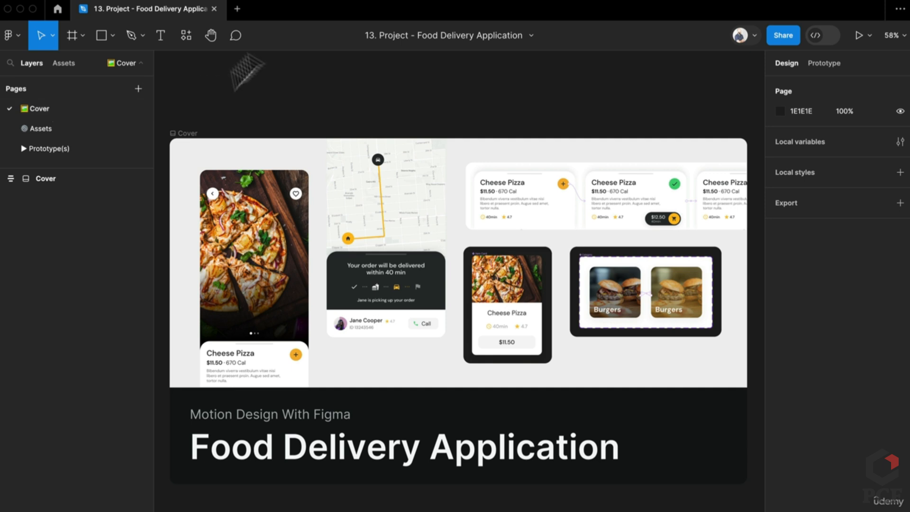
Open the file's actions to locate the option for duplicating it to drafts, and dismiss them
click(531, 35)
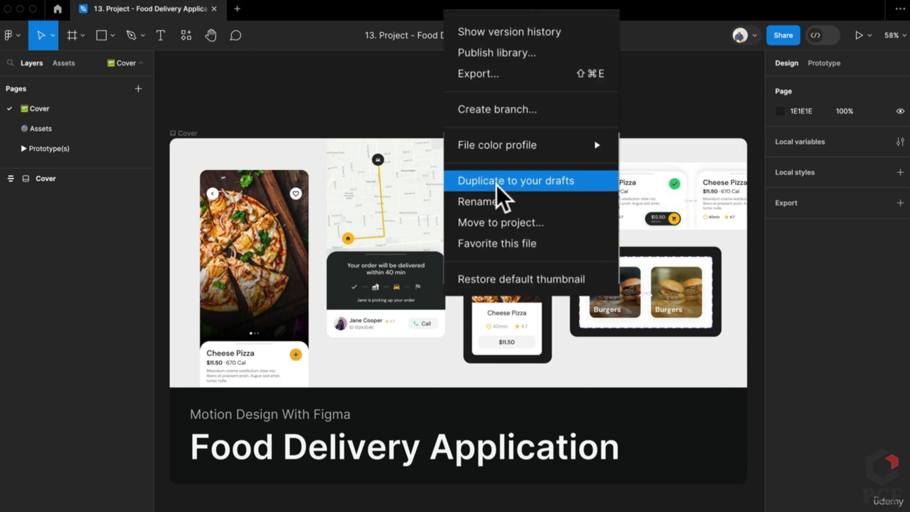
click(380, 93)
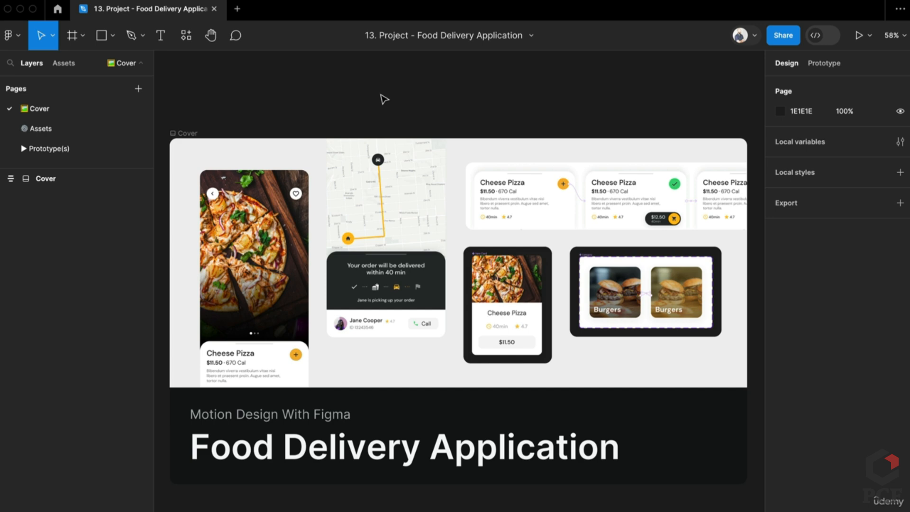
Open the Assets page and examine the General, Navigation and Image Cards component groups
click(46, 129)
scroll(321, 249, up, 10)
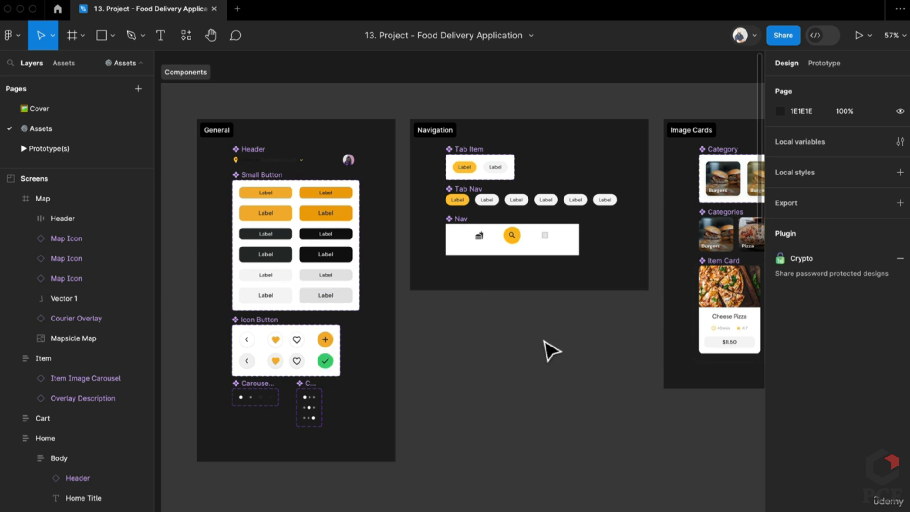
scroll(549, 349, right, 3)
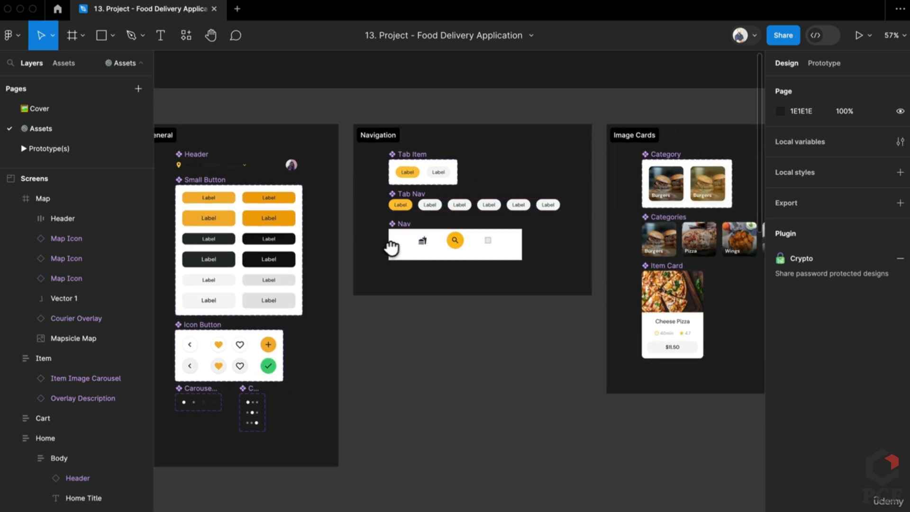
scroll(574, 242, left, 3)
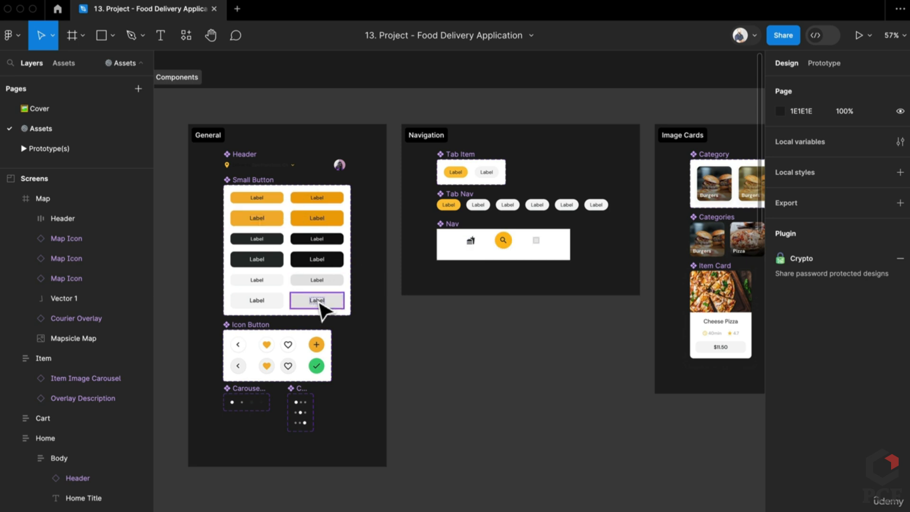
scroll(319, 307, up, 1)
scroll(406, 365, right, 6)
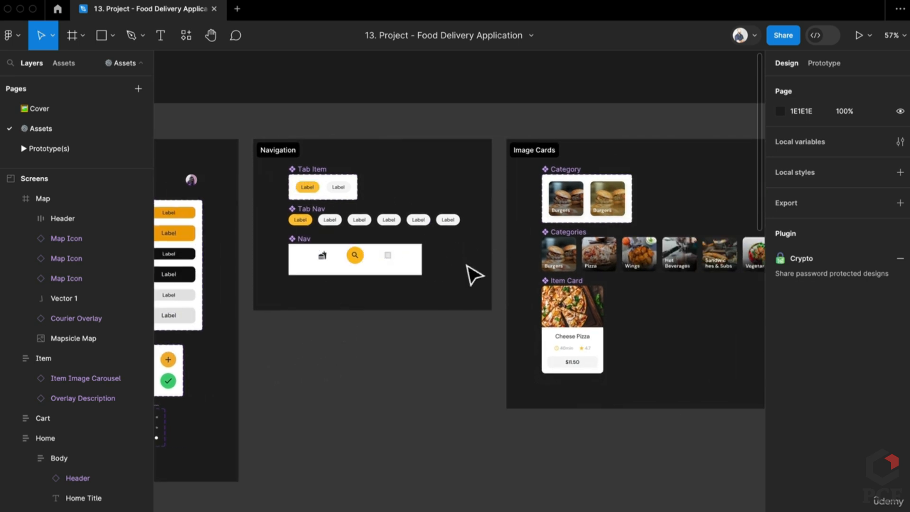
scroll(469, 271, right, 7)
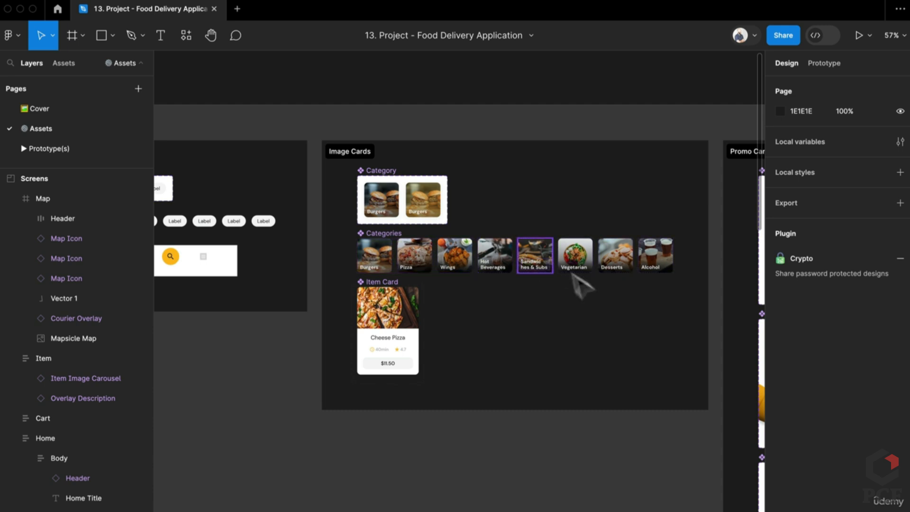
Examine the Promo Cards, Image Carousel, Item Overlay, Cart and Courier Progression component groups
scroll(583, 284, right, 10)
scroll(378, 291, right, 5)
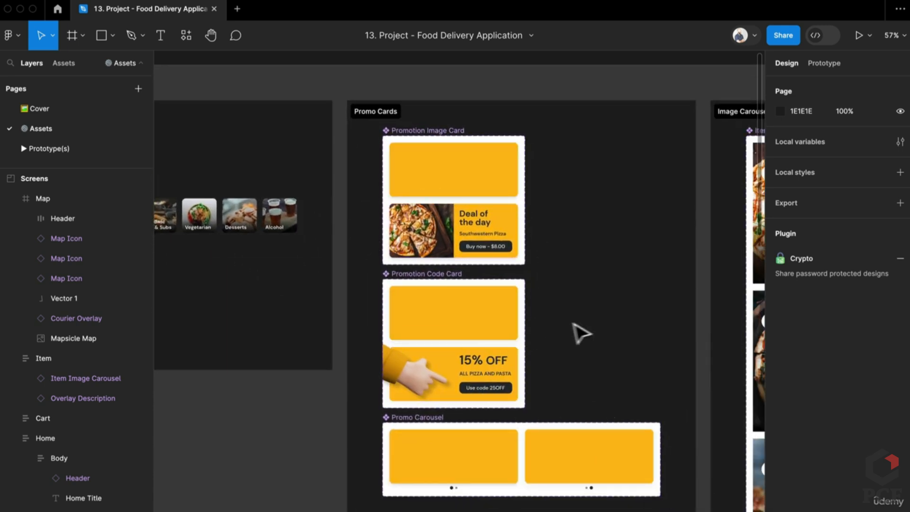
scroll(647, 357, right, 1)
scroll(647, 356, right, 20)
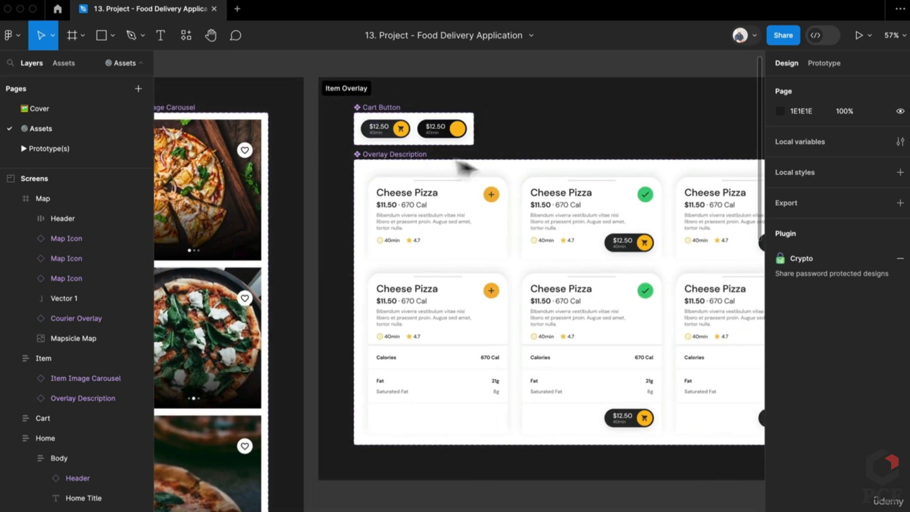
scroll(638, 272, down, 1)
scroll(636, 273, right, 12)
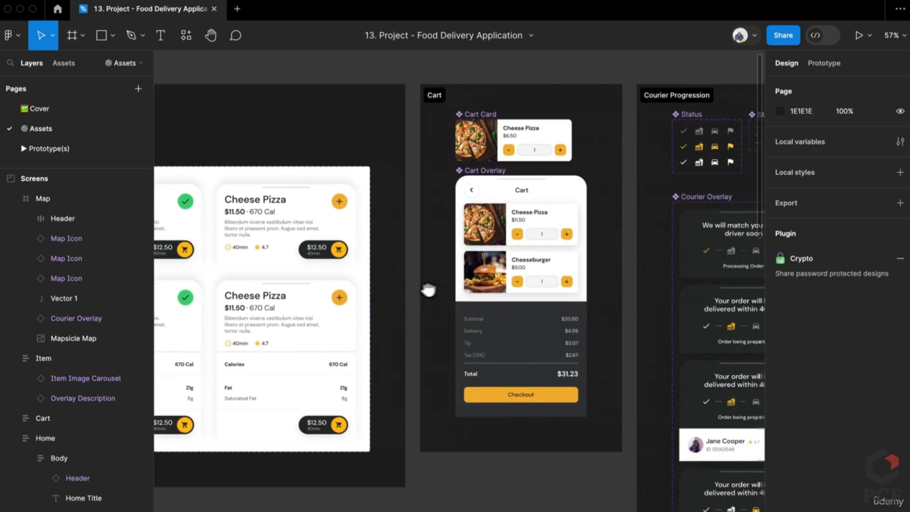
scroll(736, 220, up, 5)
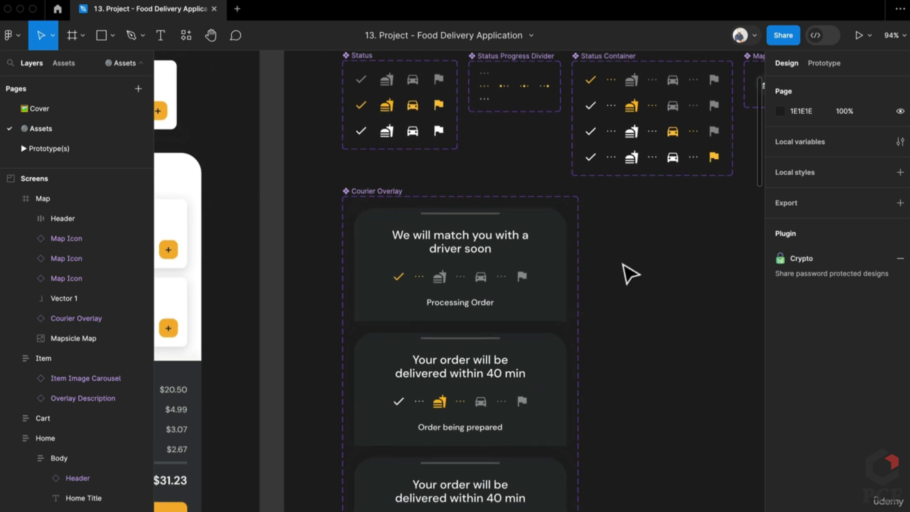
scroll(630, 274, down, 2)
Examine the Home, Item, Cart and Map designs in the Screens section of the Assets page
scroll(630, 273, down, 10)
scroll(396, 362, left, 12)
scroll(396, 361, down, 8)
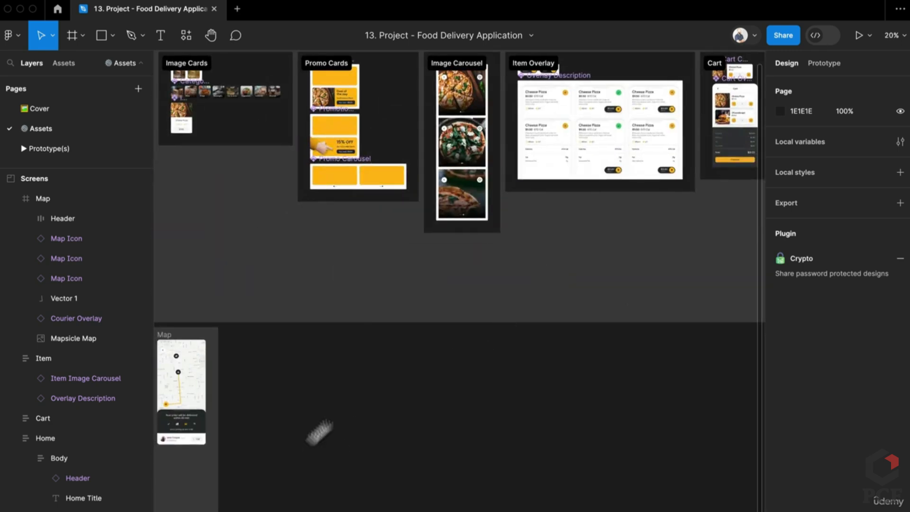
scroll(323, 429, down, 2)
scroll(362, 338, up, 5)
scroll(427, 345, up, 3)
scroll(426, 346, right, 3)
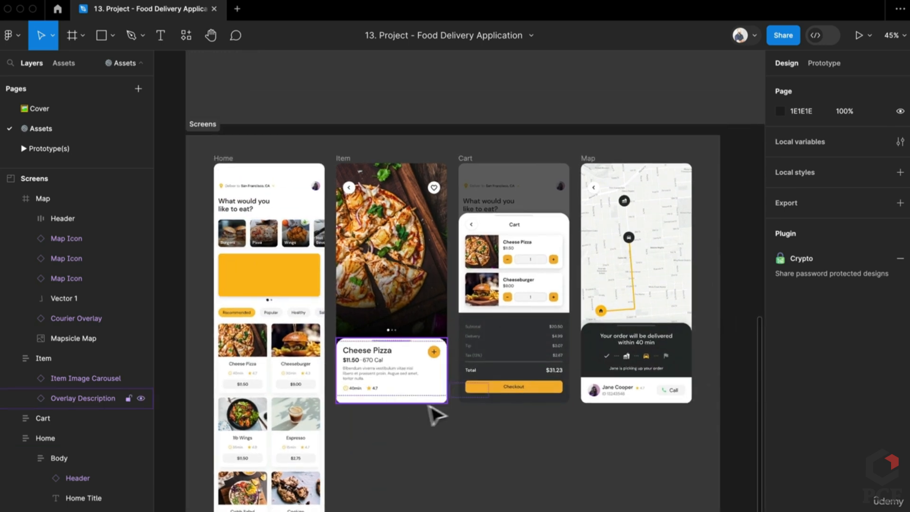
Open the Prototype(s) page and examine the sections from Automatic Parallax Carousel through Cart Transition
click(71, 148)
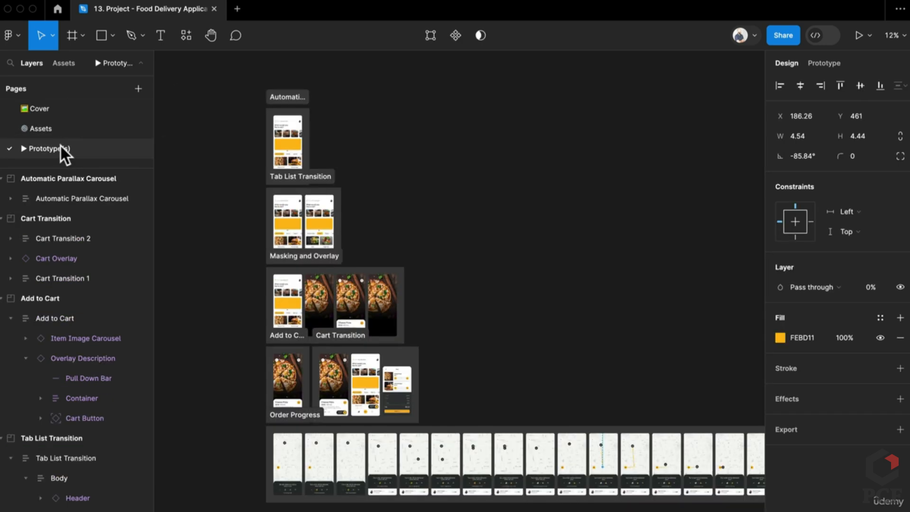
scroll(265, 160, up, 8)
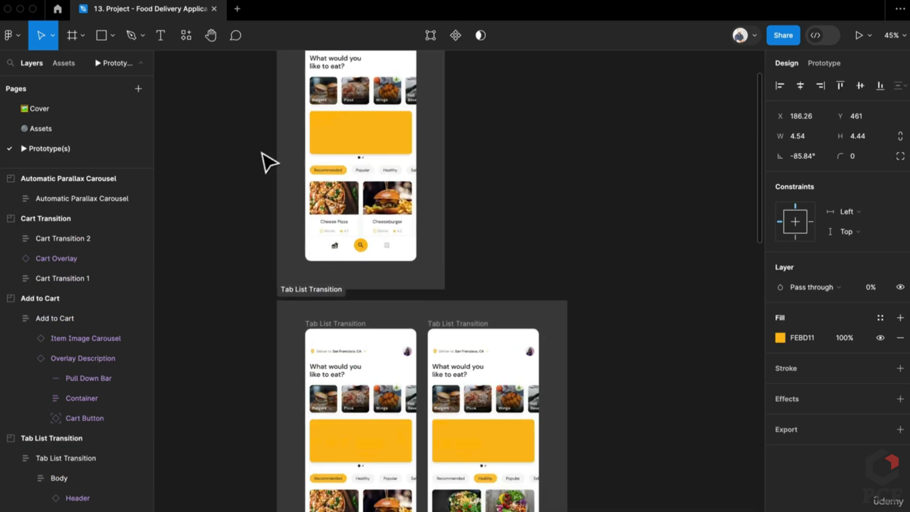
drag(256, 169, 233, 256)
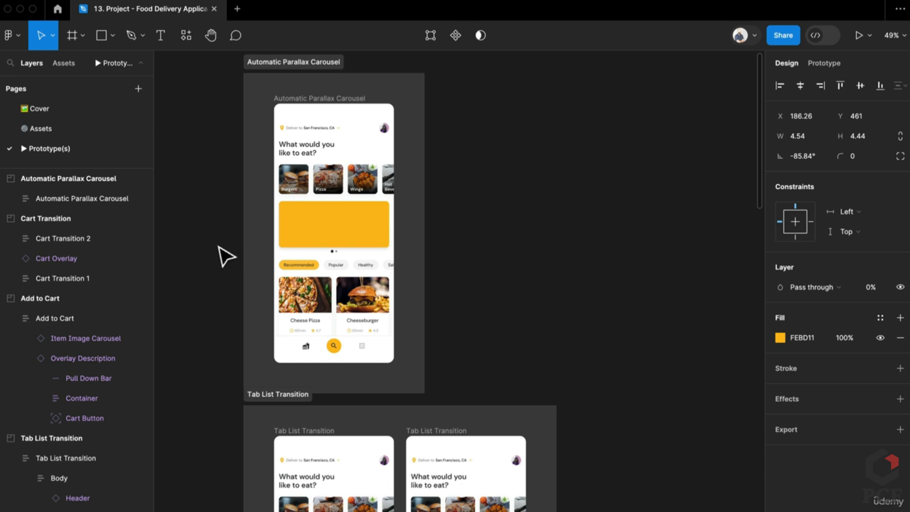
scroll(254, 271, down, 12)
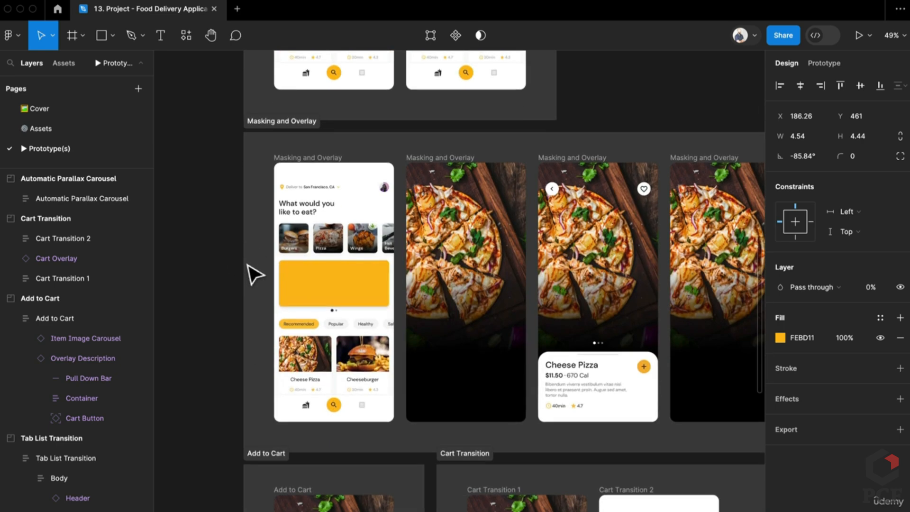
scroll(254, 270, down, 2)
scroll(401, 291, right, 1)
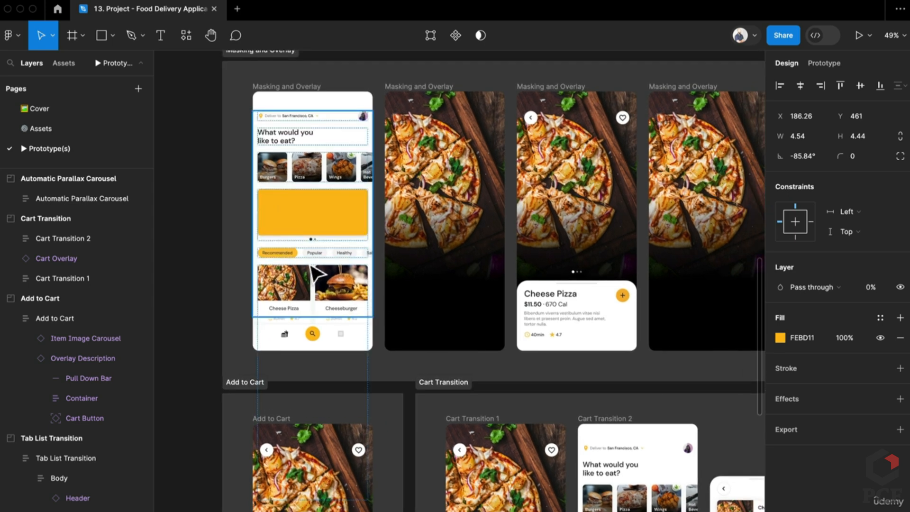
scroll(427, 300, down, 4)
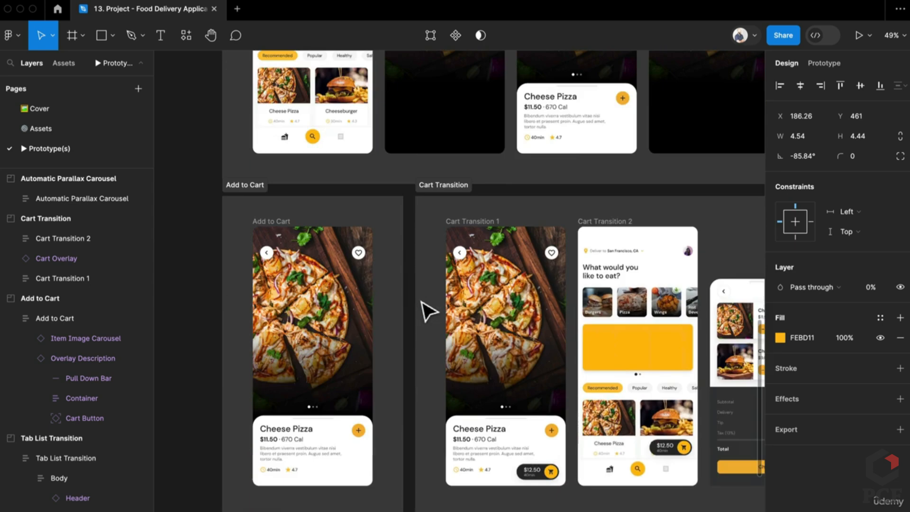
Examine the sequence of Map frames in the Order Progress section
scroll(427, 311, down, 9)
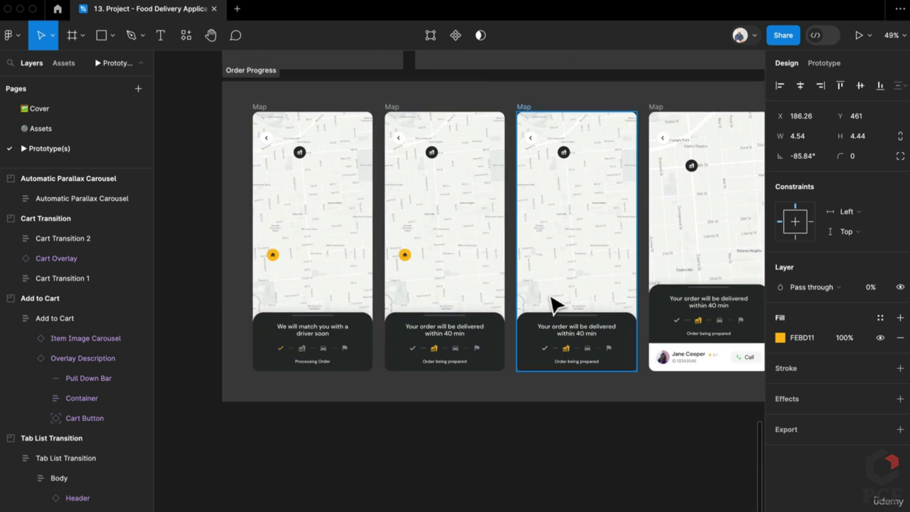
scroll(555, 305, right, 10)
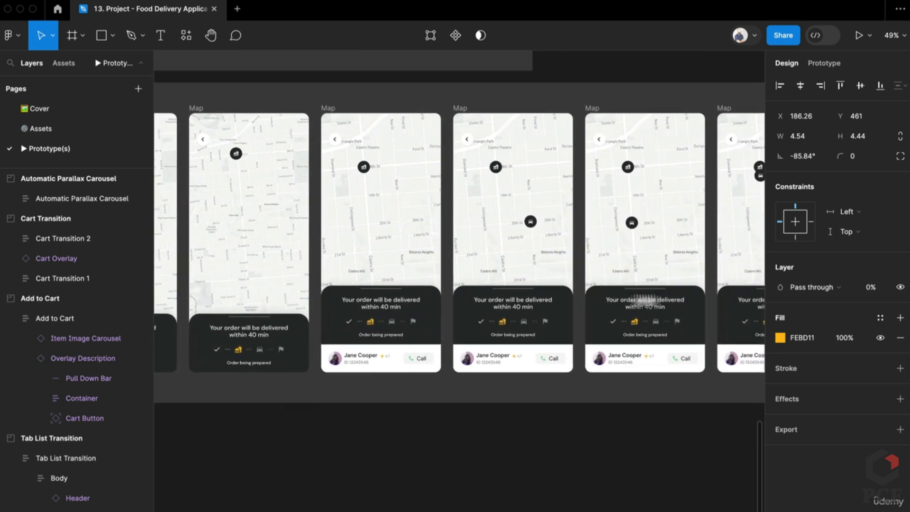
scroll(366, 295, right, 1)
scroll(609, 291, up, 2)
scroll(610, 290, right, 4)
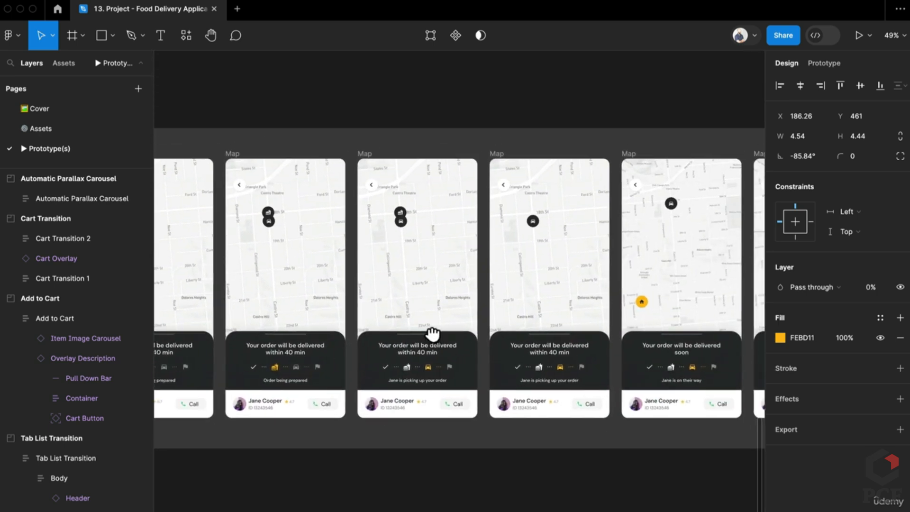
Return to the Assets page and review its Components and Screens sections as an overview
click(70, 131)
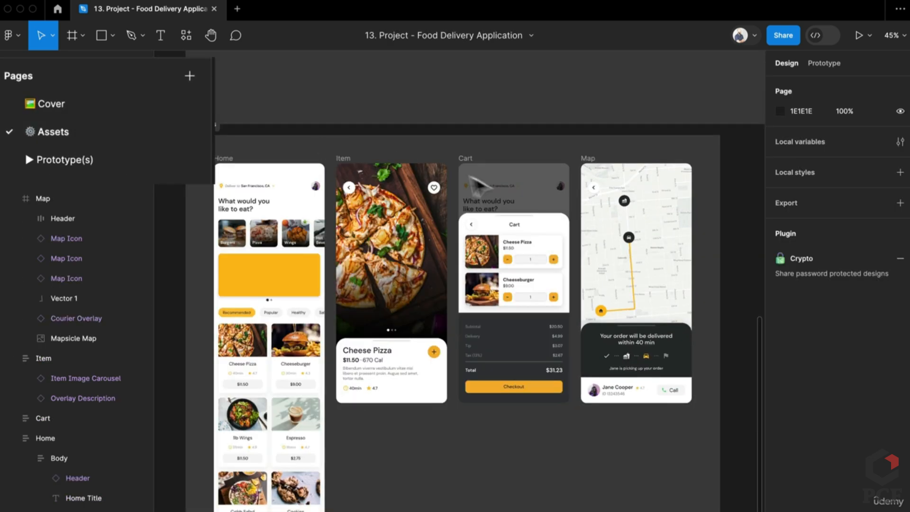
scroll(559, 214, down, 3)
scroll(561, 215, down, 2)
scroll(584, 285, up, 5)
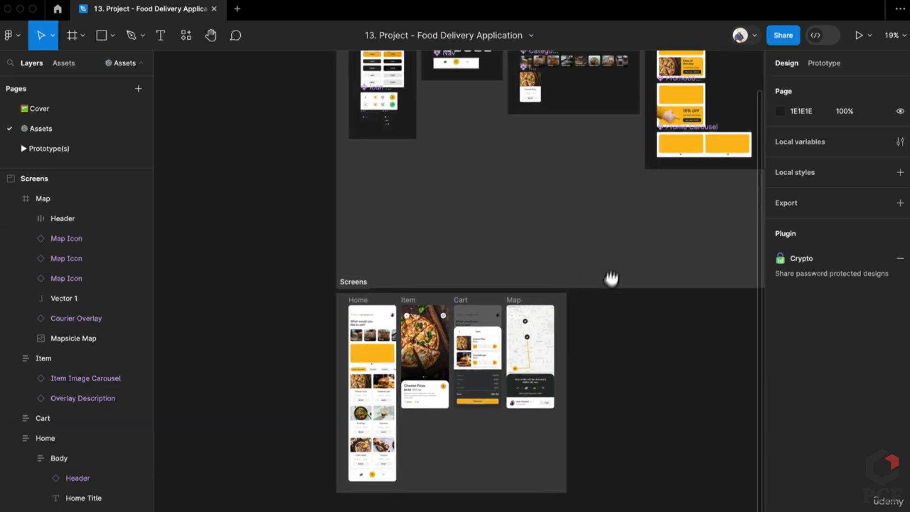
scroll(336, 197, up, 3)
scroll(335, 197, right, 1)
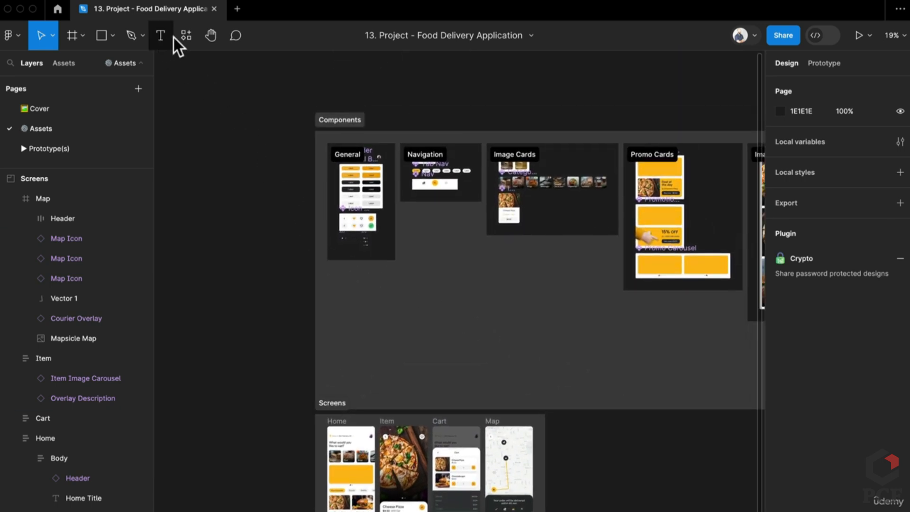
drag(701, 285, 420, 304)
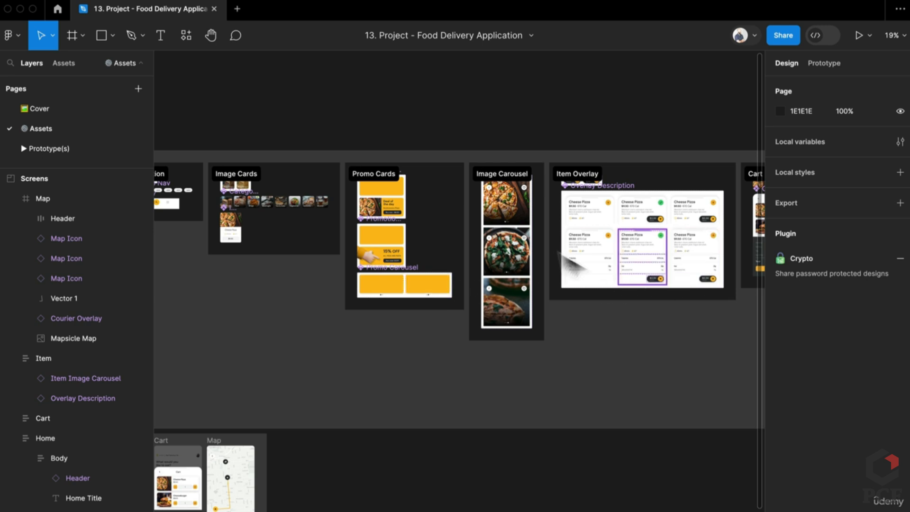
scroll(518, 131, up, 1)
Run the Unsplash plugin, search it for food photos, and close it
key(super+slash)
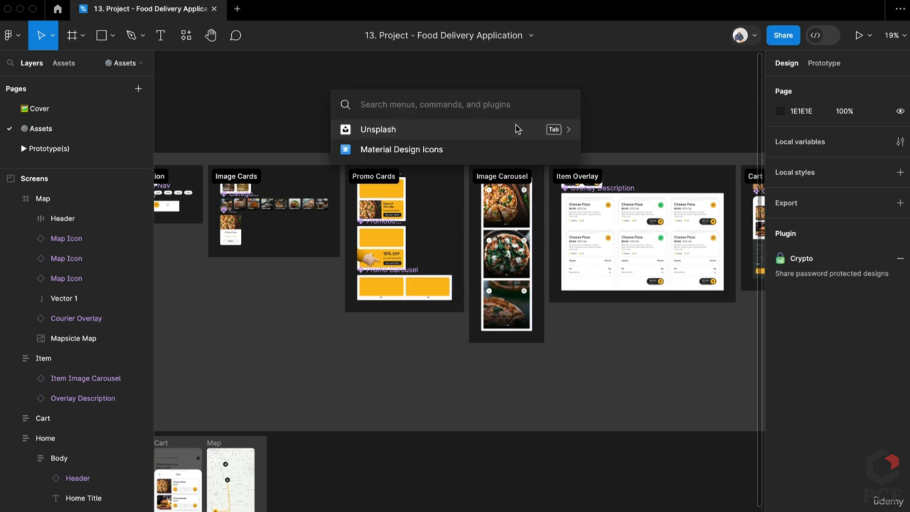
text(uns)
key(Escape)
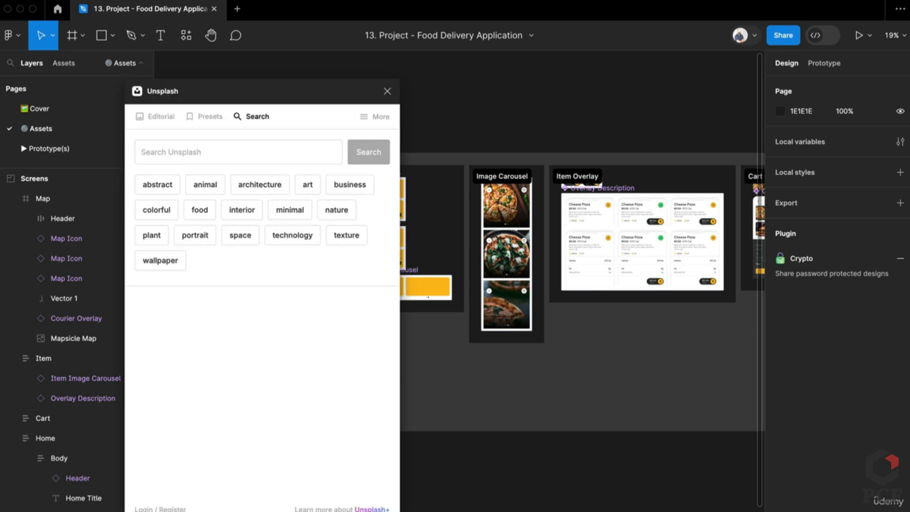
click(200, 210)
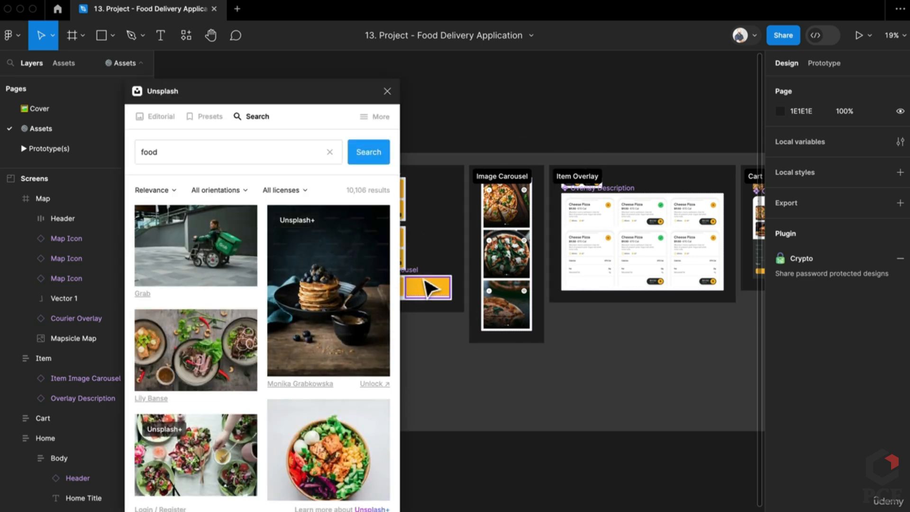
click(258, 147)
click(387, 92)
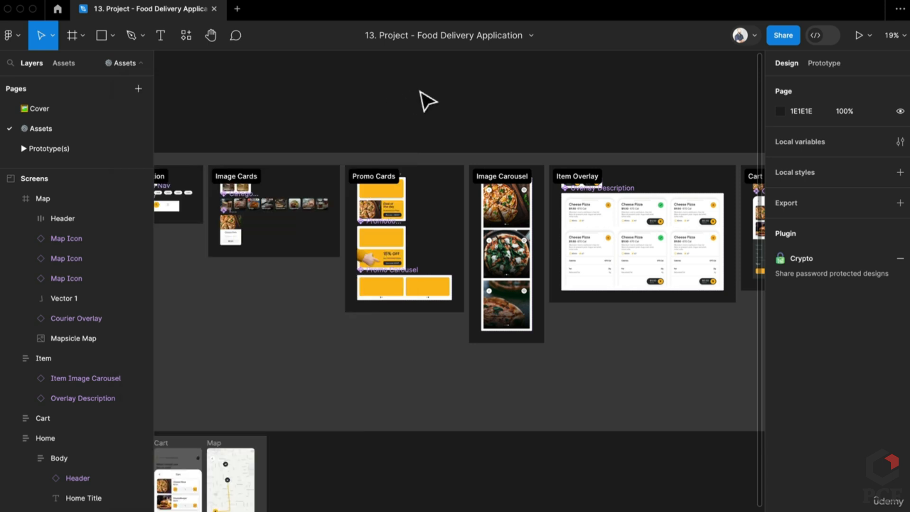
Run the Material Design Icons plugin to view its filled icon set, and close it
key(super+slash)
text(ma)
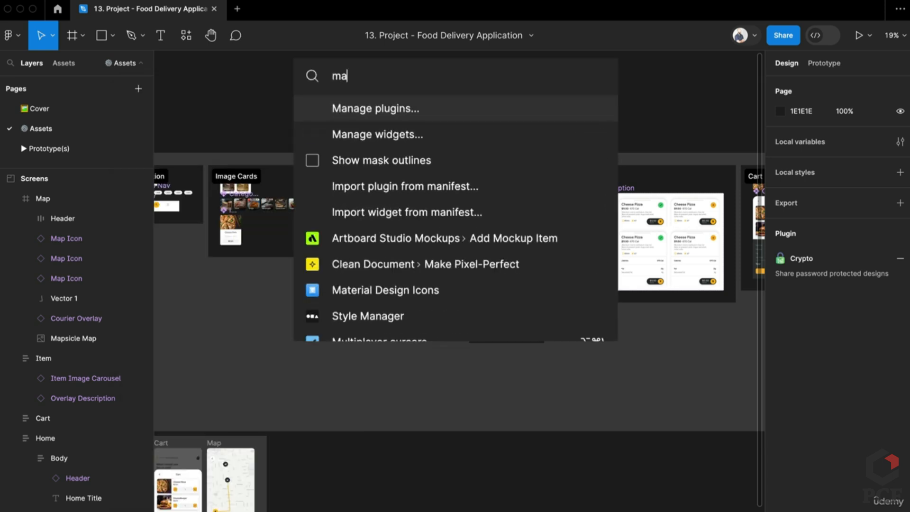
text(ter)
key(Return)
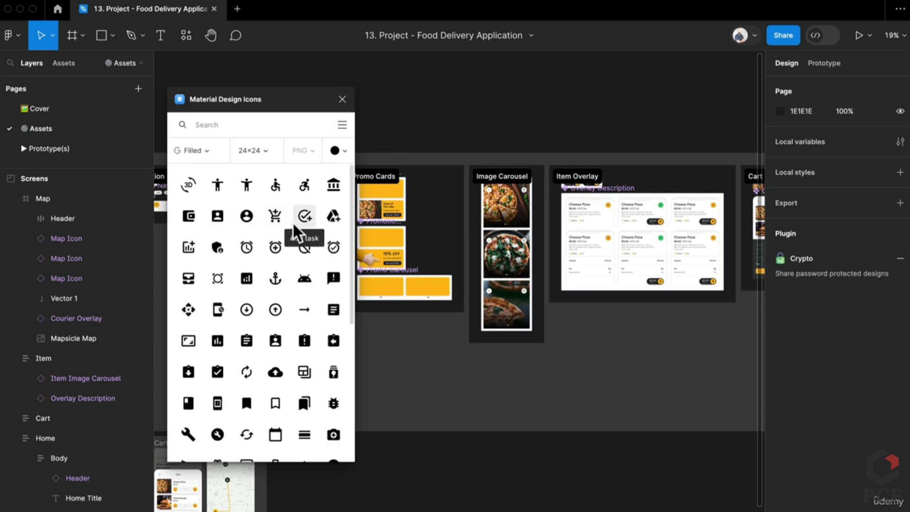
click(343, 98)
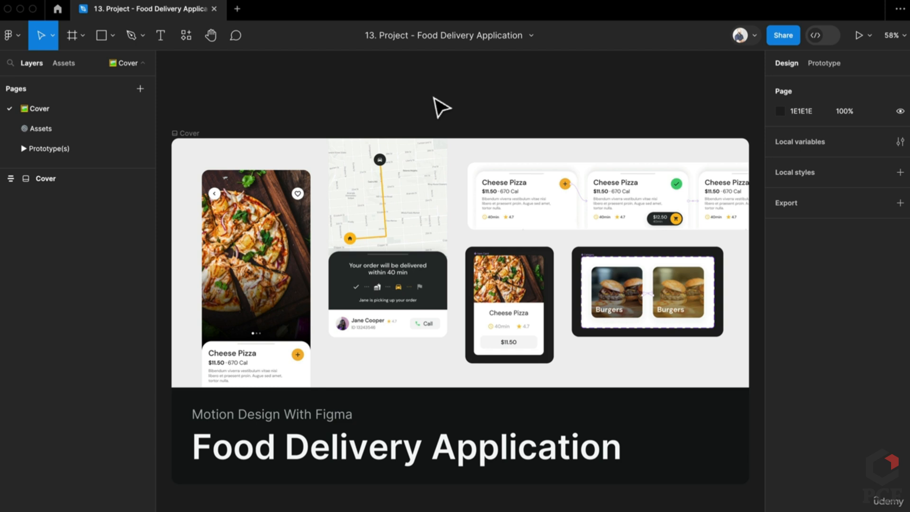
Review the actions available for the project file from the Cover page, and dismiss them
click(532, 35)
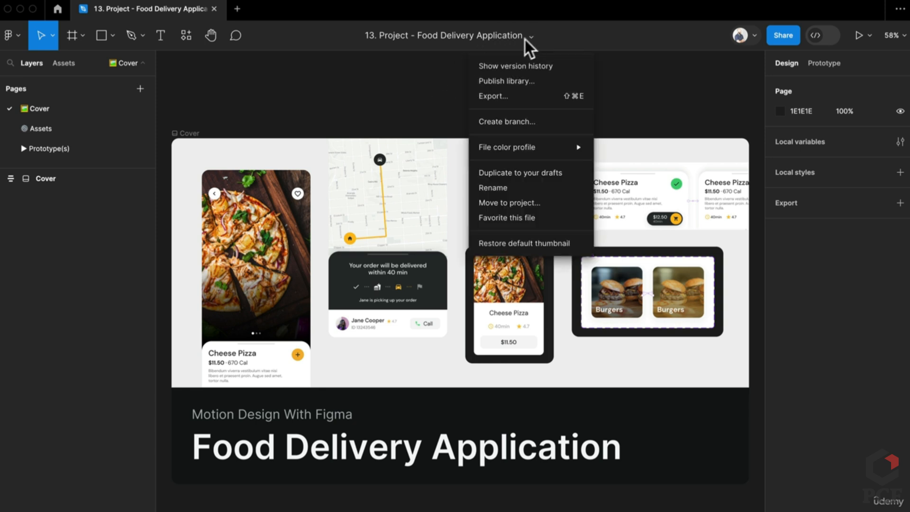
click(426, 83)
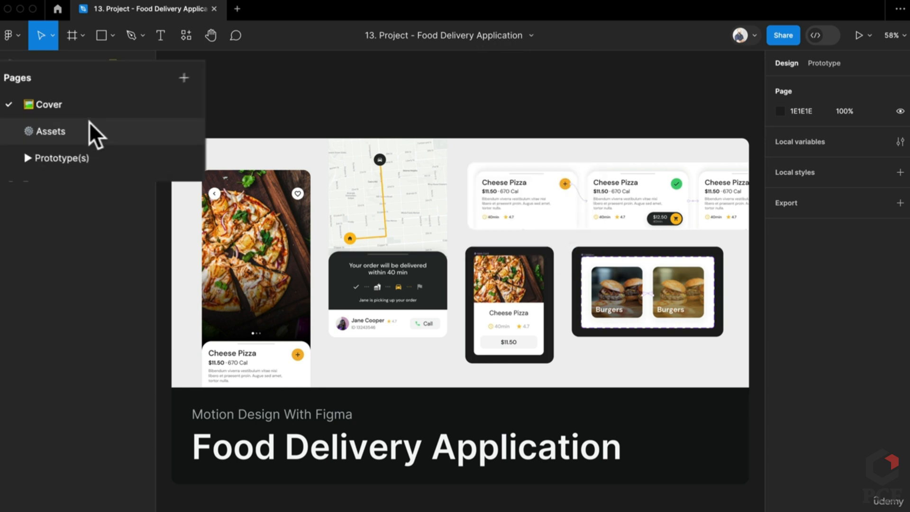
Open the Assets page and survey its Components and Screens sections from a wide view
click(68, 122)
drag(364, 201, 295, 160)
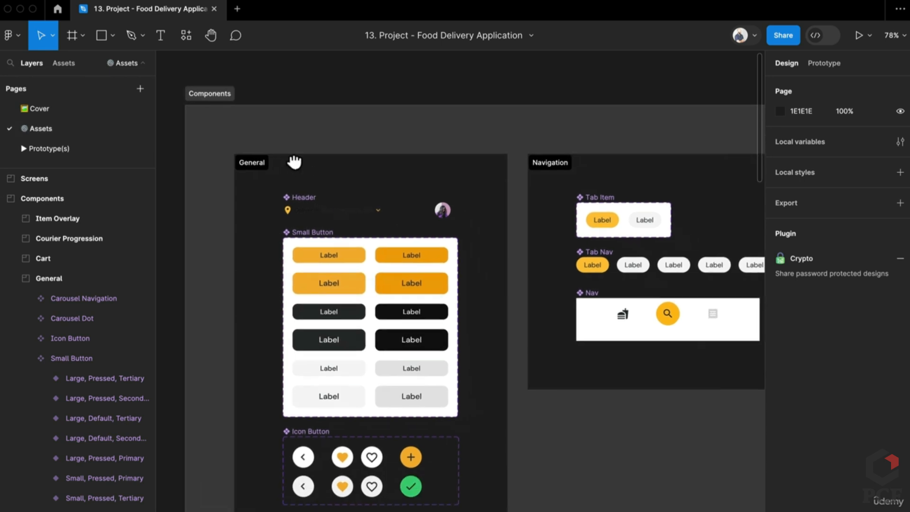
scroll(295, 161, down, 10)
drag(331, 204, 252, 163)
scroll(259, 174, down, 2)
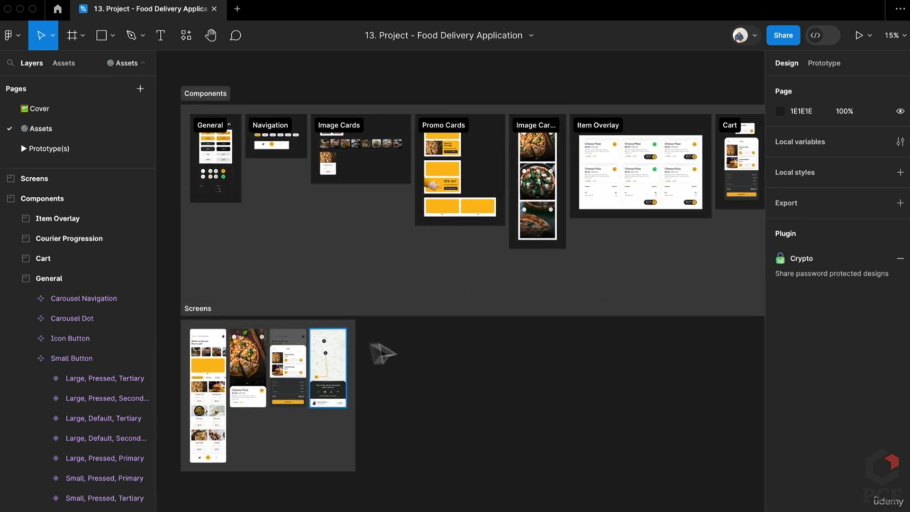
drag(382, 354, 236, 350)
drag(381, 278, 657, 283)
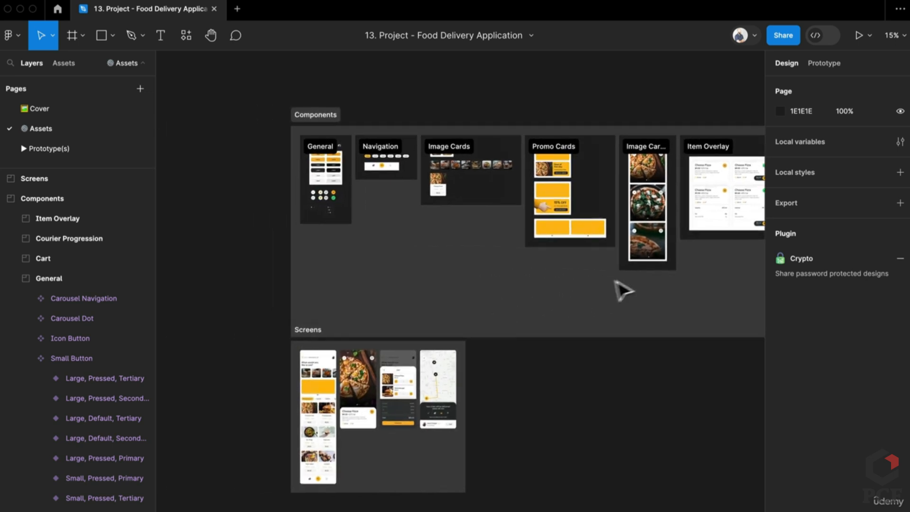
Examine the Small Button component set in the General section, including its first variant's prototype settings and the set's design properties
scroll(327, 177, up, 15)
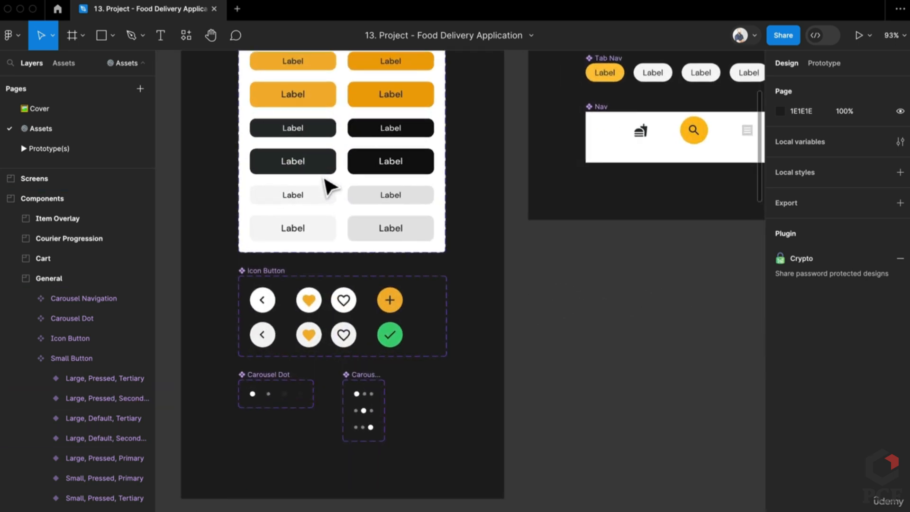
scroll(329, 181, up, 3)
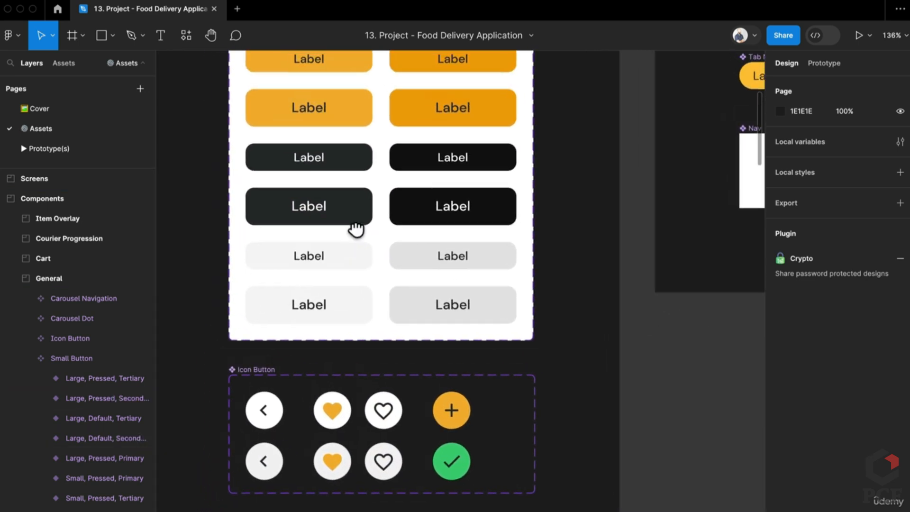
scroll(331, 185, up, 5)
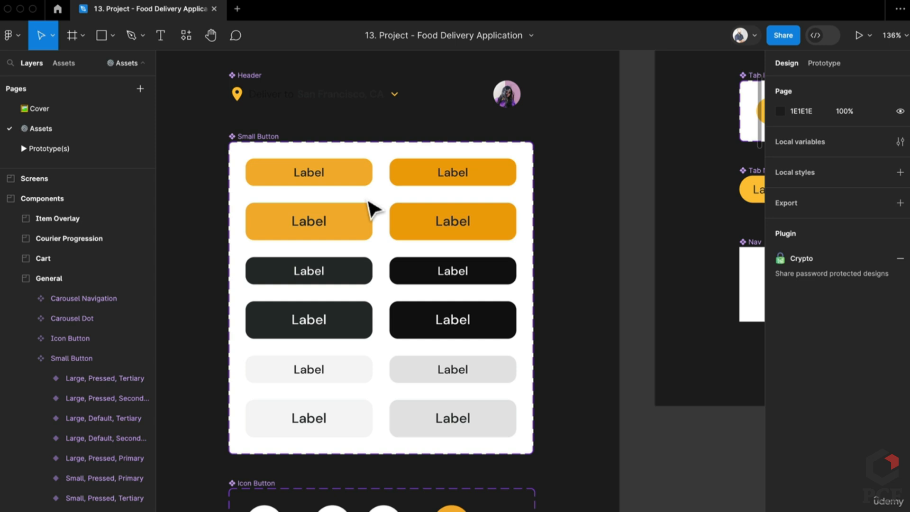
click(824, 62)
click(290, 174)
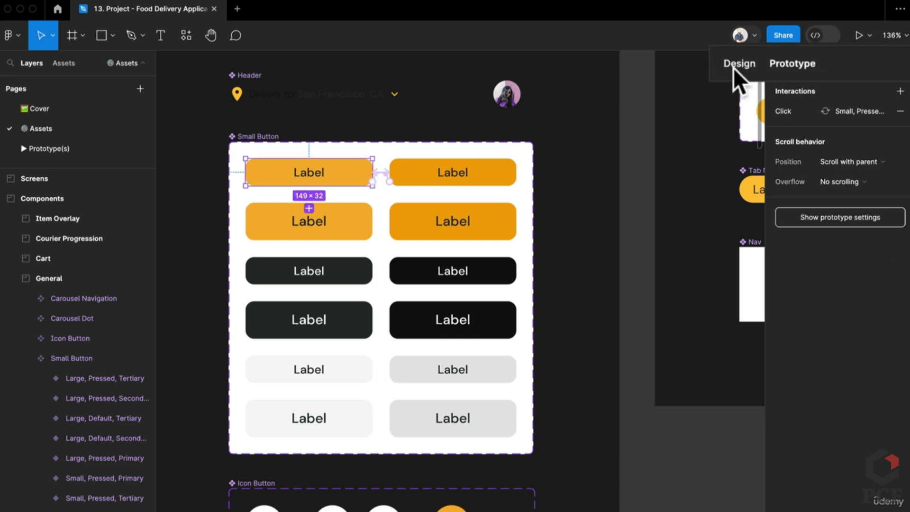
click(787, 63)
click(258, 136)
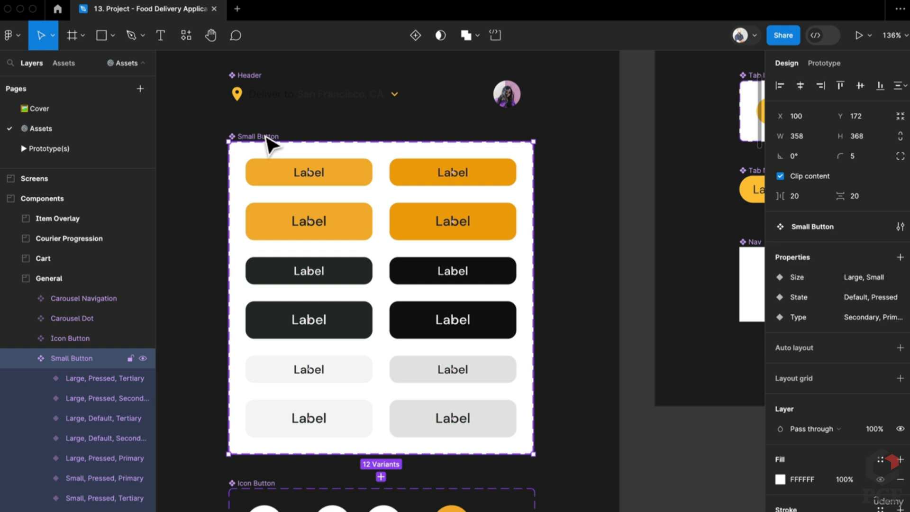
Select the primary, secondary and tertiary default variants of Small Button in turn to compare their sizes and styles
click(263, 173)
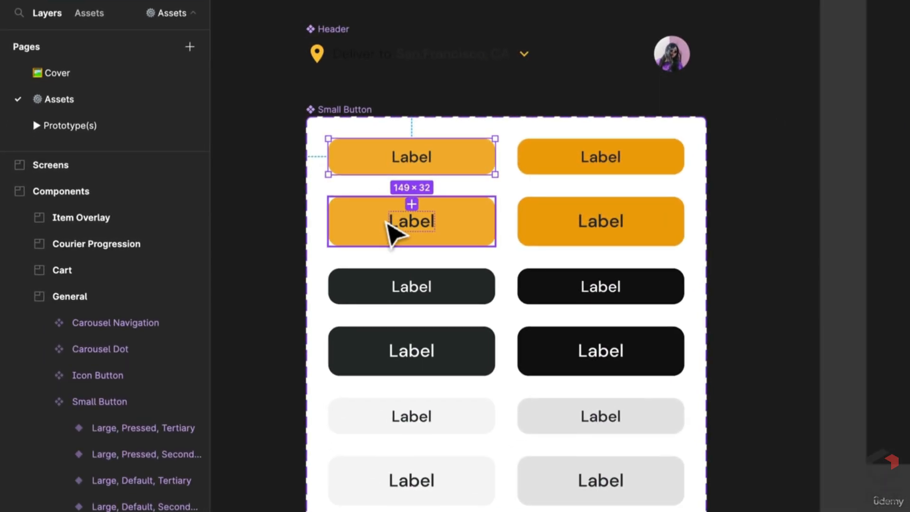
click(388, 222)
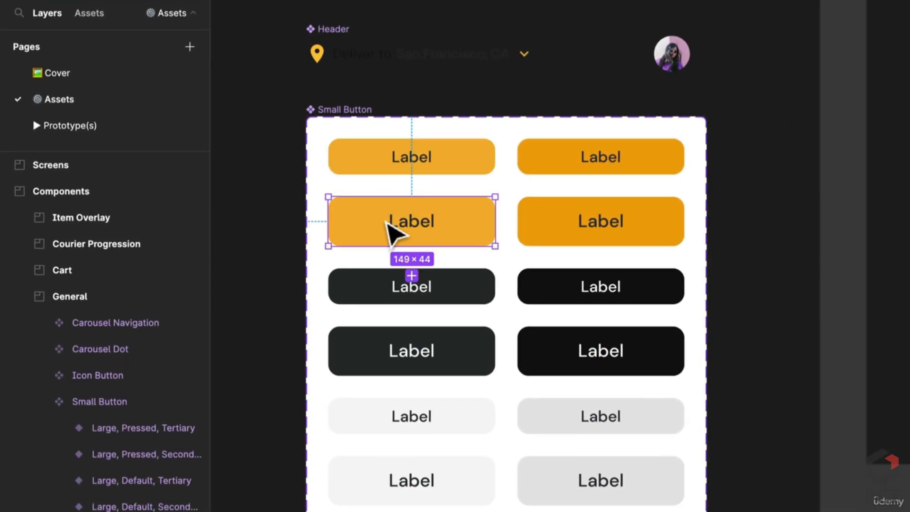
click(391, 165)
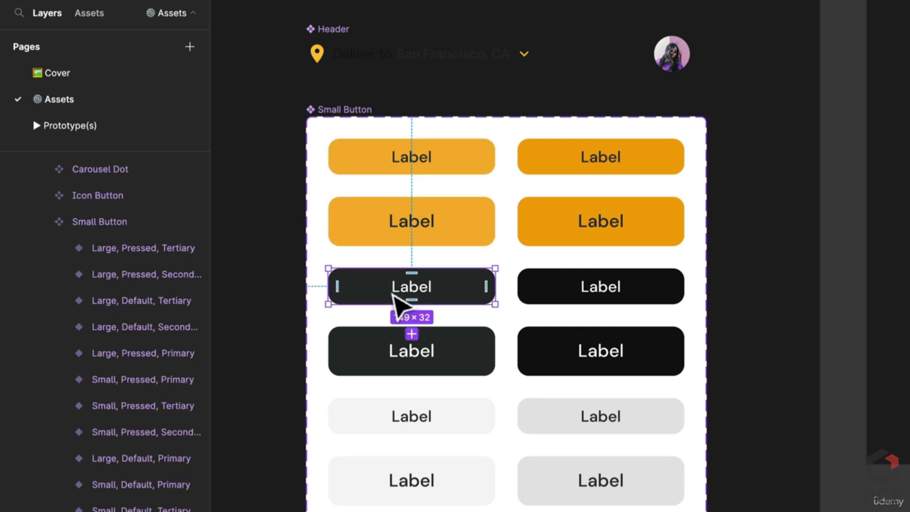
click(453, 167)
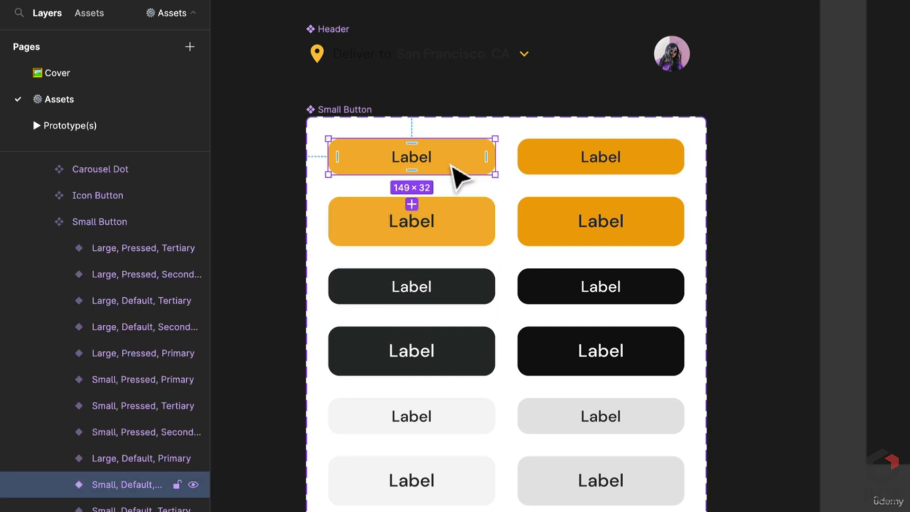
click(436, 297)
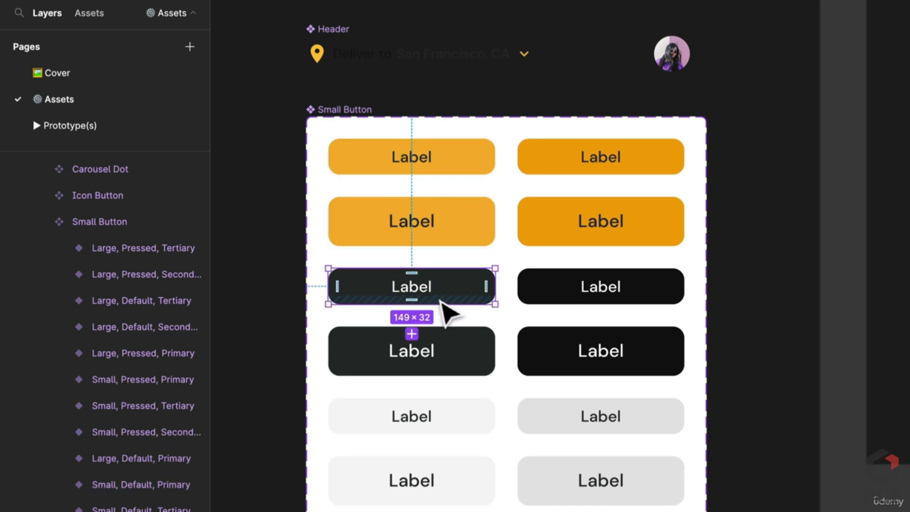
click(415, 432)
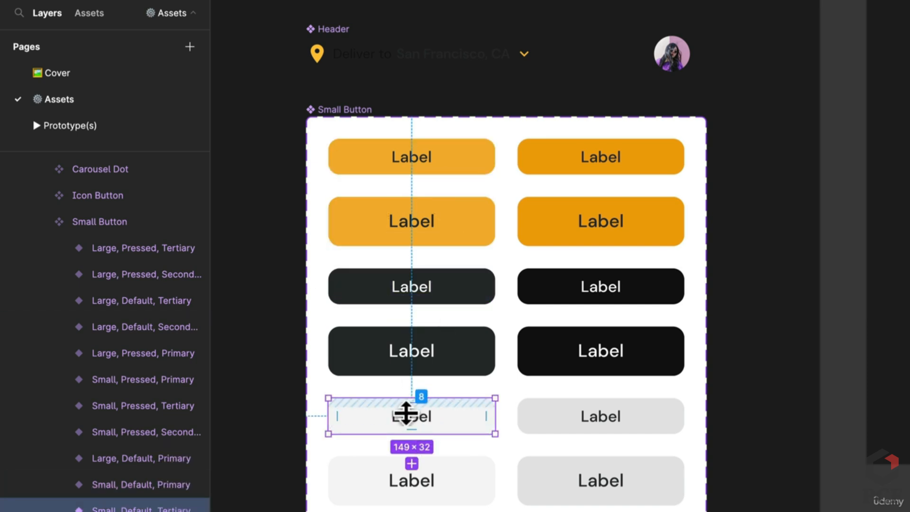
Go to the Screens section and review the Home screen from its header down to the food item cards
scroll(423, 508, down, 3)
drag(424, 510, 406, 228)
drag(424, 482, 454, 220)
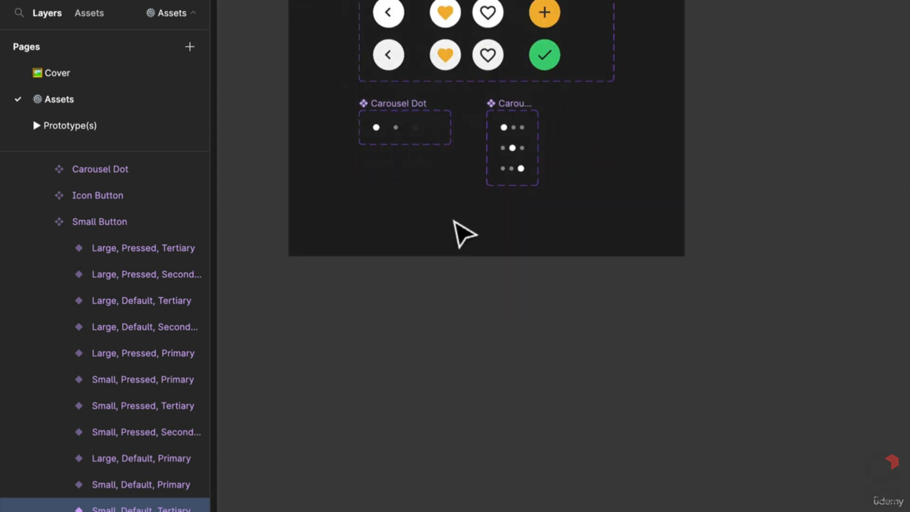
scroll(455, 238, down, 3)
scroll(482, 251, down, 8)
scroll(471, 251, up, 5)
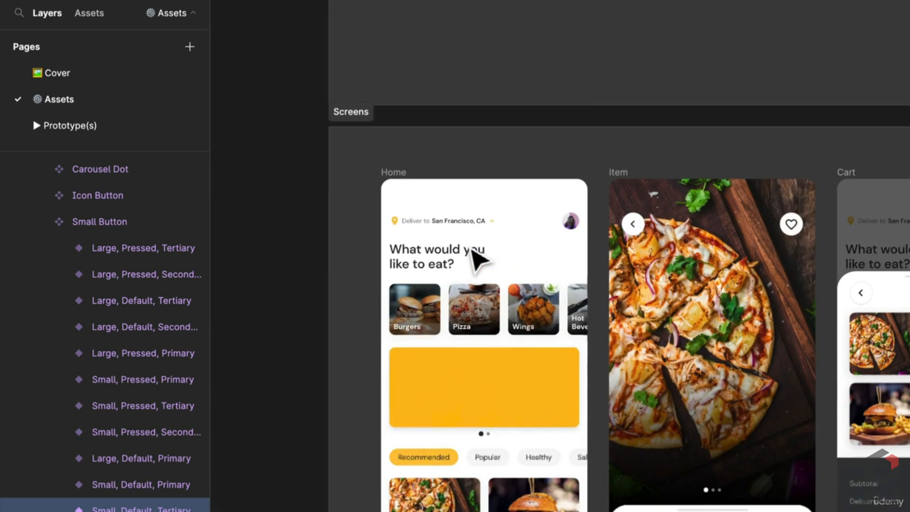
scroll(469, 327, down, 5)
scroll(453, 300, up, 1)
scroll(441, 332, up, 1)
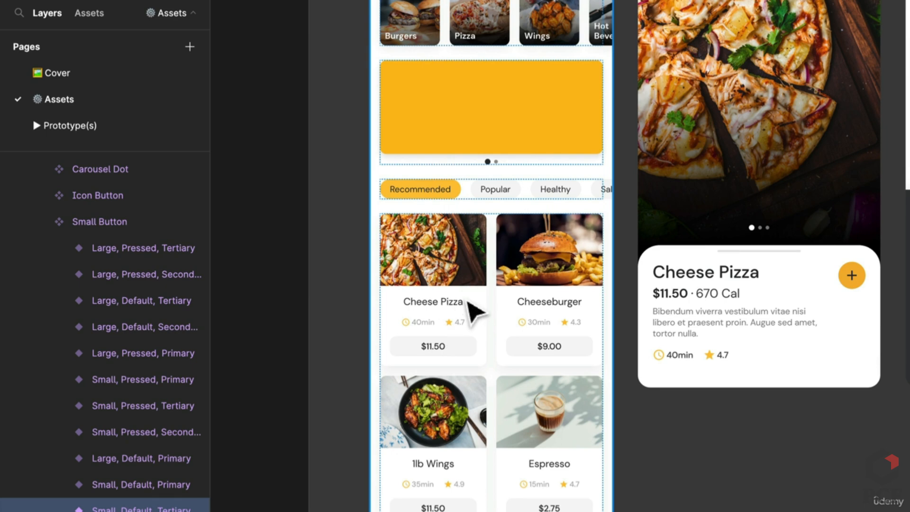
scroll(468, 302, down, 1)
scroll(473, 310, up, 15)
scroll(468, 315, down, 1)
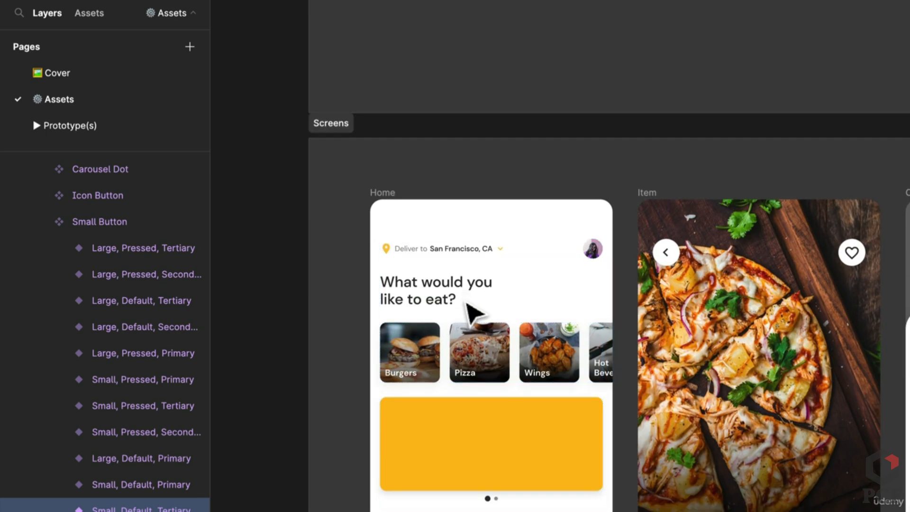
Review the Item, Cart and Map screens beside the Home screen
scroll(468, 315, right, 12)
scroll(341, 336, down, 1)
scroll(524, 488, down, 5)
scroll(524, 489, right, 2)
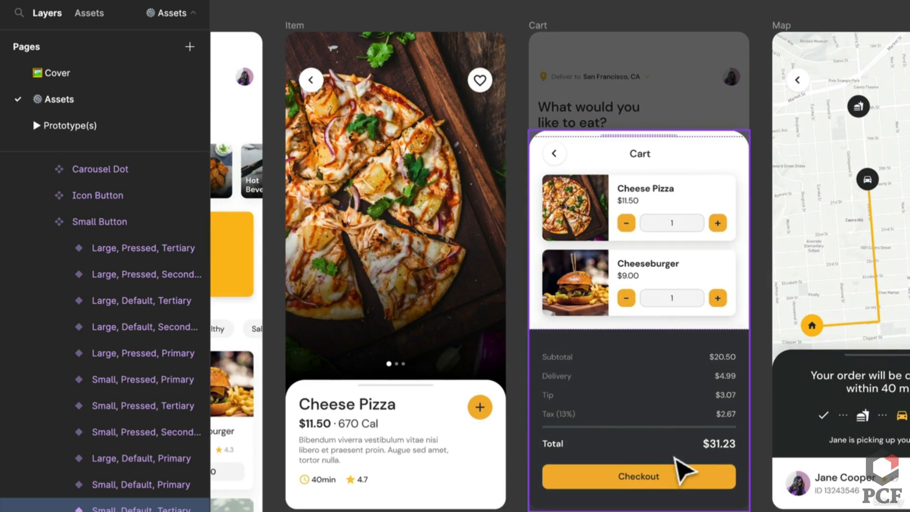
scroll(541, 458, down, 10)
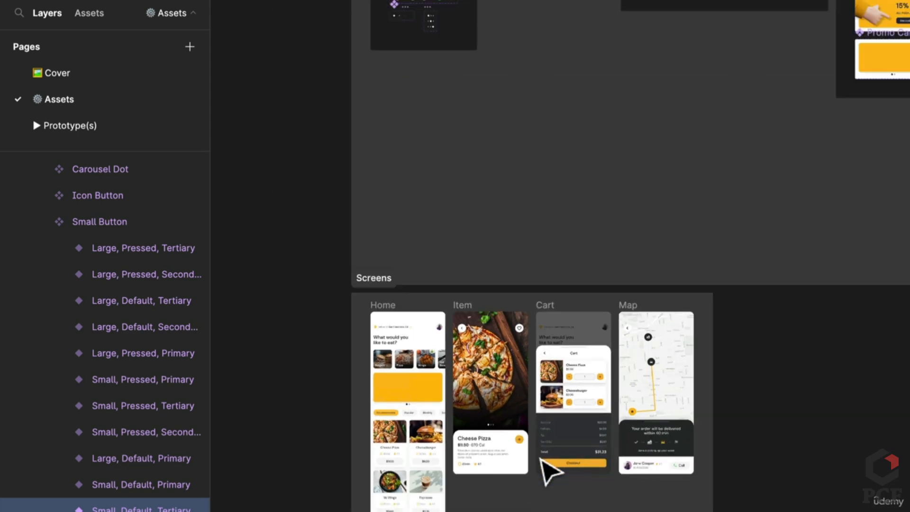
Examine the Promo Cards and Image Cards component groups in the Components section
scroll(631, 455, right, 7)
scroll(631, 456, up, 3)
scroll(465, 138, up, 6)
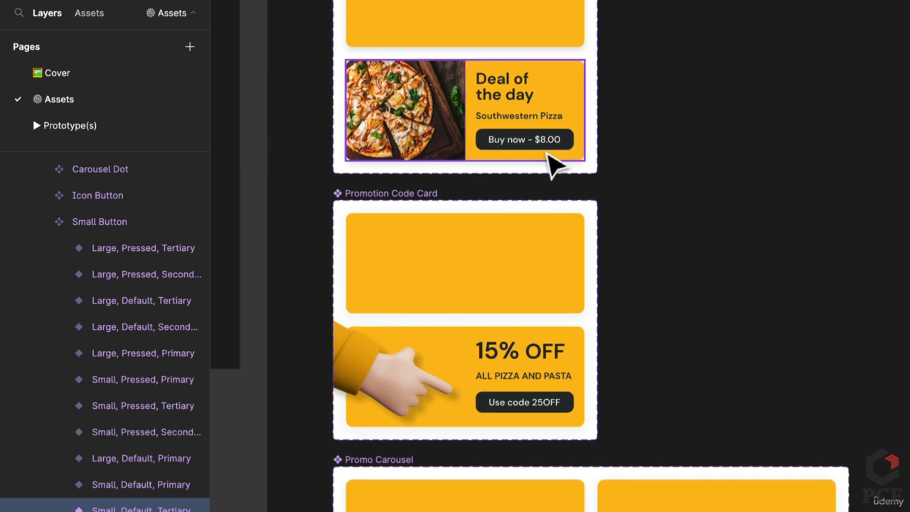
scroll(555, 166, down, 5)
scroll(531, 296, left, 5)
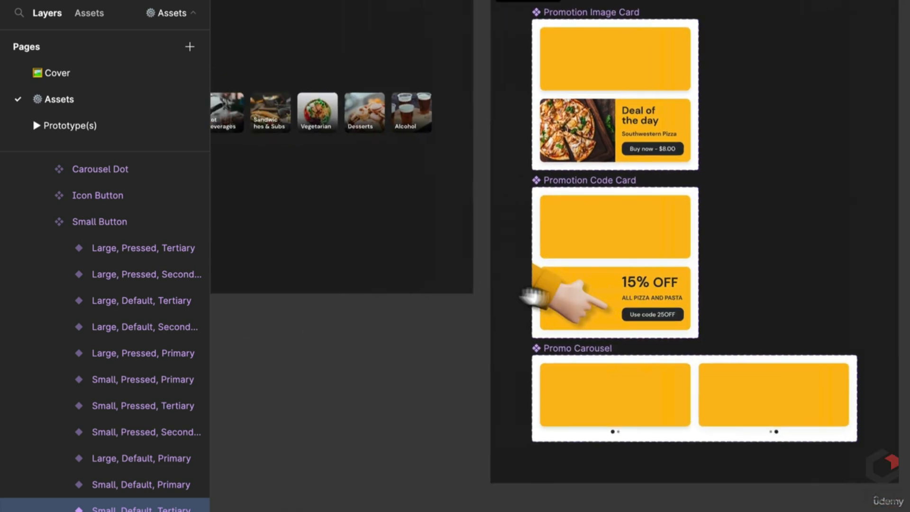
scroll(751, 381, up, 5)
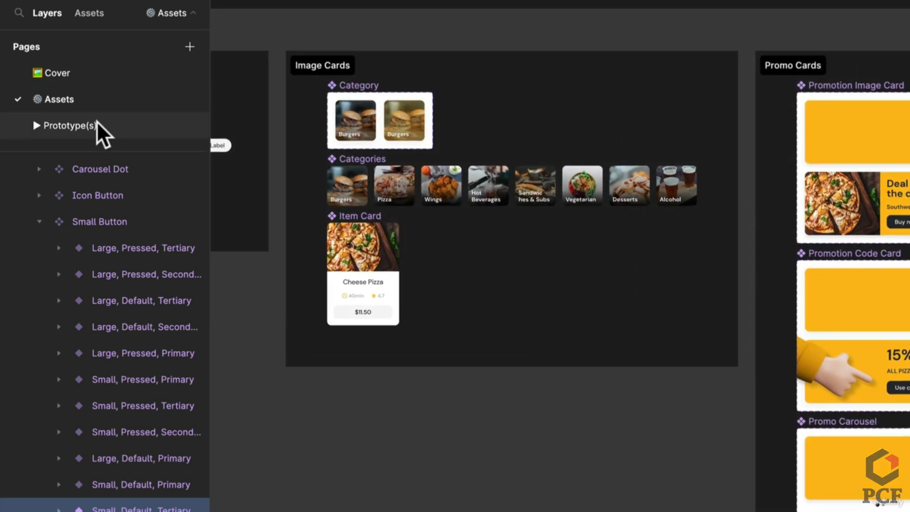
Open the Prototype(s) page and look over the Tab List Transition and Masking and Overlay sections
click(95, 125)
scroll(332, 244, up, 6)
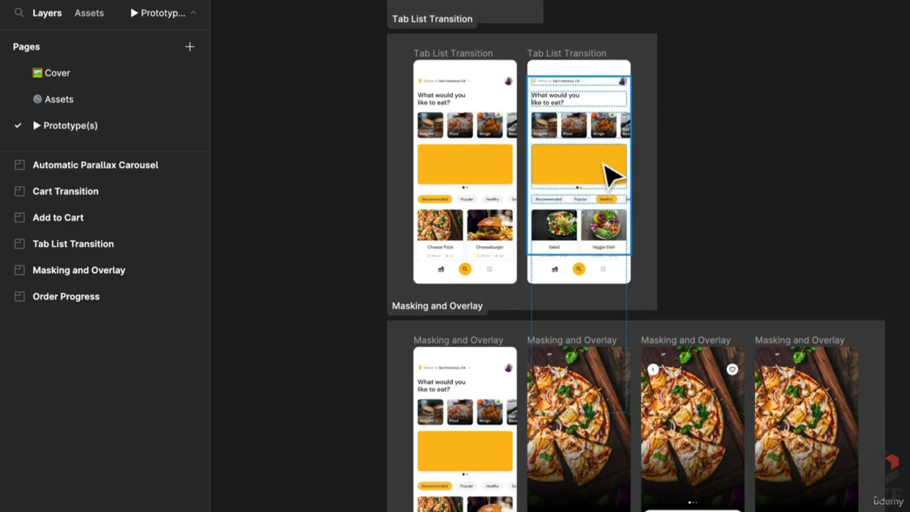
scroll(605, 164, down, 5)
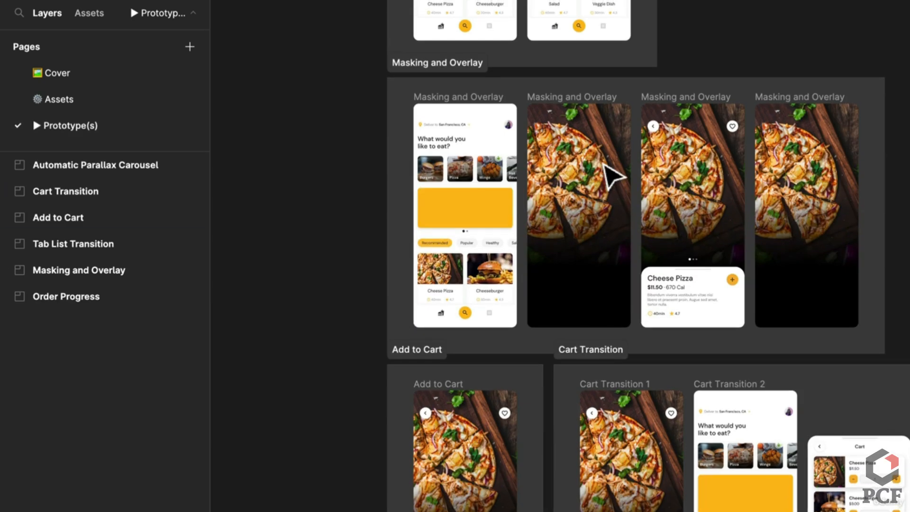
Return to the Assets page and locate the Small Button component set in the General section
click(67, 79)
click(67, 97)
scroll(397, 219, down, 5)
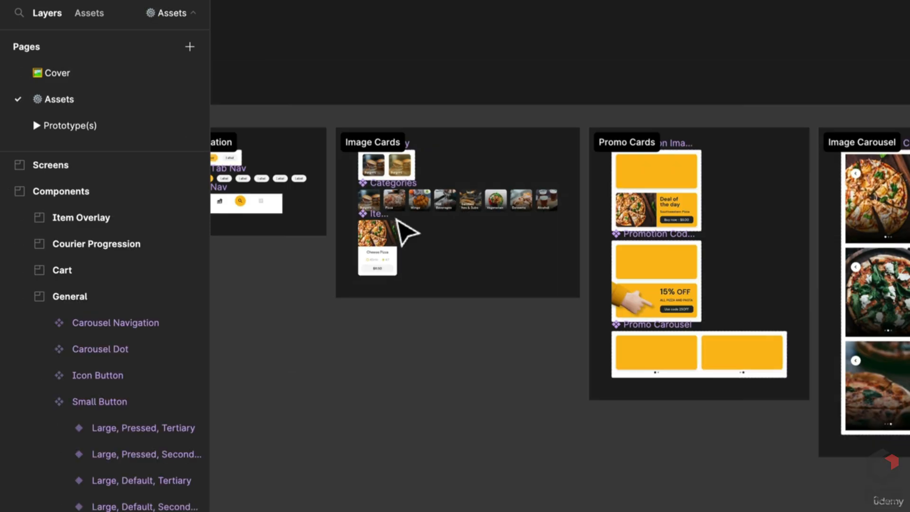
drag(374, 257, 741, 271)
scroll(441, 186, up, 5)
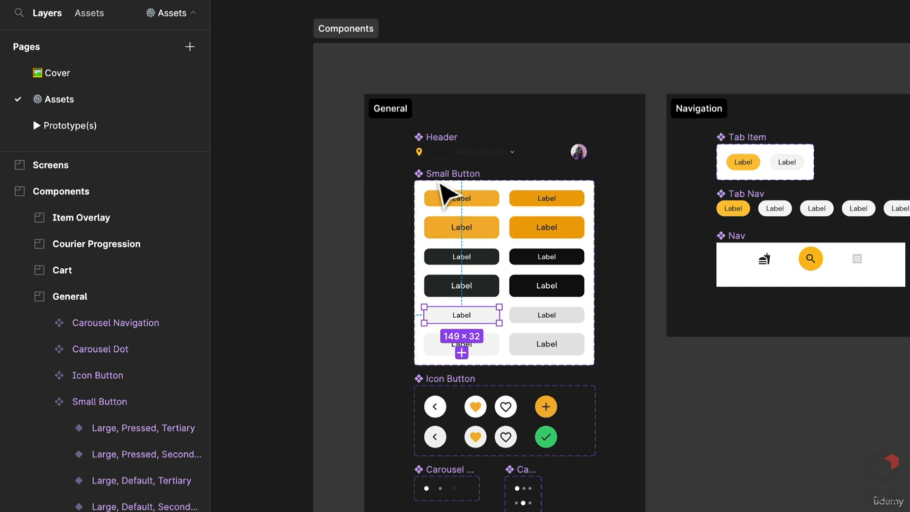
scroll(458, 228, up, 5)
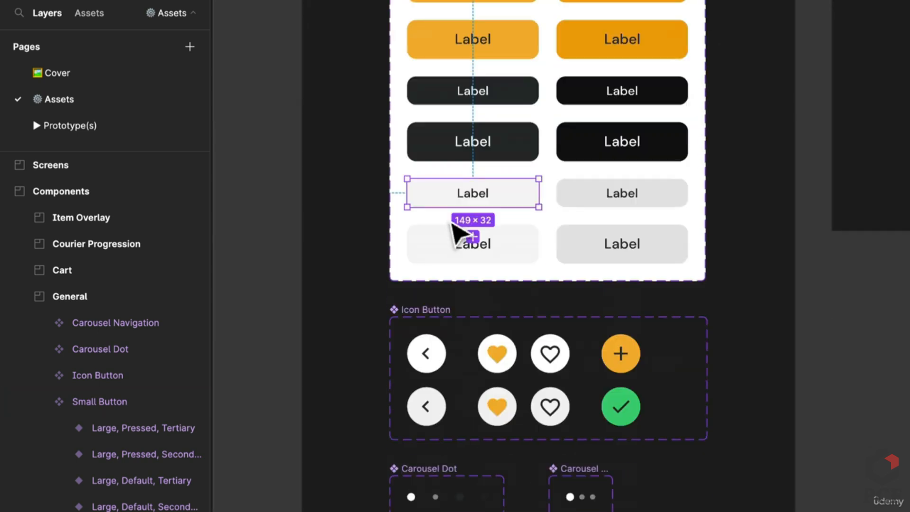
scroll(580, 193, up, 4)
drag(580, 193, 565, 343)
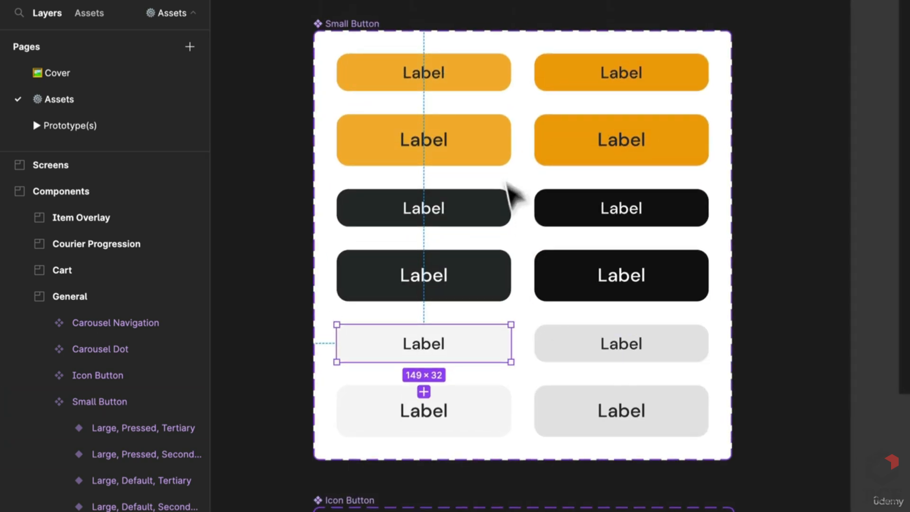
Inspect the design properties of the Small Button set and its small default primary variant
click(489, 87)
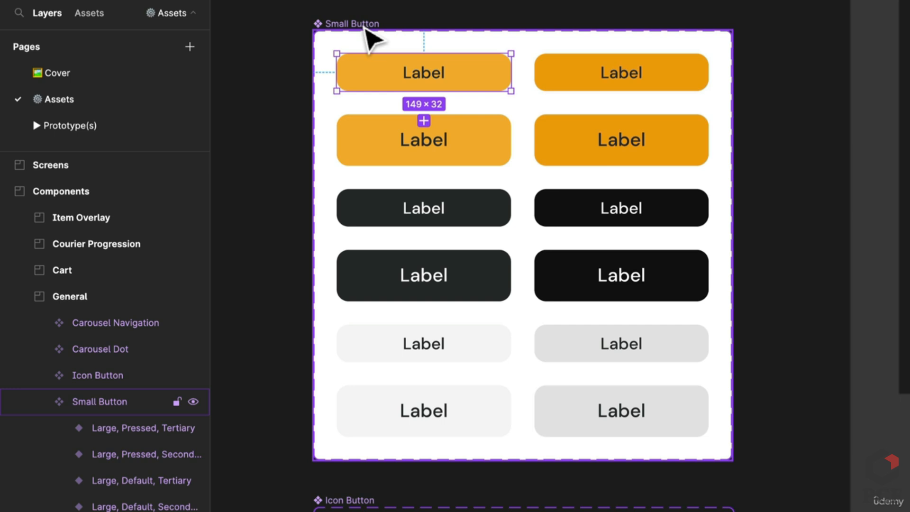
click(362, 24)
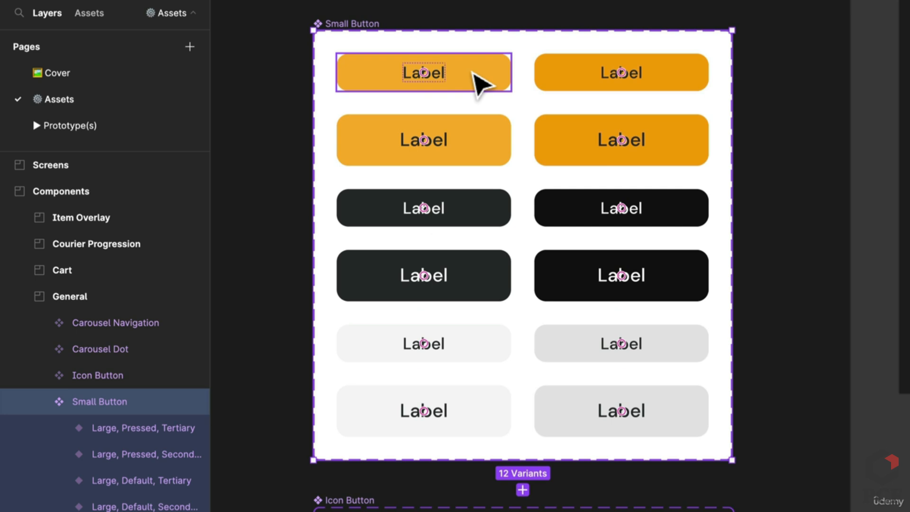
click(480, 83)
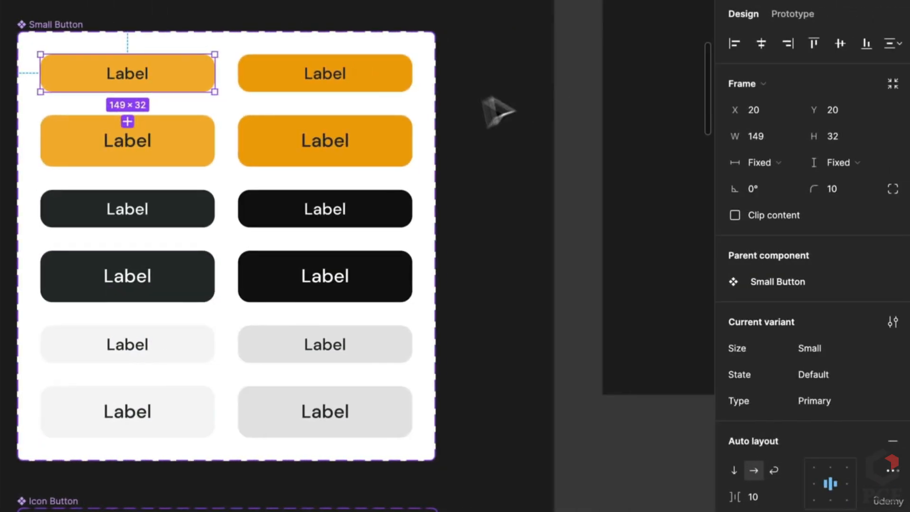
Inspect the two prototype interactions connecting the small primary button's Default and Pressed variants
click(791, 14)
scroll(216, 64, up, 5)
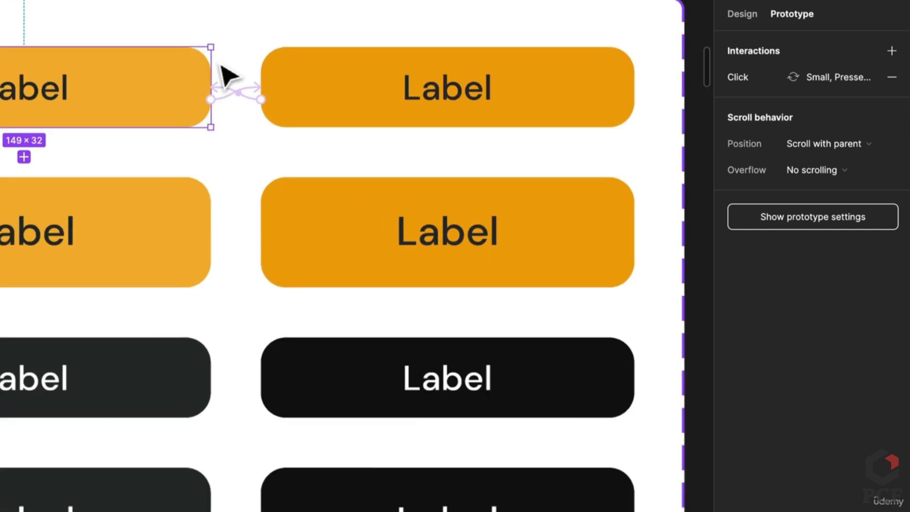
click(240, 94)
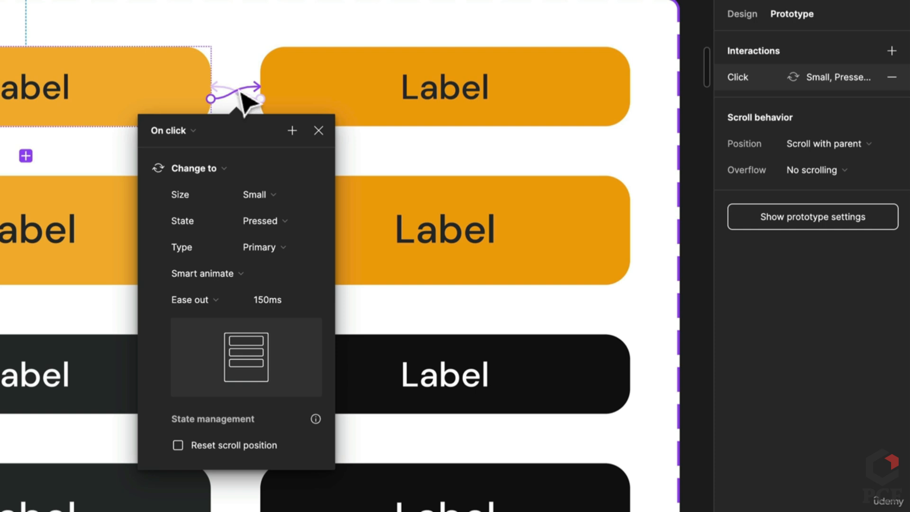
click(252, 61)
click(241, 97)
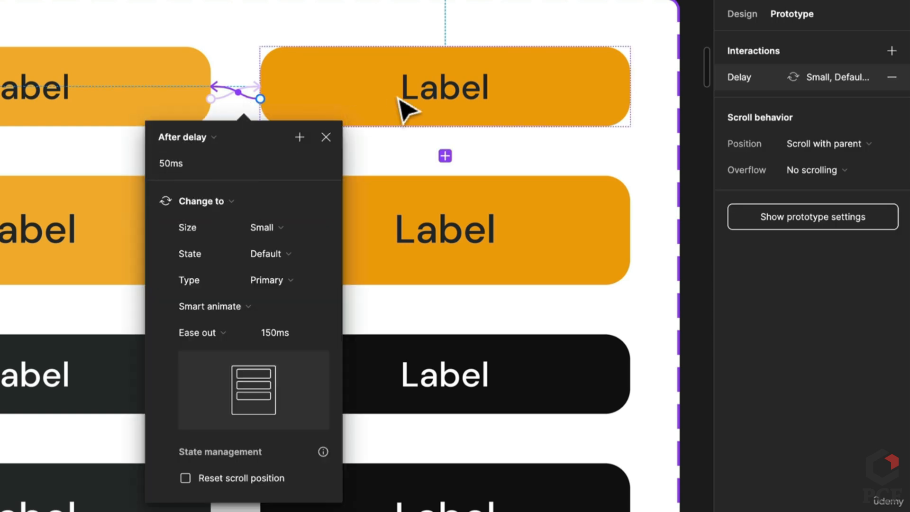
Draw a new frame about 340 × 364 on the empty canvas beside the Components section
scroll(269, 181, down, 2)
scroll(269, 181, down, 5)
click(2, 172)
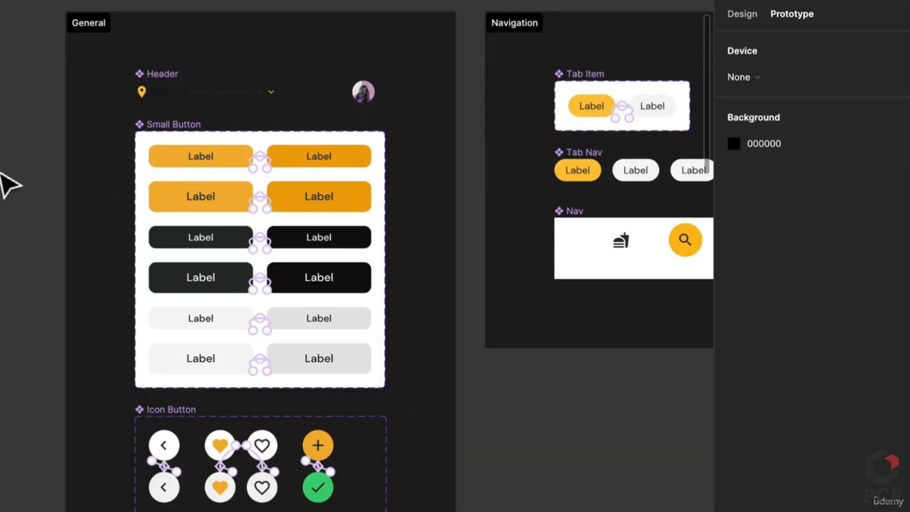
drag(11, 176, 361, 223)
key(f)
drag(83, 74, 321, 329)
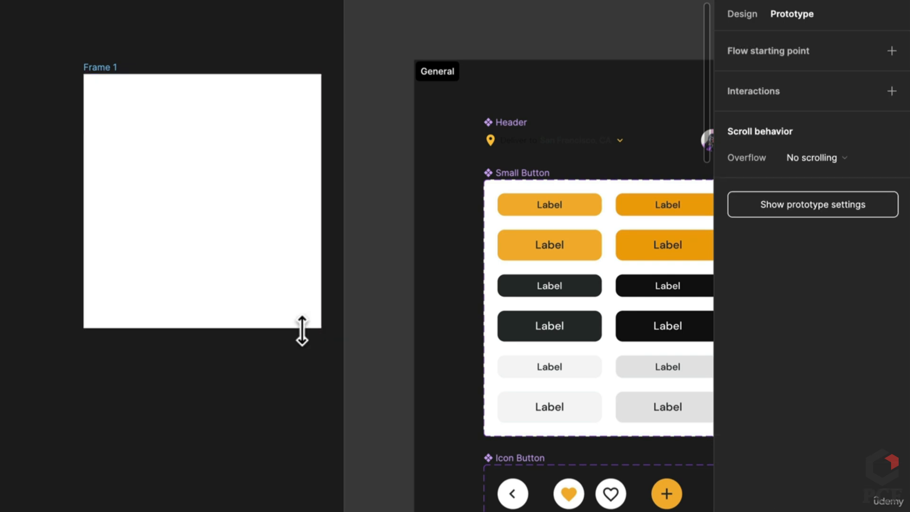
Place copies of all six default-state Small Button variants in a column inside the new frame
click(576, 211)
shift+click(579, 259)
shift+click(584, 289)
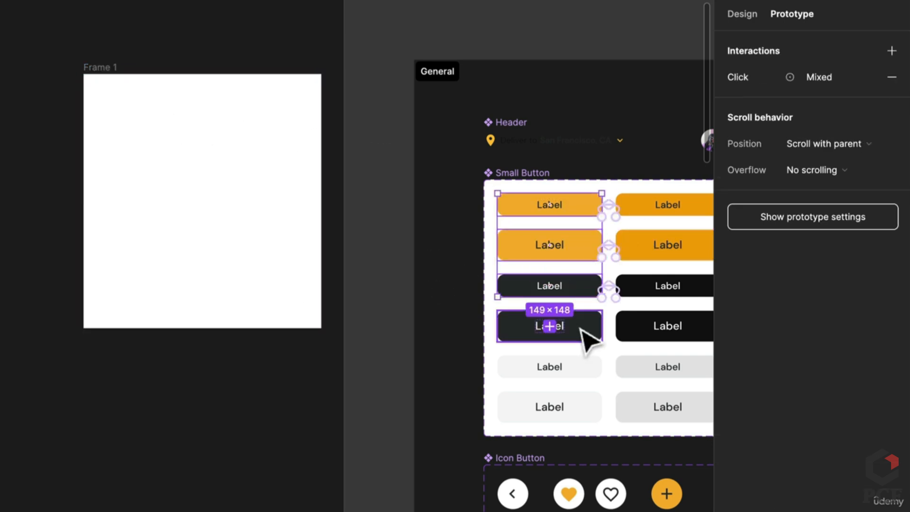
shift+click(586, 331)
shift+click(588, 369)
shift+click(586, 412)
drag(589, 378, 181, 267)
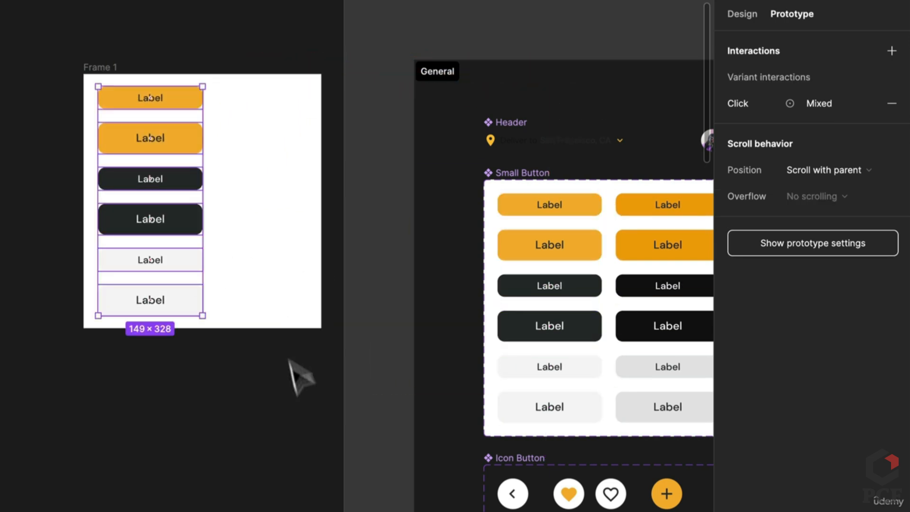
Make the frame a flow starting point and play its prototype, trying out the small primary button
click(296, 379)
click(105, 68)
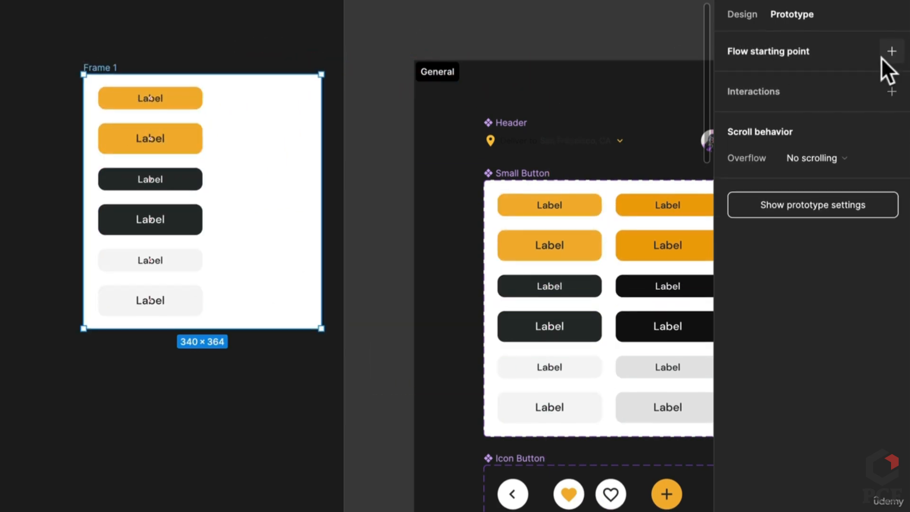
click(891, 51)
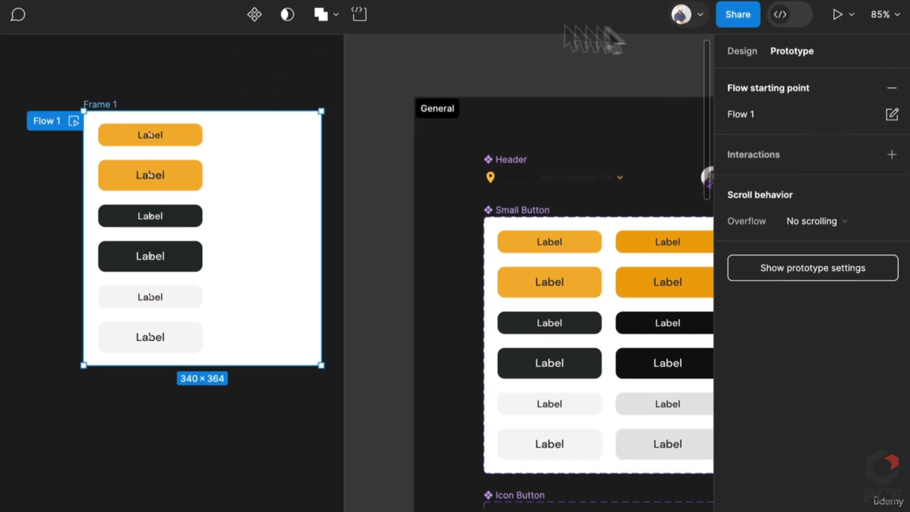
click(837, 14)
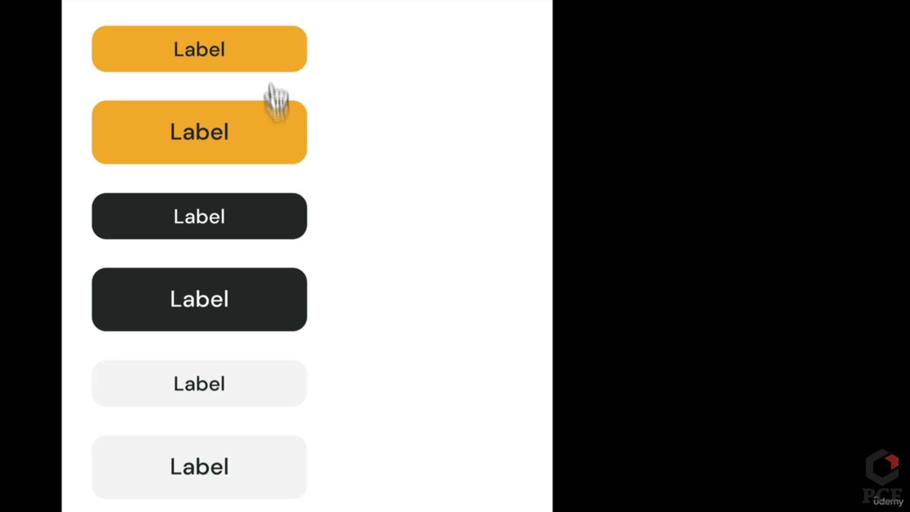
click(290, 70)
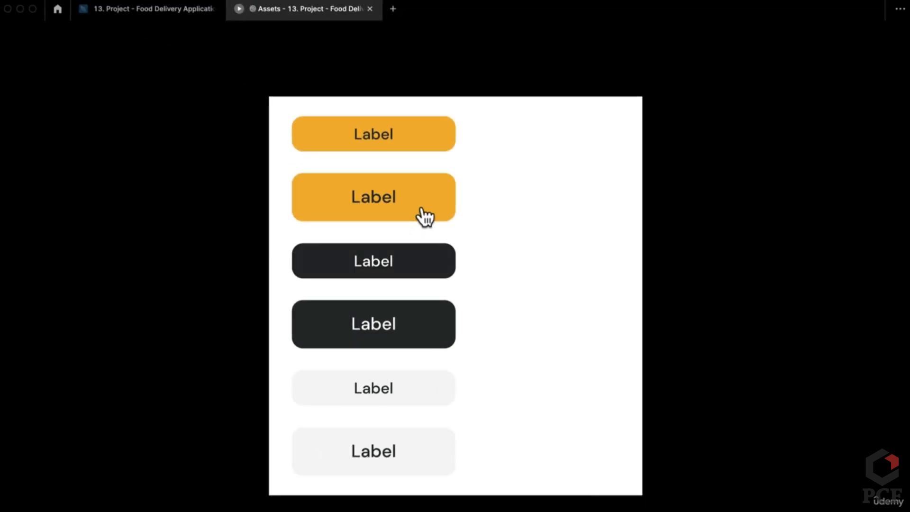
Return to the design file and compare the properties and label text of the small and large default primary button variants
click(179, 10)
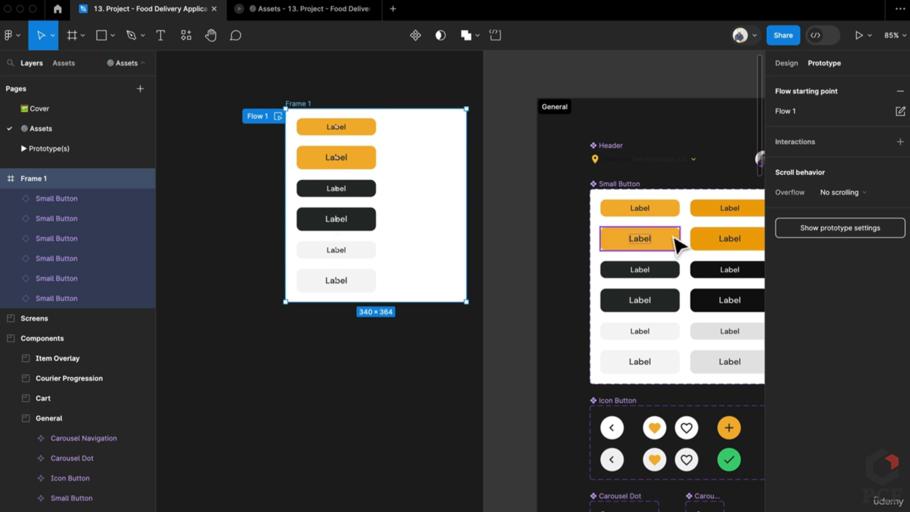
scroll(676, 241, up, 5)
click(760, 65)
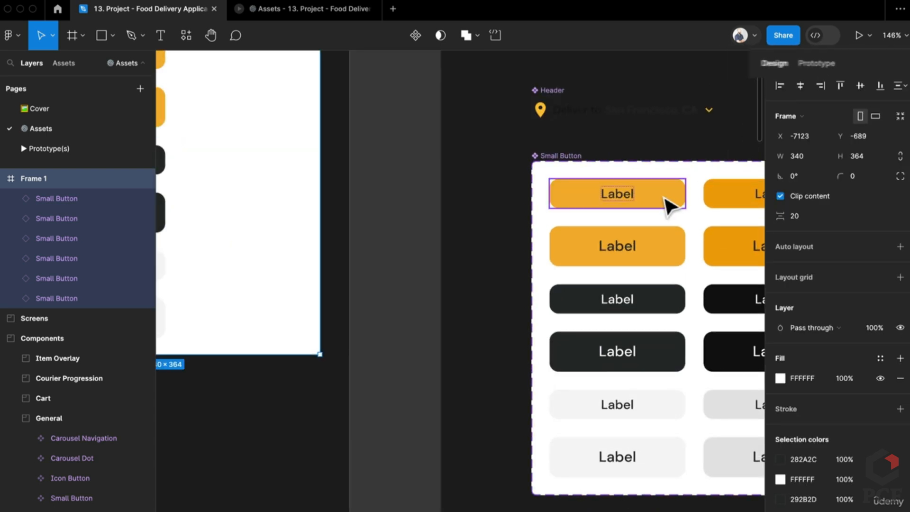
click(669, 205)
scroll(649, 268, right, 3)
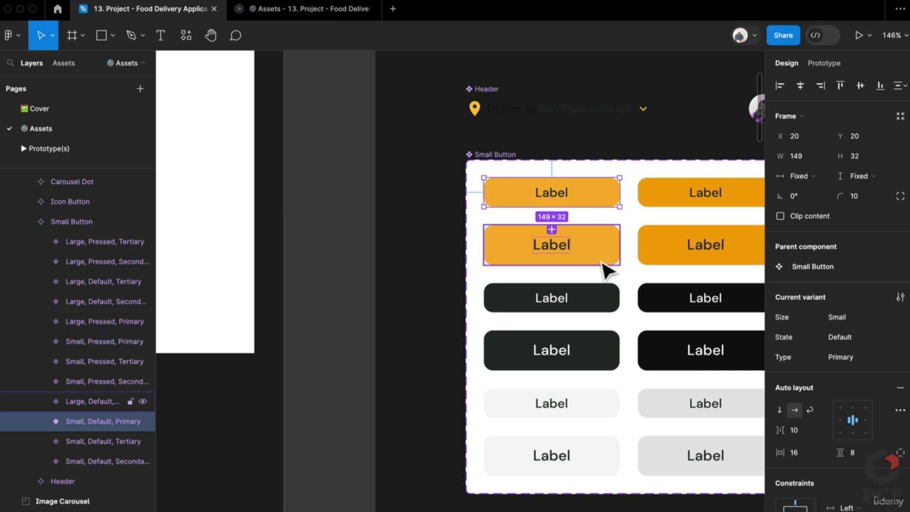
click(572, 260)
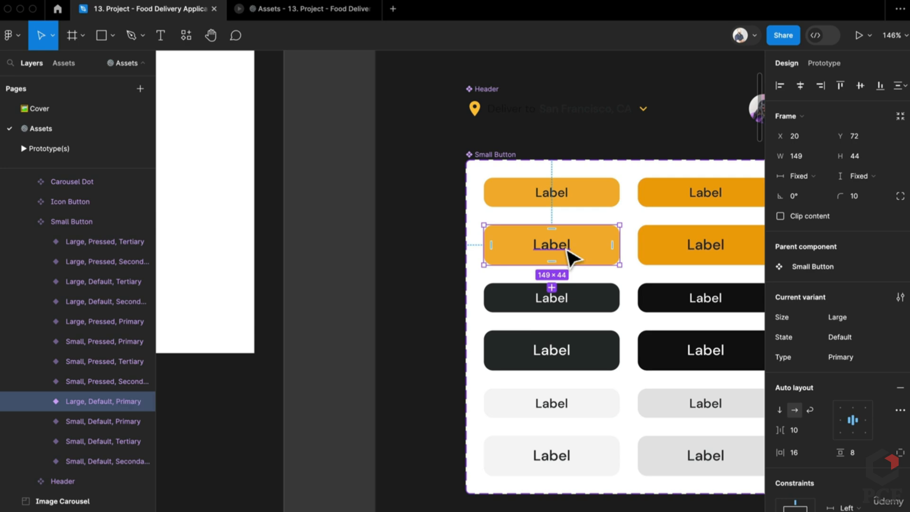
double_click(566, 251)
click(564, 198)
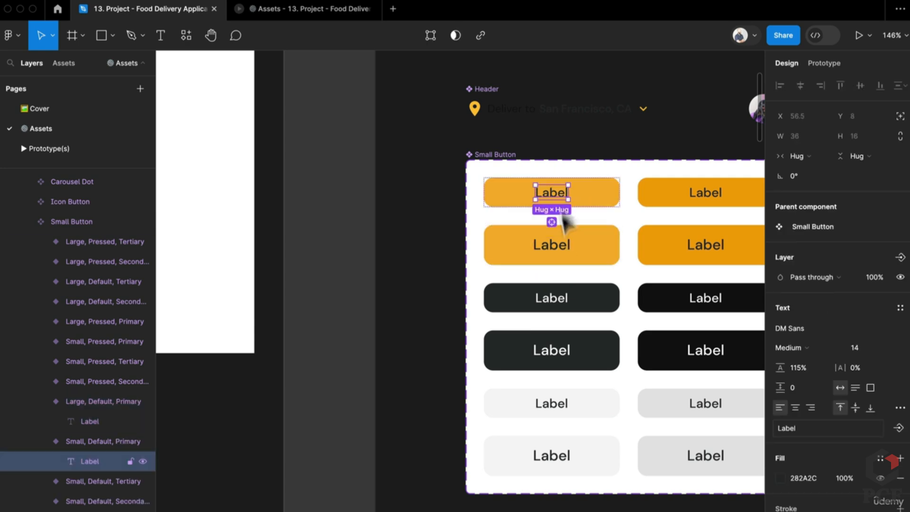
click(565, 247)
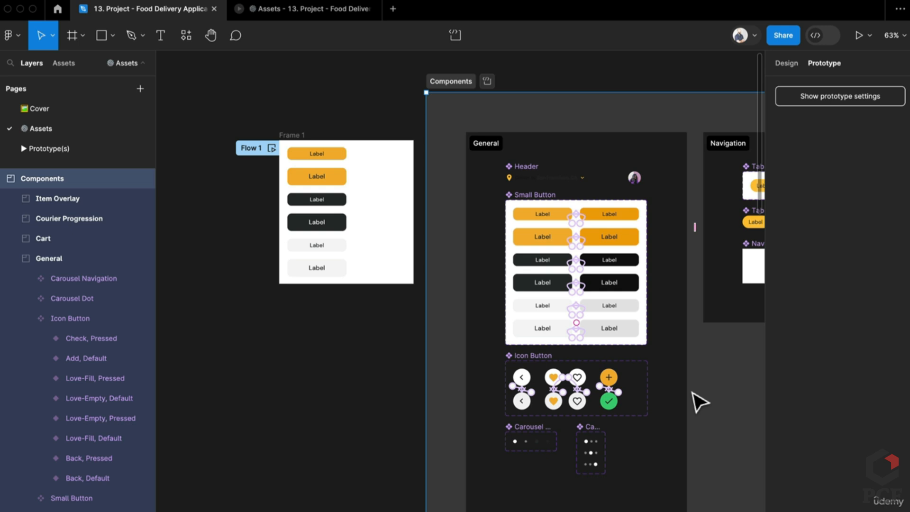
Move the test frame farther from the Components section and inspect the design properties of the Icon Button set's default Back variant
drag(291, 135, 238, 130)
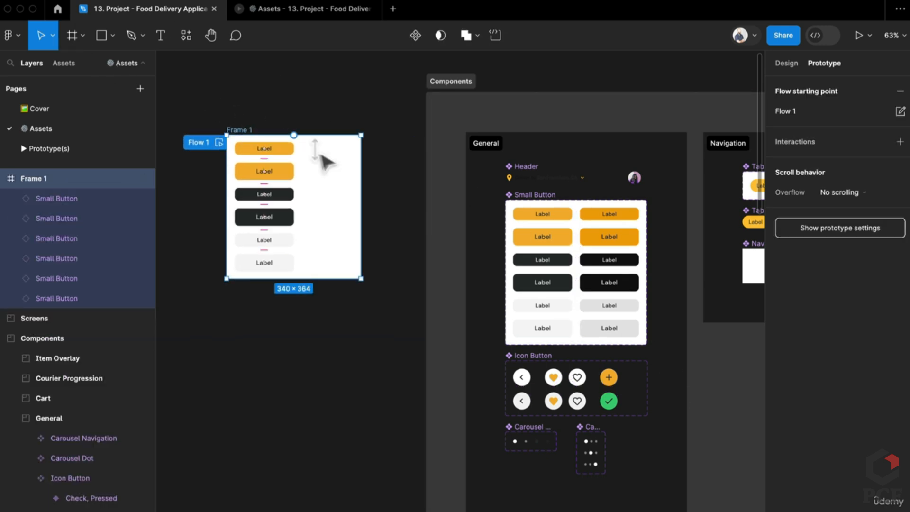
scroll(554, 379, up, 5)
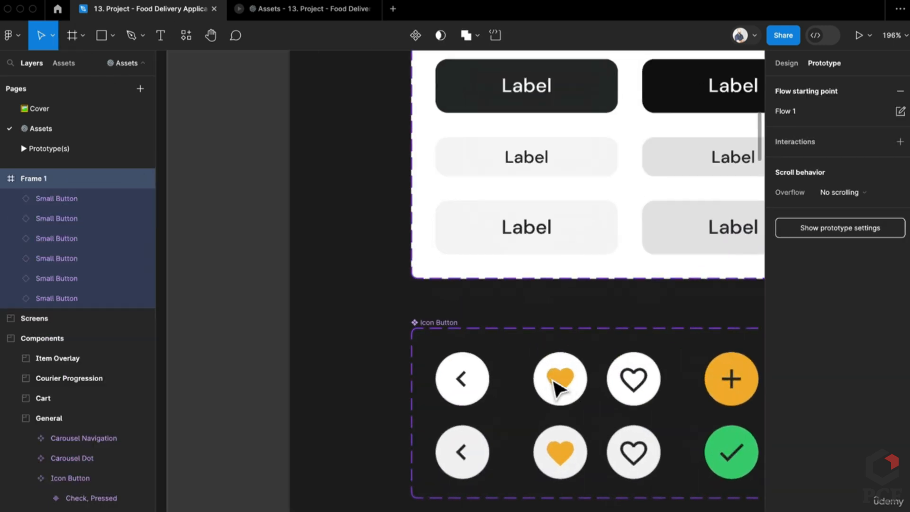
click(440, 393)
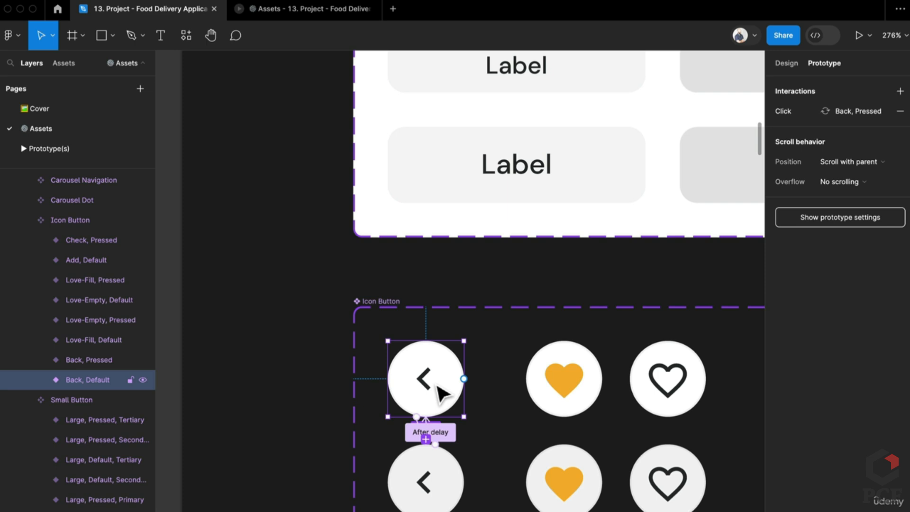
click(783, 65)
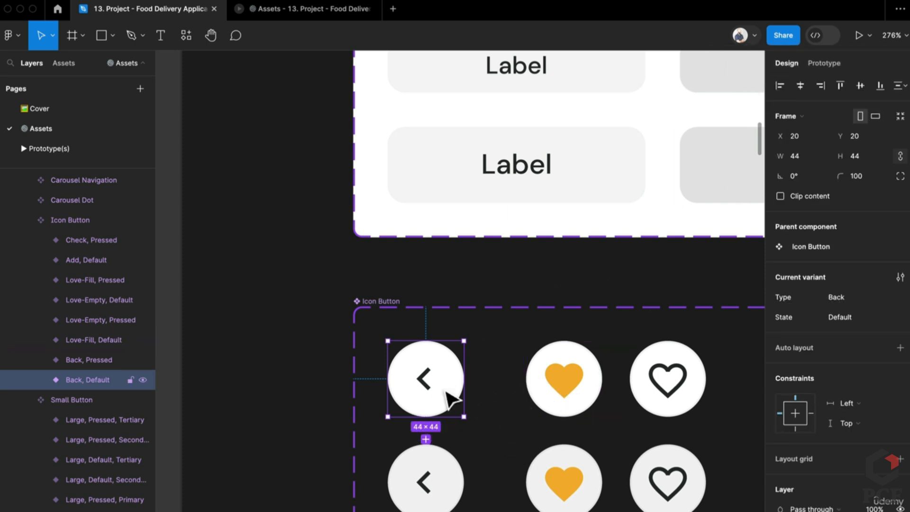
Examine the Add, Check, Love-Empty and Love-Fill variants of the Icon Button set and their Type and State properties
scroll(635, 458, right, 5)
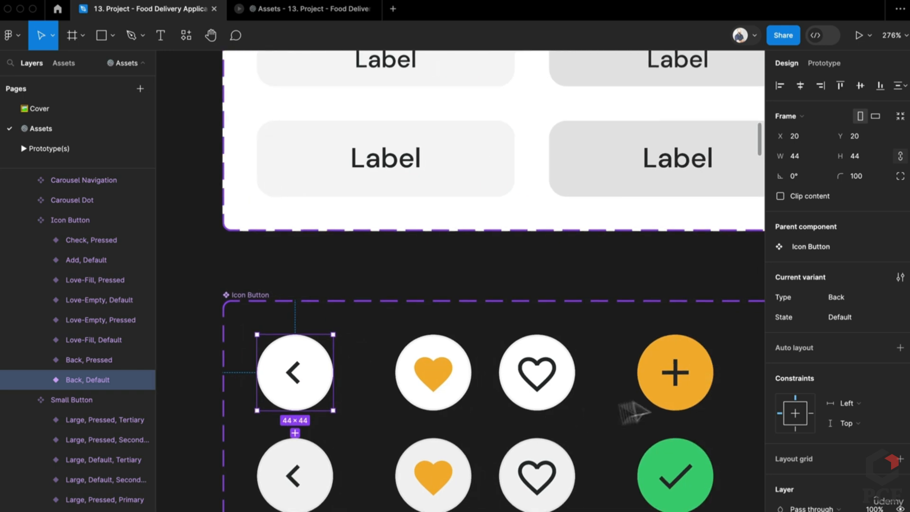
click(657, 388)
click(679, 471)
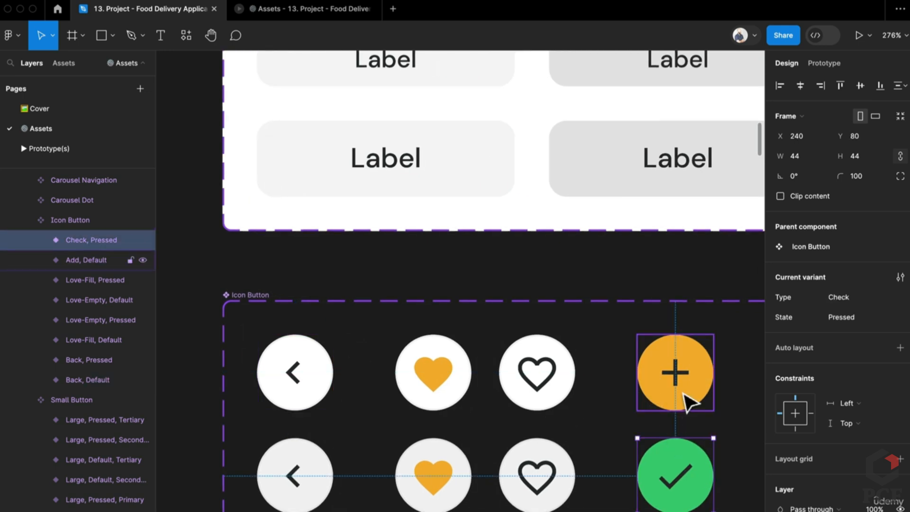
click(685, 400)
click(679, 474)
click(697, 403)
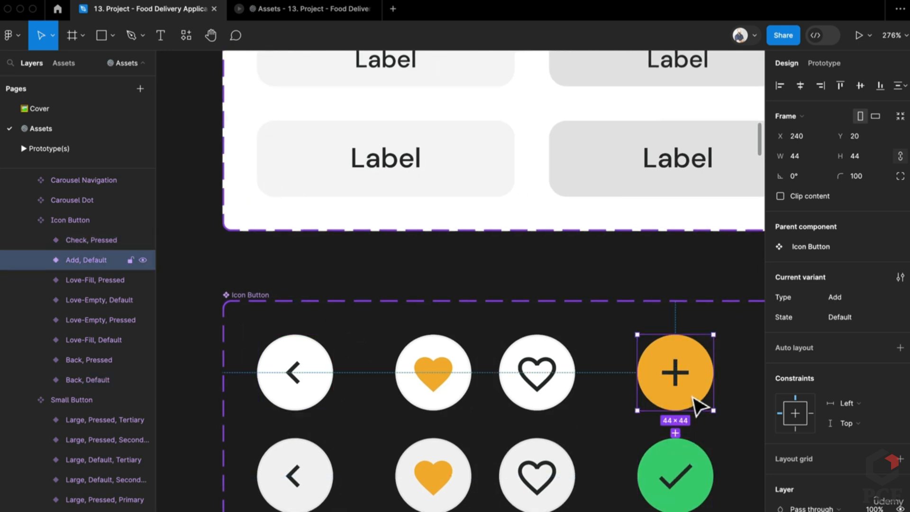
click(700, 472)
click(573, 400)
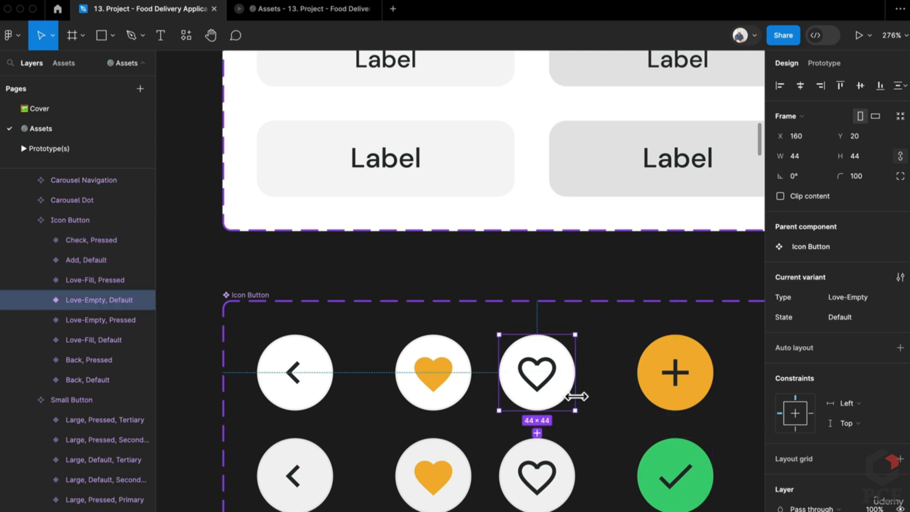
click(545, 471)
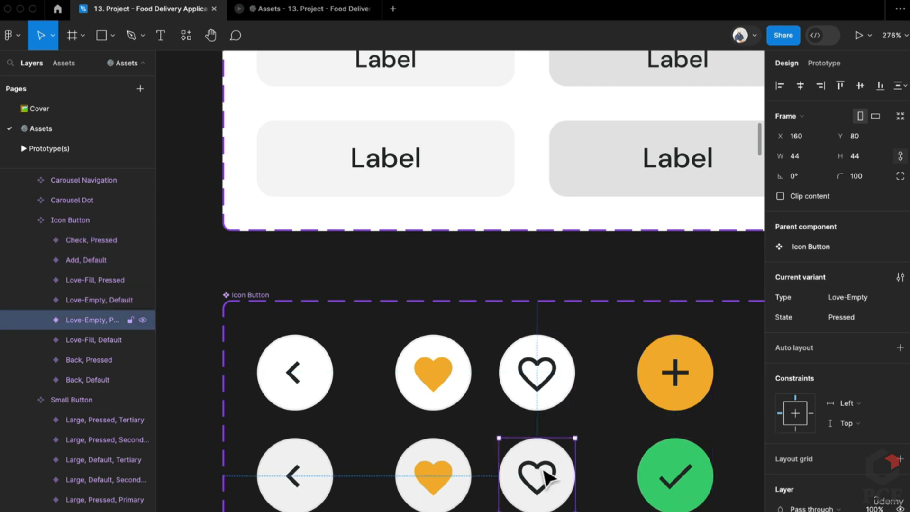
click(463, 400)
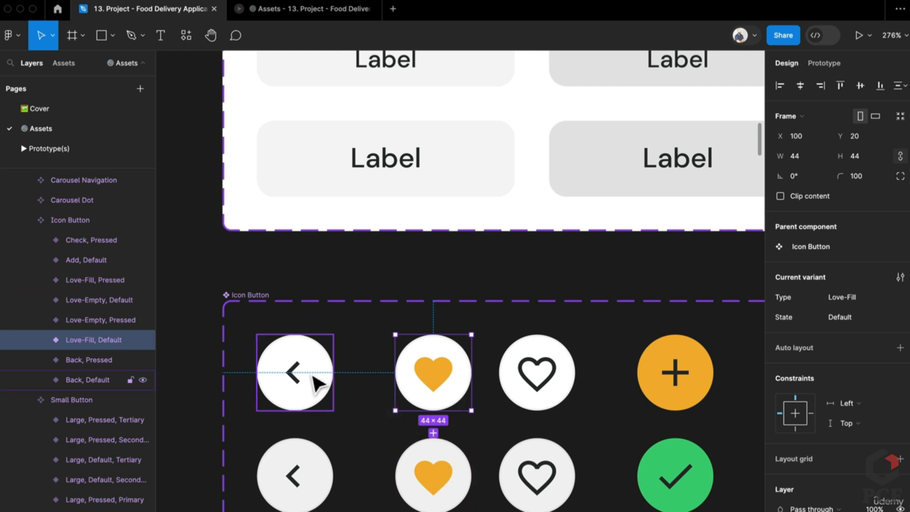
Copy the four default Icon Button variants (Back, Love-Fill, Love-Empty and Add) into the test frame beside the Small Buttons
click(315, 380)
scroll(314, 380, down, 3)
drag(315, 378, 494, 407)
scroll(687, 425, down, 2)
shift+click(538, 406)
shift+click(583, 406)
shift+click(636, 411)
scroll(636, 412, down, 3)
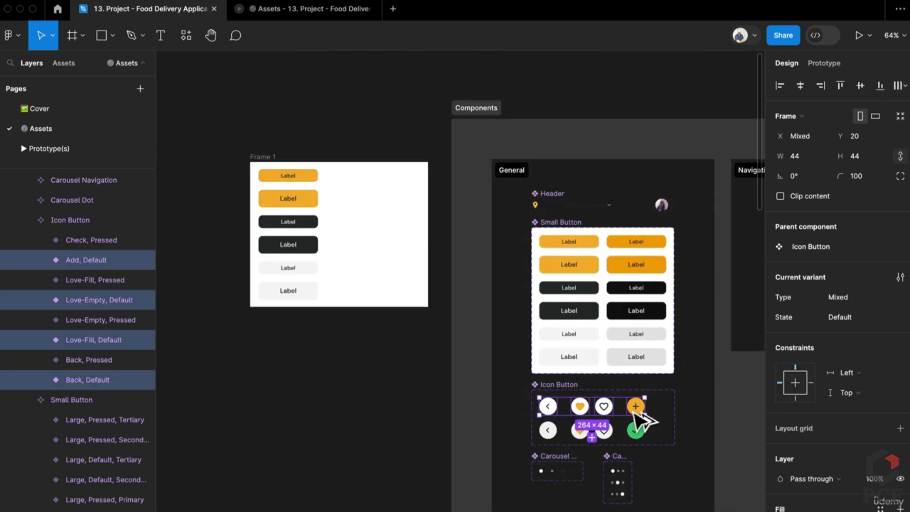
drag(642, 420, 421, 182)
Move the test frame farther from the Components section and widen it to about 664
drag(258, 156, 184, 145)
drag(355, 197, 441, 197)
scroll(261, 150, up, 6)
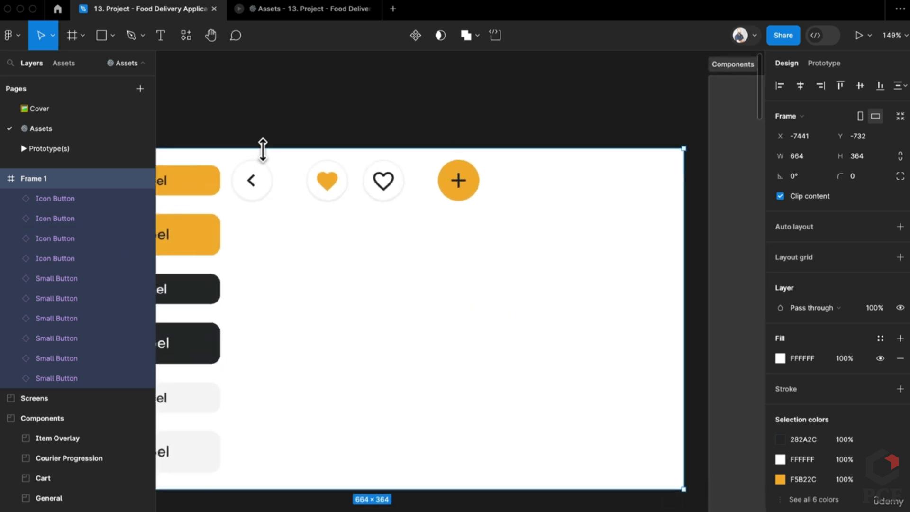
Shift the whole row of four icon buttons sideways in the test frame, leaving a wider gap from the Small Buttons
drag(270, 188, 289, 187)
click(290, 188)
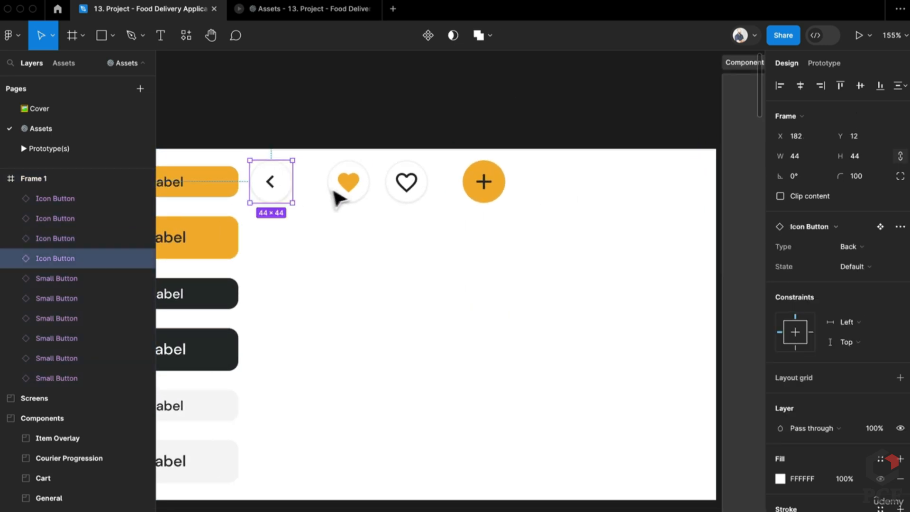
shift+click(349, 188)
shift+click(406, 189)
shift+click(483, 189)
drag(473, 187, 537, 187)
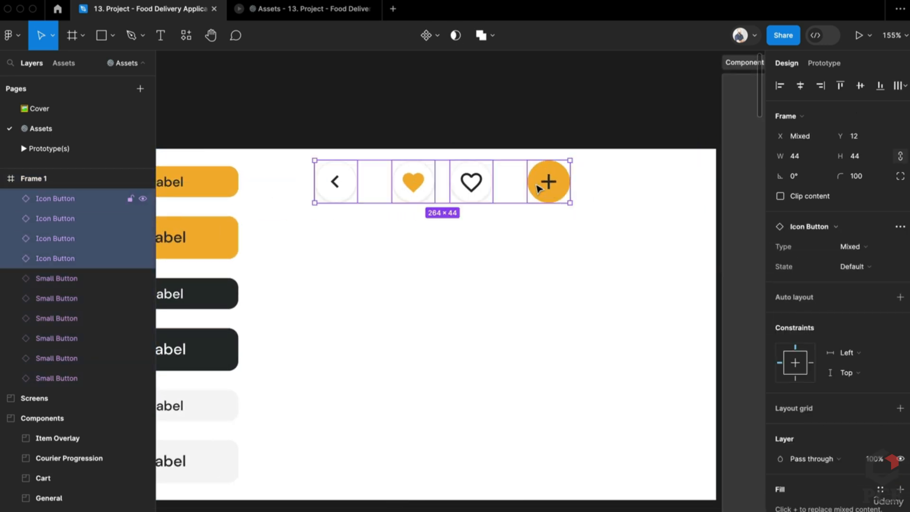
Delete the empty-heart icon button from the test frame and move the plus button closer to the filled heart
click(508, 231)
click(468, 193)
key(Delete)
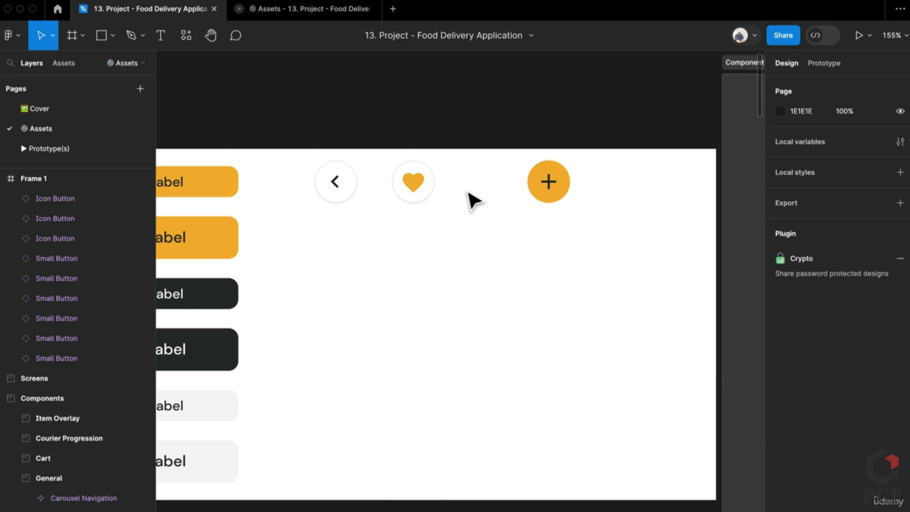
drag(547, 183, 491, 182)
Switch to the running prototype and toggle the heart icon button several times to test its filled and empty states
click(286, 10)
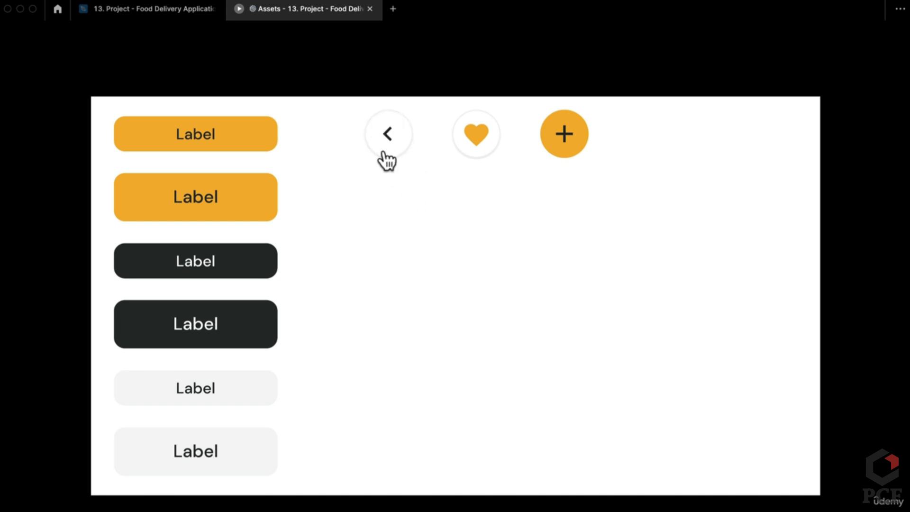
mouse_move(244, 36)
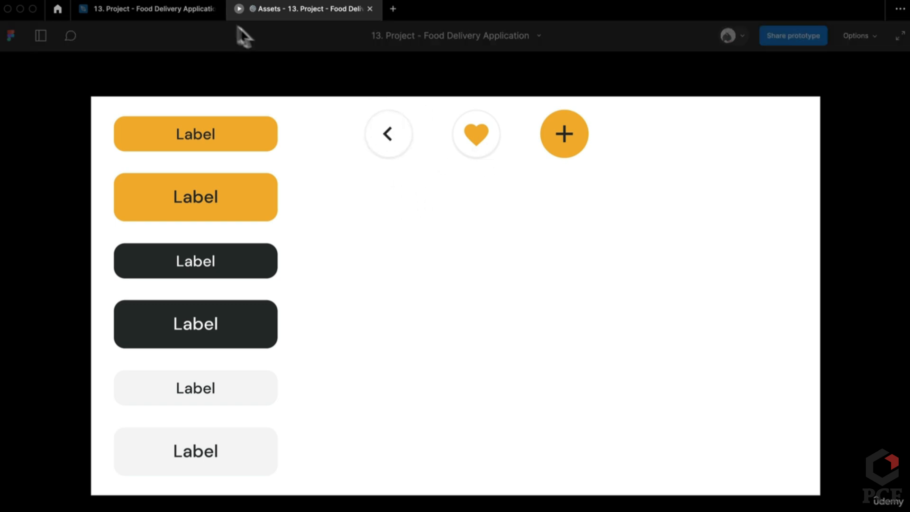
click(476, 148)
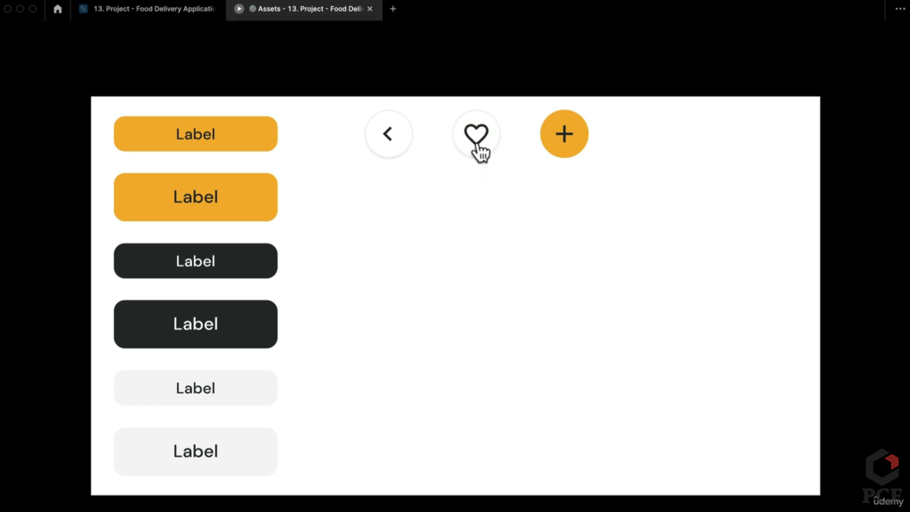
click(476, 145)
click(477, 144)
click(478, 145)
Return to the design file and examine the prototype interactions of the Icon Button set's default Love-Fill variant
click(199, 13)
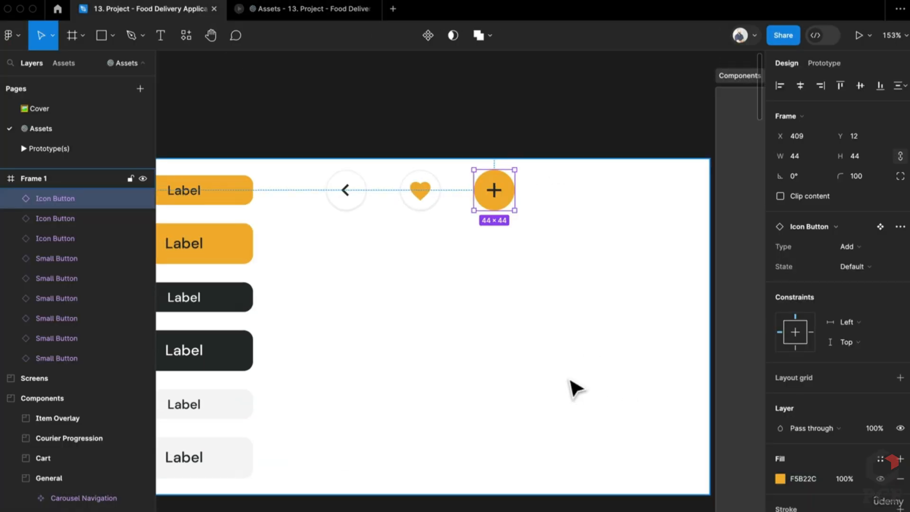
scroll(571, 381, down, 5)
scroll(565, 429, right, 6)
scroll(565, 429, down, 3)
scroll(419, 372, up, 6)
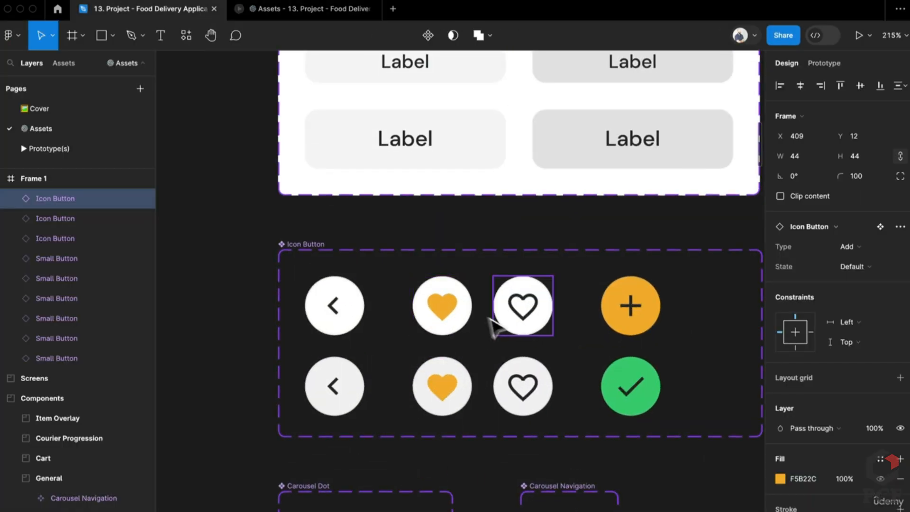
click(443, 305)
scroll(505, 298, up, 5)
click(782, 64)
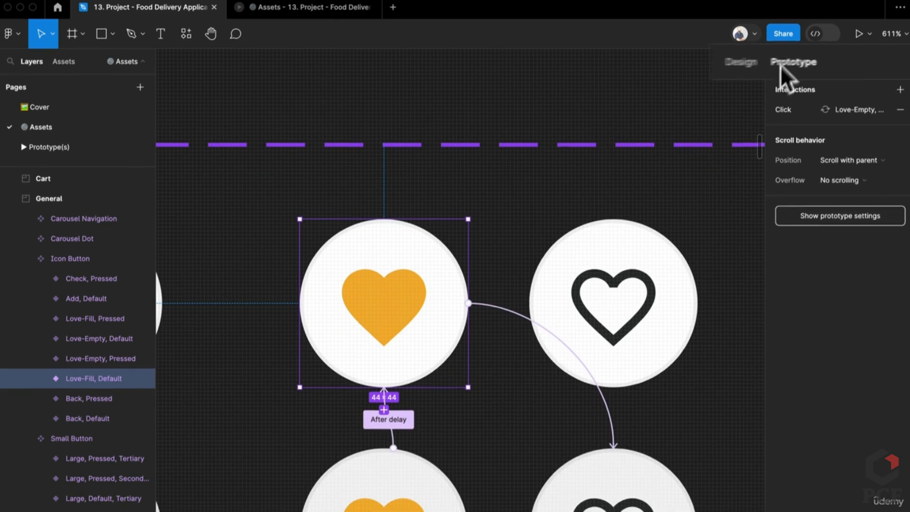
Examine the prototype interactions that link the default and pressed variants of the Love-Fill and Love-Empty icon buttons
scroll(406, 327, down, 1)
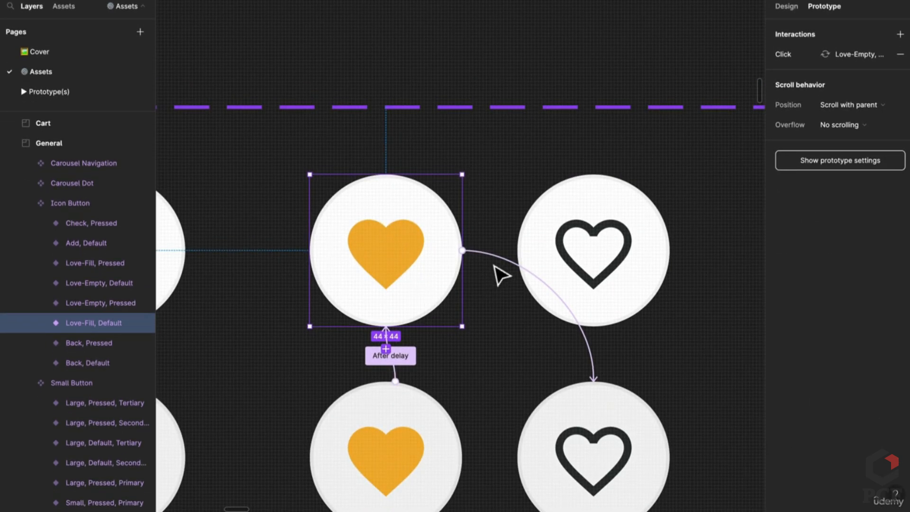
click(494, 266)
click(633, 441)
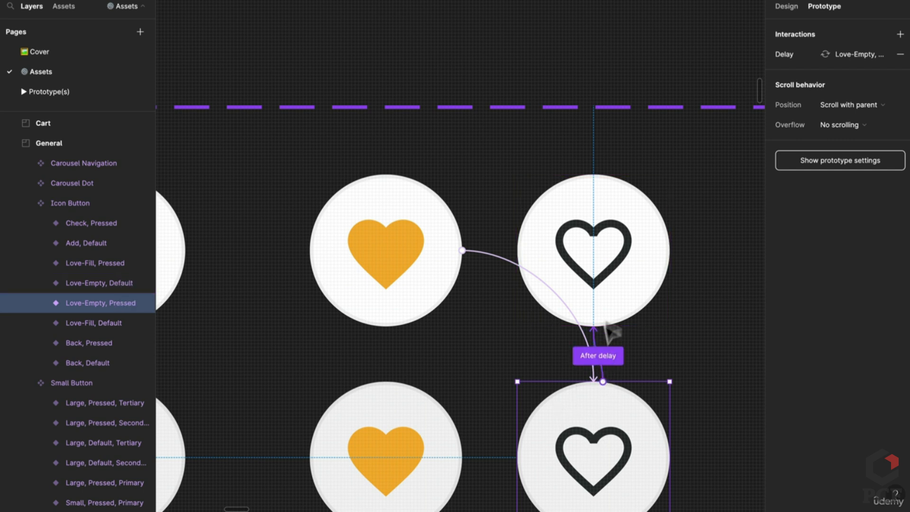
click(616, 286)
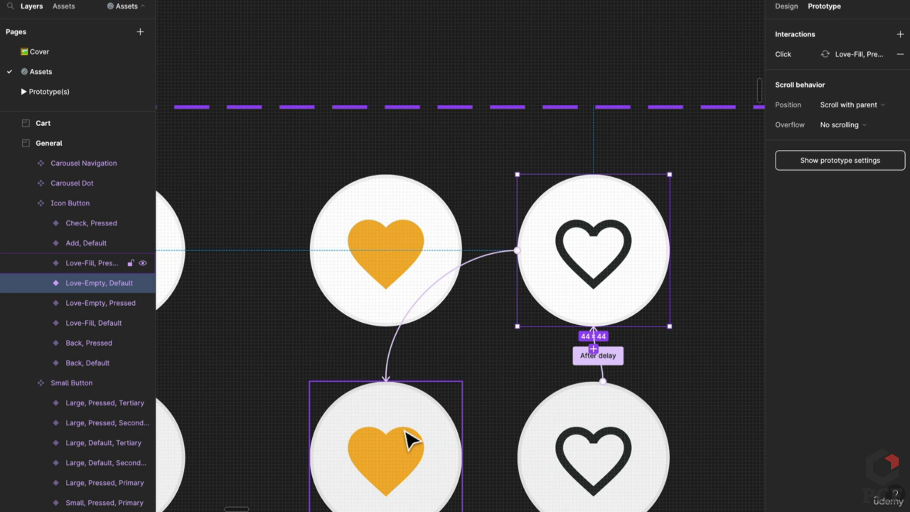
click(408, 408)
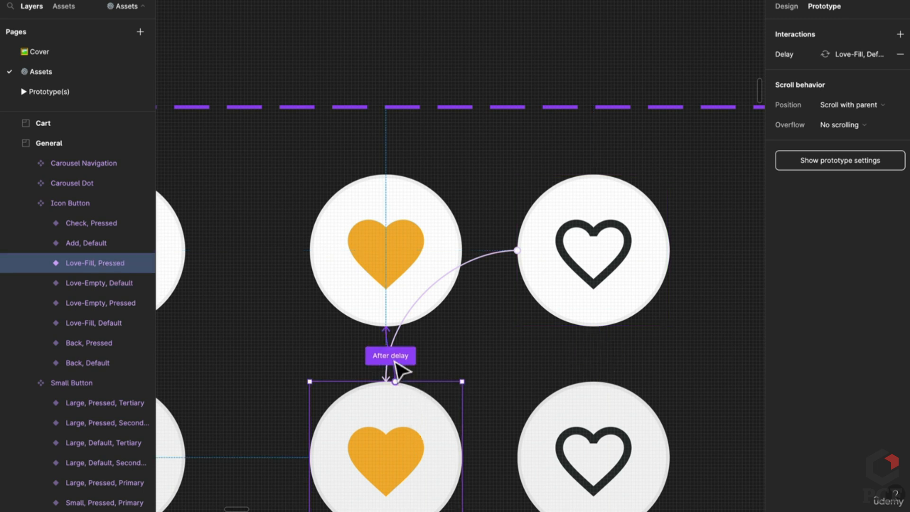
click(379, 290)
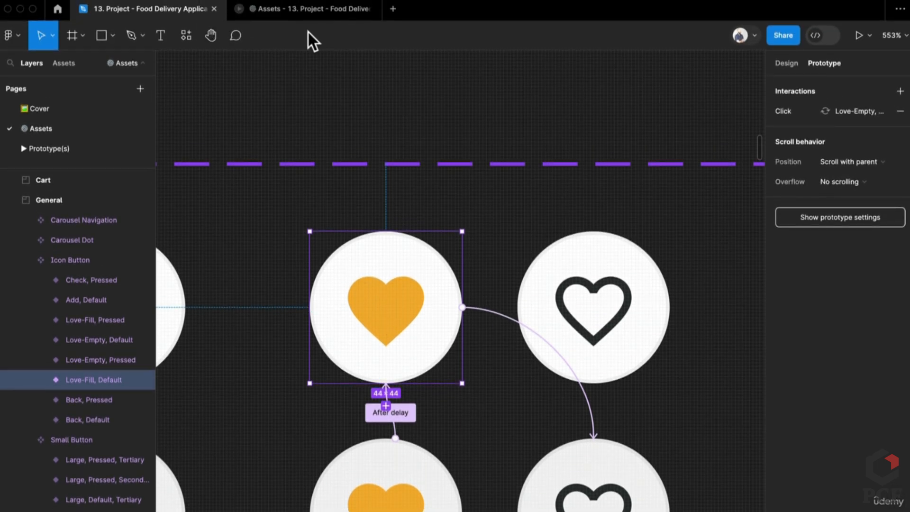
Switch to the running prototype and test the plus and back icon buttons
click(311, 13)
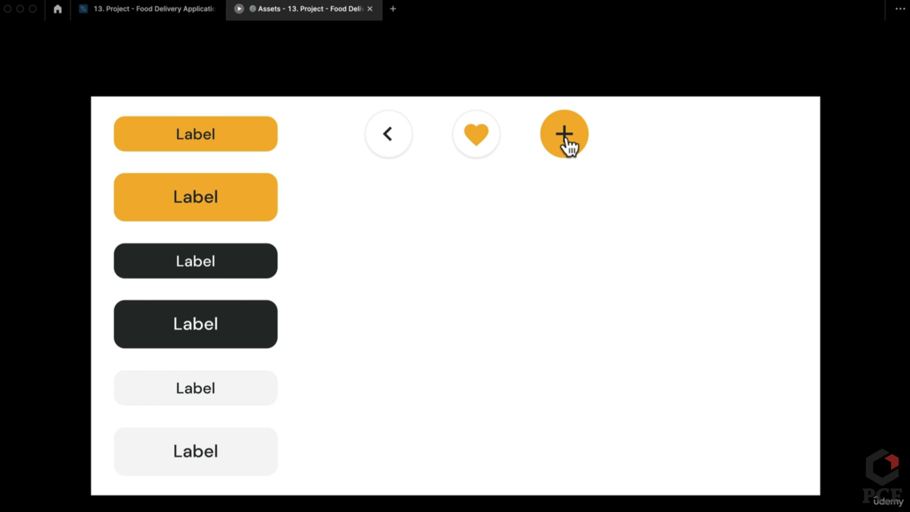
click(565, 145)
click(564, 145)
click(571, 153)
click(399, 148)
key(z)
key(z)
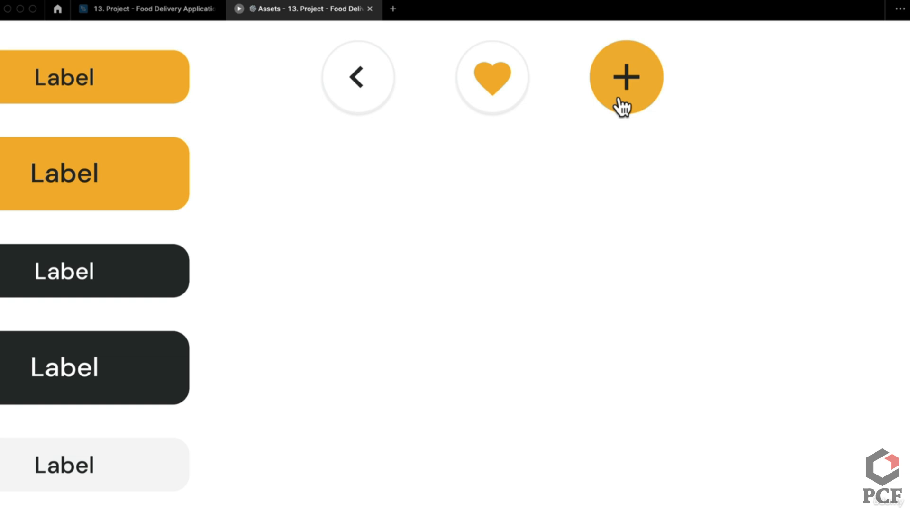
Toggle the heart icon button repeatedly in the enlarged prototype view
click(520, 90)
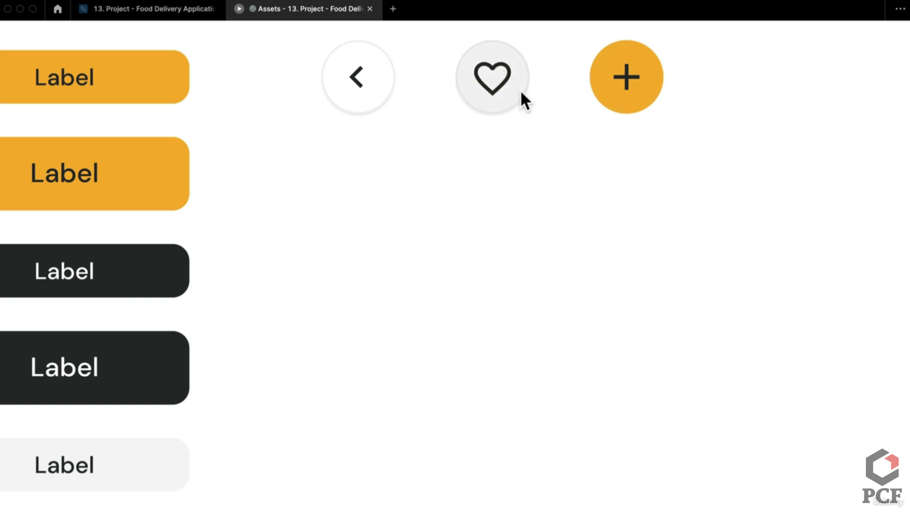
click(509, 92)
click(508, 98)
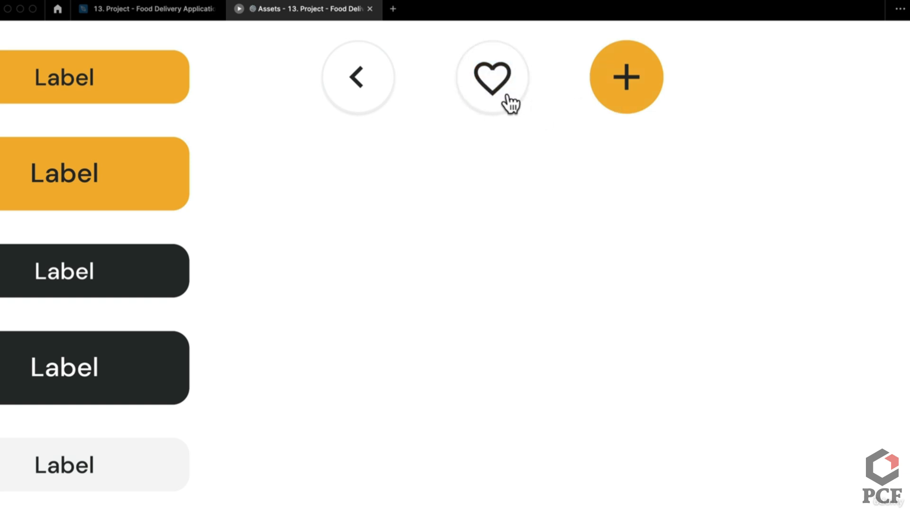
click(508, 97)
Return to the design file and examine the Overlay Description variants that use the plus and check icon buttons
click(179, 10)
scroll(425, 335, down, 5)
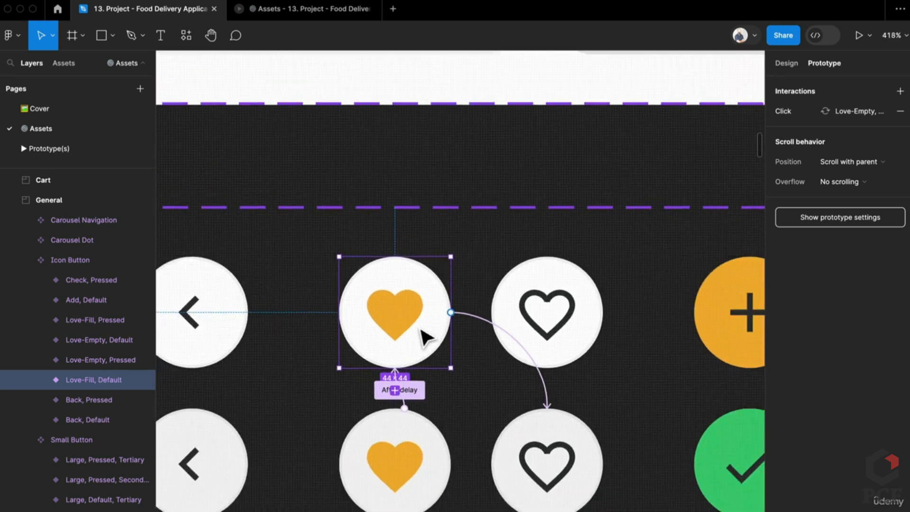
scroll(451, 376, down, 8)
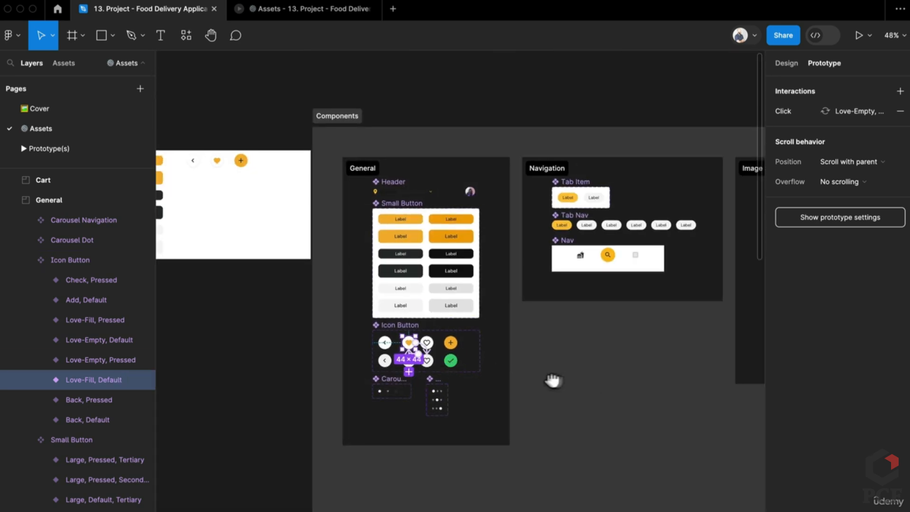
scroll(553, 380, up, 2)
scroll(343, 376, right, 15)
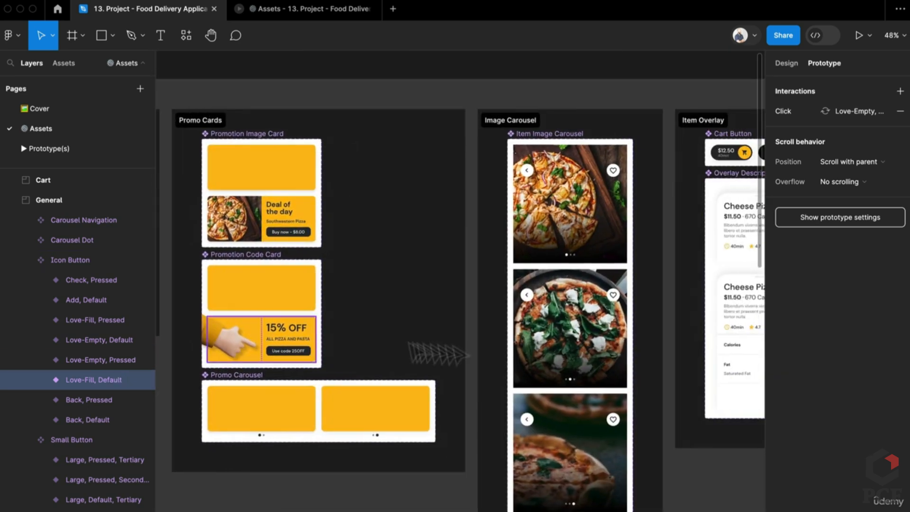
scroll(618, 208, up, 5)
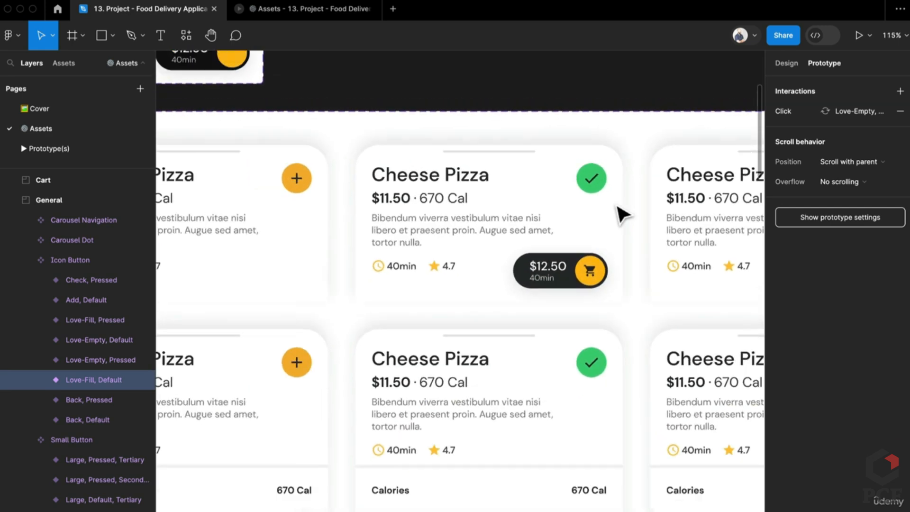
scroll(621, 213, left, 4)
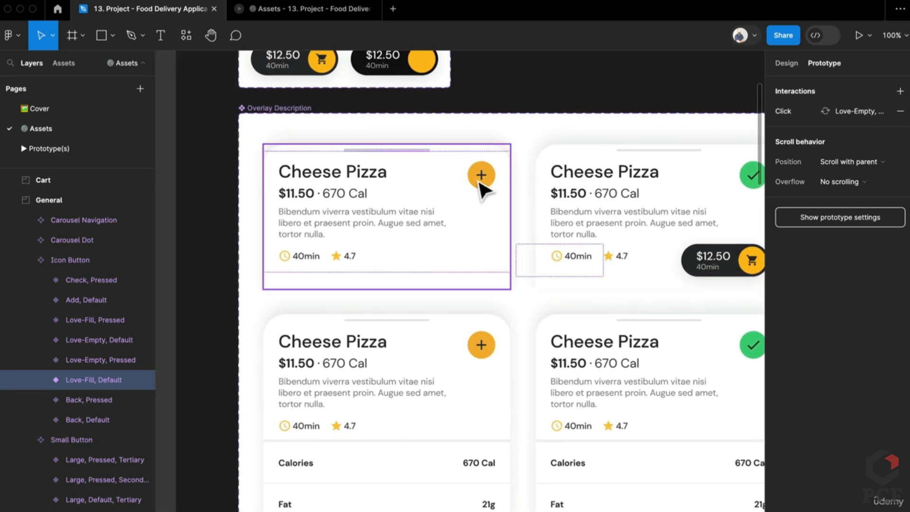
scroll(522, 228, right, 4)
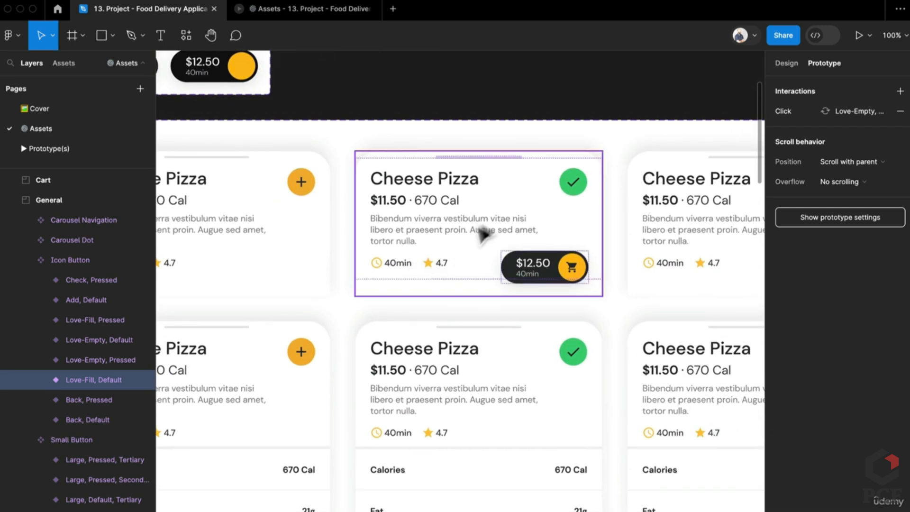
scroll(521, 247, right, 3)
scroll(543, 156, down, 3)
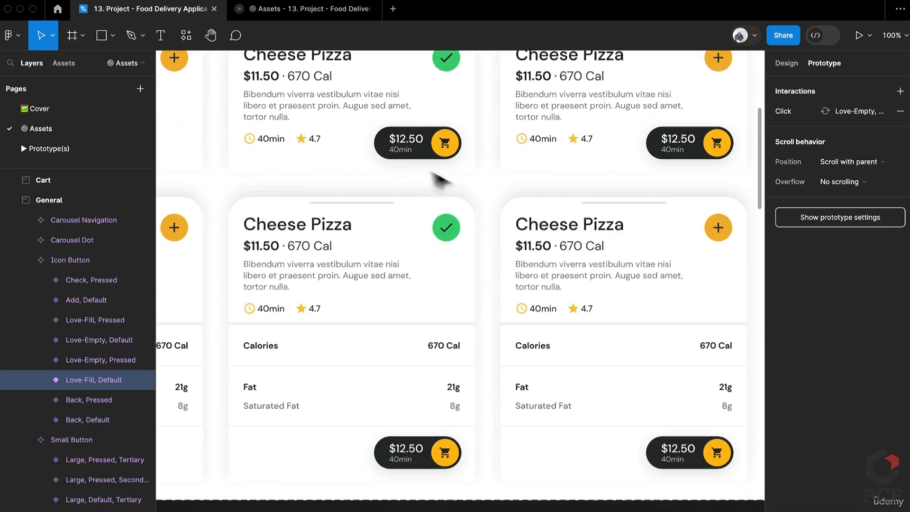
scroll(498, 242, right, 2)
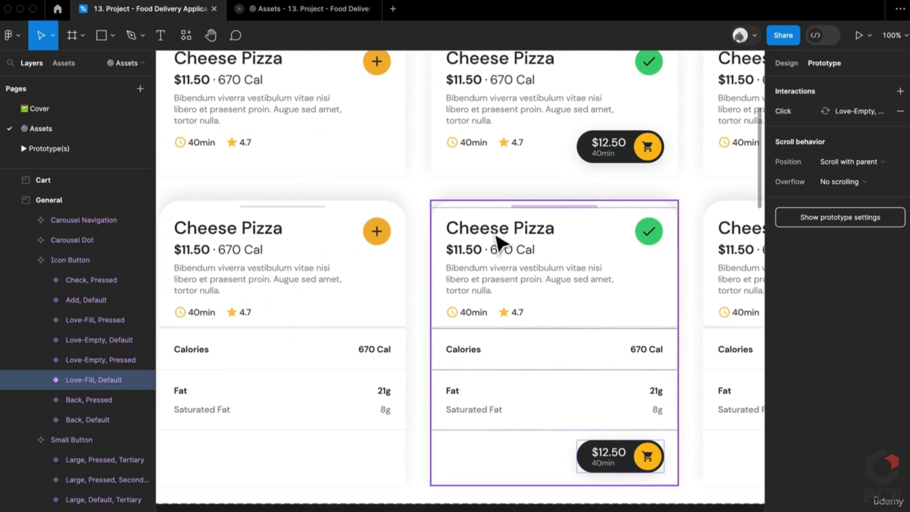
scroll(315, 261, down, 10)
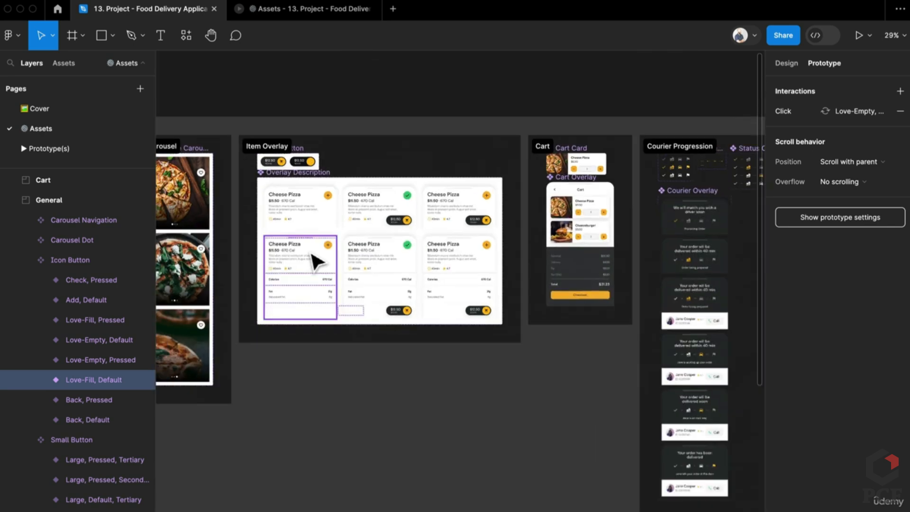
Move the back, heart and plus icon buttons together in Frame 1 closer to the Small Buttons
scroll(522, 280, up, 2)
scroll(185, 221, up, 6)
scroll(185, 222, left, 5)
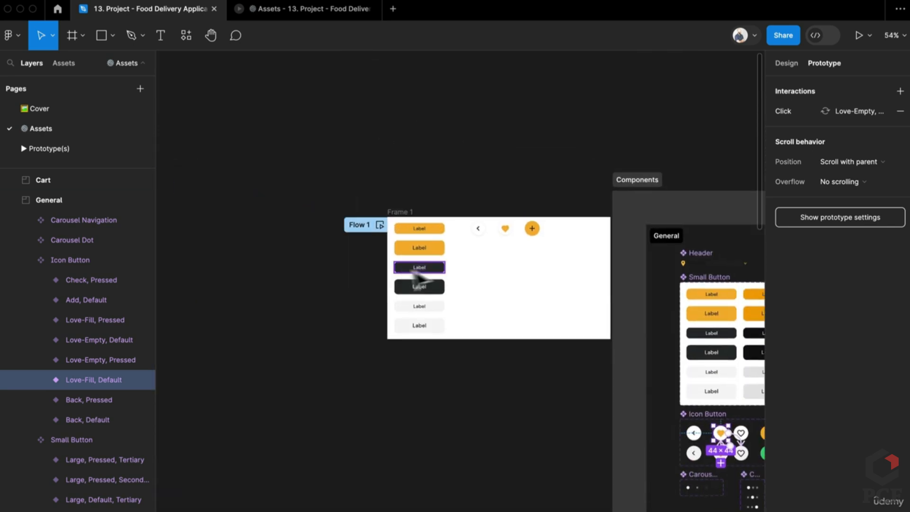
scroll(505, 278, up, 5)
click(498, 155)
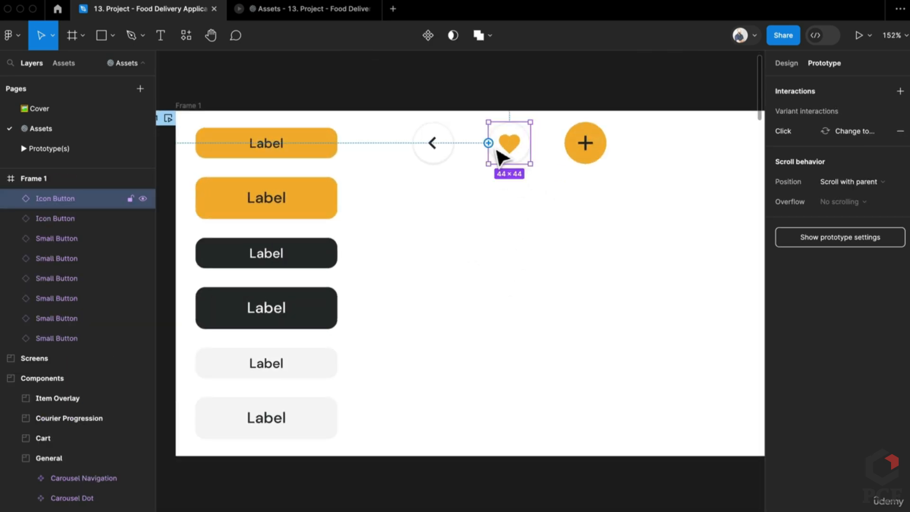
shift+click(450, 152)
shift+click(589, 149)
drag(589, 149, 536, 156)
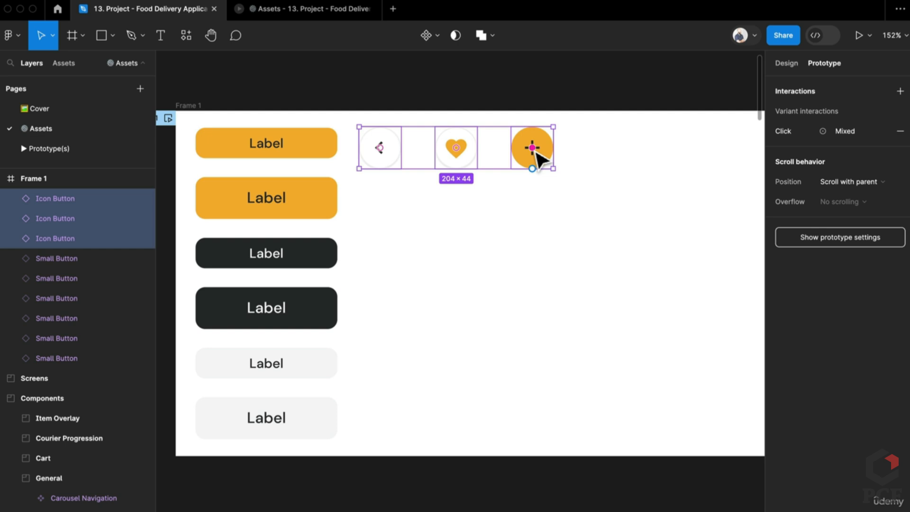
Select the Icon Button component set in the General section and show its design properties
ctrl+scroll(501, 325, down, 5)
scroll(616, 386, right, 8)
scroll(615, 386, down, 3)
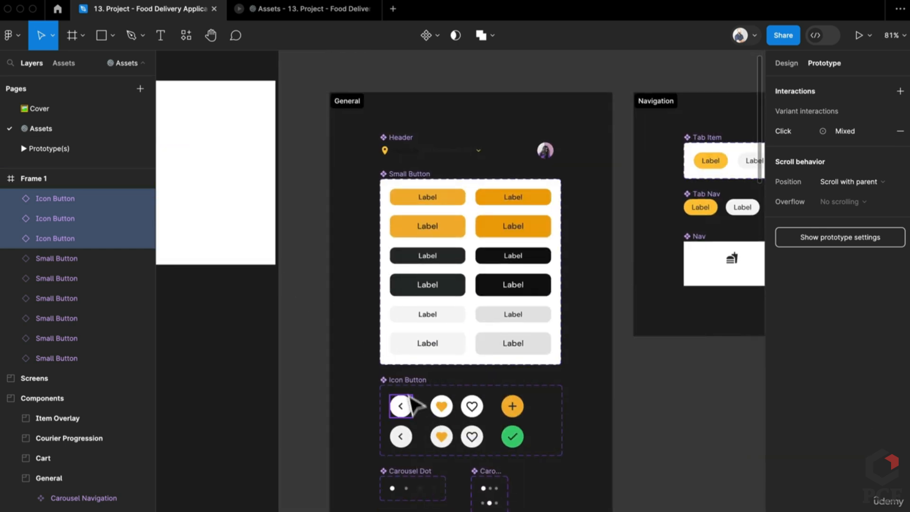
click(407, 380)
click(763, 66)
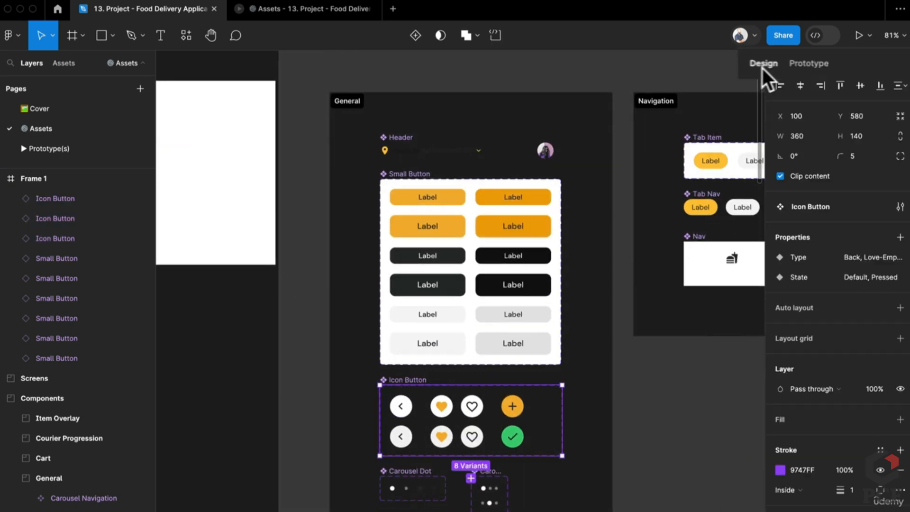
ctrl+scroll(400, 435, up, 3)
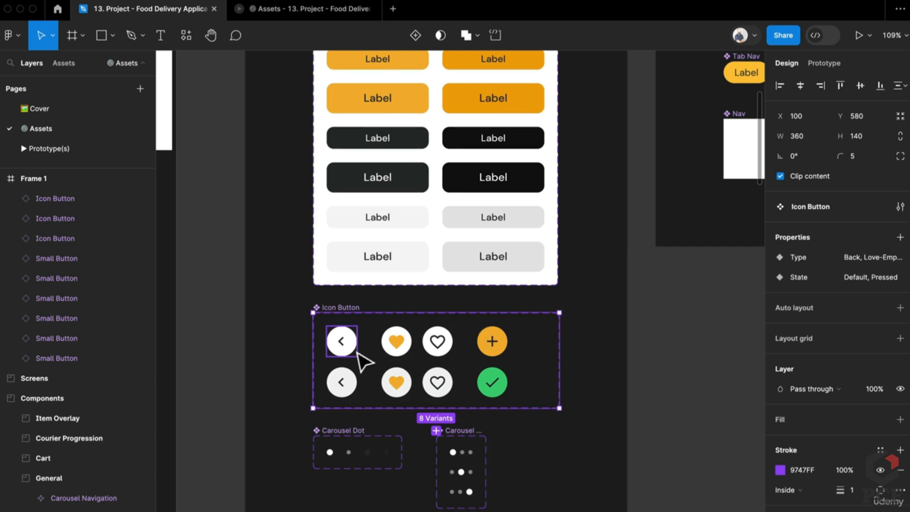
Inspect the Type and State values of the Add, Check, Love-Empty, Love-Fill and Back icon button variants
drag(492, 342, 493, 384)
key(ctrl+z)
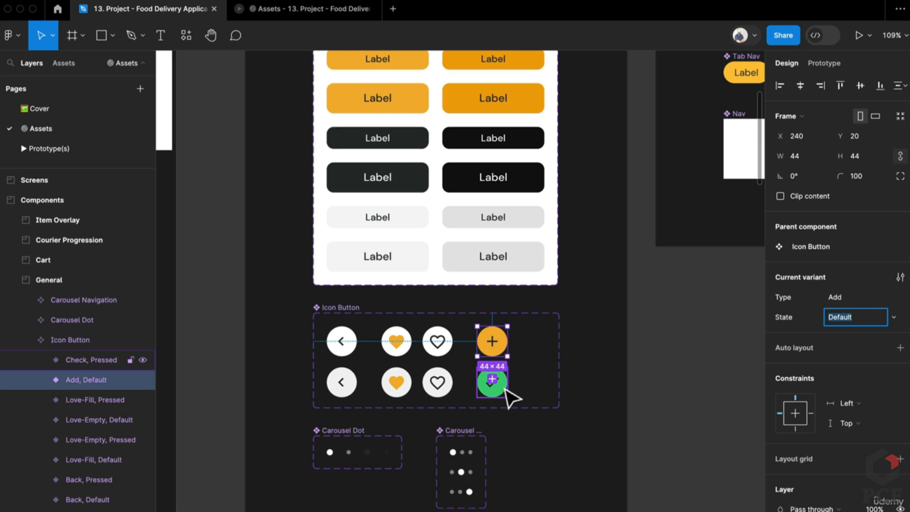
click(500, 385)
shift+click(499, 345)
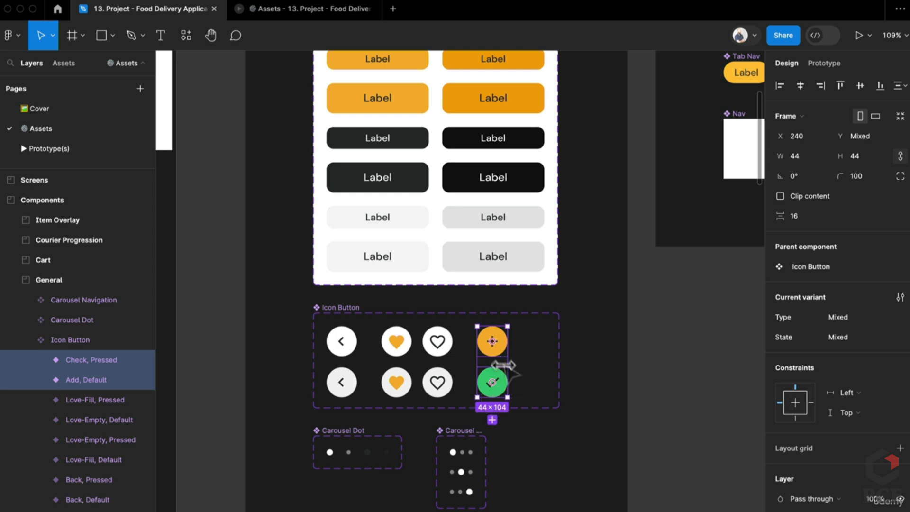
click(435, 346)
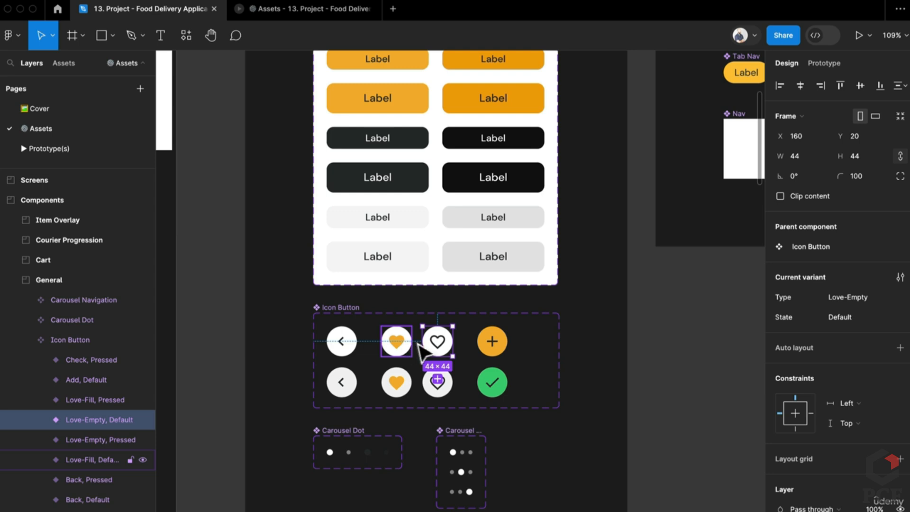
click(450, 391)
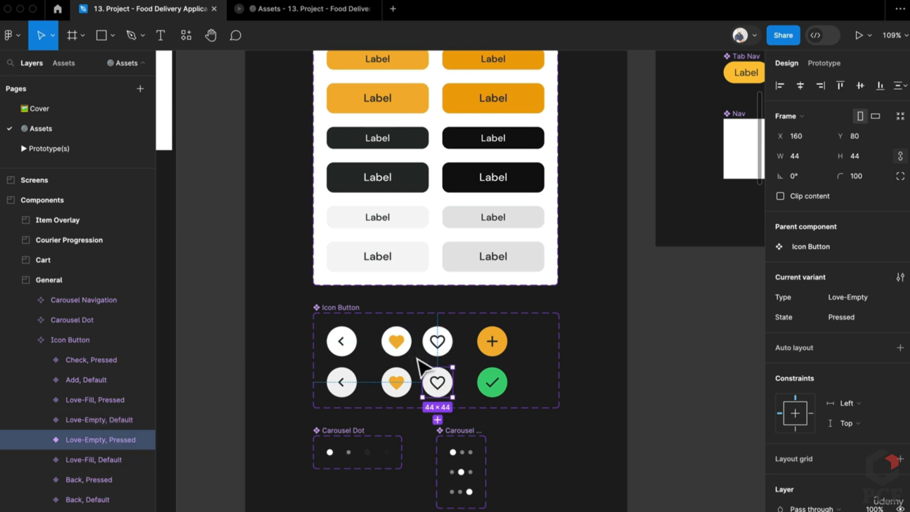
click(399, 350)
click(353, 351)
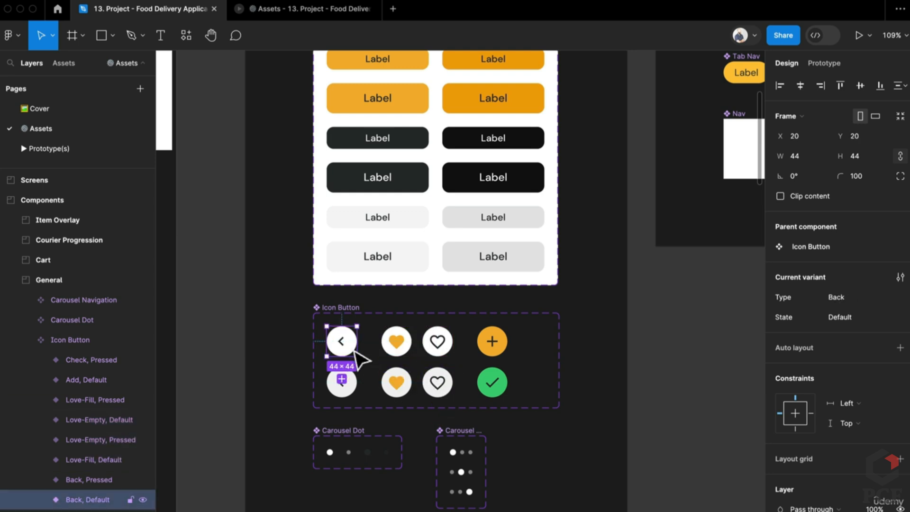
Examine how the Item Image Carousel variants use the carousel dots under each pizza image
scroll(378, 396, down, 6)
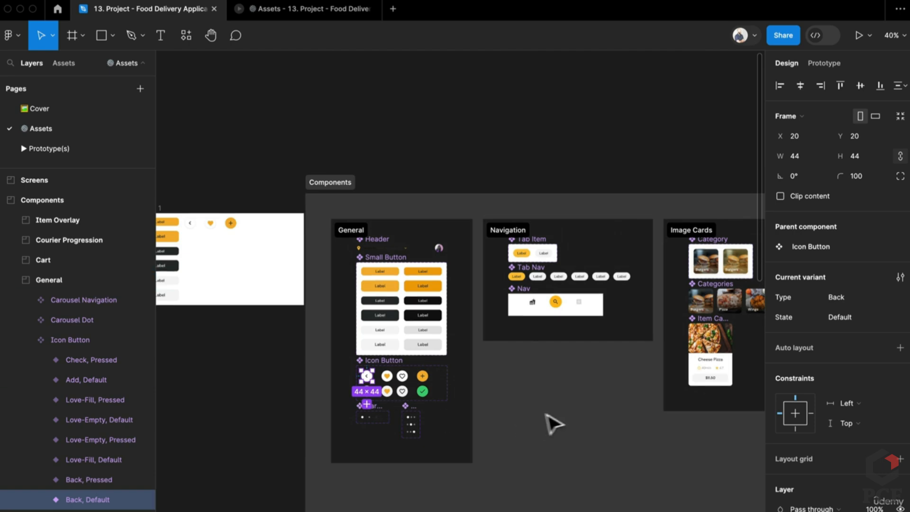
scroll(493, 407, right, 10)
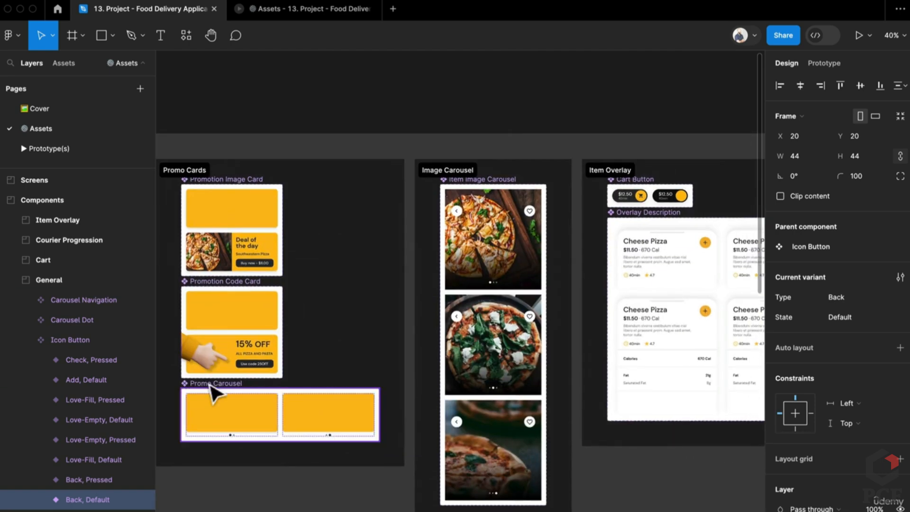
scroll(531, 334, up, 5)
scroll(529, 334, up, 3)
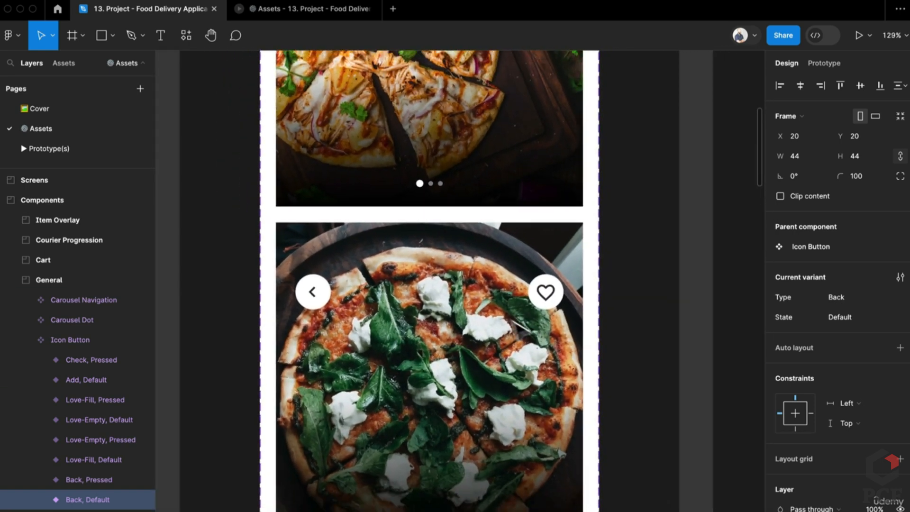
scroll(424, 372, down, 3)
scroll(441, 386, down, 5)
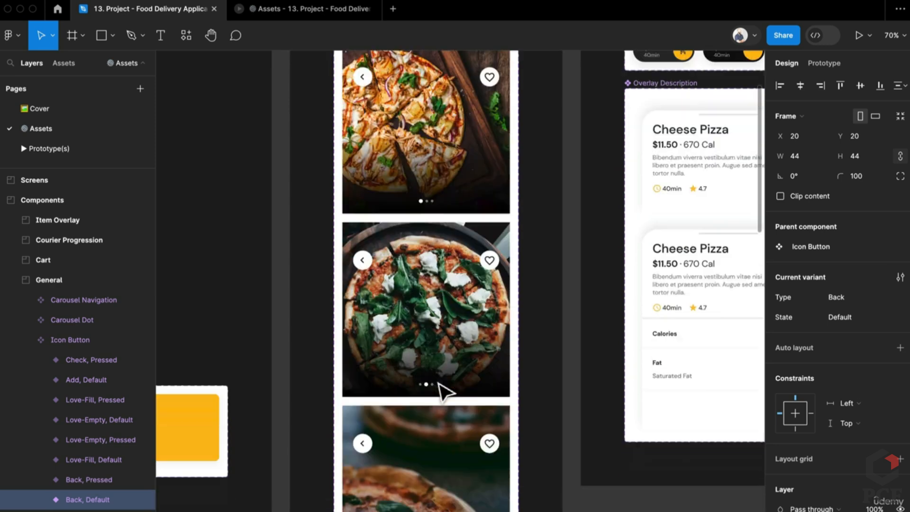
scroll(444, 392, down, 8)
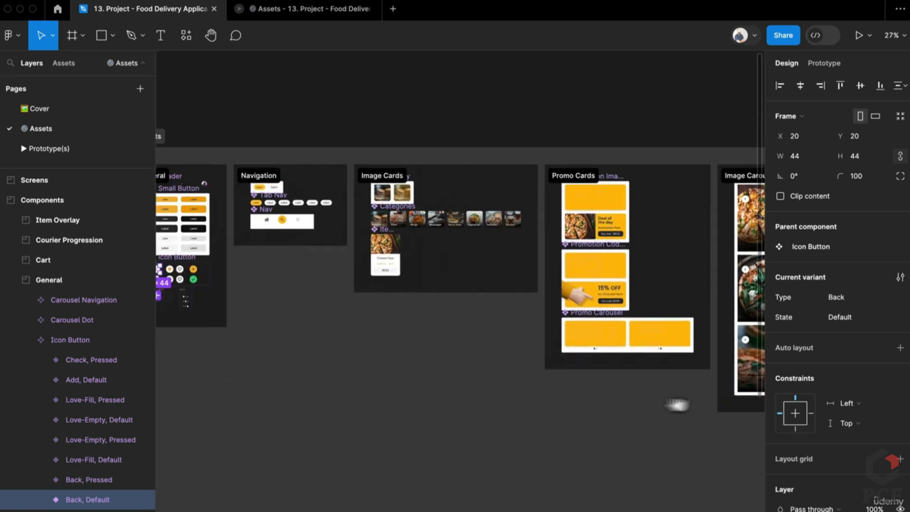
Review the Icon Button, Carousel Dot and Carousel Navigation components, and the components in the Navigation and Image Cards sections
scroll(368, 401, left, 5)
scroll(369, 401, left, 5)
scroll(493, 316, up, 8)
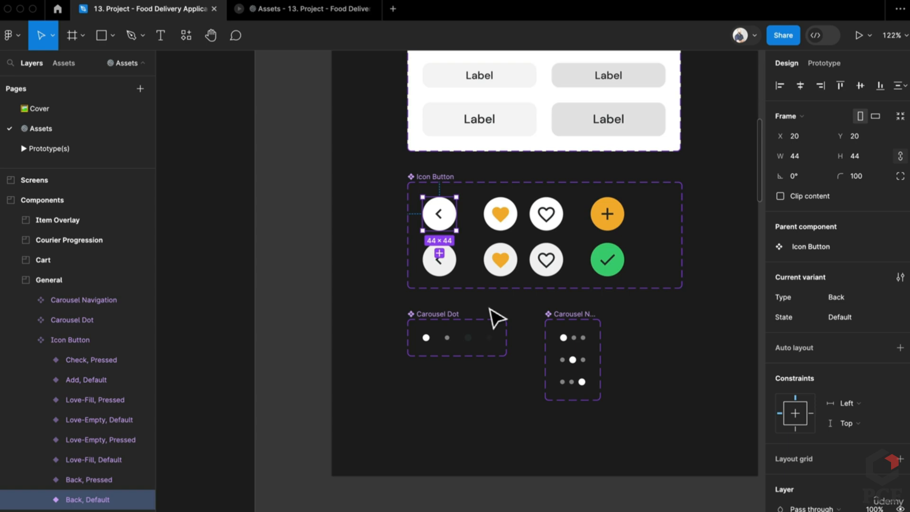
click(671, 209)
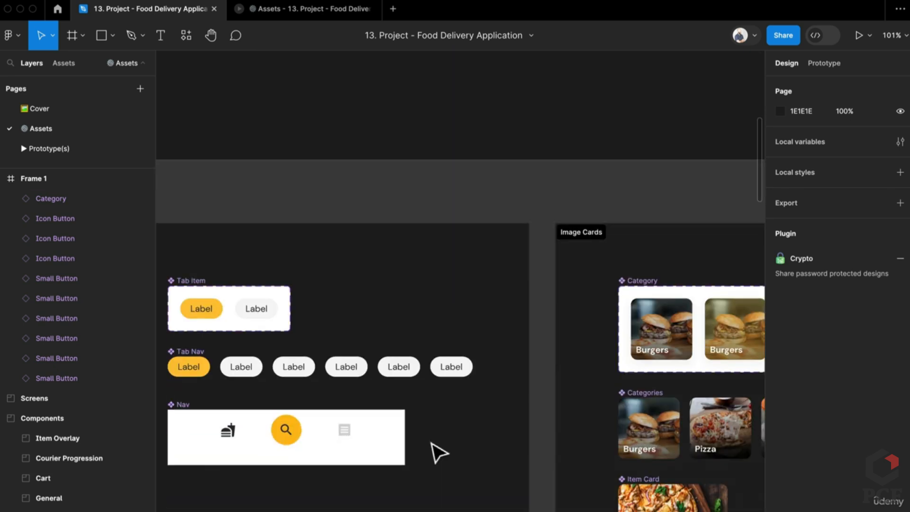
scroll(521, 455, down, 2)
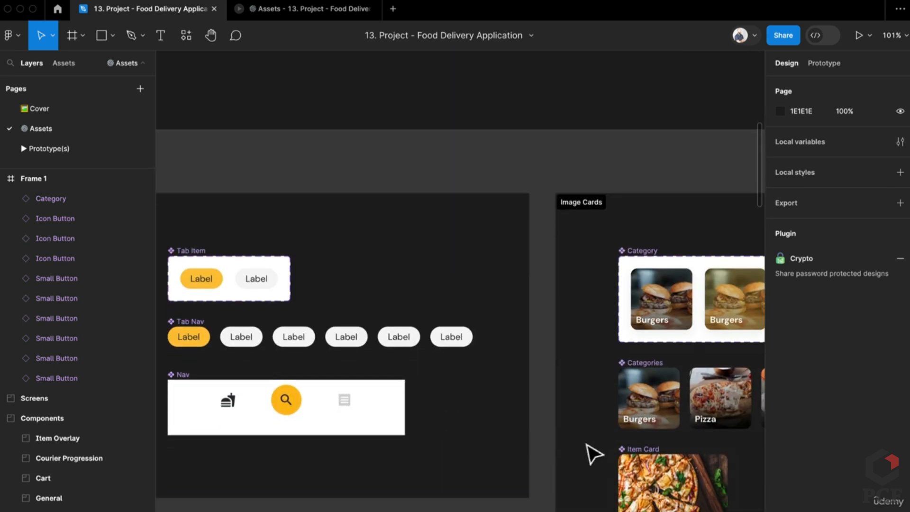
scroll(593, 455, right, 5)
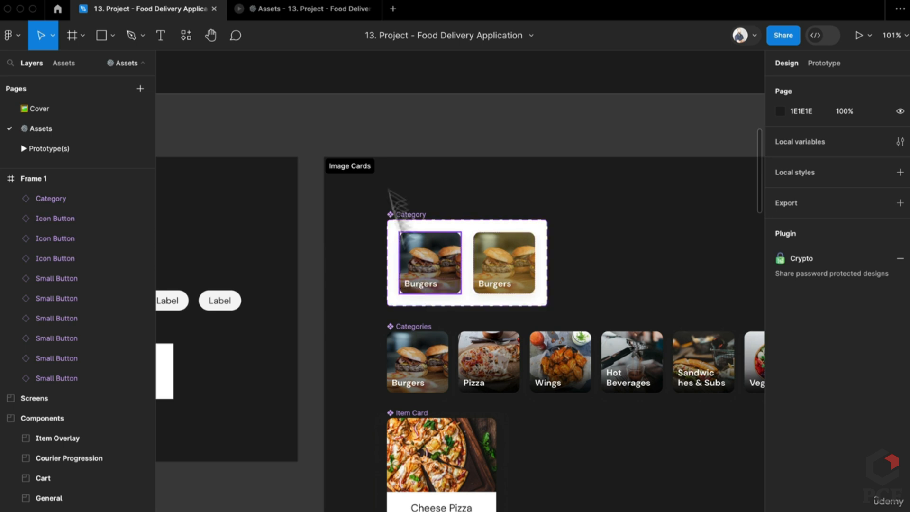
Test the Burgers category card's interaction in the prototype preview and return to the design file
click(330, 14)
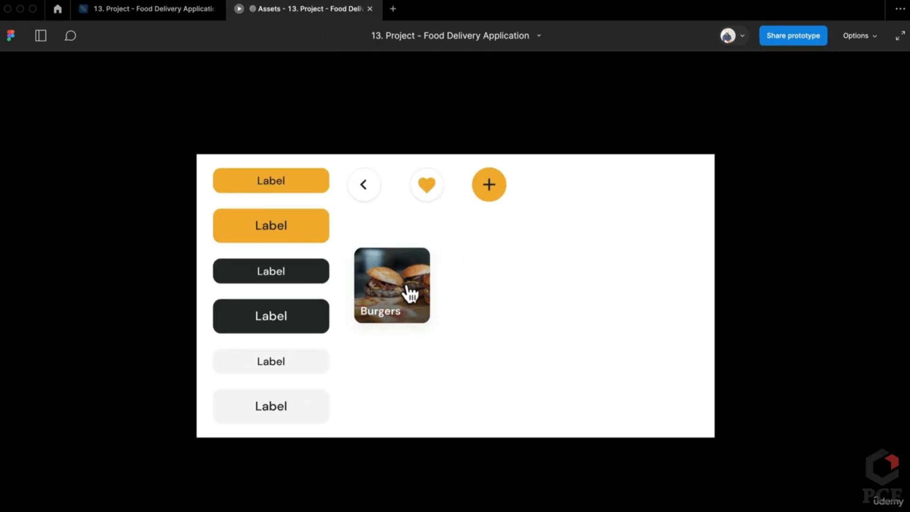
click(377, 297)
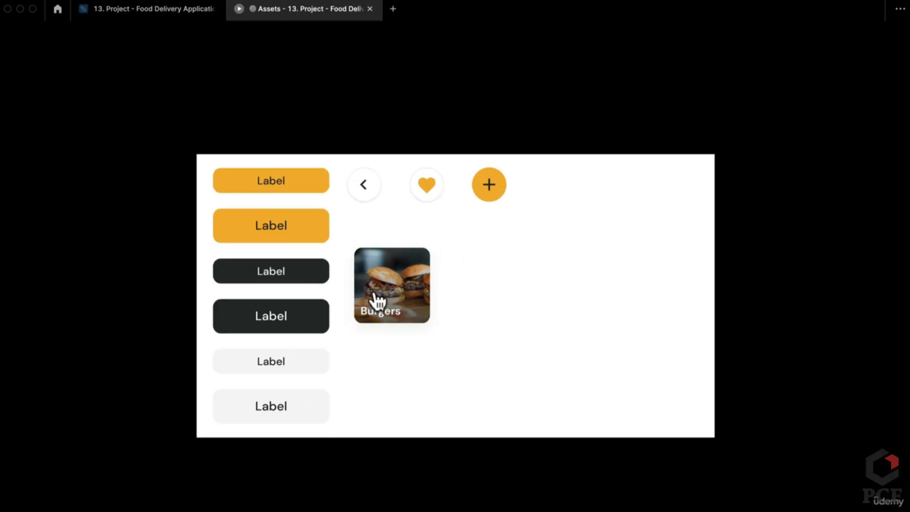
click(448, 306)
click(178, 10)
Draw a new frame about 108 × 107 on the empty canvas below Frame 1
scroll(467, 224, up, 10)
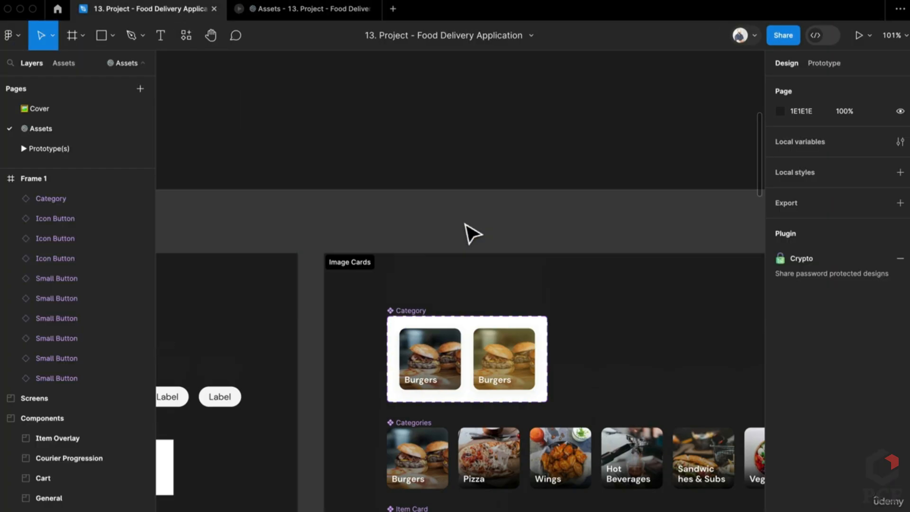
scroll(466, 224, down, 2)
scroll(503, 294, left, 7)
scroll(609, 225, up, 5)
drag(588, 239, 490, 325)
drag(464, 400, 518, 270)
scroll(518, 271, down, 4)
scroll(520, 279, up, 2)
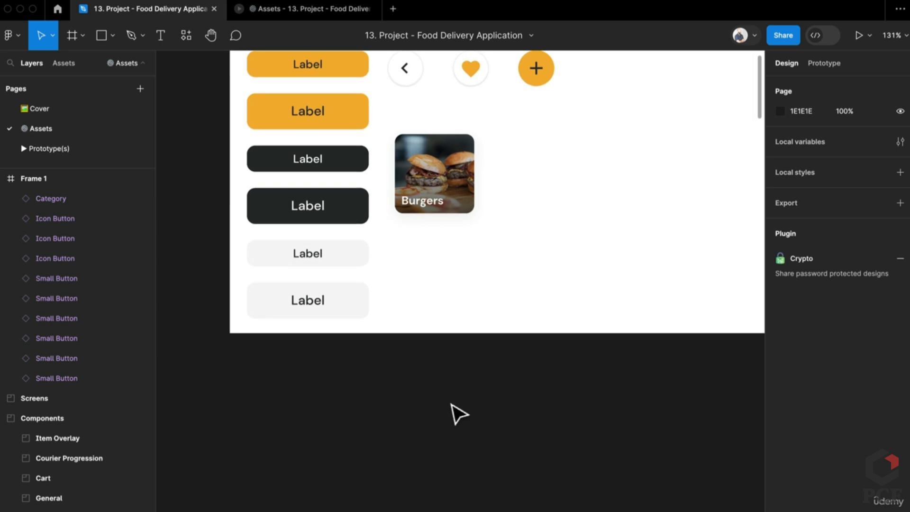
key(f)
drag(378, 378, 466, 465)
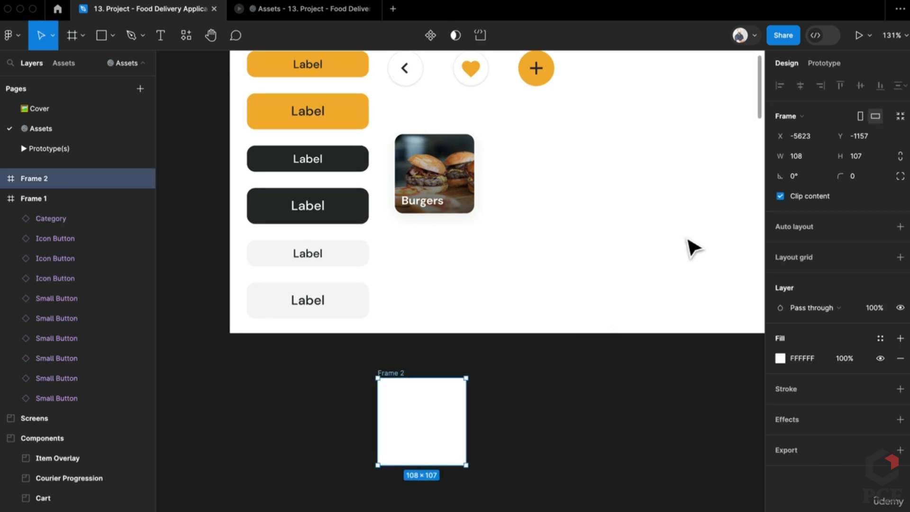
Rename the new frame as Category Card
key(super+r)
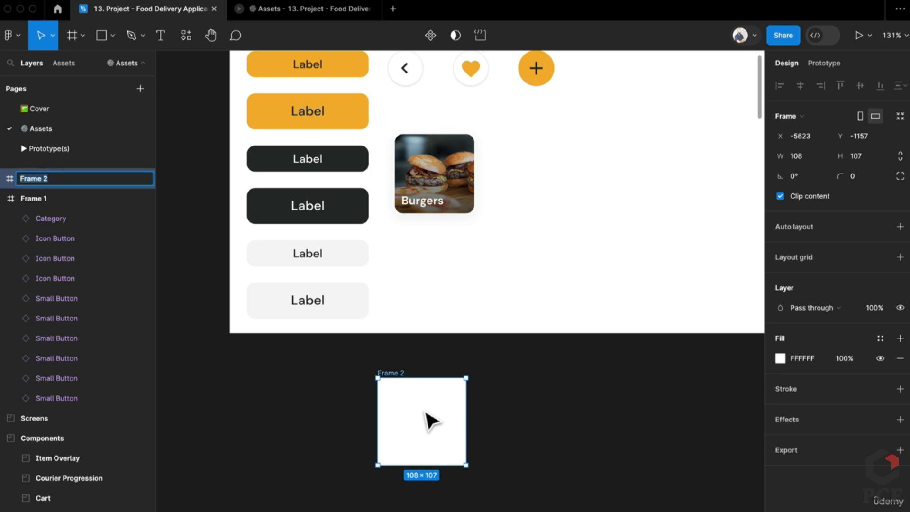
text(Cate)
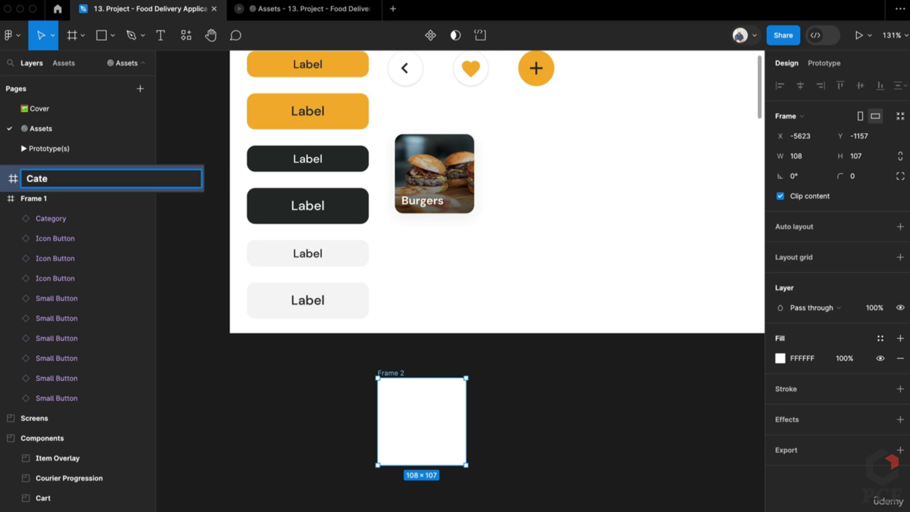
text(gory CArd)
key(Return)
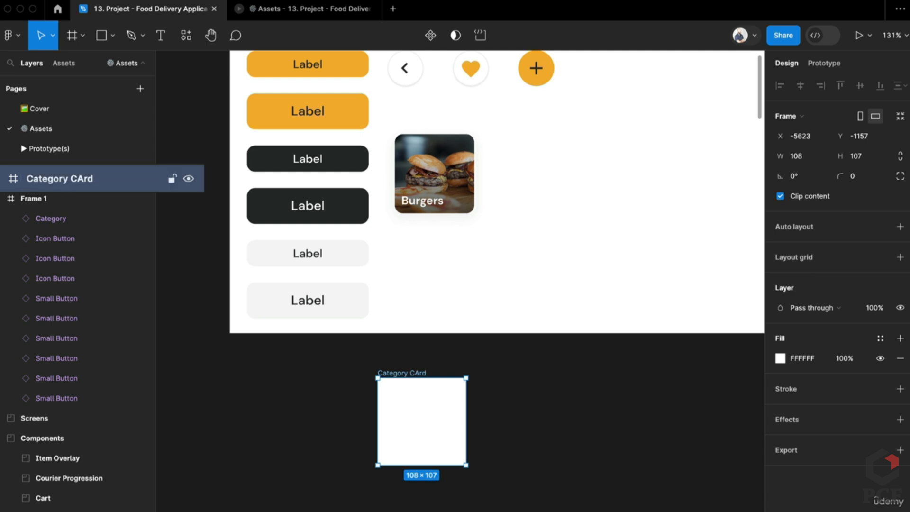
double_click(69, 178)
click(69, 178)
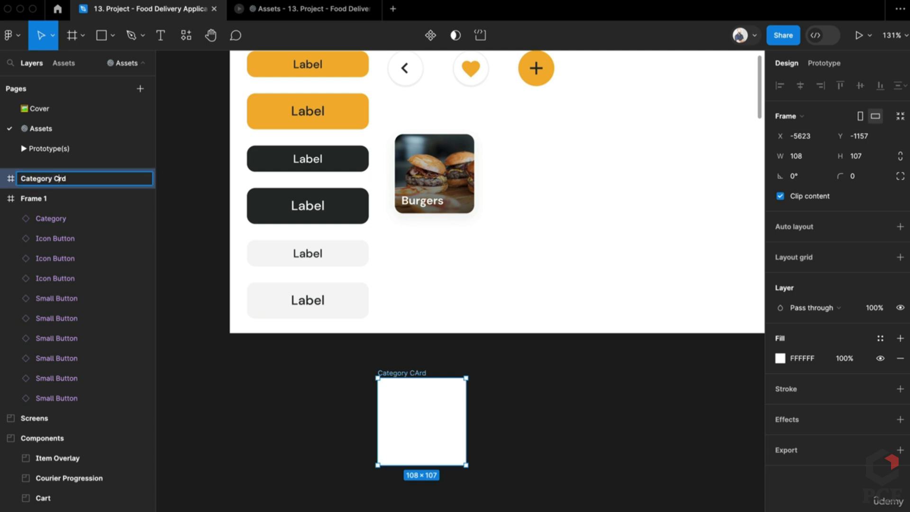
text(a)
key(Return)
click(547, 452)
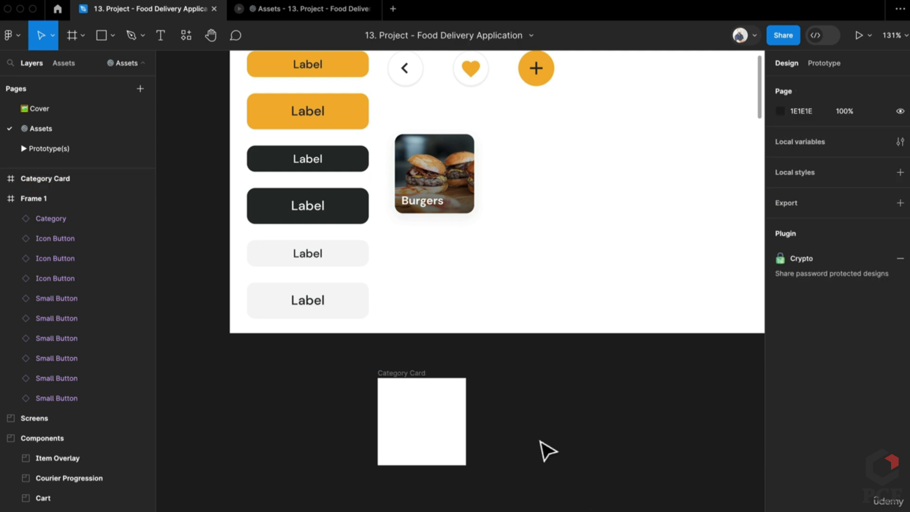
Set the corner radius of the Category Card frame to 10
click(448, 423)
click(869, 174)
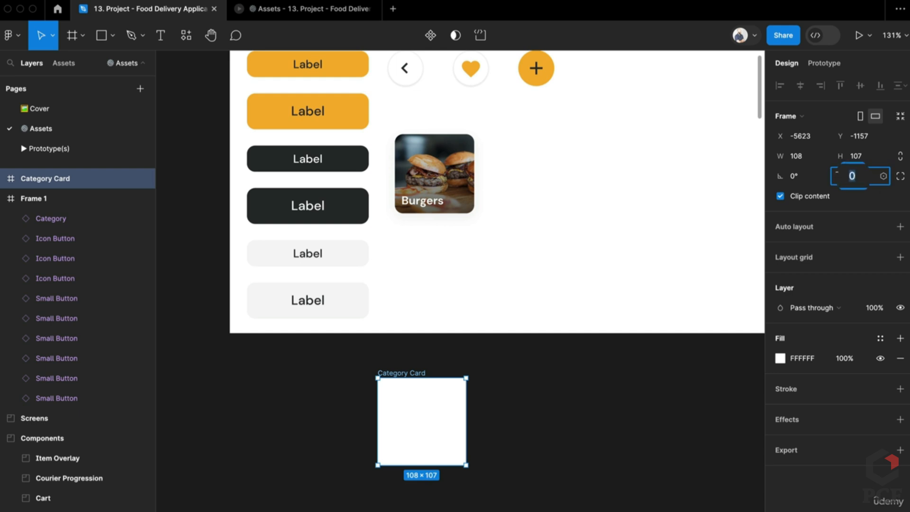
text(10)
key(Return)
click(524, 404)
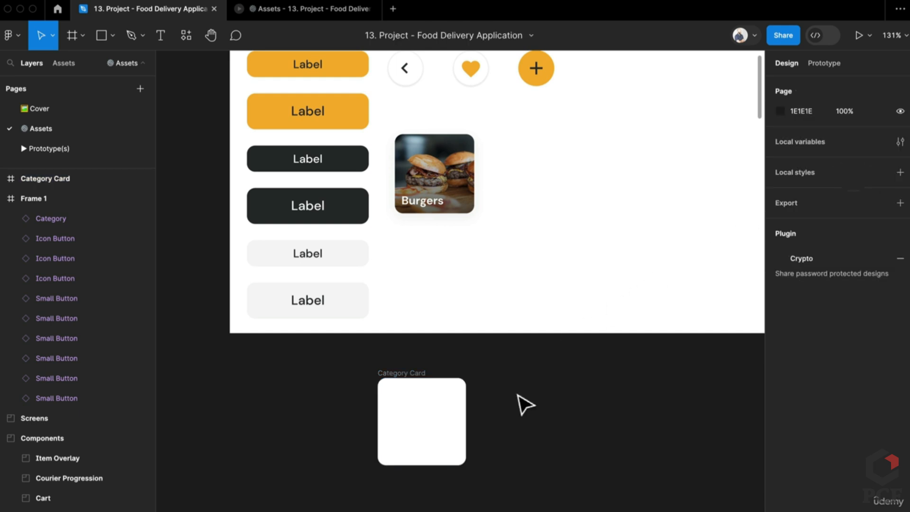
Run the Unsplash plugin with the Category Card frame selected
click(423, 427)
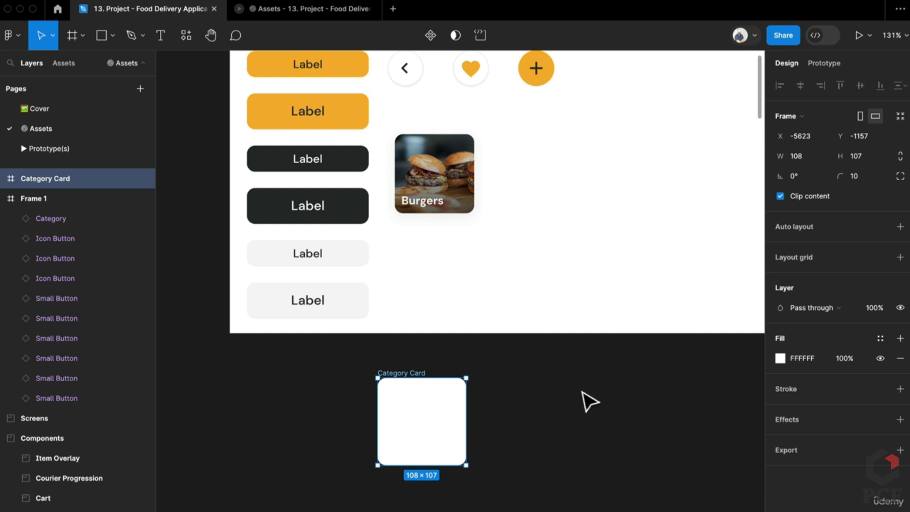
key(super+slash)
text(uns)
key(Down)
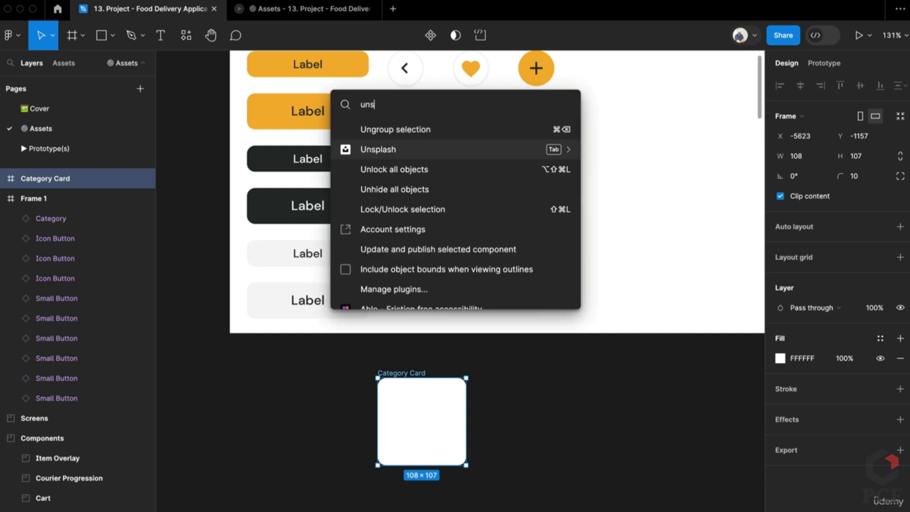
key(Return)
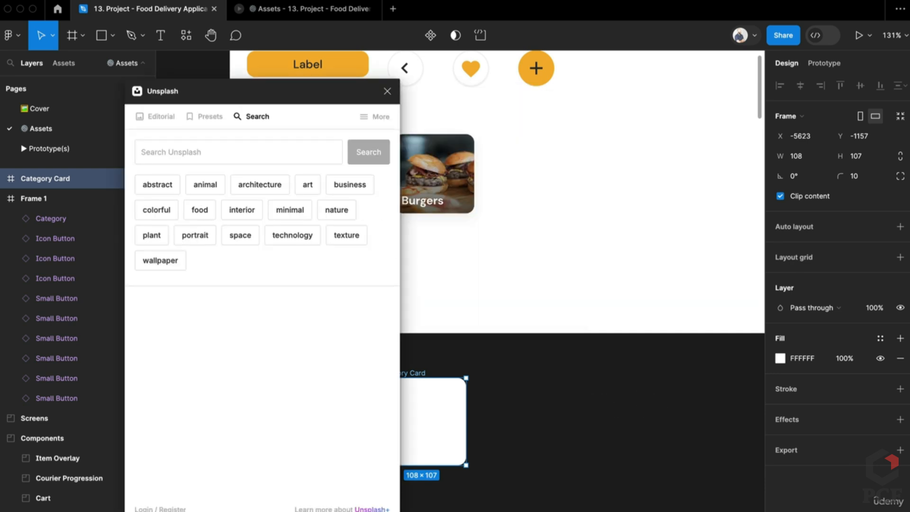
Search Unsplash for salad, fill the Category Card with a salad bowl photo and close the plugin
click(197, 146)
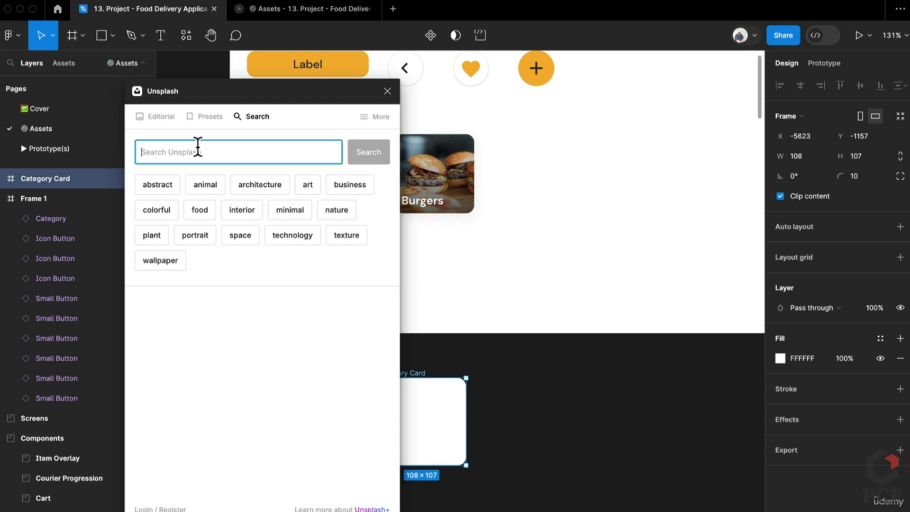
text(sala)
text(d)
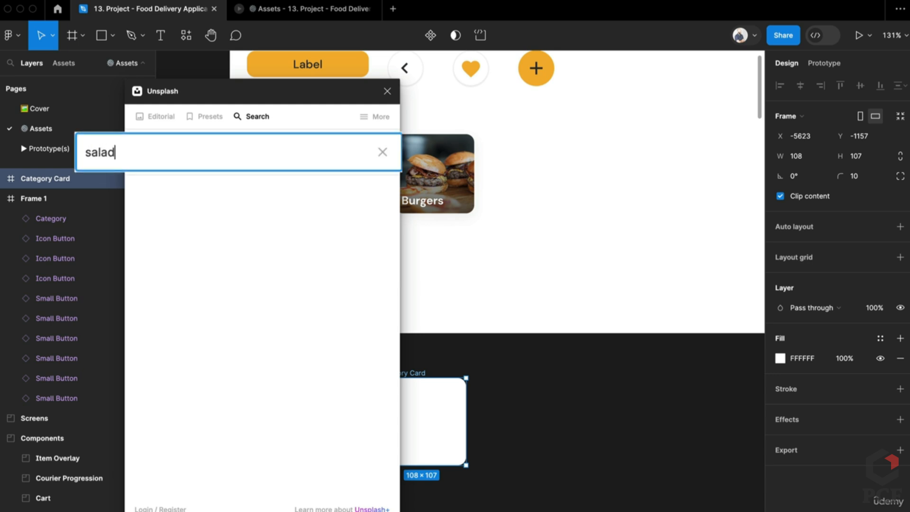
click(299, 254)
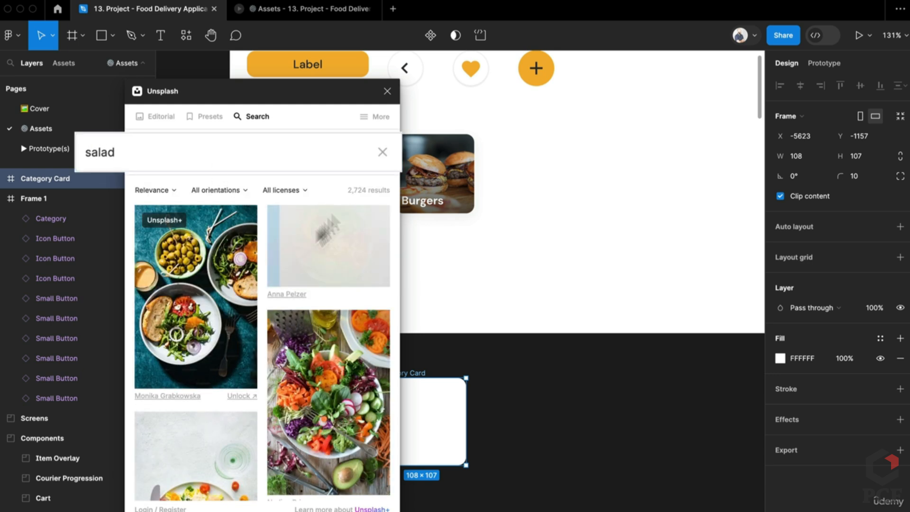
click(388, 91)
key(shift+2)
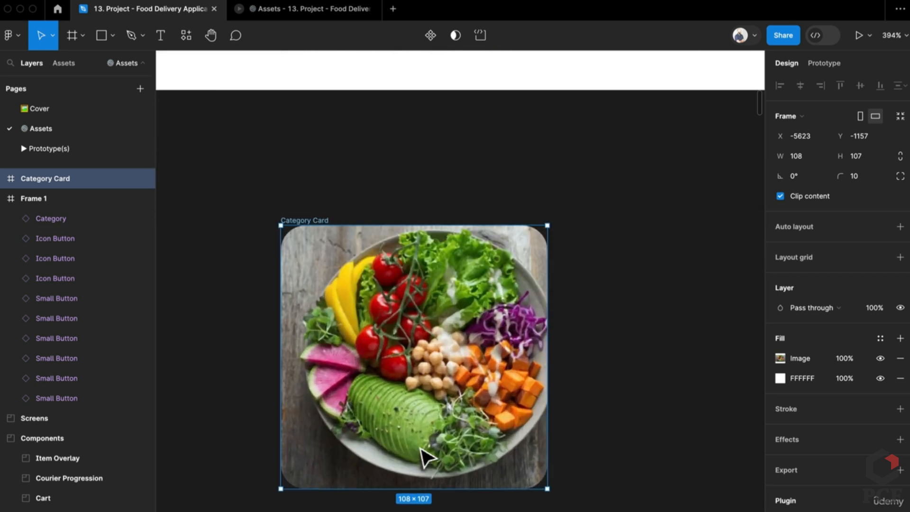
Remove the white FFFFFF fill from the Category Card, keeping only the image fill
scroll(426, 458, down, 5)
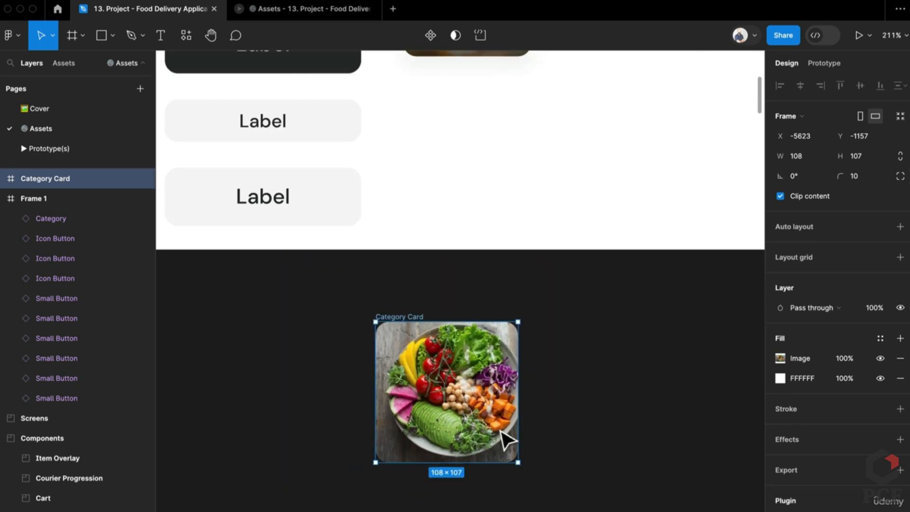
scroll(467, 434, right, 1)
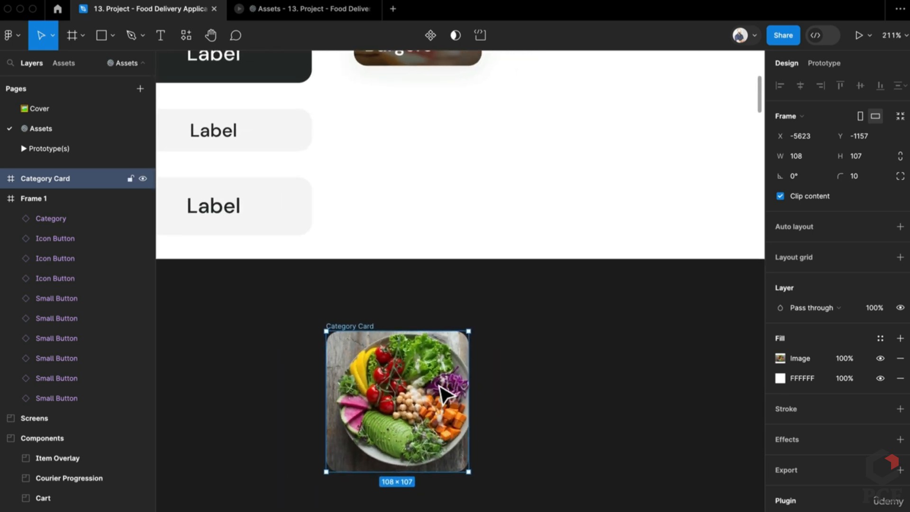
scroll(444, 393, up, 1)
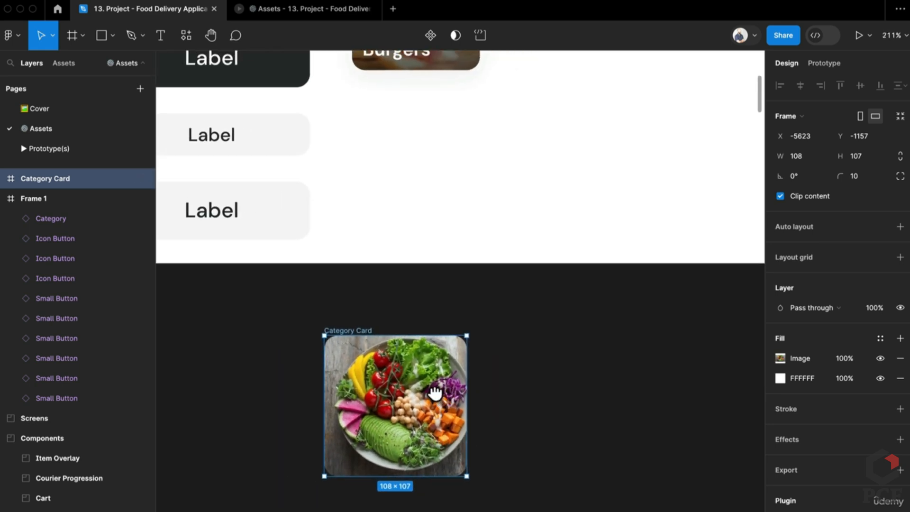
click(899, 378)
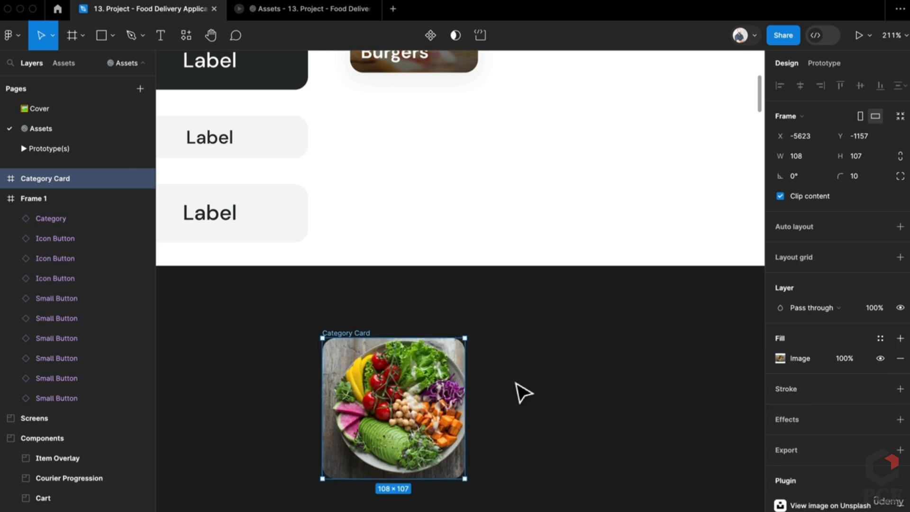
Draw a rectangle about 103 × 100 beside the Category Card and name it Overlay
key(r)
drag(496, 348, 632, 478)
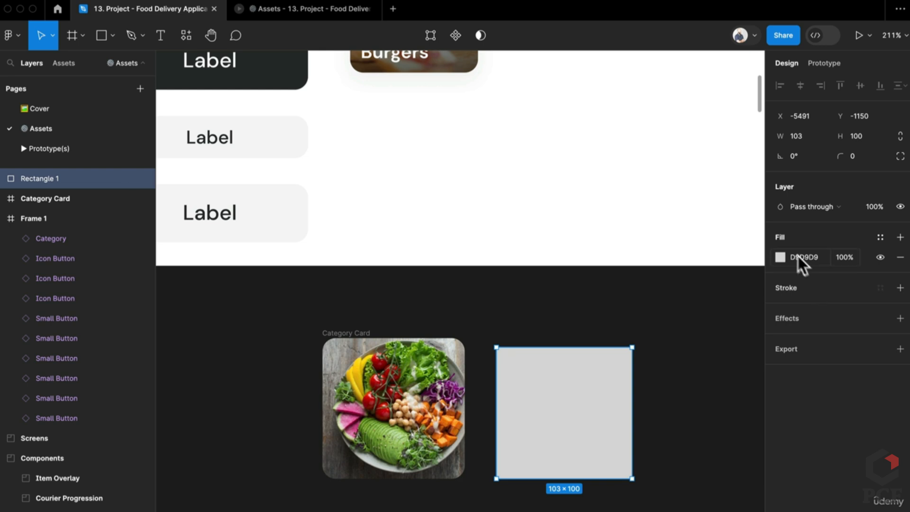
key(super+r)
text(O)
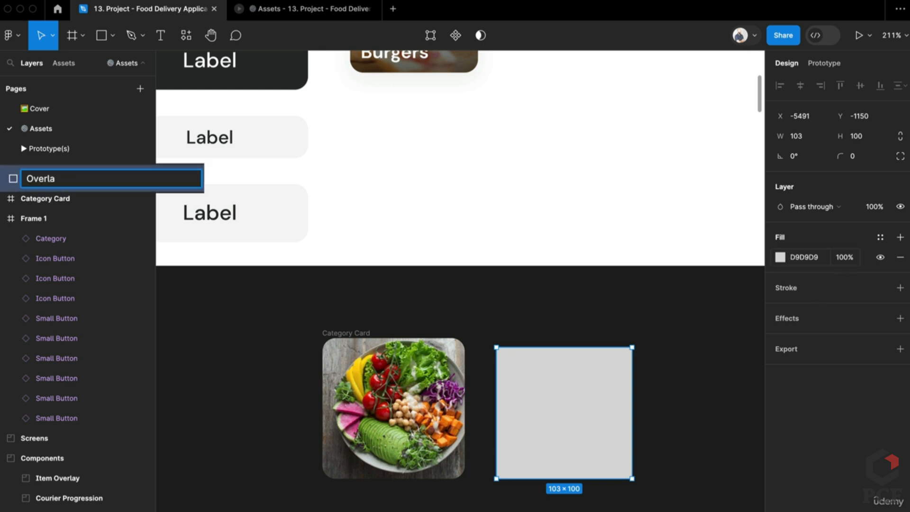
key(Return)
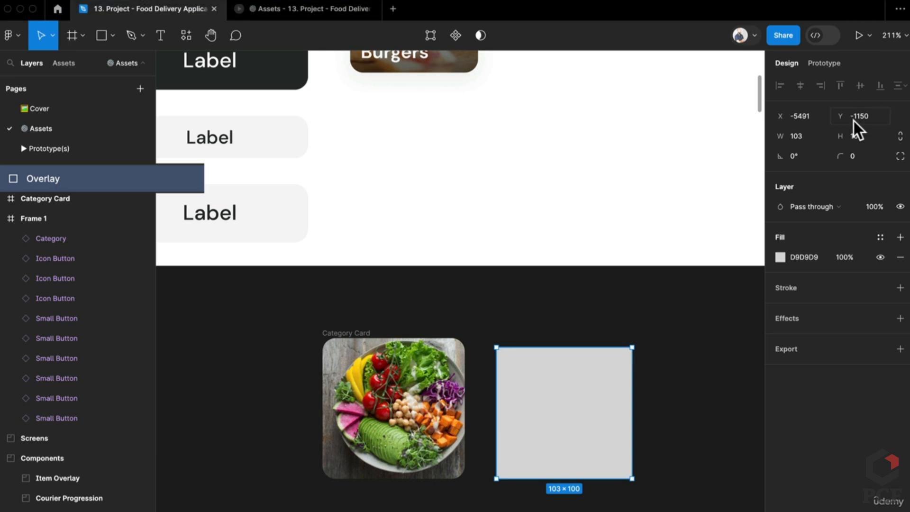
Place the Overlay rectangle inside the Category Card at X 0, Y 0 and resize it to 108 × 107
drag(630, 374, 409, 399)
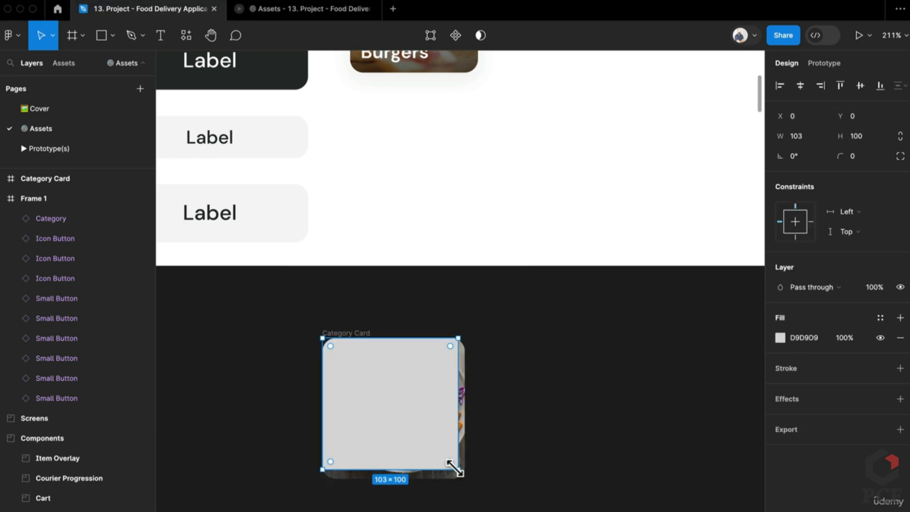
drag(452, 469, 465, 480)
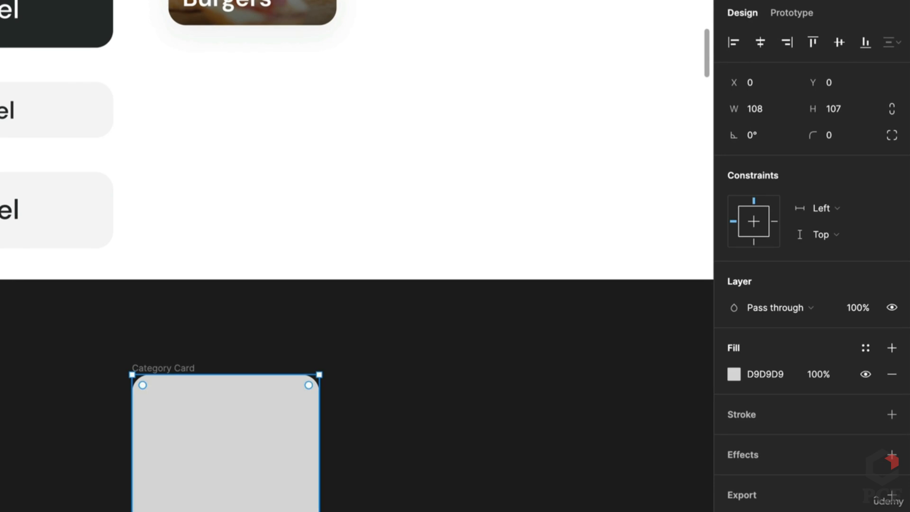
Set the Overlay's constraints to Left and right horizontally and Top and bottom vertically
click(837, 208)
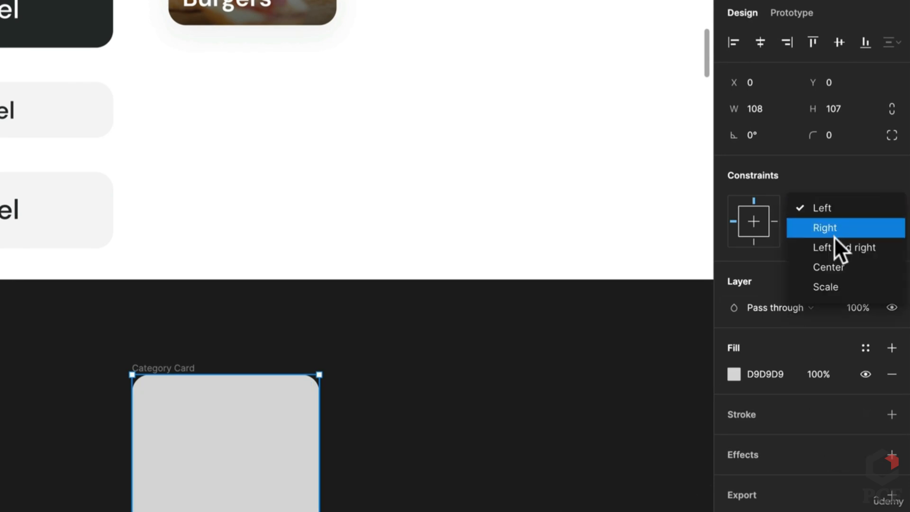
click(837, 247)
click(833, 235)
click(831, 273)
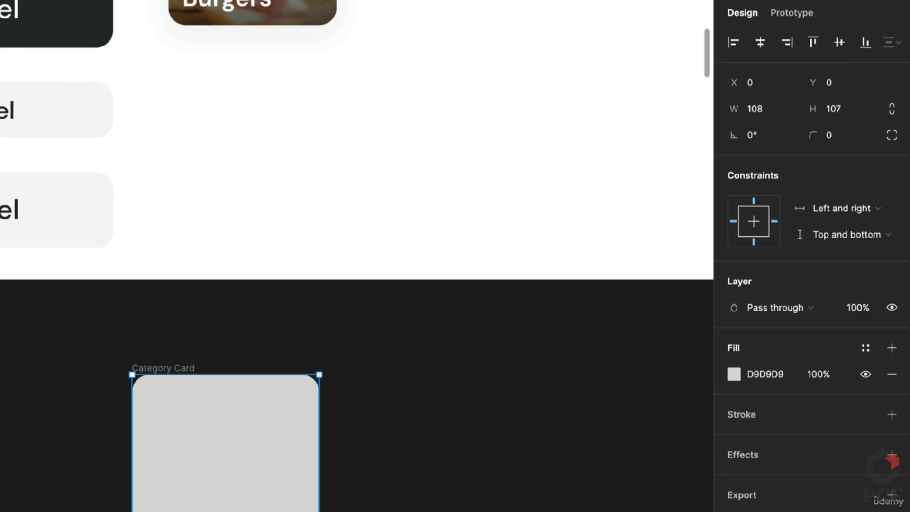
scroll(175, 510, up, 8)
scroll(175, 510, down, 5)
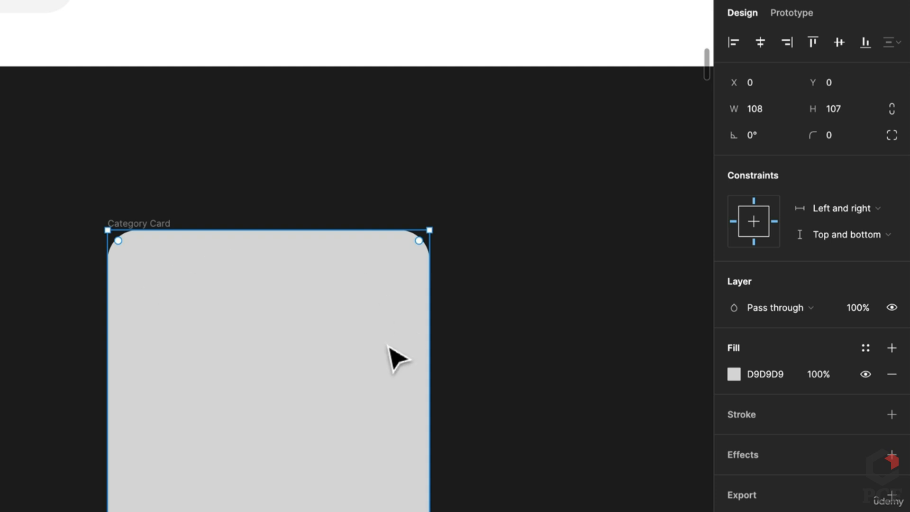
Change the Overlay's fill to a linear gradient running from transparent at the top to opaque at the bottom
click(891, 374)
click(892, 348)
click(734, 377)
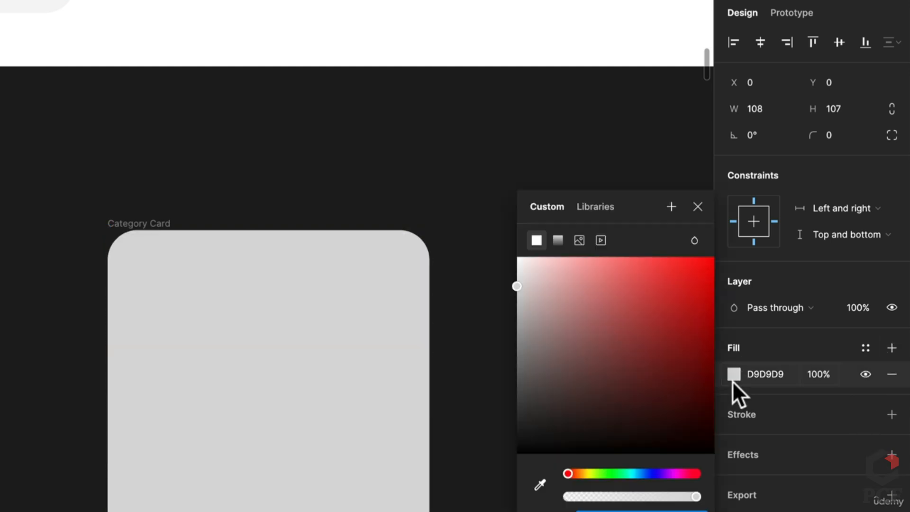
click(558, 240)
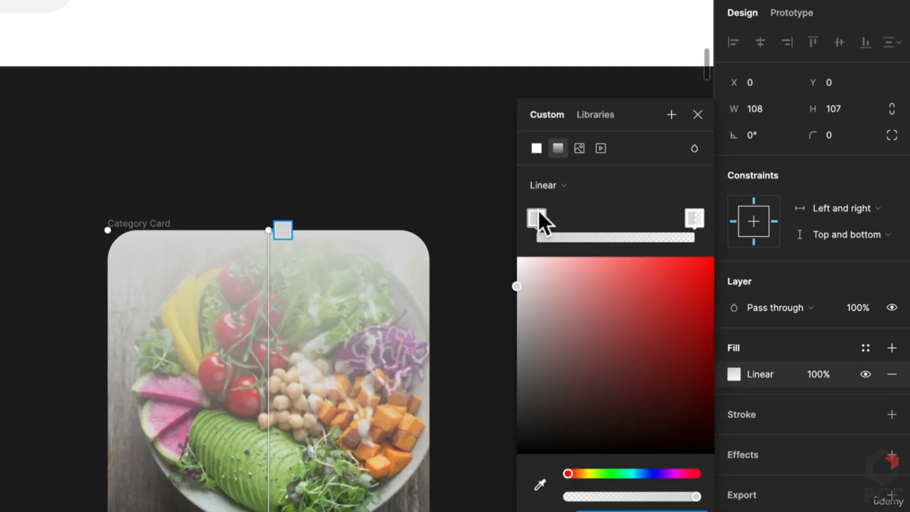
mouse_move(539, 217)
mouse_down()
mouse_move(683, 223)
mouse_move(534, 221)
mouse_up()
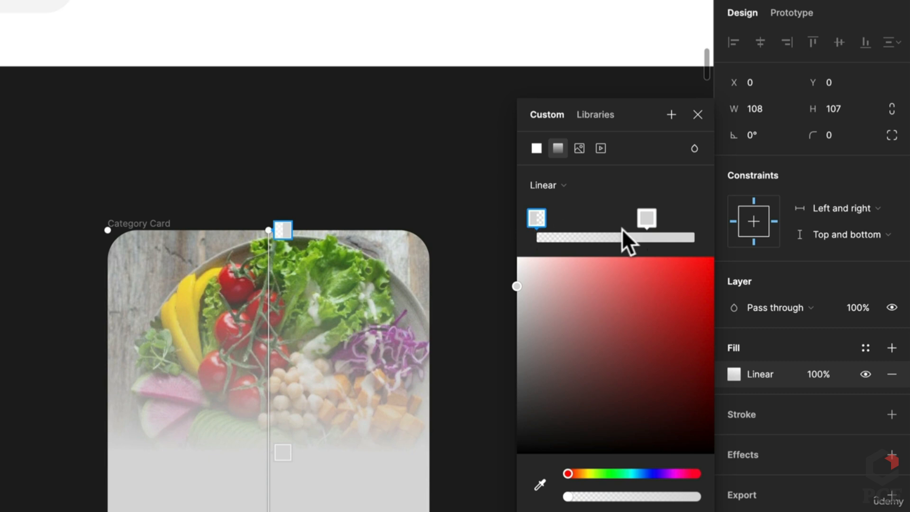
drag(647, 218, 693, 221)
Make both stops of the Overlay's gradient black and lower the opacity of its bottom stop
drag(605, 386, 488, 497)
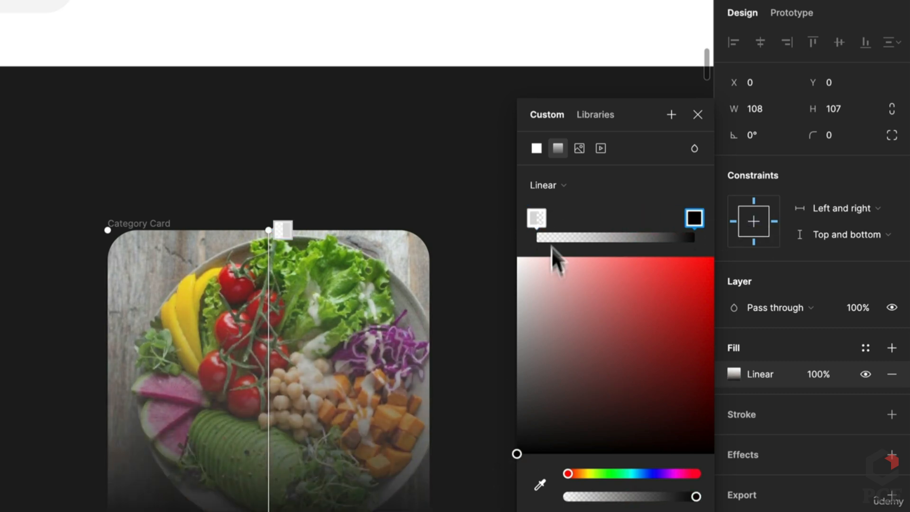
click(540, 223)
drag(545, 313, 467, 505)
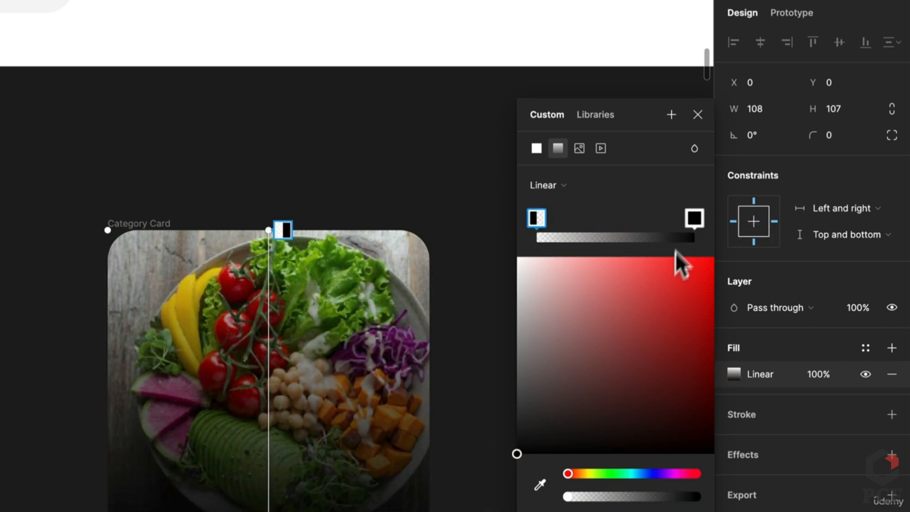
drag(660, 494, 657, 497)
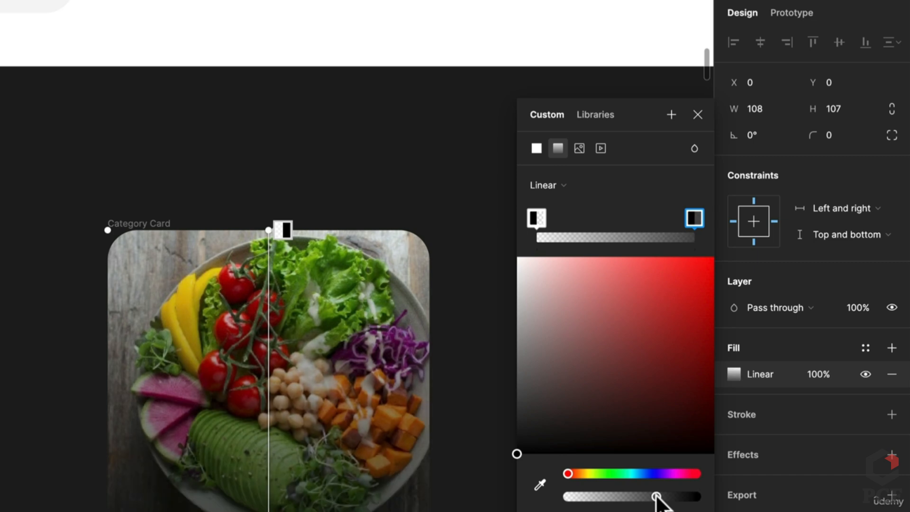
click(445, 499)
scroll(444, 498, down, 5)
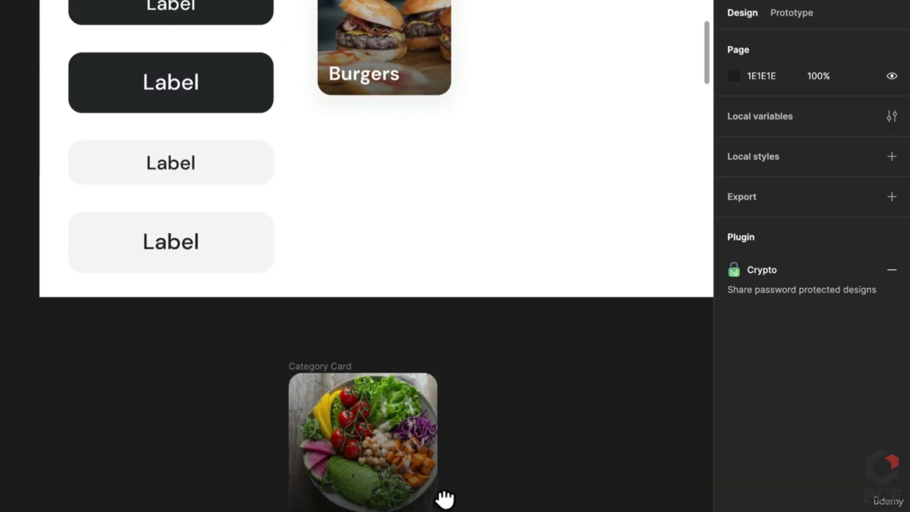
drag(445, 500, 421, 487)
scroll(465, 471, right, 2)
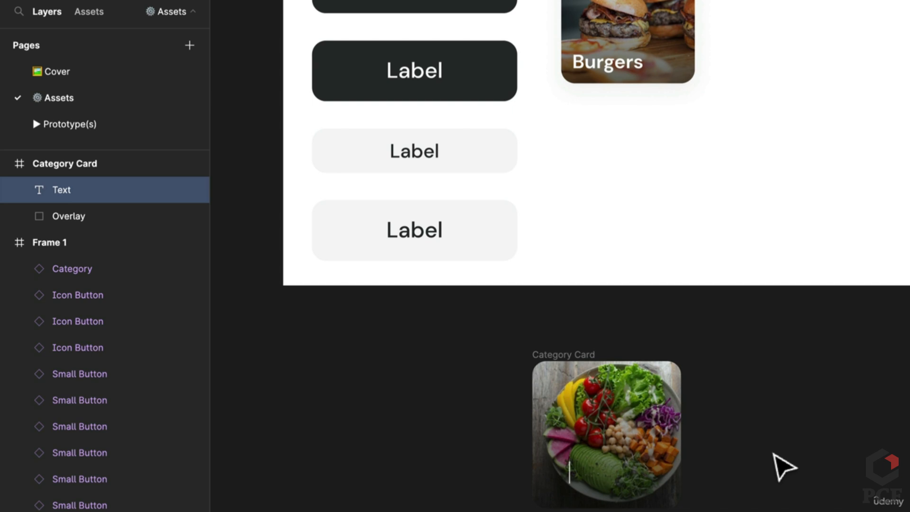
key(ctrl+r)
text(S)
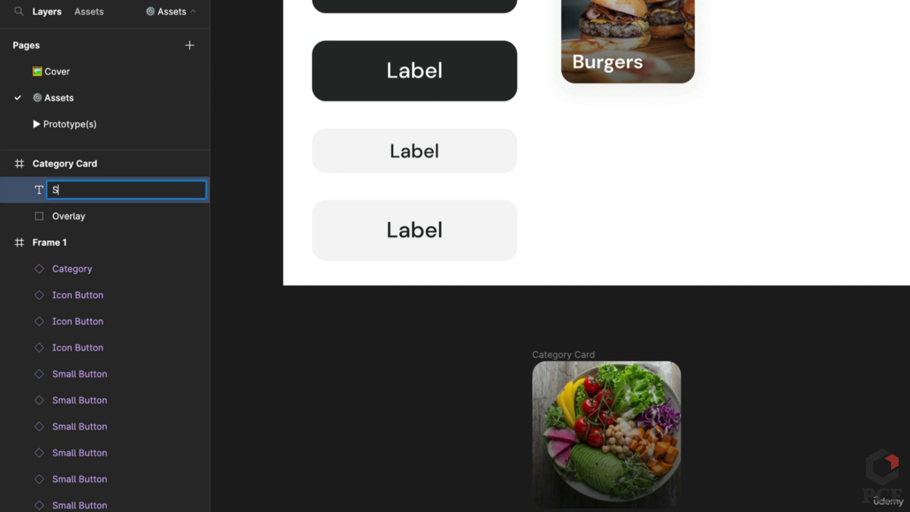
text(alads)
key(BackSpace)
key(Return)
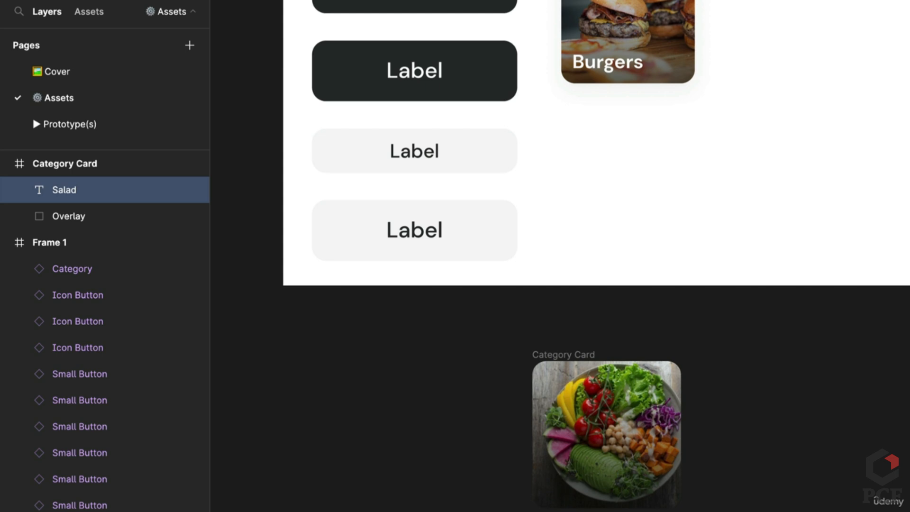
click(862, 453)
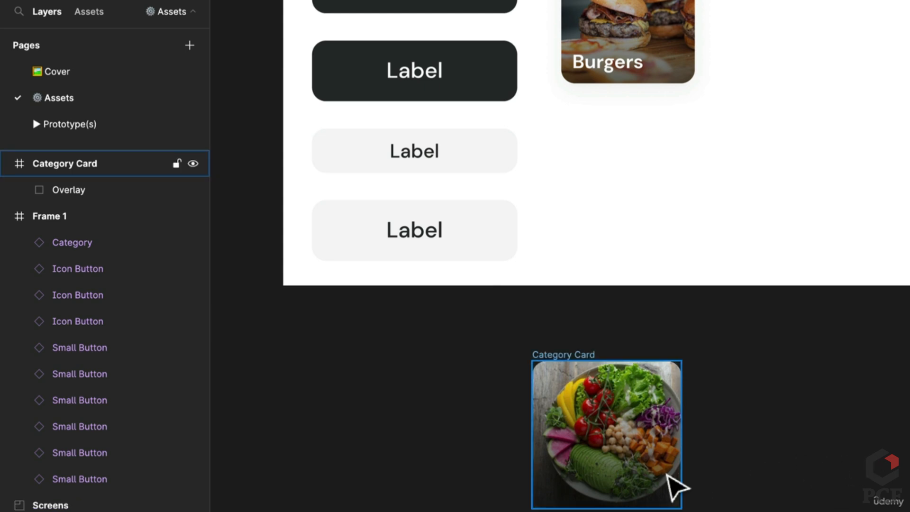
key(super+z)
key(super+z)
key(super+z)
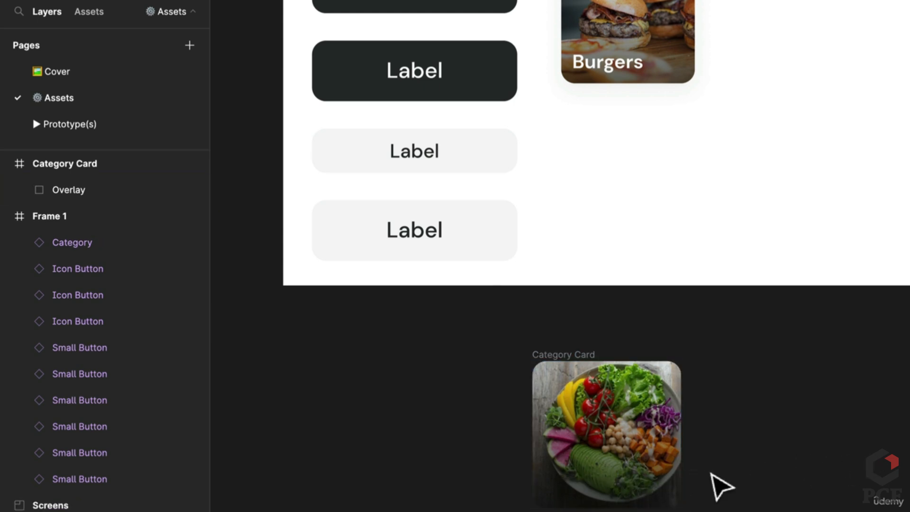
Add the text Salad in the lower part of the Category Card, over the image
key(t)
click(571, 479)
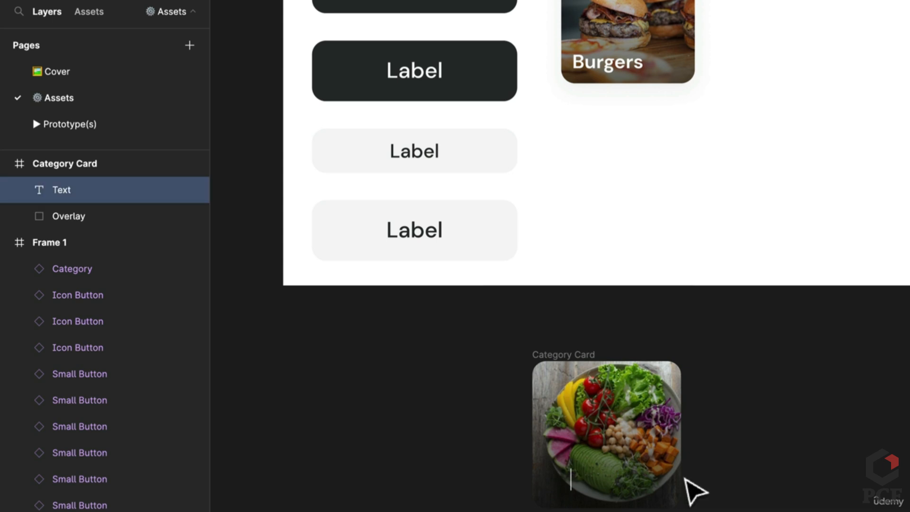
text(Salad)
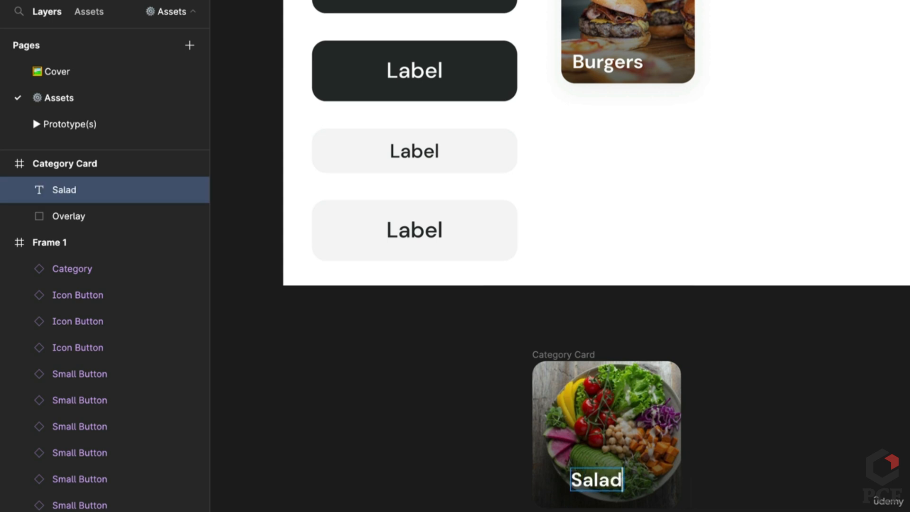
click(725, 487)
click(726, 488)
click(604, 479)
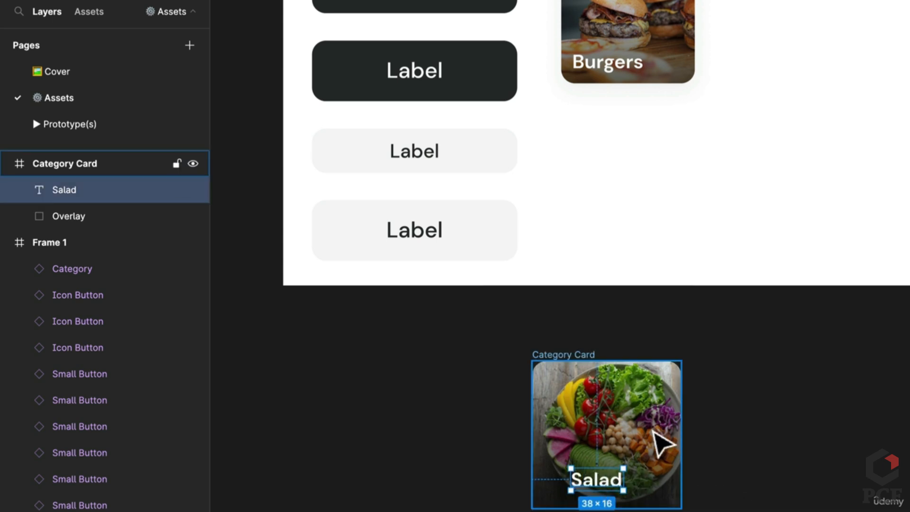
Try auto layout on the Category Card at 137 × 114 with bottom-left alignment, and undo it
click(652, 429)
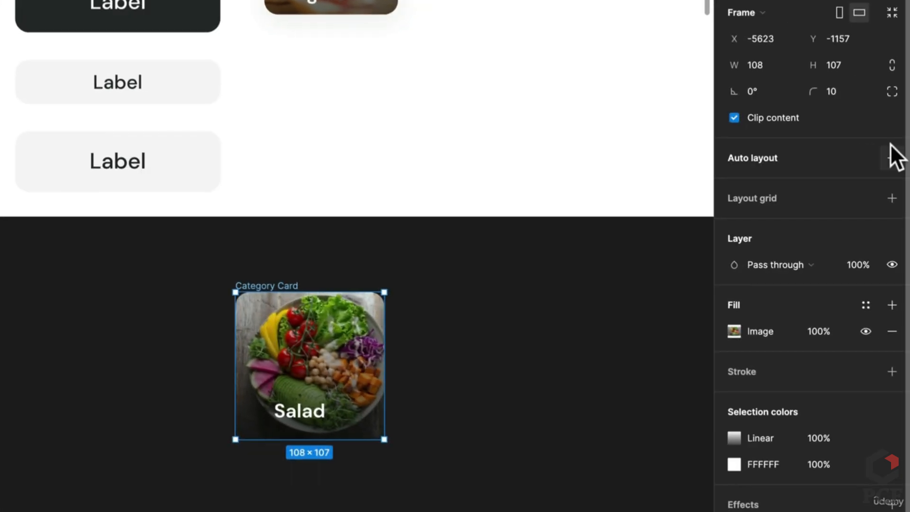
click(891, 158)
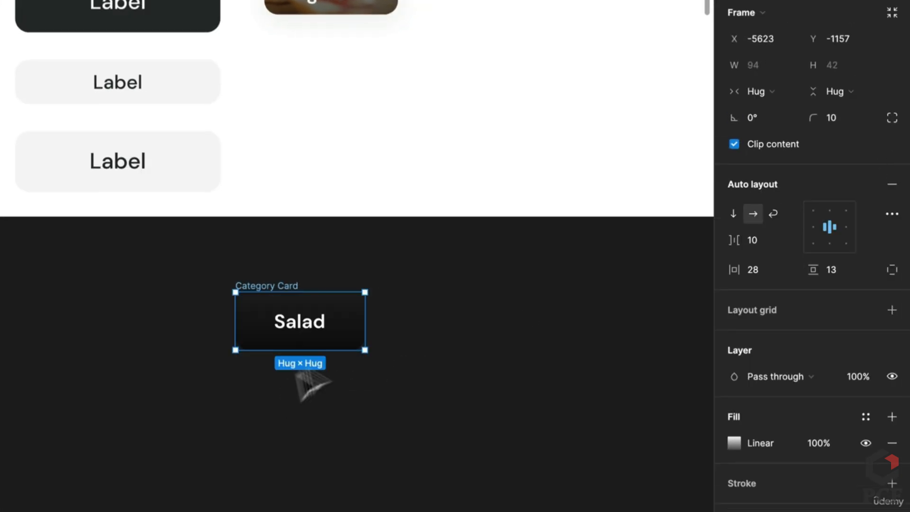
drag(365, 349, 423, 449)
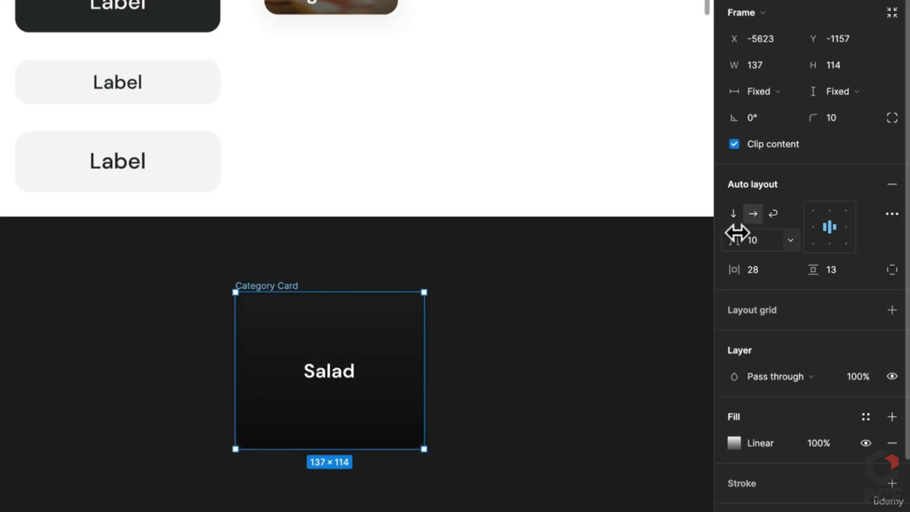
click(812, 244)
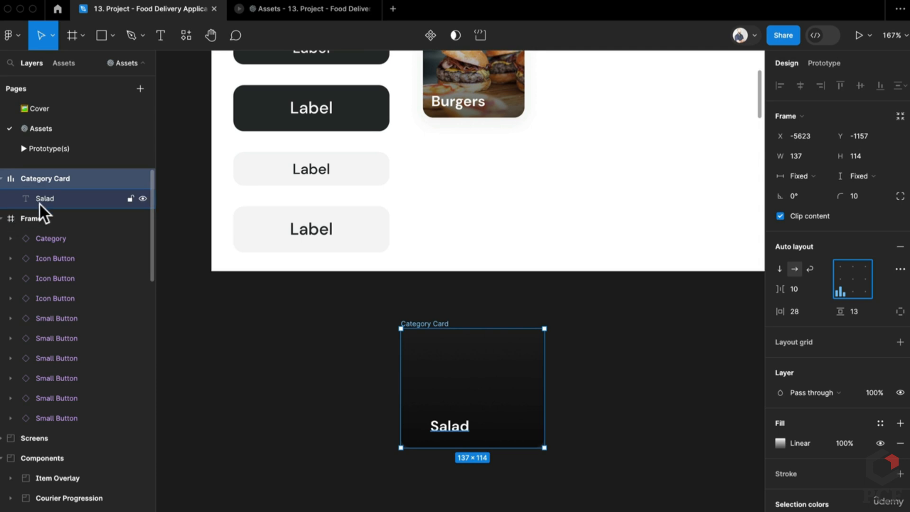
key(super+z)
key(super+z)
key(super+z)
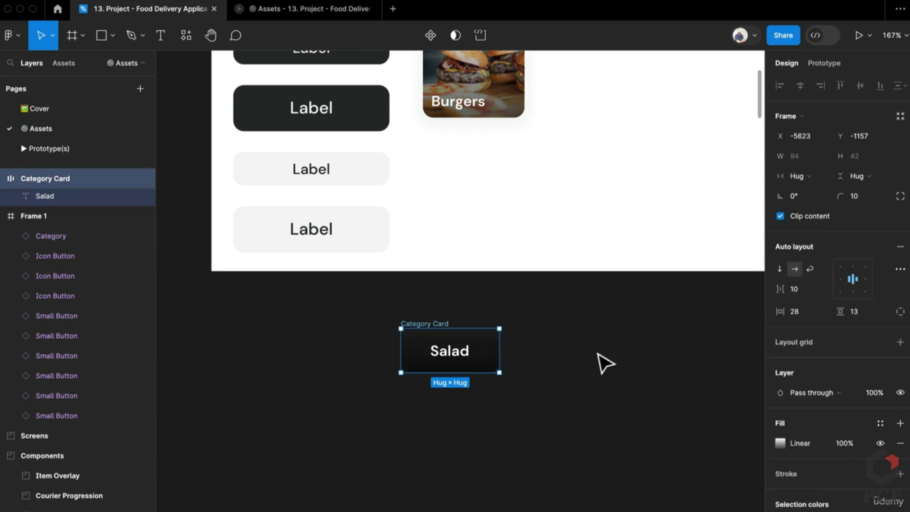
Move the Overlay rectangle out of the Category Card onto the empty canvas beside it
click(605, 364)
click(468, 375)
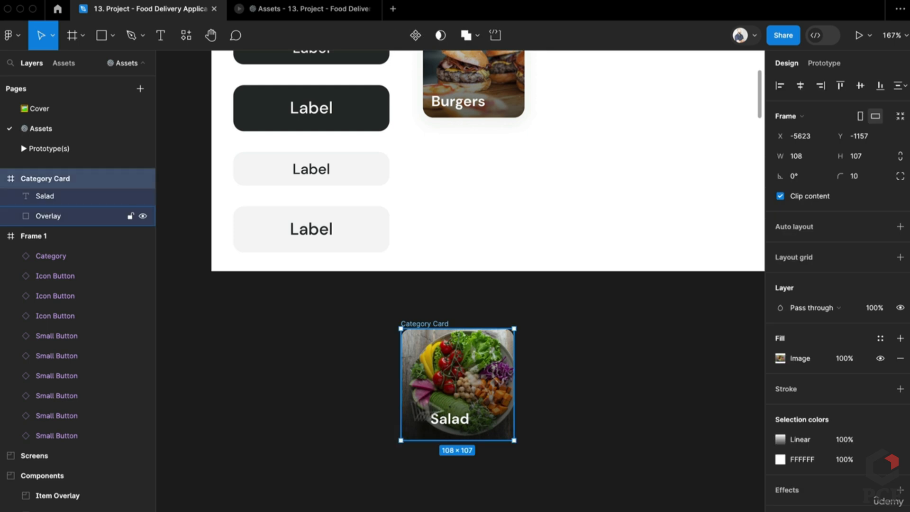
click(50, 217)
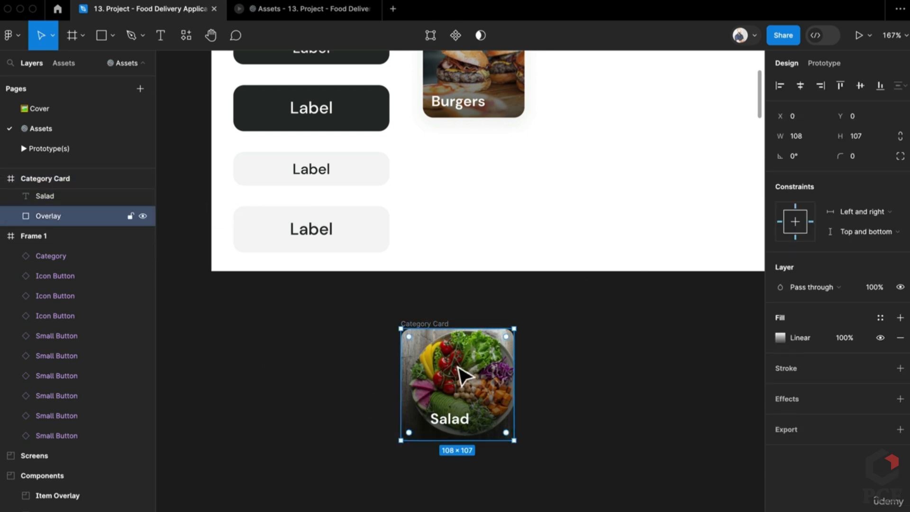
drag(462, 374, 630, 380)
Apply auto layout to the Category Card and resize it to 122 × 93
click(445, 351)
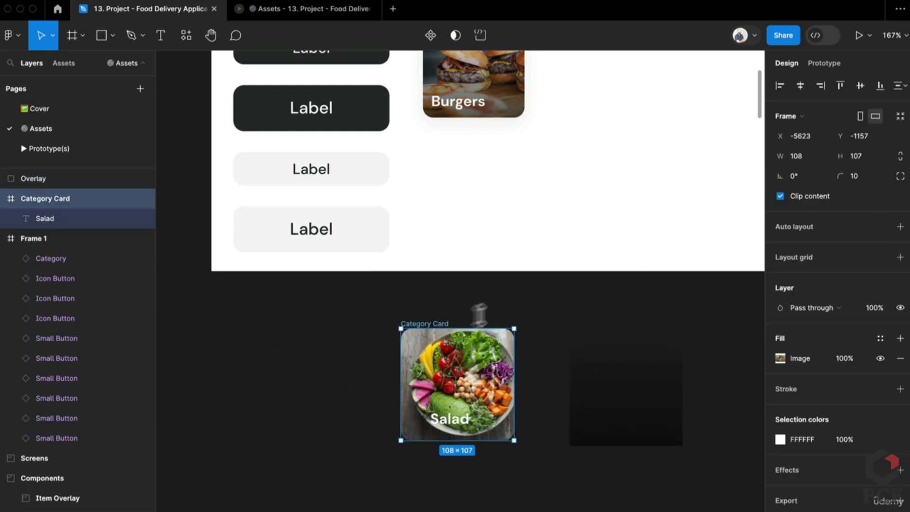
click(901, 227)
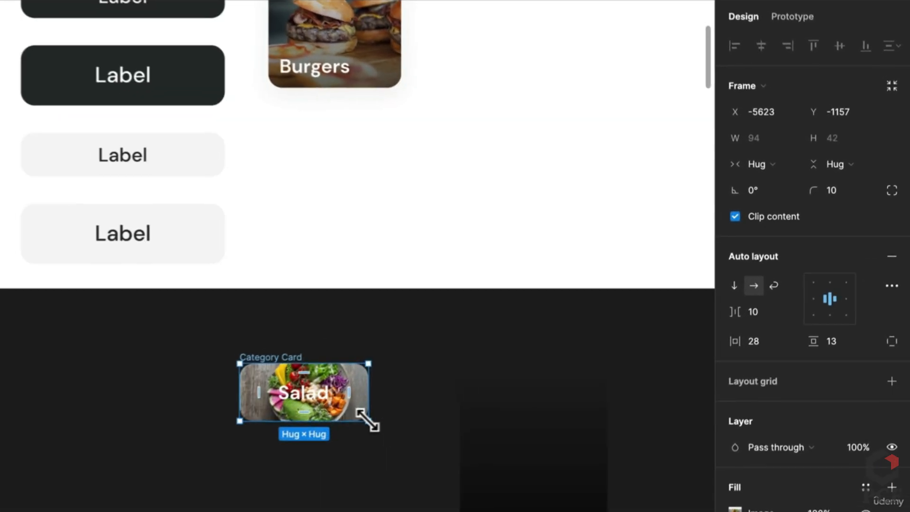
drag(502, 373, 527, 430)
drag(398, 499, 403, 492)
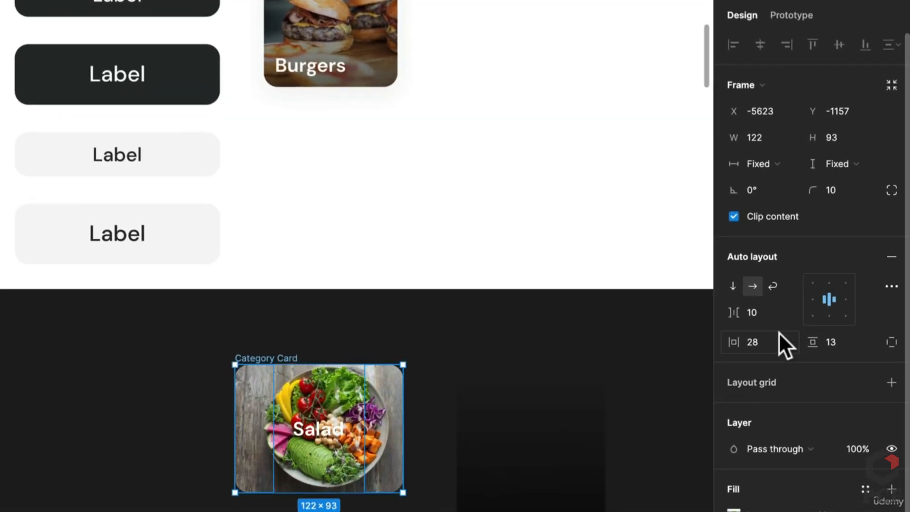
Set the Category Card's horizontal and vertical padding to 8 and align its content to the bottom left
text(12)
key(Tab)
text(8)
key(Return)
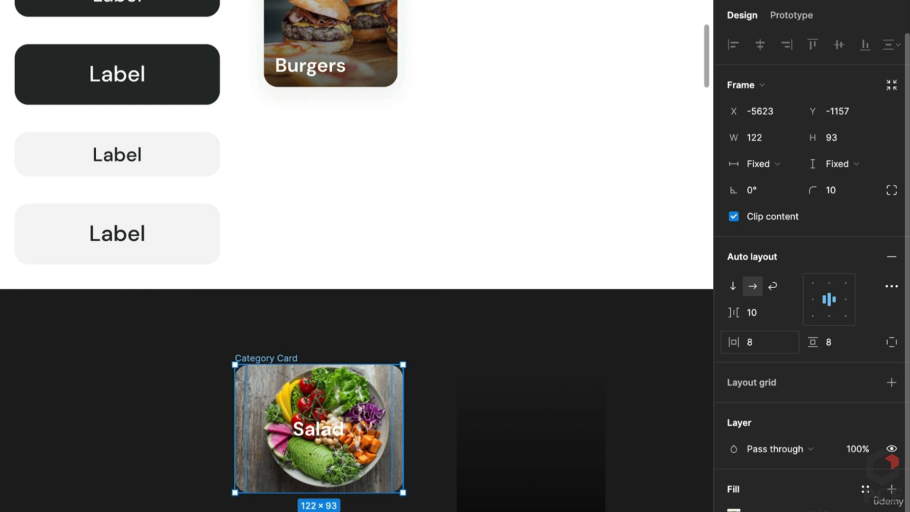
click(813, 315)
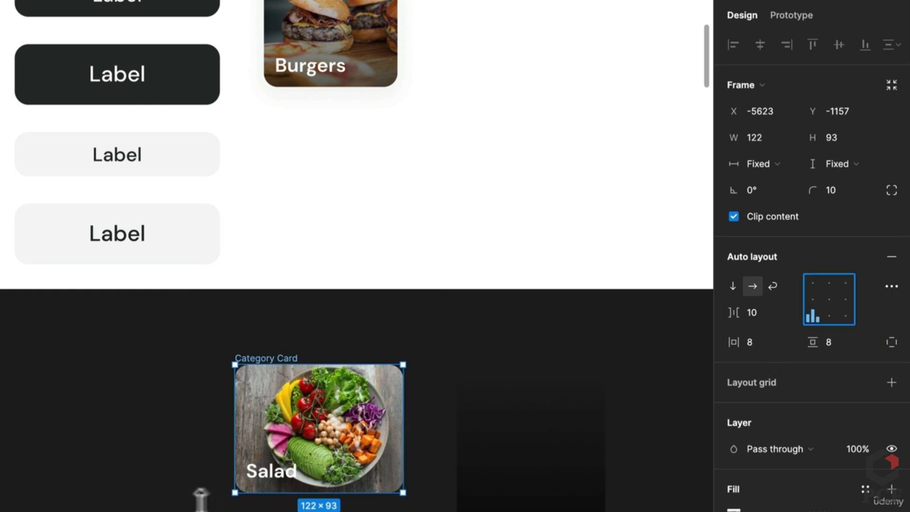
Put the Overlay back into the Category Card with absolute position and resize it to 122 × 93 at X 0, Y 0
drag(511, 421, 270, 463)
click(891, 85)
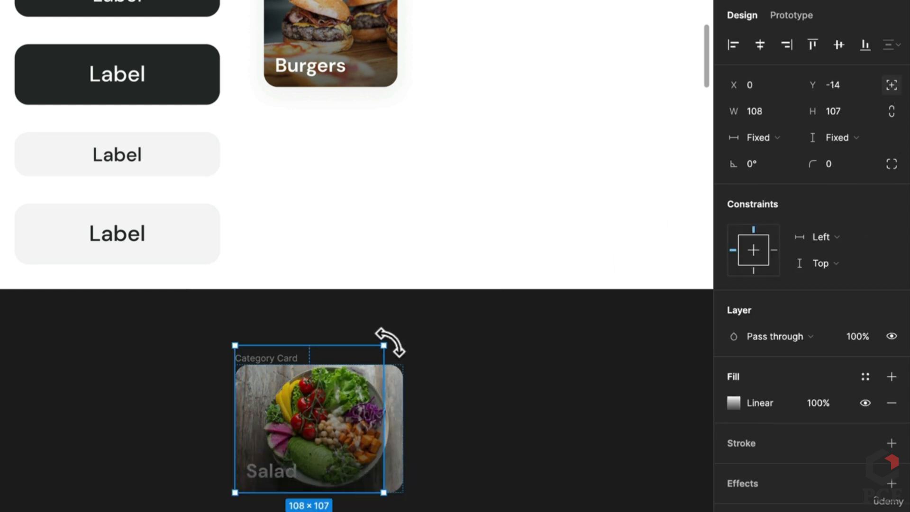
drag(384, 345, 403, 362)
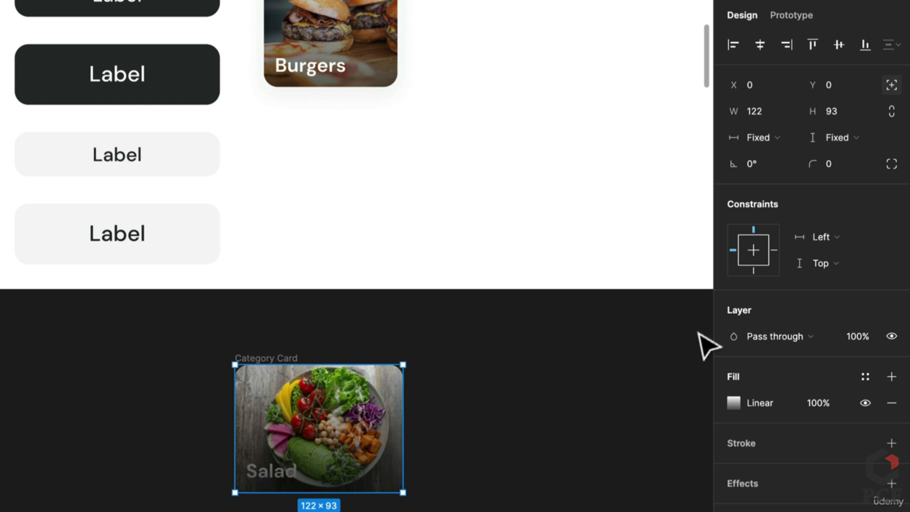
Set the Overlay's constraints inside the auto layout card to Left and right and Top and bottom
click(848, 234)
click(823, 276)
click(821, 264)
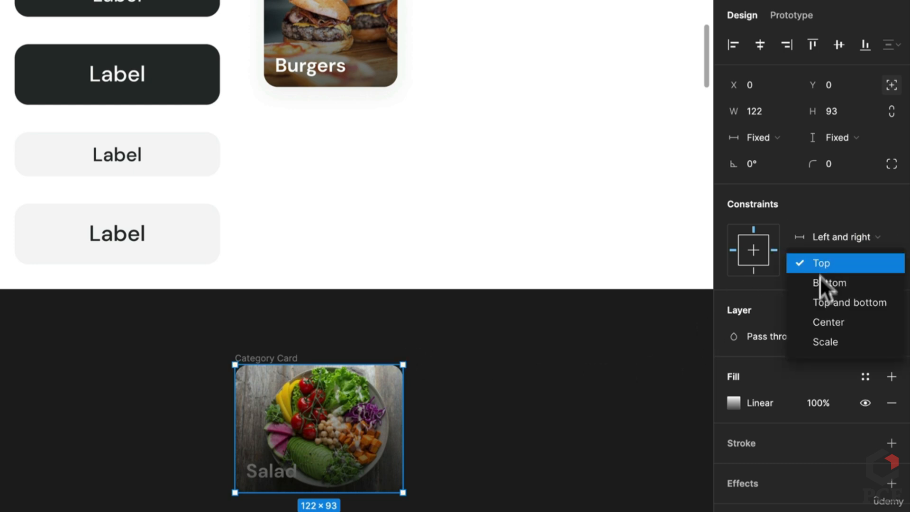
click(824, 304)
click(441, 410)
Turn the Category Card into a component and reduce its width to 97
click(275, 358)
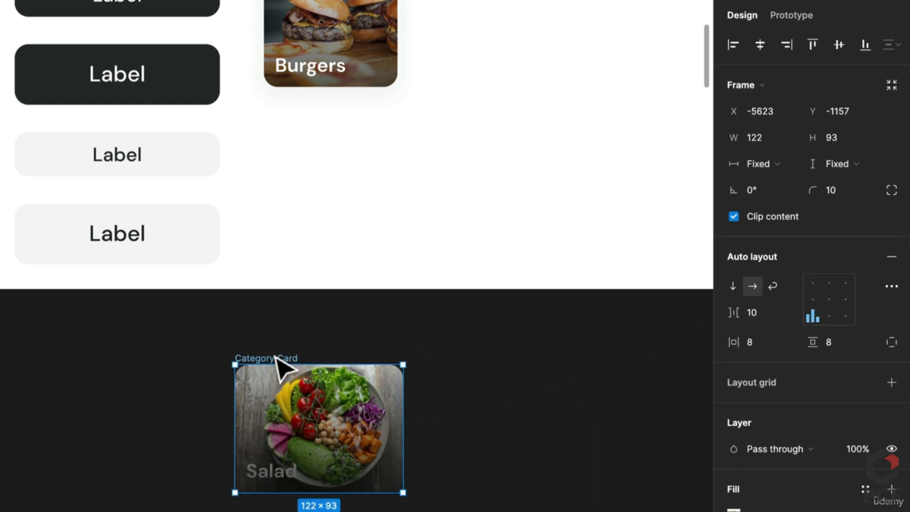
key(ctrl+alt+k)
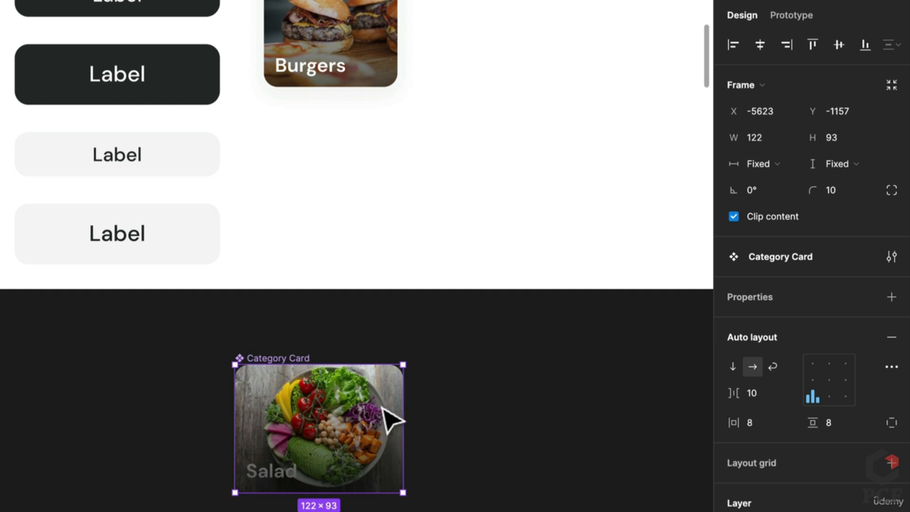
drag(402, 404, 369, 405)
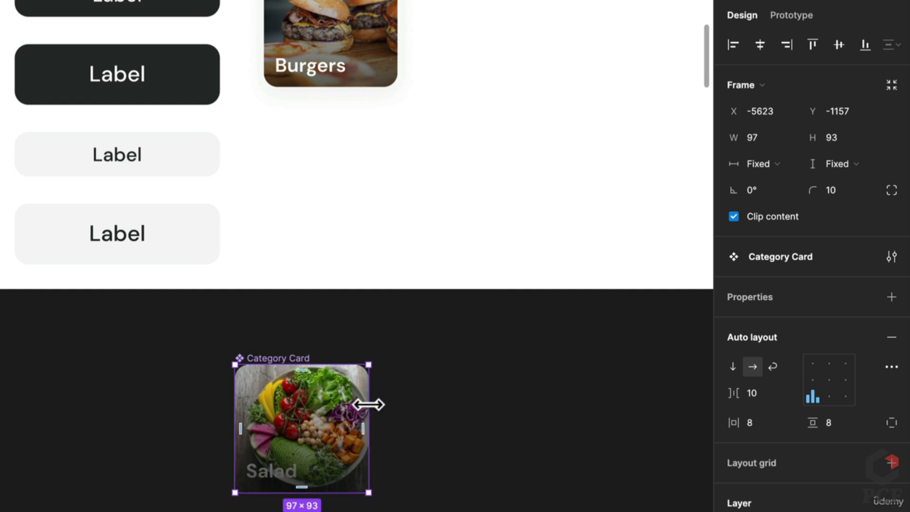
Bring the Salad text in front of the Overlay within the Category Card component
double_click(280, 473)
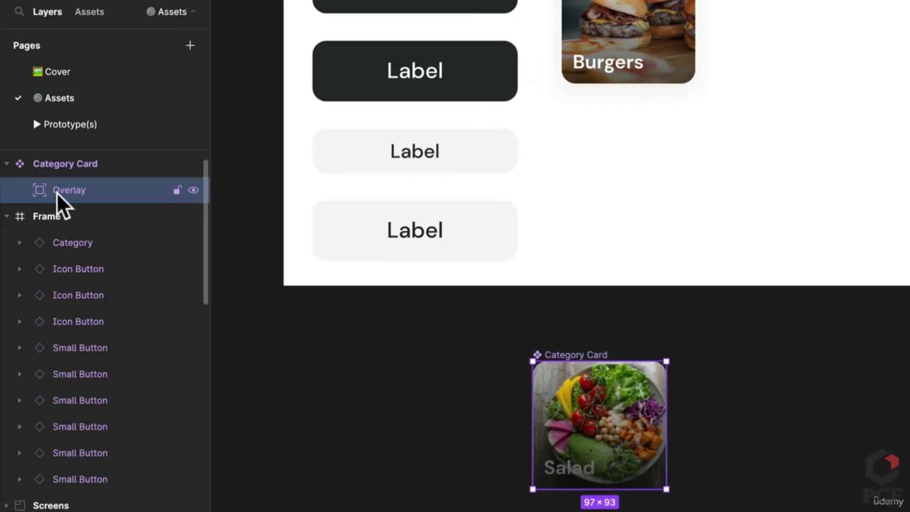
click(59, 192)
key(])
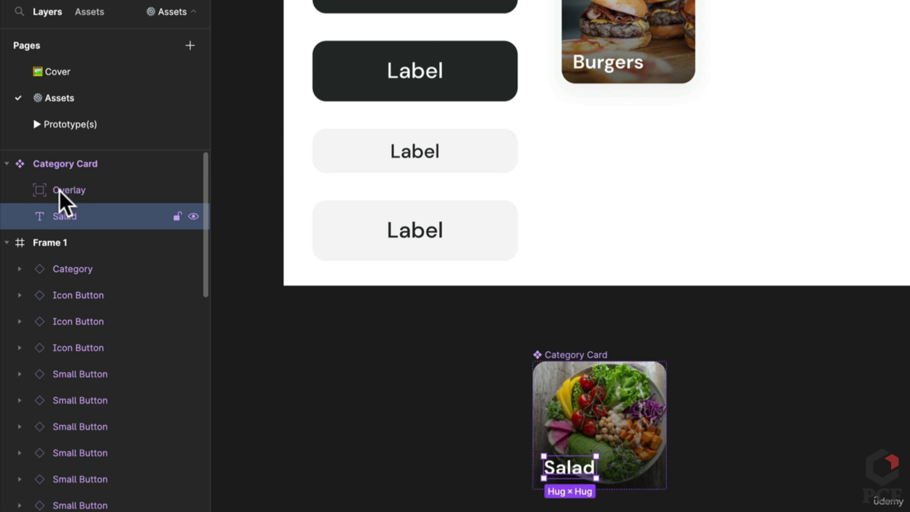
Add a variant property to the Category Card component and rename it State
click(822, 459)
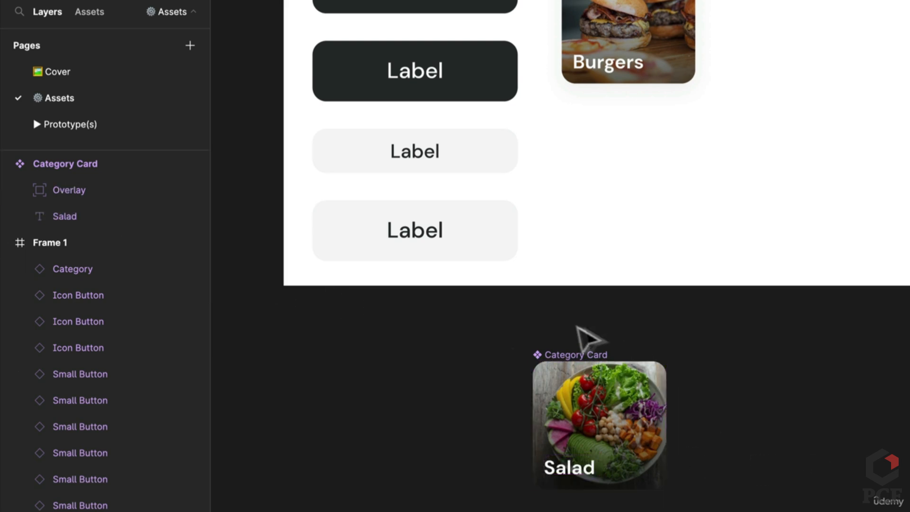
click(580, 363)
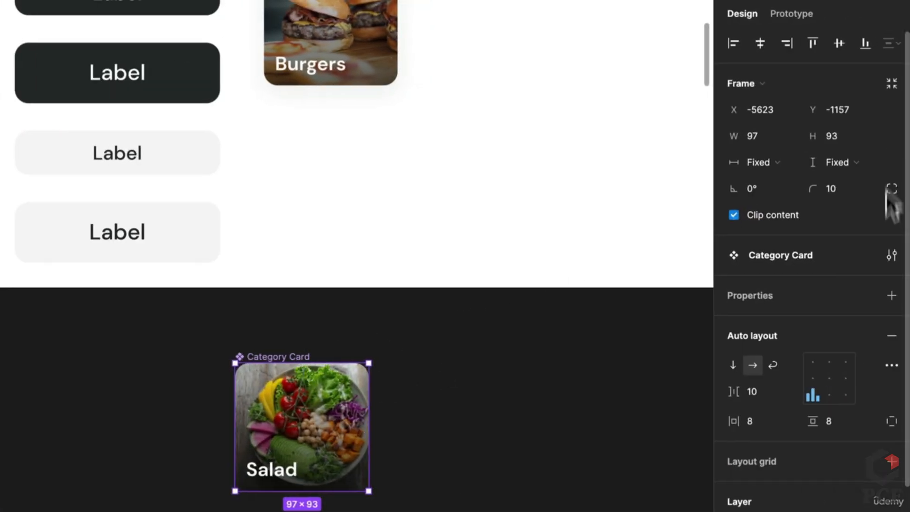
click(892, 295)
click(800, 347)
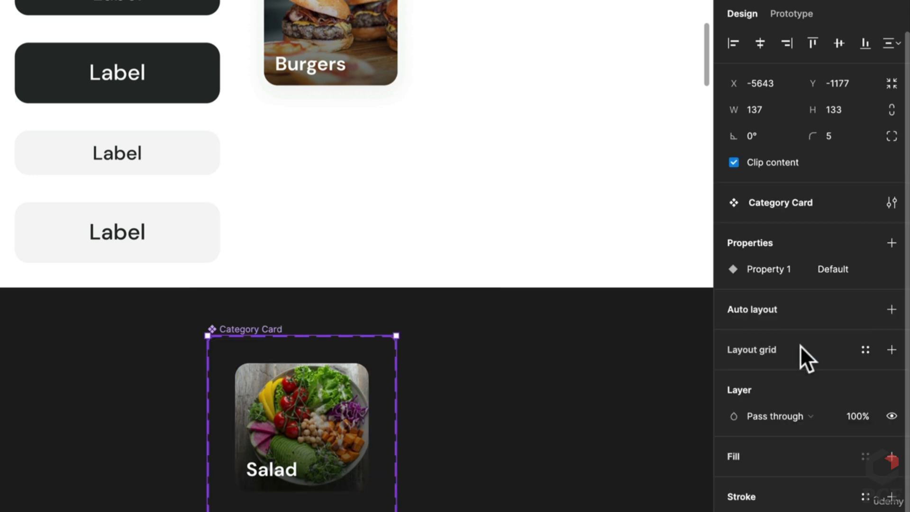
double_click(768, 270)
text(Stat)
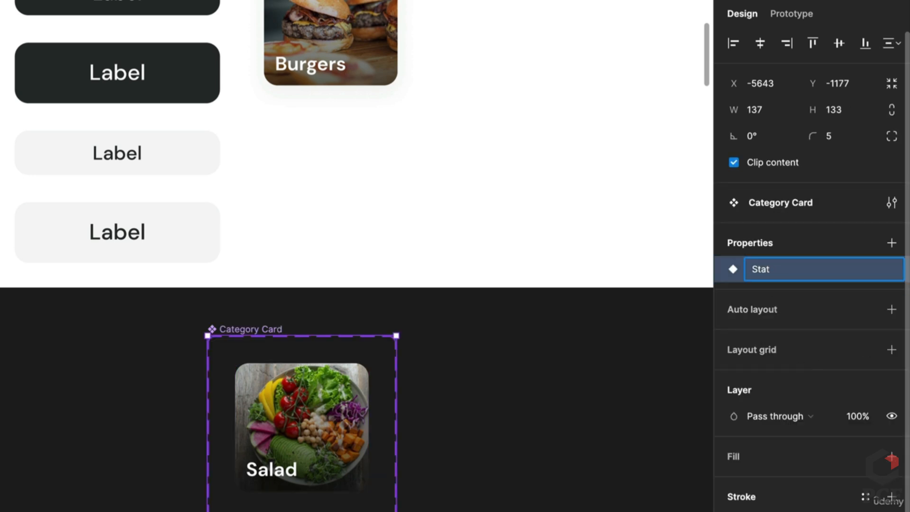
text(e)
key(Return)
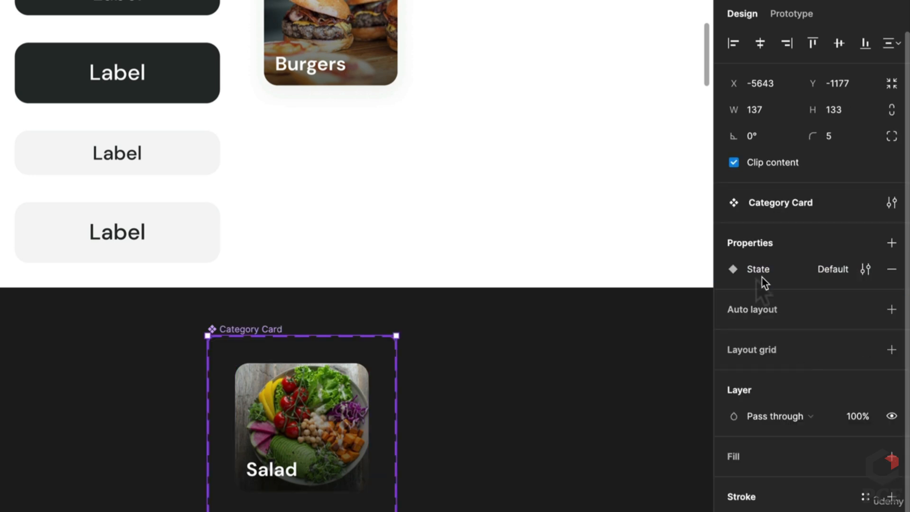
Give the Category Card component set a white fill and duplicate the Default card as a variant with State Pressed
click(892, 456)
click(335, 428)
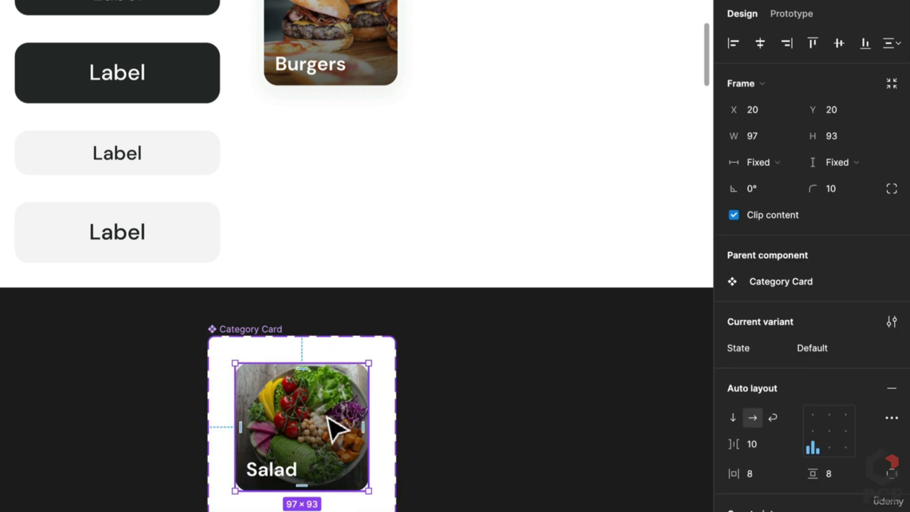
key(ctrl+d)
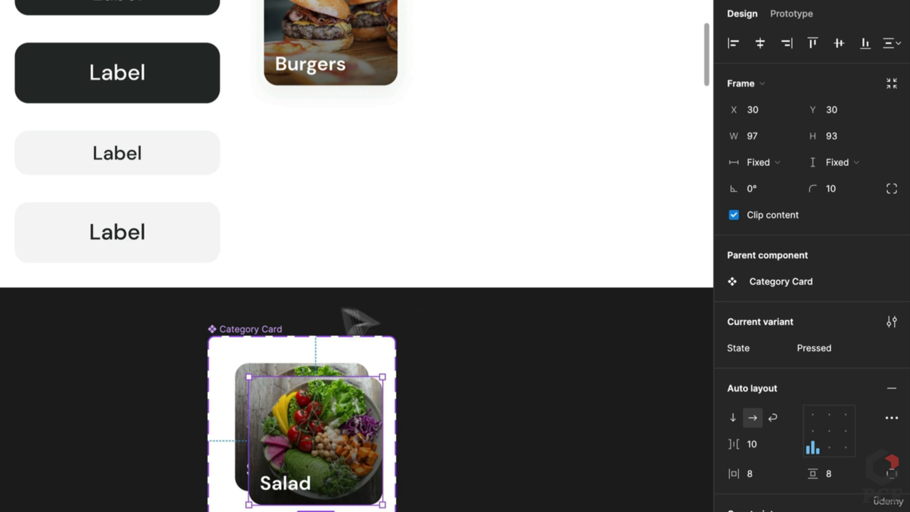
Apply horizontal auto layout to the Category Card component set with a spacing of 20 between the variants
click(275, 333)
click(892, 335)
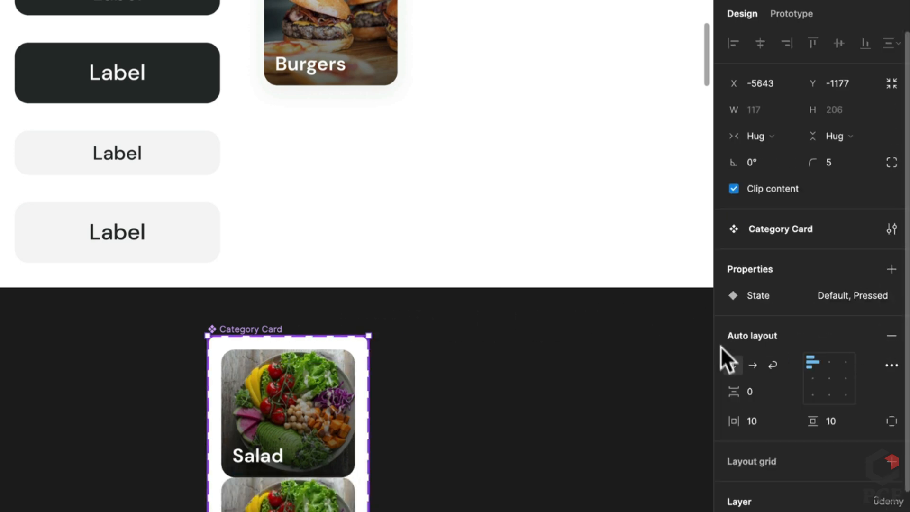
click(753, 365)
text(20)
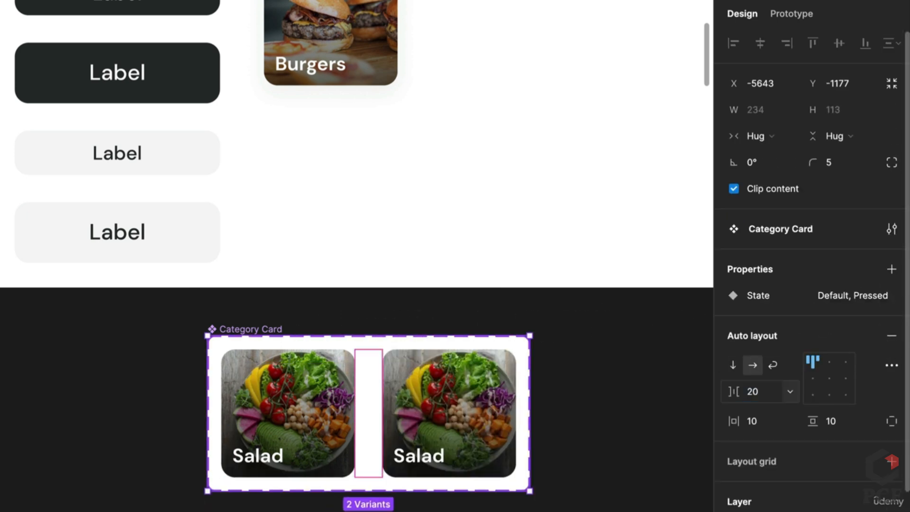
key(Return)
Replace the gradient fill of the Pressed variant's Overlay with the solid colour F5B22C
click(429, 415)
double_click(429, 415)
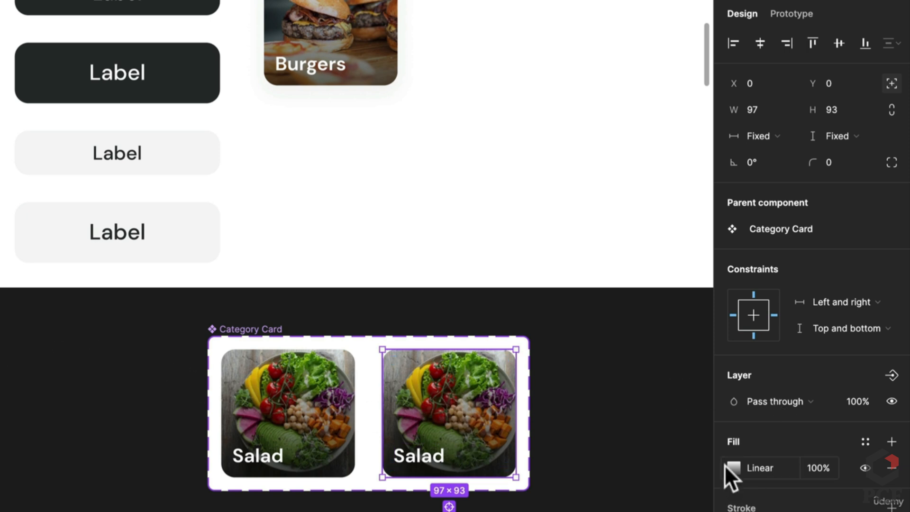
click(892, 468)
click(891, 442)
click(733, 468)
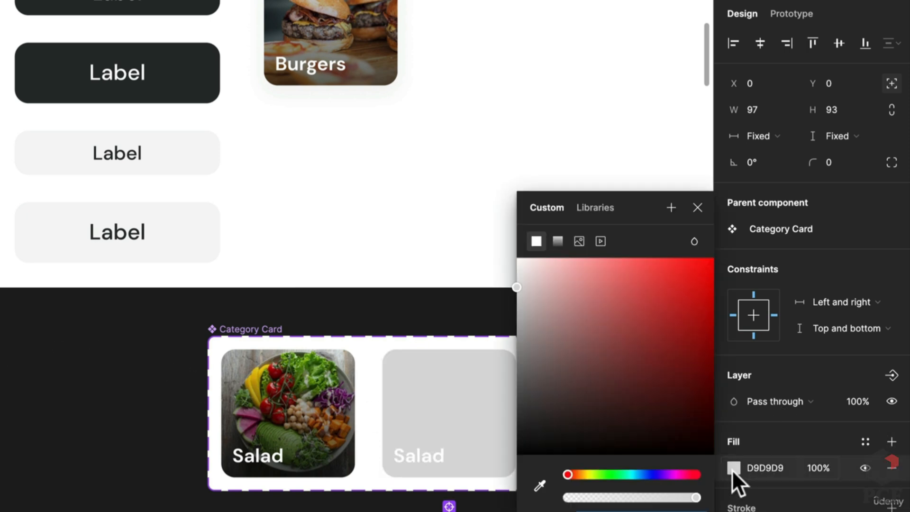
text(F5B22C)
key(Return)
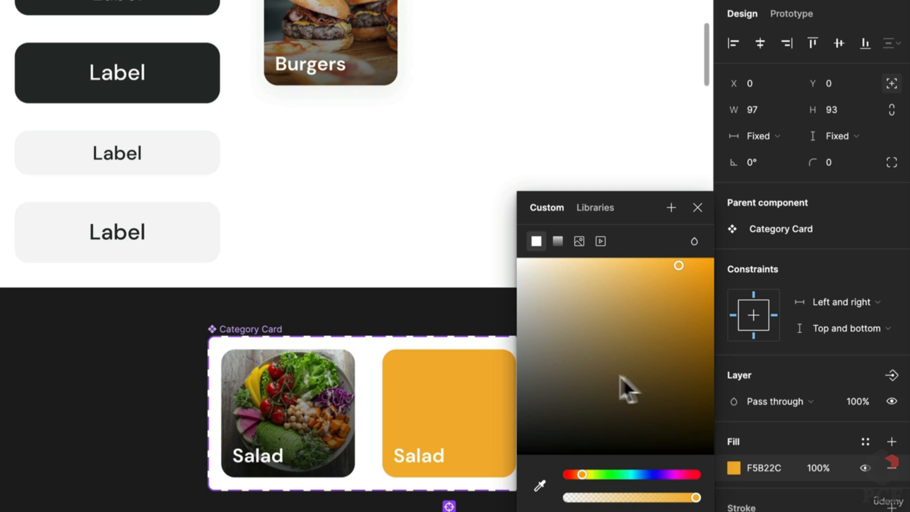
Make the Pressed variant's Overlay fill 52% opaque and darken its colour to C48300
mouse_move(632, 498)
mouse_down()
mouse_move(622, 499)
mouse_move(634, 498)
mouse_up()
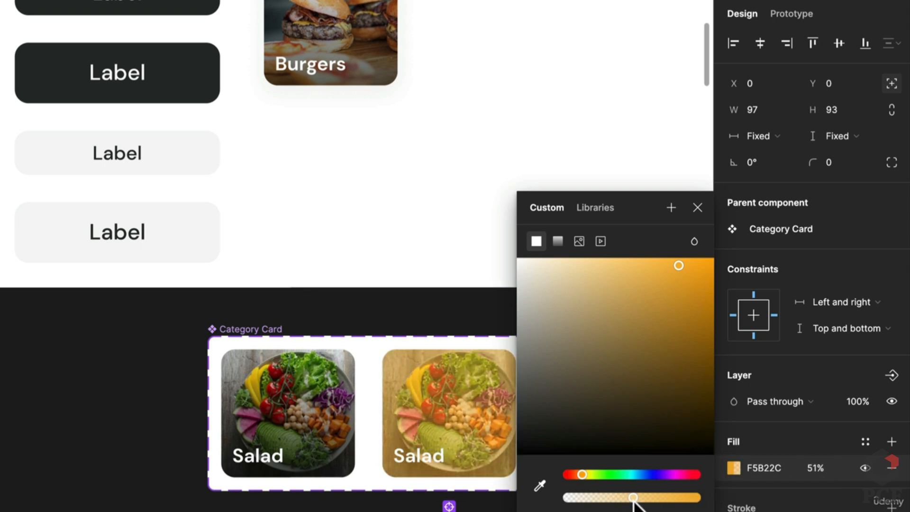
drag(671, 290, 717, 306)
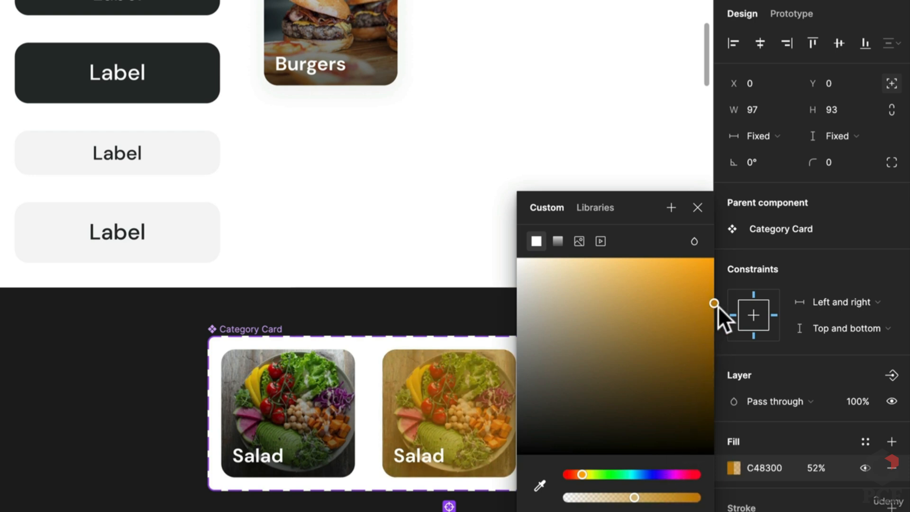
click(260, 506)
Link the Default variant to the Pressed variant with an On click Change to interaction using Smart animate, Ease out, 150ms
scroll(260, 506, right, 3)
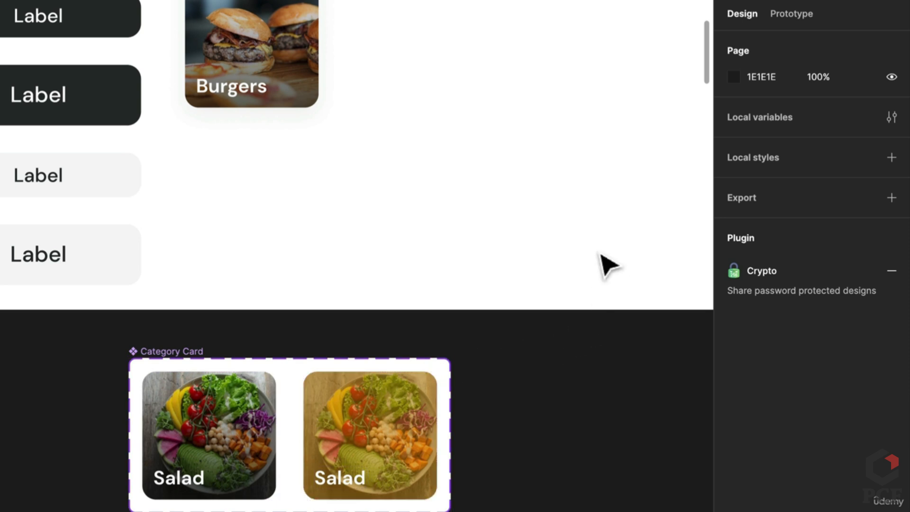
click(174, 353)
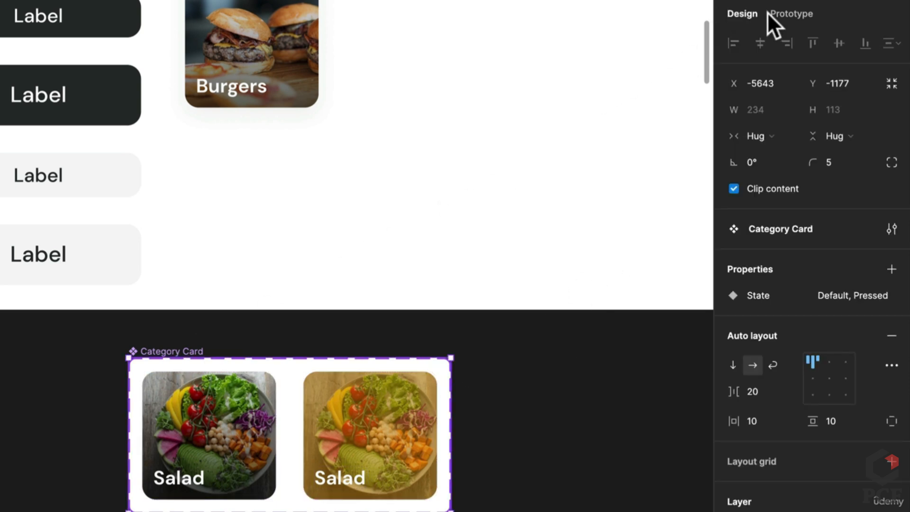
click(782, 13)
click(264, 393)
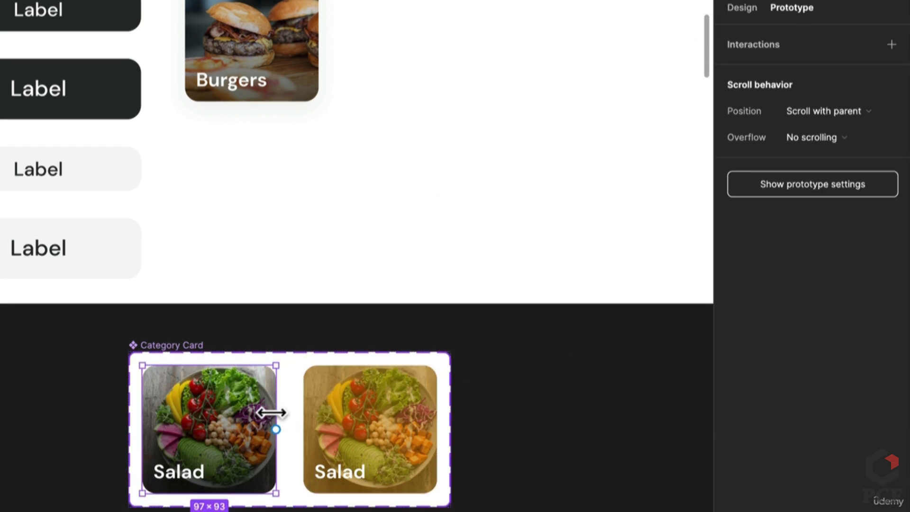
scroll(285, 332, down, 5)
drag(276, 277, 361, 279)
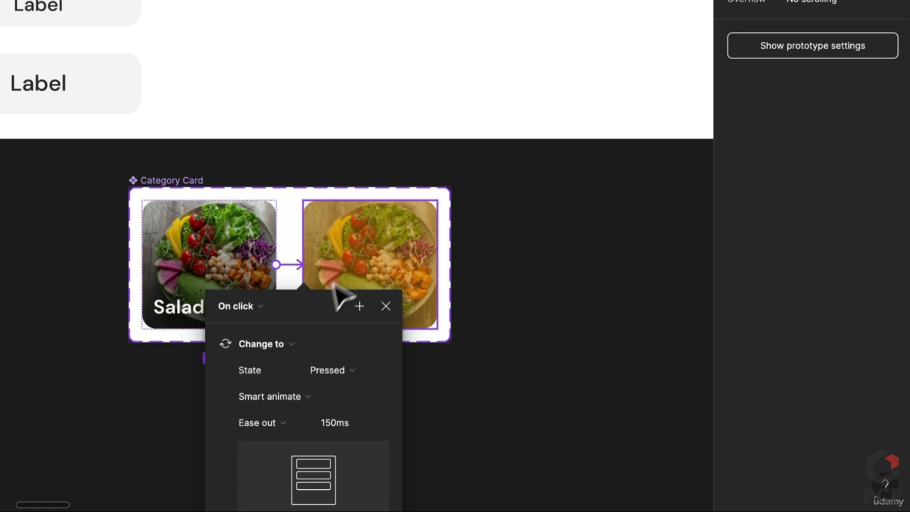
Link the Pressed variant back to Default with an After delay interaction of 50ms
click(408, 256)
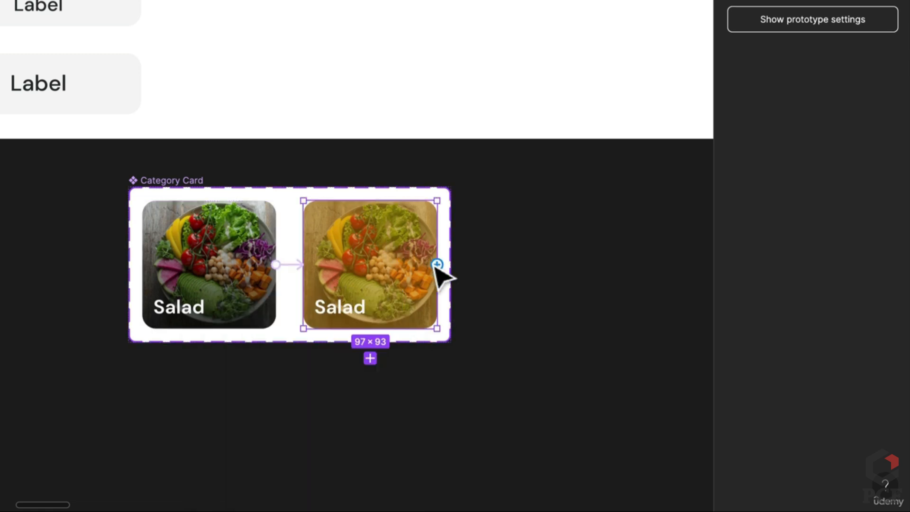
drag(437, 264, 255, 299)
click(204, 304)
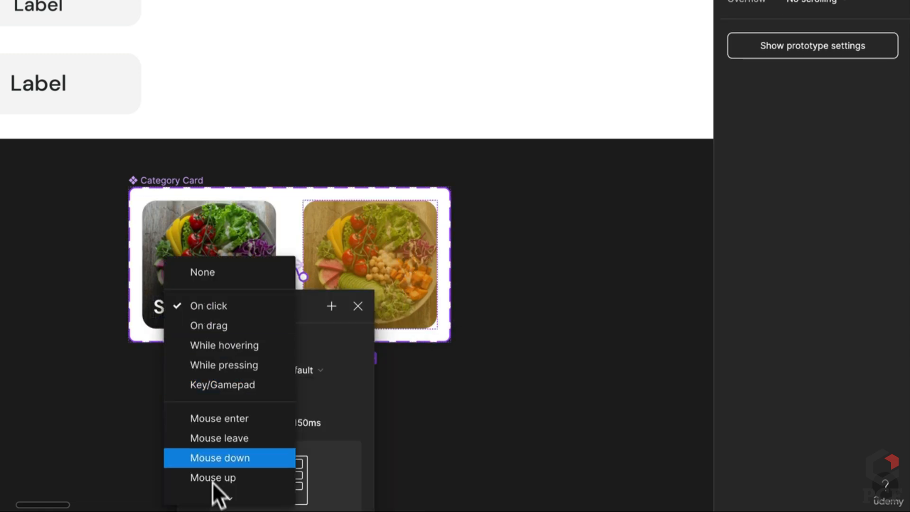
scroll(237, 472, down, 1)
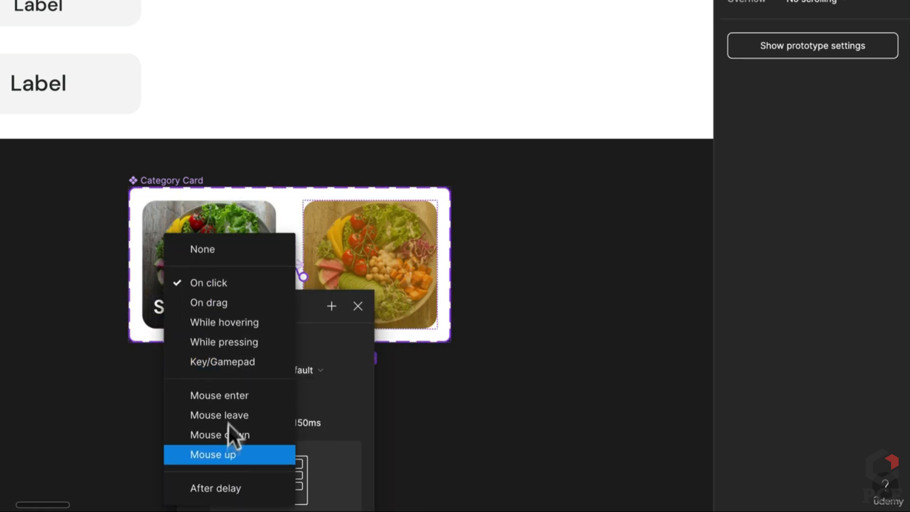
click(233, 488)
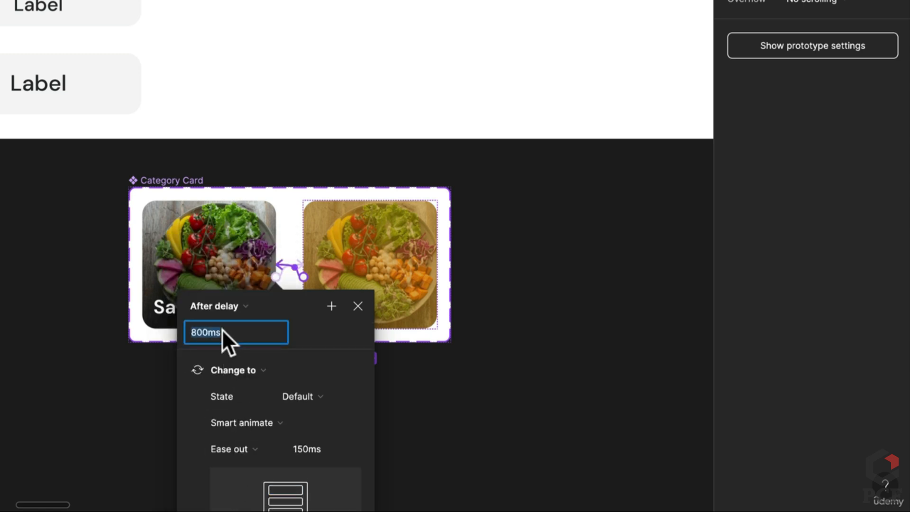
text(50)
key(Return)
click(526, 252)
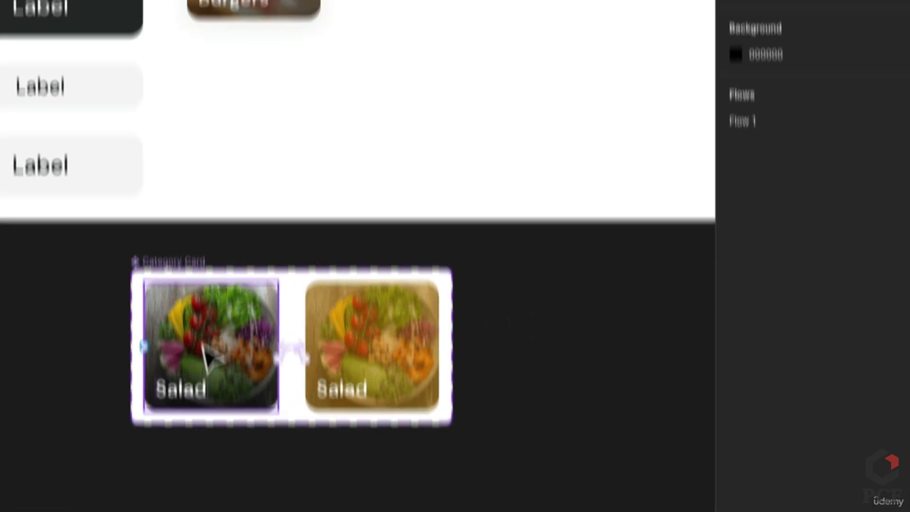
Place an instance of the Default Category Card beside the Burgers card and enlarge it to 102 × 104
click(205, 258)
drag(252, 241, 478, 116)
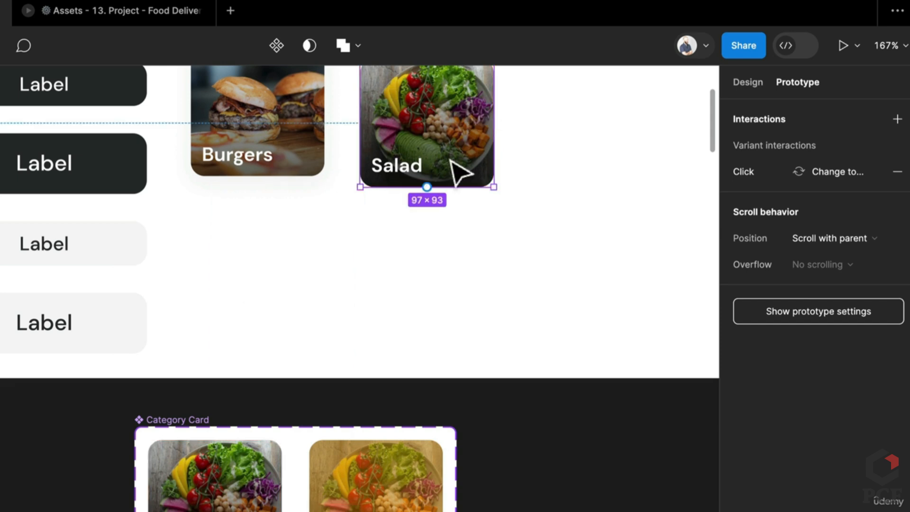
scroll(458, 173, up, 3)
mouse_move(492, 311)
mouse_down()
mouse_move(427, 459)
mouse_move(577, 335)
mouse_move(534, 319)
mouse_move(474, 365)
mouse_move(505, 329)
mouse_move(500, 323)
mouse_up()
Duplicate the Salad card instance alongside with a gap of 14 and launch the Unsplash plugin
drag(490, 270, 647, 284)
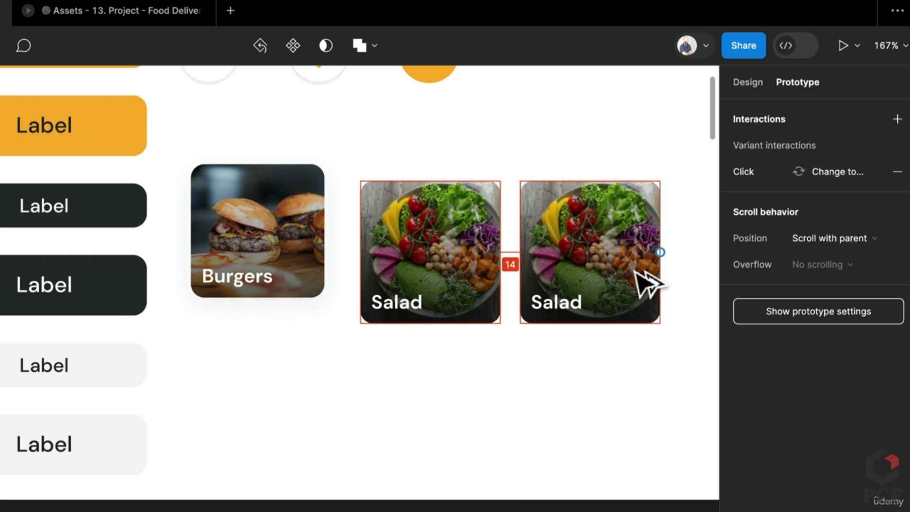
key(super+slash)
text(uns)
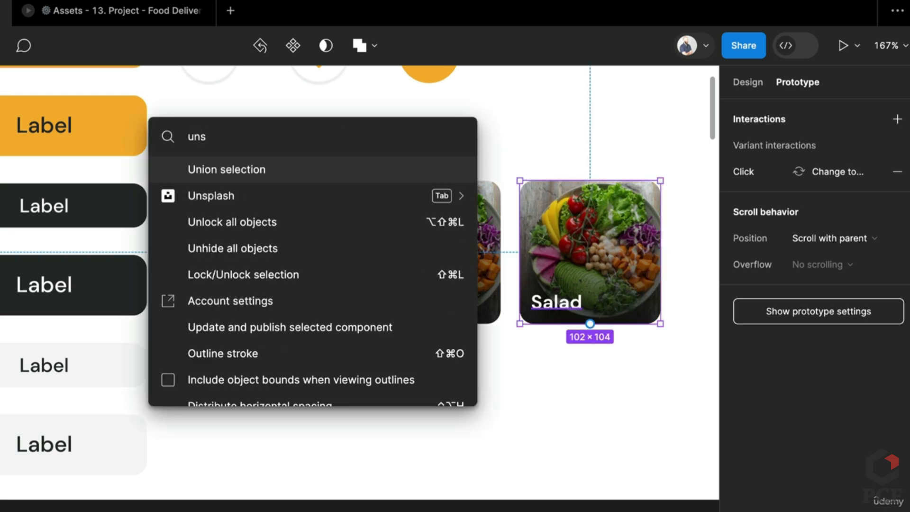
key(Escape)
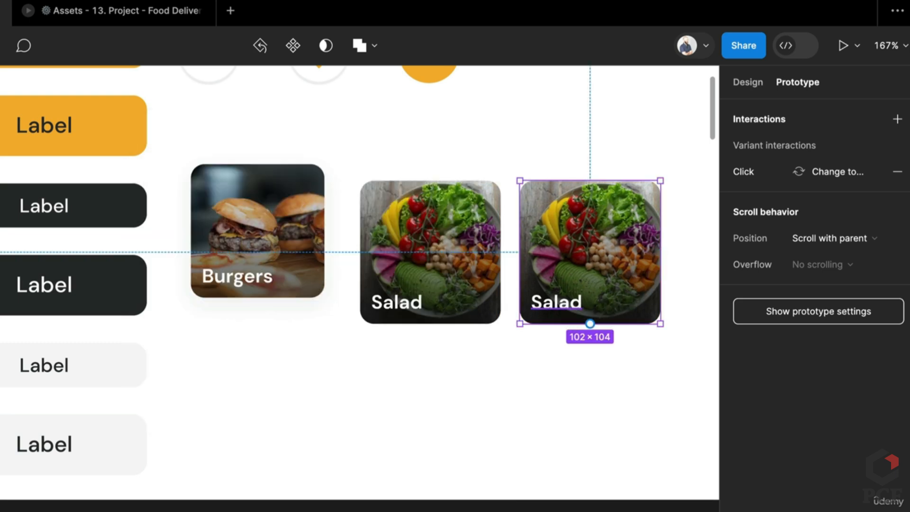
Change the label of the duplicated Salad card to Dessert
double_click(575, 308)
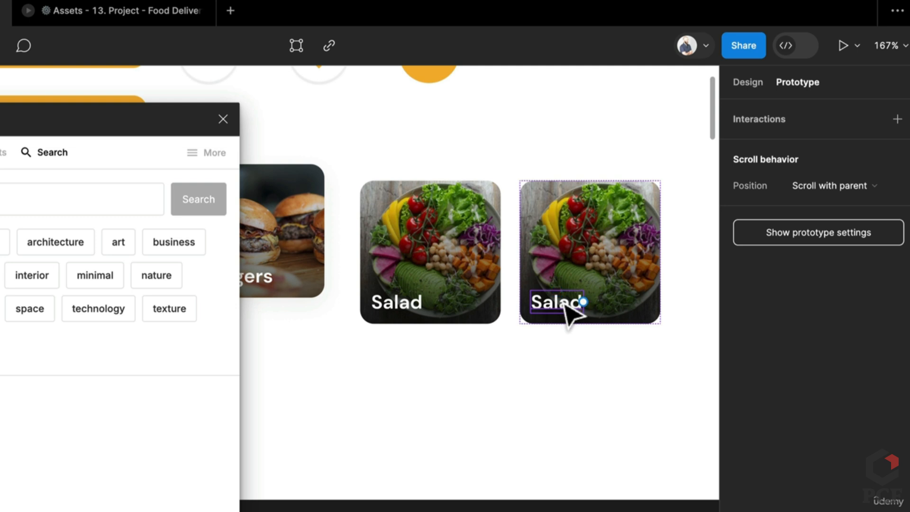
double_click(565, 304)
text(Dessert)
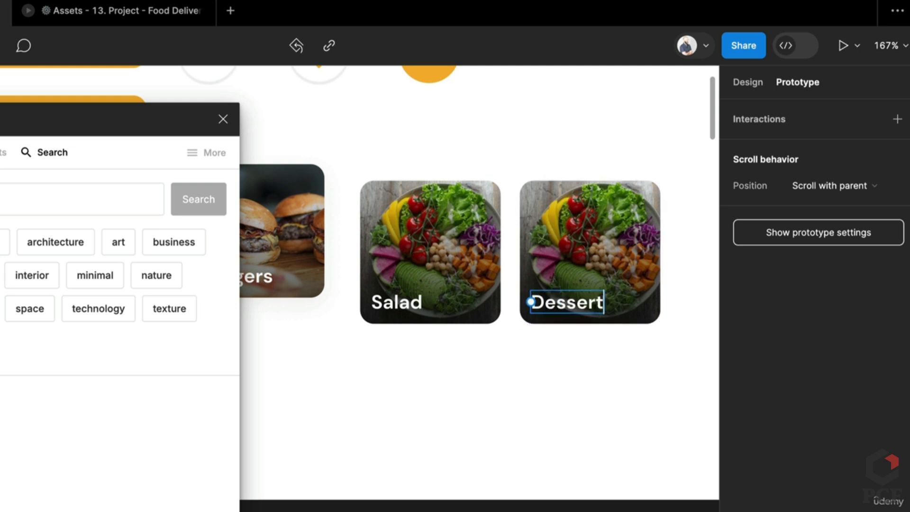
key(Escape)
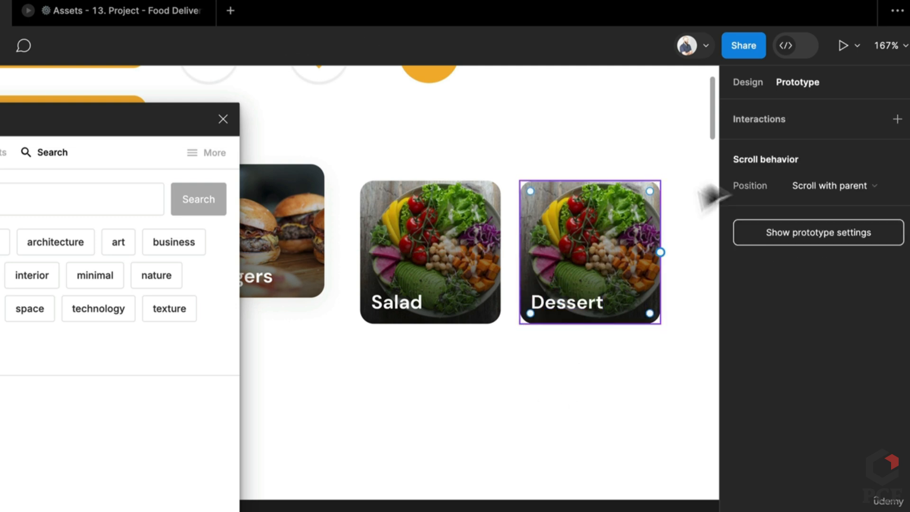
Search Unsplash for dessert and apply the stacked sprinkled donuts photo to the Dessert card instance
click(749, 85)
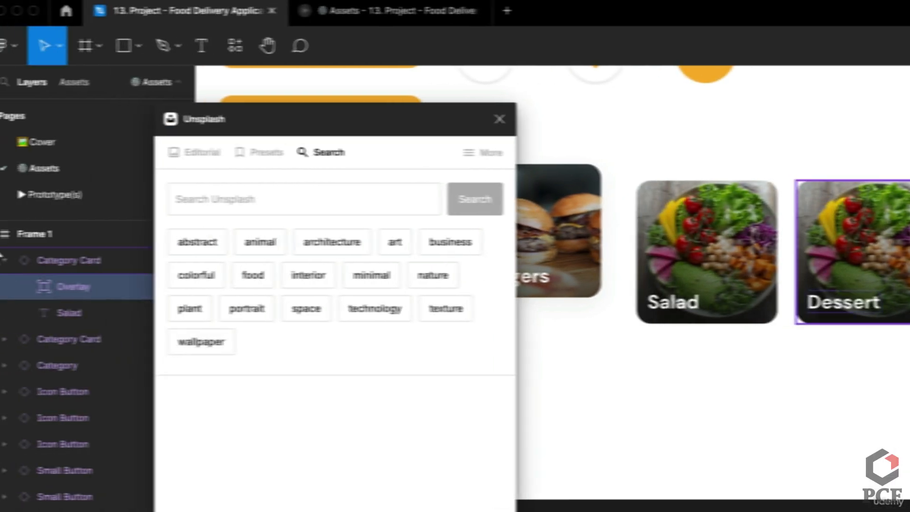
click(84, 249)
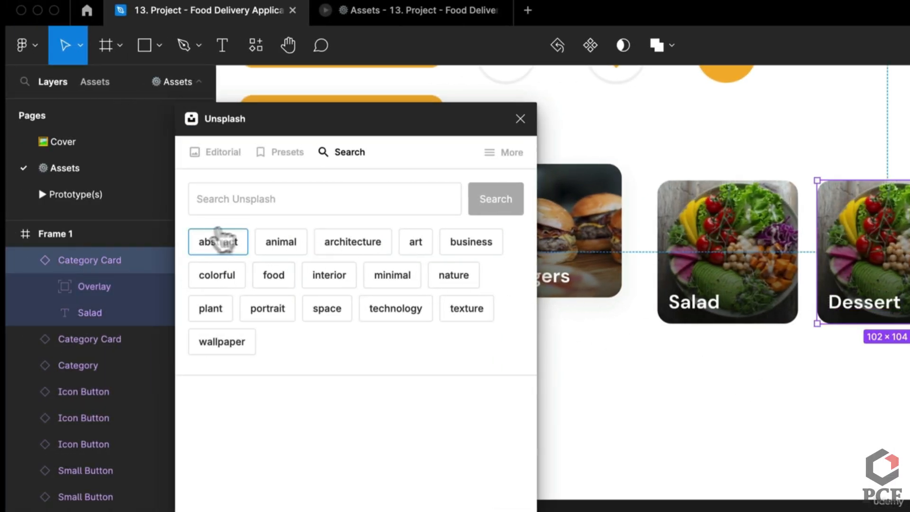
click(282, 191)
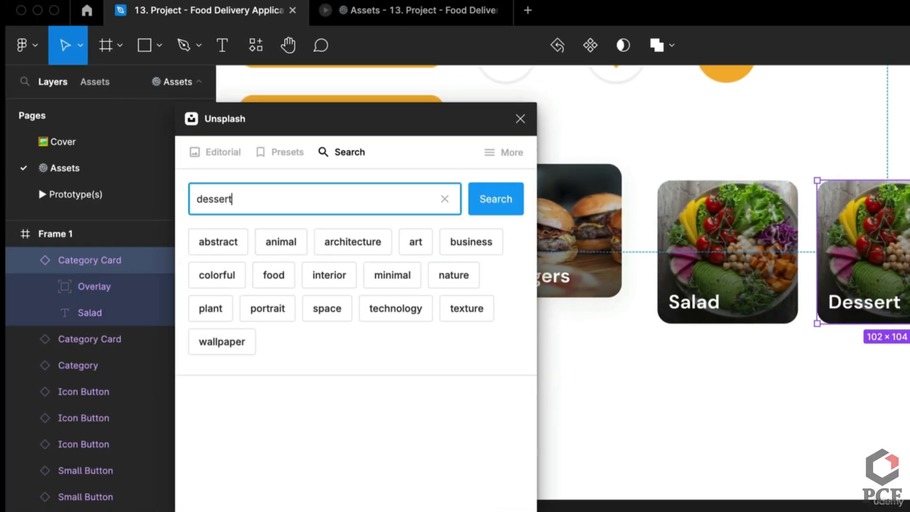
key(Return)
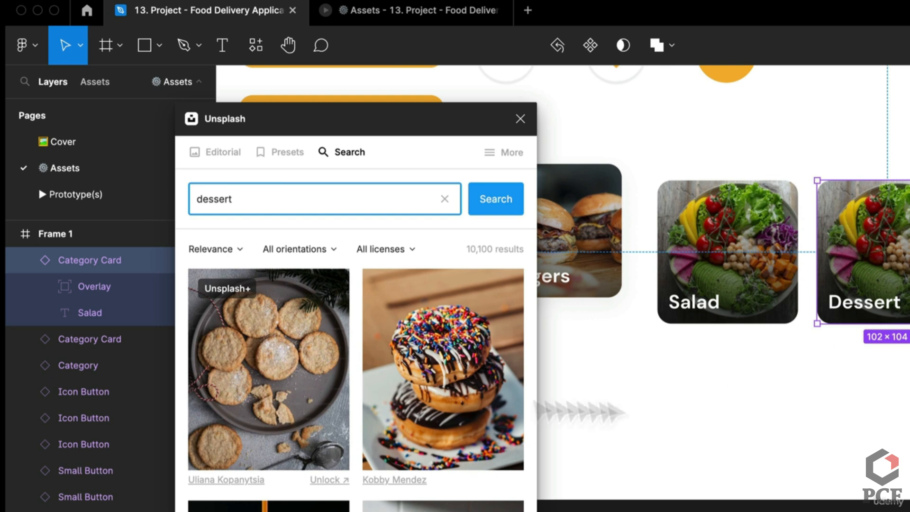
click(398, 362)
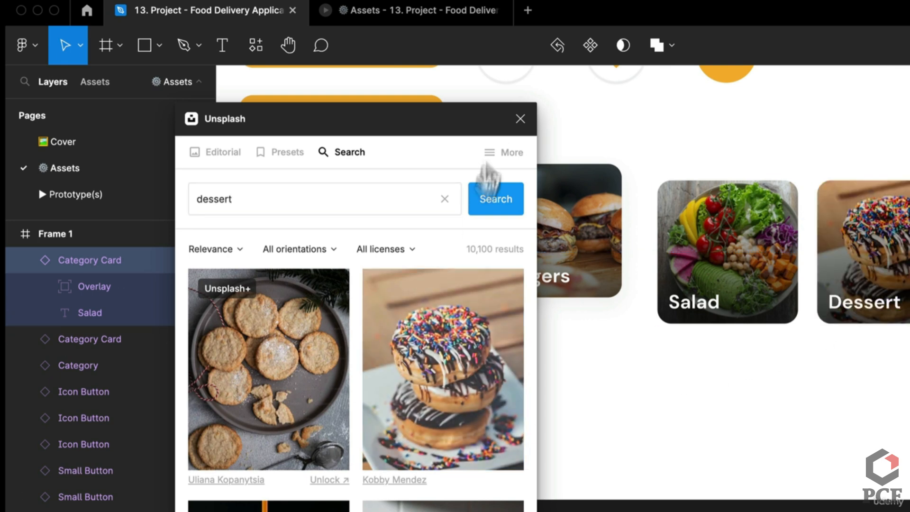
Close the Unsplash plugin and check the Burgers, Salad and Dessert cards in the prototype presentation
click(521, 119)
click(864, 421)
scroll(806, 412, up, 2)
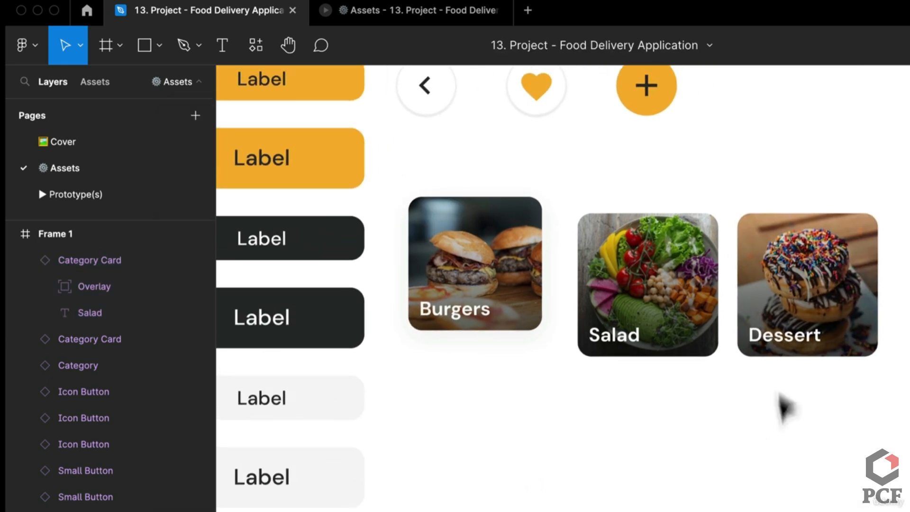
click(462, 10)
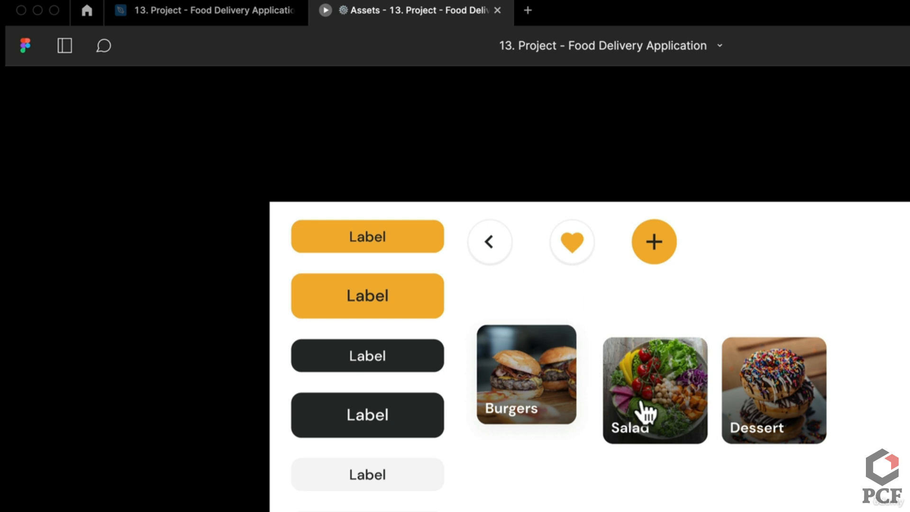
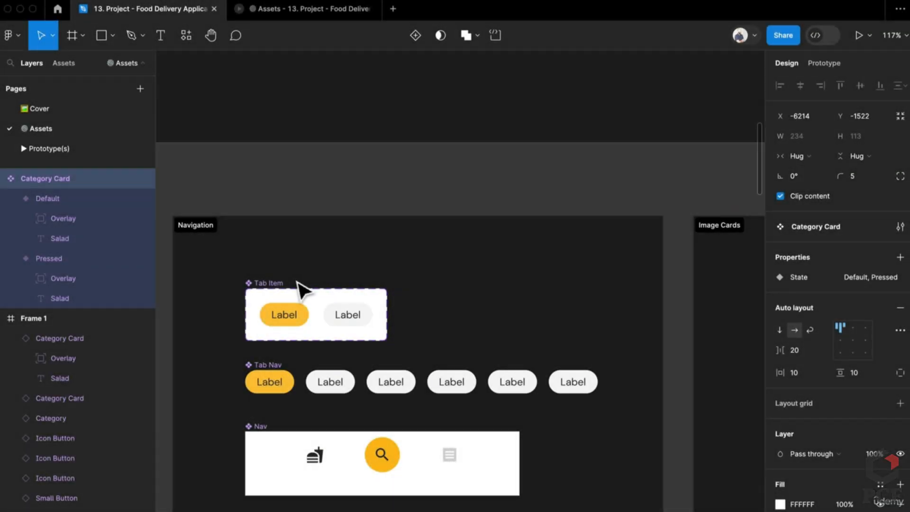
Examine the existing Tab Nav component and how its Recommended, Popular and Healthy tab items are used on the Home screen
click(368, 390)
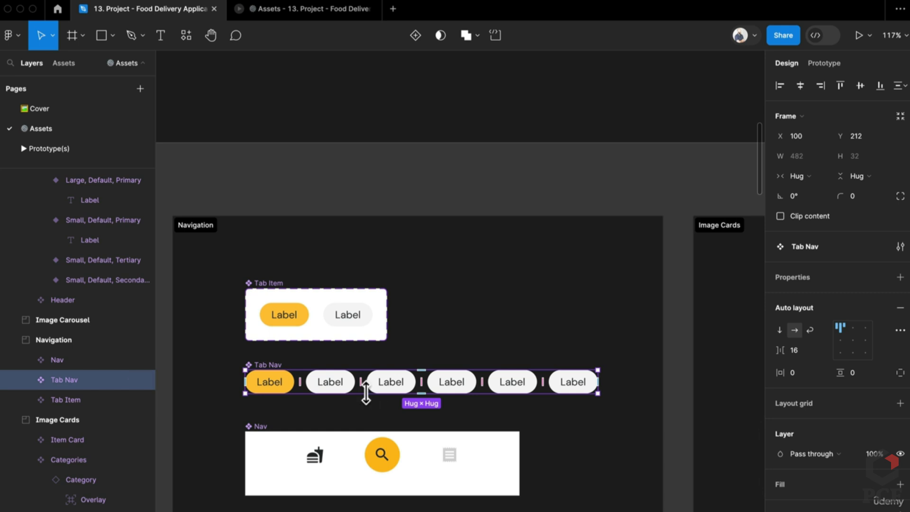
scroll(370, 398, down, 10)
scroll(386, 305, down, 15)
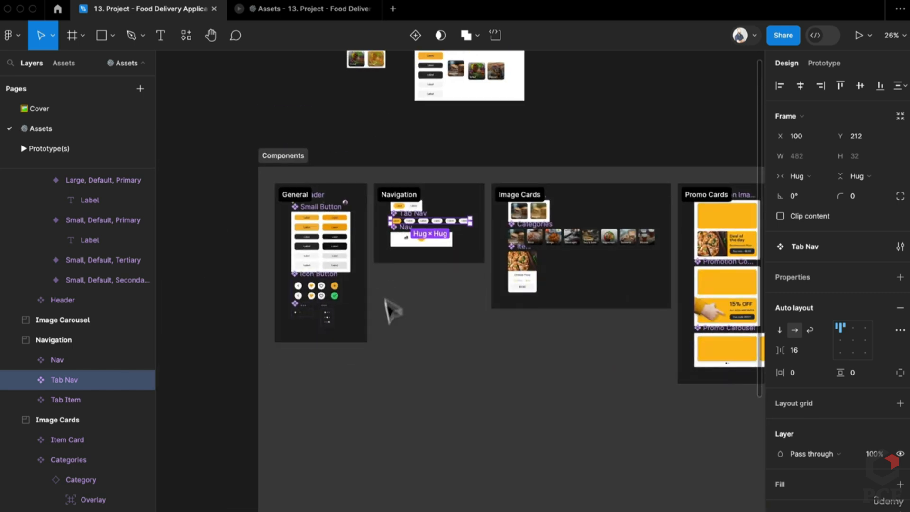
scroll(388, 411, up, 5)
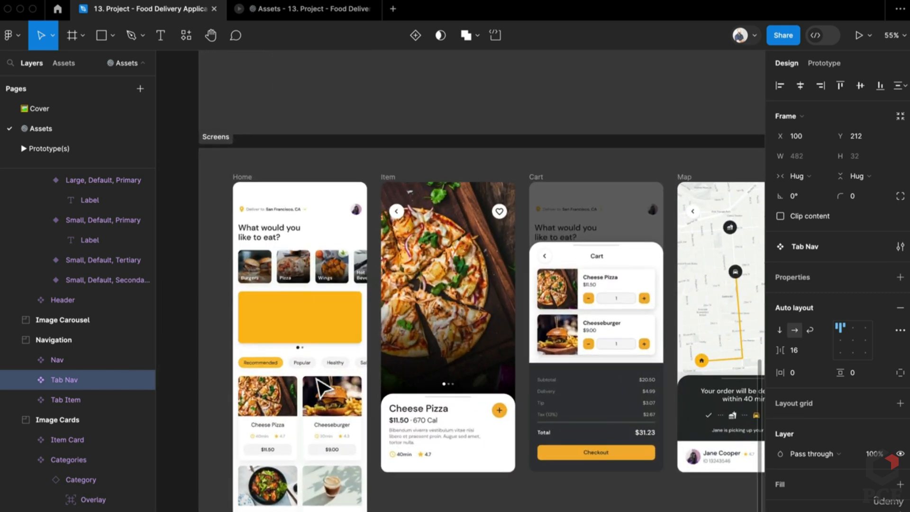
scroll(268, 372, up, 3)
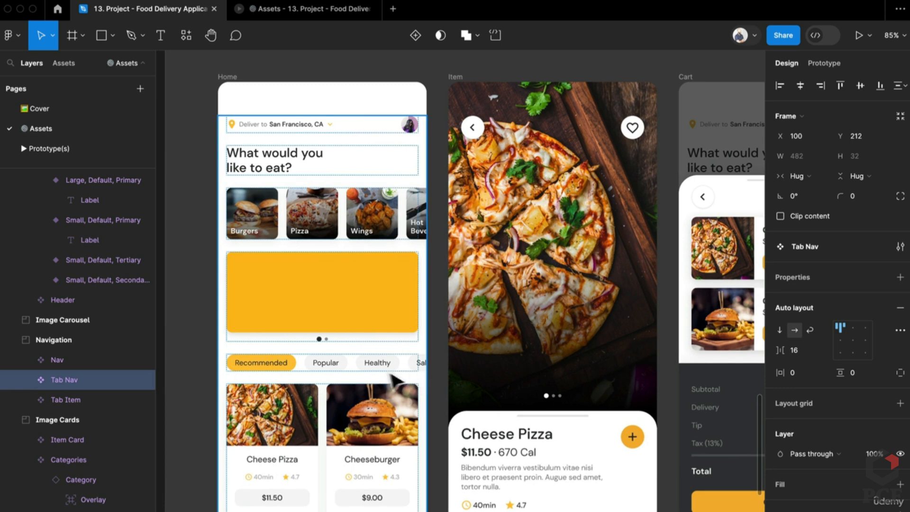
click(385, 369)
click(395, 374)
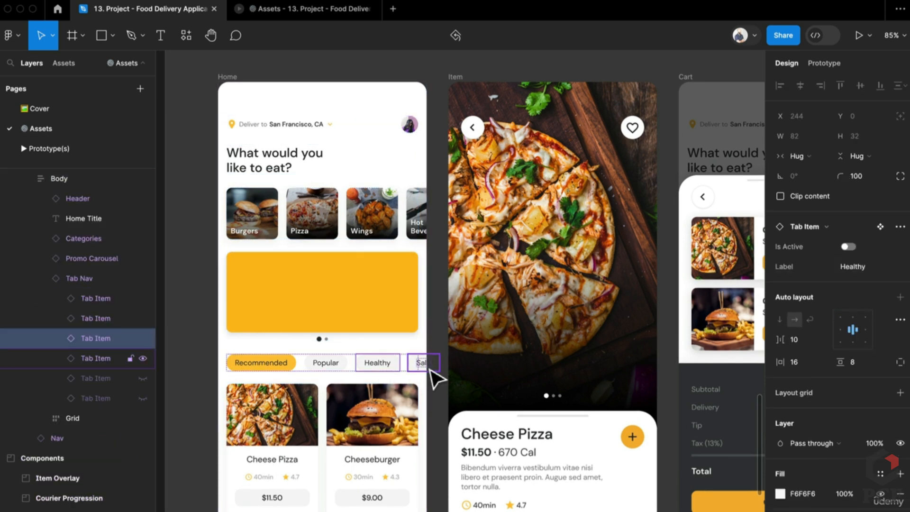
click(327, 366)
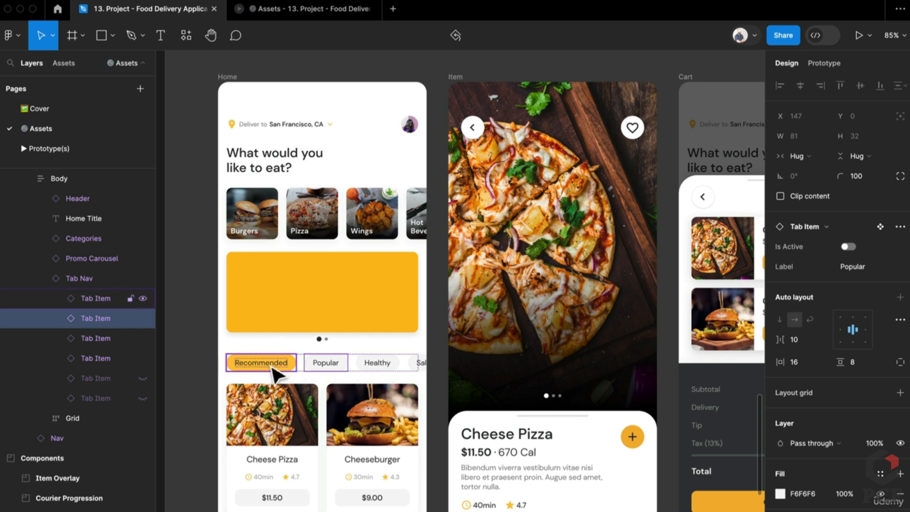
scroll(296, 381, down, 10)
scroll(296, 381, up, 15)
scroll(389, 417, up, 3)
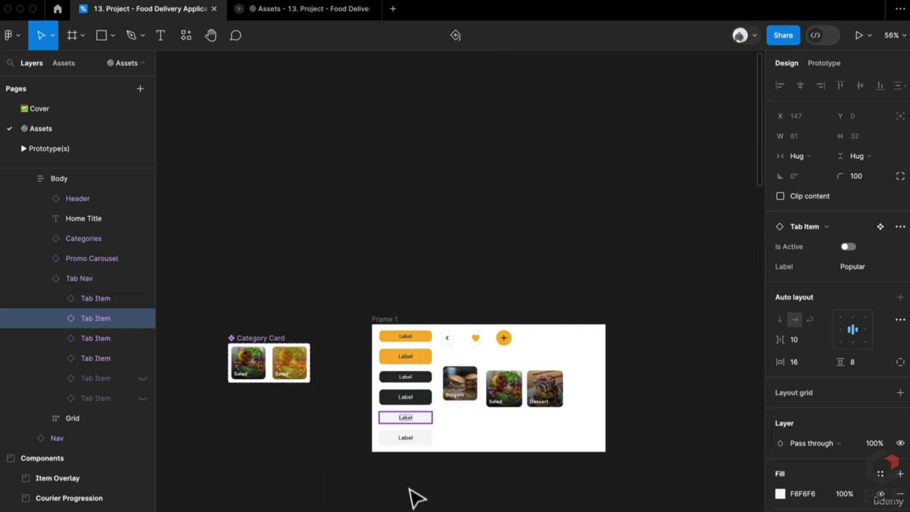
scroll(414, 494, down, 5)
scroll(365, 451, up, 6)
click(335, 312)
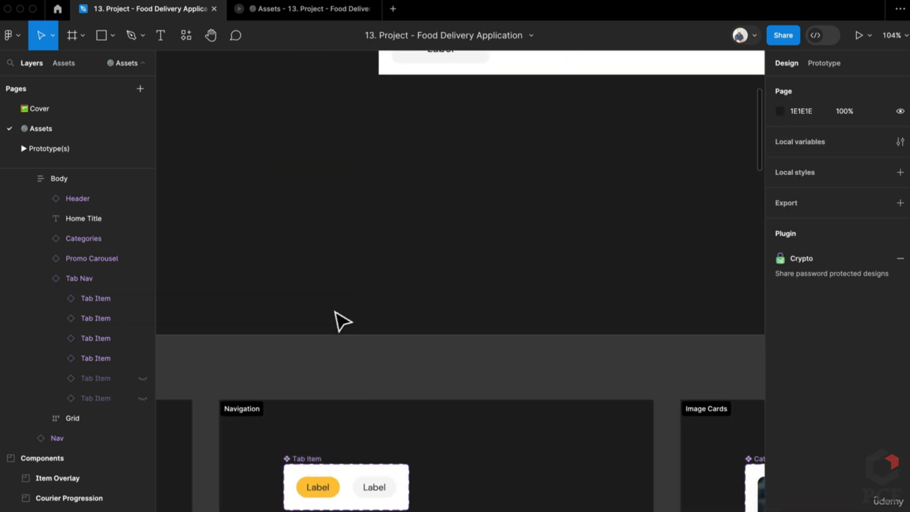
key(t)
click(359, 293)
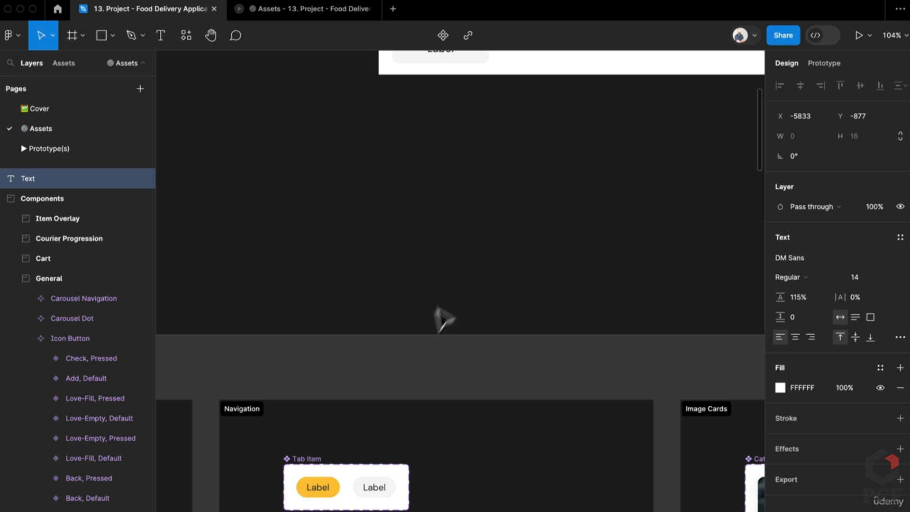
double_click(312, 487)
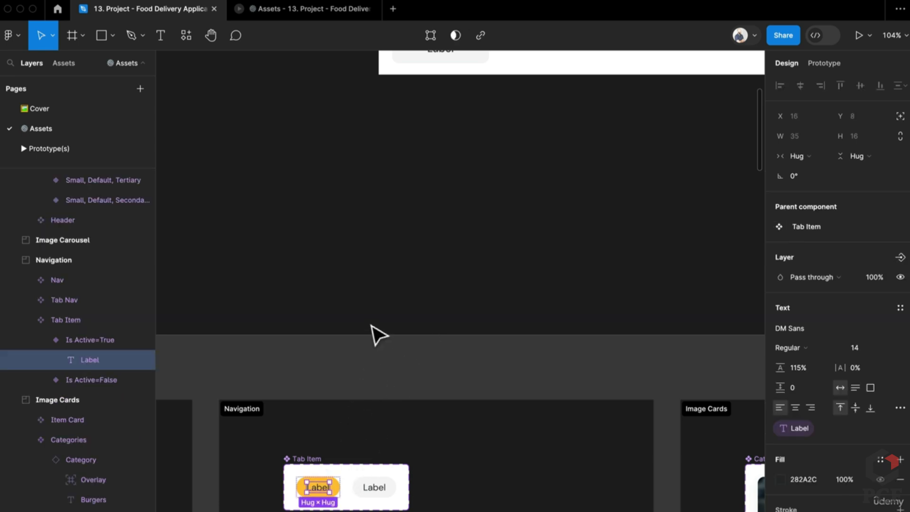
click(382, 280)
Add a text layer reading "Label" on the empty canvas above the Navigation section
key(t)
click(349, 301)
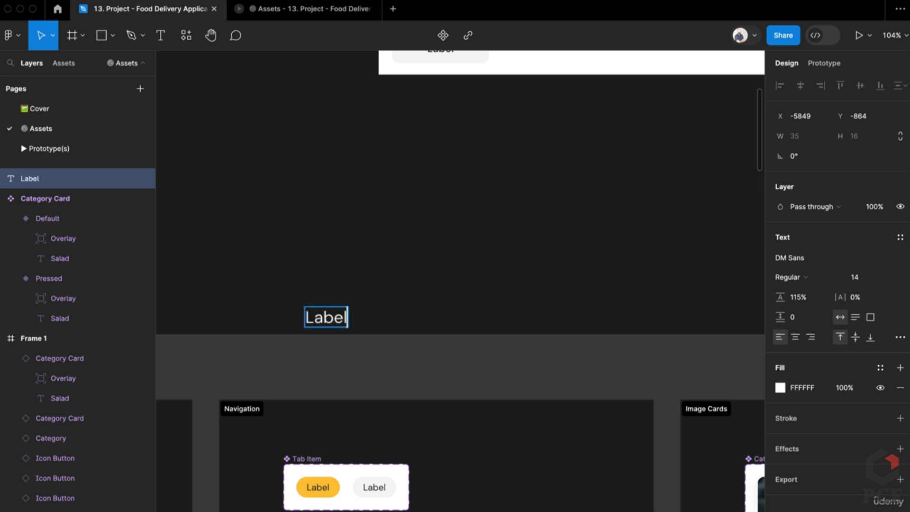
text(Label)
click(501, 351)
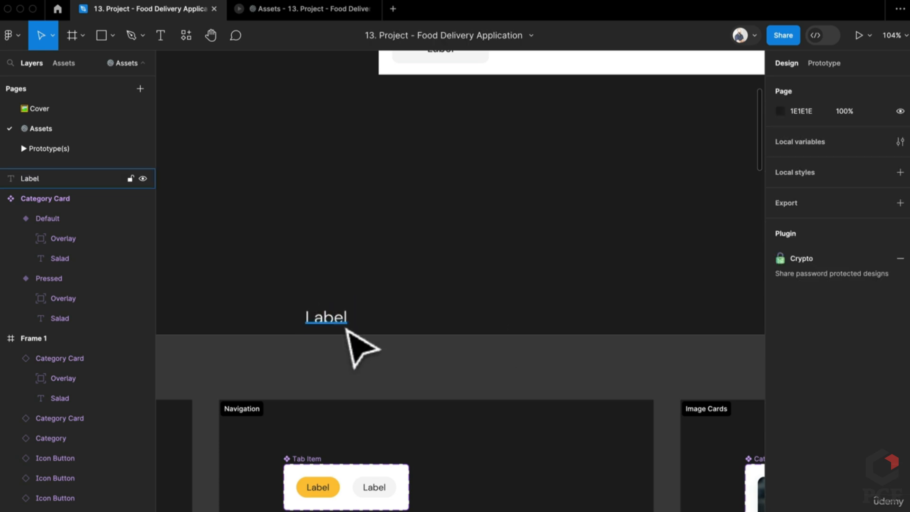
Wrap the new Label text in an auto layout frame named "tab item" and convert it into a component
click(346, 328)
key(shift+a)
double_click(310, 285)
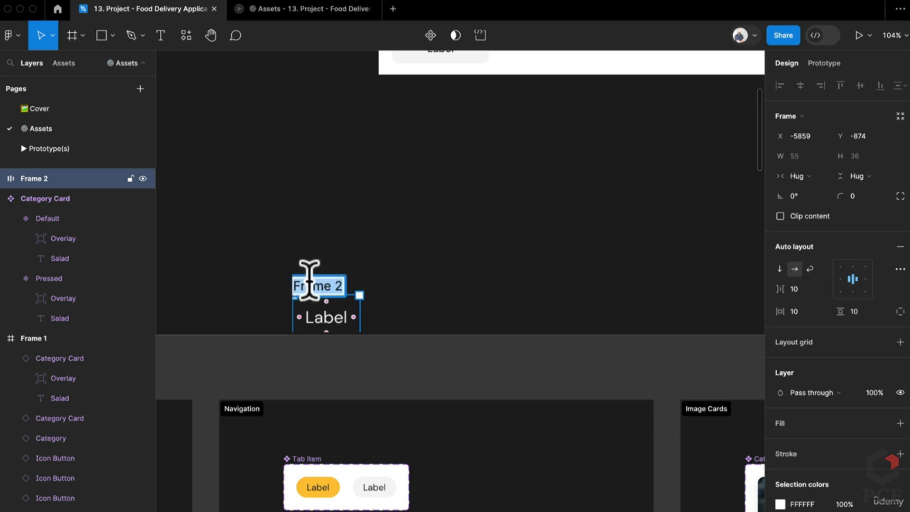
text(T)
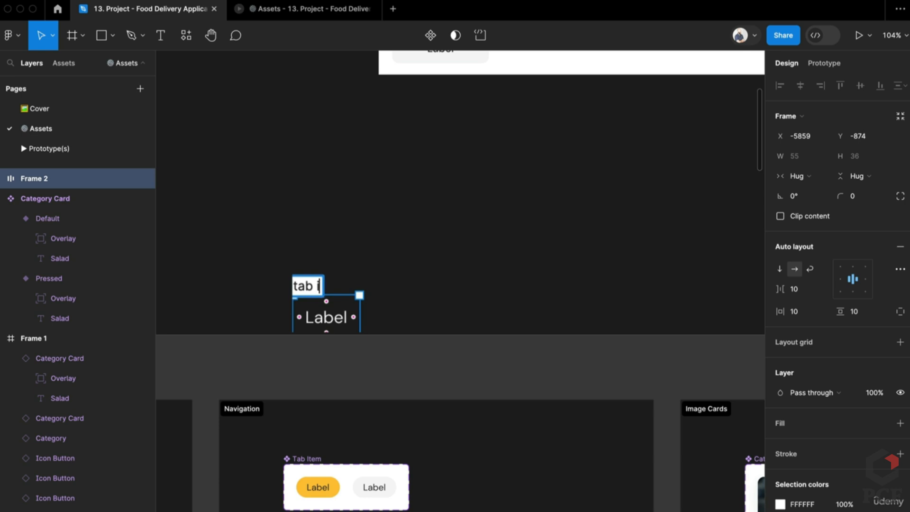
key(Return)
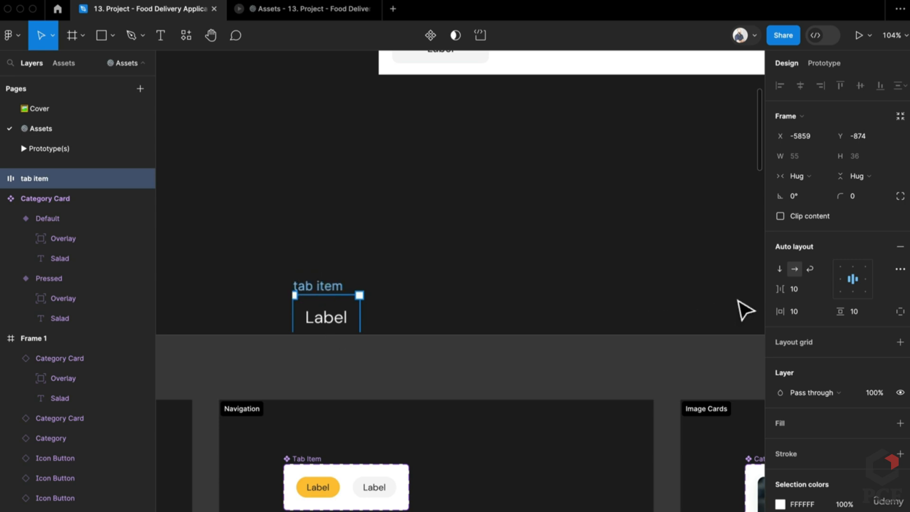
key(ctrl+alt+k)
Give the tab item component a corner radius of 100 and the yellow document color FEC432 as its fill
click(852, 196)
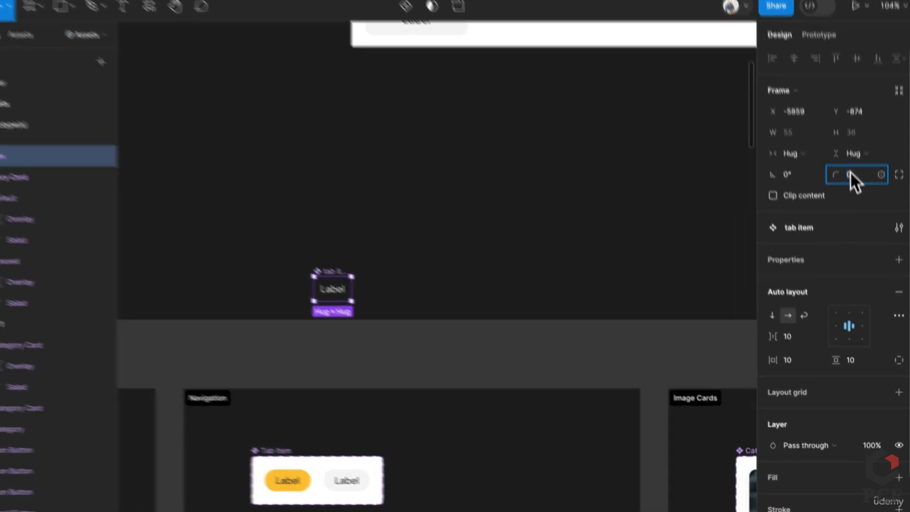
text(100)
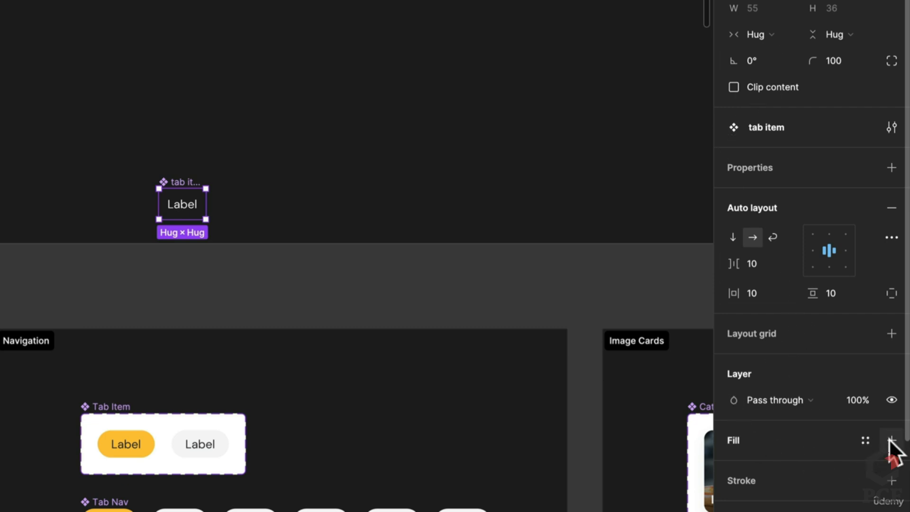
click(892, 441)
click(734, 466)
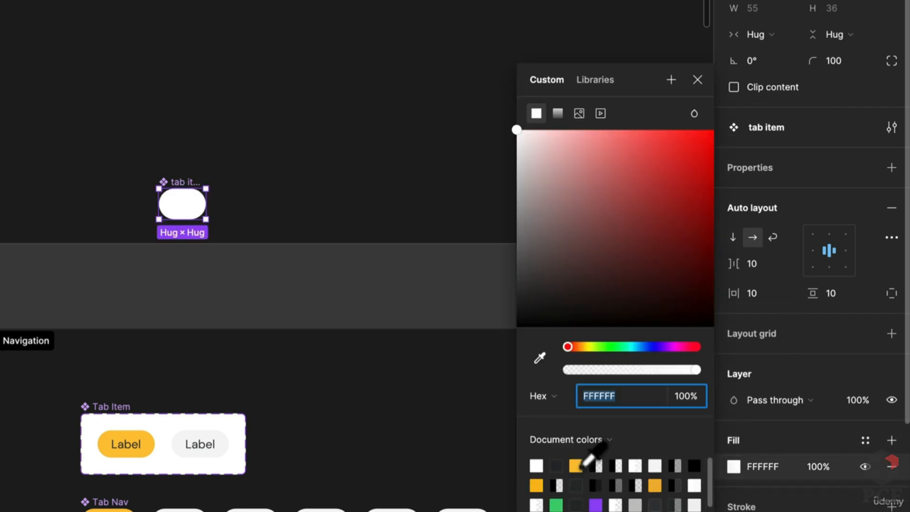
click(576, 465)
Recolor the new tab item's label with the dark 282A2C sampled from the existing Tab Item's label text
double_click(185, 214)
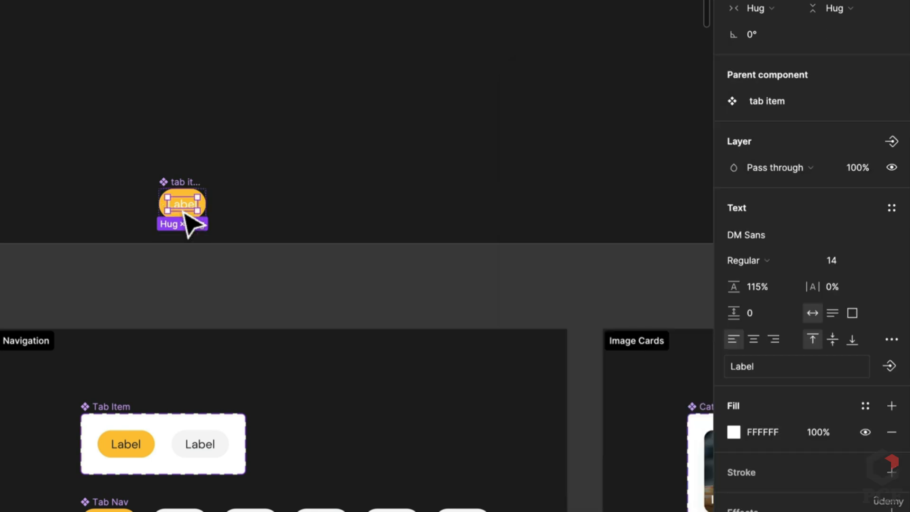
scroll(152, 432, up, 5)
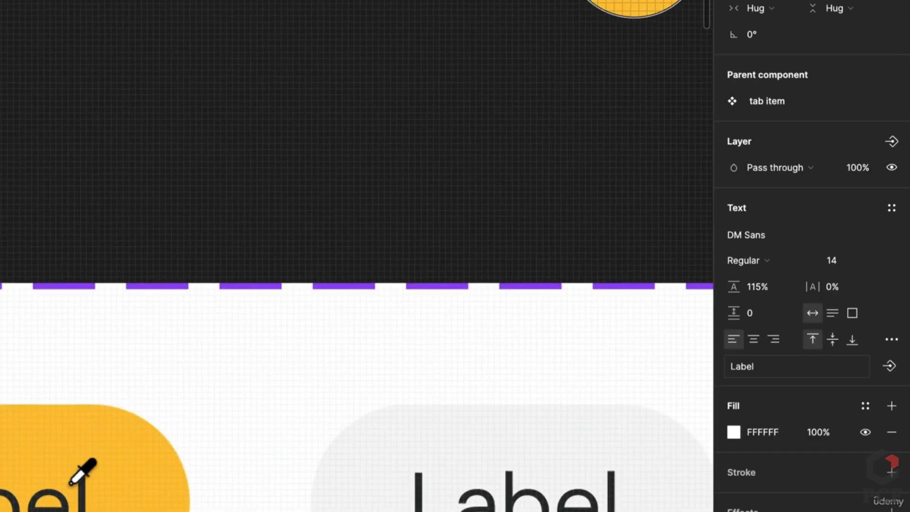
click(82, 491)
scroll(144, 383, down, 5)
click(238, 63)
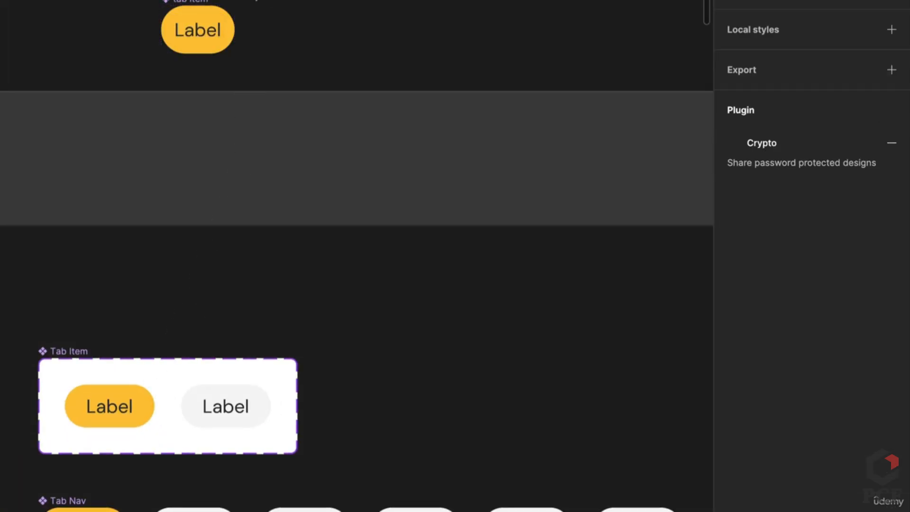
Match the existing active Tab Item's size by setting the new tab item's height to 32 and horizontal padding to 16
click(205, 13)
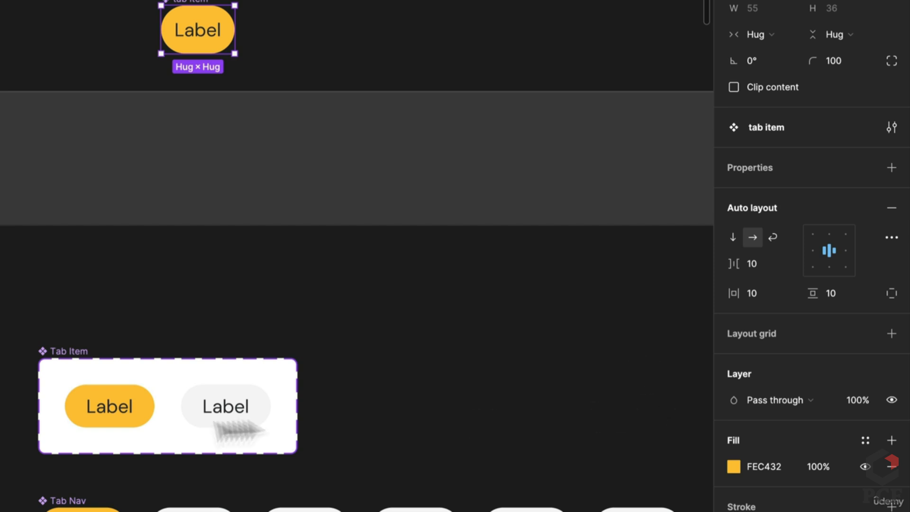
click(141, 424)
click(197, 27)
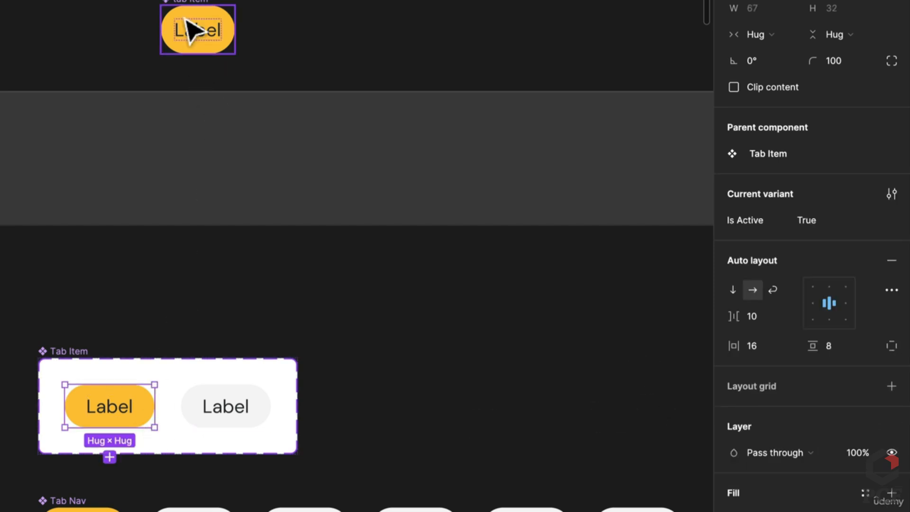
click(846, 6)
text(32)
key(Return)
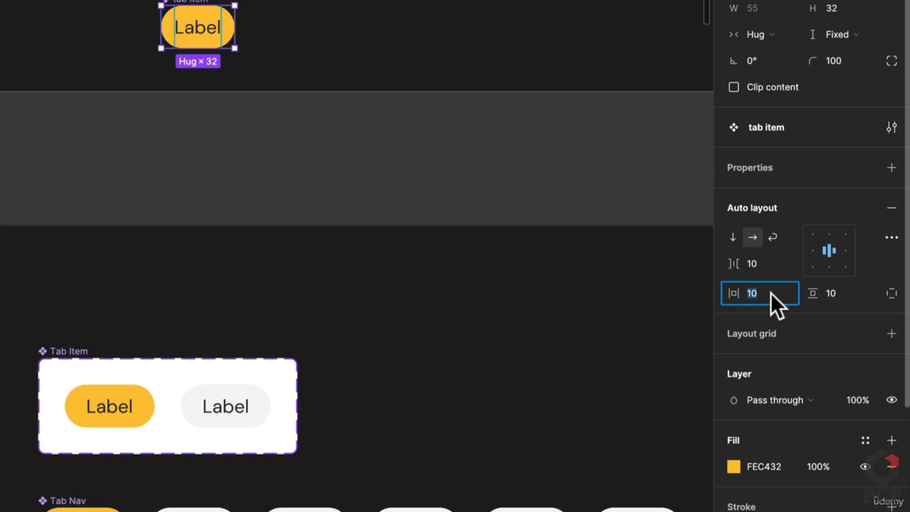
text(16)
key(Return)
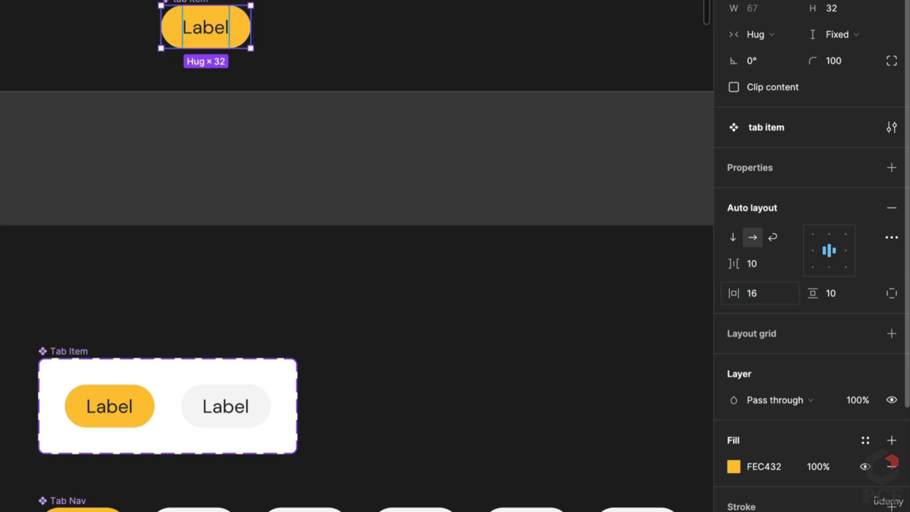
Add a variant property to the tab item component
scroll(289, 126, up, 5)
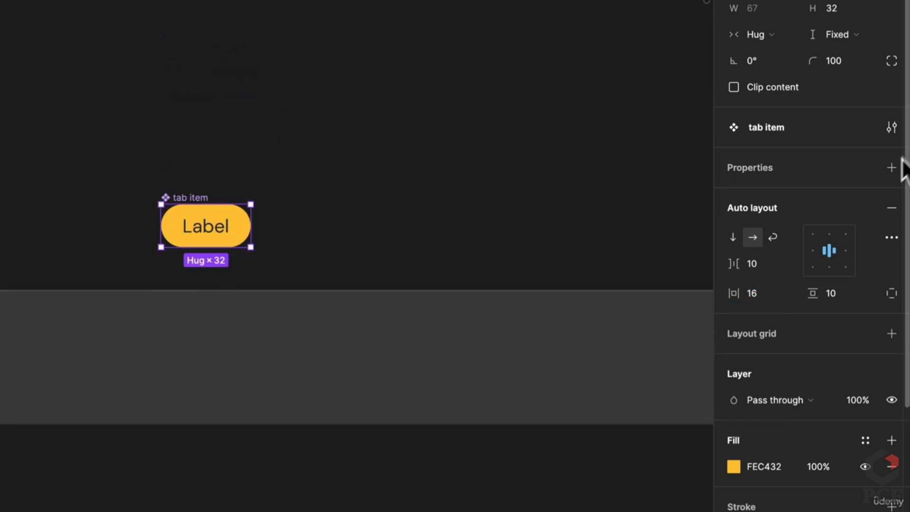
click(892, 167)
click(807, 221)
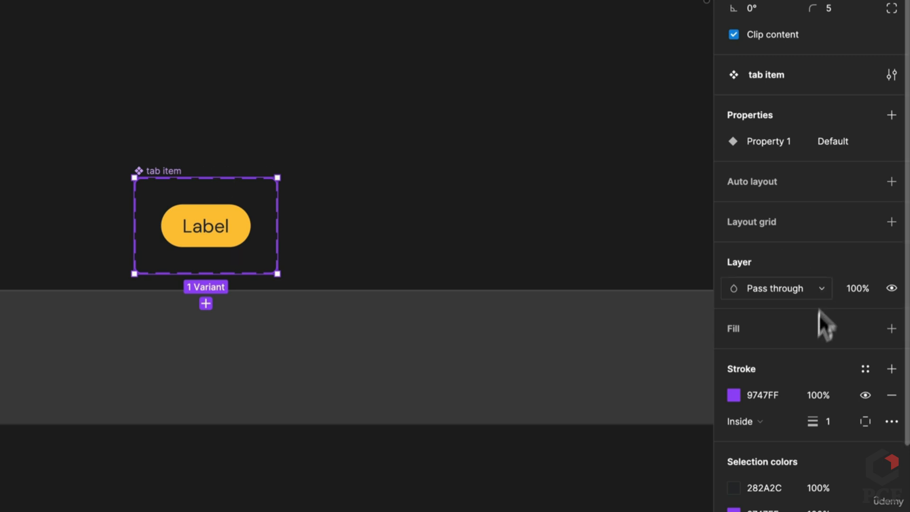
Apply horizontal auto layout with 20 spacing and a white FFFFFF fill to the tab item set, placed higher on the empty canvas
click(890, 183)
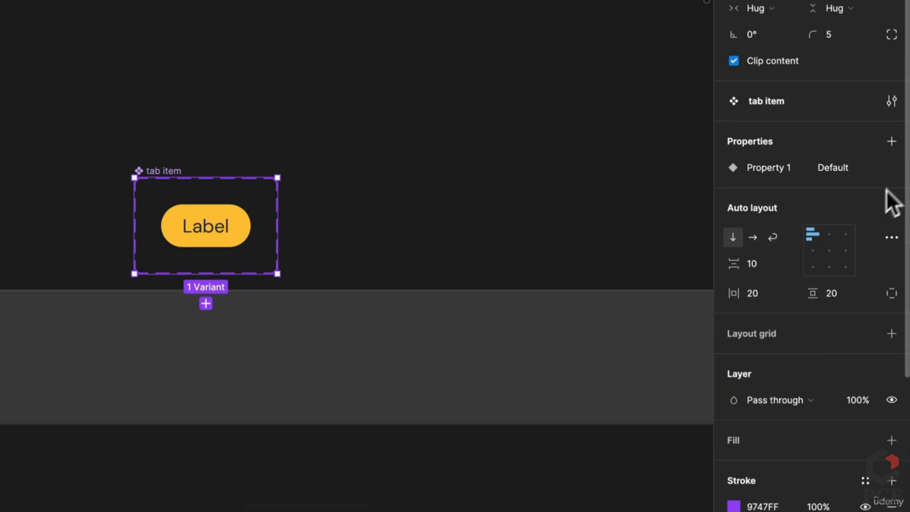
click(761, 256)
text(20)
key(Return)
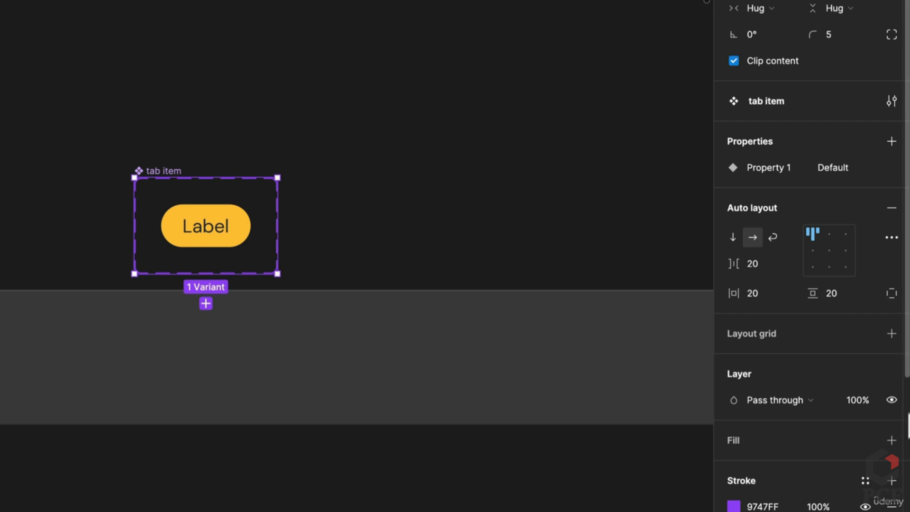
click(892, 439)
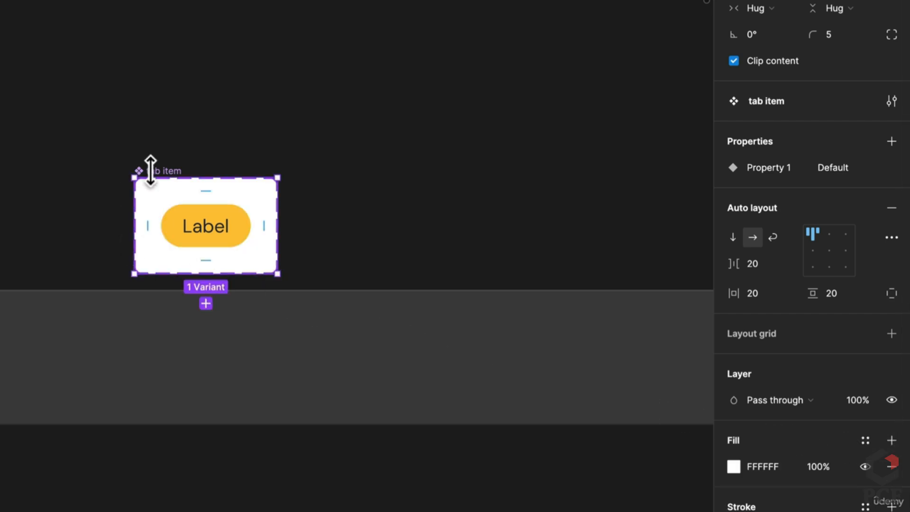
drag(156, 171, 108, 102)
Duplicate the yellow variant inside the tab item set and rename the variant property to State
click(178, 162)
key(super+d)
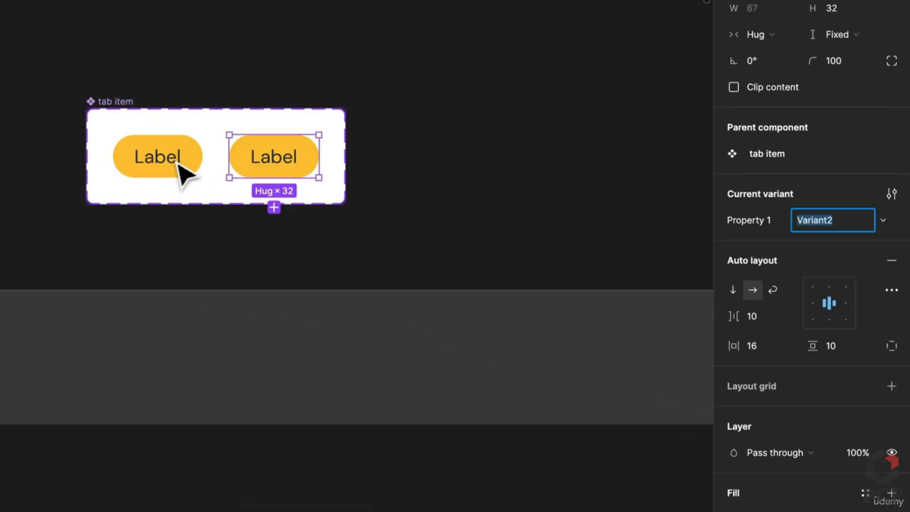
click(764, 219)
click(764, 219)
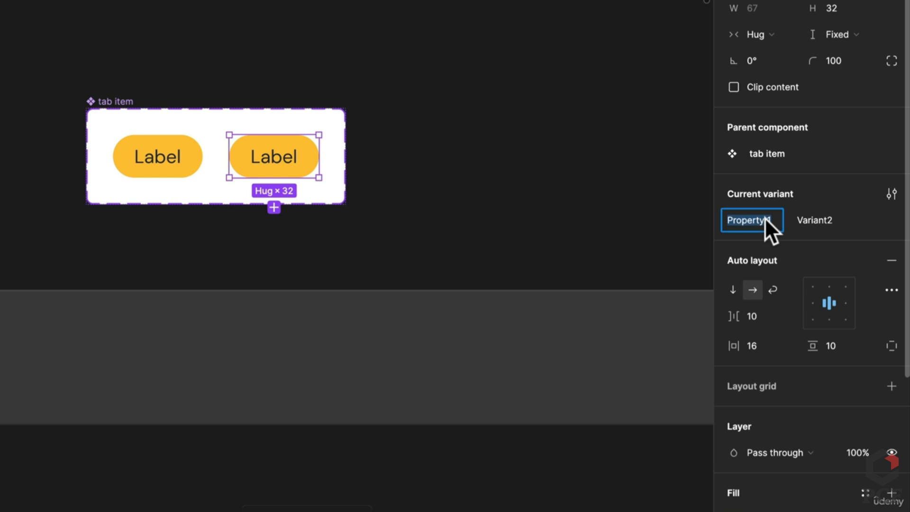
click(101, 102)
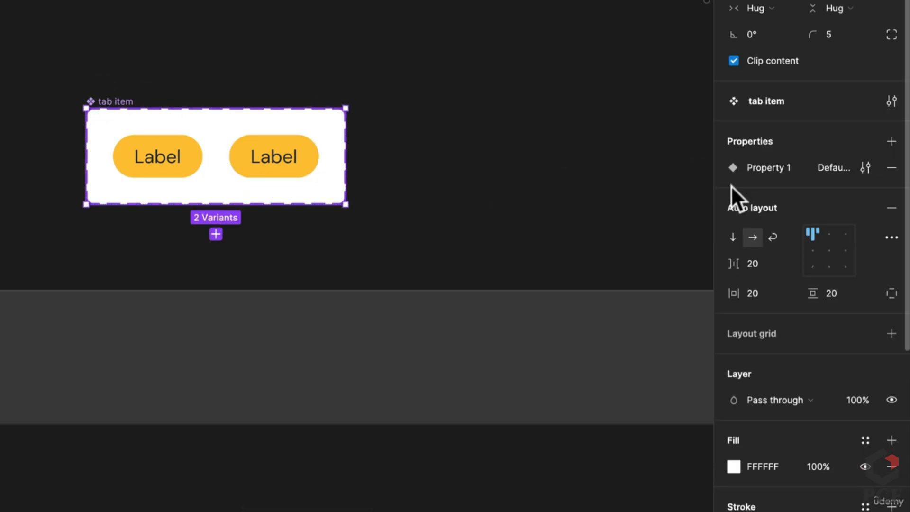
double_click(772, 168)
text(State)
key(Return)
Set the State value of the first tab item variant to Selected and that of its duplicate to Default
click(193, 162)
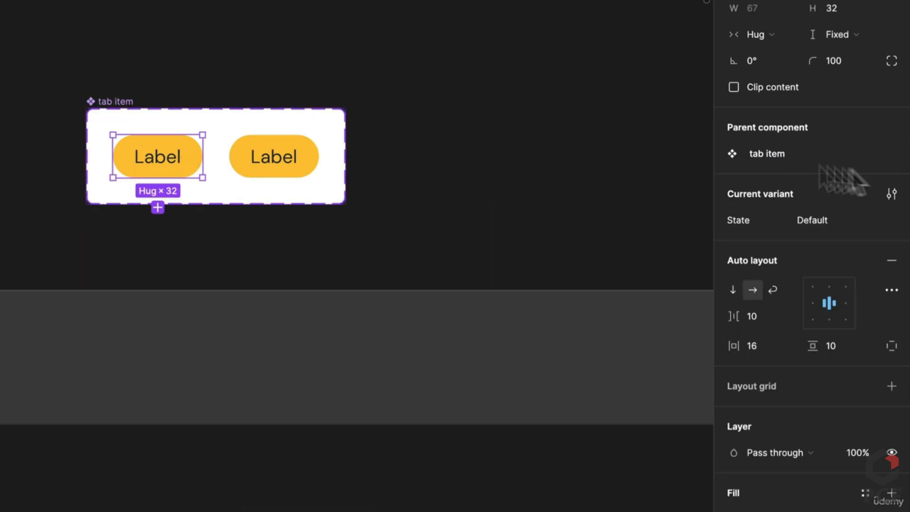
click(813, 221)
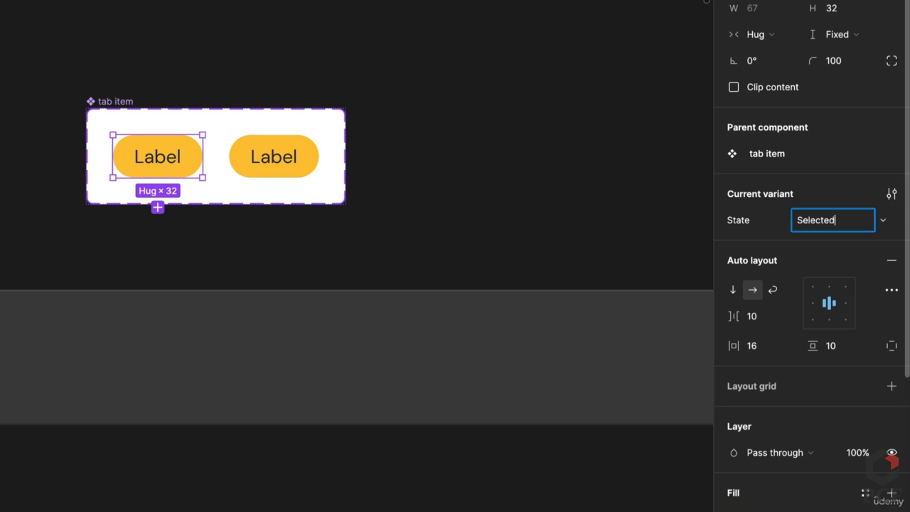
click(274, 156)
click(838, 224)
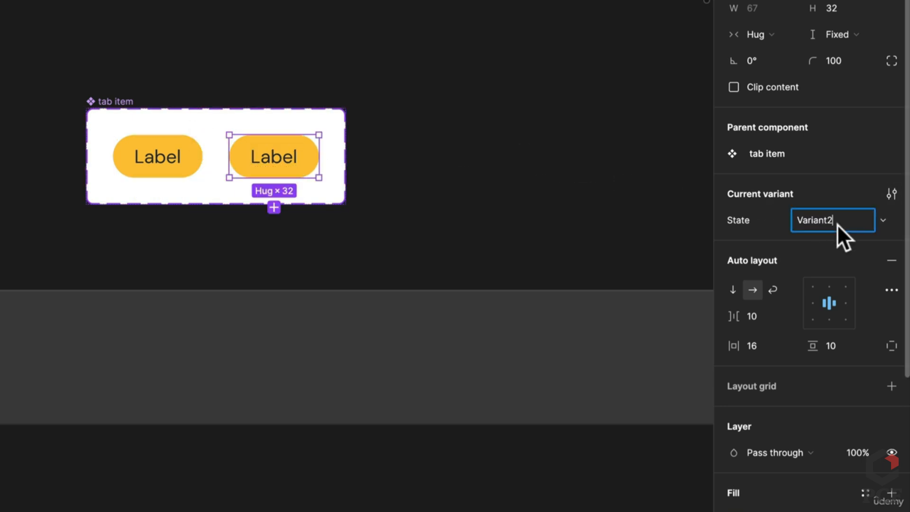
text(Default)
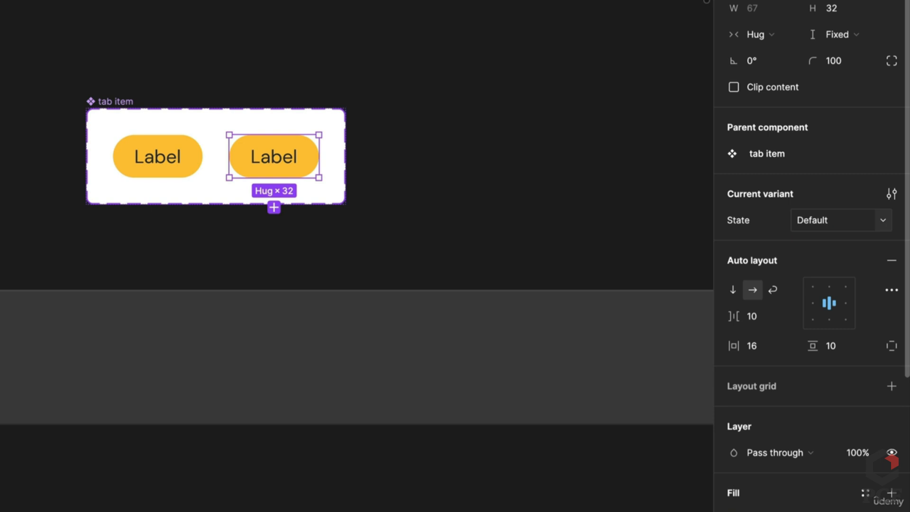
Recolor the Default variant's fill with the light grey sampled from the existing Tab Item's inactive variant
scroll(566, 281, down, 4)
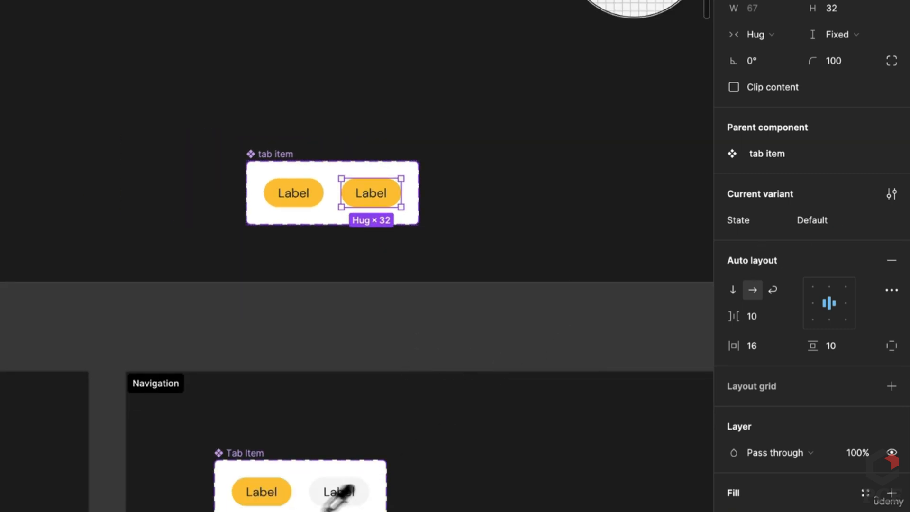
scroll(325, 500, up, 5)
click(335, 503)
scroll(356, 476, down, 5)
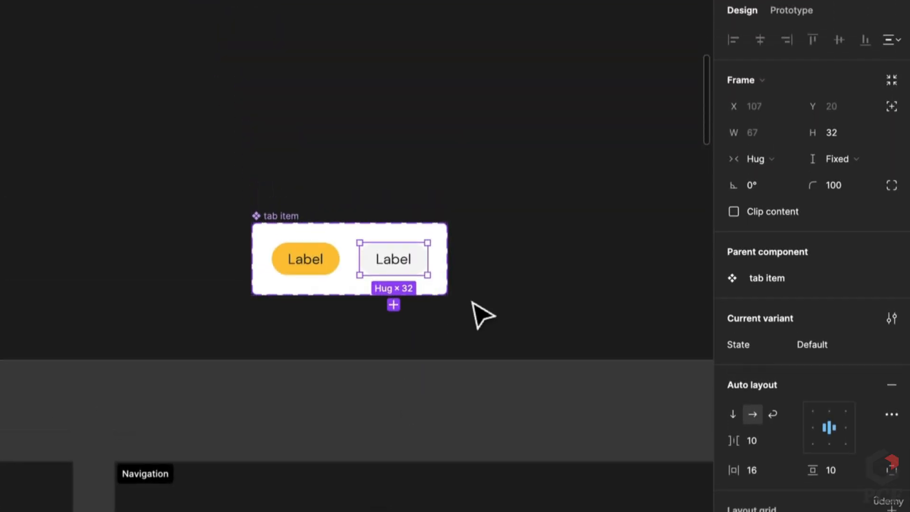
Link the Default and Selected variants to each other in both directions with on-click Change to interactions
click(473, 304)
scroll(472, 307, right, 3)
click(788, 14)
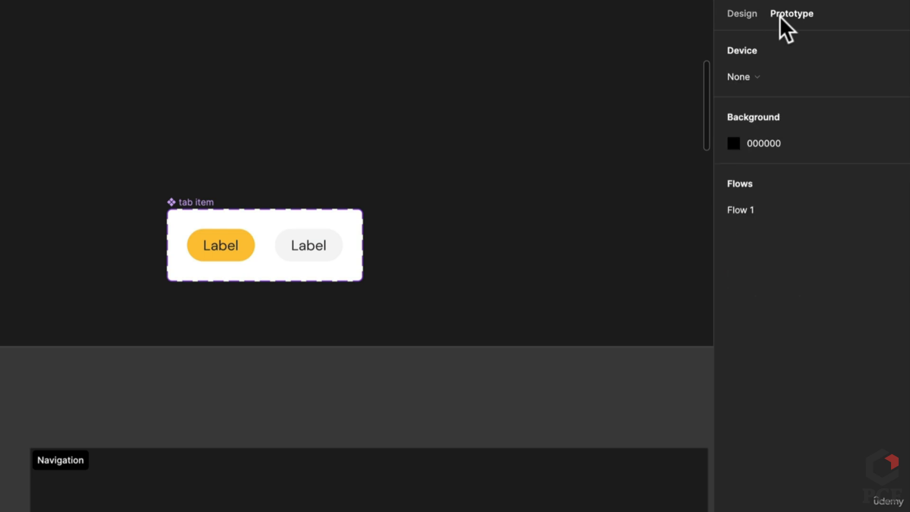
scroll(189, 229, up, 3)
click(382, 263)
drag(449, 265, 278, 270)
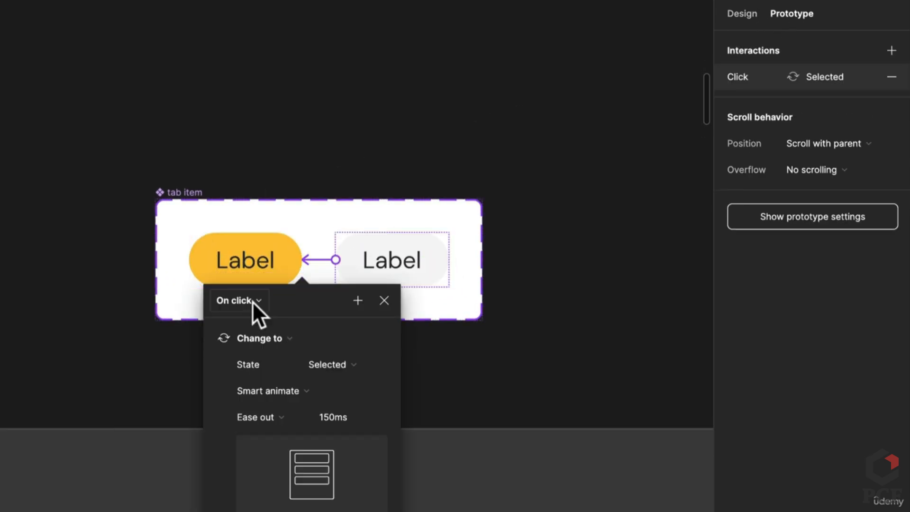
click(248, 274)
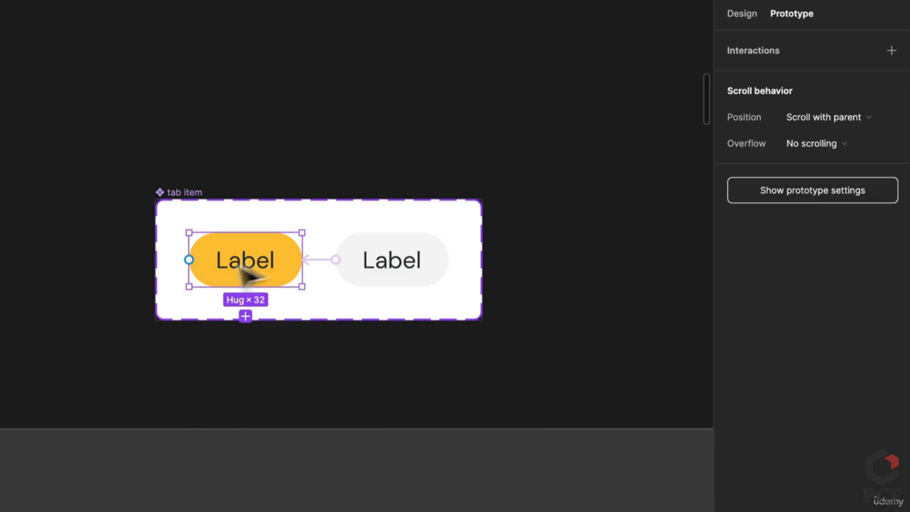
drag(336, 259, 443, 285)
click(560, 321)
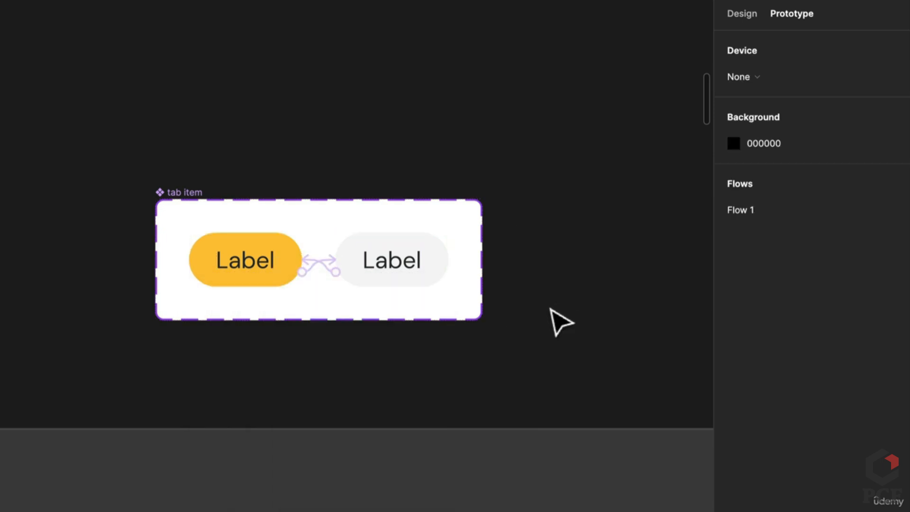
Place two instances of the Selected tab item side by side below the component set
scroll(561, 321, down, 3)
drag(352, 246, 243, 135)
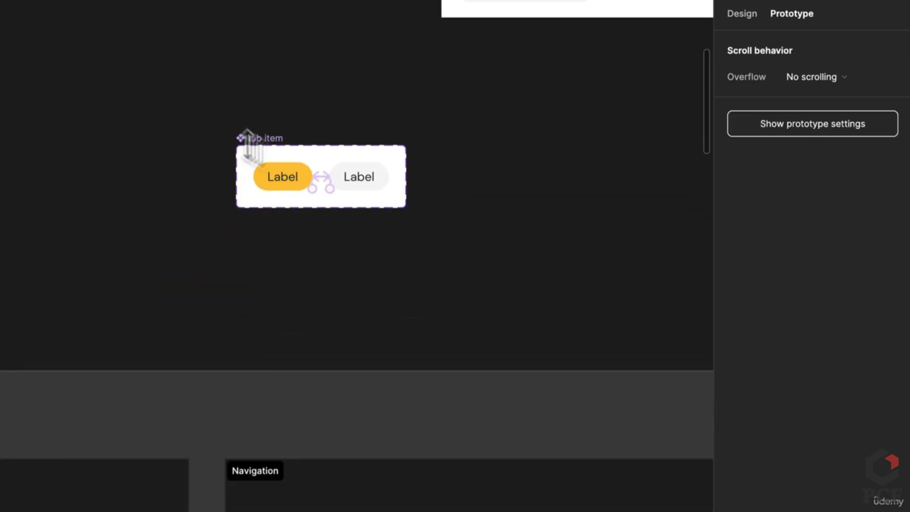
click(285, 189)
drag(284, 192, 337, 309)
click(419, 310)
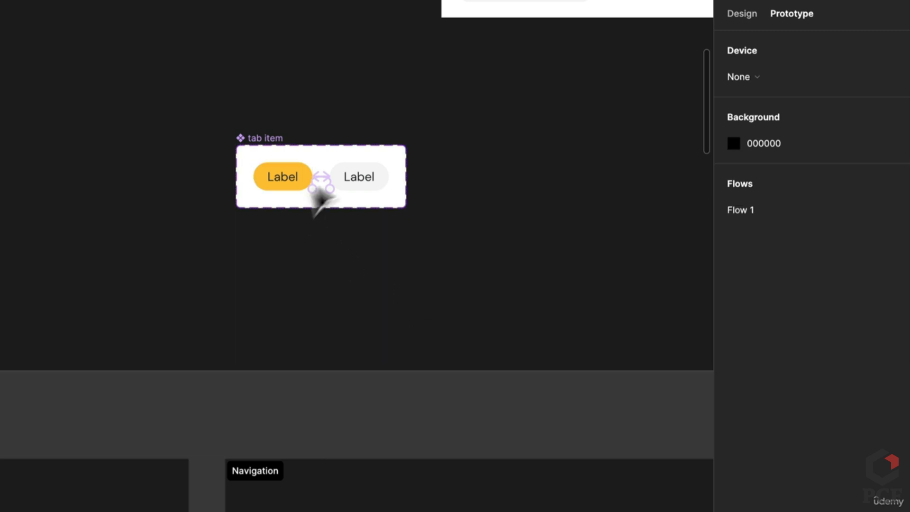
click(742, 13)
drag(311, 189, 359, 285)
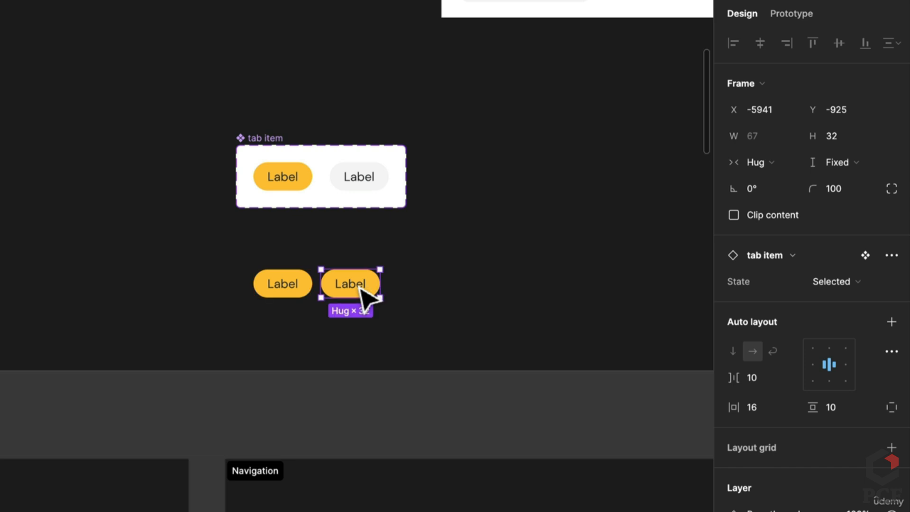
Switch the second instance's State to Default and duplicate it three times to complete a row of five tabs
click(832, 282)
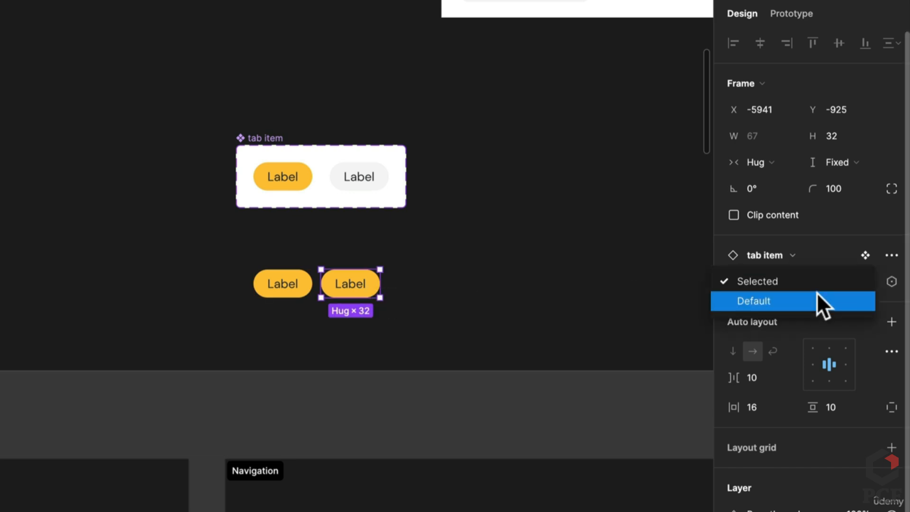
click(817, 293)
key(ctrl+d)
key(ctrl+d)
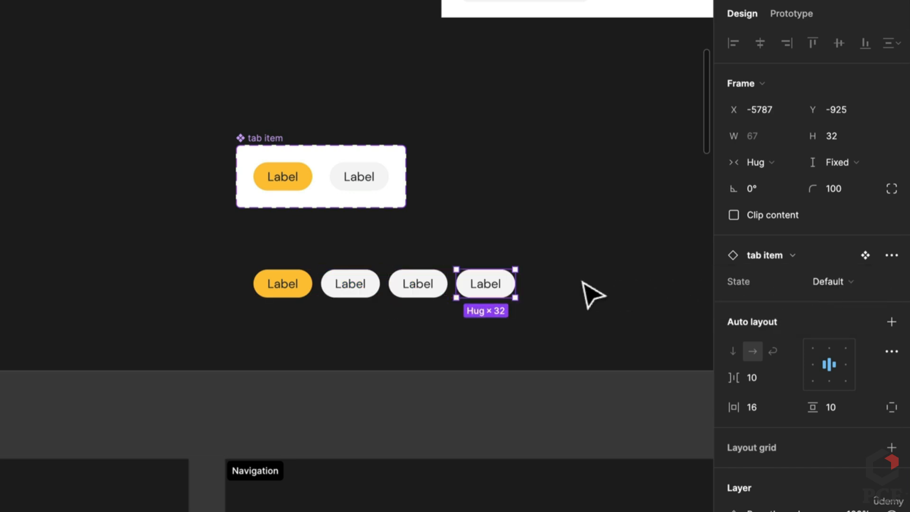
key(ctrl+d)
scroll(449, 265, down, 3)
scroll(449, 264, right, 5)
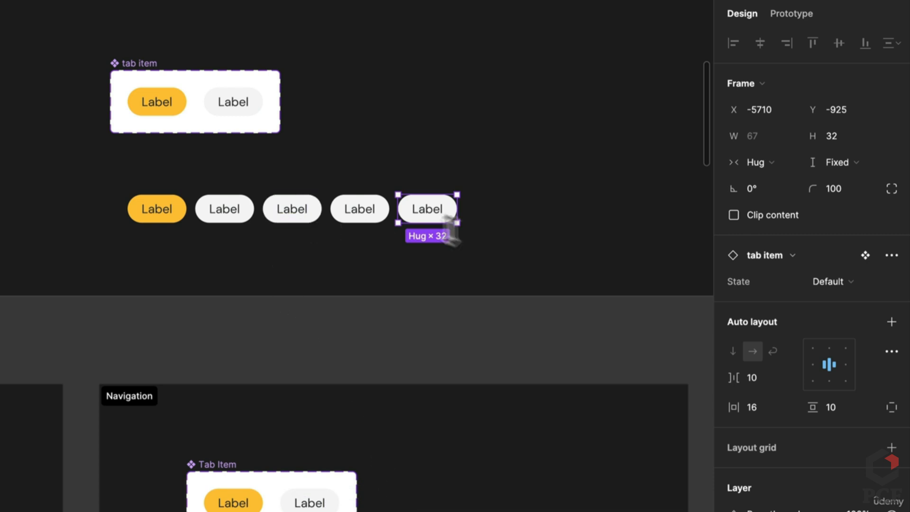
Wrap the five tab instances in a horizontal auto layout frame named tab nav with 16 spacing
drag(527, 240, 101, 186)
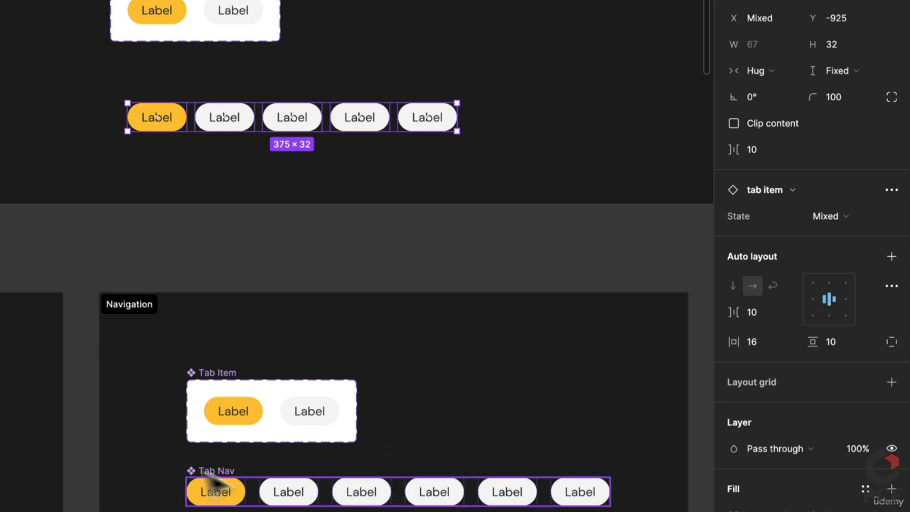
key(shift+a)
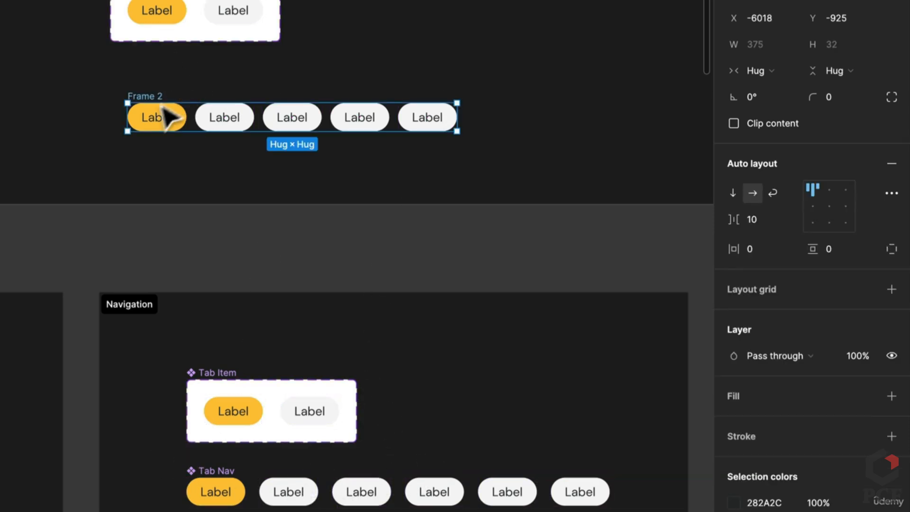
key(Escape)
double_click(153, 95)
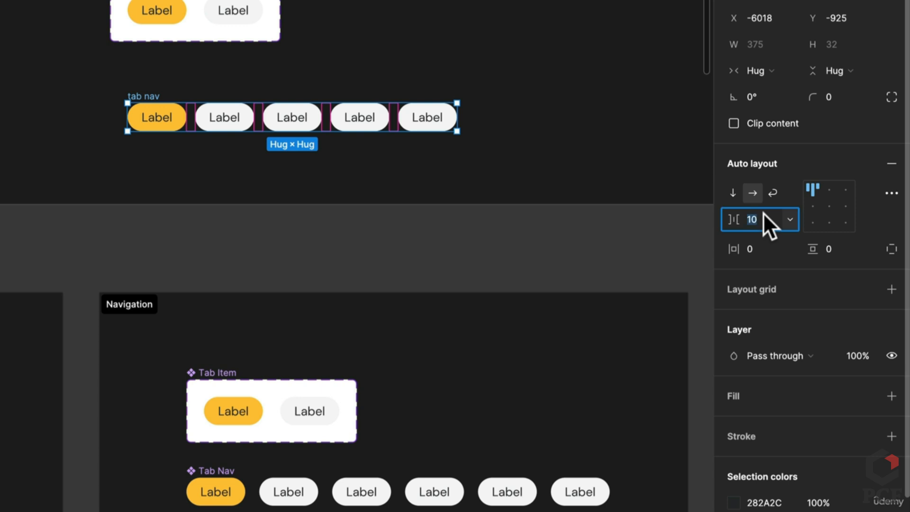
text(16)
key(Return)
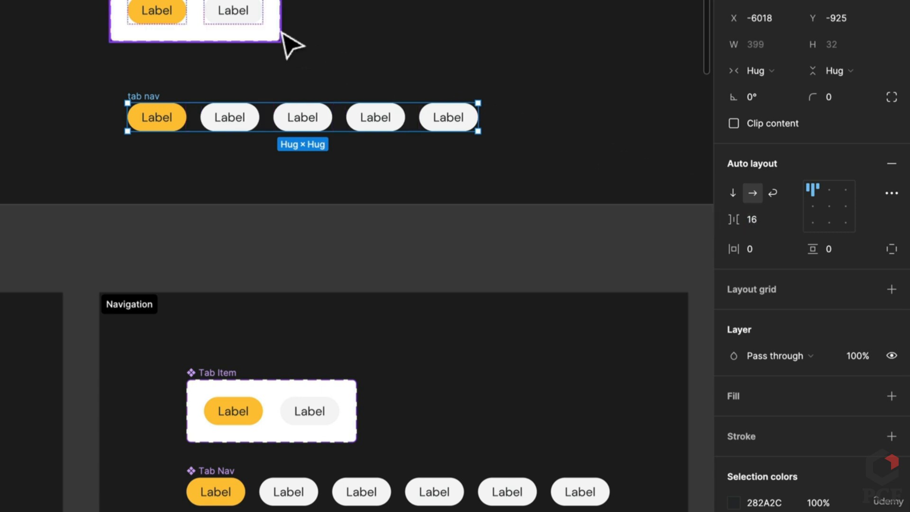
Turn the tab nav frame into a component and place an instance of it in Frame 1 below the category cards
key(ctrl+alt+k)
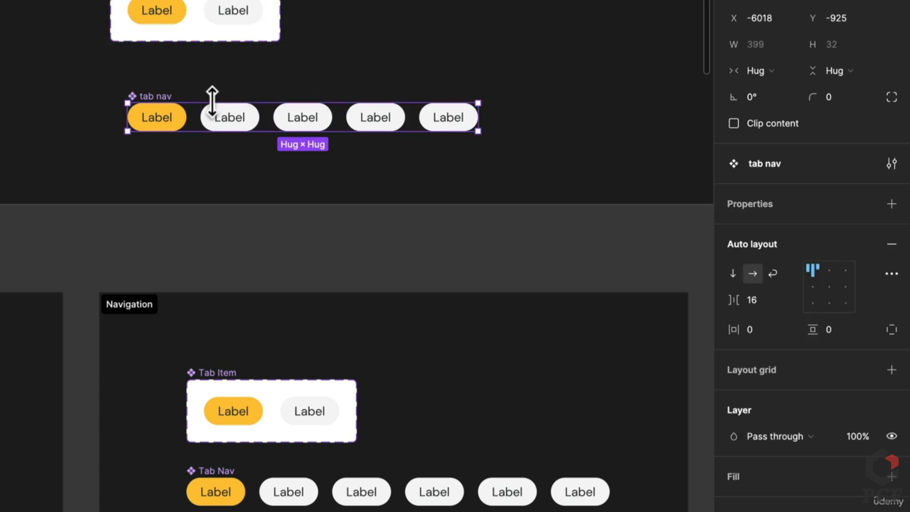
scroll(258, 176, down, 12)
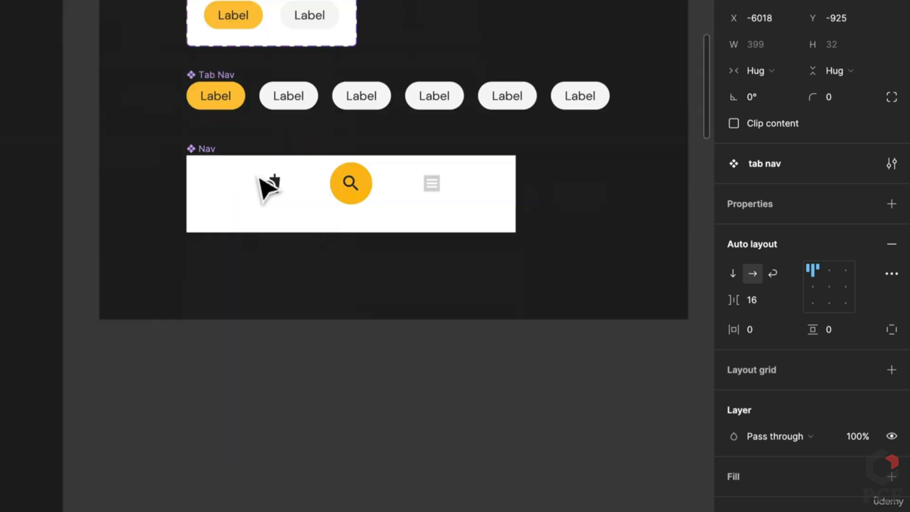
scroll(257, 176, down, 2)
drag(258, 177, 292, 351)
scroll(289, 186, up, 9)
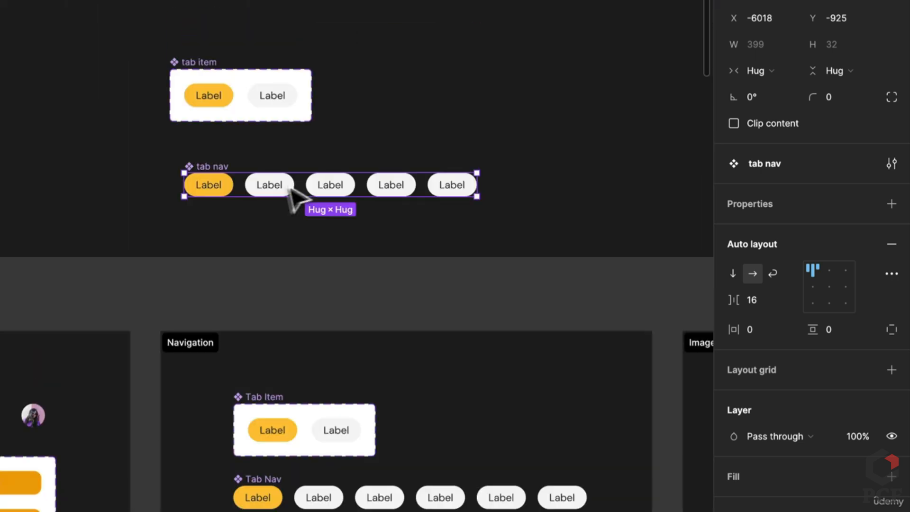
scroll(214, 189, up, 1)
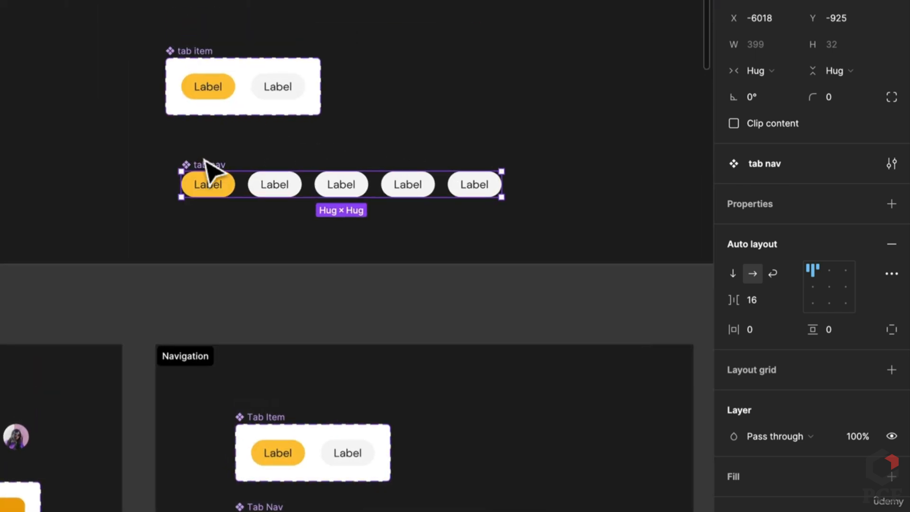
scroll(204, 158, down, 1)
drag(205, 159, 522, 398)
scroll(501, 17, up, 8)
scroll(510, 31, up, 3)
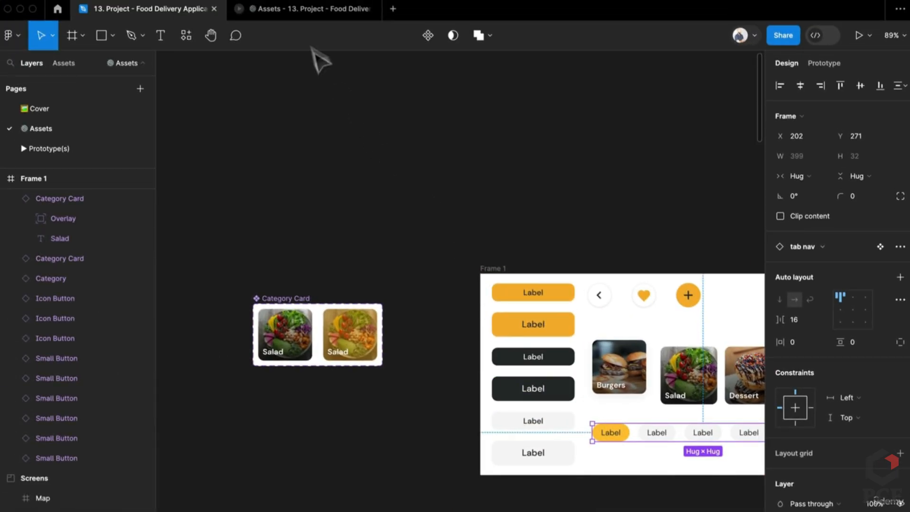
Test the tab nav in the Assets prototype preview by toggling its individual tabs on and off
click(305, 12)
click(436, 384)
click(378, 383)
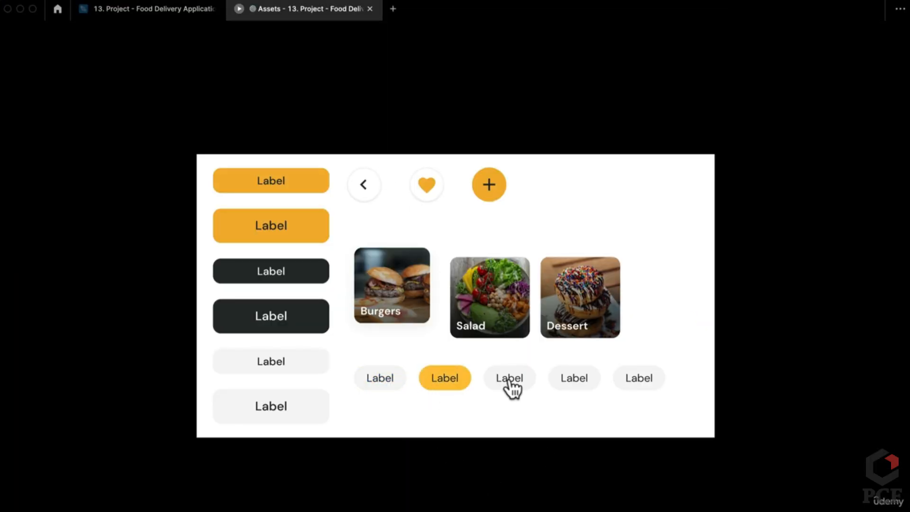
click(509, 383)
click(592, 383)
click(521, 388)
click(439, 383)
click(510, 384)
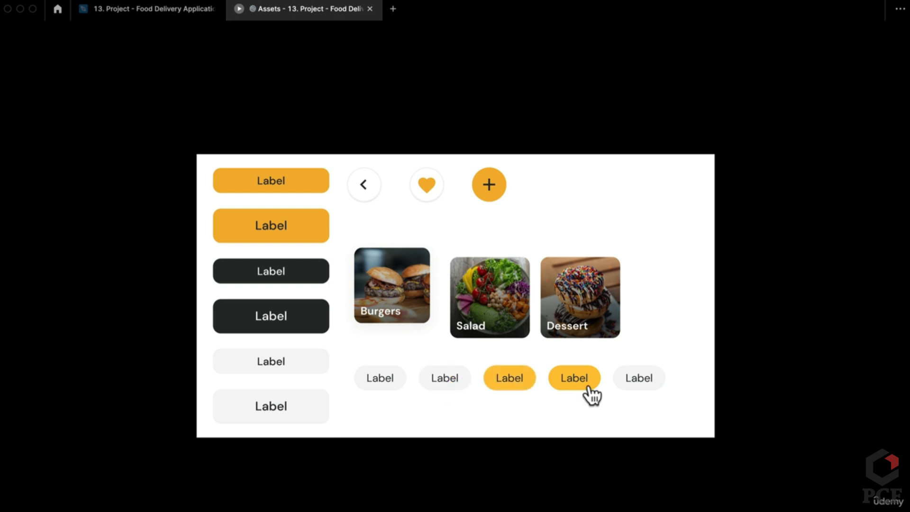
click(590, 384)
click(646, 384)
click(584, 384)
click(522, 385)
click(439, 384)
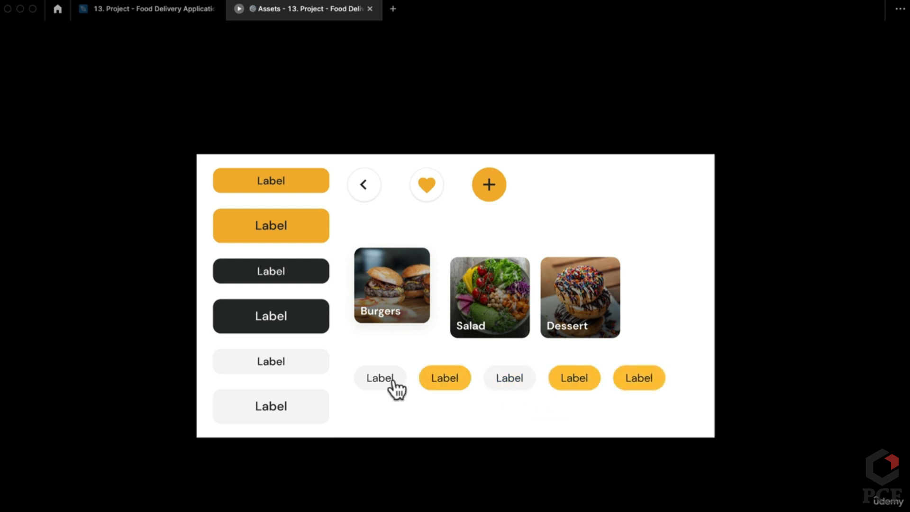
click(379, 384)
click(583, 384)
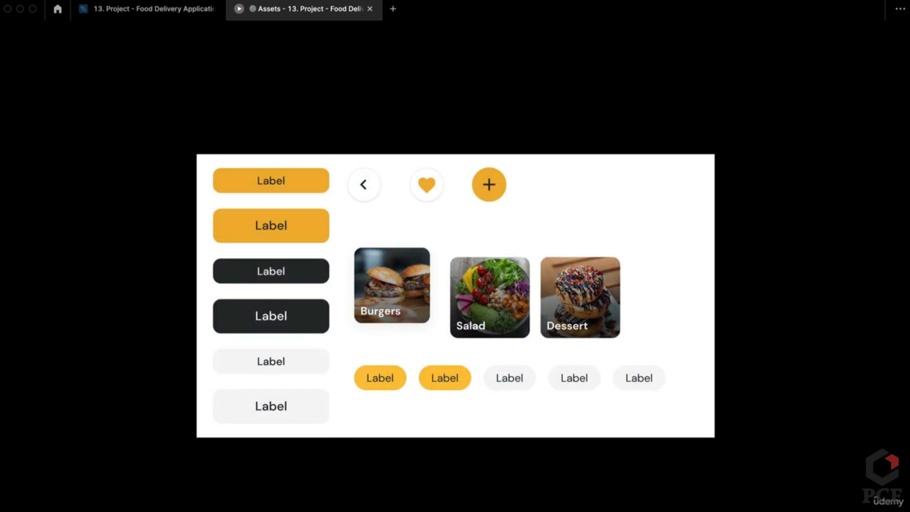
Return to the design file and examine the new tab components alongside the existing Navigation components
click(120, 8)
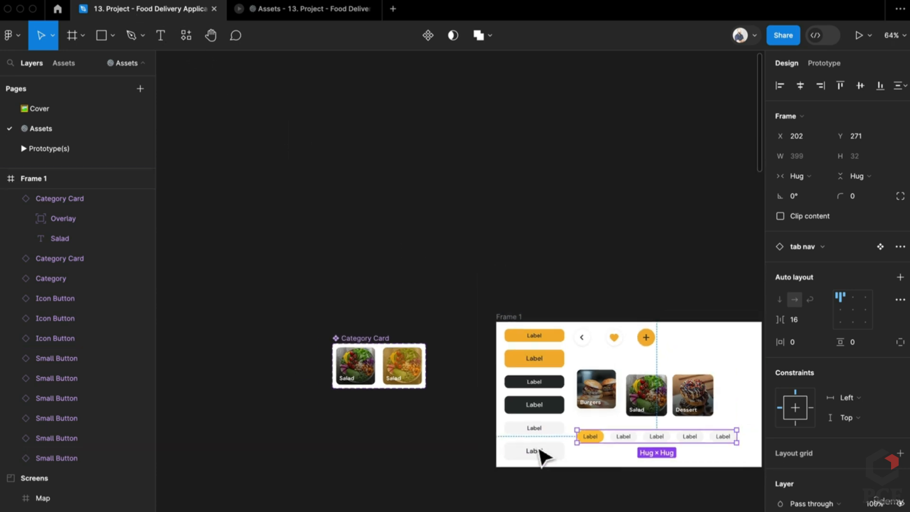
scroll(540, 455, down, 5)
scroll(331, 386, up, 5)
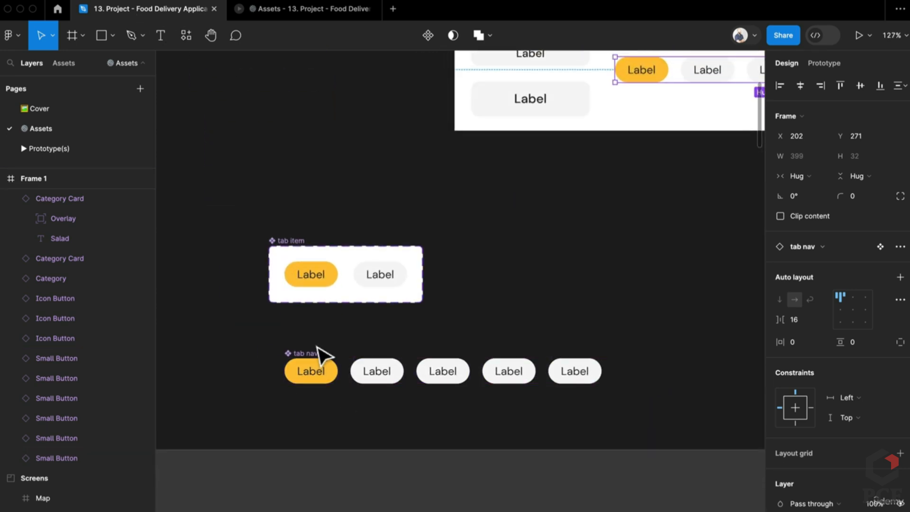
scroll(335, 443, down, 5)
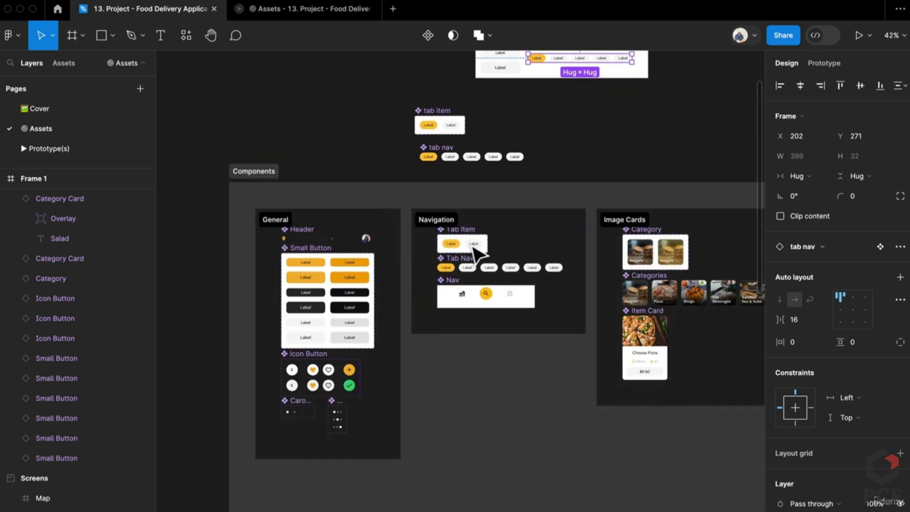
Examine the Carousel Dot and Carousel Navigation components in General, and compare the Navigation tabs with the new tab components
scroll(508, 253, up, 3)
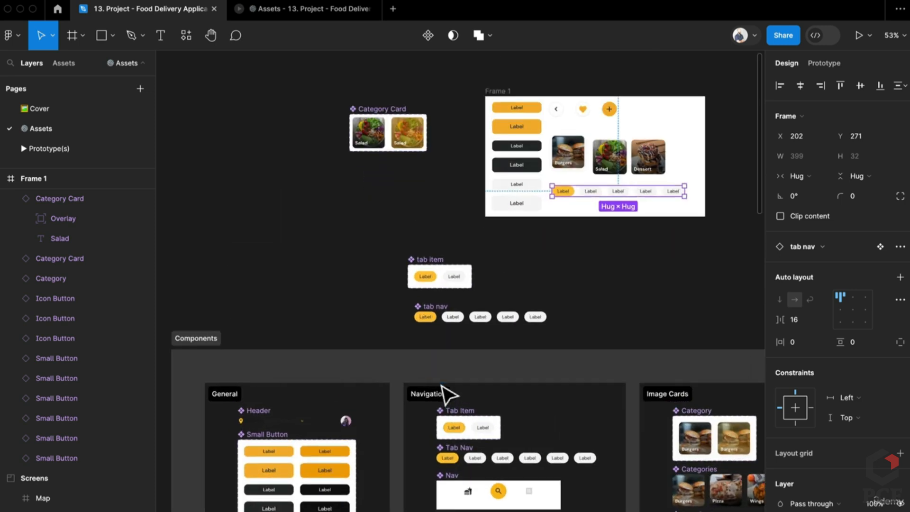
scroll(346, 437, down, 3)
scroll(346, 443, up, 5)
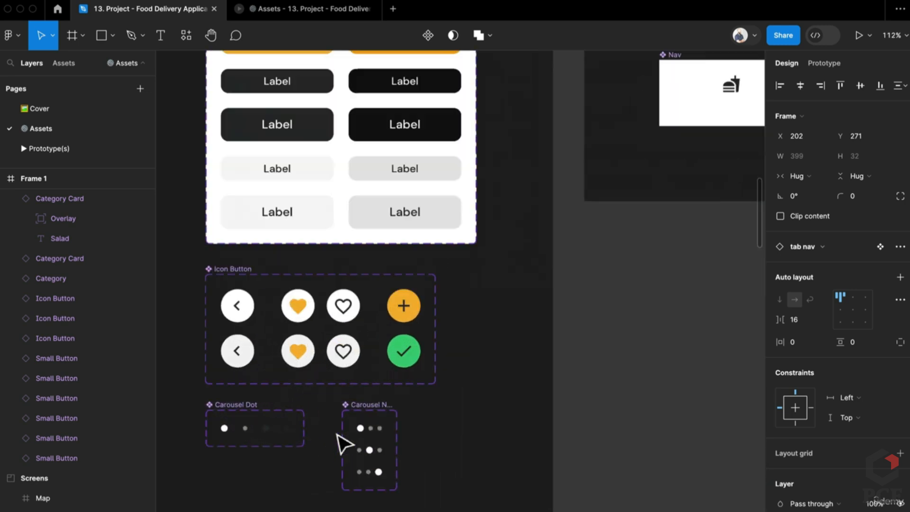
scroll(421, 424, down, 1)
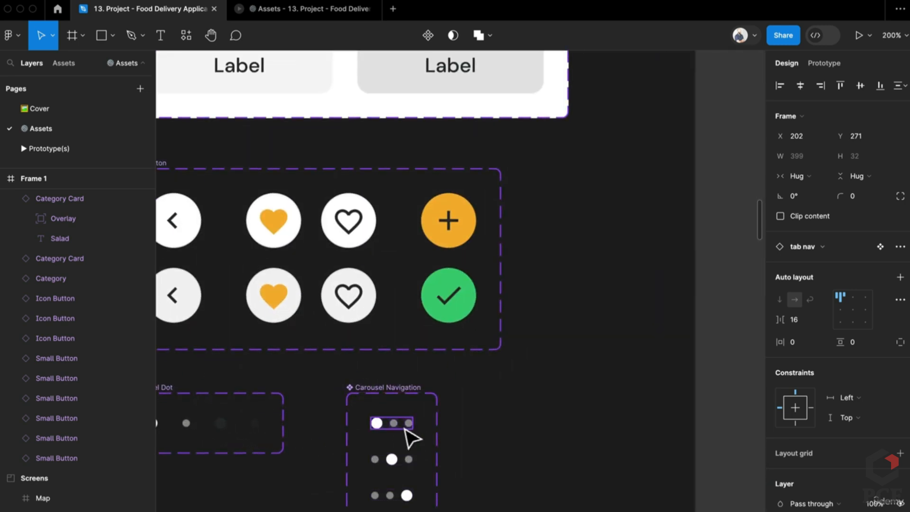
scroll(372, 462, up, 3)
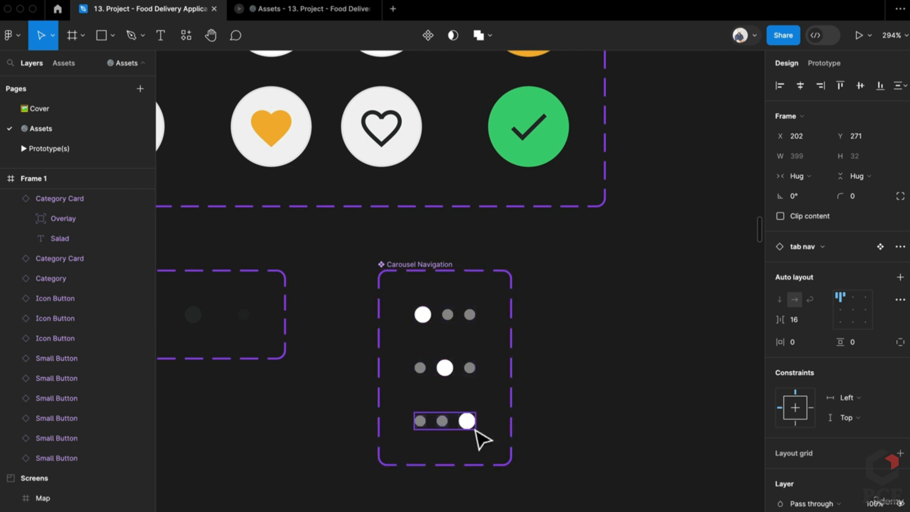
scroll(468, 426, down, 10)
scroll(610, 442, down, 1)
drag(612, 446, 429, 486)
scroll(445, 296, up, 3)
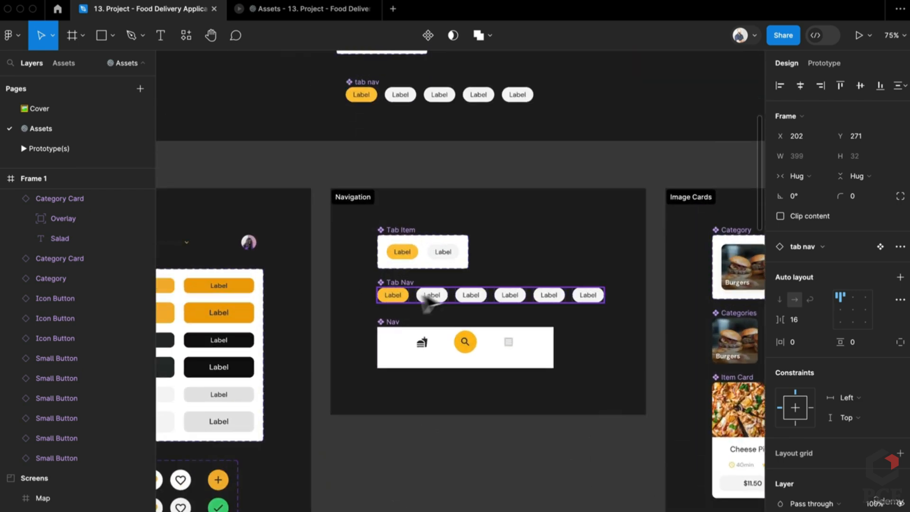
scroll(405, 284, up, 1)
scroll(406, 280, up, 3)
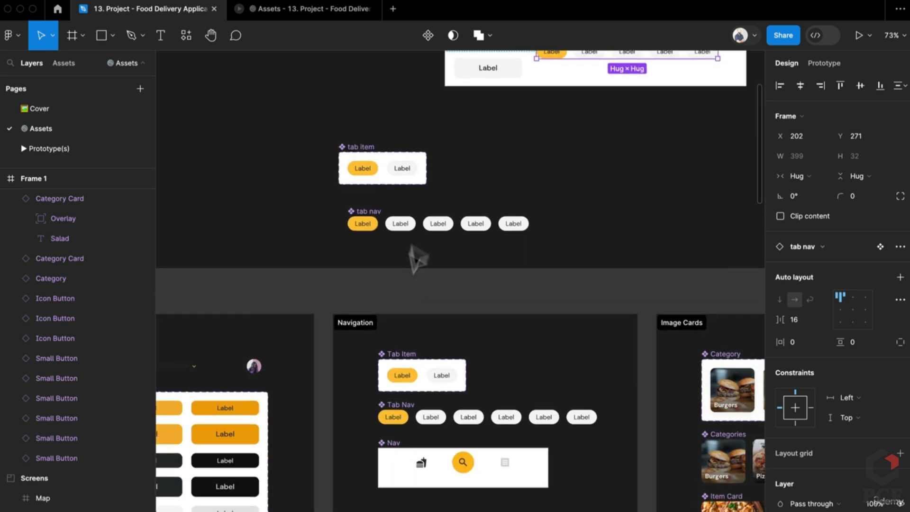
Move the tab nav component directly beneath the tab item component set, aligned with its left edge
scroll(429, 198, up, 3)
drag(337, 218, 325, 191)
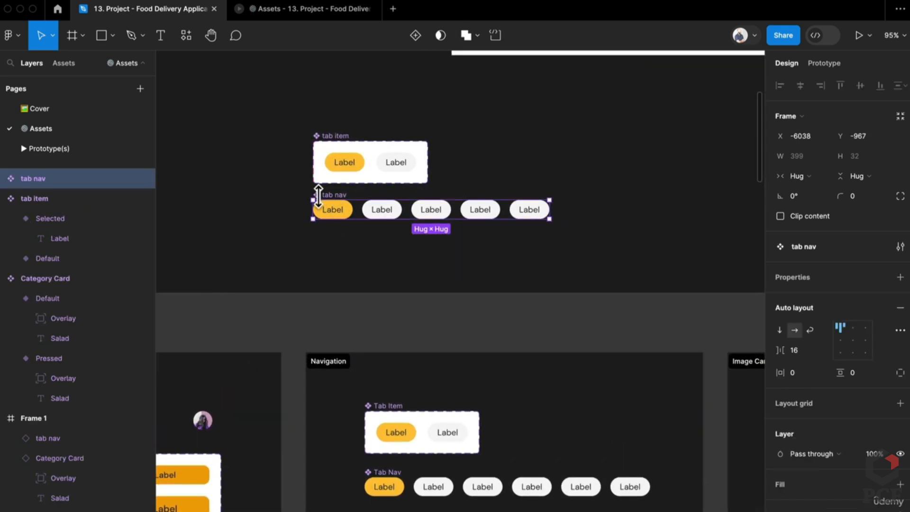
scroll(318, 199, up, 3)
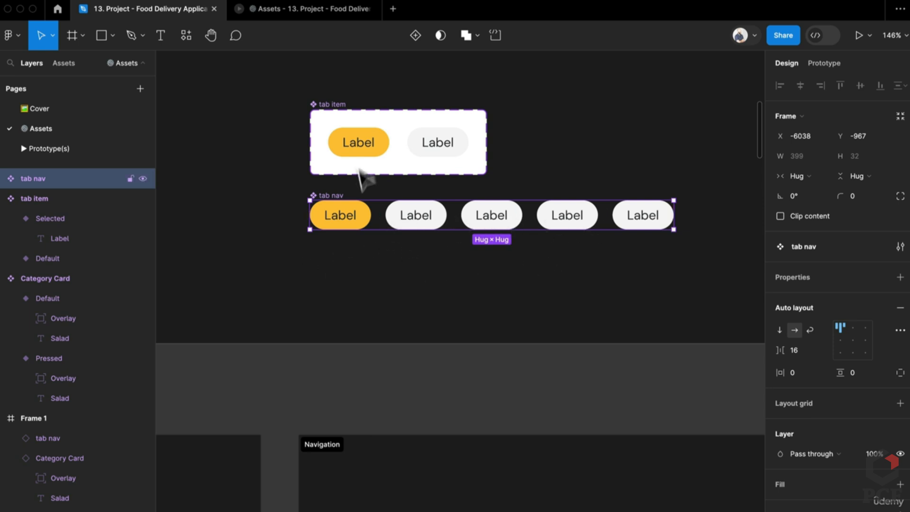
Duplicate the tab item component set to its right and rename the copy tab item v2
click(361, 157)
scroll(356, 155, up, 3)
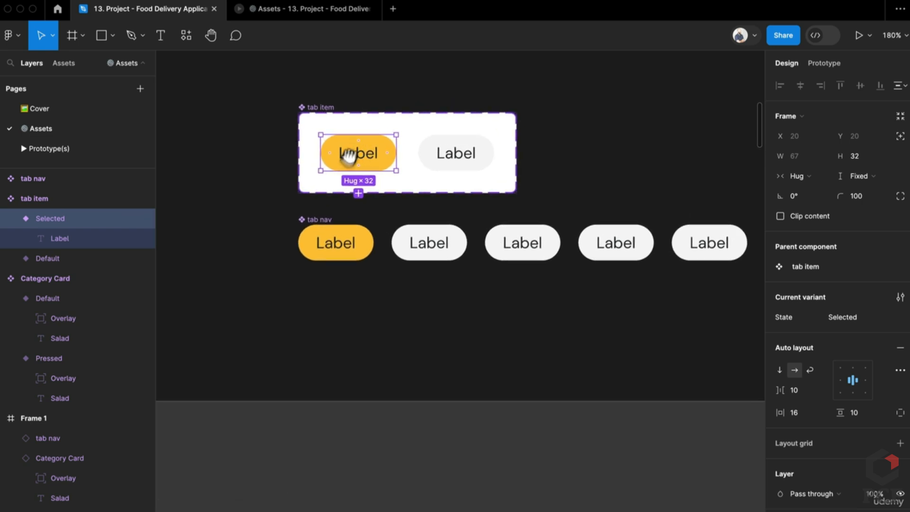
drag(349, 154, 341, 182)
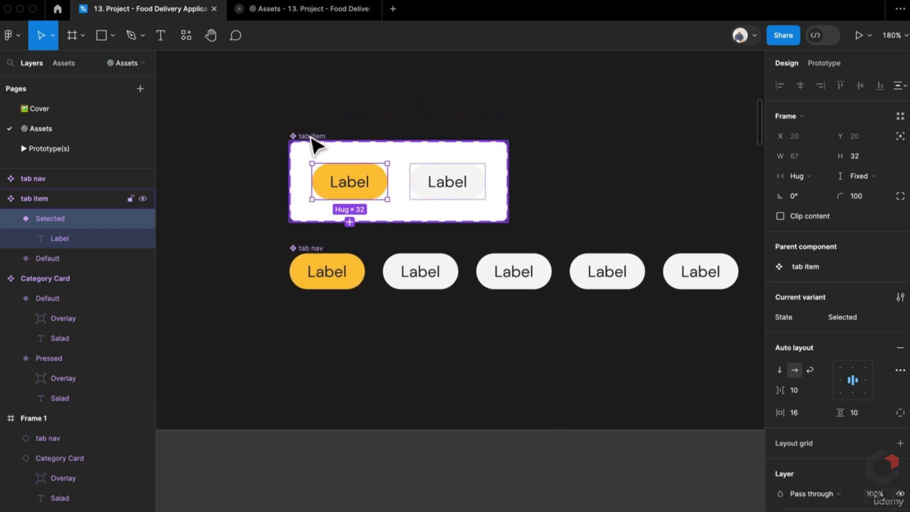
click(311, 137)
drag(311, 137, 599, 174)
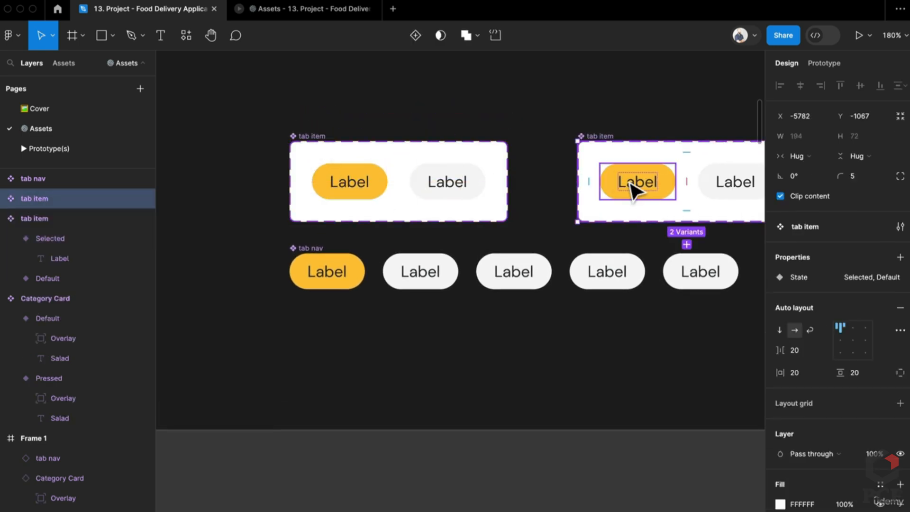
scroll(631, 189, right, 5)
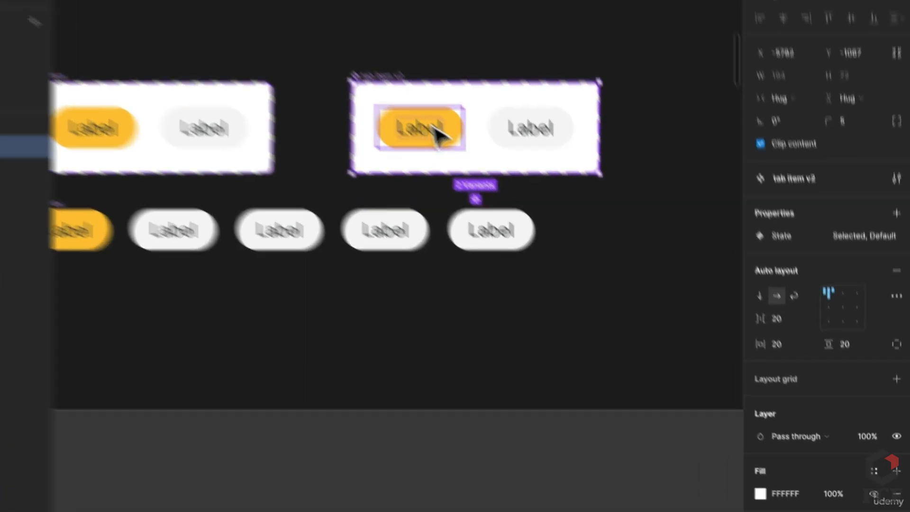
Set the corner radius of both the Selected and Default variants in tab item v2 to 0
click(491, 182)
shift+click(603, 189)
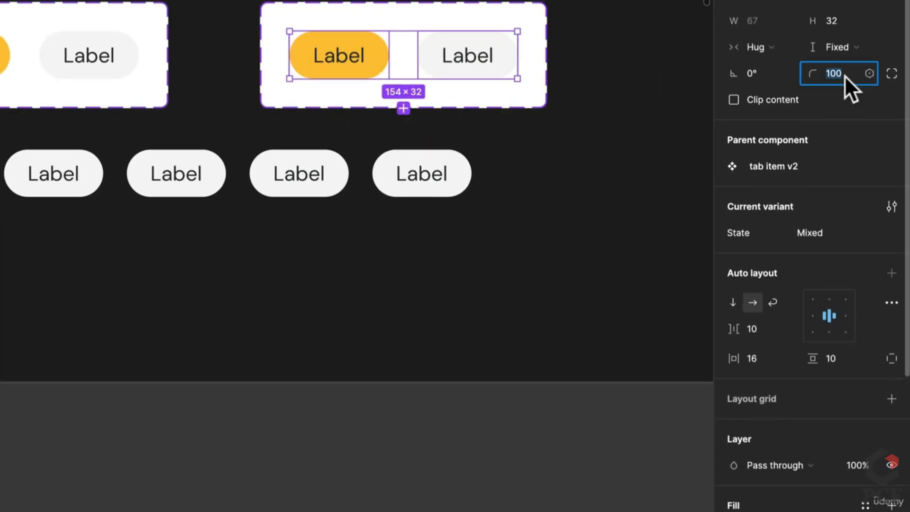
text(0)
key(Return)
Remove the fill from both tab item v2 variants
scroll(839, 341, down, 3)
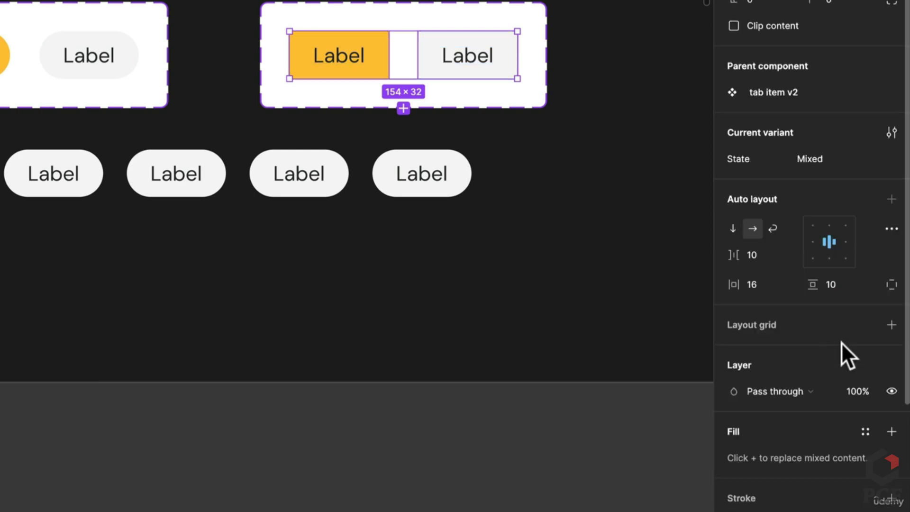
scroll(841, 339, down, 3)
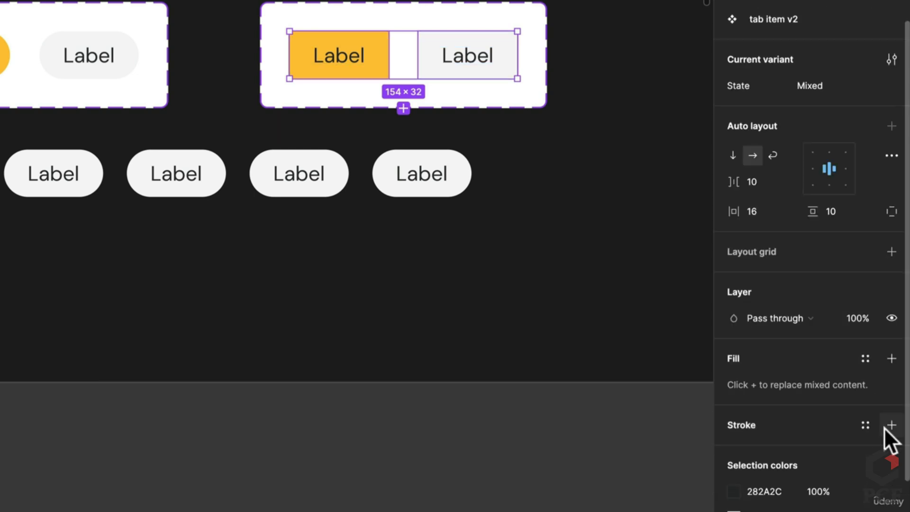
click(891, 358)
click(892, 384)
Add a stroke in the yellow document colour FEC432 to the Selected variant of tab item v2
click(371, 71)
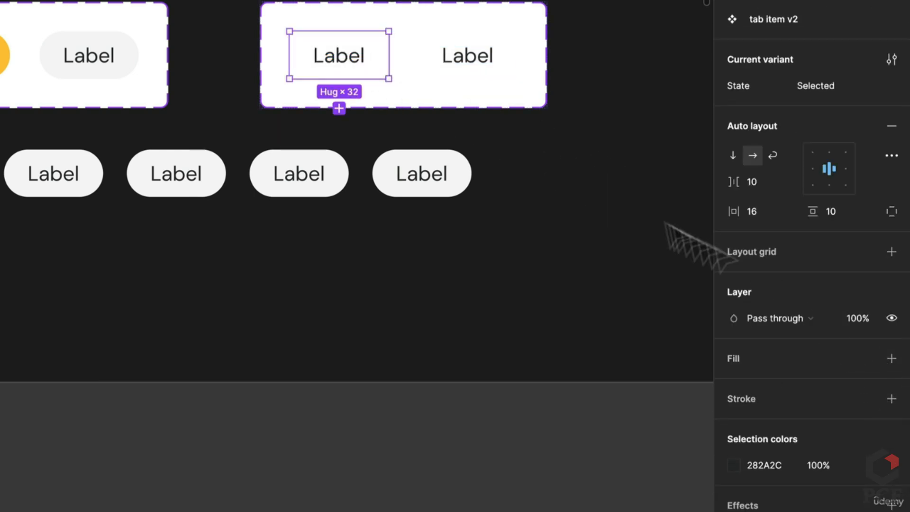
click(892, 399)
click(734, 425)
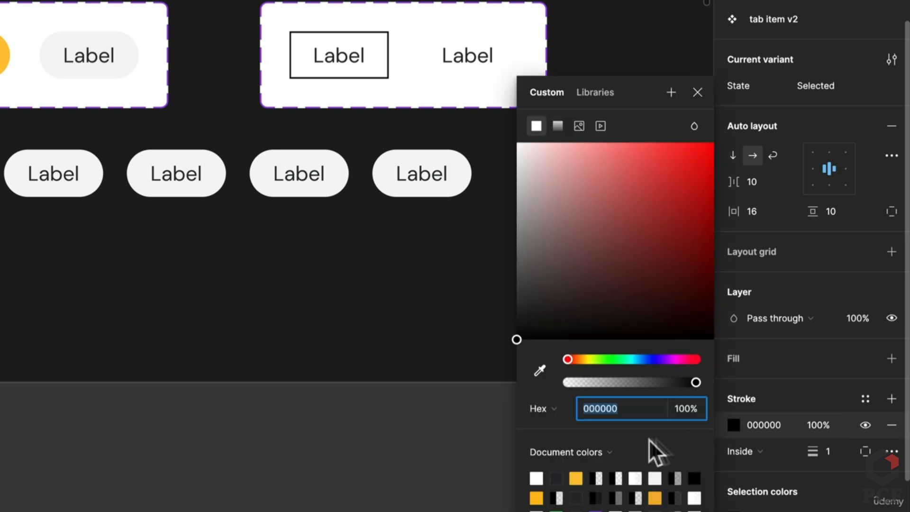
click(576, 478)
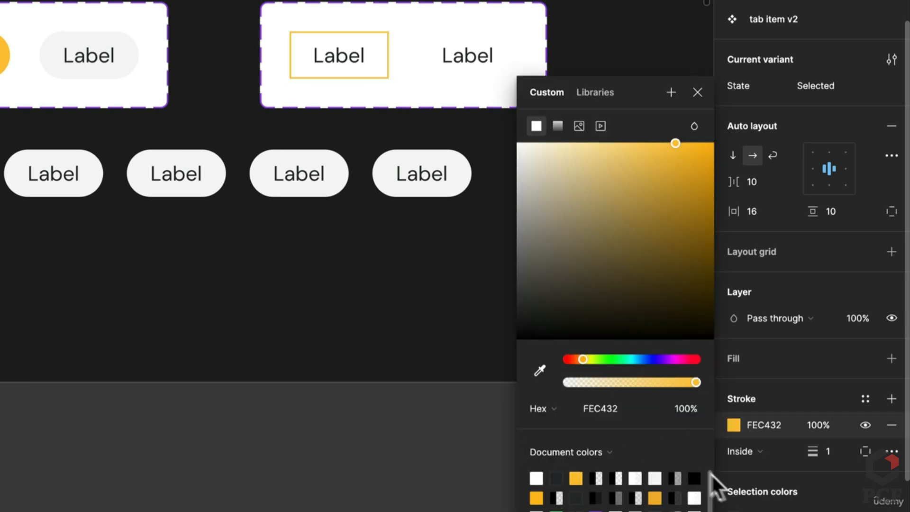
Restrict the Selected variant's stroke to the bottom side and set its thickness to 4
click(866, 452)
click(862, 476)
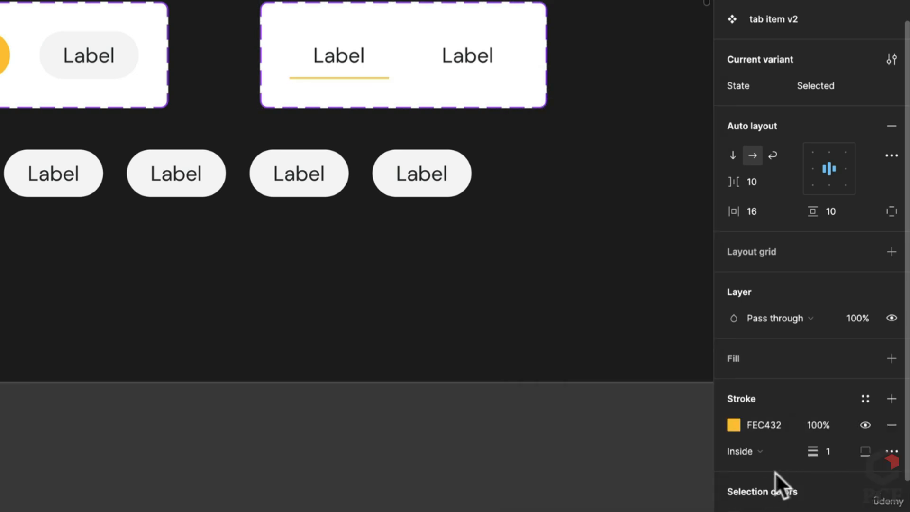
click(832, 454)
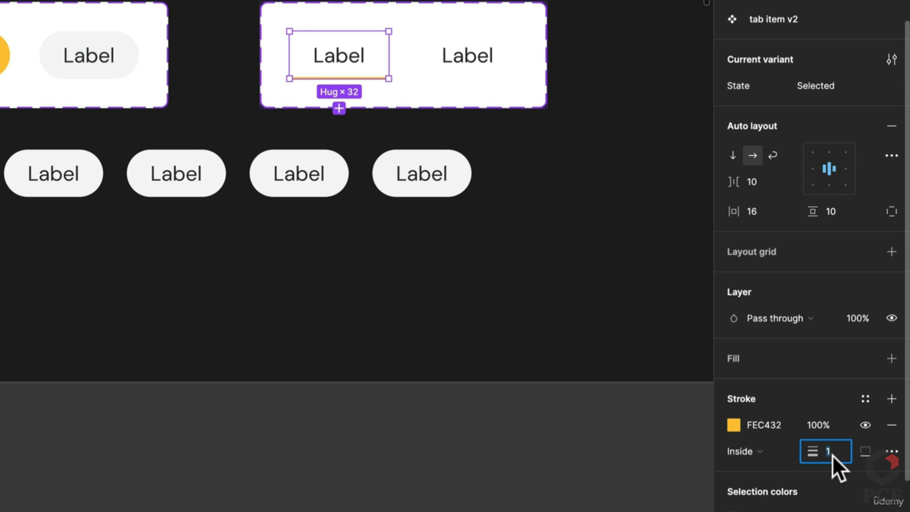
text(4)
key(Return)
Add a bottom-only stroke to the Default variant of tab item v2, using F6F6F6 sampled from a light grey tab
click(460, 60)
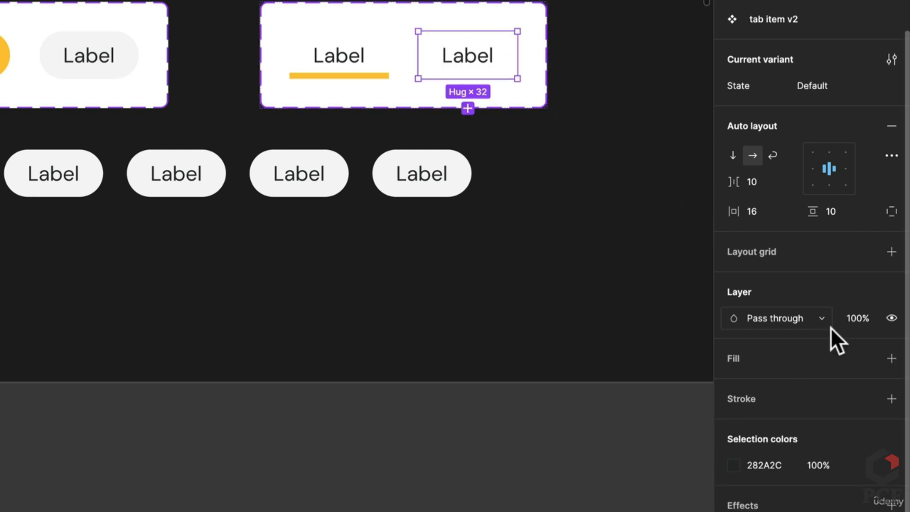
click(883, 403)
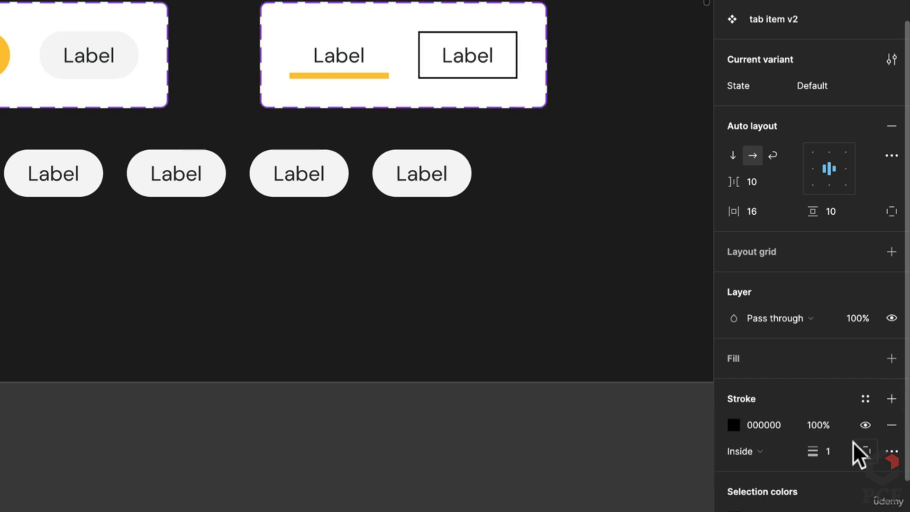
click(735, 426)
click(540, 370)
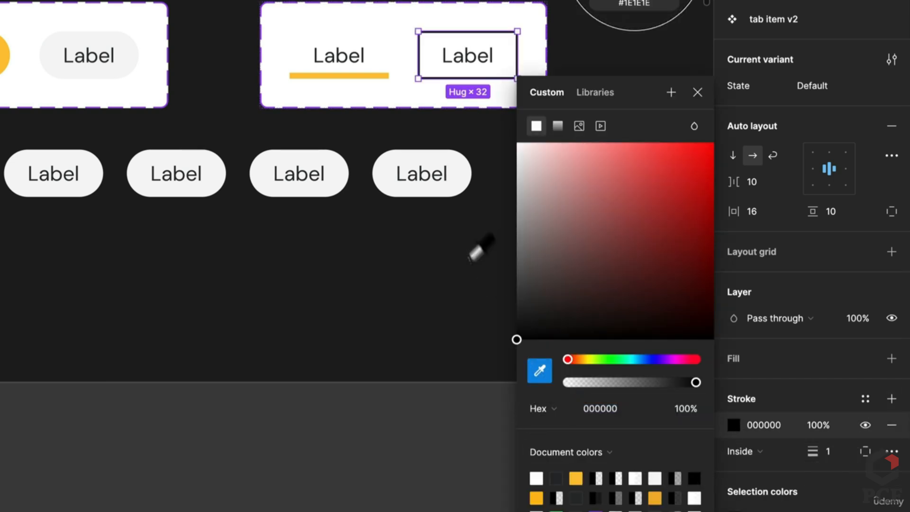
click(458, 187)
click(863, 450)
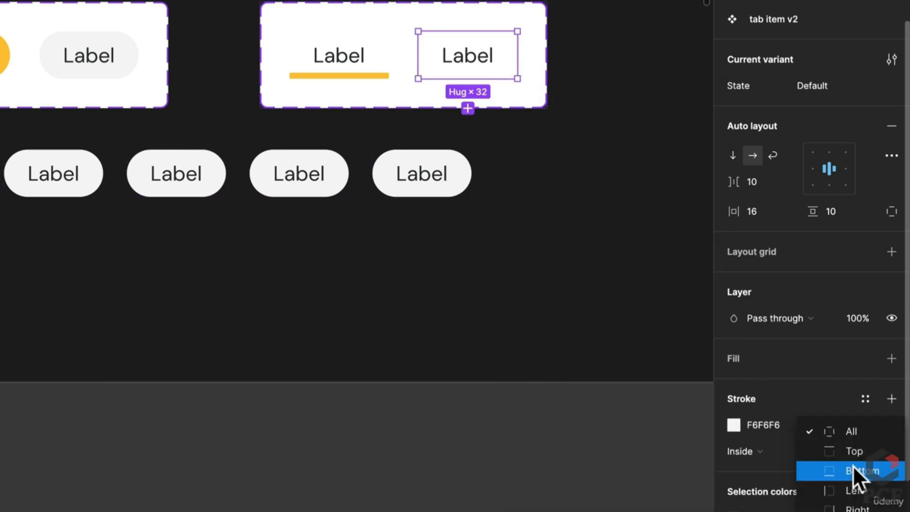
click(852, 469)
Darken the Default variant's bottom stroke to E5E4E4
click(733, 425)
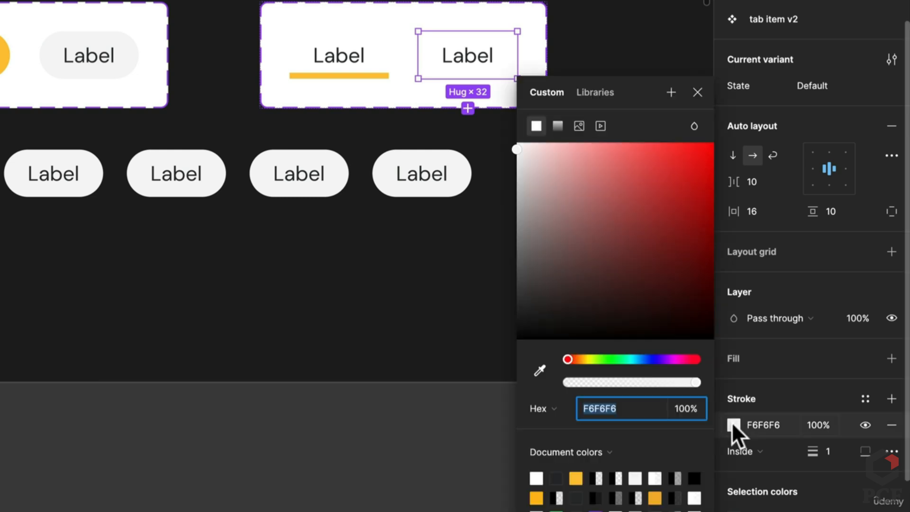
drag(521, 158, 516, 165)
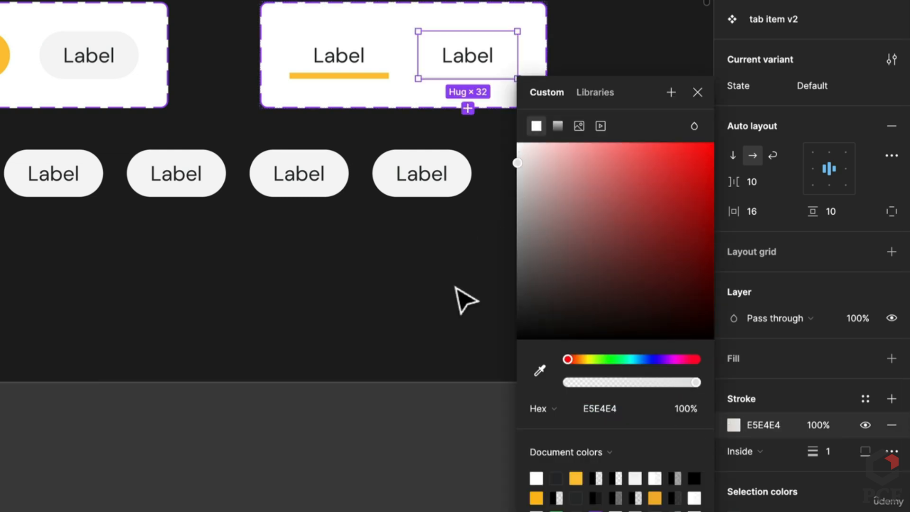
click(463, 298)
Place instances of both tab item v2 variants on the empty canvas below and to the right of the component set
click(446, 76)
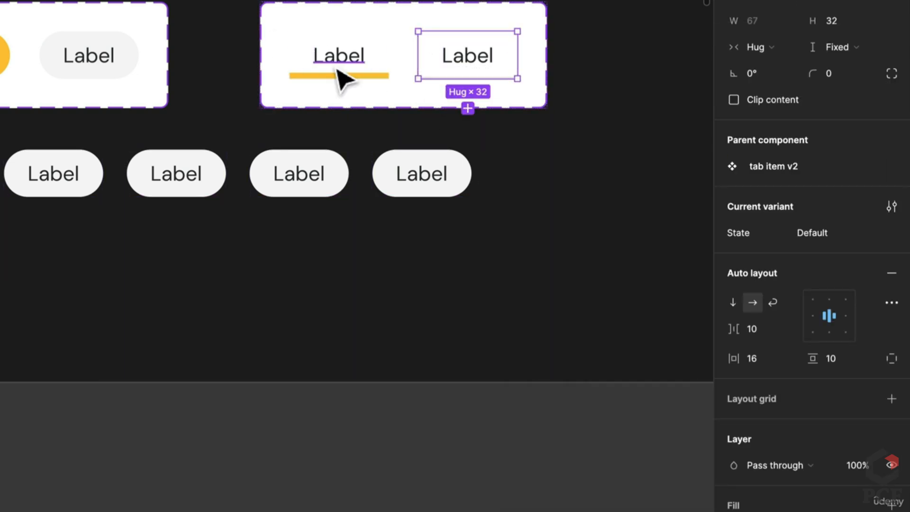
scroll(339, 77, up, 3)
scroll(339, 77, right, 3)
shift+click(244, 182)
drag(260, 179, 553, 328)
scroll(534, 305, right, 3)
scroll(533, 305, down, 1)
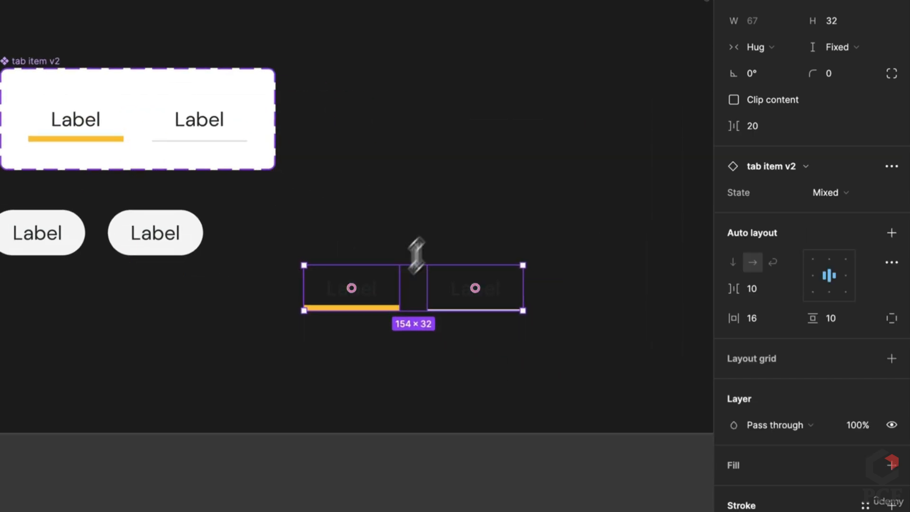
Set the Default instance flush against the Selected one and duplicate it edge to edge to form a row of five tabs
click(466, 237)
click(479, 304)
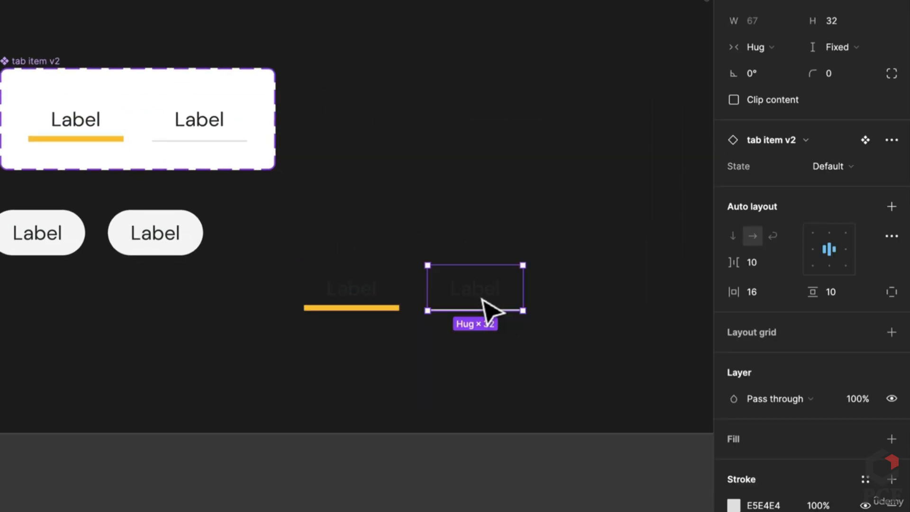
drag(471, 308, 526, 302)
shift+click(348, 299)
click(441, 304)
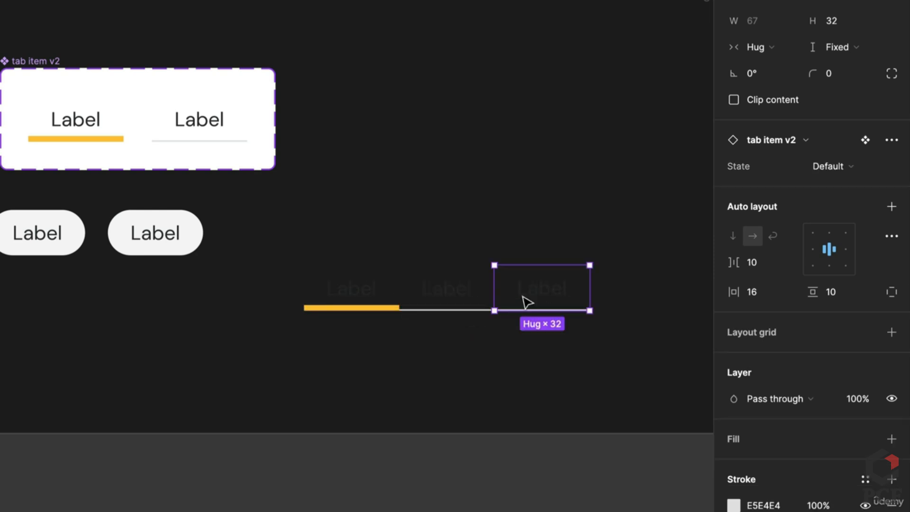
key(ctrl+d)
key(ctrl+d)
Wrap the five tab item v2 instances in a horizontal auto layout frame with 0 spacing named tab nav v2
drag(643, 380, 223, 261)
key(shift+a)
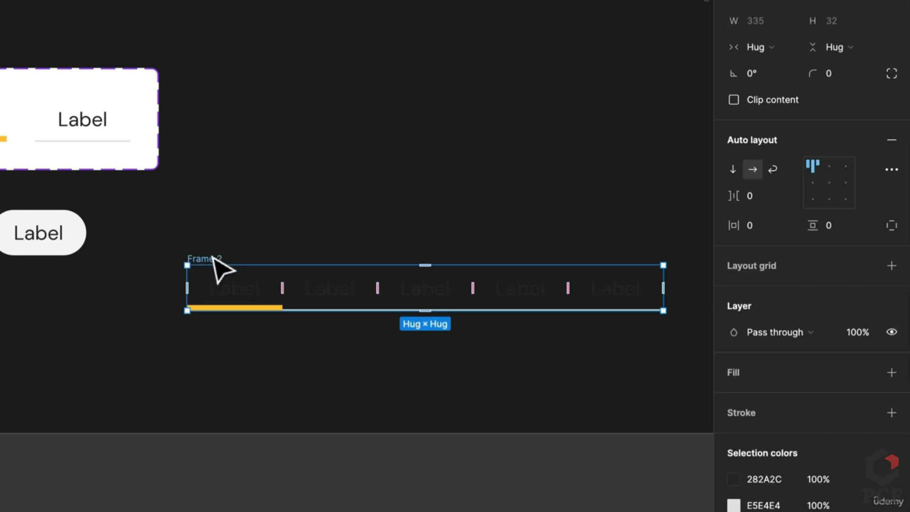
double_click(213, 259)
text(Ta)
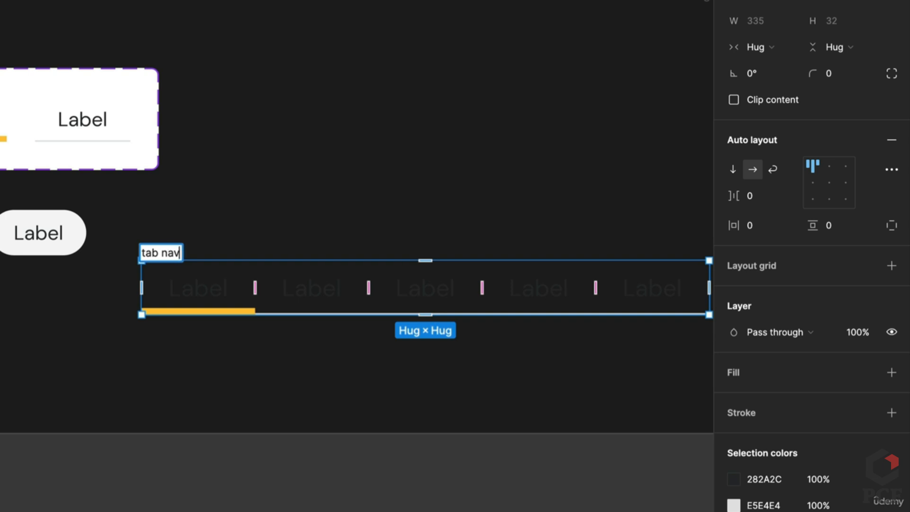
key(Return)
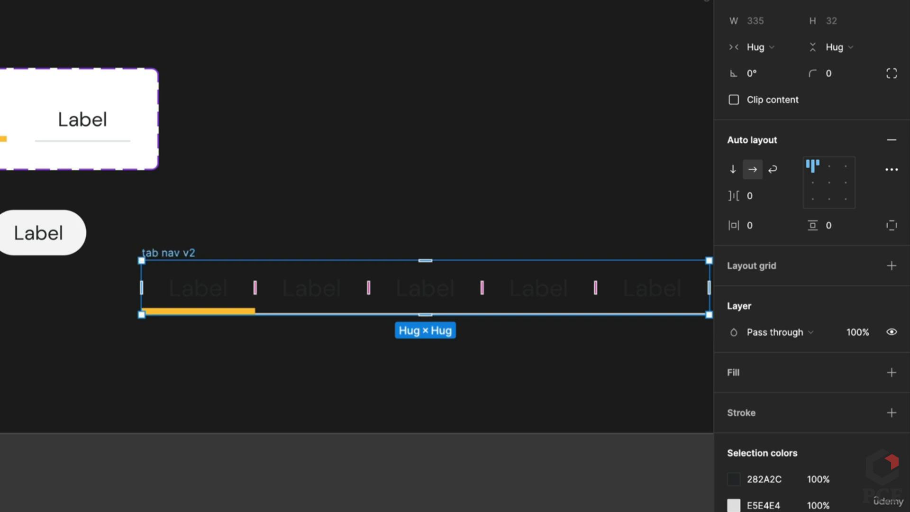
Turn the tab nav v2 frame into a component and give it a white fill
key(ctrl+alt+k)
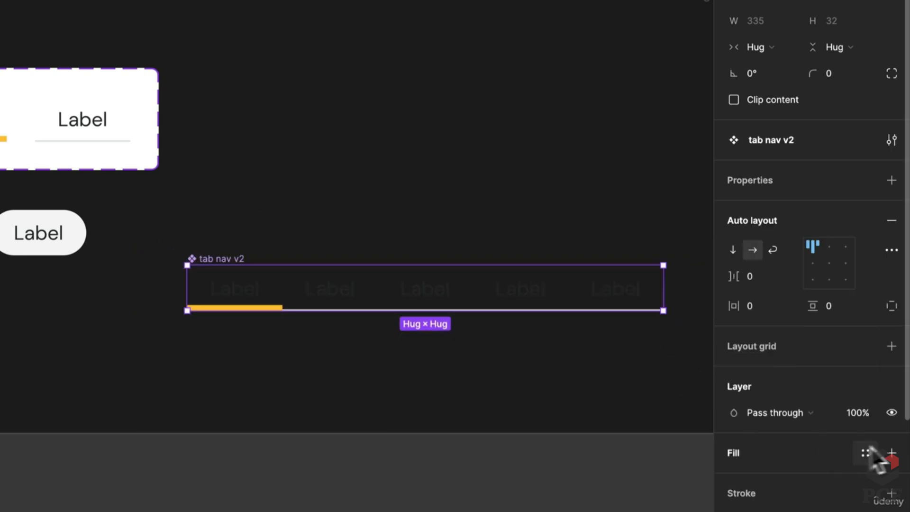
click(891, 454)
click(264, 386)
scroll(262, 353, down, 2)
drag(262, 354, 398, 284)
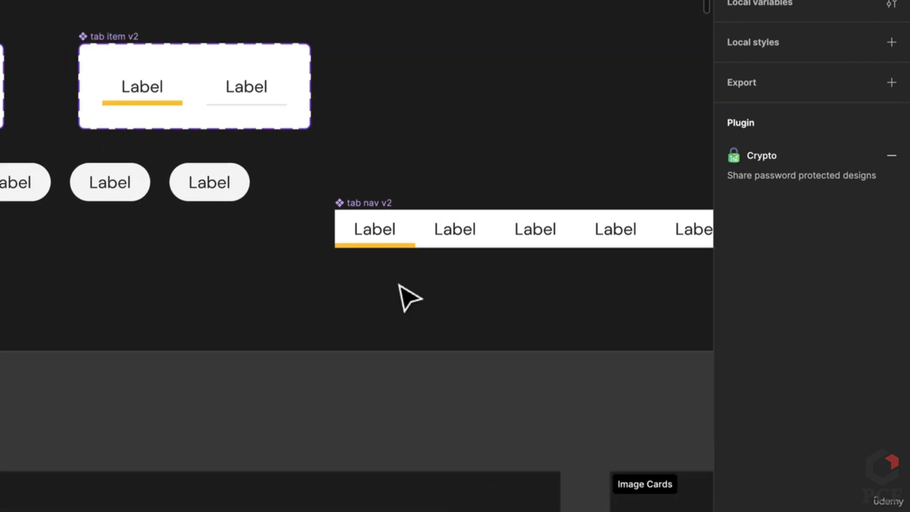
Place an instance of tab nav v2 in Frame 1, beneath the pill-shaped tab nav
click(361, 203)
drag(508, 209, 379, 483)
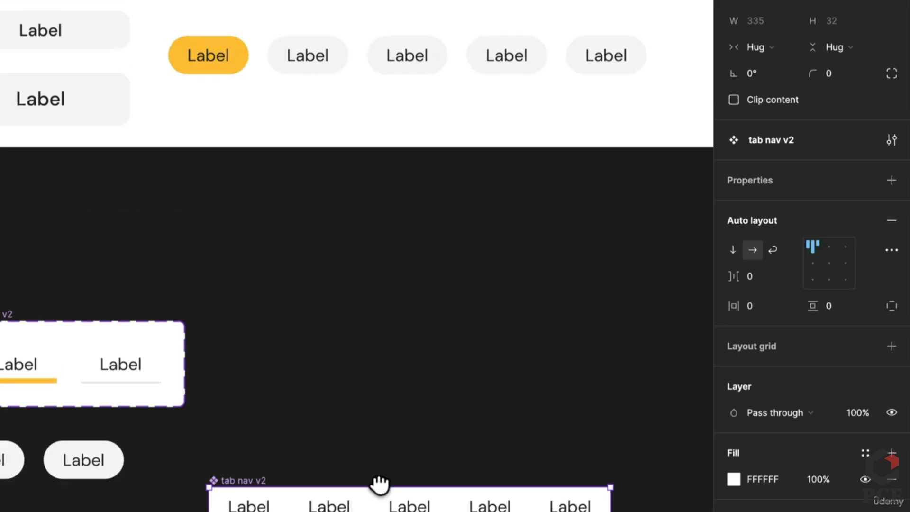
drag(285, 504, 271, 107)
Preview the prototype and test switching between the five underlined tabs of tab nav v2
click(317, 1)
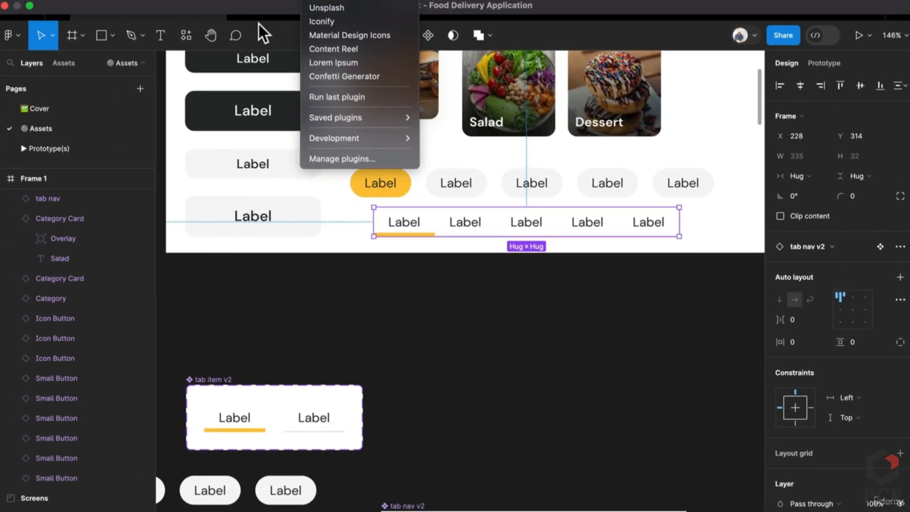
click(258, 13)
click(259, 13)
click(441, 411)
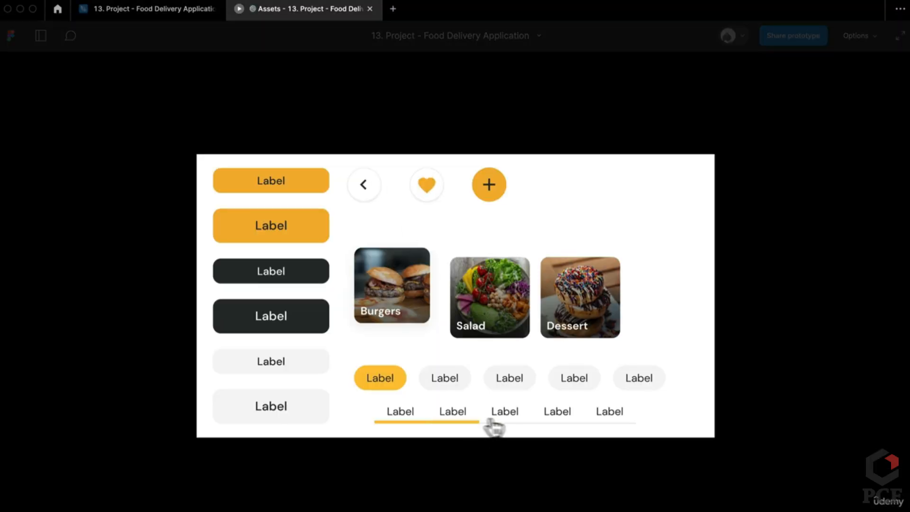
click(503, 419)
click(414, 416)
click(513, 418)
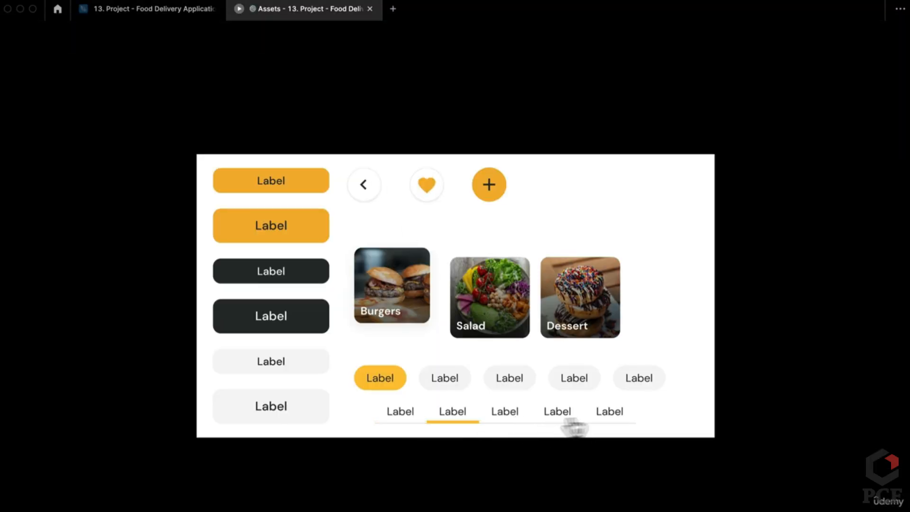
click(589, 418)
click(564, 418)
click(614, 419)
click(467, 416)
click(542, 417)
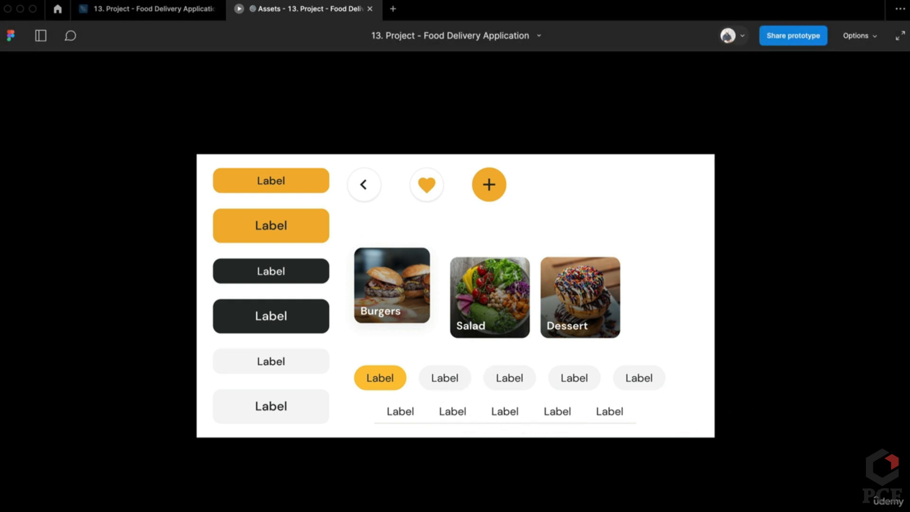
Return to the design file, stack tab nav v2 under tab nav, and move all tab components beneath the Category Card set
click(165, 10)
scroll(529, 386, down, 6)
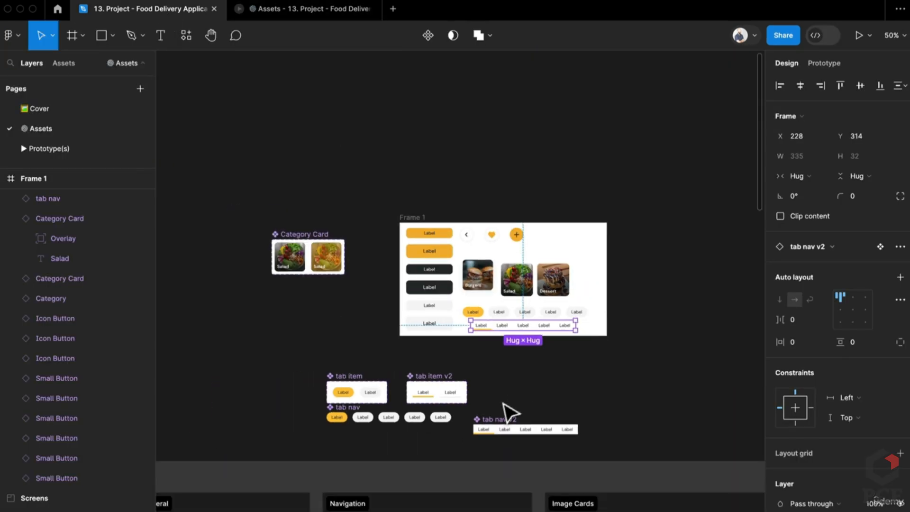
drag(506, 427, 359, 438)
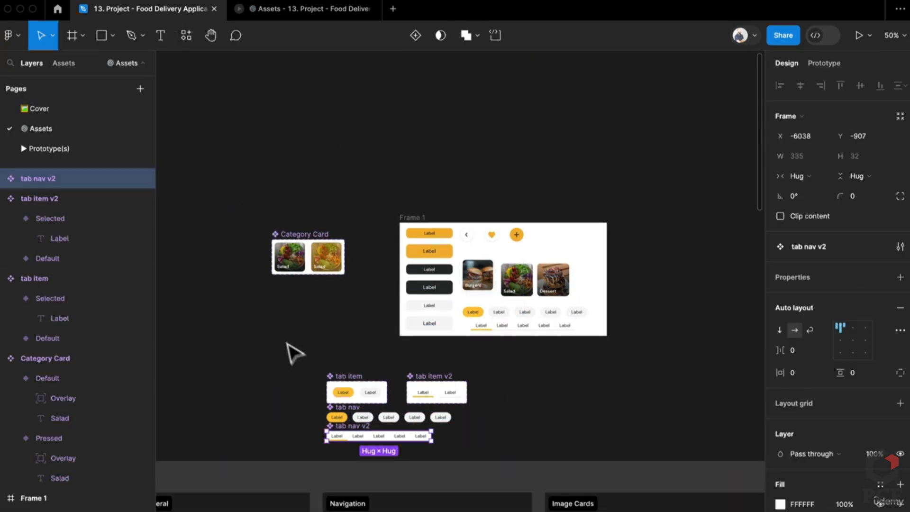
drag(283, 338, 504, 442)
drag(422, 434, 277, 354)
click(469, 411)
Place an Item Card instance from the Image Cards section into Frame 1, widening the frame to make room for it
scroll(456, 370, down, 4)
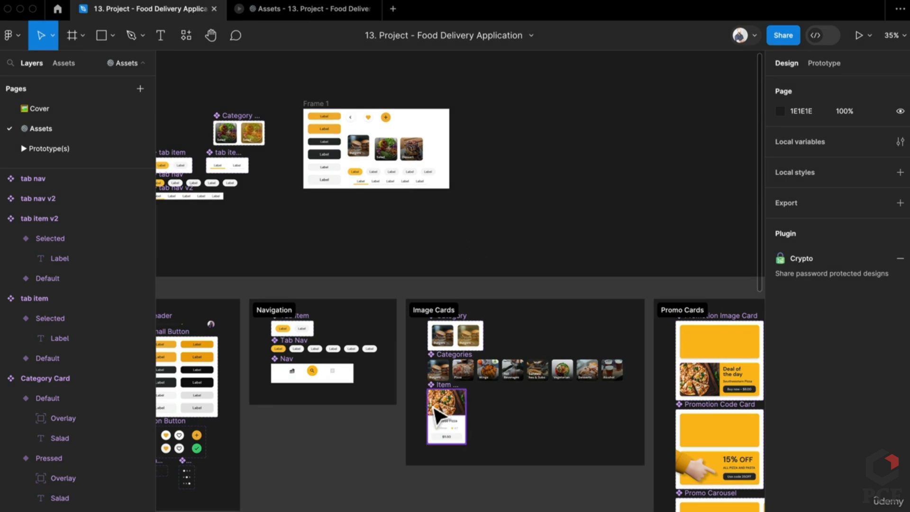
drag(446, 411, 506, 137)
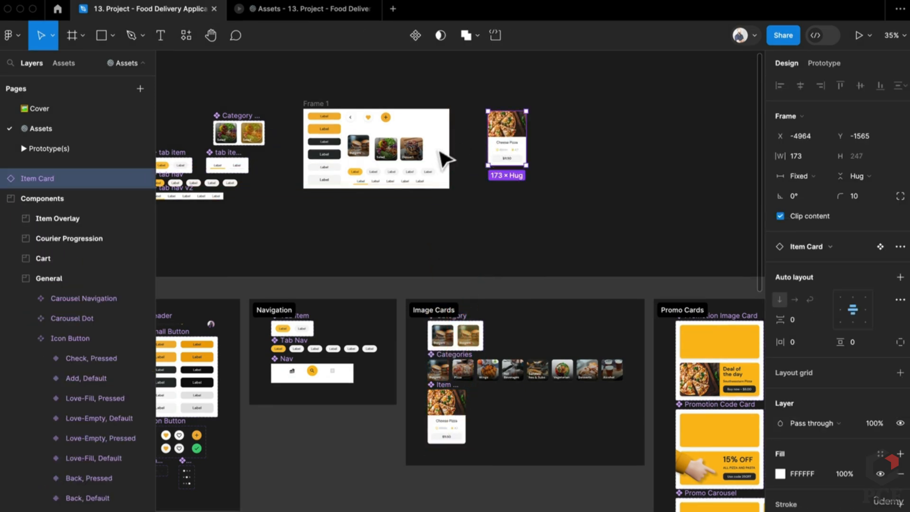
right_click(440, 148)
click(439, 148)
mouse_move(450, 147)
mouse_down()
mouse_move(603, 158)
mouse_move(464, 147)
mouse_up()
Preview the Item Card in the prototype, test its price button, and return to the design file
click(331, 9)
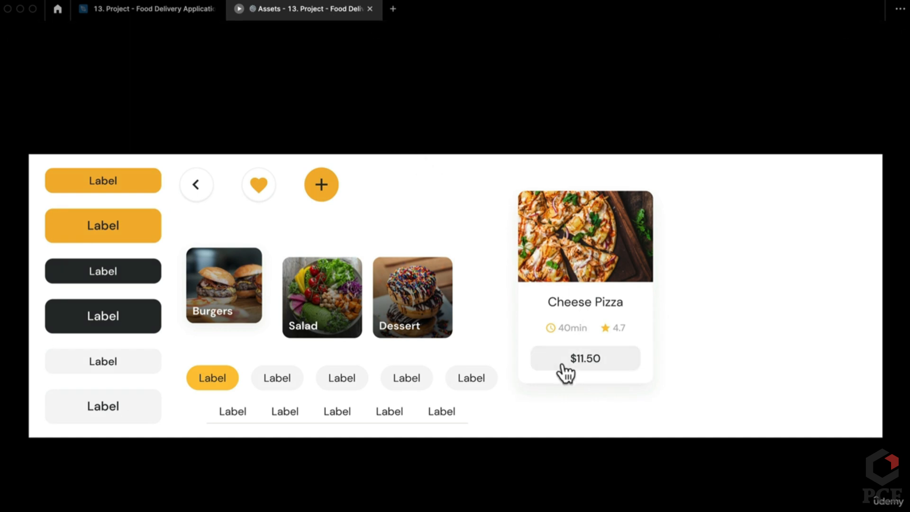
click(589, 361)
click(187, 10)
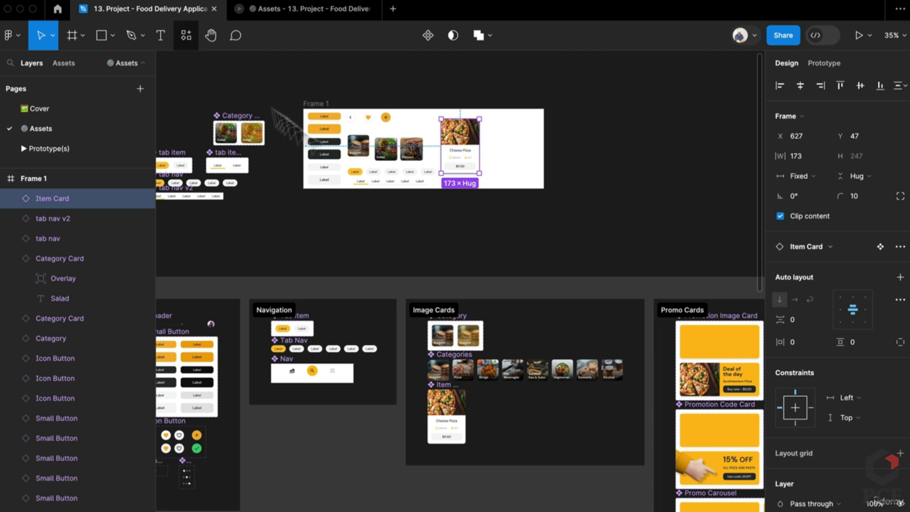
Draw a frame about 187 × 261 beside the Item Card in Frame 1, name it Card, and round its corners to 10
scroll(485, 425, up, 3)
click(547, 335)
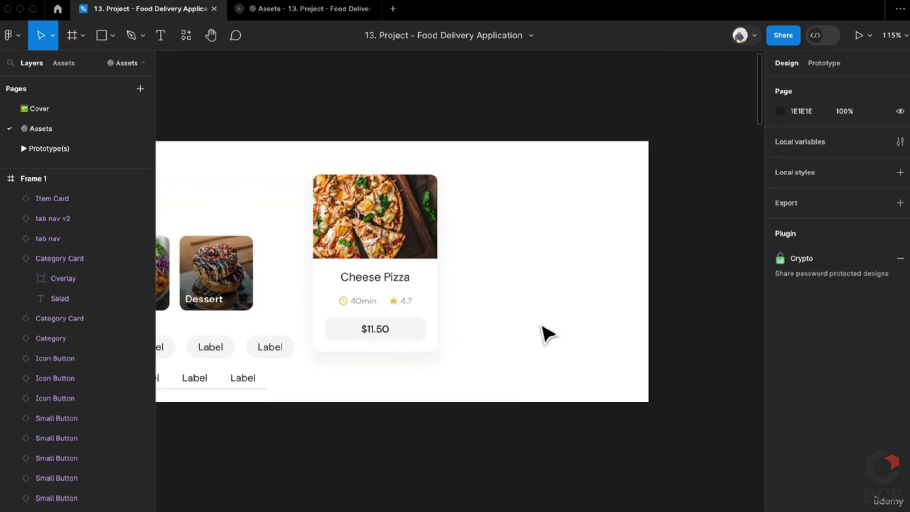
key(f)
drag(482, 179, 617, 368)
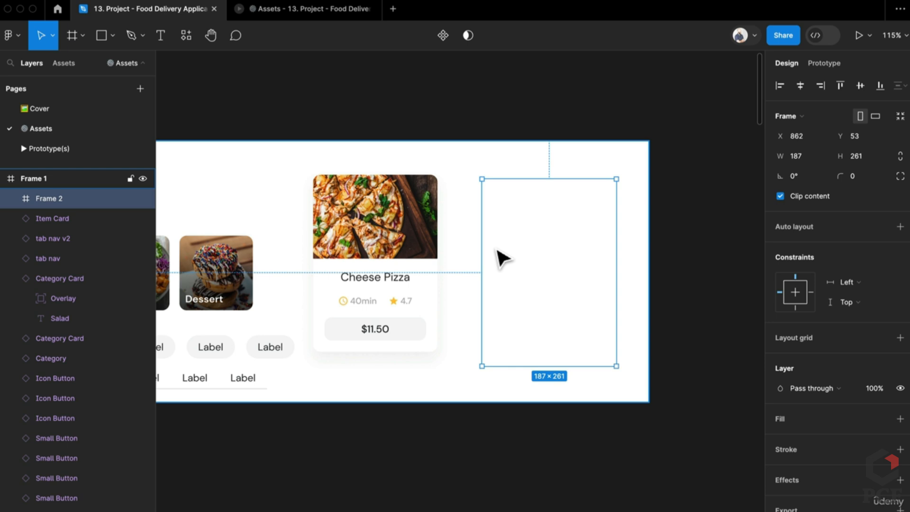
key(super+r)
text(Card)
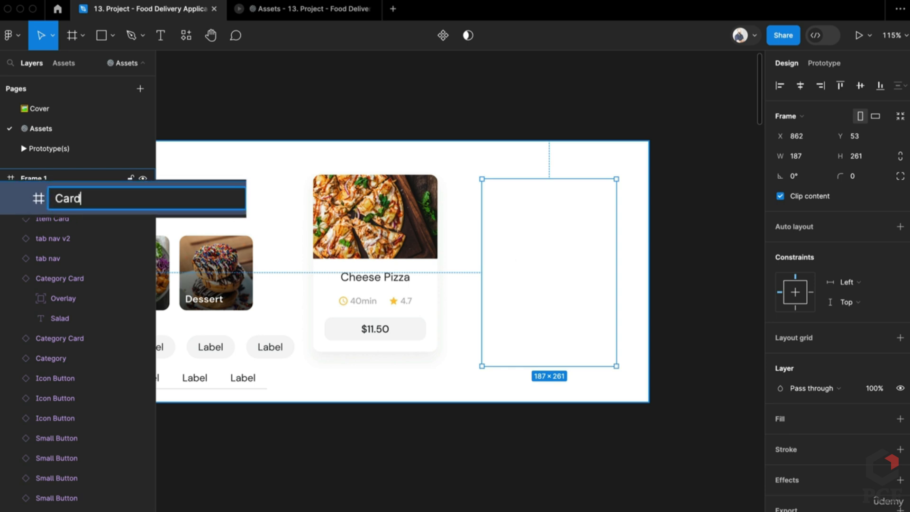
key(Return)
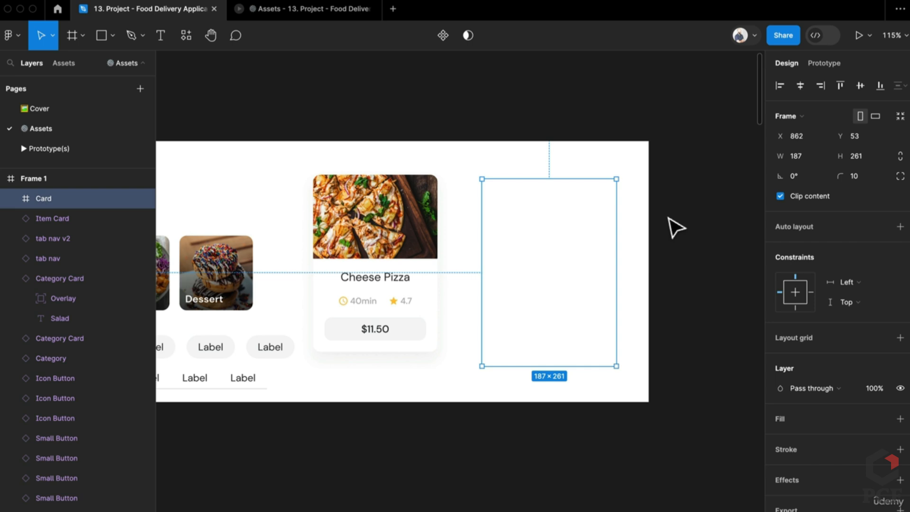
Apply vertical auto layout to the Card frame and set its height sizing to Fixed
click(900, 227)
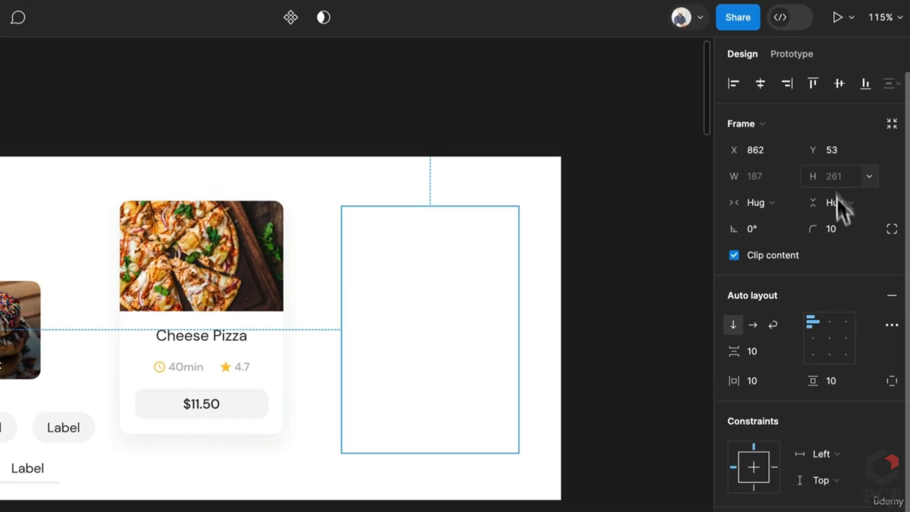
click(857, 173)
click(831, 183)
click(644, 380)
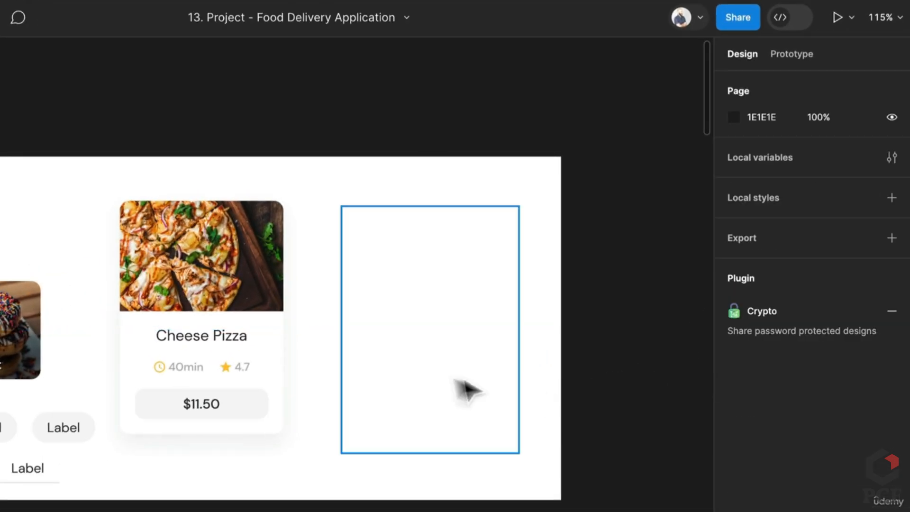
Add a text layer reading "Cobb Salad" inside the Card frame
key(r)
key(t)
click(425, 371)
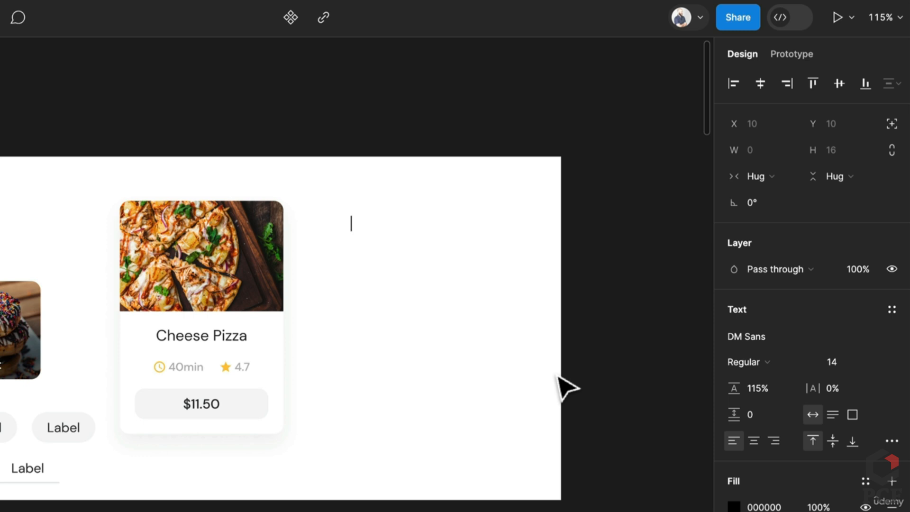
text(Ch)
key(BackSpace)
key(BackSpace)
text(Sal)
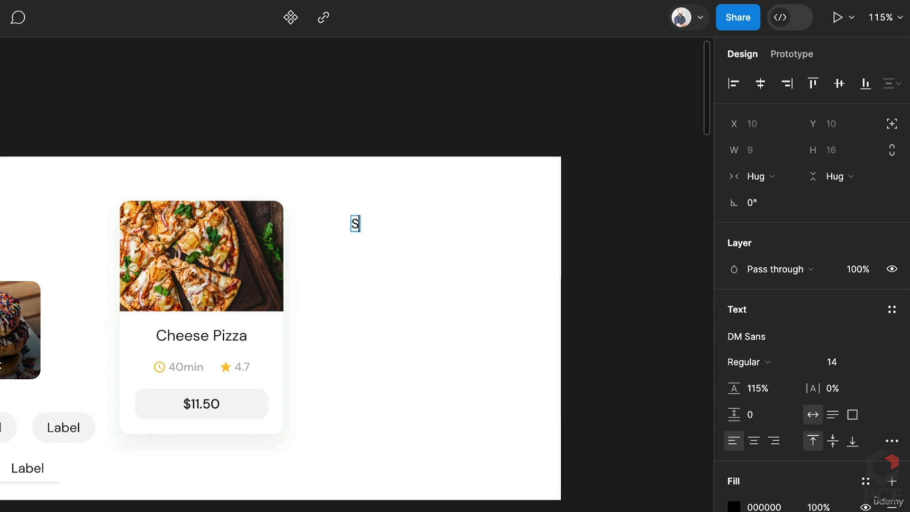
key(BackSpace)
key(BackSpace)
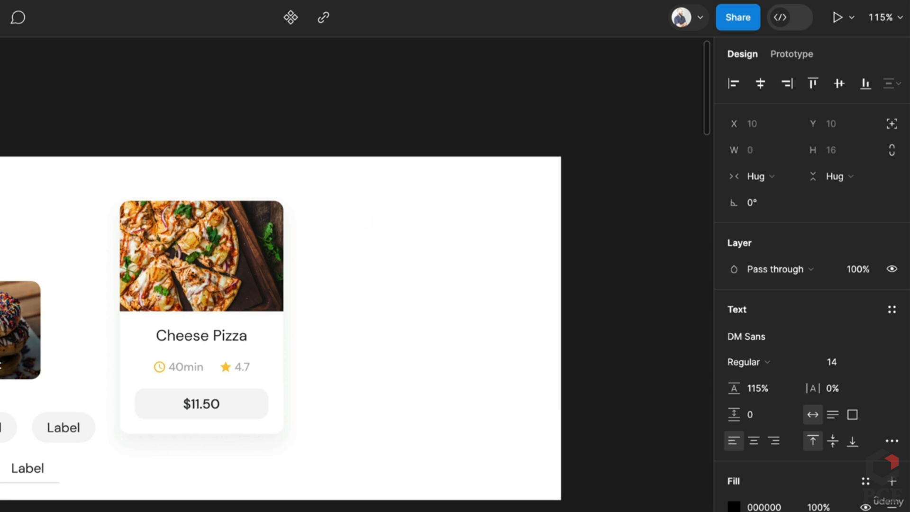
text(Cobb Salad)
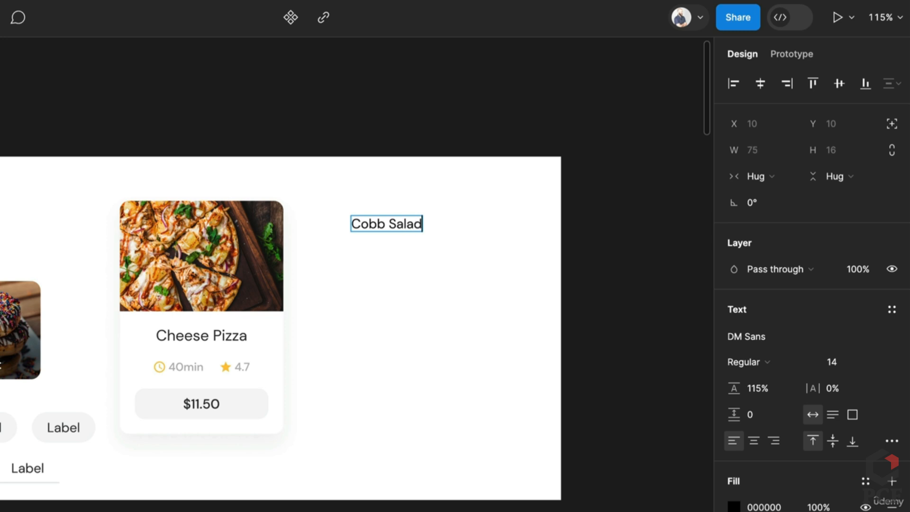
key(Escape)
Set the Cobb Salad text size to 16 to match the Cheese Pizza title, and widen the Card frame to about 178
click(395, 289)
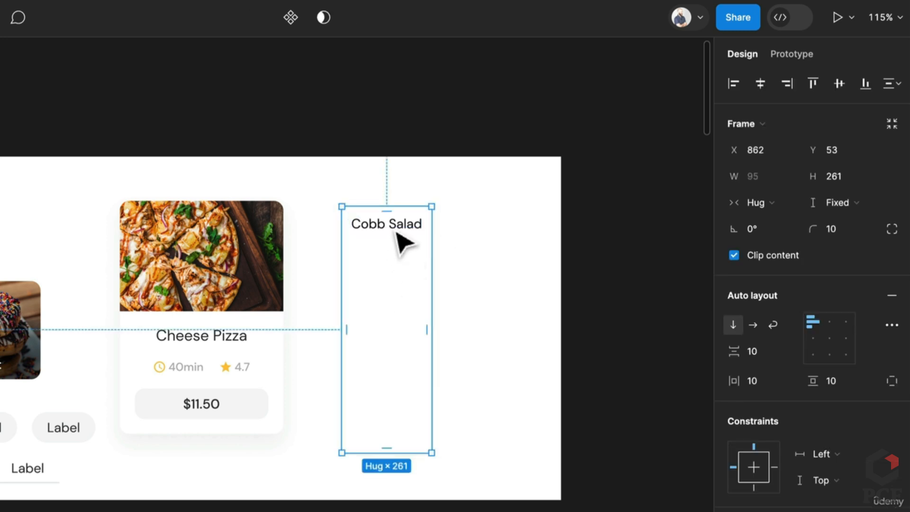
double_click(396, 228)
double_click(195, 340)
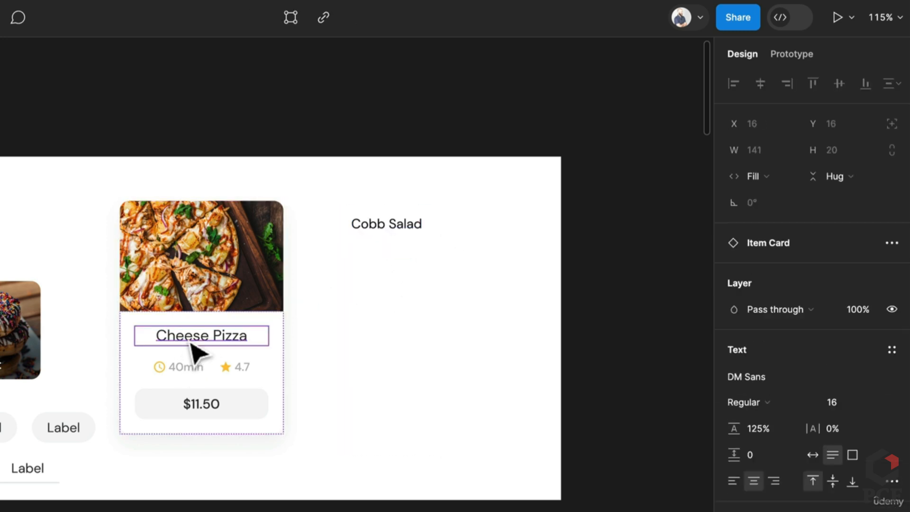
click(362, 226)
click(840, 367)
text(16)
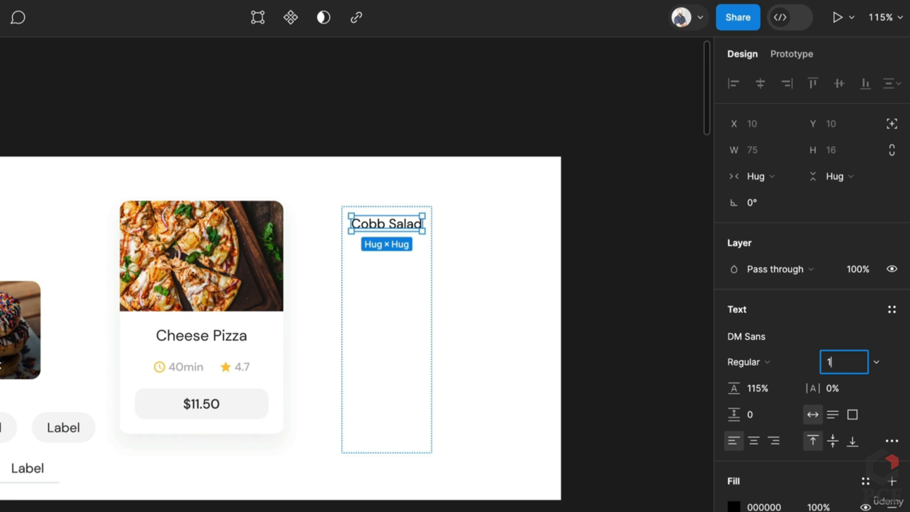
key(Return)
click(514, 298)
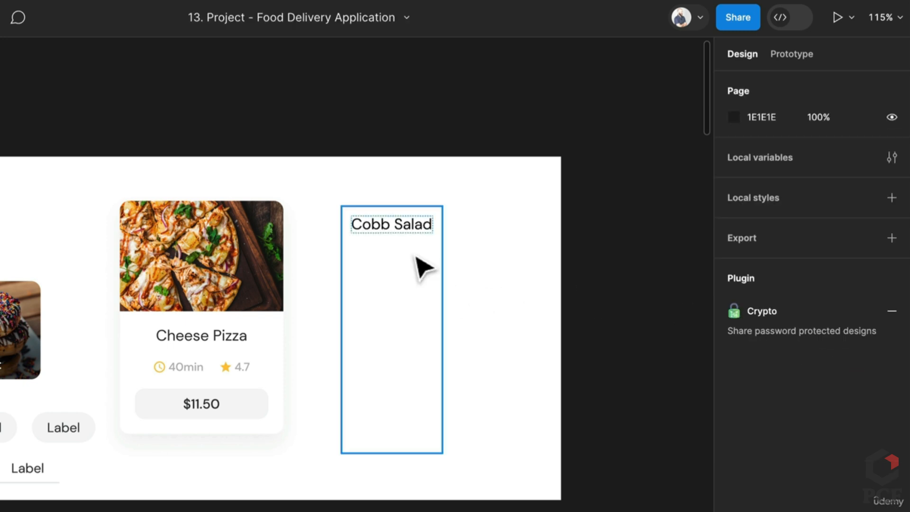
click(423, 265)
drag(443, 261, 510, 264)
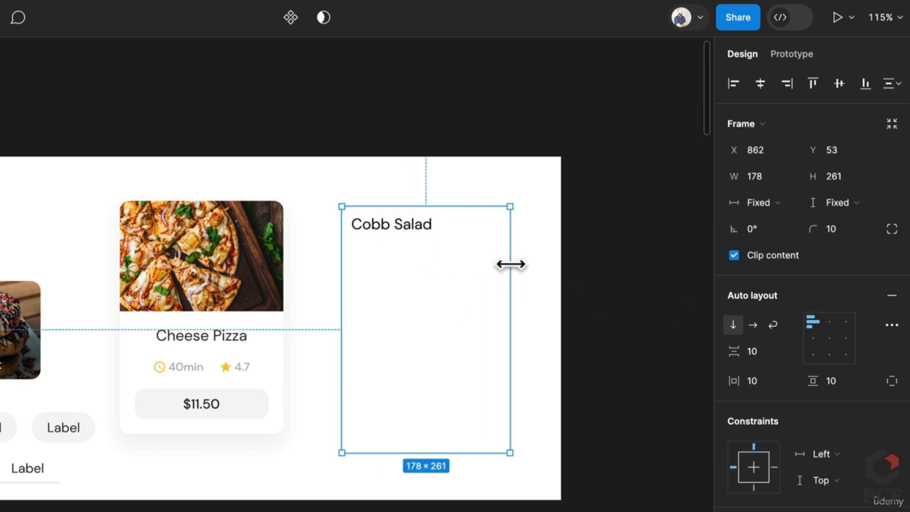
Duplicate the Cobb Salad text below the original and wrap the copy in its own auto layout frame
click(414, 228)
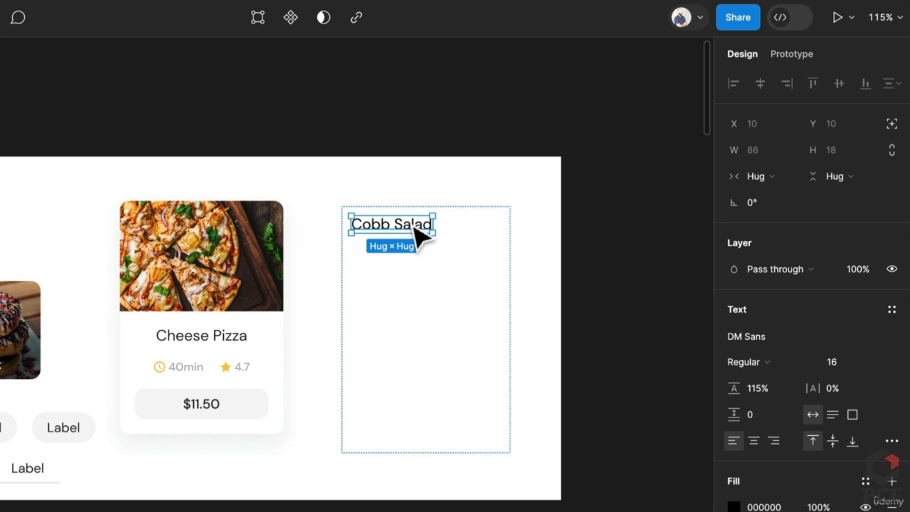
key(super+d)
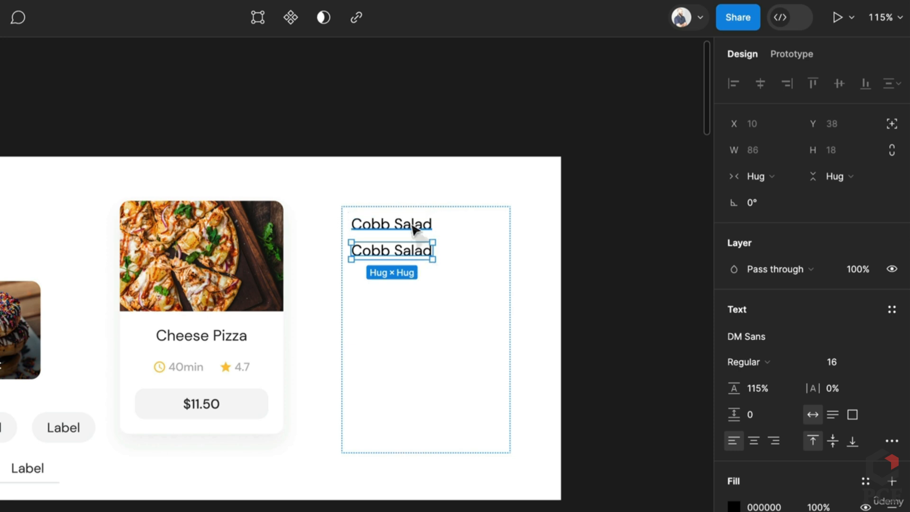
key(shift+a)
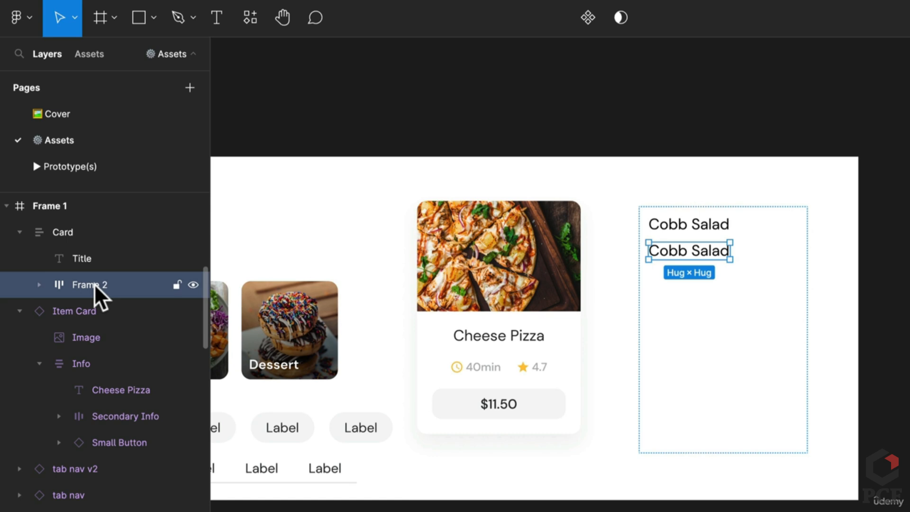
Rename the Frame 2 layer inside Card as Meta
double_click(94, 286)
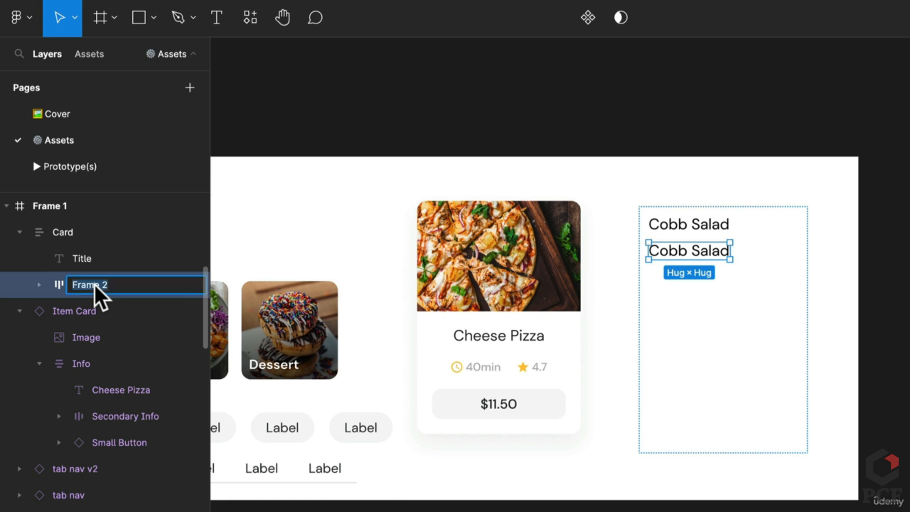
text(Meta)
key(Return)
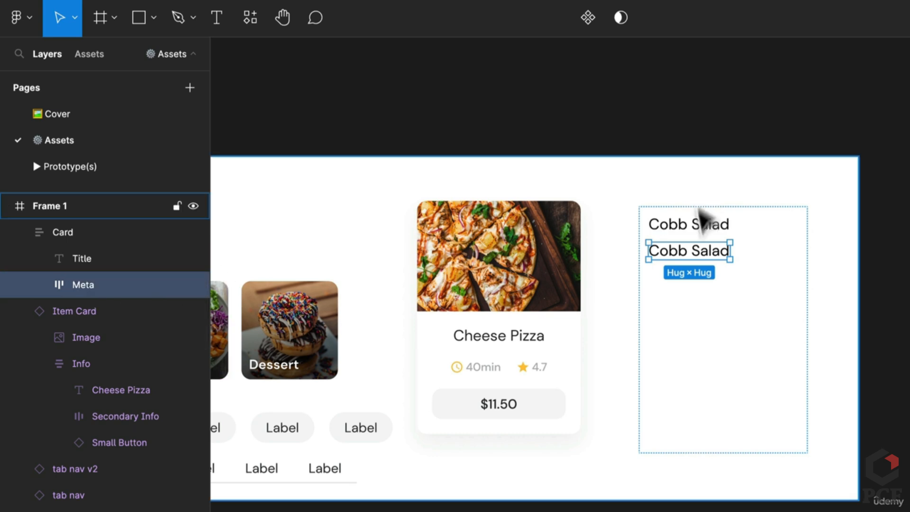
Replace the text inside the Meta frame with "10 min"
double_click(698, 254)
click(693, 252)
key(ctrl+a)
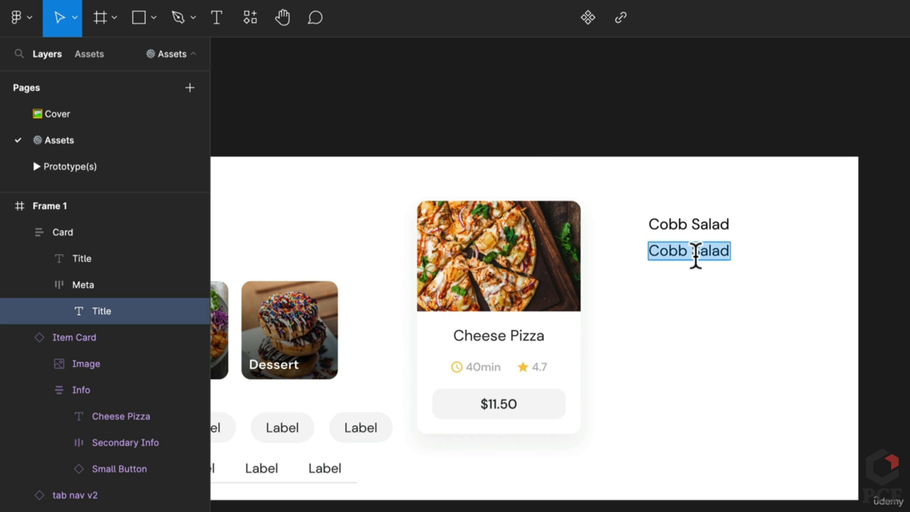
text(40)
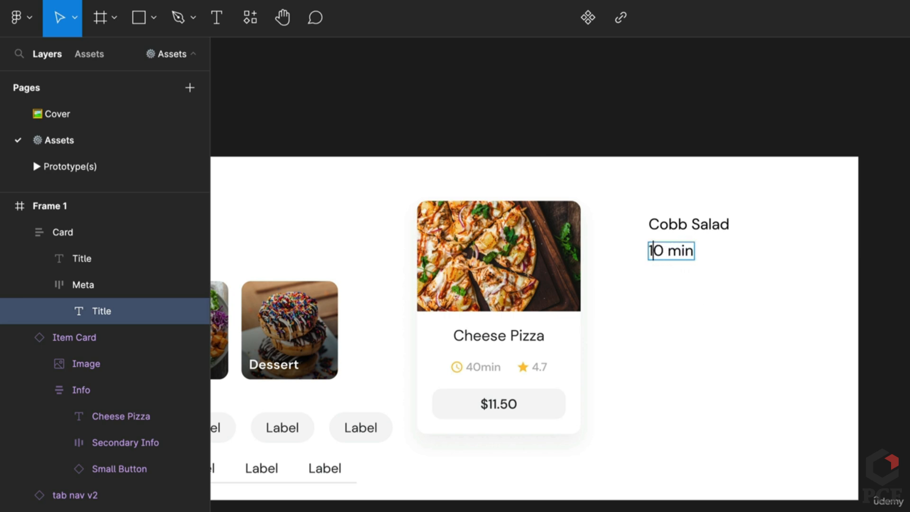
key(Escape)
click(782, 309)
Run the Material Design Icons plugin, search it for "clock" and move its window clear of the card
click(671, 249)
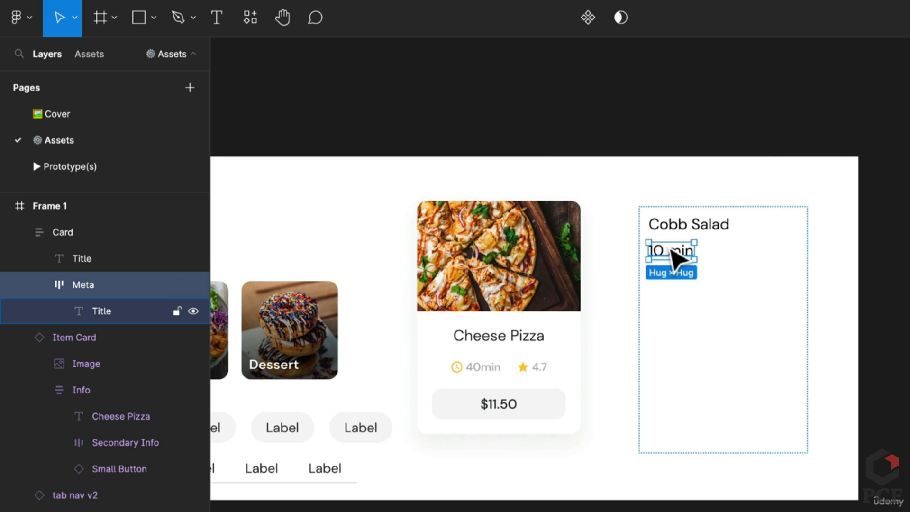
key(ctrl+slash)
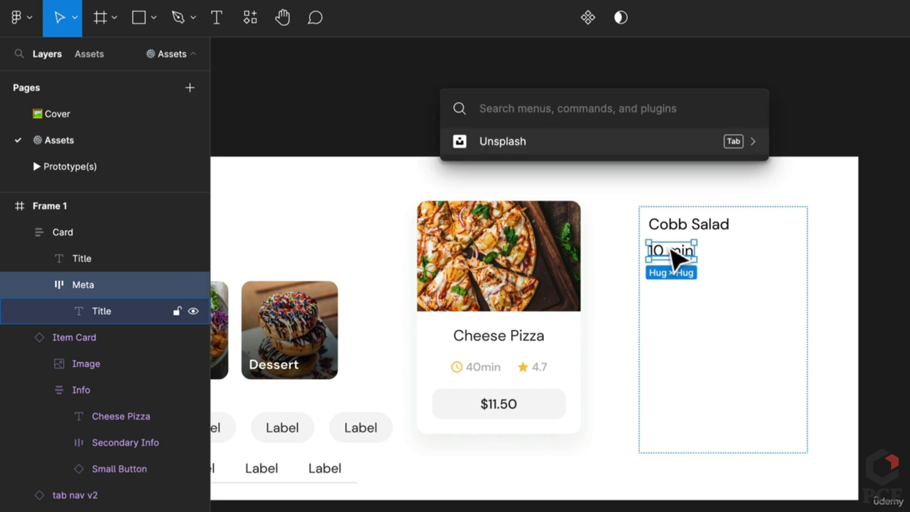
text(mu)
text(t)
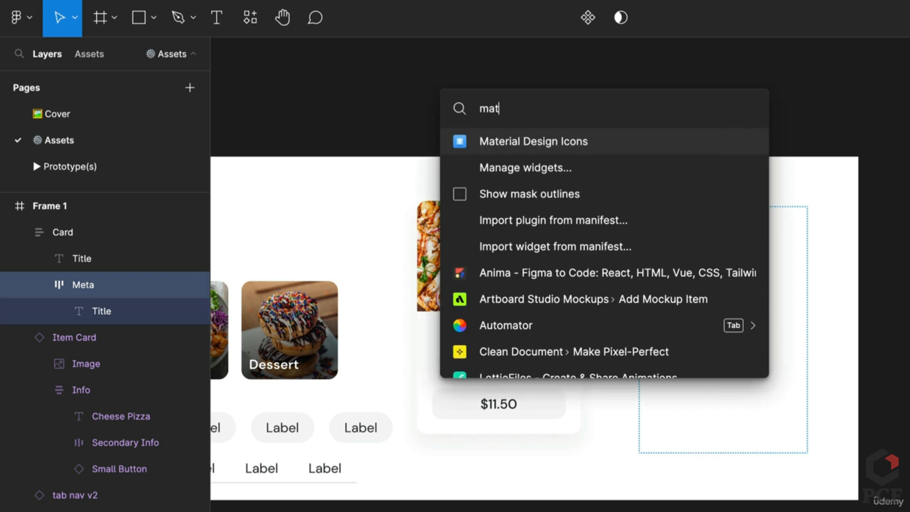
key(Escape)
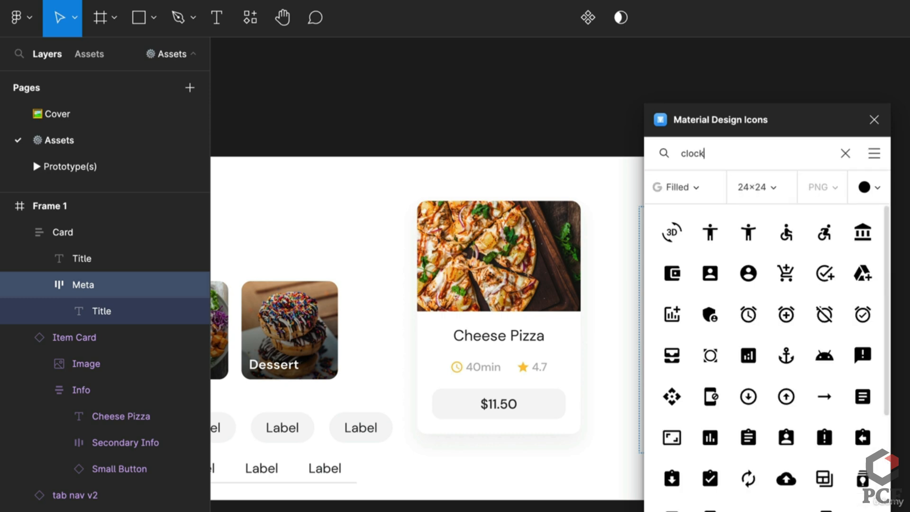
text(clock)
drag(766, 120, 351, 106)
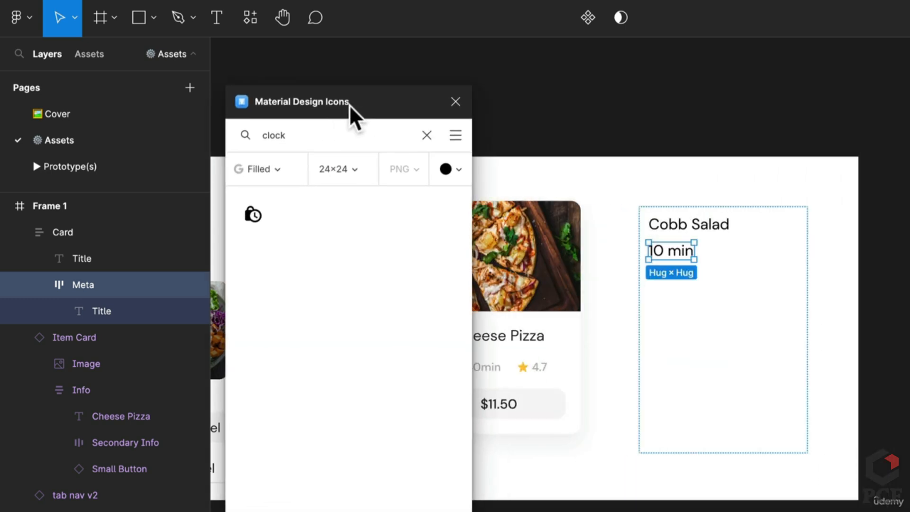
Find and add the Access time icon (search "time") and the Star icon (search "star") to the card, and close the plugin
double_click(314, 135)
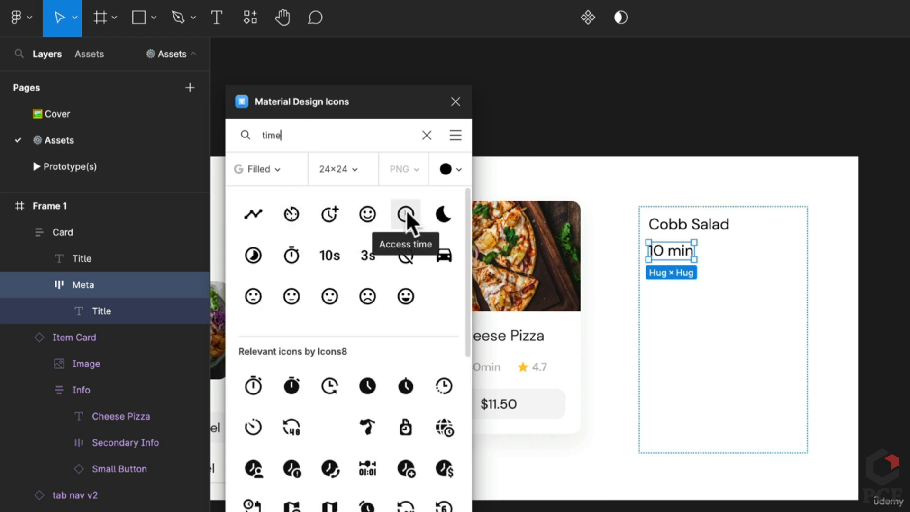
drag(407, 215, 668, 255)
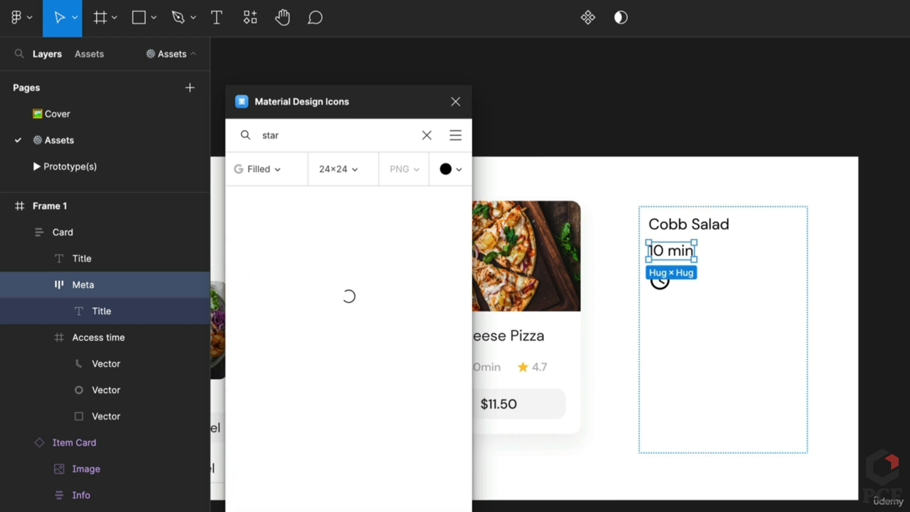
drag(367, 217, 744, 332)
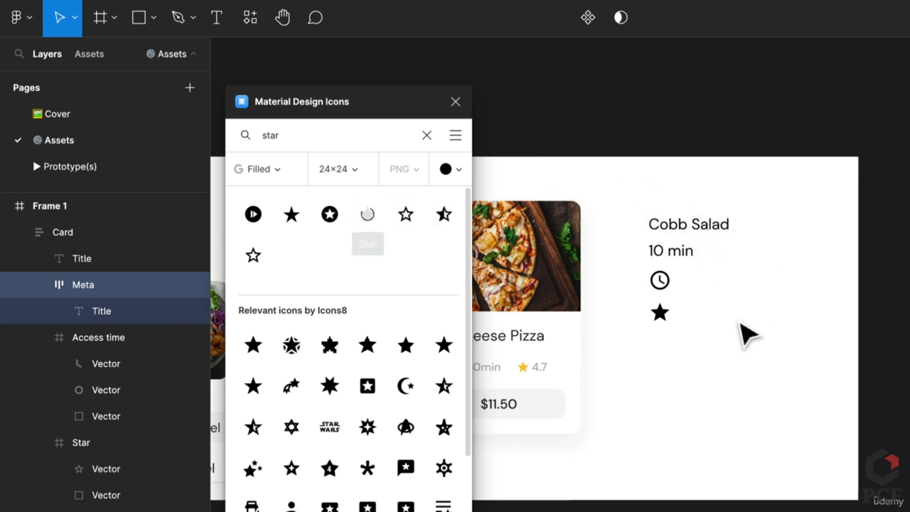
click(456, 101)
Move the Access time icon into the Meta frame, ahead of the "10 min" text
drag(659, 284, 661, 264)
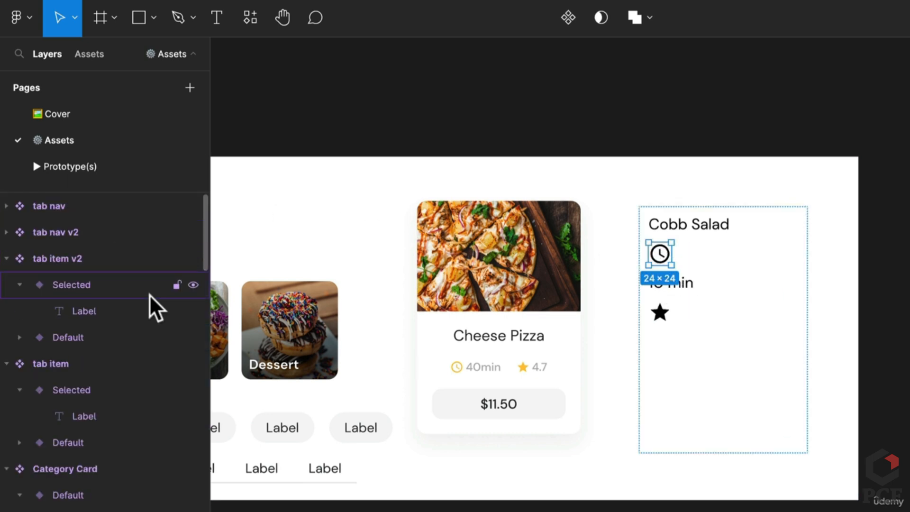
scroll(132, 380, down, 5)
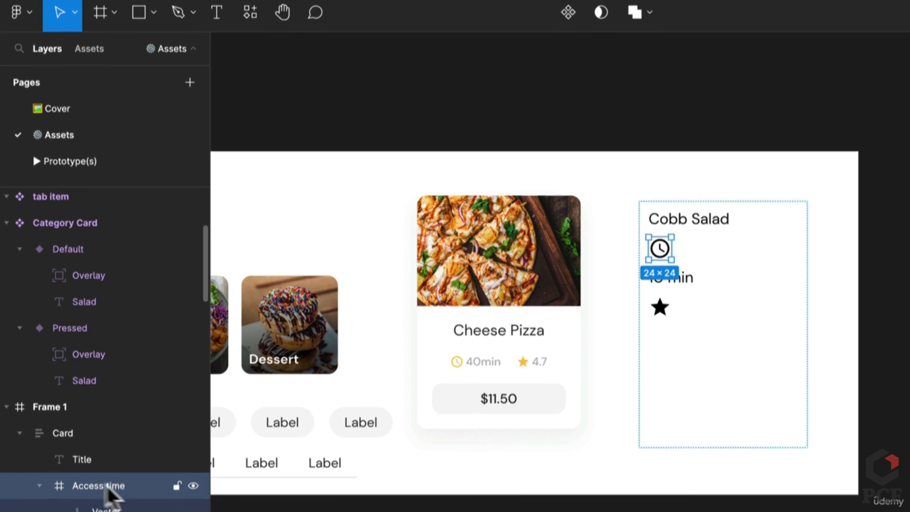
drag(105, 490, 105, 459)
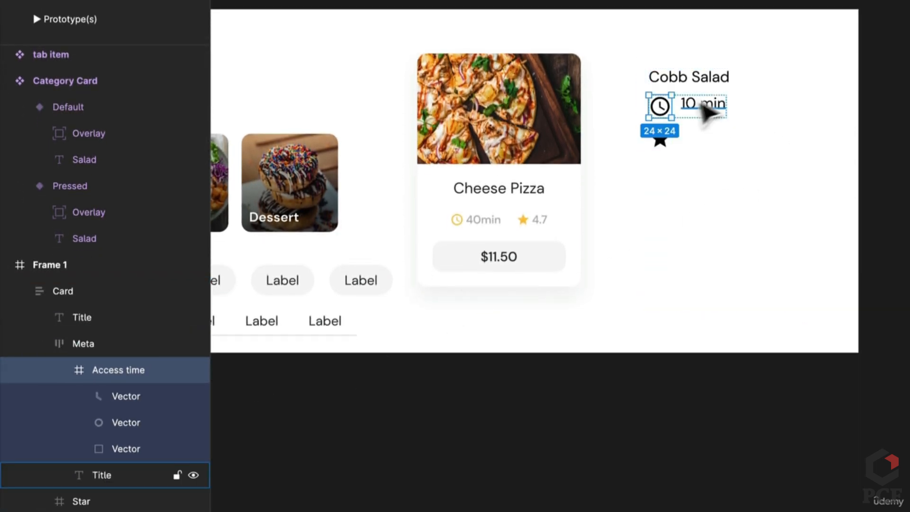
Vertically centre the Meta frame's items in its auto layout and set the gap between them to 4
scroll(704, 114, up, 3)
click(713, 110)
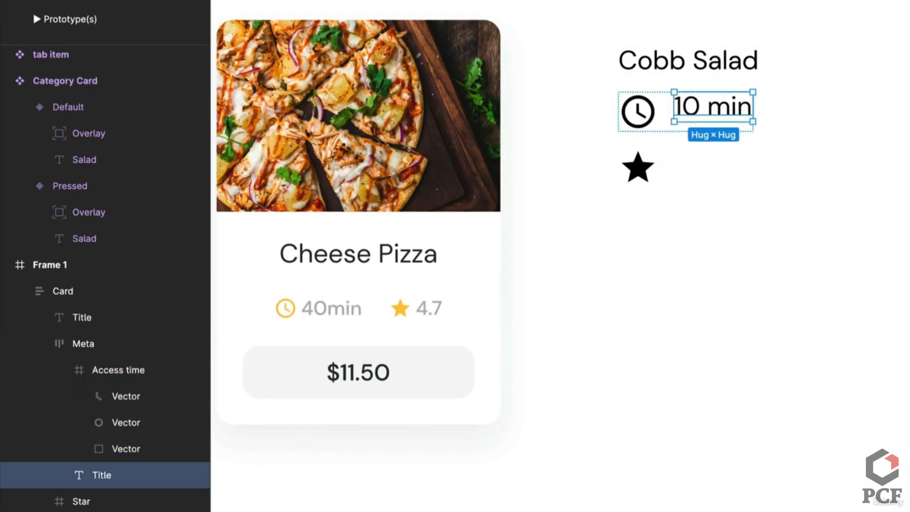
click(705, 192)
double_click(669, 119)
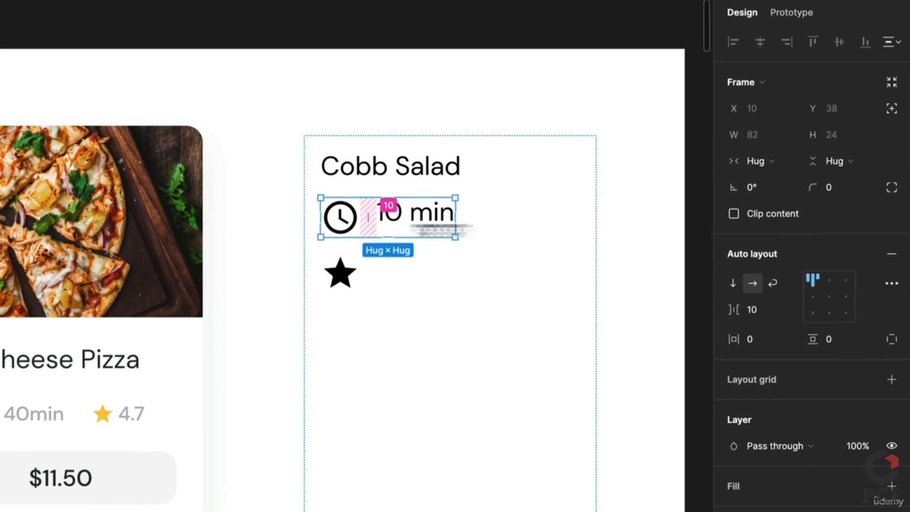
click(812, 295)
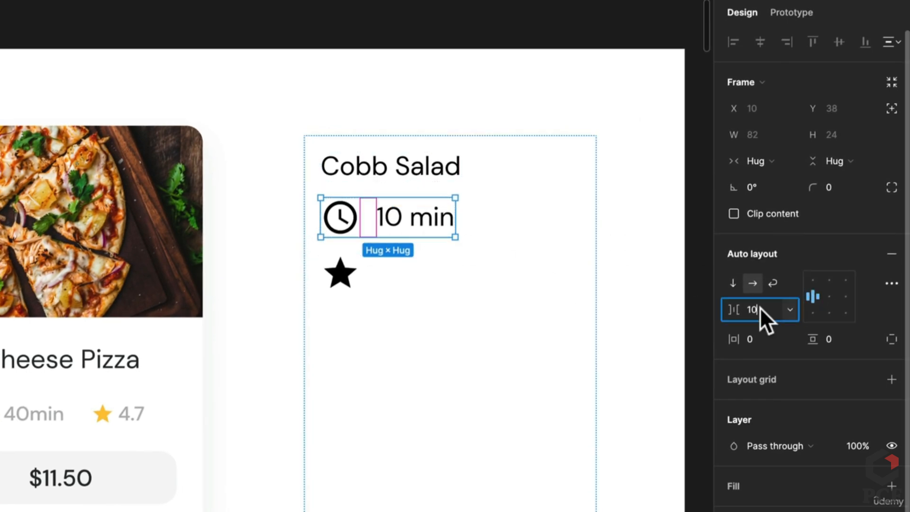
text(4)
key(Return)
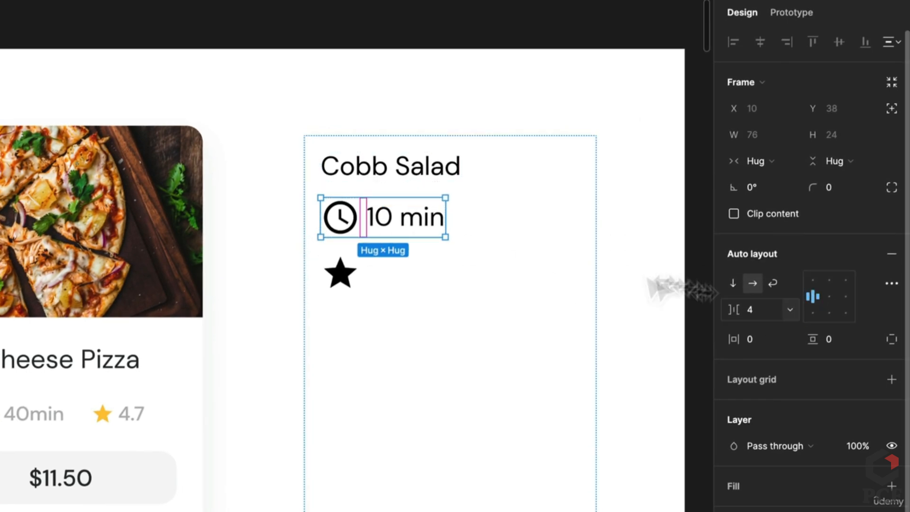
Set the "10 min" text to font size 12 and weight Bold
click(413, 229)
text(12)
key(Return)
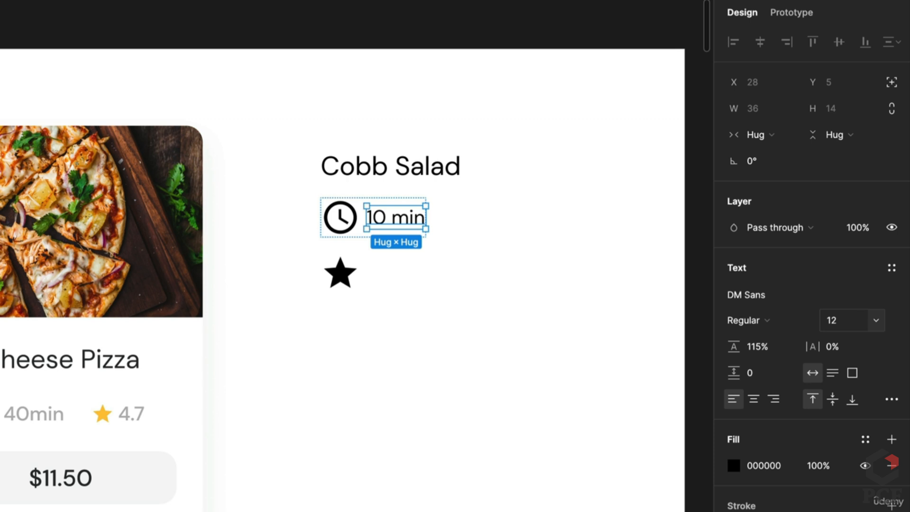
click(749, 322)
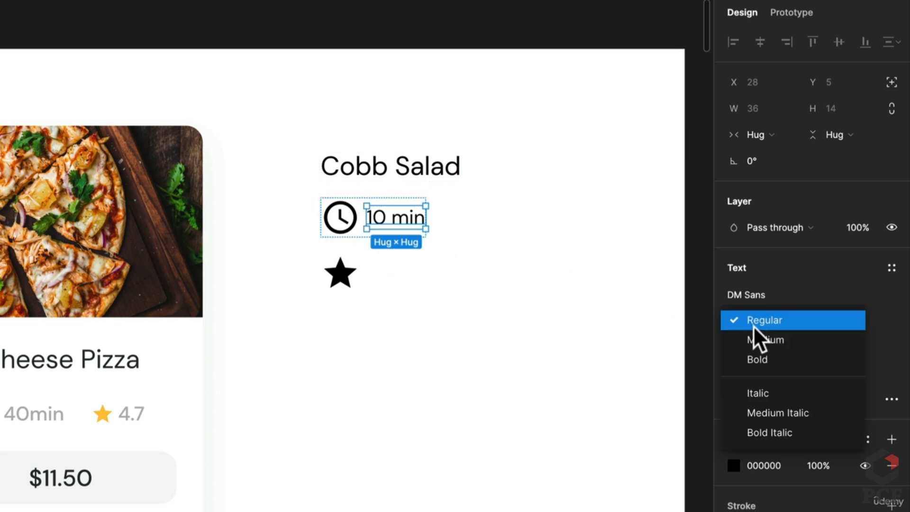
click(763, 355)
Resize the clock icon to 20 × 20
click(356, 225)
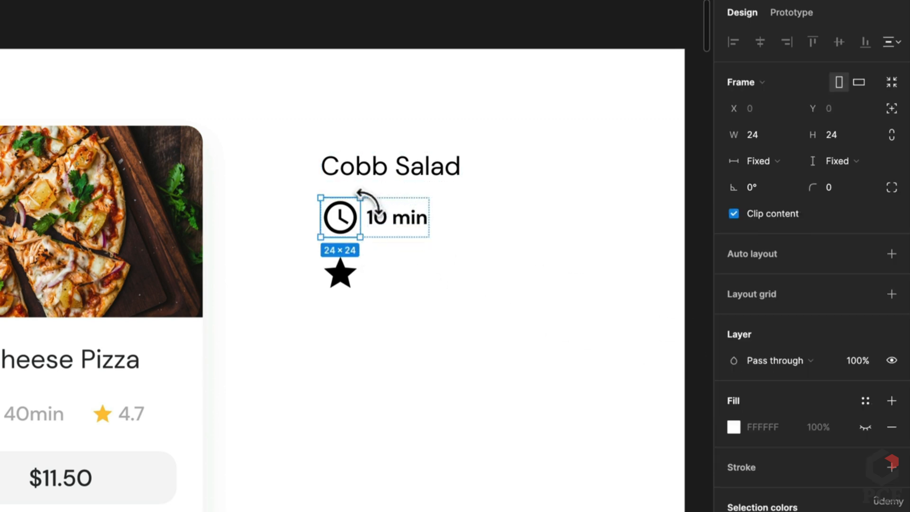
drag(360, 199, 356, 205)
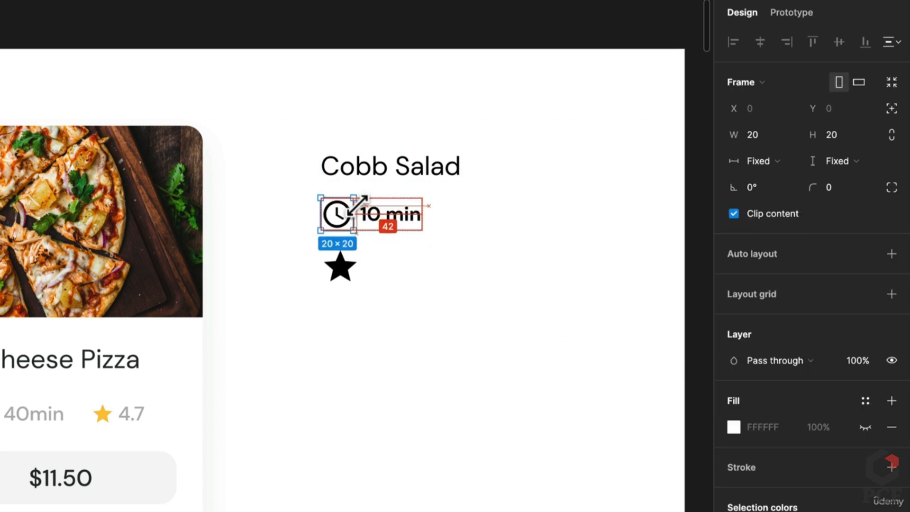
click(479, 290)
Duplicate the time row and replace the copy's clock with the star icon, resized to 20 × 20
double_click(401, 229)
key(ctrl+d)
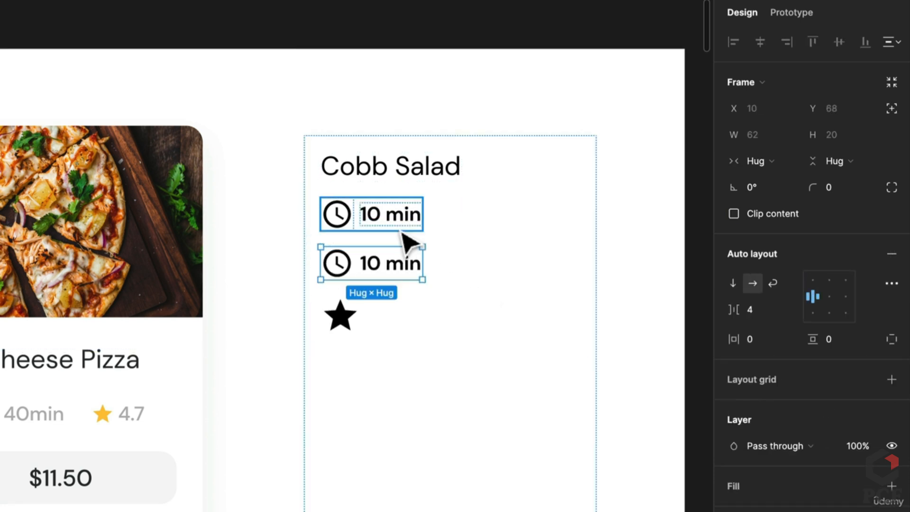
click(355, 331)
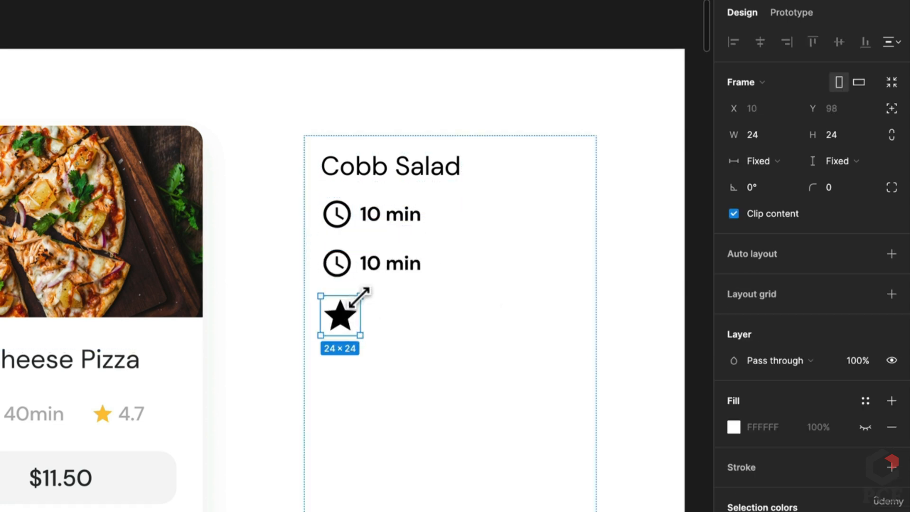
drag(359, 296, 353, 302)
drag(394, 277, 388, 268)
click(347, 278)
key(Delete)
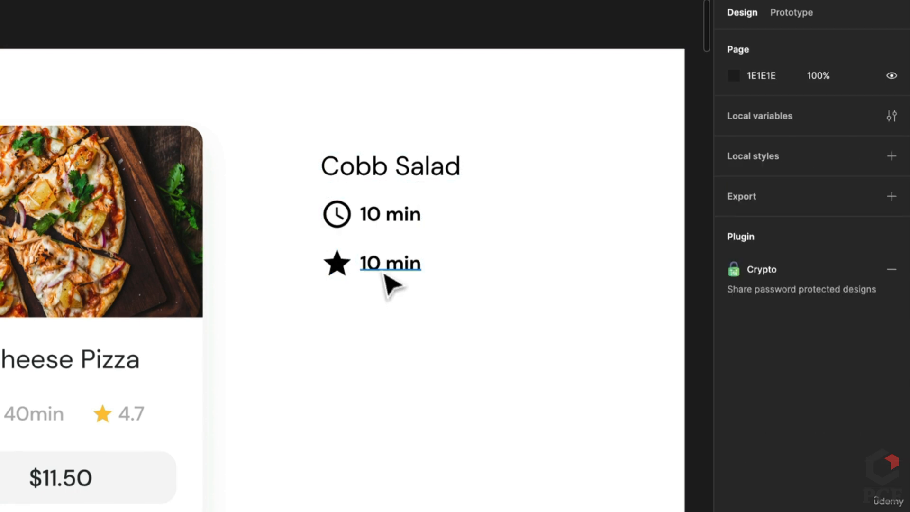
Change the text beside the star icon to "4.9"
double_click(372, 264)
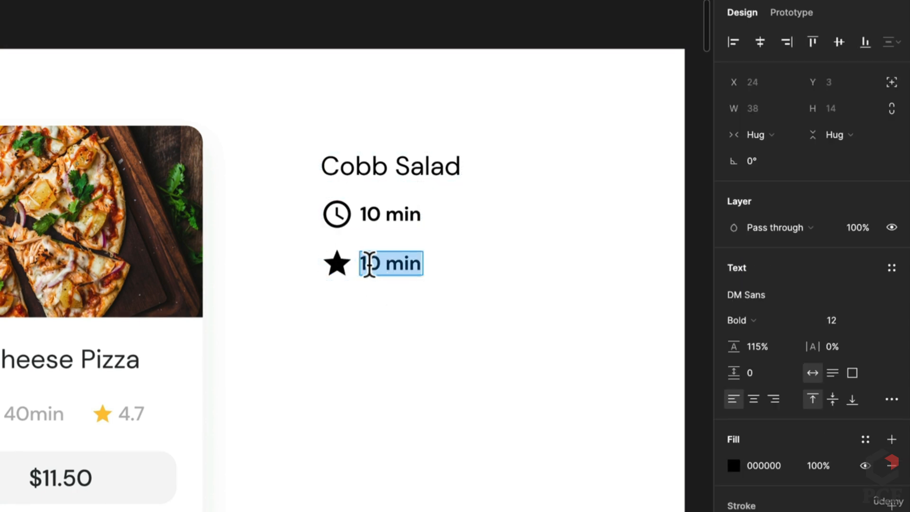
text(4.9)
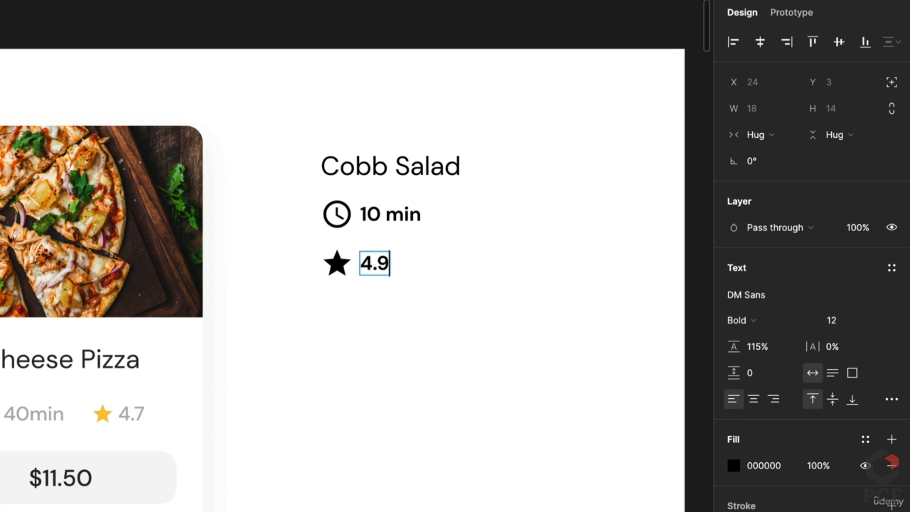
click(385, 284)
Wrap the time and rating rows together in a horizontal auto layout with a gap of 16
click(372, 264)
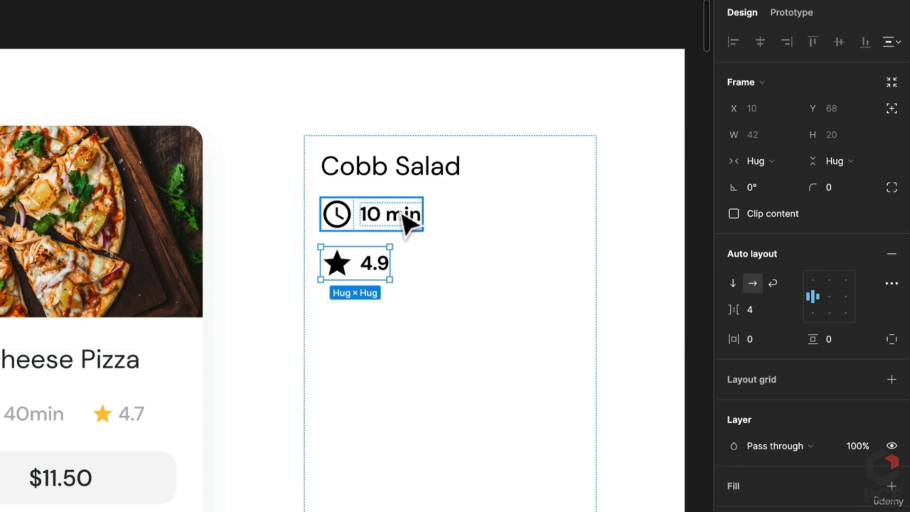
shift+click(403, 219)
key(shift+a)
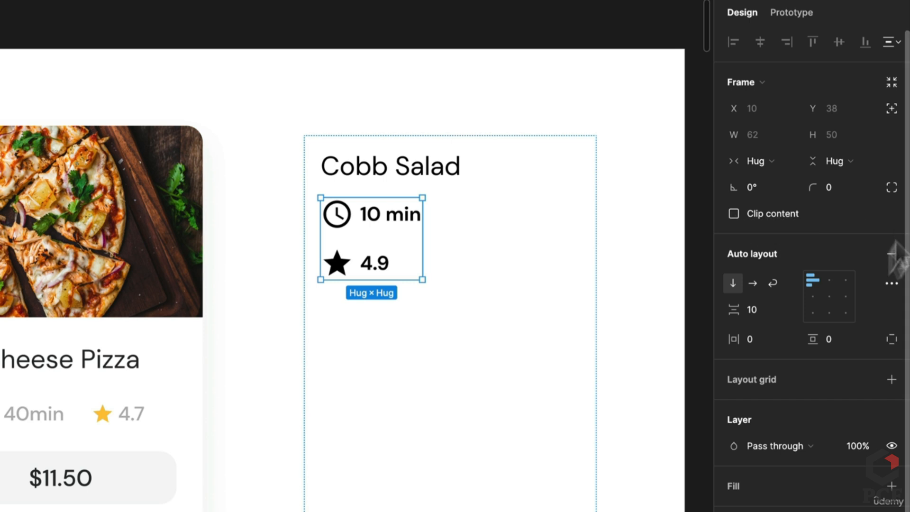
click(747, 282)
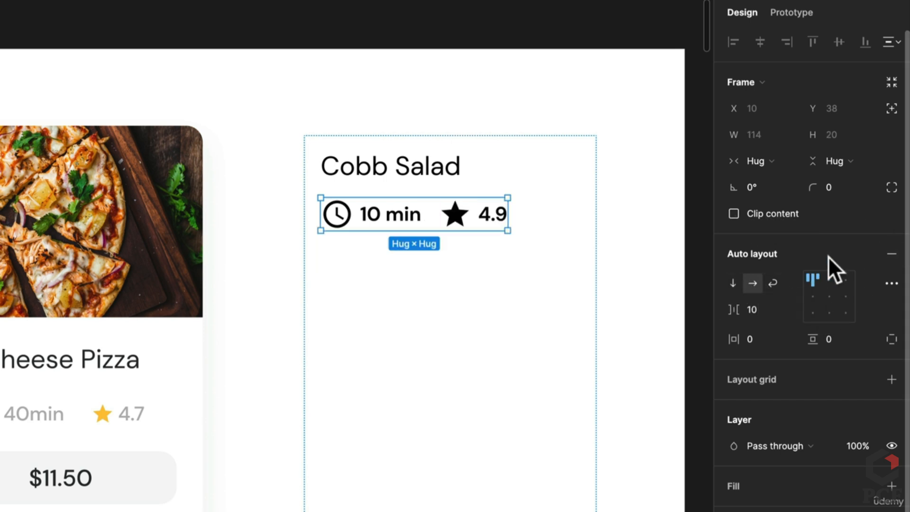
click(772, 308)
text(16)
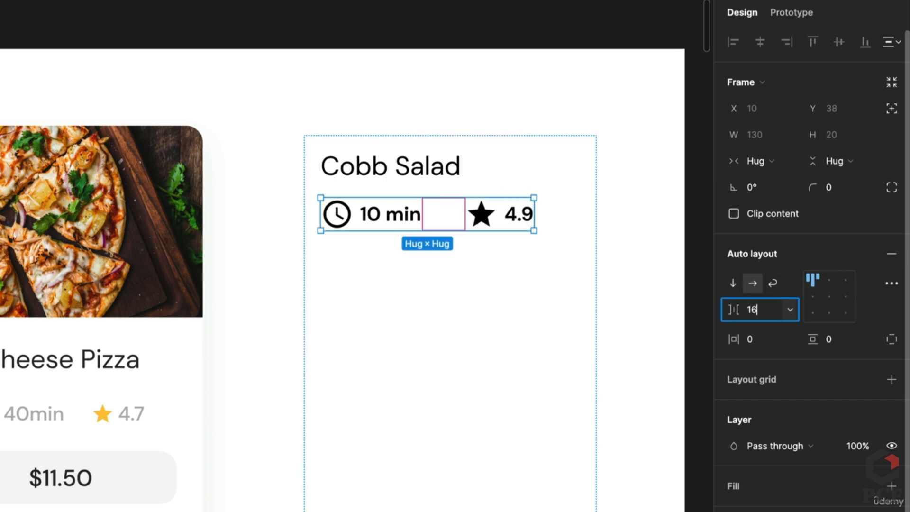
key(Return)
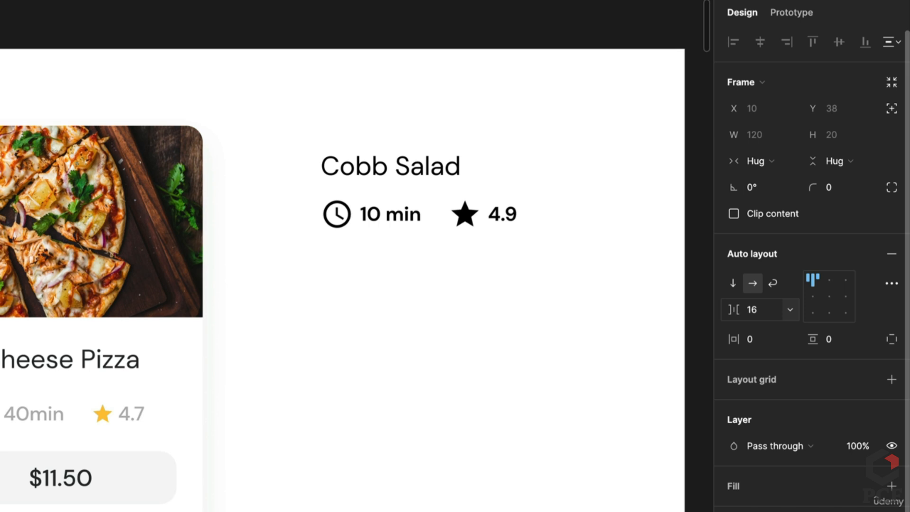
Centre the card's contents horizontally and vertically in its auto layout, and select the Cobb Salad title
click(545, 308)
click(830, 298)
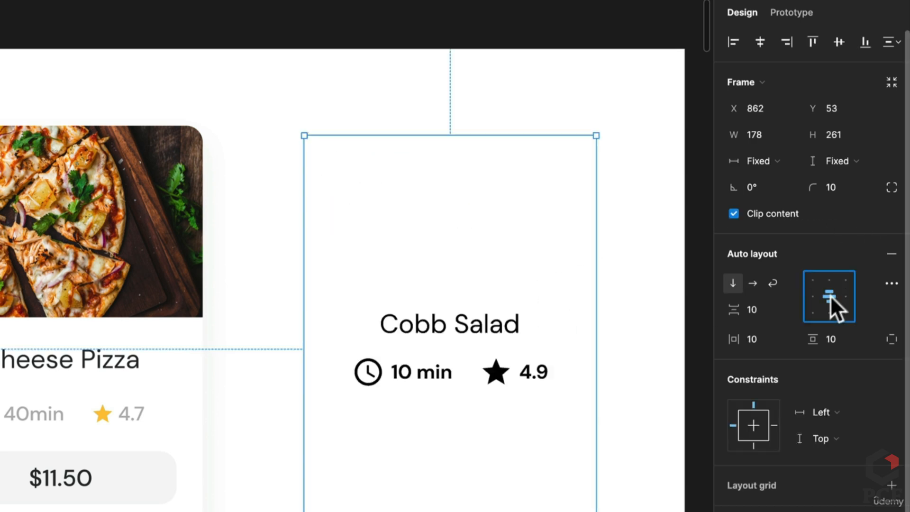
click(461, 324)
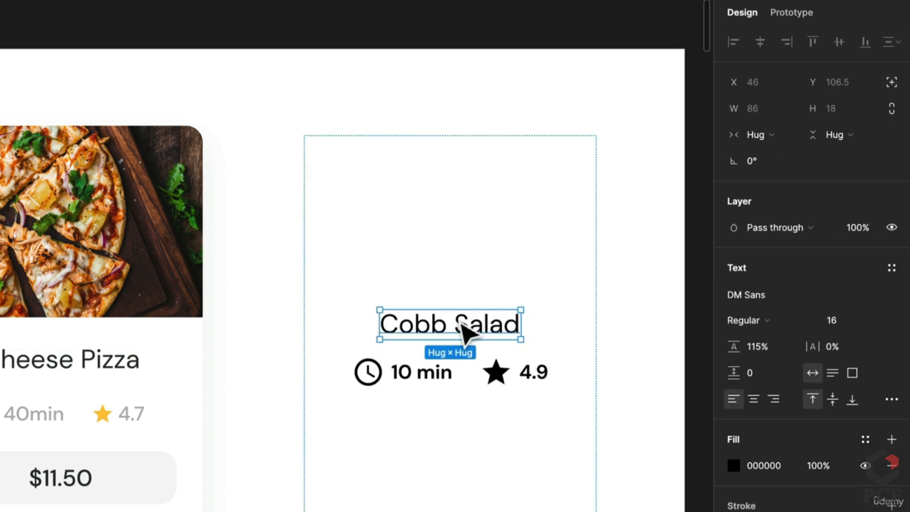
Wrap the Cobb Salad title and the time and rating row together in a vertical auto layout
shift+click(447, 374)
key(shift+a)
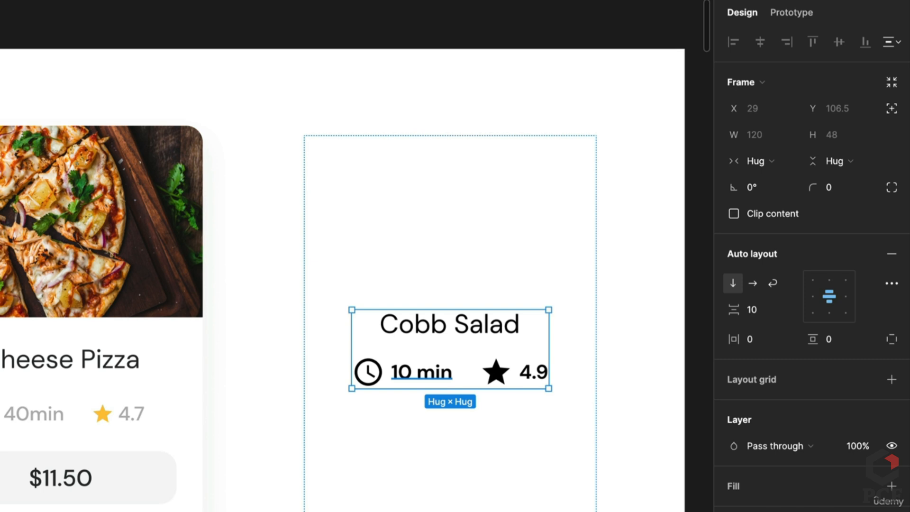
Copy the small light grey button and paste it below the time and rating row in the Cobb Salad card
scroll(439, 365, down, 10)
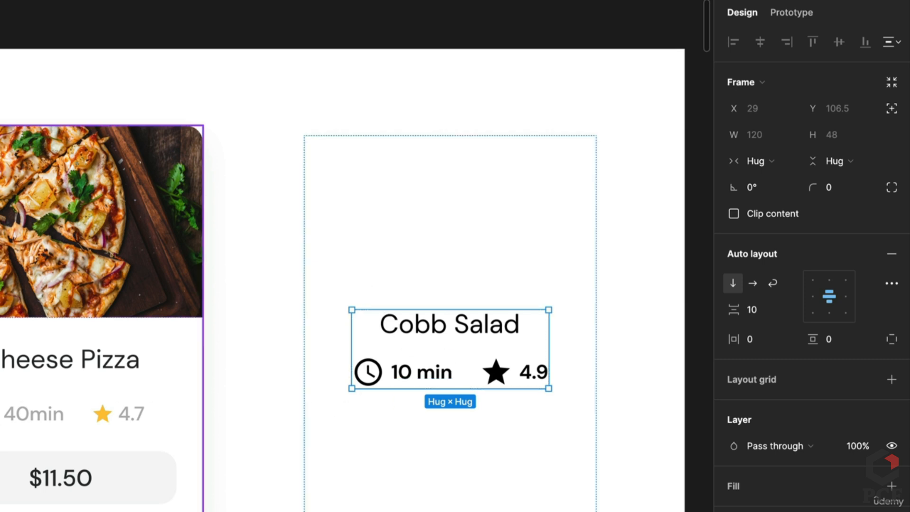
scroll(308, 341, up, 5)
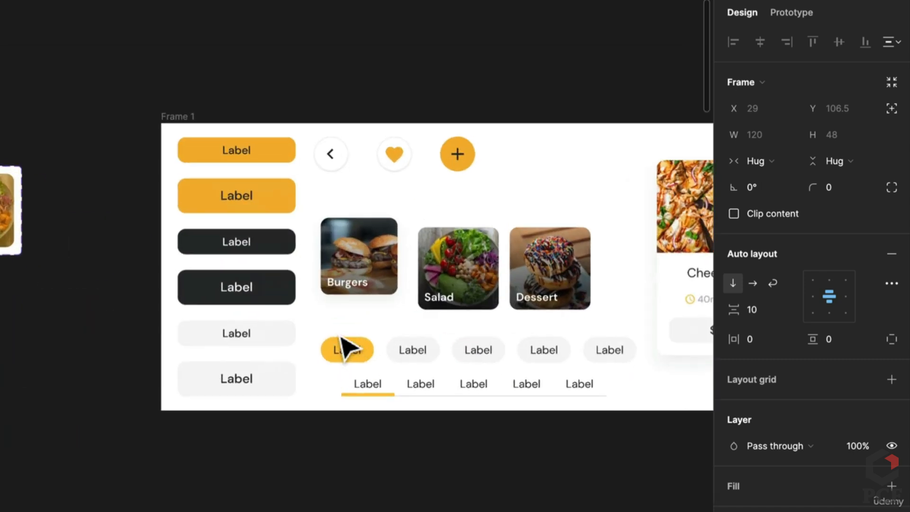
click(264, 339)
drag(522, 345, 393, 323)
drag(614, 303, 251, 306)
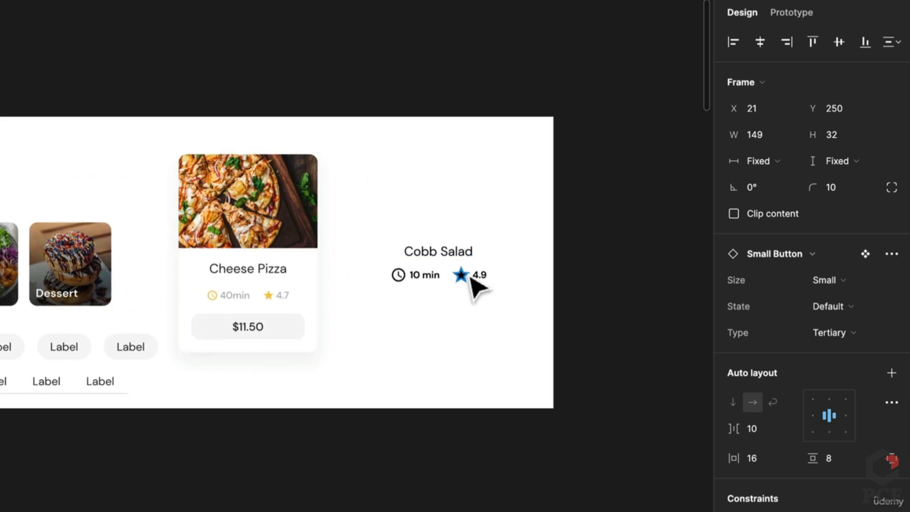
scroll(475, 309, up, 3)
click(468, 335)
key(ctrl+v)
drag(332, 332, 445, 262)
Change the pasted button's label to "Add to cart"
double_click(412, 300)
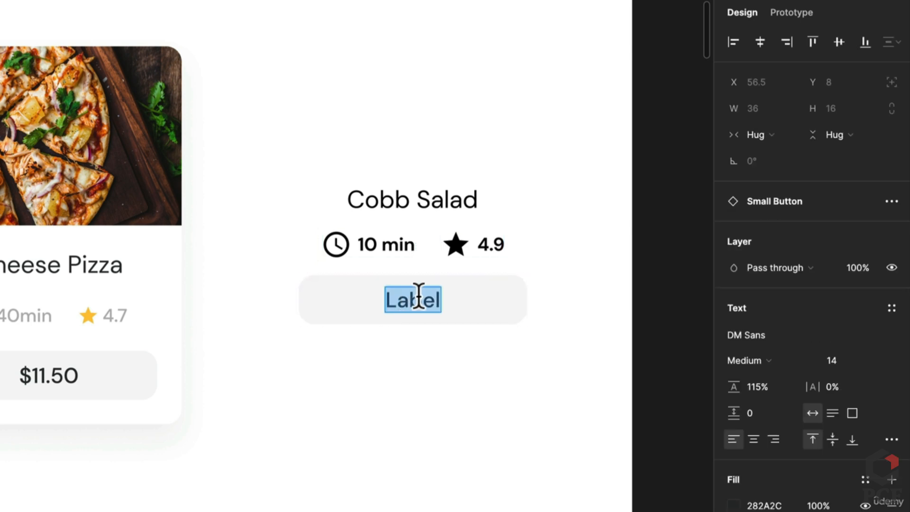
text(Add to cart)
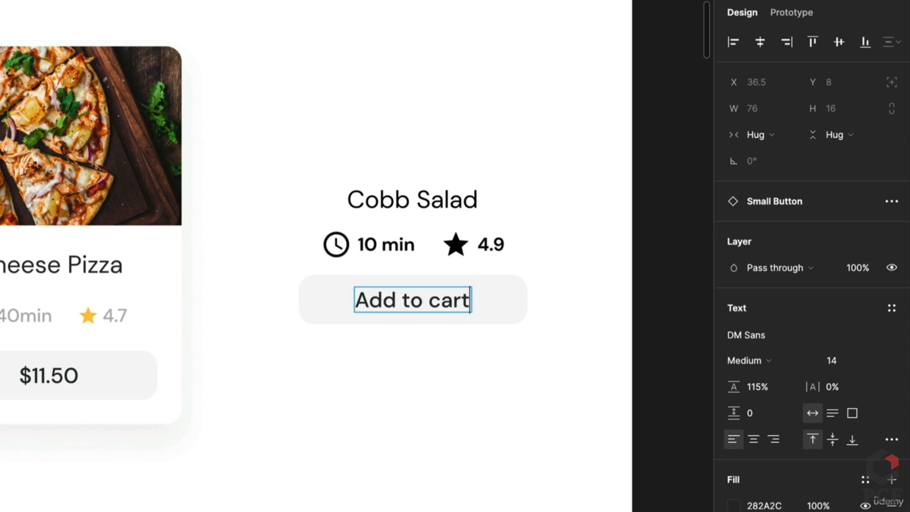
click(386, 391)
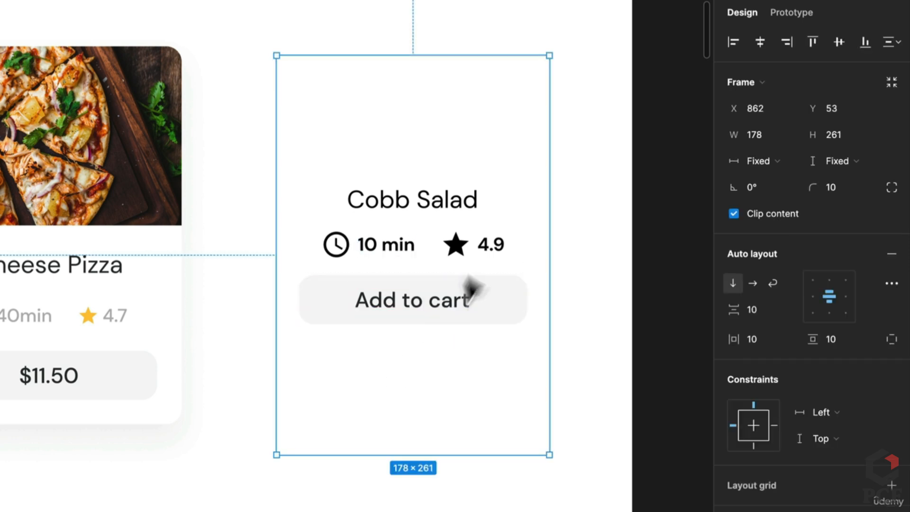
double_click(474, 250)
double_click(469, 252)
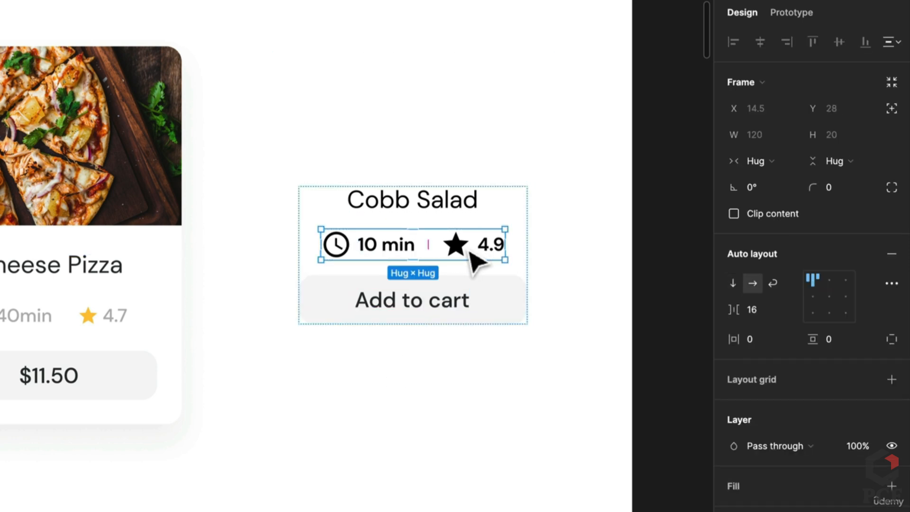
click(478, 248)
key(ctrl+v)
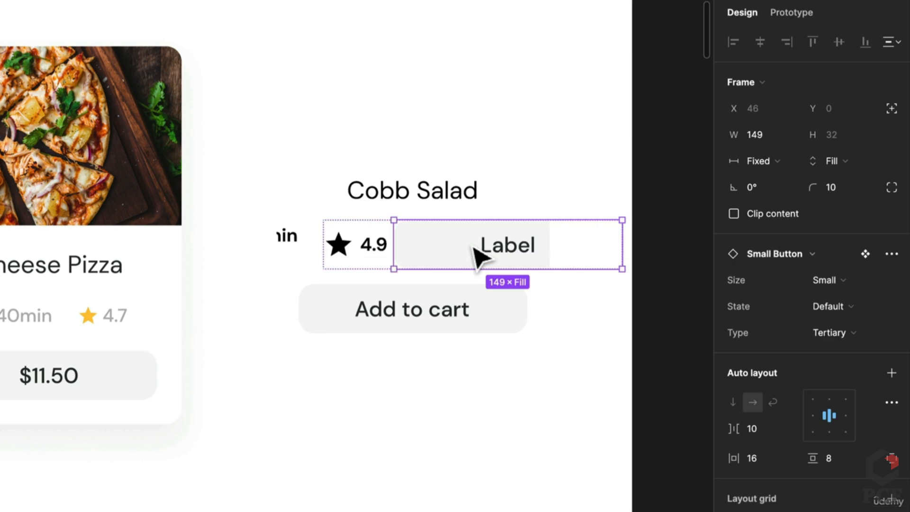
key(ctrl+z)
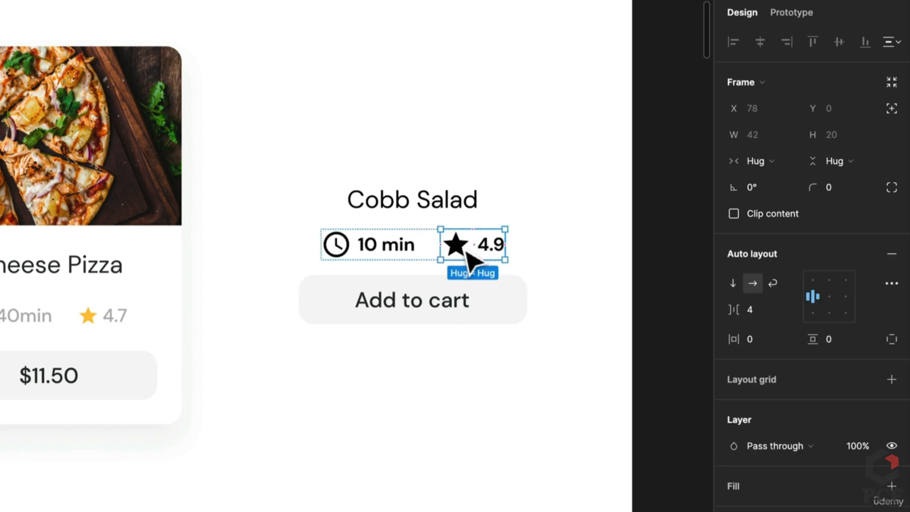
Duplicate the Cobb Salad title and change the copy's text to "$14.99"
click(453, 201)
key(ctrl+d)
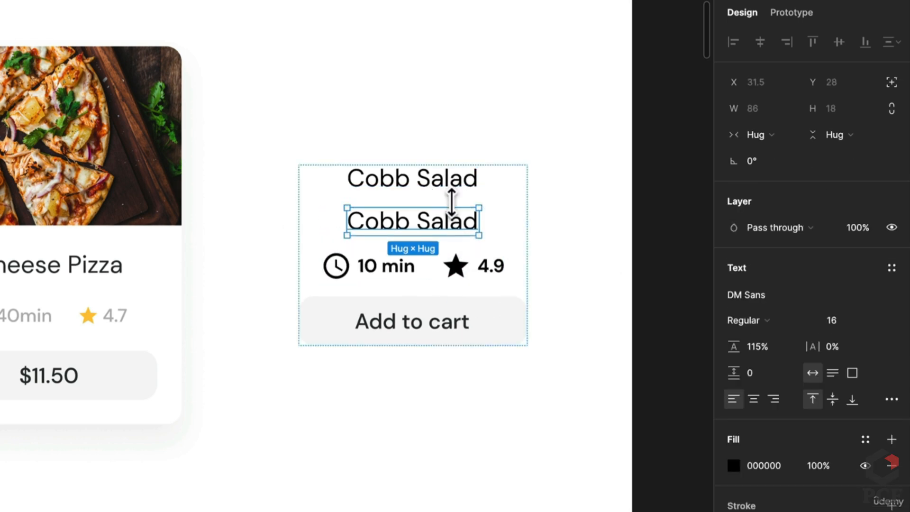
double_click(411, 229)
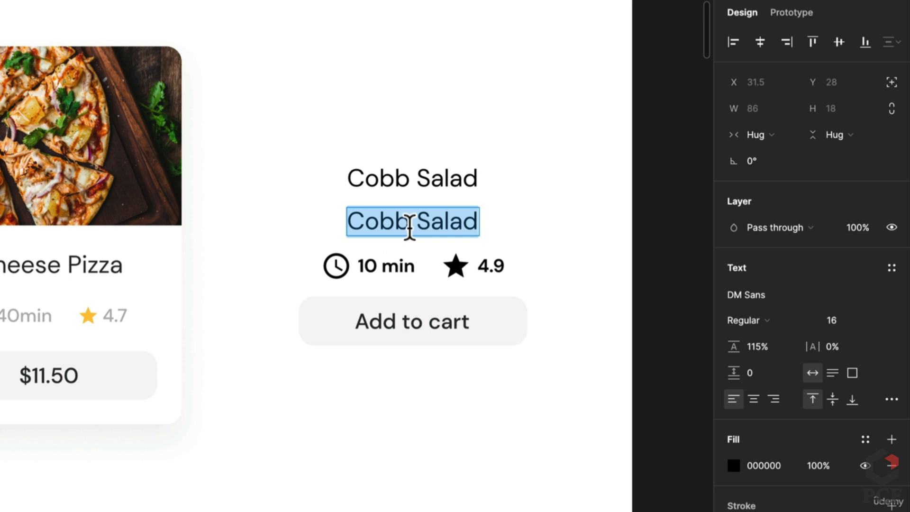
text($)
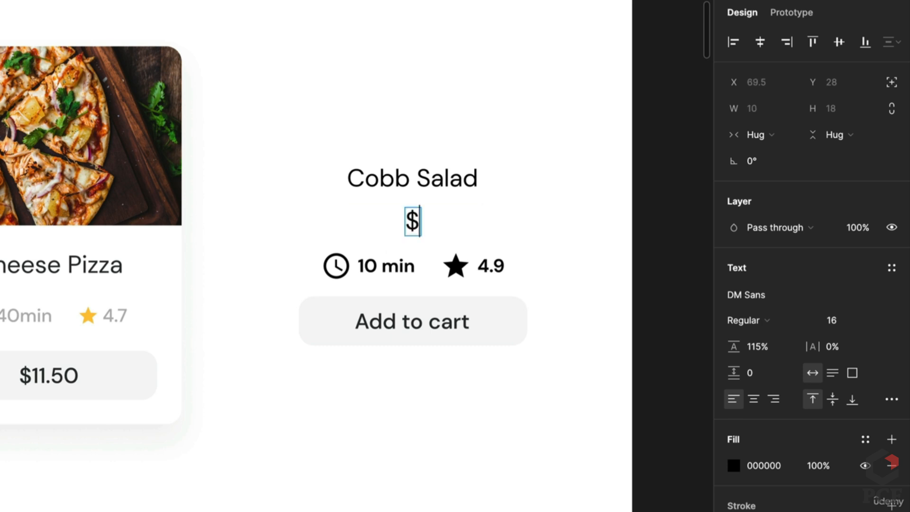
text(14.99)
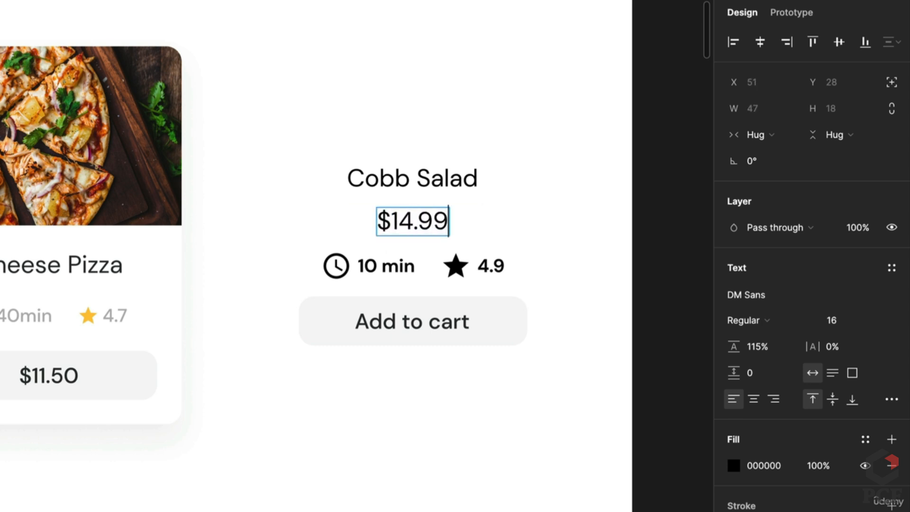
click(616, 214)
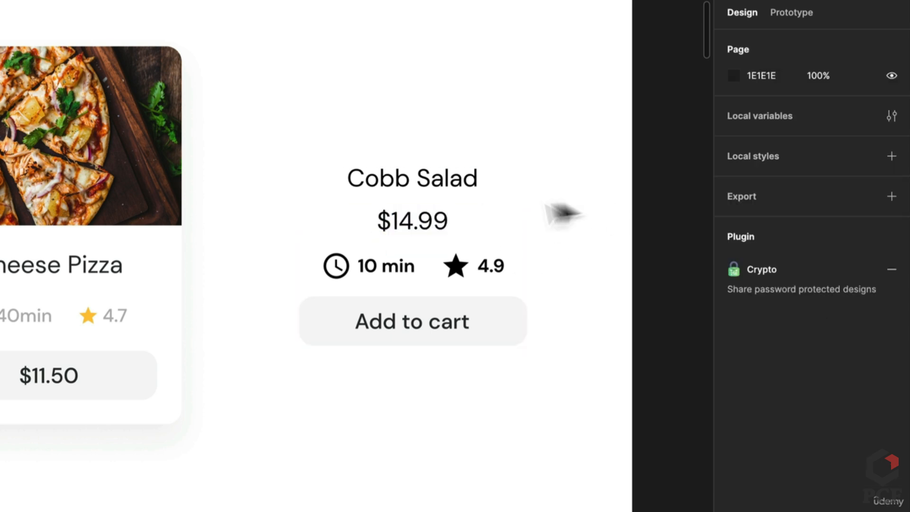
Set the font size of the $14.99 price to 14
click(398, 224)
click(841, 324)
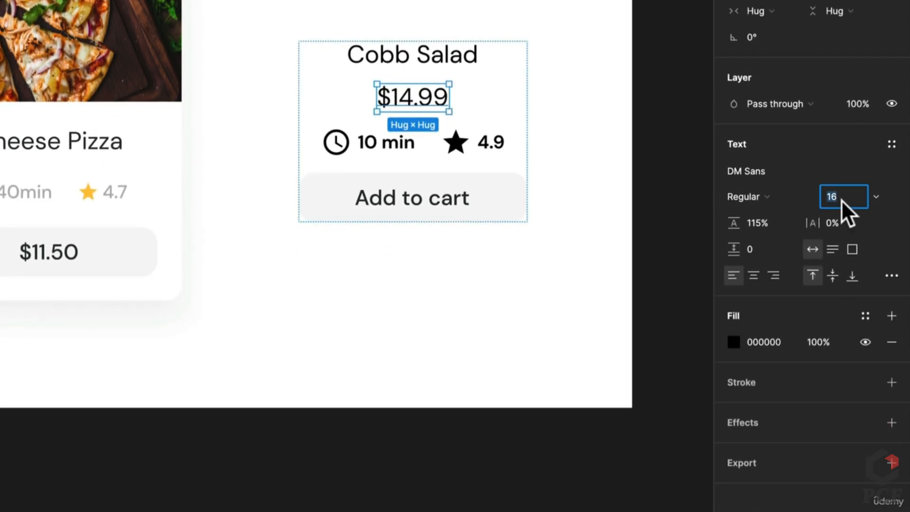
text(14)
key(Return)
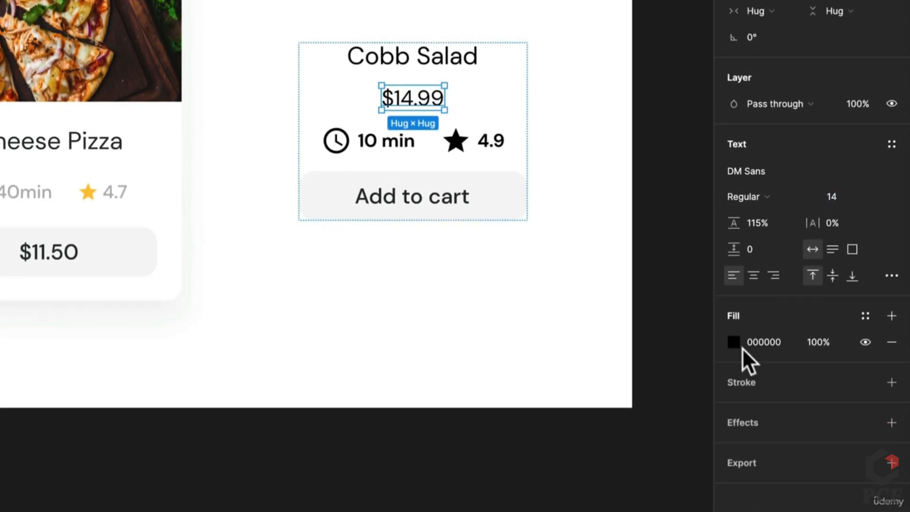
Recolour the Cobb Salad card's clock and star icons to the document's orange, F5B22C
super+click(458, 144)
shift+click(337, 143)
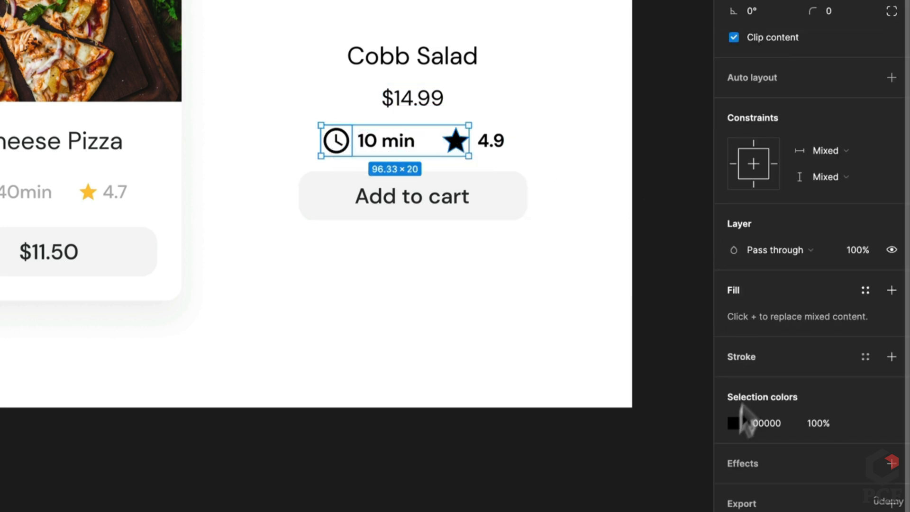
click(736, 420)
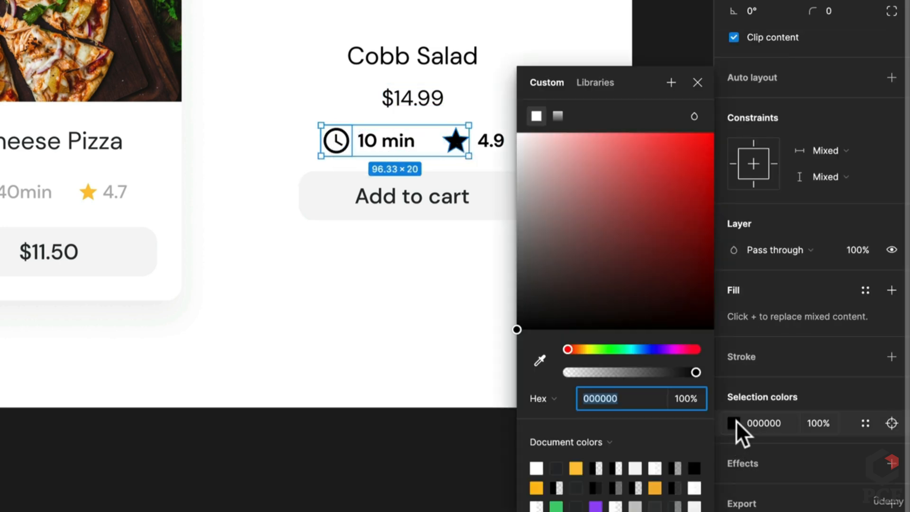
click(655, 488)
Set the fill opacity of the "10 min" and "4.9" texts to 50%
click(412, 142)
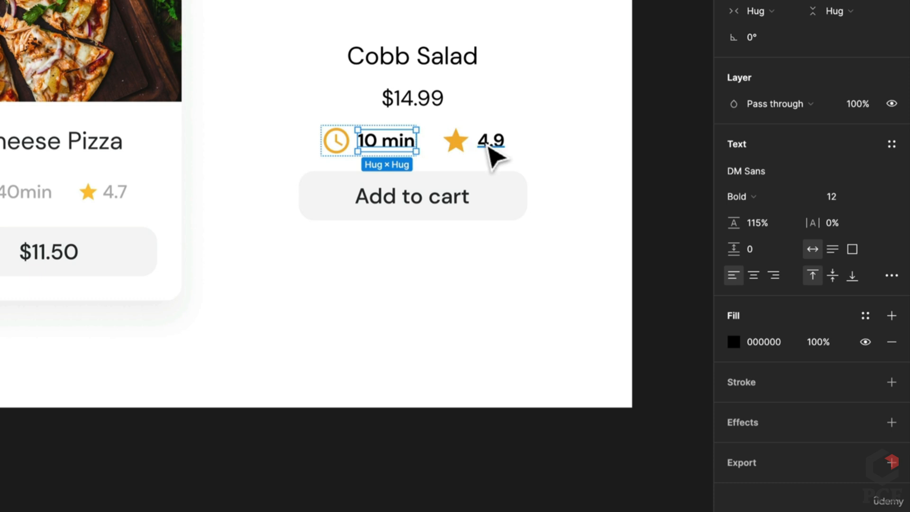
shift+click(492, 144)
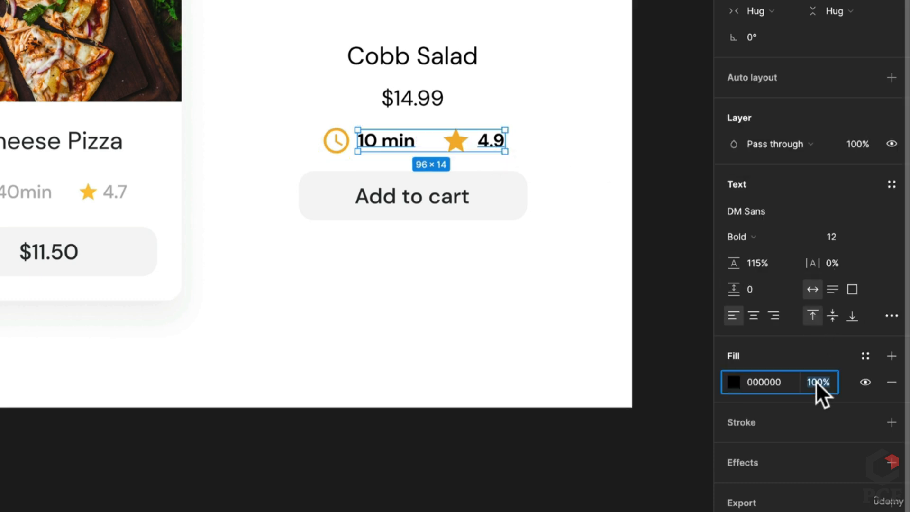
text(50)
key(Return)
Wrap the Cobb Salad title and the price in an auto layout and set its direction to horizontal
click(414, 101)
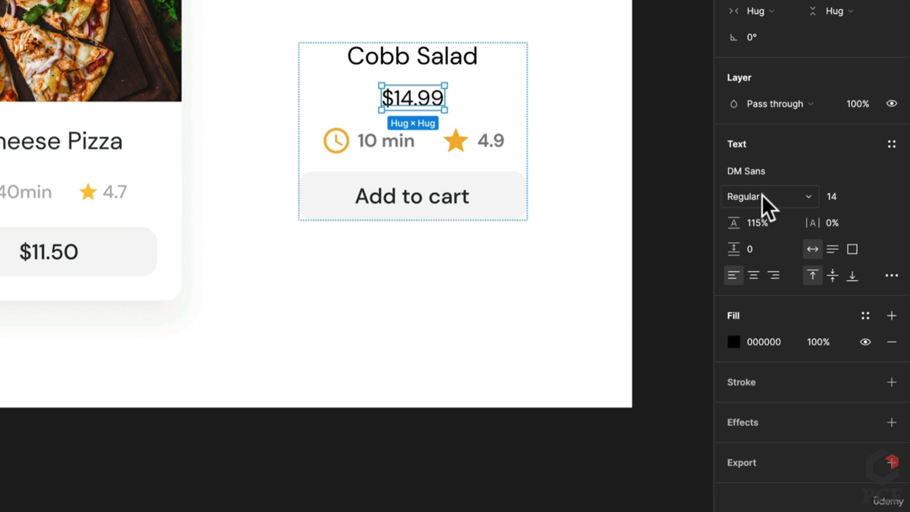
shift+click(469, 68)
key(shift+a)
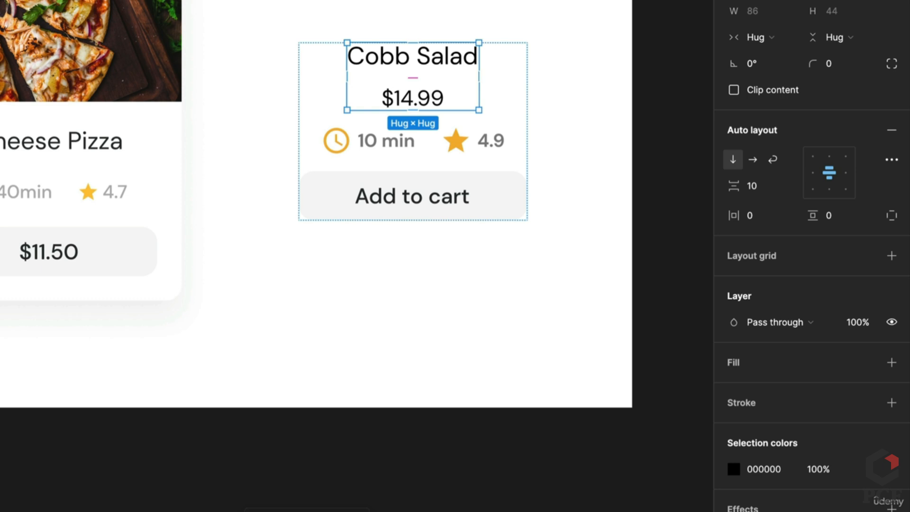
click(753, 159)
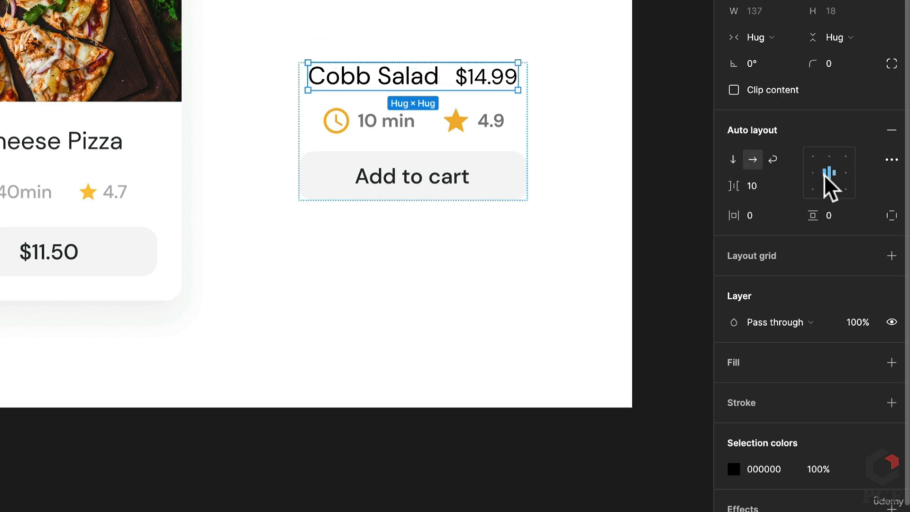
Set the width of both the title and price row and the Cobb Salad title inside it to Fill
click(771, 39)
click(774, 56)
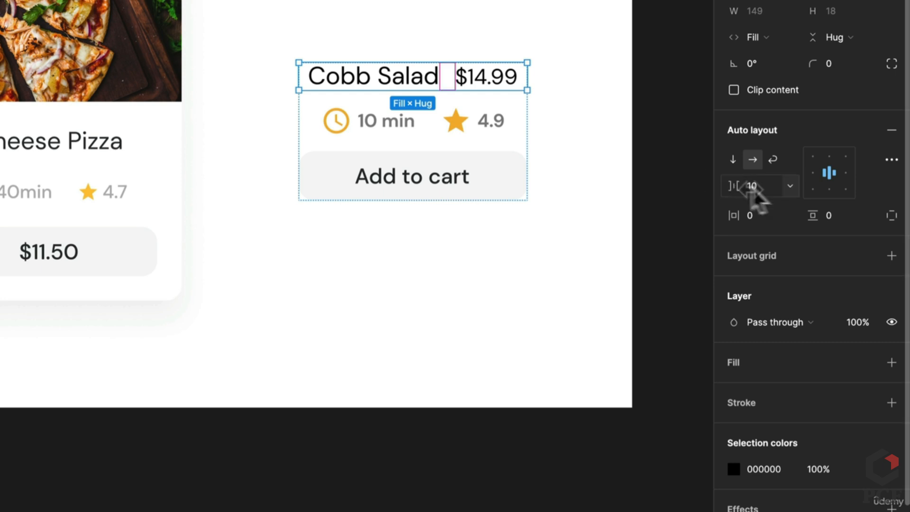
click(418, 86)
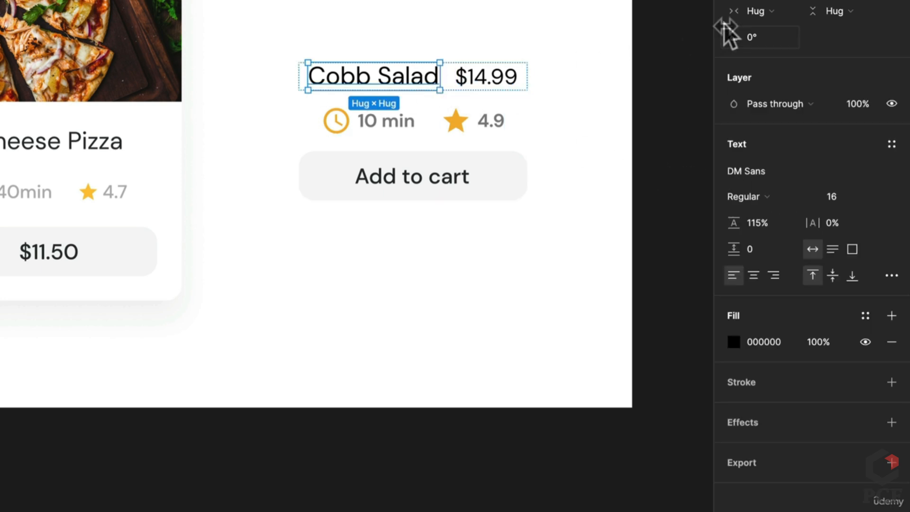
click(761, 9)
click(775, 32)
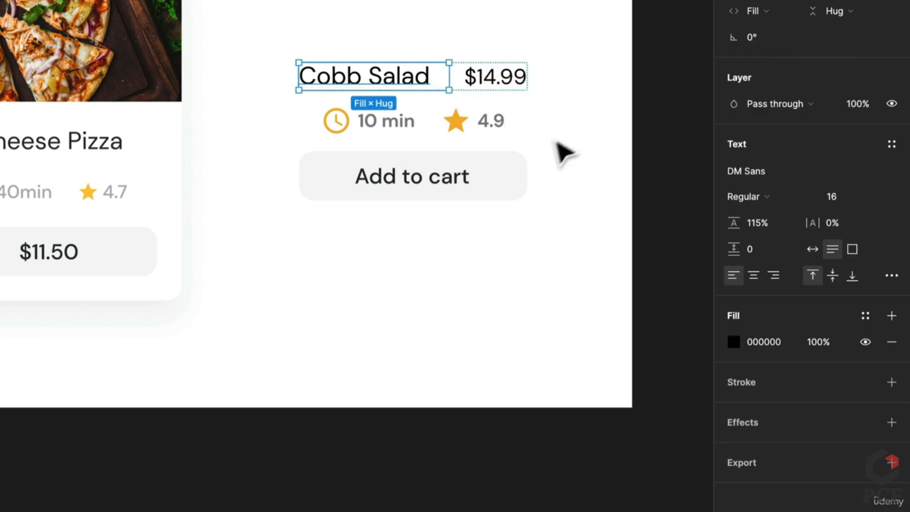
click(633, 119)
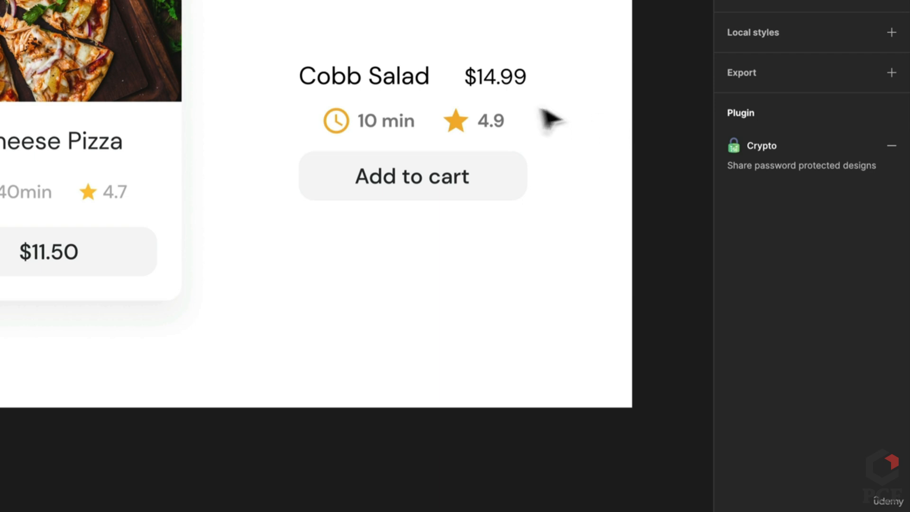
Set the Cobb Salad card's horizontal padding, vertical padding and auto layout gap to 0
click(487, 92)
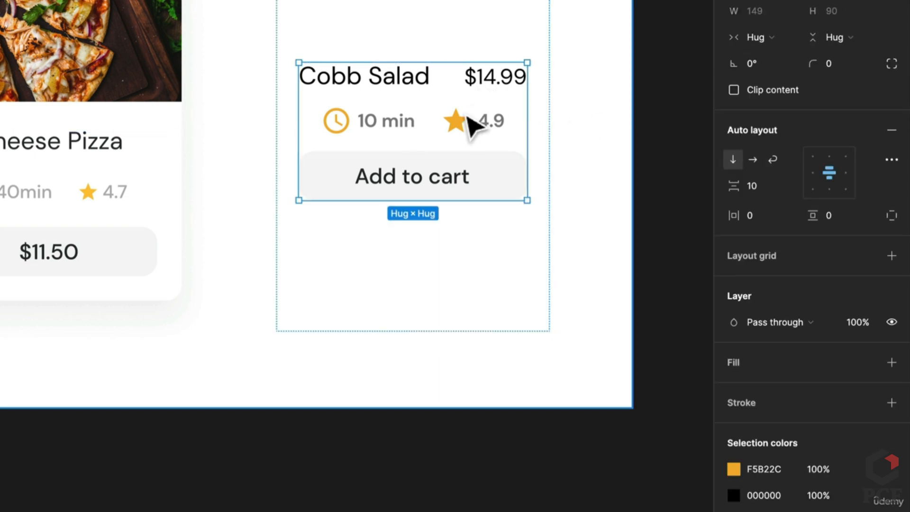
click(412, 274)
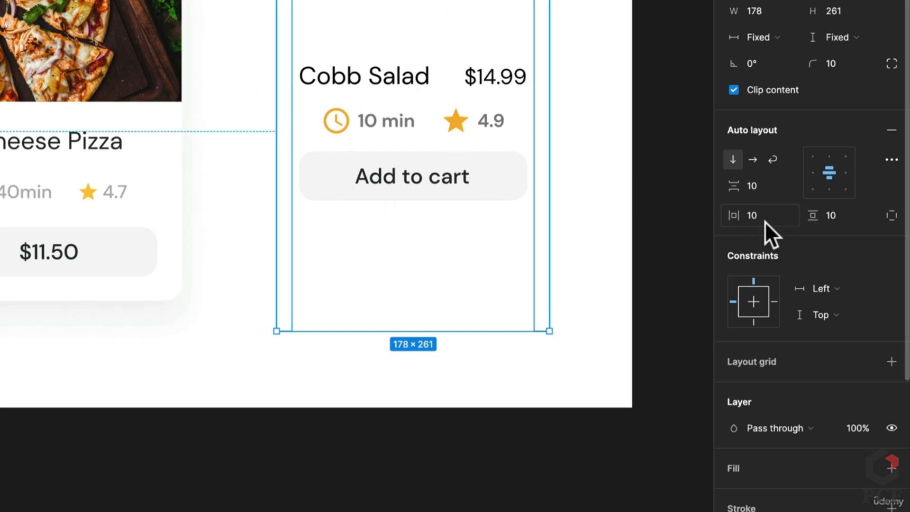
text(0)
key(Tab)
text(0)
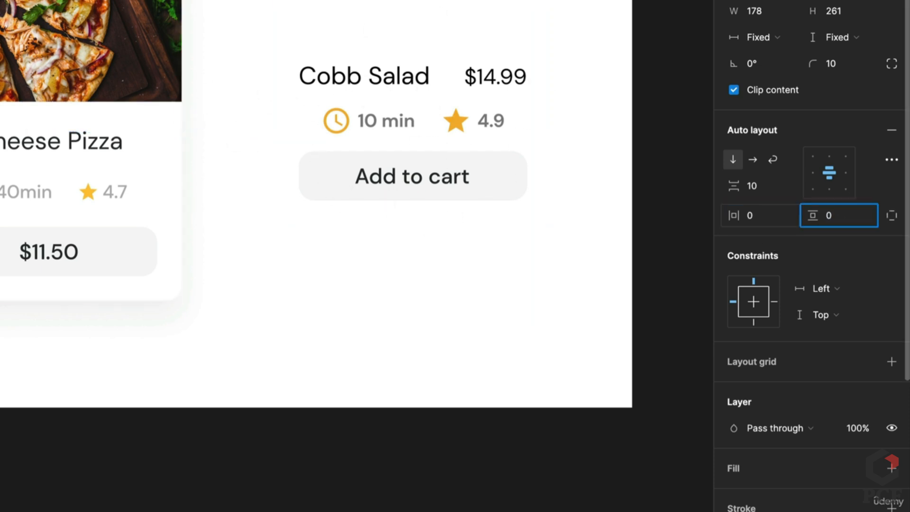
key(shift+Tab)
key(shift+Tab)
key(Tab)
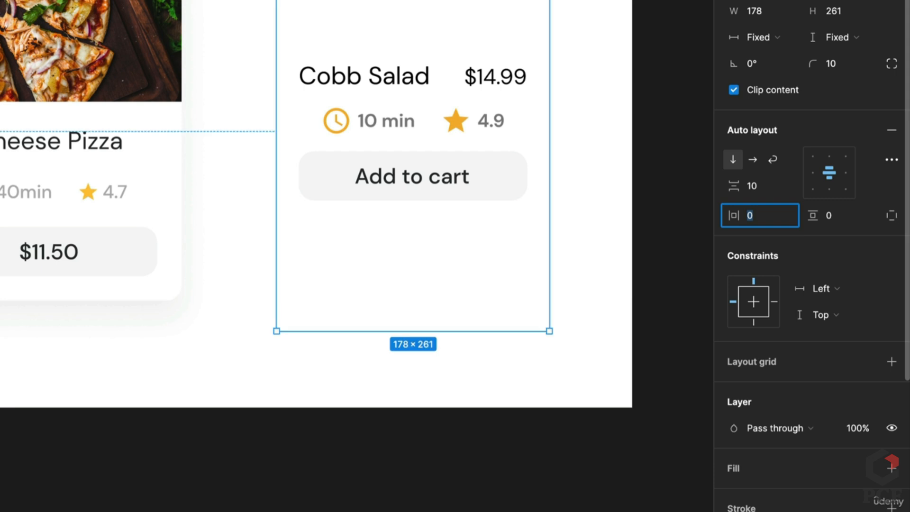
click(761, 174)
text(0)
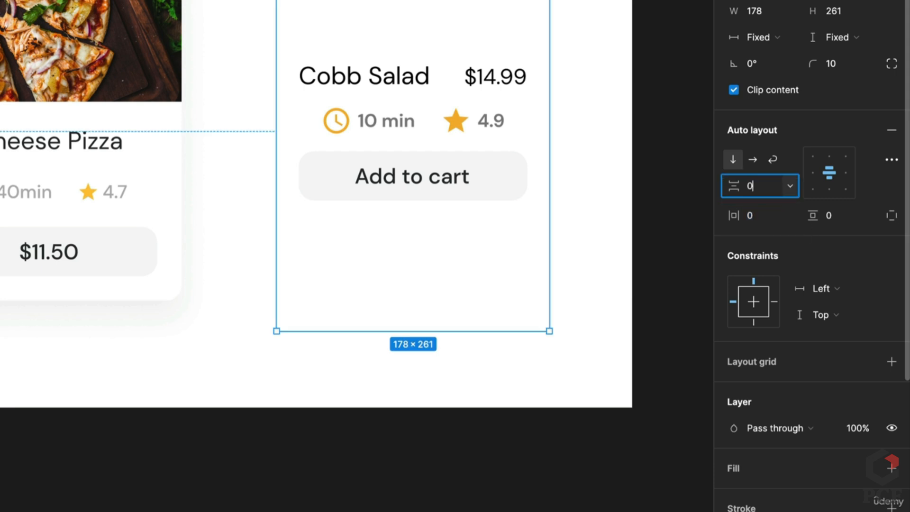
key(Return)
Set the width of the frame holding the card's title, time and rating, and button to Fill
click(315, 113)
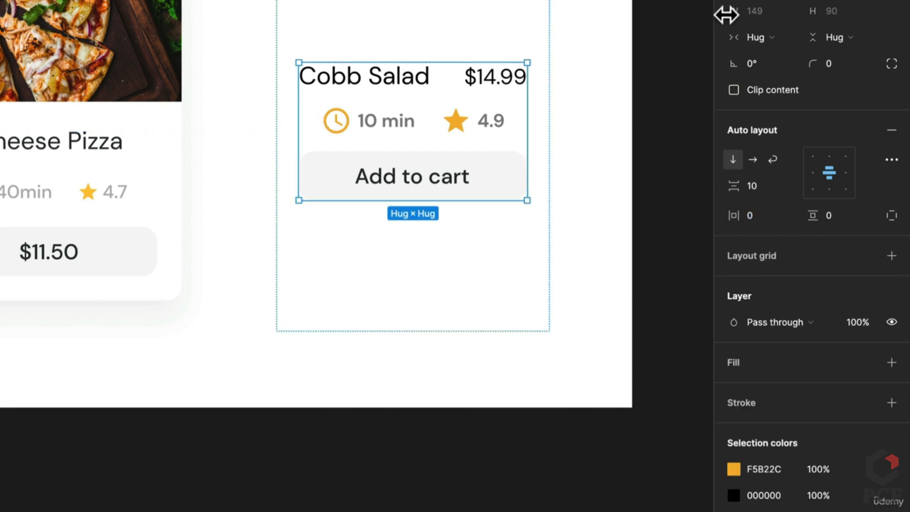
click(756, 38)
click(762, 56)
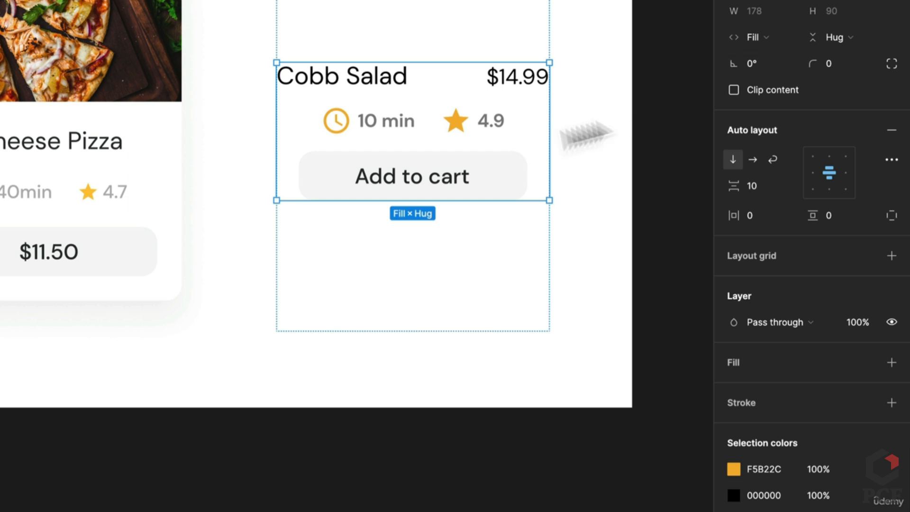
Set the width of the card's Add to cart button to Fill container
click(463, 189)
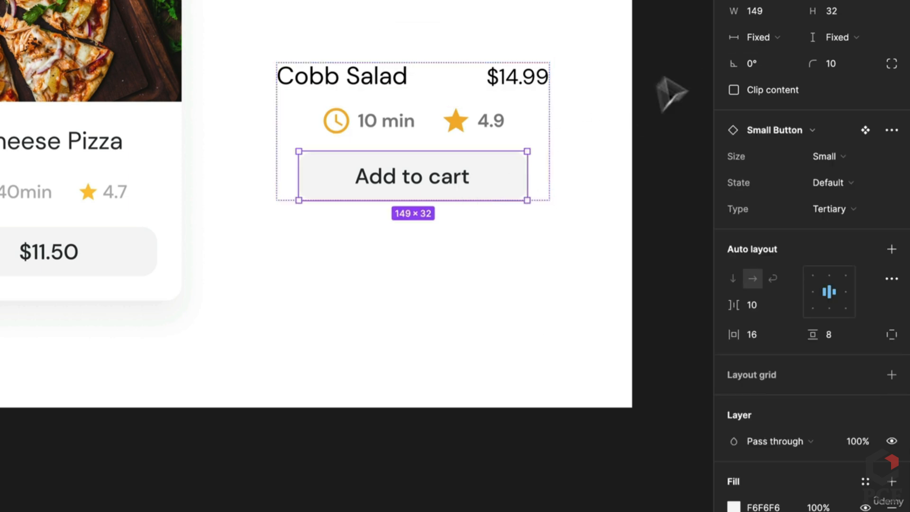
click(758, 37)
click(766, 76)
Draw a frame of about 144 × 81 inside the Cobb Salad card, above the title
click(524, 292)
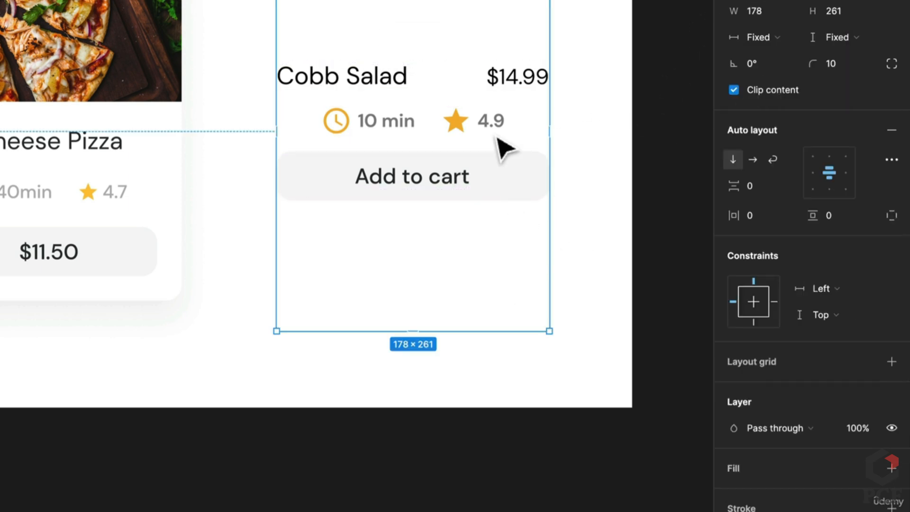
scroll(498, 139, down, 2)
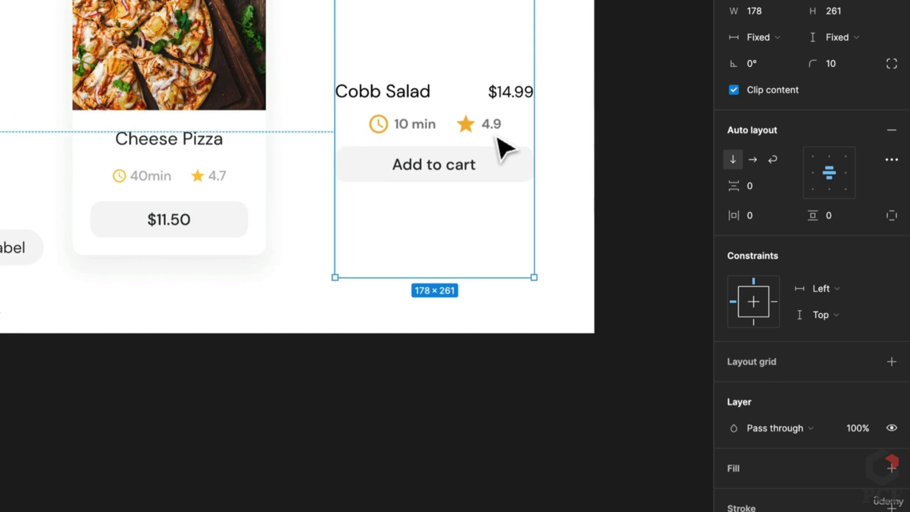
key(f)
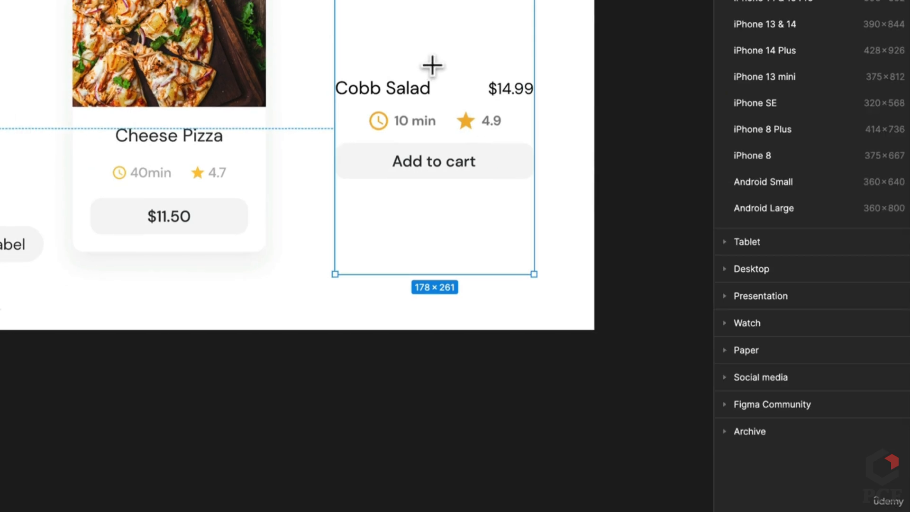
drag(359, 1, 520, 92)
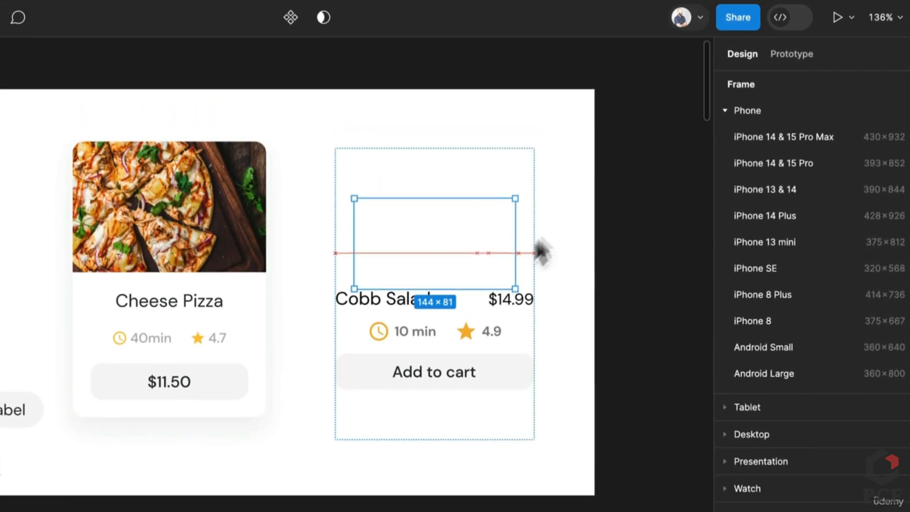
Set both the width and the height of the new image frame to Fill container
click(757, 204)
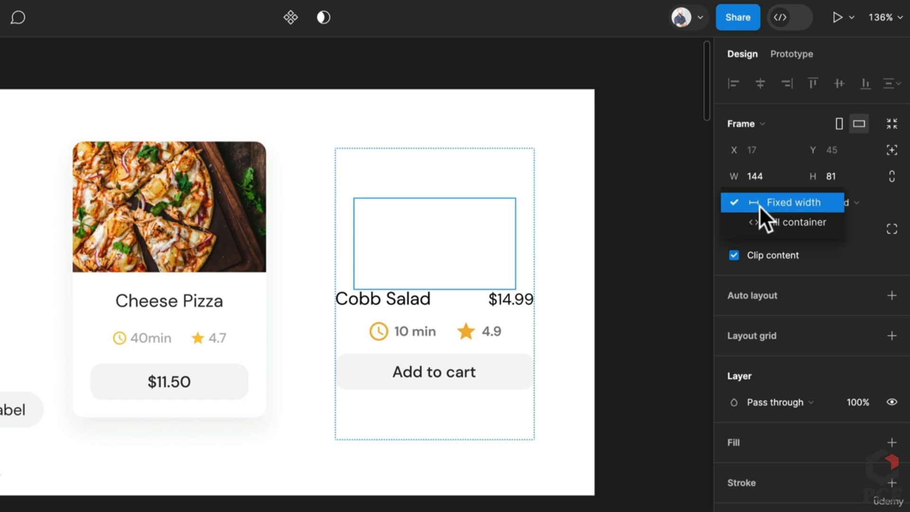
click(764, 221)
click(849, 204)
click(846, 221)
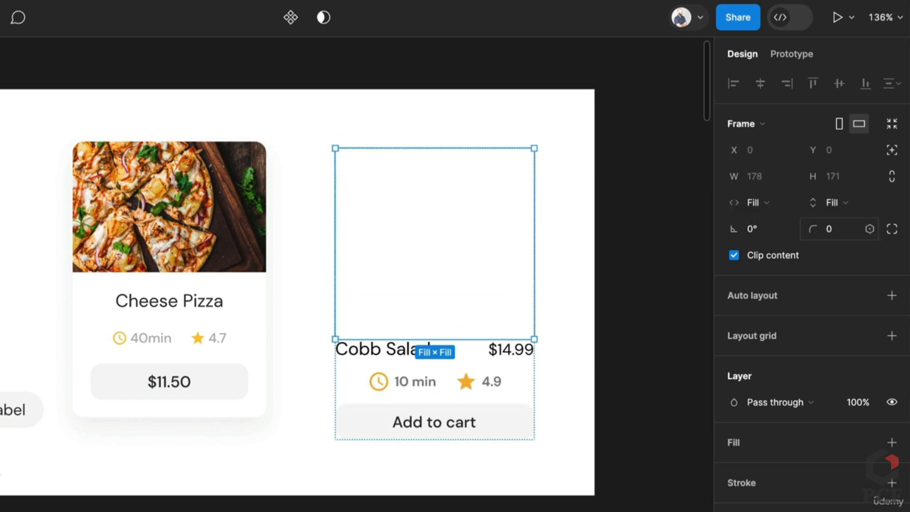
Open the Unsplash plugin with the image frame selected and search it for "cobb salad"
key(super+slash)
text(uns)
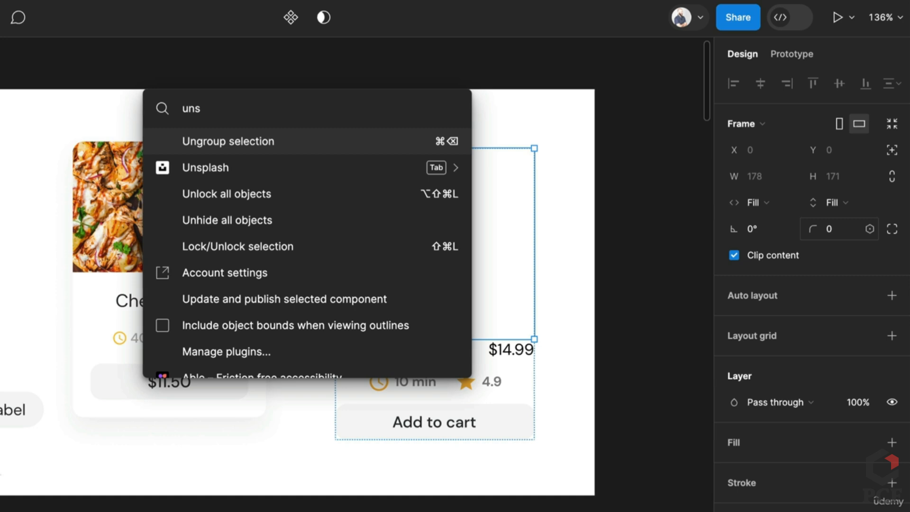
key(Escape)
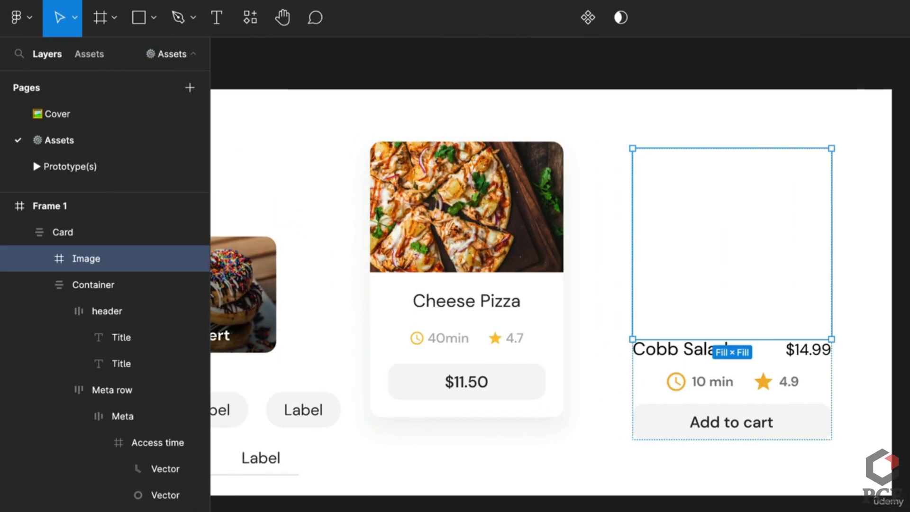
click(272, 162)
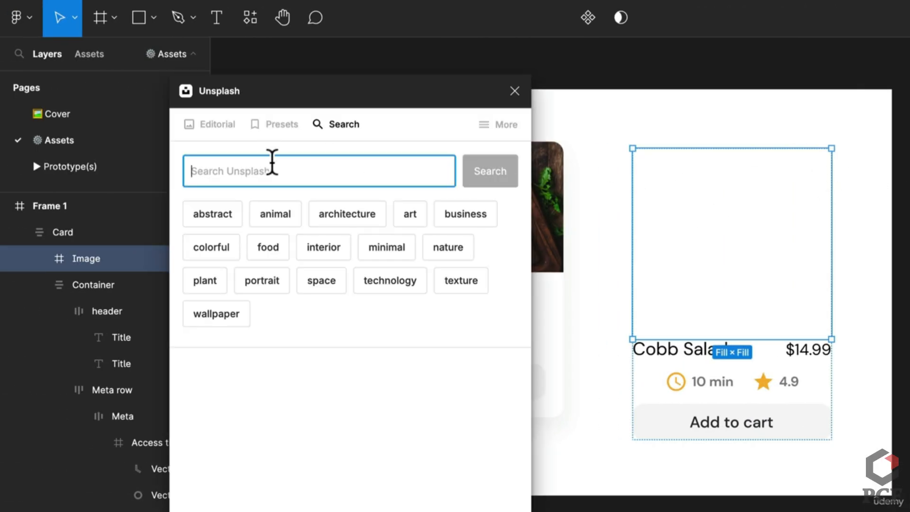
text(cobb salad)
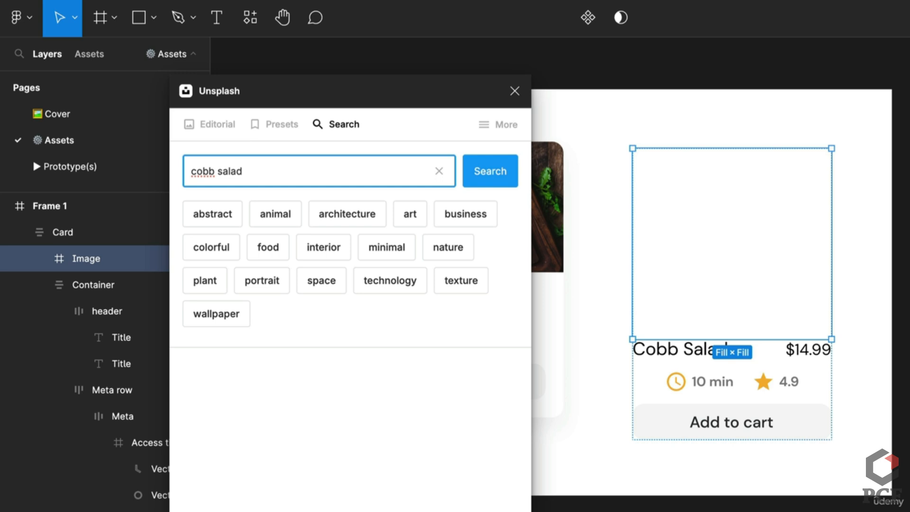
key(Return)
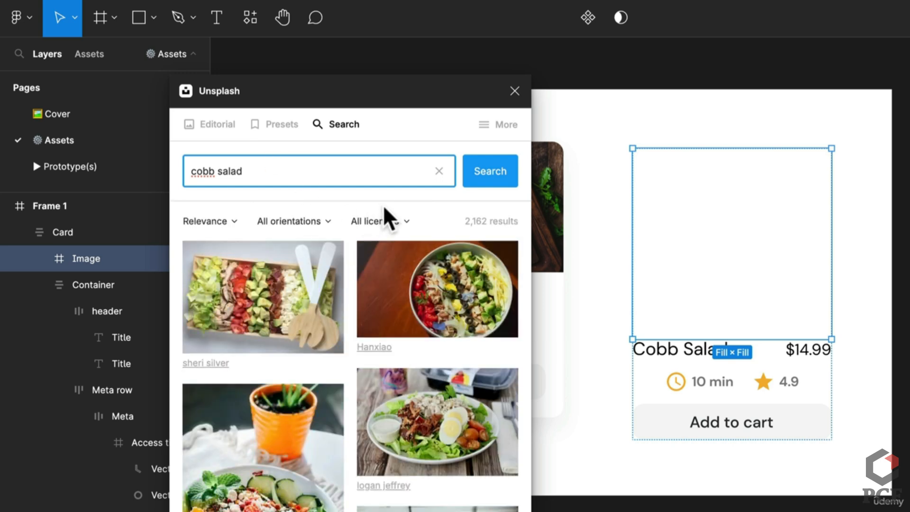
Try the salad photo with the orange plant pot, then the bowl photo on grey cloth, as the card image
click(240, 462)
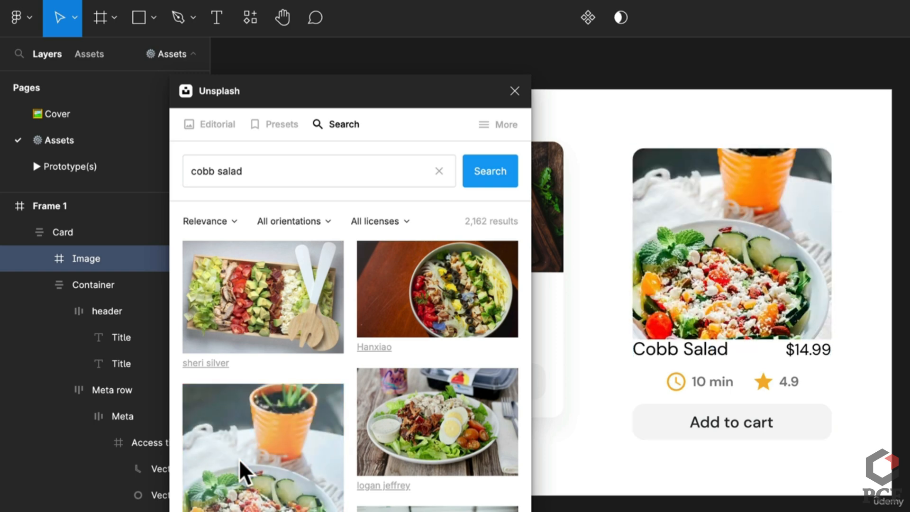
scroll(420, 448, down, 5)
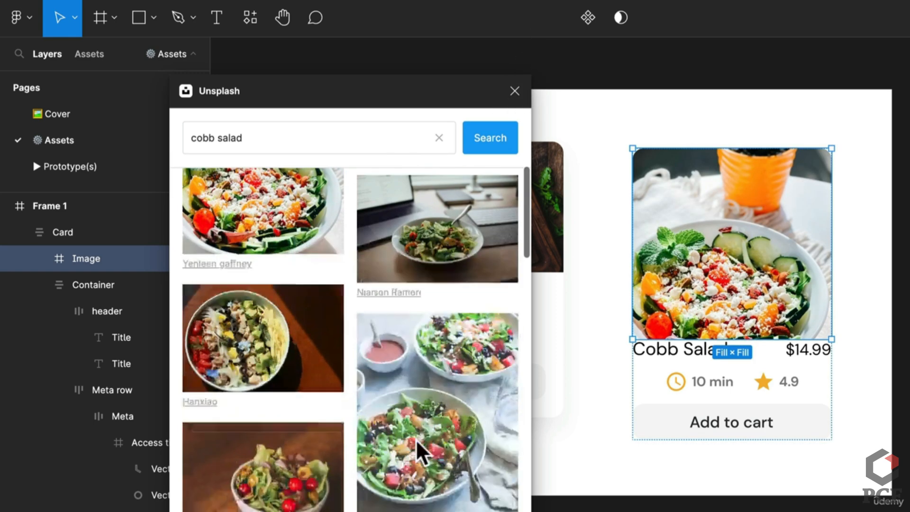
click(435, 486)
Fill the image frame with the plated salad photo with fork and knife on a white table, and close Unsplash
scroll(436, 486, down, 4)
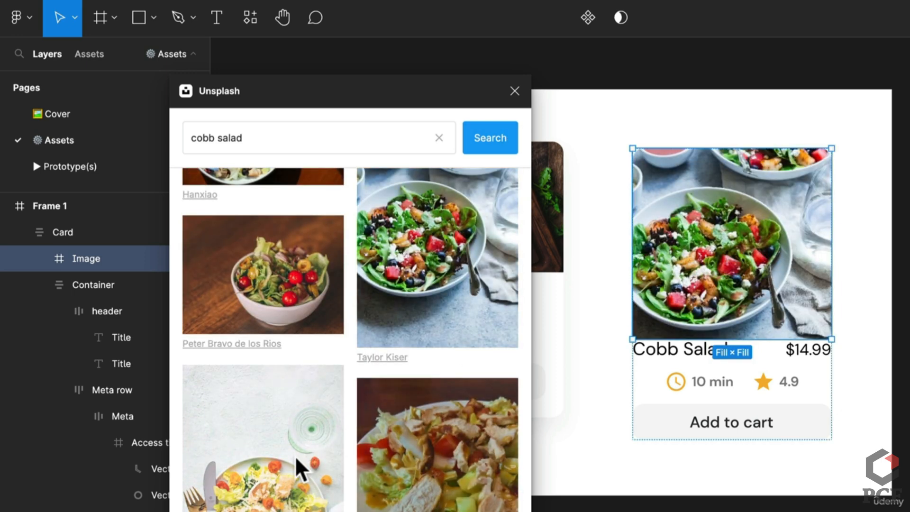
click(301, 468)
click(515, 91)
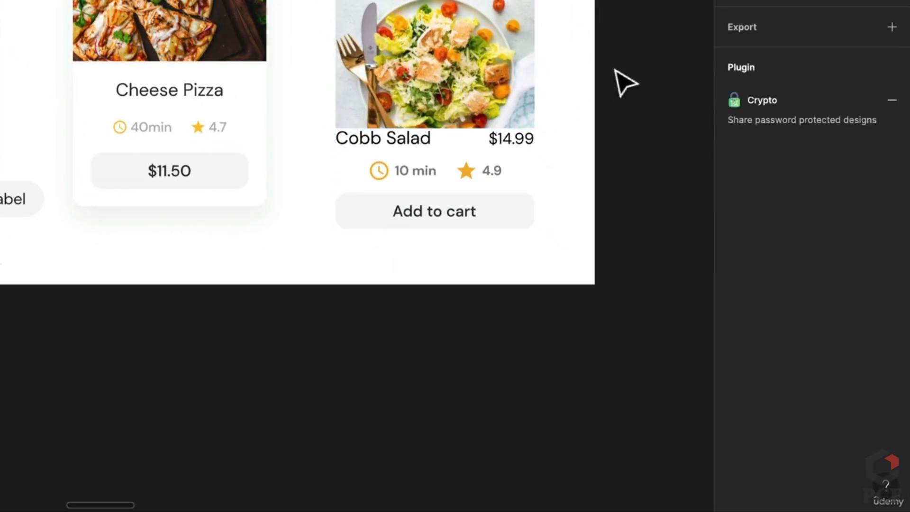
Set the horizontal and vertical padding of the container holding the title, time and rating, and button to 12
click(433, 175)
click(433, 174)
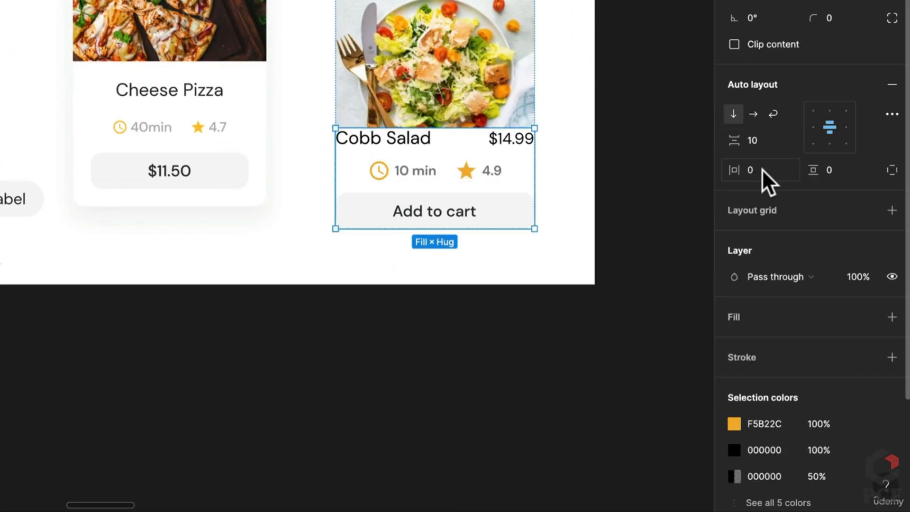
click(762, 169)
text(12)
click(836, 169)
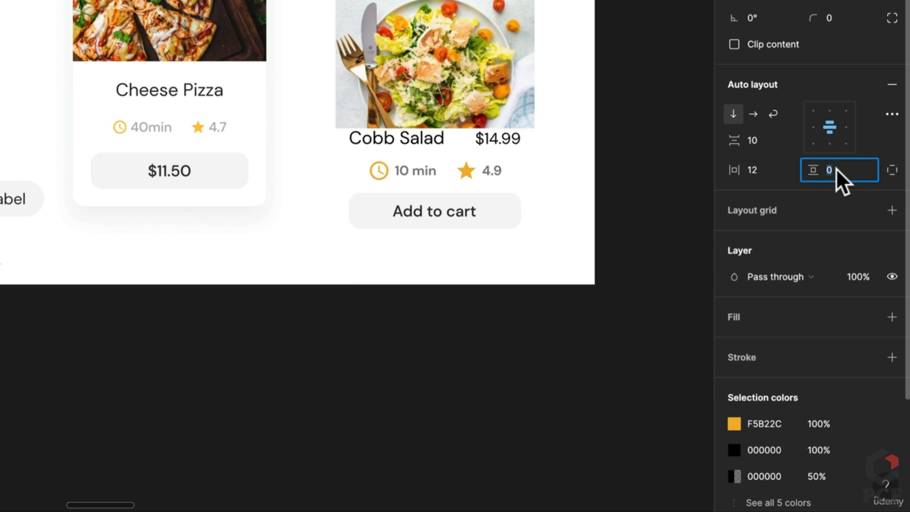
text(12)
key(Return)
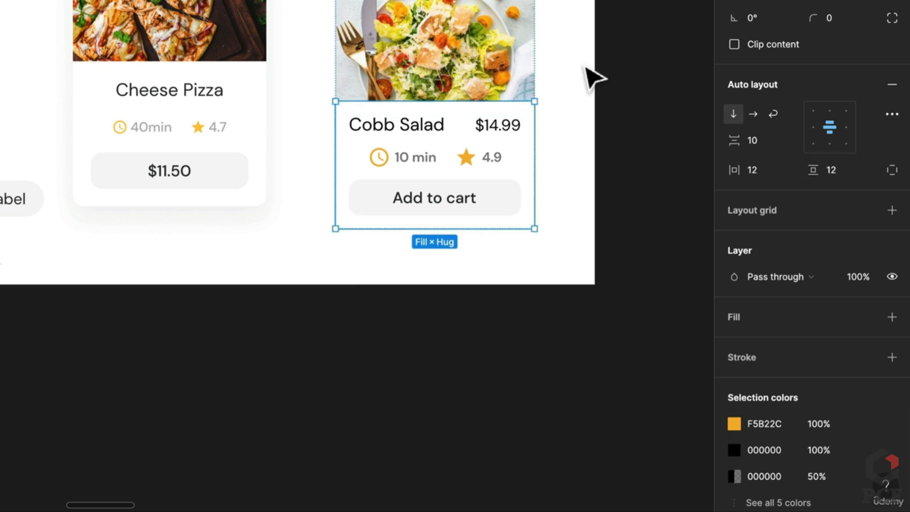
Give the $14.99 price text on the Cobb Salad card a bolder font weight
scroll(593, 76, down, 1)
click(499, 122)
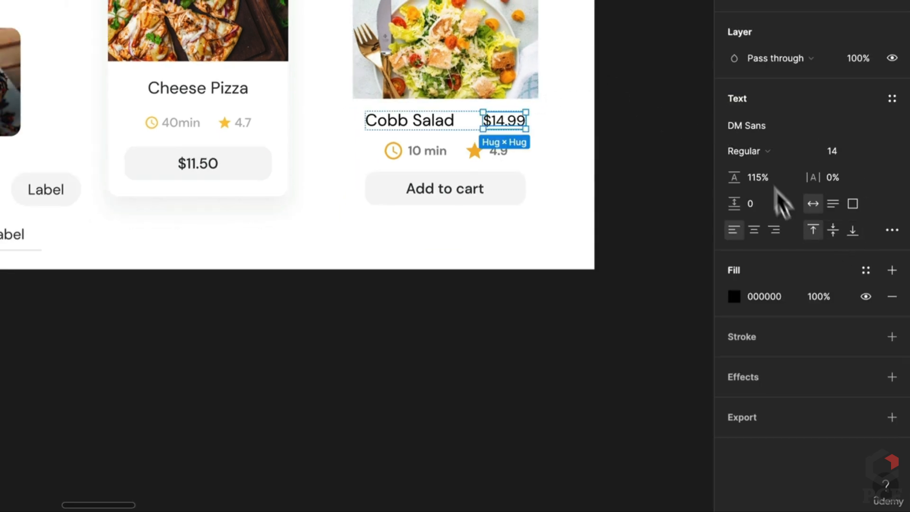
click(746, 151)
click(760, 190)
click(635, 143)
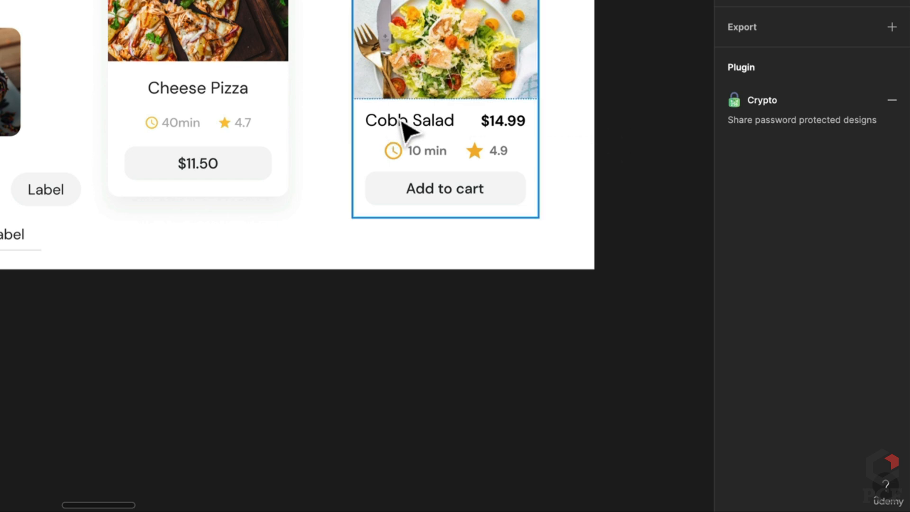
Add a drop shadow effect and a white FFFFFF fill to the Cobb Salad card
click(426, 155)
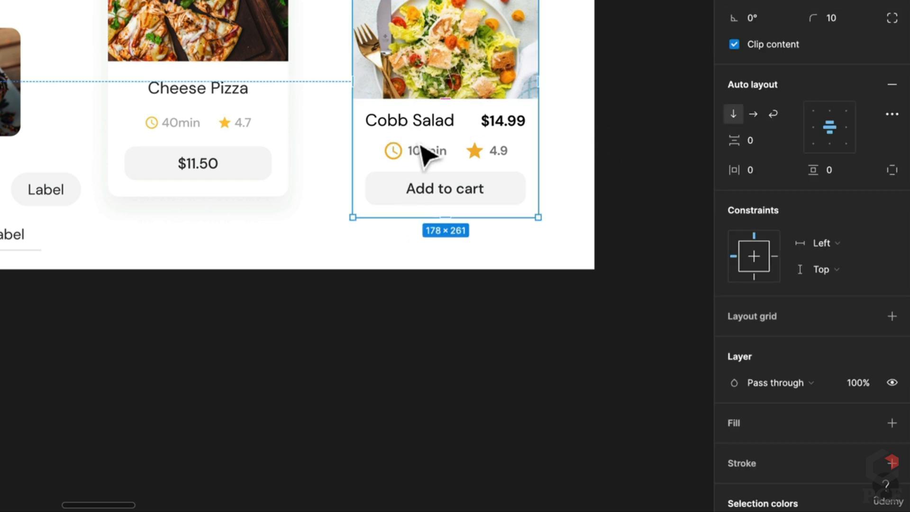
scroll(724, 302, down, 5)
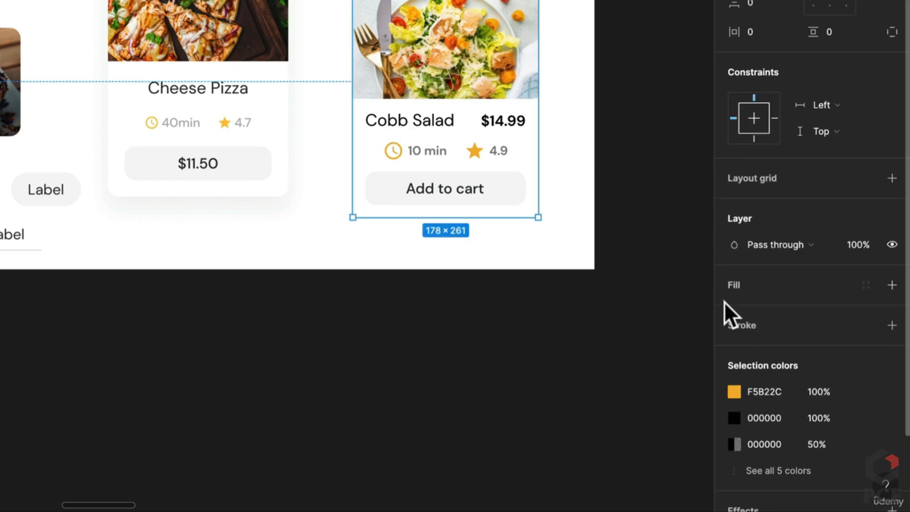
click(885, 428)
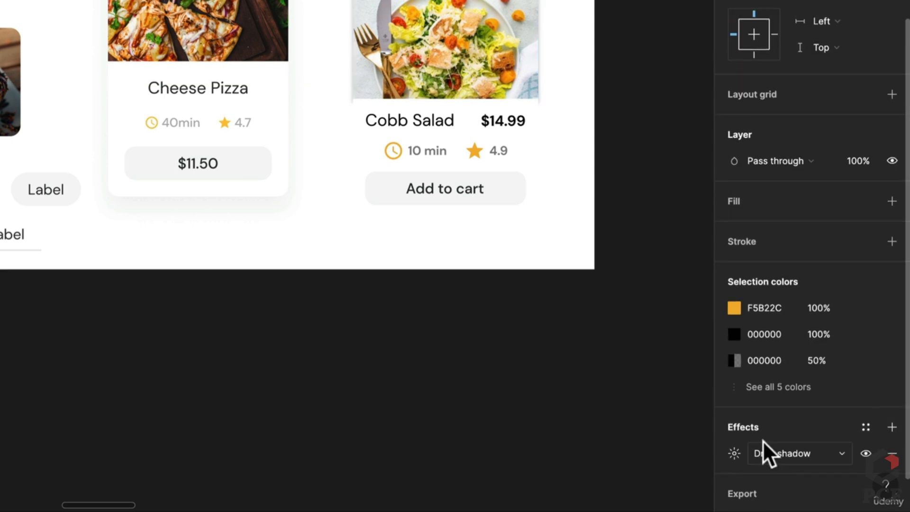
click(892, 201)
scroll(718, 414, down, 2)
scroll(512, 111, down, 1)
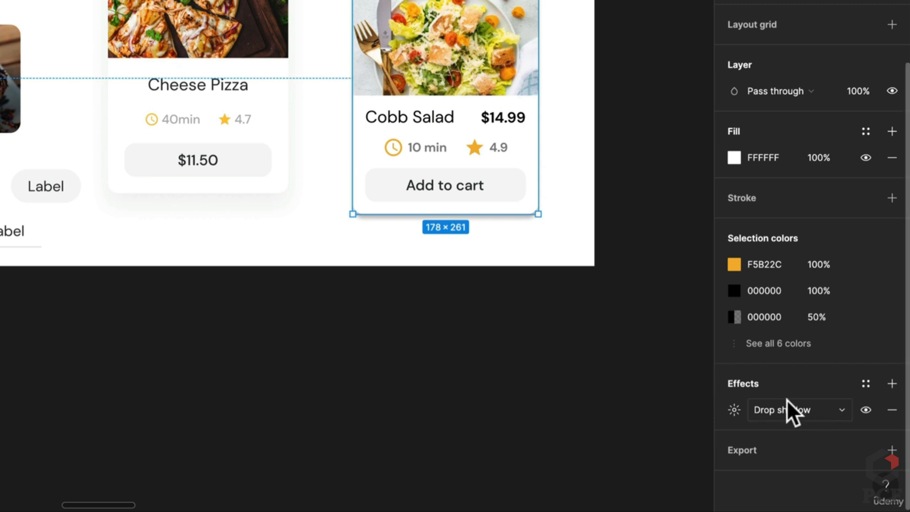
Set the card's drop shadow blur to 20 and its colour opacity to 10%
click(740, 410)
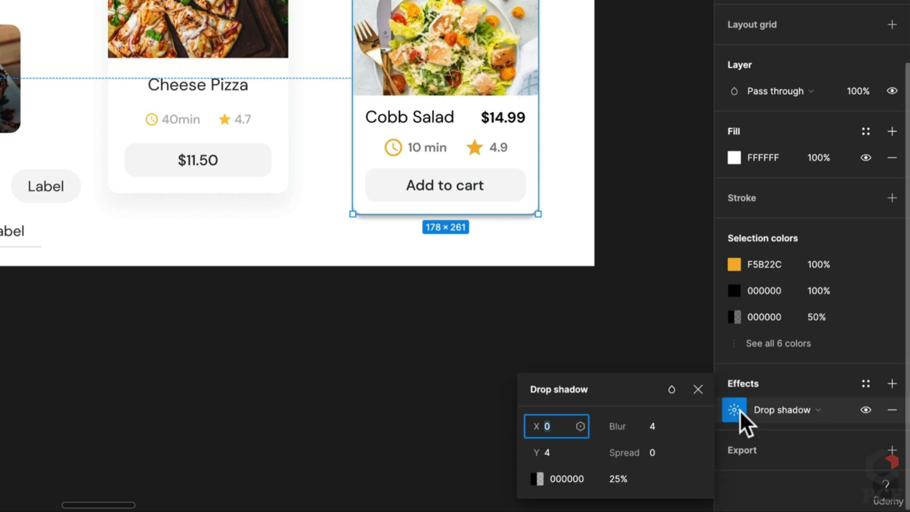
click(637, 487)
click(666, 427)
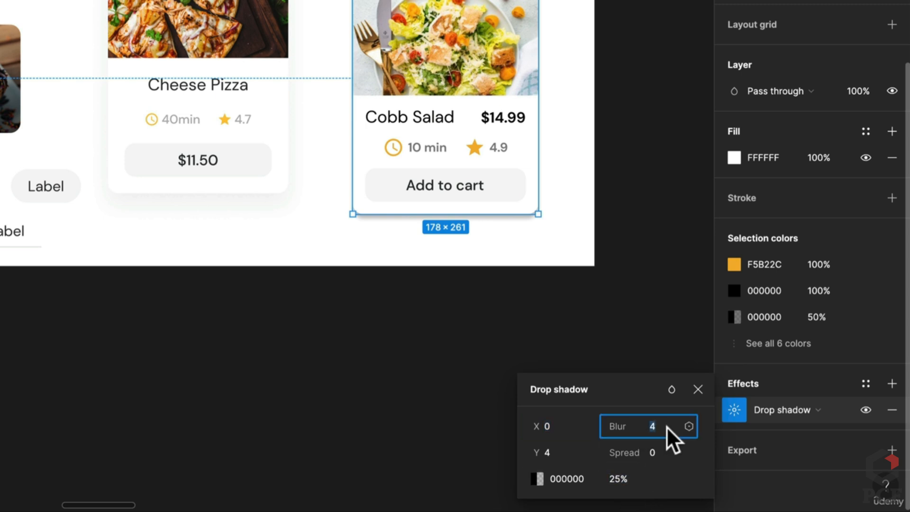
text(20)
key(Return)
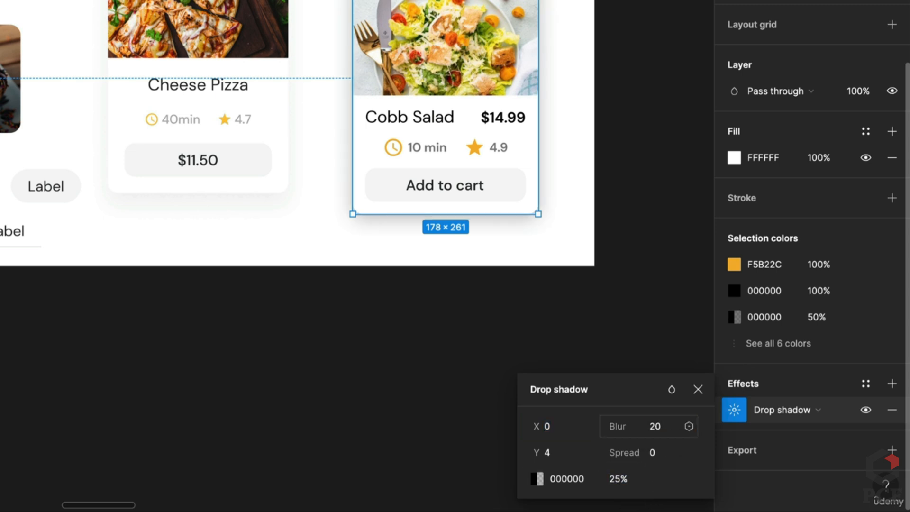
click(629, 480)
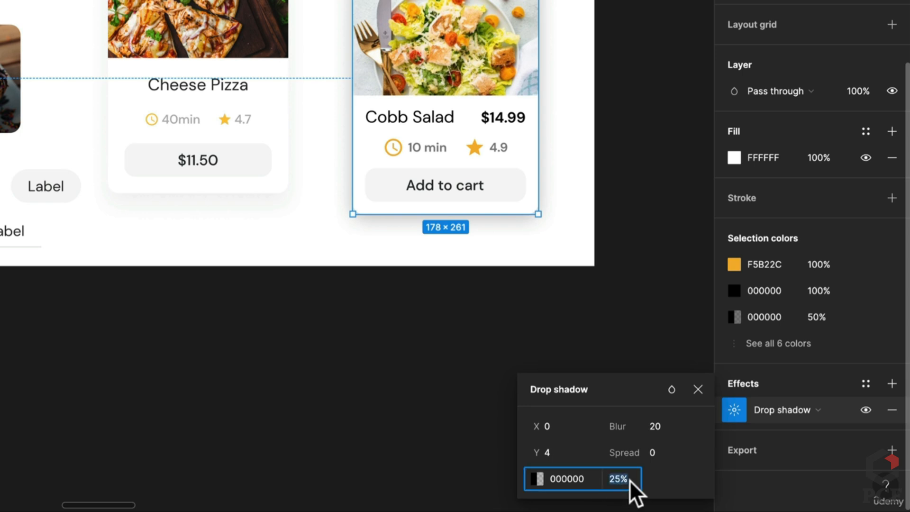
text(10)
key(Return)
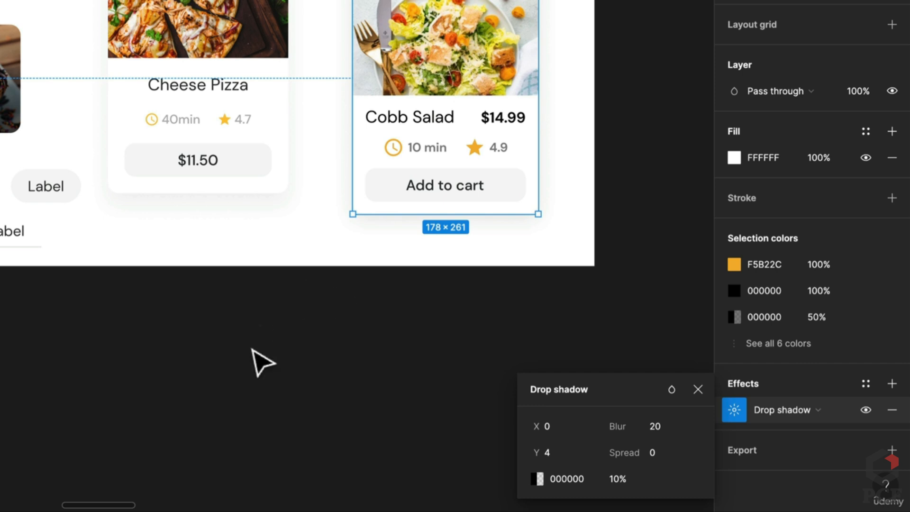
Turn the Cobb Salad card into a component and move the main component out below Frame 1
click(253, 348)
scroll(264, 318, down, 1)
mouse_move(414, 138)
mouse_down()
mouse_move(401, 134)
mouse_move(400, 146)
mouse_up()
scroll(397, 136, down, 5)
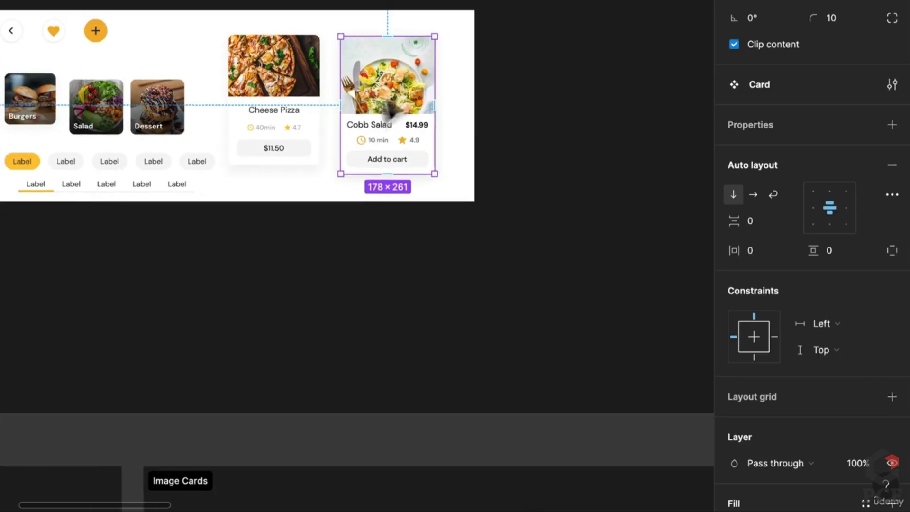
drag(395, 109, 372, 162)
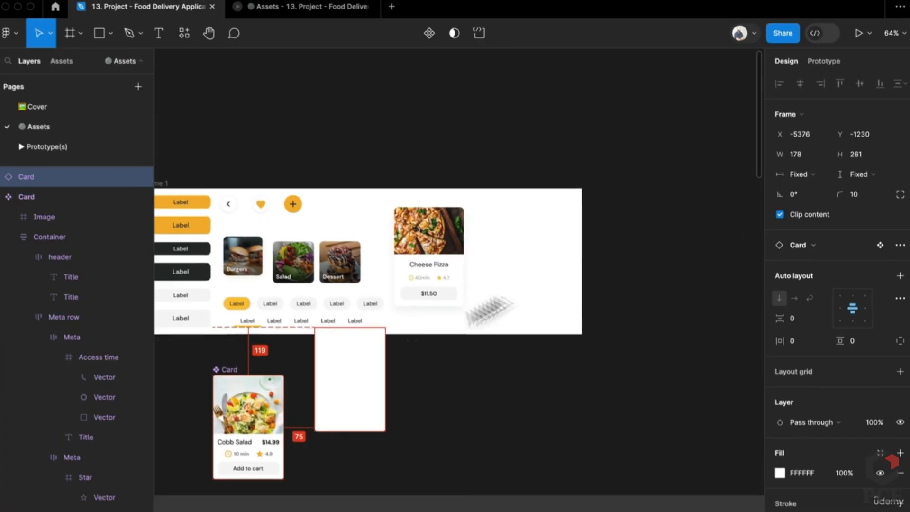
Place an instance of the Card component in Frame 1 beside the Cheese Pizza card and view it in the prototype preview
drag(358, 372, 524, 251)
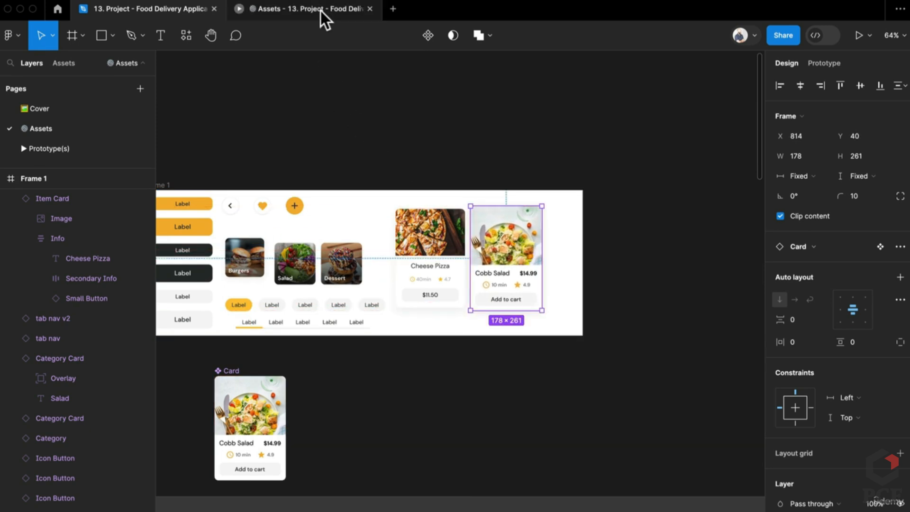
click(321, 10)
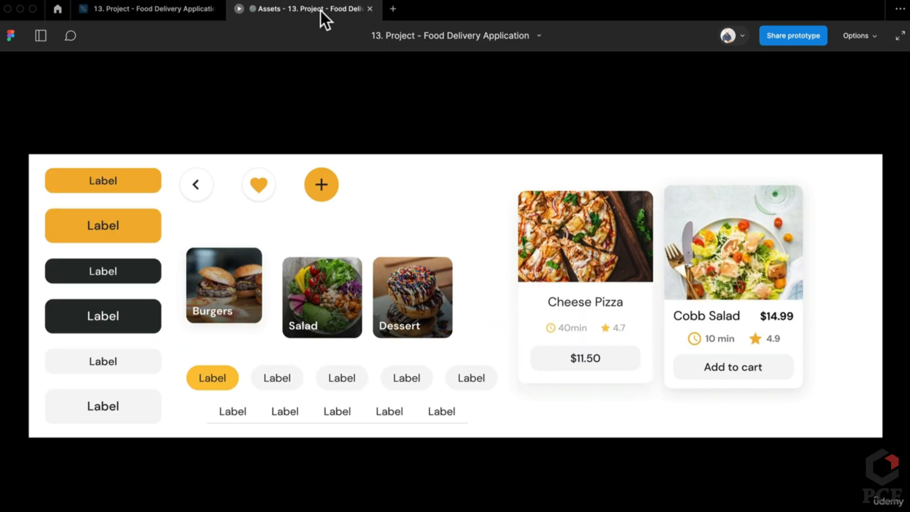
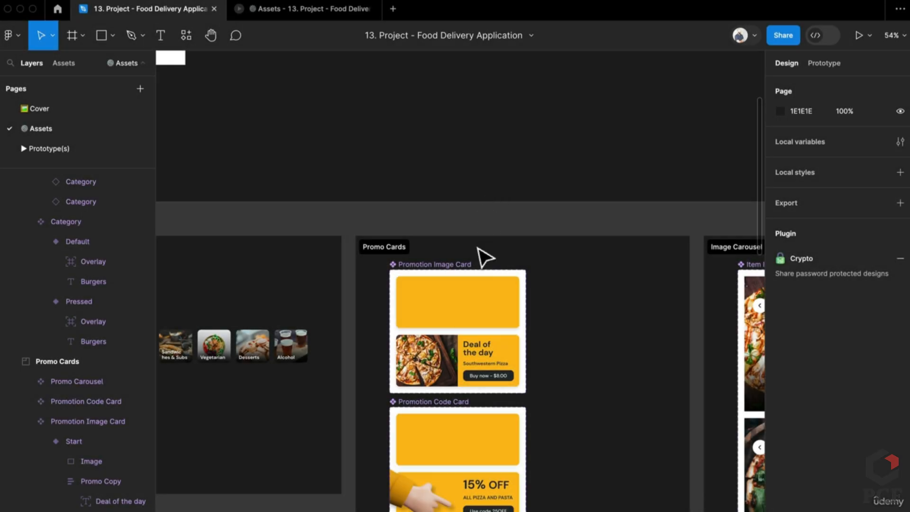
Look over the Promo Cards and Image Carousel components and the Home, Item, Cart and Map screens
scroll(480, 254, down, 5)
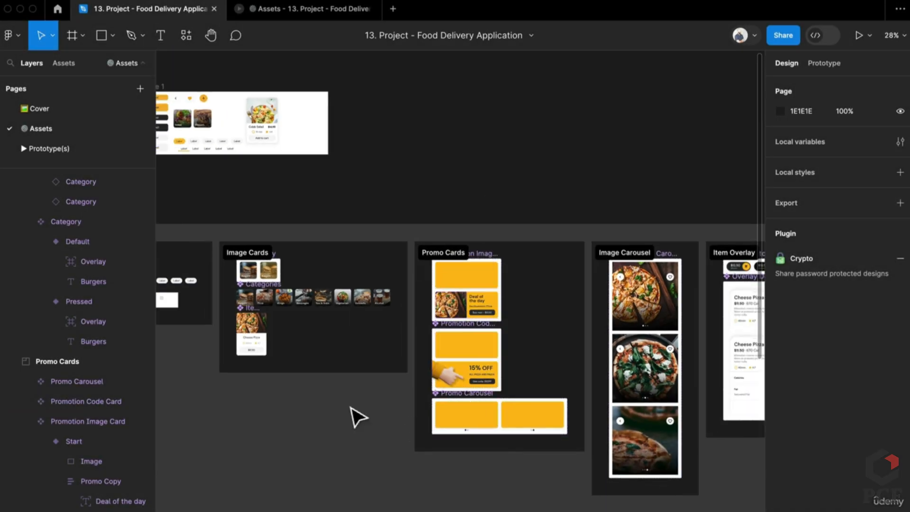
scroll(351, 407, up, 1)
scroll(354, 407, down, 2)
click(502, 379)
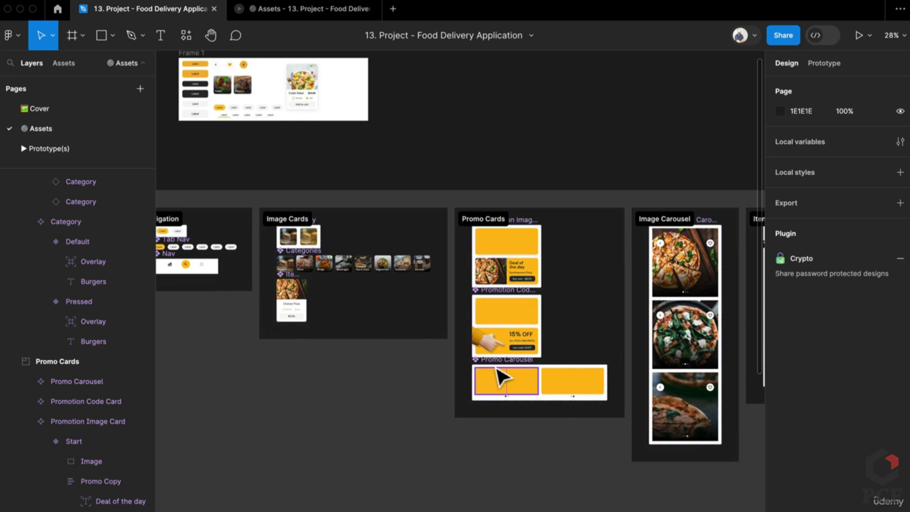
scroll(512, 403, up, 4)
scroll(526, 421, down, 5)
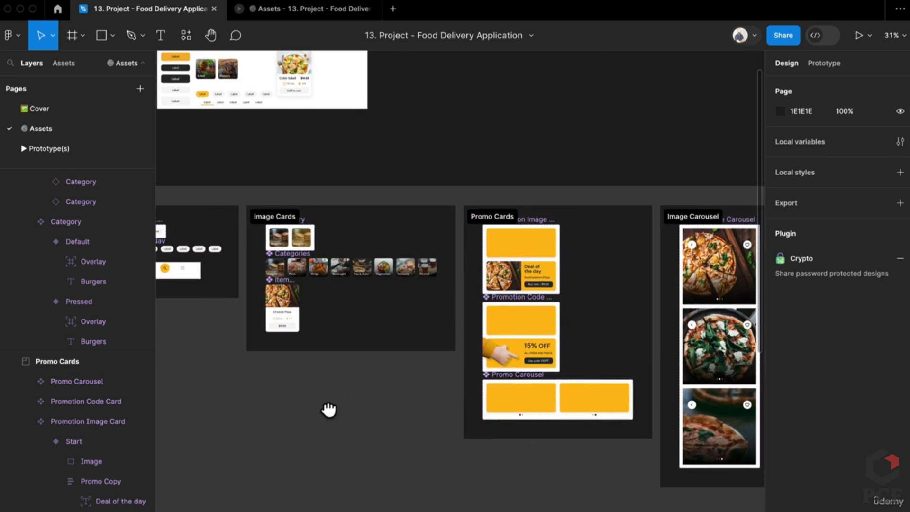
drag(329, 408, 603, 365)
scroll(602, 367, down, 4)
drag(570, 454, 525, 298)
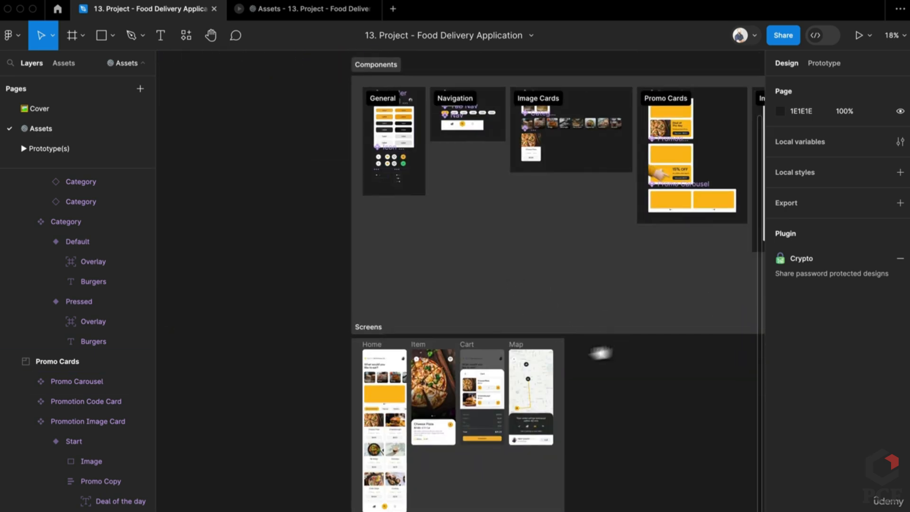
drag(602, 352, 533, 327)
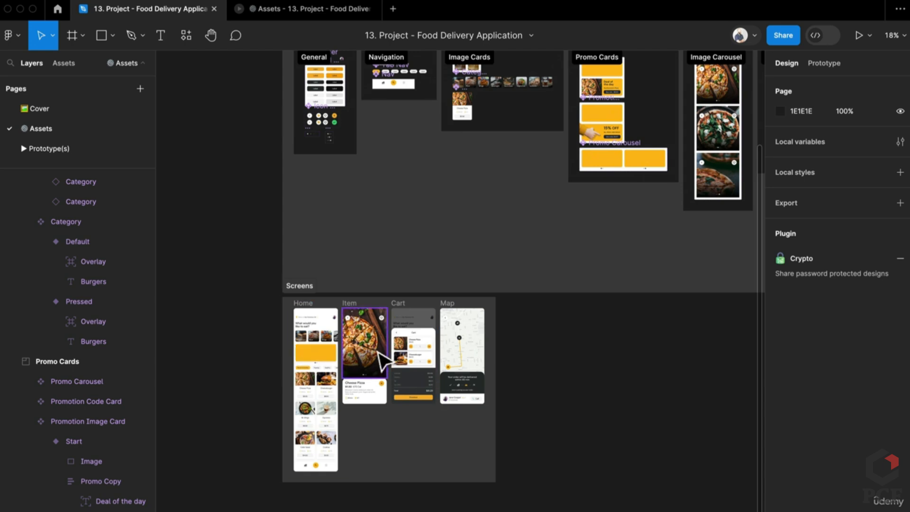
scroll(379, 353, up, 5)
scroll(394, 353, left, 5)
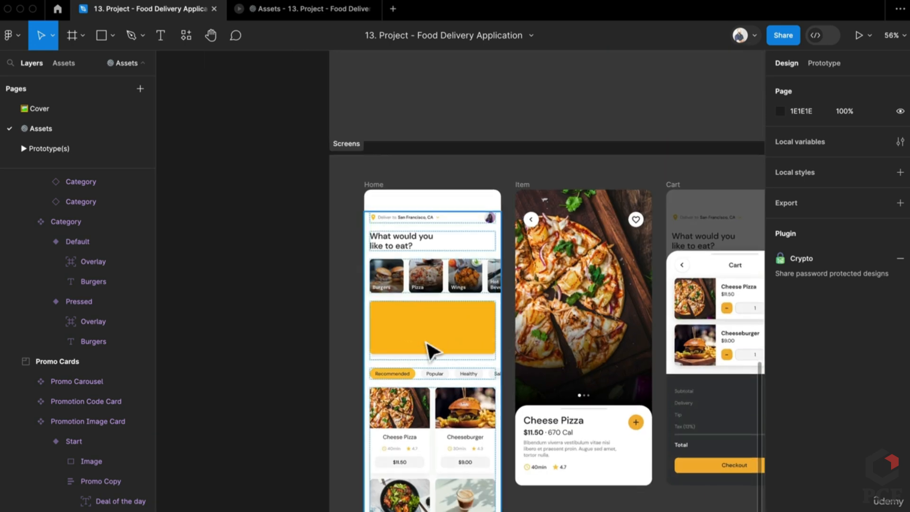
scroll(427, 345, down, 5)
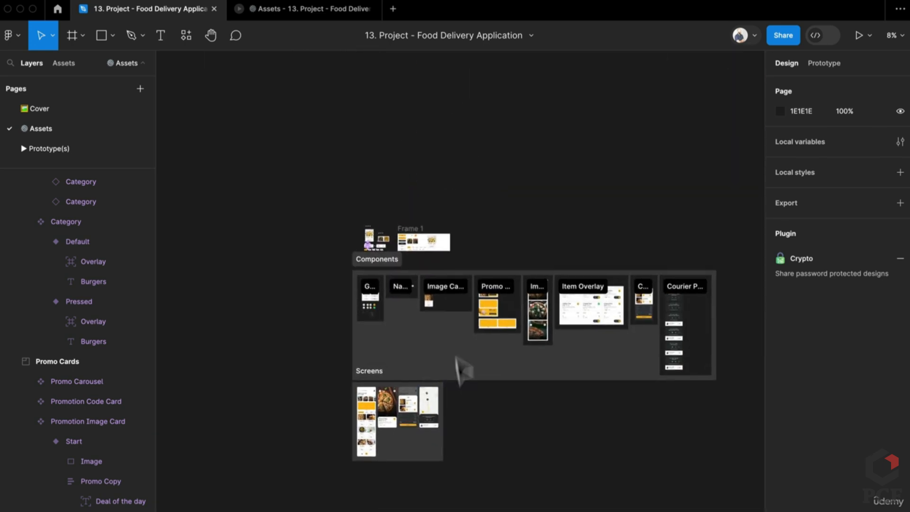
Place an instance of the Promotion Image Card's Start variant in Frame 1 beside the Cobb Salad card, at X 883, Y 25
scroll(460, 368, up, 3)
scroll(438, 289, up, 3)
scroll(656, 326, right, 5)
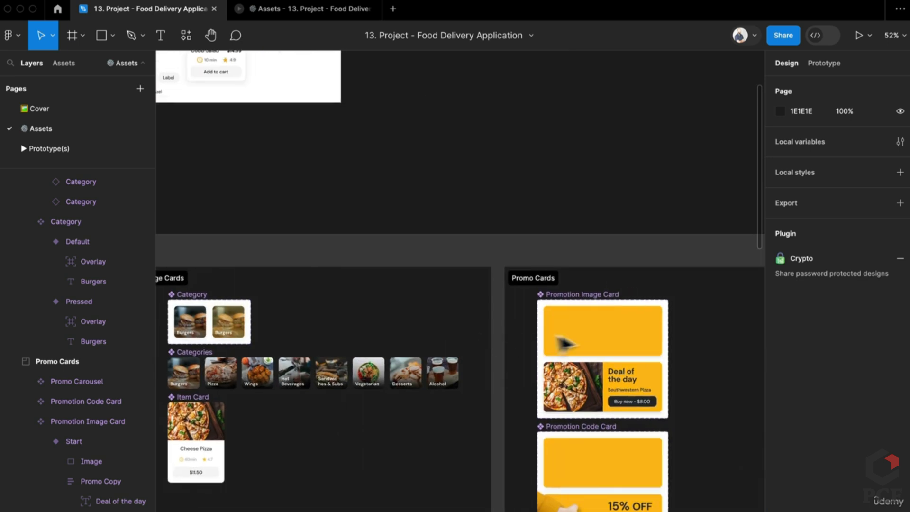
scroll(587, 345, down, 3)
drag(592, 332, 454, 145)
click(398, 163)
right_click(405, 152)
key(Escape)
drag(397, 115, 412, 122)
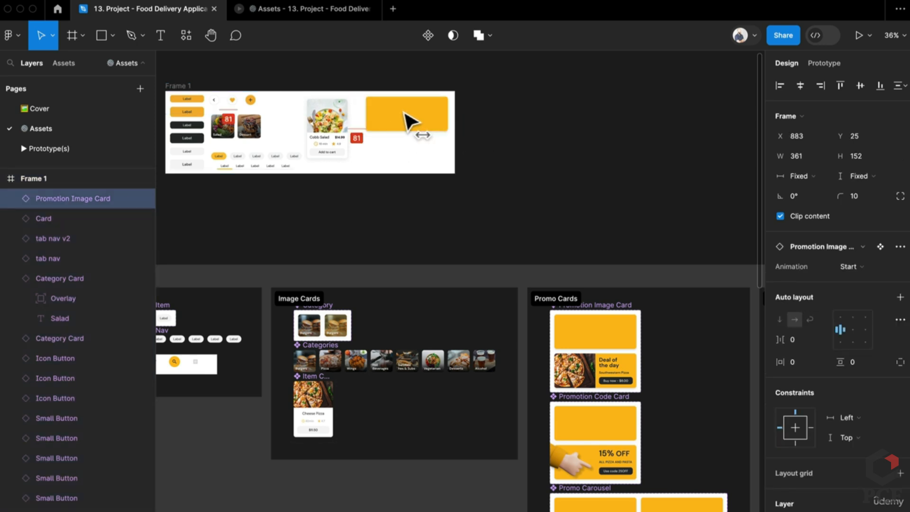
View the Promotion Image Card's animation in the prototype preview
click(311, 9)
scroll(711, 308, right, 3)
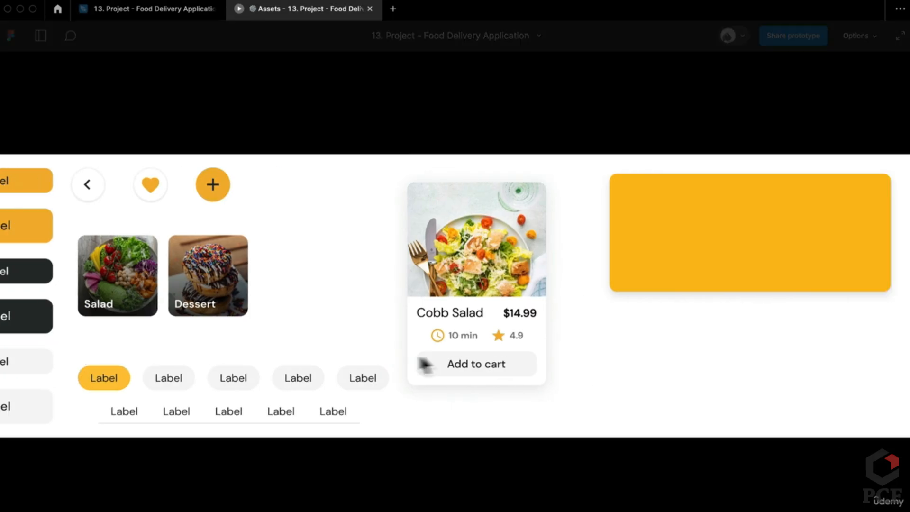
click(766, 238)
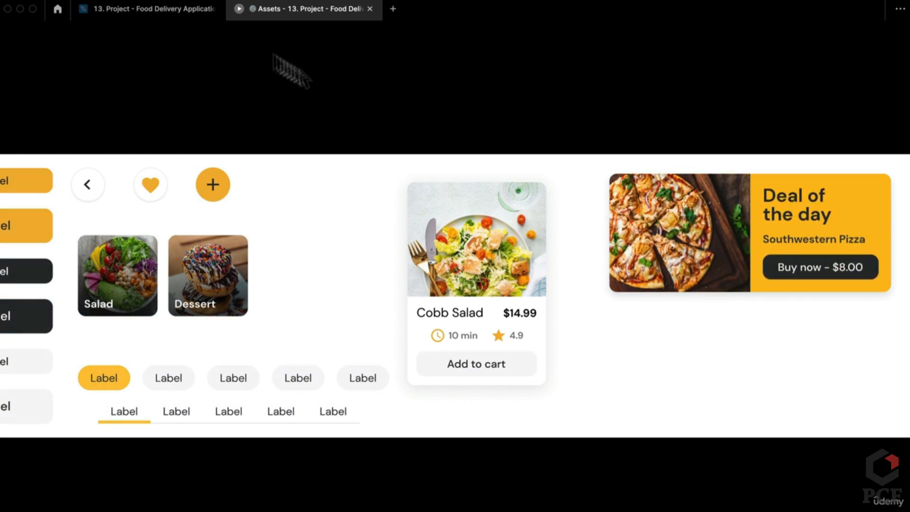
Place an instance of the Promotion Code Card's Default variant below the Promotion Image Card at X 883, Y 200, and preview the prototype
click(197, 21)
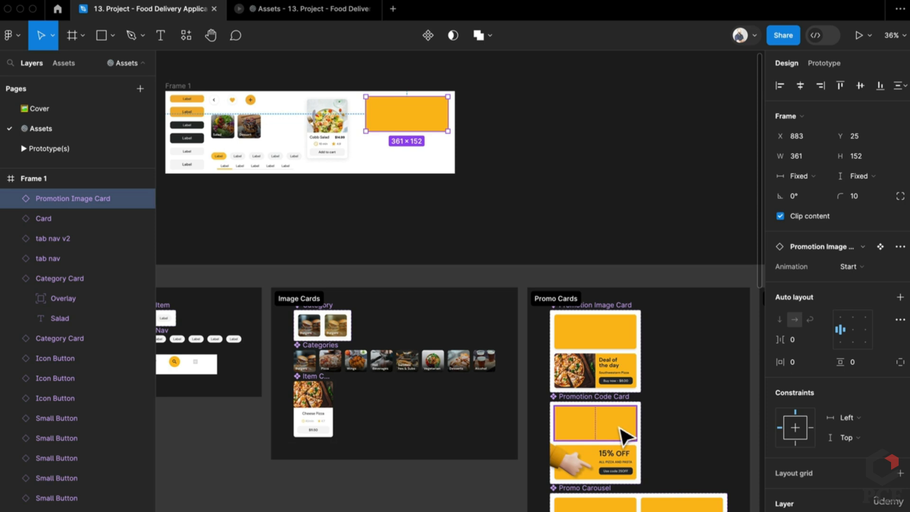
click(611, 434)
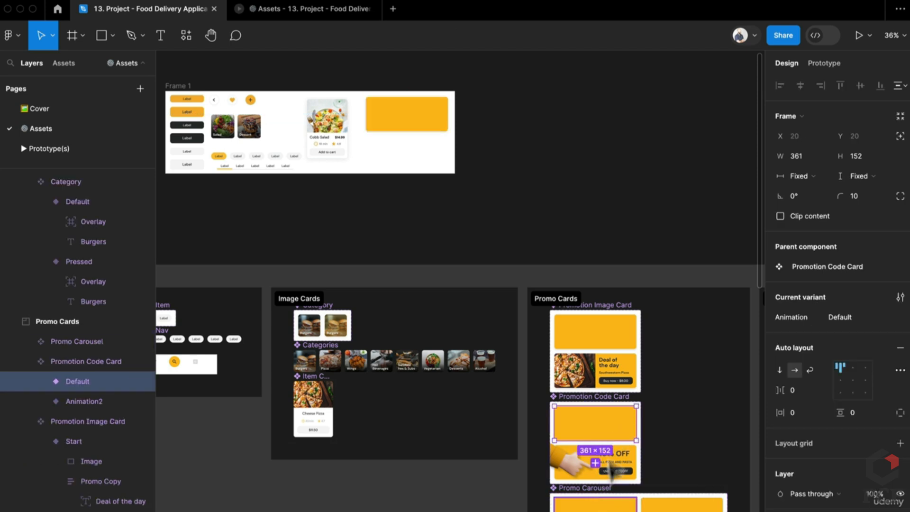
drag(592, 458, 419, 164)
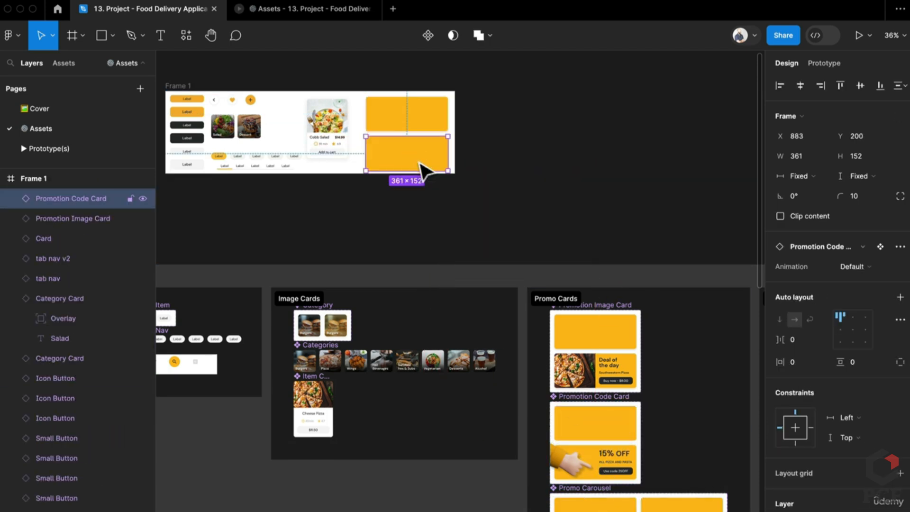
click(276, 12)
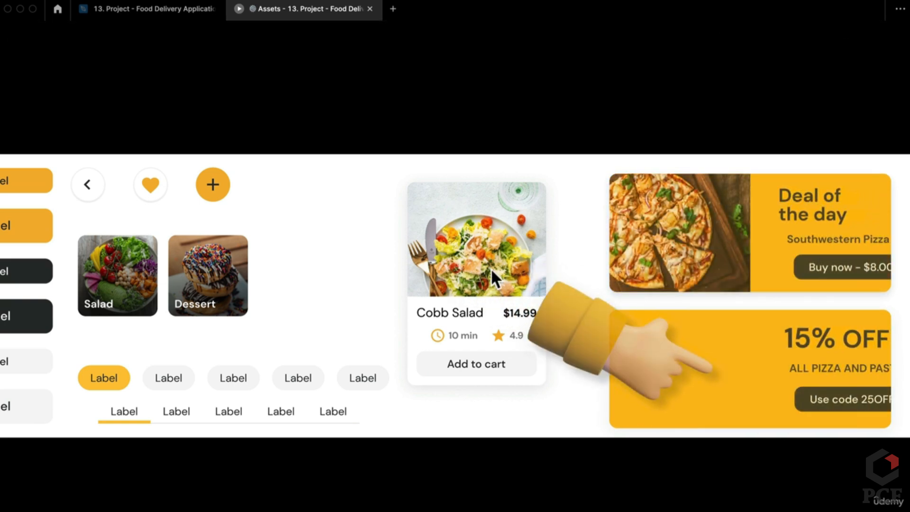
Return to the design file and widen Frame 1 to make room beside the two promotion cards
click(138, 9)
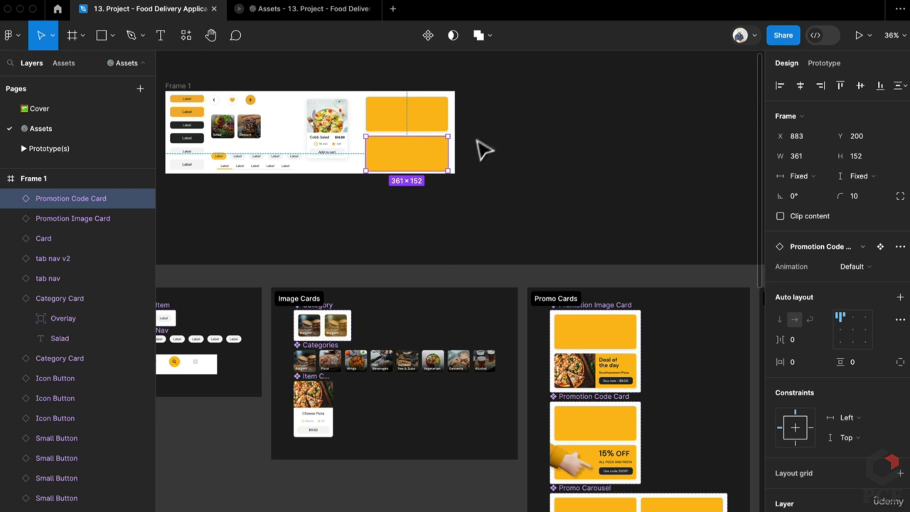
click(483, 151)
right_click(345, 95)
key(Escape)
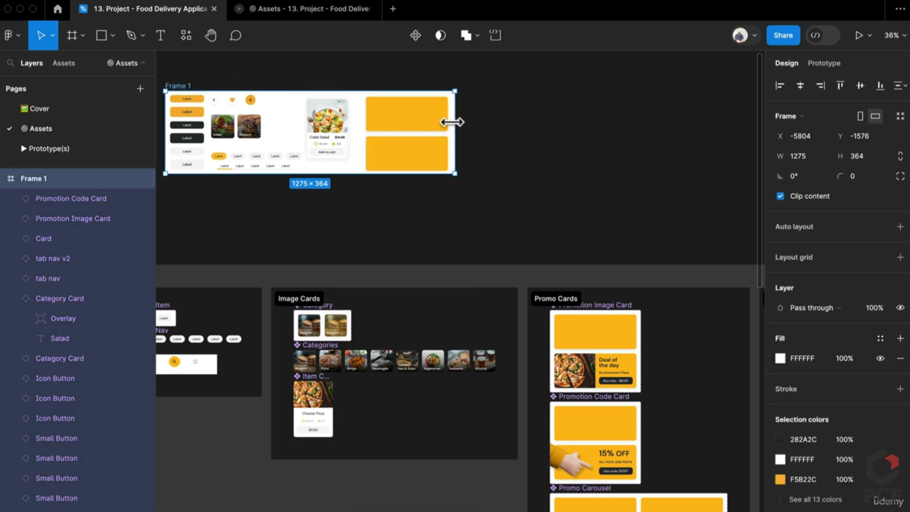
drag(454, 122, 531, 137)
Examine the structure of the Promotion Image Card and the Image layer in the Promotion Code Card's Animation2 variant
click(618, 333)
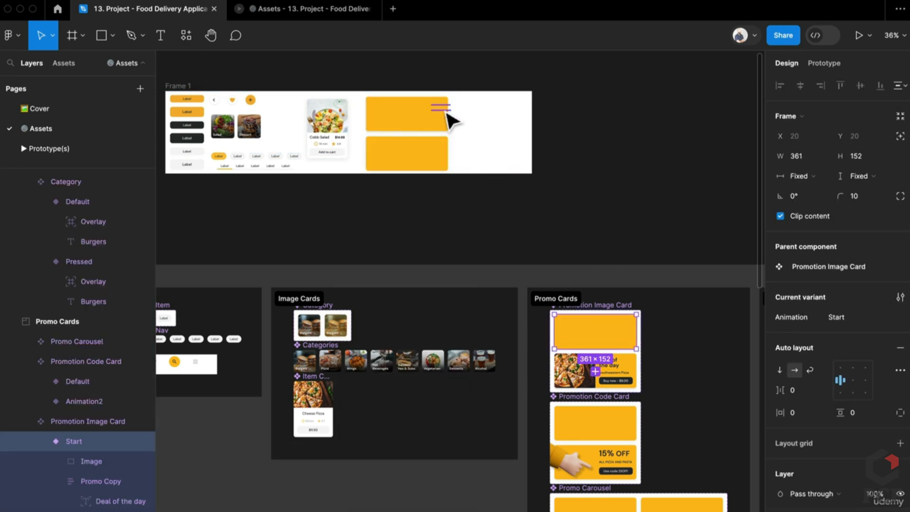
scroll(450, 121, up, 5)
scroll(433, 189, down, 5)
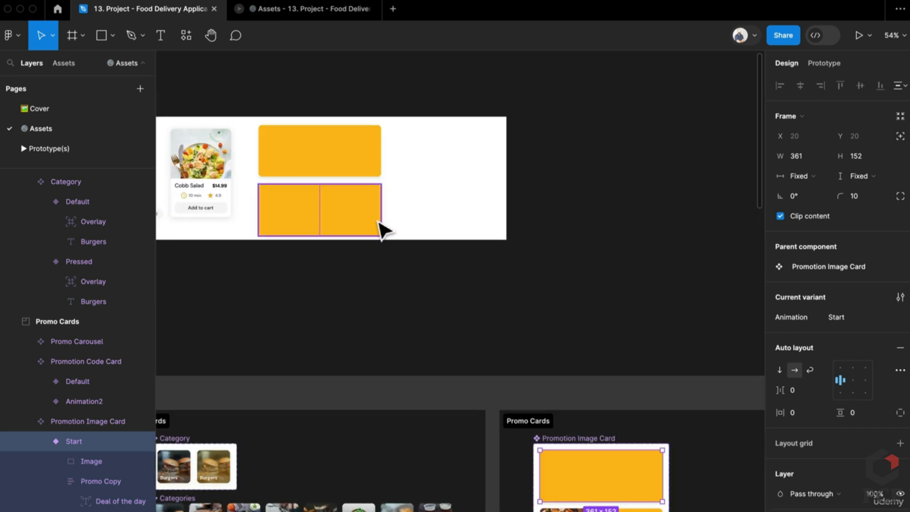
scroll(384, 230, down, 3)
scroll(384, 230, down, 10)
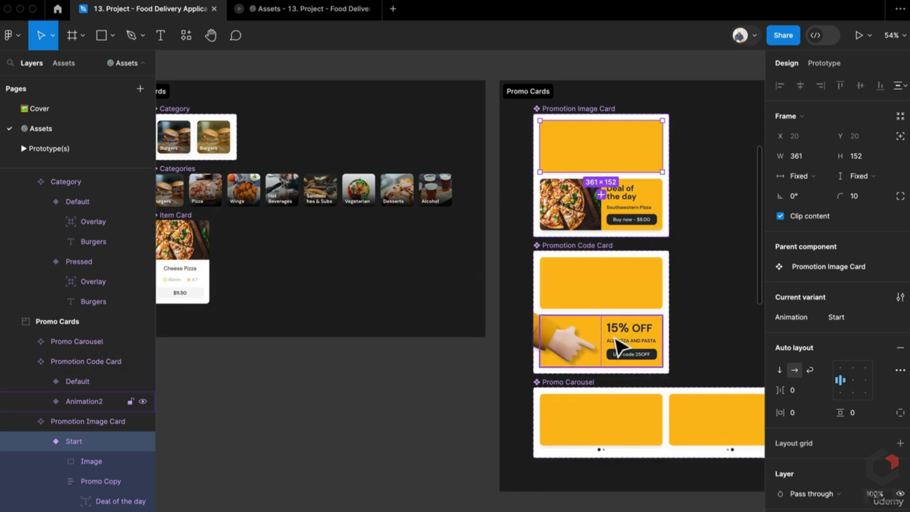
click(569, 349)
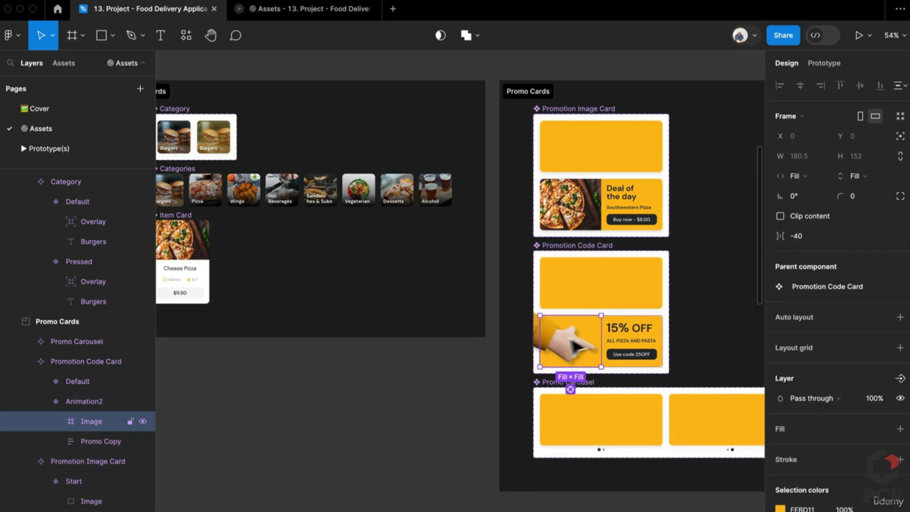
scroll(565, 207, up, 10)
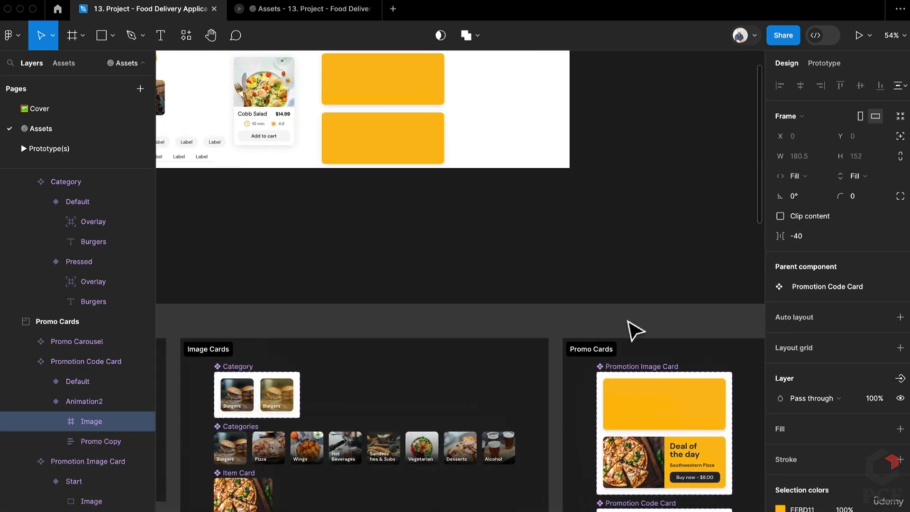
scroll(467, 169, up, 2)
click(420, 183)
Draw a frame about 323 × 152 in Frame 1's empty space beside the promotion cards and rename it Promo
click(510, 158)
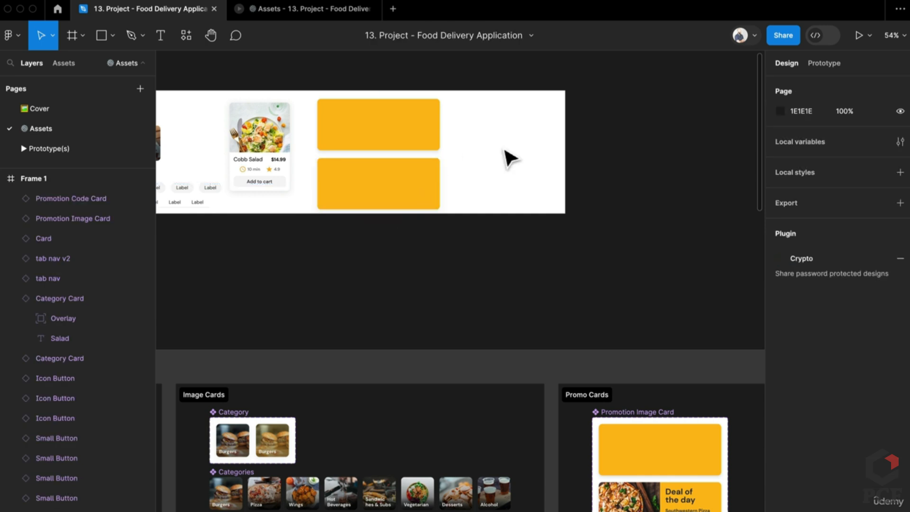
key(f)
mouse_move(452, 105)
mouse_down()
mouse_move(536, 159)
mouse_move(562, 157)
mouse_up()
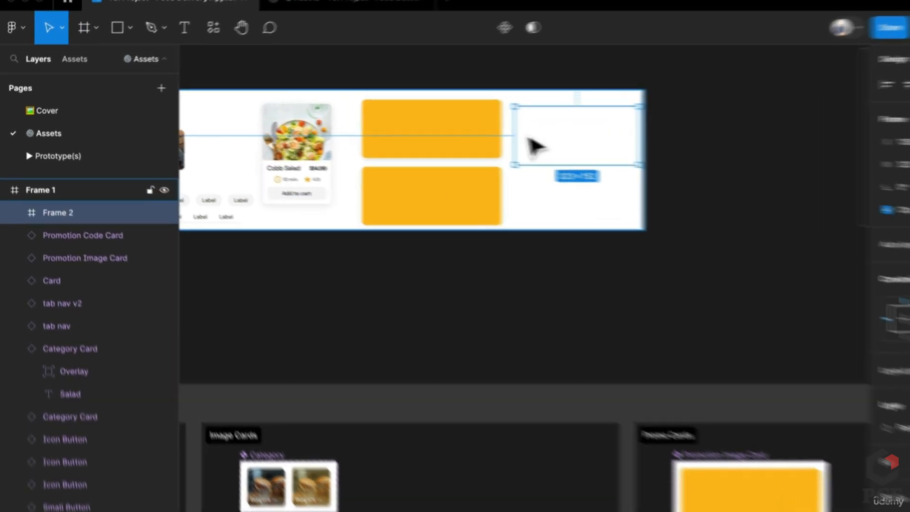
key(super+r)
text(Promo)
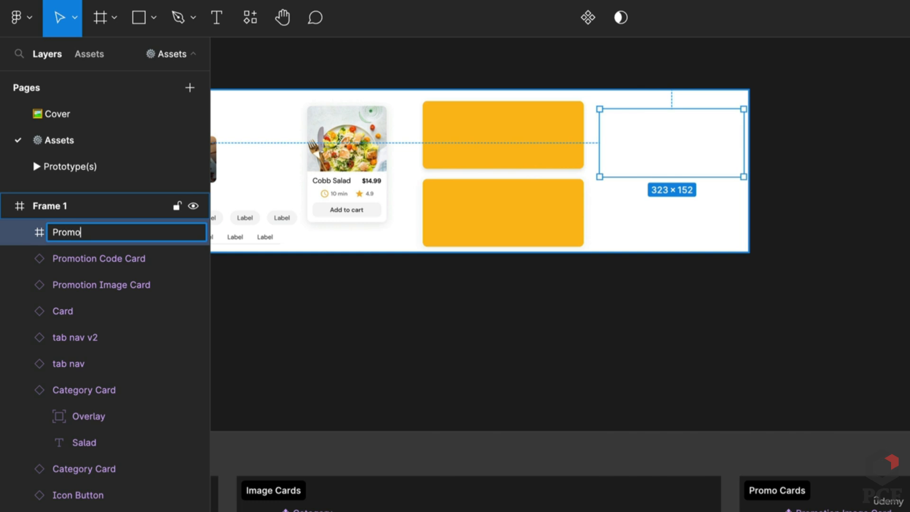
key(Return)
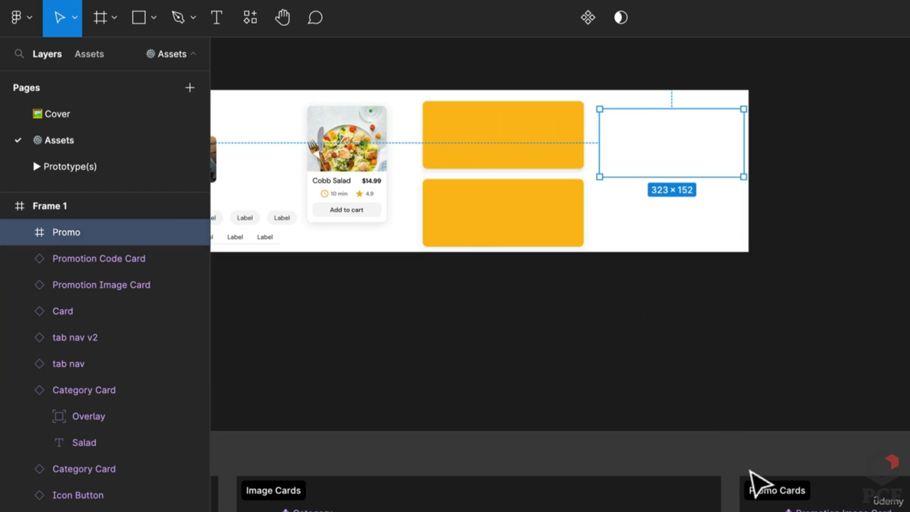
Fill the Promo frame with the yellow sampled from the Promotion Image Card
scroll(694, 152, up, 5)
scroll(694, 152, down, 3)
key(i)
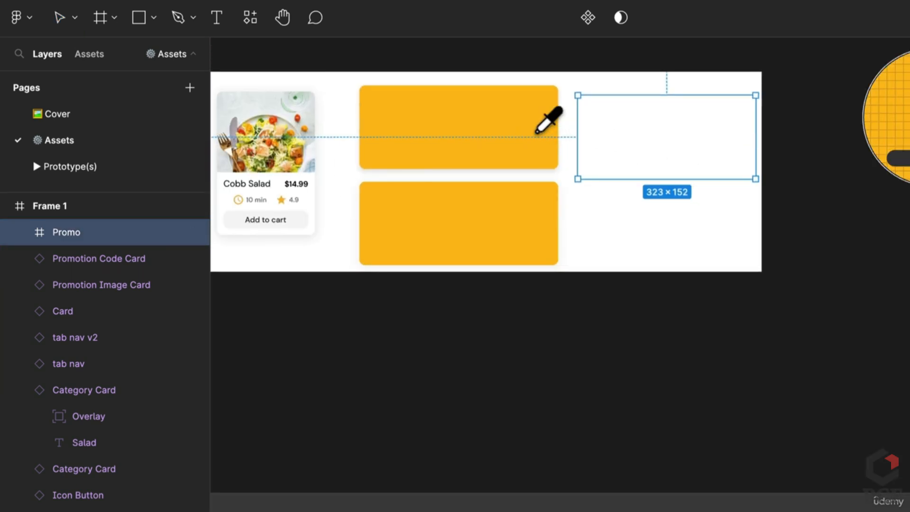
click(536, 136)
Add auto layout to the Promo frame and set both its height and width to Fixed
scroll(775, 153, up, 4)
drag(774, 151, 785, 291)
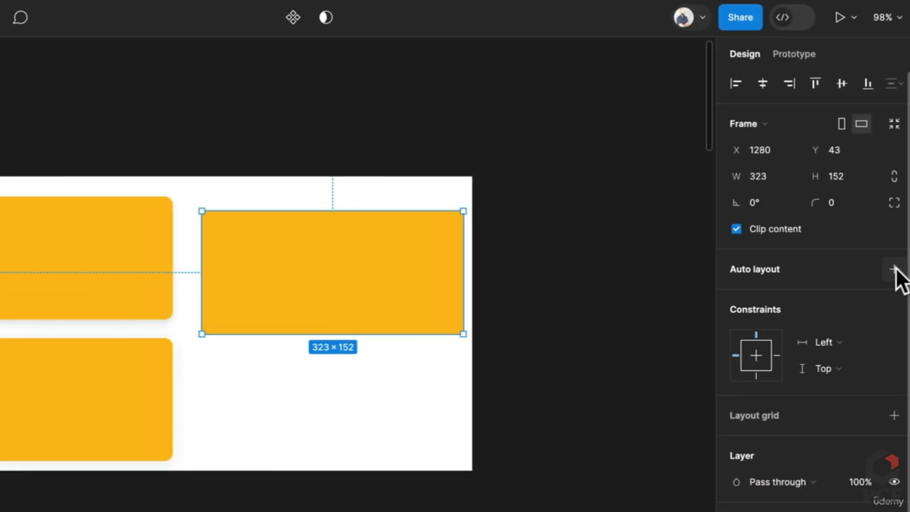
click(895, 269)
click(840, 202)
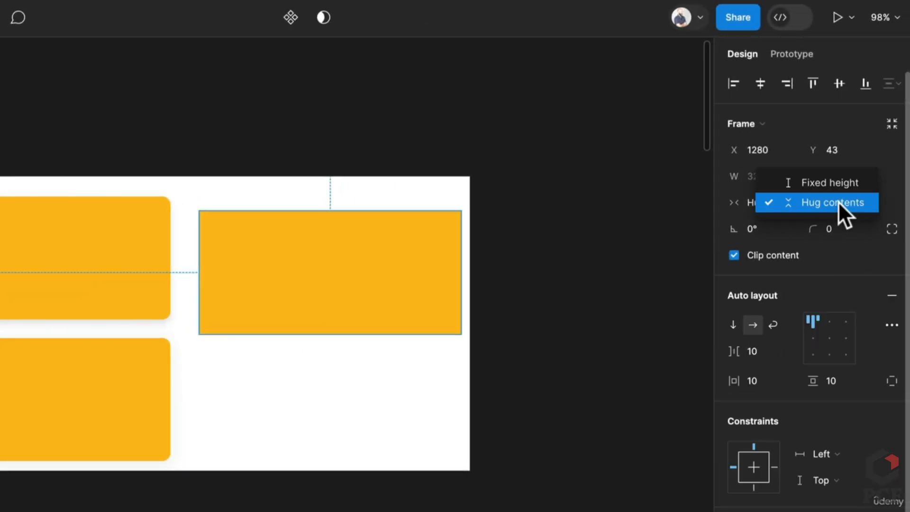
click(836, 188)
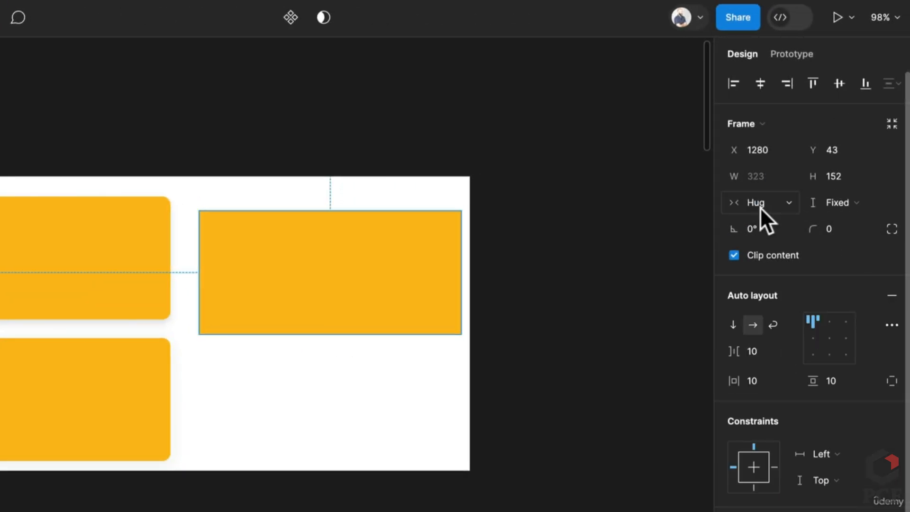
click(760, 205)
click(795, 183)
click(508, 304)
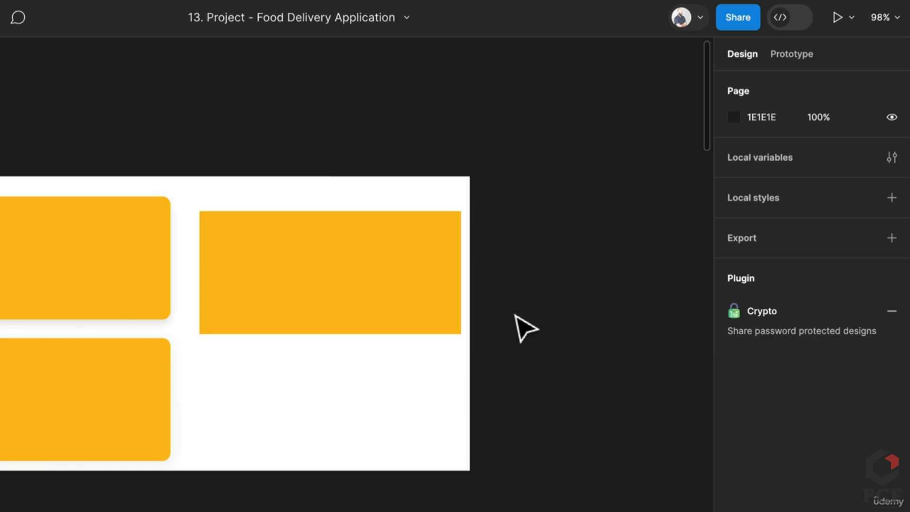
Draw a frame about 160 × 131 inside the Promo frame and rename it Image
key(f)
drag(207, 219, 337, 325)
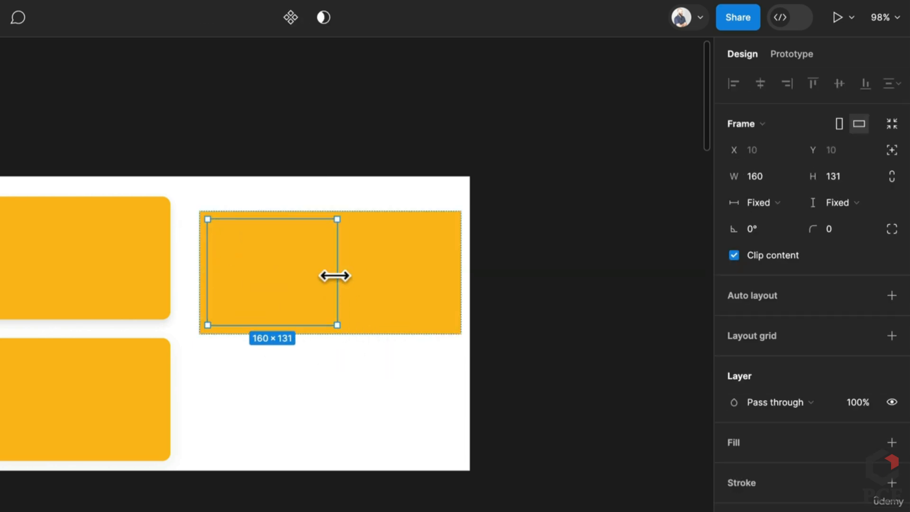
key(super+r)
text(Image)
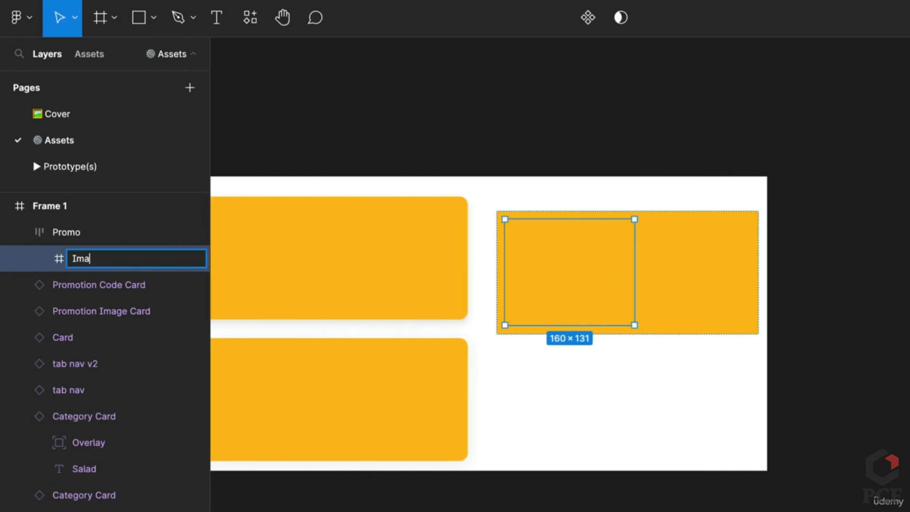
key(Return)
Set the Image frame's width and height to Fill container
click(784, 200)
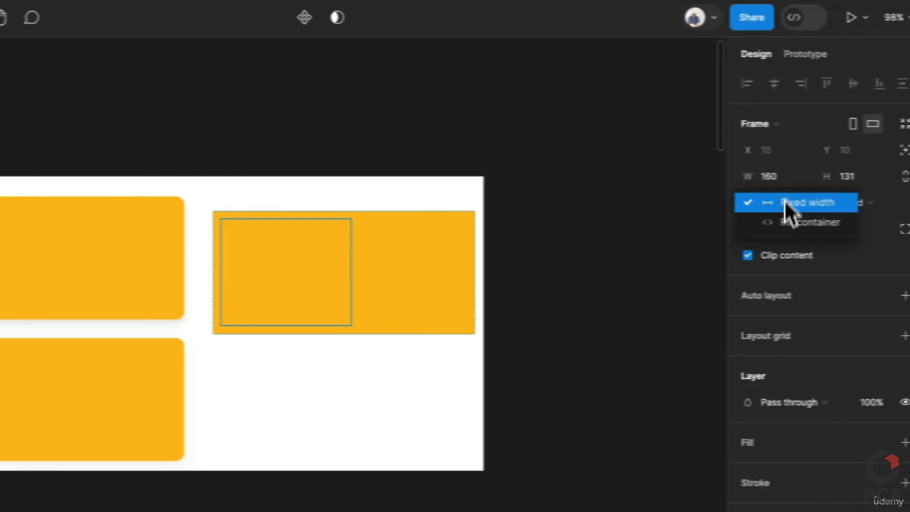
click(776, 217)
click(841, 202)
click(835, 221)
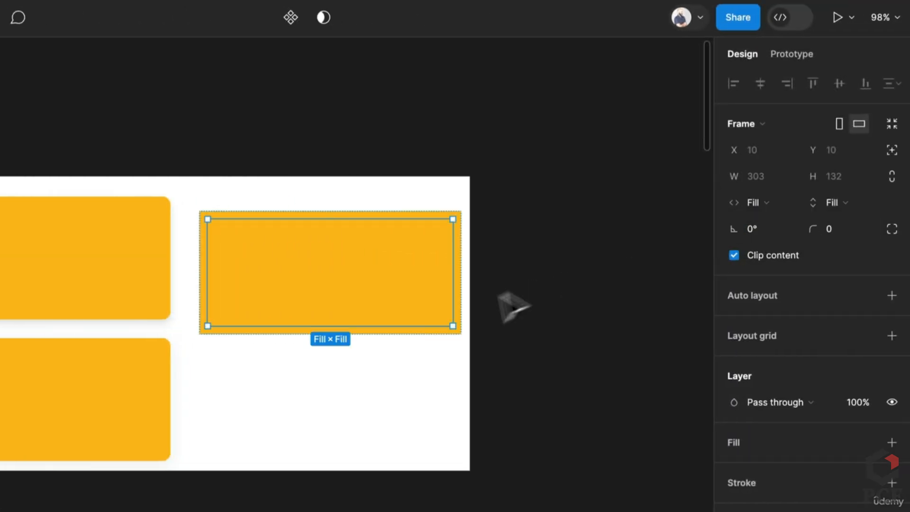
Launch the Unsplash plugin through a search for "uns"
click(494, 314)
key(super+slash)
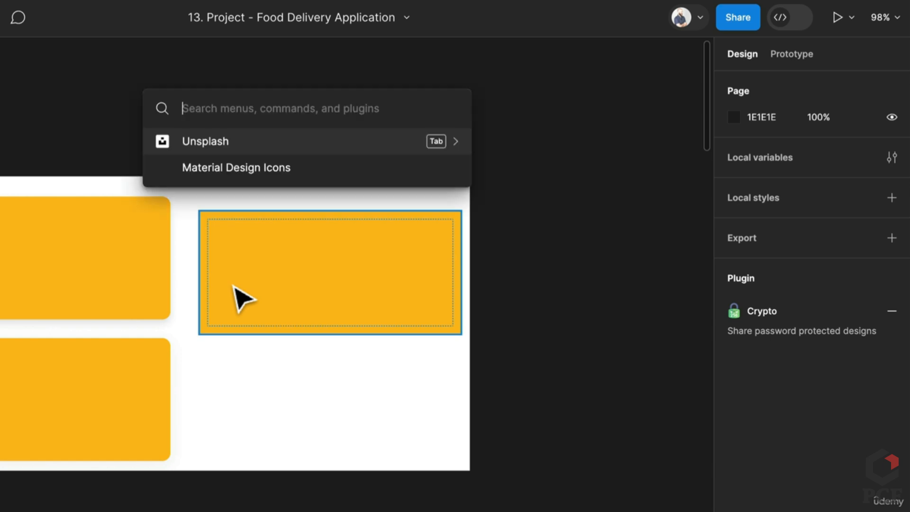
text(i)
key(BackSpace)
text(uns)
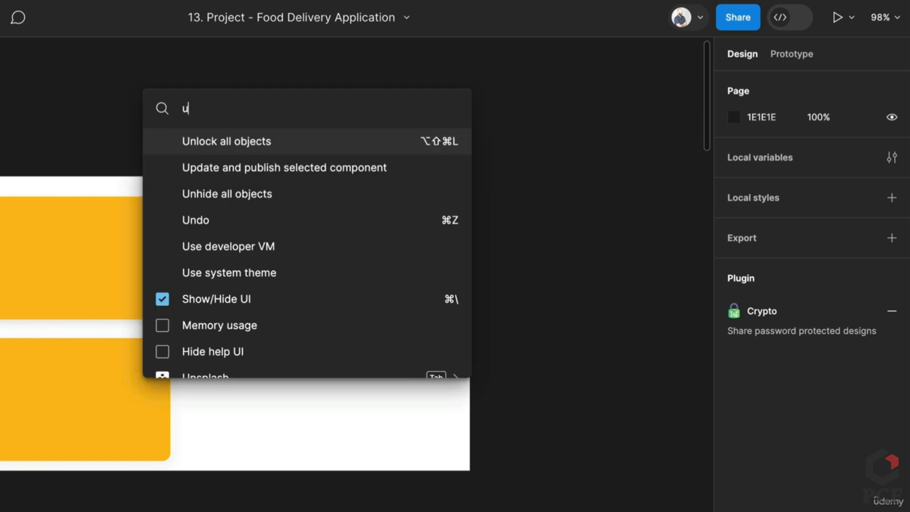
key(Return)
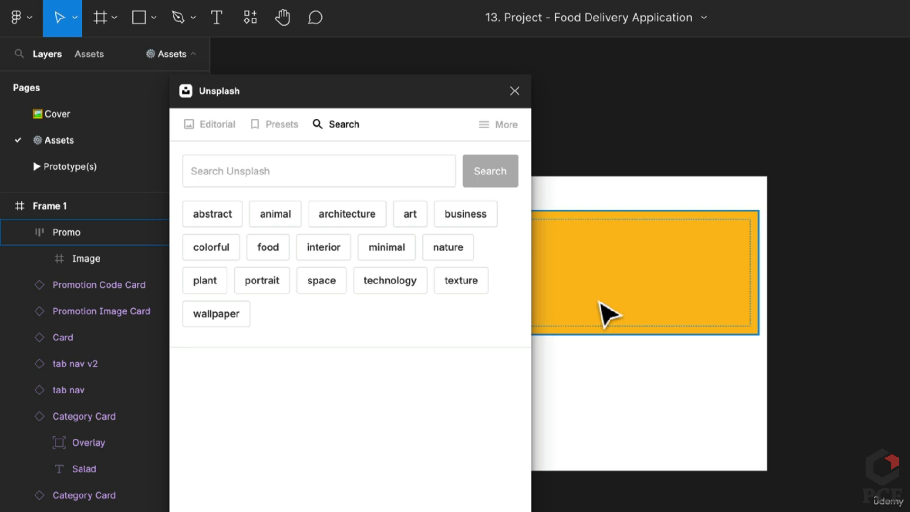
Search Unsplash for "Cheese pizza", fill the Image frame with the sliced pizza photo on a dark wooden board, and close the plugin
double_click(609, 316)
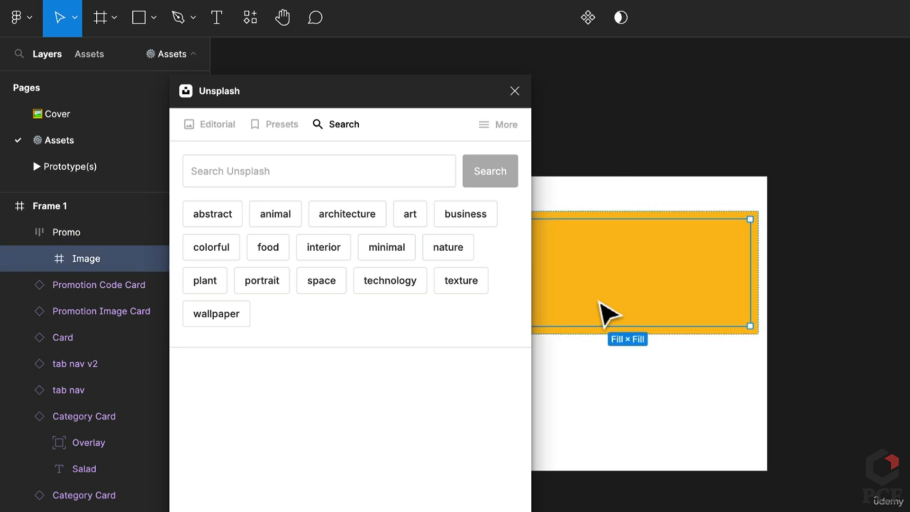
click(252, 172)
text(C)
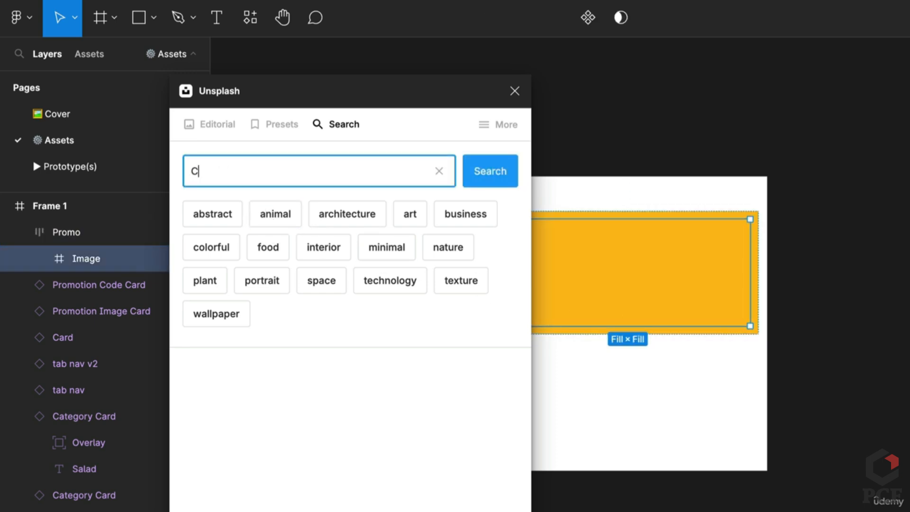
text(heese pizza)
key(Return)
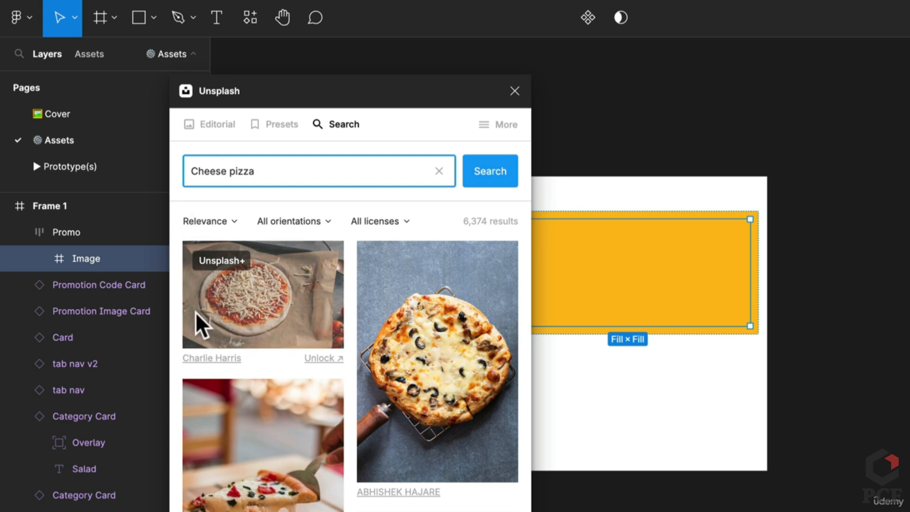
scroll(267, 312, down, 5)
scroll(268, 311, down, 6)
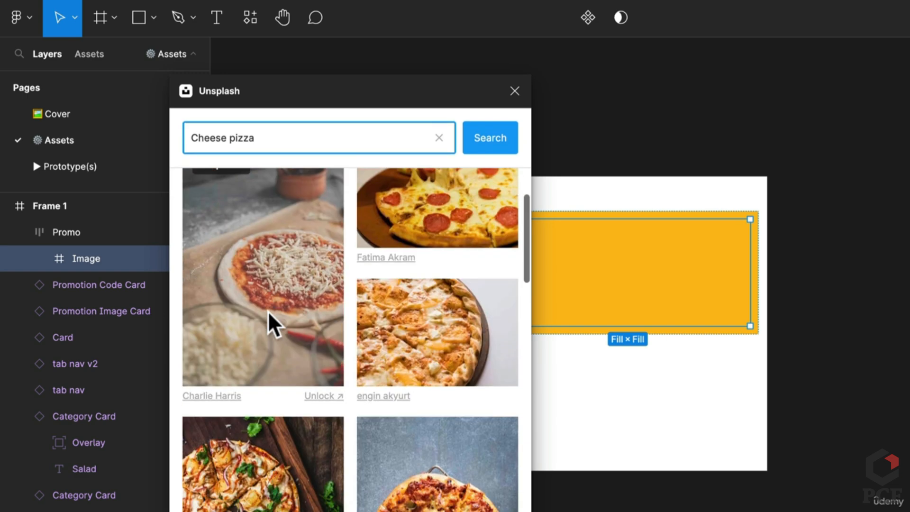
click(228, 436)
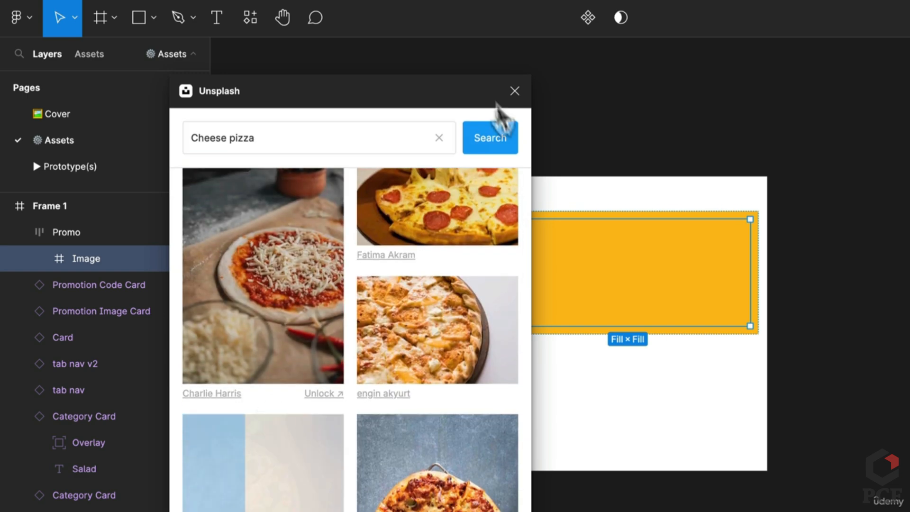
click(515, 91)
Set the Promo frame's horizontal and vertical padding to 0
click(621, 219)
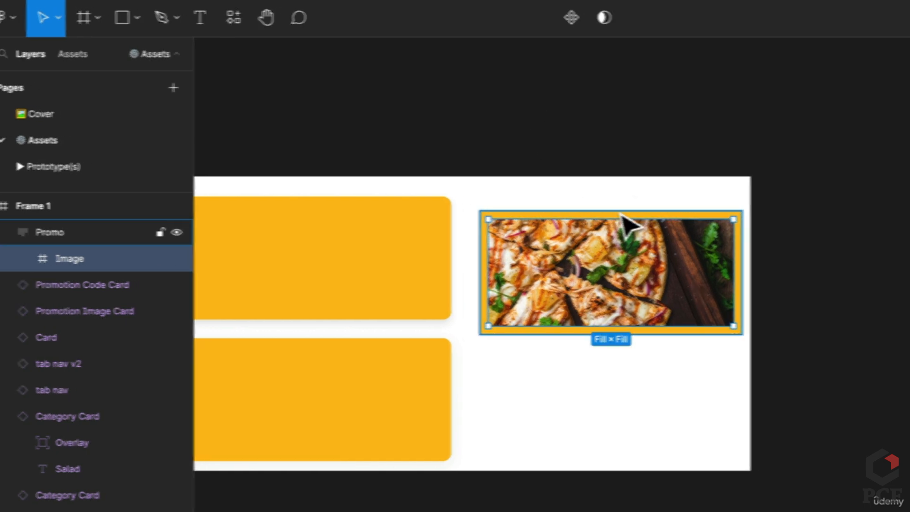
text(0)
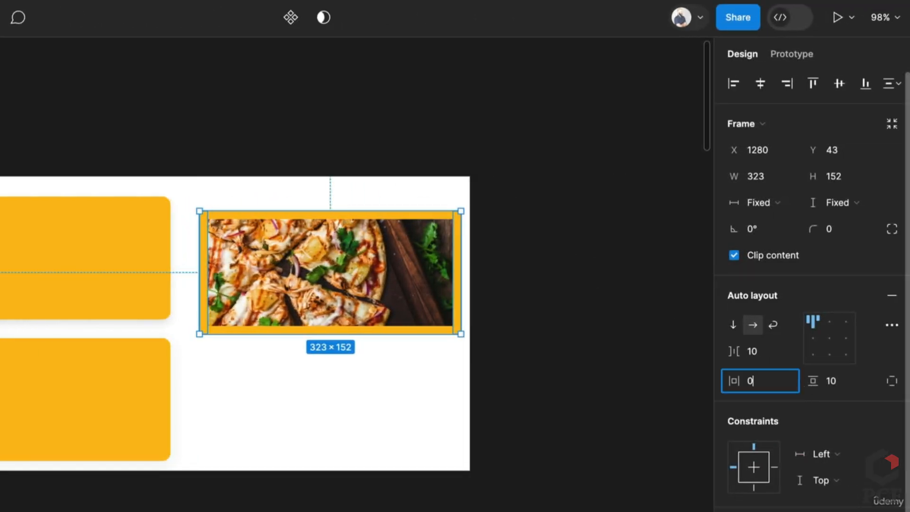
key(Tab)
text(0)
key(shift+Tab)
key(shift+Tab)
key(Escape)
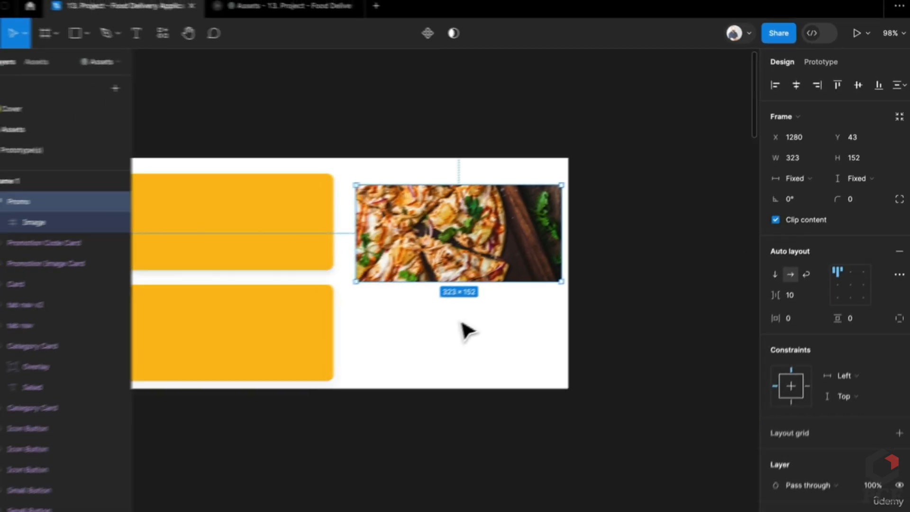
click(333, 382)
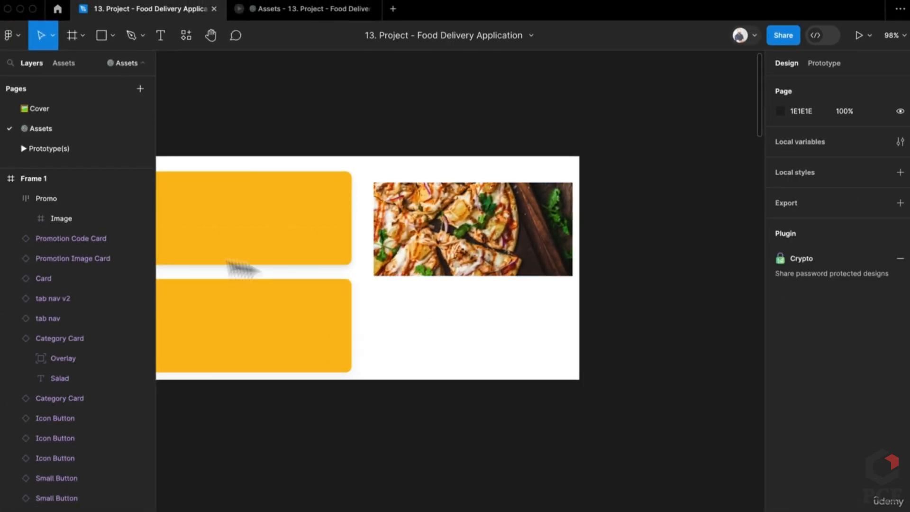
Draw a frame about 150 × 107 below the Promo card in Frame 1
click(70, 219)
click(412, 341)
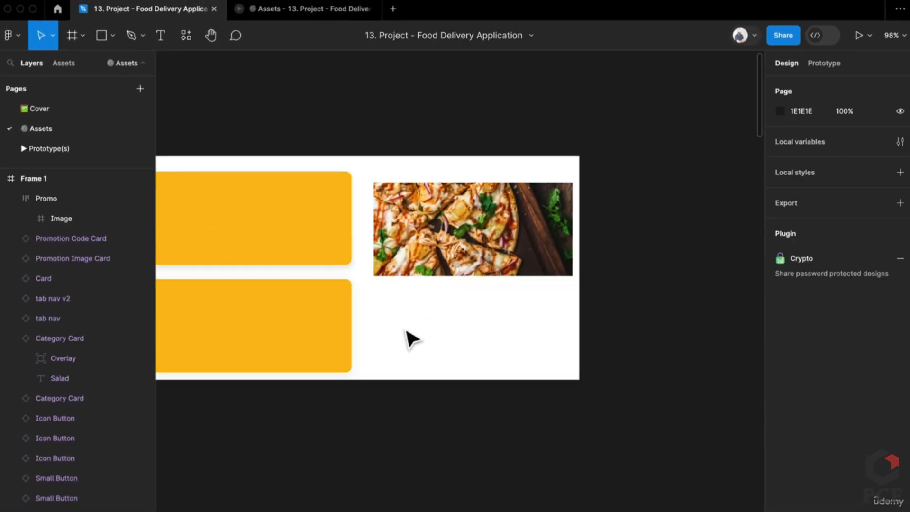
key(f)
drag(419, 299, 511, 365)
Copy the "Deal of the day" heading, "Southwestern Pizza" text and Small Button from the Promotion Image Card component into the new frame
scroll(511, 365, down, 5)
drag(573, 443, 419, 227)
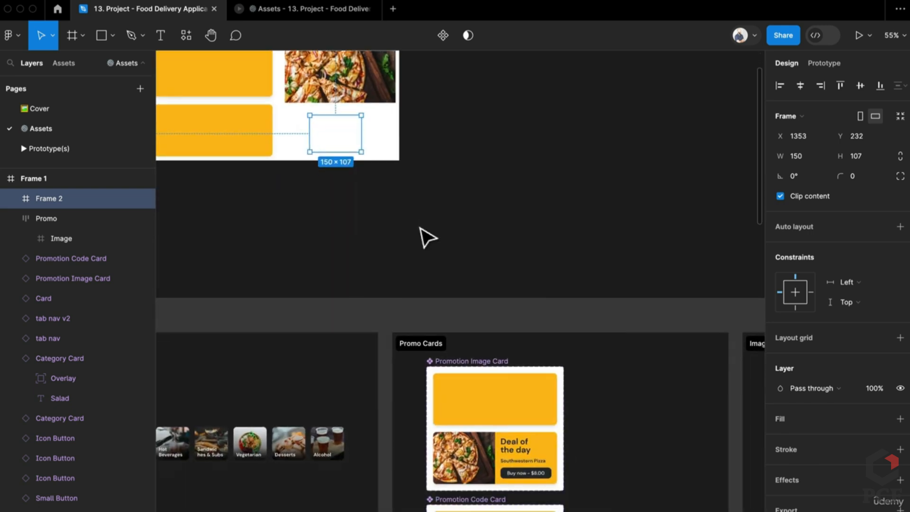
double_click(522, 450)
double_click(520, 451)
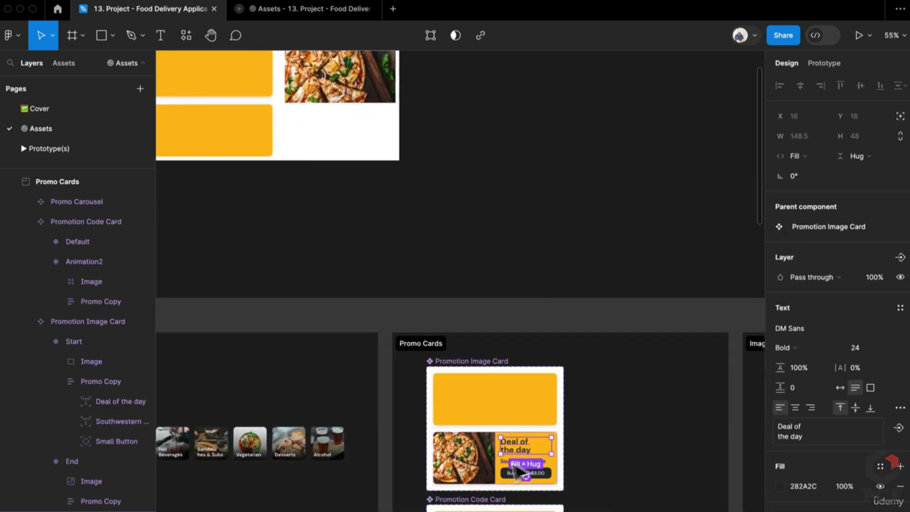
click(505, 460)
shift+click(509, 474)
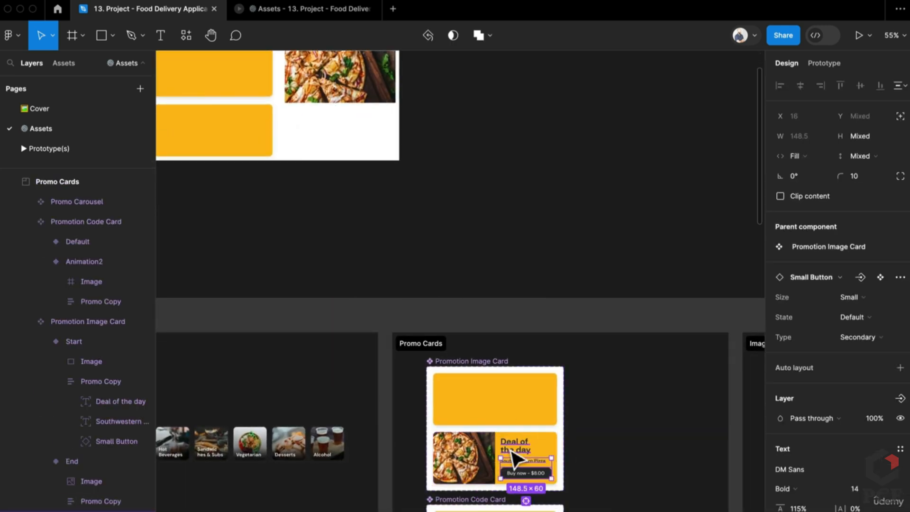
shift+click(514, 446)
click(322, 131)
key(super+v)
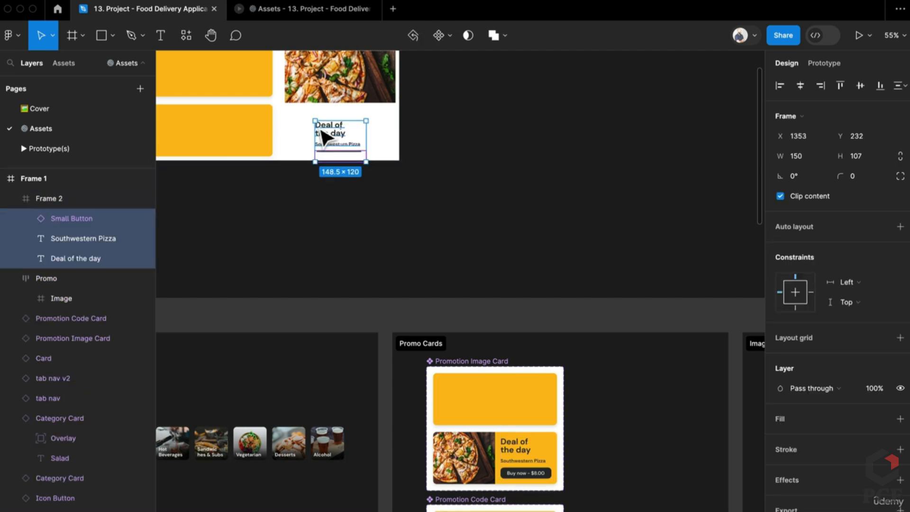
Add auto layout to the frame holding the deal text and button, with horizontal and vertical padding of 12
scroll(327, 137, up, 5)
scroll(379, 313, up, 3)
click(595, 339)
click(443, 345)
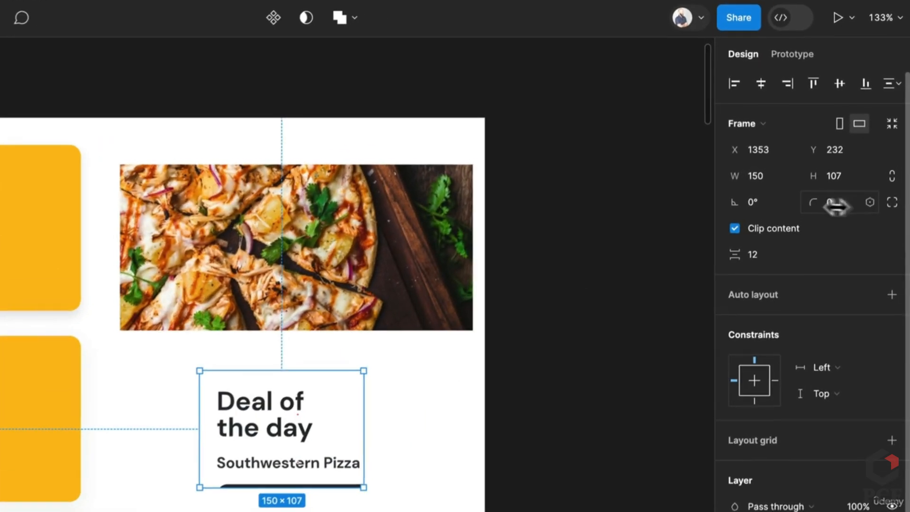
click(899, 254)
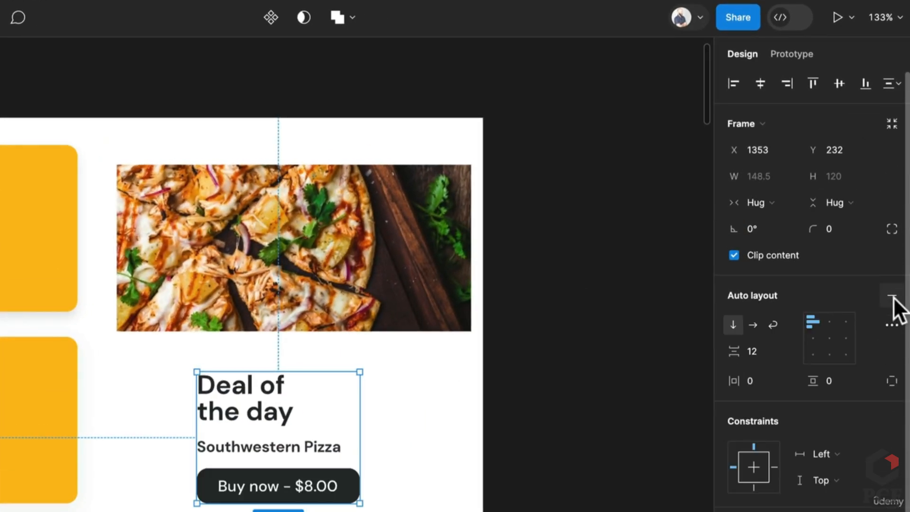
click(769, 383)
text(12)
click(839, 380)
key(Return)
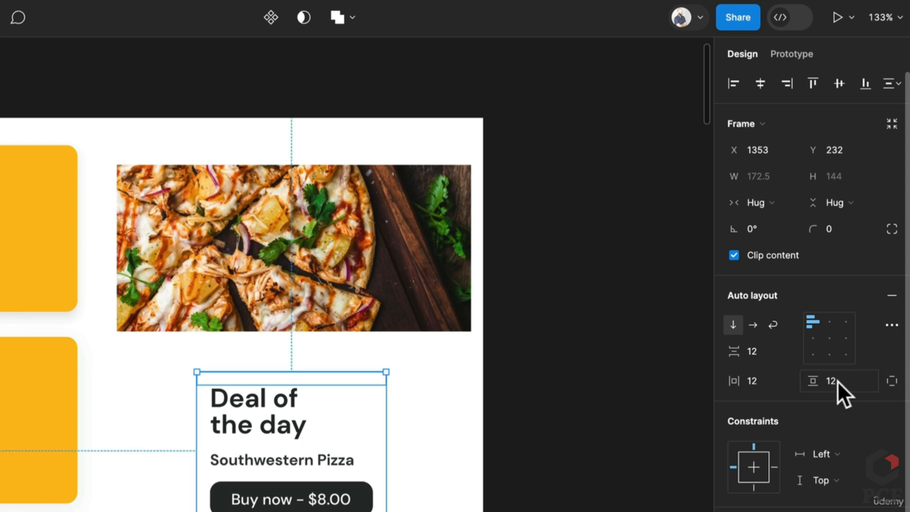
click(590, 401)
Try to move the deal text frame into the Promo frame by cutting and pasting it, and undo the attempt
click(334, 438)
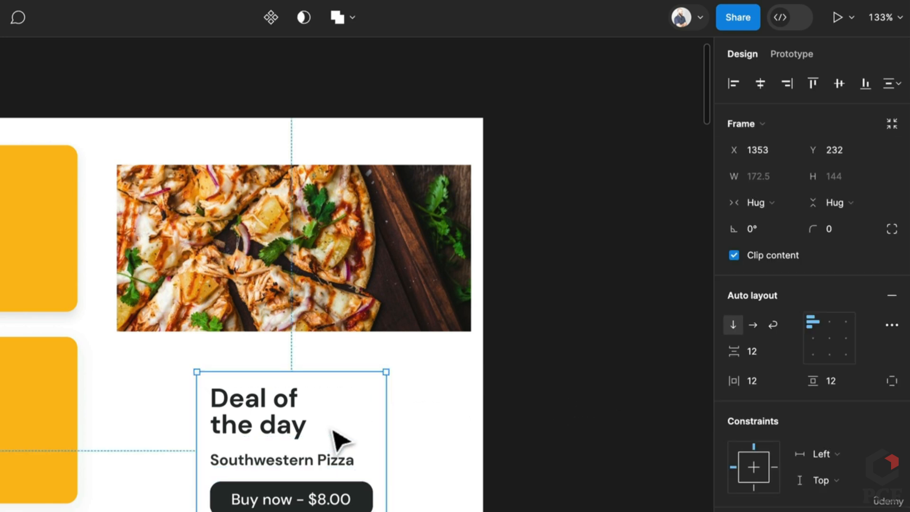
key(ctrl+x)
click(384, 280)
key(ctrl+v)
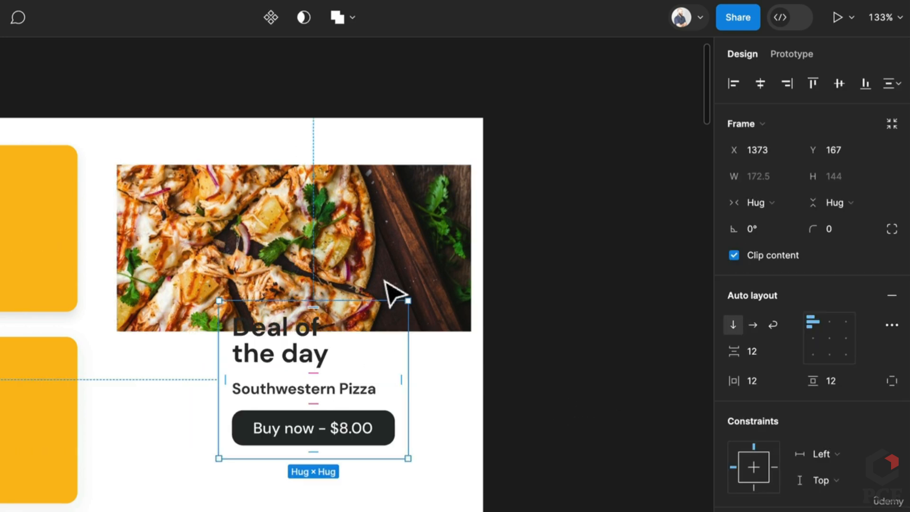
key(ctrl+z)
key(ctrl+shift+z)
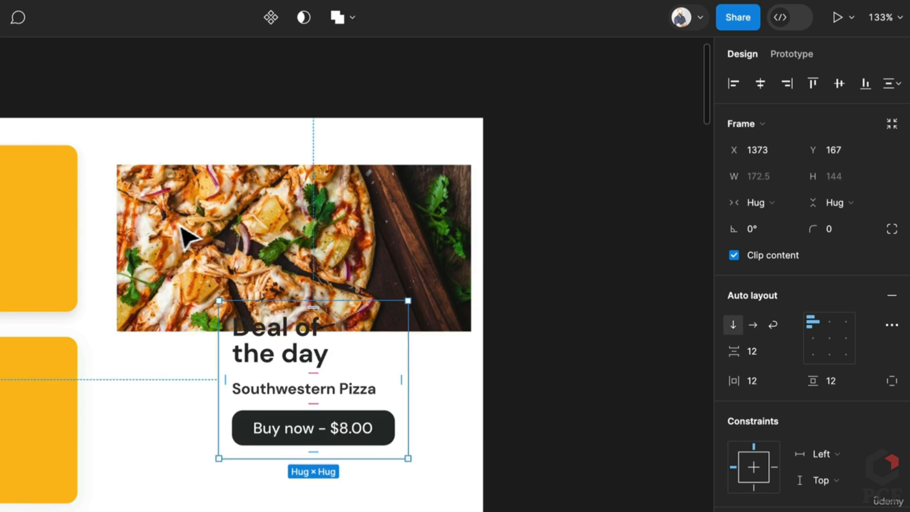
key(ctrl+z)
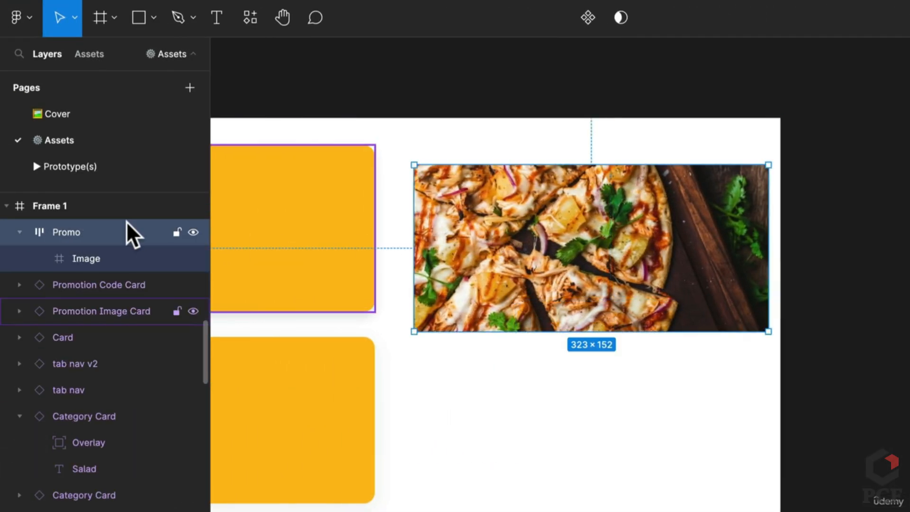
scroll(86, 263, up, 1)
key(ctrl+z)
key(ctrl+z)
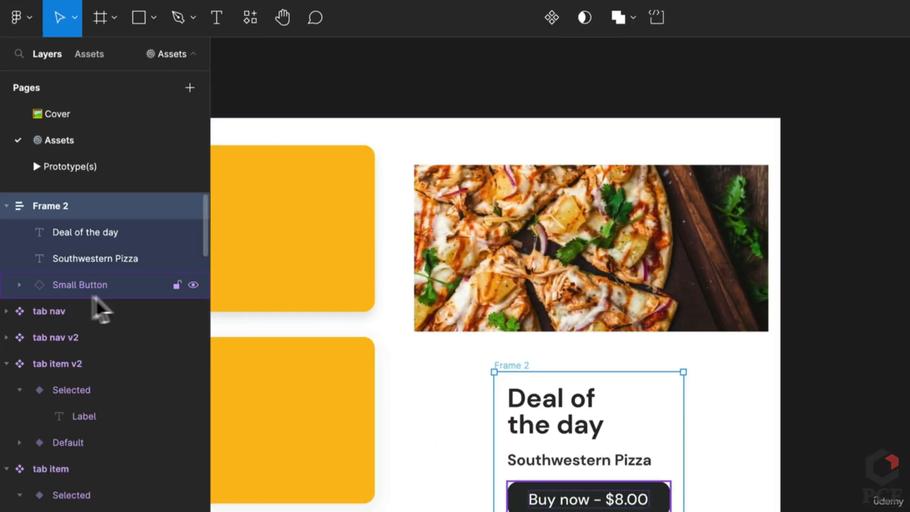
Rename the frame holding the deal text and button as Content
click(517, 420)
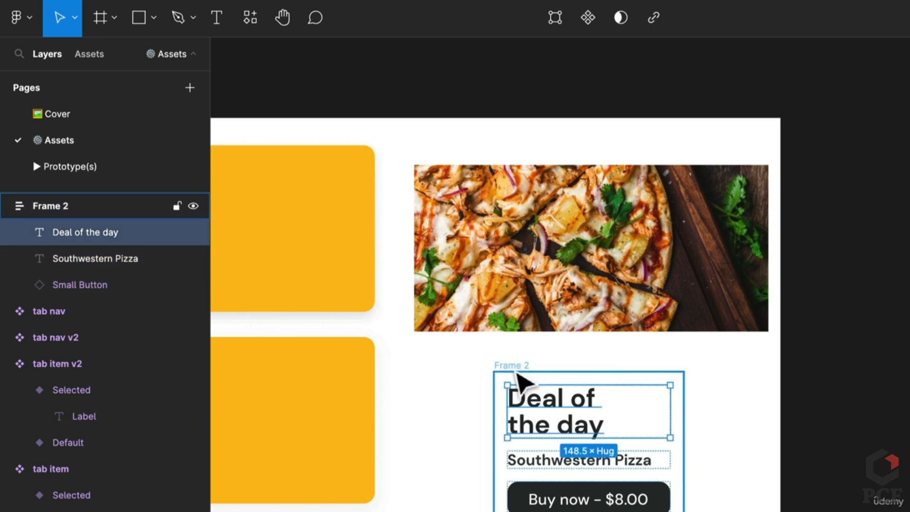
double_click(515, 364)
text(content)
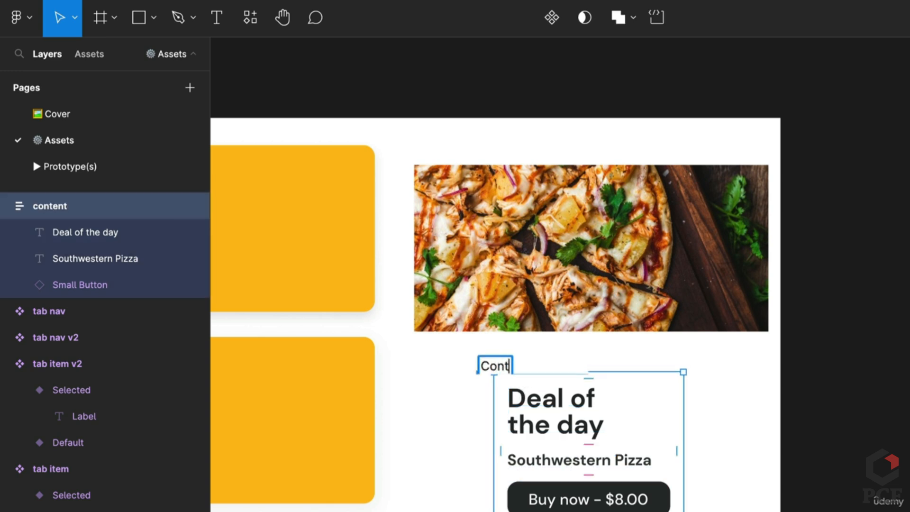
text(ent)
key(Return)
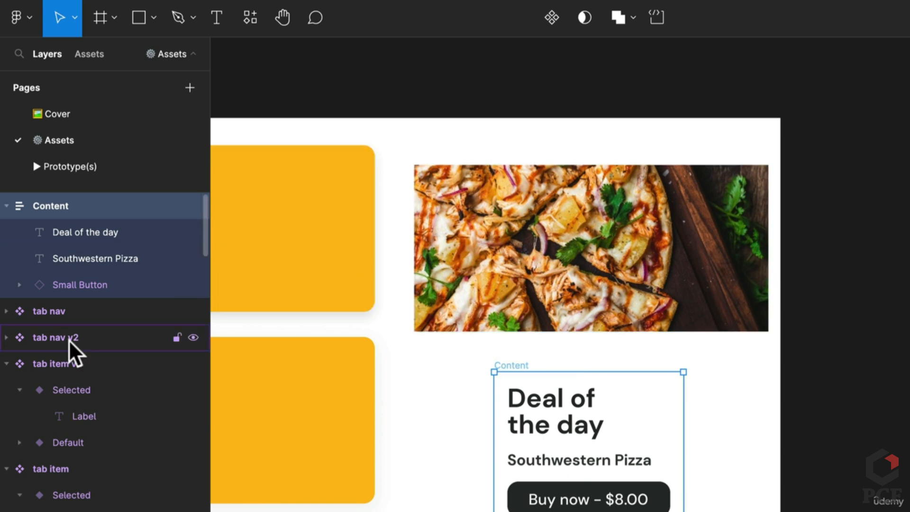
Nest the Content frame inside the Promo auto layout and place it to the right of the pizza image
scroll(95, 202, down, 1)
drag(524, 372, 493, 351)
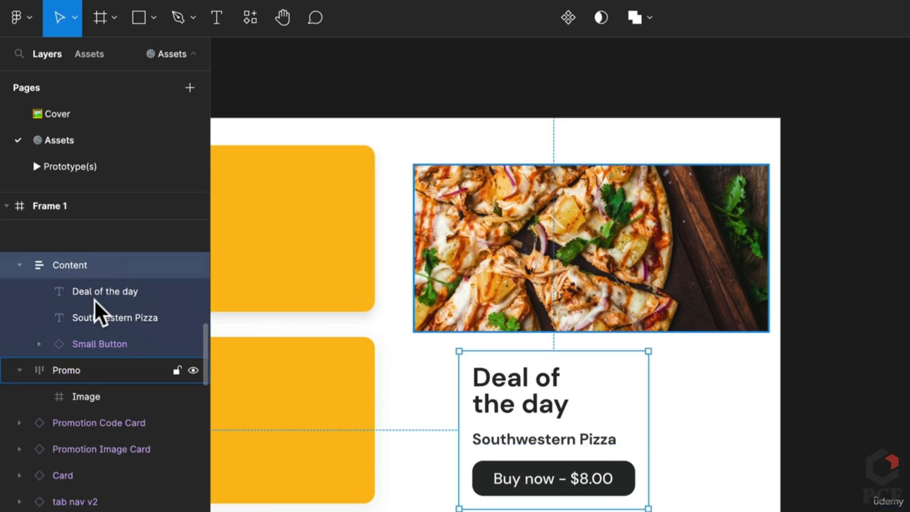
scroll(95, 311, up, 3)
drag(67, 365, 83, 468)
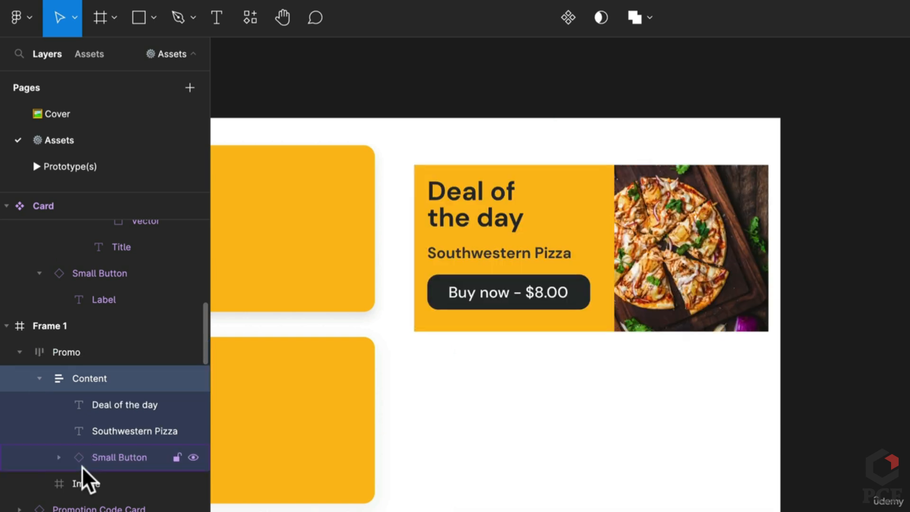
key(Right)
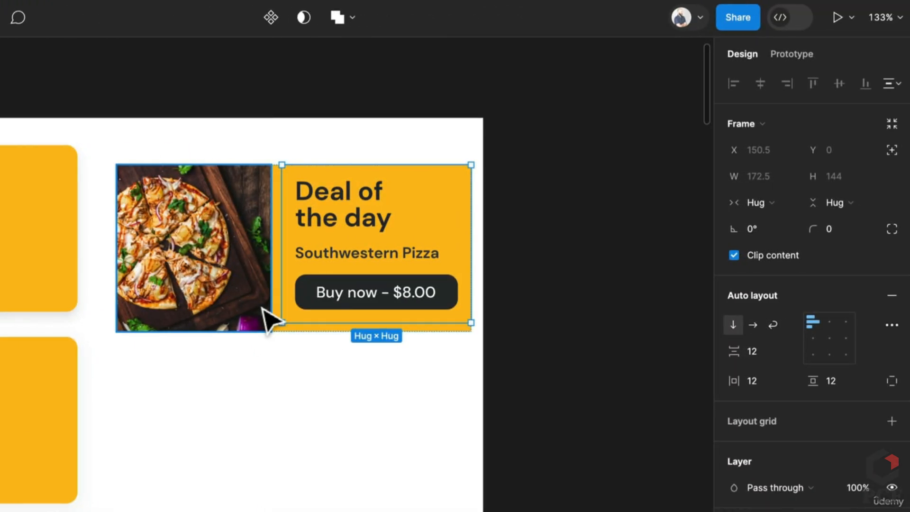
Set the Content frame's width and height to Fill container and align its items left and vertically centred
click(769, 202)
click(772, 222)
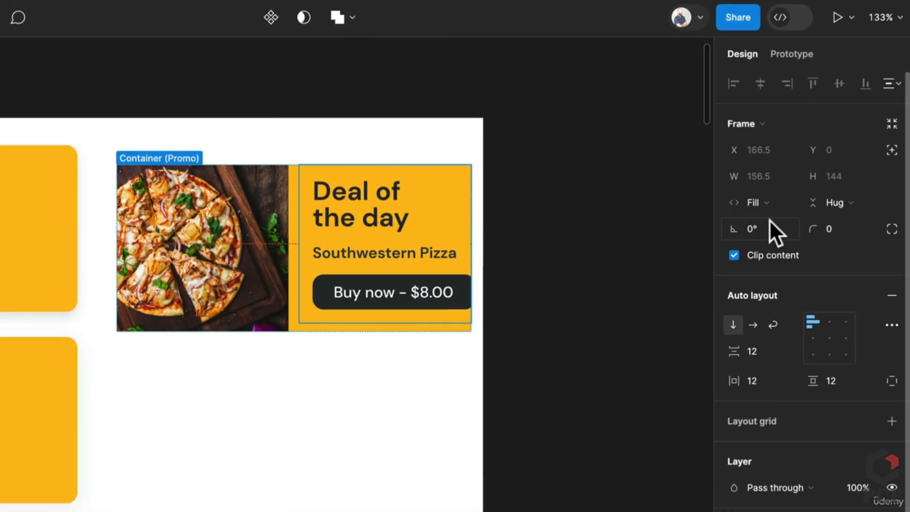
click(848, 203)
click(841, 217)
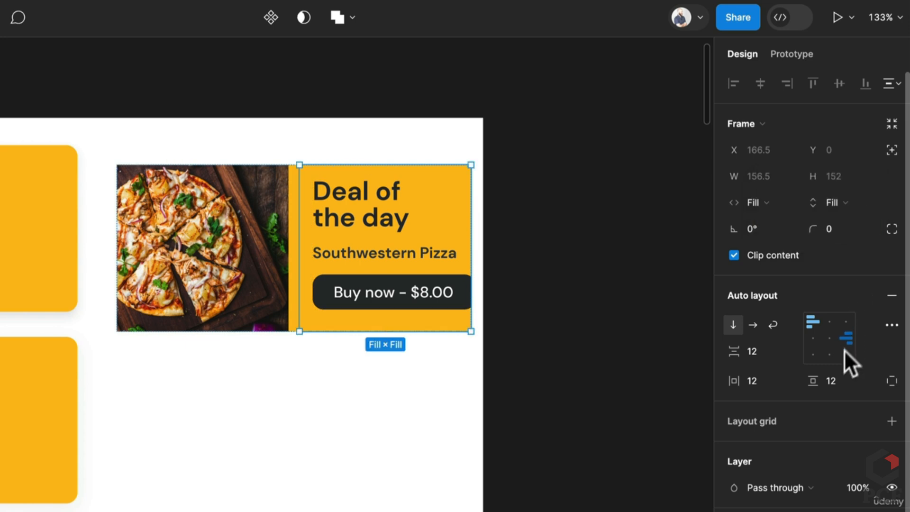
click(814, 339)
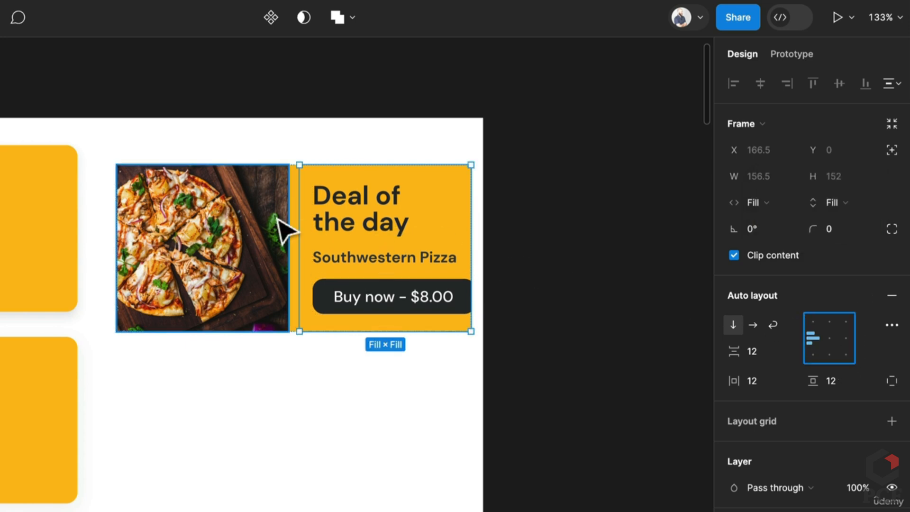
Set the spacing between the pizza image and the Content frame in the Promo auto layout to 0
click(129, 143)
click(135, 193)
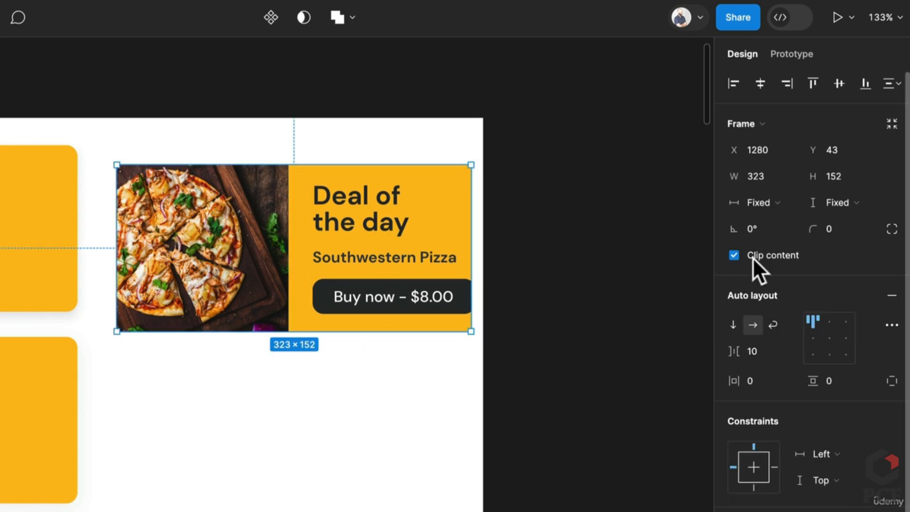
text(0)
key(Return)
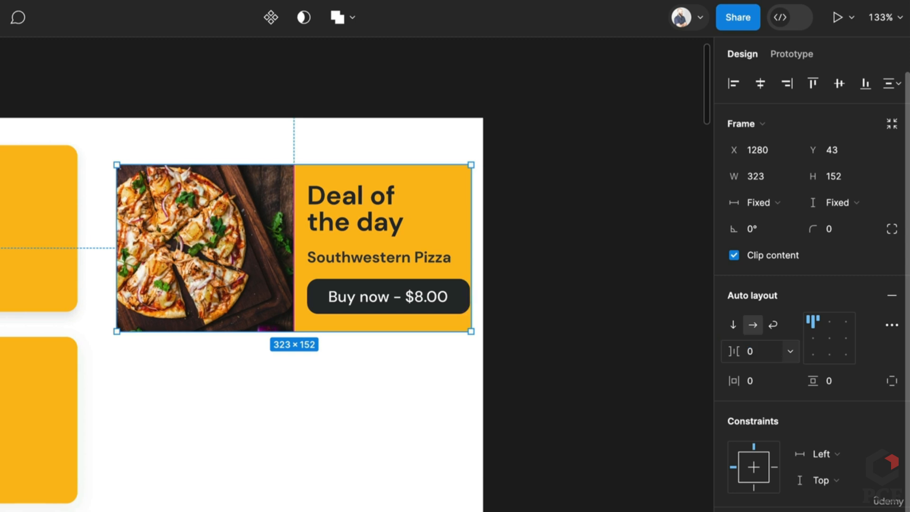
click(602, 270)
click(174, 225)
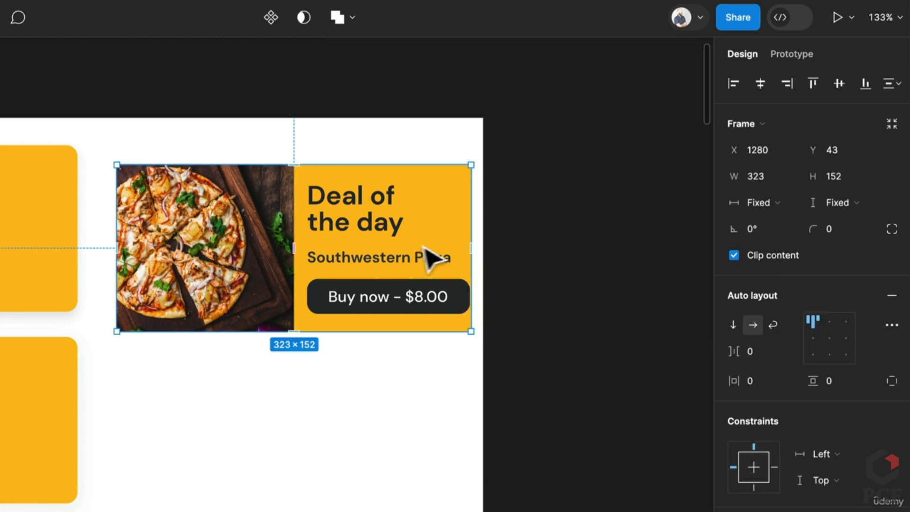
Extend Frame 1 to the right and widen the Promo card to 387
click(372, 141)
drag(481, 163, 625, 173)
click(183, 187)
drag(472, 234, 542, 233)
click(469, 292)
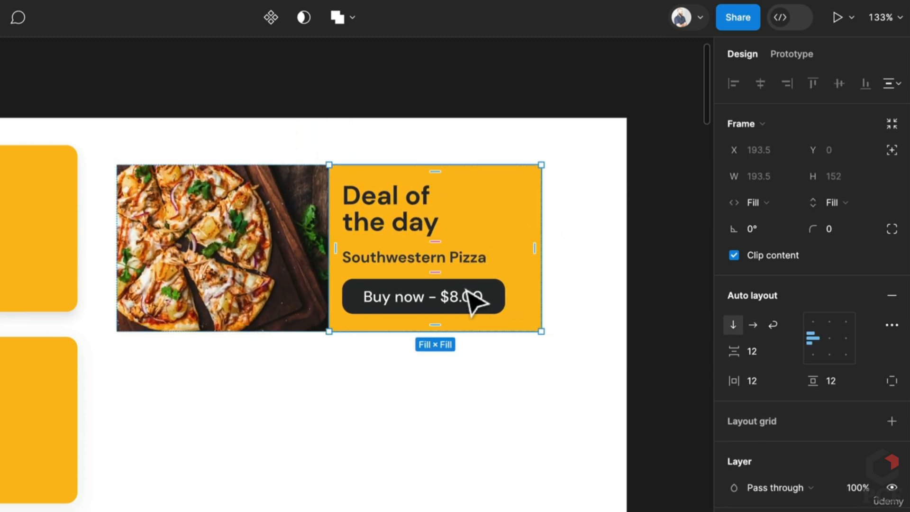
click(468, 292)
click(764, 201)
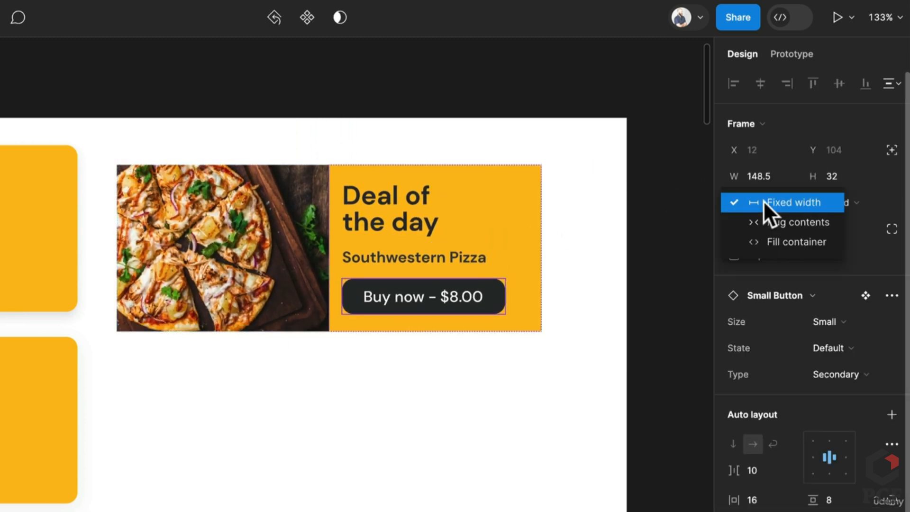
click(587, 363)
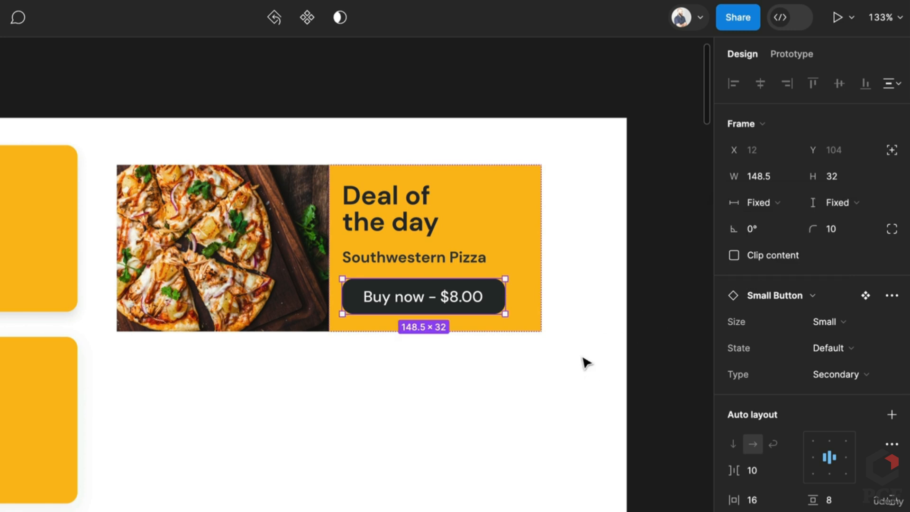
click(608, 327)
Set the Content frame's horizontal padding to 16
double_click(443, 294)
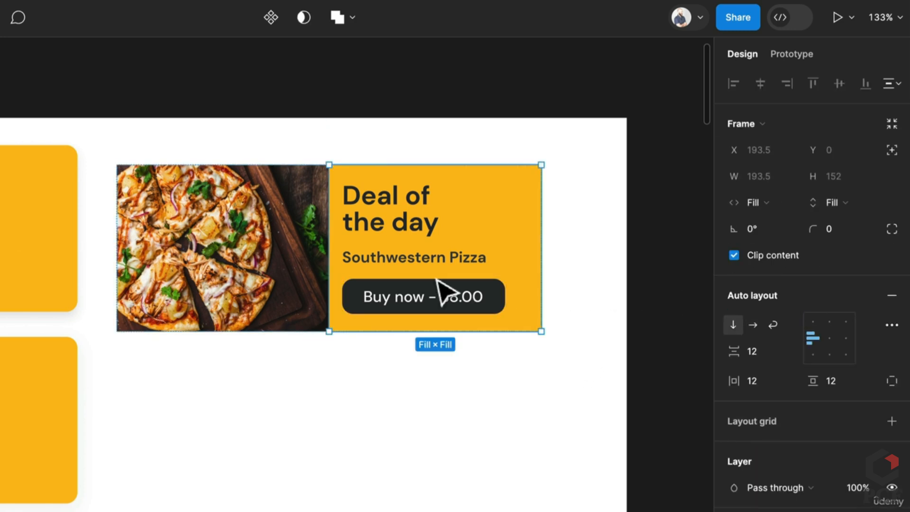
text(1)
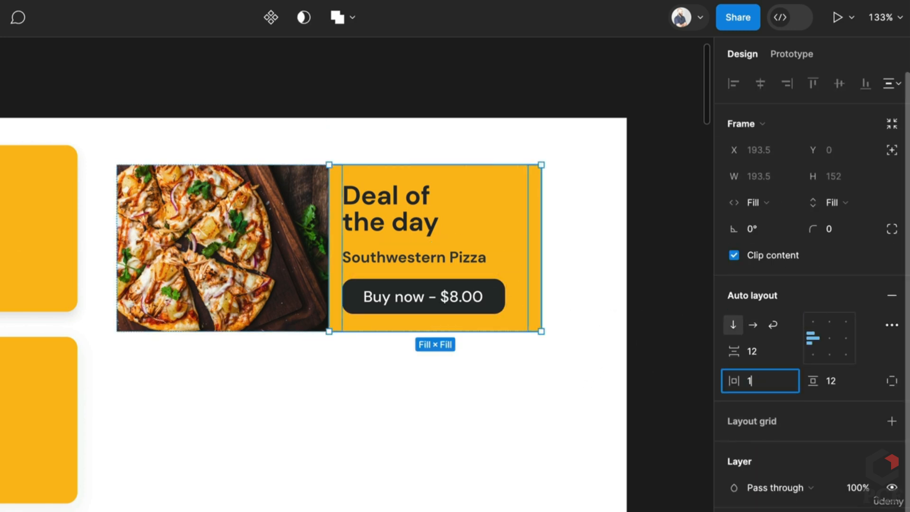
text(6)
key(Return)
click(482, 472)
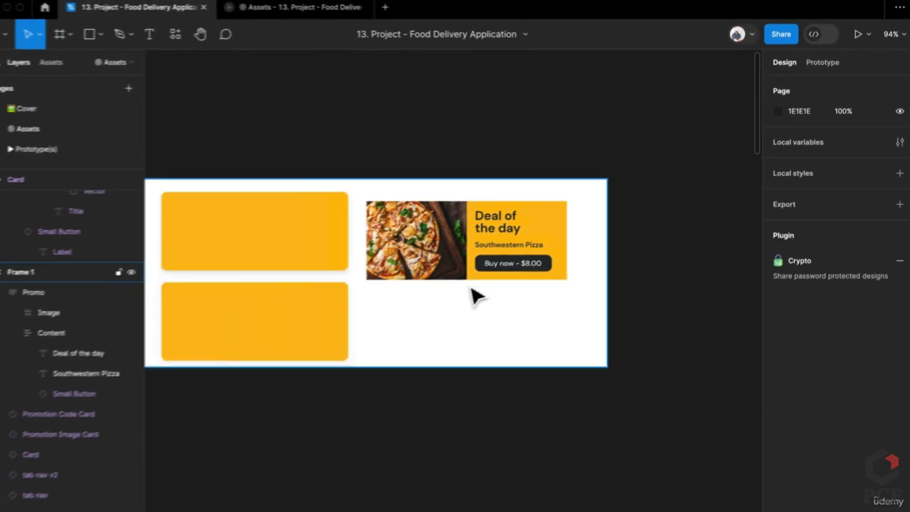
Move the Promo card out of Frame 1 onto the canvas below and set its corner radius to 10
scroll(471, 288, down, 5)
scroll(476, 285, down, 3)
scroll(476, 285, up, 5)
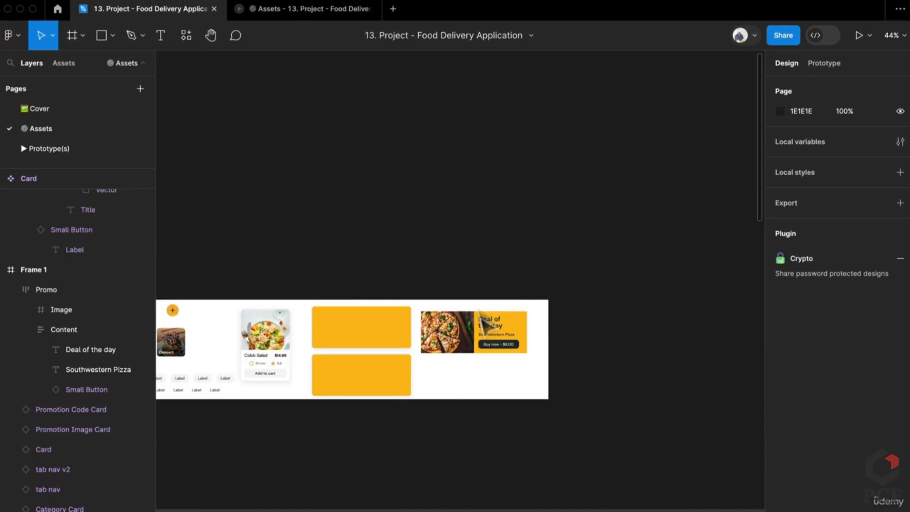
scroll(484, 317, up, 5)
scroll(429, 389, down, 1)
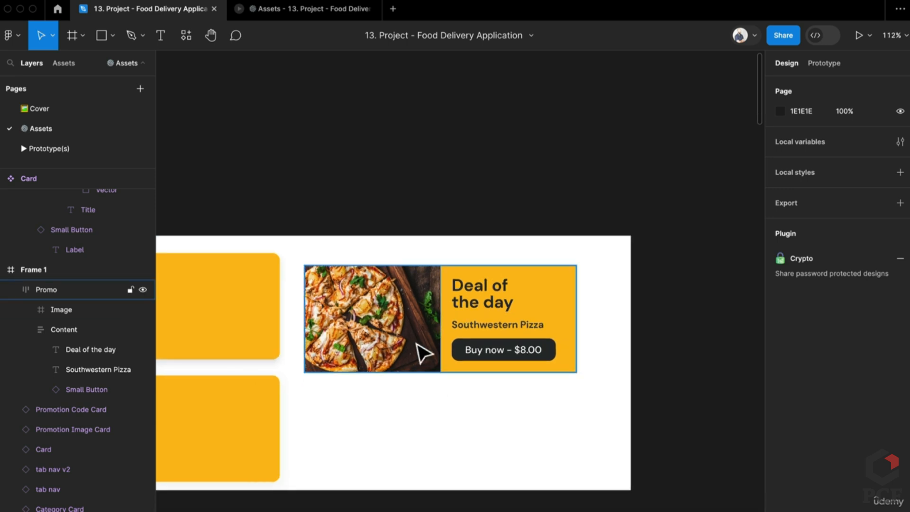
drag(423, 353, 391, 472)
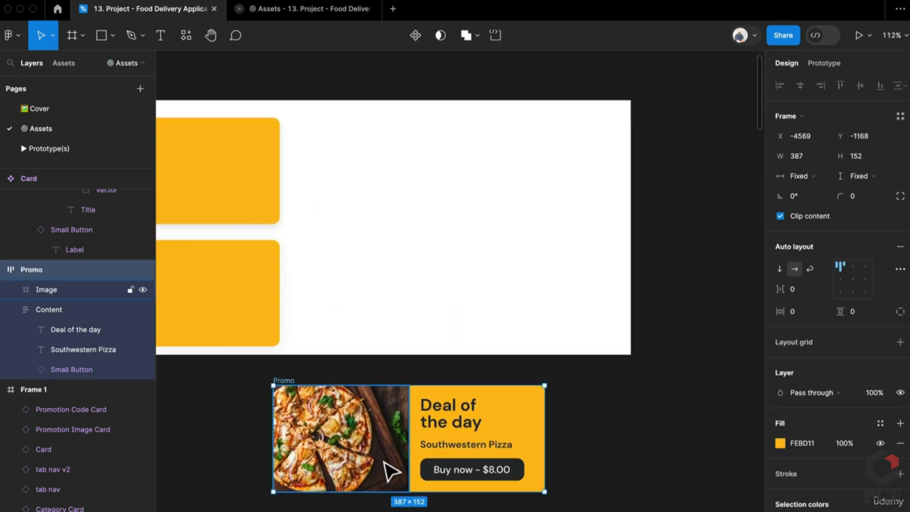
scroll(296, 266, left, 3)
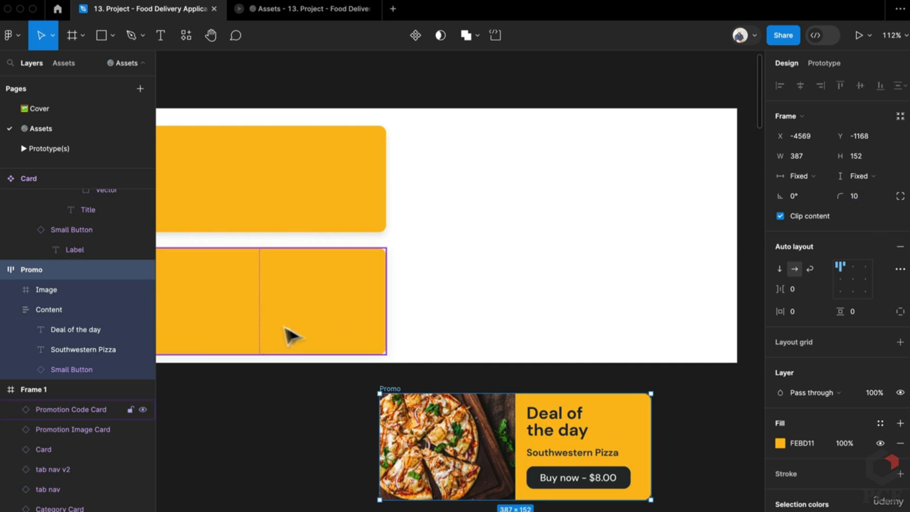
Turn the Promo card into a component and add a variant property to it
drag(366, 241, 463, 229)
drag(507, 441, 437, 387)
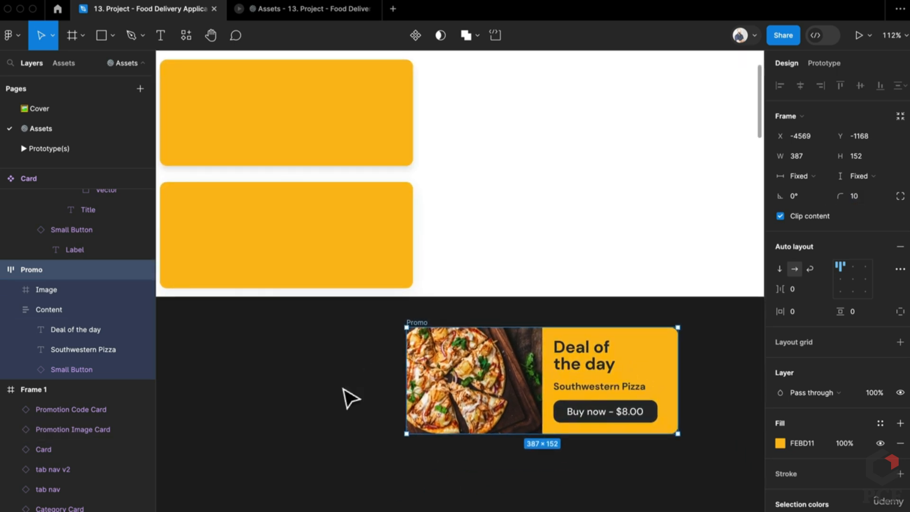
key(ctrl+alt+k)
scroll(343, 407, down, 2)
scroll(342, 406, right, 2)
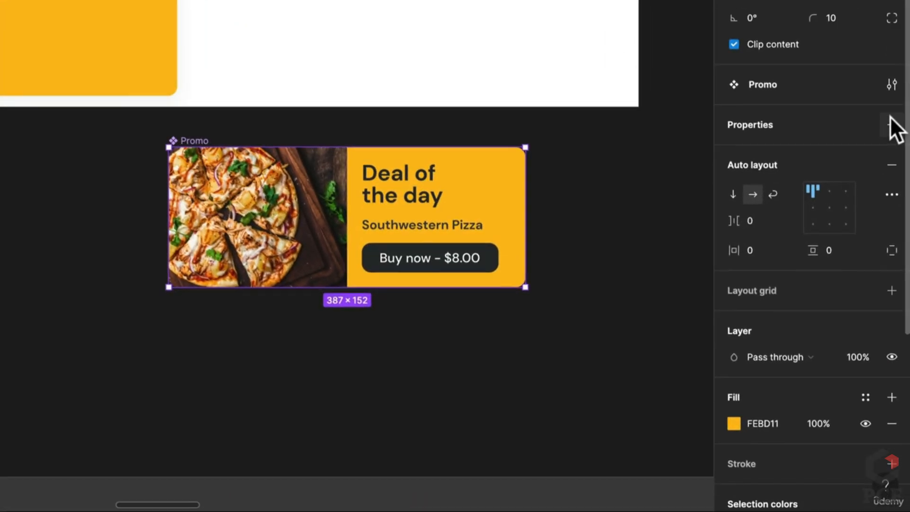
click(900, 275)
click(816, 177)
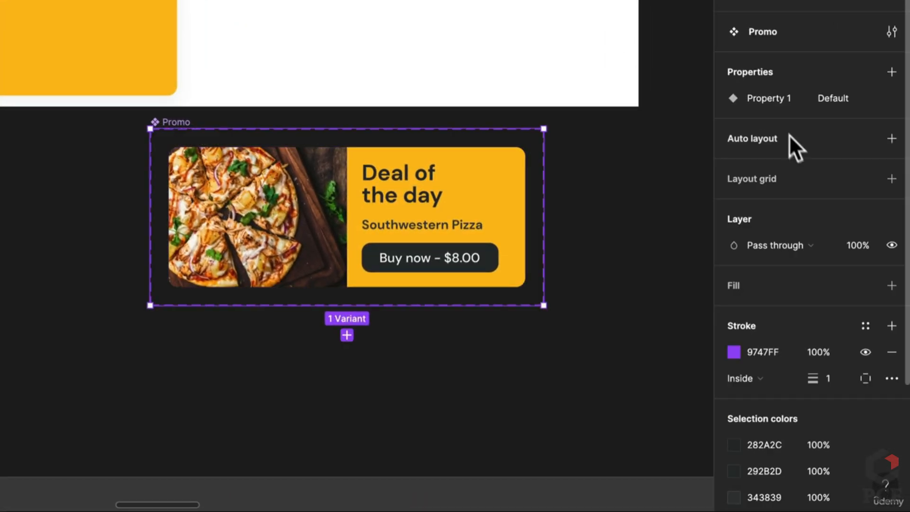
click(891, 179)
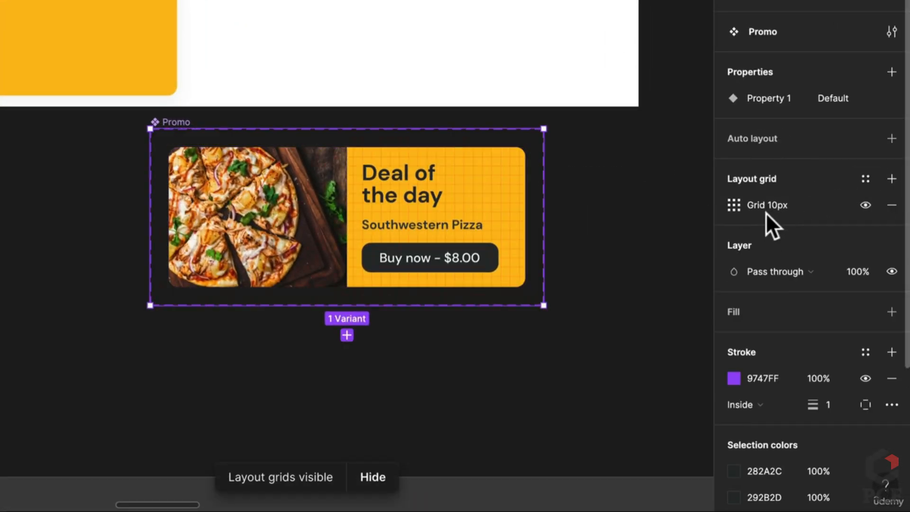
click(893, 203)
click(893, 184)
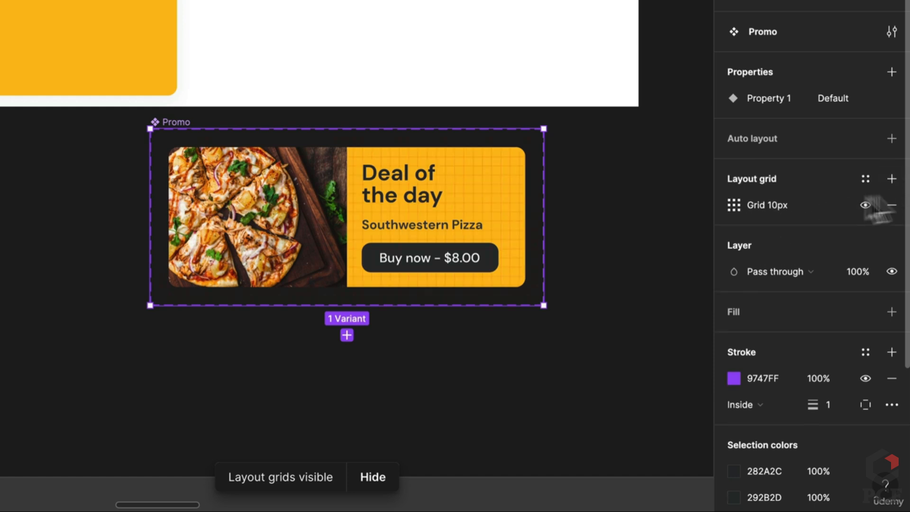
click(900, 203)
Add auto layout to the Promo component set with a vertical spacing of 20 and give it a white FFFFFF fill
click(892, 138)
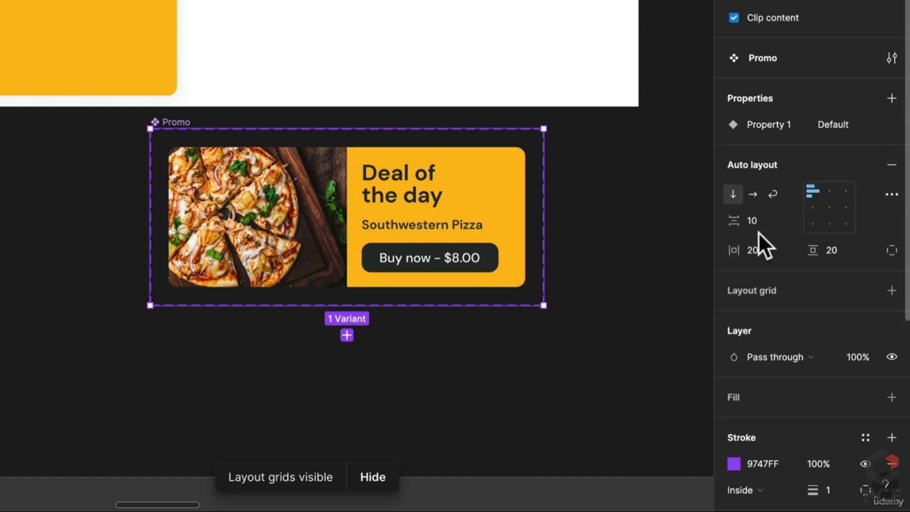
text(2)
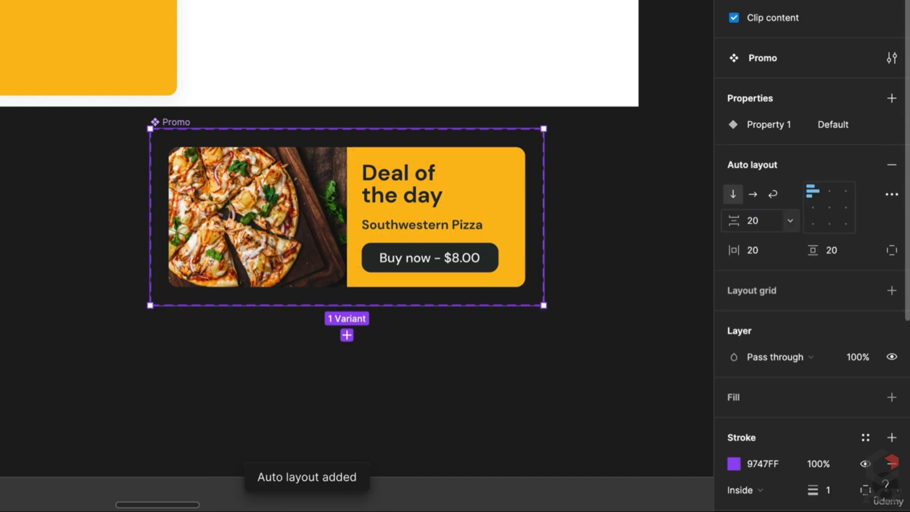
key(Return)
click(892, 397)
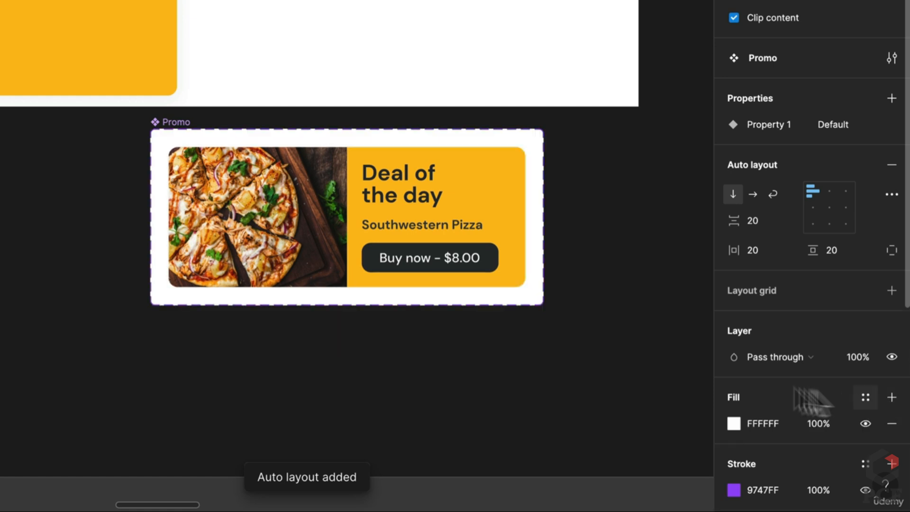
Duplicate the Promo variant and name the copy's property value End
click(370, 257)
key(ctrl+d)
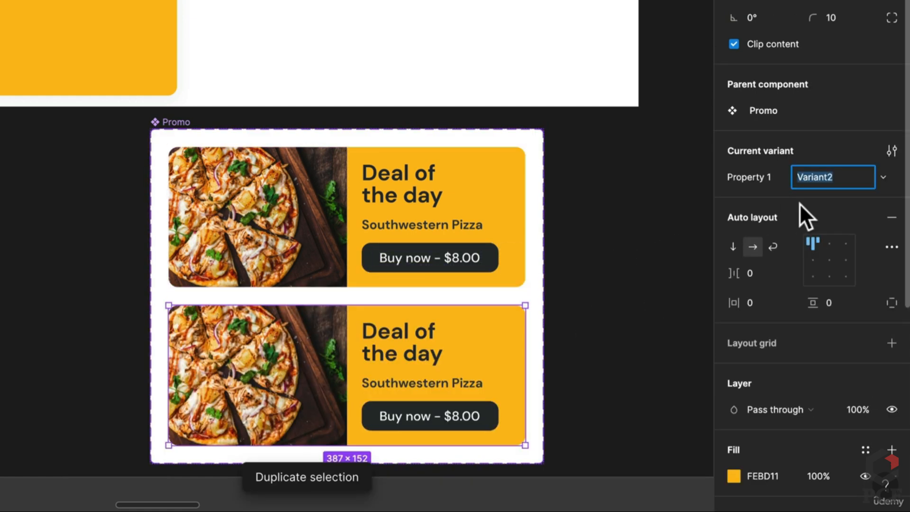
text(End)
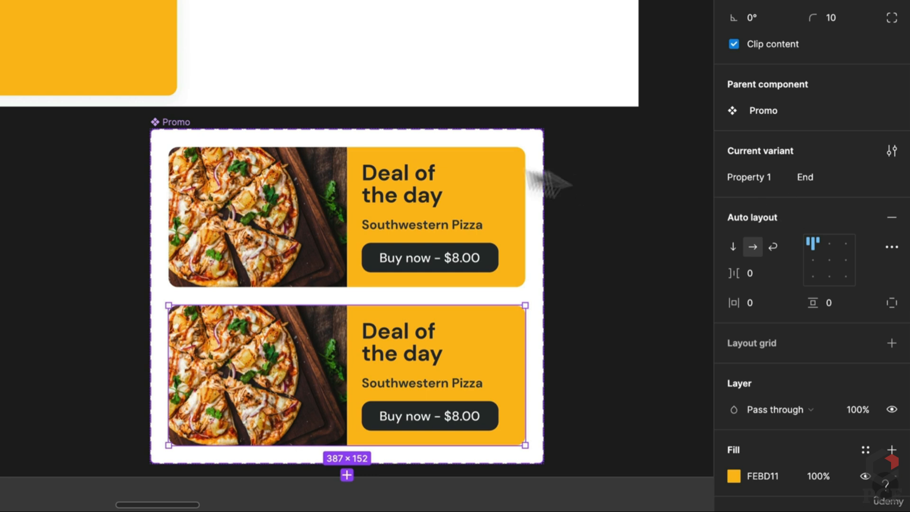
Rename the original Promo variant's property value as Start
click(423, 212)
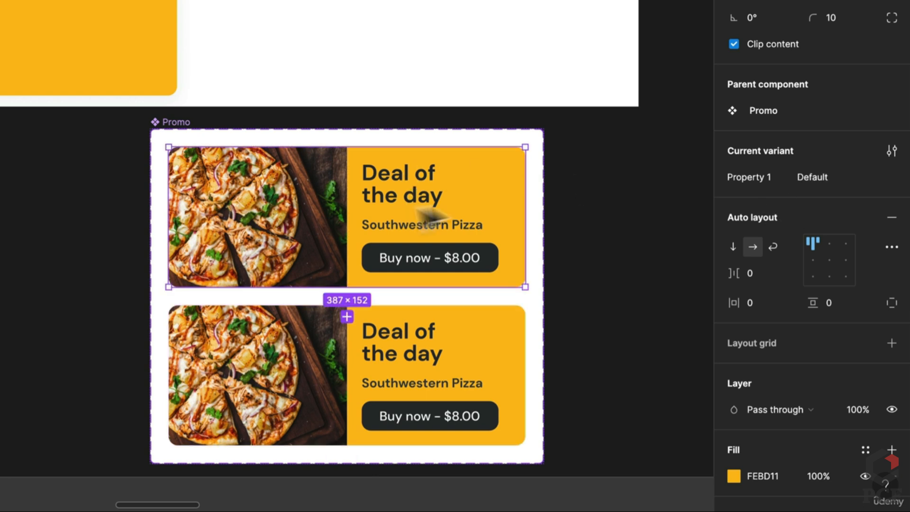
click(818, 183)
text(Start)
key(Return)
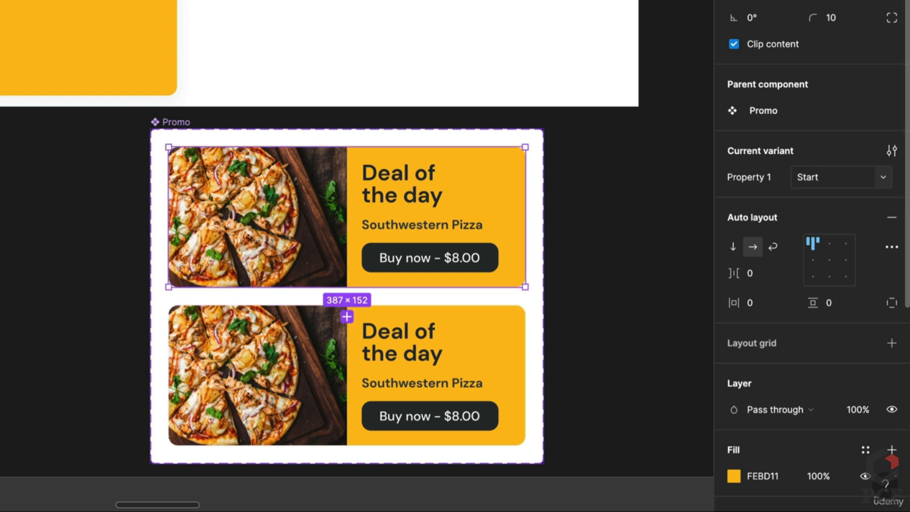
Rename the Promo component set's variant property as Animation
click(175, 123)
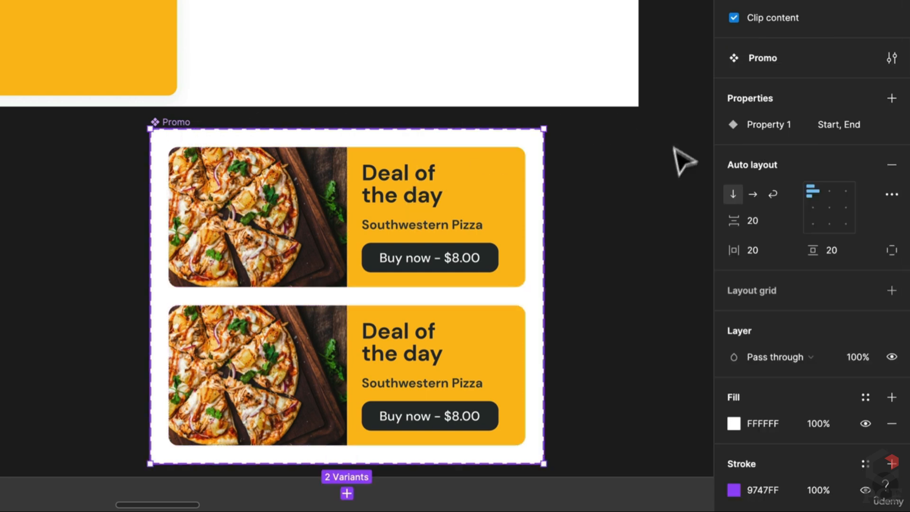
double_click(754, 118)
text(A)
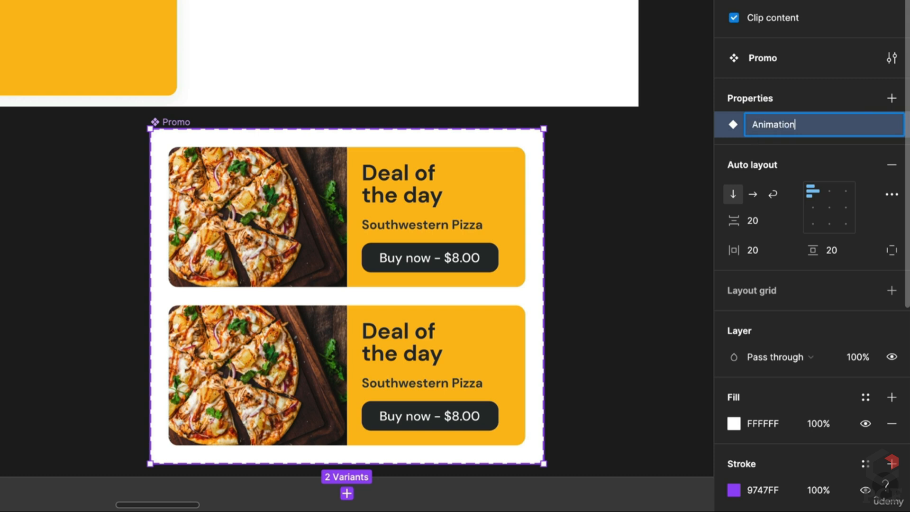
text(nimation)
key(Return)
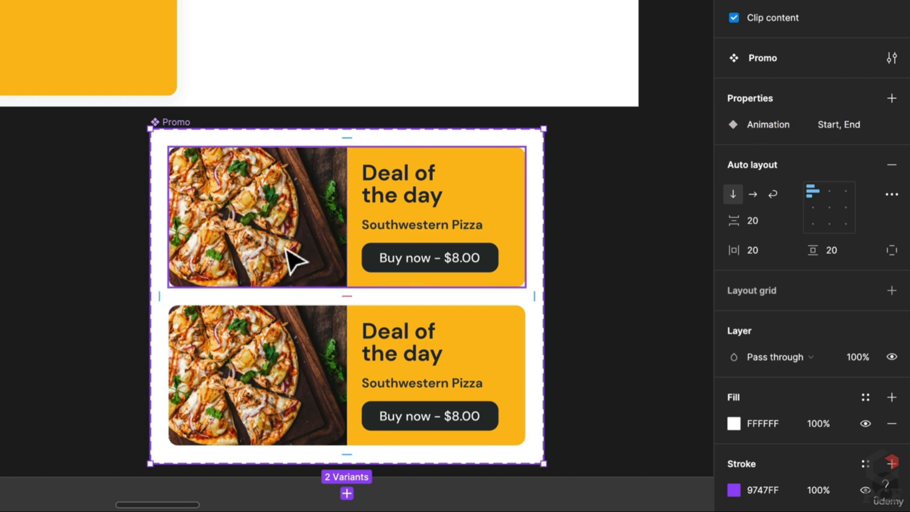
Set the layer opacity of the pizza image in the Start variant to 0%
double_click(294, 261)
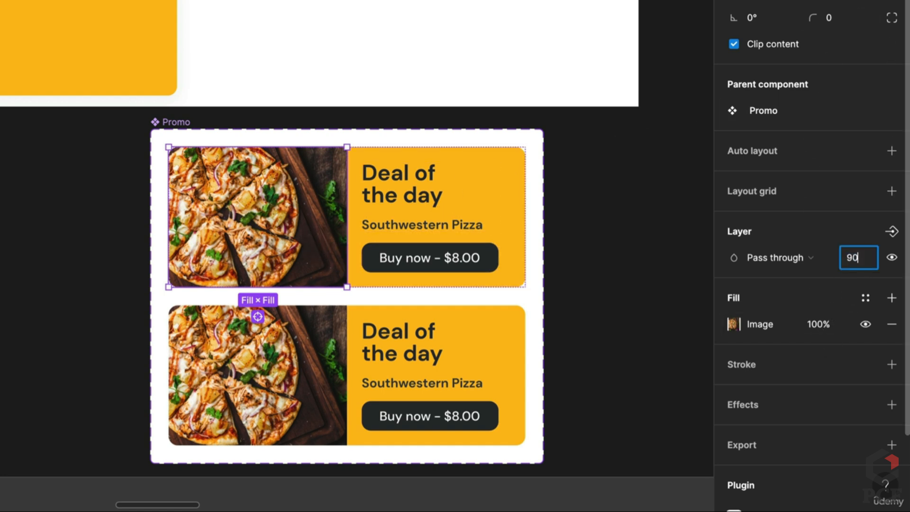
text(90)
key(Return)
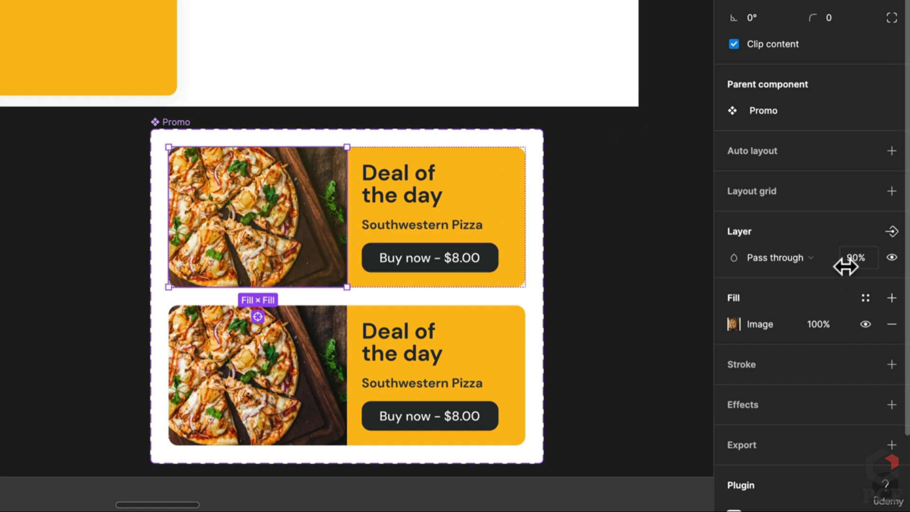
text(0)
key(Return)
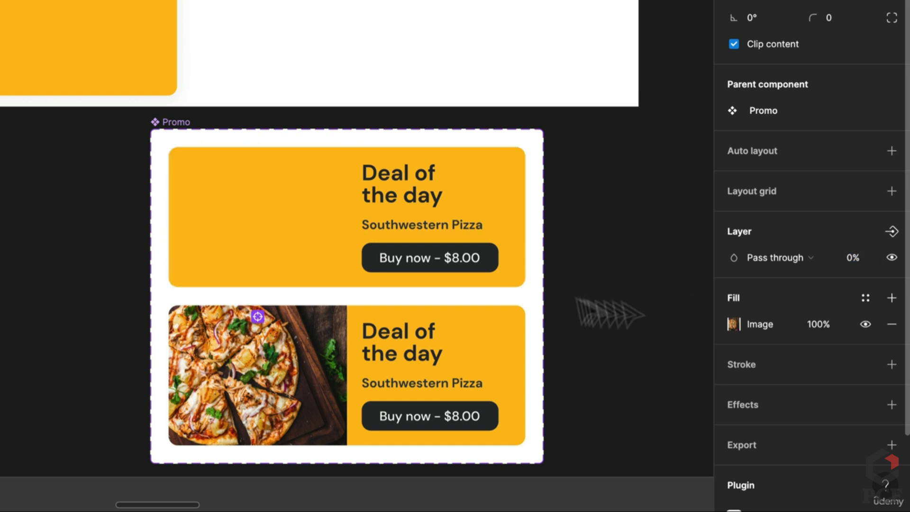
Give the deal title, the Southwestern Pizza text and the button in the Start variant absolute positioning
click(408, 205)
click(416, 208)
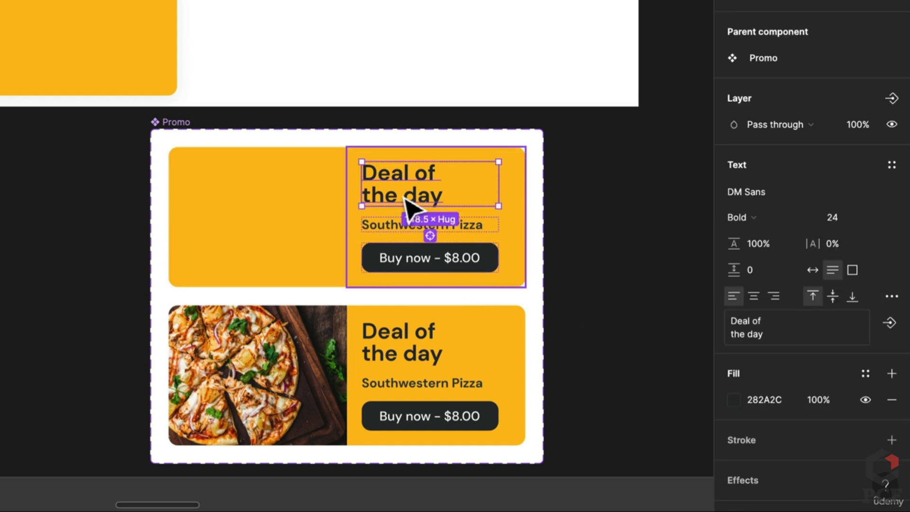
shift+click(403, 226)
shift+click(385, 261)
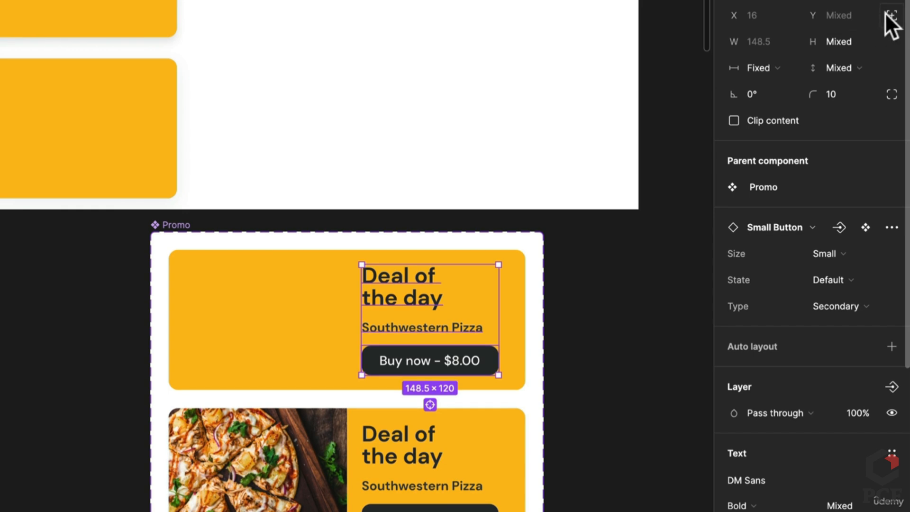
click(888, 14)
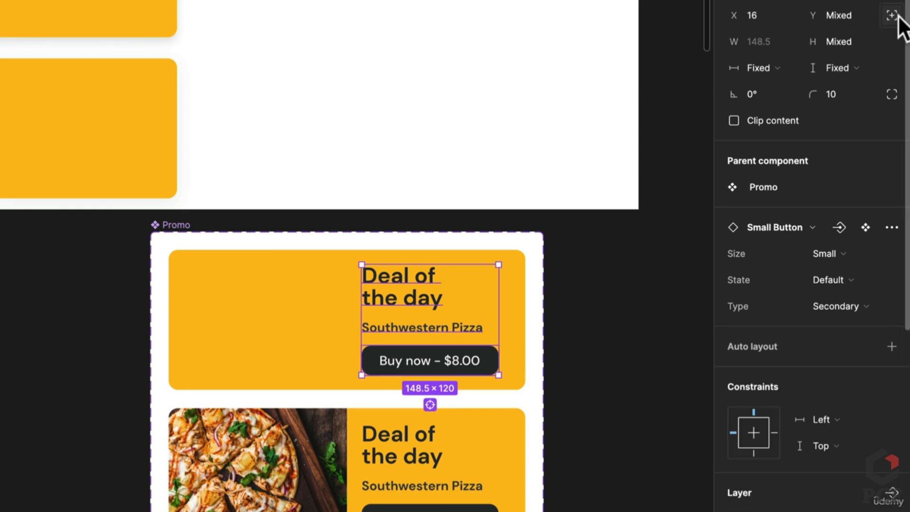
Shift the Start variant's title, subtitle and button together 100 px to the right, to X 116
key(shift+Right)
key(shift+Right)
key(shift+Right)
key(shift+Right)
key(shift+Right)
key(shift+Right)
key(shift+Right)
key(shift+Right)
key(shift+Right)
key(shift+Right)
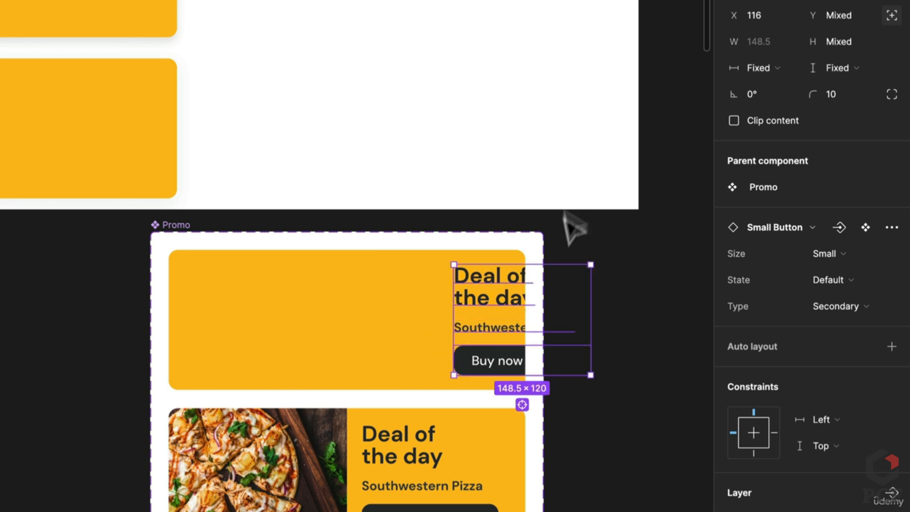
Shift the Start variant's deal title and Southwestern Pizza text together 10 px left, to X 106
click(510, 332)
shift+click(508, 288)
key(Left)
key(Left)
key(Left)
key(Left)
key(Left)
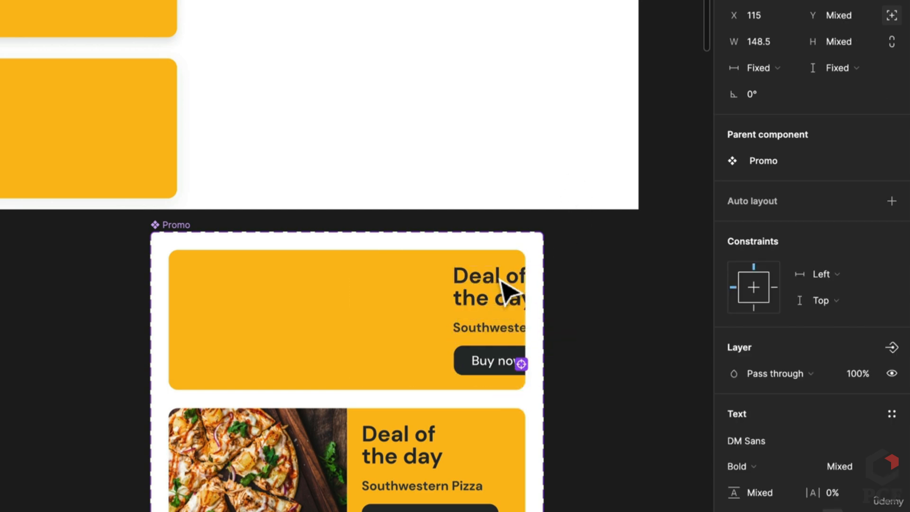
key(Left)
key(Left)
key(Left)
key(Left)
key(Left)
Move the Start variant's deal title another 20 px left, to X 86
click(502, 282)
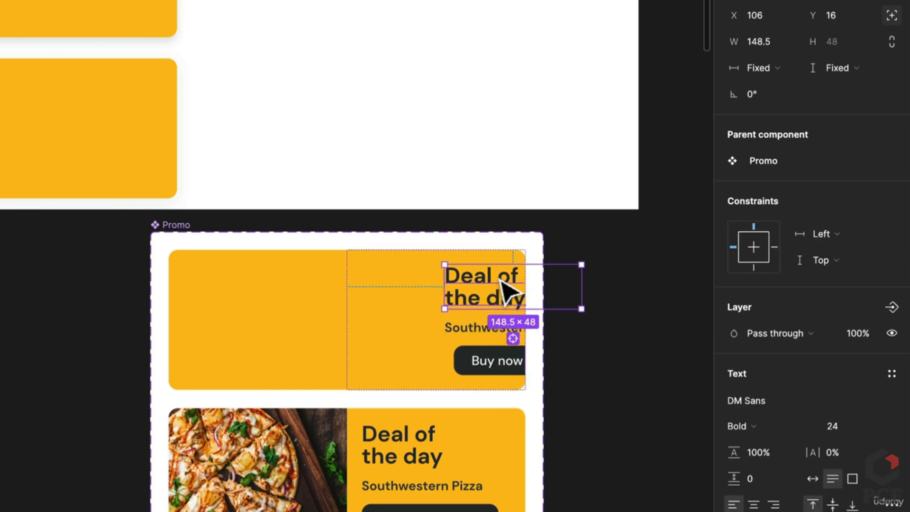
key(shift+Left)
key(shift+Left)
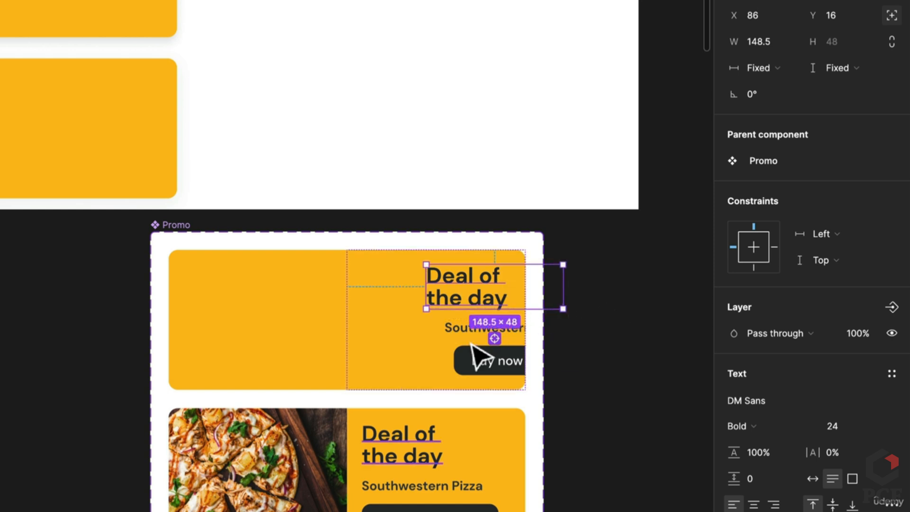
Set the layer opacity of the Start variant's title, subtitle and button to 0%
shift+click(463, 332)
shift+click(459, 362)
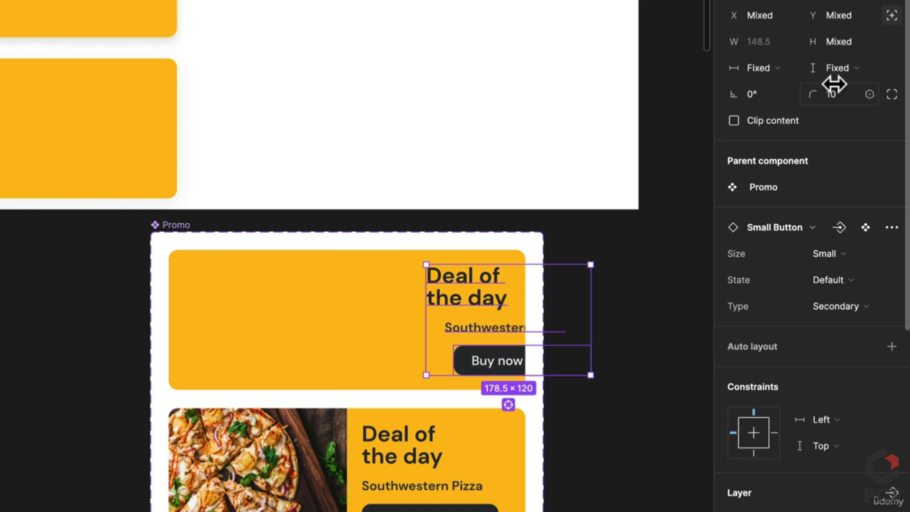
click(839, 94)
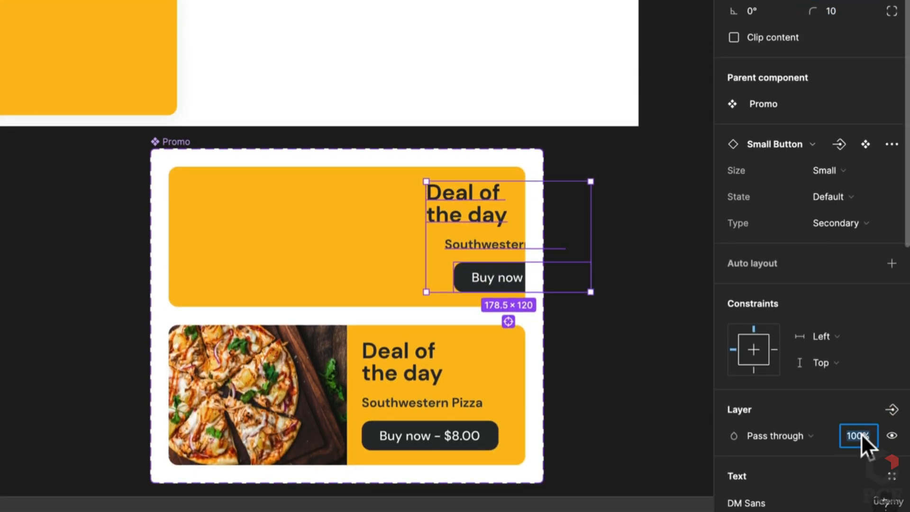
text(0)
key(Return)
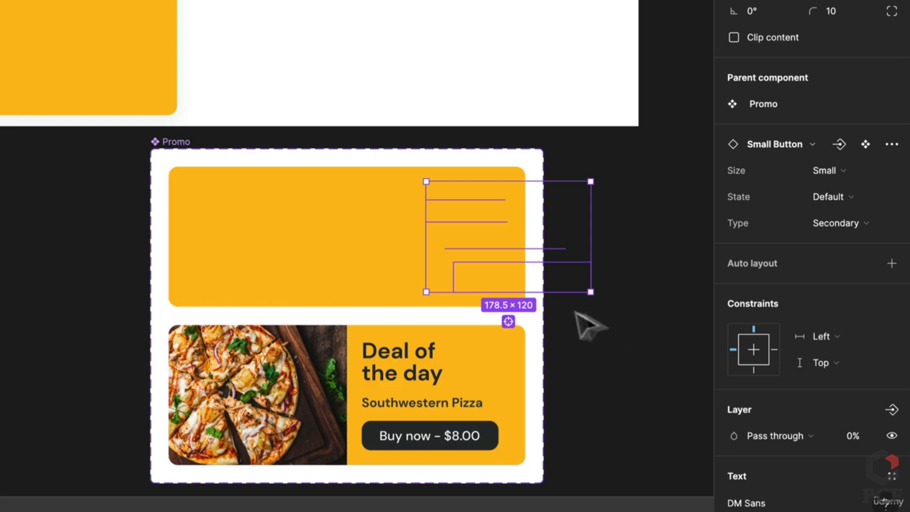
click(595, 329)
Add a prototype connection from the Promo Start variant to the End variant
scroll(596, 329, down, 3)
drag(578, 315, 493, 225)
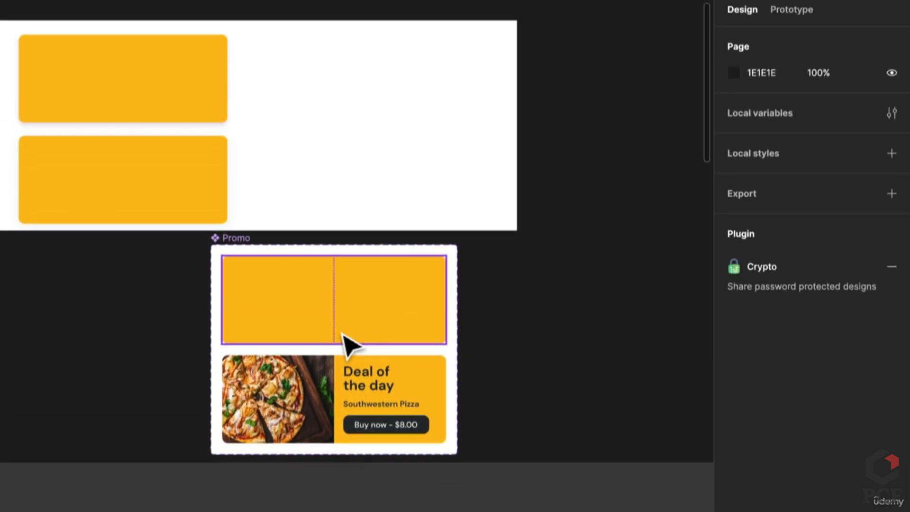
click(790, 13)
click(320, 293)
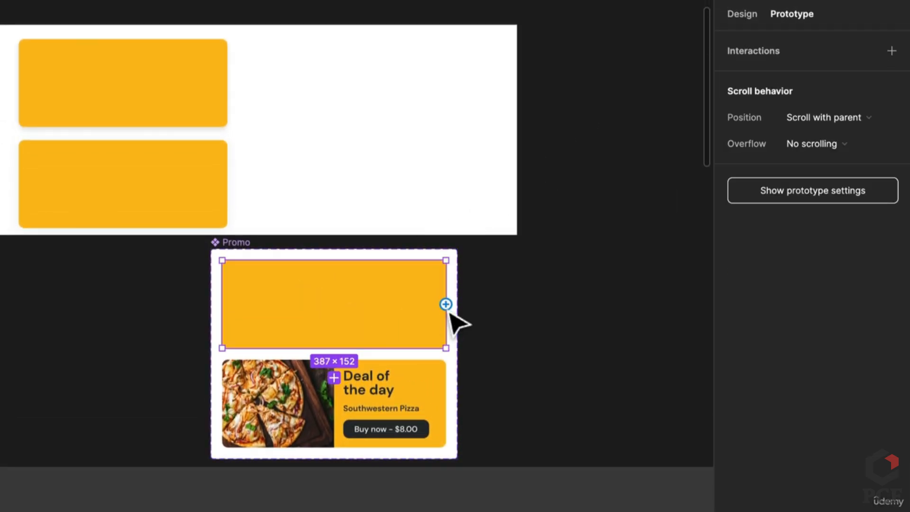
drag(447, 308, 405, 379)
Set the trigger of the Start-to-End interaction to After delay with a 40 ms delay
click(270, 397)
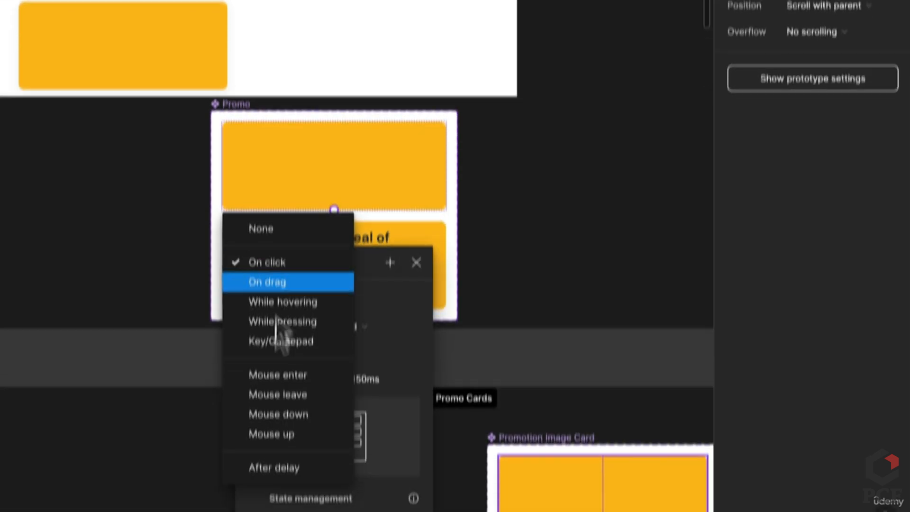
click(268, 441)
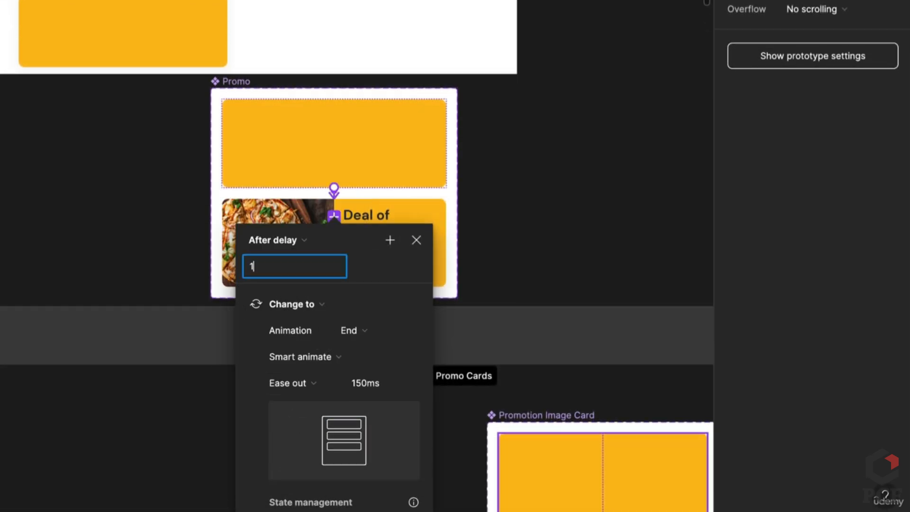
key(Return)
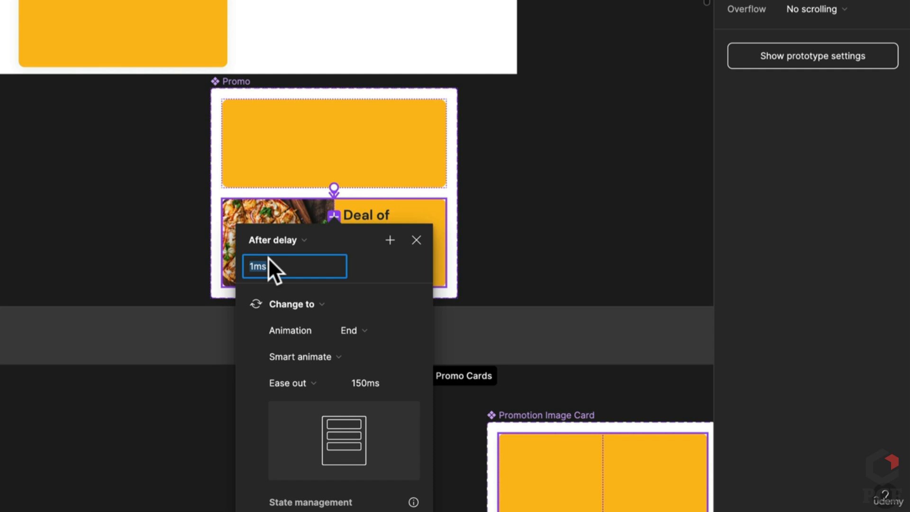
text(40)
key(Return)
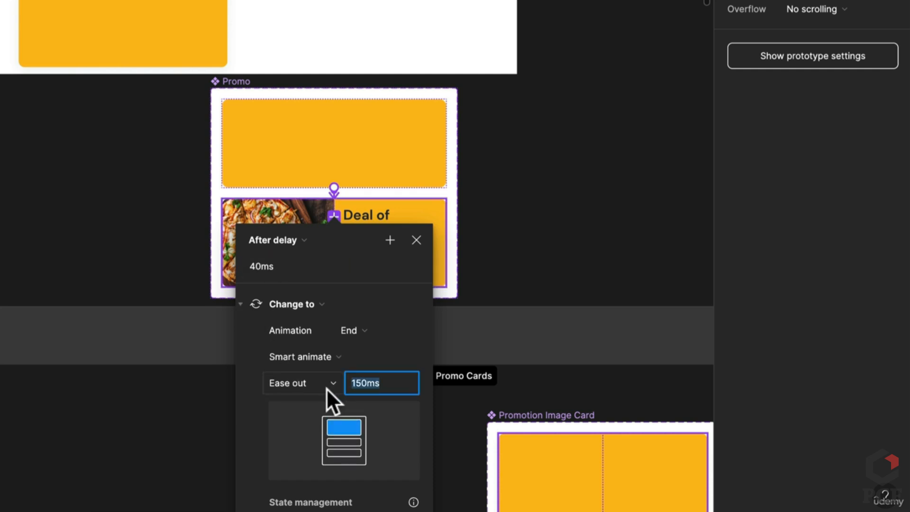
Check the delay, easing and duration settings of the interaction between the Promotion Image Card variants
click(551, 309)
drag(626, 355, 315, 125)
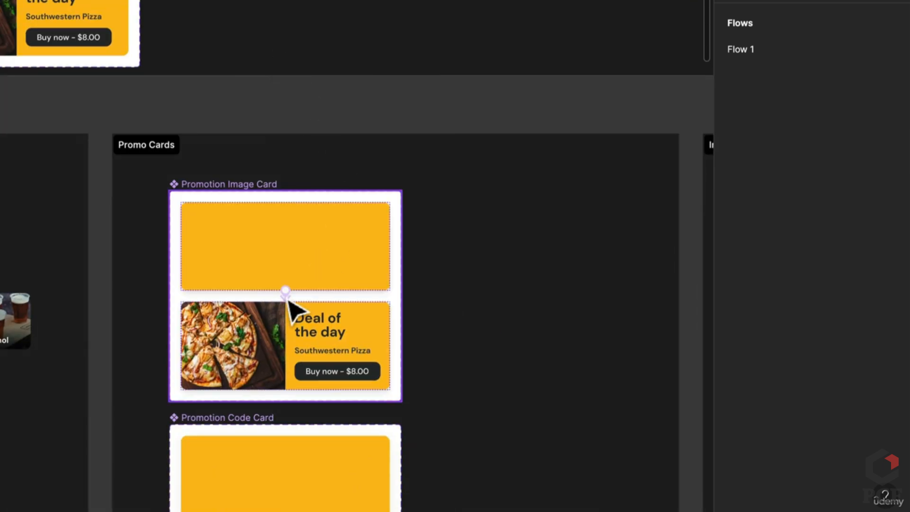
scroll(294, 309, up, 5)
click(300, 296)
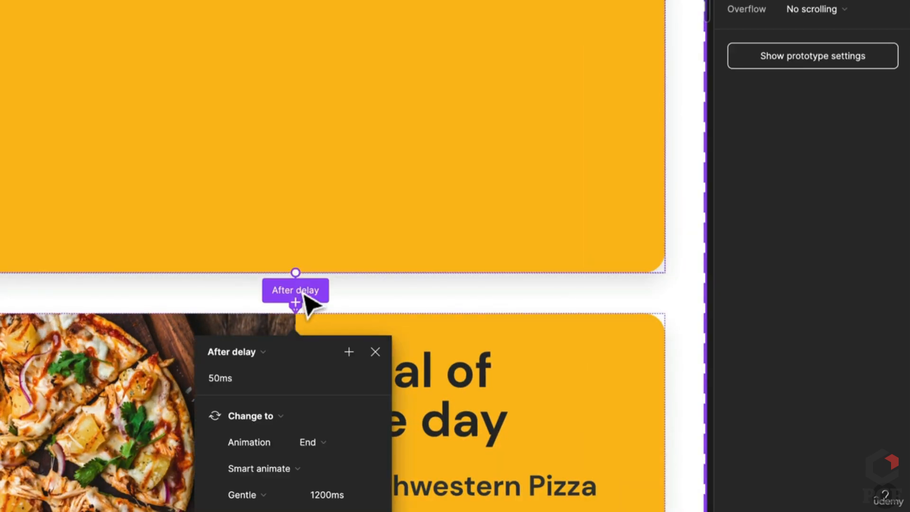
scroll(303, 294, down, 5)
drag(58, 16, 284, 153)
click(488, 65)
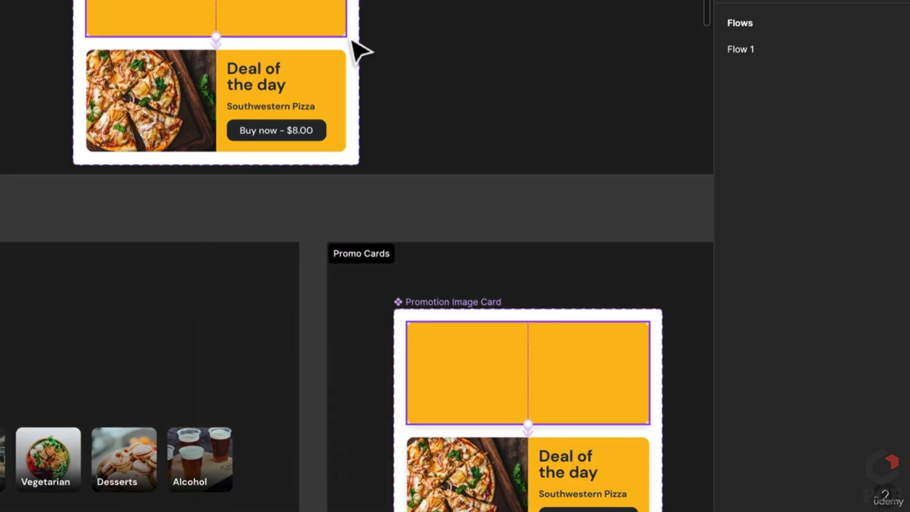
Set the Promo interaction's smart animate easing to Gentle with a duration of 1200 ms
scroll(351, 40, up, 2)
drag(416, 85, 443, 102)
click(212, 75)
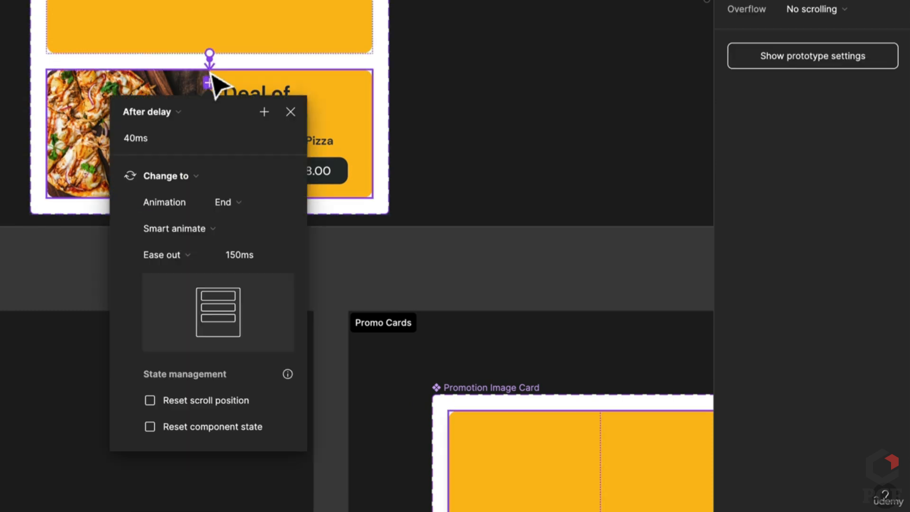
click(173, 253)
click(227, 394)
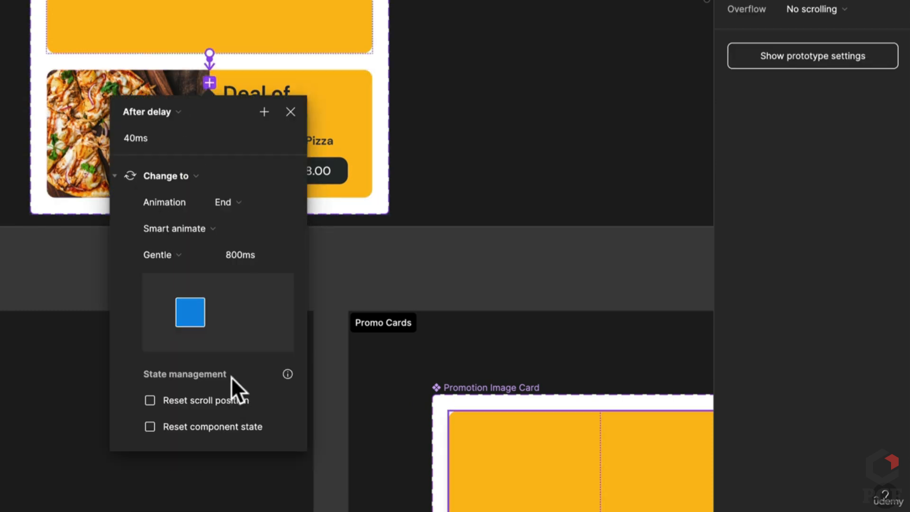
click(241, 258)
text(1200)
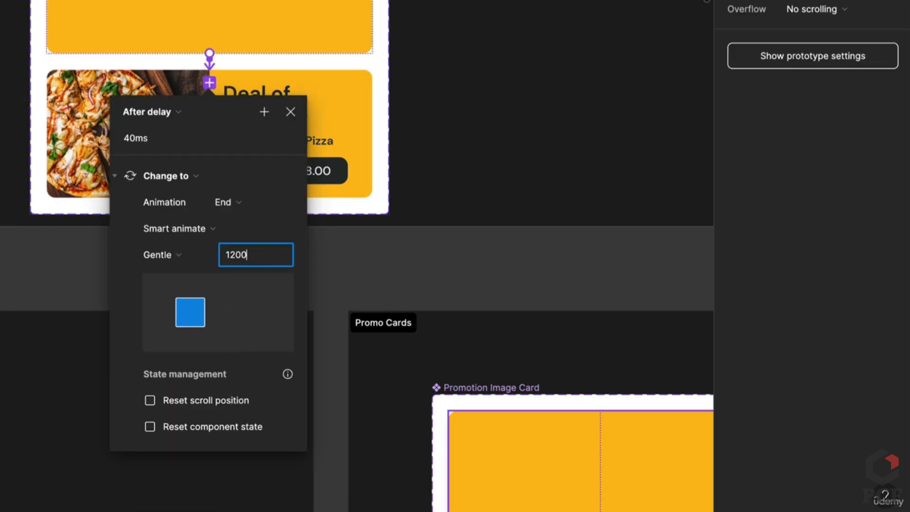
key(Return)
click(447, 53)
Place a Promo instance in Frame 1 beside the promotion cards and view it in the prototype preview
scroll(441, 102, down, 1)
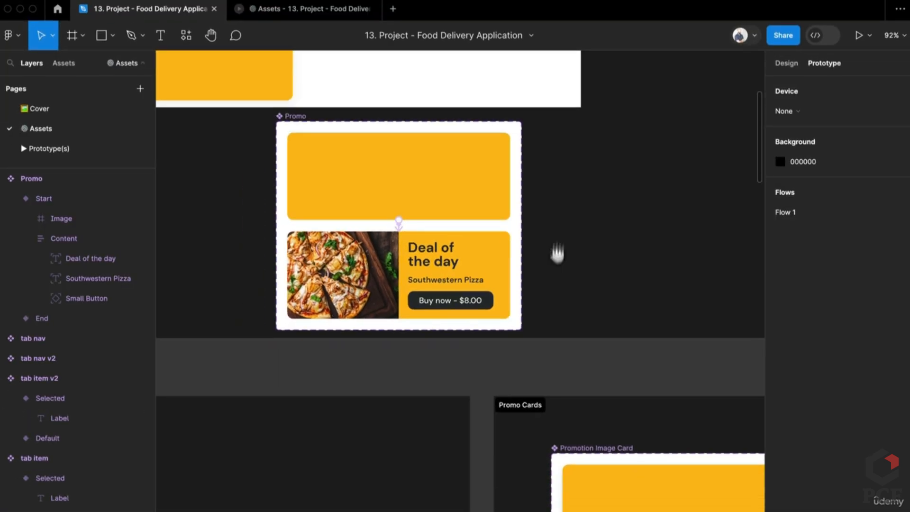
drag(558, 253, 580, 388)
click(400, 324)
drag(363, 324, 383, 145)
click(320, 7)
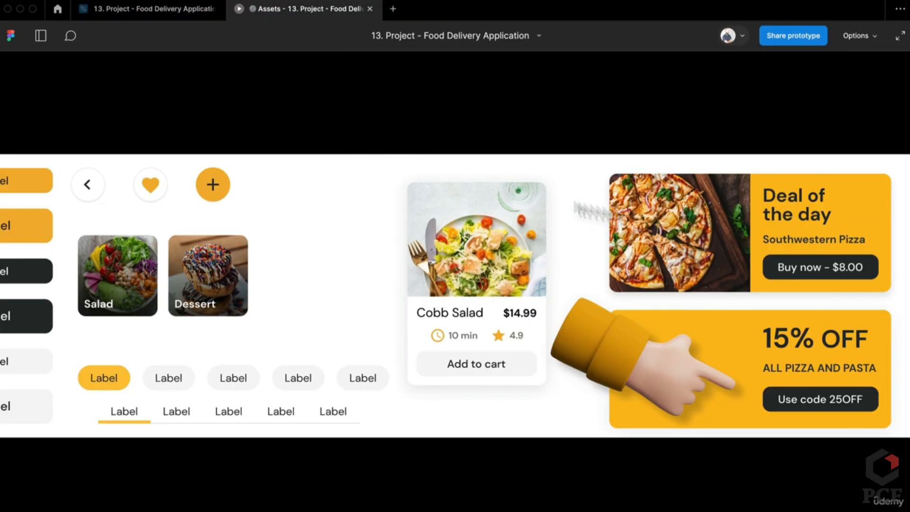
scroll(642, 225, right, 3)
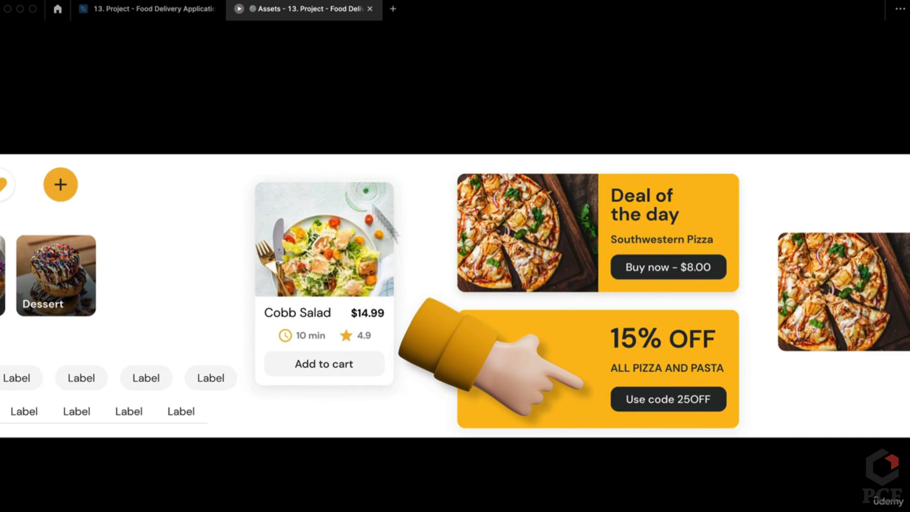
Back in the design file, widen Frame 1 to about 1980 px and centre the Promo instance vertically in it
click(142, 9)
scroll(563, 217, down, 3)
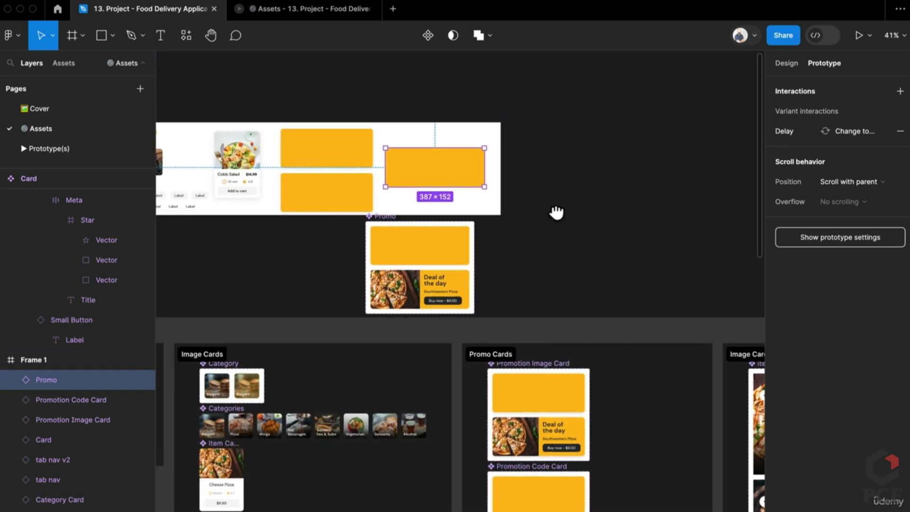
drag(557, 213, 674, 228)
drag(413, 160, 622, 184)
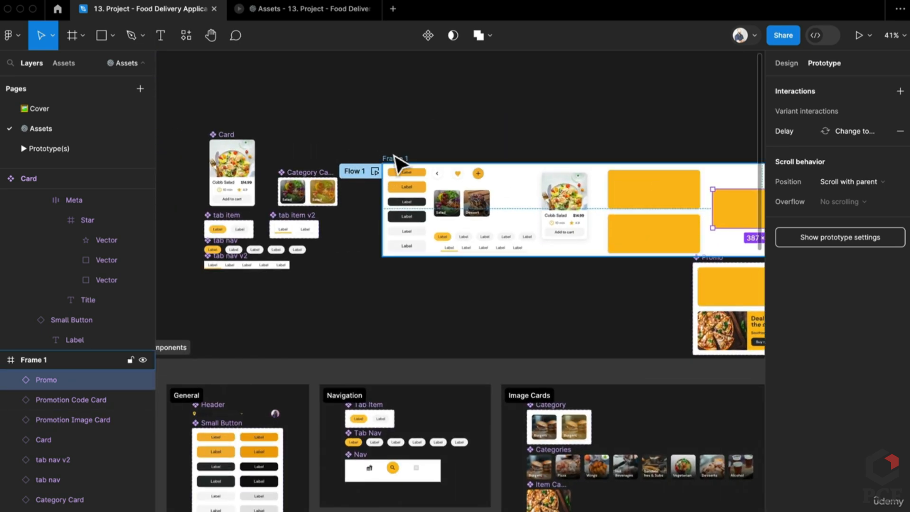
click(396, 163)
scroll(474, 213, right, 10)
drag(474, 213, 534, 221)
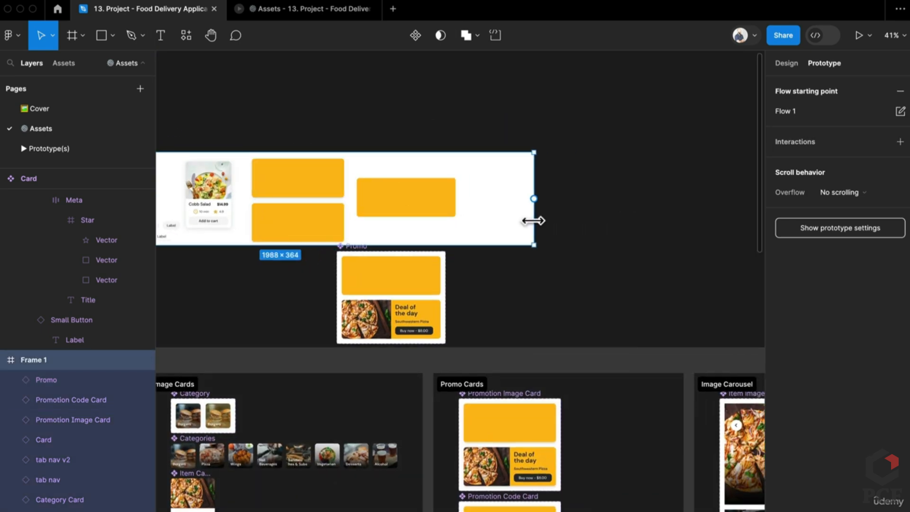
mouse_move(407, 212)
mouse_down()
mouse_move(420, 215)
mouse_move(433, 124)
mouse_move(425, 121)
mouse_move(422, 213)
mouse_up()
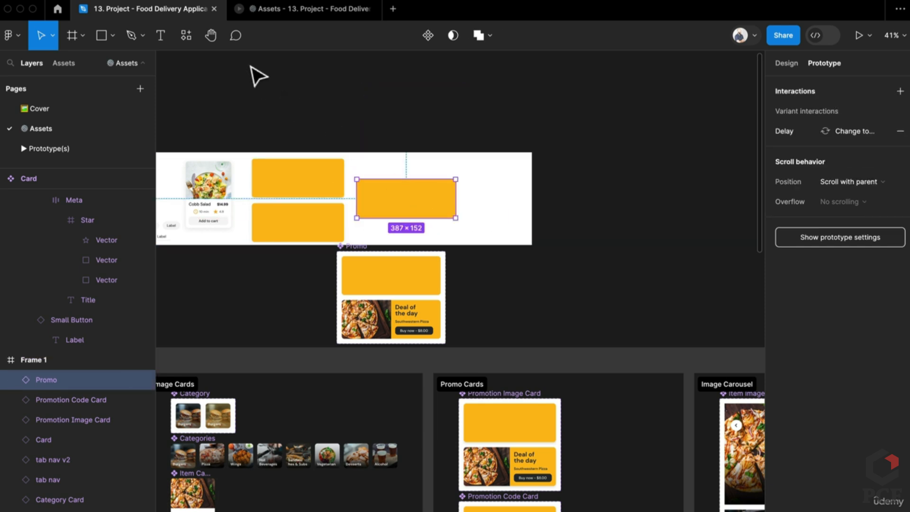
Switch to the prototype preview and scale it so the whole frame fits in view
click(311, 8)
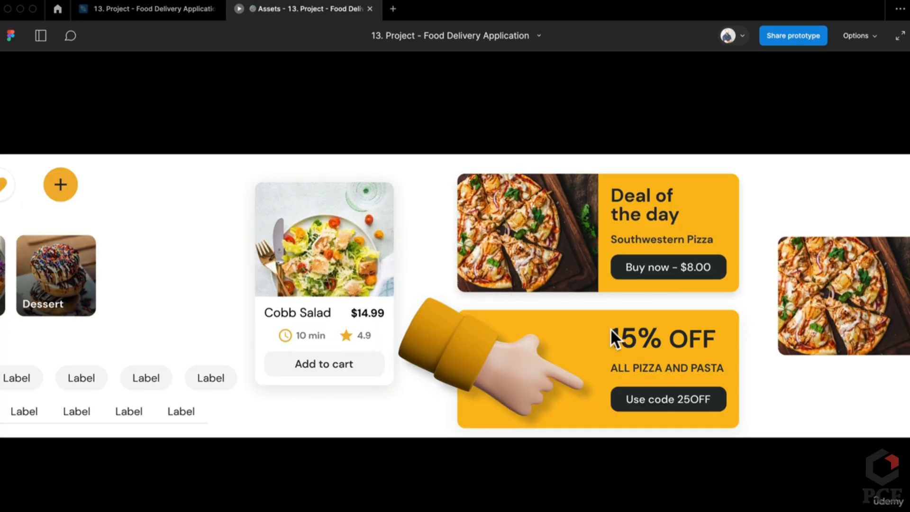
click(846, 43)
click(824, 112)
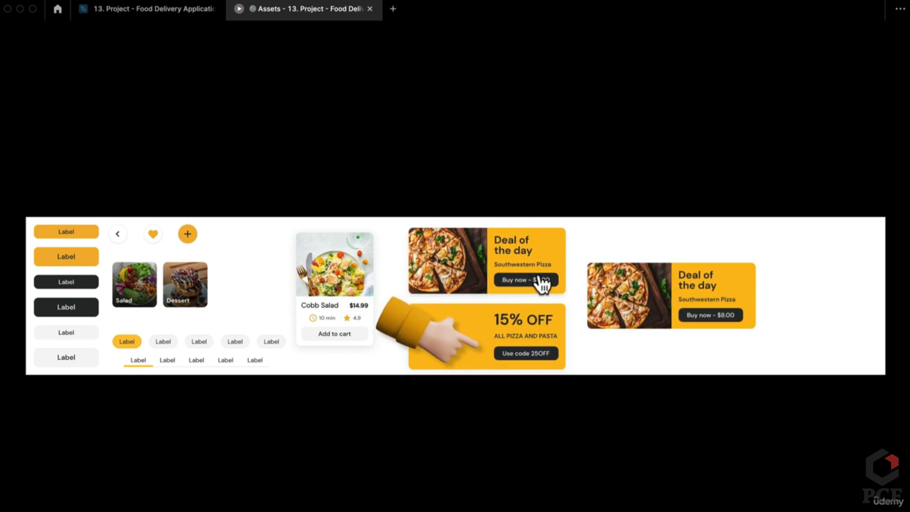
Return to the design file and examine the Image frame and Hand layer in the Promotion Code Card's Animation2 variant
click(179, 12)
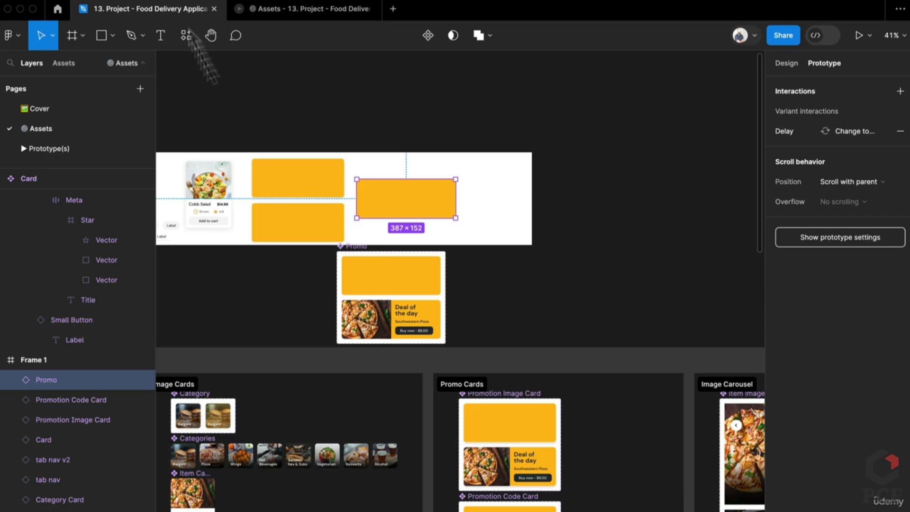
scroll(527, 393, down, 5)
scroll(527, 394, right, 5)
scroll(493, 415, up, 5)
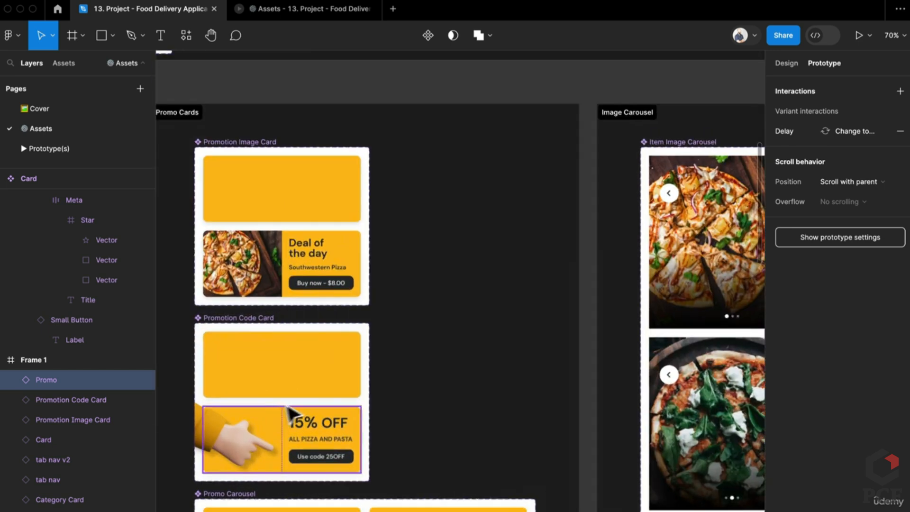
scroll(493, 415, up, 5)
click(475, 425)
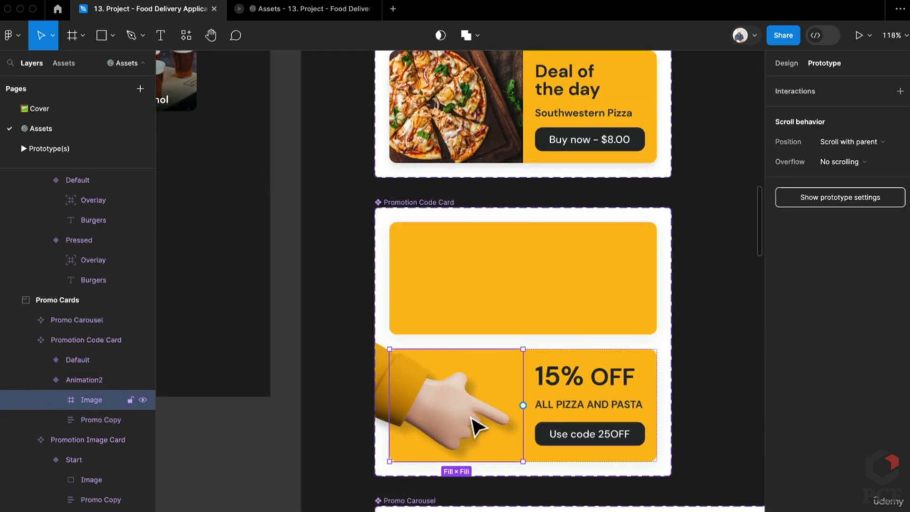
double_click(431, 418)
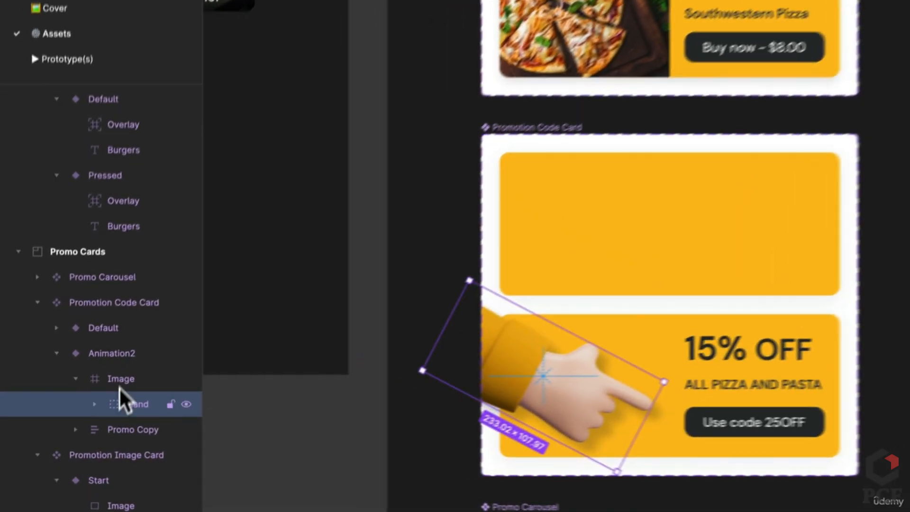
click(121, 379)
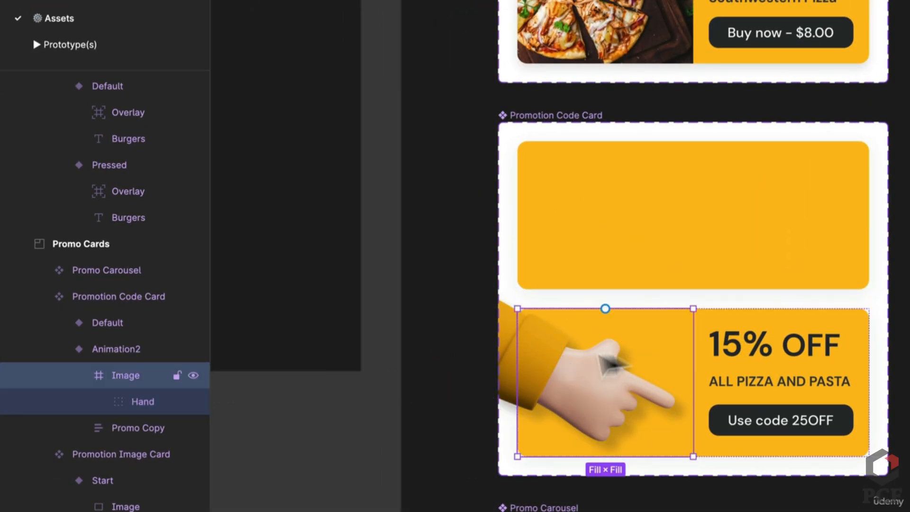
Inspect the position of the Hand layer inside the Image frame of the Promotion Code Card's Default variant
click(588, 229)
click(587, 224)
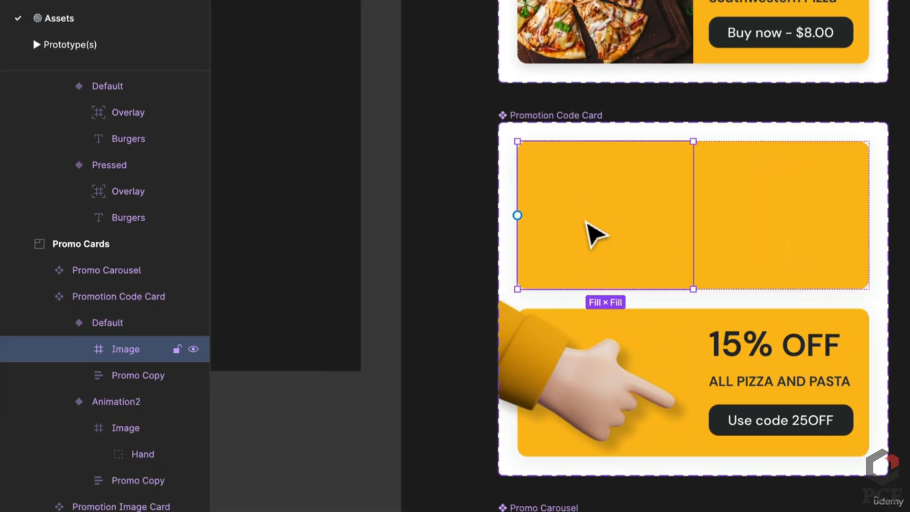
click(79, 348)
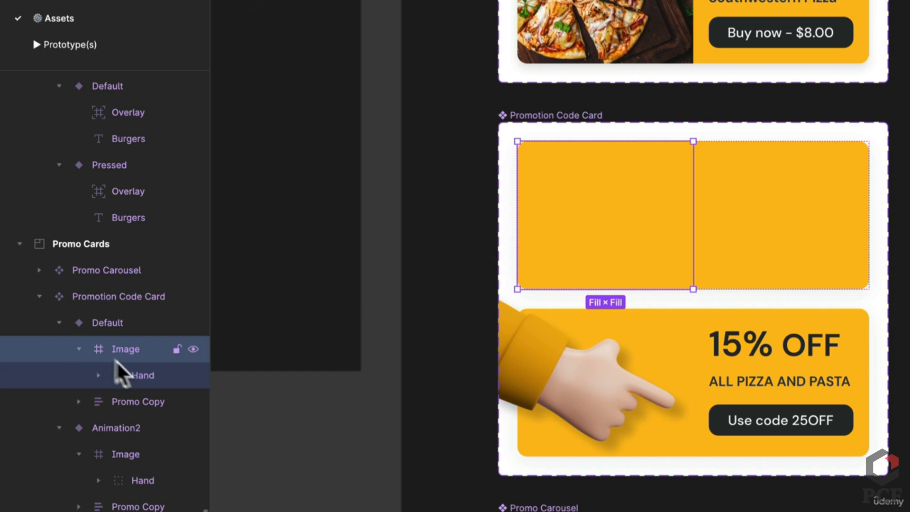
click(137, 375)
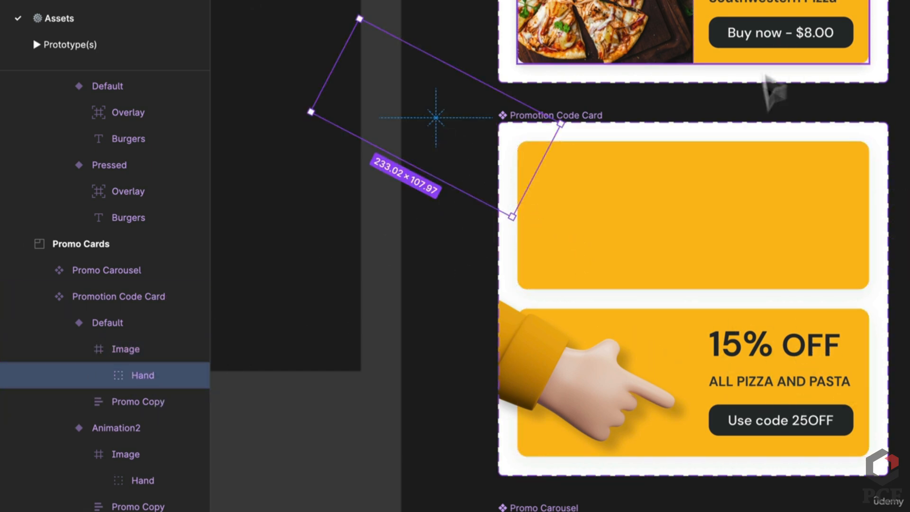
Examine the promotion card instances and Carousel Navigation dots in both variants of the Promo Carousel component
scroll(792, 179, up, 4)
scroll(778, 180, down, 10)
scroll(773, 184, down, 2)
scroll(796, 193, down, 5)
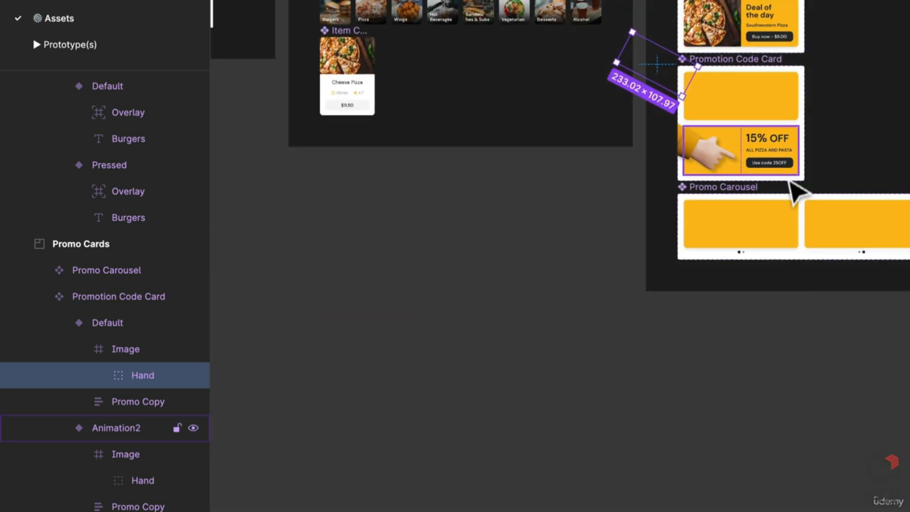
scroll(784, 248, right, 2)
scroll(788, 248, up, 8)
scroll(700, 268, down, 3)
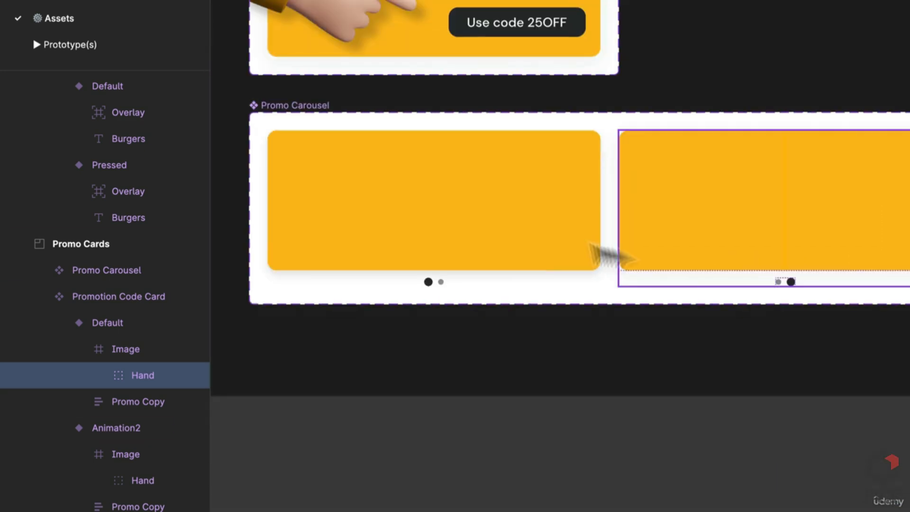
click(311, 121)
double_click(520, 243)
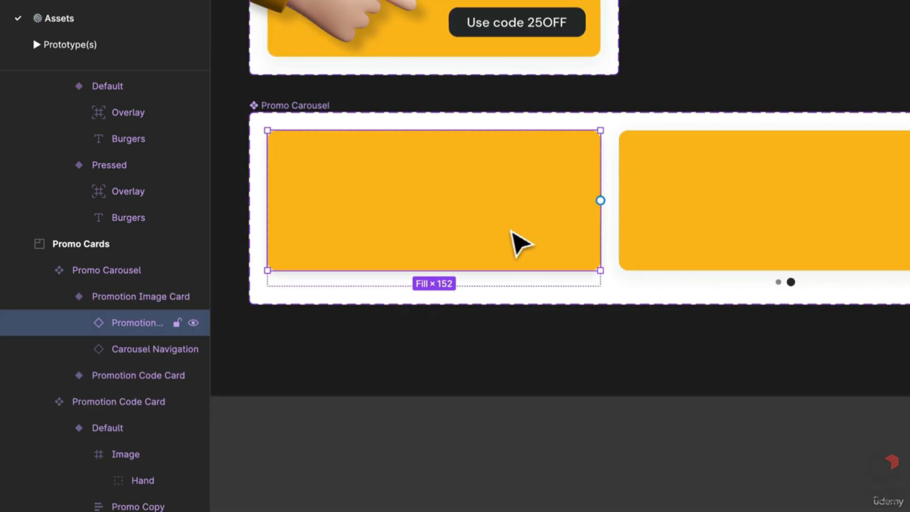
click(710, 248)
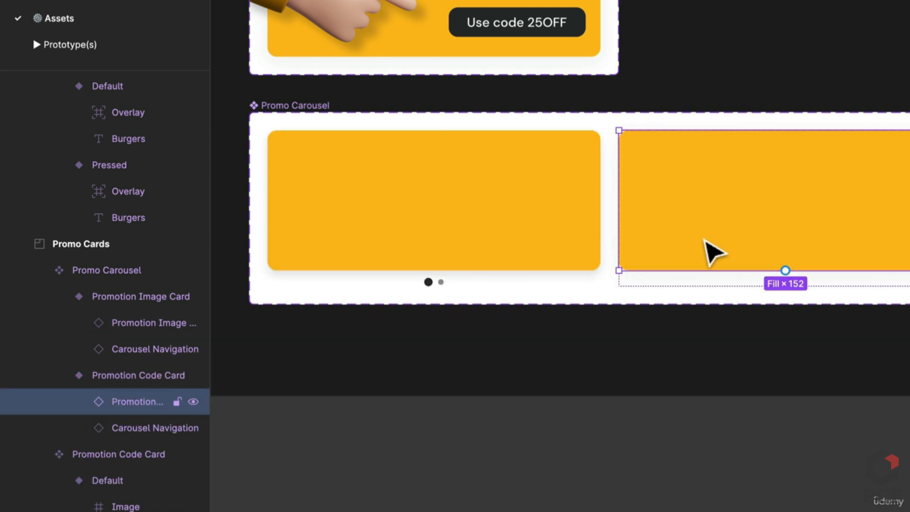
click(495, 284)
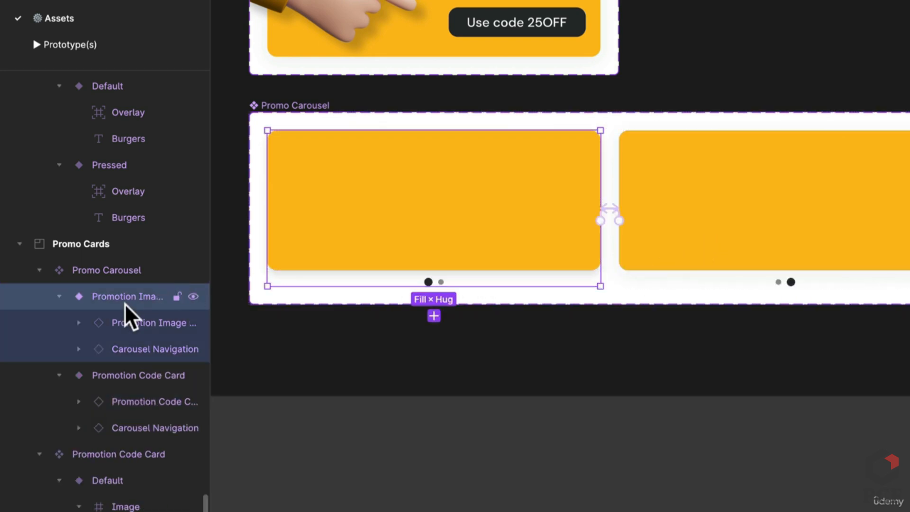
scroll(441, 282, up, 3)
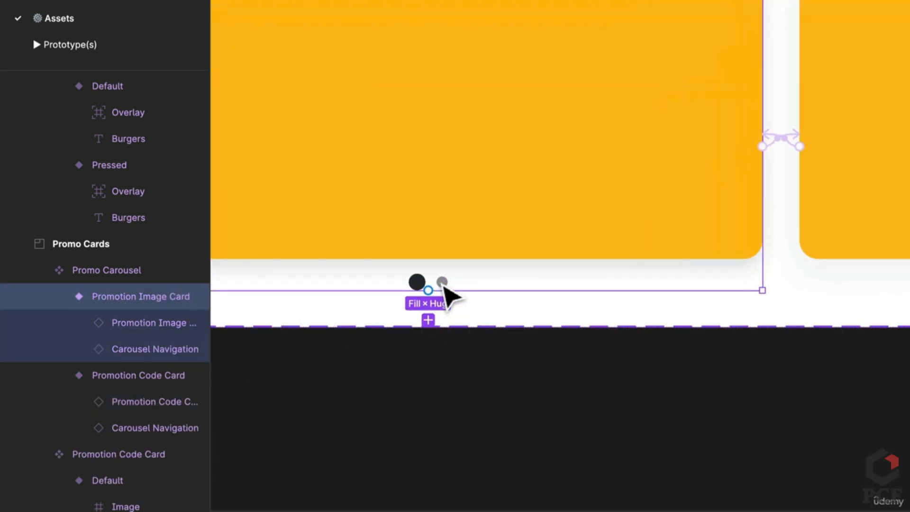
scroll(601, 285, down, 5)
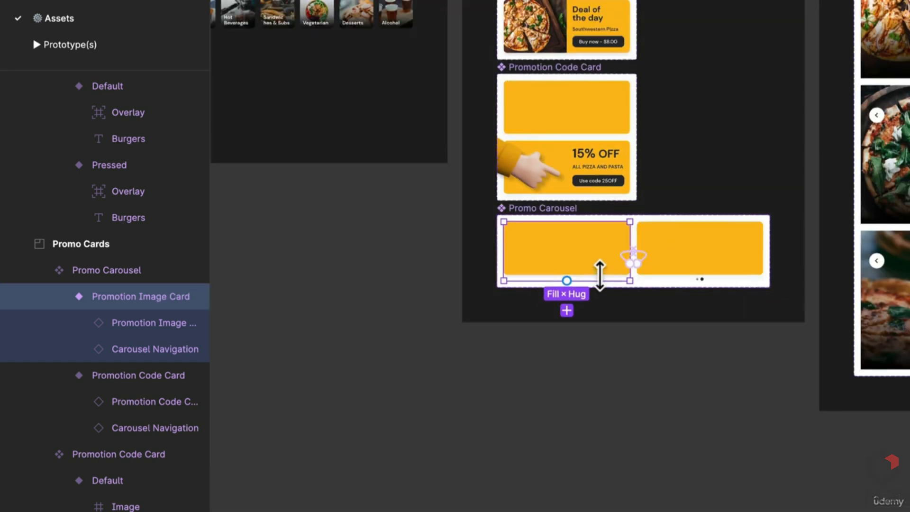
scroll(569, 251, down, 5)
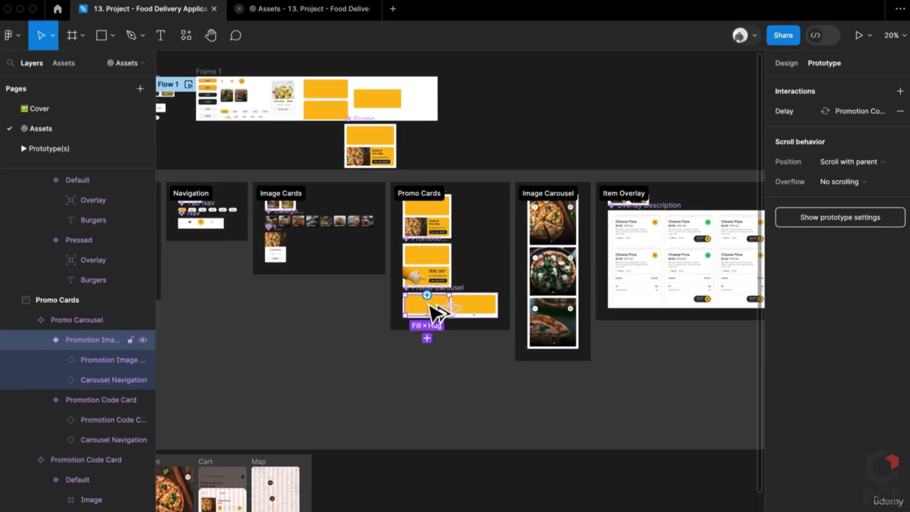
Place a copy of the Promo Carousel's first variant as an instance on the canvas beside Frame 1
drag(571, 251, 479, 236)
scroll(364, 98, up, 5)
scroll(482, 242, down, 5)
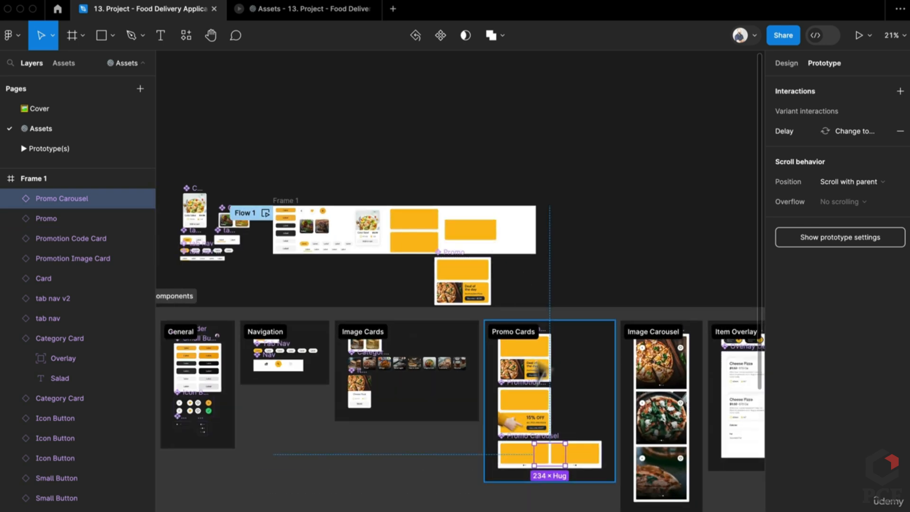
click(527, 457)
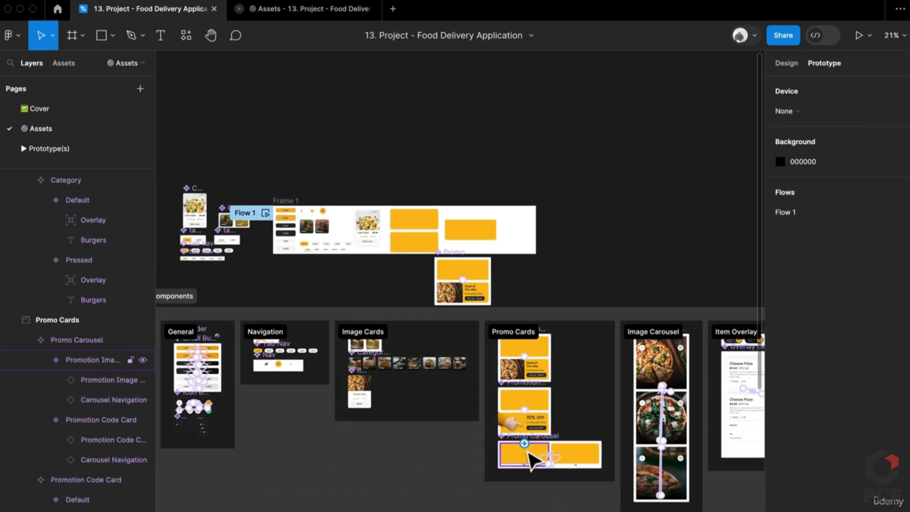
drag(525, 457, 584, 224)
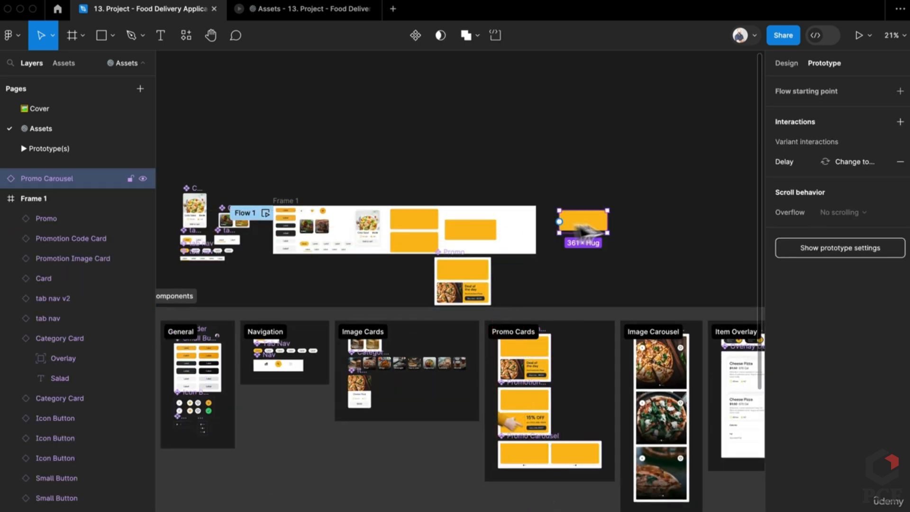
Delete the Promotion Image Card and Promotion Code Card instances from Frame 1
click(417, 248)
shift+click(419, 251)
key(Delete)
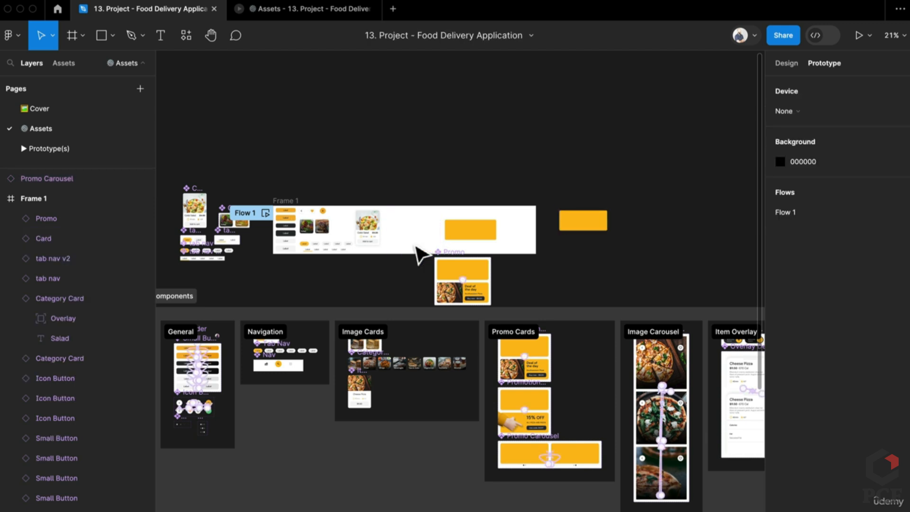
Place the Promo and Promo Carousel instances side by side in Frame 1 and check them in the prototype preview
drag(464, 232, 409, 222)
drag(583, 218, 473, 226)
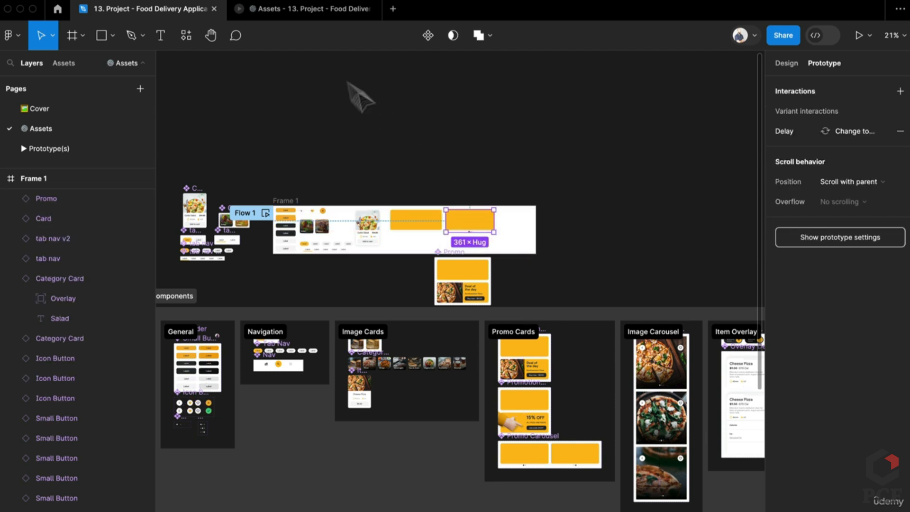
click(314, 13)
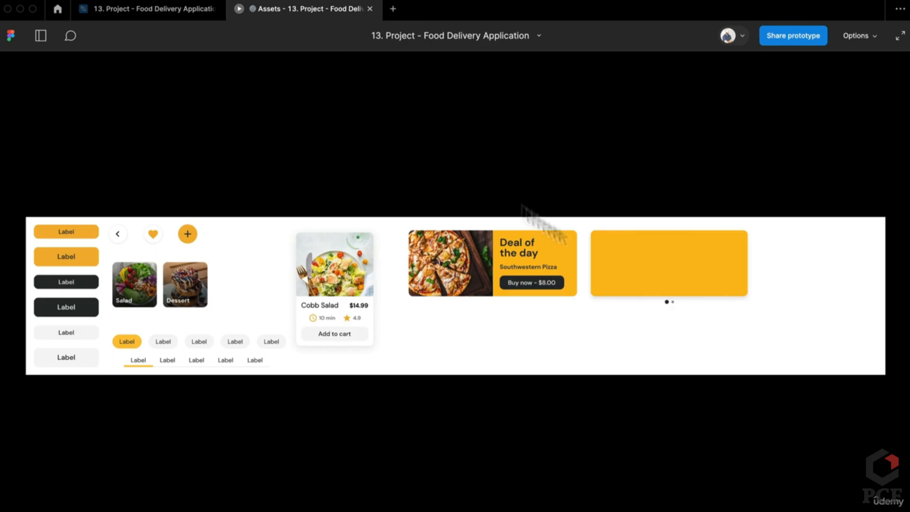
click(647, 264)
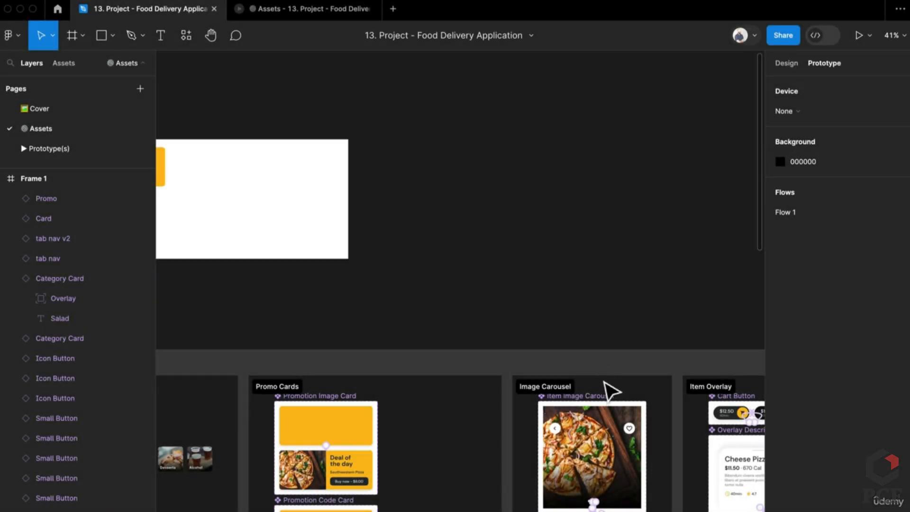
In the design file, examine the Cart Button and Overlay Description components in the Item Overlay section
scroll(645, 414, right, 6)
scroll(451, 382, up, 5)
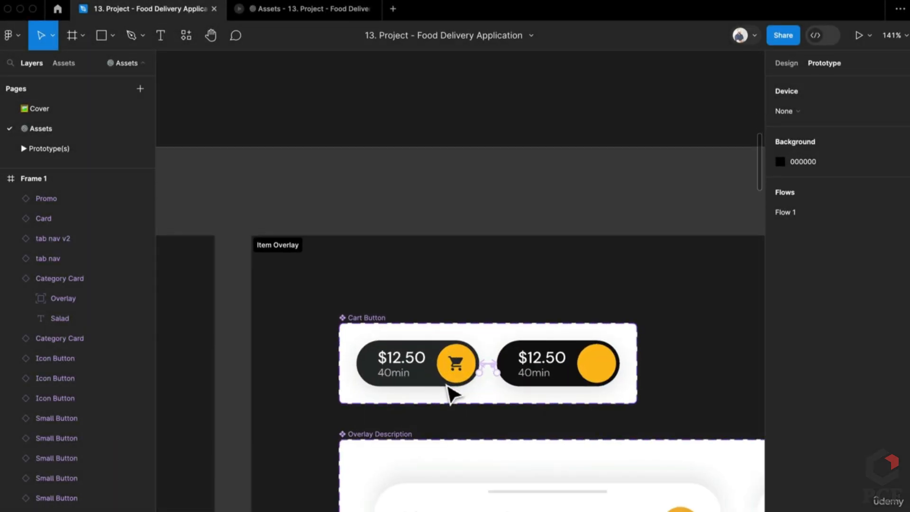
scroll(480, 398, down, 2)
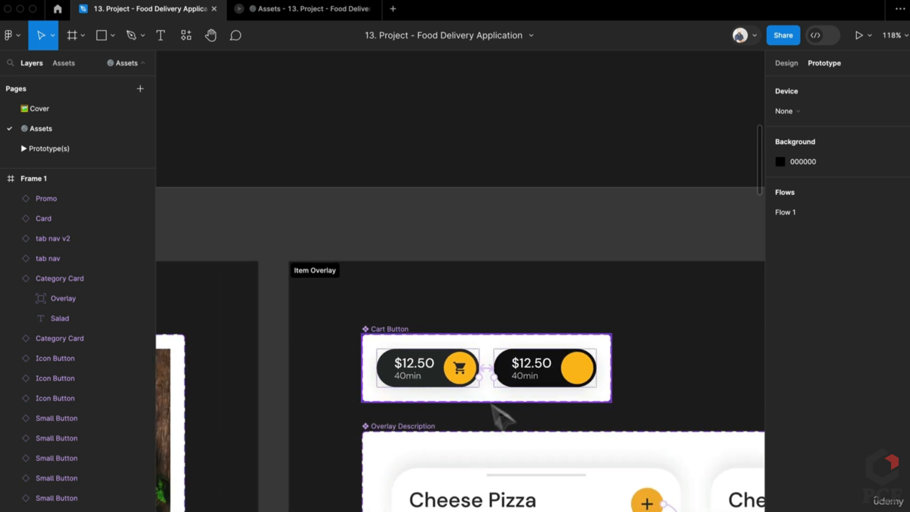
scroll(495, 408, up, 2)
drag(524, 419, 472, 286)
scroll(487, 392, down, 1)
scroll(542, 425, down, 8)
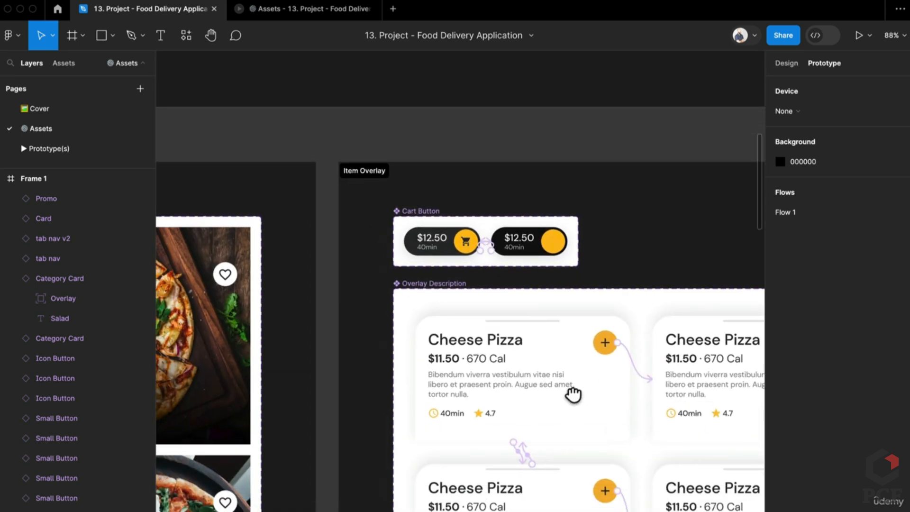
Examine the Item screen and select its Item Image Carousel instance
scroll(545, 396, down, 6)
scroll(434, 363, down, 3)
scroll(338, 430, up, 5)
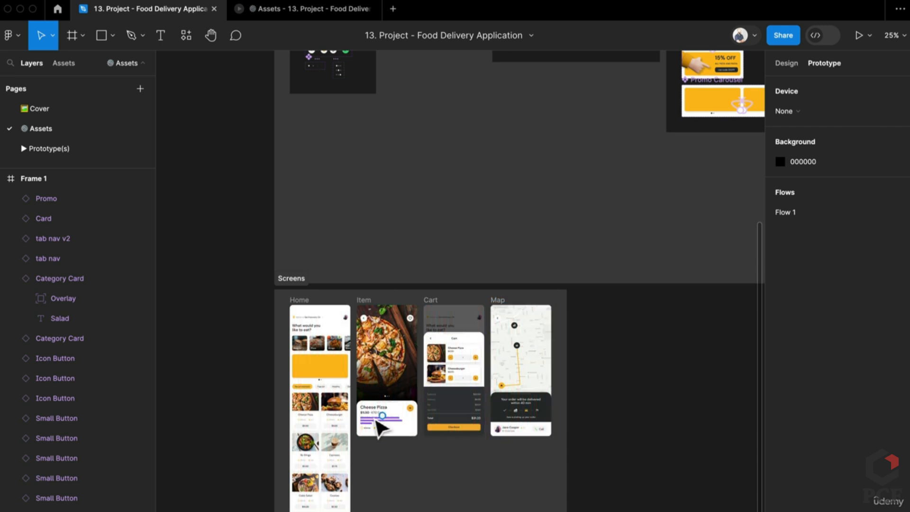
scroll(361, 427, up, 5)
scroll(406, 285, up, 4)
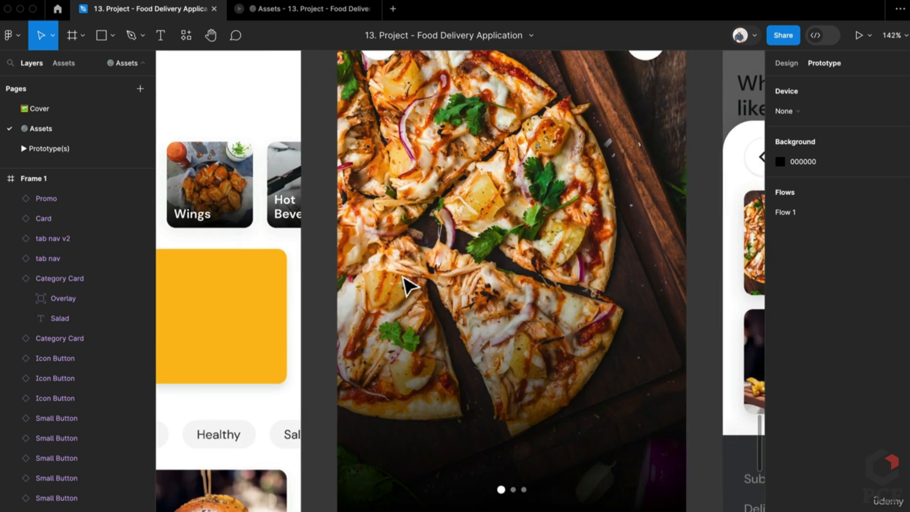
scroll(514, 291, down, 2)
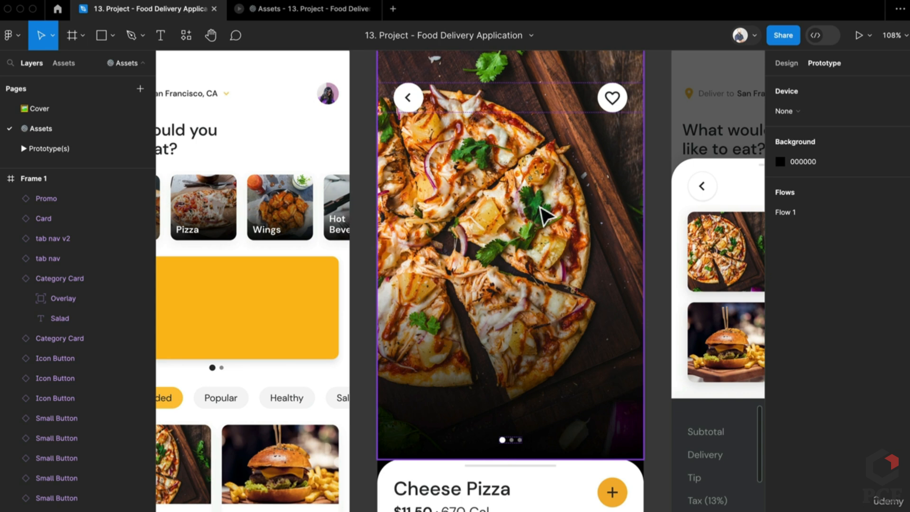
scroll(544, 216, down, 1)
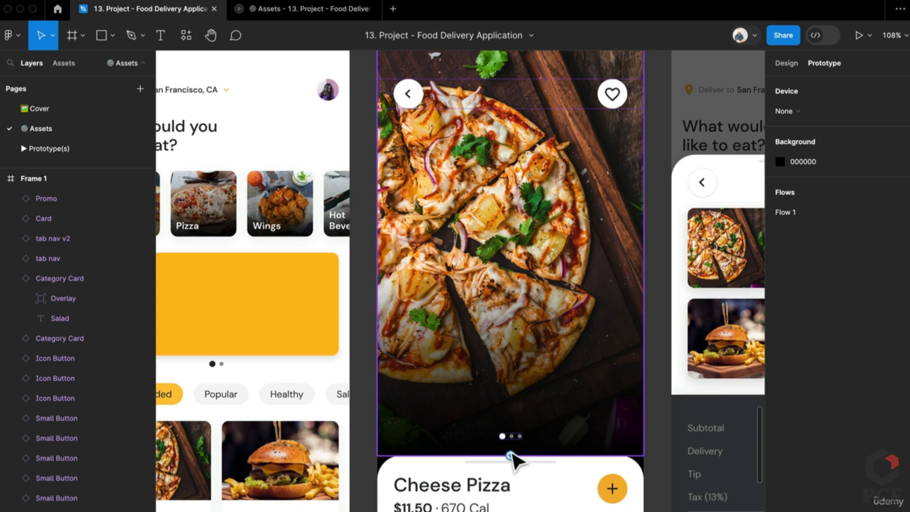
click(545, 335)
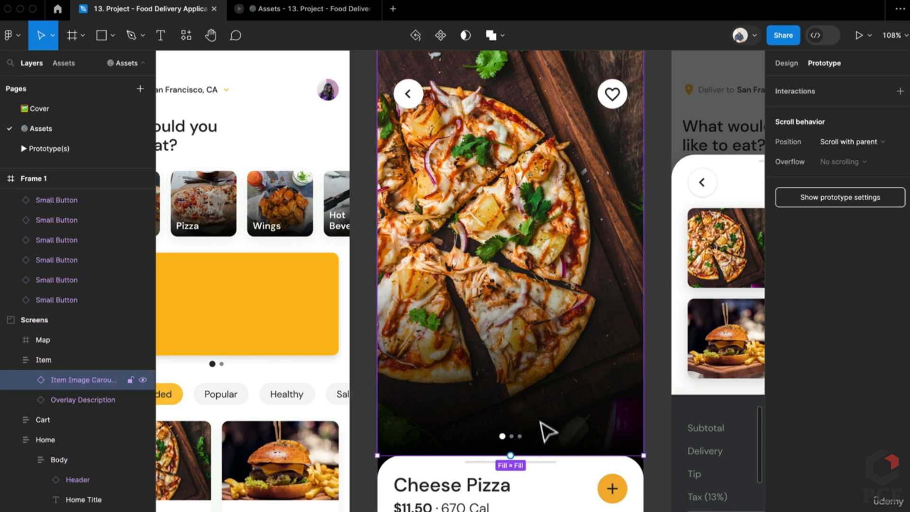
Try the Is Collapsed toggle and the Pressed animation on the Item screen's Overlay Description, and undo the animation change
scroll(548, 432, down, 5)
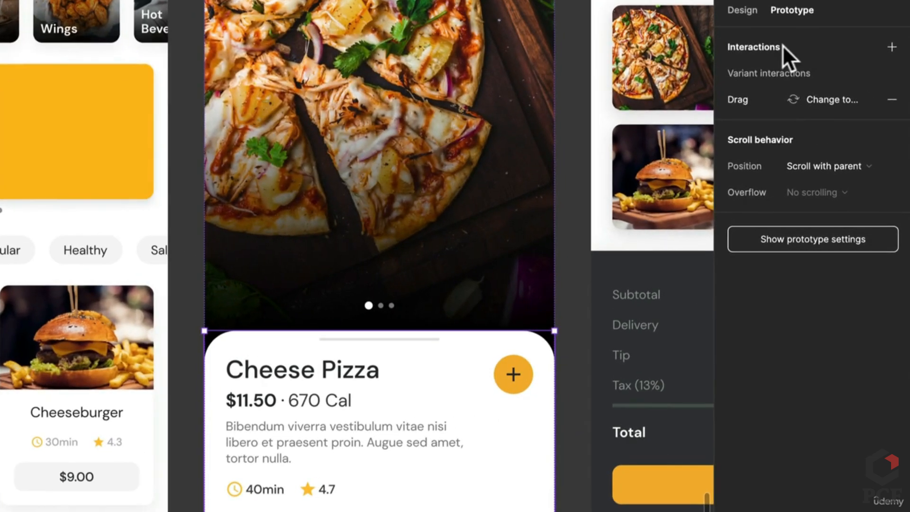
click(744, 11)
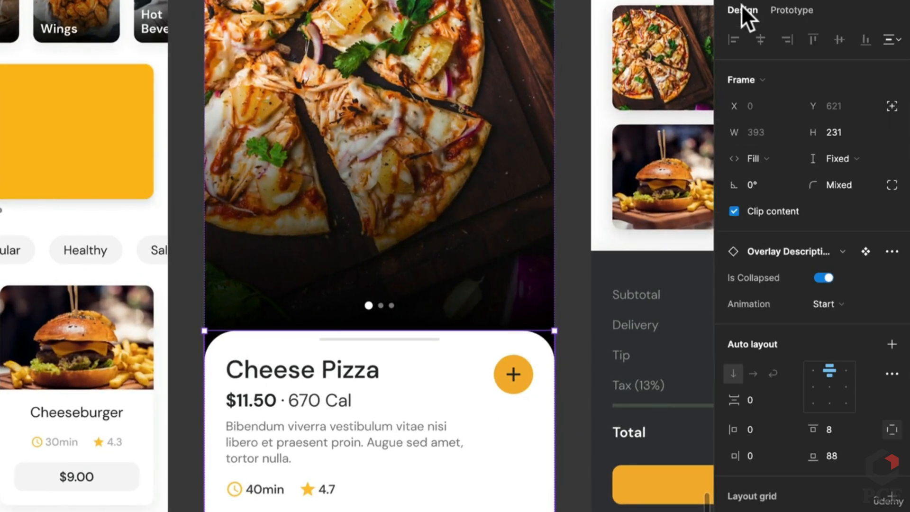
click(815, 276)
click(814, 277)
click(821, 304)
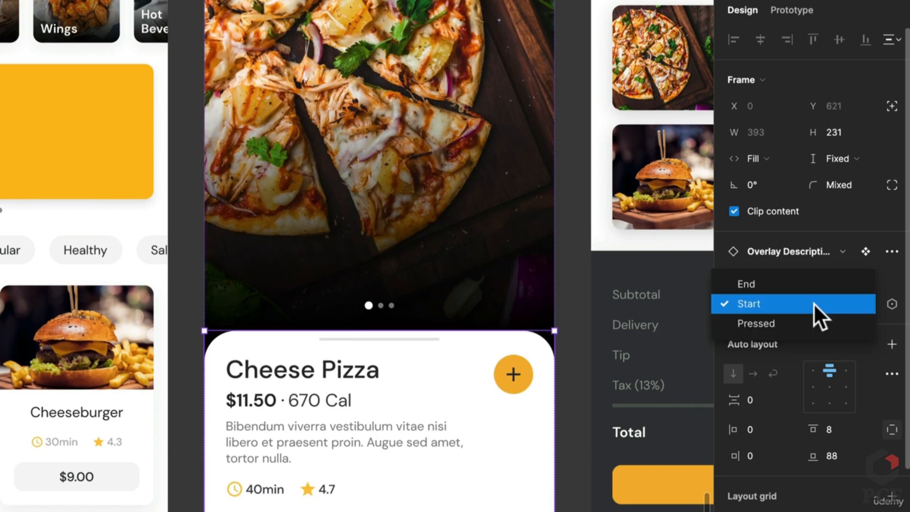
click(803, 318)
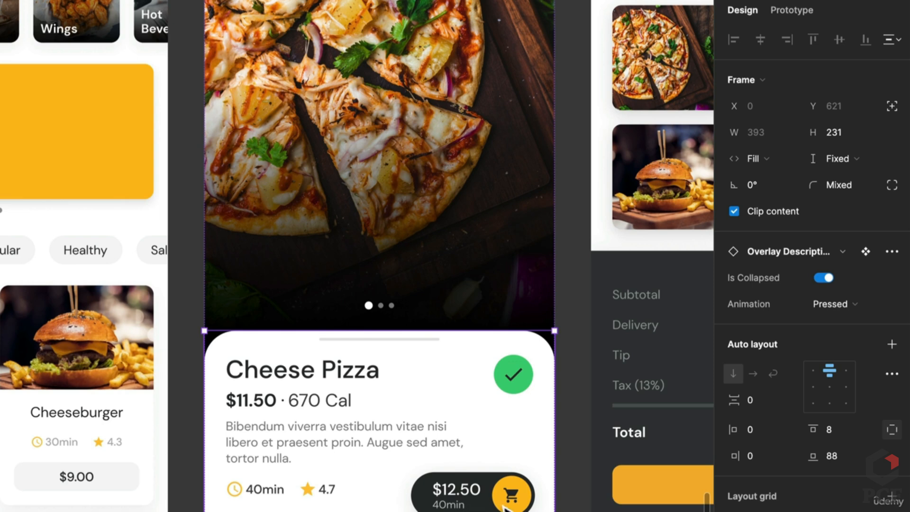
key(ctrl+z)
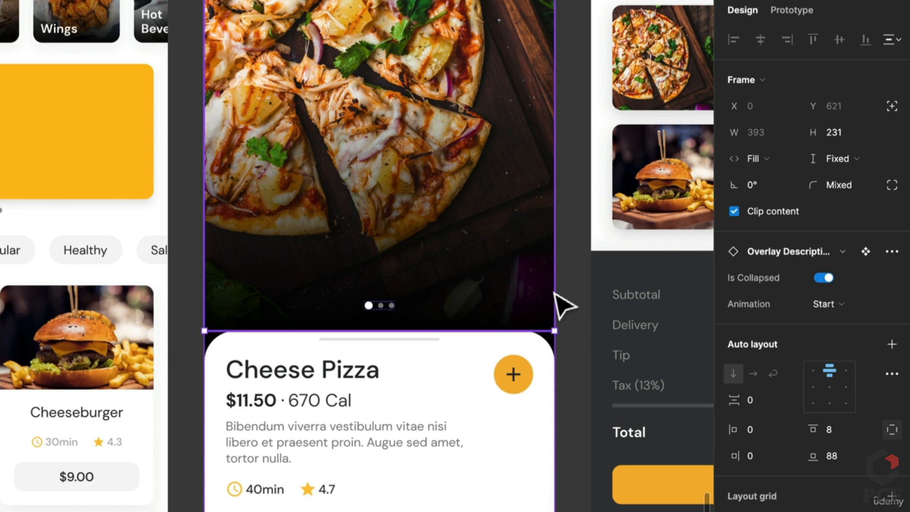
Place an instance of the Cart Button's Default variant in Frame 1, below the Promo card
scroll(555, 294, down, 10)
scroll(550, 299, up, 12)
scroll(550, 298, right, 12)
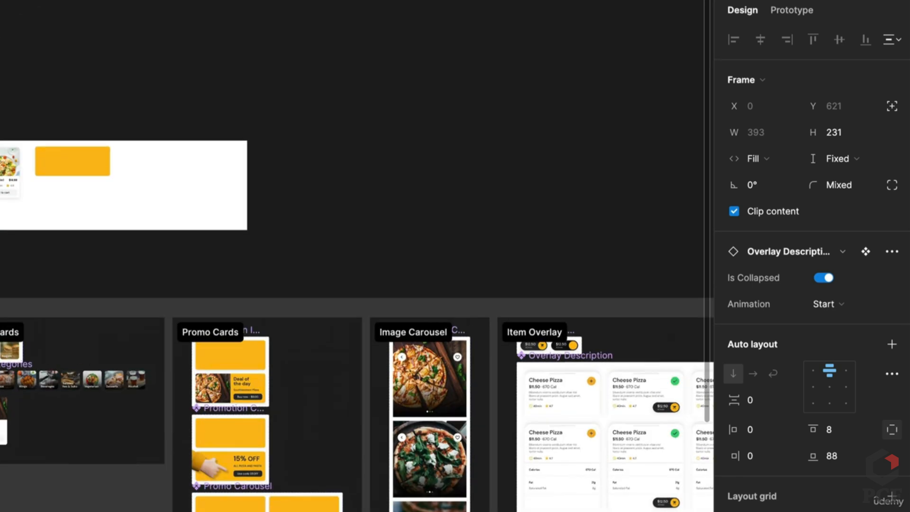
scroll(532, 331, up, 6)
click(495, 377)
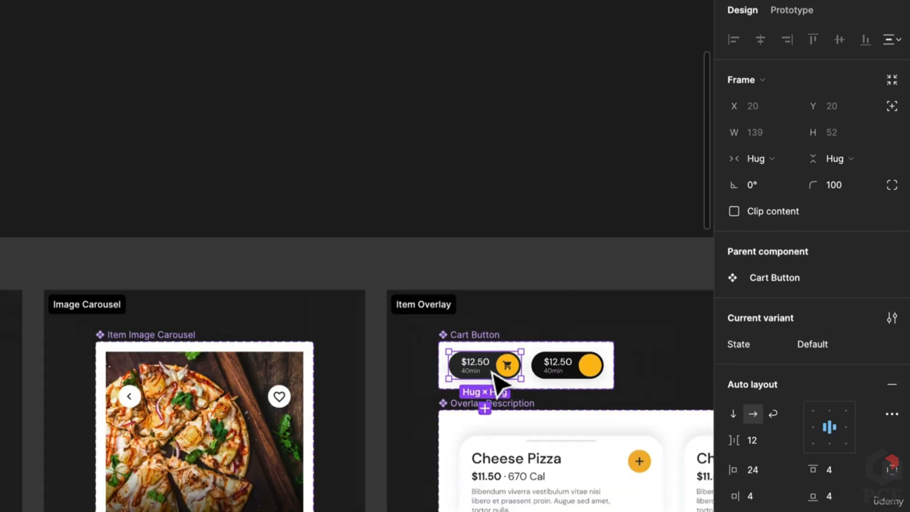
scroll(493, 374, down, 6)
drag(494, 375, 59, 169)
Switch to the prototype preview, try Fit width and Fit to screen scaling, and check the Cart Button's pressed state
click(71, 15)
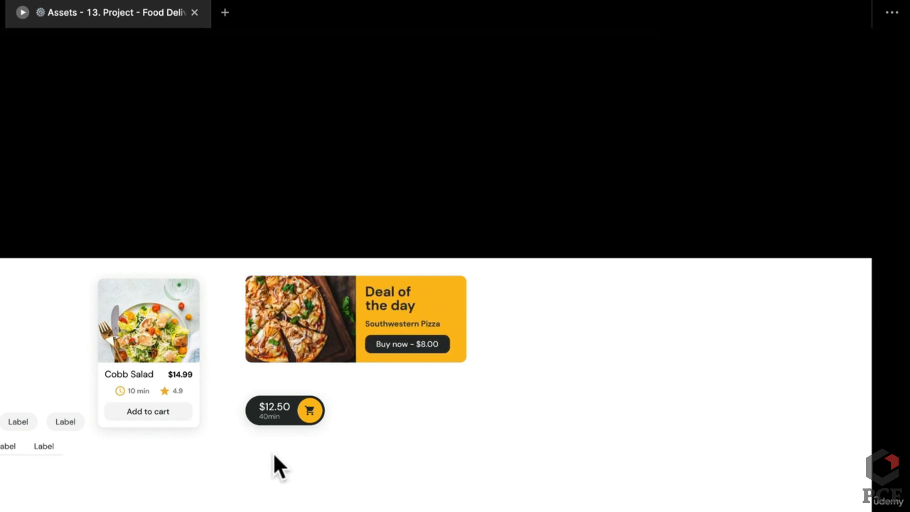
click(814, 48)
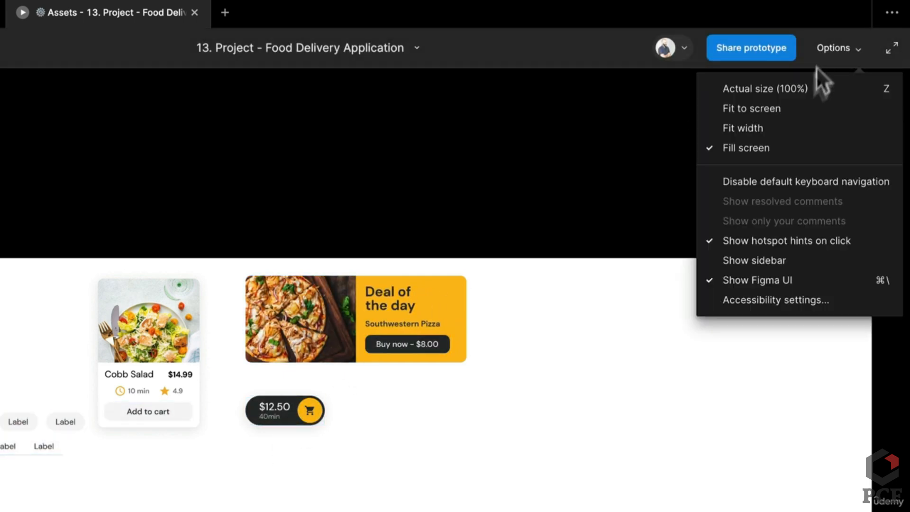
click(773, 128)
click(830, 46)
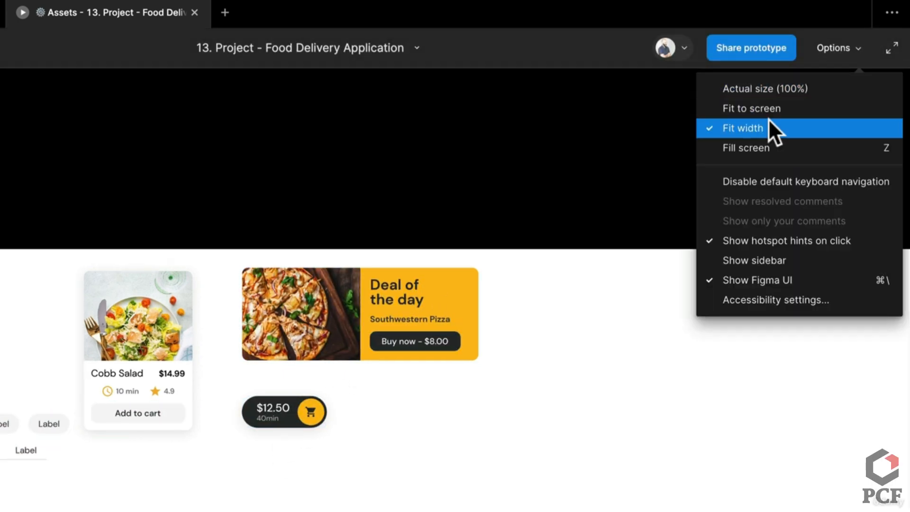
click(771, 103)
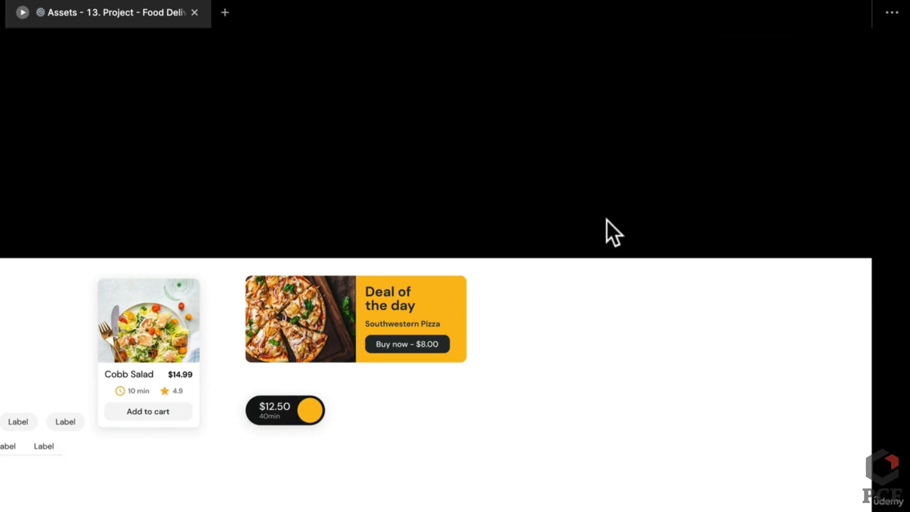
mouse_move(708, 47)
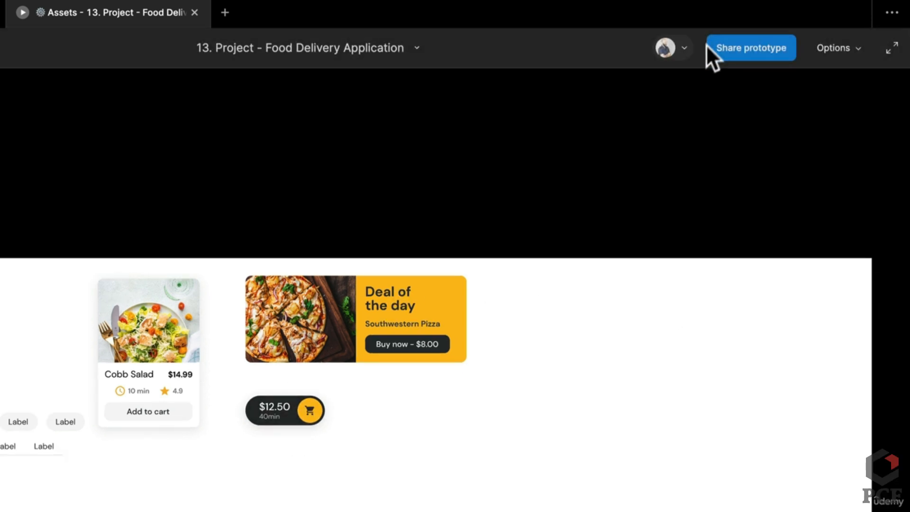
Zoom in on the Cart Button in the prototype preview and test its pressed animation
click(822, 49)
click(792, 89)
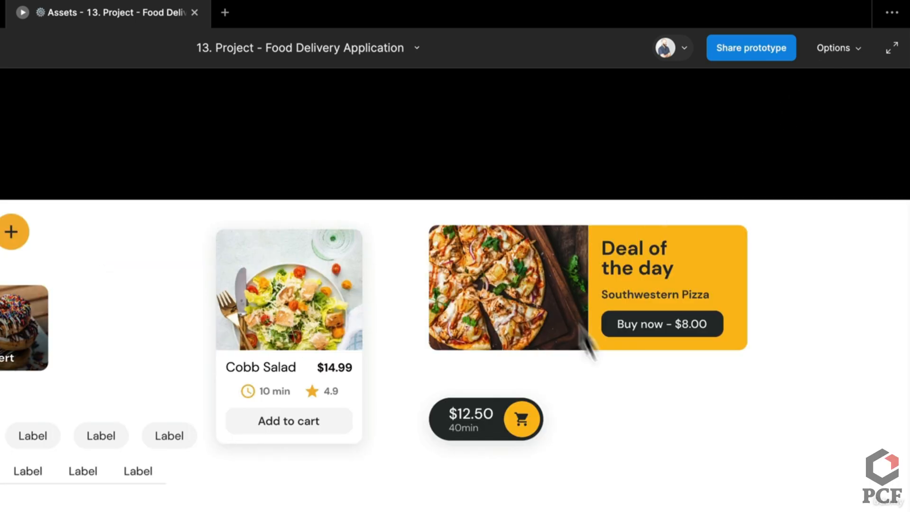
scroll(577, 417, up, 10)
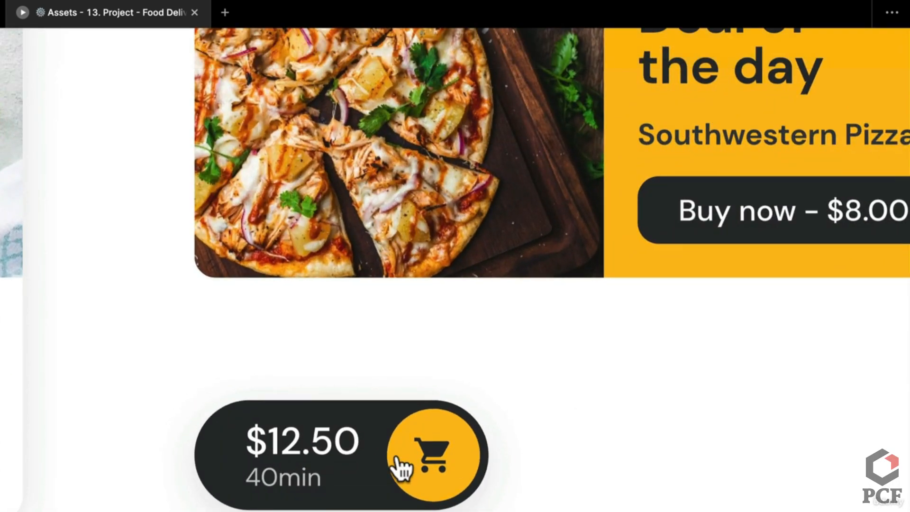
click(397, 456)
click(397, 456)
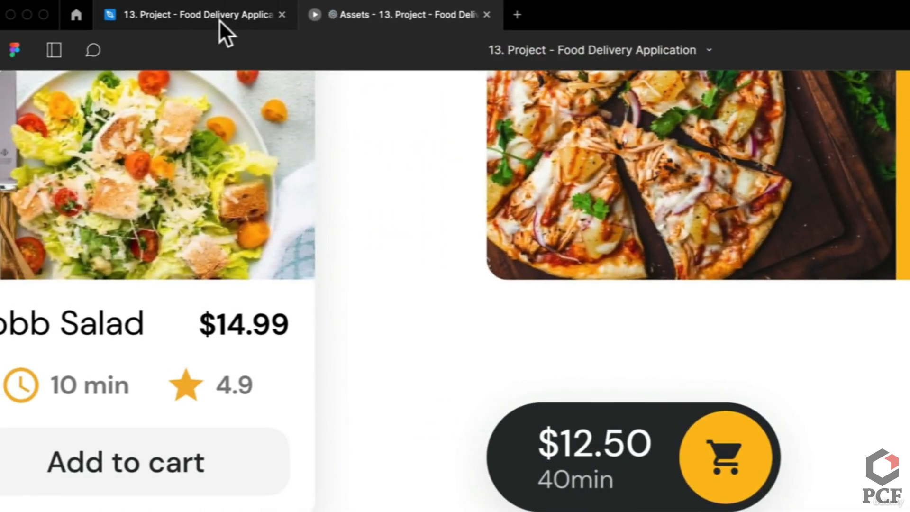
Return to the design file and draw a frame of about 154 × 58 in Frame 1, below the Cart Button instance
click(219, 20)
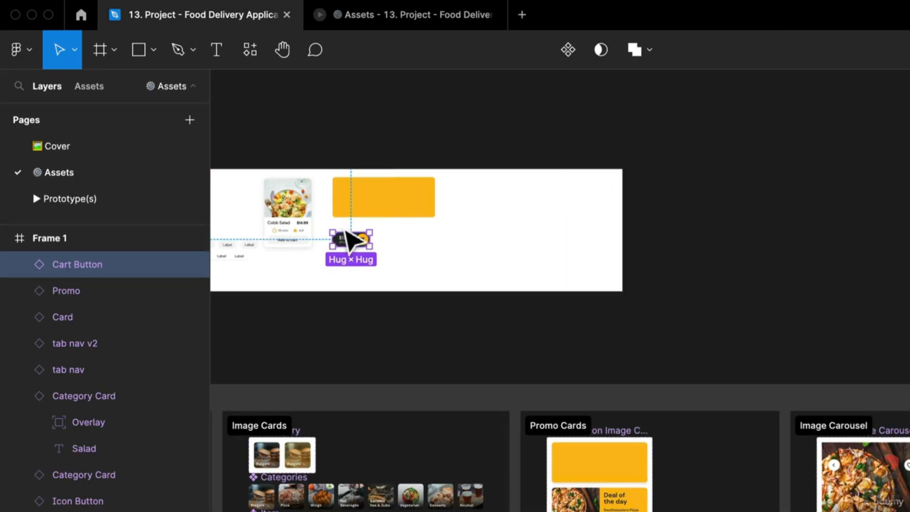
scroll(349, 240, up, 8)
scroll(585, 376, up, 2)
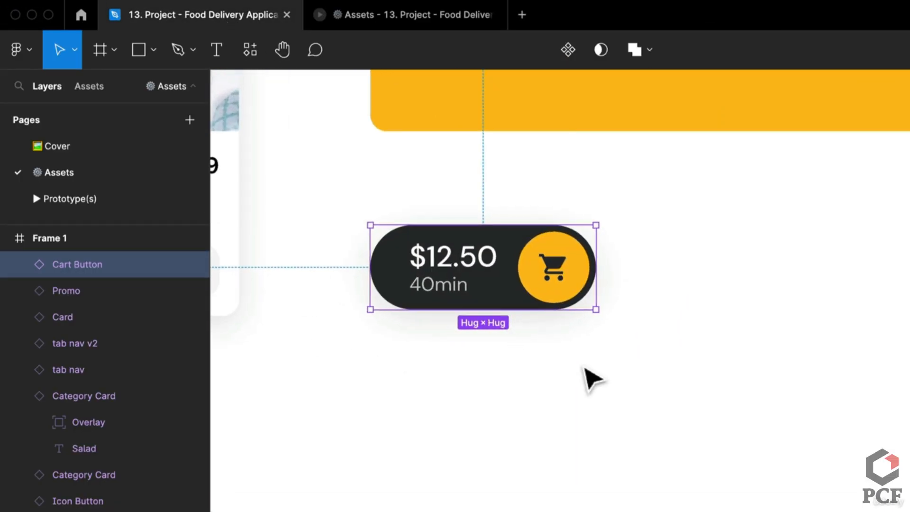
click(585, 376)
key(f)
drag(638, 361, 888, 464)
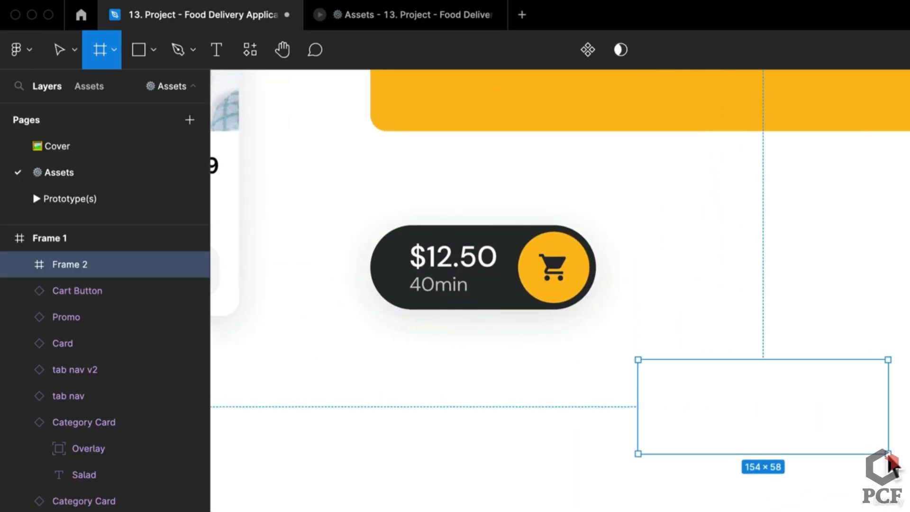
click(548, 264)
click(724, 456)
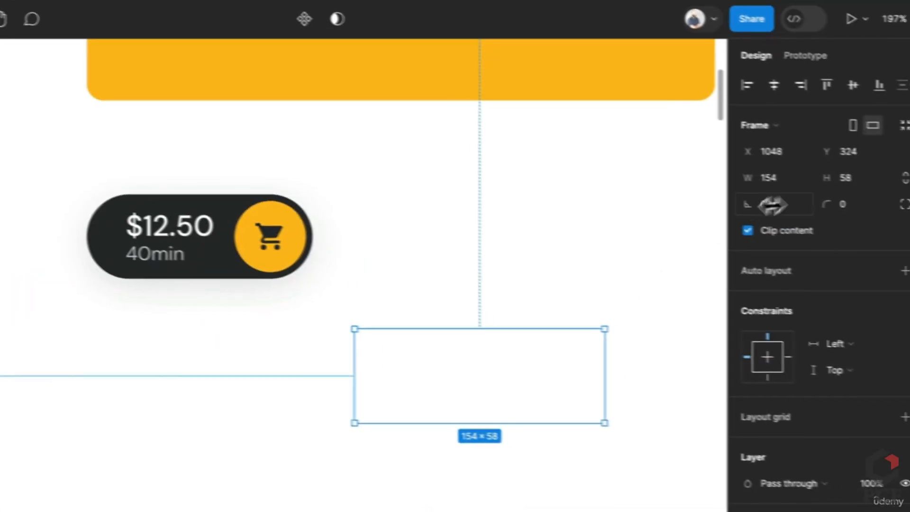
Set the new frame's corner radius to 100 and fill it with the dark colour sampled from the Cart Button
click(830, 181)
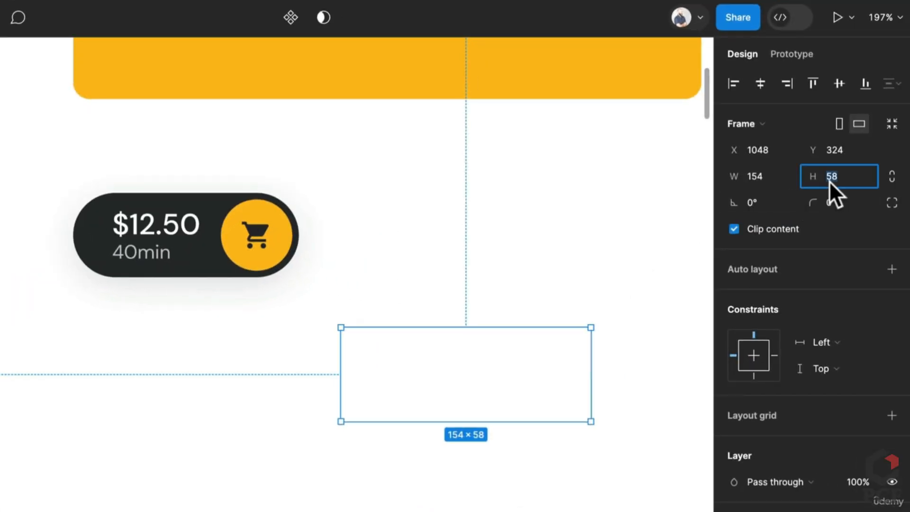
click(456, 264)
click(403, 369)
click(853, 203)
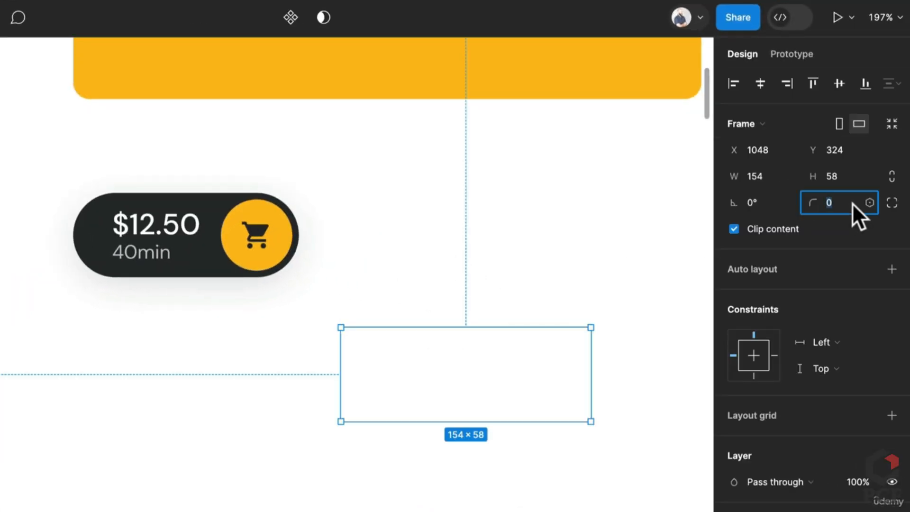
text(100)
key(Return)
drag(462, 412, 349, 428)
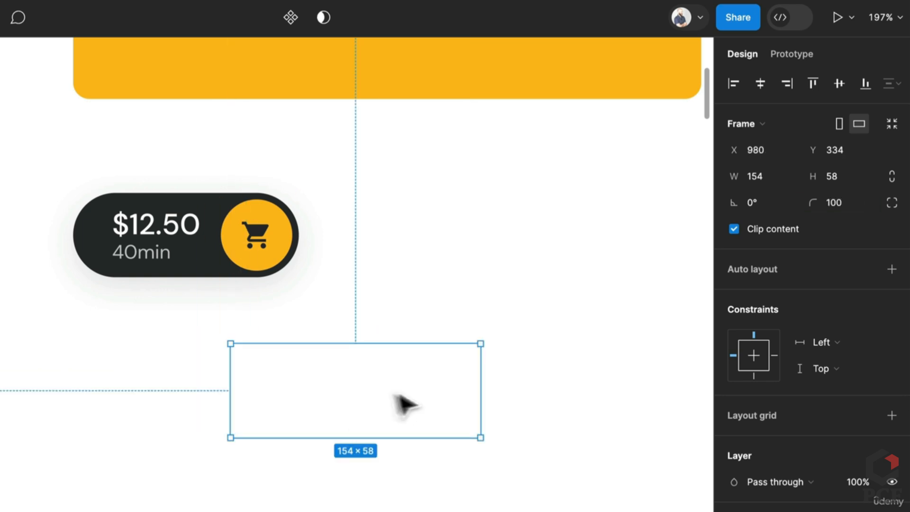
key(i)
click(192, 257)
Examine the prototype interactions of both Cart Button variants in the Item Overlay section
scroll(351, 327, down, 5)
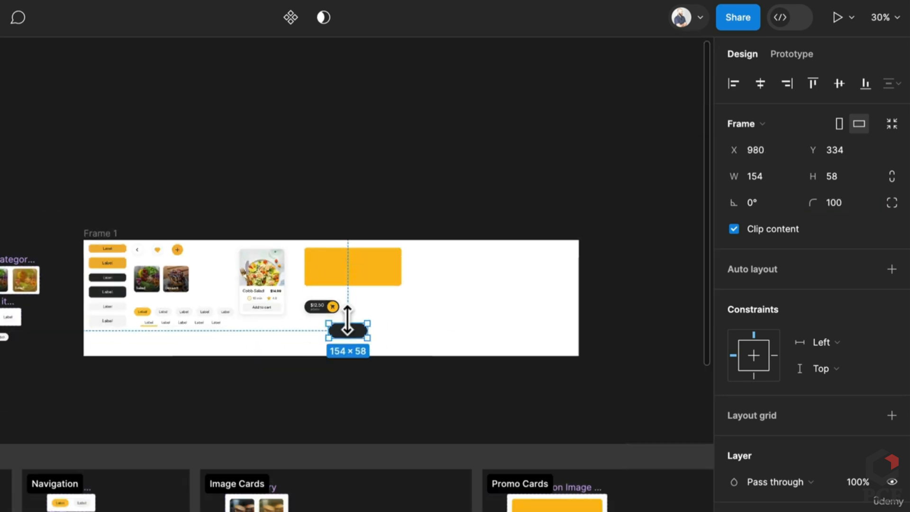
scroll(285, 342, right, 5)
scroll(426, 426, down, 5)
scroll(518, 385, up, 5)
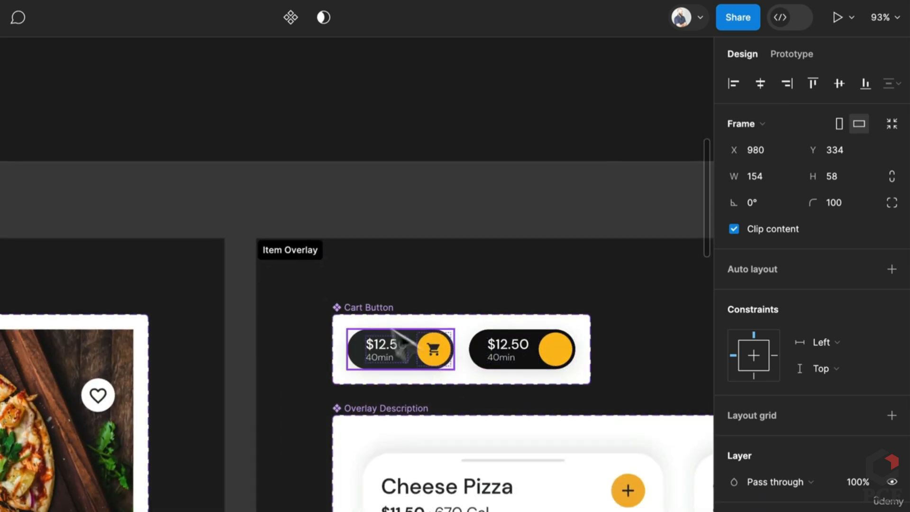
click(376, 318)
click(793, 51)
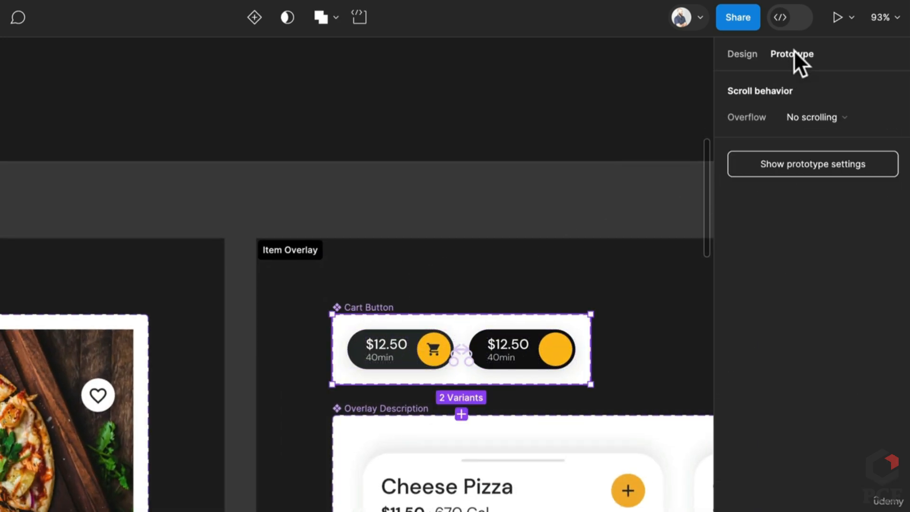
scroll(469, 363, up, 5)
click(459, 360)
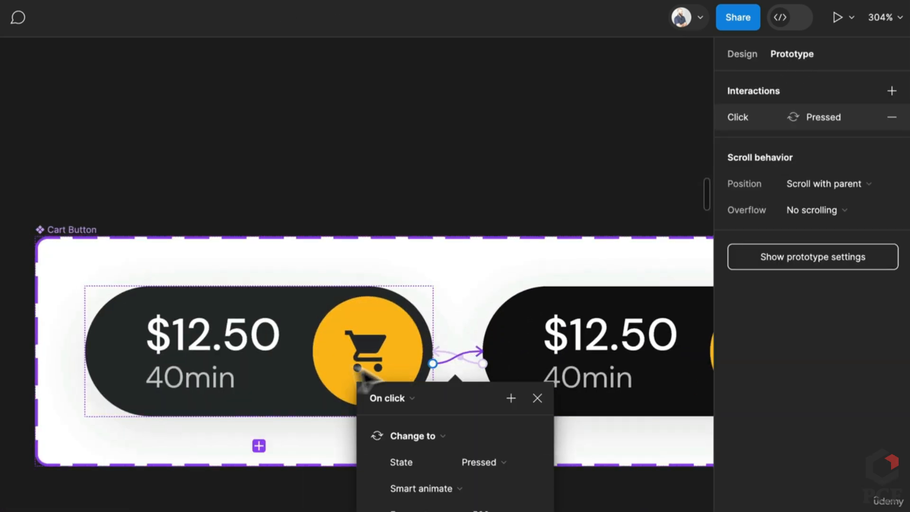
click(626, 349)
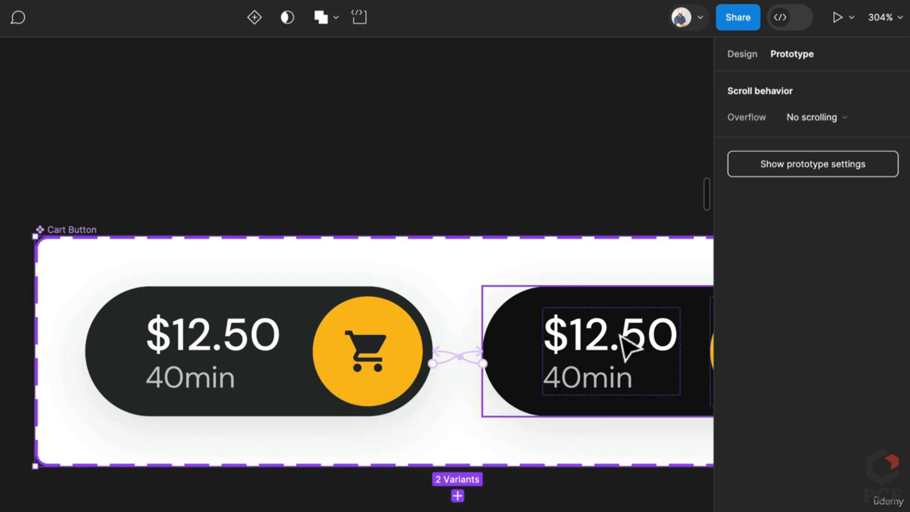
scroll(447, 349, down, 3)
scroll(445, 352, down, 1)
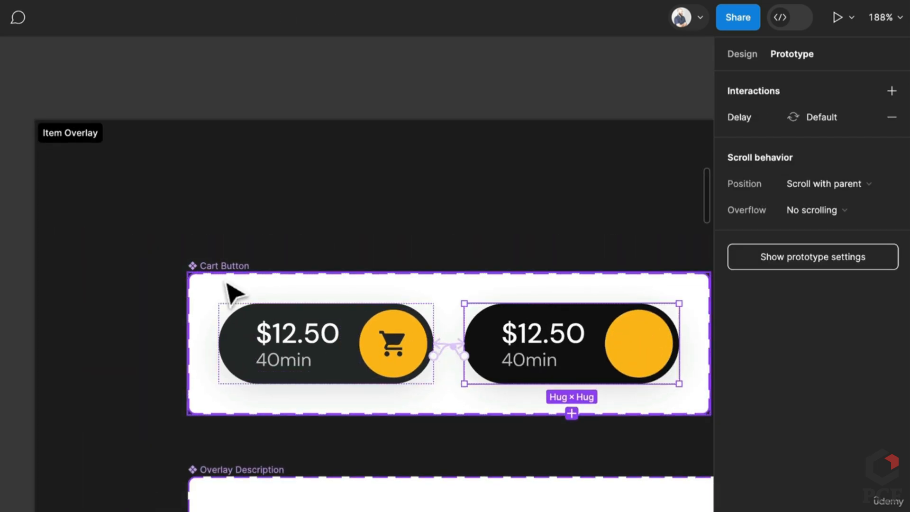
Go back to Frame 1 and move the dark frame closer beneath the Cart Button instance
scroll(226, 288, down, 7)
drag(136, 238, 699, 392)
drag(346, 310, 475, 337)
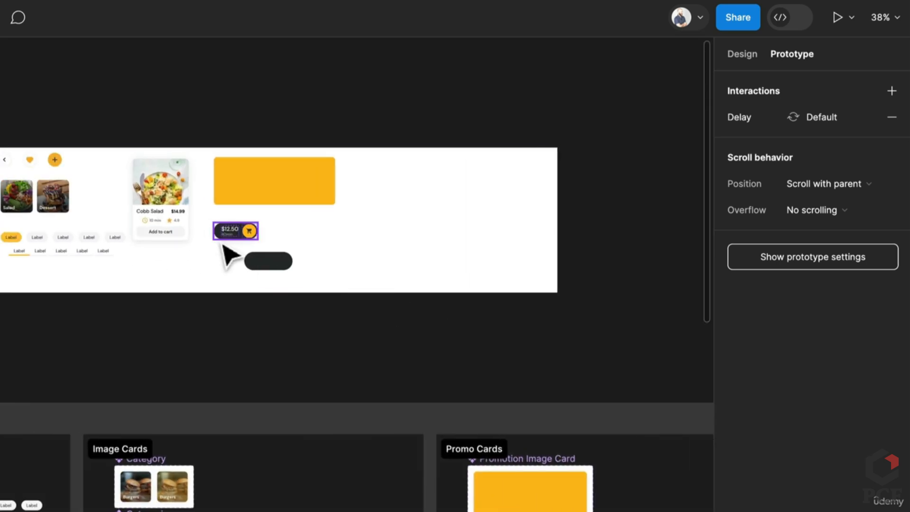
scroll(228, 254, up, 8)
drag(403, 319, 280, 334)
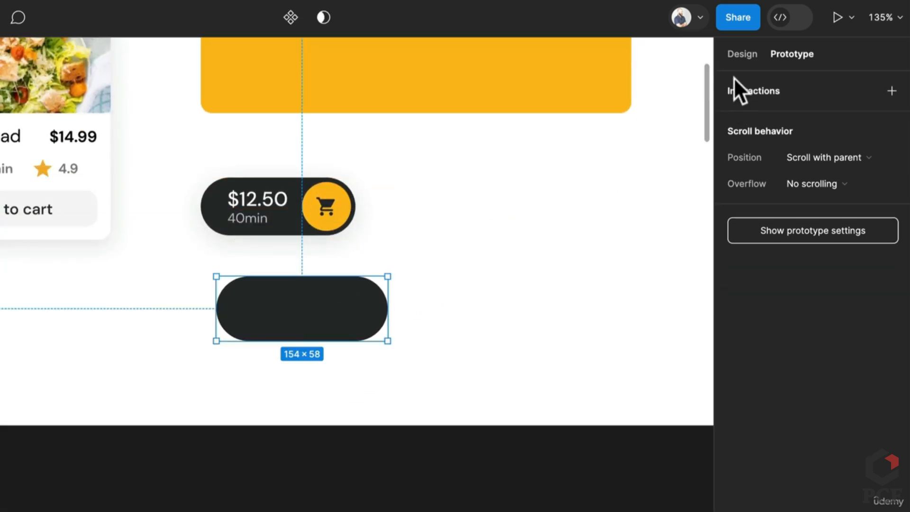
Copy the Cart Button's price and time text and its cart icon into the dark frame
click(743, 55)
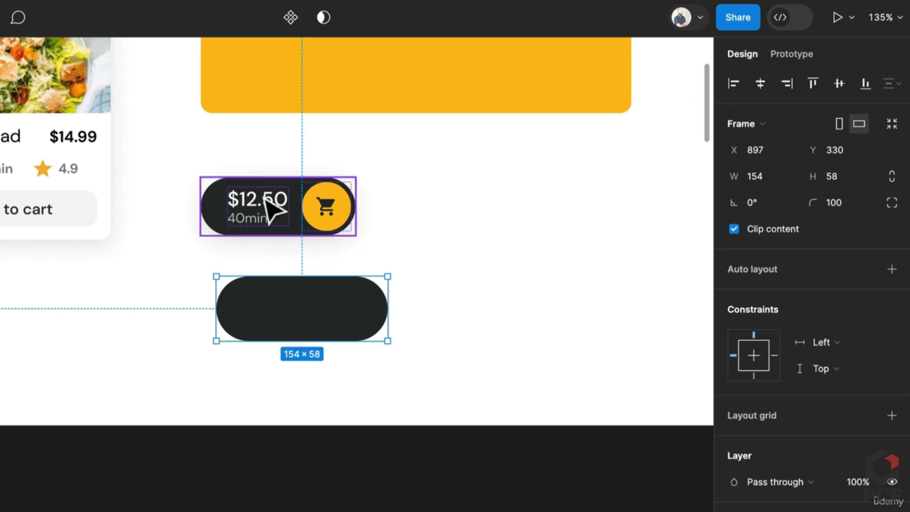
drag(273, 209, 295, 316)
click(361, 321)
click(337, 206)
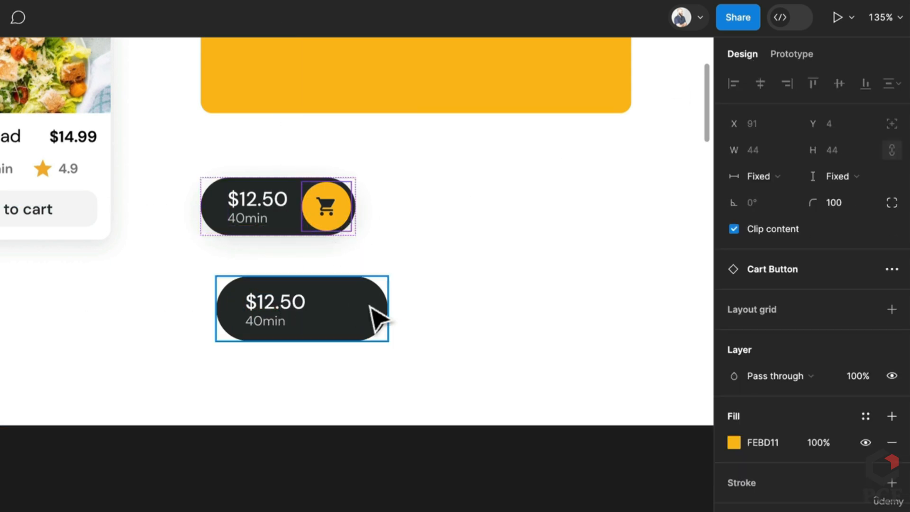
drag(332, 187, 392, 309)
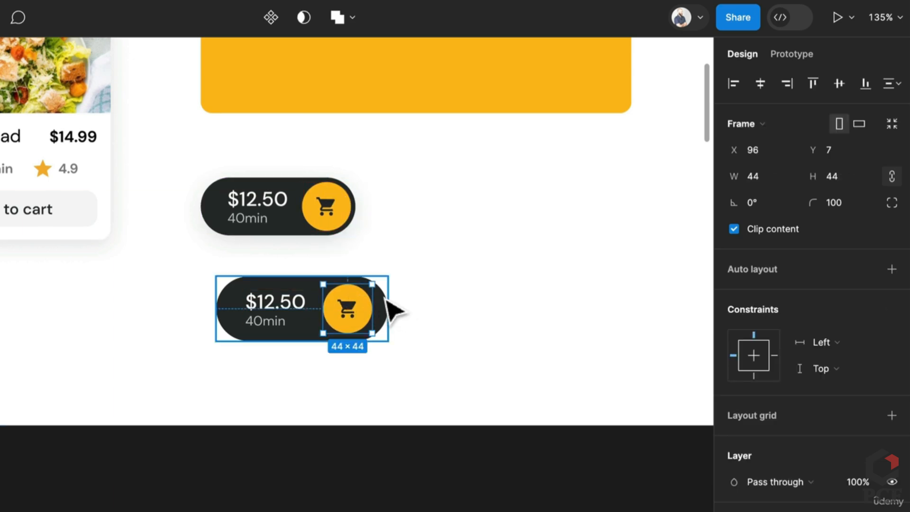
Apply horizontal auto layout to the dark frame and set its vertical padding to 2
key(Escape)
click(892, 296)
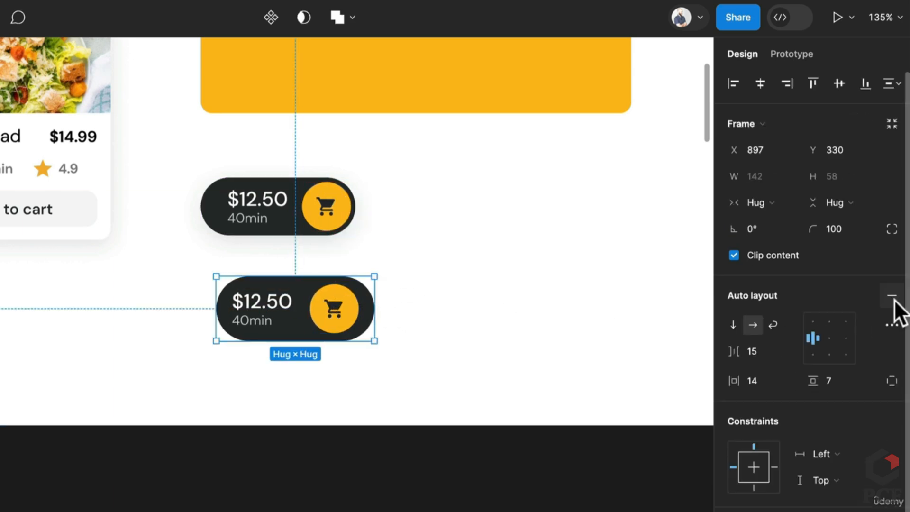
scroll(302, 271, up, 5)
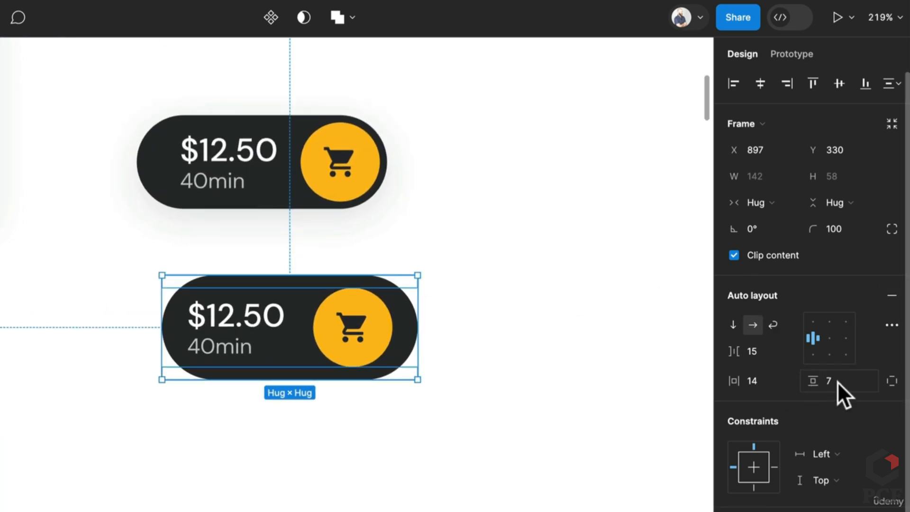
key(Return)
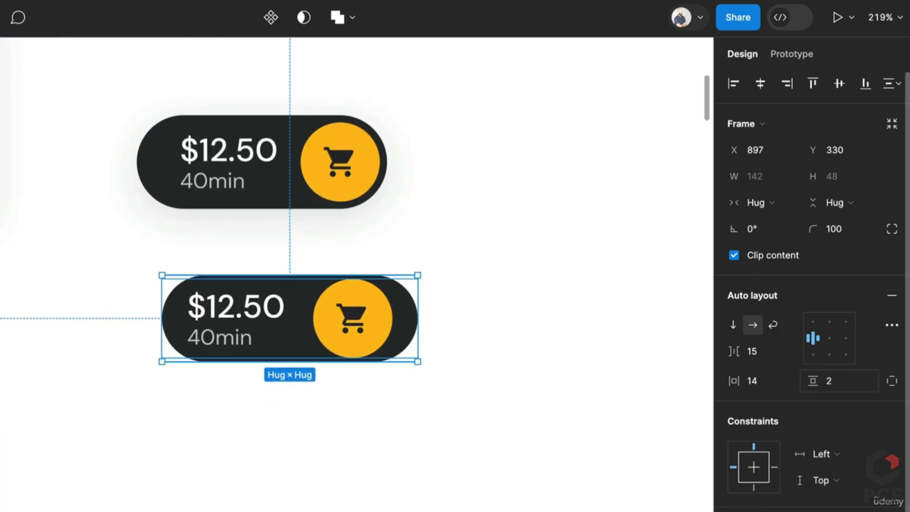
Set the frame's left padding to 24 and right padding to 2, and left-align it directly under the Cart Button instance
click(771, 380)
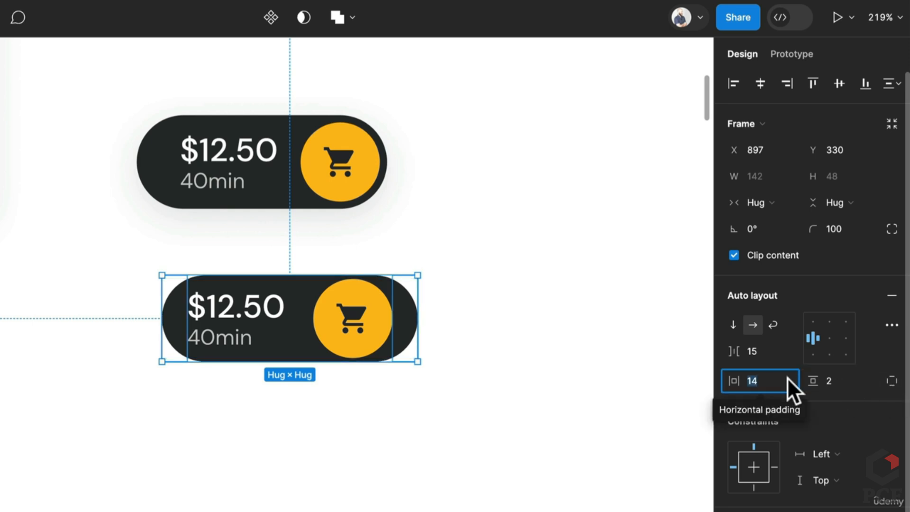
text(24)
key(Return)
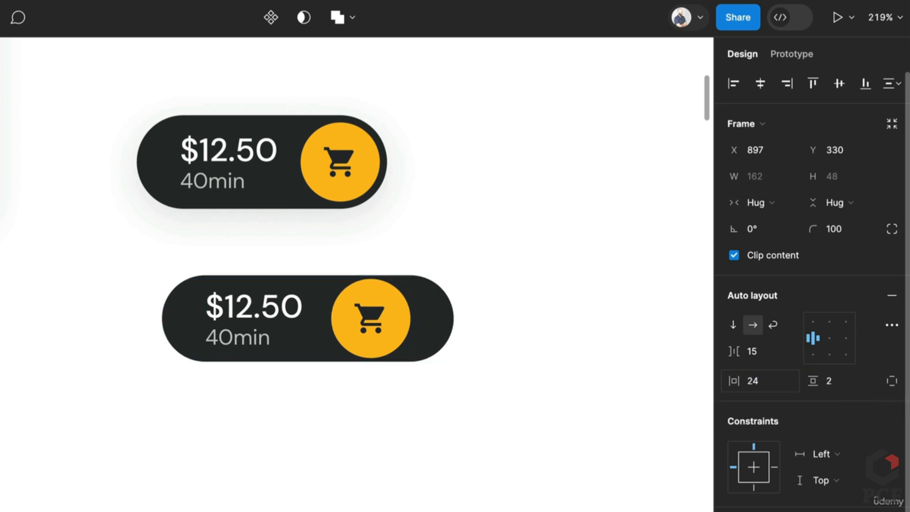
click(889, 381)
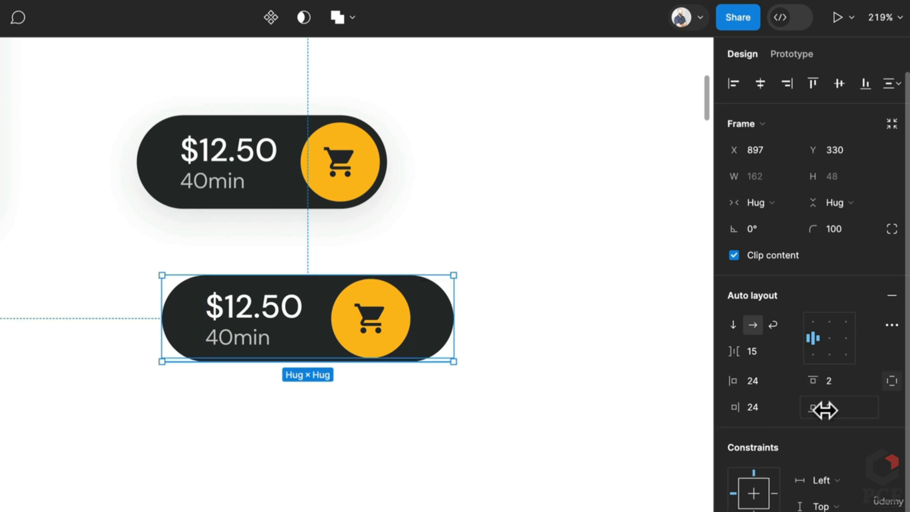
text(2)
key(Return)
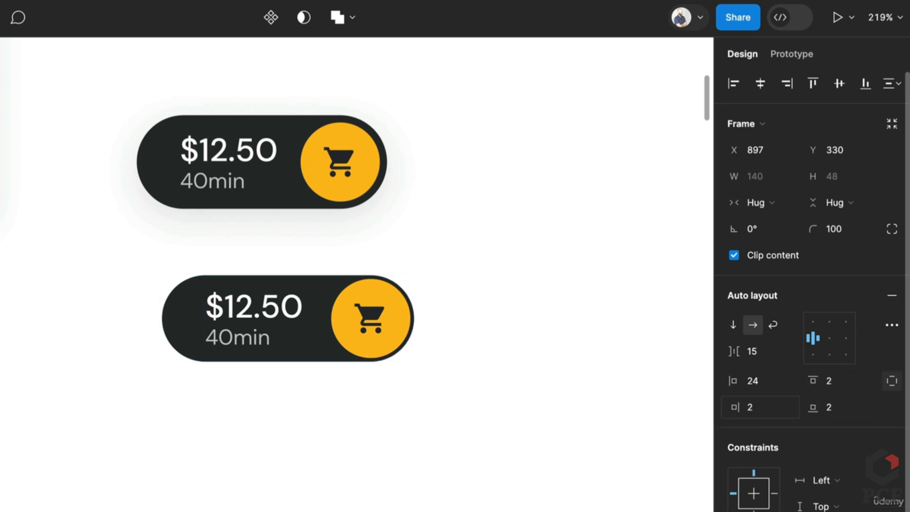
click(386, 451)
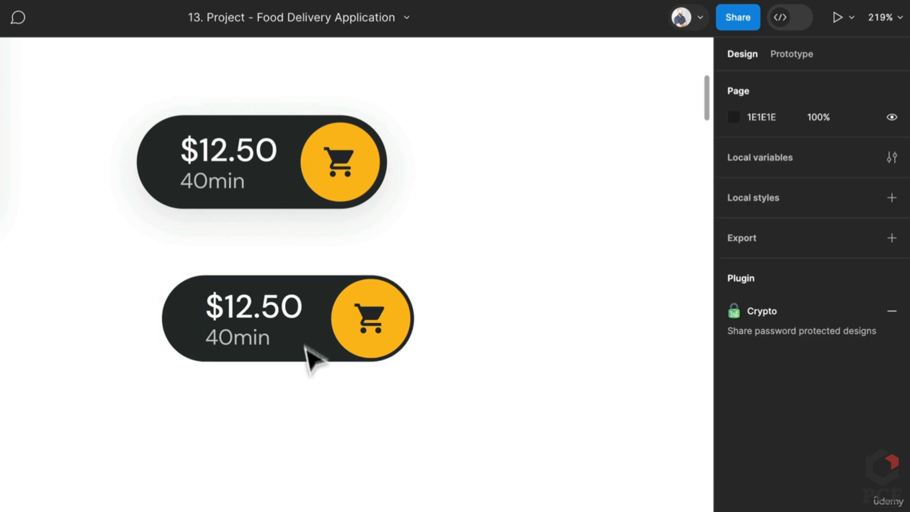
drag(311, 357, 280, 293)
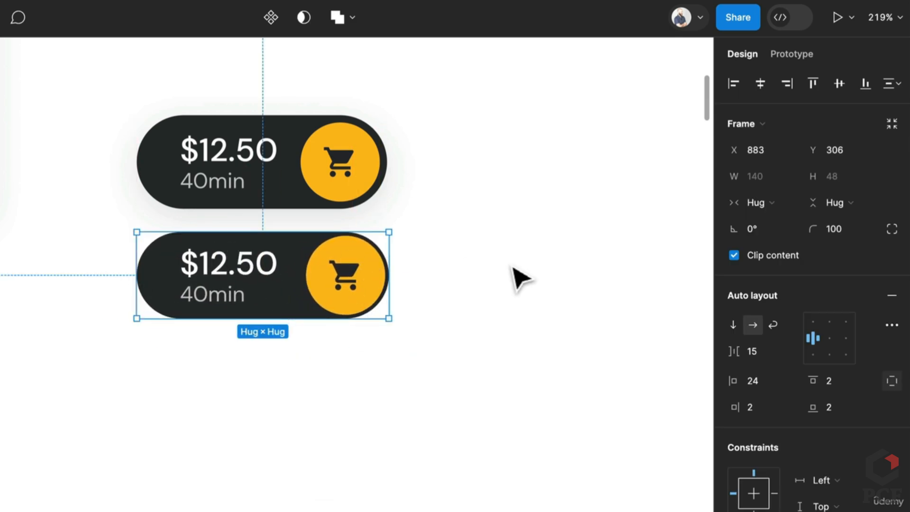
Rename the rebuilt button's $12.50 text layer as Amount and its 40min text layer as Time
super+click(275, 265)
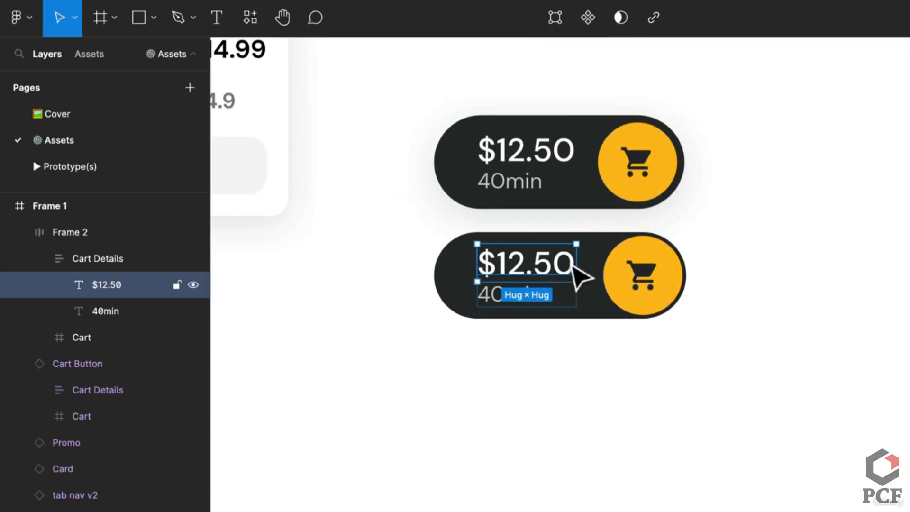
key(super+r)
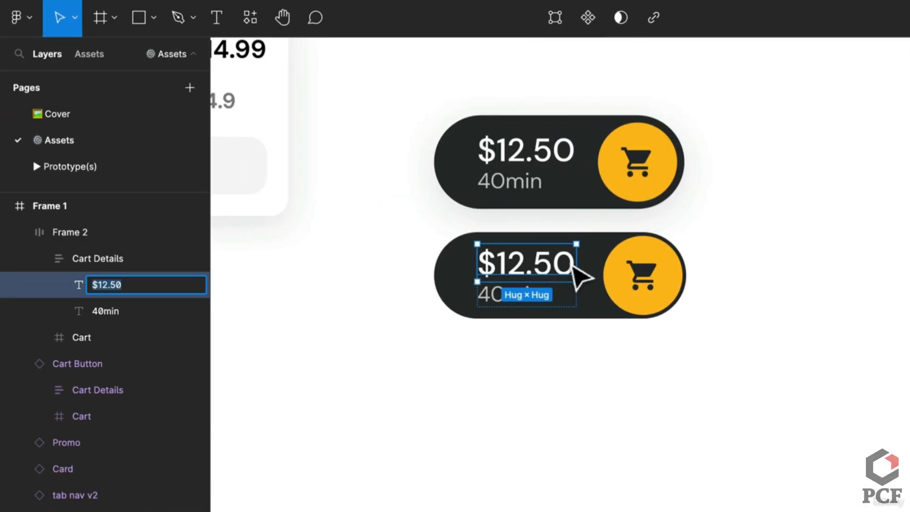
text(Amount)
key(Return)
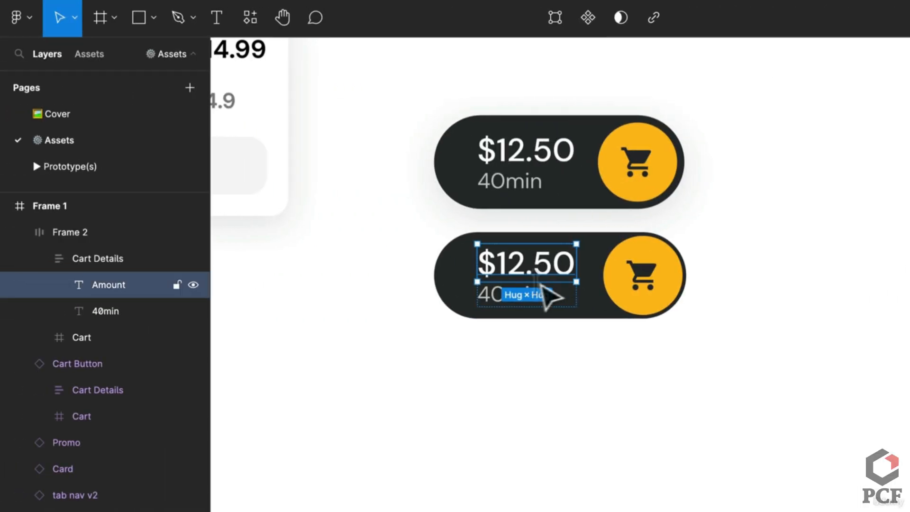
click(489, 298)
key(super+r)
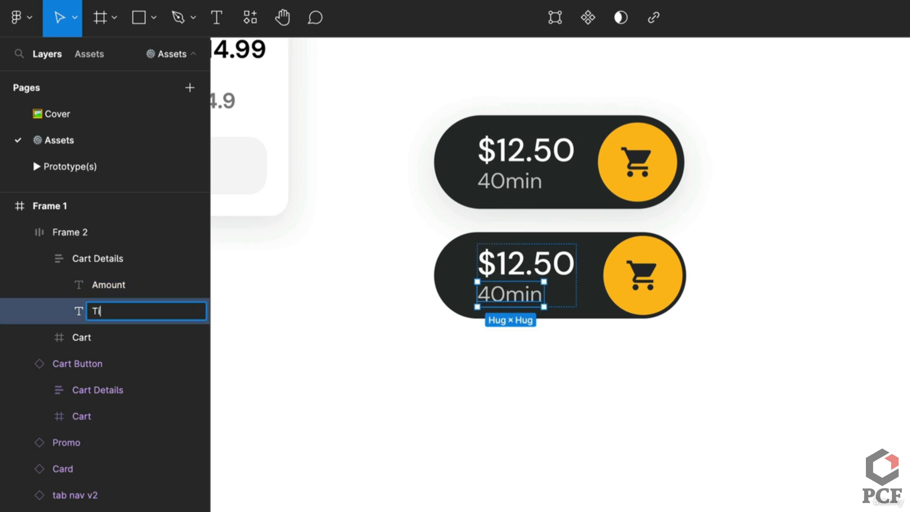
key(Return)
click(497, 273)
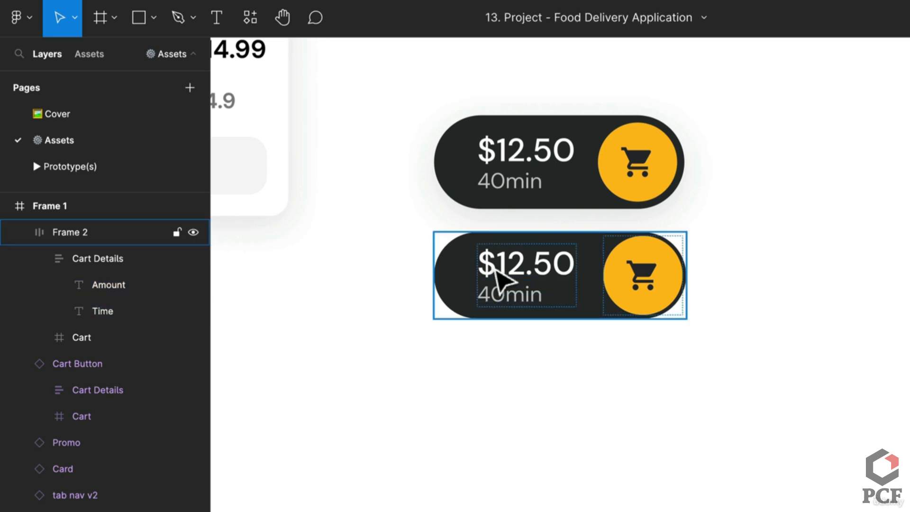
Rename the rebuilt button's outer frame, Frame 2, as Cart Button
key(super+r)
text(Cart BNU)
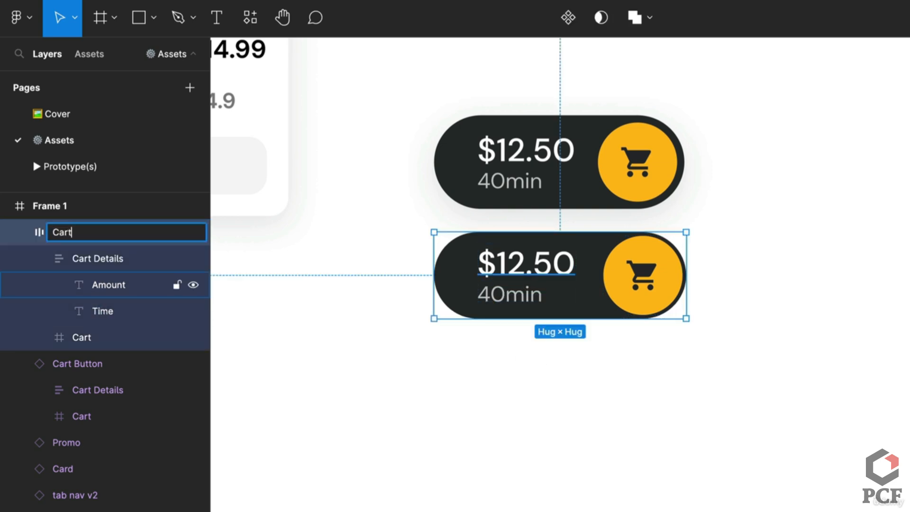
key(BackSpace)
key(BackSpace)
text(utton)
key(Return)
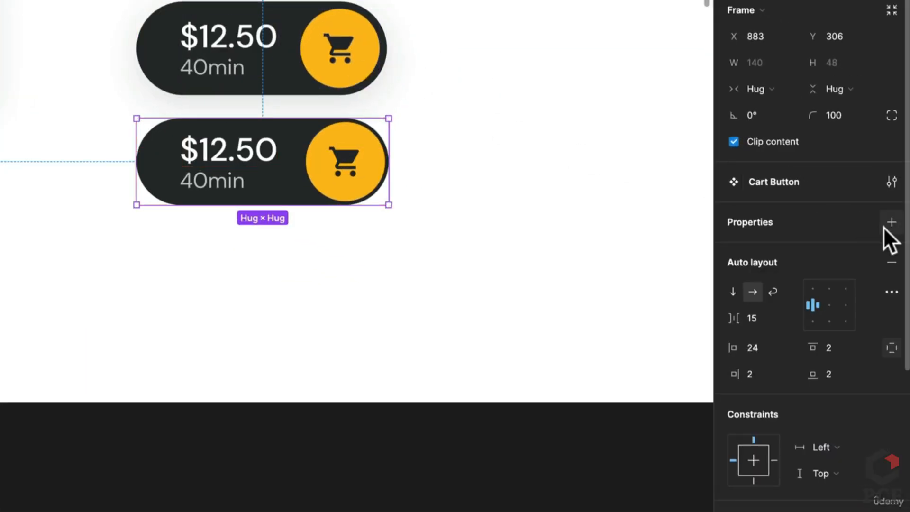
Add a variant property to the Cart Button component and move the component set clear below the original button
click(886, 222)
click(805, 284)
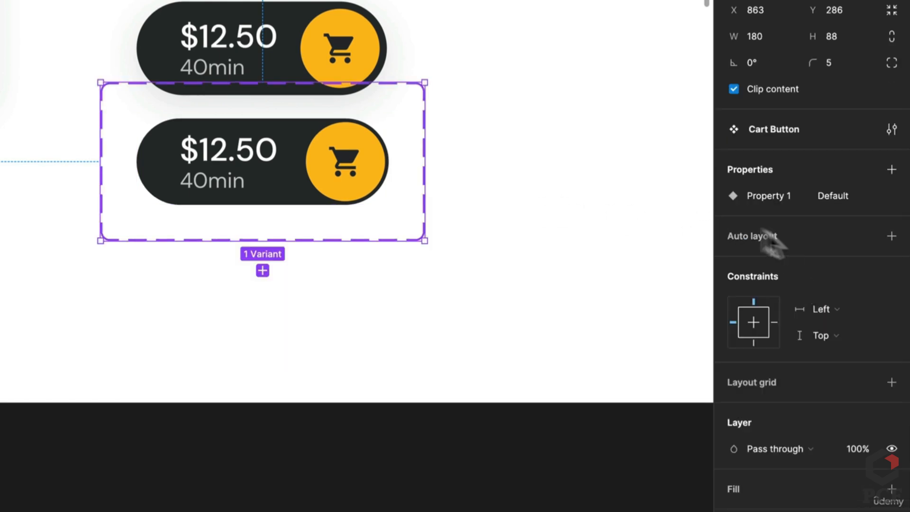
drag(119, 126, 138, 209)
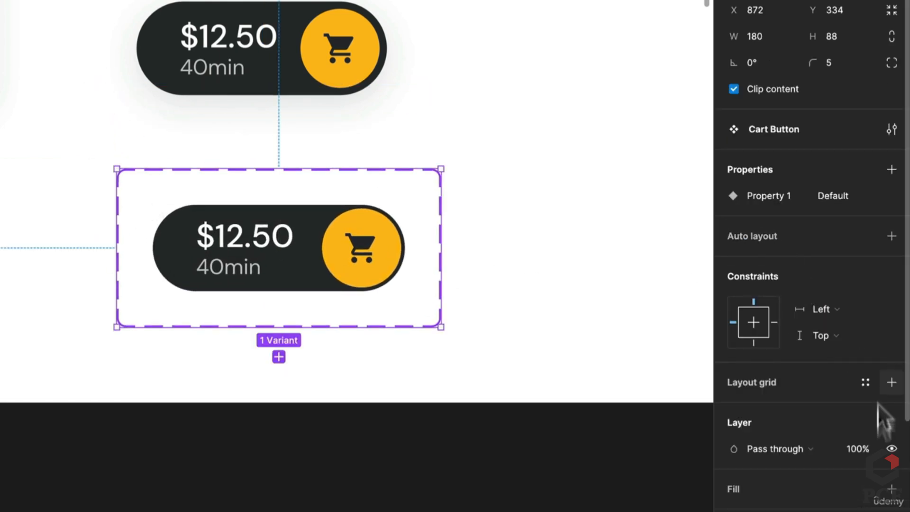
Apply horizontal auto layout to the Cart Button component set with a spacing of 20 between items
click(892, 236)
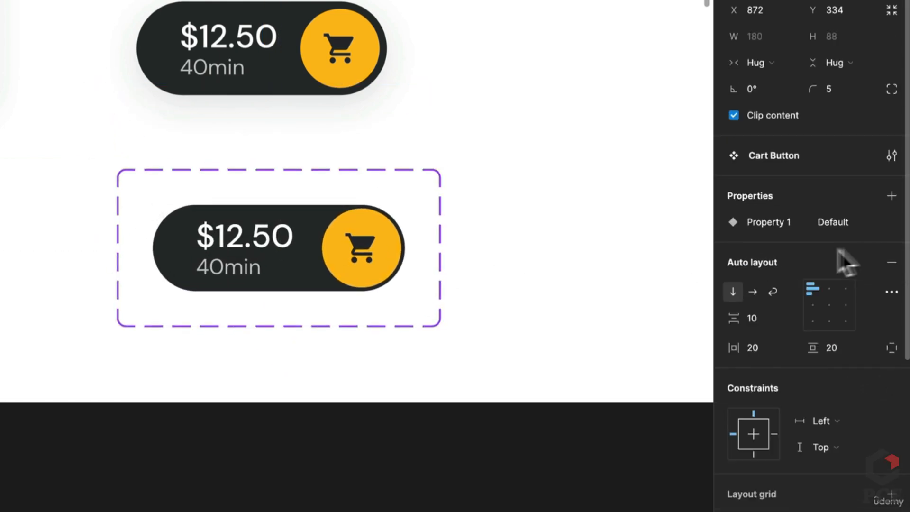
click(753, 292)
text(20)
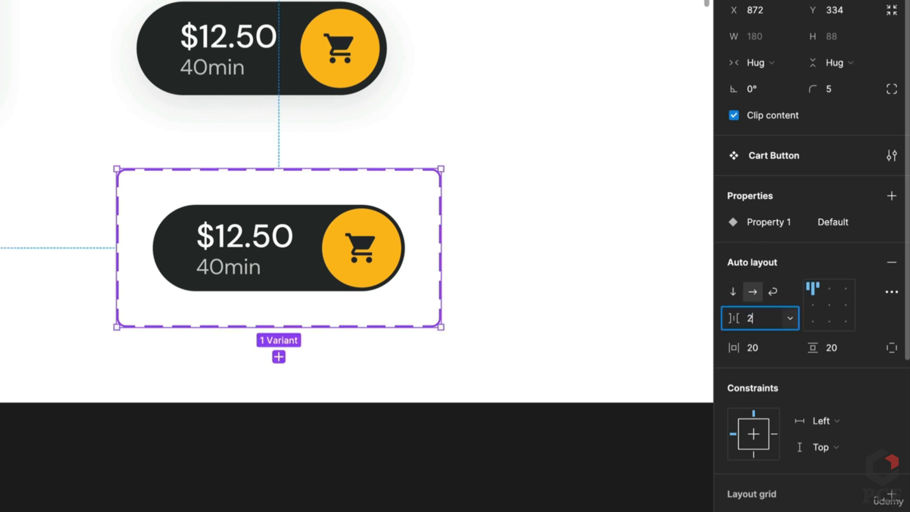
key(Return)
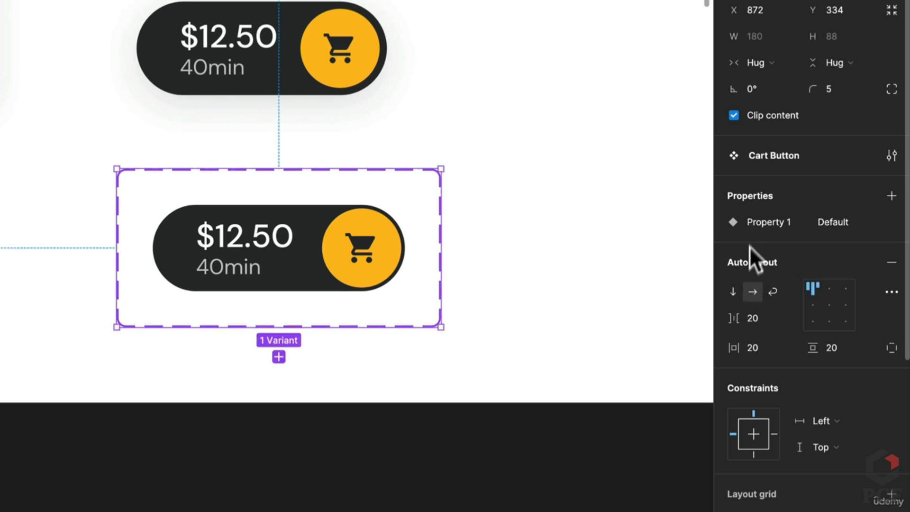
Rename the component set's variant property as State
double_click(783, 221)
text(State)
key(Return)
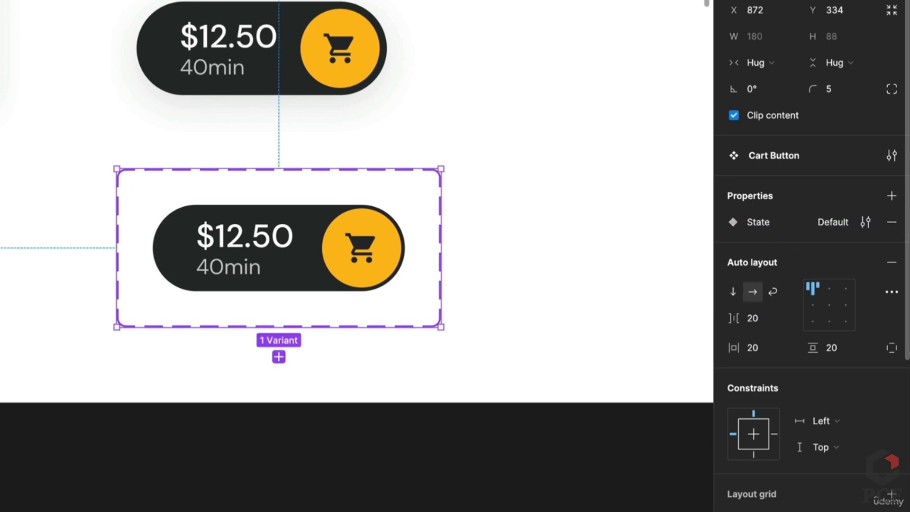
Duplicate the Default variant inside the component set and set the copy's State to Pressed
click(244, 239)
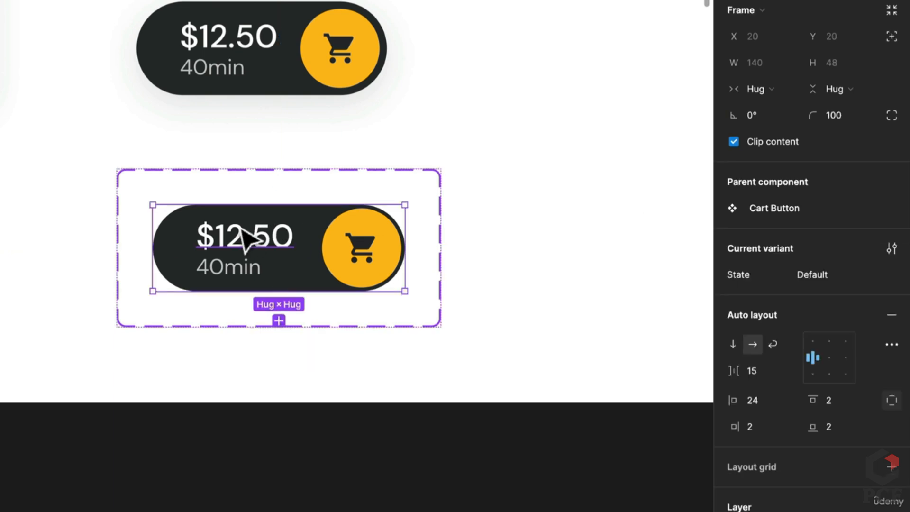
key(ctrl+d)
text(Pressed)
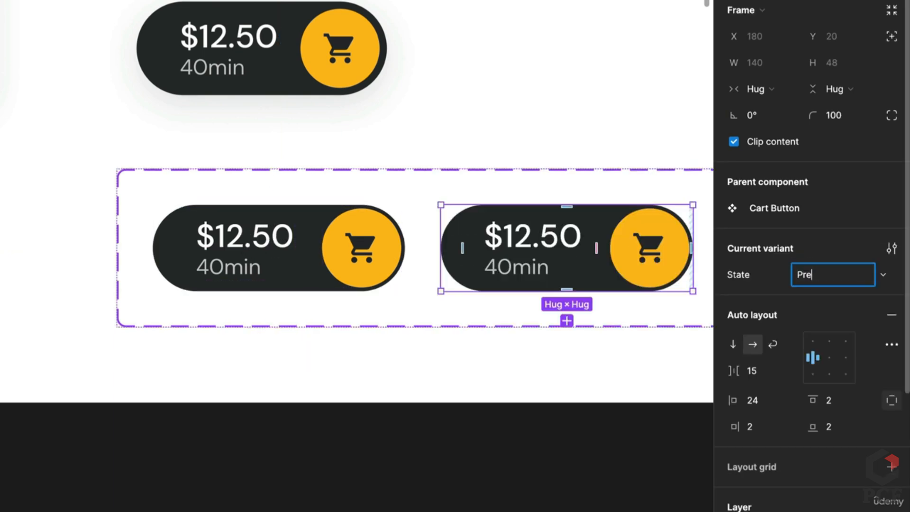
key(Return)
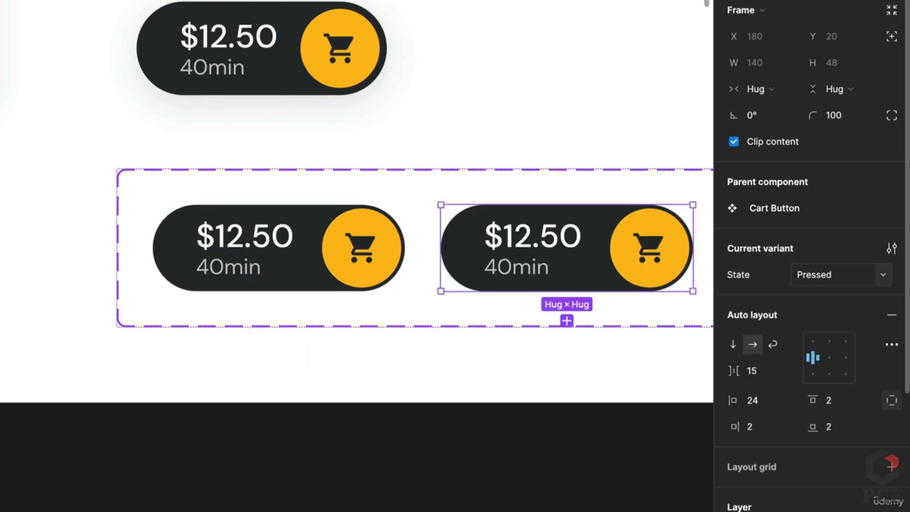
Rotate the Pressed variant's cart icon 30° and shift it 80 px horizontally to the right, outside its yellow circle
double_click(655, 256)
double_click(650, 251)
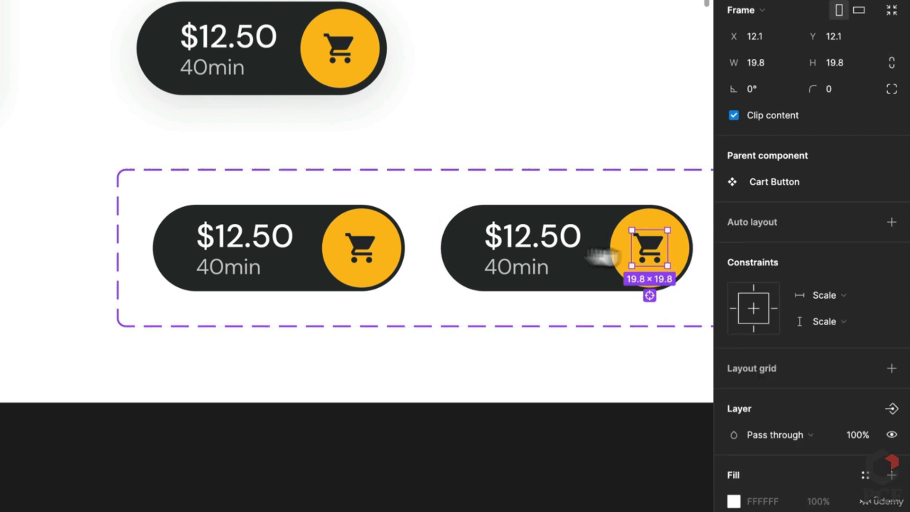
scroll(550, 265, right, 5)
drag(524, 256, 518, 244)
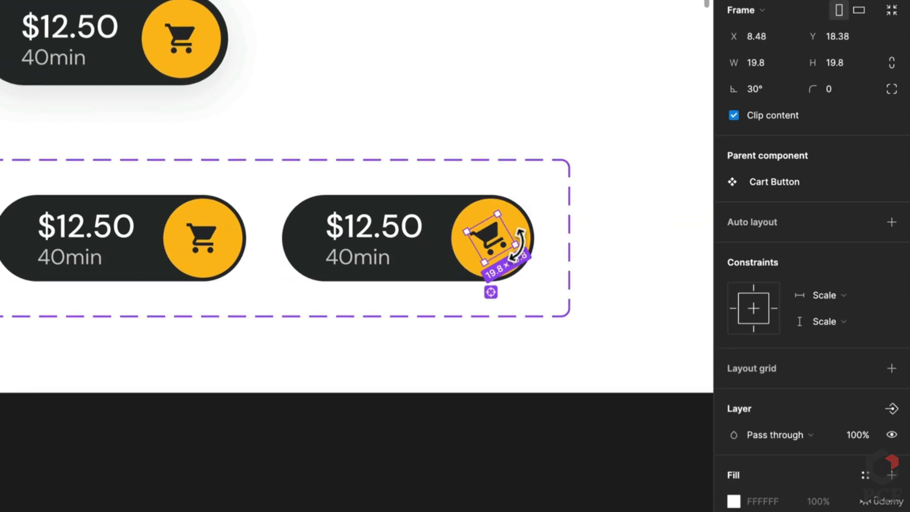
key(shift+Right)
key(shift+Right)
key(shift+Right)
key(shift+Right)
key(shift+Right)
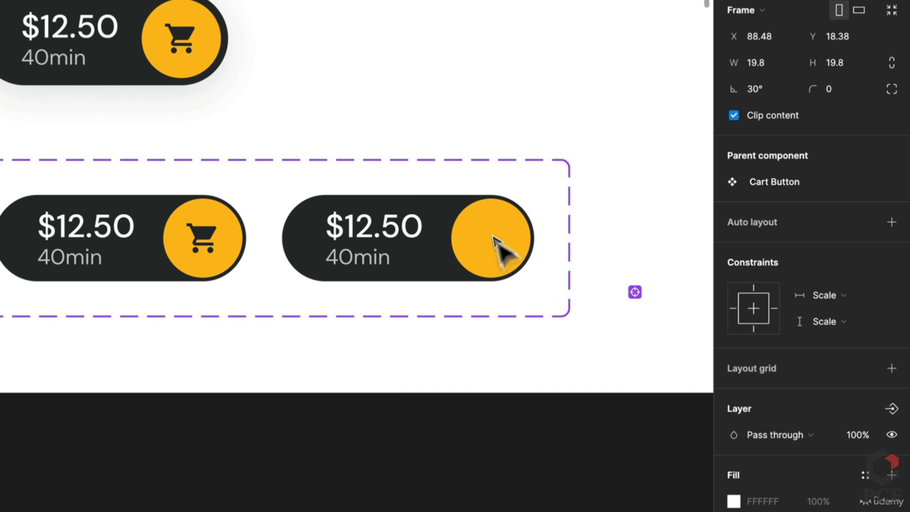
click(565, 349)
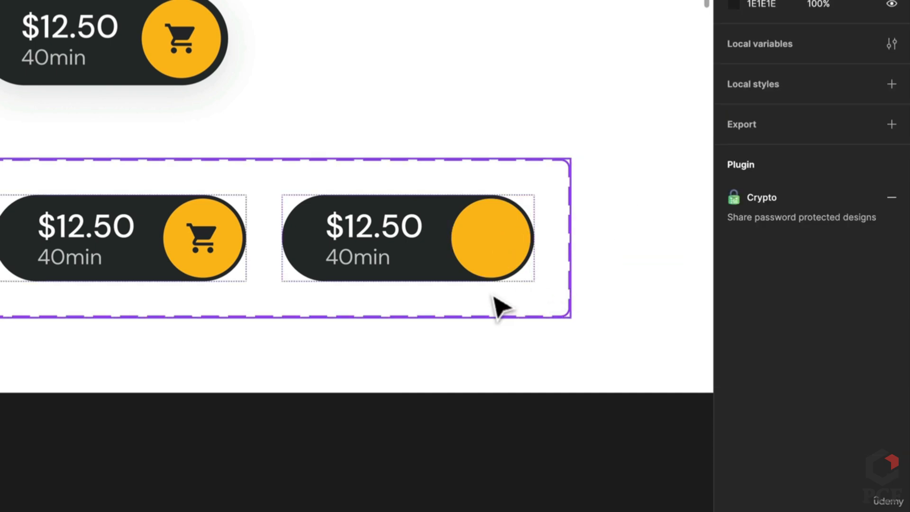
Change the Pressed variant's background fill to 000000
click(407, 212)
click(407, 212)
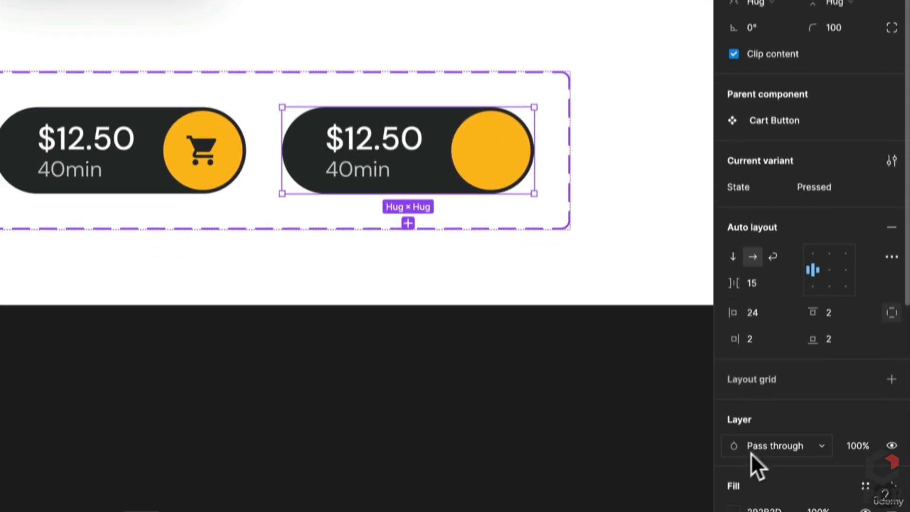
click(737, 485)
drag(544, 211, 494, 329)
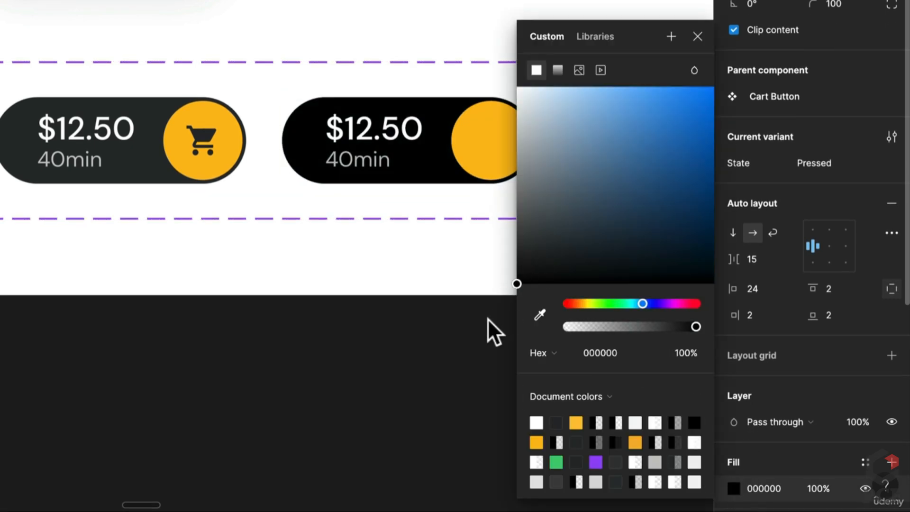
click(372, 382)
Connect the Default variant to Pressed with an On click Change to interaction using Smart animate, Ease out and 150ms
click(792, 39)
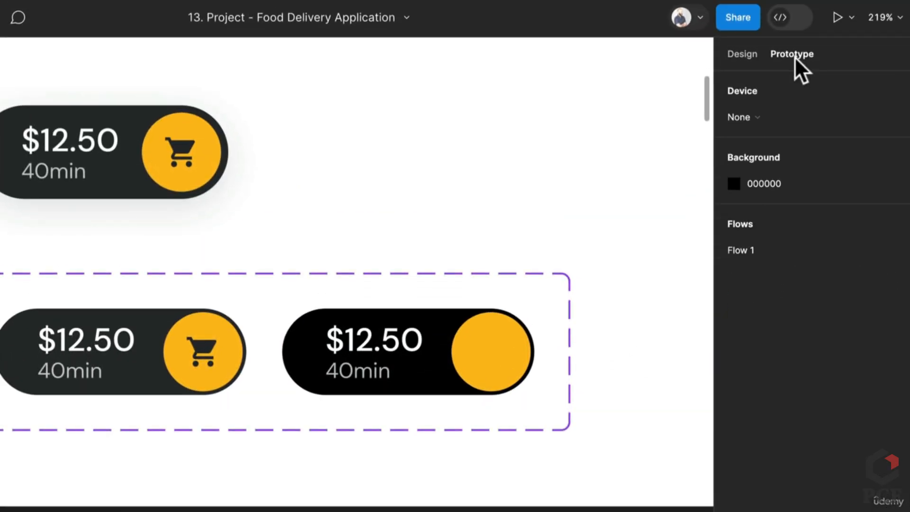
click(203, 332)
click(239, 345)
drag(246, 352, 371, 349)
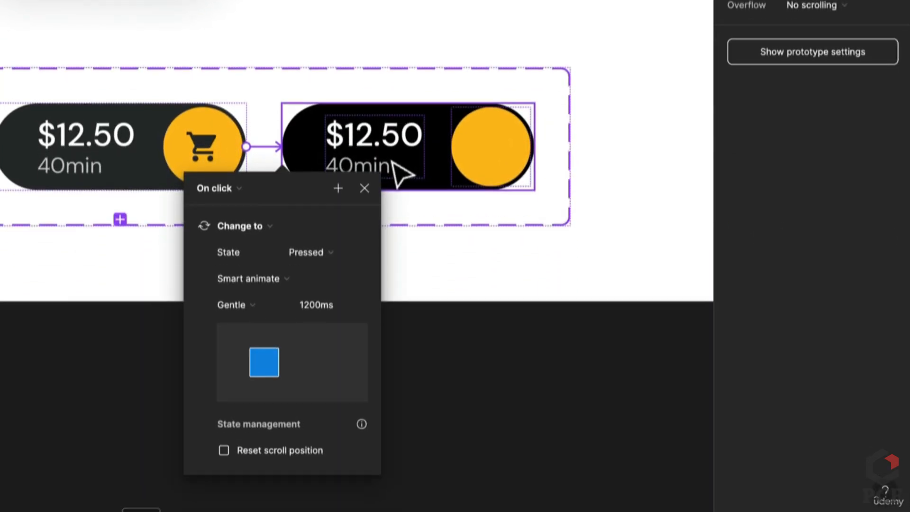
click(243, 297)
click(274, 164)
click(297, 293)
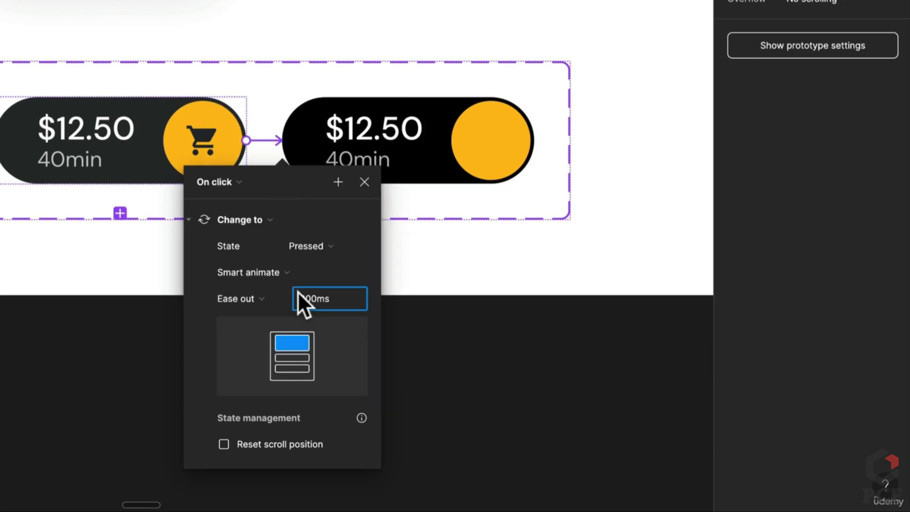
text(150)
key(Return)
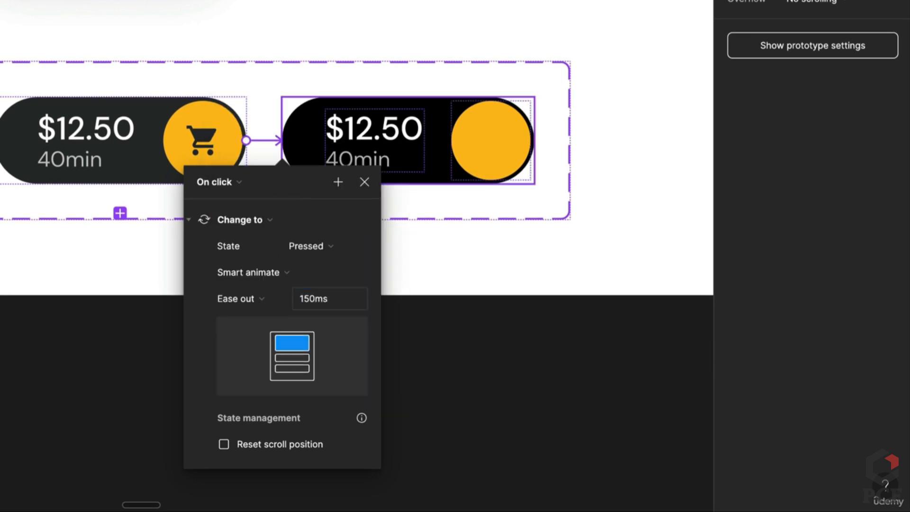
Connect the Pressed variant back to Default with an After delay trigger of 50ms, using Smart animate, Ease out and 150ms
click(435, 179)
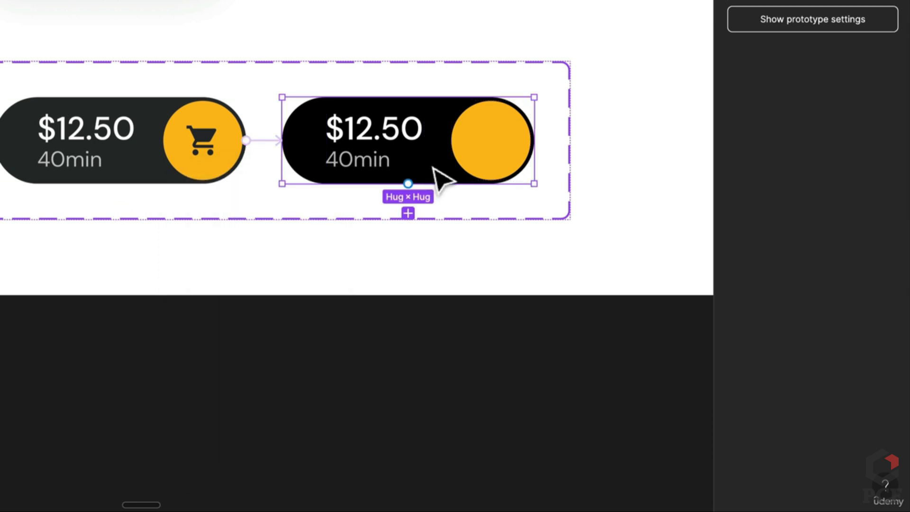
drag(535, 139, 116, 137)
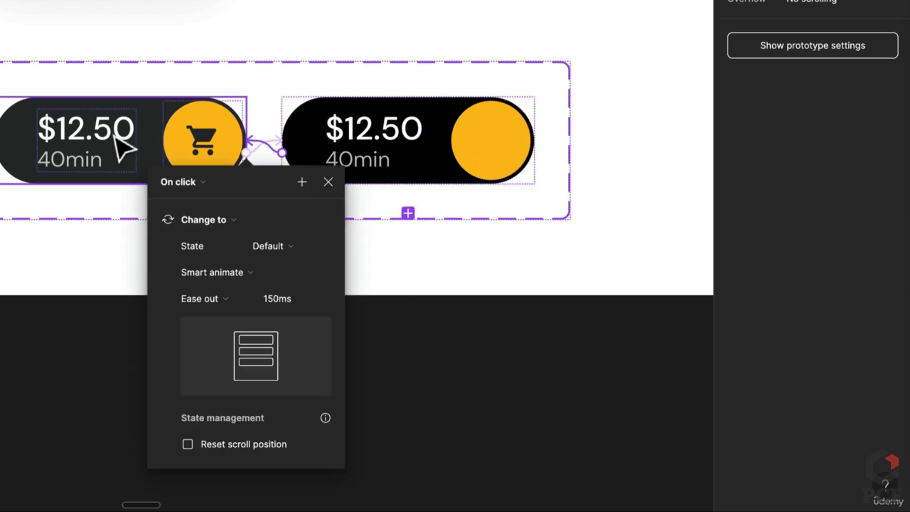
click(183, 182)
click(174, 388)
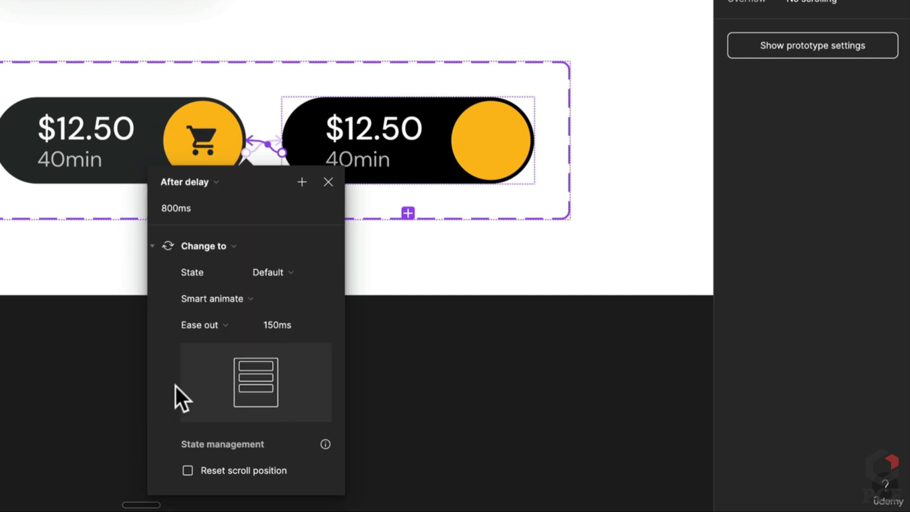
click(195, 204)
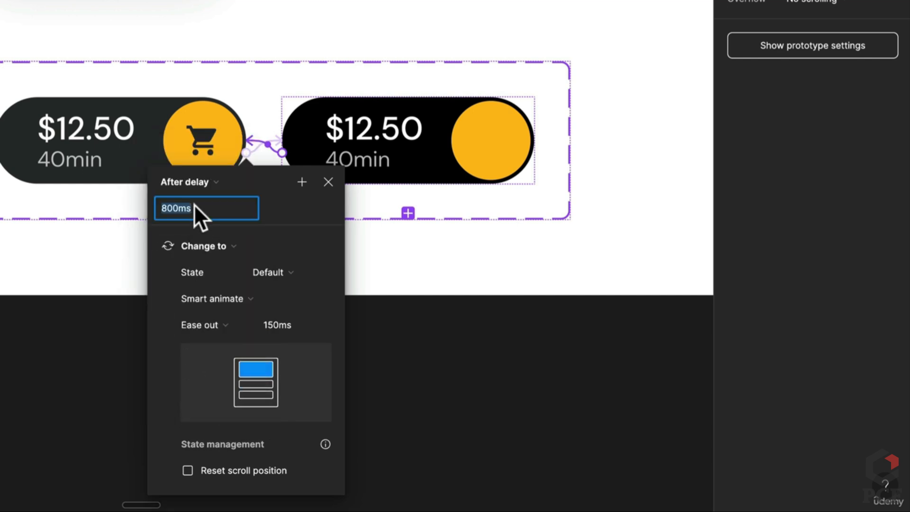
text(50)
key(Return)
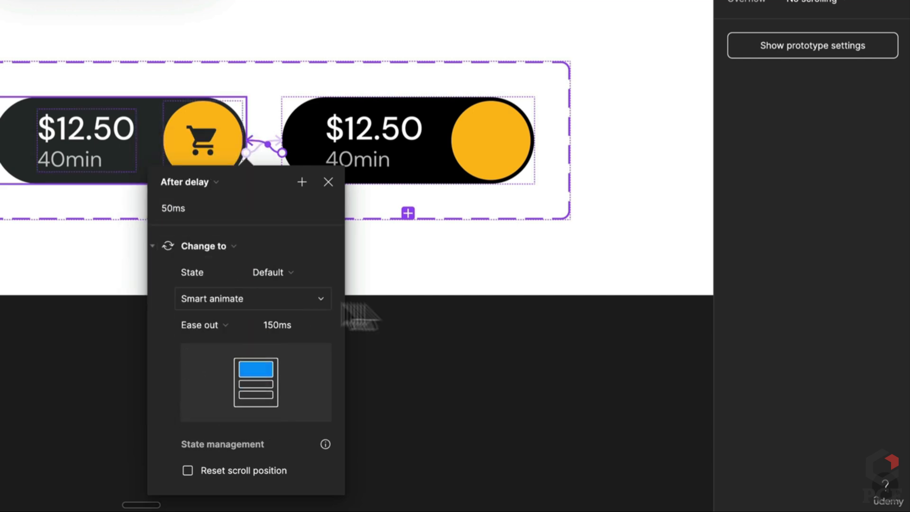
Place an instance of the Default Cart Button variant above the component set, beside the original Cart Button
click(457, 319)
scroll(460, 318, down, 5)
click(317, 239)
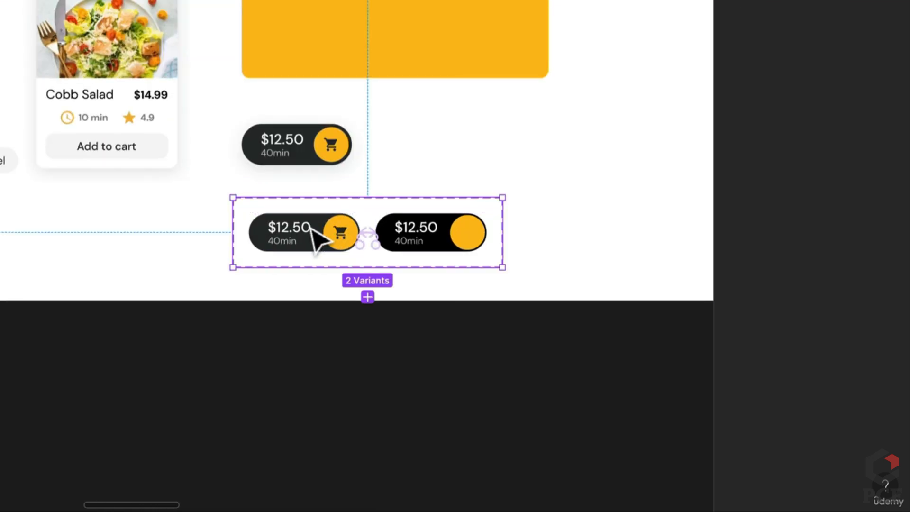
click(302, 228)
drag(303, 228, 429, 151)
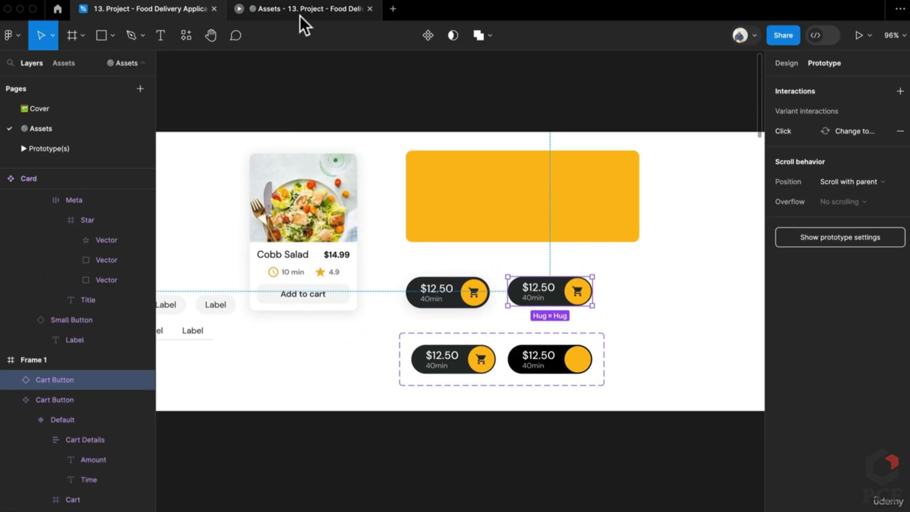
Test the new Cart Button instance's click animation in the prototype preview and return to the design file
click(300, 13)
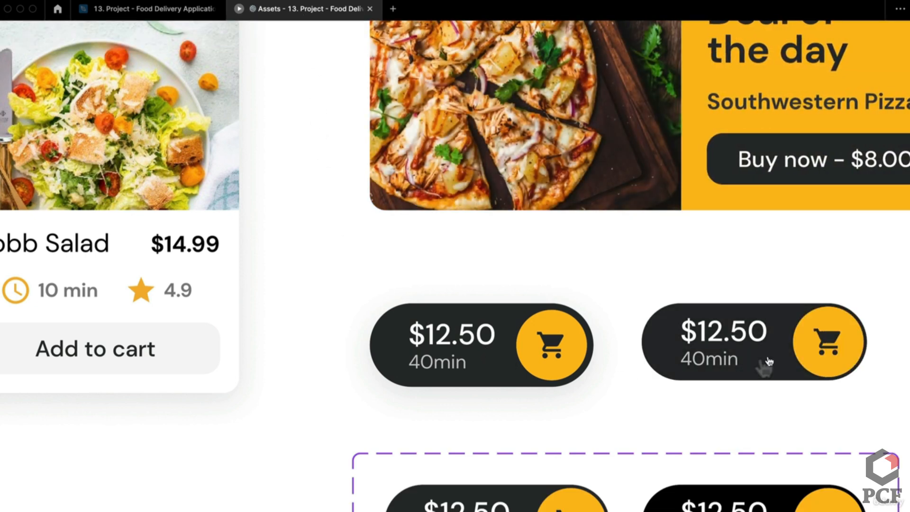
click(713, 366)
click(161, 10)
Review the interaction settings of both connections between the Default and Pressed variants
scroll(481, 268, up, 5)
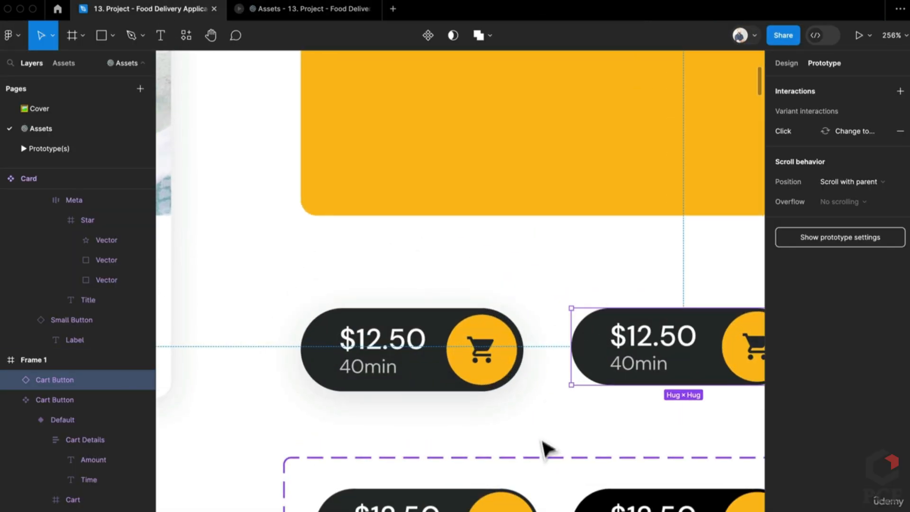
drag(542, 442, 487, 342)
key(Escape)
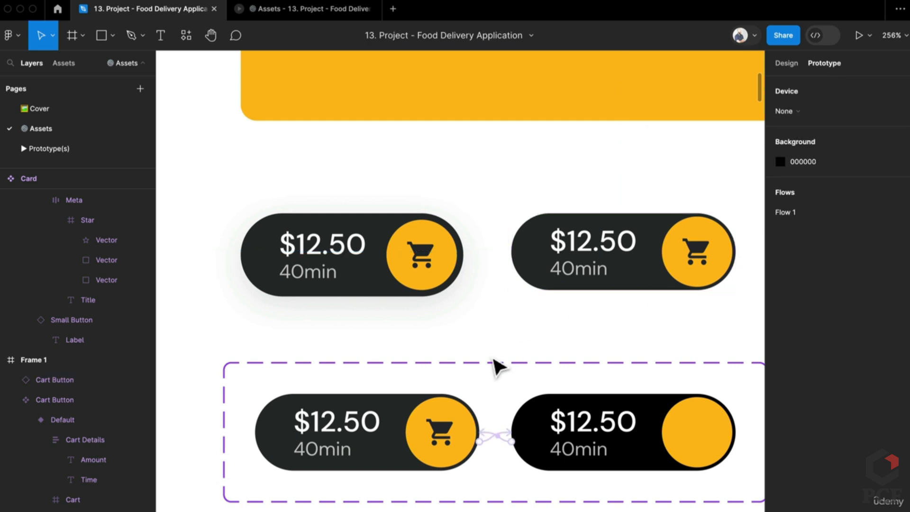
click(435, 428)
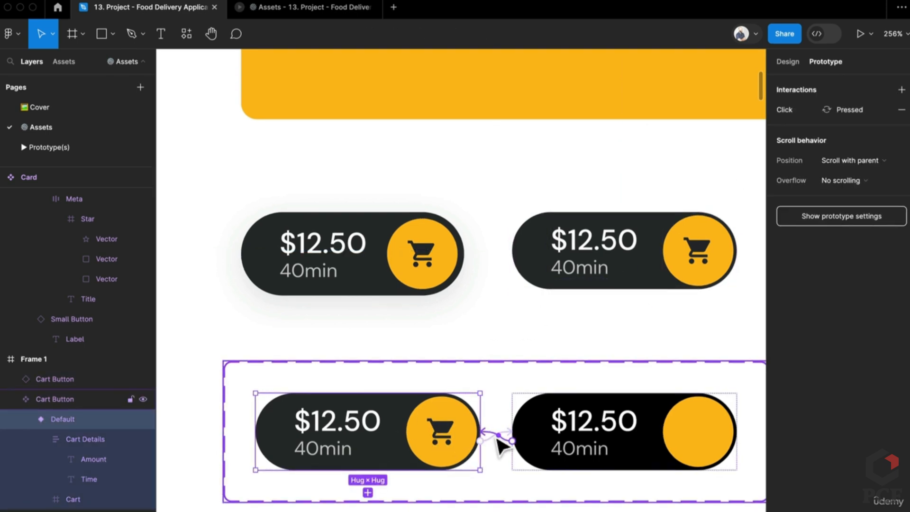
click(493, 436)
scroll(493, 435, down, 2)
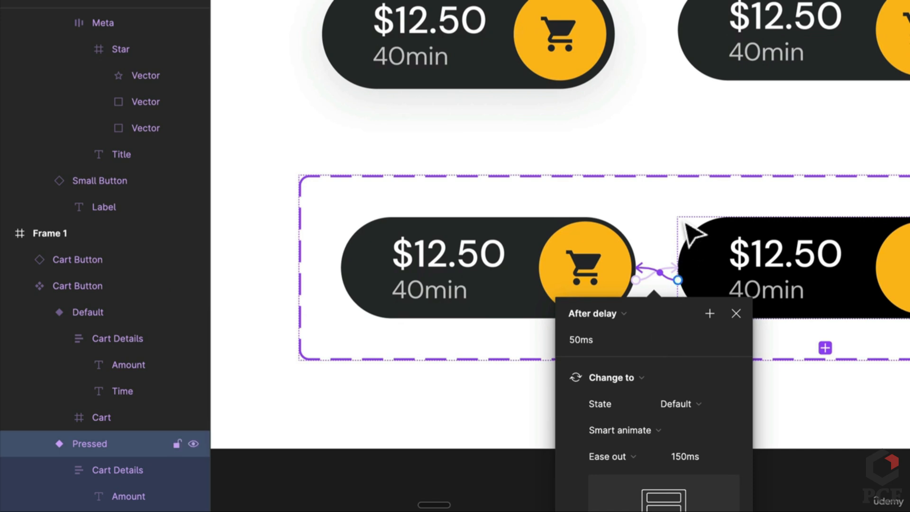
click(666, 266)
click(673, 270)
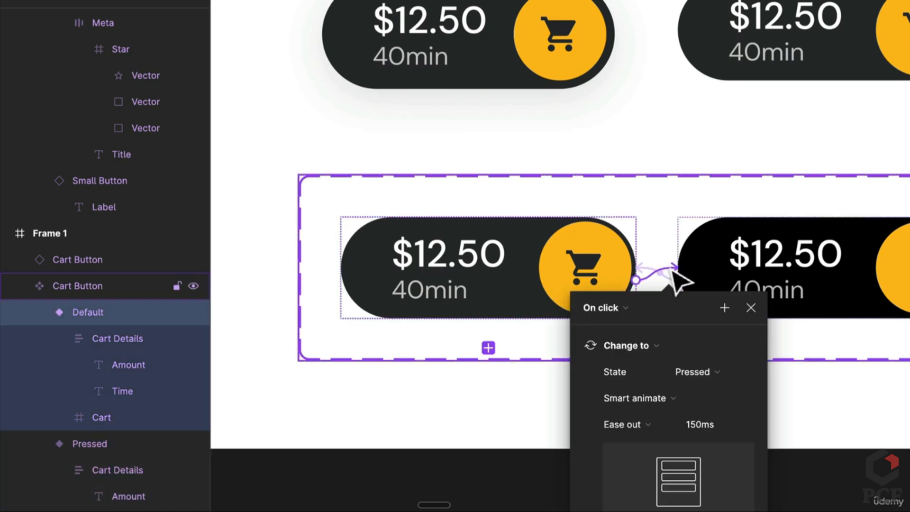
scroll(678, 280, down, 2)
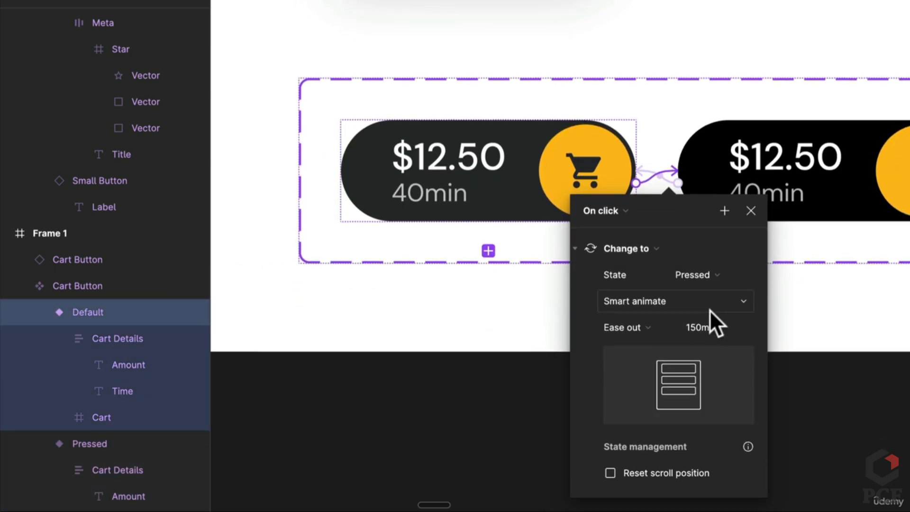
Adjust the horizontal position of the shopping_cart icon in the Pressed variant's Cart frame, placing it beyond the orange circle
click(706, 327)
click(700, 185)
scroll(726, 189, right, 3)
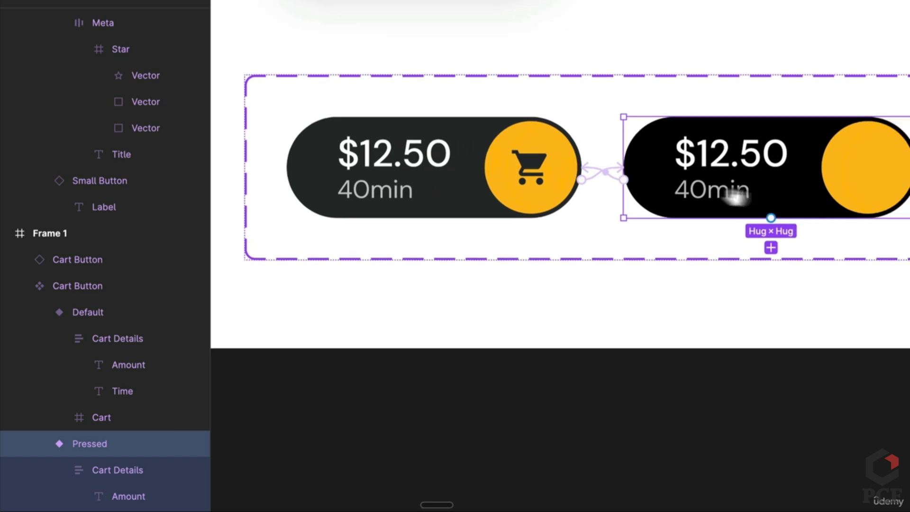
click(833, 189)
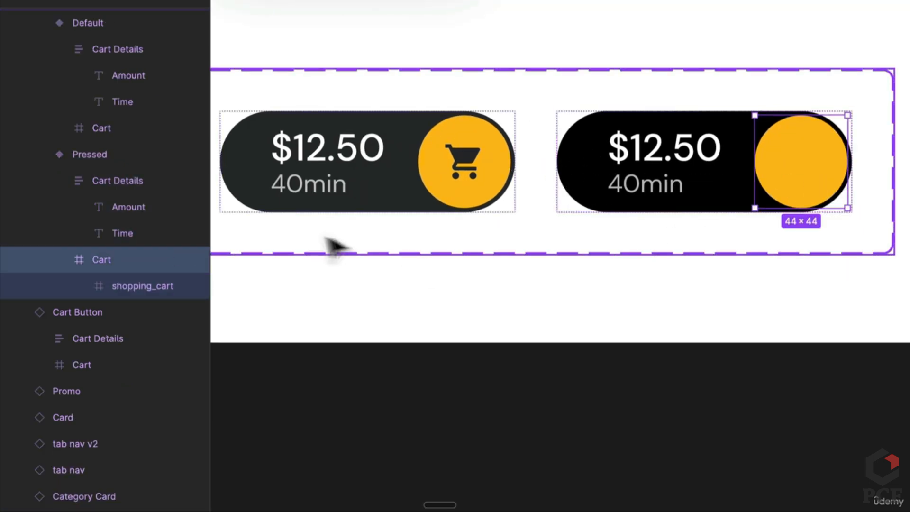
click(133, 279)
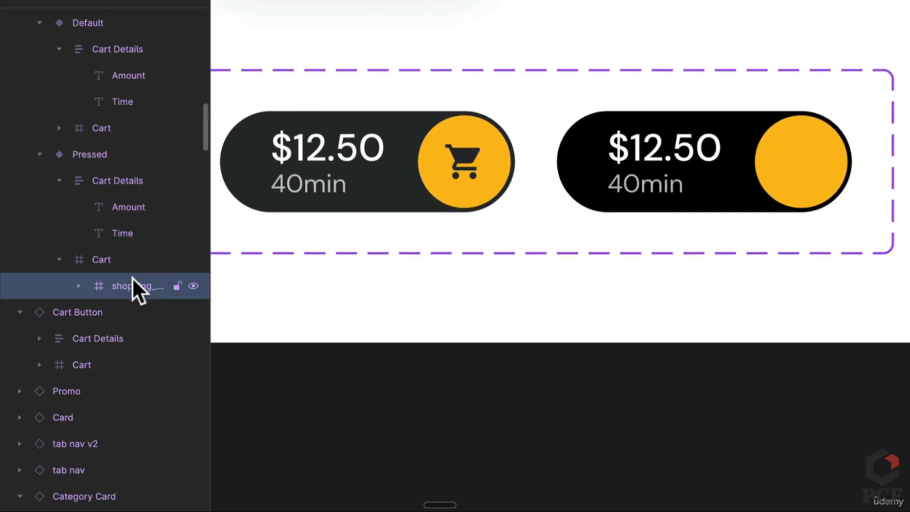
key(shift+Left)
key(shift+Left)
key(shift+Left)
key(shift+Left)
key(shift+Right)
key(shift+Right)
key(shift+Right)
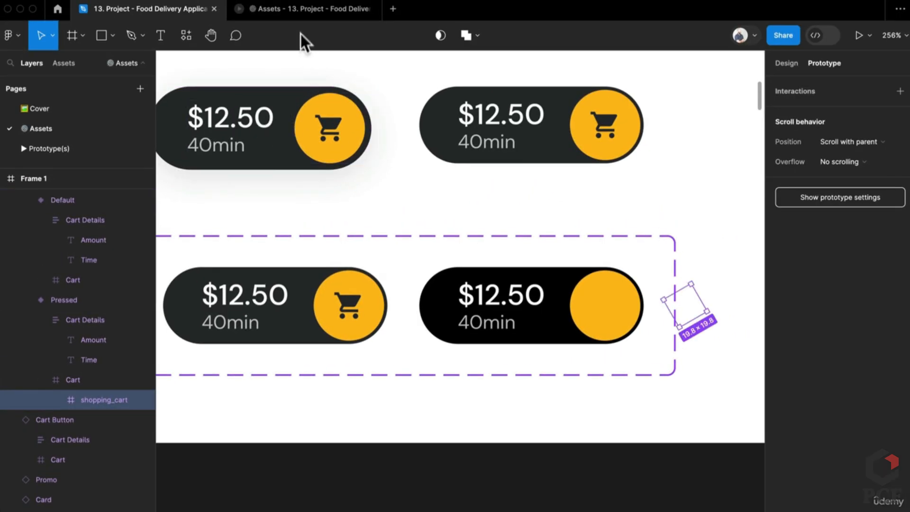
Test the new Cart Button instance's click animation in the prototype preview and return to the design file
click(308, 14)
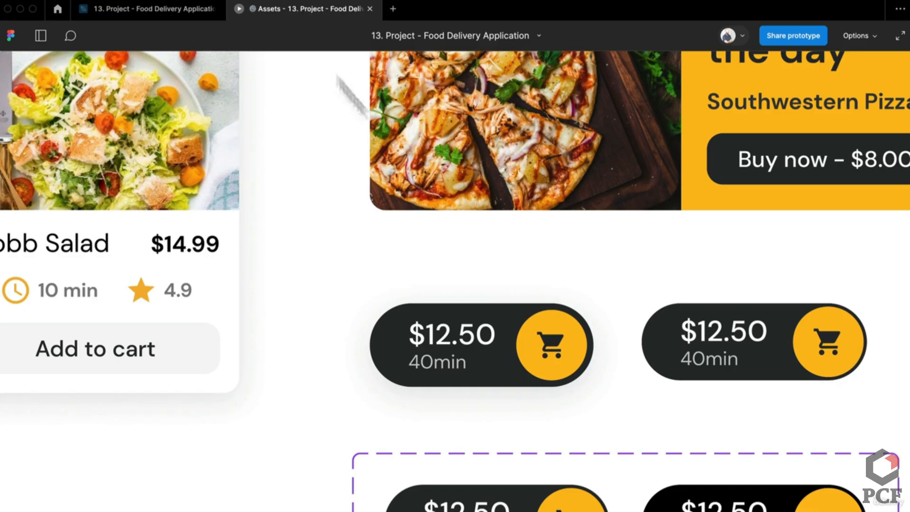
click(721, 359)
click(156, 8)
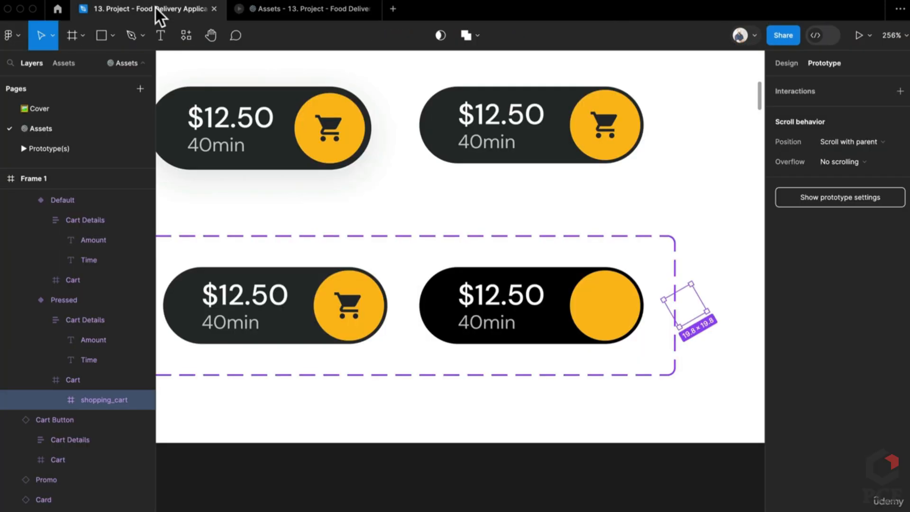
Examine the interaction settings of both variant connections in the original Cart Button component set in the Item Overlay section
scroll(387, 325, down, 10)
drag(563, 452, 327, 291)
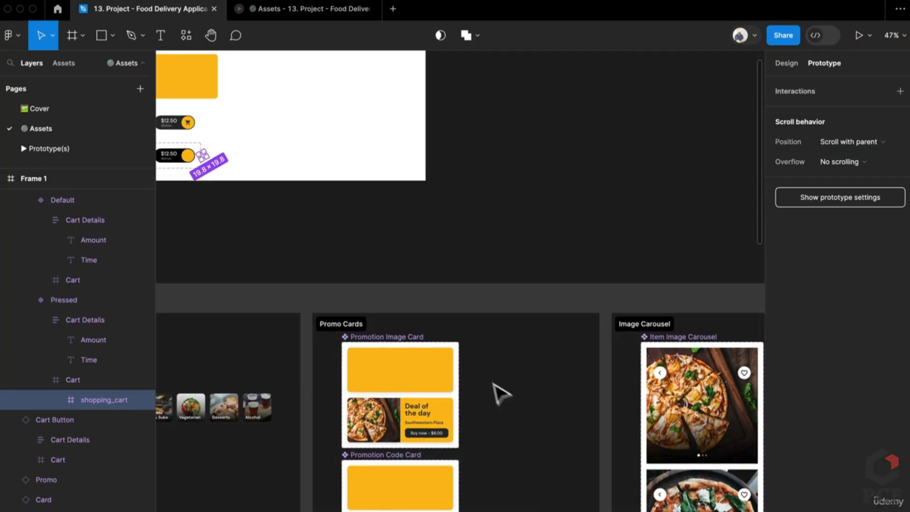
scroll(555, 416, down, 5)
drag(611, 425, 405, 403)
scroll(545, 365, up, 8)
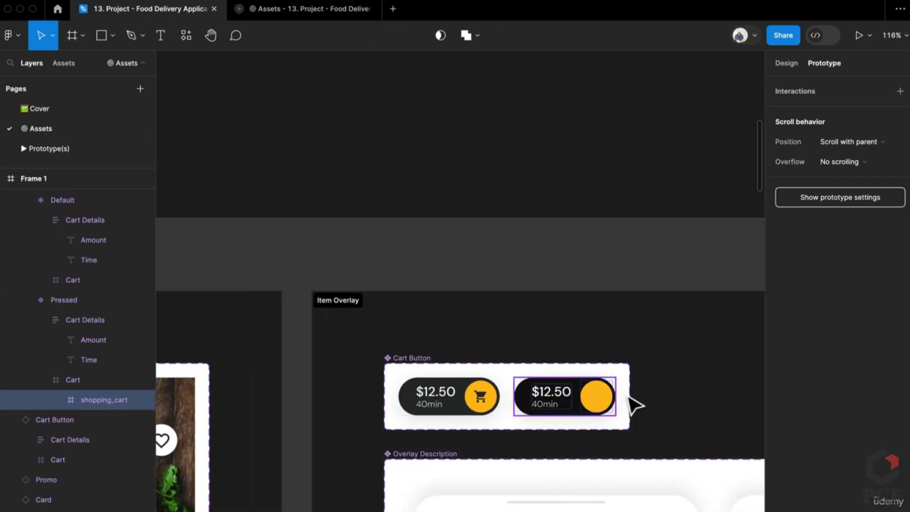
click(634, 402)
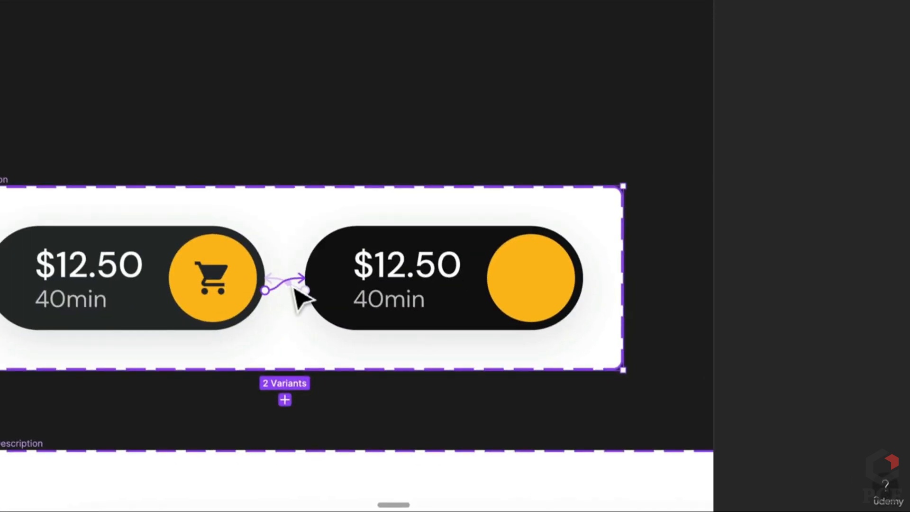
click(422, 383)
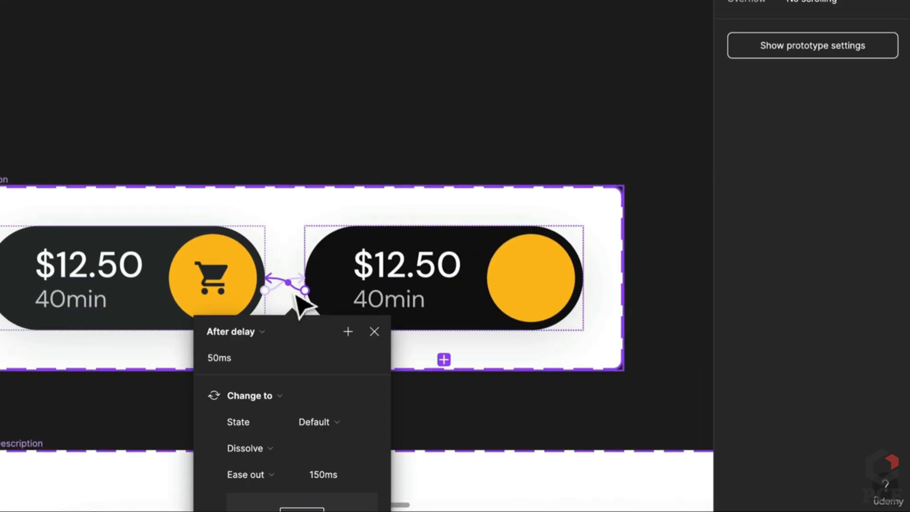
click(286, 240)
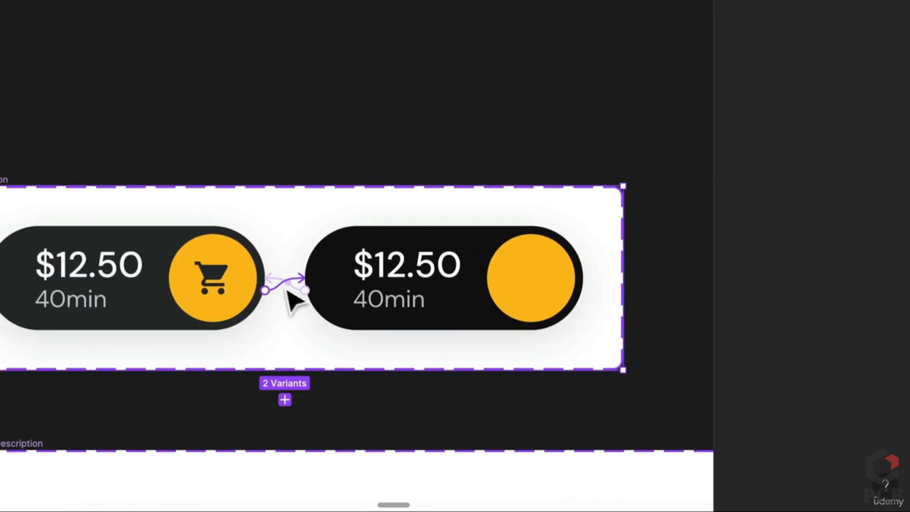
click(292, 287)
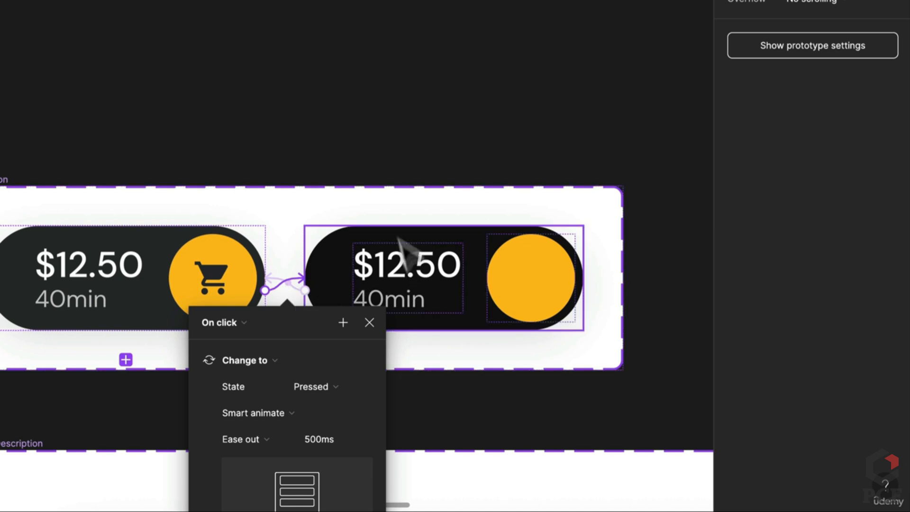
scroll(314, 169, down, 5)
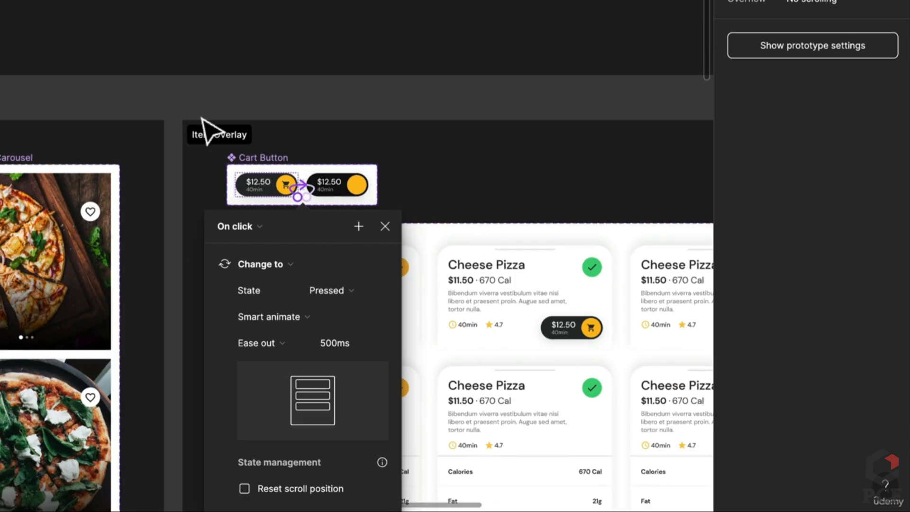
scroll(239, 156, up, 5)
scroll(240, 157, down, 3)
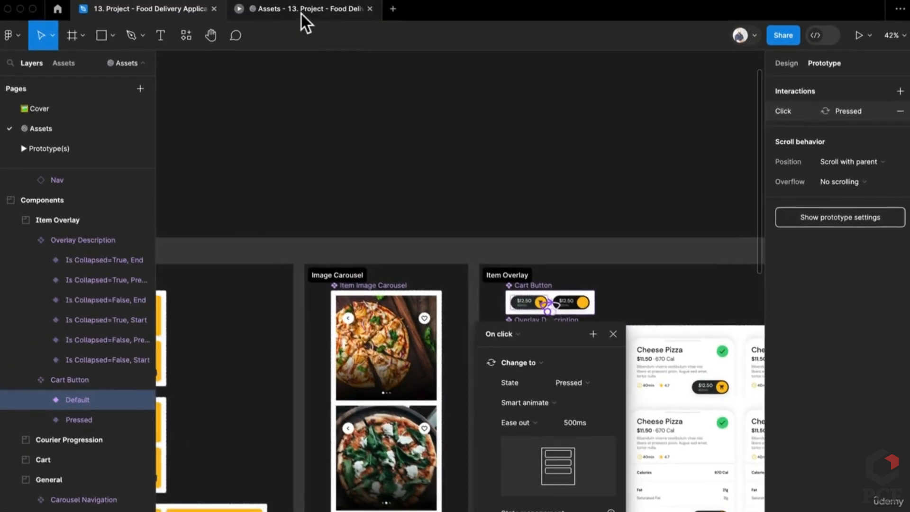
Test the original Cart Button's click animation for comparison in the prototype preview and return to the design file
click(301, 13)
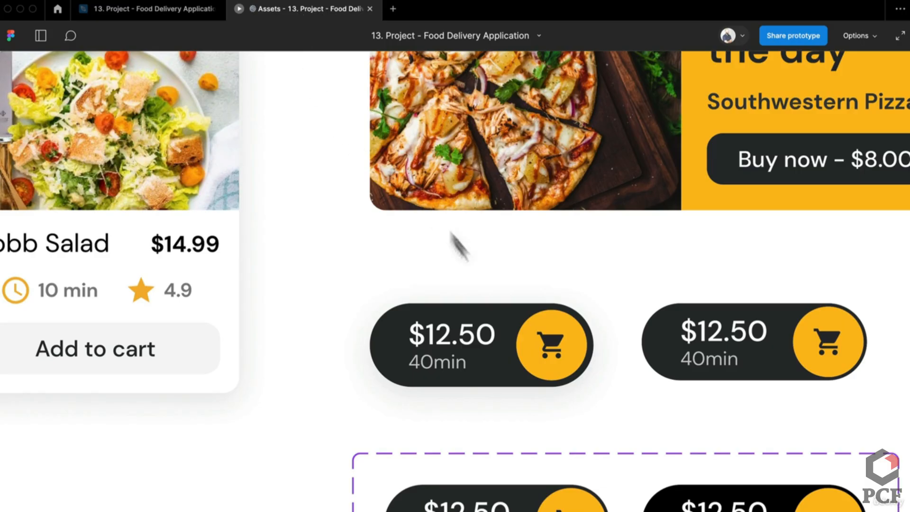
drag(632, 481, 502, 360)
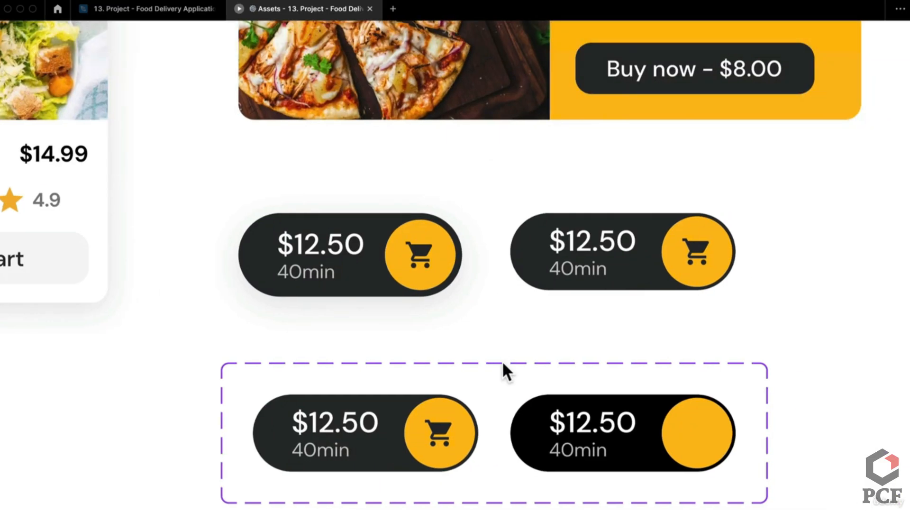
click(422, 273)
click(771, 144)
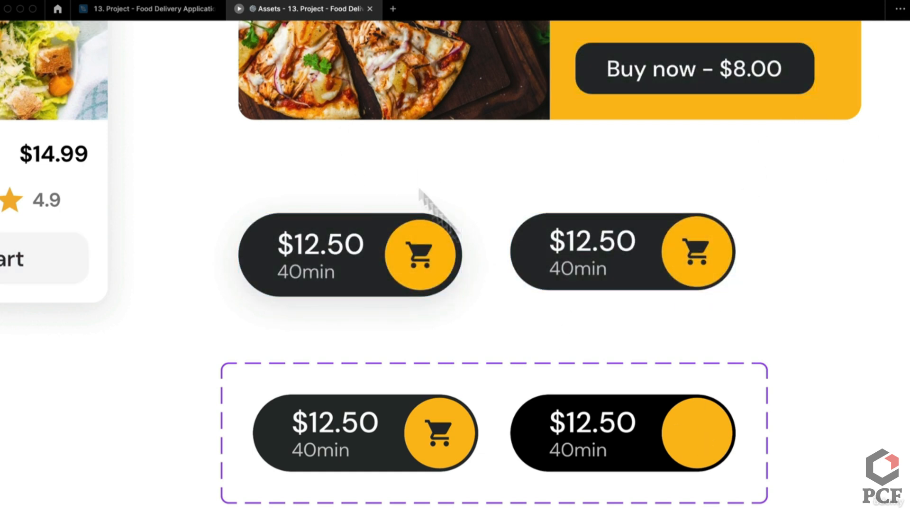
click(125, 12)
Change the animation of the new Cart Button's After delay connection from Pressed to Default to Dissolve
scroll(349, 239, left, 7)
scroll(350, 239, up, 4)
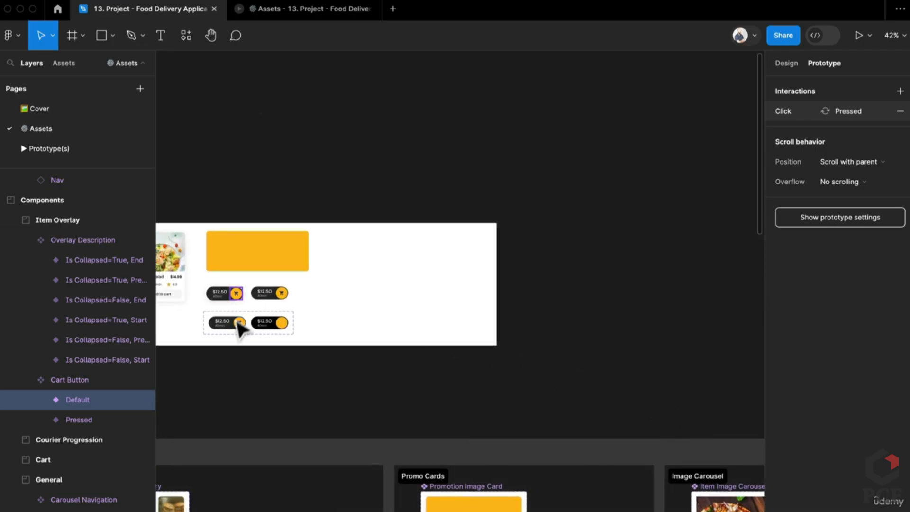
scroll(237, 321, up, 5)
click(413, 320)
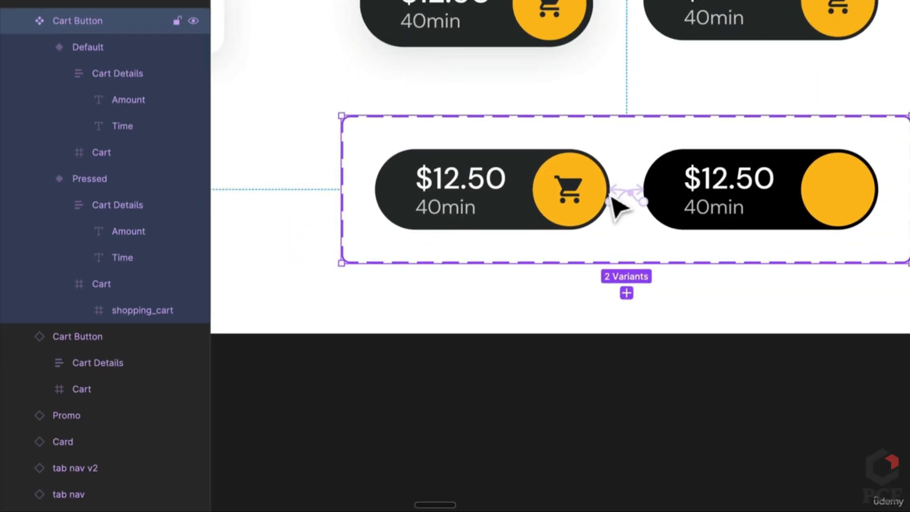
click(625, 194)
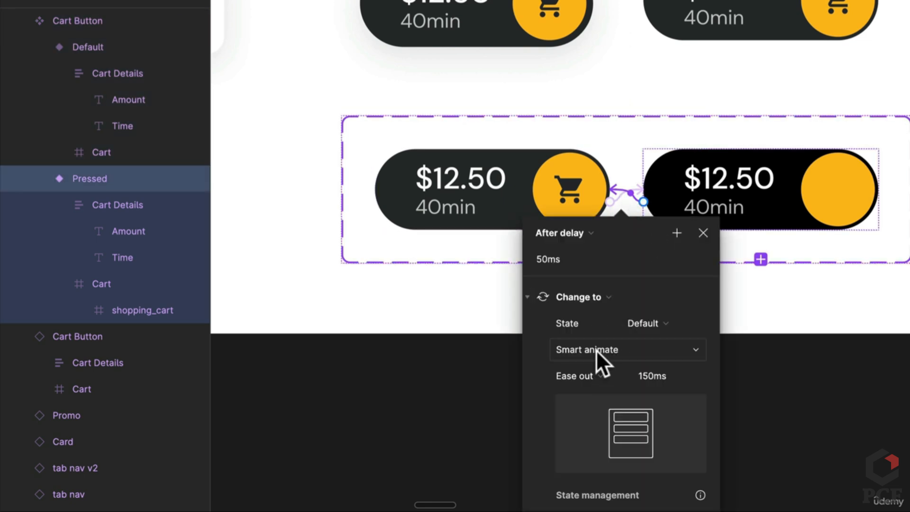
click(596, 350)
click(598, 330)
click(806, 297)
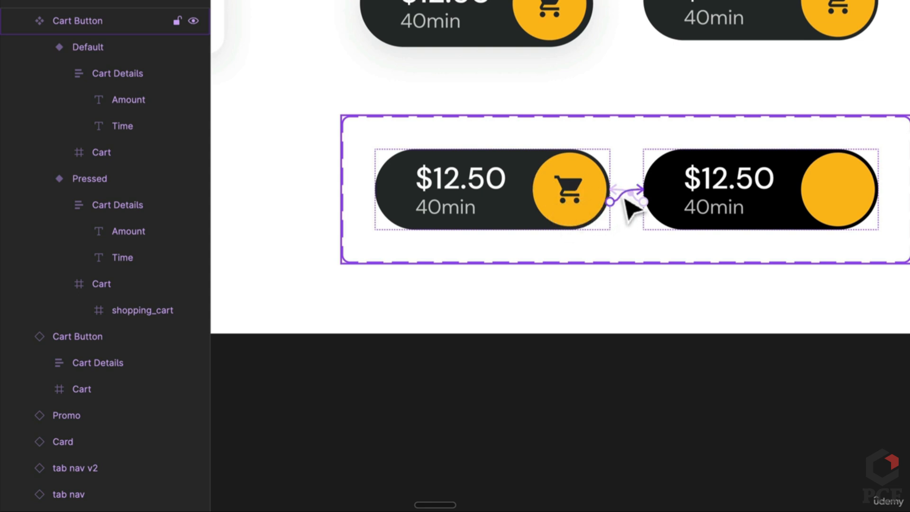
Set the duration of the On click Smart animate transition from Default to Pressed to 400ms
click(624, 197)
click(620, 201)
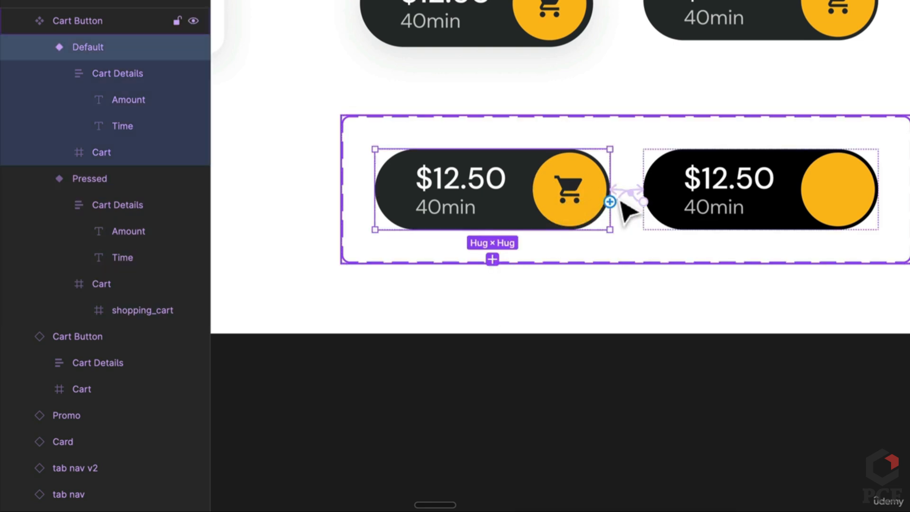
scroll(622, 202, up, 8)
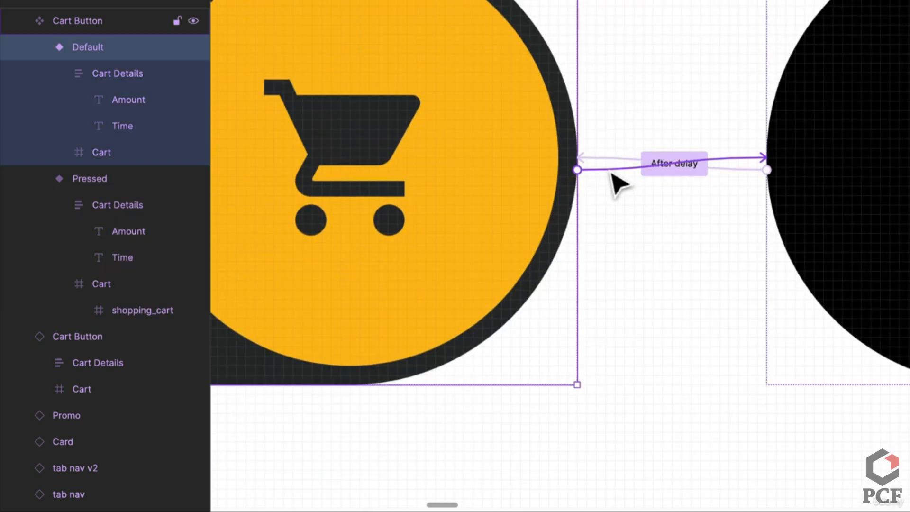
click(613, 179)
click(641, 318)
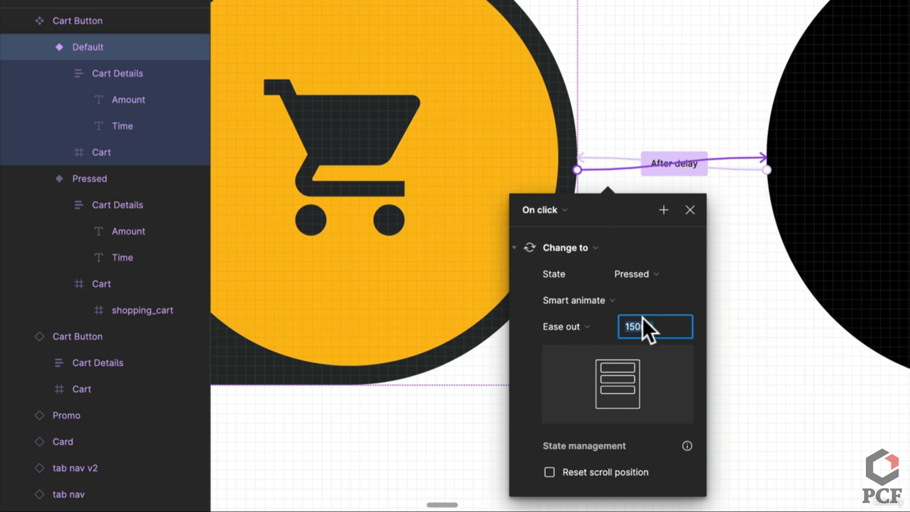
text(400)
key(Return)
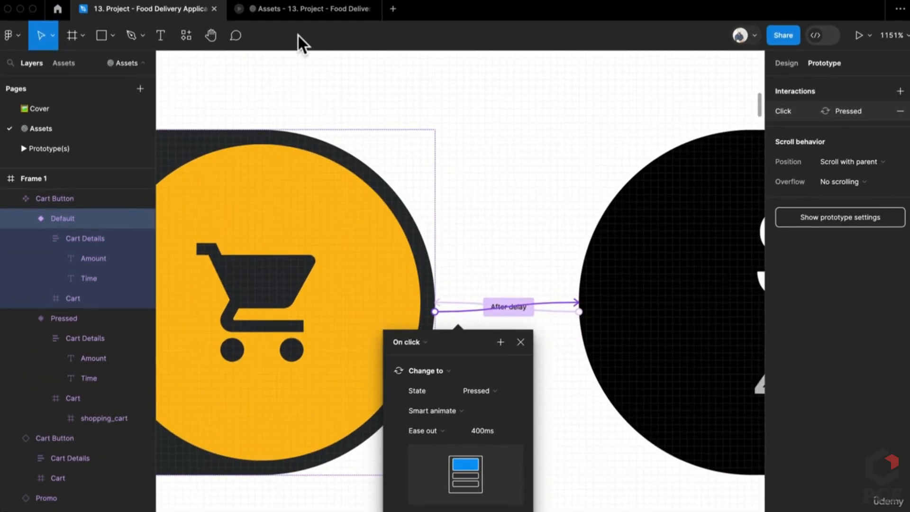
Test the new Cart Button instance's updated click animation in the prototype preview
click(303, 14)
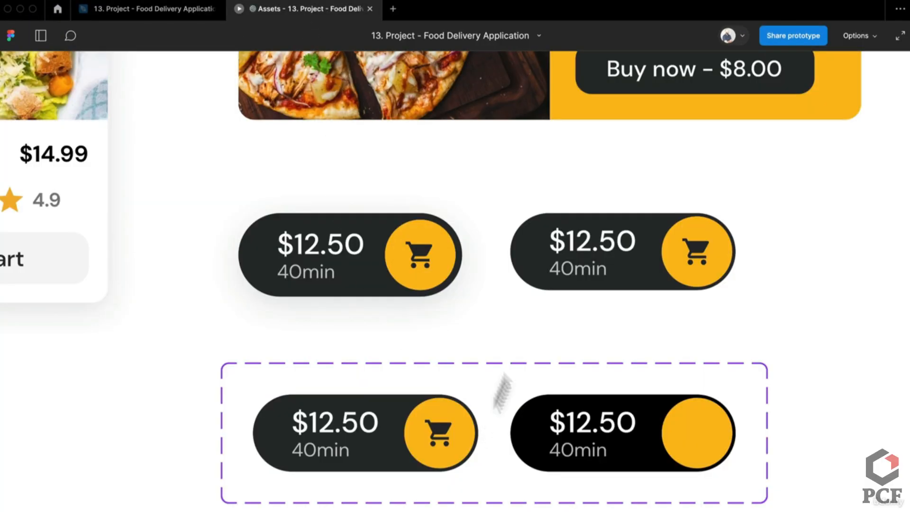
click(584, 264)
click(584, 265)
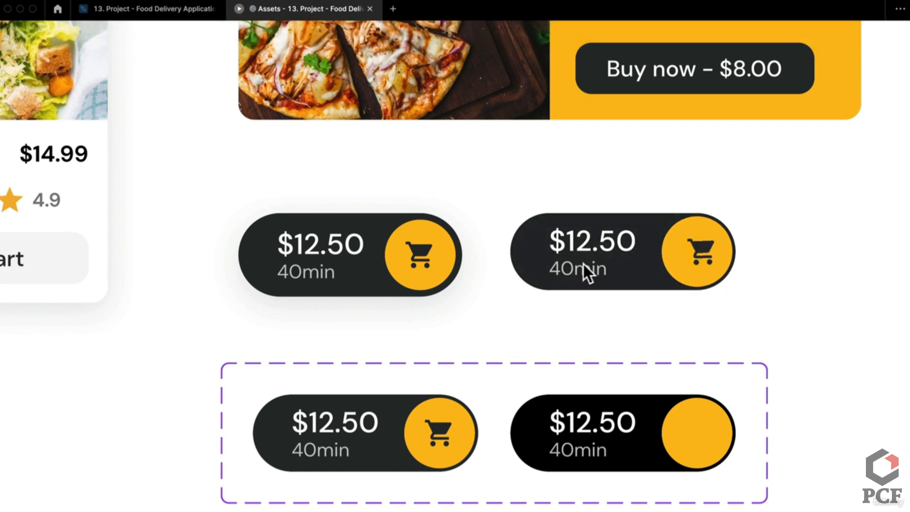
Test the pressed animation of the cart button instances in the prototype preview
click(584, 265)
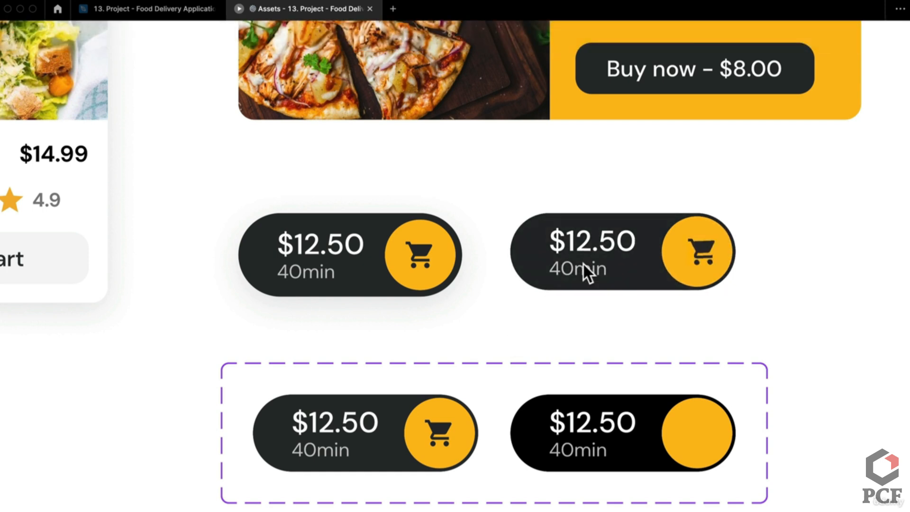
click(401, 269)
click(663, 276)
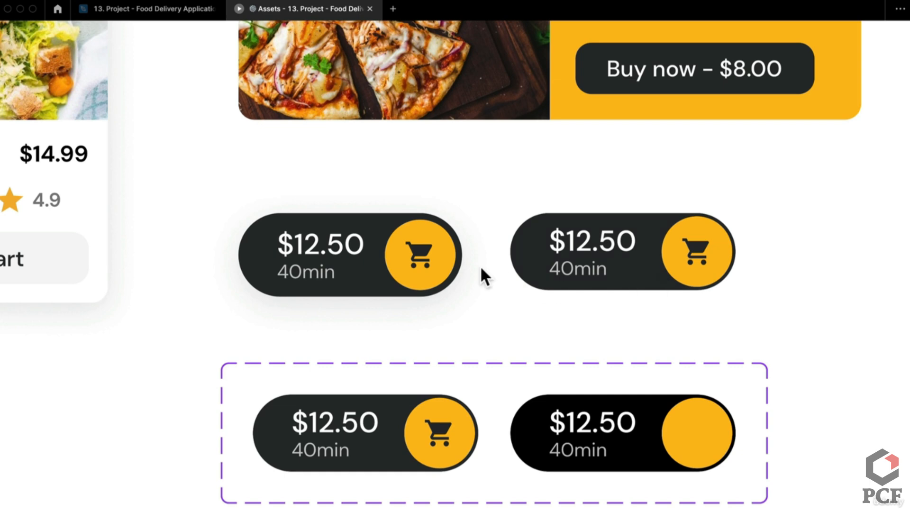
Return to the design file and move the Cart Button component set out of Frame 1, beneath the tab nav v2 component
click(155, 7)
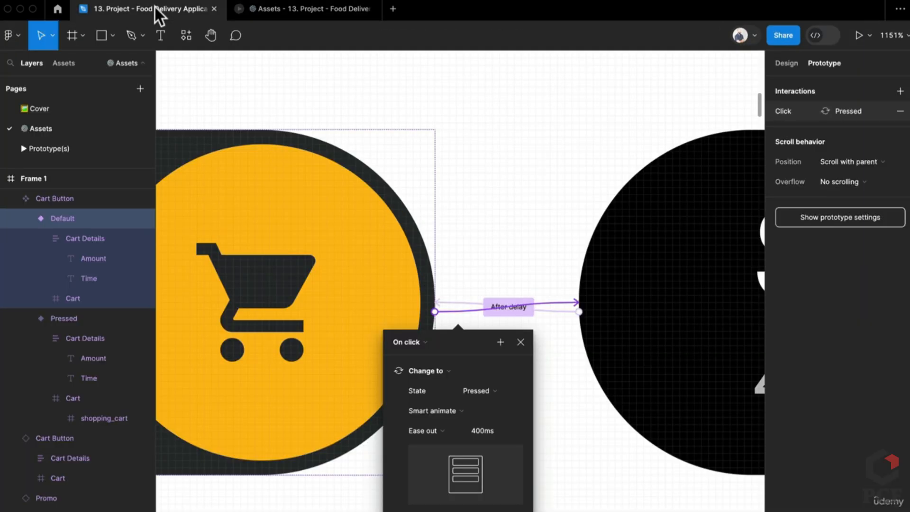
scroll(504, 303, down, 15)
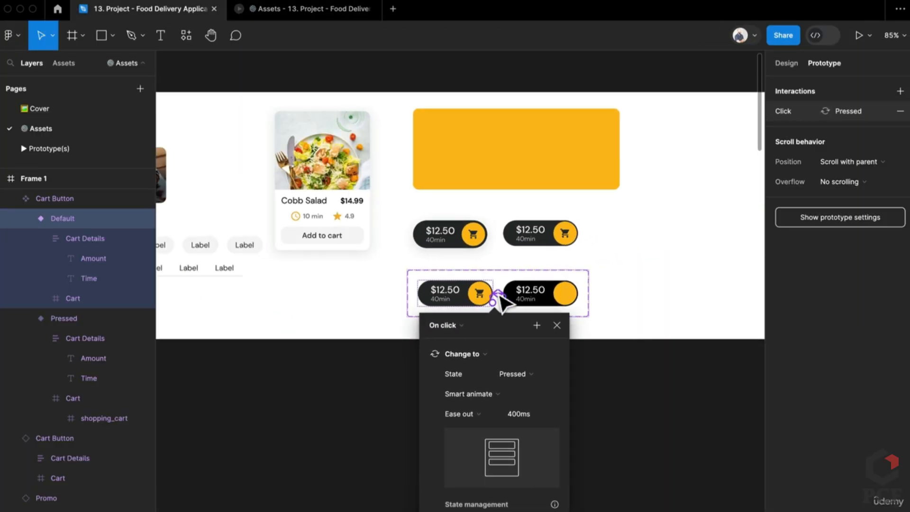
click(610, 392)
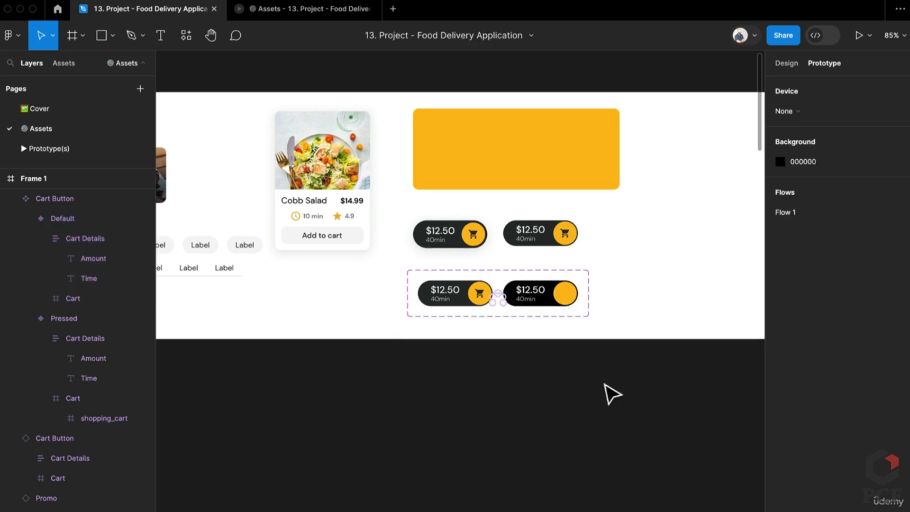
click(467, 287)
scroll(467, 286, down, 5)
drag(468, 287, 266, 335)
click(579, 376)
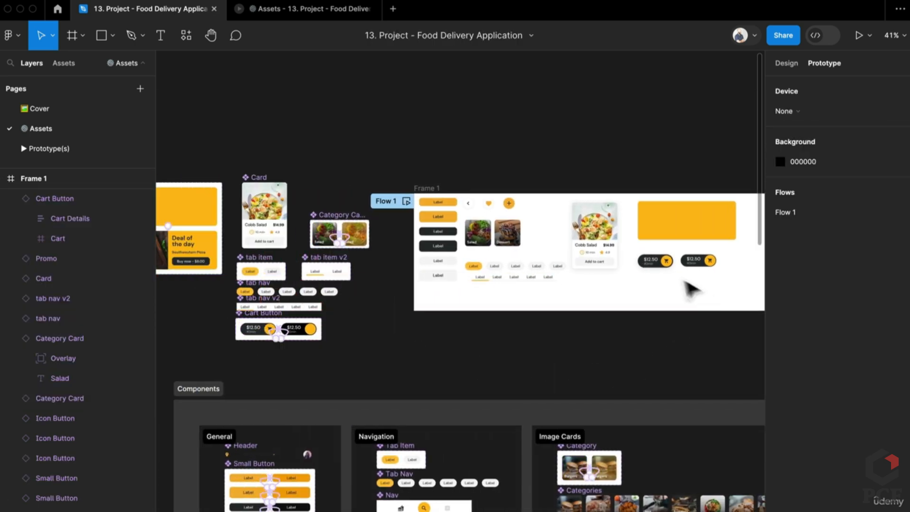
Delete the original cart button with the shadow from Frame 1 and move the component instance into its place beneath the promo card
click(662, 265)
key(Delete)
click(695, 264)
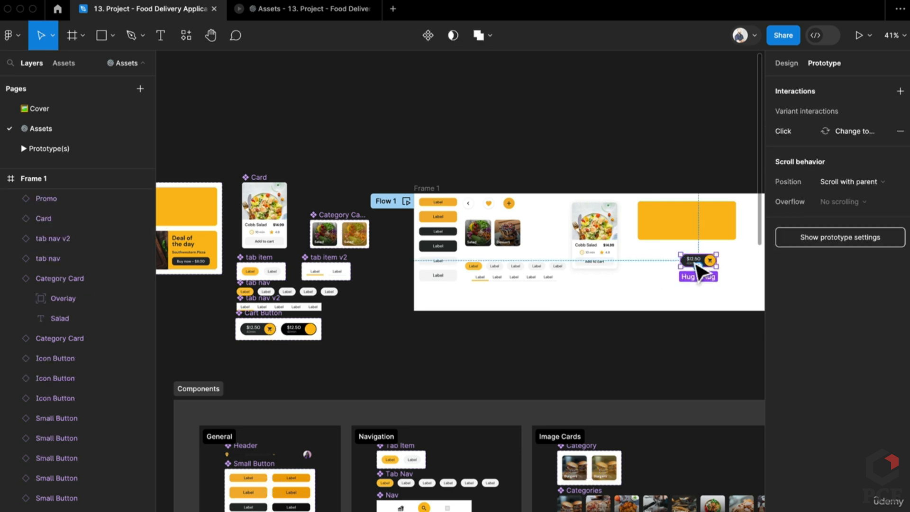
click(787, 63)
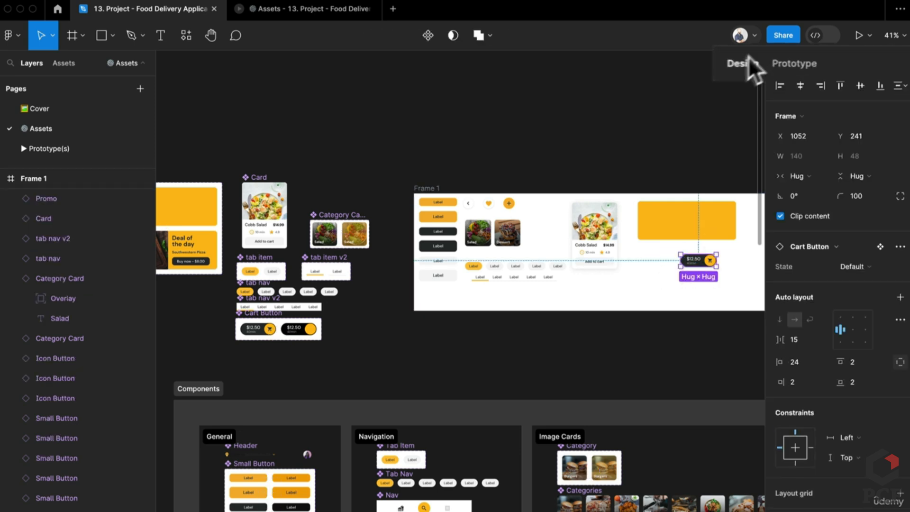
drag(698, 266, 660, 261)
click(671, 287)
Examine the add icon button, heading and title layout in the expanded start variant of Overlay Description in the Item Overlay section
scroll(705, 288, up, 1)
drag(705, 288, 552, 330)
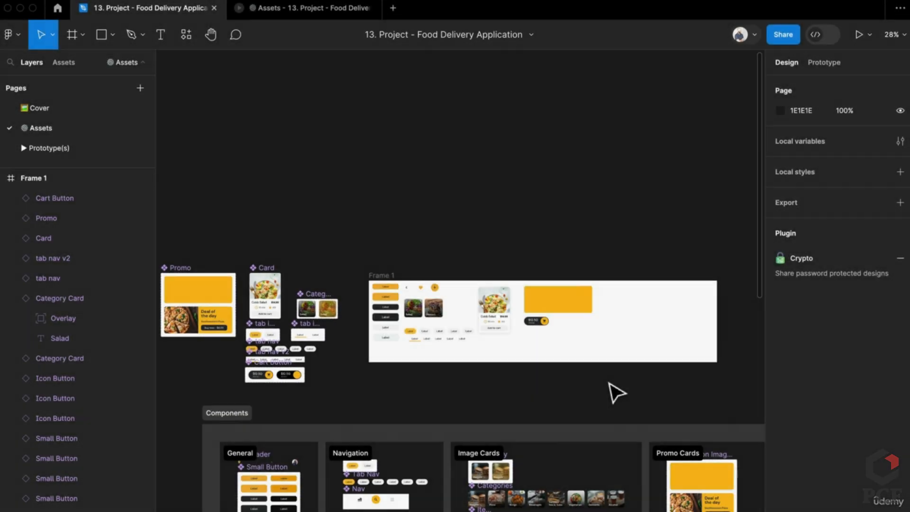
drag(589, 451, 510, 245)
drag(603, 347, 402, 368)
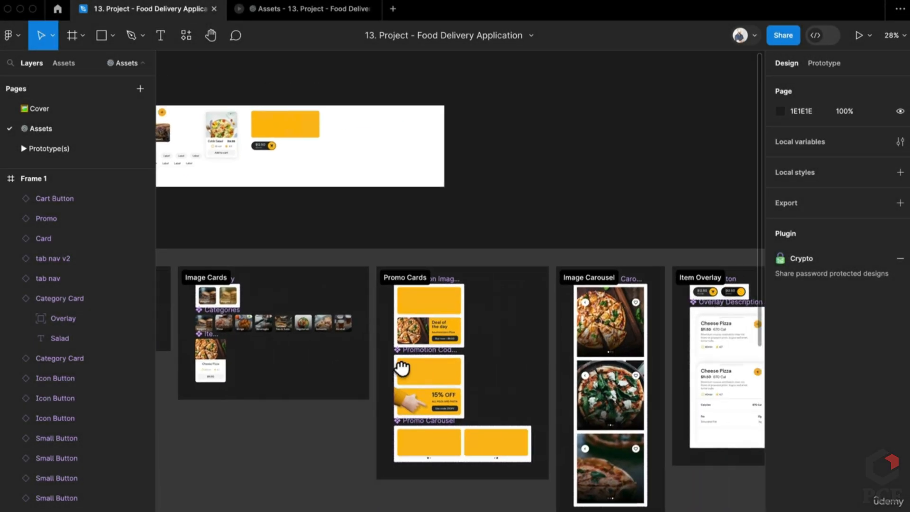
drag(592, 404, 324, 381)
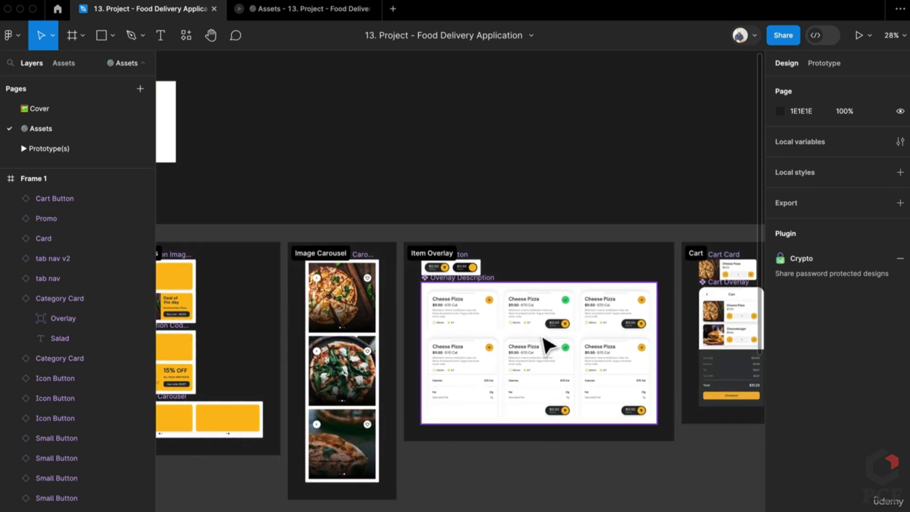
scroll(531, 389, up, 5)
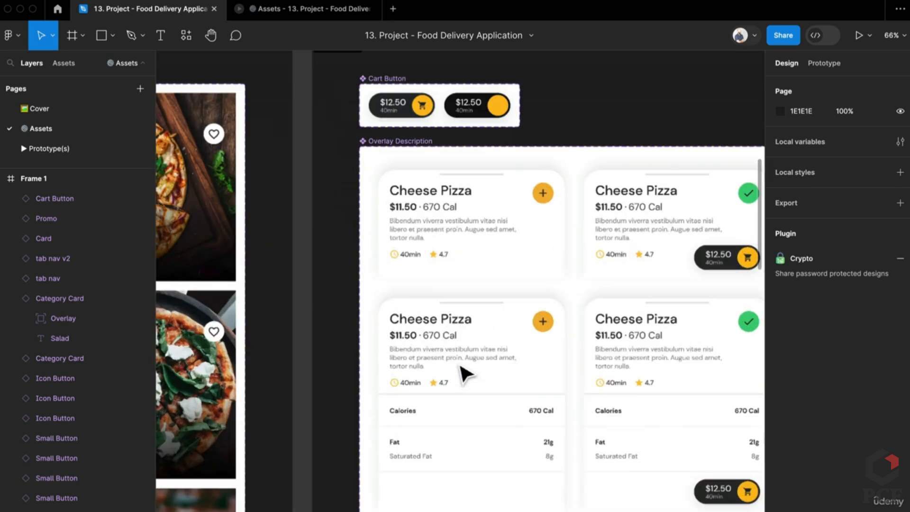
scroll(477, 477, right, 3)
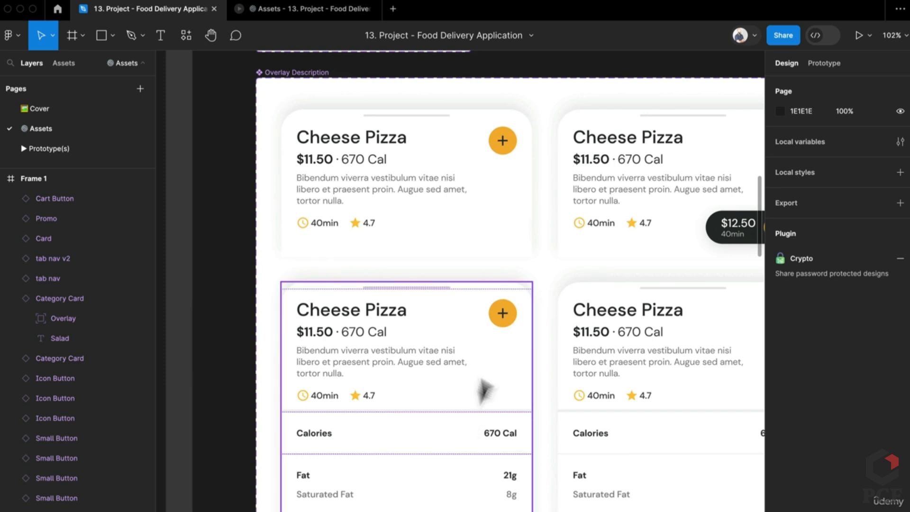
click(506, 321)
double_click(507, 322)
double_click(507, 320)
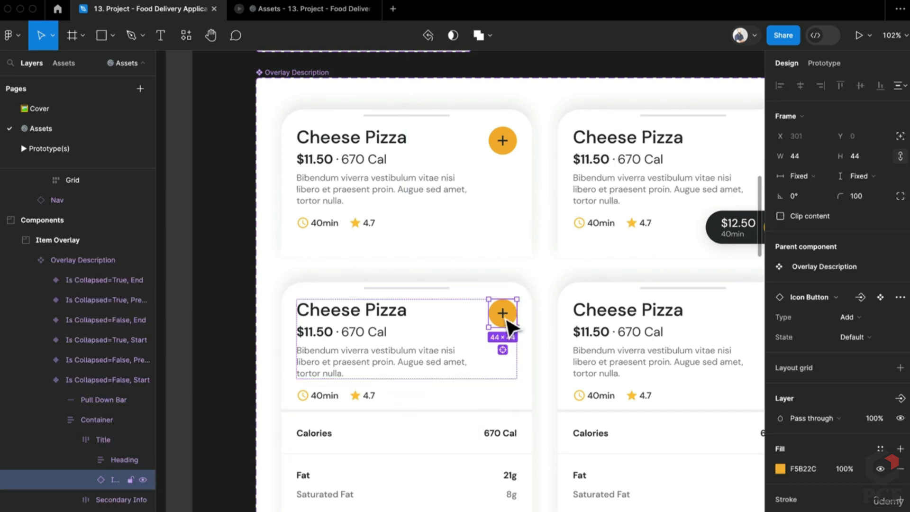
click(382, 327)
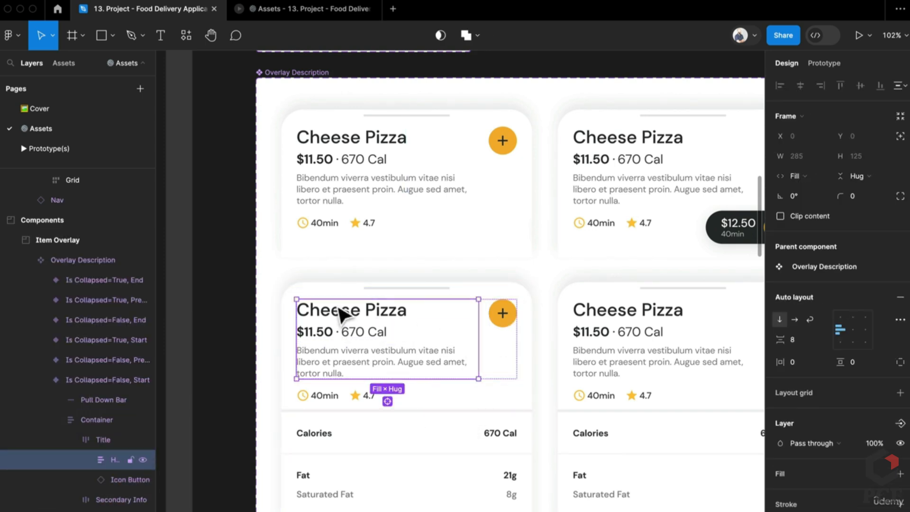
click(490, 355)
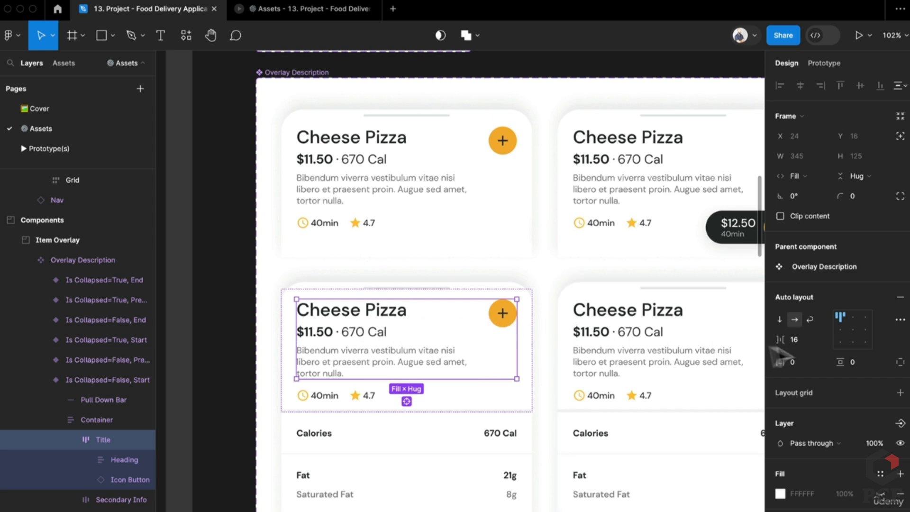
click(503, 322)
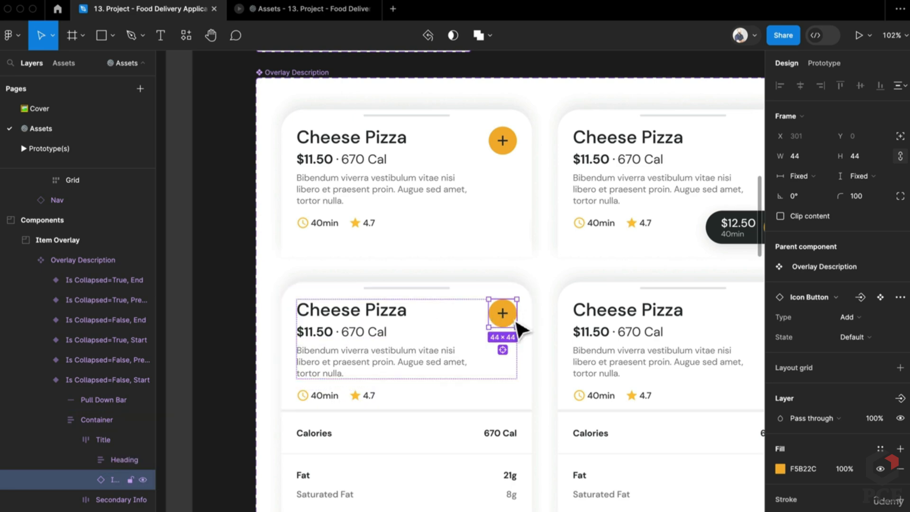
Add a white FFFFFF fill to the Icon Button component set in the General section
scroll(522, 327, down, 10)
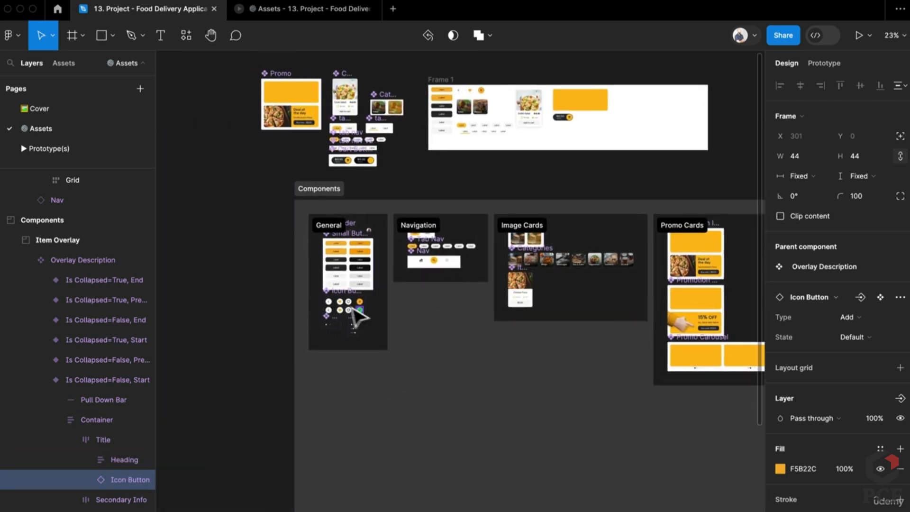
scroll(359, 317, up, 8)
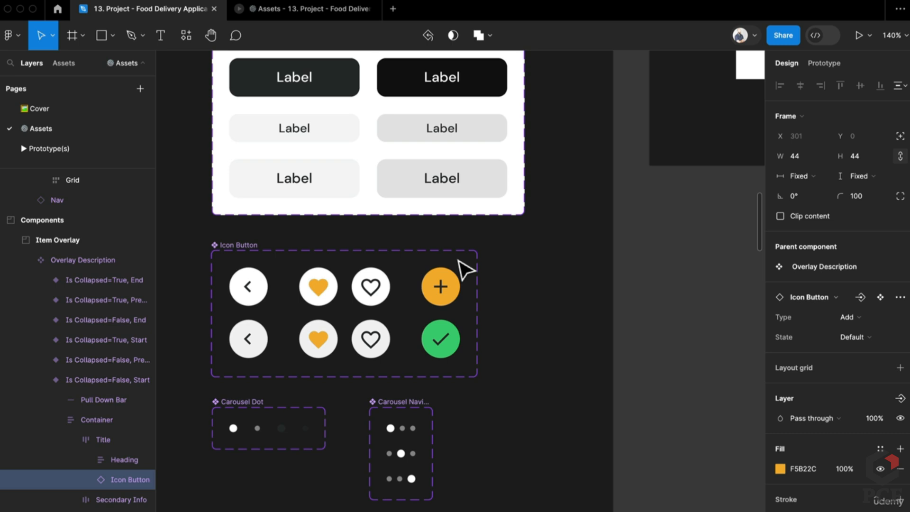
click(234, 246)
click(900, 417)
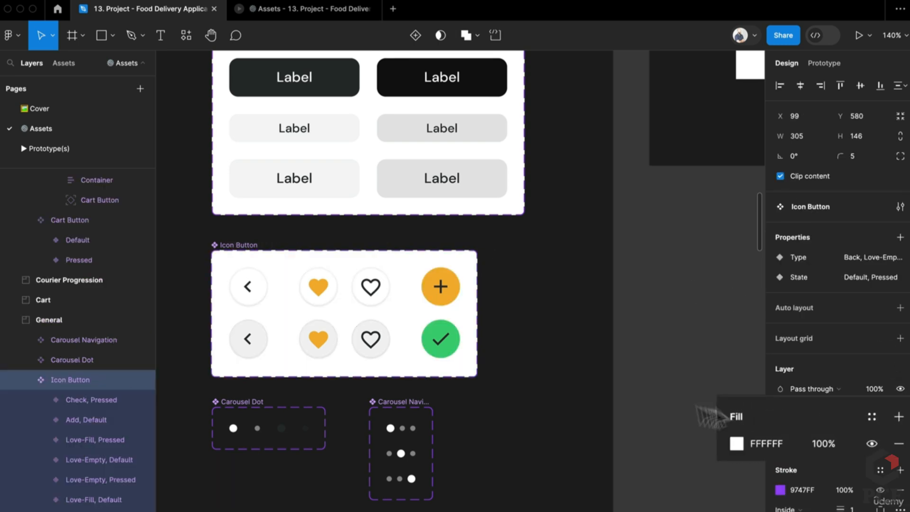
click(583, 375)
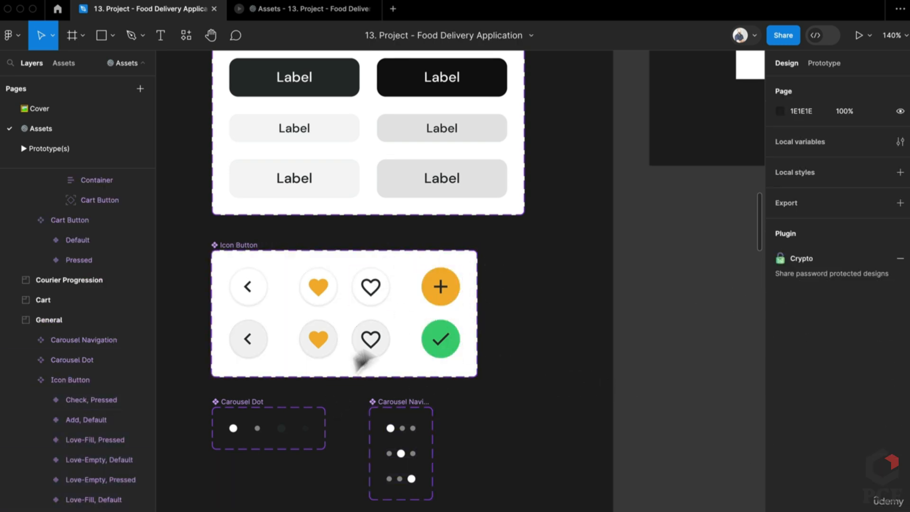
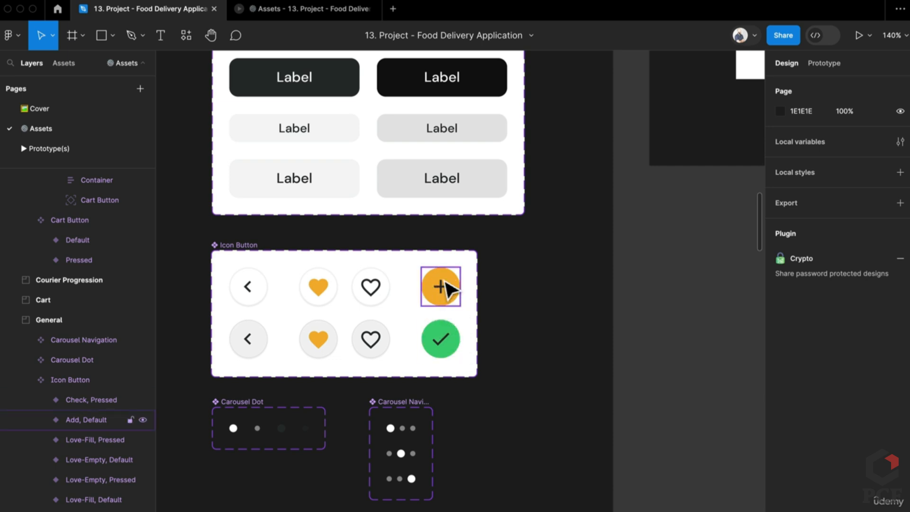
Compare the collapsed and expanded variants of Overlay Description across their start, pressed and end states
scroll(447, 349, down, 5)
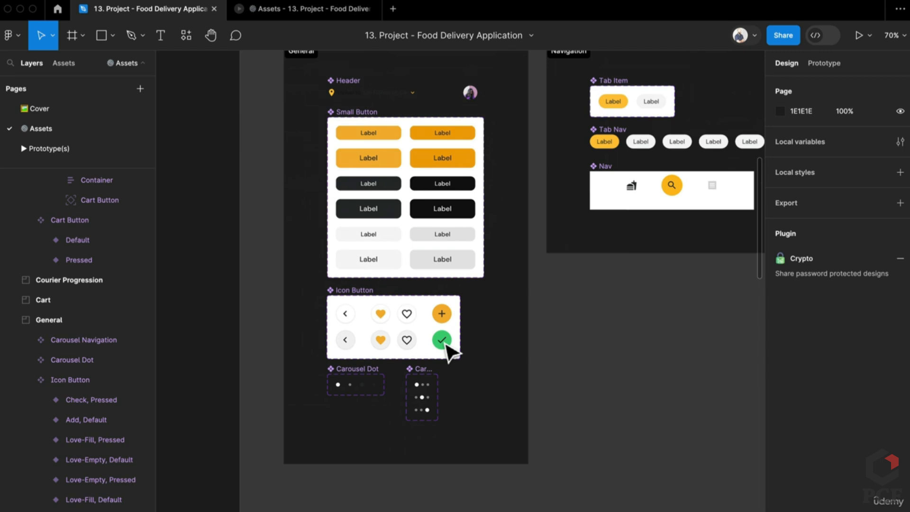
scroll(446, 344, down, 5)
drag(614, 353, 164, 315)
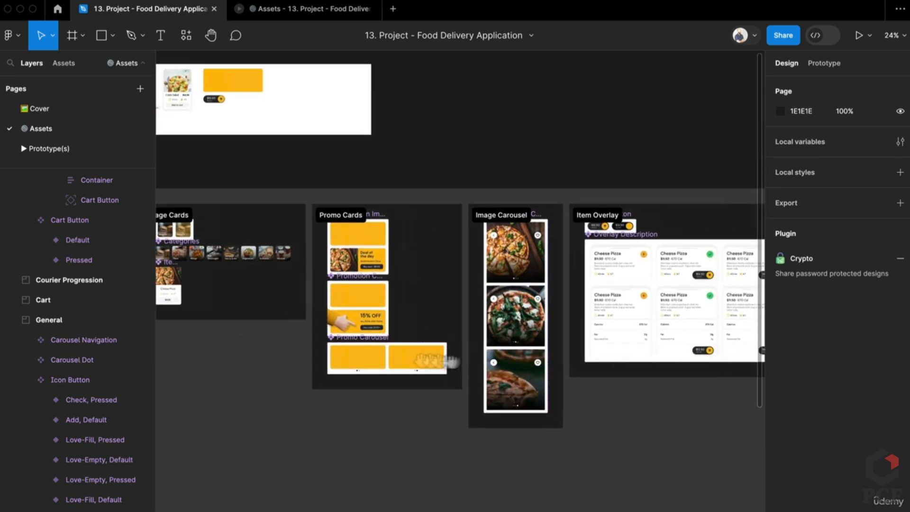
drag(512, 363, 232, 349)
scroll(395, 265, up, 6)
drag(354, 276, 440, 252)
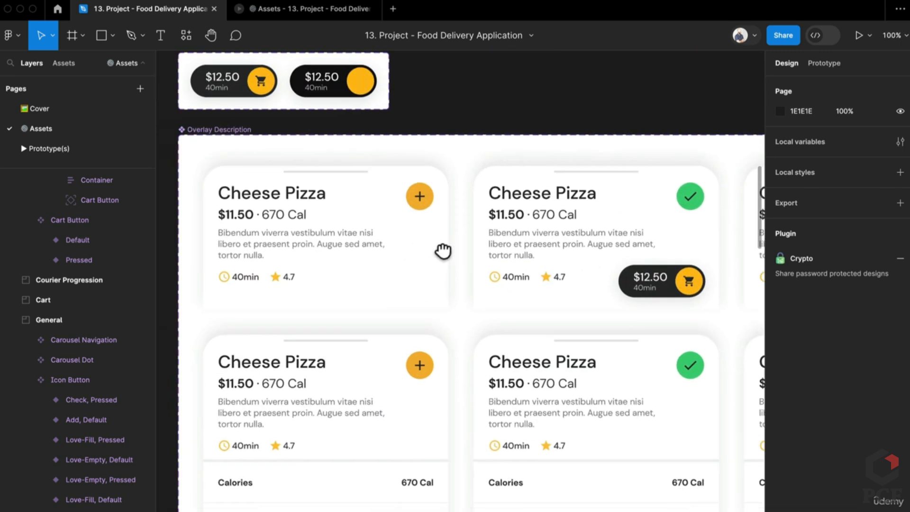
scroll(446, 256, down, 2)
click(407, 240)
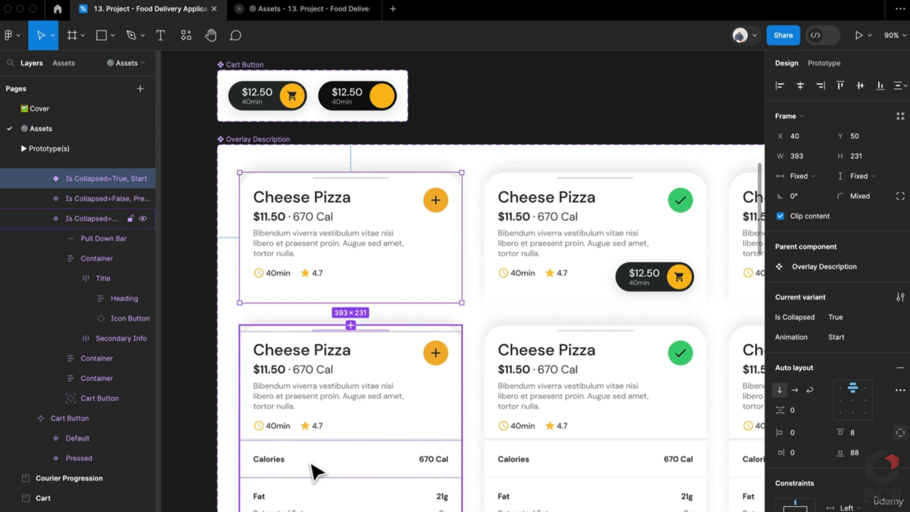
scroll(419, 427, down, 2)
scroll(420, 427, right, 1)
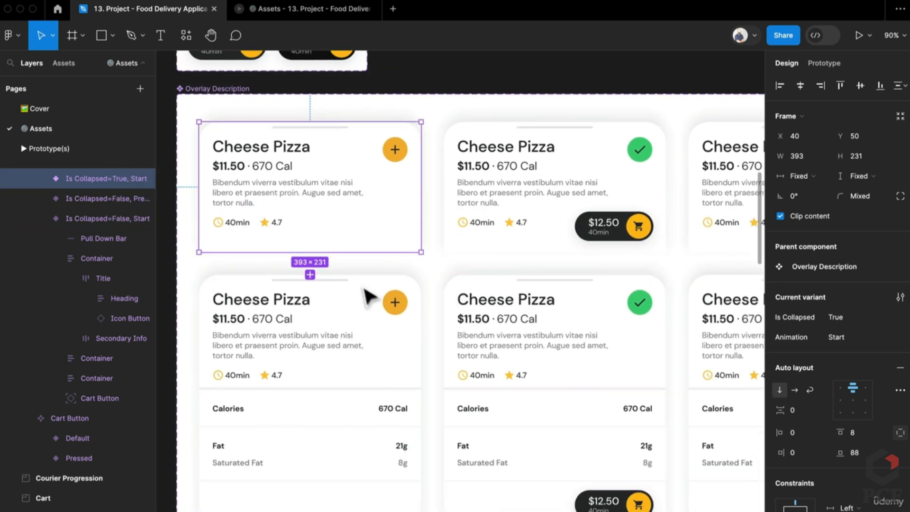
scroll(463, 261, right, 3)
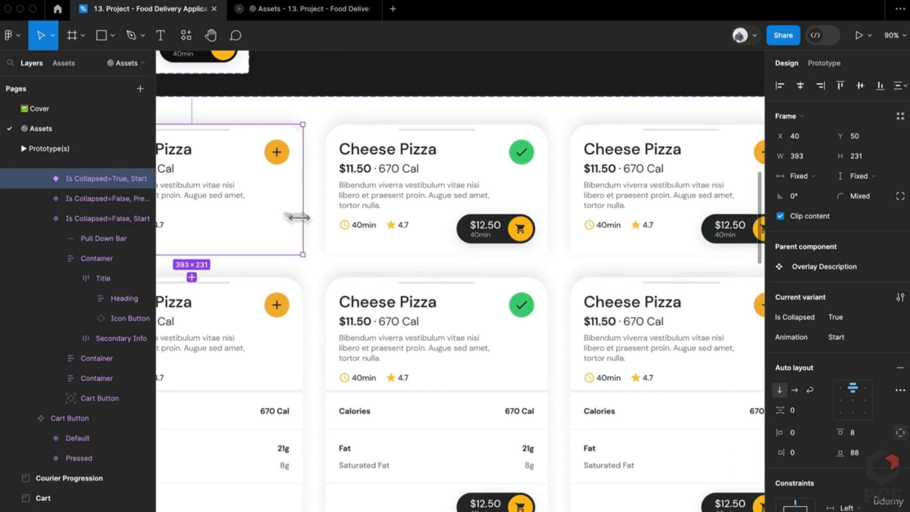
scroll(250, 238, left, 3)
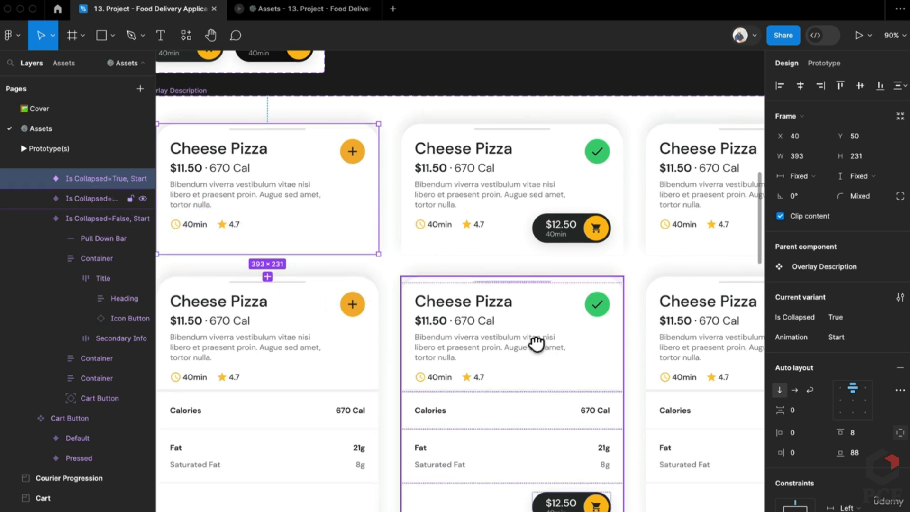
scroll(474, 349, right, 5)
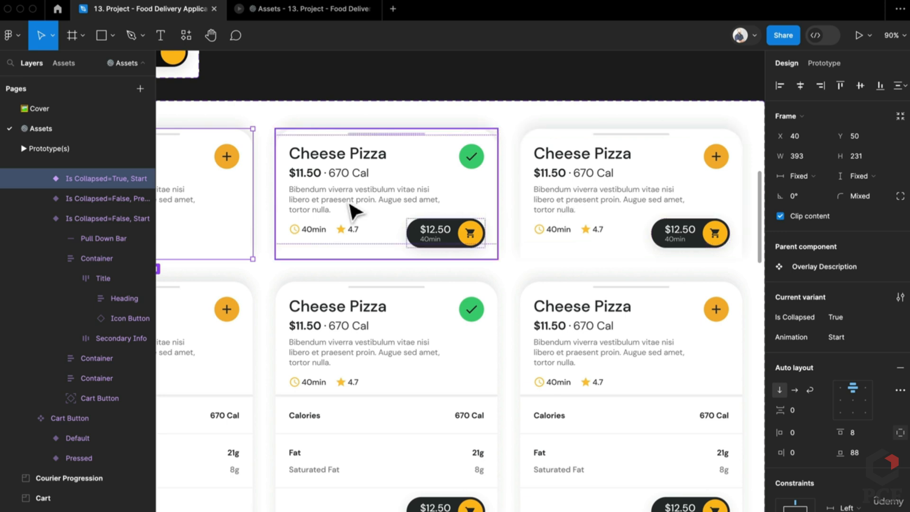
Inspect the prototype connections of Overlay Description and the add button's click interaction in the collapsed start variant
click(825, 66)
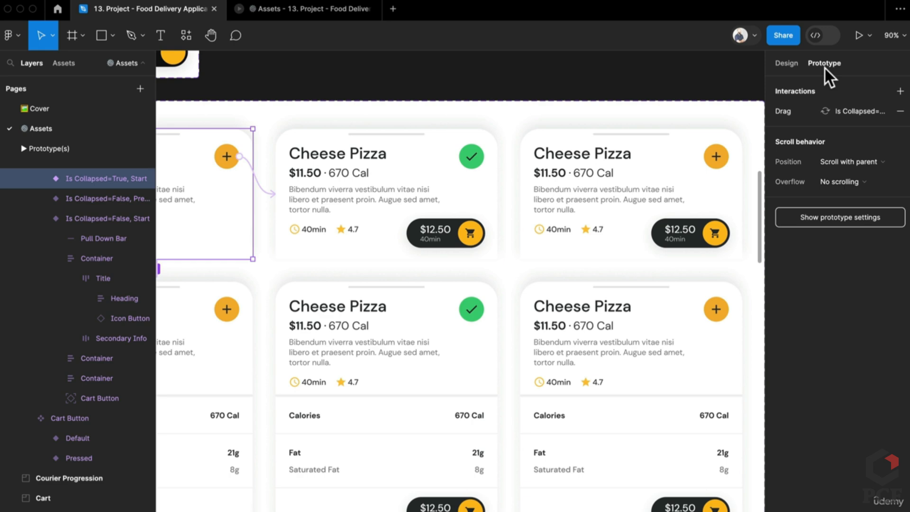
click(462, 95)
scroll(258, 179, up, 5)
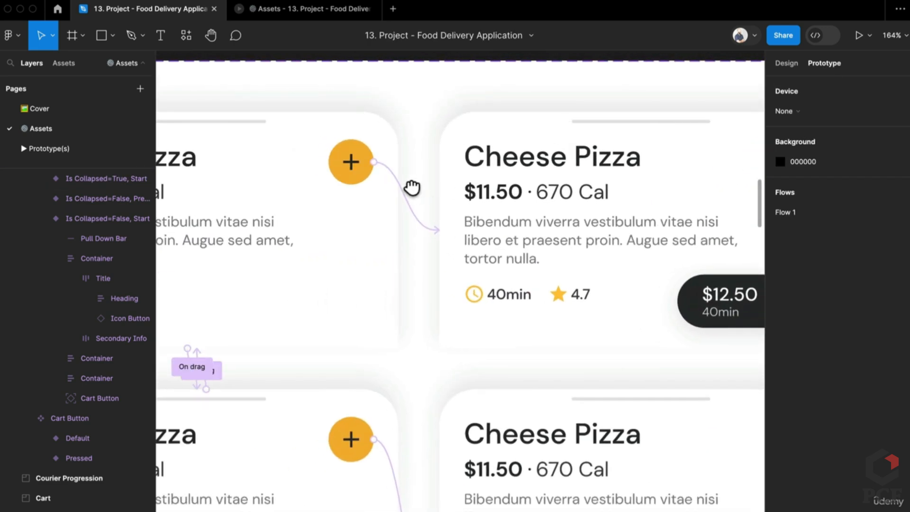
click(420, 211)
scroll(447, 254, right, 5)
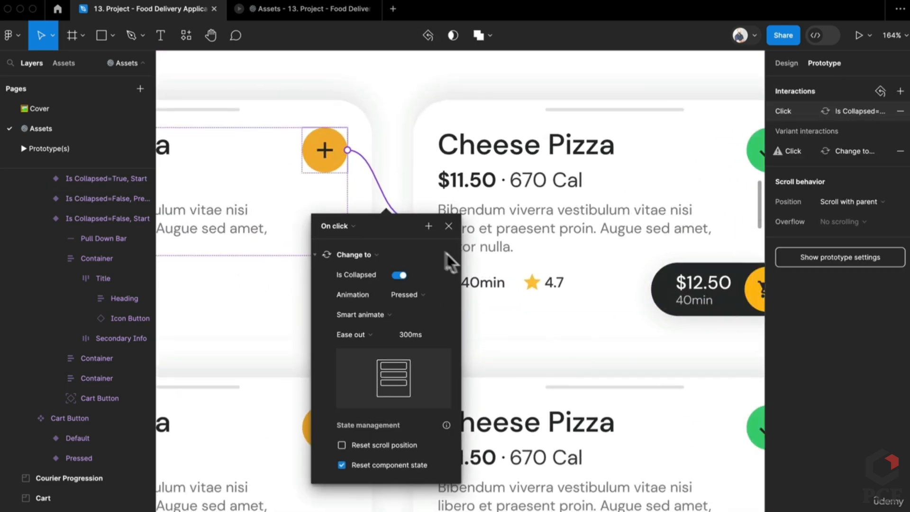
scroll(385, 244, right, 2)
scroll(383, 241, down, 4)
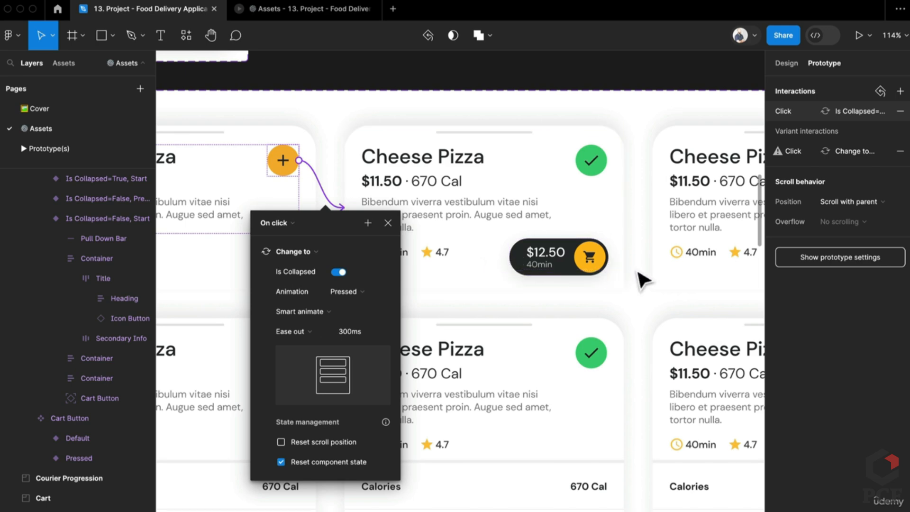
Inspect the Cart Button's layout in the collapsed pressed and collapsed start variants of Overlay Description
drag(636, 280, 619, 232)
double_click(584, 238)
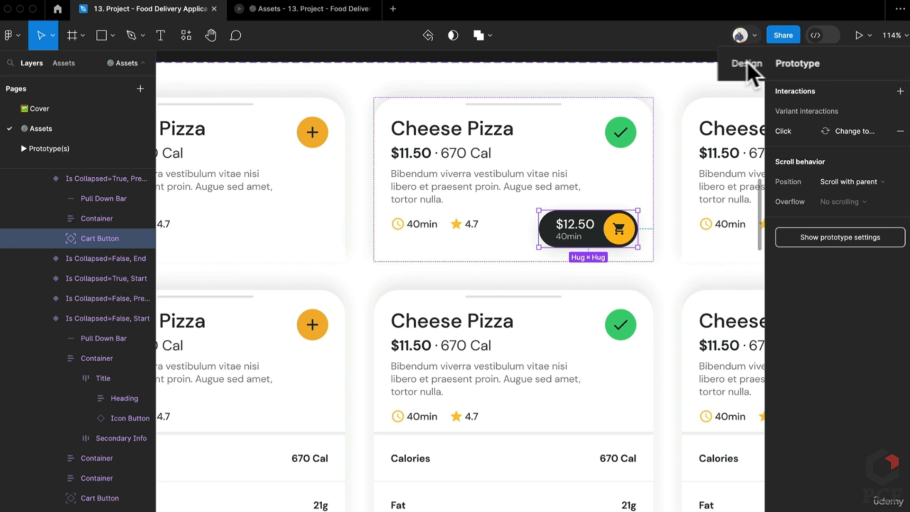
click(786, 62)
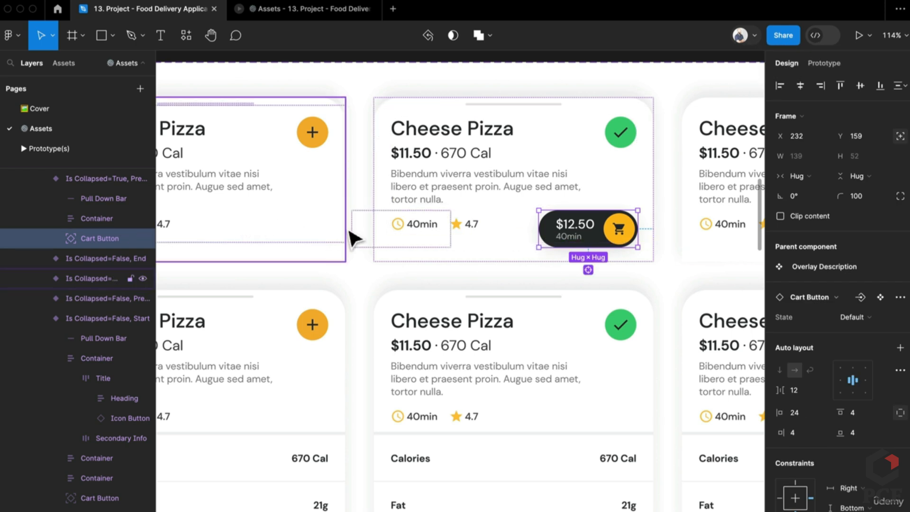
click(329, 224)
click(331, 223)
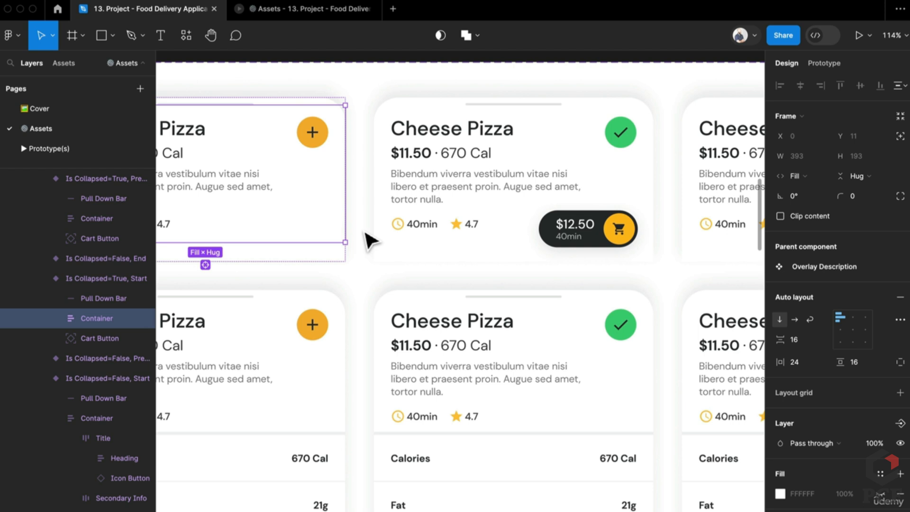
click(99, 337)
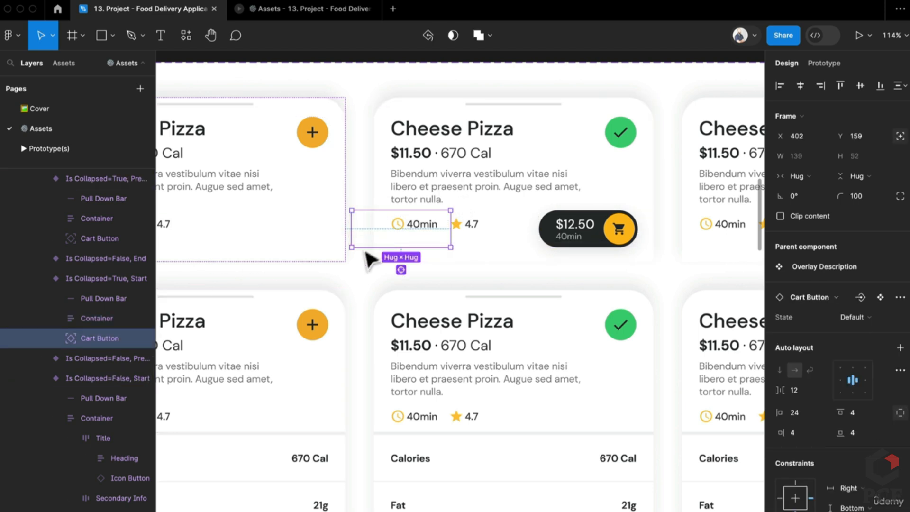
drag(405, 239, 349, 242)
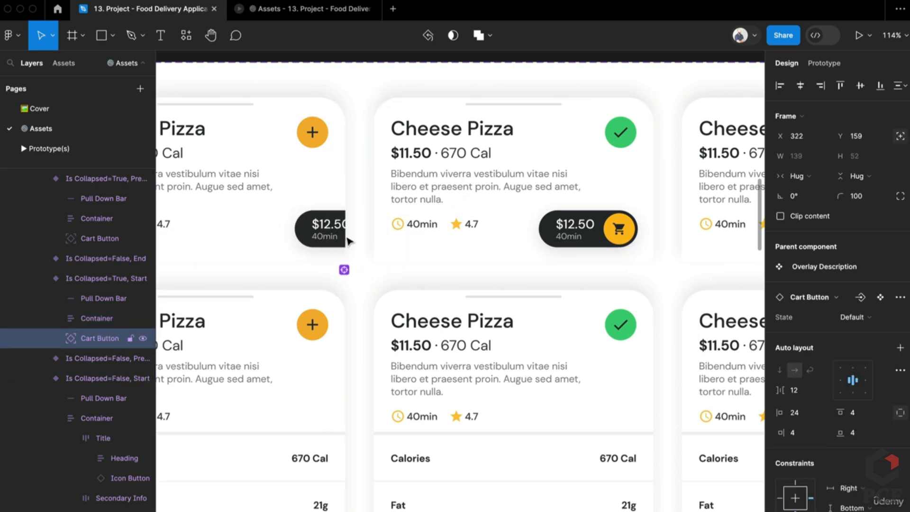
key(Delete)
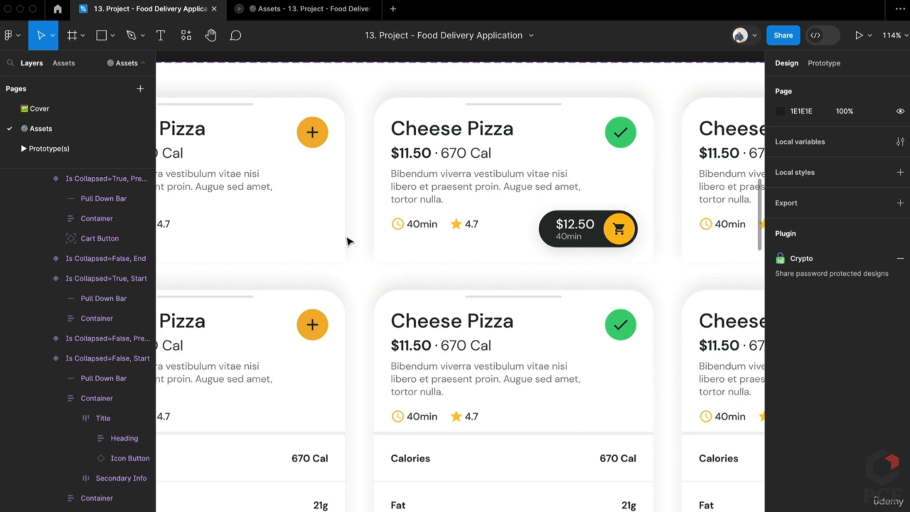
key(ctrl+z)
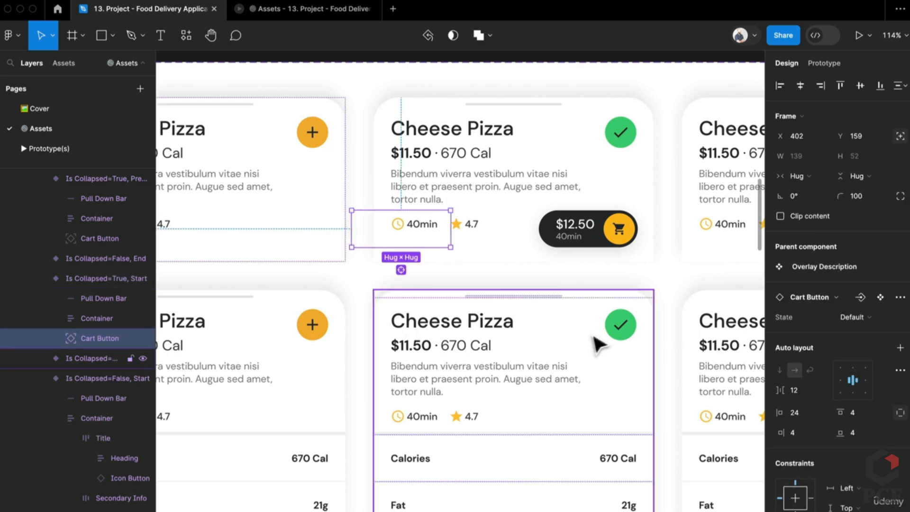
Place an instance of the collapsed start Overlay Description variant in Frame 1 beside the Cart Button, at X 1071, Y 197
drag(593, 325, 564, 326)
scroll(564, 326, down, 10)
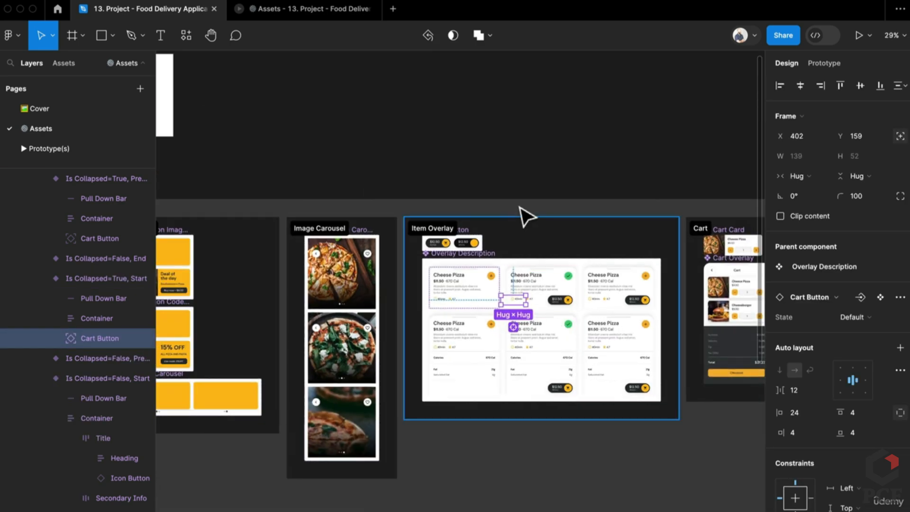
click(520, 206)
click(457, 299)
scroll(616, 332, left, 10)
scroll(616, 332, up, 2)
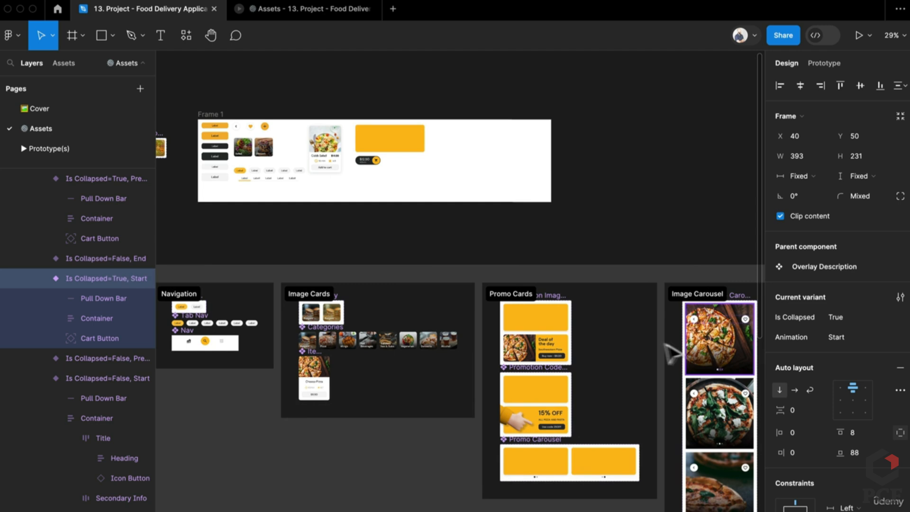
scroll(670, 349, right, 3)
drag(730, 360, 312, 183)
scroll(270, 166, up, 10)
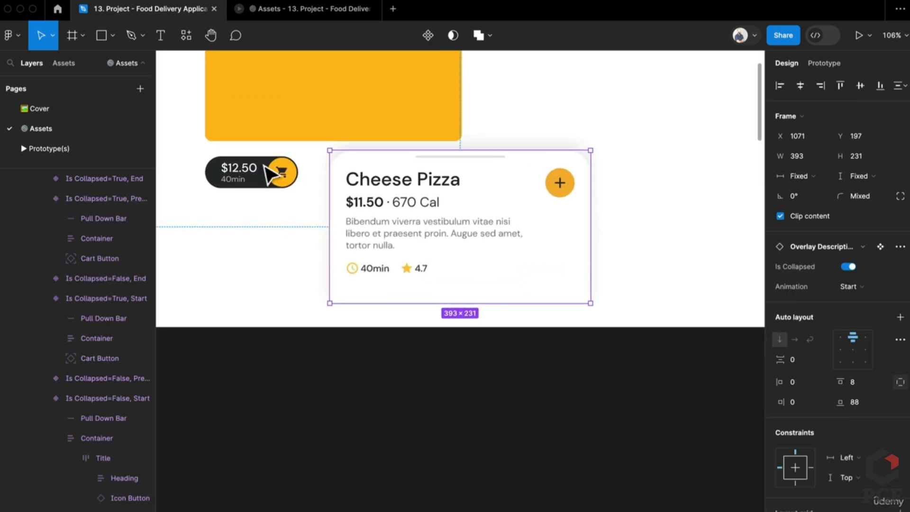
scroll(402, 185, up, 2)
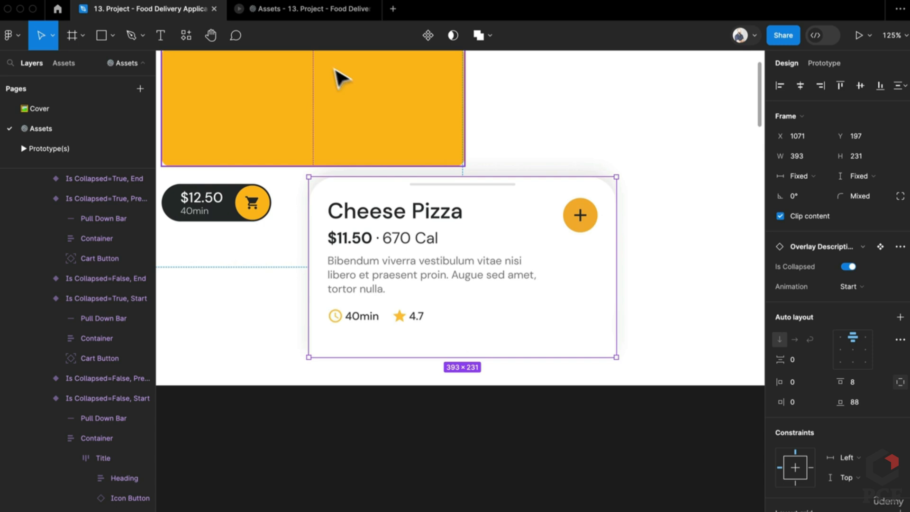
Test the Cheese Pizza card's add button repeatedly in the Assets prototype preview
click(324, 12)
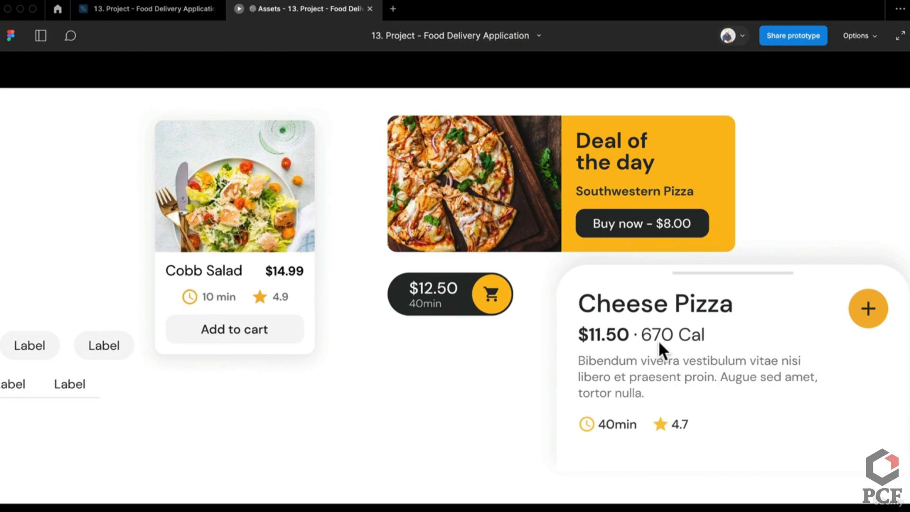
click(868, 314)
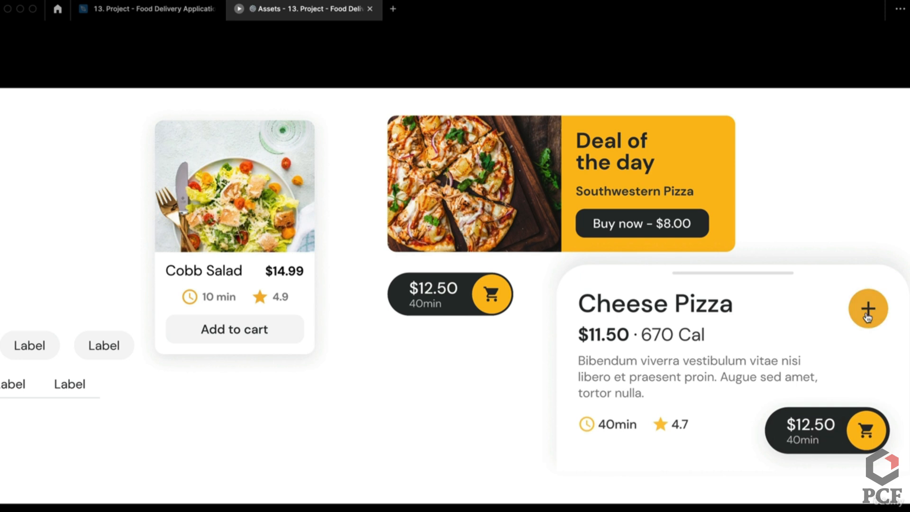
click(857, 324)
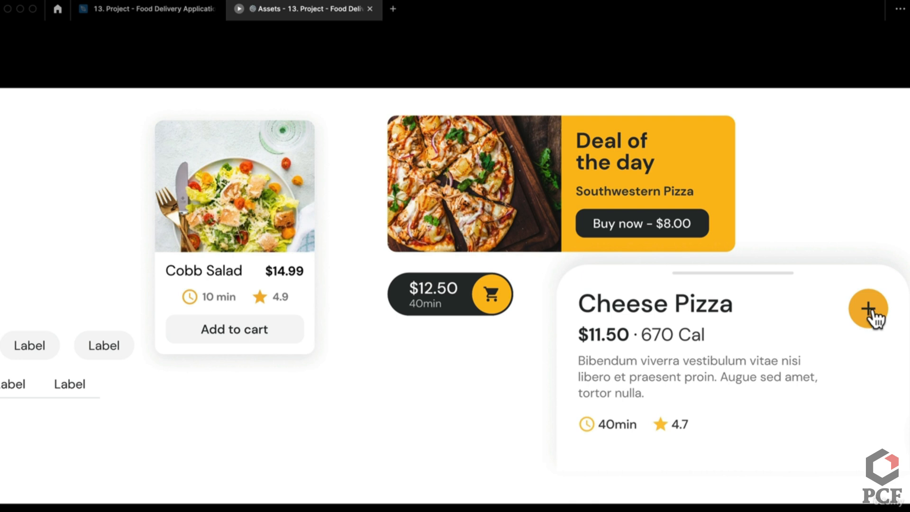
click(871, 309)
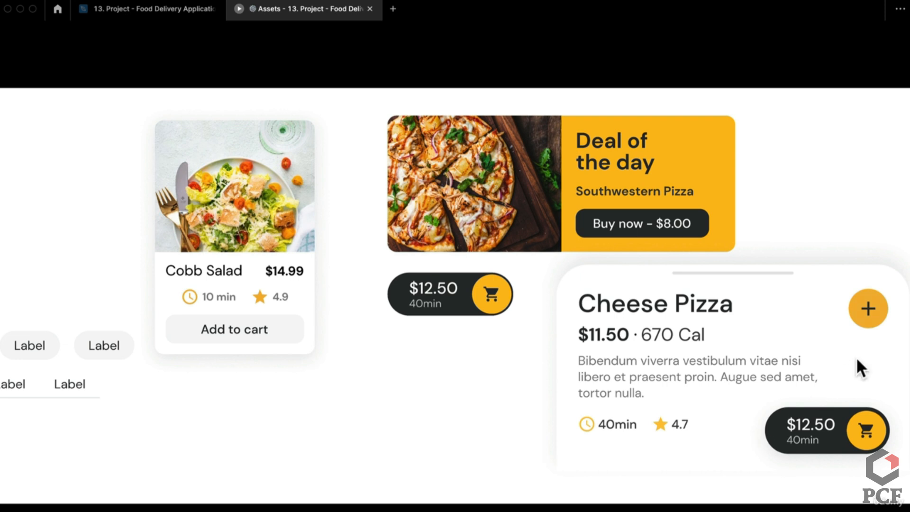
click(867, 317)
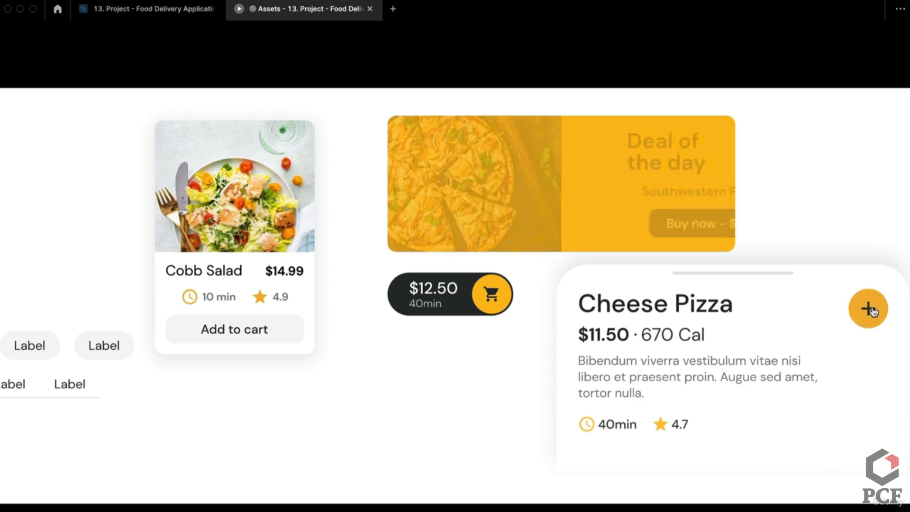
click(875, 317)
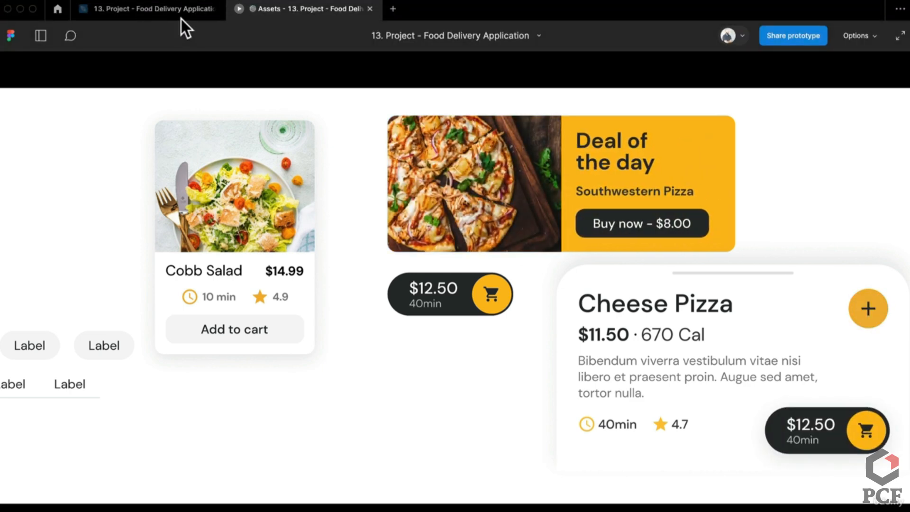
Return to the design file and set the Item screen's Overlay Description instance to the Pressed animation state
click(181, 17)
scroll(467, 305, down, 5)
scroll(380, 410, down, 3)
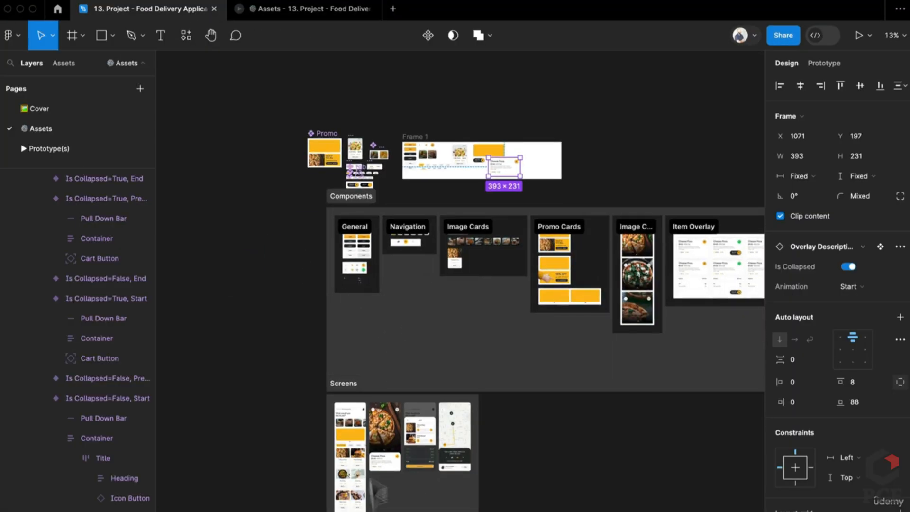
scroll(450, 498, up, 10)
scroll(445, 496, down, 5)
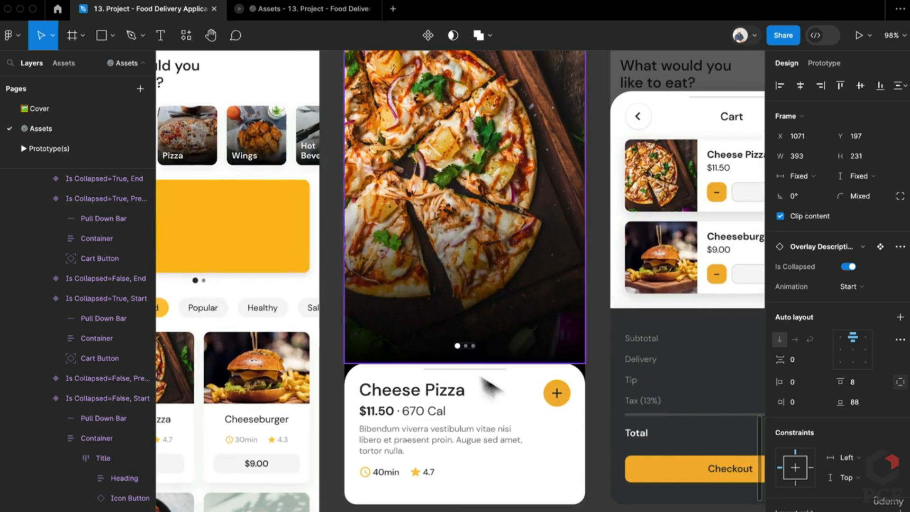
click(560, 409)
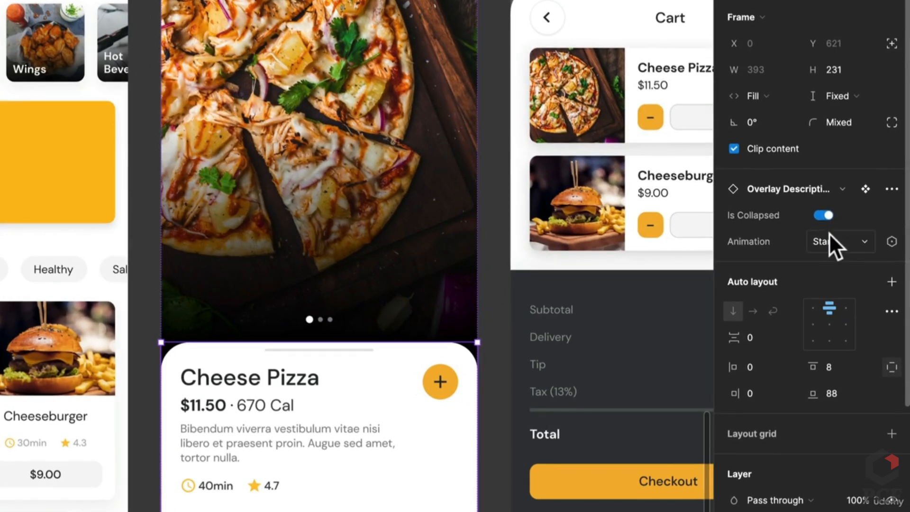
click(852, 284)
click(829, 234)
click(826, 245)
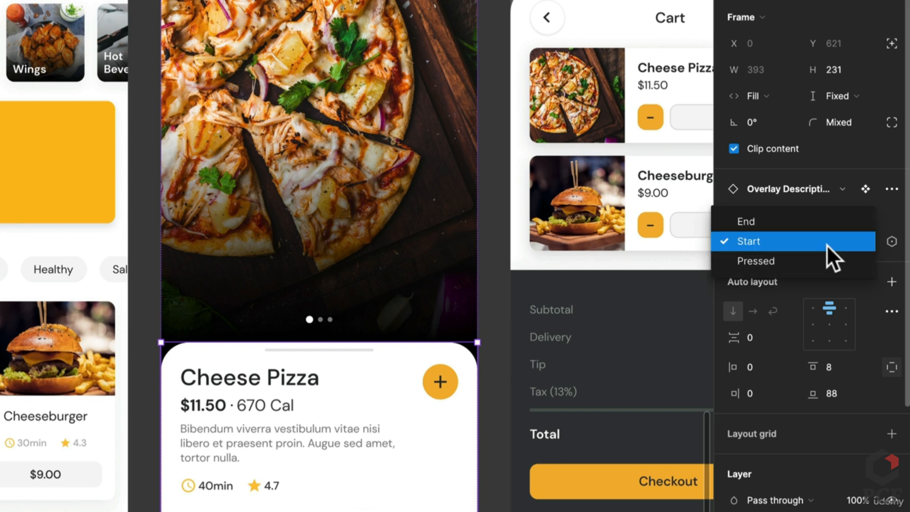
click(806, 260)
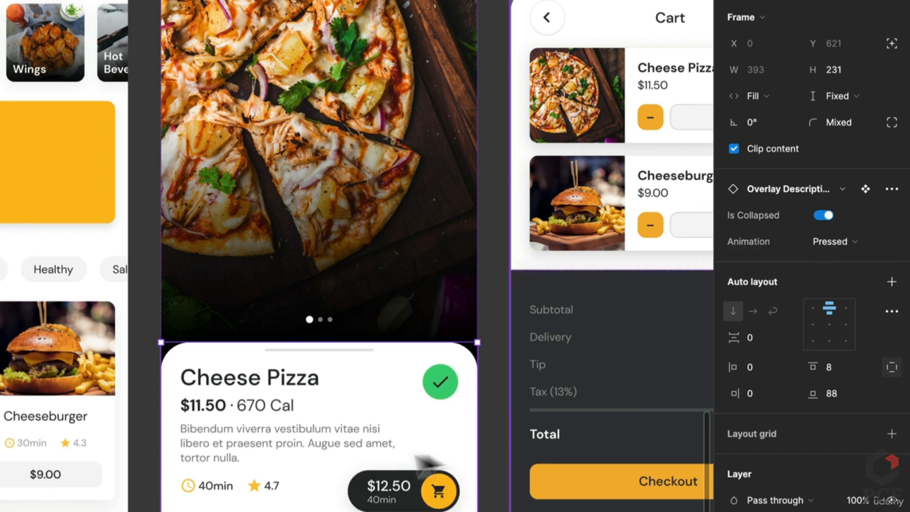
Switch the Item screen's Overlay Description instance to the End animation state and back to Start
click(812, 243)
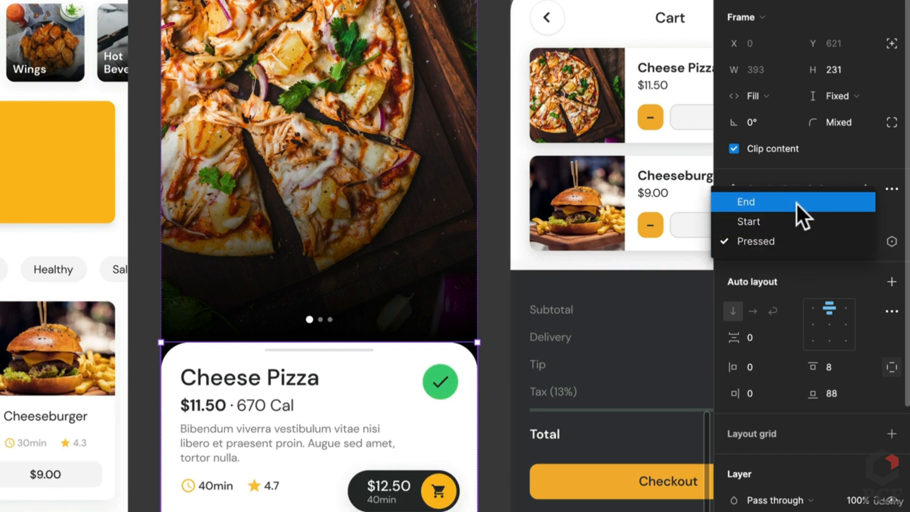
click(797, 203)
click(815, 242)
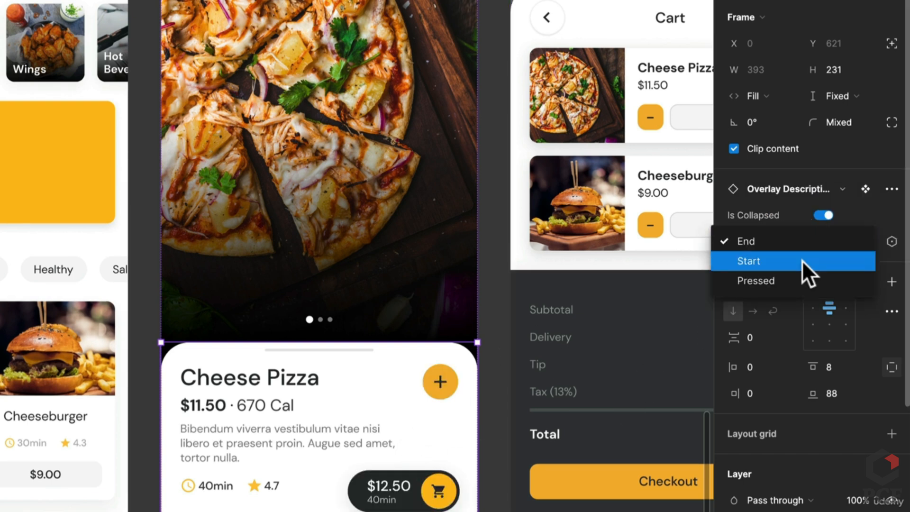
click(806, 260)
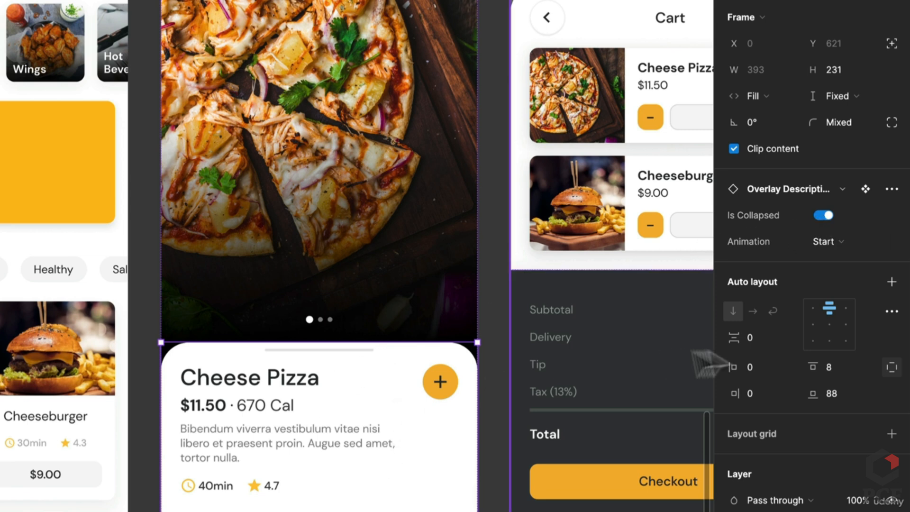
Try the expanded version of the Item screen's Overlay Description in Start and Pressed, and restore it to collapsed with Start
click(822, 215)
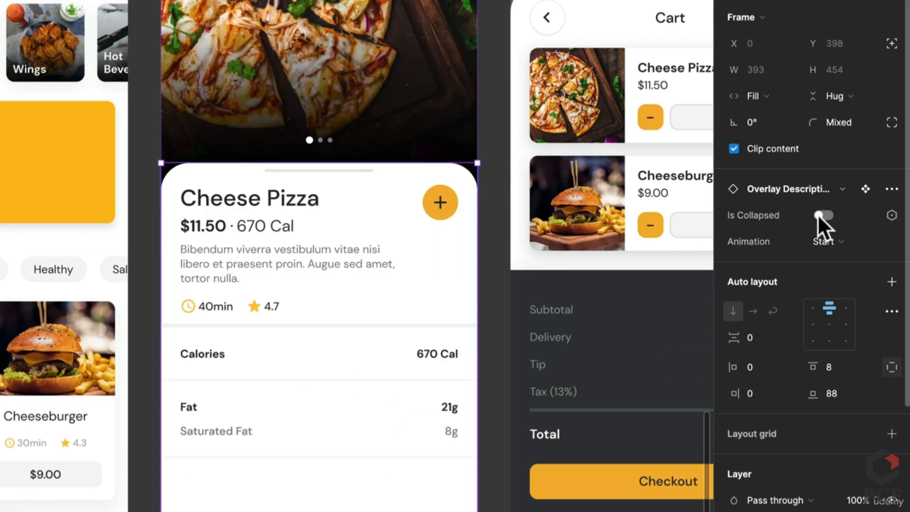
click(823, 243)
click(818, 258)
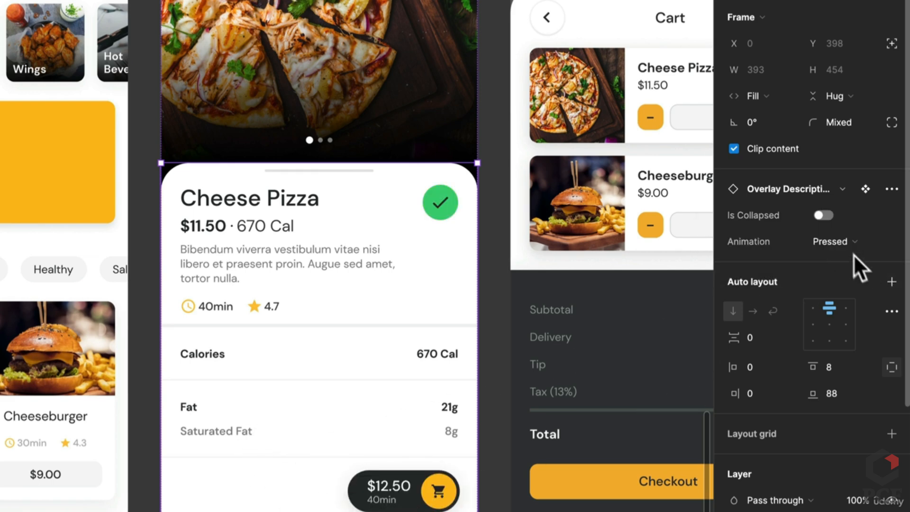
click(824, 215)
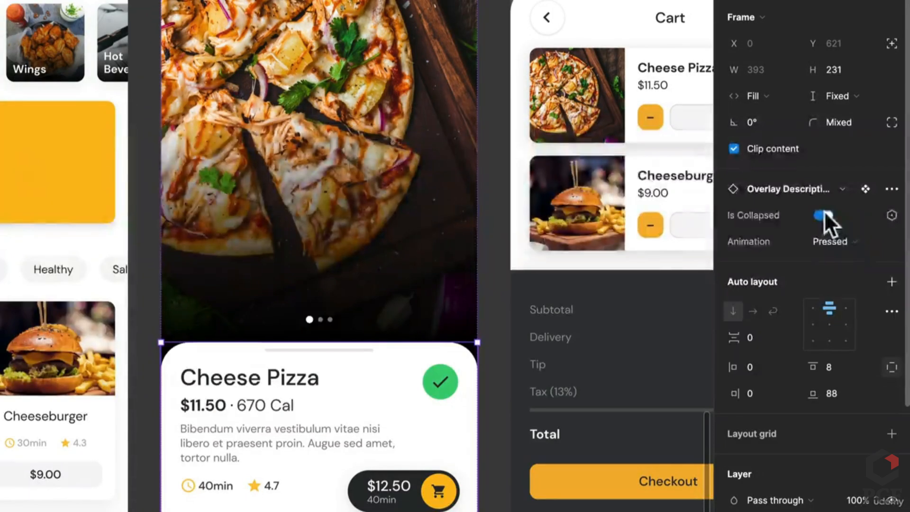
click(829, 241)
click(806, 219)
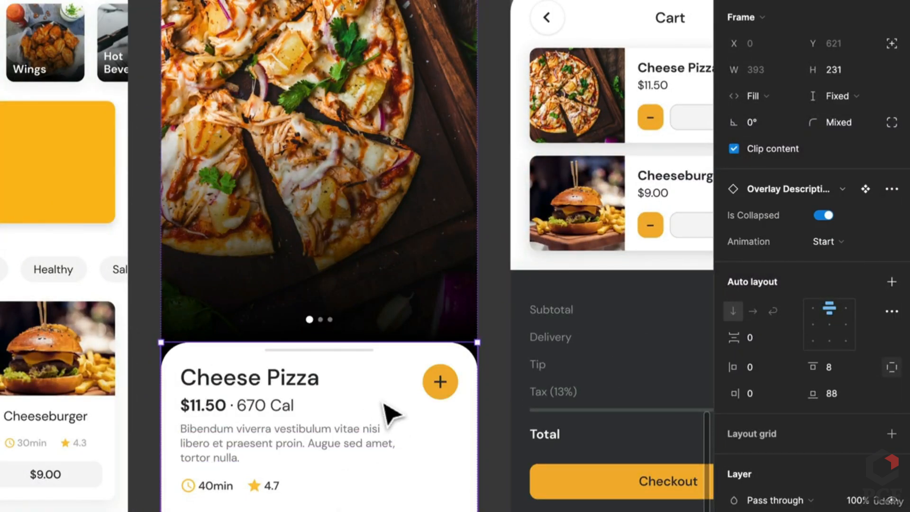
Inspect the individual corner radii of the expanded pressed Overlay Description variant in the Item Overlay section
scroll(389, 412, down, 3)
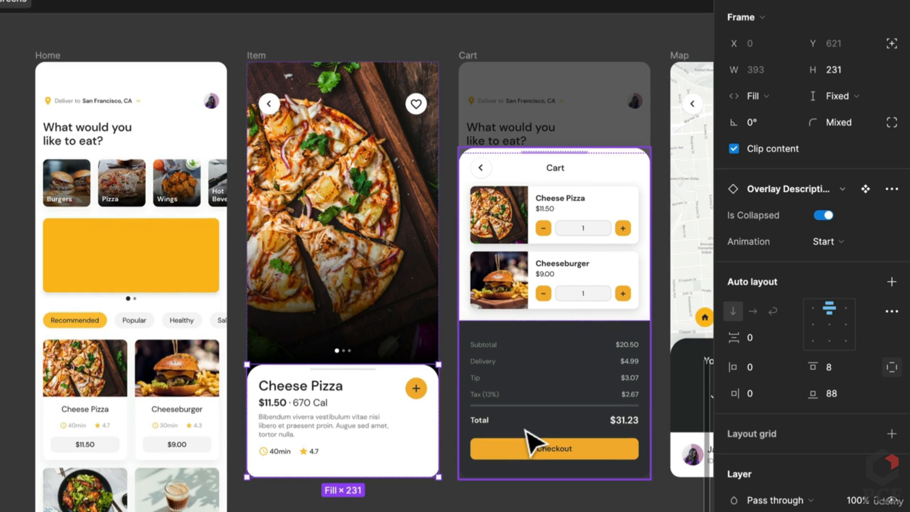
scroll(87, 480, down, 8)
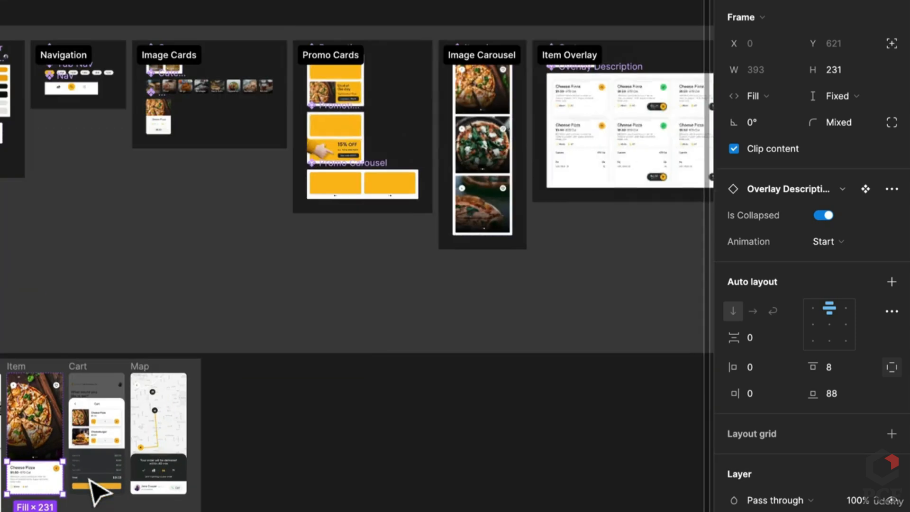
drag(308, 461, 115, 491)
scroll(274, 282, up, 7)
scroll(274, 280, up, 2)
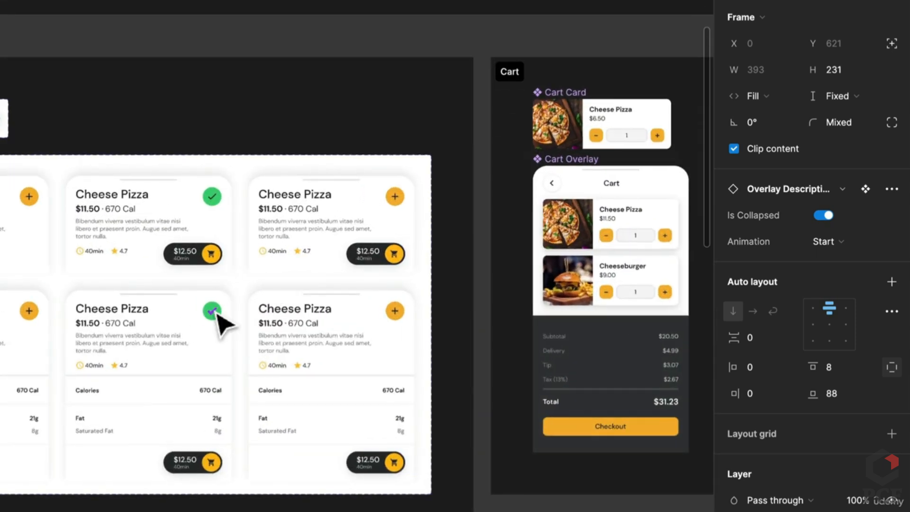
drag(83, 375, 266, 353)
click(276, 372)
scroll(107, 379, up, 3)
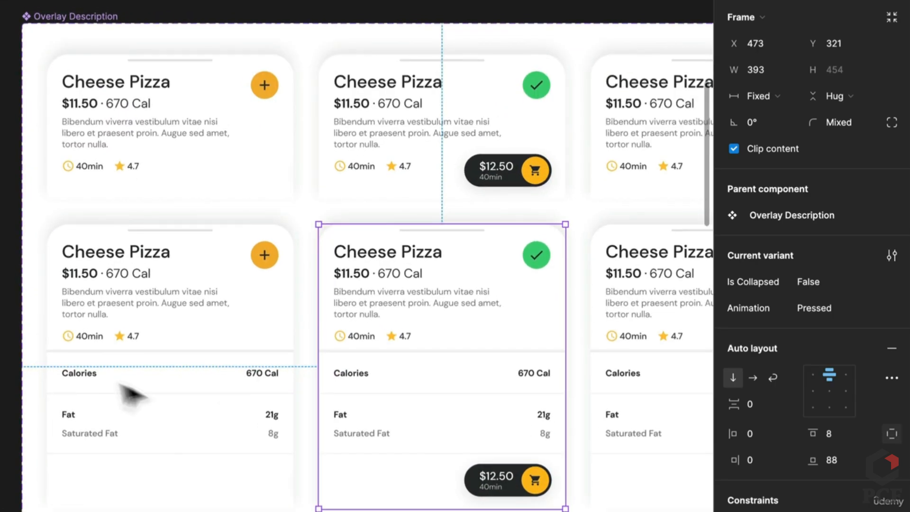
scroll(820, 417, down, 1)
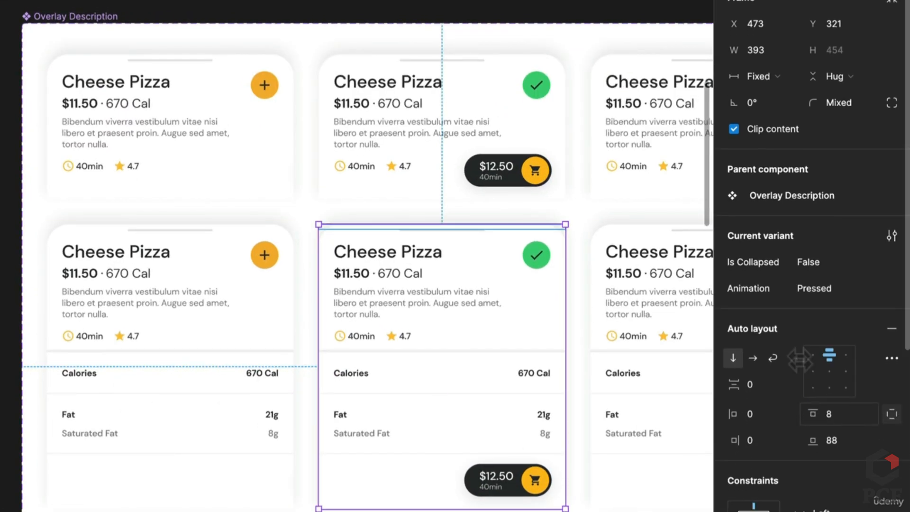
click(891, 101)
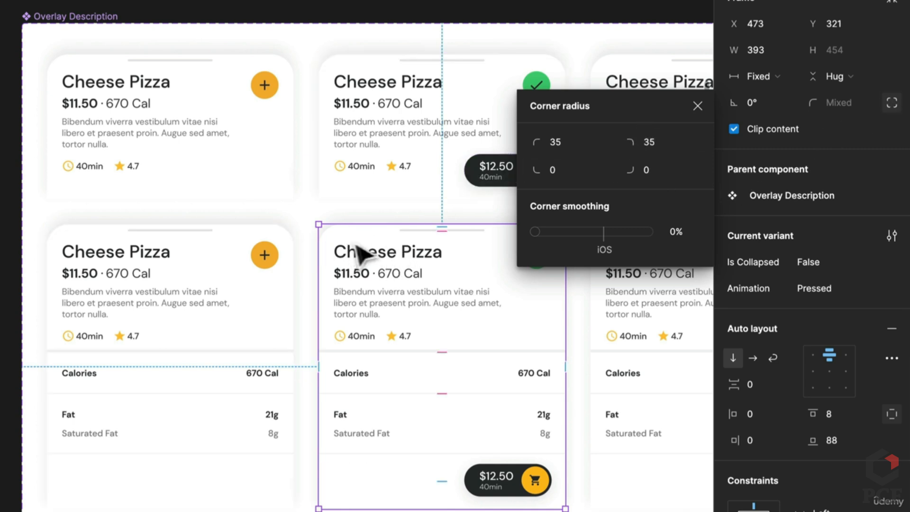
Inspect the layout, constraints and fill properties of the expanded End and Pressed variants of Overlay Description
click(592, 372)
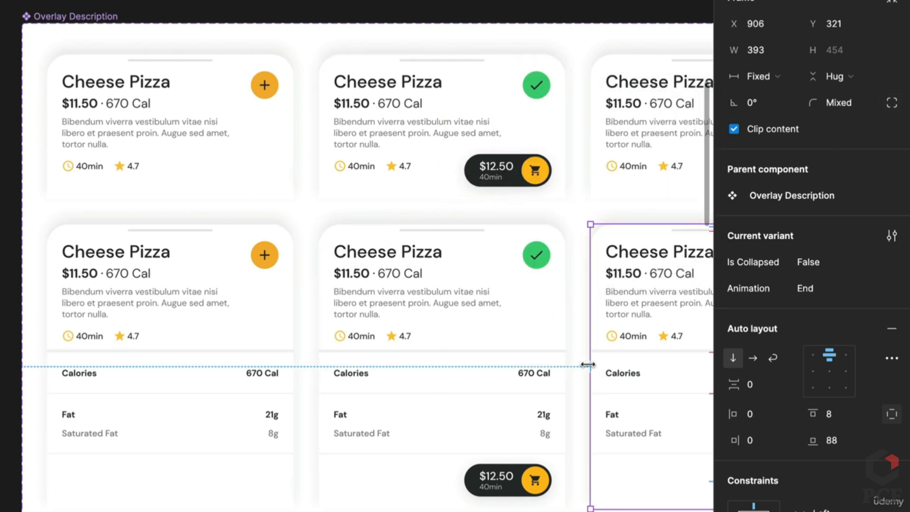
scroll(588, 365, down, 3)
scroll(488, 464, up, 2)
scroll(489, 463, right, 2)
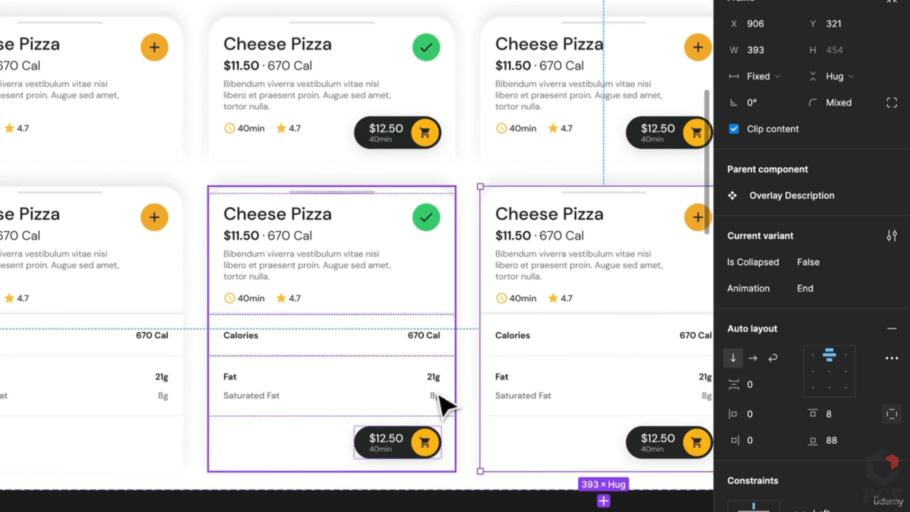
click(443, 403)
scroll(735, 469, down, 10)
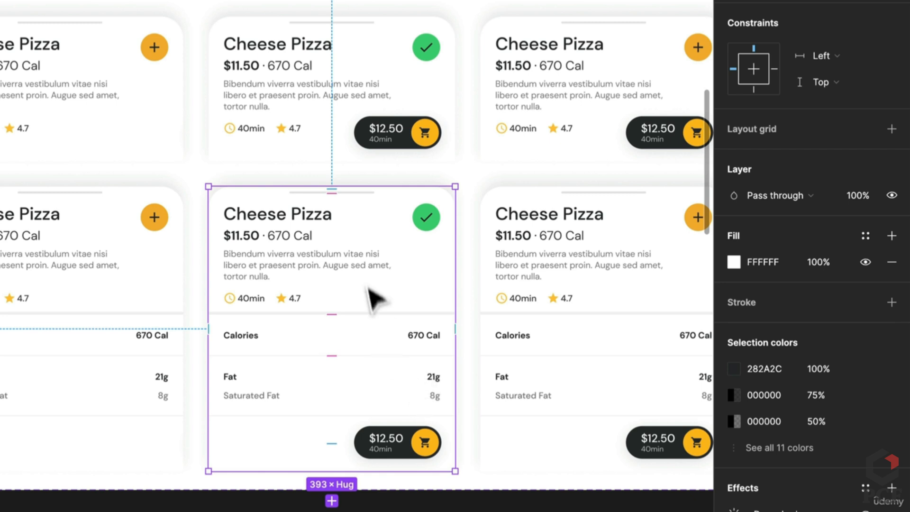
scroll(357, 350, down, 5)
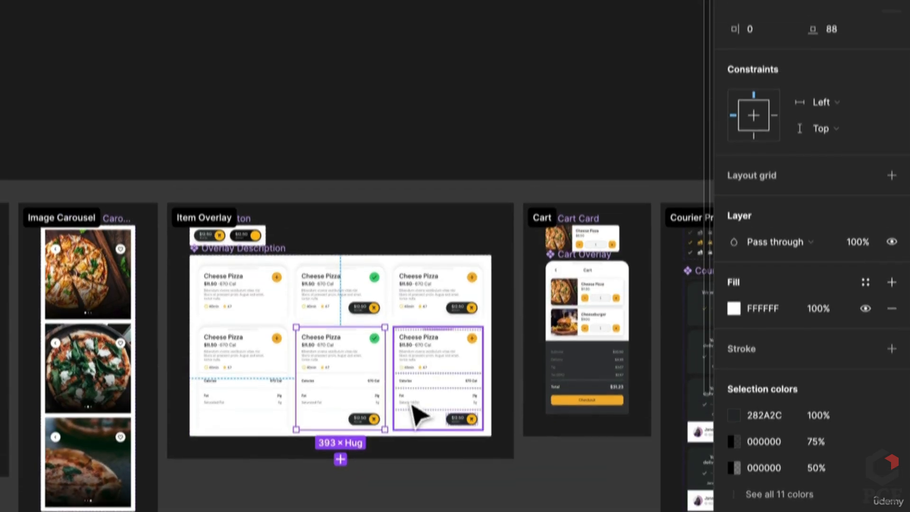
Inspect the prototype interactions of the expanded Pressed and Start variants, opening the Start variant's on-drag interaction
click(806, 8)
scroll(294, 335, up, 5)
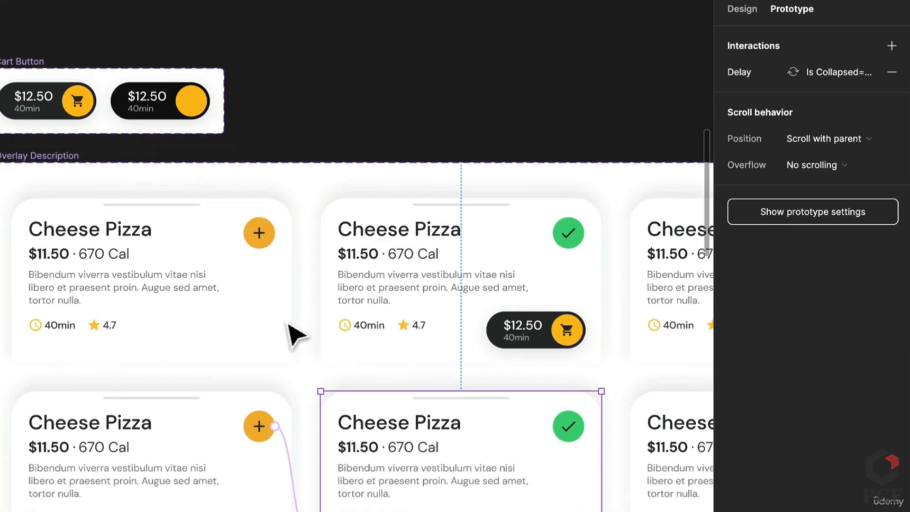
click(163, 487)
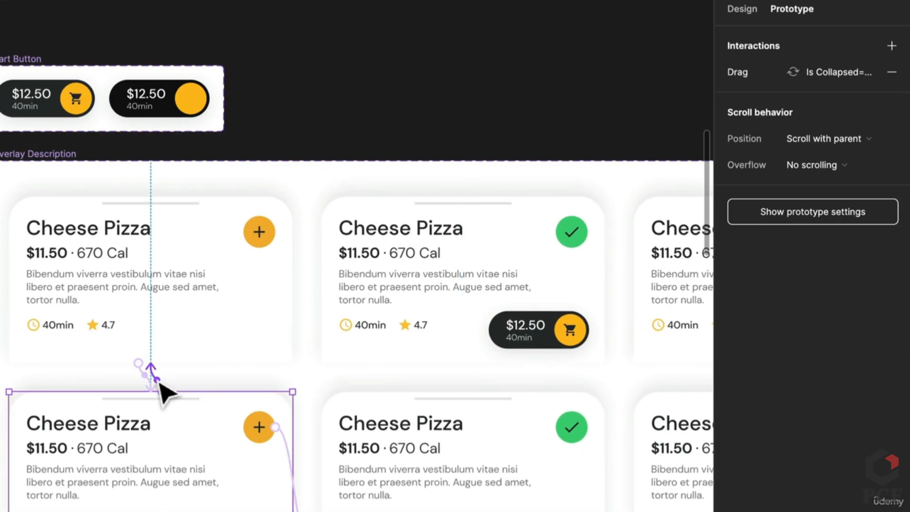
click(158, 383)
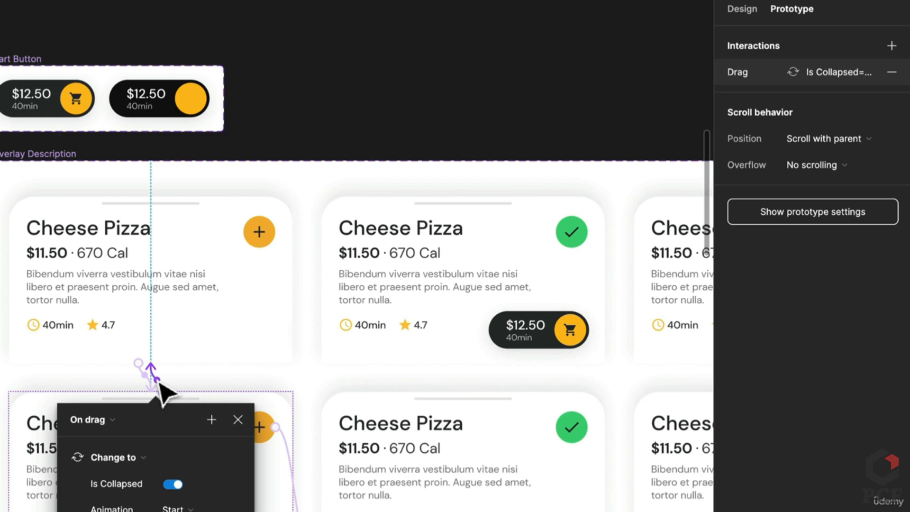
scroll(252, 420, down, 5)
Switch to the prototype preview and test dragging the Cheese Pizza overlay downward in Flow 1
click(282, 7)
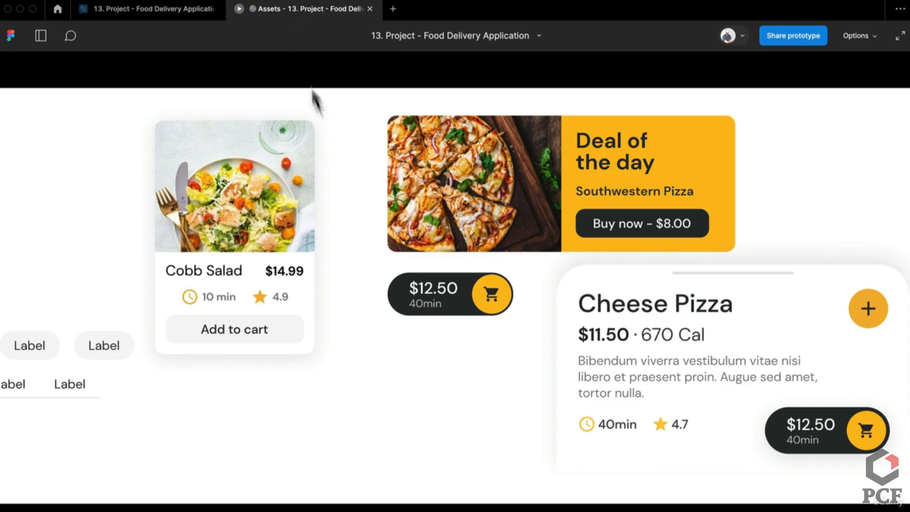
drag(738, 278, 712, 401)
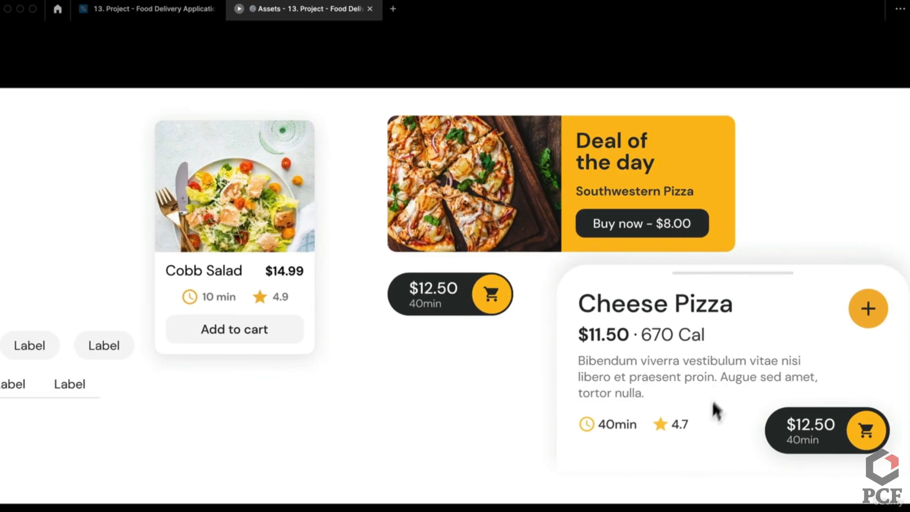
drag(730, 276, 690, 407)
In the design file, draw a frame about 612 × 509 beside Frame 1 and place a copy of its Overlay Description instance inside
click(152, 11)
scroll(369, 230, down, 3)
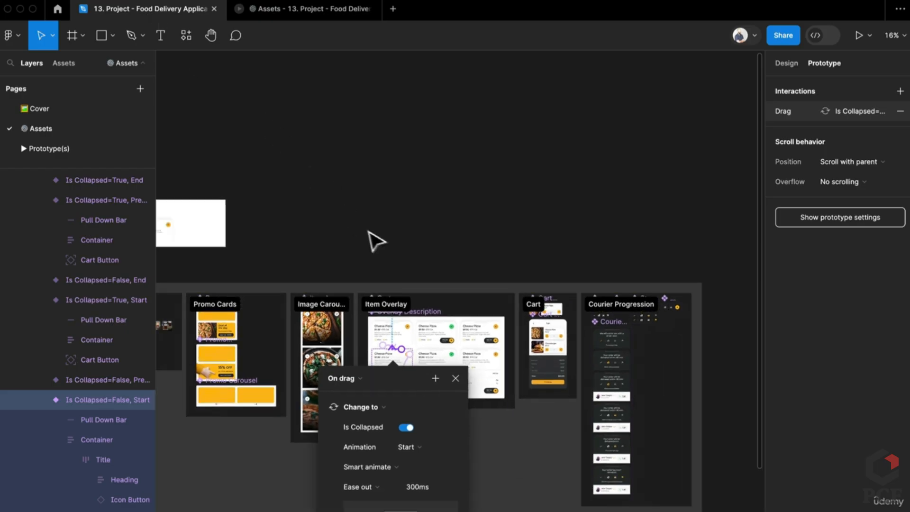
mouse_move(241, 218)
mouse_down()
mouse_move(684, 276)
mouse_move(539, 278)
mouse_up()
scroll(684, 276, up, 5)
key(f)
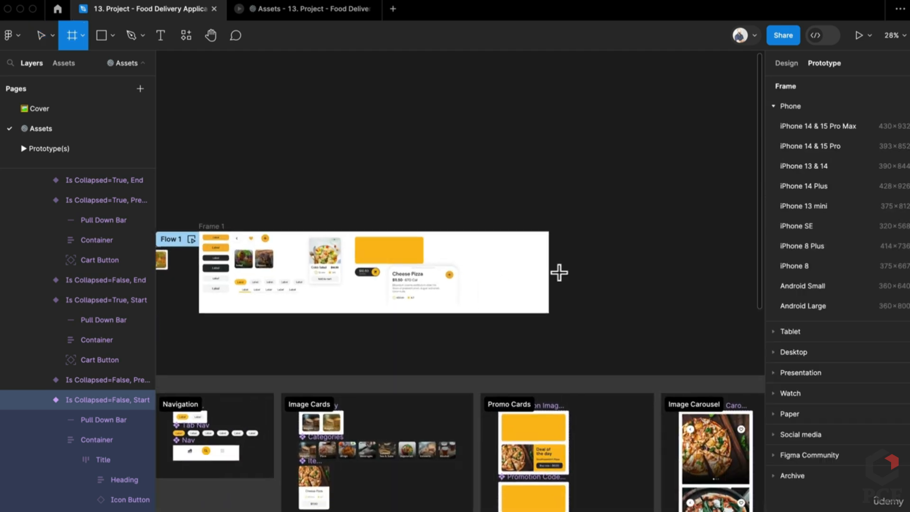
mouse_move(576, 250)
mouse_down()
mouse_move(670, 341)
mouse_move(685, 340)
mouse_up()
click(417, 300)
drag(417, 301, 632, 305)
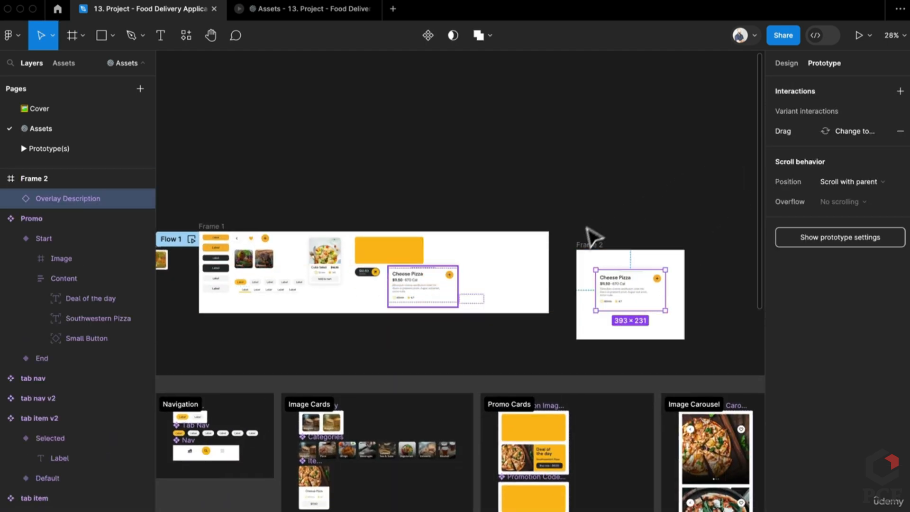
Make Frame 2 a flow starting point and show Flow 2 in the prototype preview
click(589, 243)
click(900, 91)
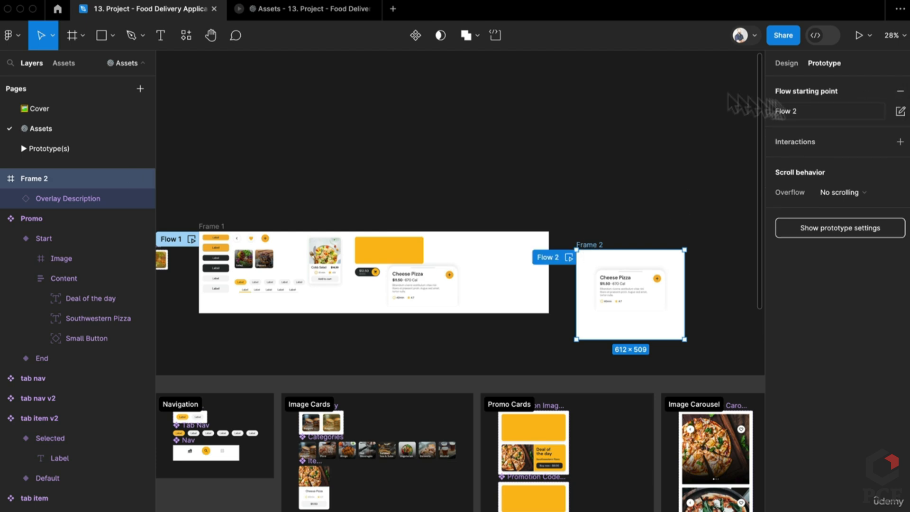
click(313, 10)
click(41, 35)
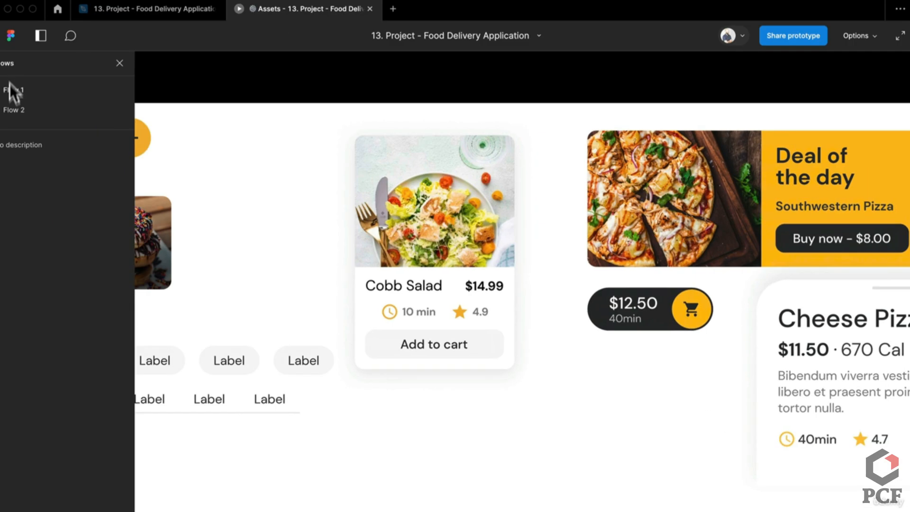
click(17, 112)
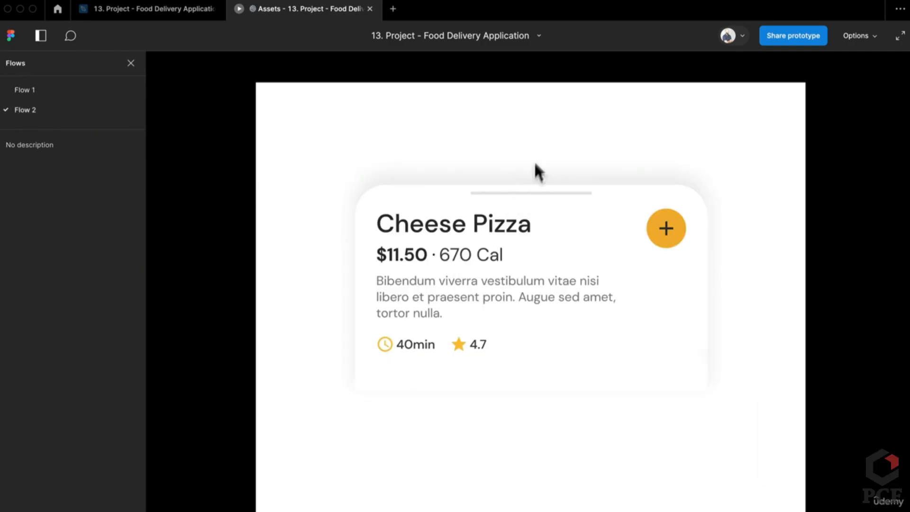
Return to the design file and examine the on-drag connections between the collapsed and expanded Start variants in Item Overlay
click(146, 11)
scroll(458, 311, down, 5)
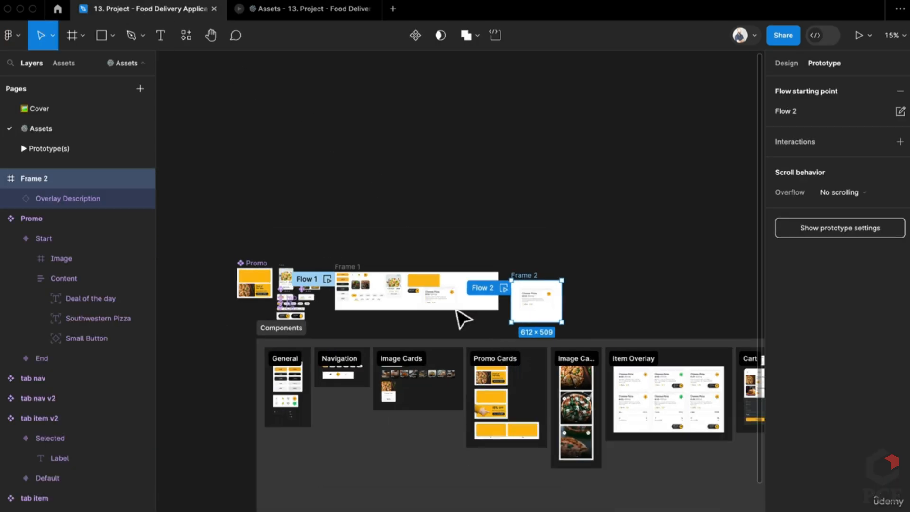
scroll(458, 311, right, 5)
scroll(408, 344, up, 5)
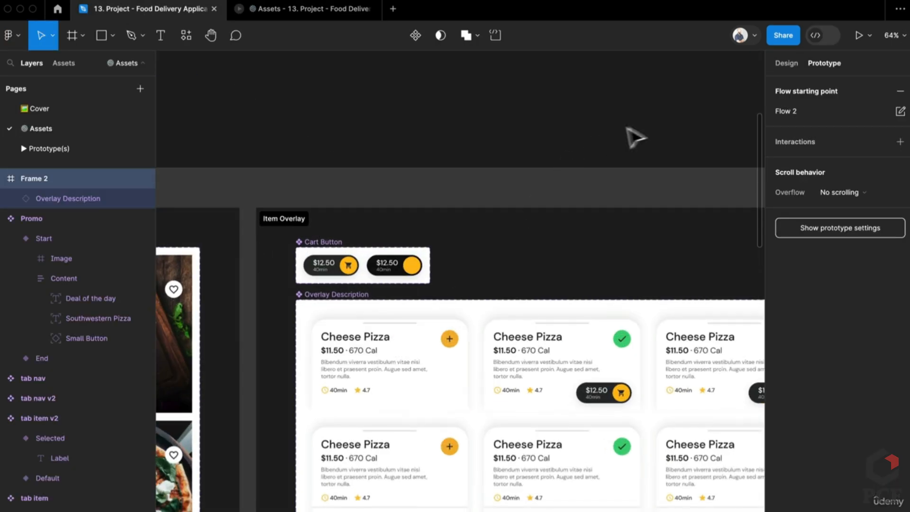
click(628, 152)
scroll(356, 439, up, 3)
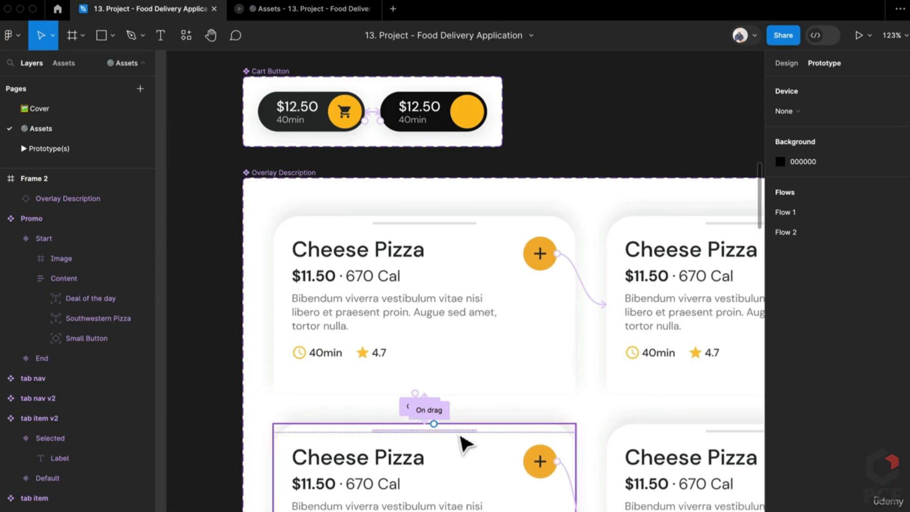
click(437, 427)
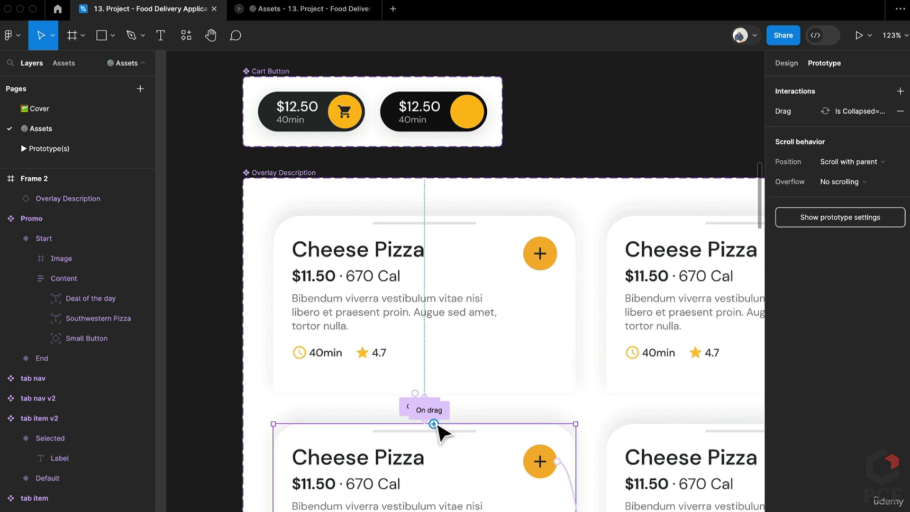
scroll(437, 426, up, 5)
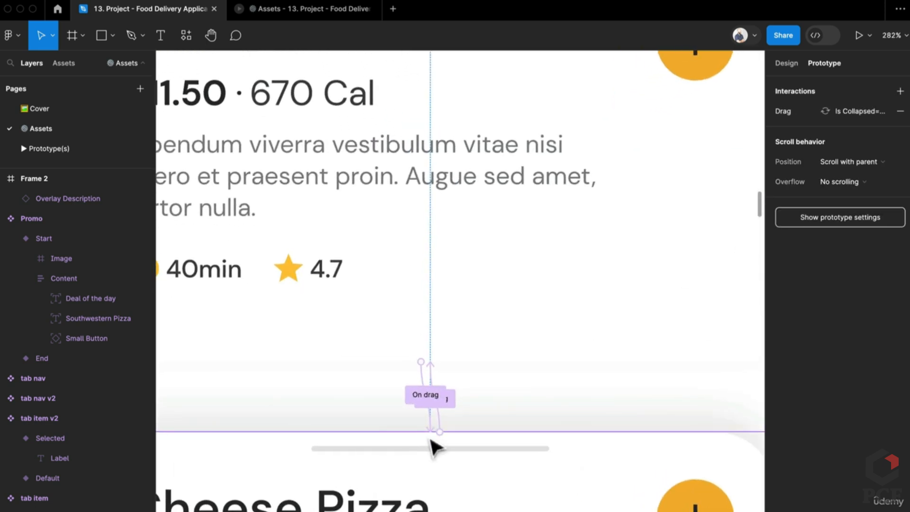
scroll(437, 459, down, 15)
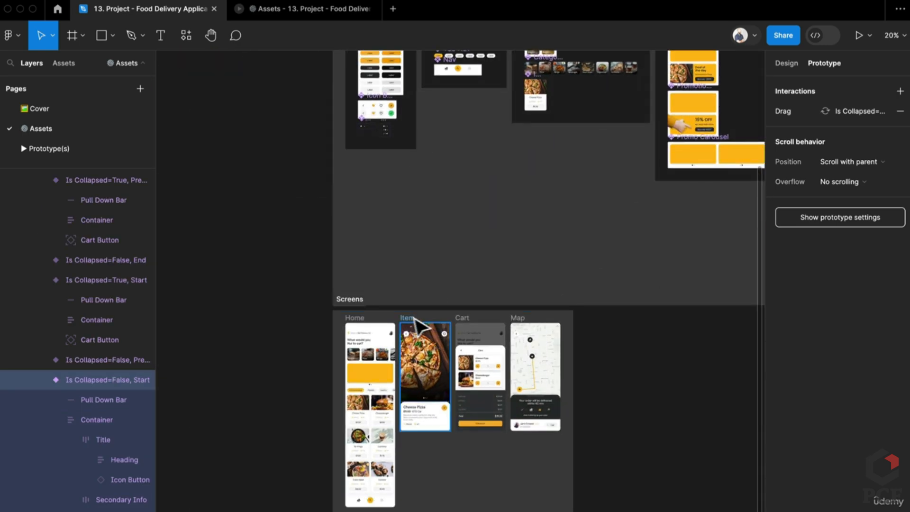
Place a copy of the Item screen outside the Screens section and make it a flow starting point
click(418, 327)
drag(408, 317, 230, 266)
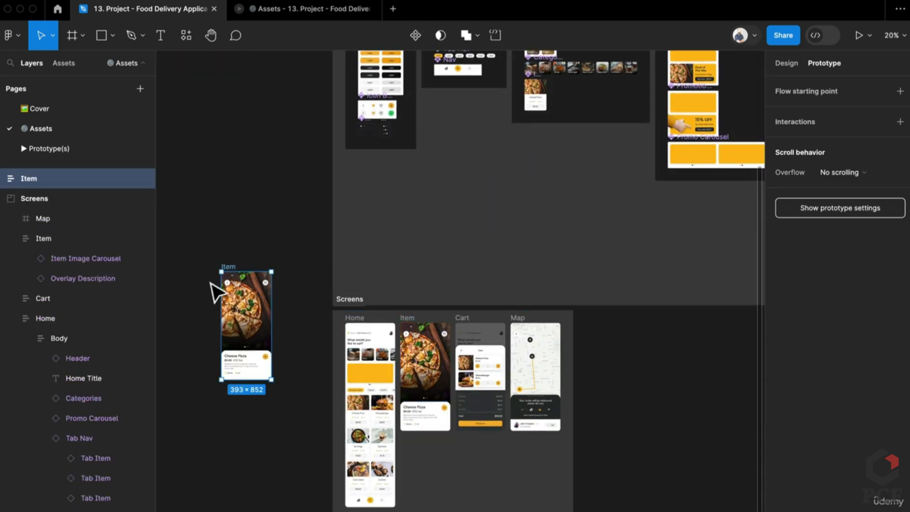
scroll(212, 284, left, 6)
click(904, 93)
scroll(564, 271, up, 5)
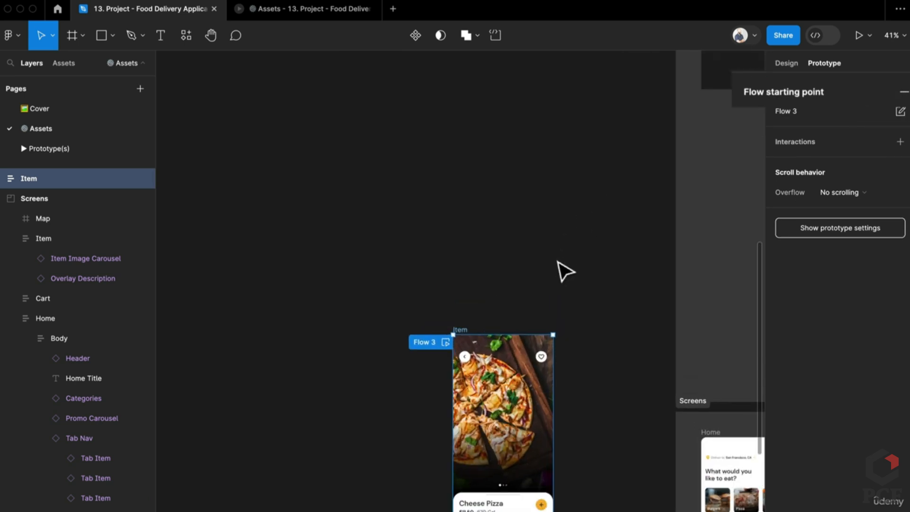
Present Flow 3 and scale the preview to show the entire Item screen
click(858, 35)
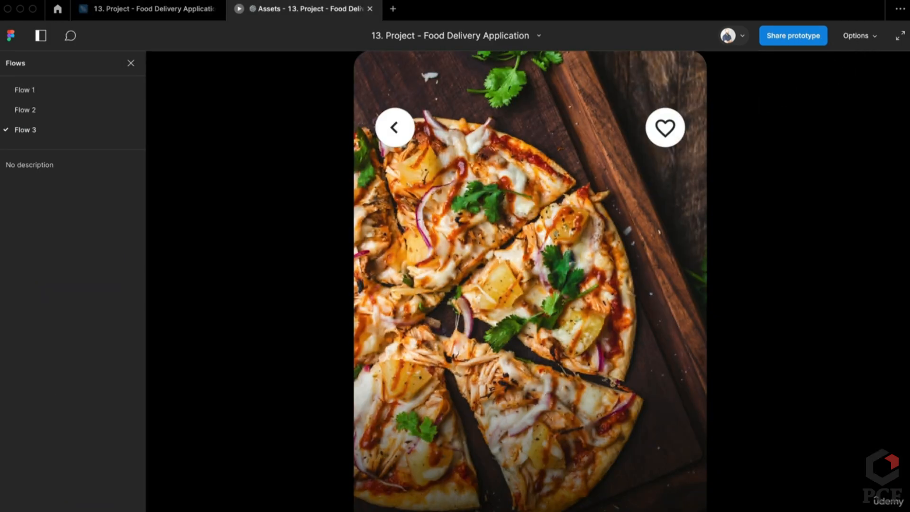
click(854, 37)
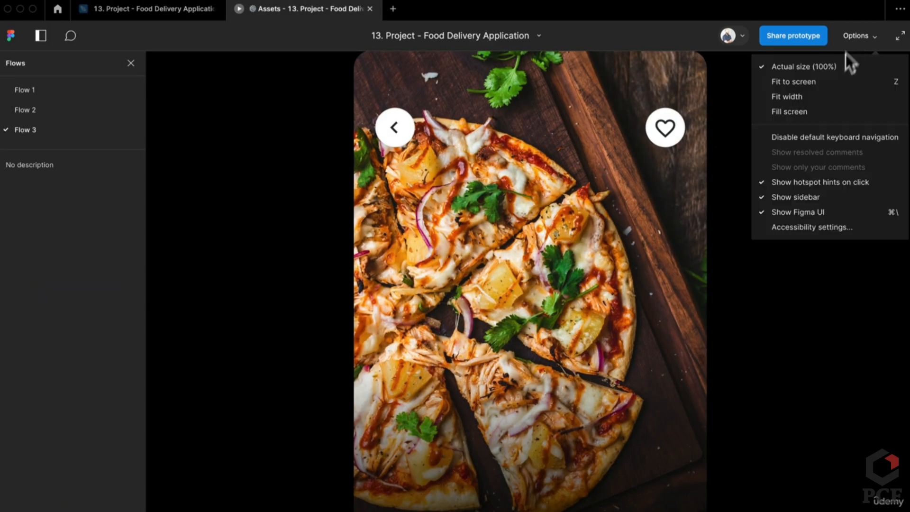
click(824, 115)
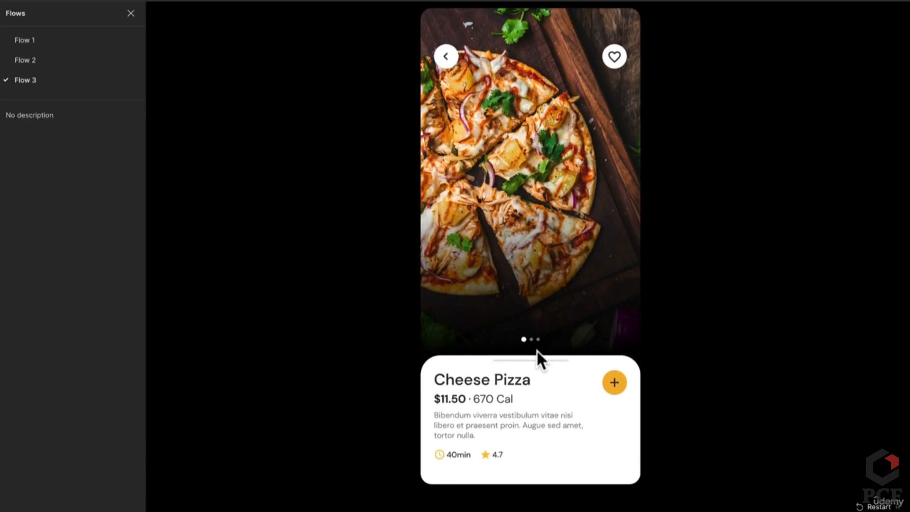
Test expanding the Cheese Pizza overlay, adding the item, collapsing the overlay and adding the item again in Flow 3
drag(537, 356, 553, 242)
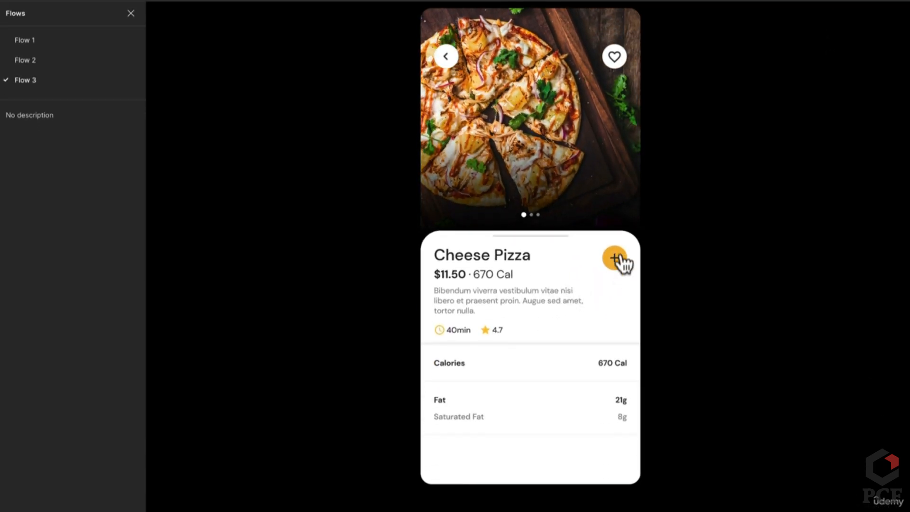
click(615, 259)
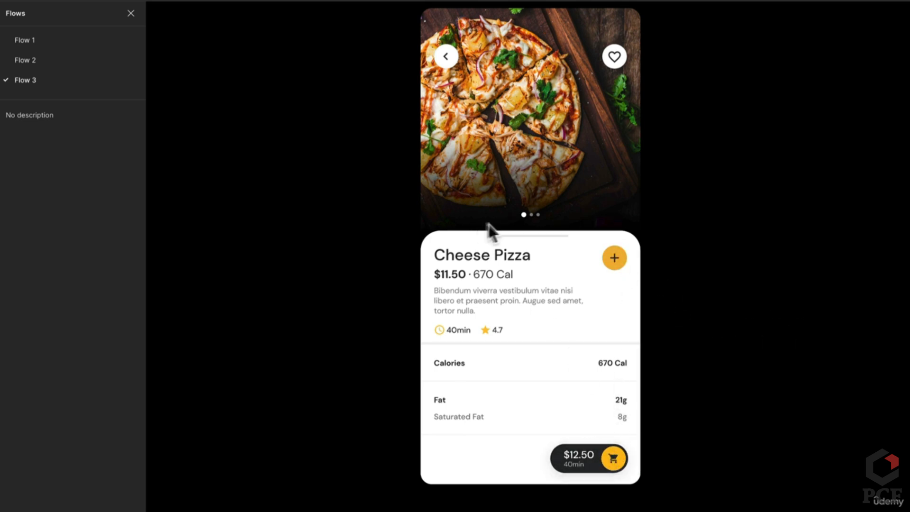
drag(514, 249, 556, 379)
drag(561, 294, 557, 362)
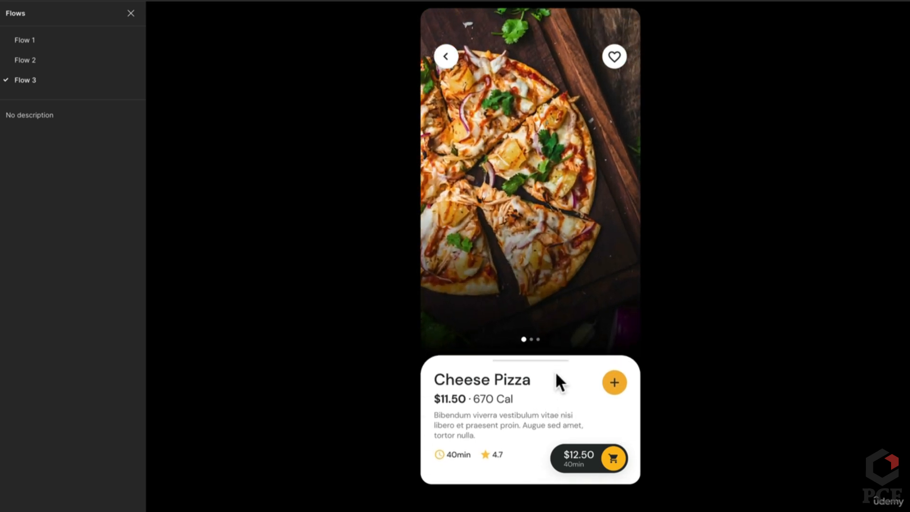
mouse_move(556, 371)
mouse_down()
mouse_move(567, 256)
mouse_move(548, 399)
mouse_move(547, 300)
mouse_move(564, 346)
mouse_move(562, 389)
mouse_move(556, 297)
mouse_move(570, 371)
mouse_up()
click(615, 383)
key(Escape)
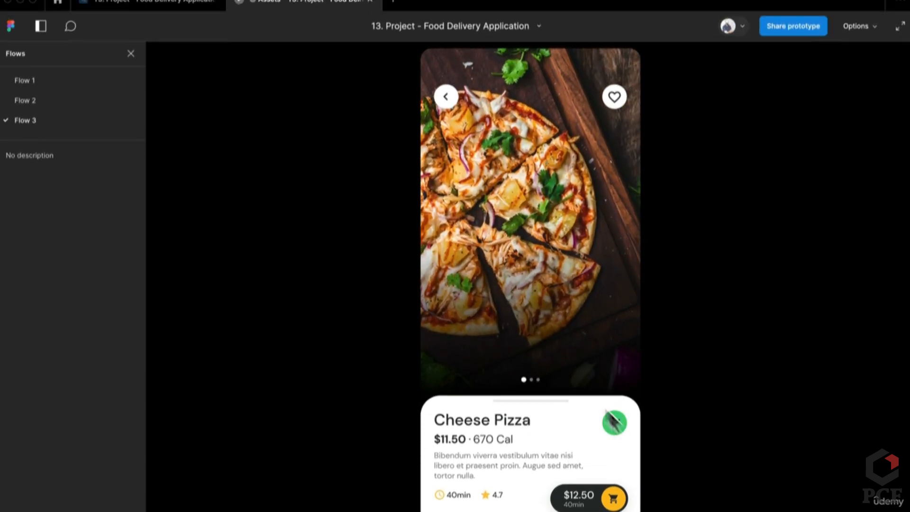
Return to the design file and review the Overlay Description variants with the cart button in the Item Overlay section
click(137, 11)
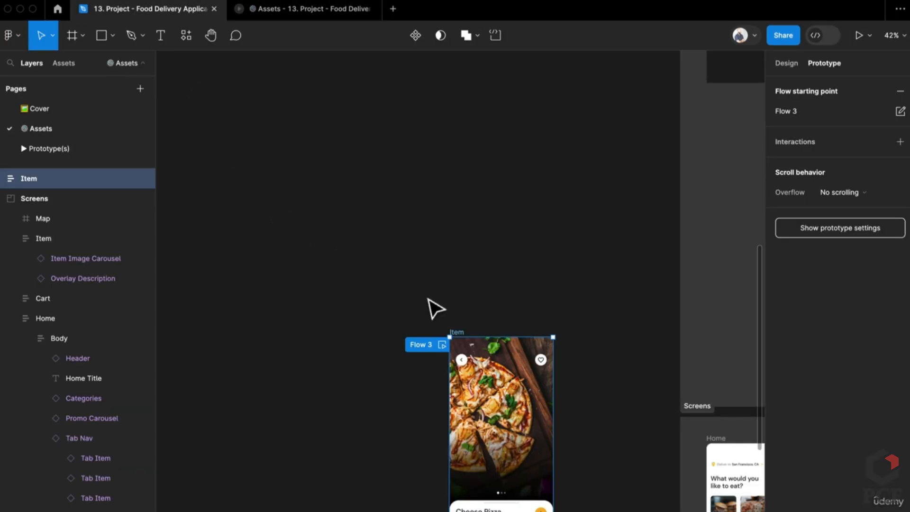
scroll(435, 309, down, 5)
scroll(433, 305, right, 10)
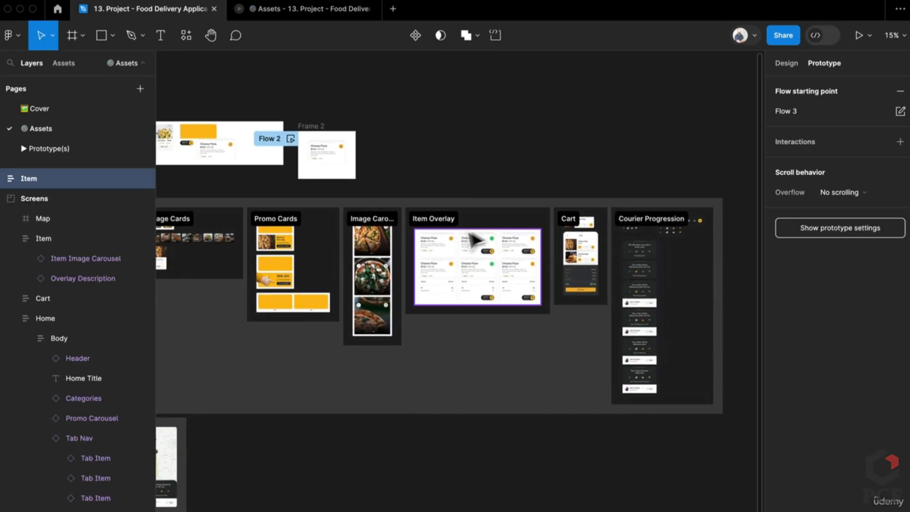
scroll(474, 240, up, 5)
scroll(524, 248, down, 2)
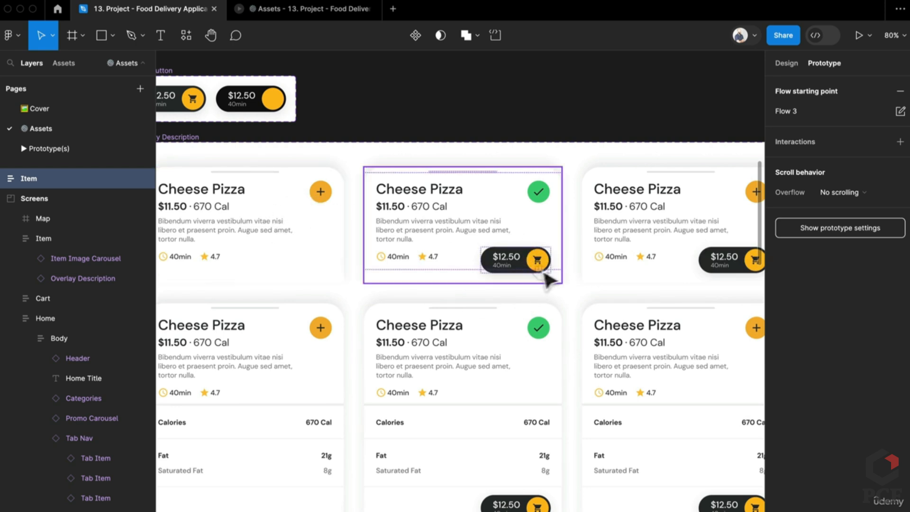
scroll(550, 279, right, 3)
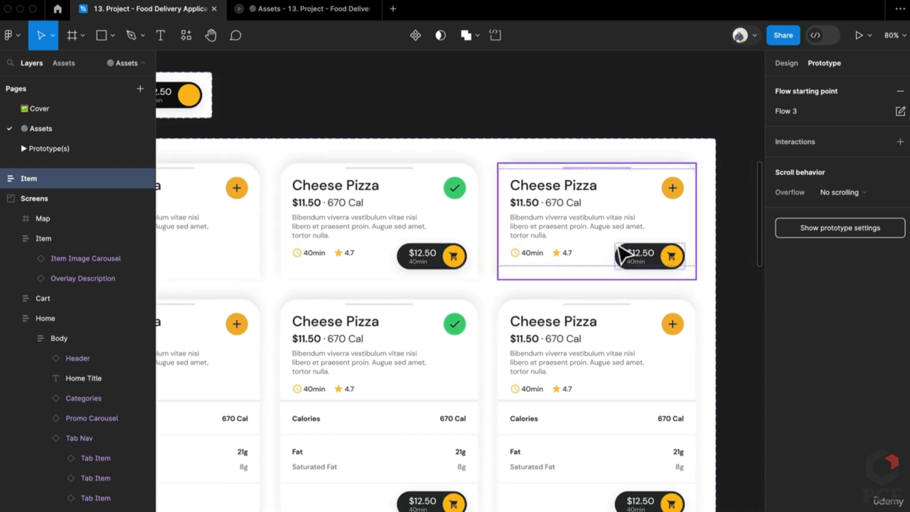
scroll(621, 255, down, 3)
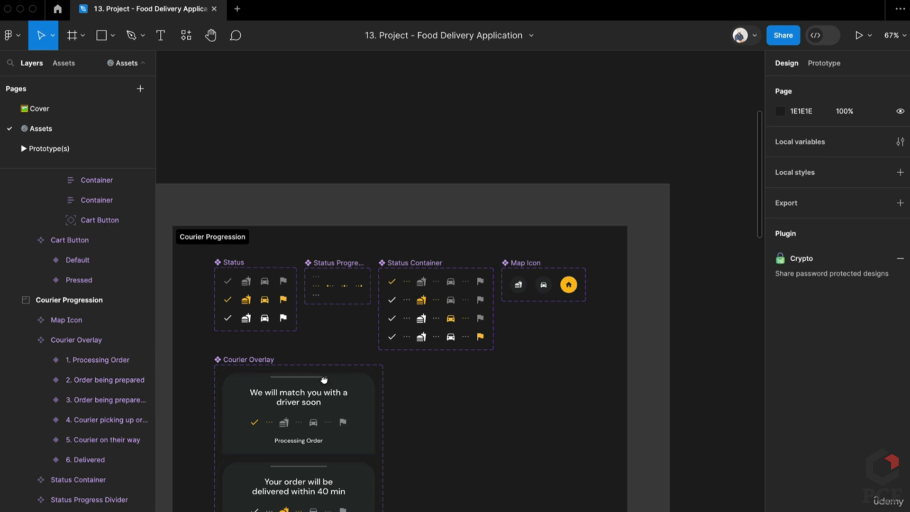
Place a copy of the Courier Overlay's Processing Order variant in Frame 1, beside the Overlay Description
scroll(353, 365, left, 3)
scroll(353, 365, down, 2)
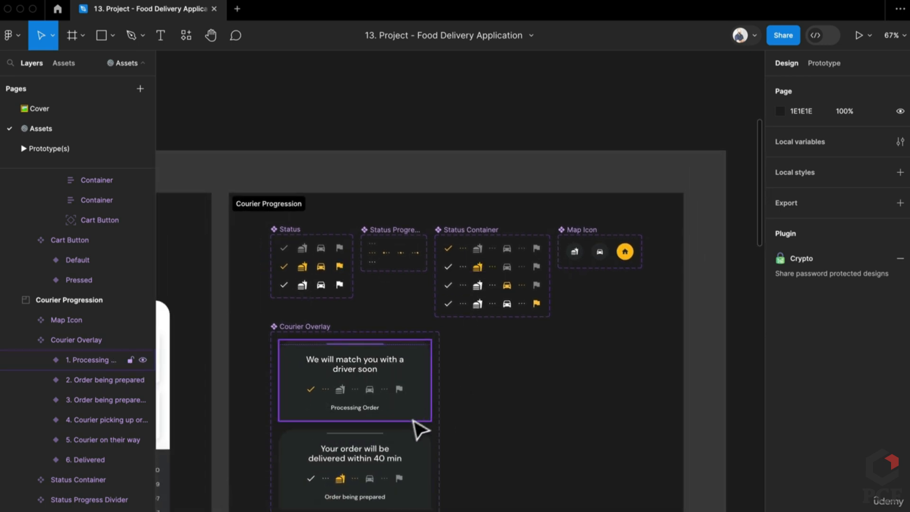
scroll(334, 400, down, 5)
scroll(474, 394, left, 5)
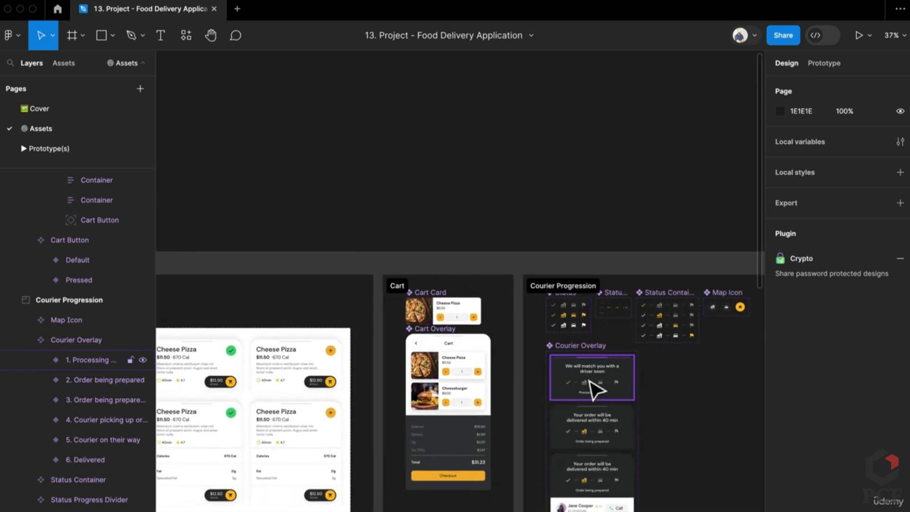
click(624, 391)
drag(625, 391, 250, 151)
scroll(306, 204, left, 10)
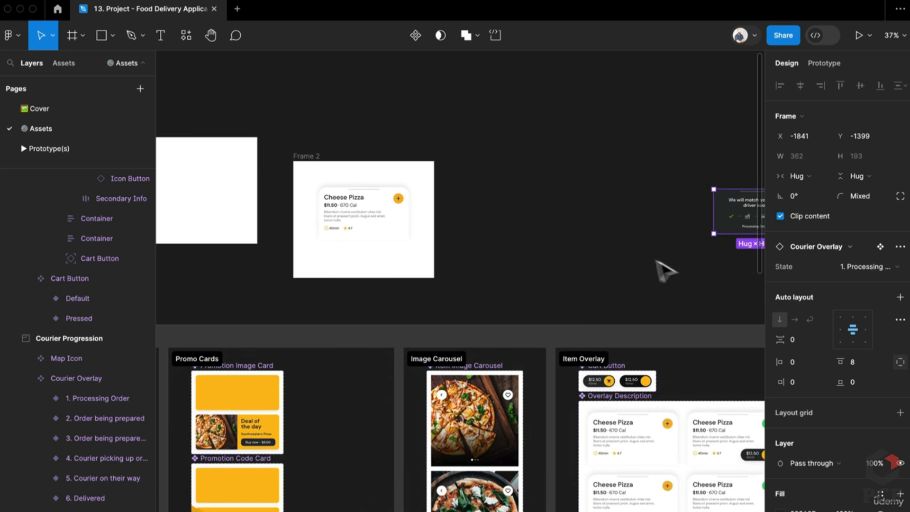
scroll(641, 256, down, 5)
scroll(647, 266, up, 1)
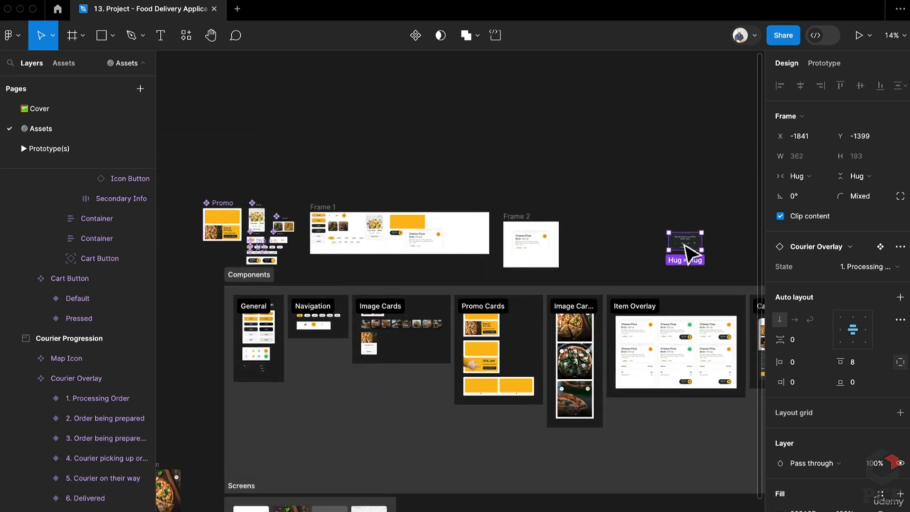
drag(686, 251, 426, 199)
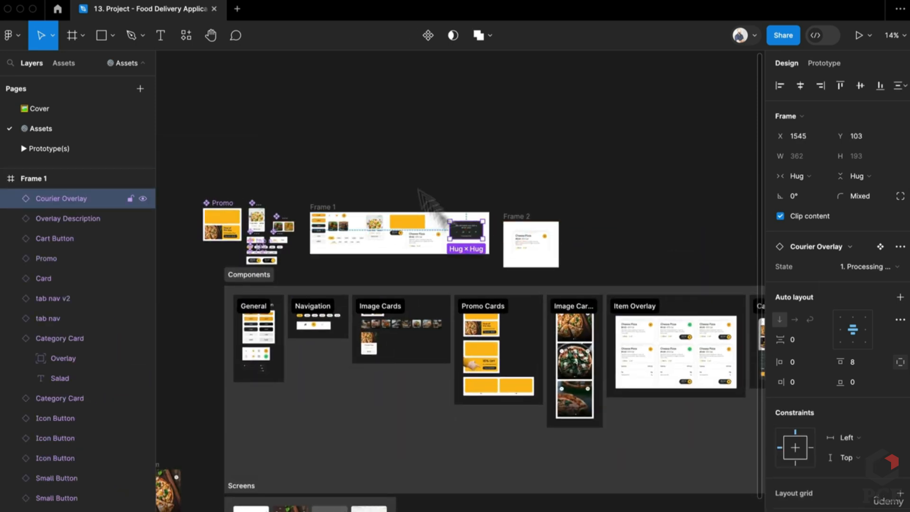
Present Flow 1 and examine the progress dots' animation in the Processing Order overlay
click(852, 37)
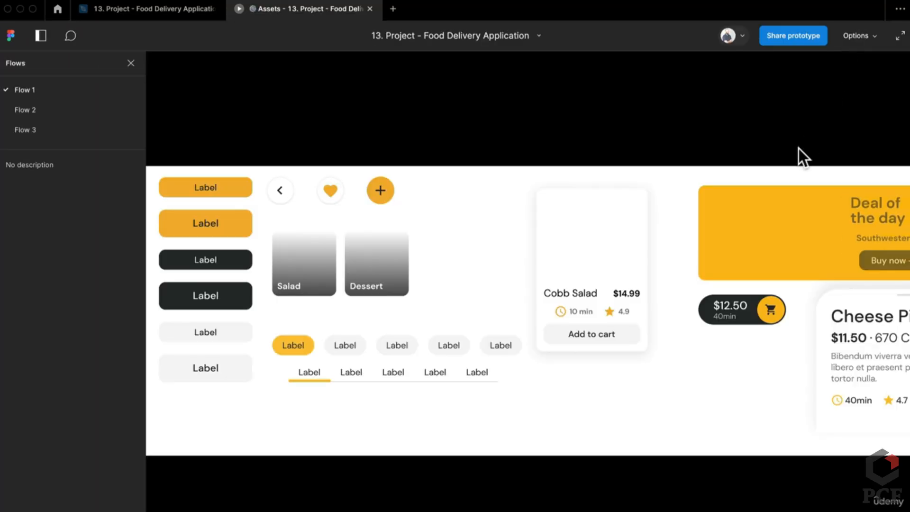
drag(880, 390, 363, 397)
scroll(743, 305, up, 5)
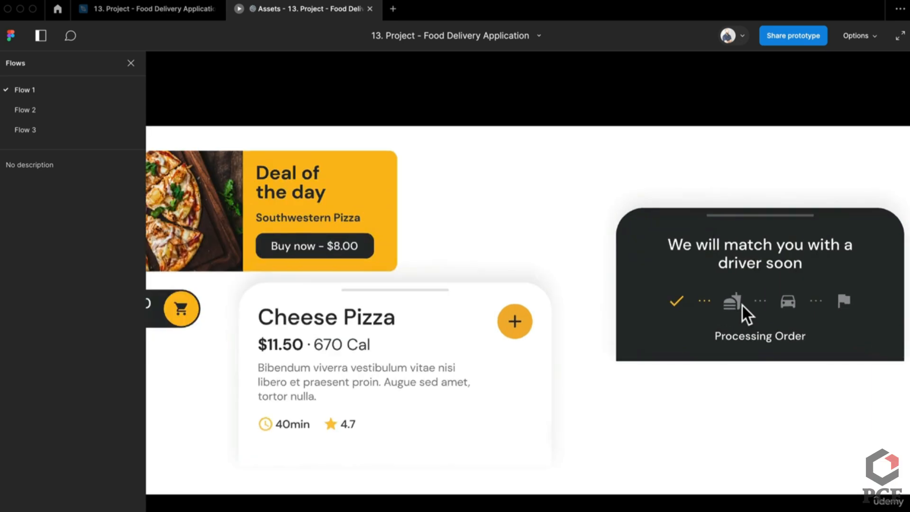
scroll(742, 305, down, 5)
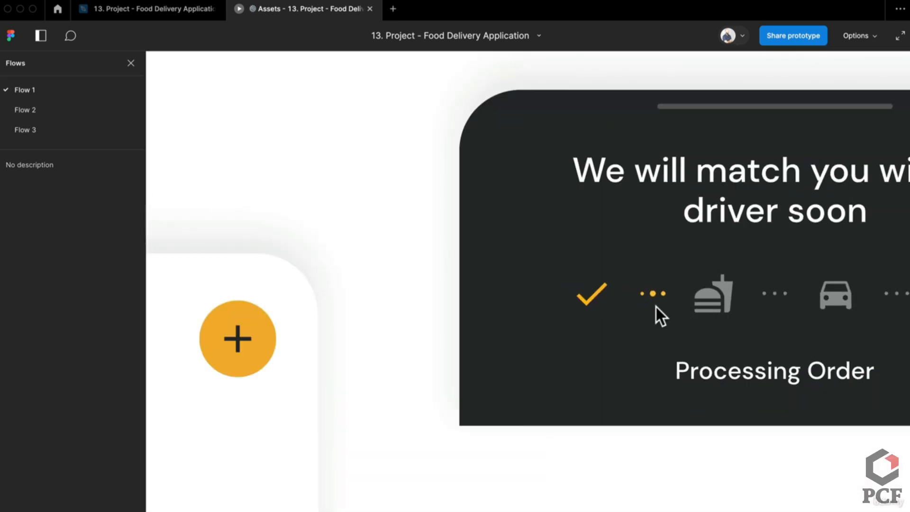
drag(657, 308, 428, 334)
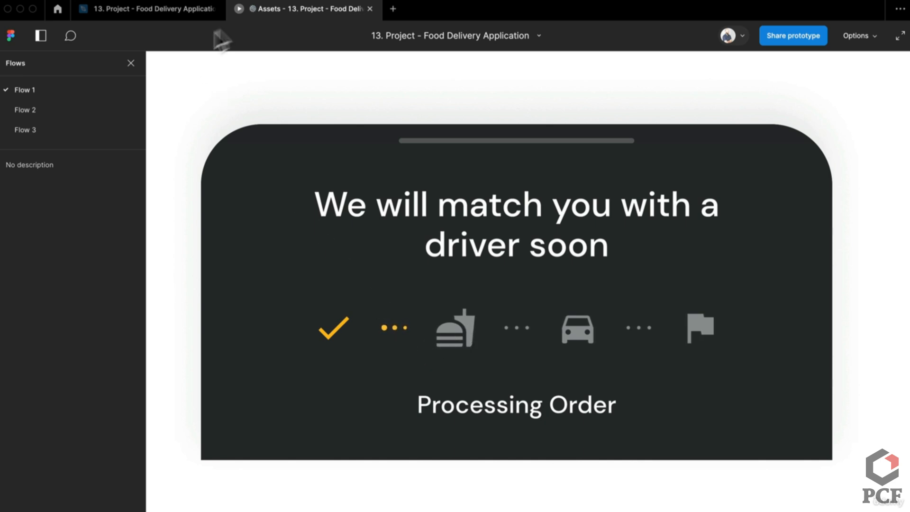
Return to the design file and inspect the Status component set in the Courier Progression section
click(194, 11)
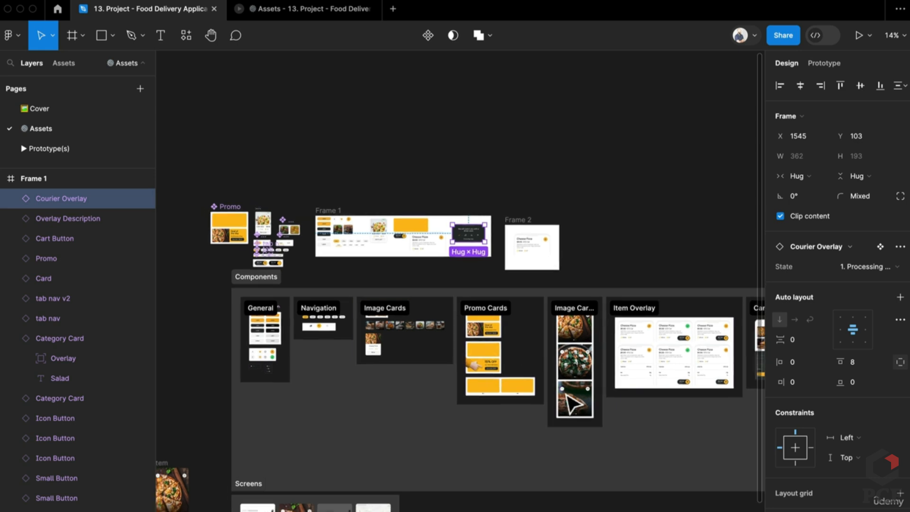
scroll(620, 393, right, 5)
scroll(640, 343, up, 10)
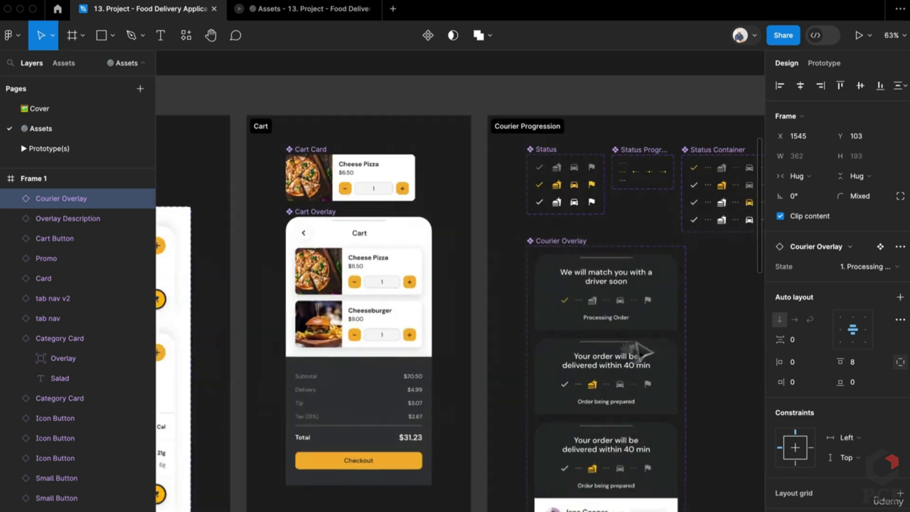
scroll(474, 205, up, 5)
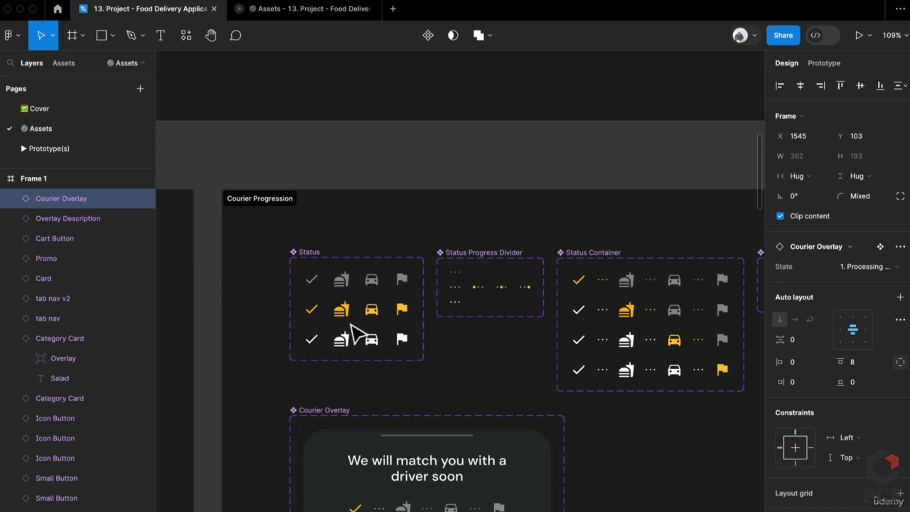
scroll(367, 305, right, 2)
click(269, 262)
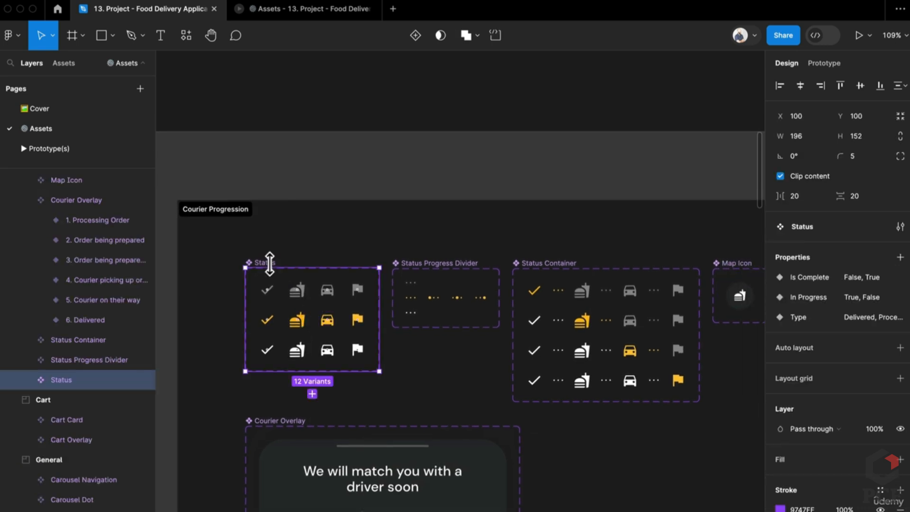
Place copies of the four grey Status icons (check, food, car and flag) in a row above the Courier Progression section
click(268, 290)
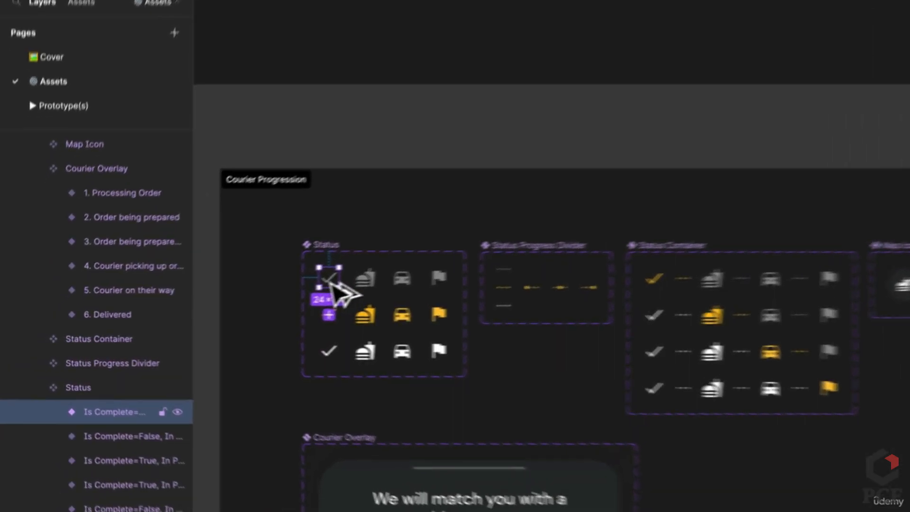
key(alt)
drag(470, 76, 423, 21)
scroll(429, 159, up, 5)
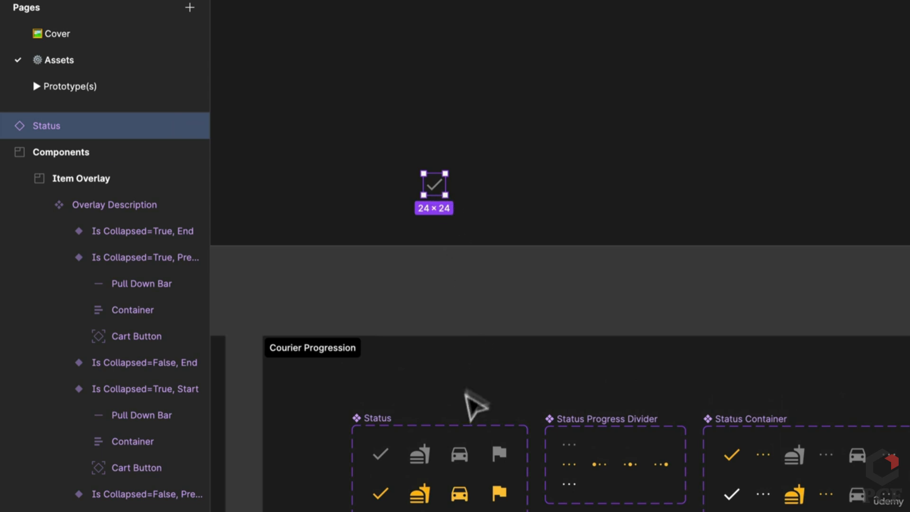
drag(419, 455, 467, 196)
drag(463, 455, 511, 195)
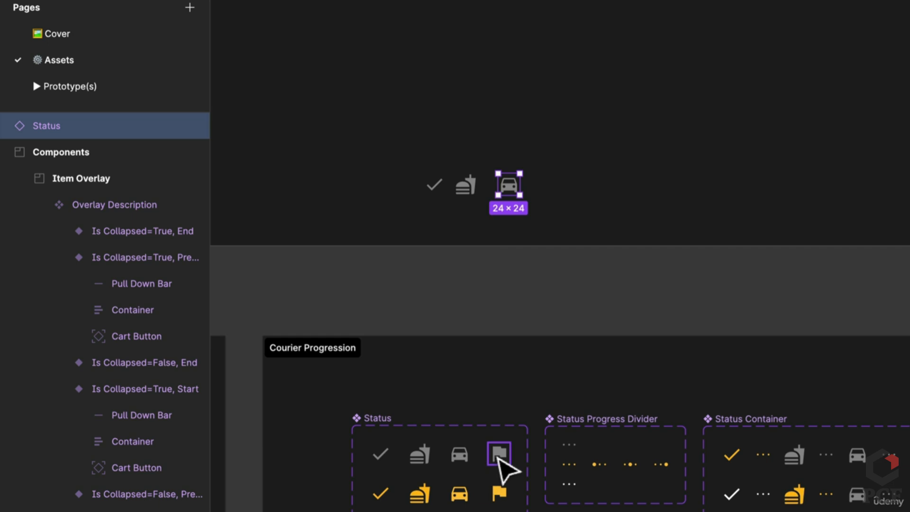
drag(501, 462, 545, 198)
Detach the four copied Status icons from their component to turn them into plain frames
drag(560, 204, 417, 163)
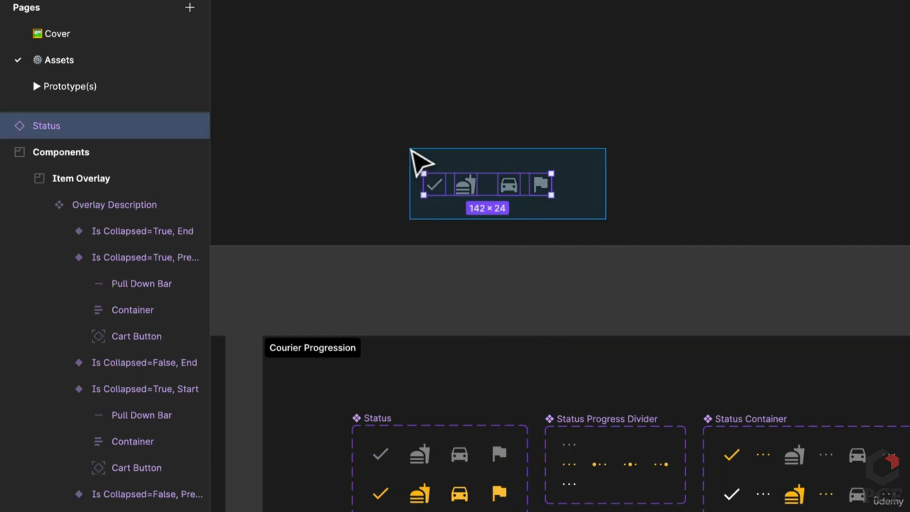
key(ctrl+alt+b)
scroll(490, 162, up, 3)
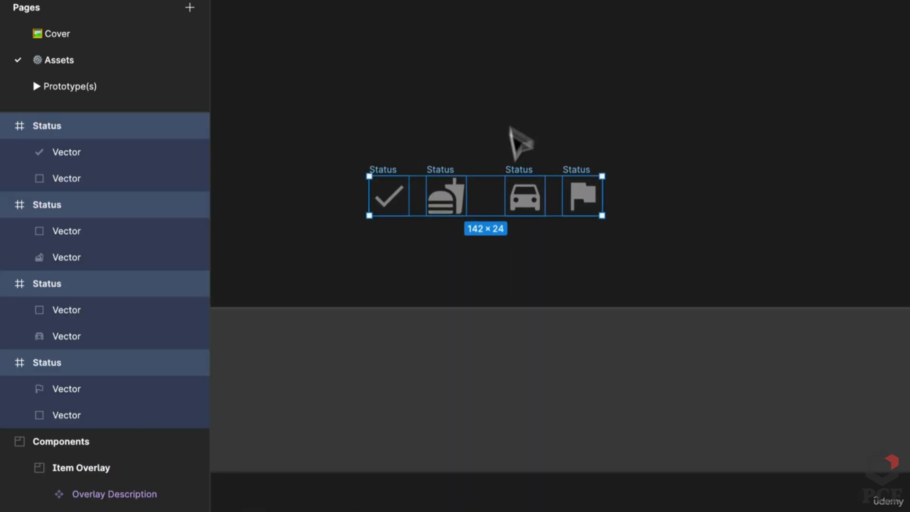
click(520, 138)
drag(503, 313, 531, 304)
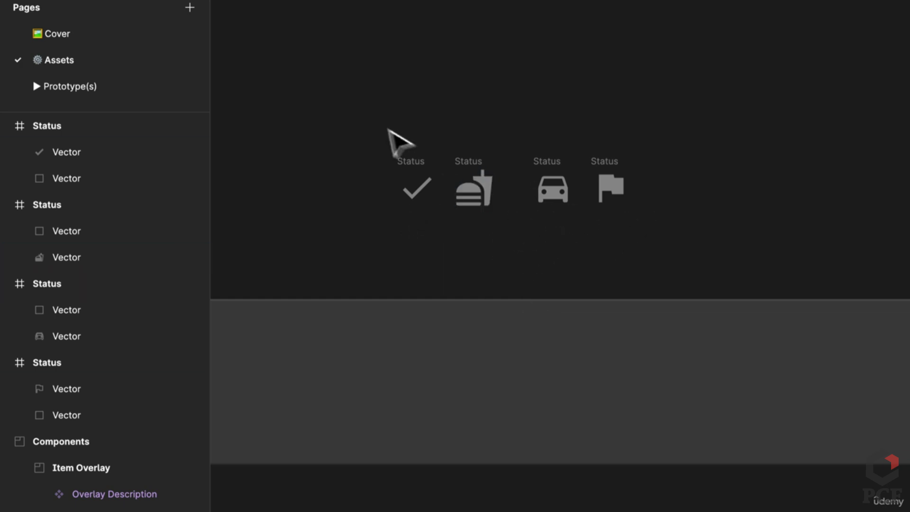
Combine the four detached Status frames into a new component set
drag(387, 127, 689, 225)
drag(558, 189, 561, 118)
click(283, 19)
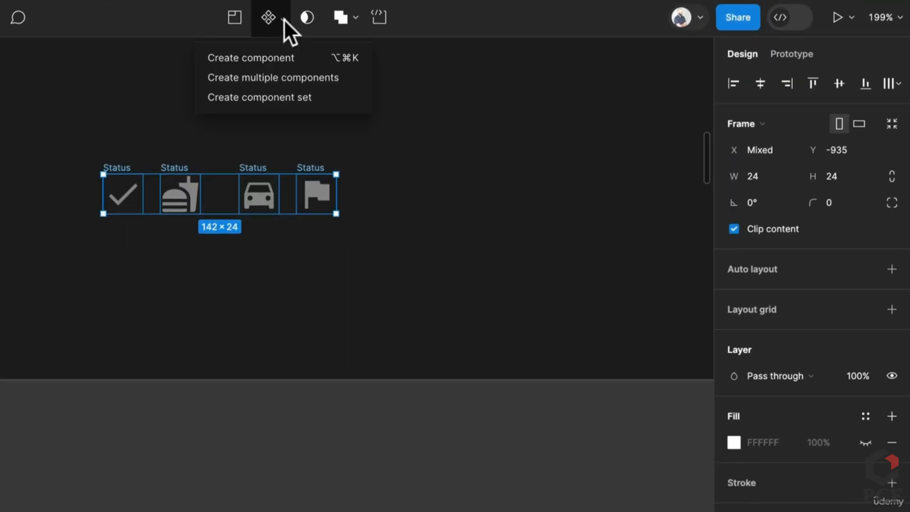
click(282, 100)
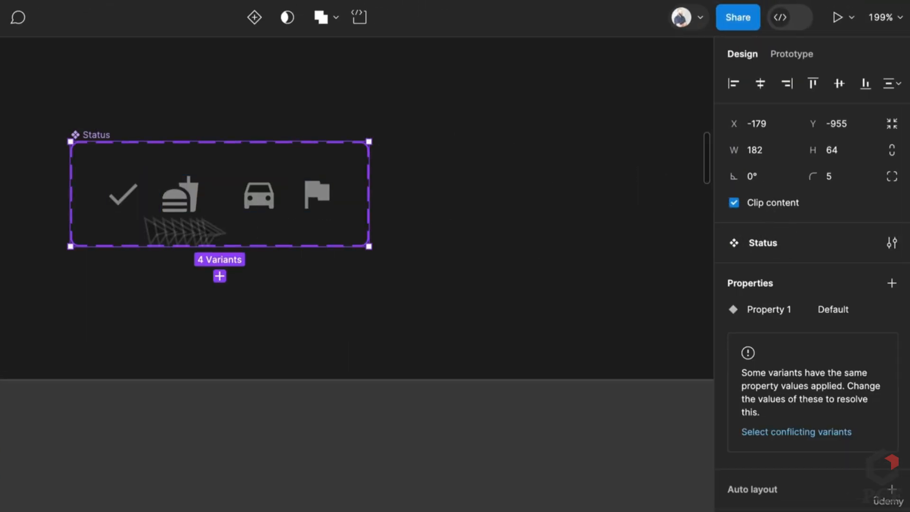
Tidy up the four variants in the new Status set and set their horizontal spacing to 20
click(336, 210)
key(ctrl+a)
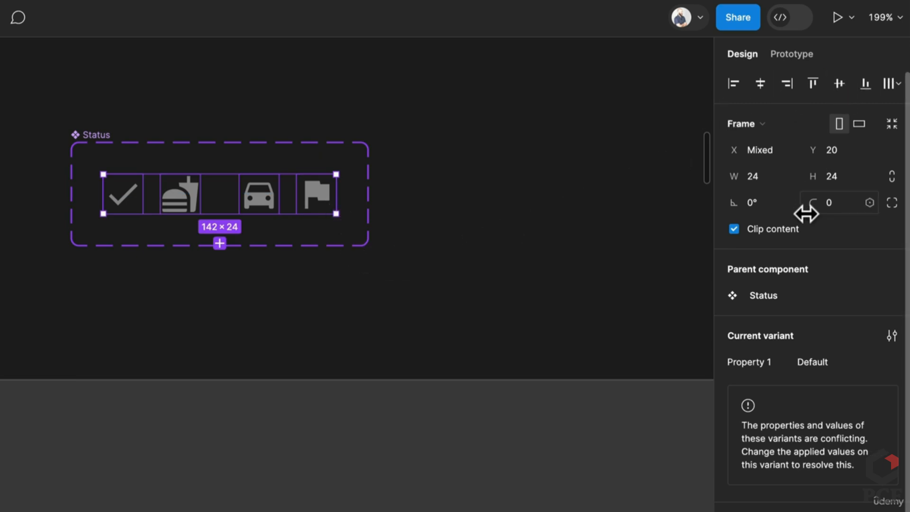
key(shift+a)
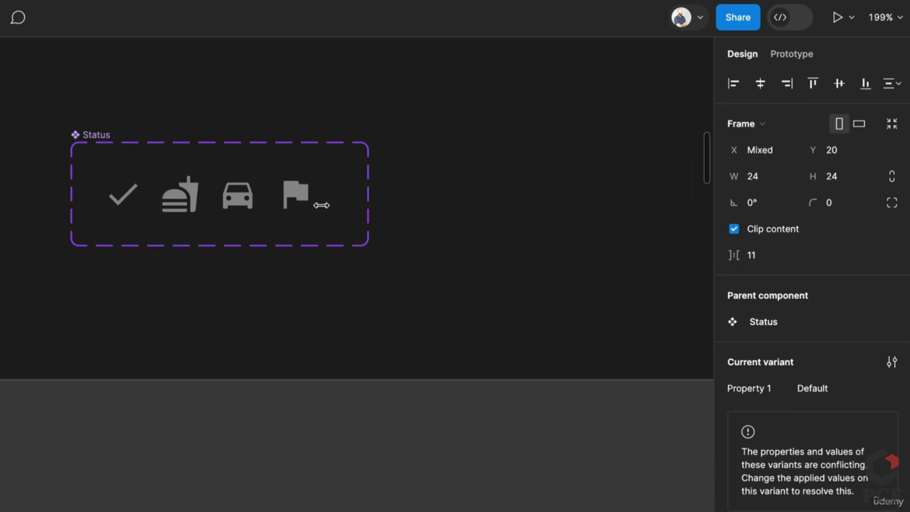
click(758, 256)
text(20)
key(Return)
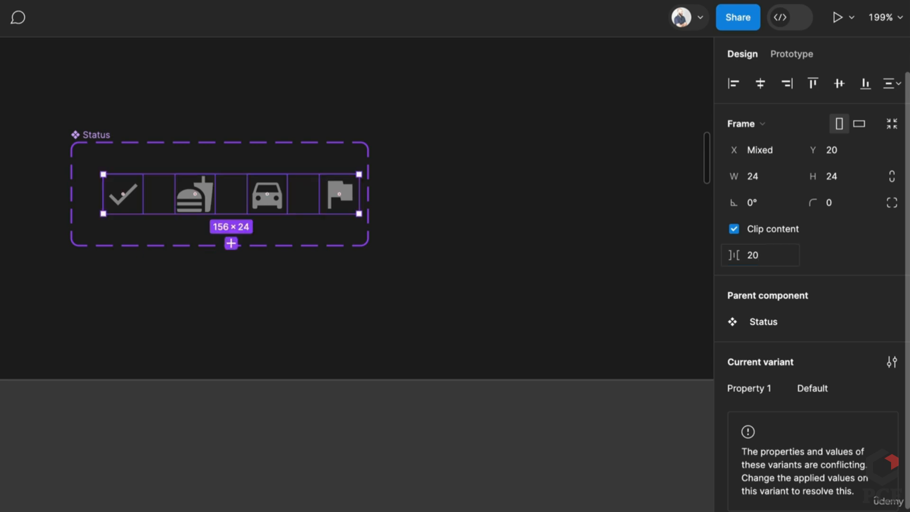
Resize the new Status component set to fit its four variants
click(87, 135)
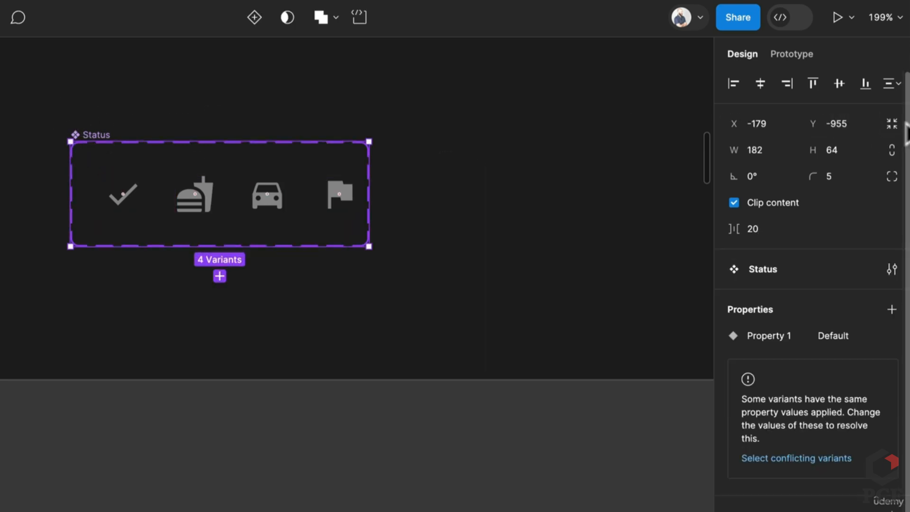
click(892, 124)
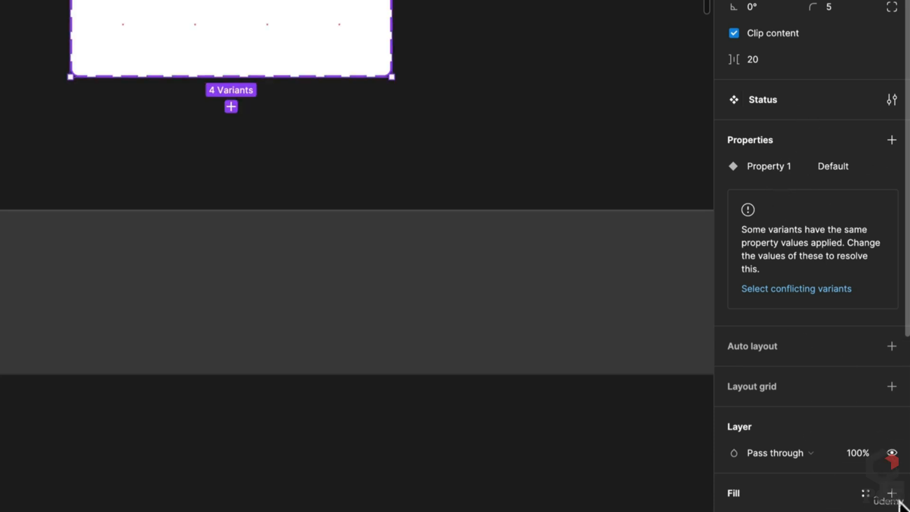
scroll(882, 493, down, 2)
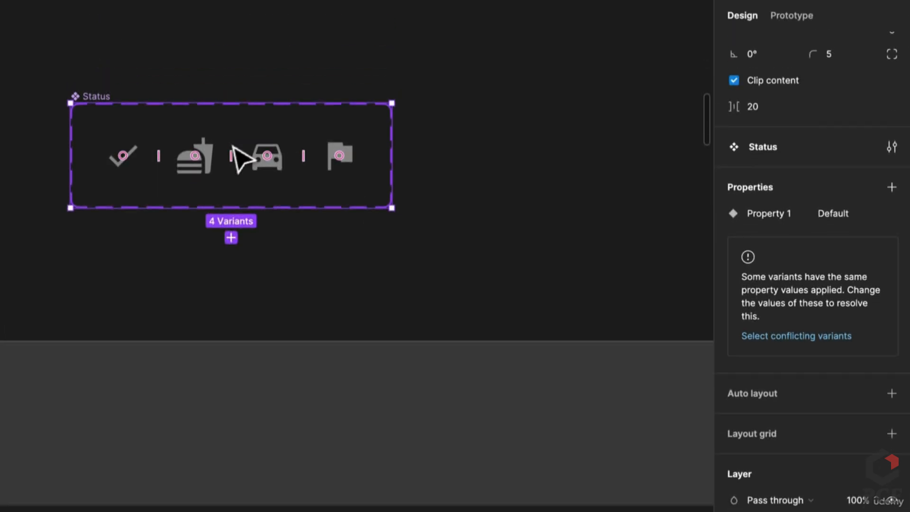
click(205, 163)
click(101, 97)
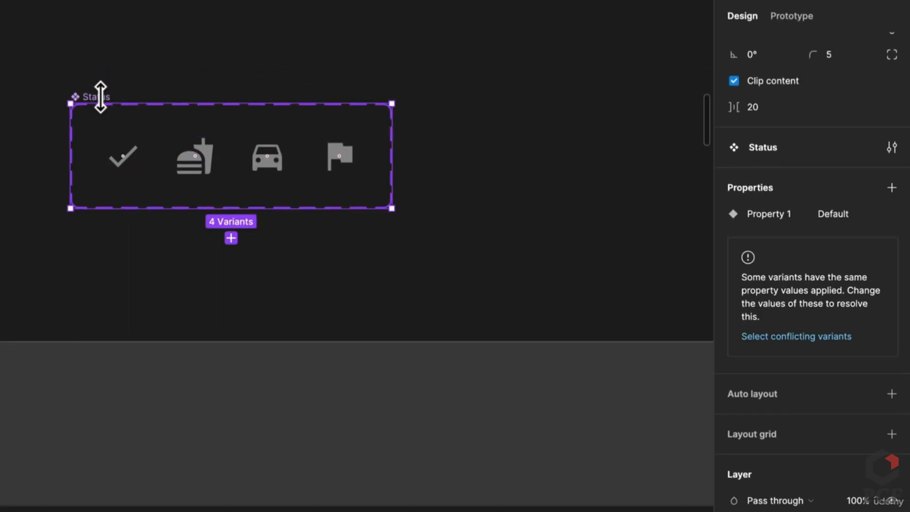
click(136, 177)
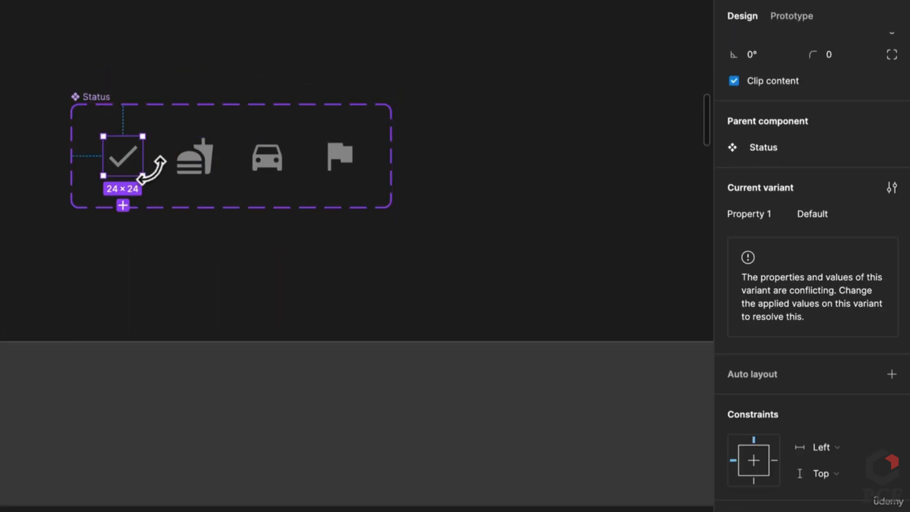
Rename the new Status set's variant property to Type
click(103, 94)
click(756, 218)
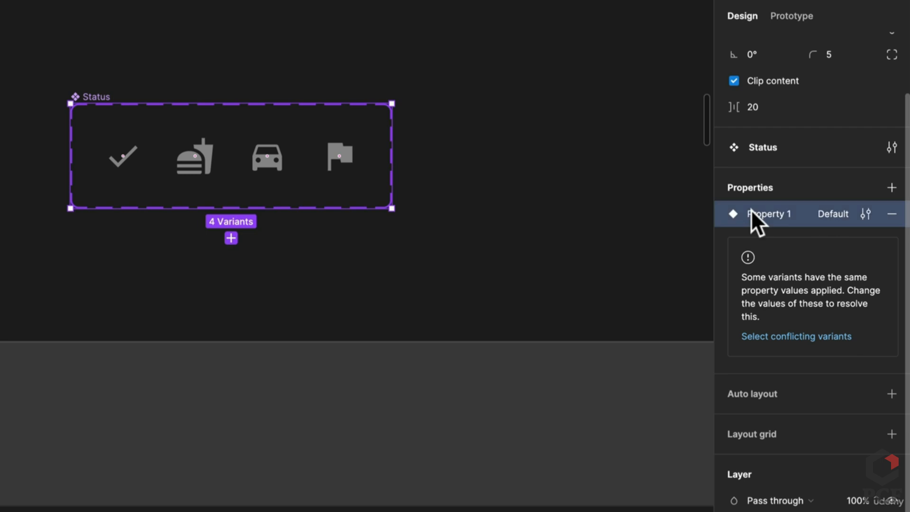
double_click(753, 215)
text(Typ)
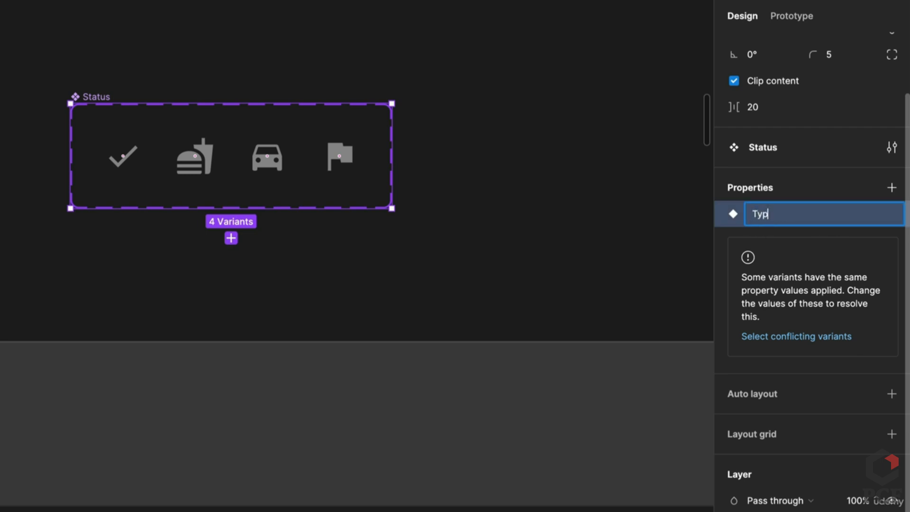
text(e)
key(Return)
Review the values of the Type property in the existing Status component set under Courier Progression
scroll(524, 345, down, 3)
scroll(433, 290, down, 5)
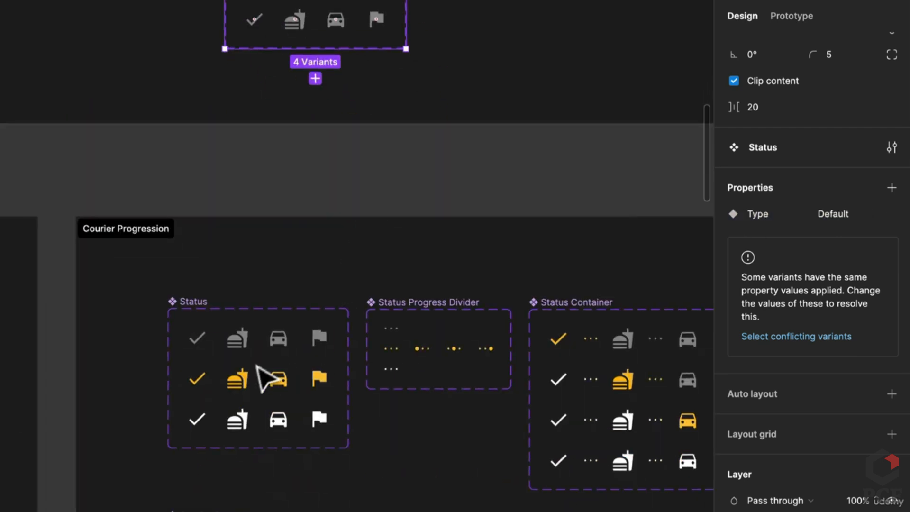
click(193, 321)
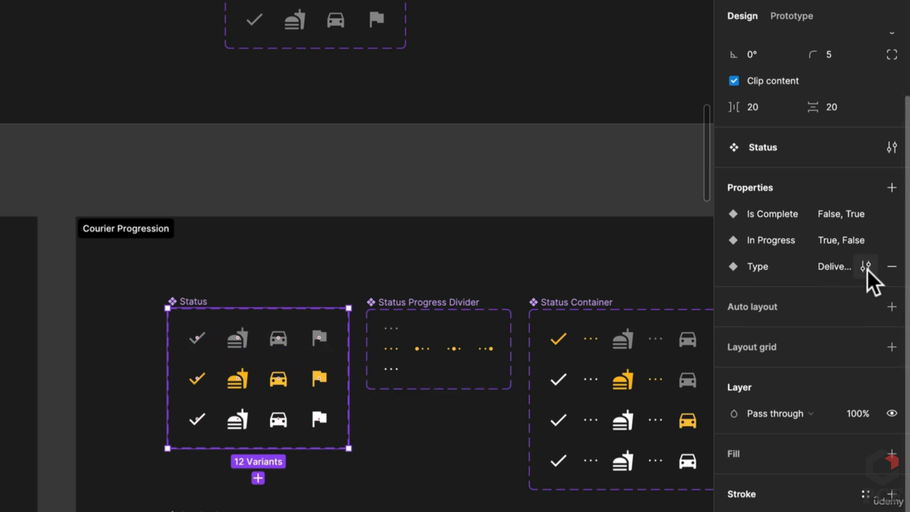
click(867, 267)
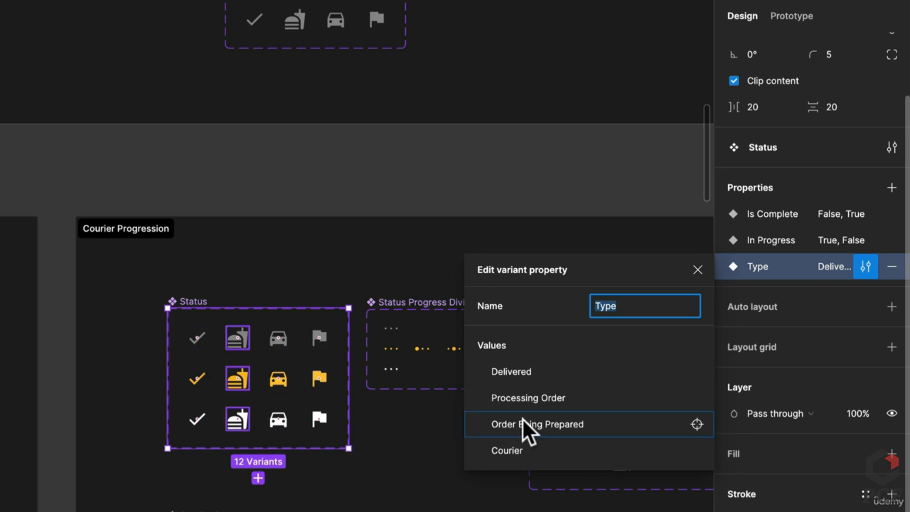
click(585, 128)
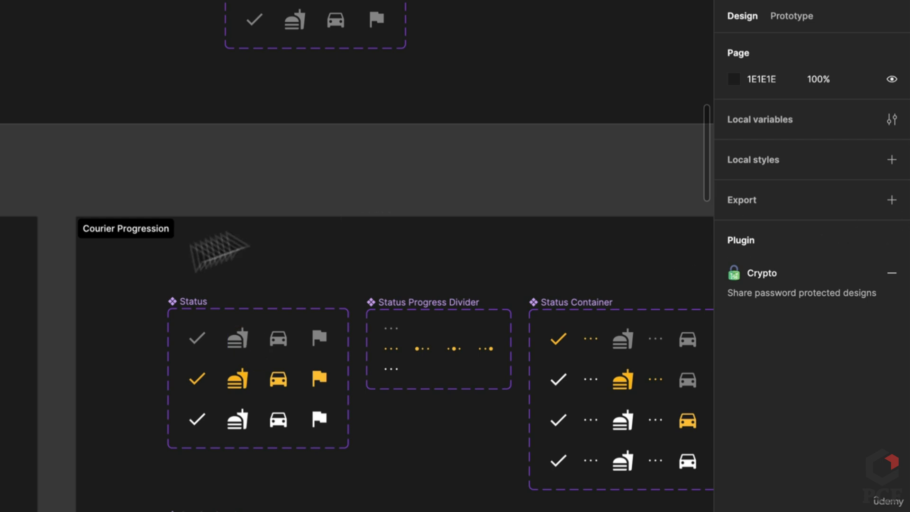
Examine the properties of the existing Status set under Courier Progression and the variant values of its orange car icon
click(224, 308)
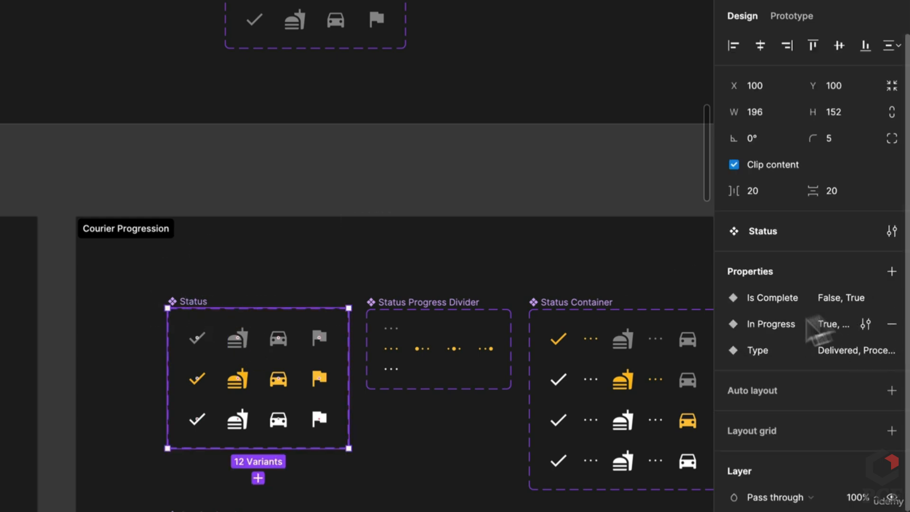
scroll(331, 120, up, 3)
scroll(332, 171, down, 2)
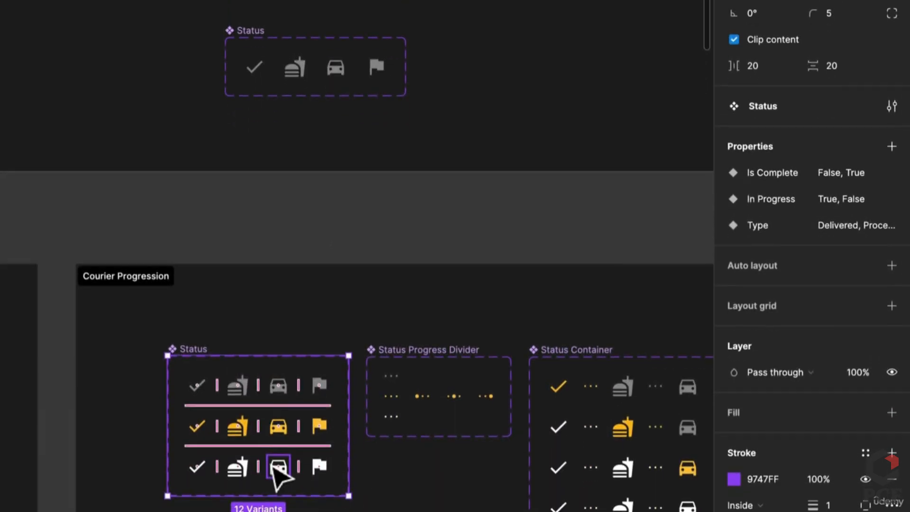
click(278, 426)
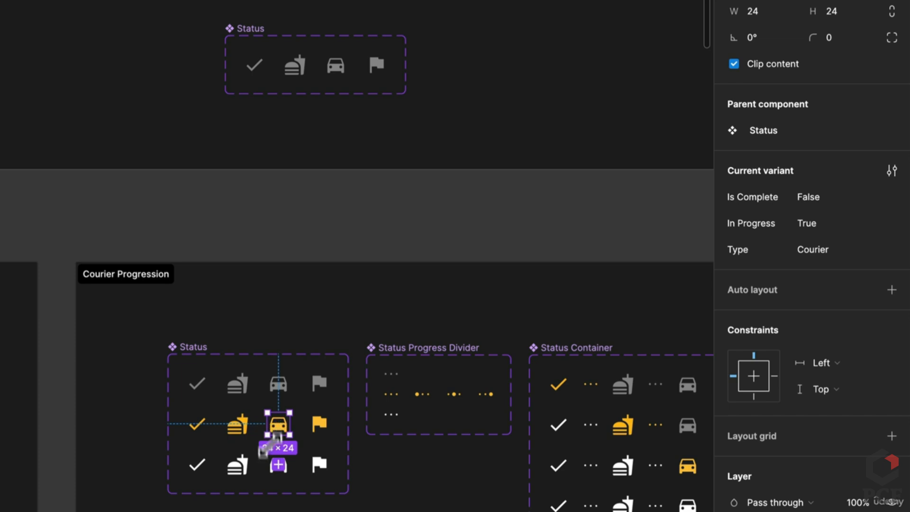
key(ctrl+d)
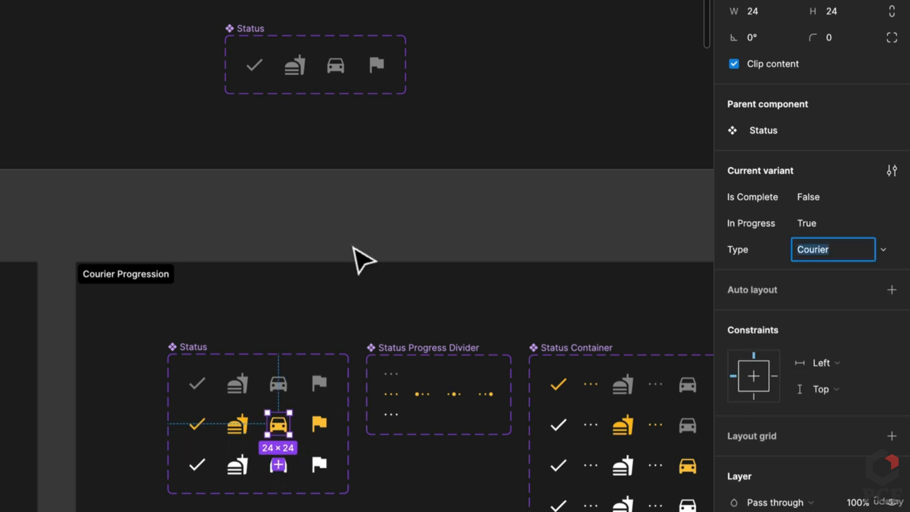
Set the Type value of the checkmark variant in the new Status set to Order confirmed
click(386, 147)
scroll(285, 51, up, 3)
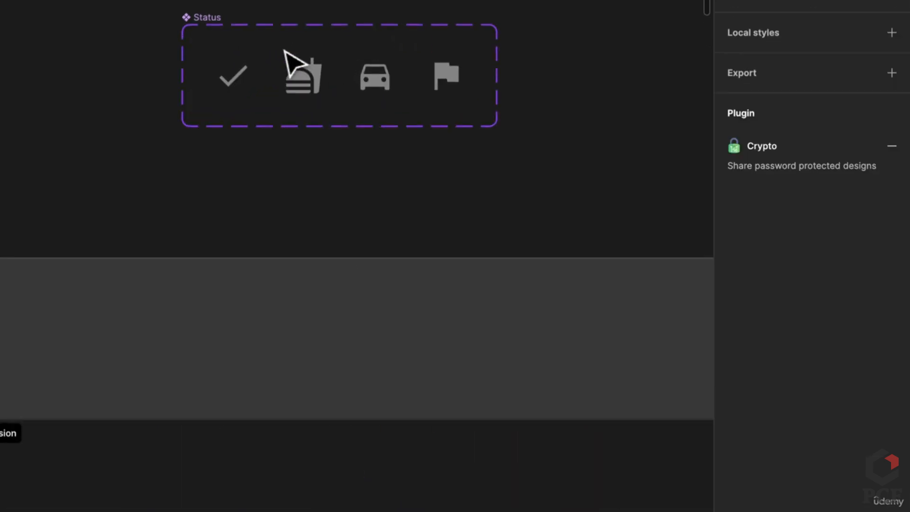
click(197, 19)
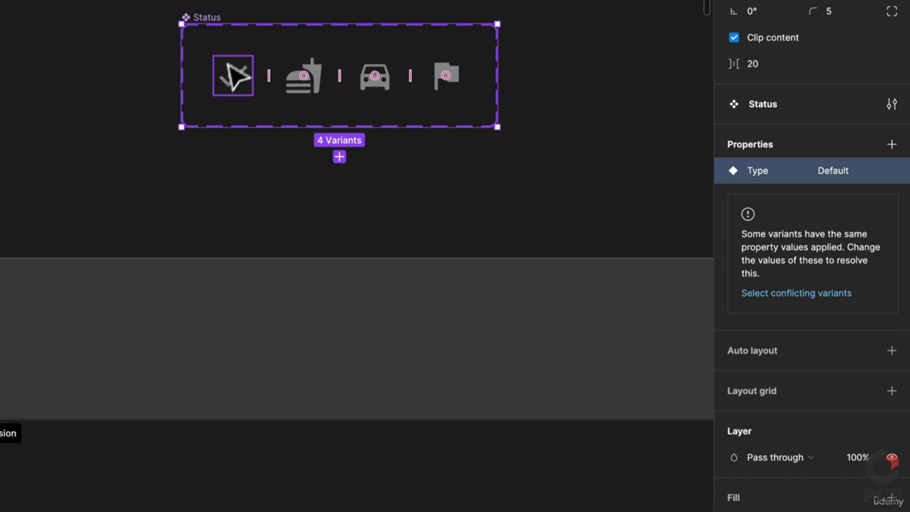
click(233, 75)
click(828, 199)
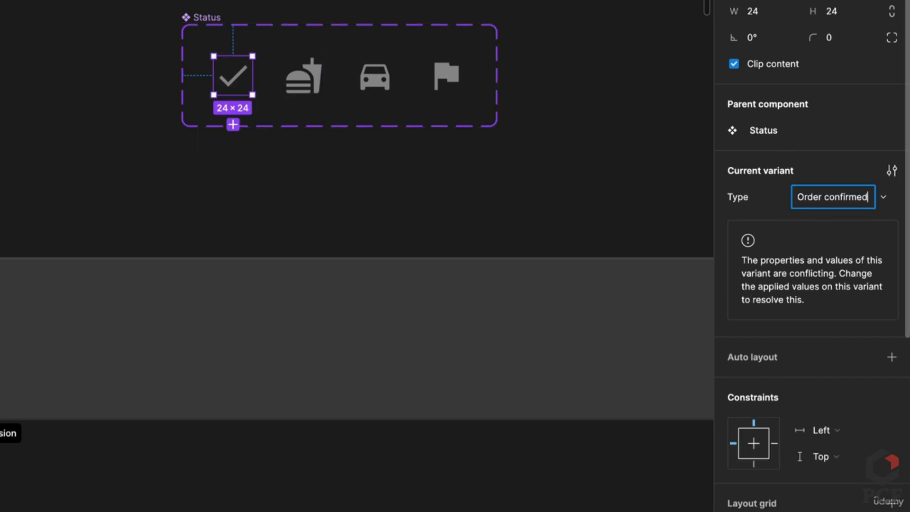
key(Return)
Set the Type value of the burger-and-drink variant in the new Status set to Preparing order
click(282, 77)
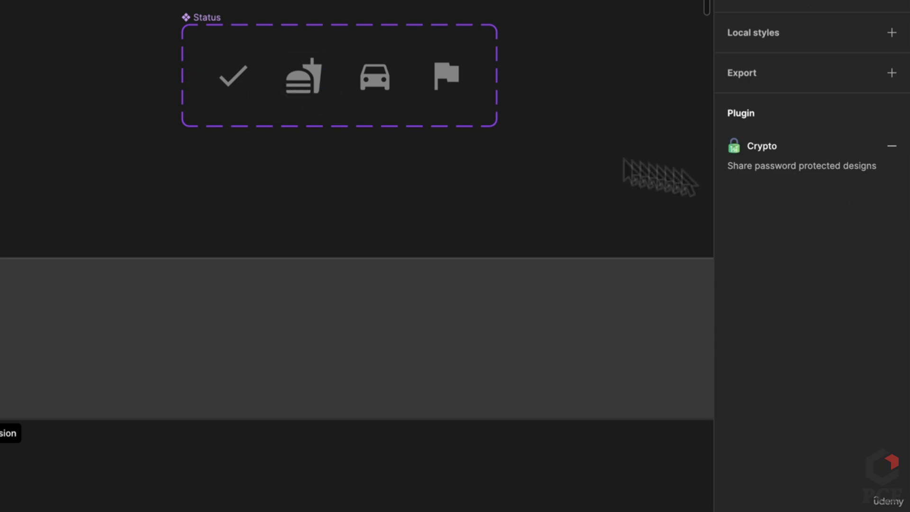
click(319, 87)
click(813, 197)
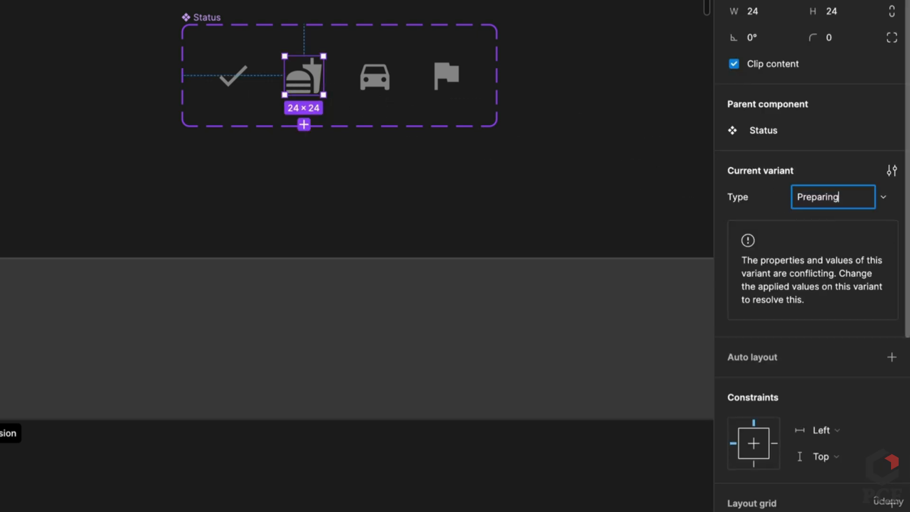
text(Preparing order)
key(Return)
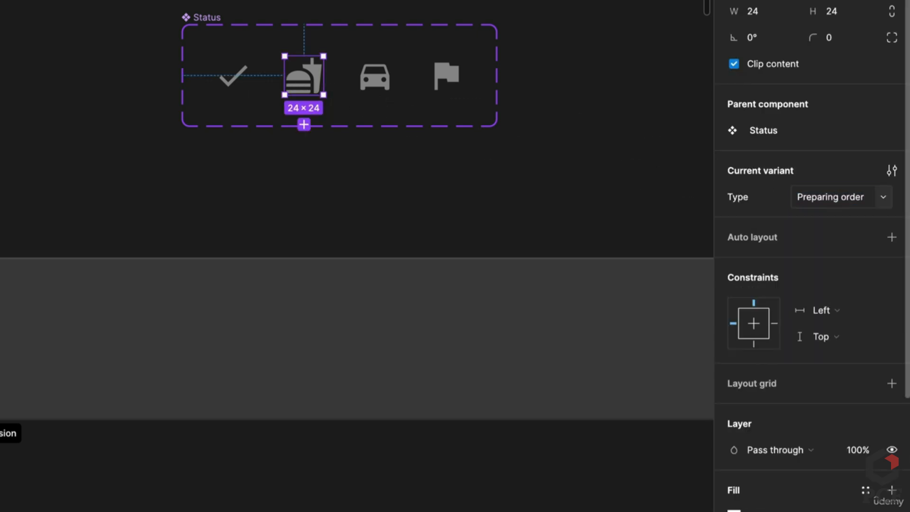
Set the Type value of the car variant to Courier and that of the flag variant to Delivered
click(373, 86)
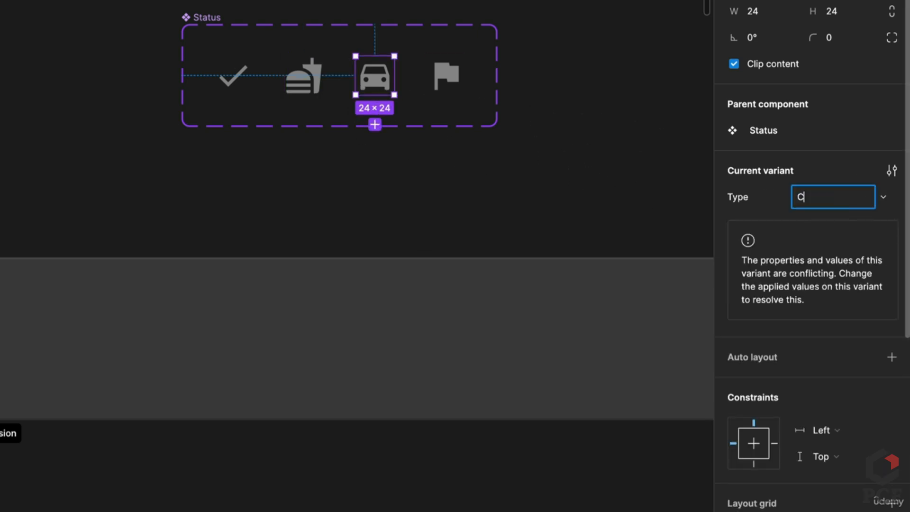
text(er)
key(Return)
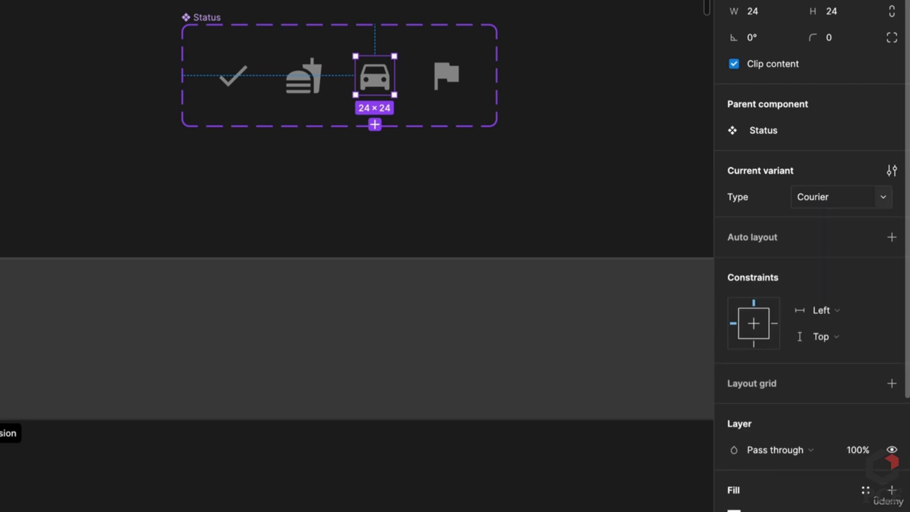
click(459, 76)
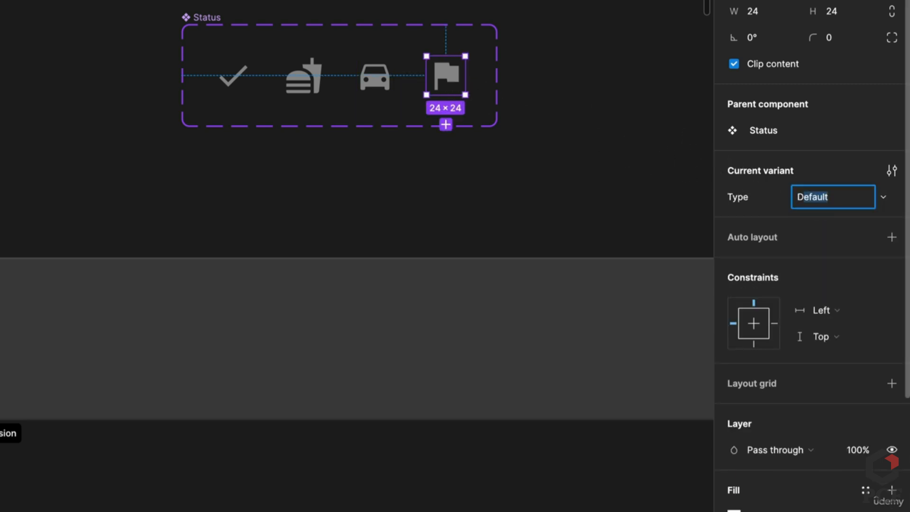
text(Delivered)
key(Return)
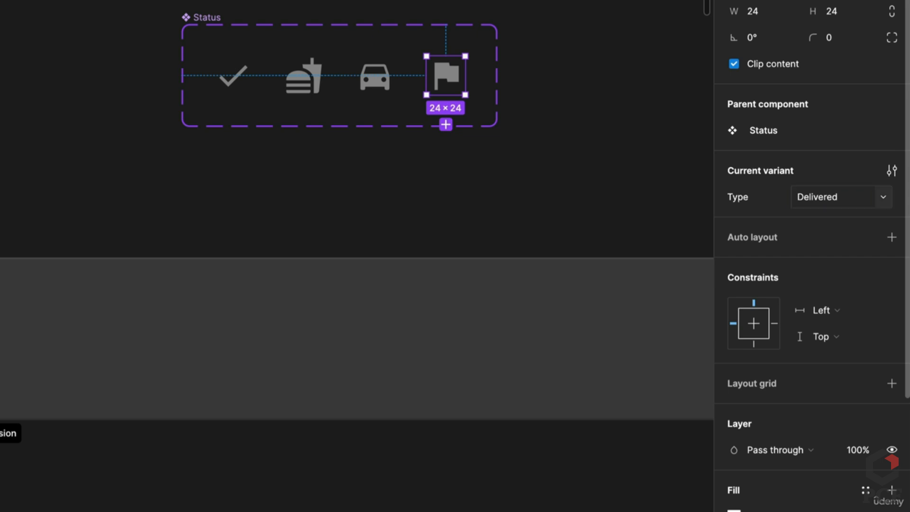
Extend the new Status set downward to a height of about 141, making room below its icon row
click(214, 18)
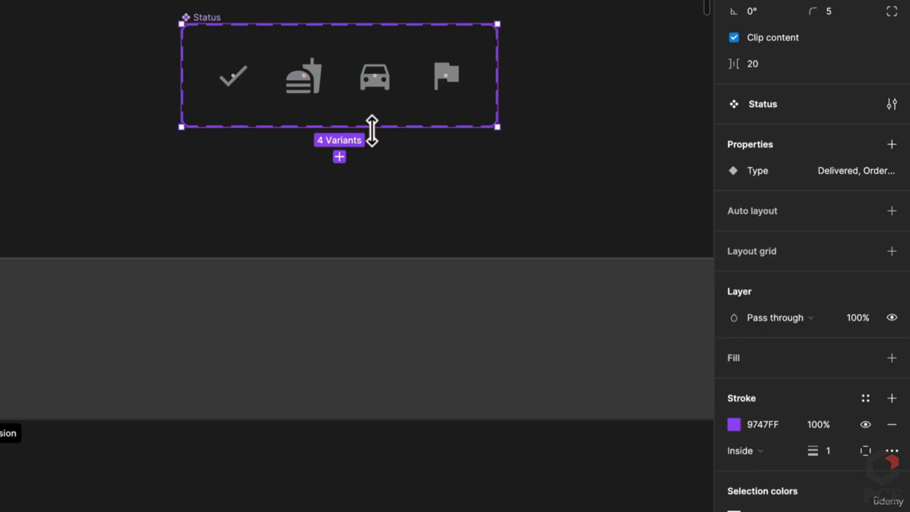
drag(372, 128, 355, 251)
click(244, 79)
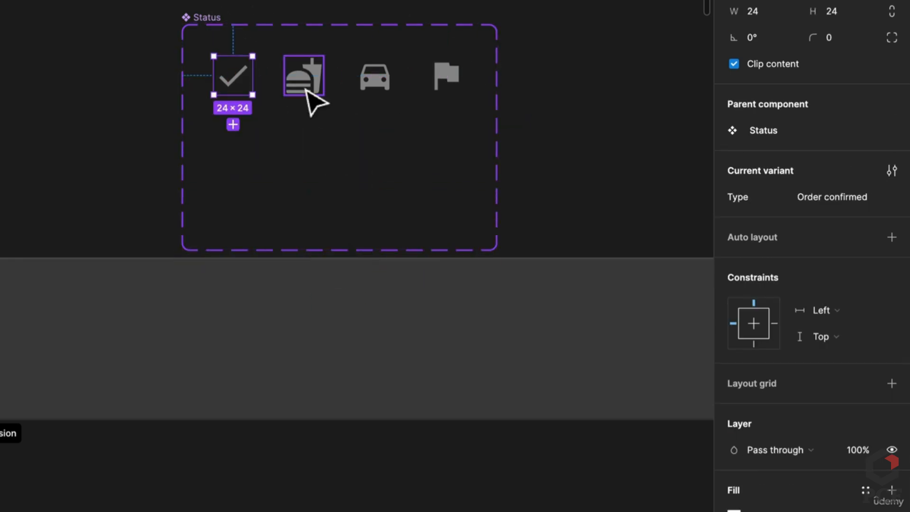
shift+click(306, 85)
shift+click(376, 86)
shift+click(443, 85)
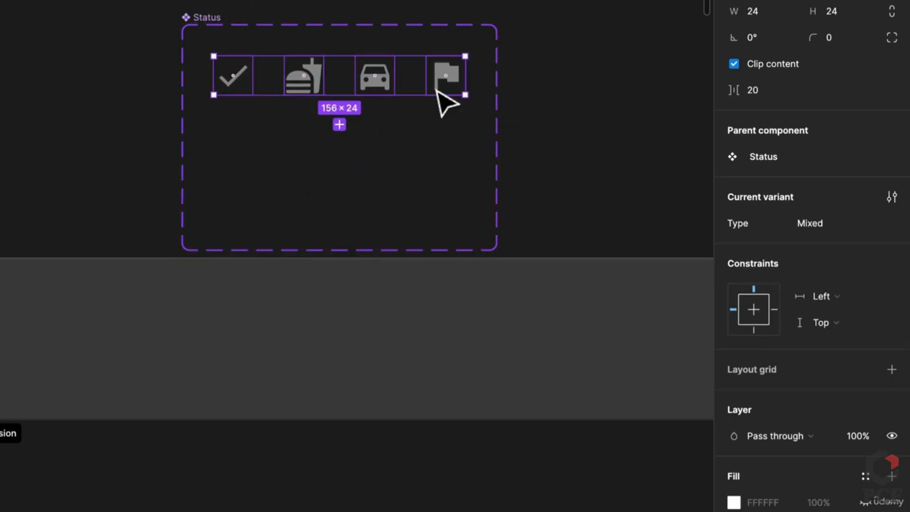
Add a variant property named In progress with the value False to the new Status set
click(254, 37)
click(886, 146)
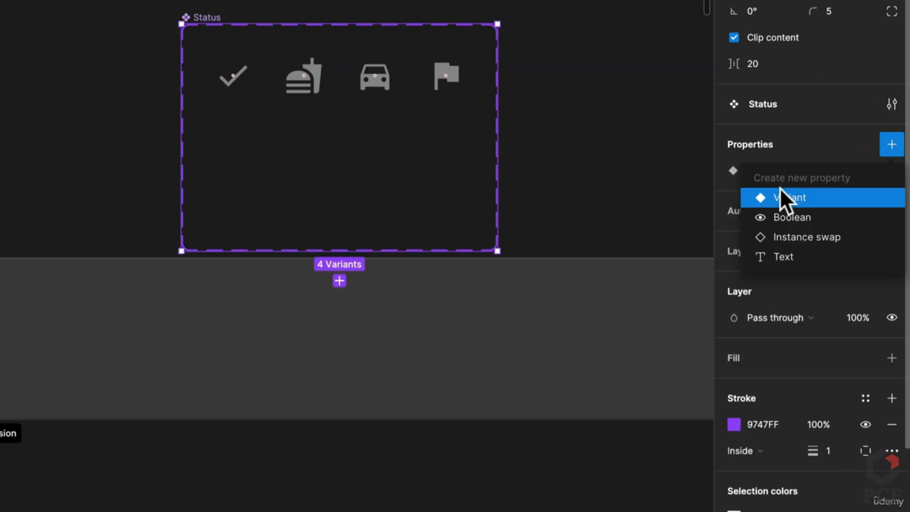
click(784, 194)
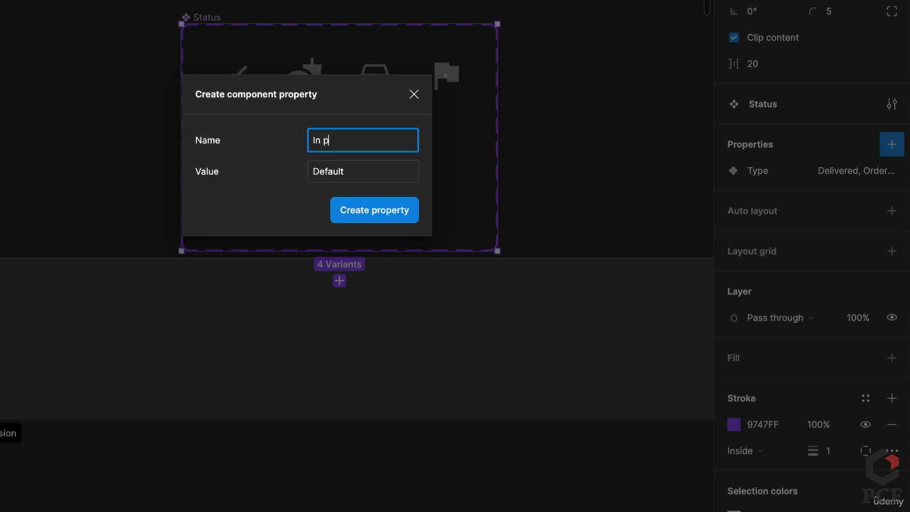
key(Tab)
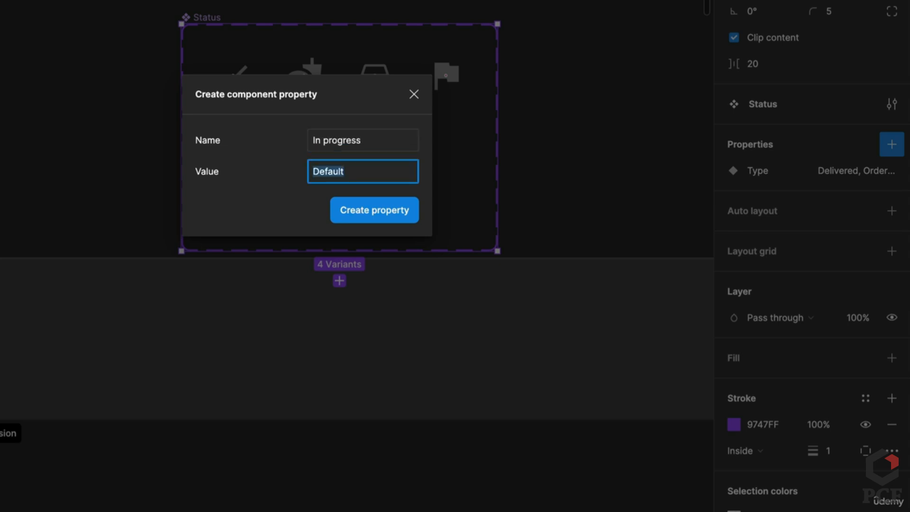
text(False)
key(Return)
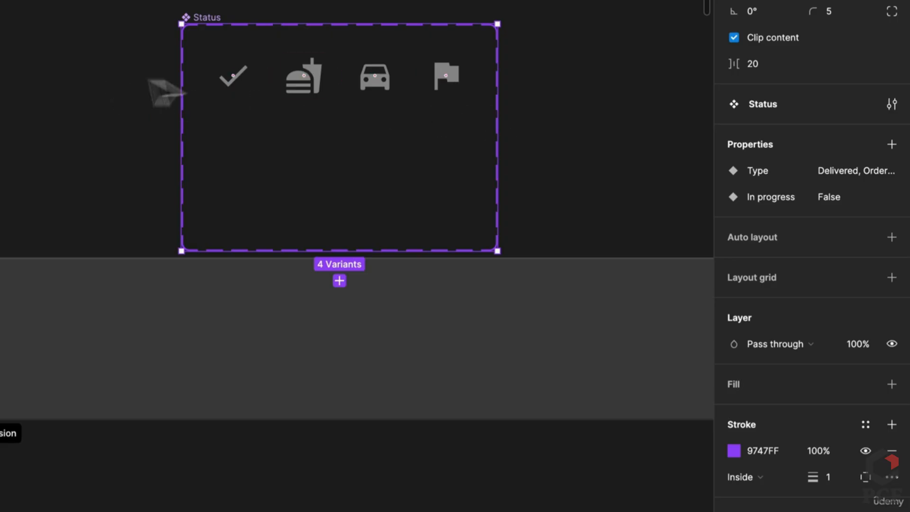
Duplicate the four grey icon variants as a second row directly below the first in the Status set
click(230, 87)
shift+click(306, 90)
shift+click(375, 85)
shift+click(439, 84)
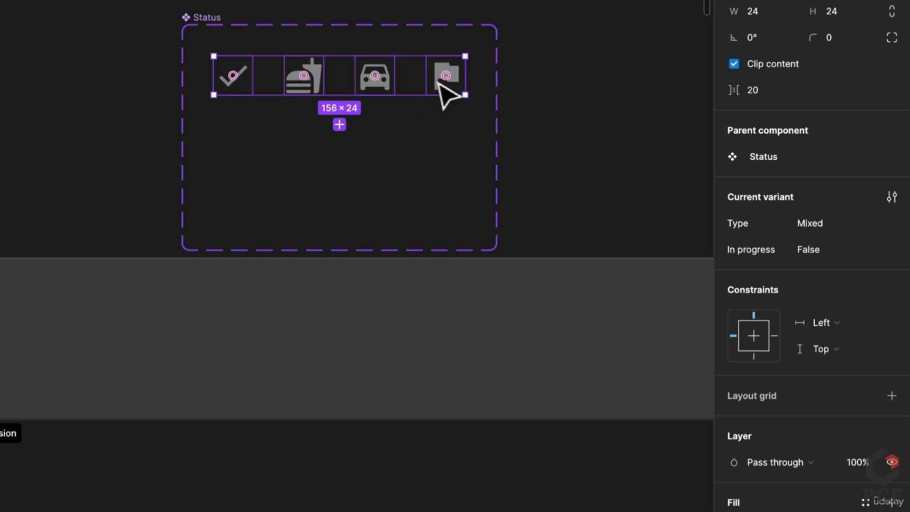
drag(444, 89, 453, 159)
Recolour the second row of icons to the orange document colour FEBD11 at 100% opacity
scroll(807, 425, down, 6)
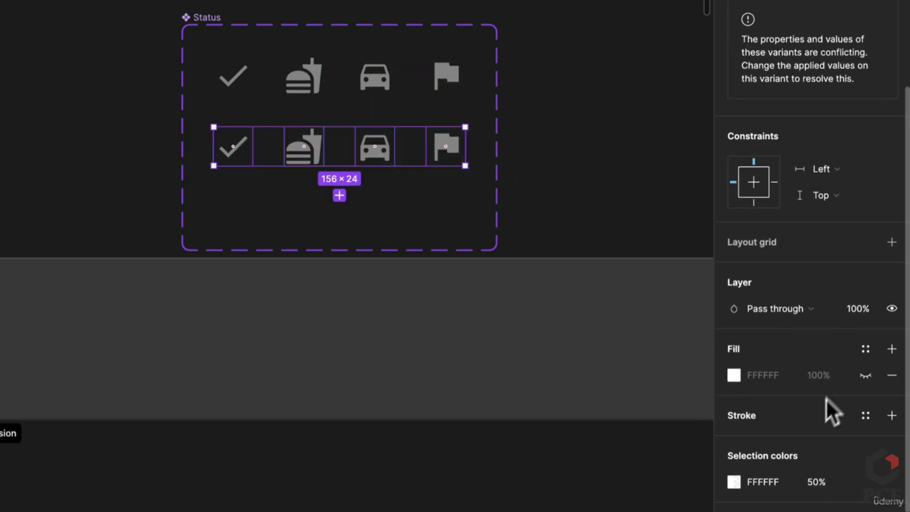
click(824, 481)
key(BackSpace)
text(100)
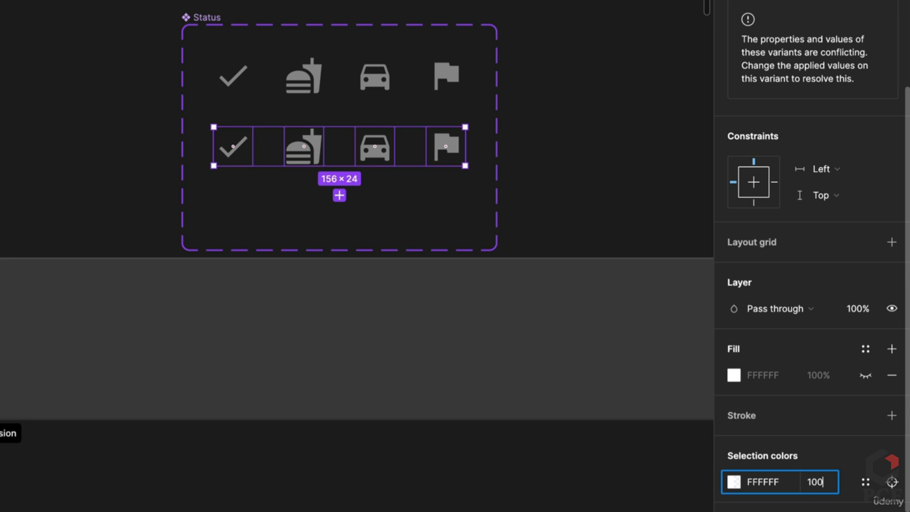
key(Return)
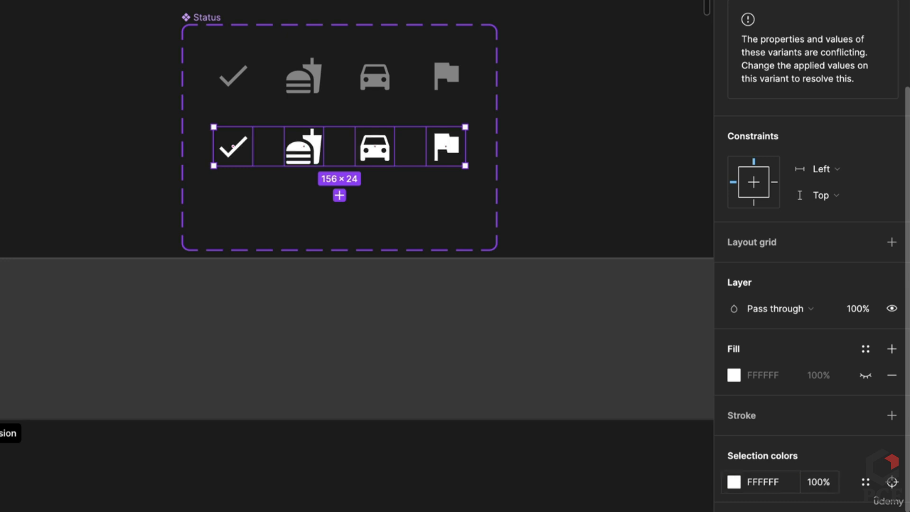
click(735, 482)
click(655, 469)
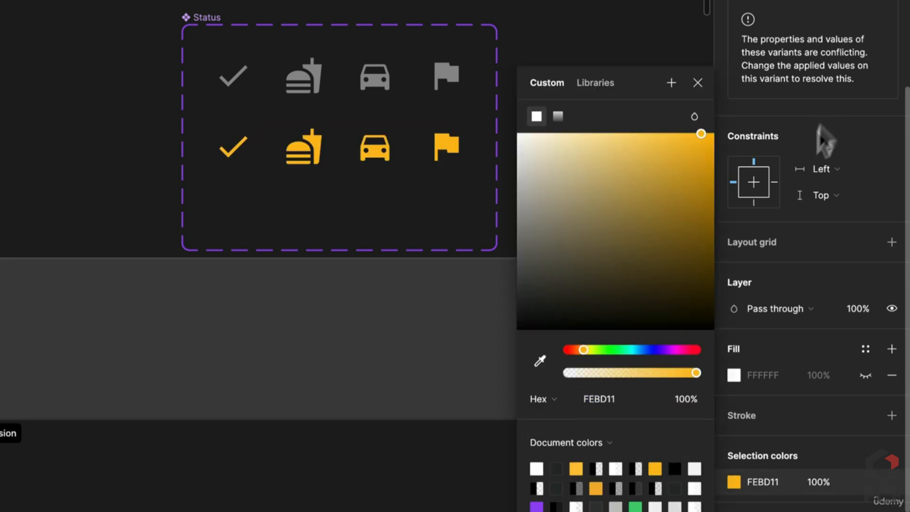
Set the In progress value of the four orange variants to True
click(819, 67)
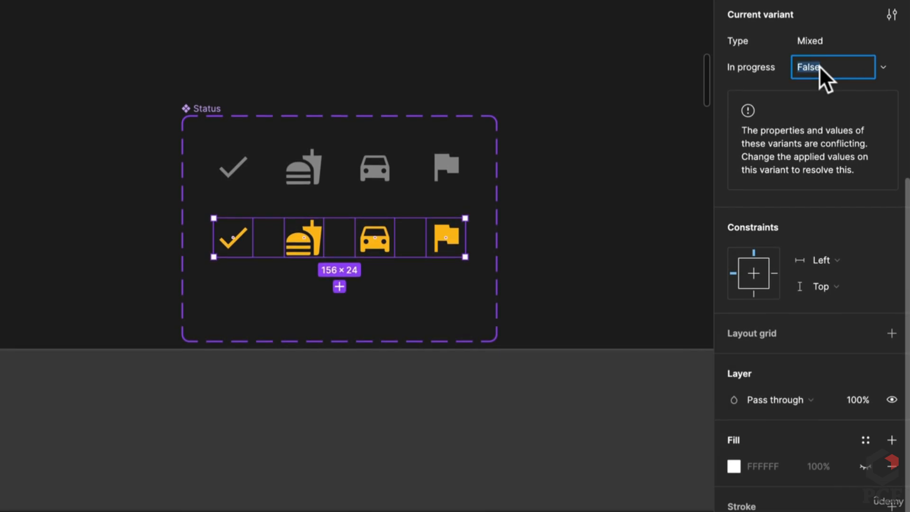
text(True)
key(Return)
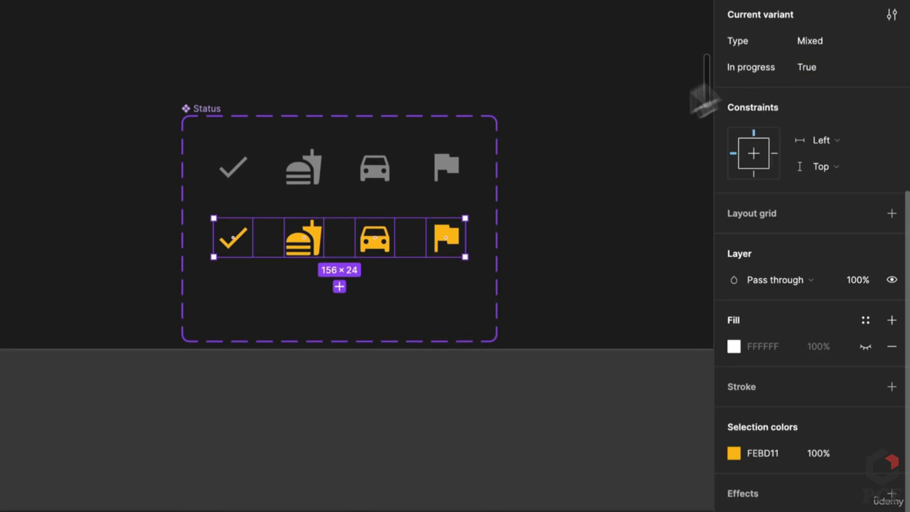
click(610, 248)
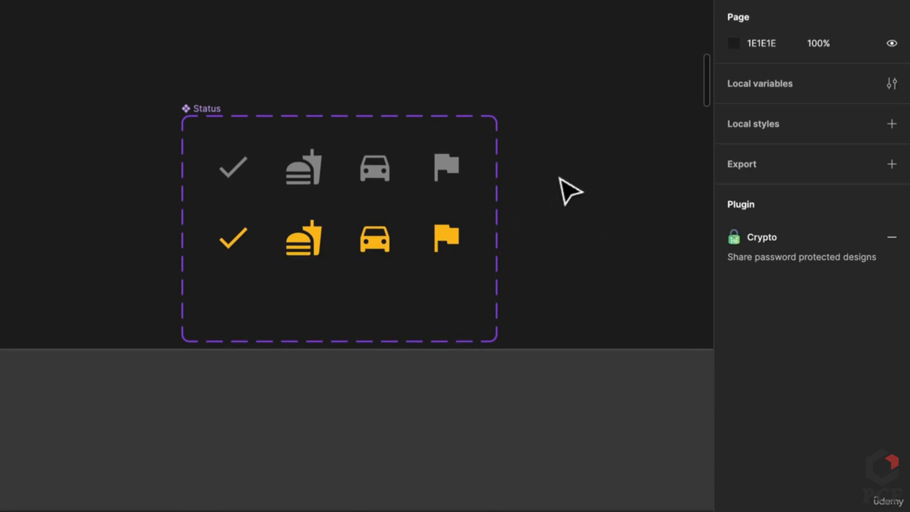
Duplicate the four grey variants of the first row as a third row below the orange icons
drag(559, 190, 199, 152)
drag(321, 178, 331, 319)
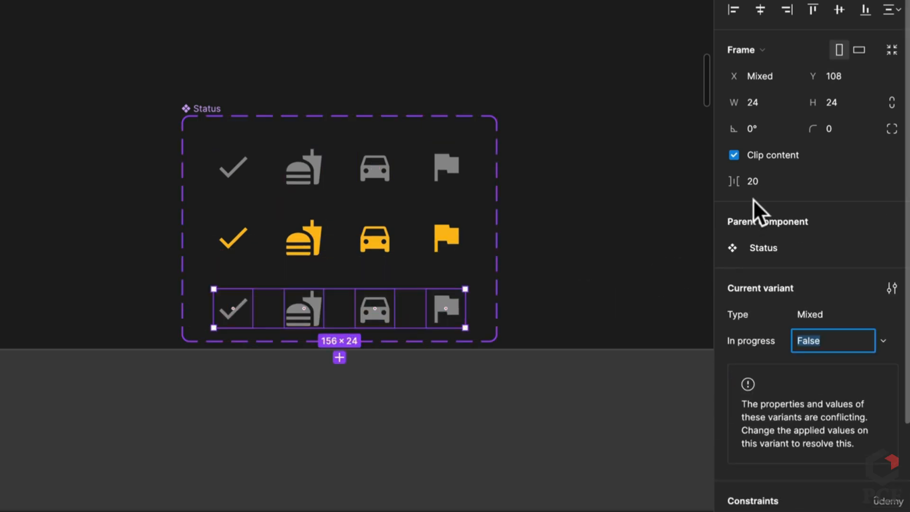
click(892, 291)
click(892, 291)
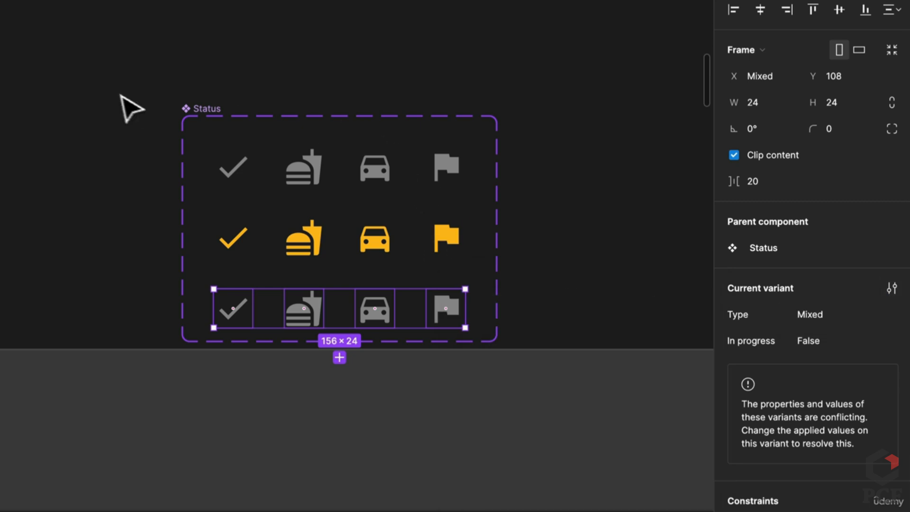
Set the white colour of the third row's icons to 100% opacity
scroll(781, 475, down, 3)
scroll(781, 510, down, 5)
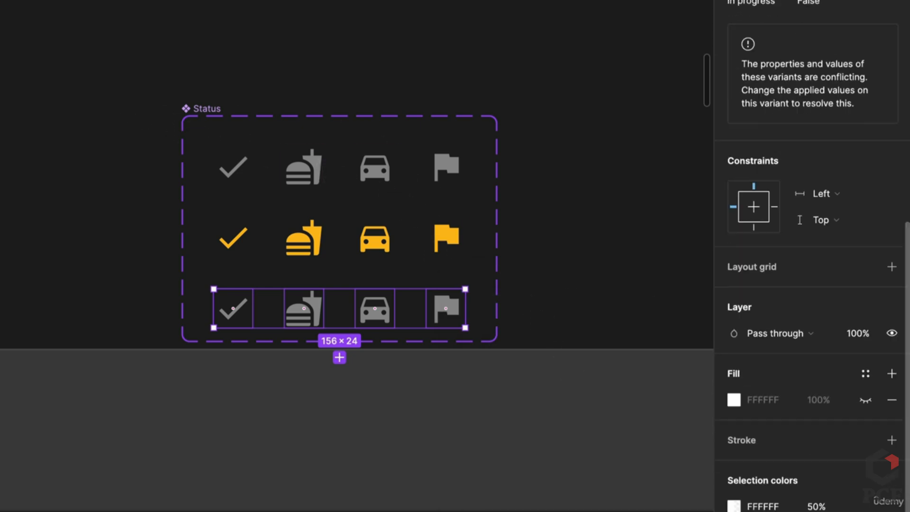
text(100)
key(Return)
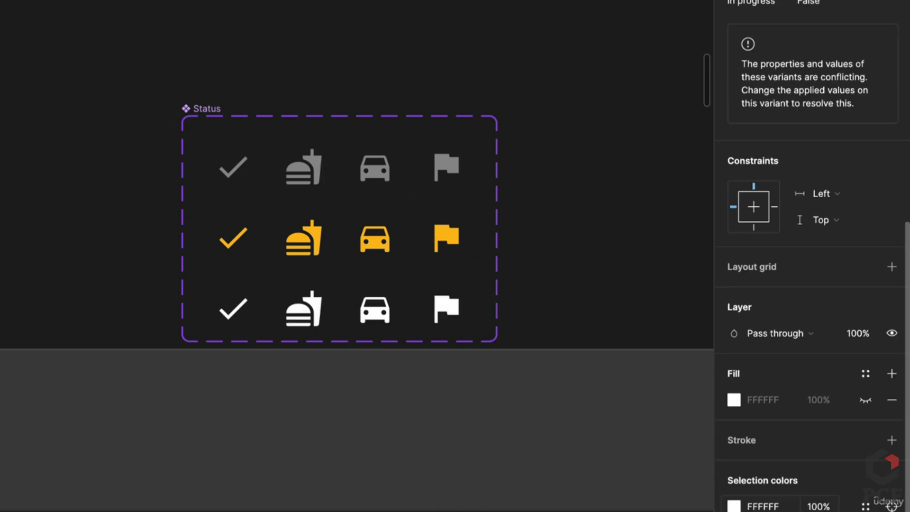
Move the new Status set up and slightly to the left, away from the lower edge of its frame
click(208, 112)
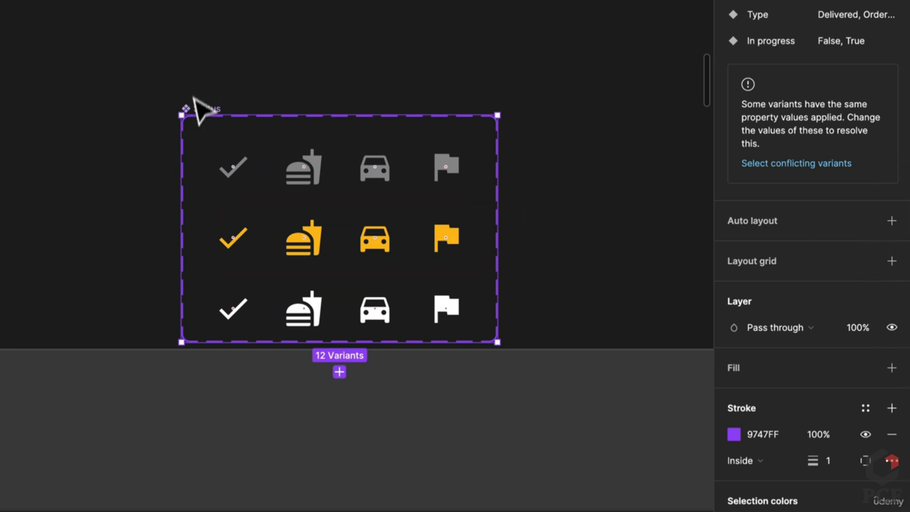
drag(194, 98, 179, 9)
scroll(853, 72, up, 4)
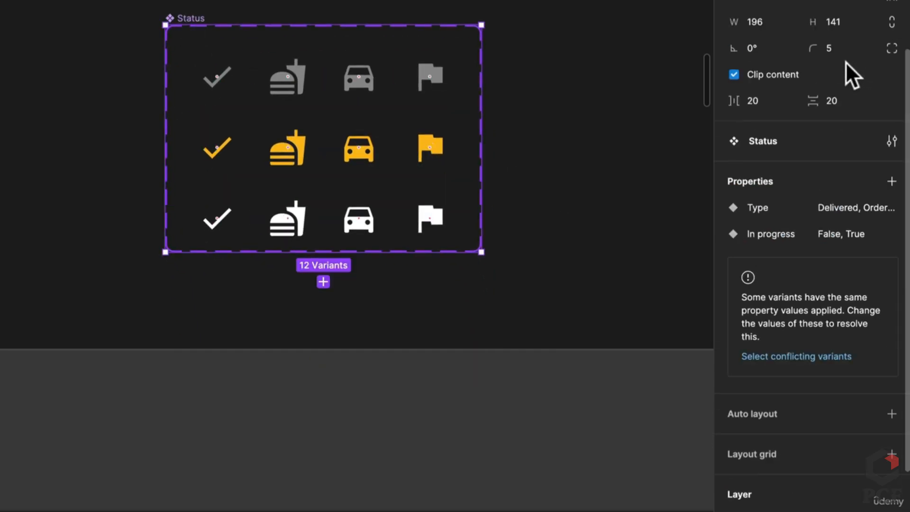
Add a variant property named Complete with the value False to the Status component set
scroll(853, 72, up, 1)
click(888, 221)
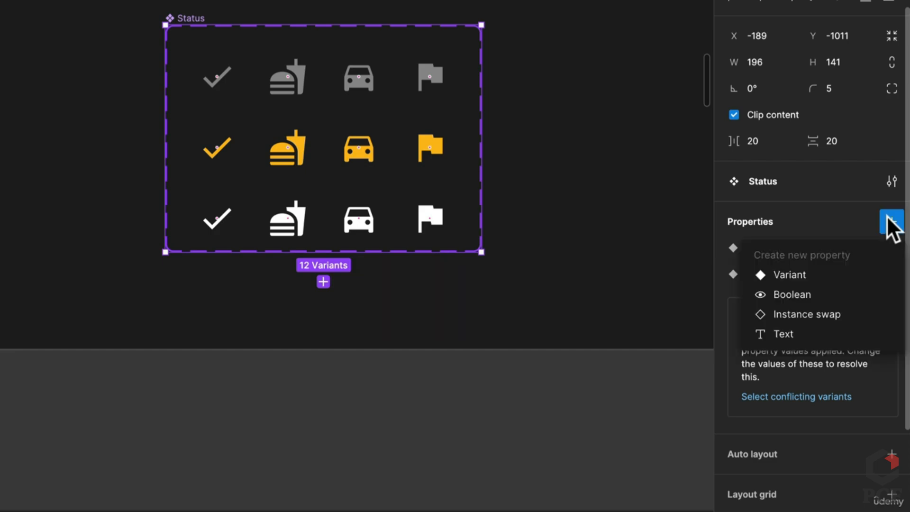
click(810, 264)
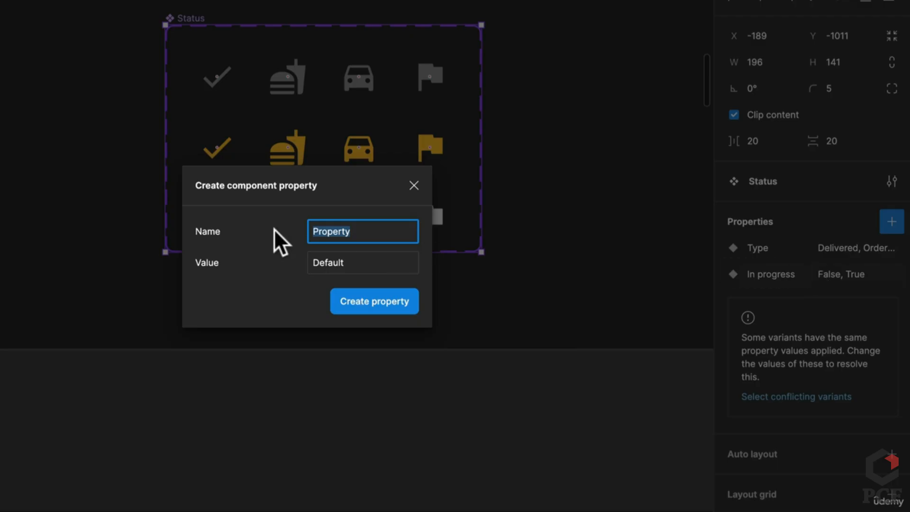
text(Complete)
key(Tab)
text(False)
key(Return)
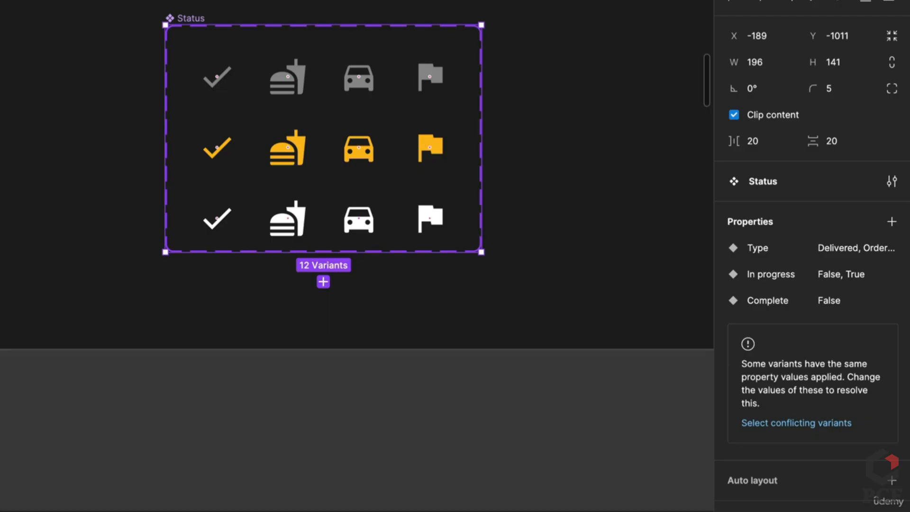
Set the Complete value of the four white variants in the third row to True
drag(529, 291, 102, 199)
click(816, 369)
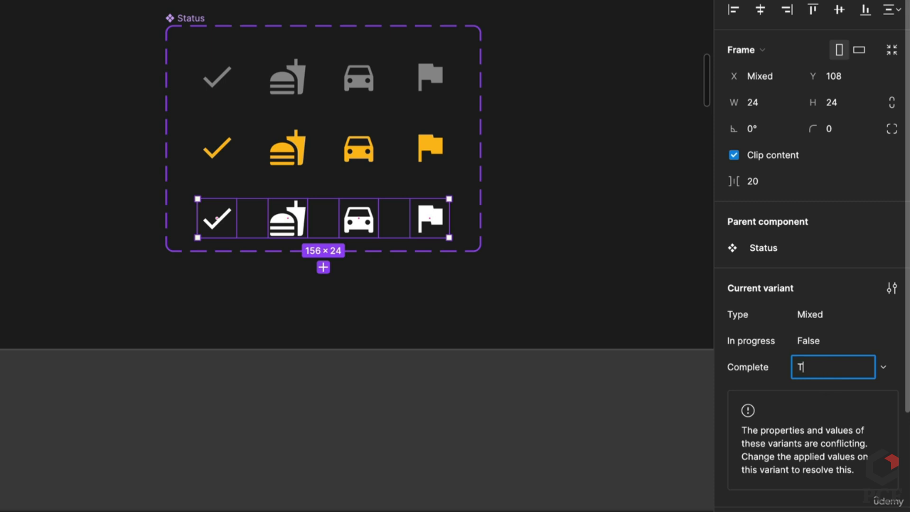
key(Return)
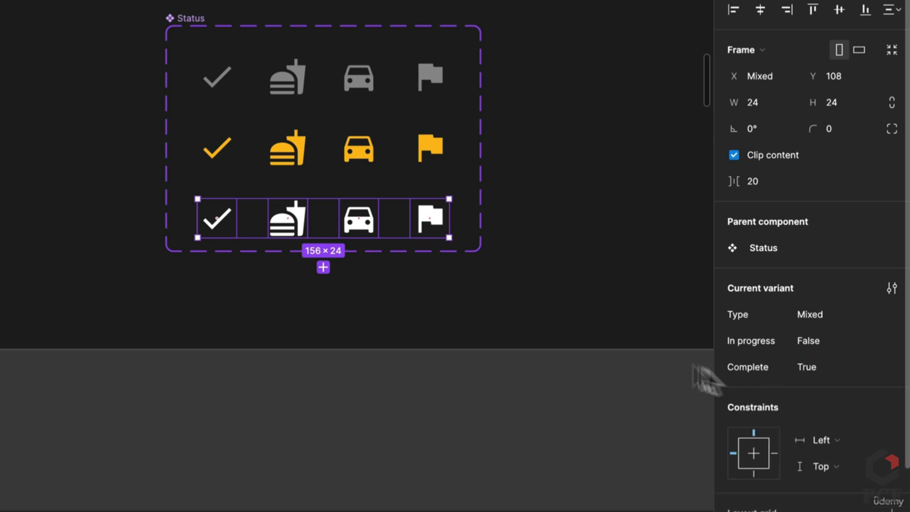
click(522, 299)
Resize the new Status set to fit its variants and move it to about X -341, Y -1050
click(195, 36)
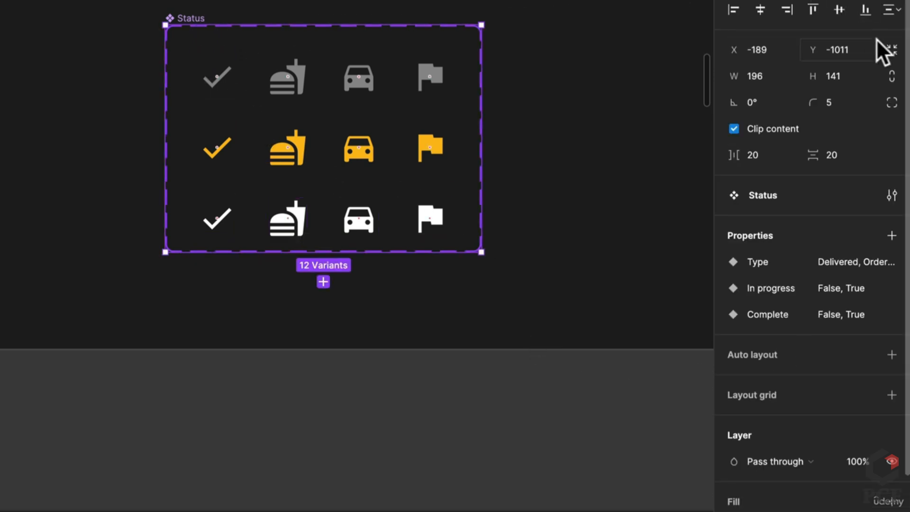
click(892, 50)
scroll(270, 123, down, 1)
scroll(268, 120, down, 4)
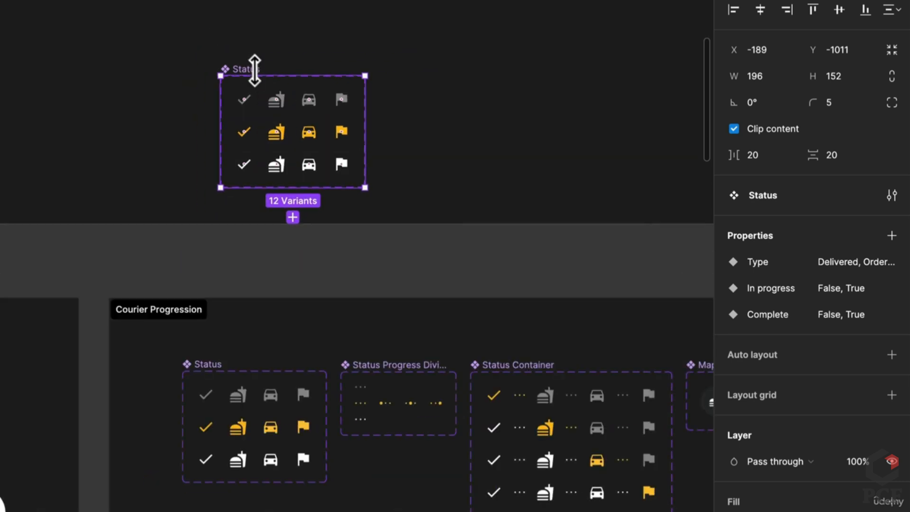
drag(255, 67, 145, 40)
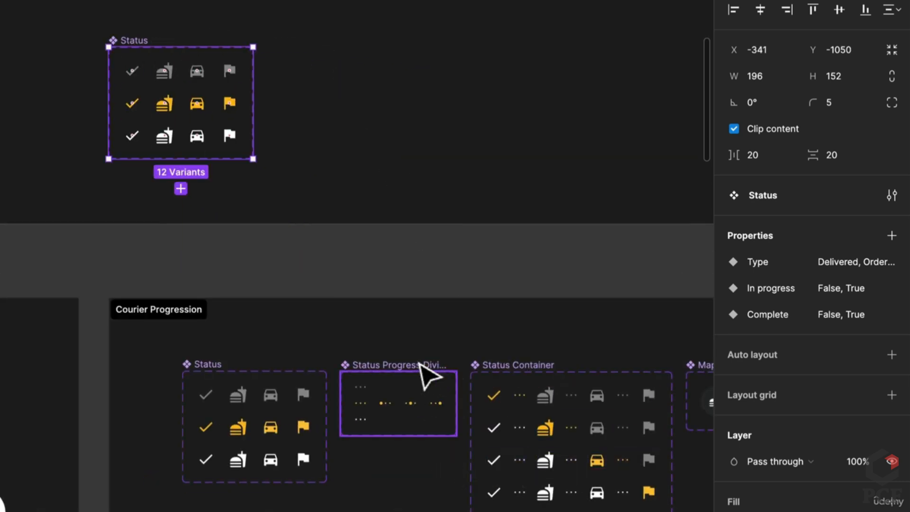
Place the Status Progress Divider set at about X -105, Y -1157, above and beside the new Status set
drag(422, 374, 356, 53)
scroll(353, 237, up, 5)
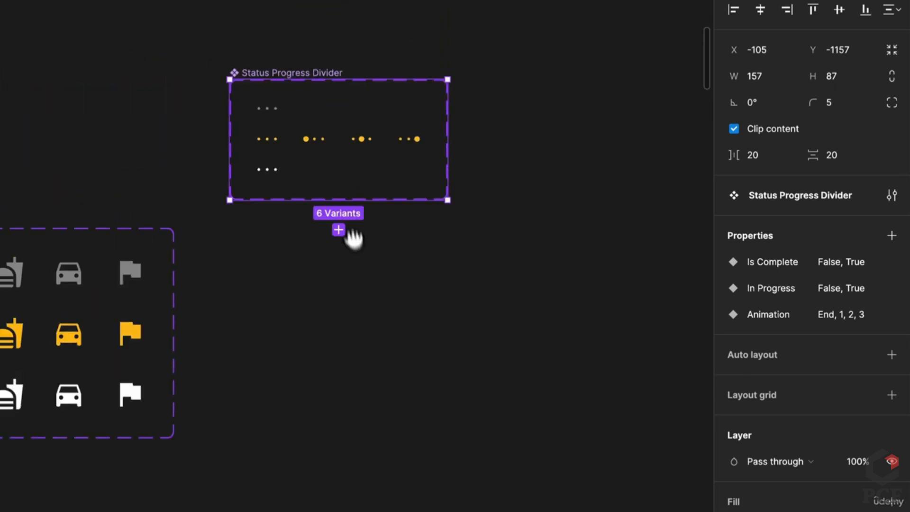
scroll(354, 237, up, 3)
scroll(279, 348, up, 2)
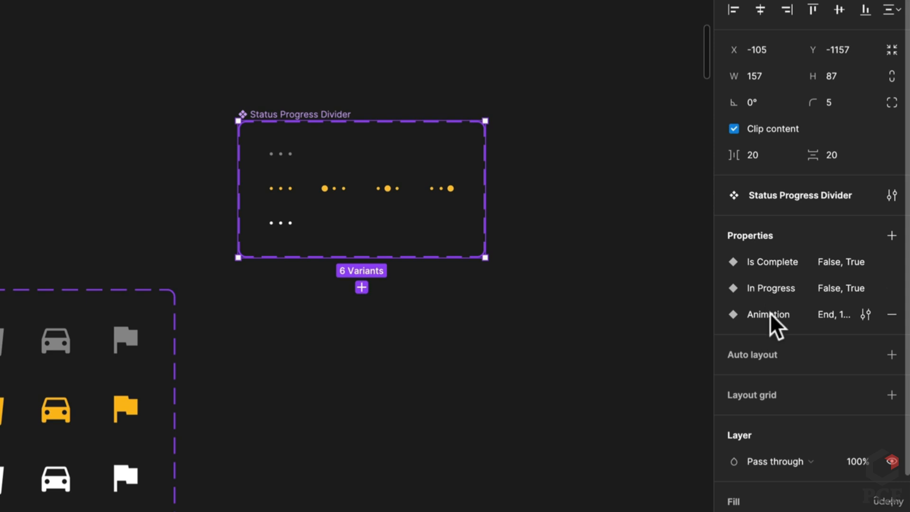
Examine the variant values of the orange dividers in the Status Progress Divider set, including their Animation states
click(274, 226)
click(280, 189)
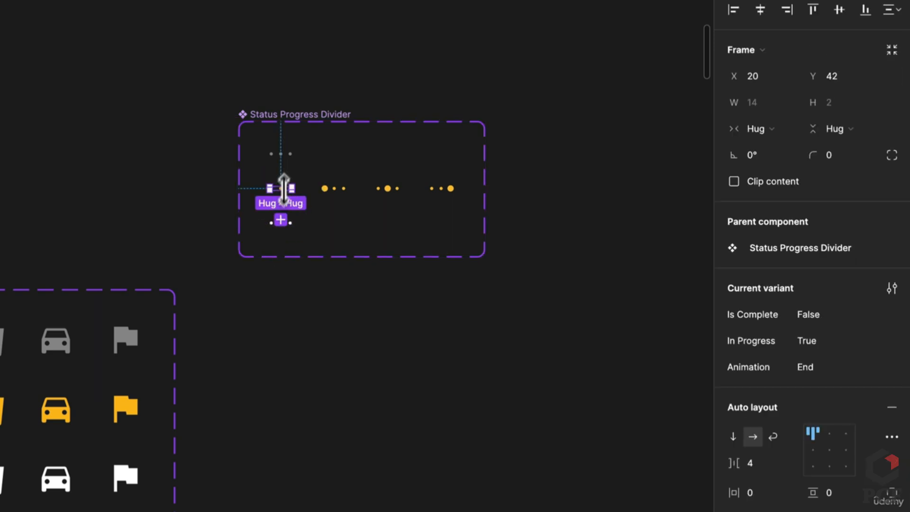
click(324, 190)
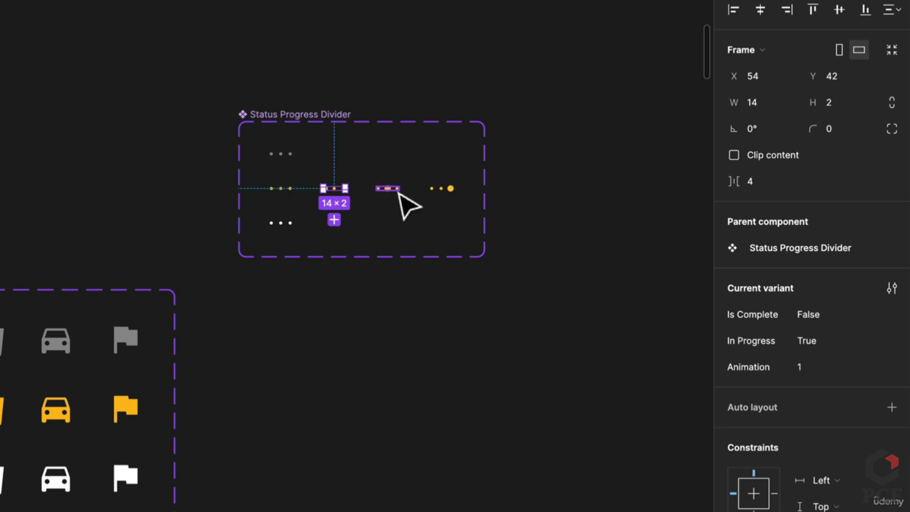
click(396, 189)
click(450, 189)
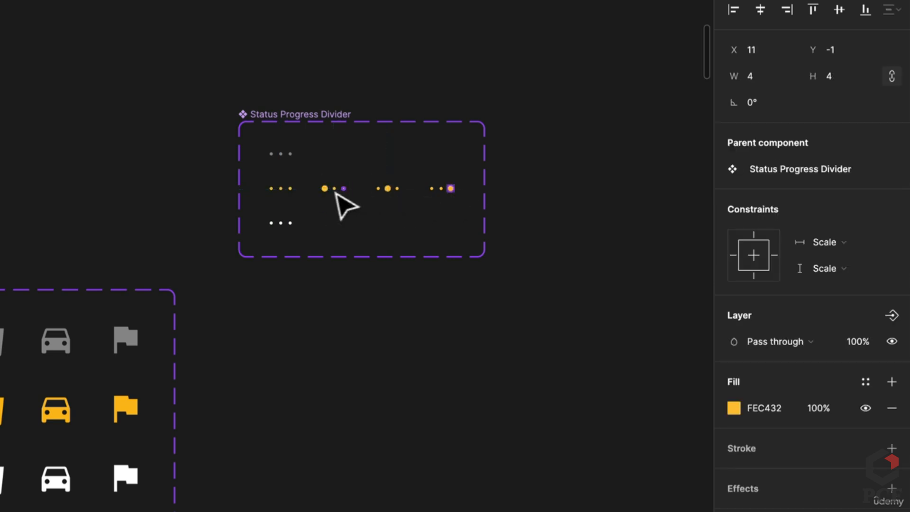
scroll(334, 194, up, 5)
click(223, 188)
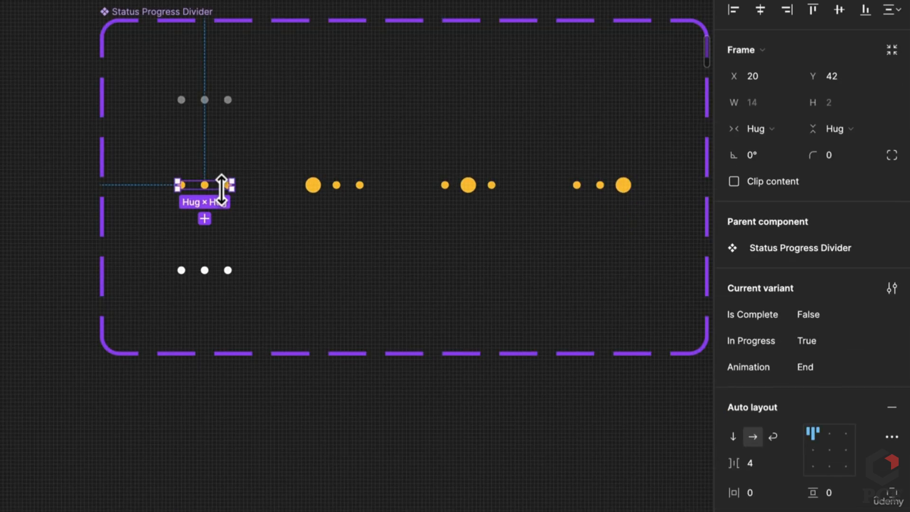
Inspect the After delay prototype interactions that link the orange divider variants to one another
click(794, 55)
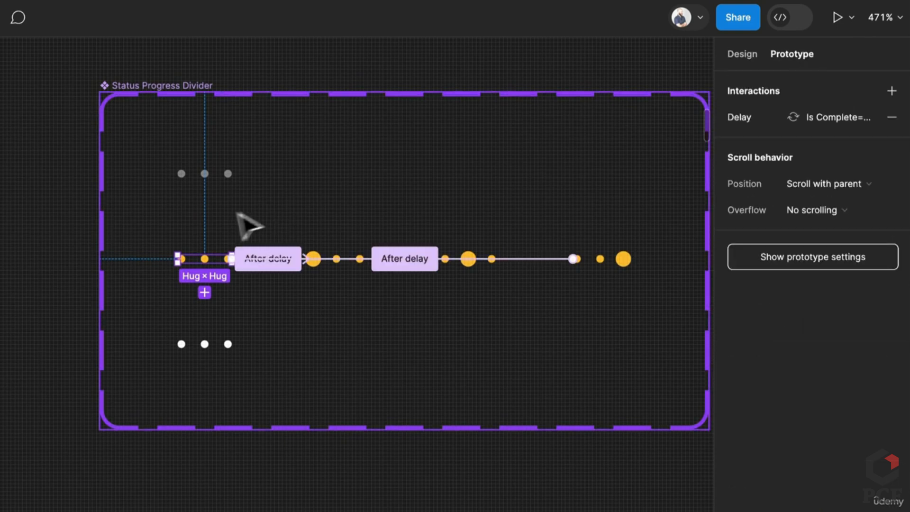
scroll(237, 213, up, 8)
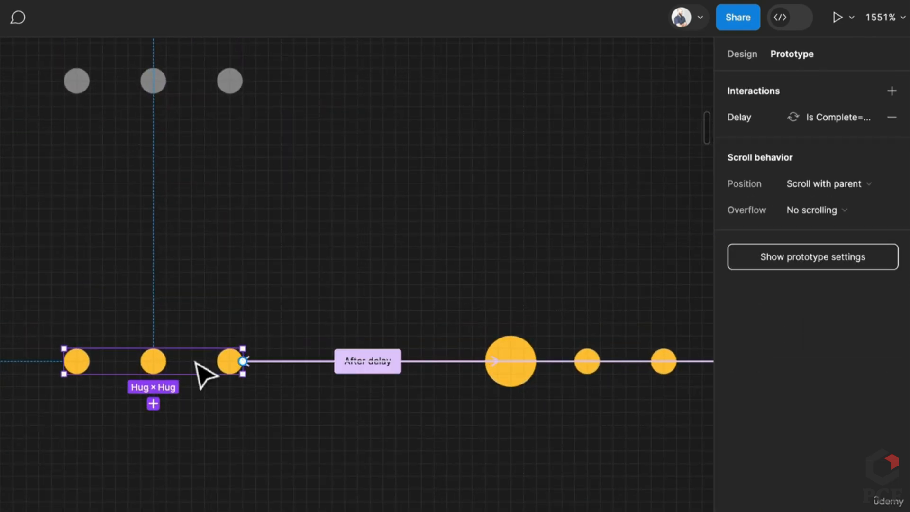
click(386, 371)
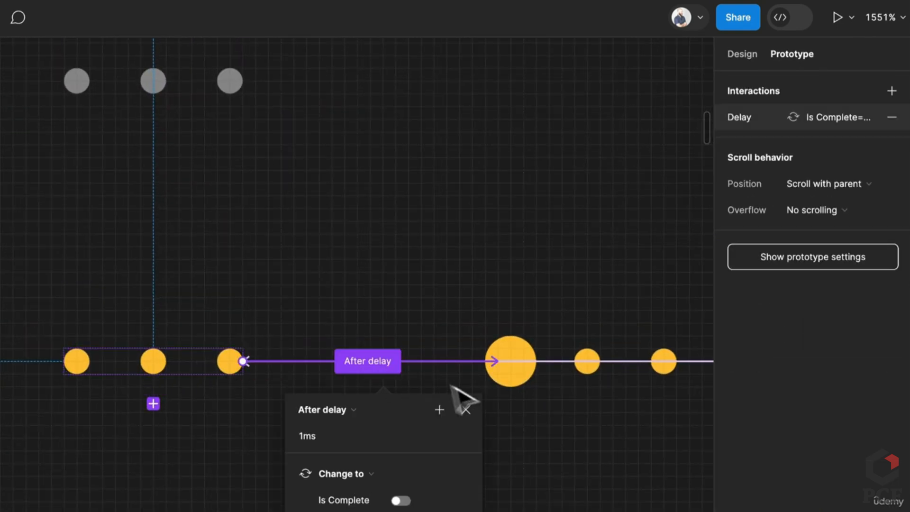
drag(598, 438, 322, 422)
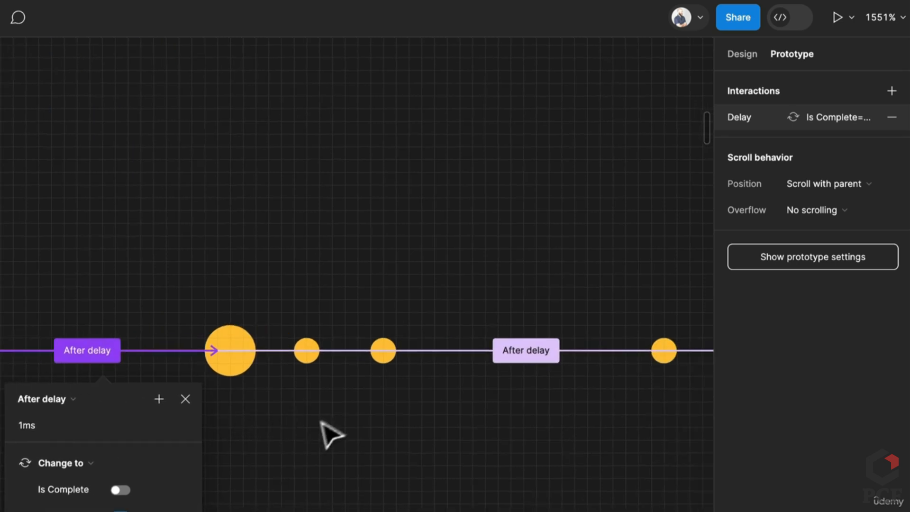
click(377, 361)
scroll(408, 388, right, 5)
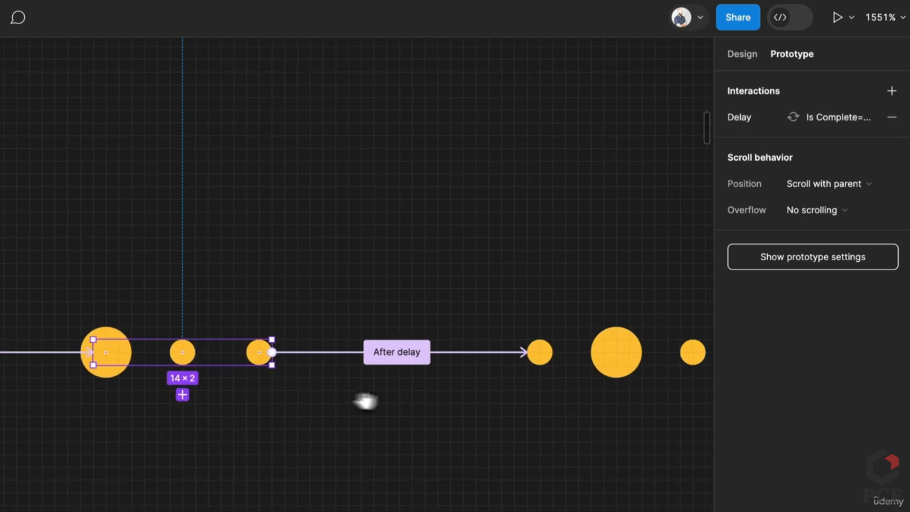
click(416, 352)
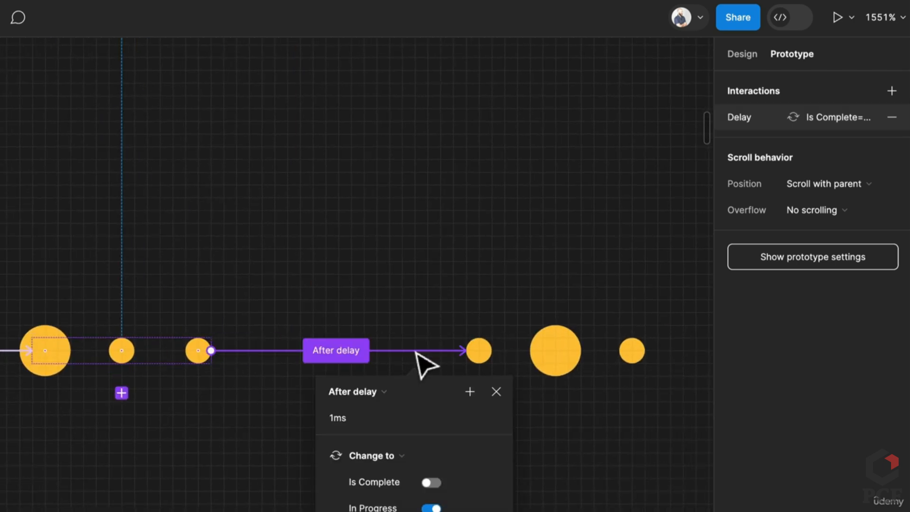
click(568, 427)
scroll(568, 427, down, 5)
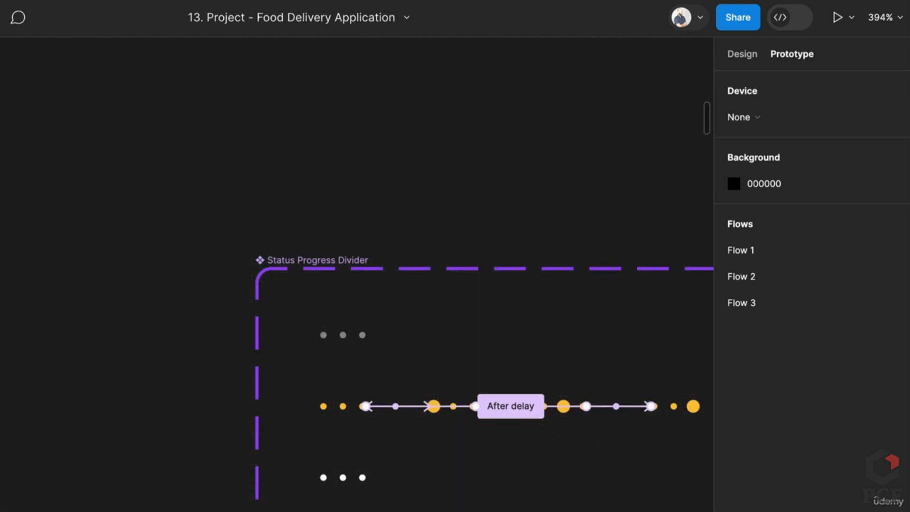
scroll(402, 508, down, 4)
scroll(335, 422, down, 5)
scroll(284, 337, up, 5)
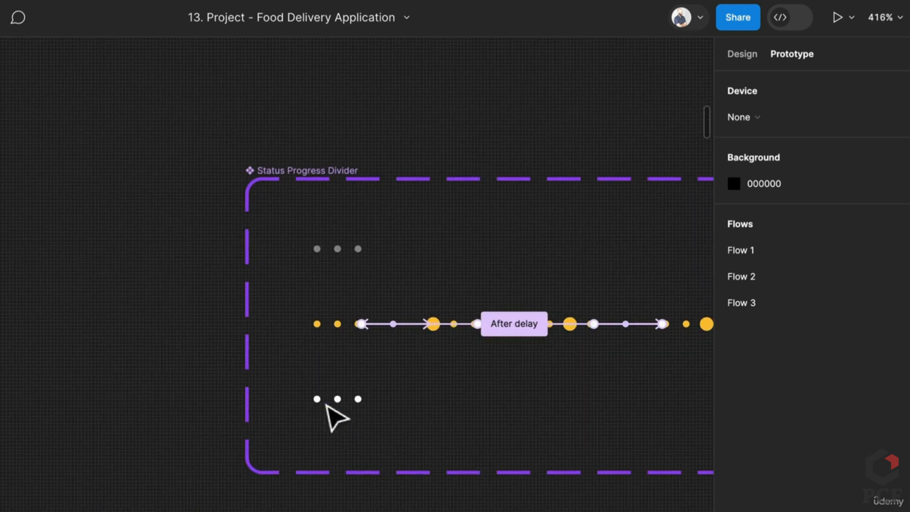
Examine the dot sizes and fills of the white divider and the first orange divider with an enlarged dot
click(318, 402)
scroll(350, 412, up, 5)
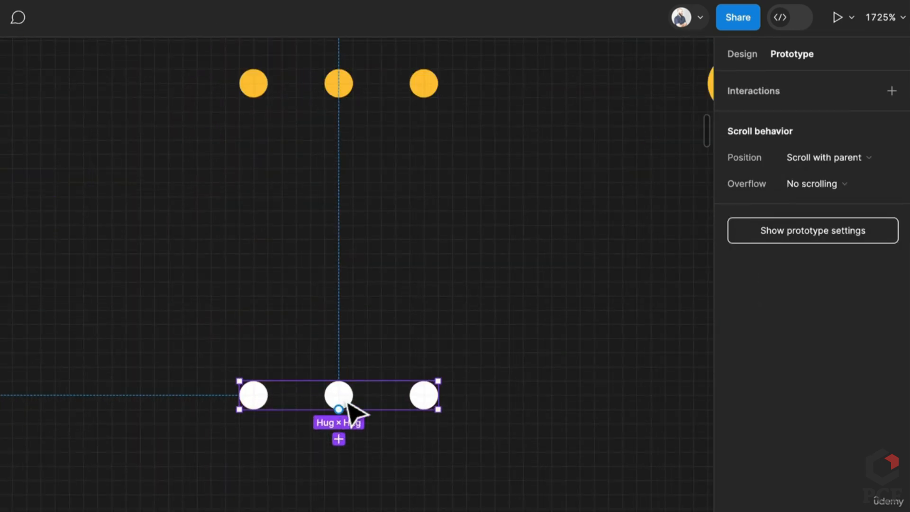
click(350, 400)
click(737, 57)
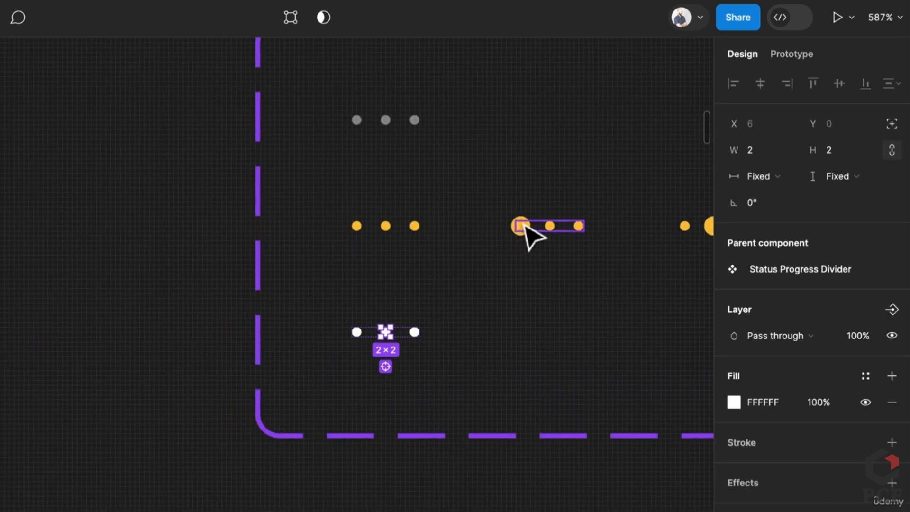
click(524, 227)
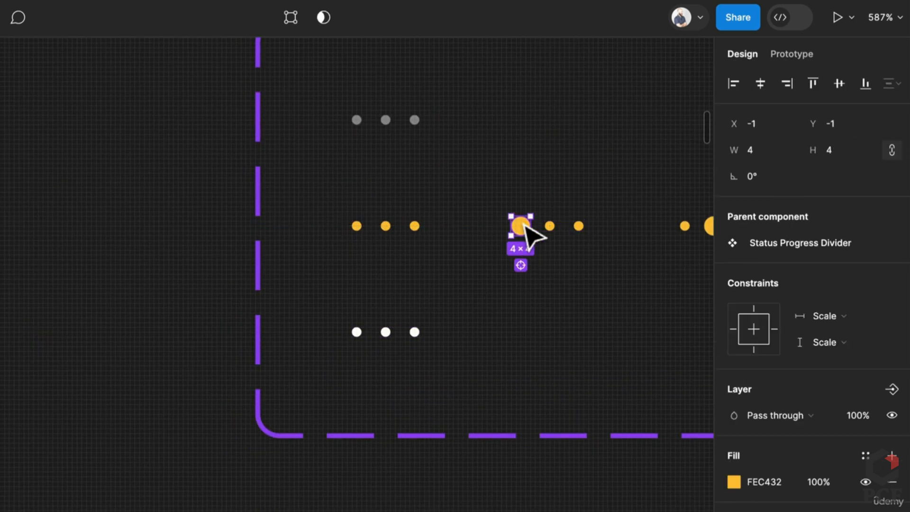
scroll(450, 353, down, 5)
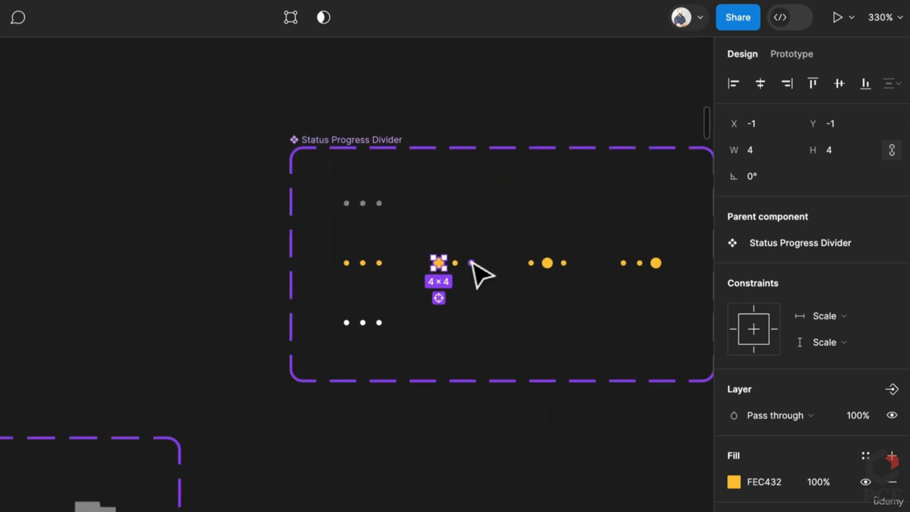
click(471, 263)
click(463, 263)
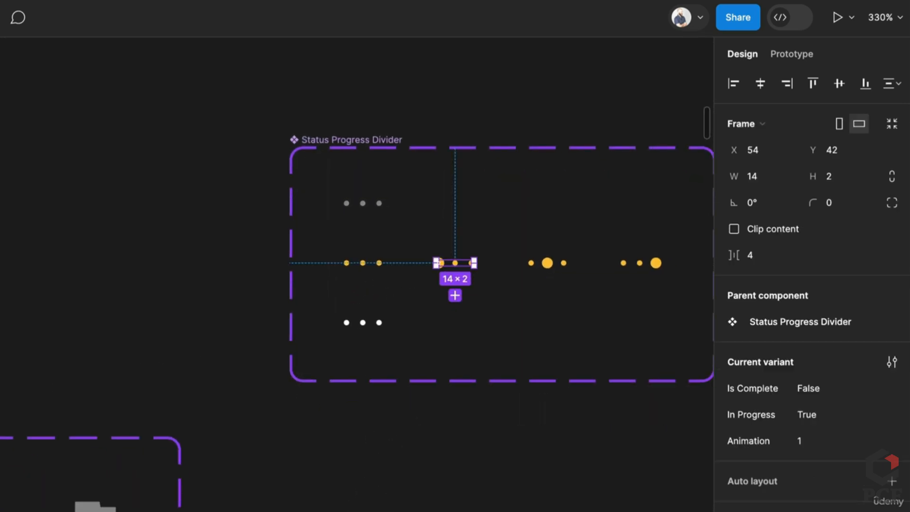
click(417, 498)
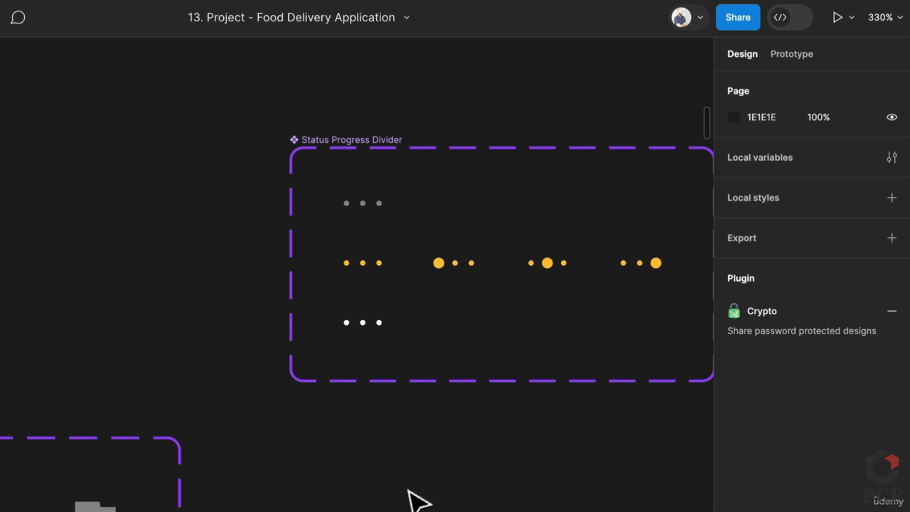
Place a copy of the grey three-dot divider below its set, at about X -105, Y -1045, and make it a component
click(363, 205)
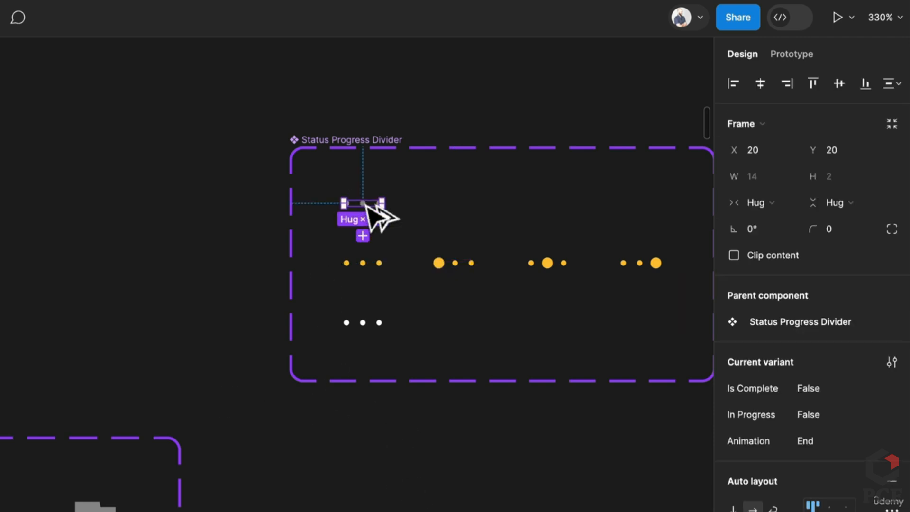
drag(367, 205, 314, 453)
scroll(314, 453, up, 5)
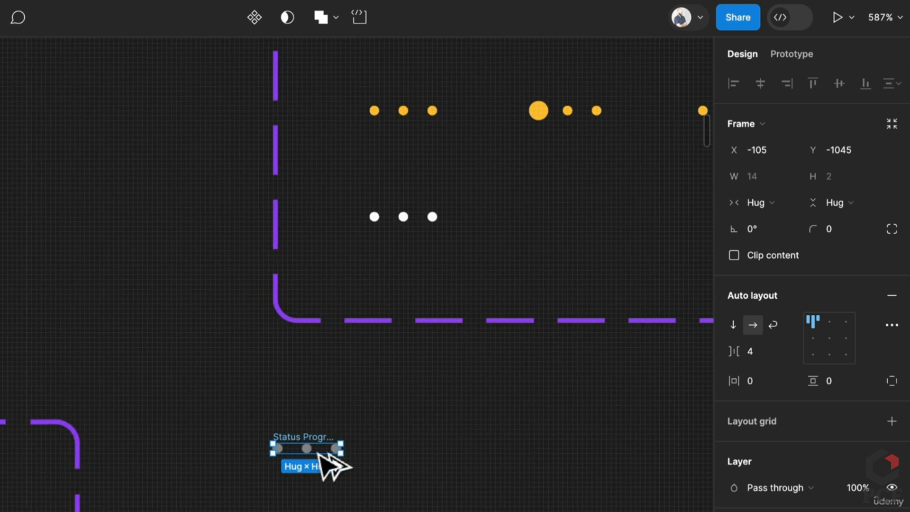
key(ctrl+alt+k)
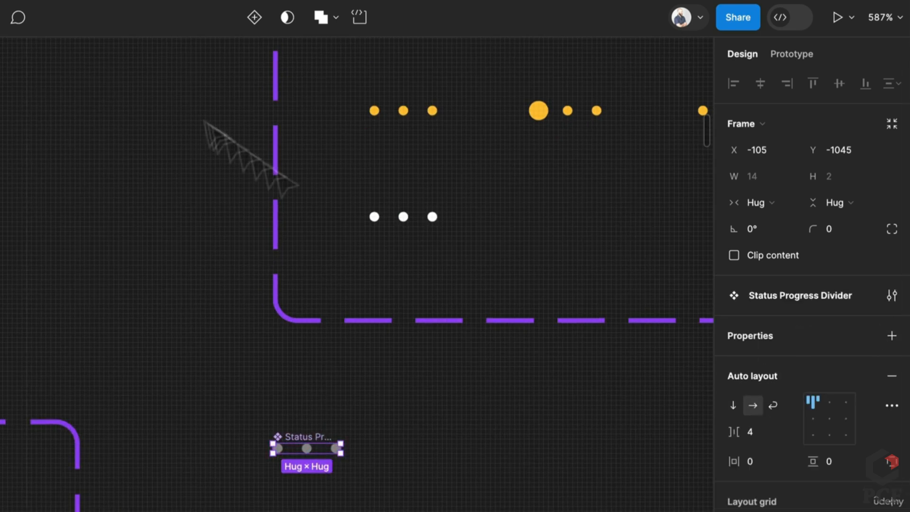
Add a variant property to the new grey divider component and enlarge the resulting set to make room for more variants
click(891, 335)
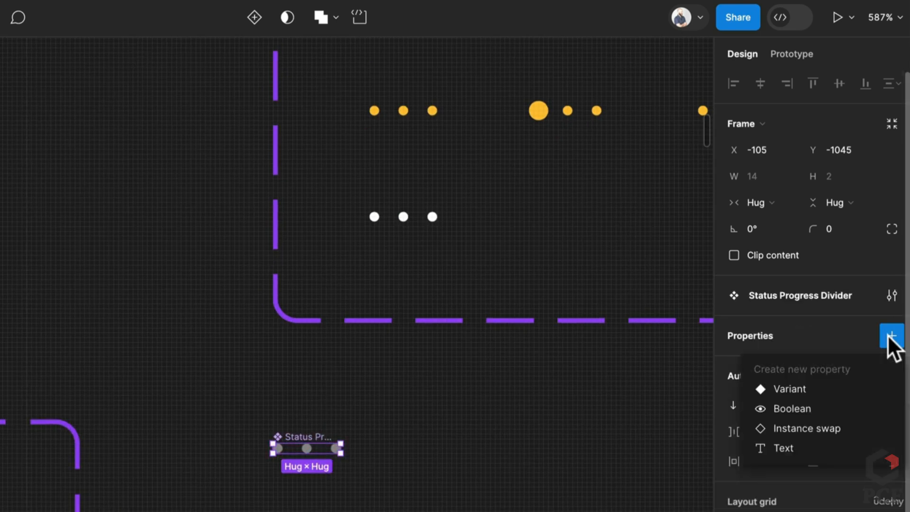
click(785, 386)
scroll(291, 165, down, 8)
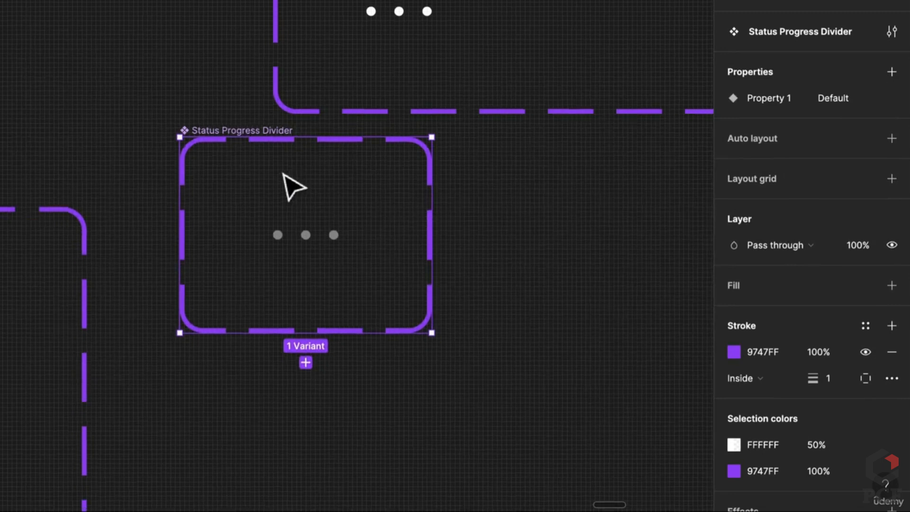
drag(324, 199, 356, 229)
drag(420, 316, 635, 451)
Rename the grey divider's variant property from Property 1 to Complete
click(370, 273)
scroll(385, 285, up, 4)
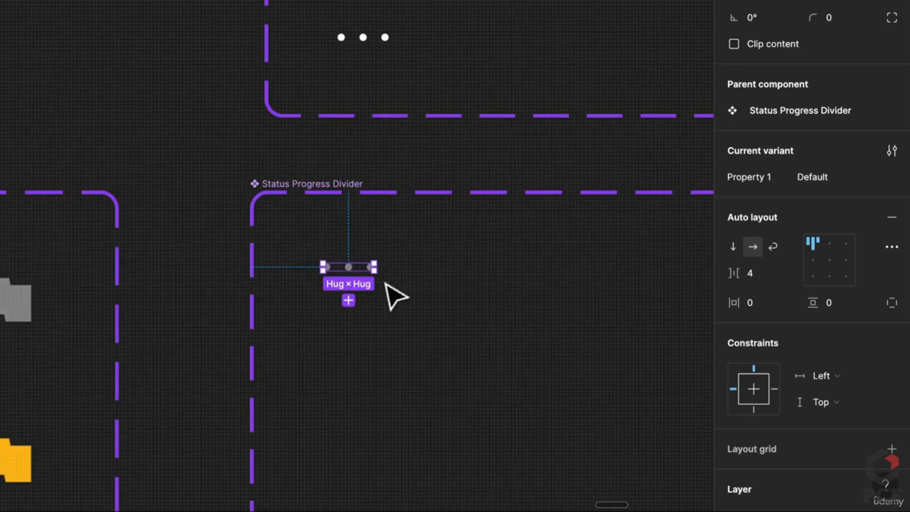
double_click(754, 174)
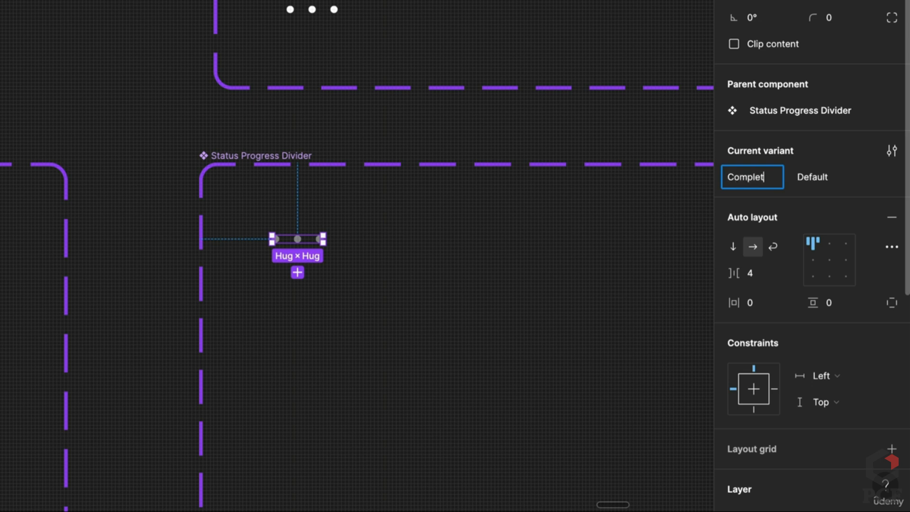
Add a variant property named In progress with the value False to the new Status Progress Divider set
click(264, 163)
click(892, 72)
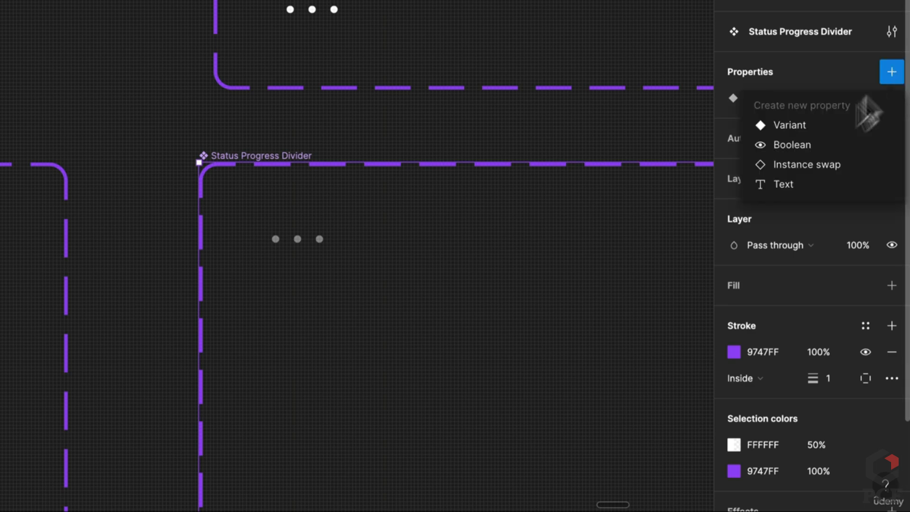
click(817, 128)
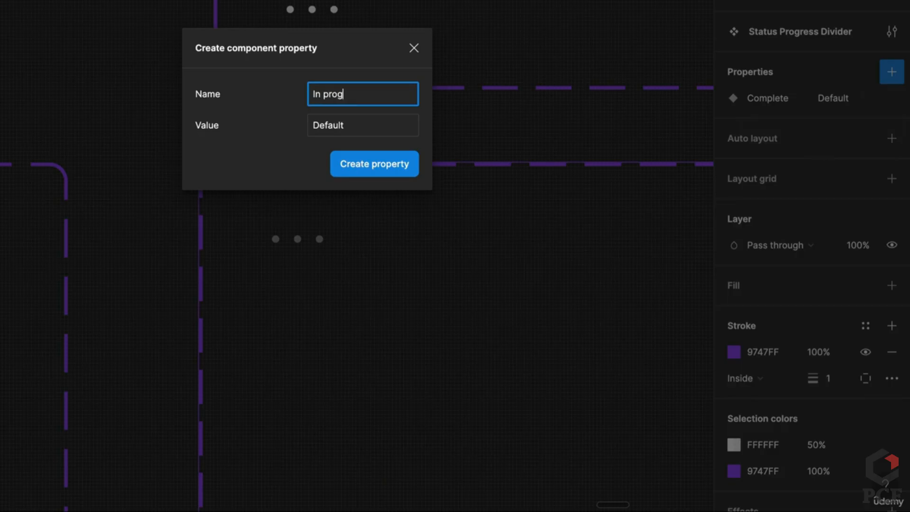
key(Tab)
text(F)
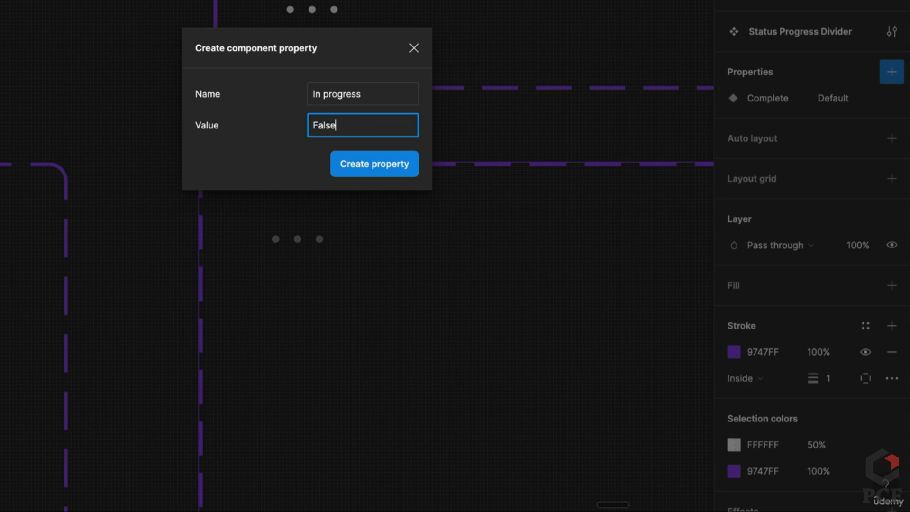
key(Return)
Add another variant property named Animation with the value End to the new Status Progress Divider set
click(898, 79)
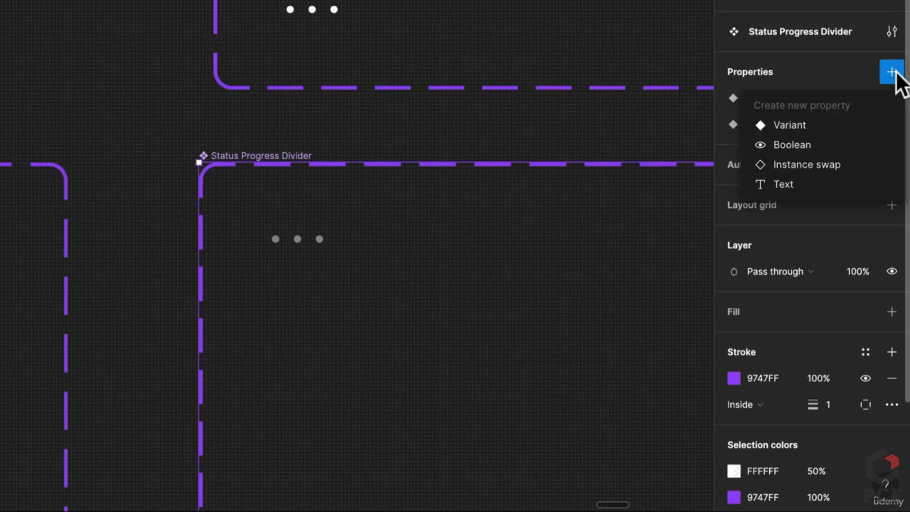
click(827, 129)
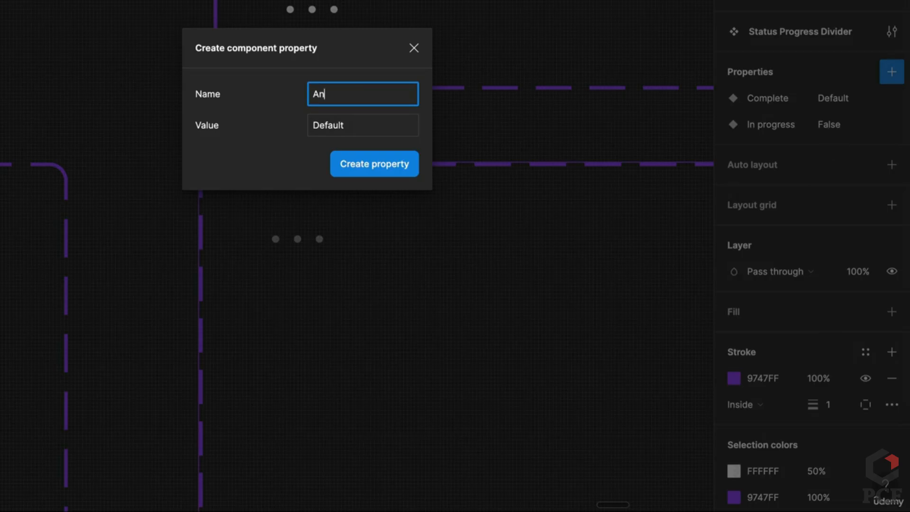
text(Animation)
key(Tab)
text(E)
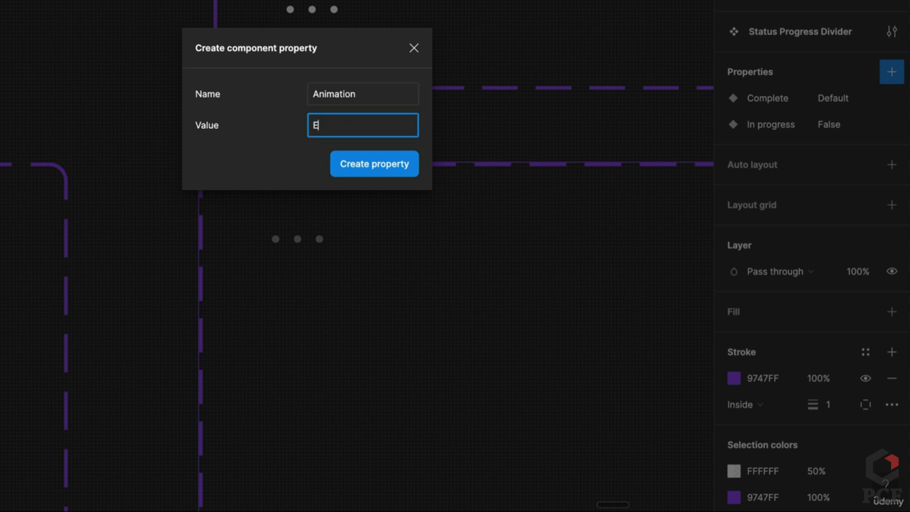
text(nd)
key(Return)
Set the grey divider variant's Complete property to False
click(317, 242)
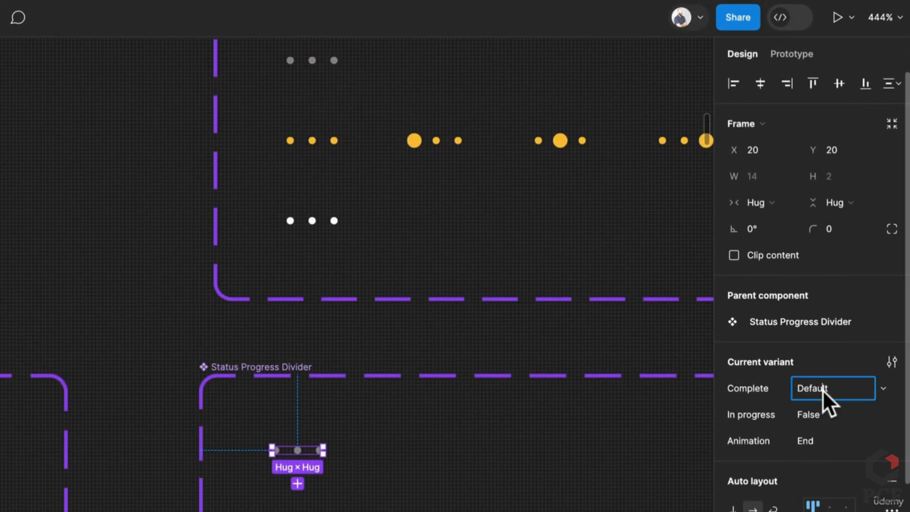
text(False)
key(Return)
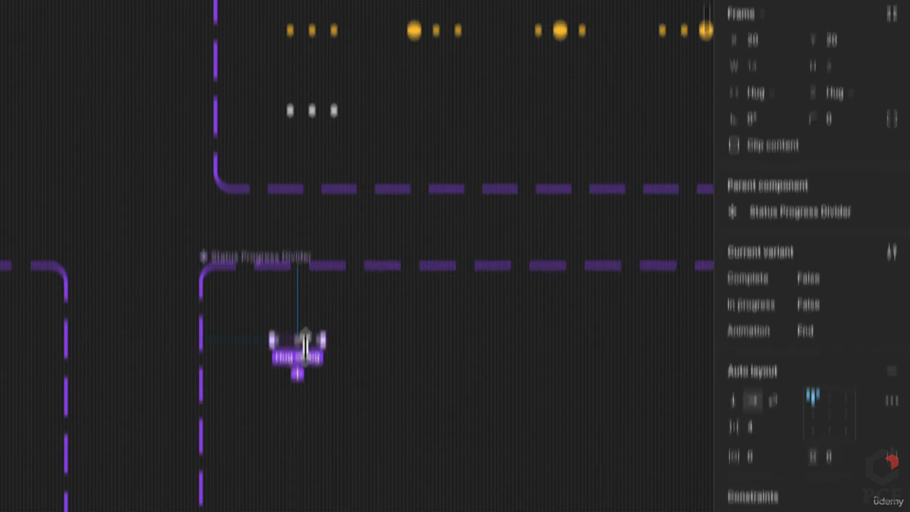
Place a copy of the grey variant directly below it and set the copy's In progress property to True
drag(302, 451, 307, 322)
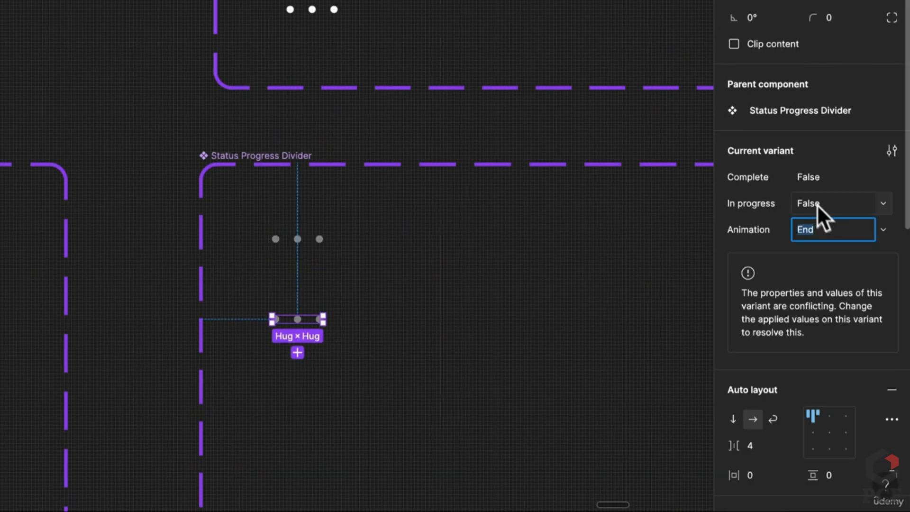
click(823, 208)
text(T)
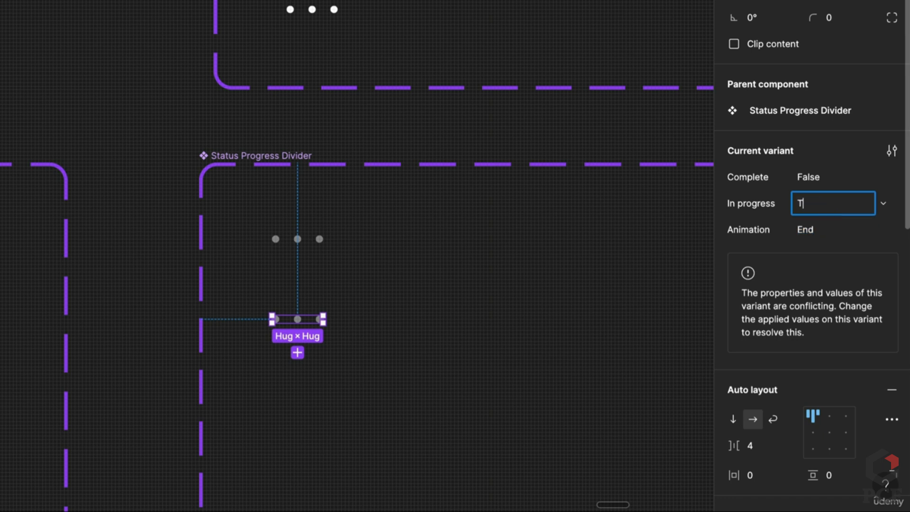
text(ruwe)
key(Return)
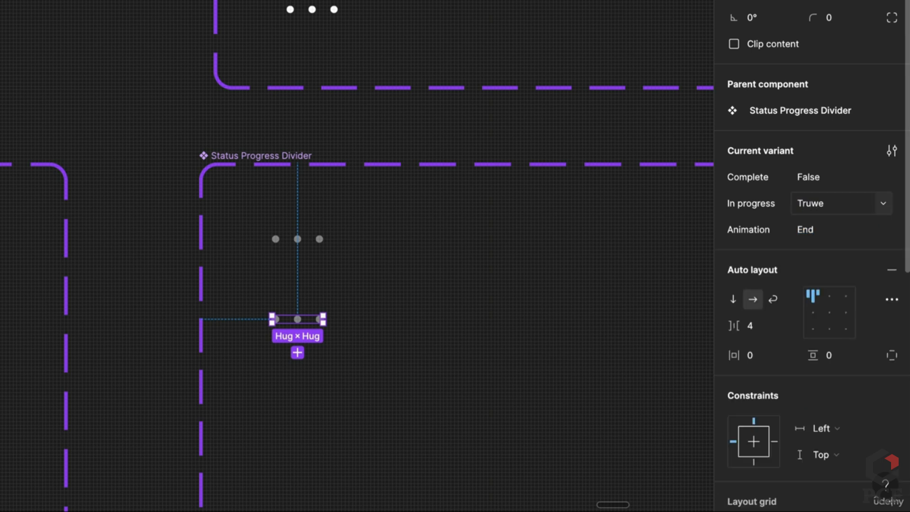
click(825, 214)
text(rue)
key(Return)
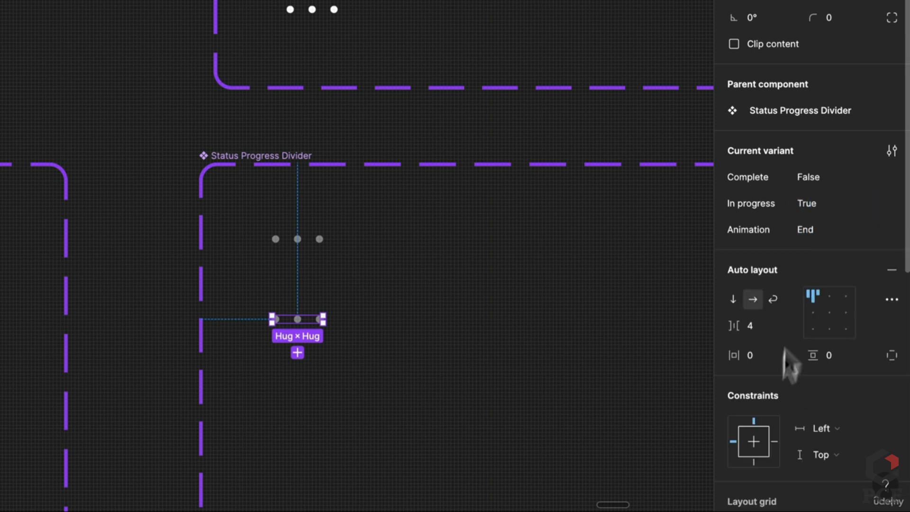
Recolour the dots of the in-progress variant with the document's orange FEC432 at 100% opacity
scroll(783, 366, down, 8)
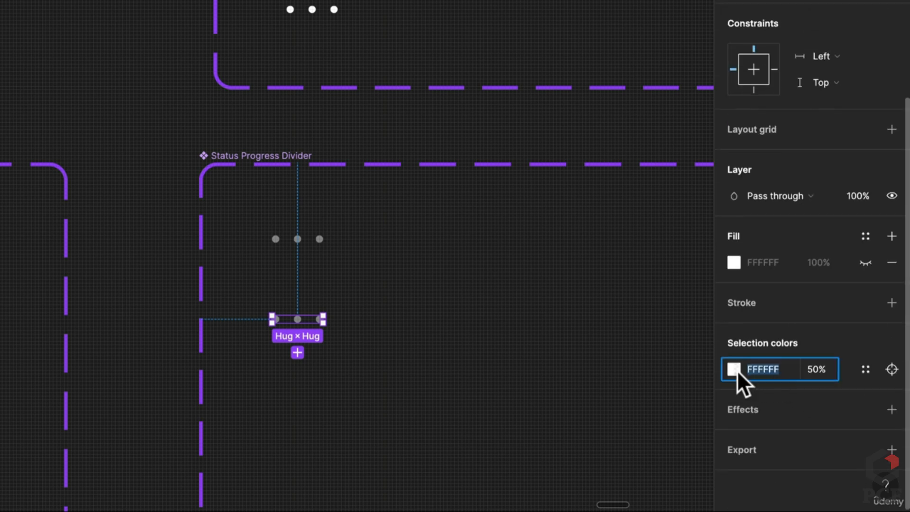
click(734, 369)
click(579, 422)
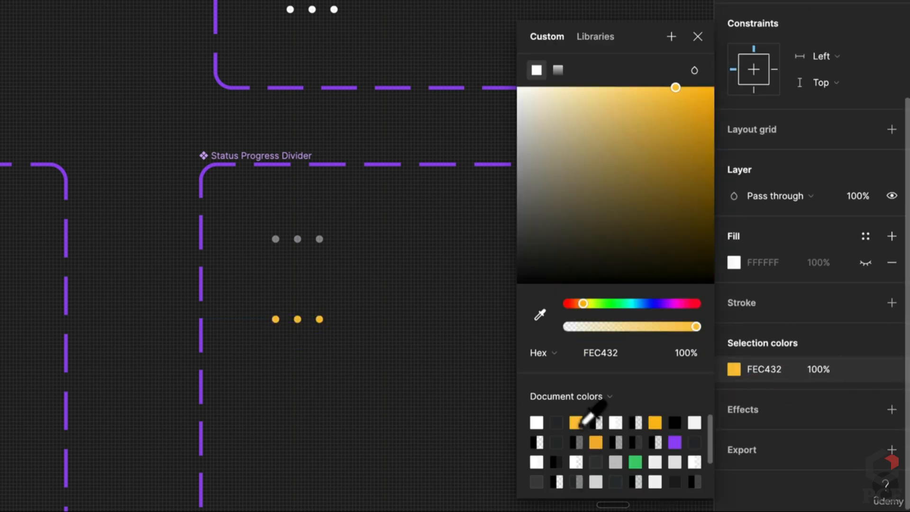
click(372, 433)
Place a copy of the orange variant below it and set In progress to False and Complete to True
drag(298, 319, 298, 399)
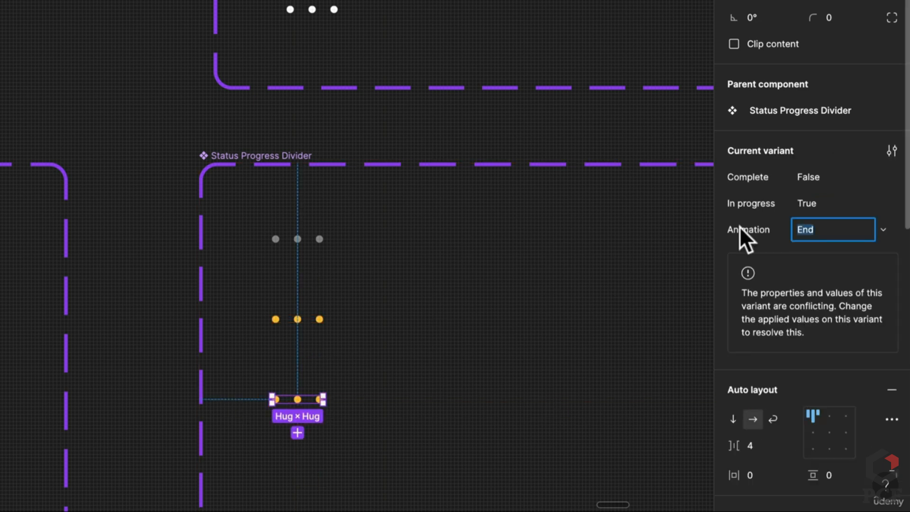
click(830, 203)
text(Fal)
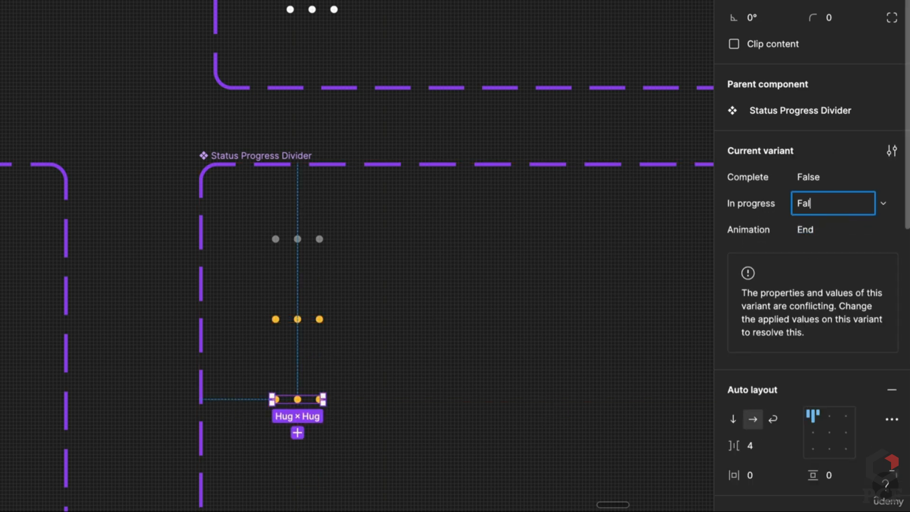
text(se)
key(Return)
click(835, 176)
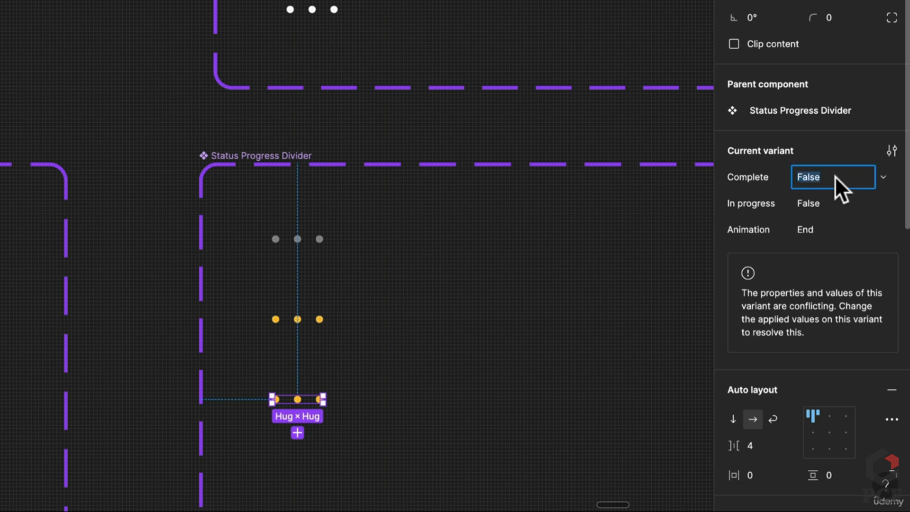
text(True)
key(Return)
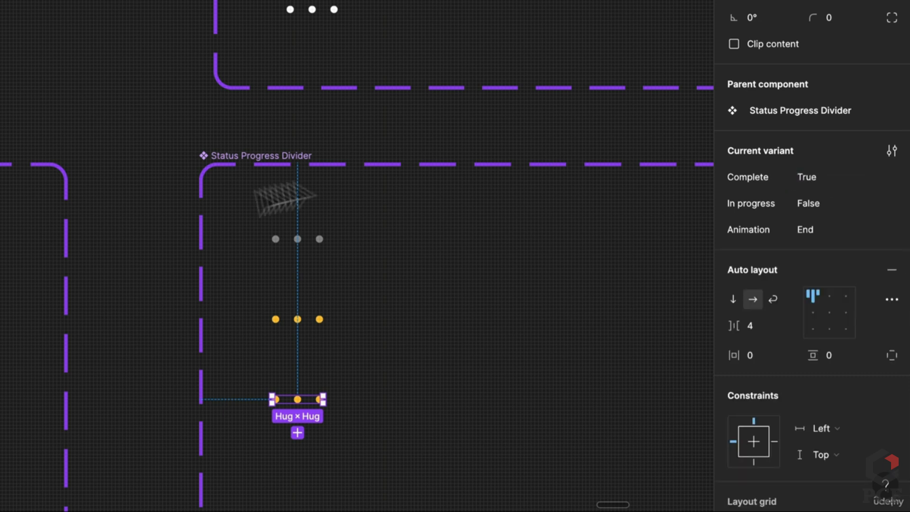
Recolour the dots of the completed variant in the third row to white FFFFFF
scroll(380, 355, down, 7)
scroll(825, 402, down, 5)
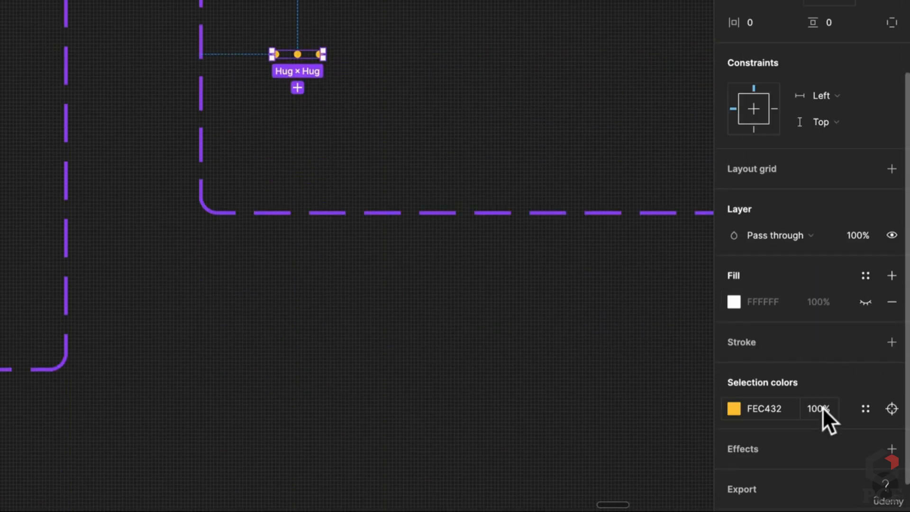
click(781, 406)
text(ffff)
key(Return)
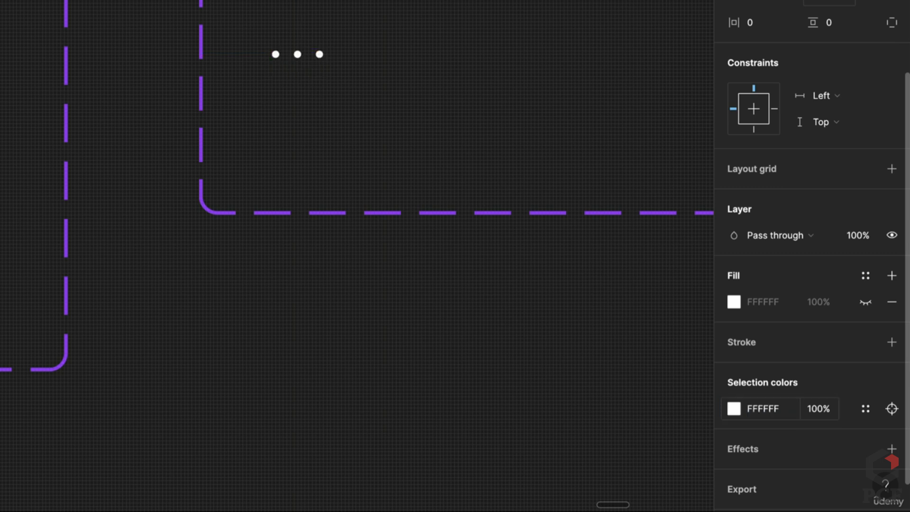
scroll(101, 128, up, 9)
scroll(474, 308, down, 8)
click(355, 132)
scroll(366, 94, up, 2)
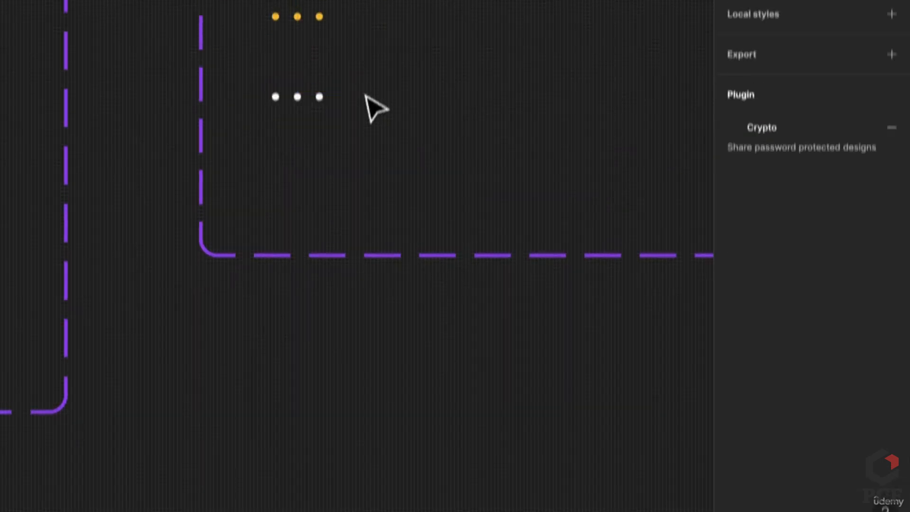
Place a copy of the orange variant beside it at X 54, Y 42 and remove the copy's auto layout
drag(310, 95, 433, 106)
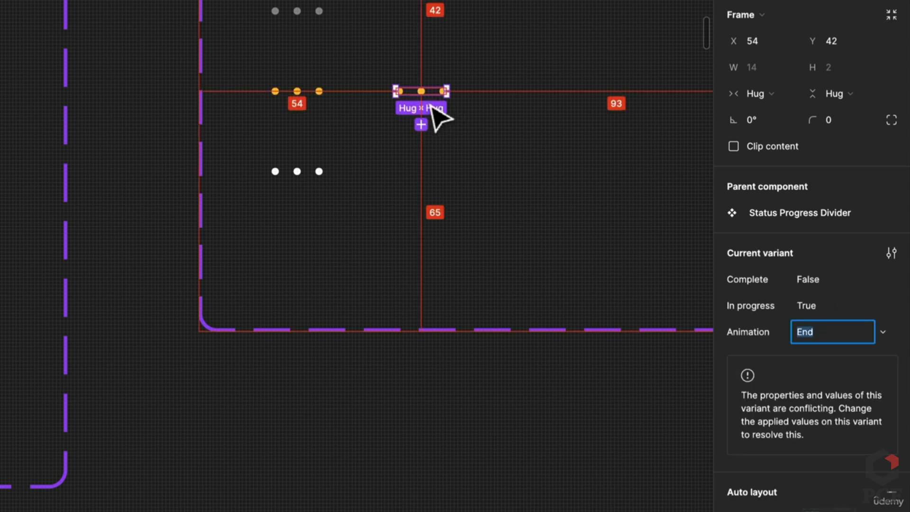
scroll(464, 142, up, 3)
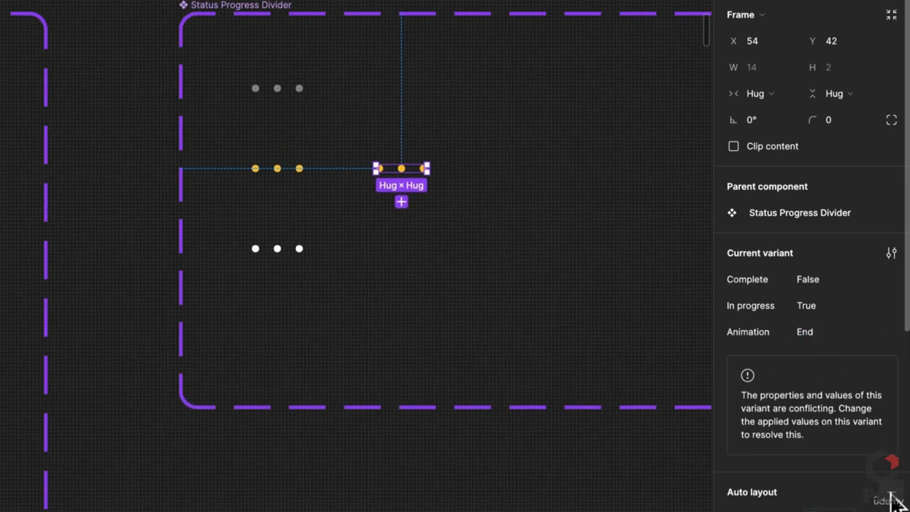
click(891, 493)
Enlarge the copy's first orange dot to 4 × 4 around its centre and compare it with the original set's enlarged dot
scroll(390, 152, up, 5)
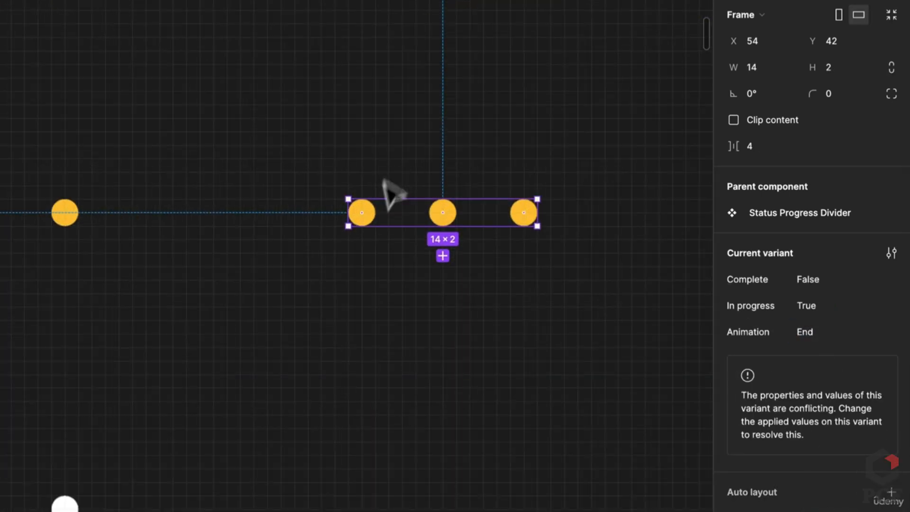
double_click(369, 218)
drag(378, 195, 385, 187)
scroll(305, 250, down, 5)
scroll(414, 260, down, 3)
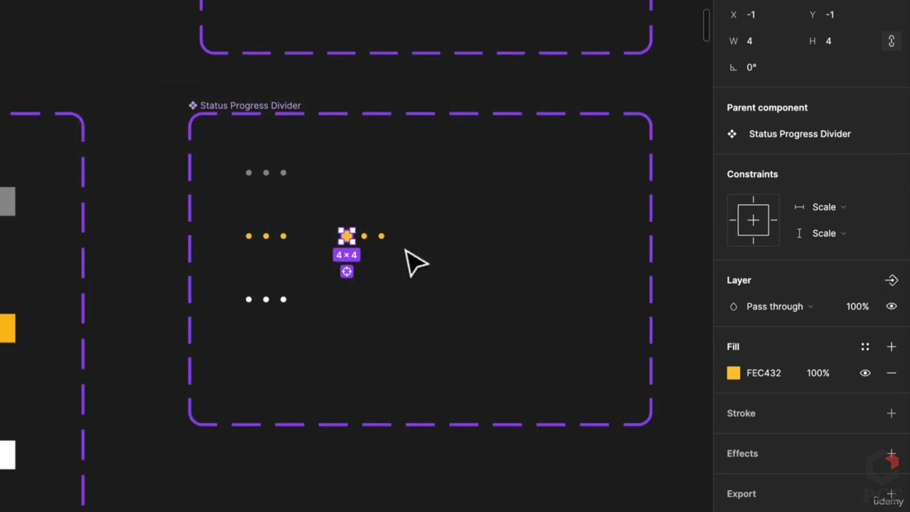
scroll(407, 254, up, 5)
click(359, 183)
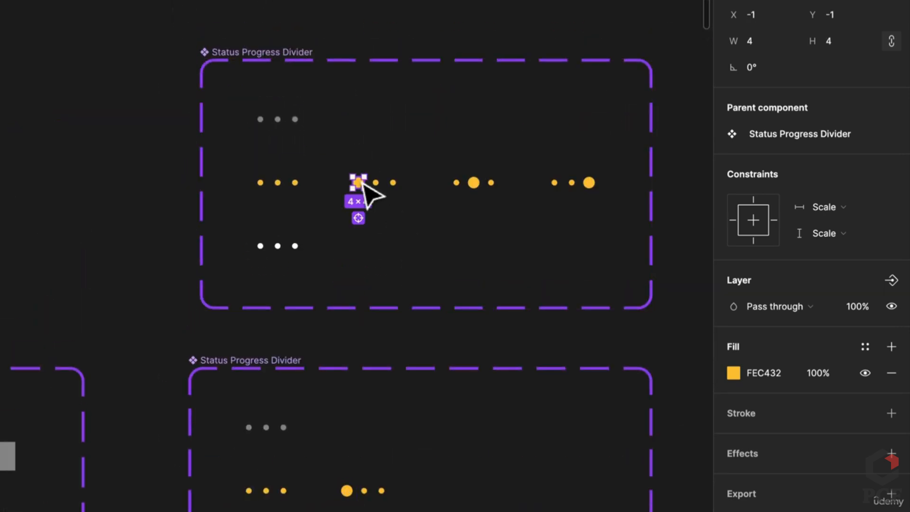
scroll(352, 454, up, 5)
scroll(354, 453, down, 5)
click(370, 379)
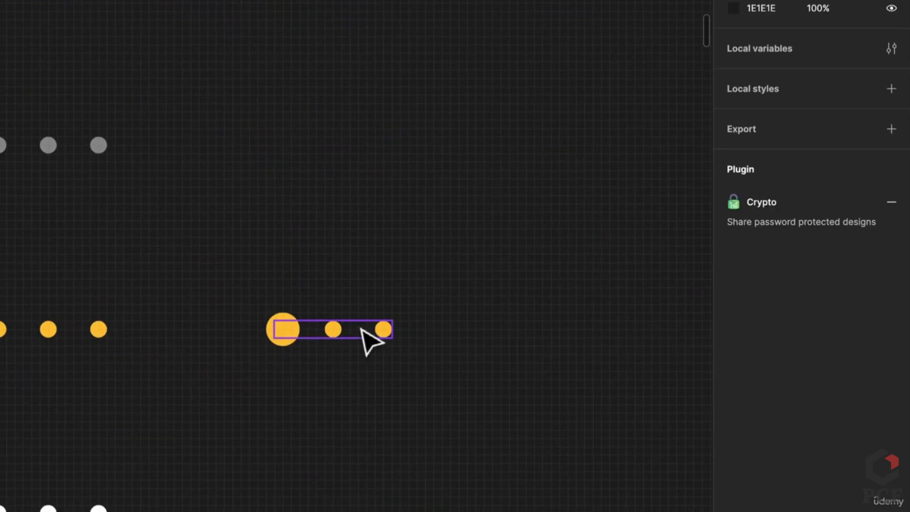
Set the Animation property of the orange variant with the enlarged first dot to 1
click(363, 328)
click(826, 332)
text(1)
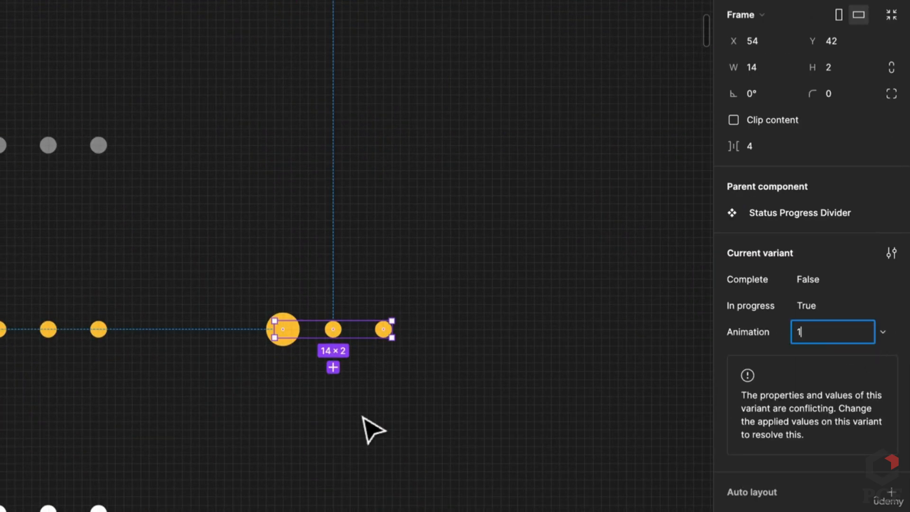
click(364, 418)
Place a copy of the Animation 1 variant beside it at X 88, Y 42 and set its Animation property to 2
drag(353, 331, 632, 335)
click(797, 324)
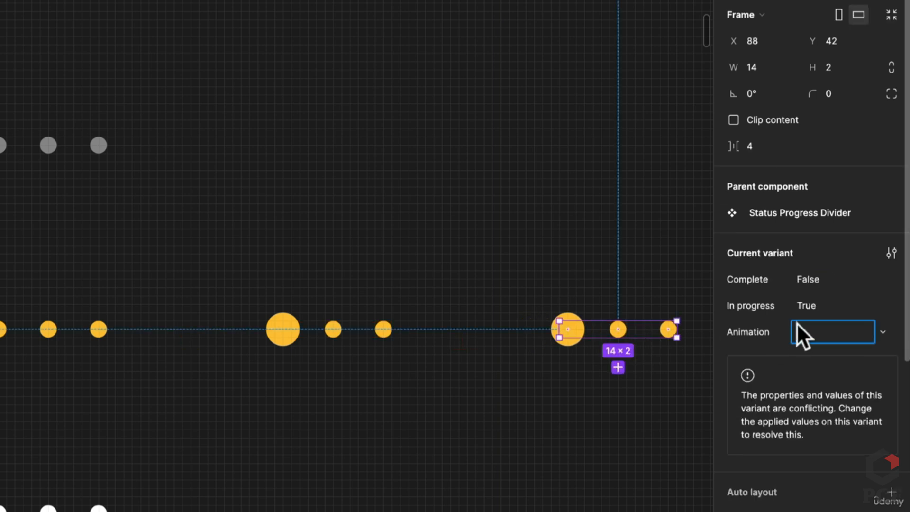
text(2)
key(Return)
Reduce the enlarged first dot of the Animation 2 variant to 2 × 2
scroll(386, 348, right, 5)
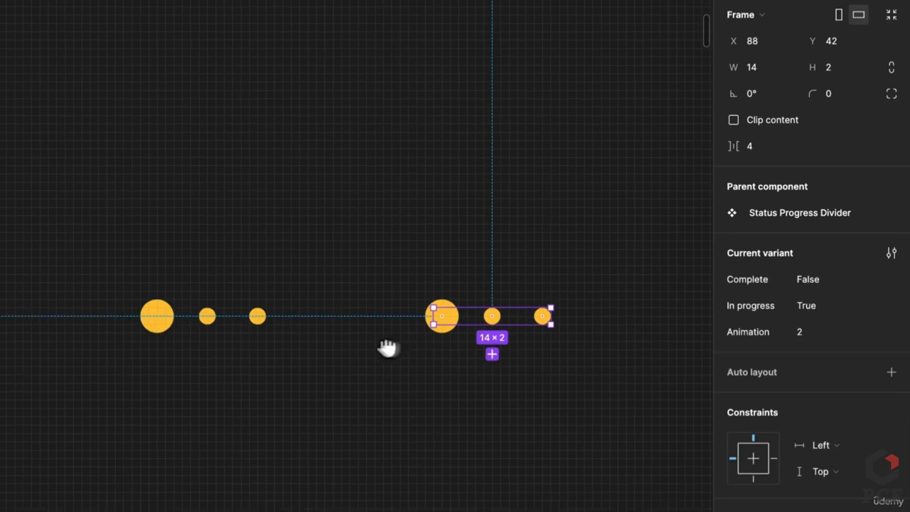
click(403, 316)
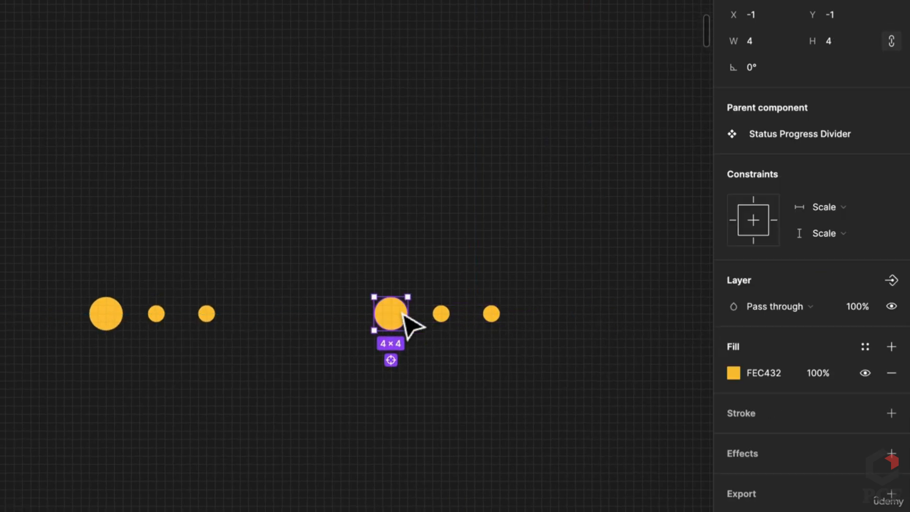
key(Right)
key(Left)
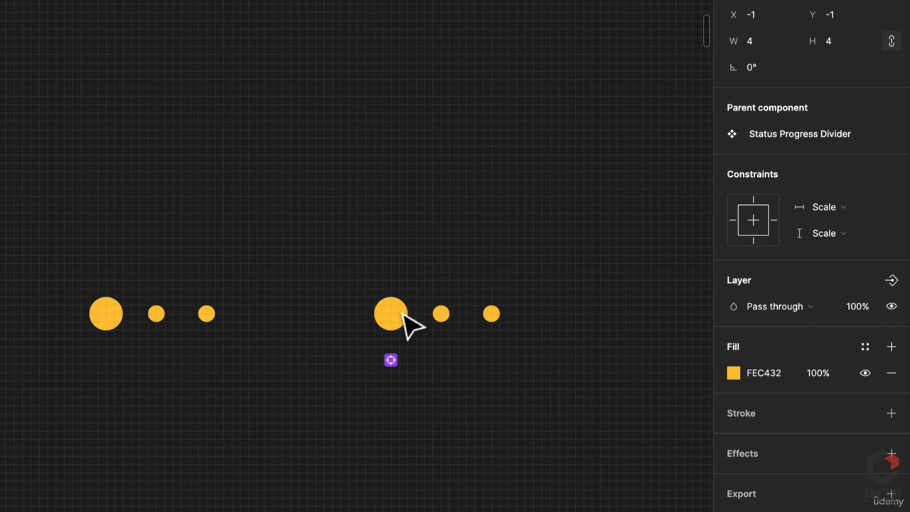
click(842, 46)
text(2)
key(Return)
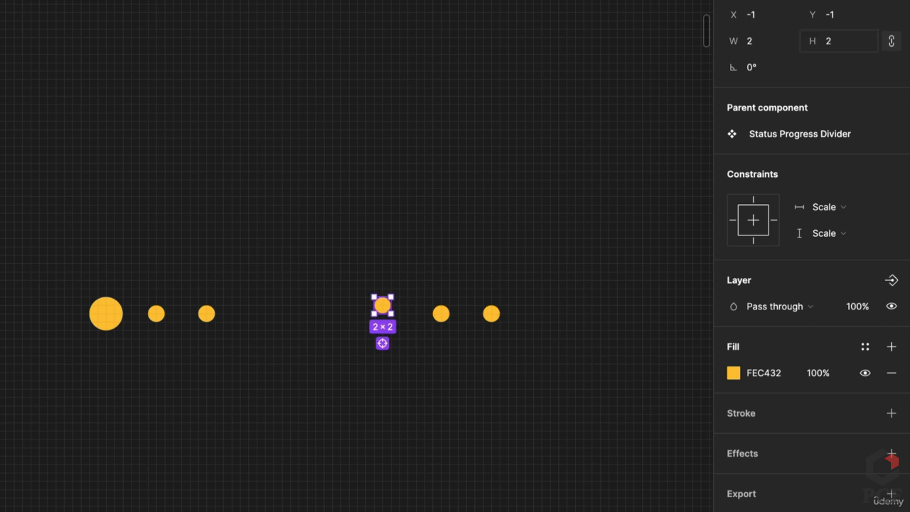
Undo the off-centre resize and shrink the Animation 2 variant's first dot to 2 × 2 around its centre
key(ctrl+z)
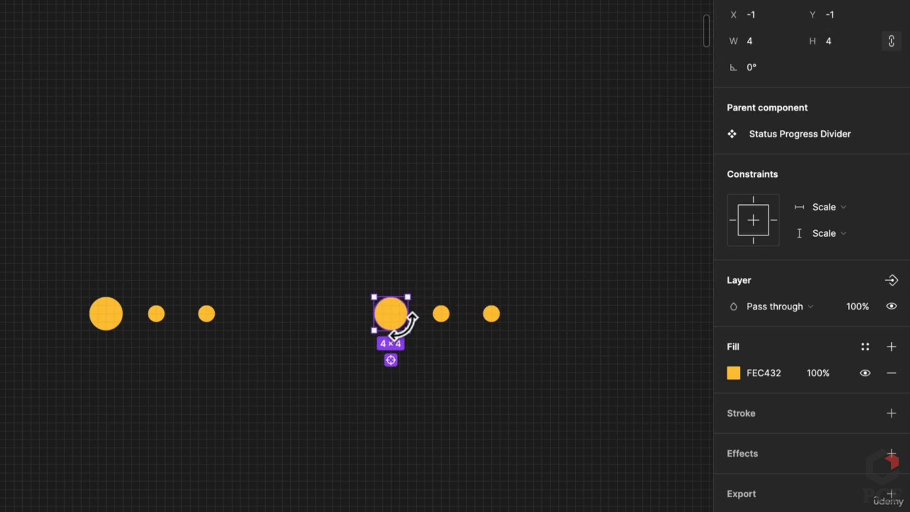
key(shift+Return)
scroll(405, 325, up, 4)
click(405, 325)
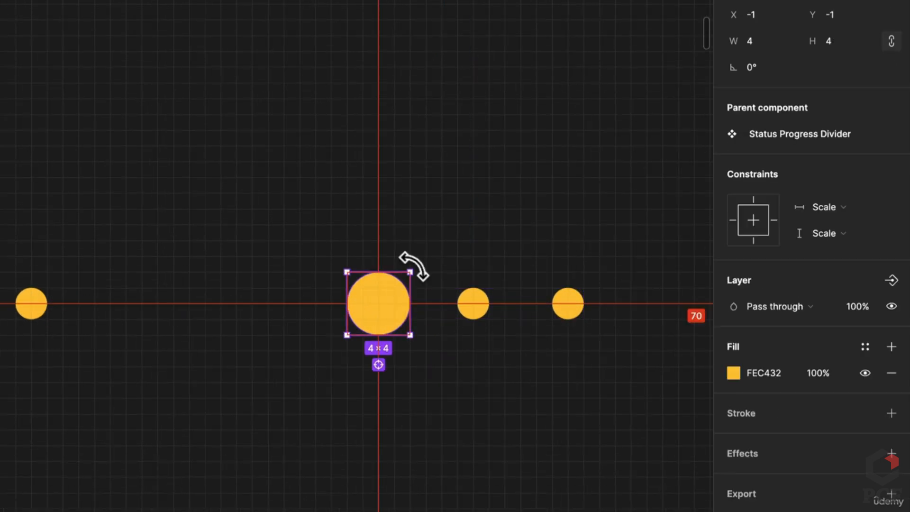
drag(412, 268, 398, 279)
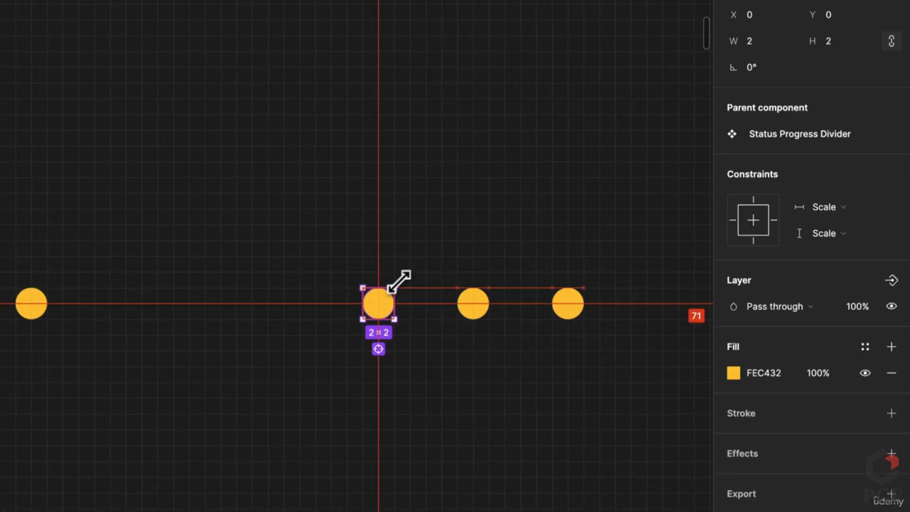
Enlarge the middle dot of the Animation 2 variant to 4 × 4 around its centre
click(487, 304)
drag(490, 288, 502, 272)
scroll(477, 314, down, 3)
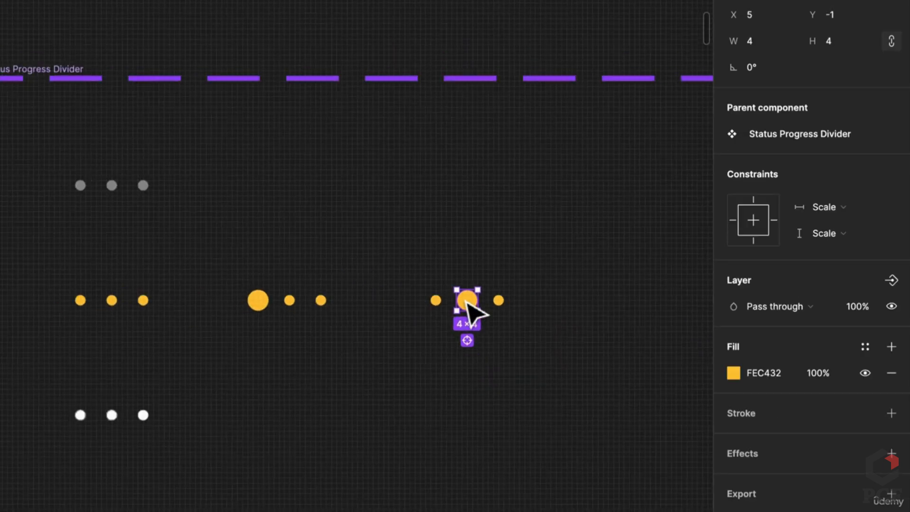
Duplicate the Animation 2 variant, set the copy's Animation property to 3 and place it at X 122, Y 42
click(479, 315)
click(491, 303)
key(super+d)
drag(556, 330, 429, 341)
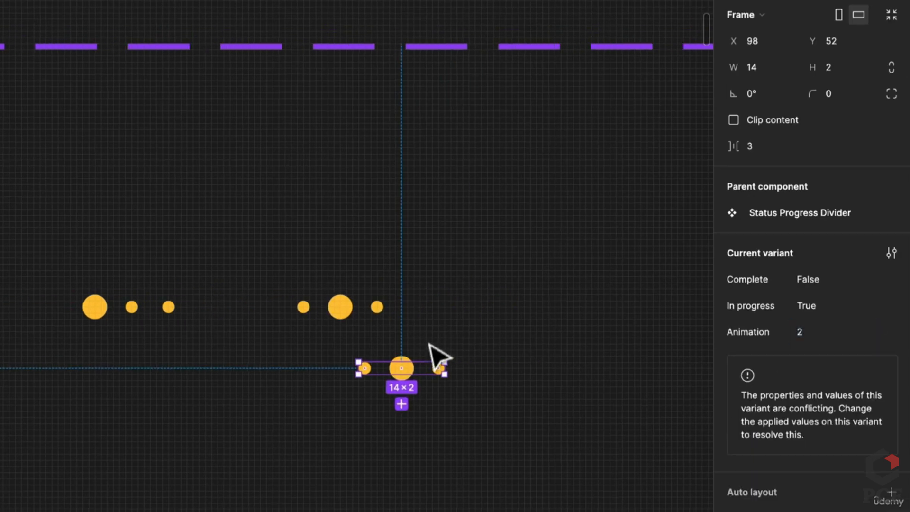
key(BackSpace)
text(3)
key(Return)
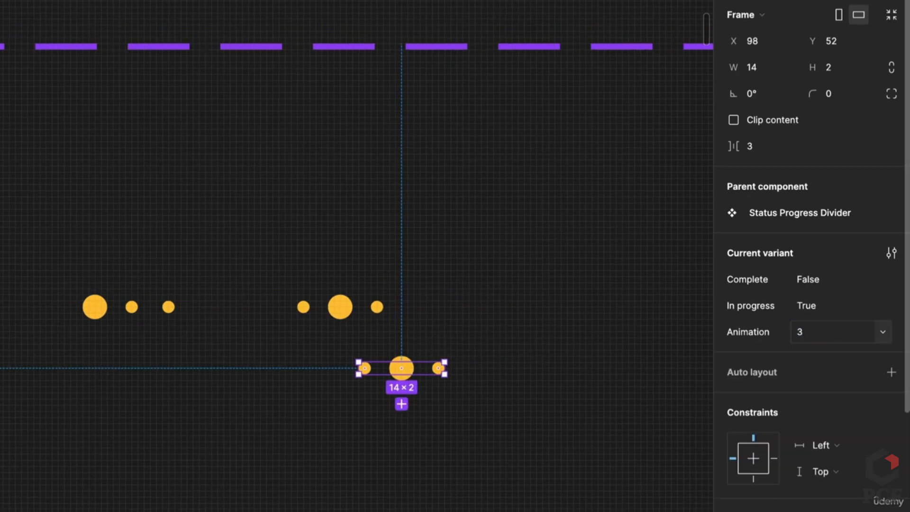
drag(409, 375, 555, 310)
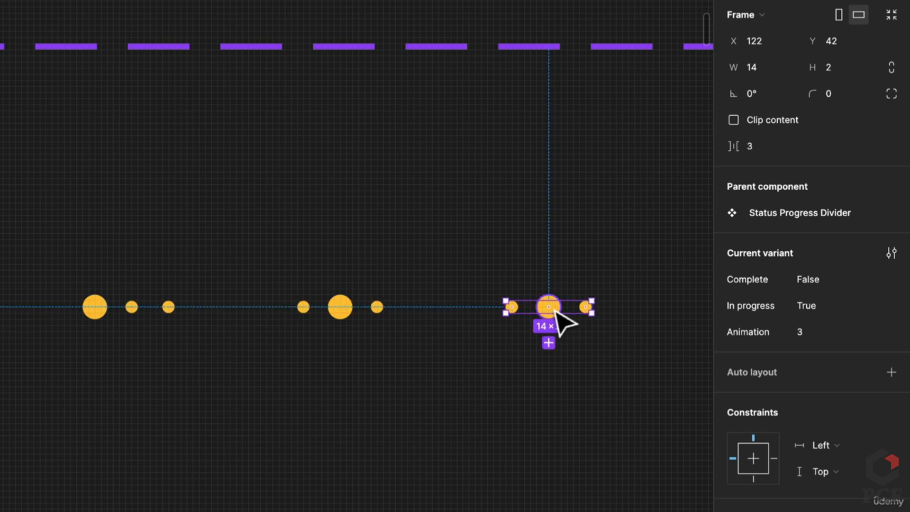
In the Animation 3 variant, shrink the middle dot to 2 × 2 and enlarge the third dot around its centre
scroll(555, 309, up, 5)
double_click(555, 310)
key(alt)
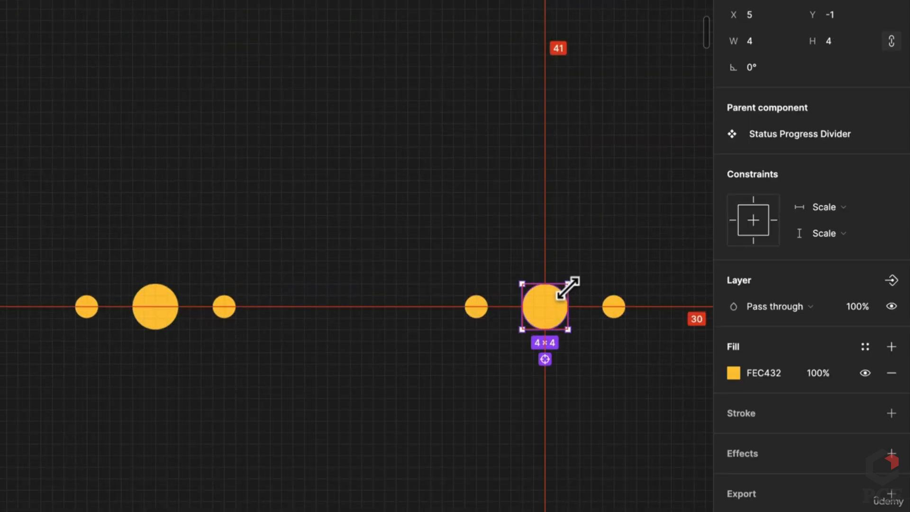
drag(564, 292, 561, 294)
key(Right)
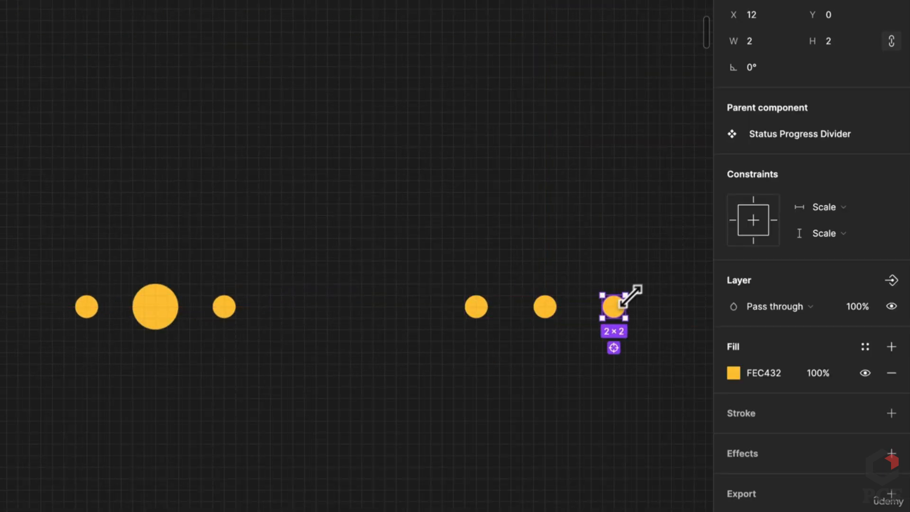
drag(632, 291, 636, 288)
click(506, 436)
scroll(505, 440, up, 1)
scroll(504, 443, down, 5)
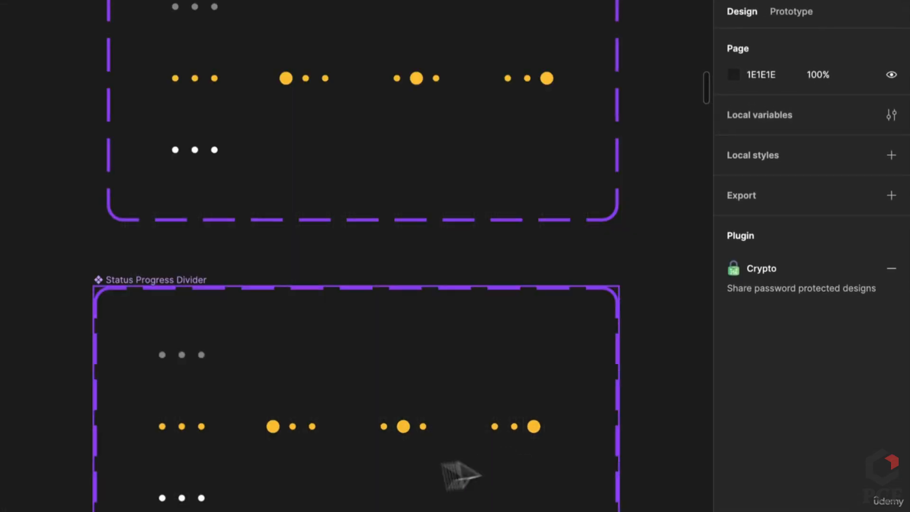
Add a prototype interaction from the plain orange variant to the Animation 1 variant, triggered after a 1 ms delay
click(793, 12)
scroll(219, 408, up, 5)
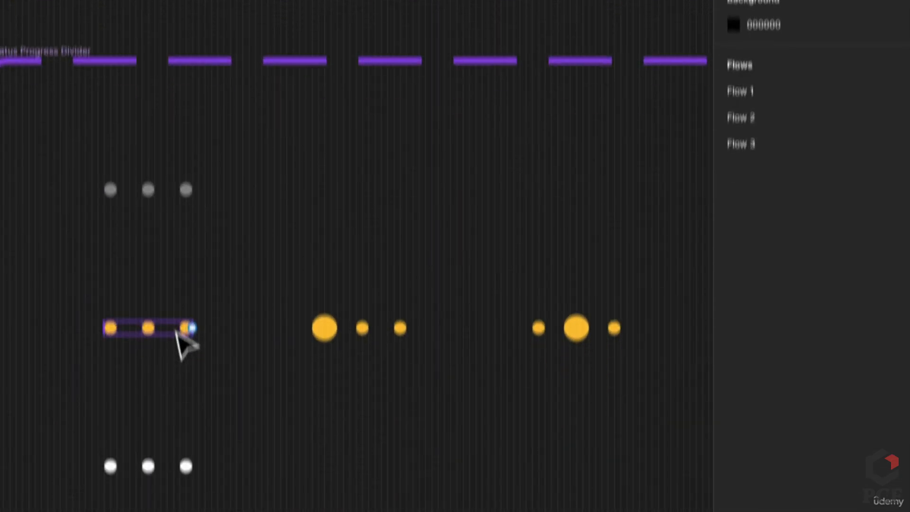
click(178, 447)
drag(192, 276, 327, 279)
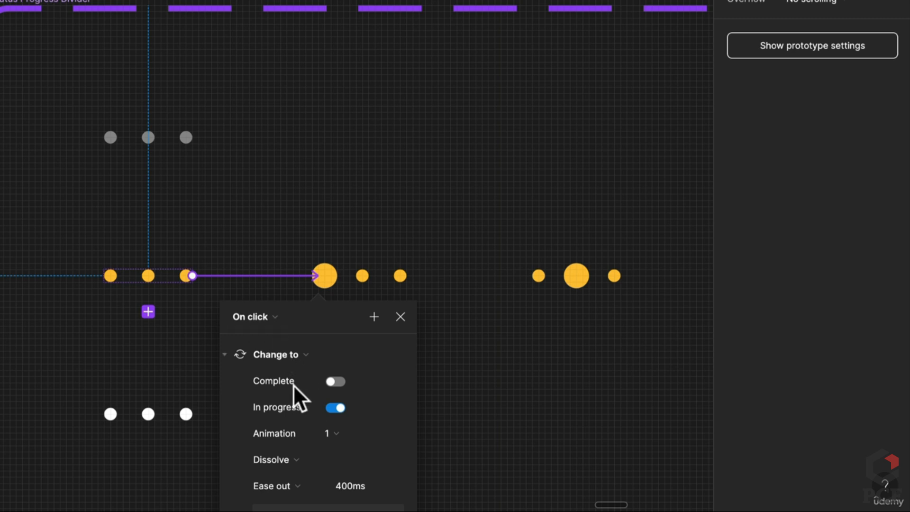
scroll(293, 383, down, 5)
click(272, 84)
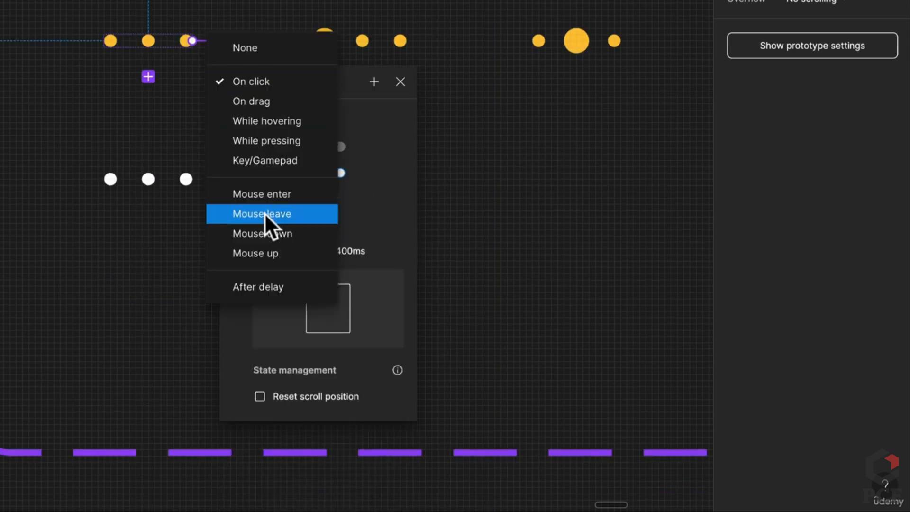
click(263, 287)
click(275, 108)
text(1)
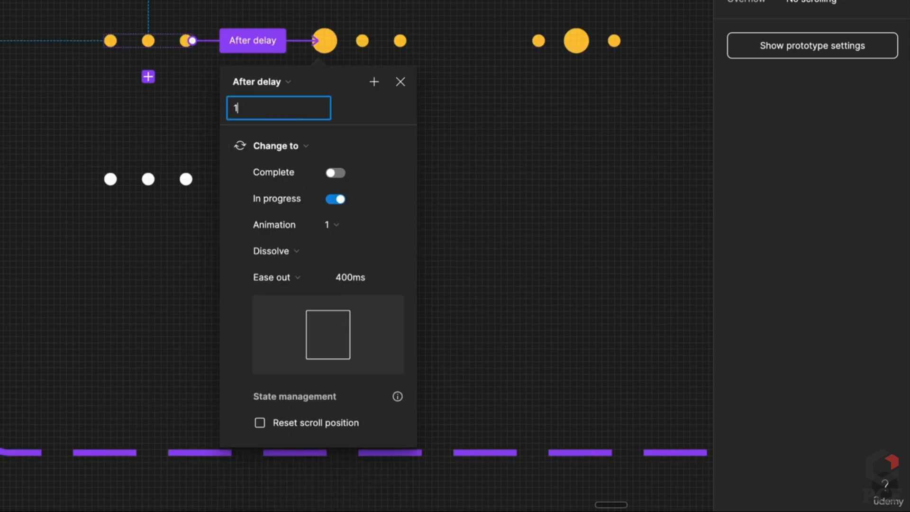
Give the interaction to Animation 1 a Smart animate transition with a 300 ms duration
click(350, 273)
text(300)
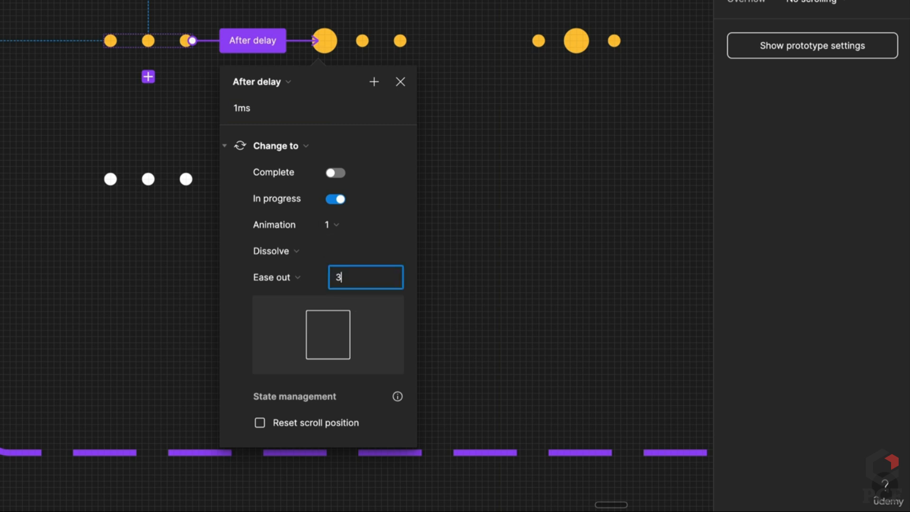
key(Return)
click(291, 247)
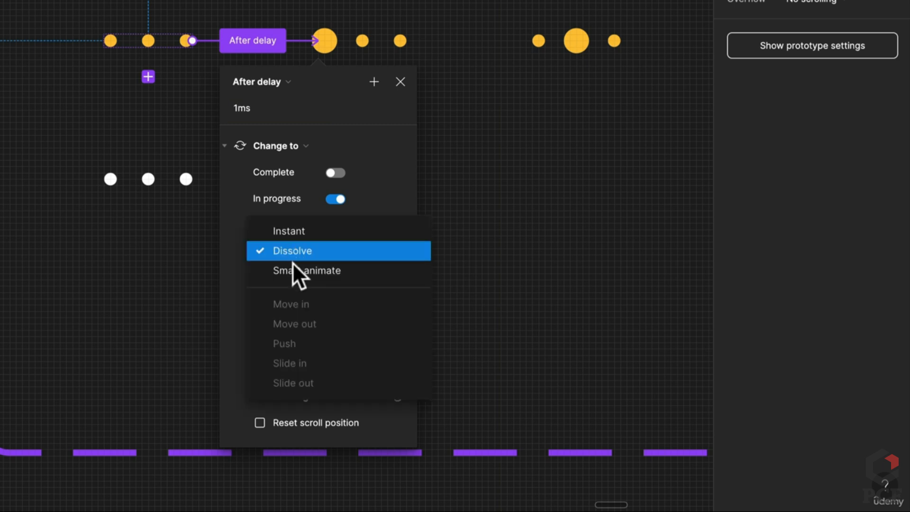
click(294, 269)
click(500, 156)
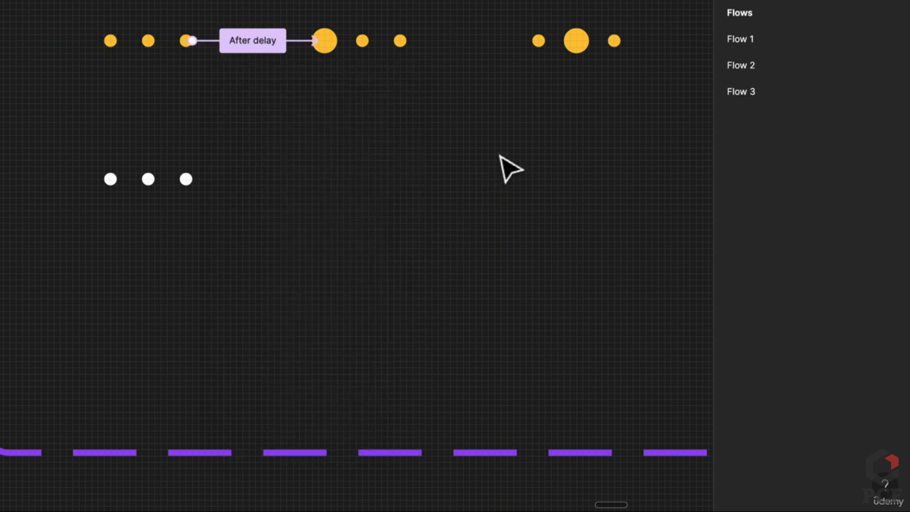
Add an interaction from the Animation 1 variant to the Animation 2 variant, triggered after a 1 ms delay
scroll(398, 123, right, 5)
scroll(399, 123, up, 2)
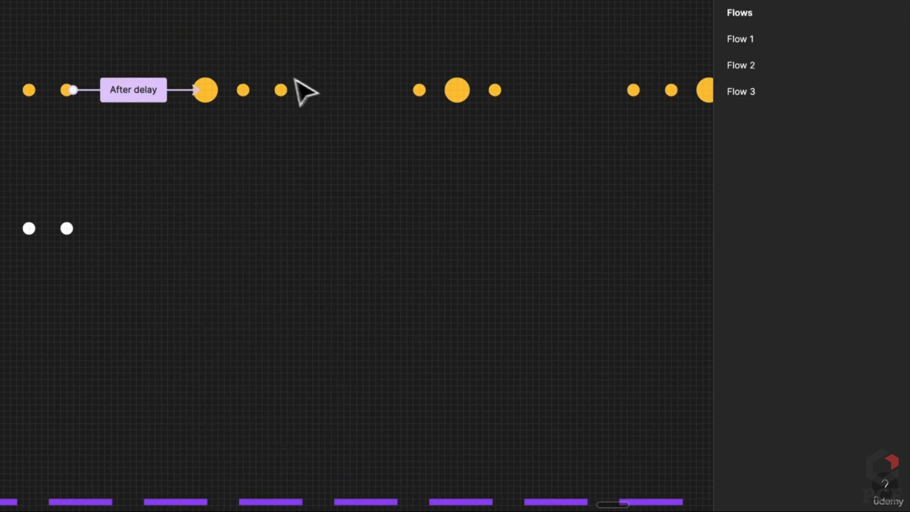
click(258, 88)
drag(287, 90, 439, 97)
click(361, 126)
click(381, 337)
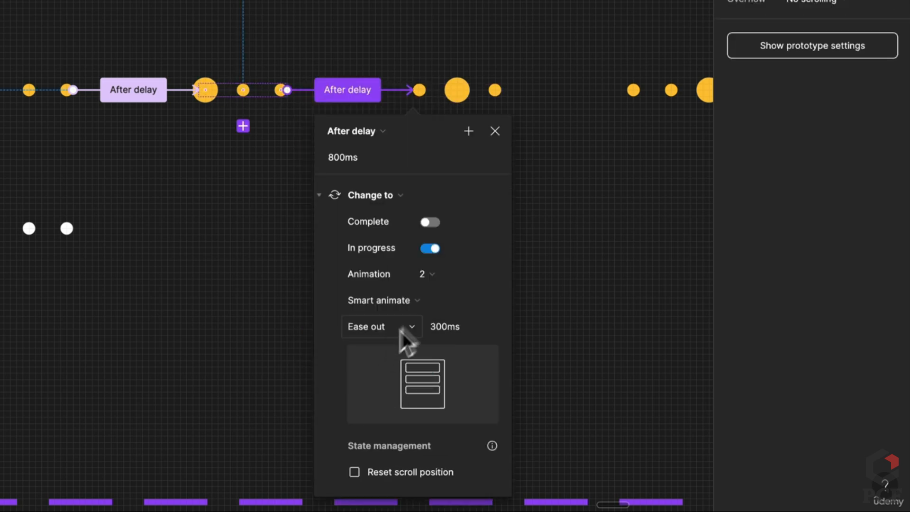
click(349, 157)
text(1)
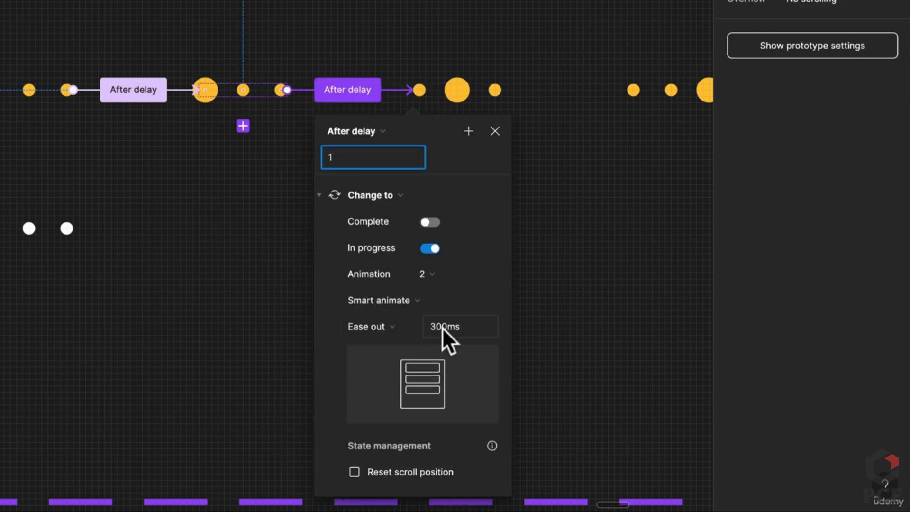
click(573, 289)
Add an interaction from the Animation 2 variant to the Animation 3 variant, triggered after a 1 ms delay
scroll(572, 289, right, 5)
scroll(571, 288, up, 1)
click(274, 144)
drag(287, 146, 428, 144)
click(362, 185)
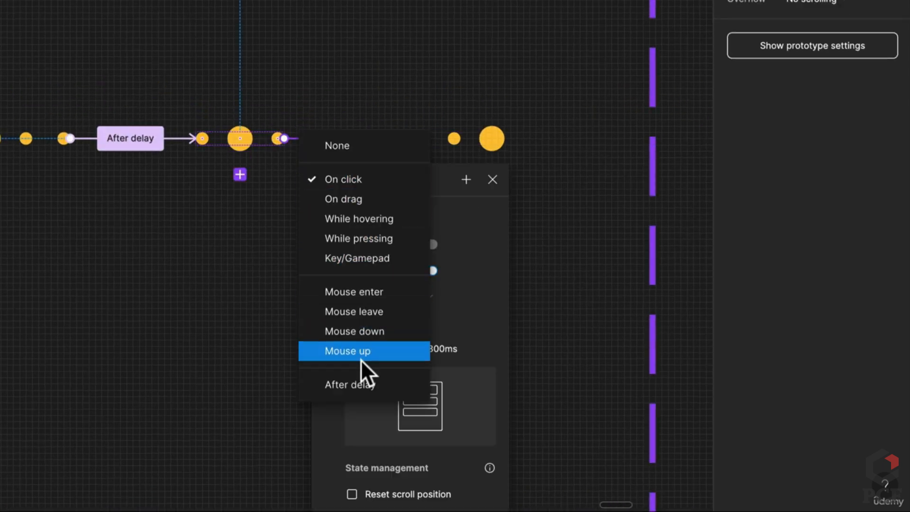
click(358, 385)
click(354, 205)
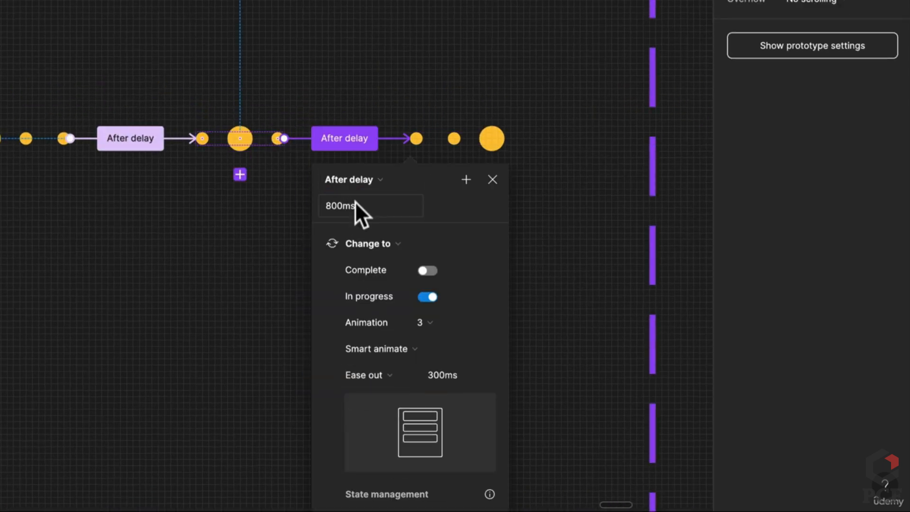
text(1)
click(543, 361)
Link the Animation 3 variant back to the plain orange End variant with an after-delay trigger of 1 ms
click(486, 142)
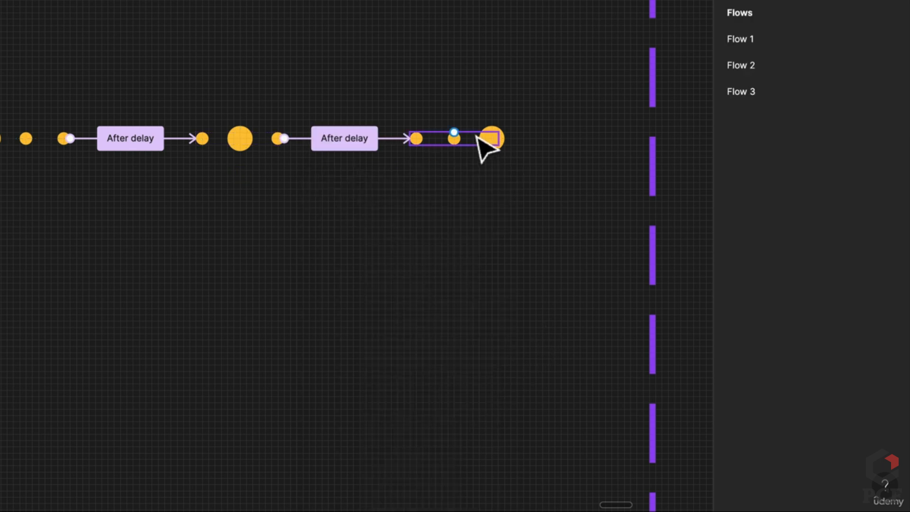
drag(498, 139, 143, 139)
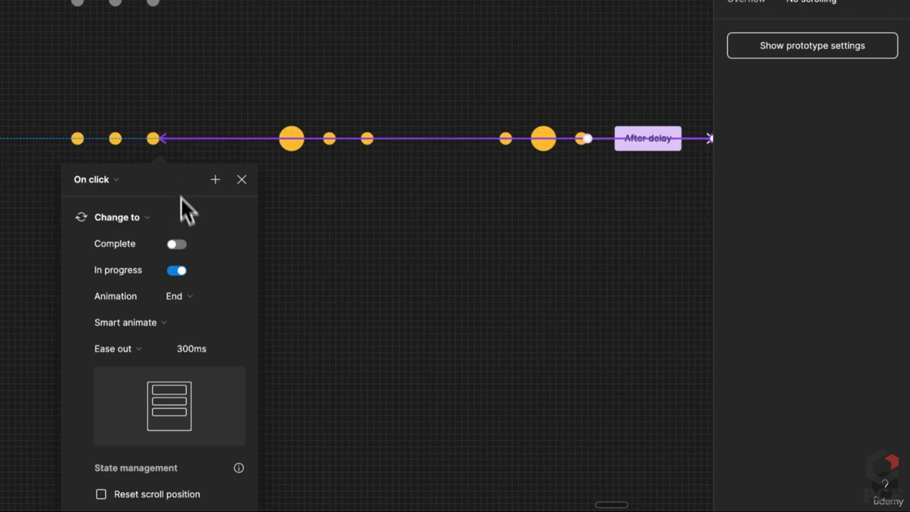
click(94, 177)
click(94, 383)
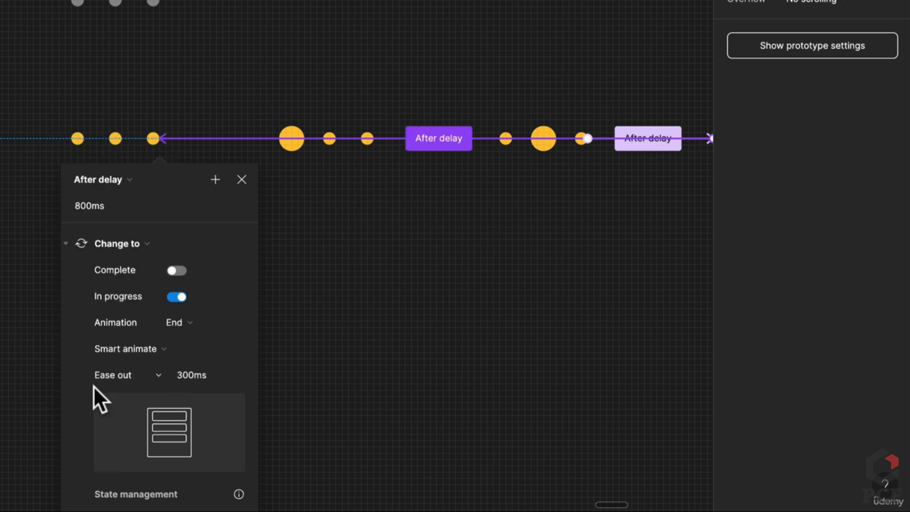
text(1)
click(398, 351)
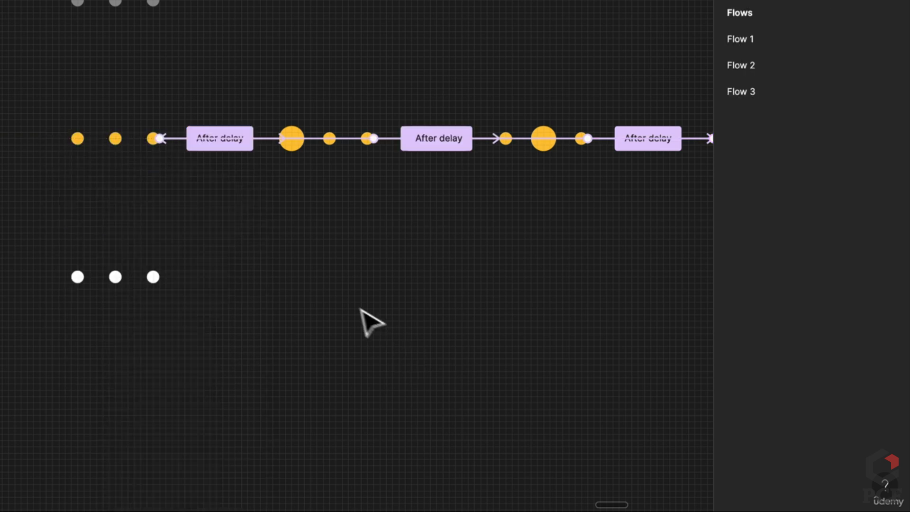
Return to design mode and delete the original Status Progress Divider set above the recreated one
scroll(361, 309, down, 4)
click(214, 385)
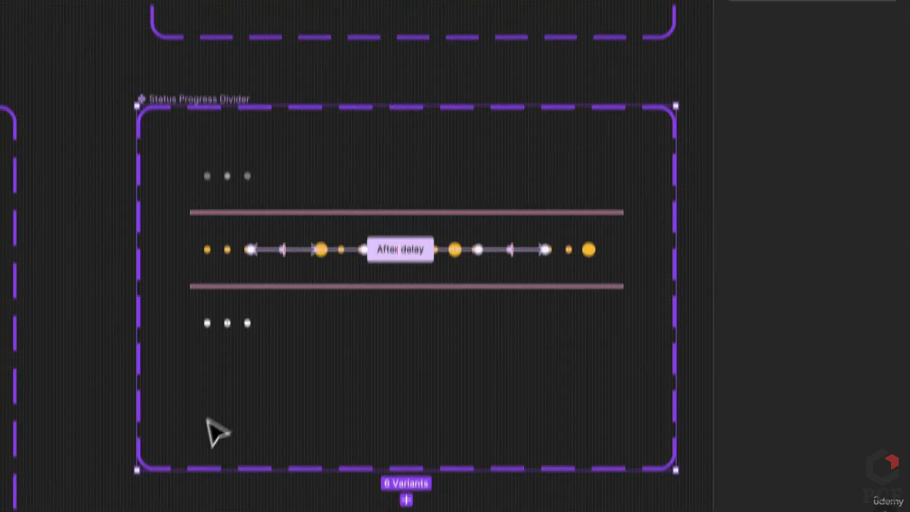
click(111, 403)
click(739, 54)
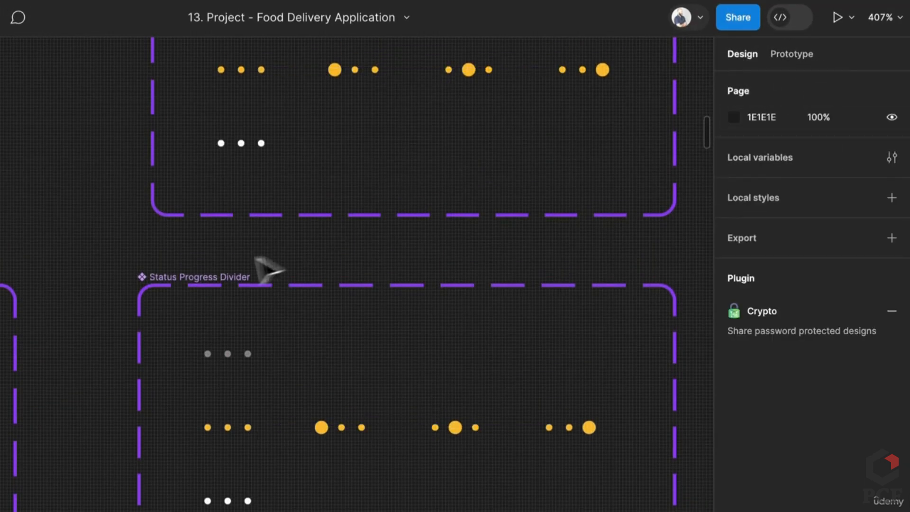
click(221, 285)
scroll(521, 351, down, 5)
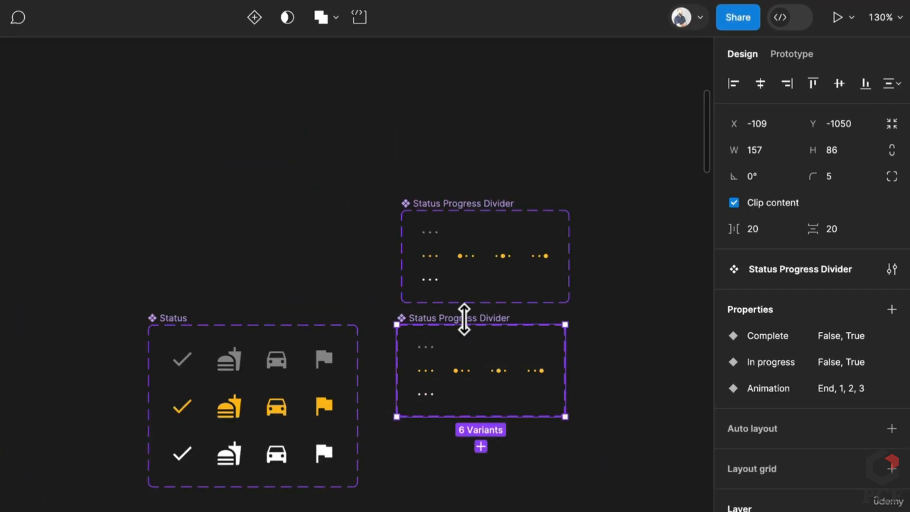
click(454, 210)
key(Delete)
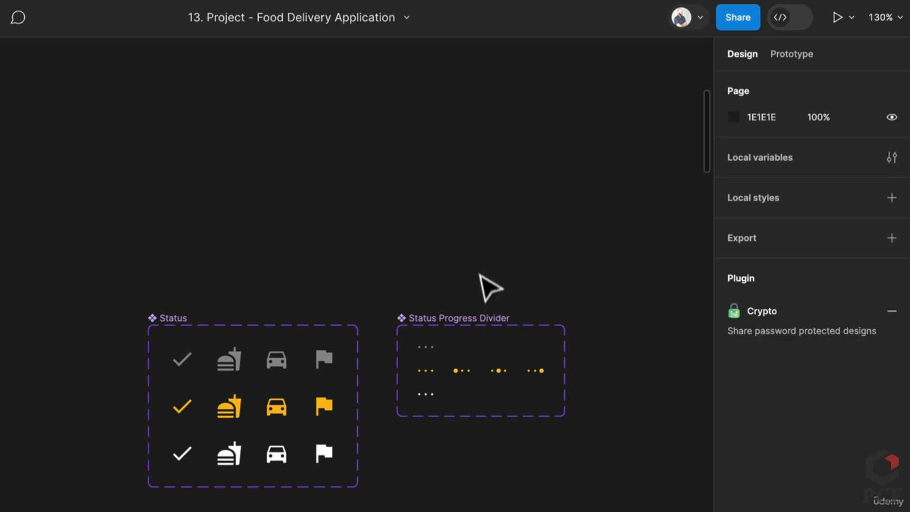
Rename the recreated Status Progress Divider component set to "Status Dots"
double_click(484, 317)
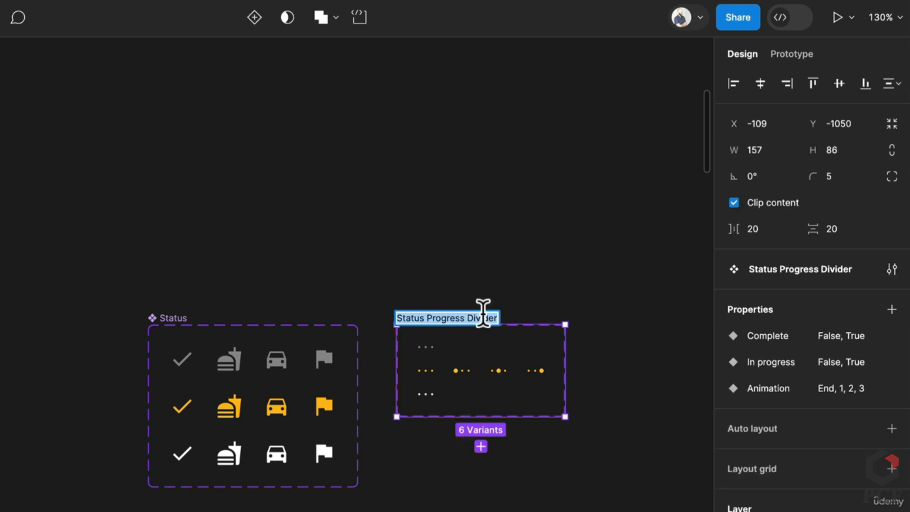
text(S)
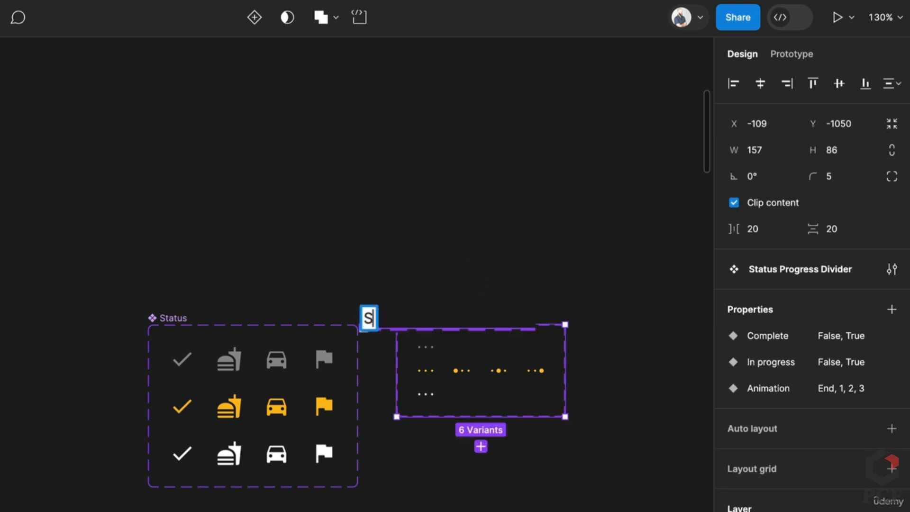
text(tatus Dot)
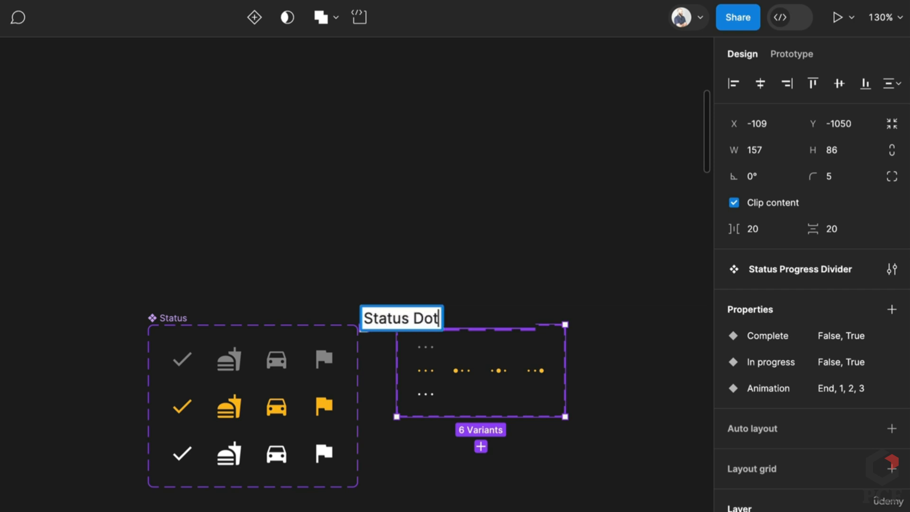
text(s)
key(Return)
Rename the Status component set to "Status Icon"
double_click(174, 313)
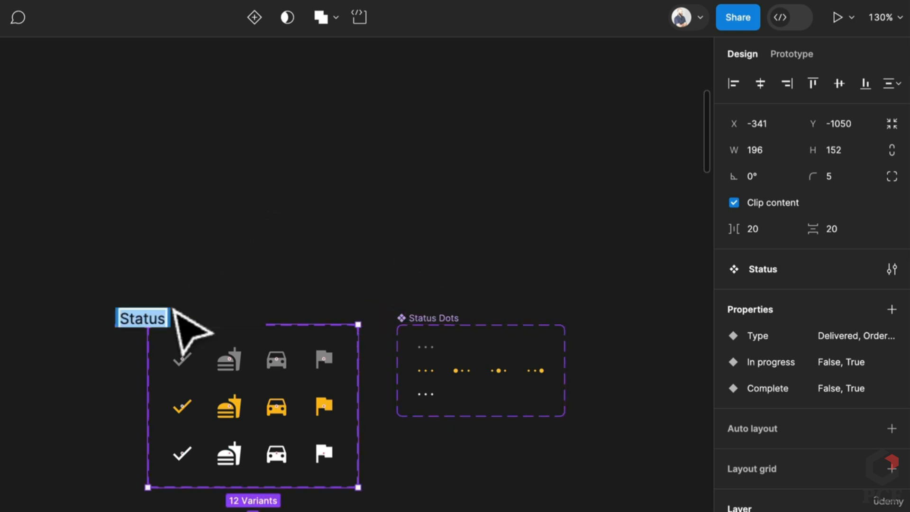
key(Right)
text(Icon)
key(Return)
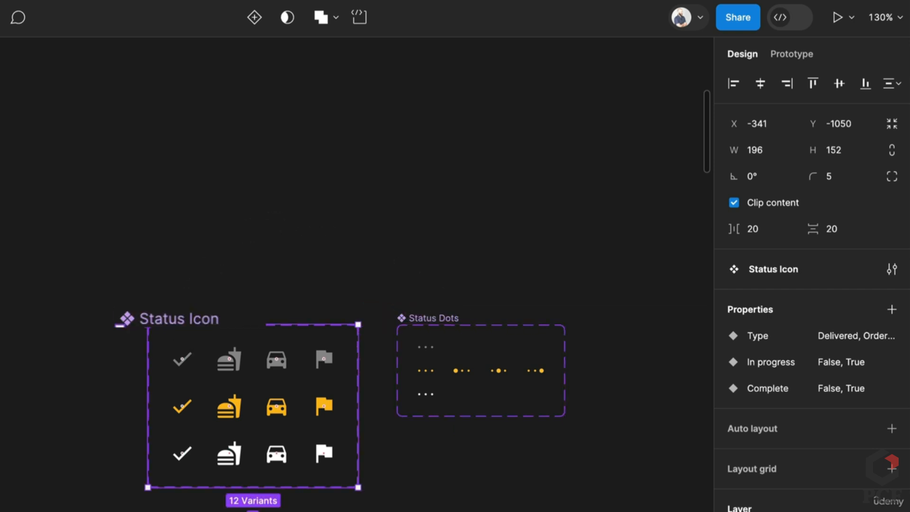
click(375, 259)
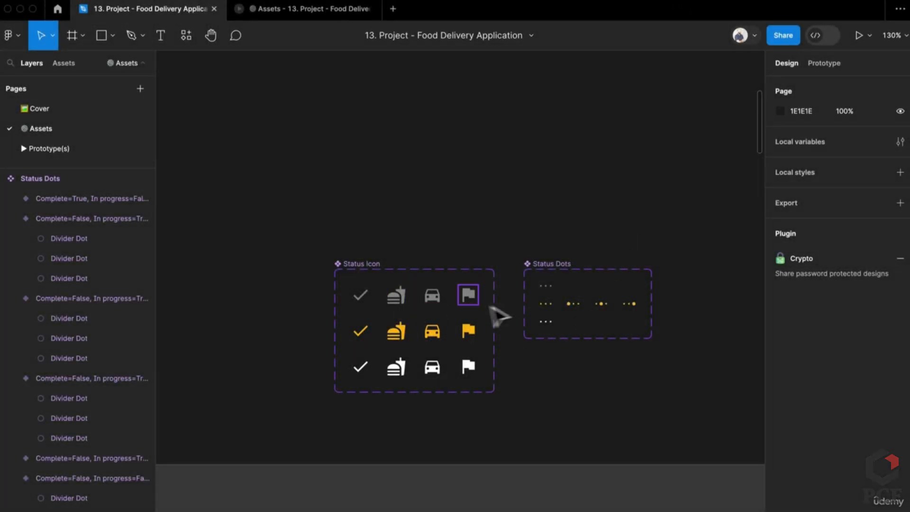
scroll(522, 331, down, 5)
scroll(522, 332, right, 5)
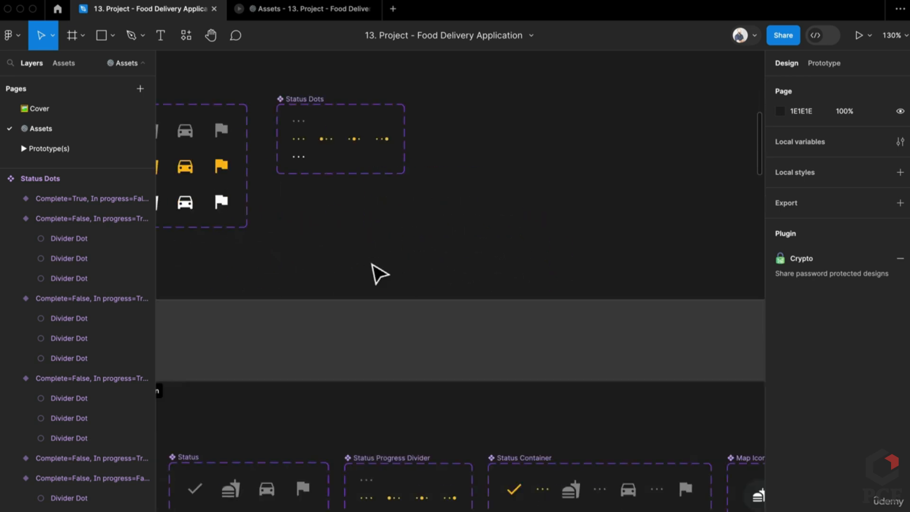
scroll(379, 274, down, 3)
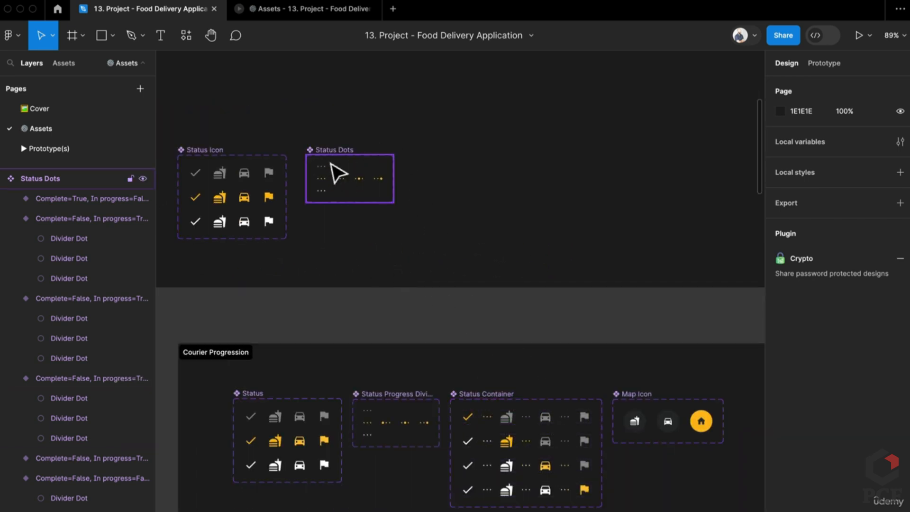
scroll(341, 181, down, 2)
click(215, 172)
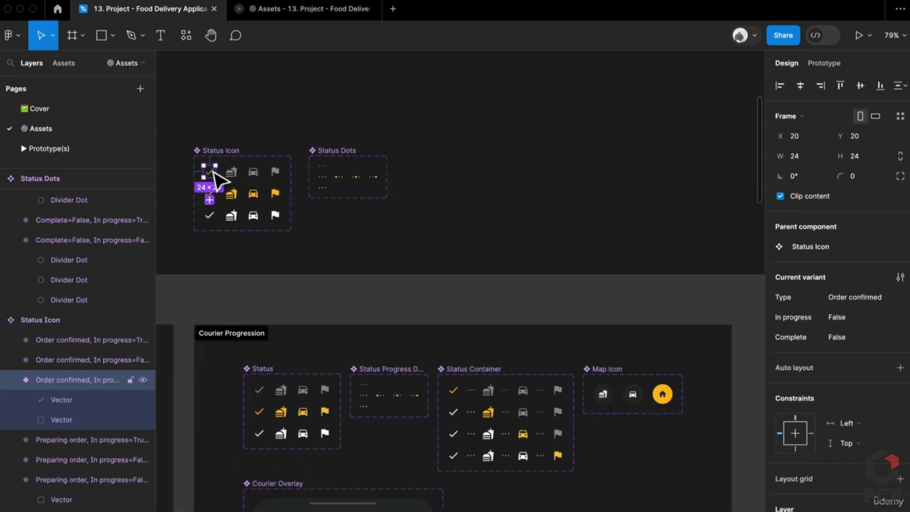
click(211, 200)
scroll(211, 198, up, 5)
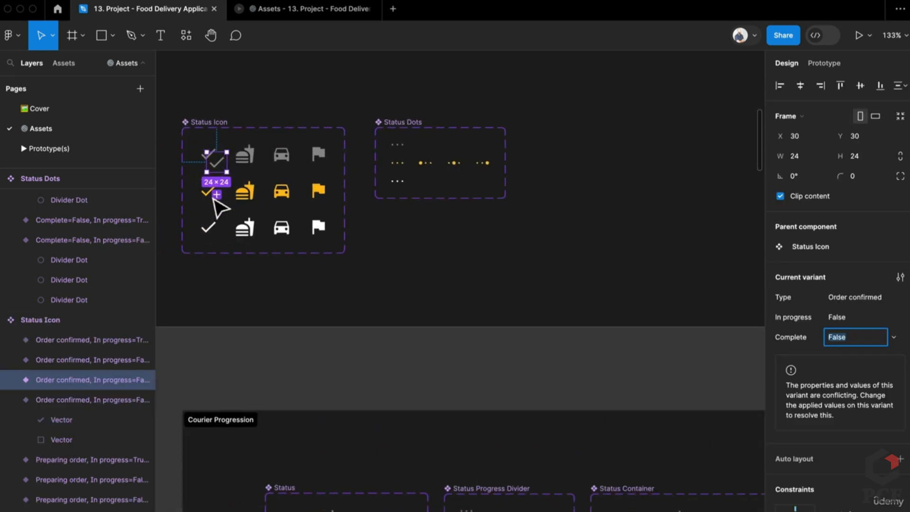
key(super+z)
key(super+z)
Place instances of the orange check icon and the plain orange dots side by side, beyond the Status Dots set
click(212, 194)
alt+drag(211, 193, 534, 206)
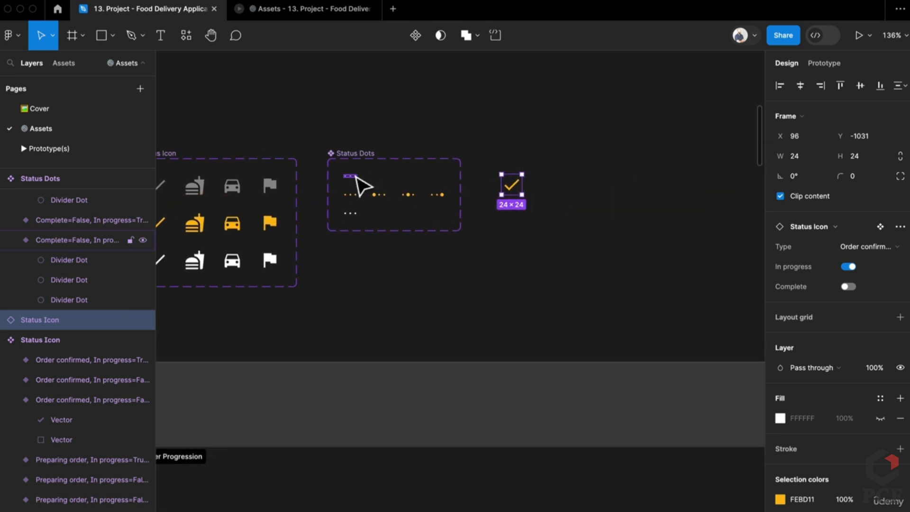
alt+drag(356, 196, 545, 192)
Wrap the check icon and orange dots instances in a horizontal auto layout frame named "Status"
drag(579, 219, 498, 176)
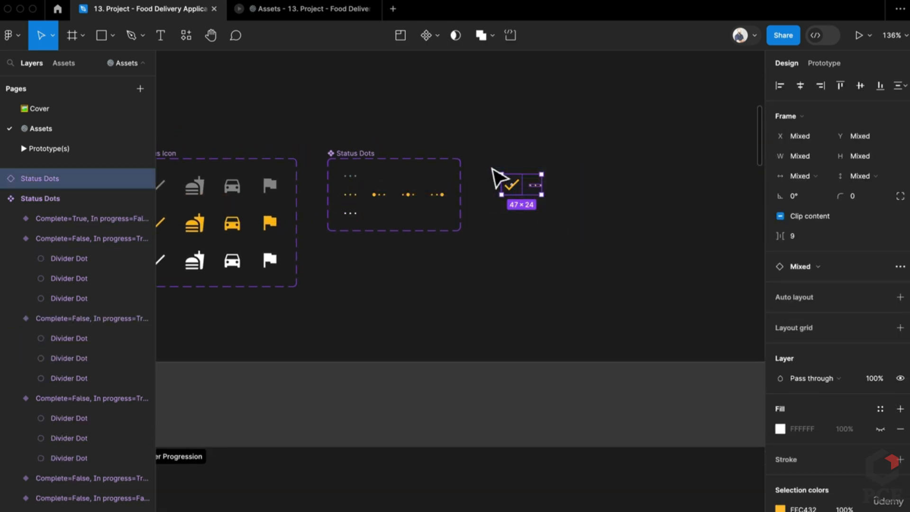
key(shift+a)
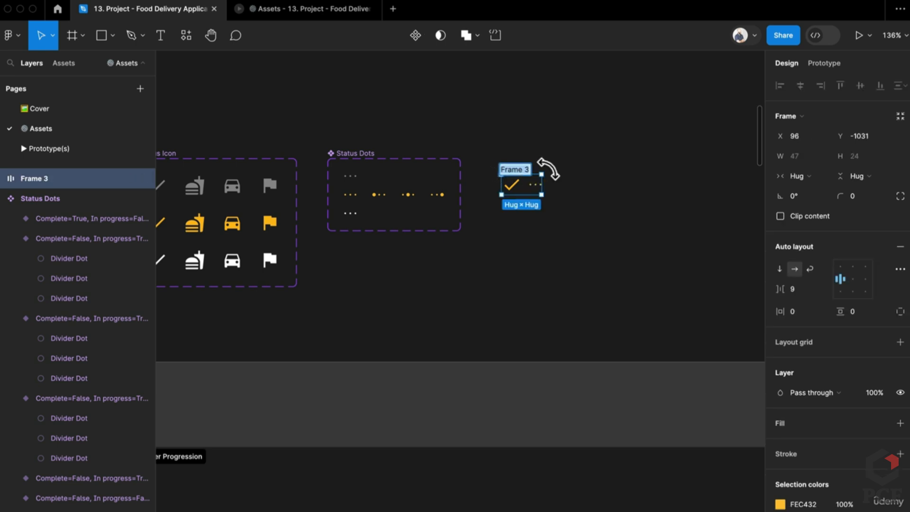
text(Status)
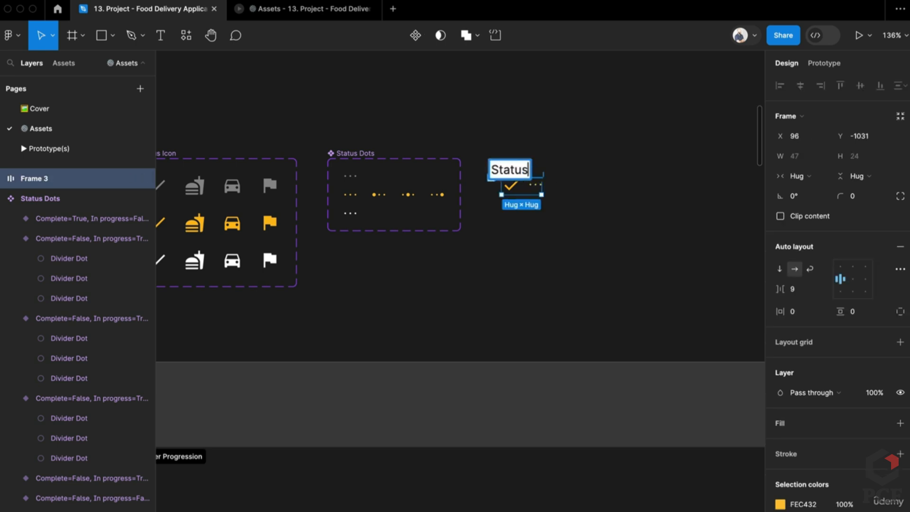
key(Return)
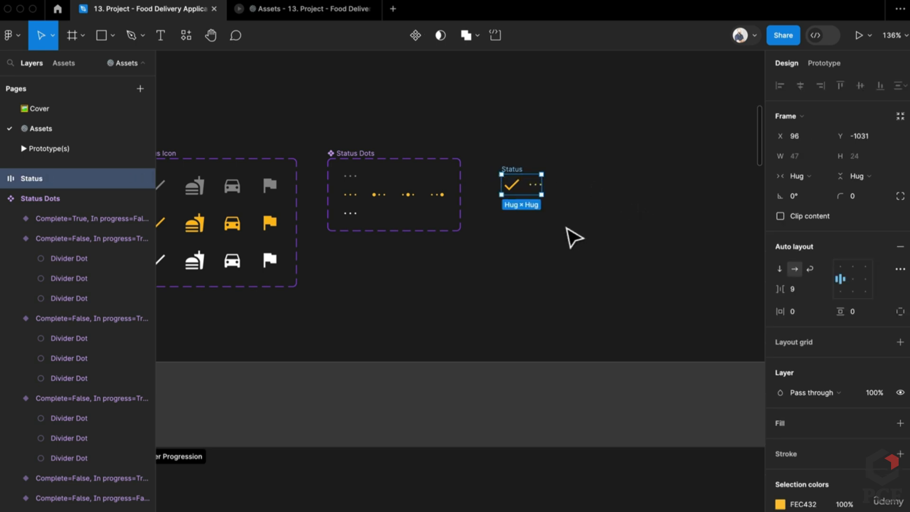
Set the spacing between items in the Status frame to 12
scroll(560, 269, up, 1)
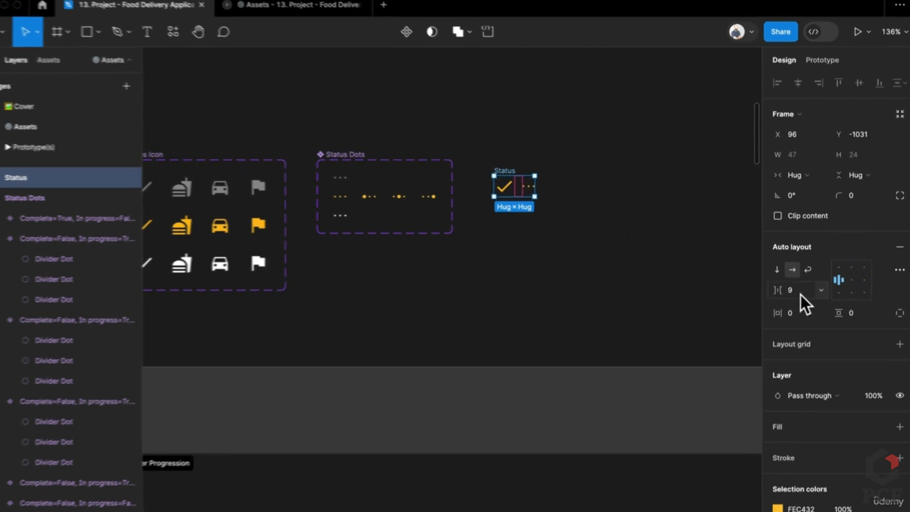
click(800, 290)
text(12)
key(Return)
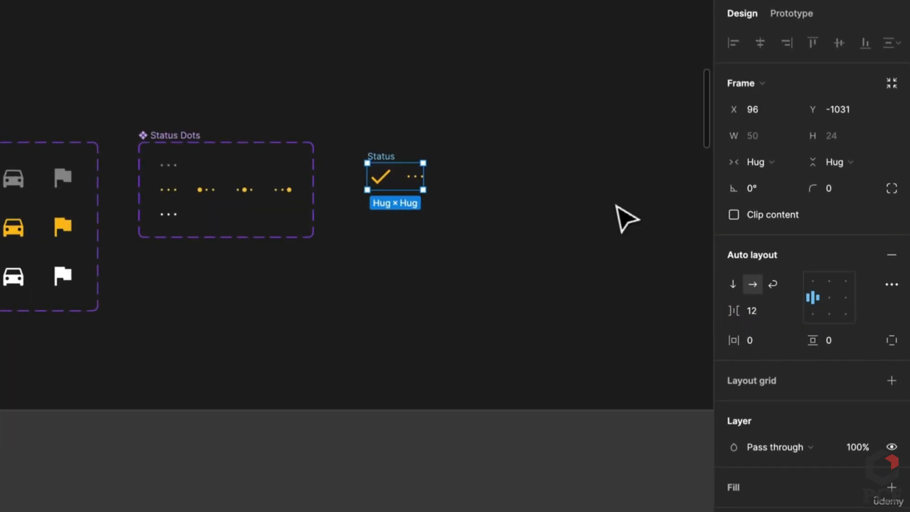
Append instances of the grey food icon and the grey dots to the Status frame
scroll(398, 187, down, 1)
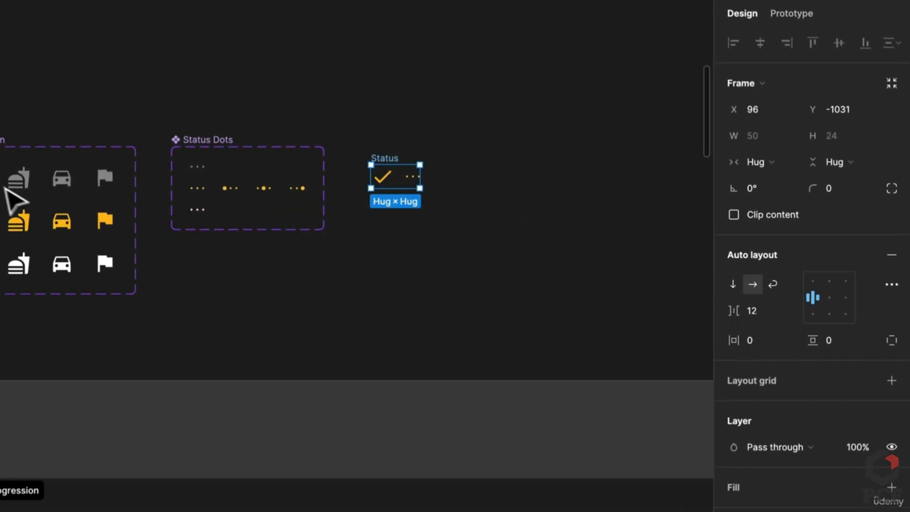
click(21, 184)
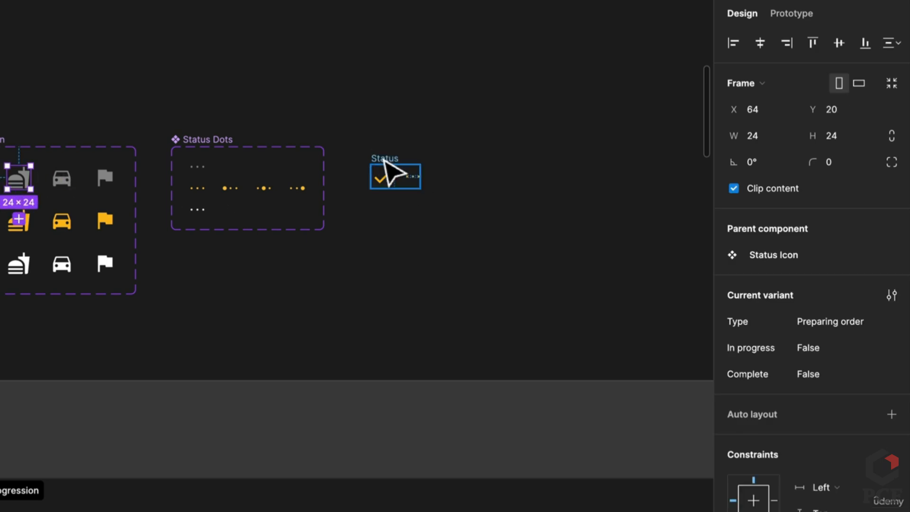
drag(389, 173, 389, 173)
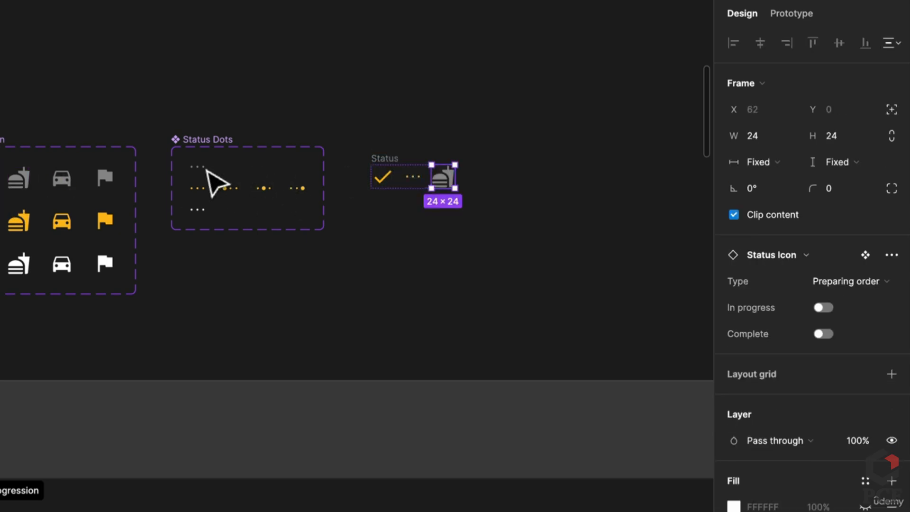
drag(197, 166, 398, 176)
key(ctrl+v)
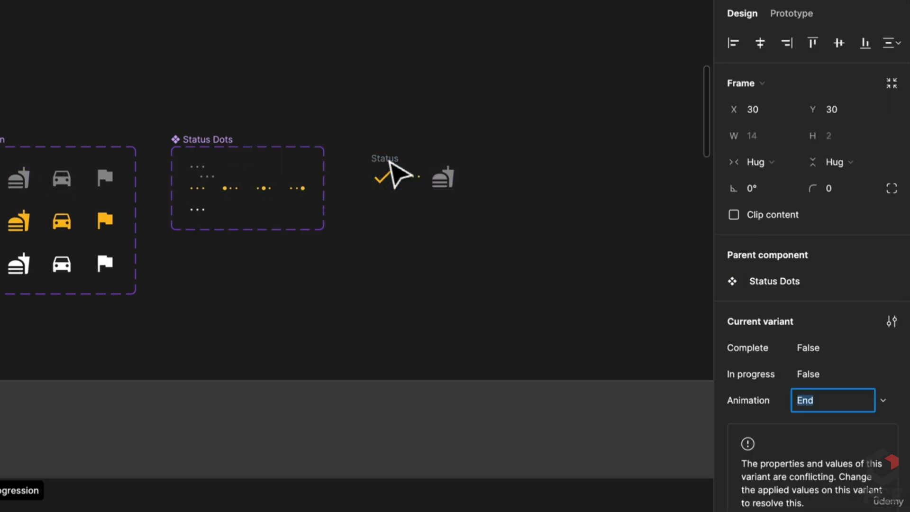
key(ctrl+z)
click(388, 160)
key(ctrl+v)
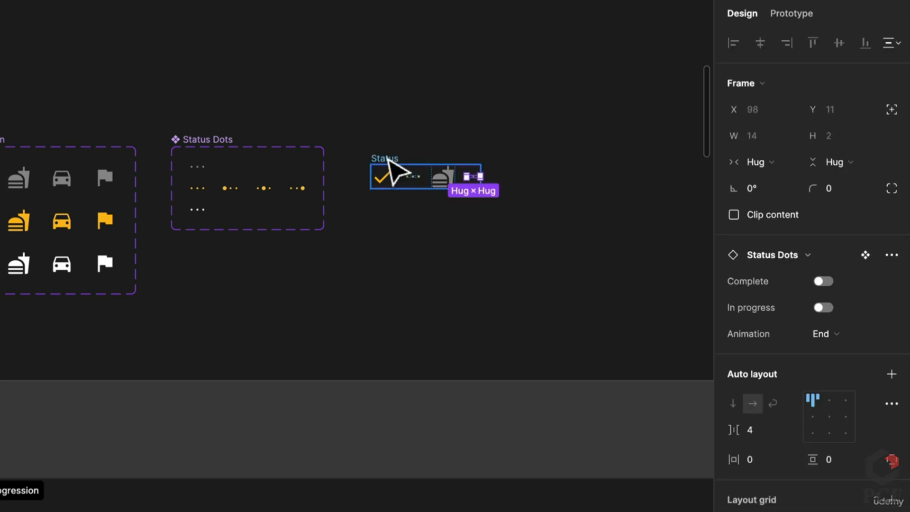
Add an instance of the grey car icon followed by another set of grey dots to the Status frame
click(61, 180)
click(398, 160)
key(ctrl+v)
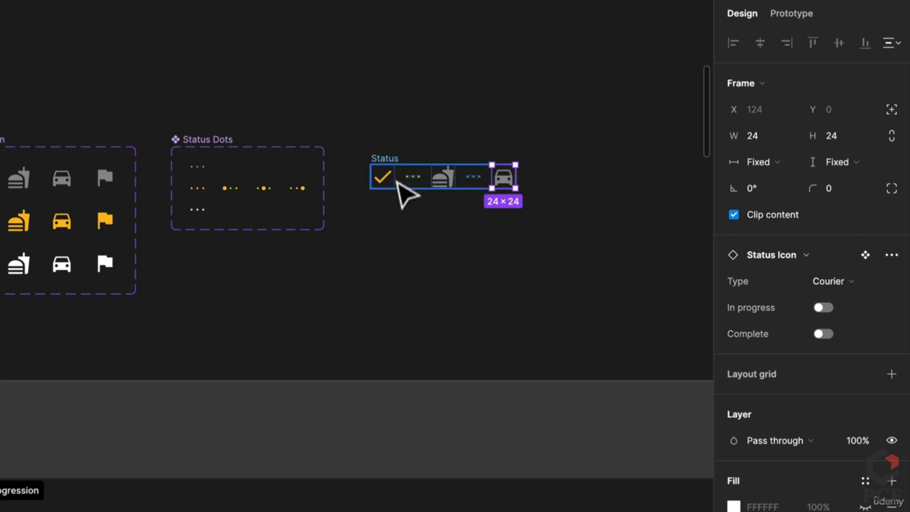
drag(197, 167, 482, 183)
Append an instance of the grey flag icon at the end of the Status frame
click(104, 183)
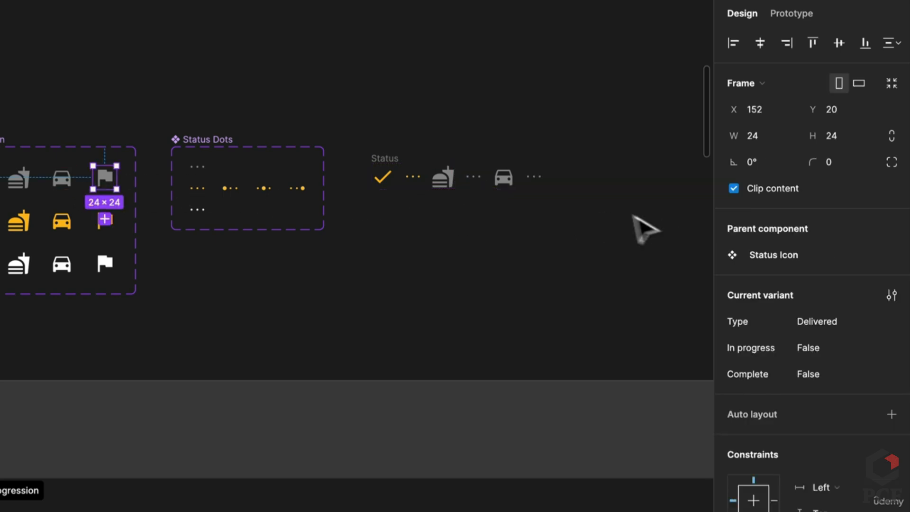
click(386, 158)
key(super+v)
click(442, 220)
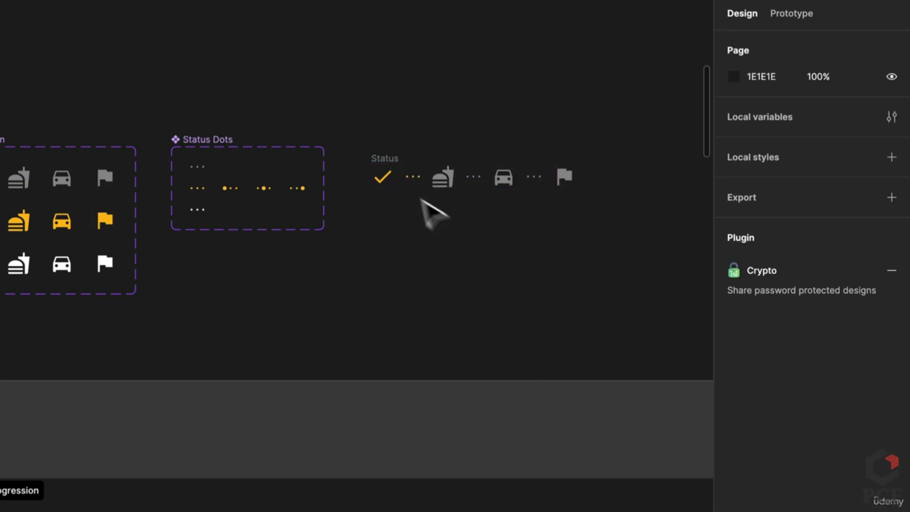
Turn the Status frame into a component and add a variant property to it
click(398, 157)
key(super+alt+k)
scroll(540, 473, down, 5)
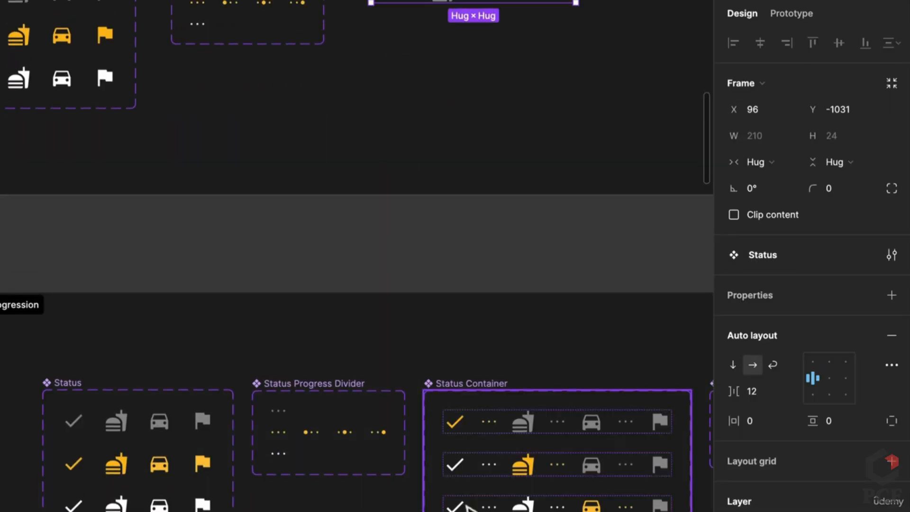
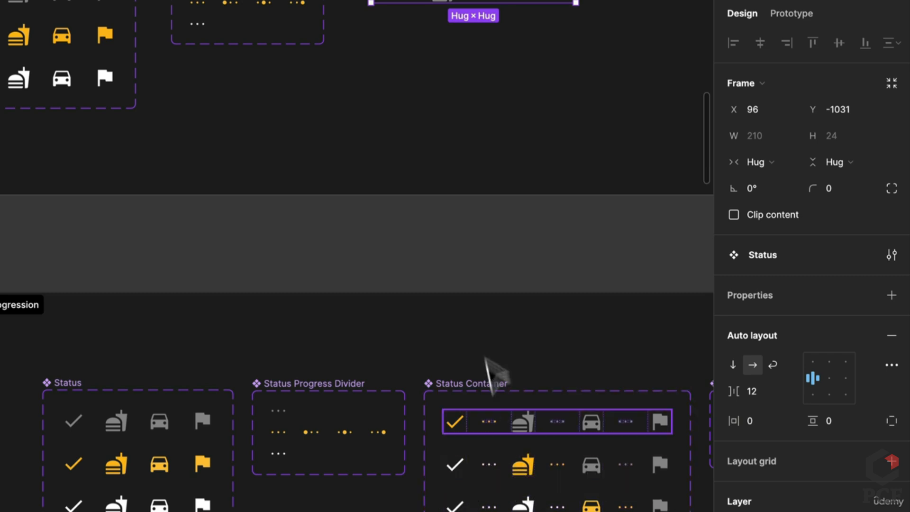
scroll(492, 371, up, 6)
scroll(494, 355, up, 2)
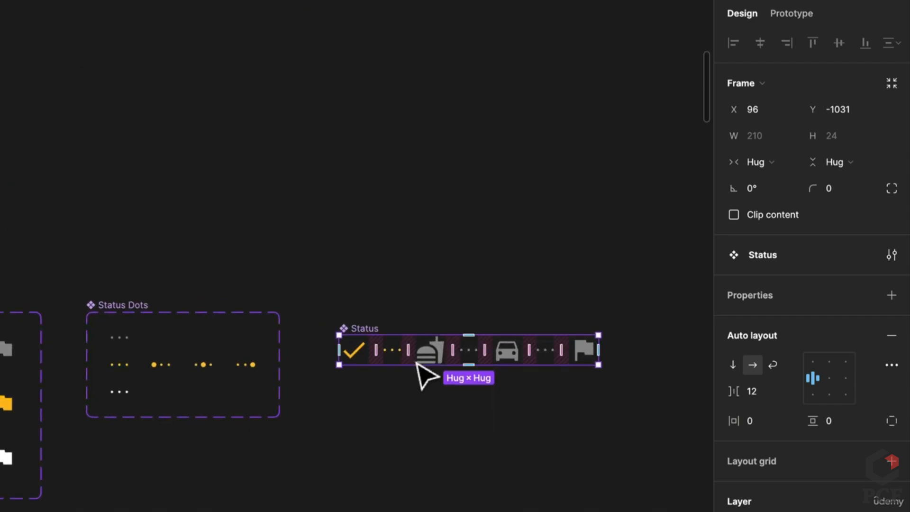
click(891, 295)
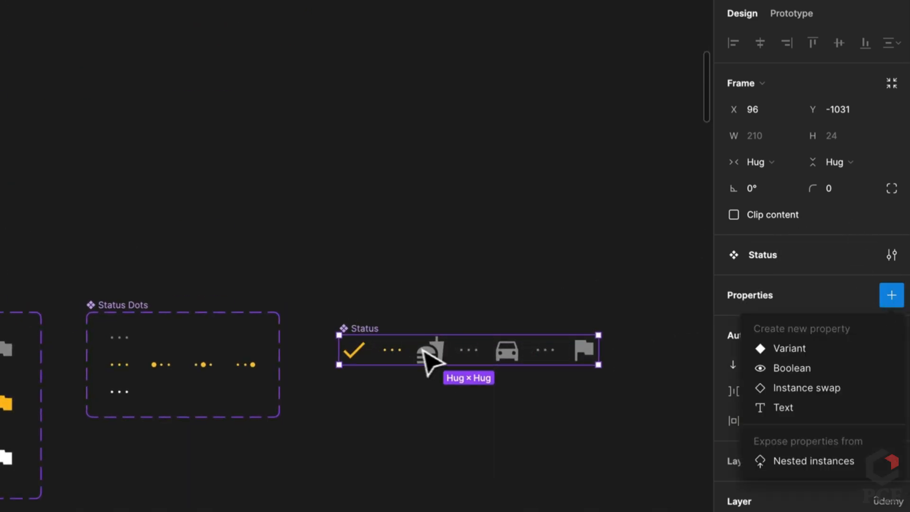
click(790, 349)
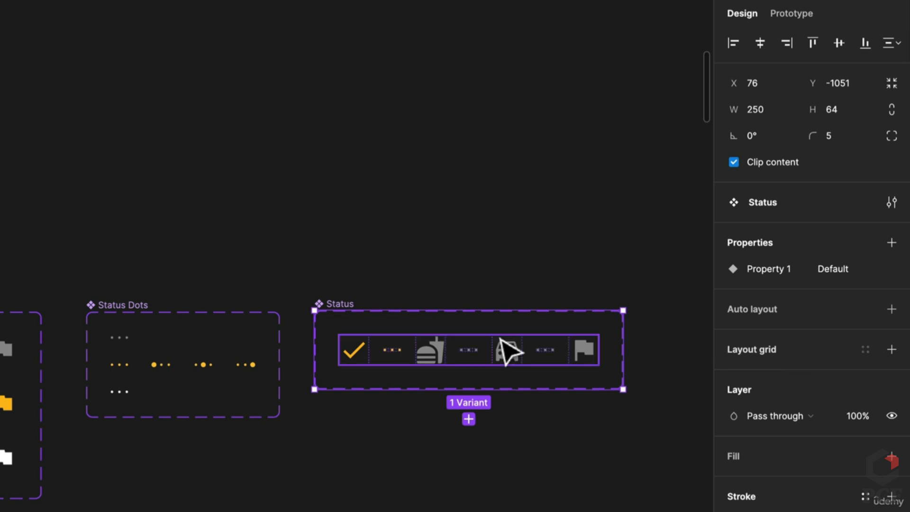
Apply vertical auto layout to the Status component set with a spacing of 20
click(885, 312)
click(755, 385)
text(2)
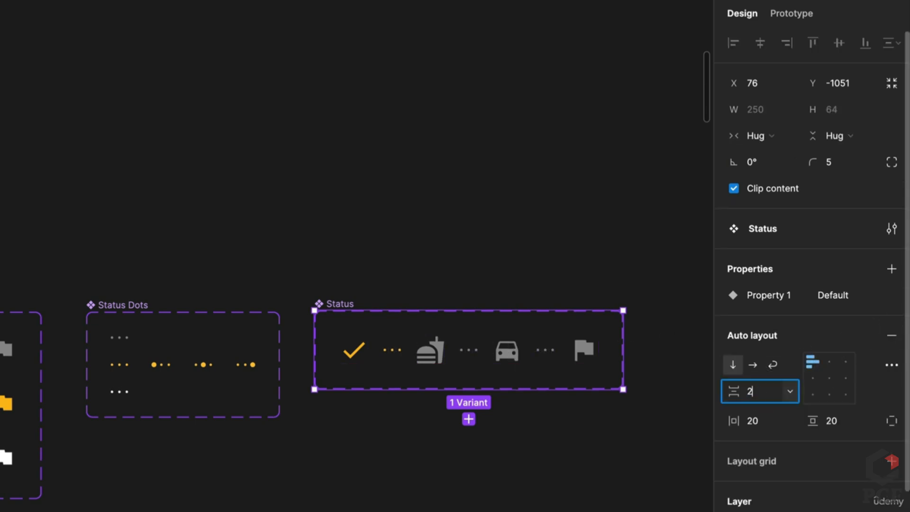
text(0)
key(Return)
Rename the Status set's variant property to "State" and set its first variant's value to "Order confirmed"
double_click(761, 295)
text(State)
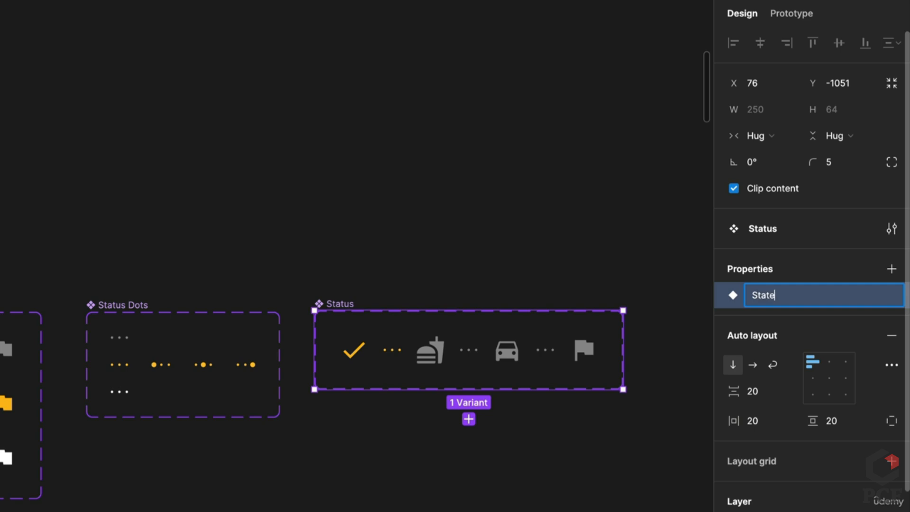
key(Return)
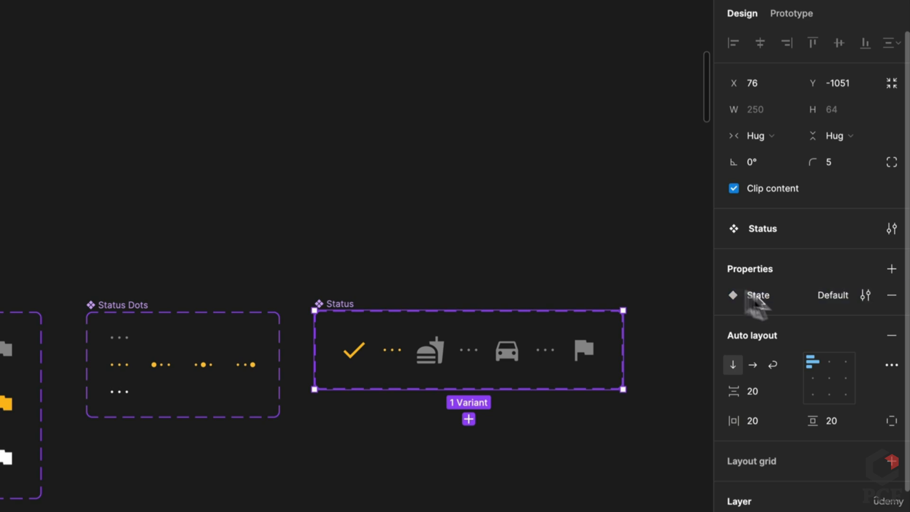
double_click(365, 348)
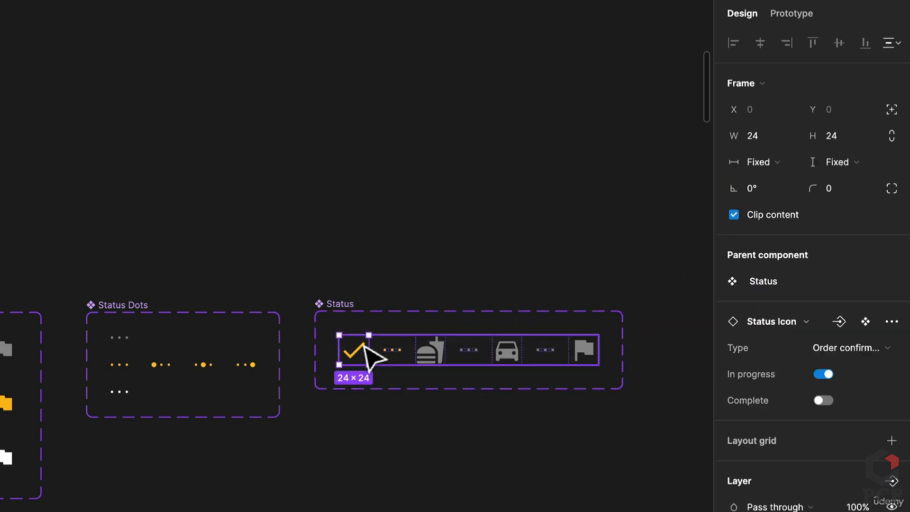
click(371, 403)
click(372, 356)
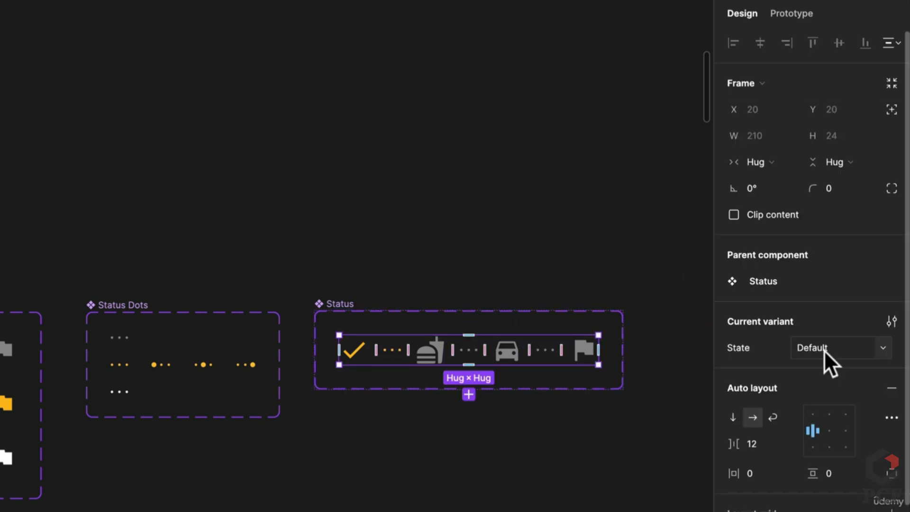
click(825, 350)
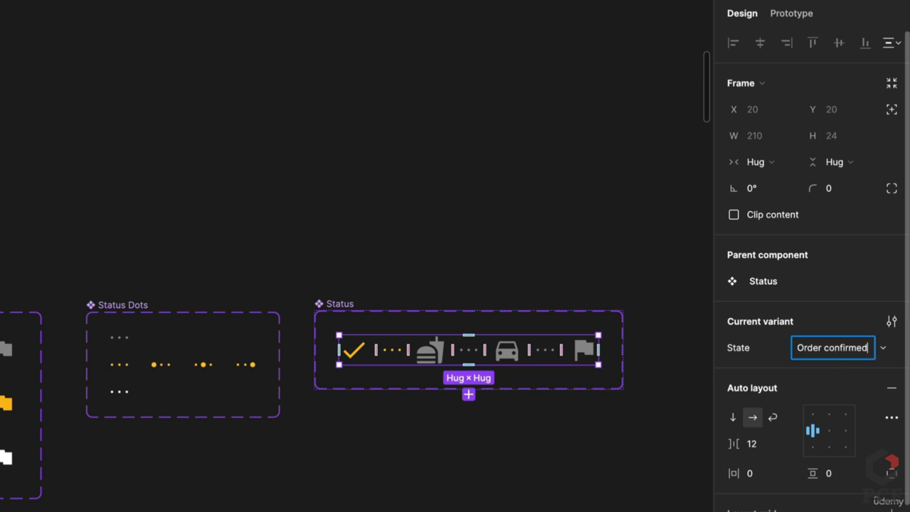
key(Return)
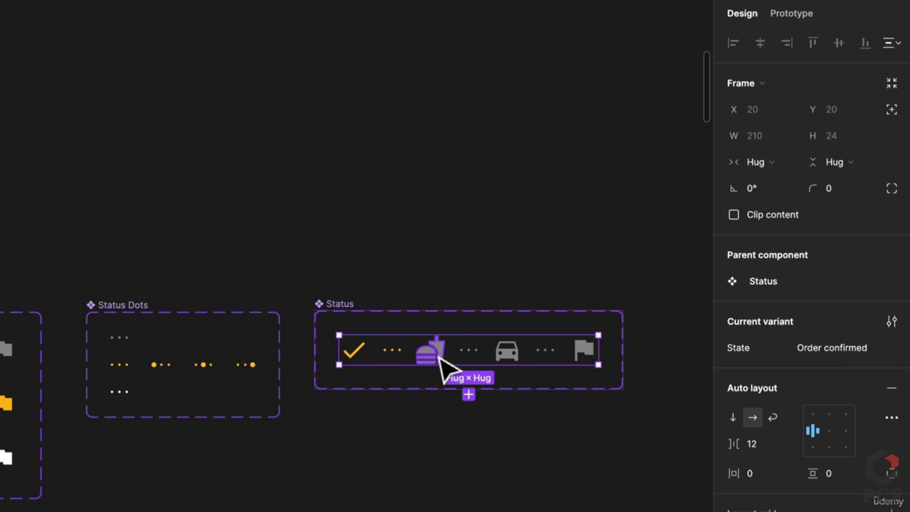
Duplicate the "Order confirmed" variant and mark the copy's check icon and first dots as Complete
key(ctrl+d)
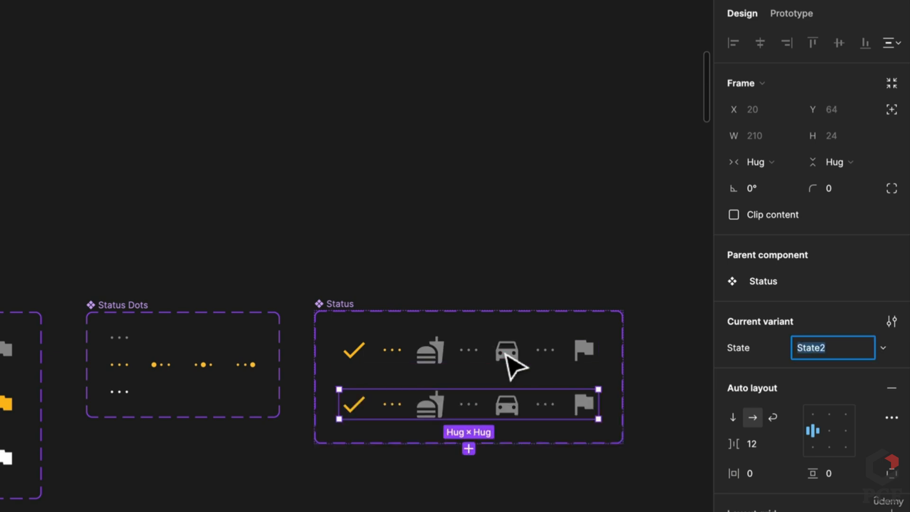
click(370, 410)
click(366, 416)
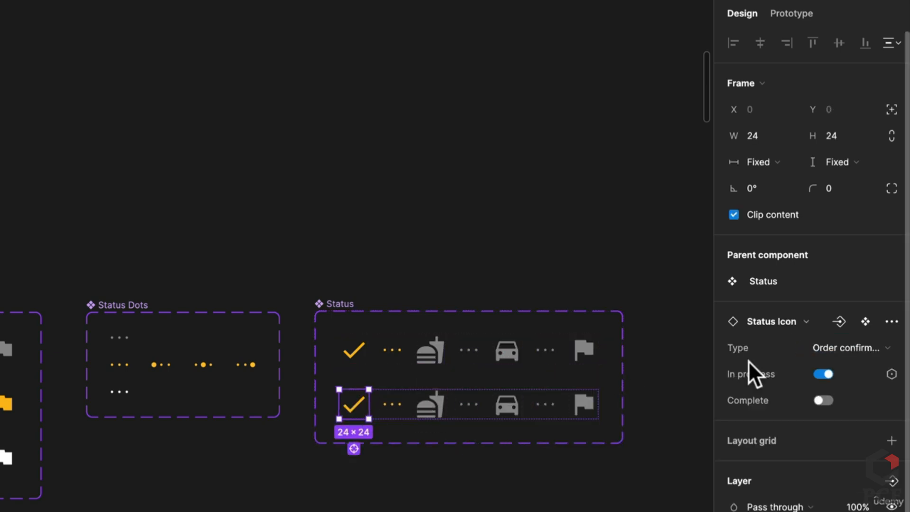
click(817, 402)
click(393, 405)
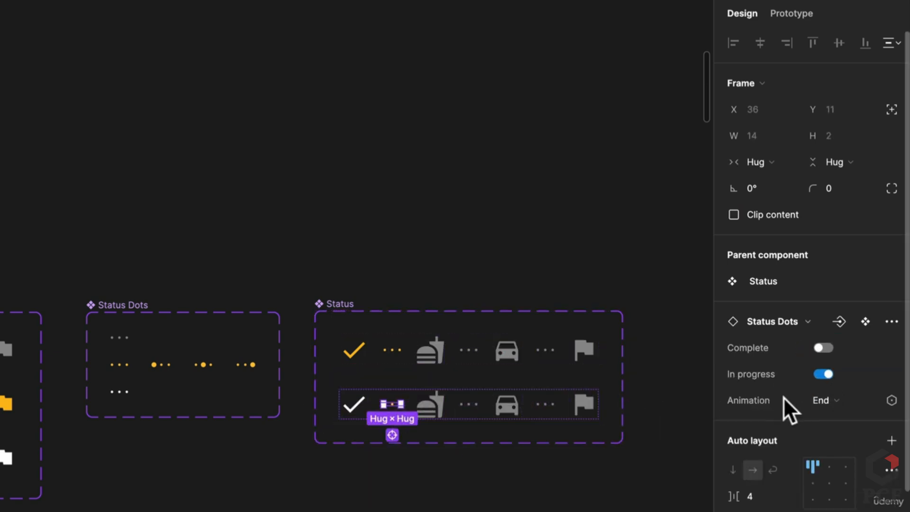
click(824, 348)
Turn on In progress for the burger icon and the dots after it in the second Status variant
click(436, 409)
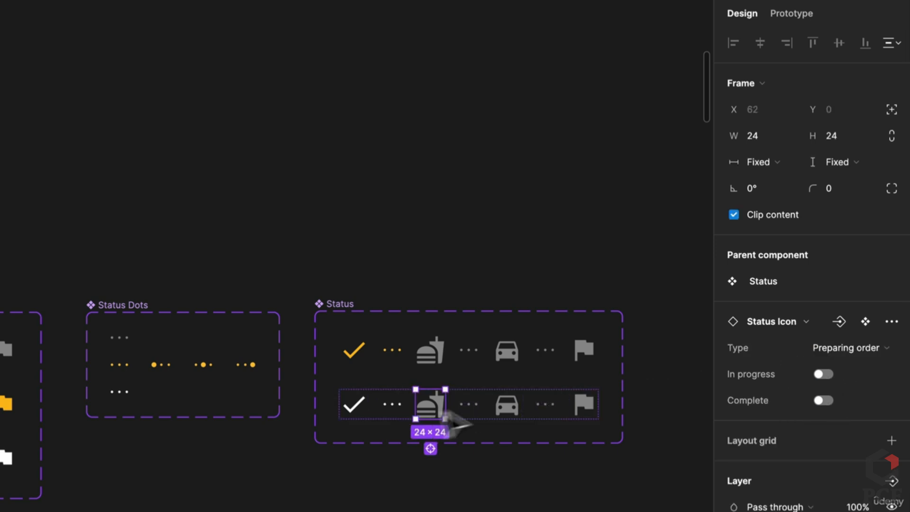
click(852, 349)
click(855, 348)
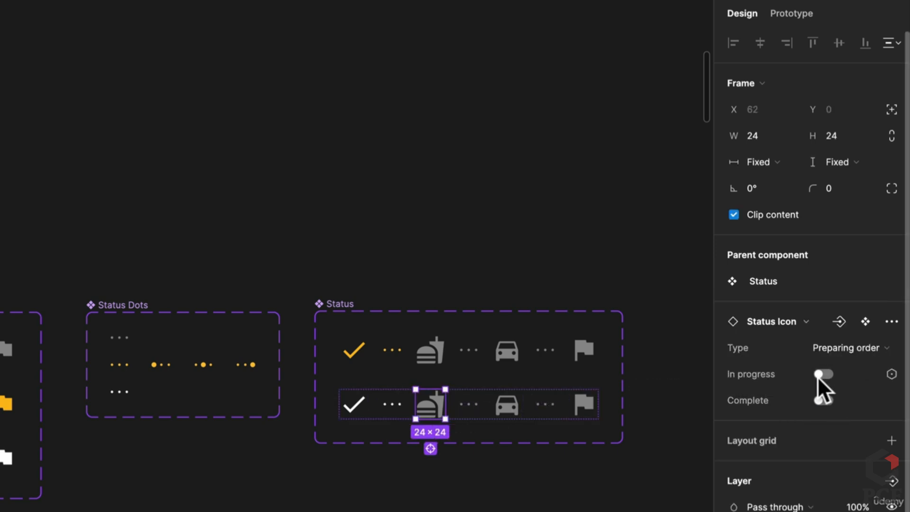
click(823, 375)
click(467, 404)
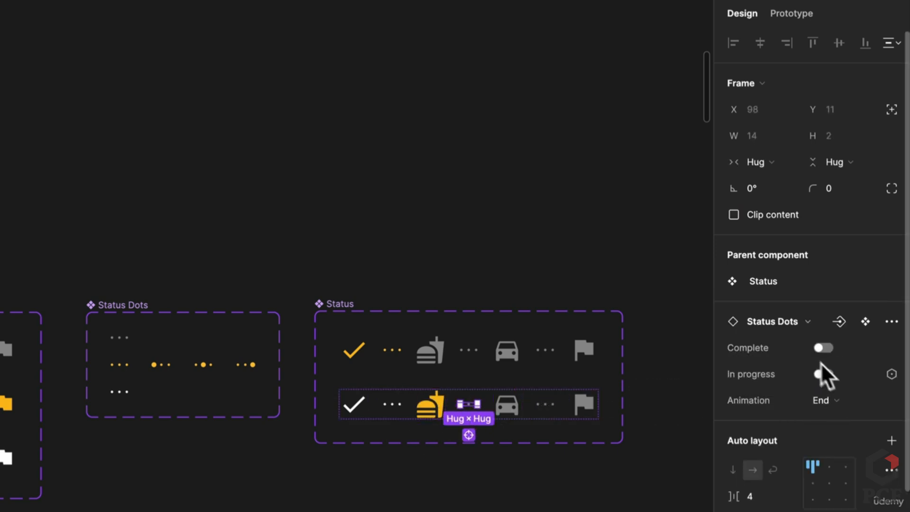
click(824, 374)
Set the second Status variant's State value to "Preparing order"
click(427, 456)
click(441, 414)
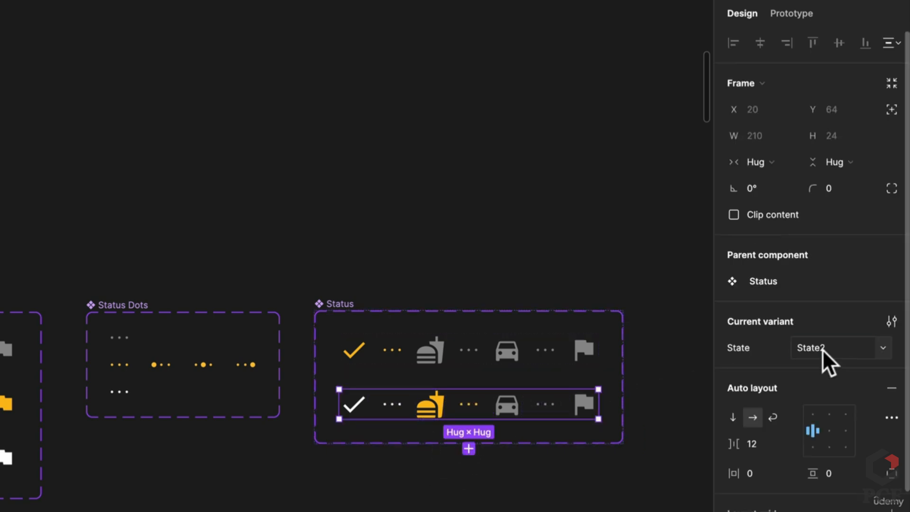
text(Preparing)
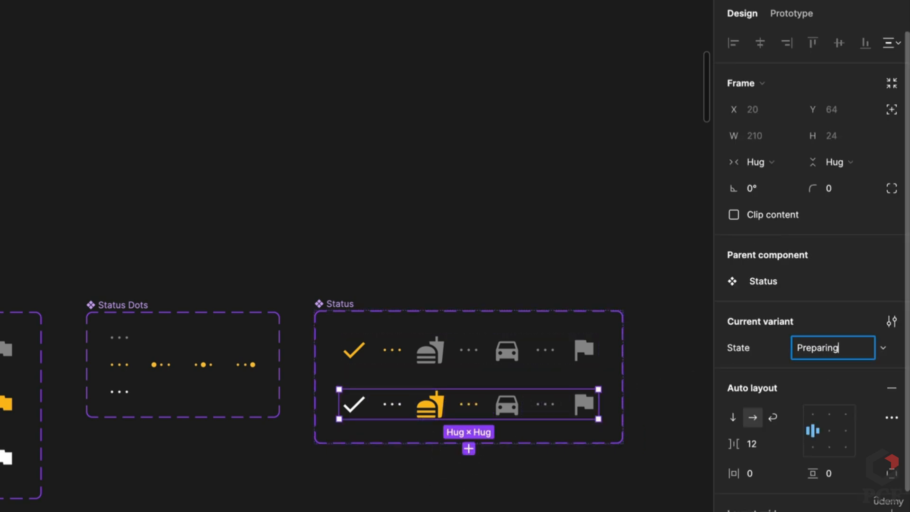
text( order)
key(Return)
Add a third variant to the Status set and set its State value to "Courier"
click(469, 449)
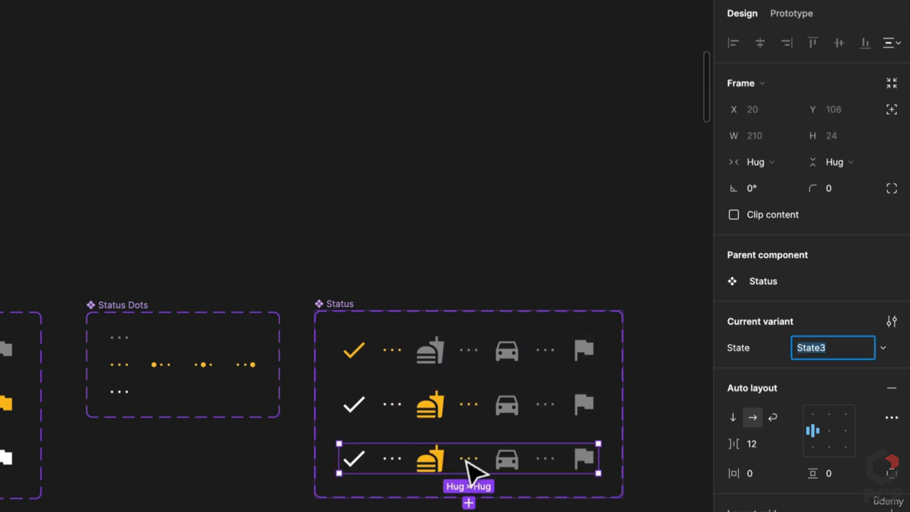
drag(450, 440, 419, 396)
click(824, 347)
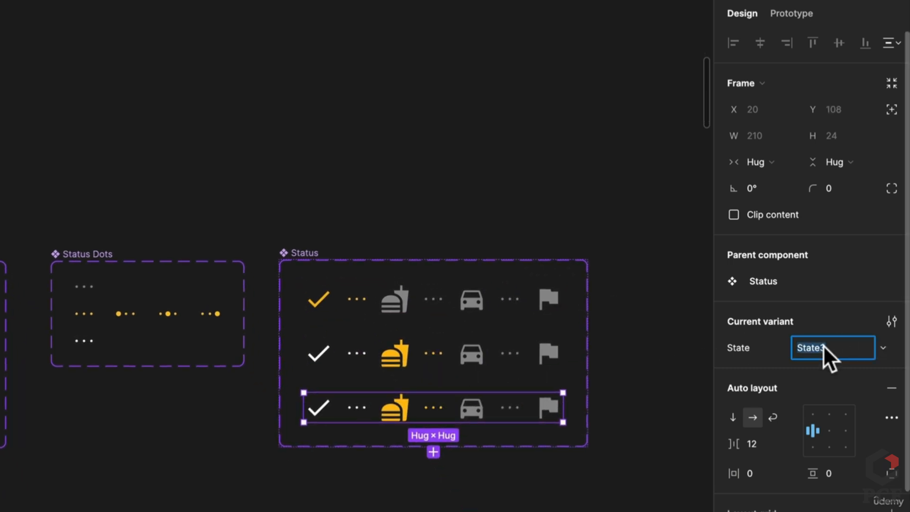
text(Courier)
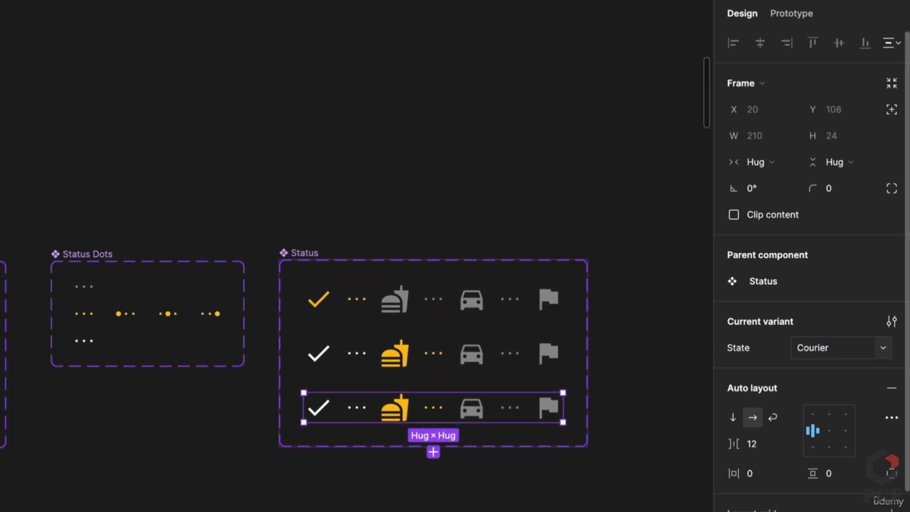
key(Return)
Mark the burger icon and the dots after it as Complete in the Courier variant
click(408, 415)
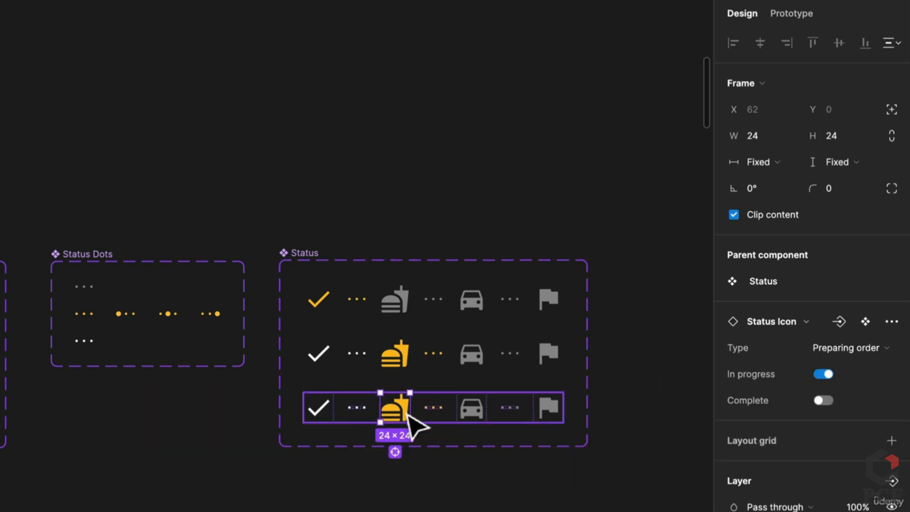
click(825, 400)
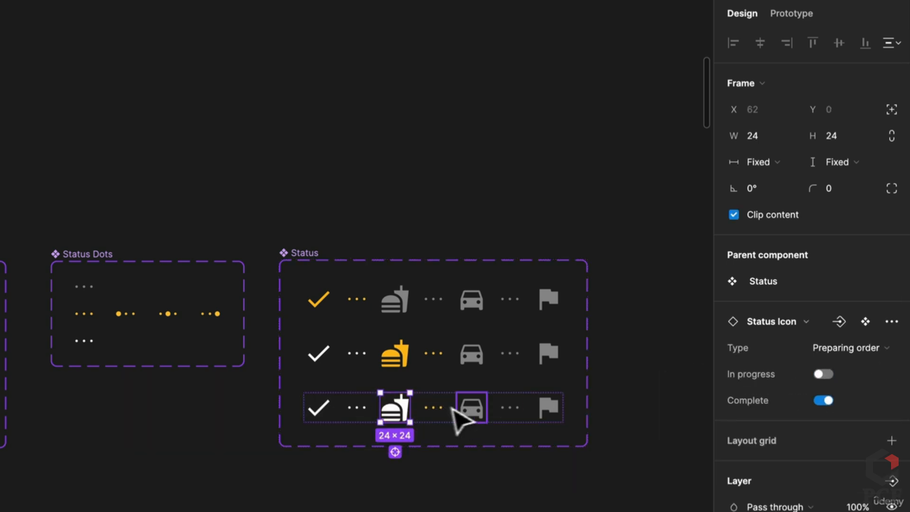
click(433, 407)
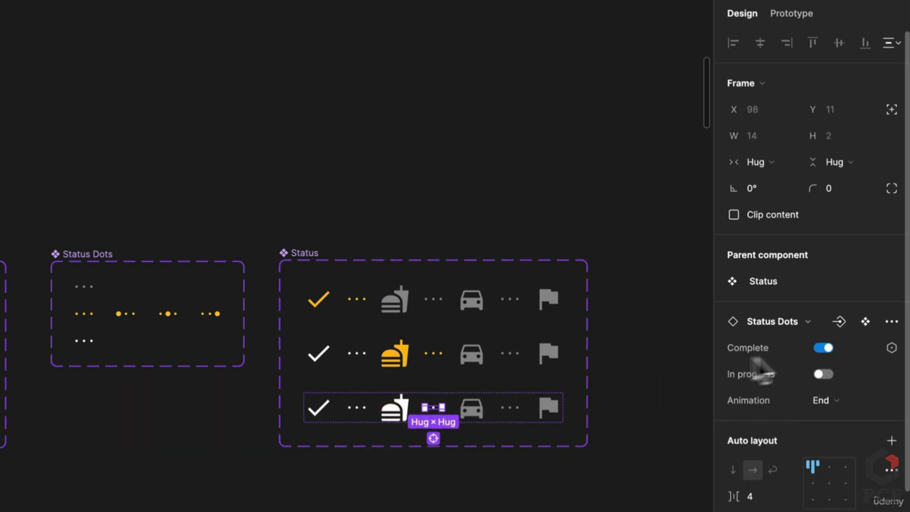
Turn on In progress for the car icon and the last dots in the Courier variant
click(474, 409)
click(841, 348)
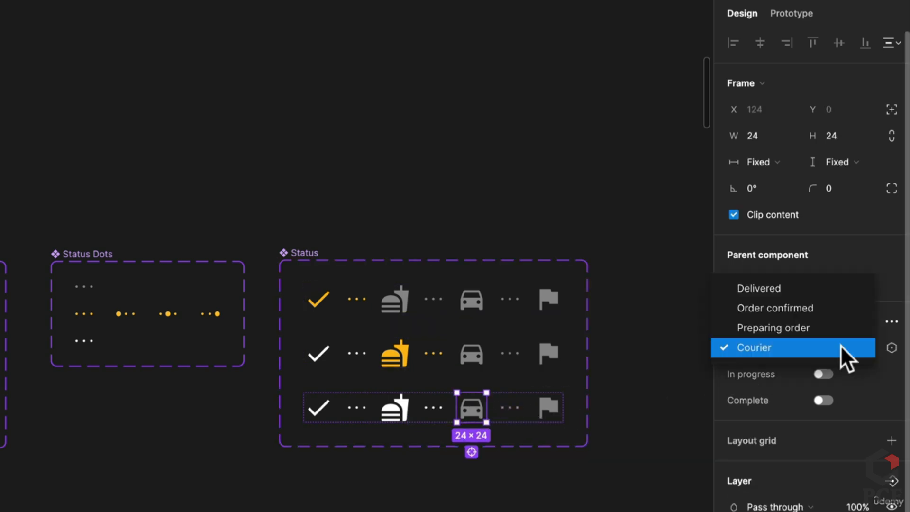
click(842, 350)
click(824, 374)
click(517, 408)
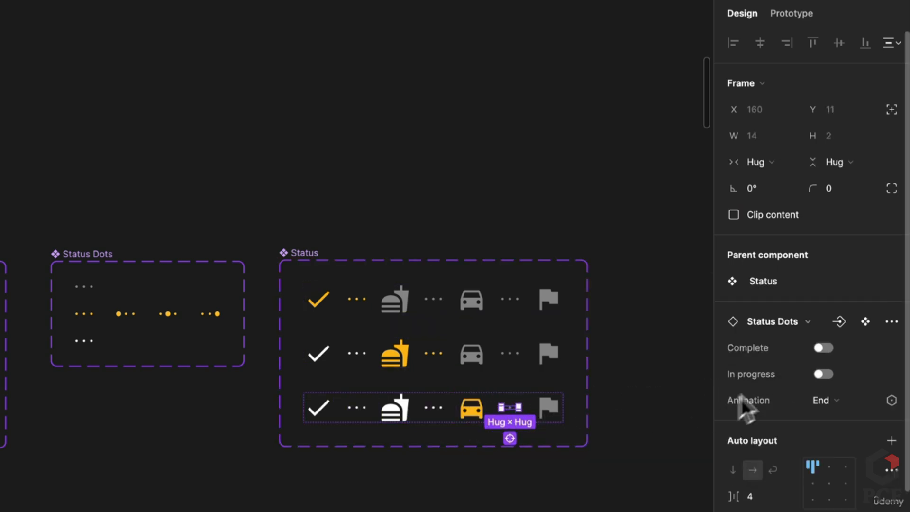
click(824, 374)
Duplicate the Courier variant and set the copy's State value to "Delivered"
drag(338, 436, 519, 422)
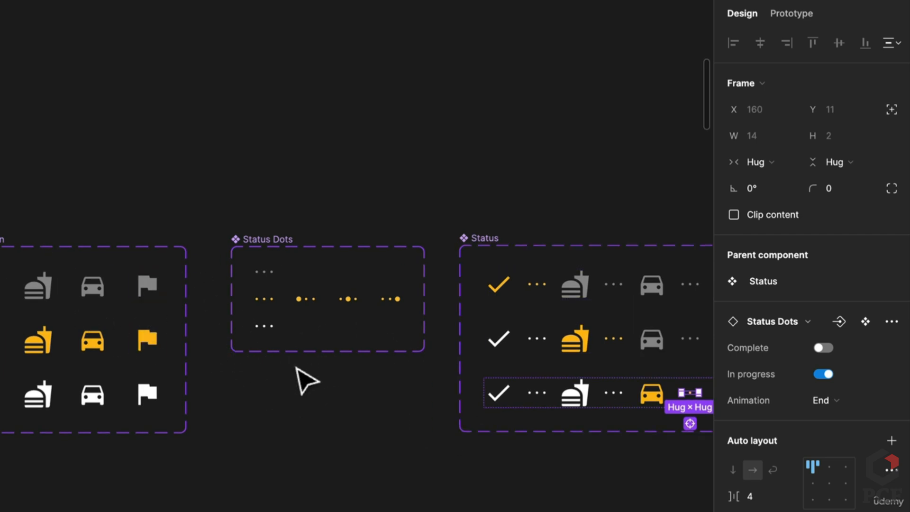
drag(296, 368, 217, 366)
click(587, 455)
drag(587, 453, 536, 447)
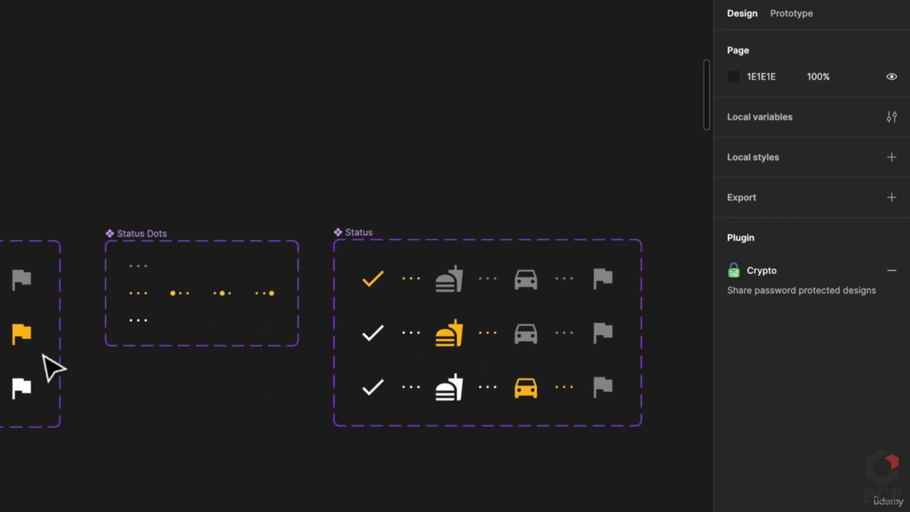
click(541, 398)
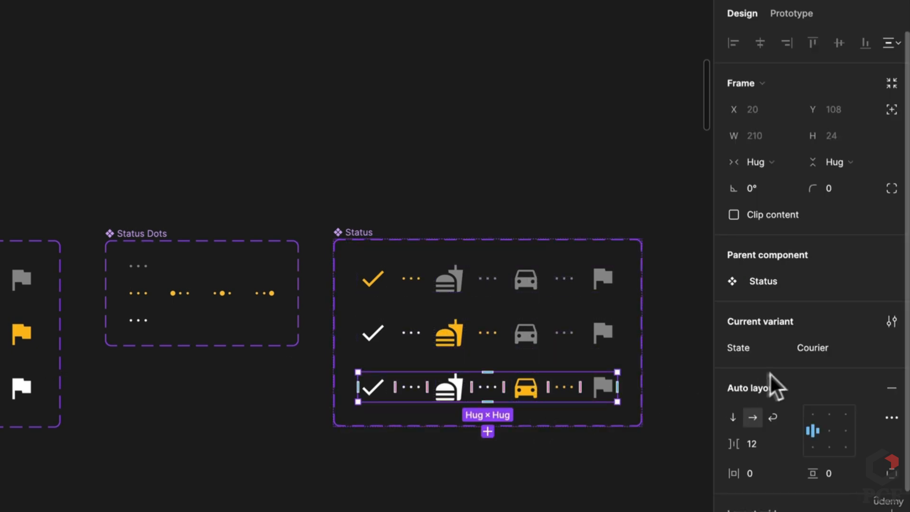
key(ctrl+d)
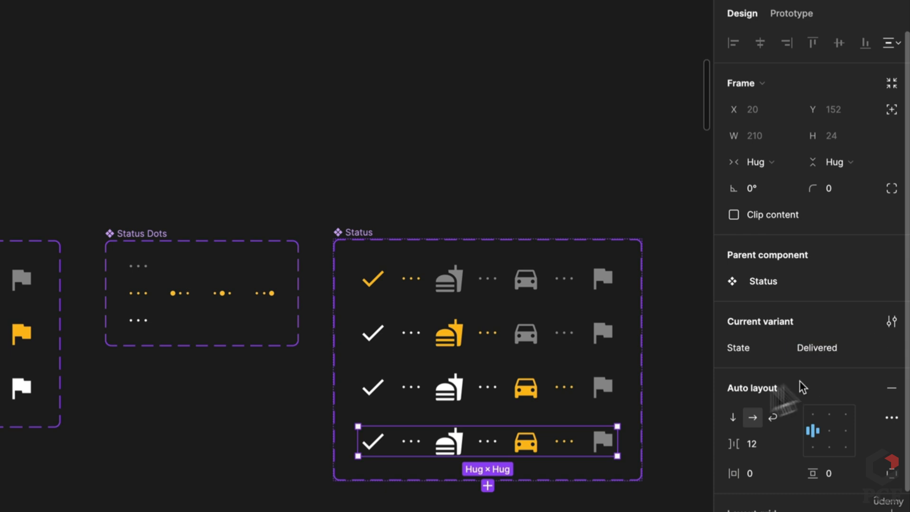
Mark the car icon and the last dots as Complete in the Delivered variant
scroll(487, 451, down, 3)
scroll(478, 474, down, 5)
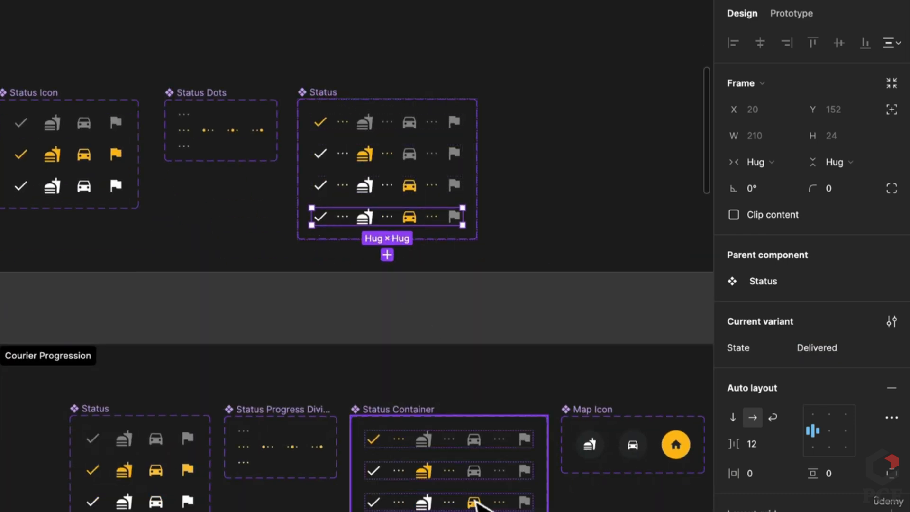
scroll(417, 183, up, 5)
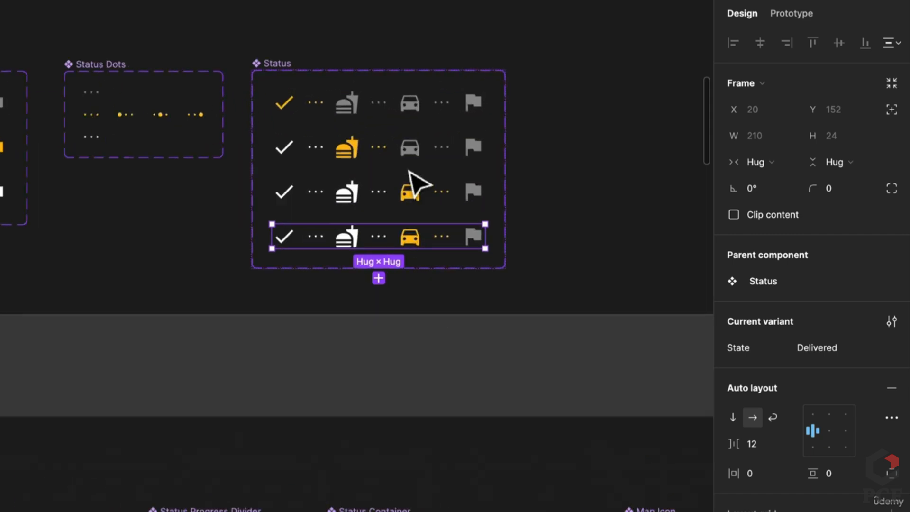
double_click(410, 289)
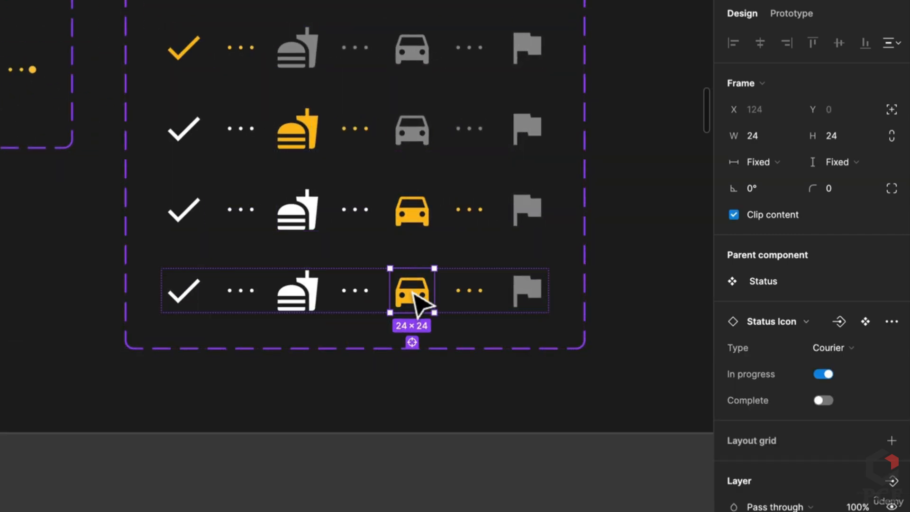
click(823, 399)
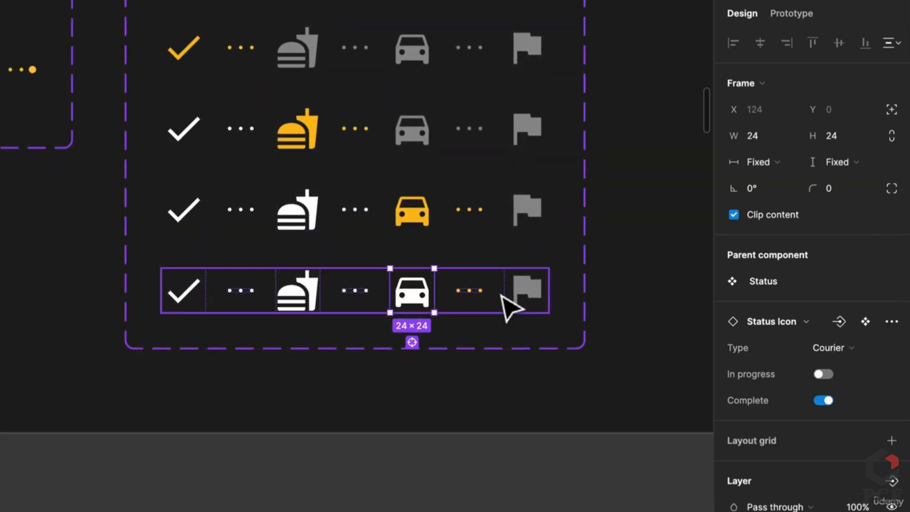
click(469, 292)
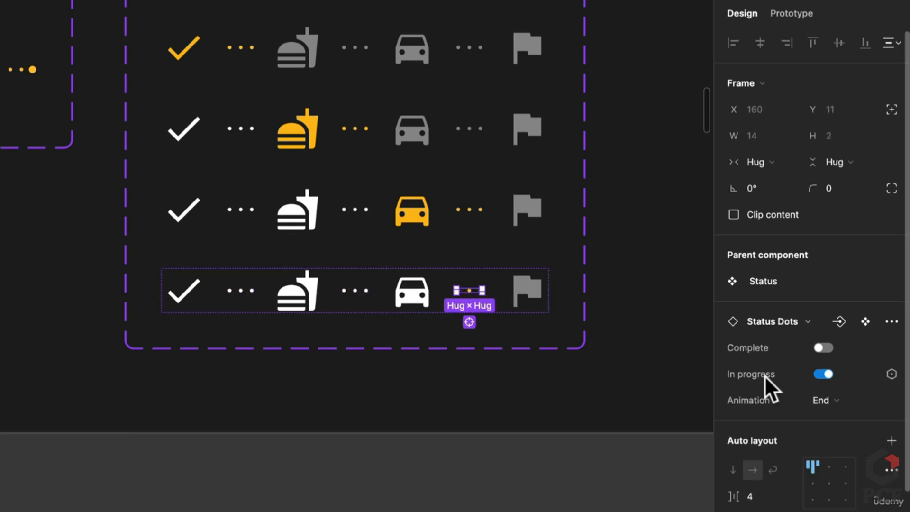
click(823, 348)
Turn on In progress for the flag icon in the Delivered variant and deselect it
click(518, 305)
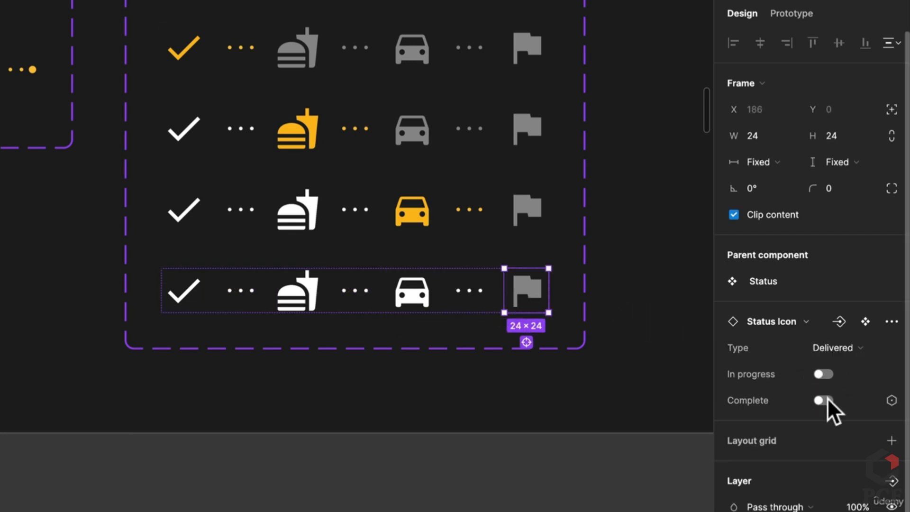
click(823, 374)
click(553, 419)
scroll(553, 419, down, 5)
drag(553, 419, 482, 359)
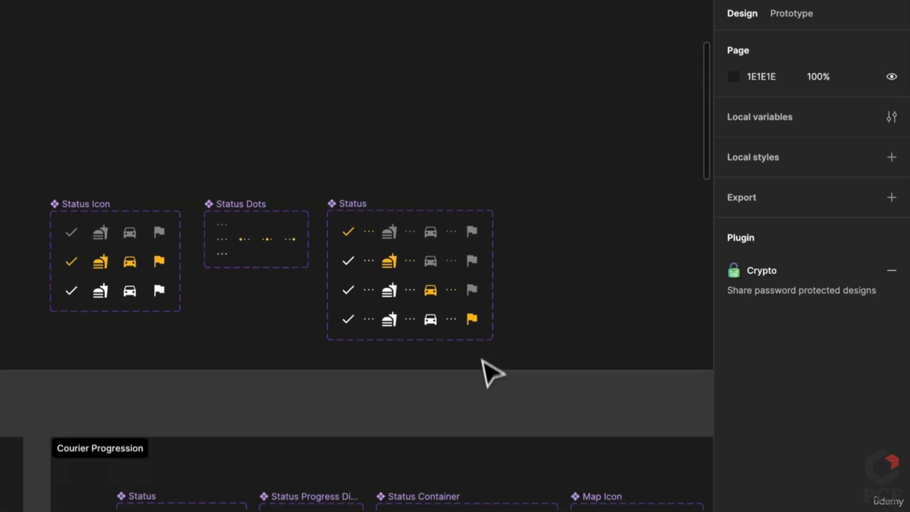
click(552, 358)
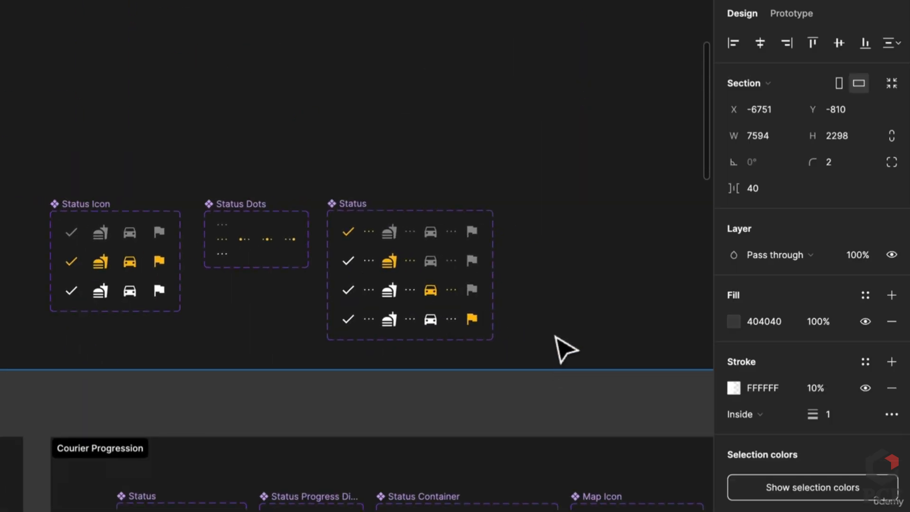
scroll(555, 335, down, 4)
drag(545, 296, 497, 453)
click(498, 306)
scroll(265, 231, up, 2)
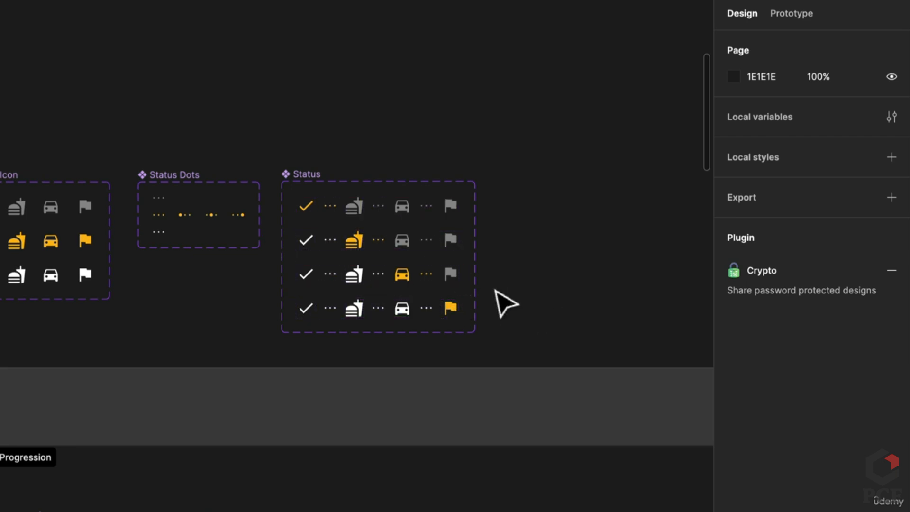
Place an instance of the first Courier Overlay variant beside the new Status set and detach it from its component
scroll(487, 355, down, 3)
drag(487, 355, 392, 167)
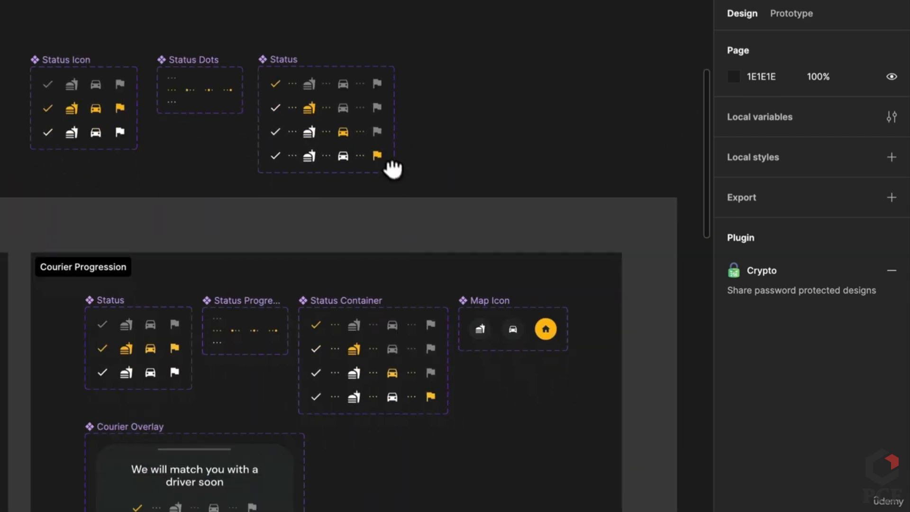
click(237, 507)
drag(238, 494, 478, 230)
scroll(579, 91, up, 5)
key(ctrl+alt+b)
click(451, 263)
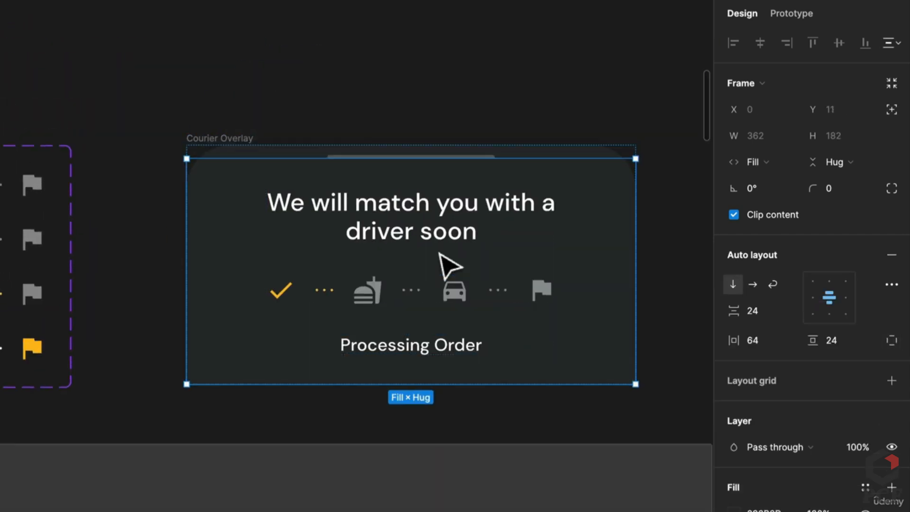
Place an instance of the "Order confirmed" Status variant inside the detached Courier Overlay frame, below the existing content
click(452, 297)
scroll(454, 294, down, 6)
scroll(457, 295, down, 5)
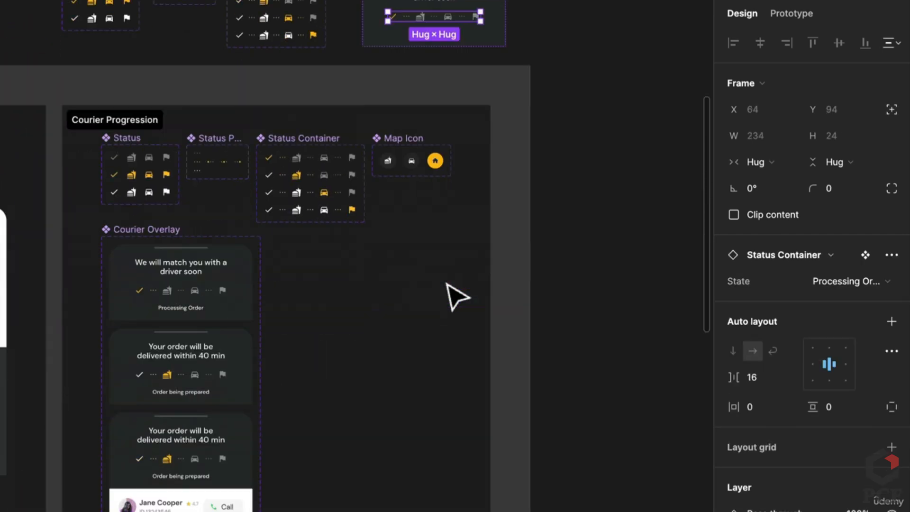
scroll(447, 285, down, 2)
scroll(199, 491, up, 2)
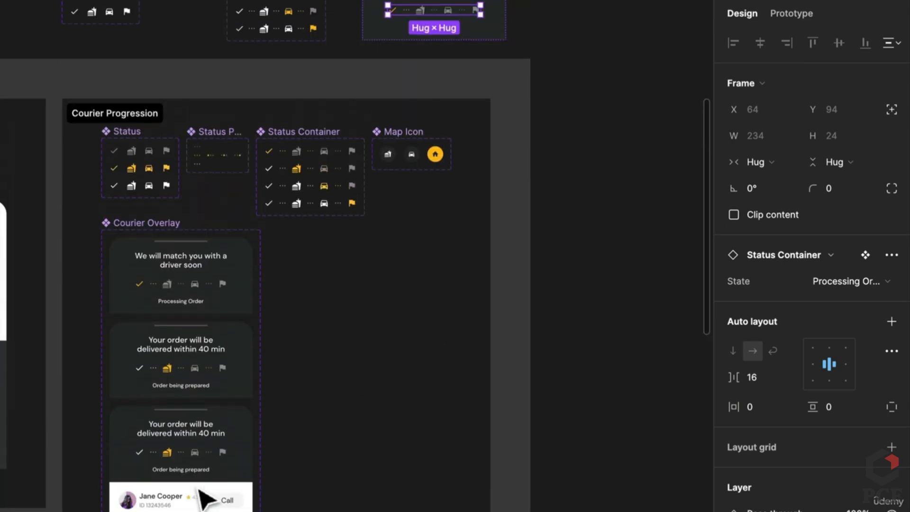
scroll(203, 498, up, 7)
scroll(356, 403, up, 3)
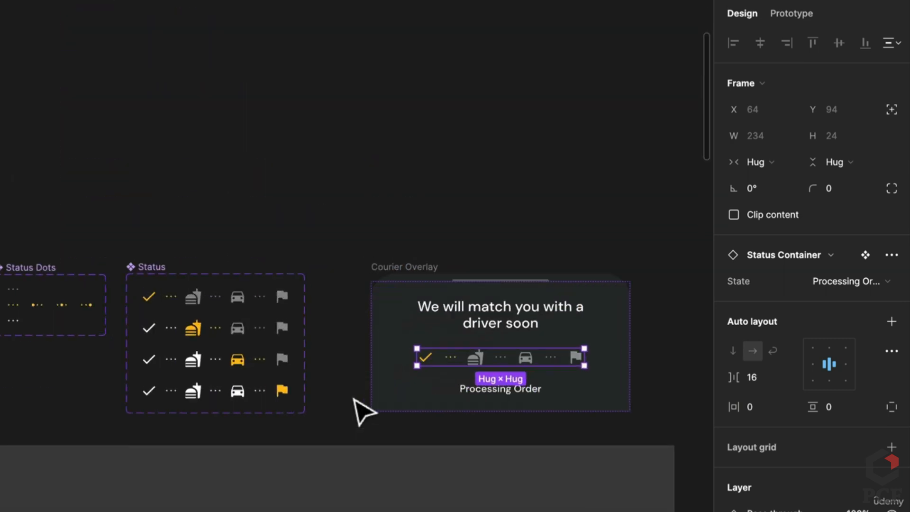
drag(256, 318, 472, 362)
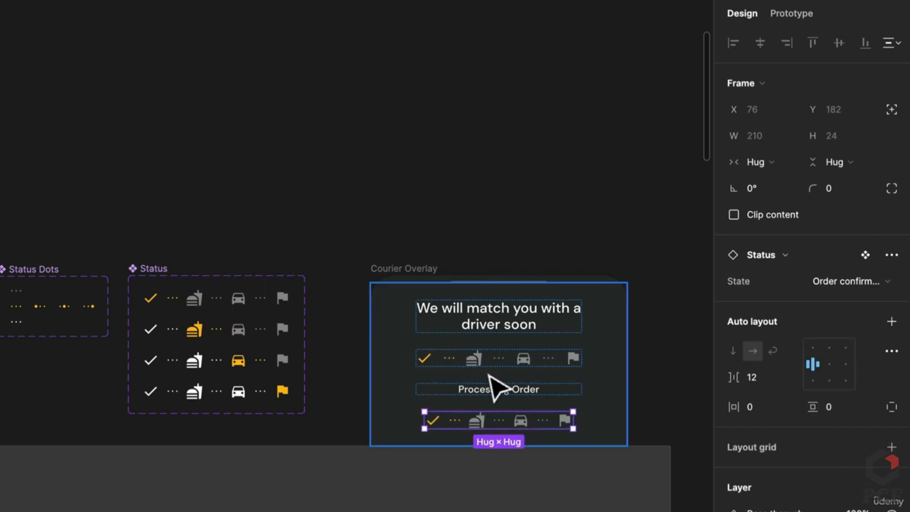
Move the new Status instance above the "Processing Order" text in the detached Courier Overlay and delete the old Status Container
key(Up)
click(495, 364)
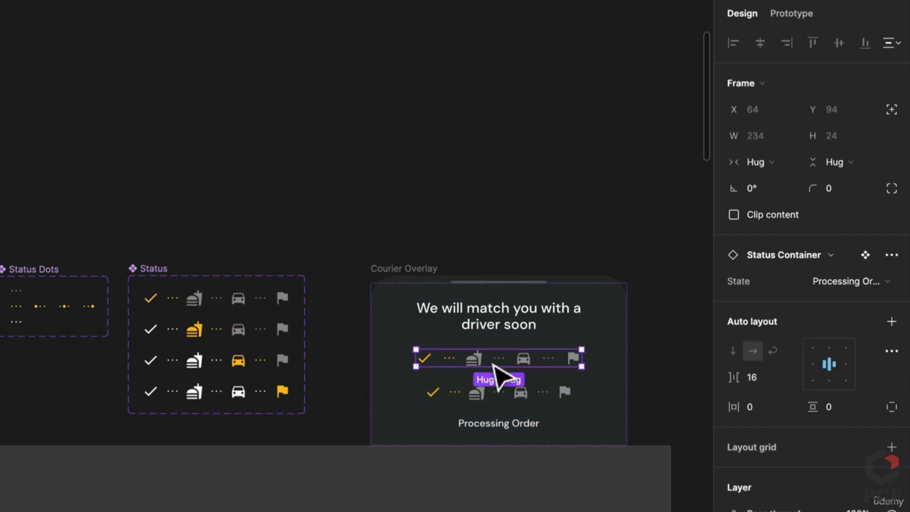
key(Delete)
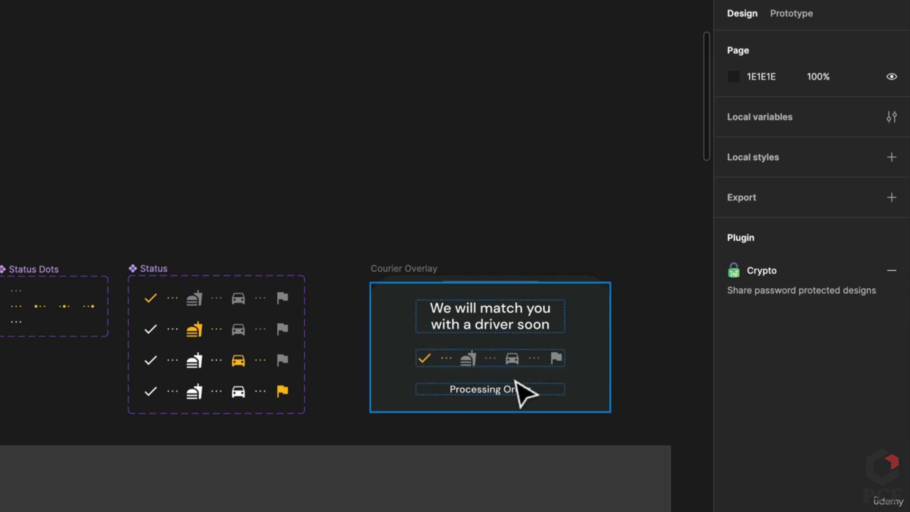
Examine the Courier Overlay variants in the Courier Progression section, from order processing through to delivery
scroll(518, 384, up, 2)
scroll(527, 370, down, 3)
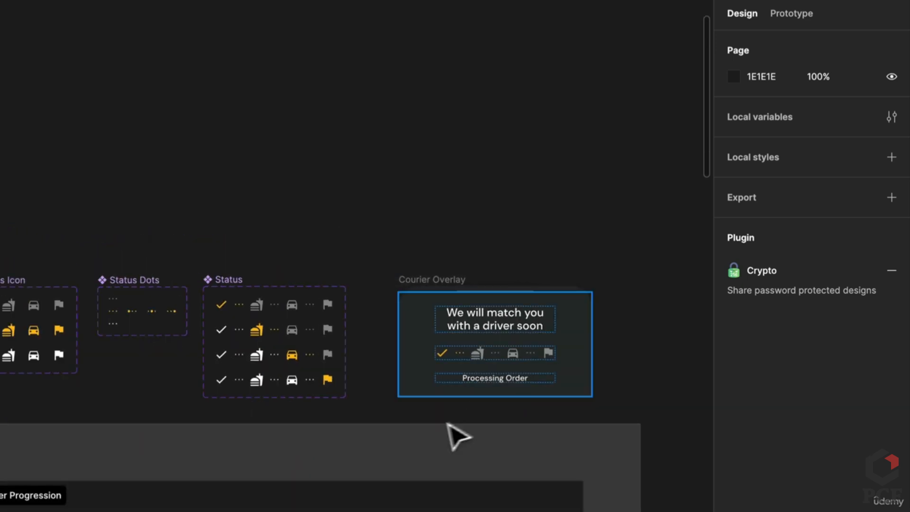
drag(415, 385, 540, 134)
drag(393, 429, 412, 260)
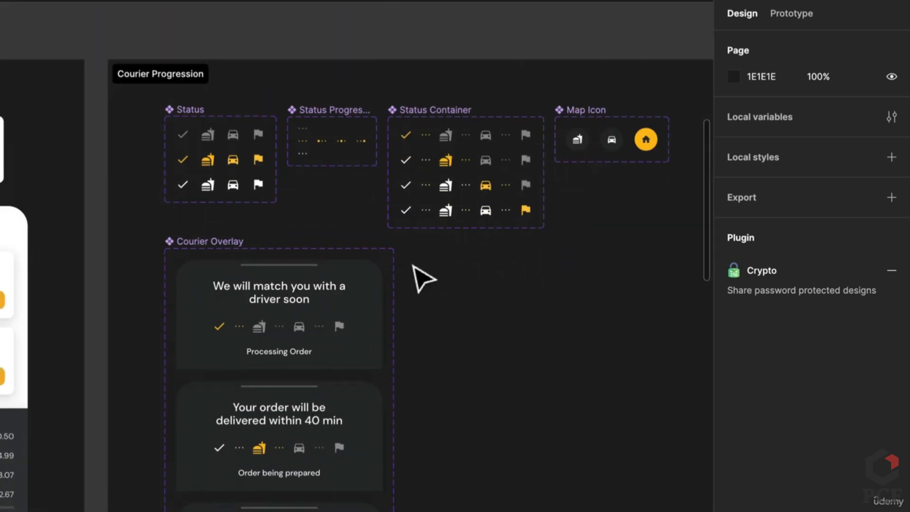
scroll(413, 265, up, 1)
scroll(266, 365, up, 5)
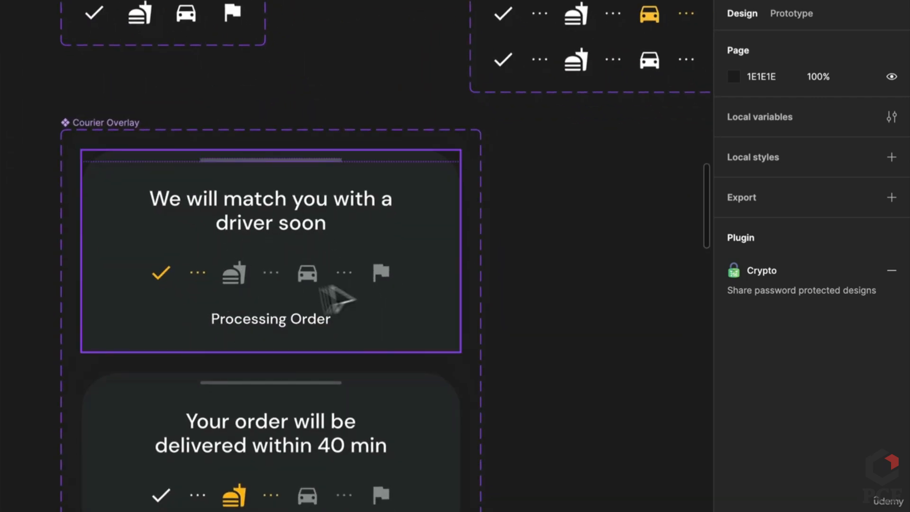
drag(275, 429, 338, 235)
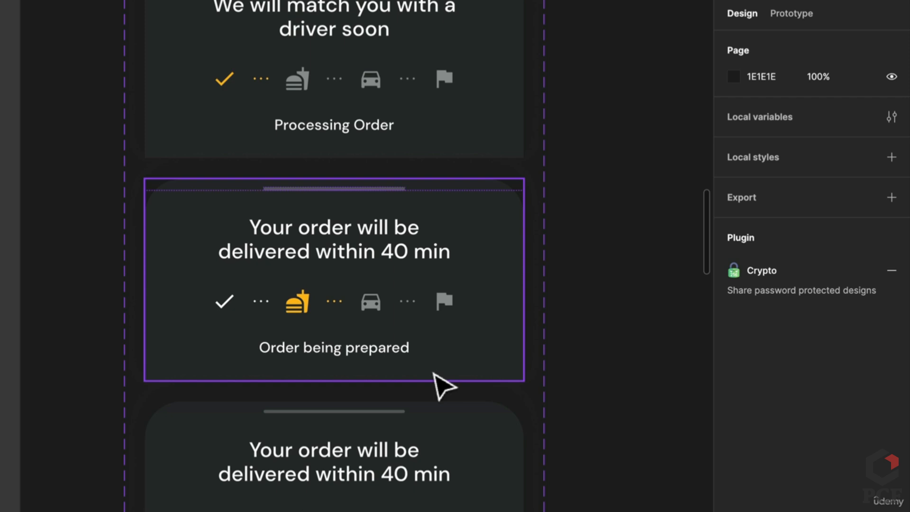
scroll(335, 436, down, 3)
scroll(334, 436, up, 5)
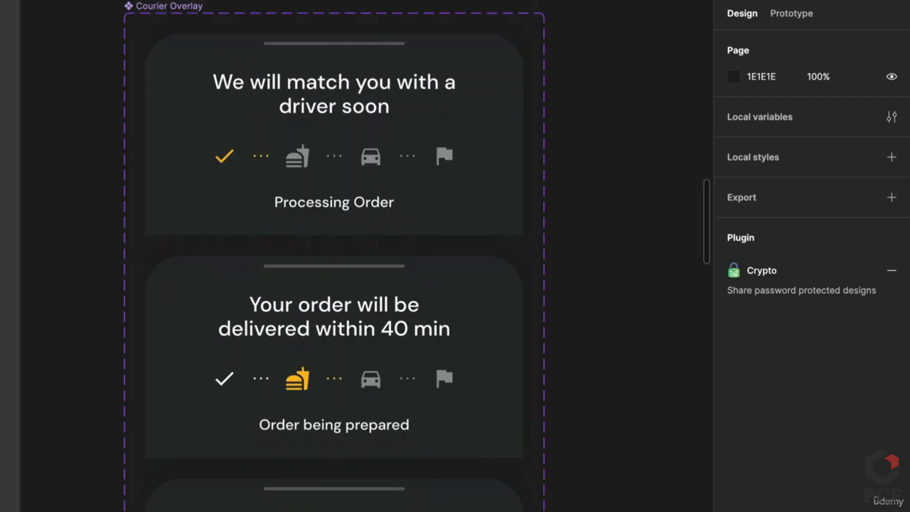
scroll(334, 436, down, 12)
scroll(334, 436, up, 7)
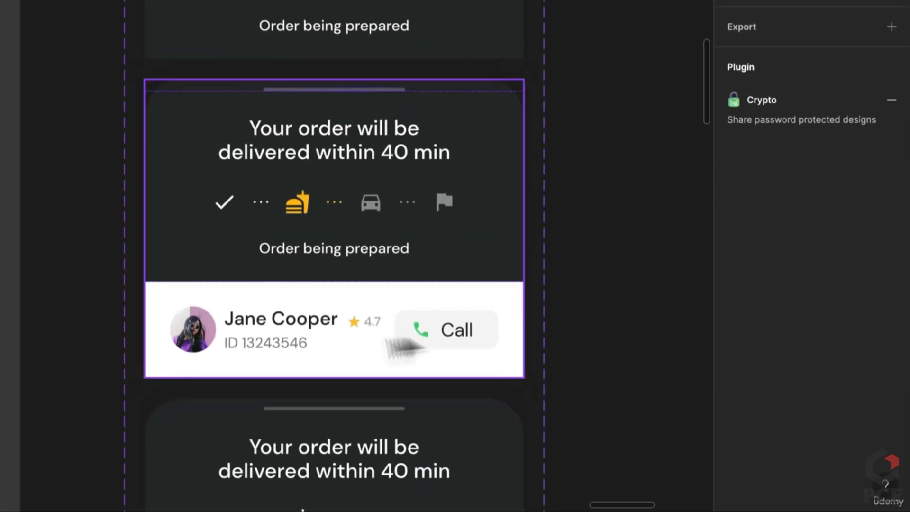
scroll(305, 329, down, 1)
scroll(283, 340, down, 5)
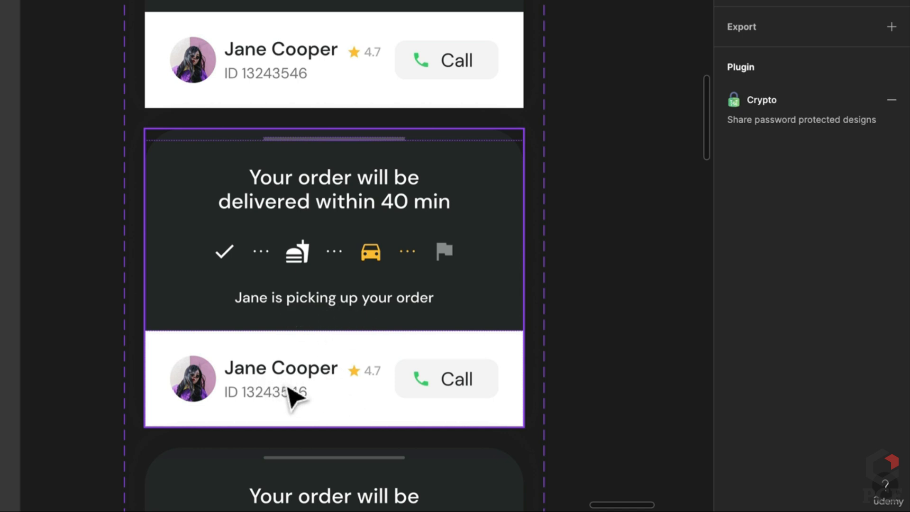
scroll(371, 345, down, 7)
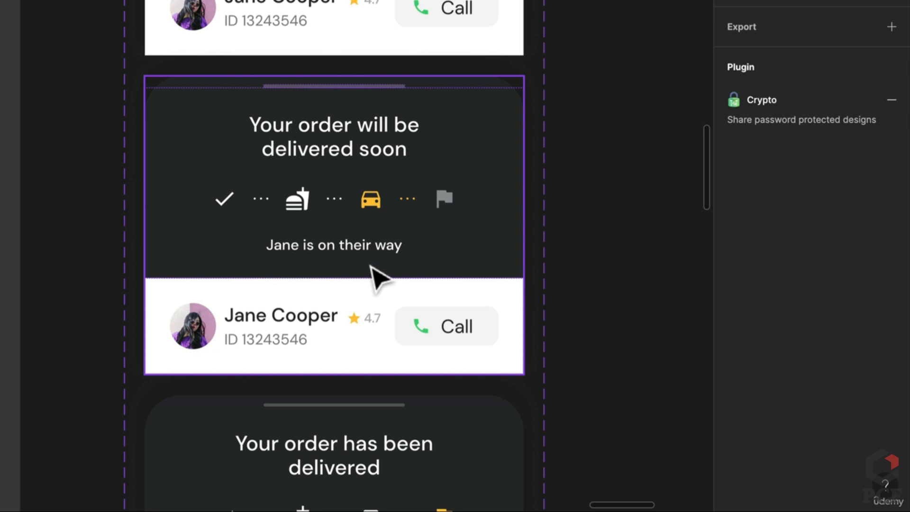
scroll(363, 255, down, 7)
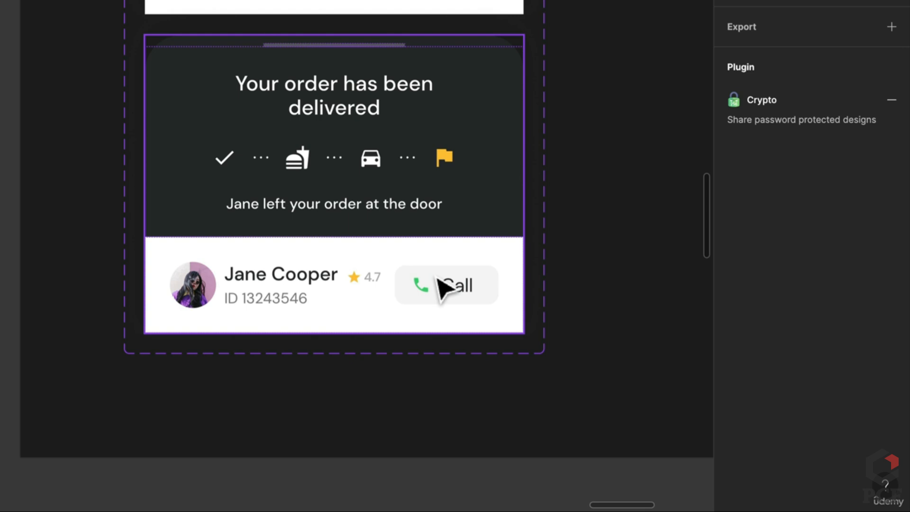
scroll(441, 284, down, 8)
scroll(547, 180, up, 4)
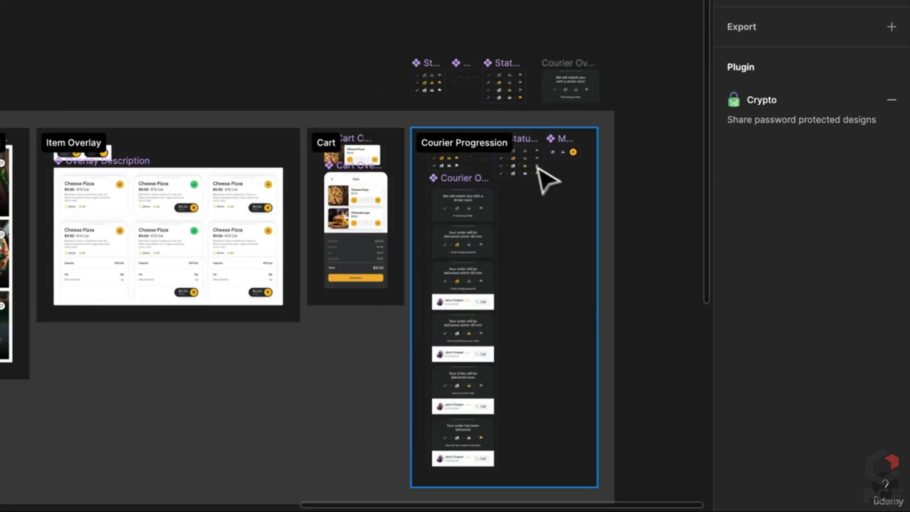
Delete the old courier overlay instance from Frame 1
scroll(548, 180, down, 4)
drag(553, 142, 305, 125)
scroll(305, 125, up, 6)
click(305, 125)
scroll(305, 125, down, 2)
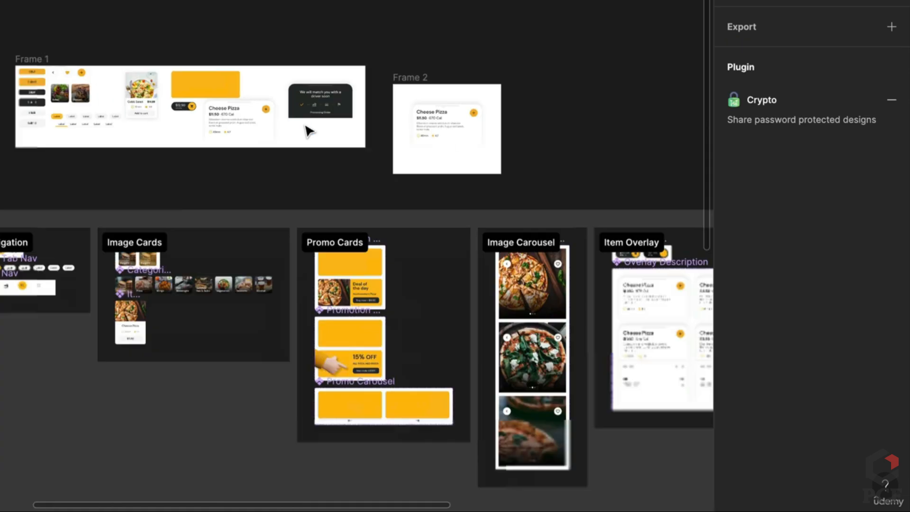
scroll(305, 125, down, 3)
click(314, 108)
key(Delete)
Move the rebuilt Courier Overlay frame into Frame 1, beside the Cheese Pizza overlay
scroll(316, 115, down, 4)
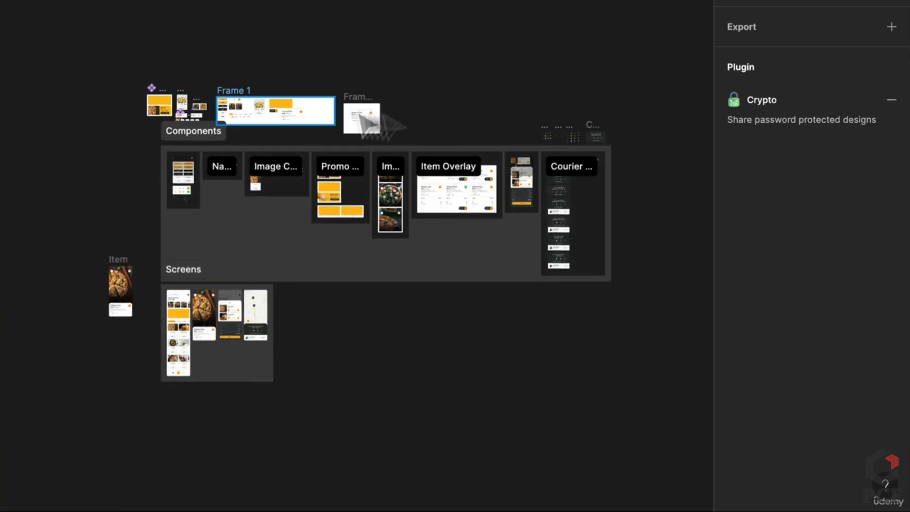
drag(596, 137, 322, 118)
scroll(322, 118, up, 5)
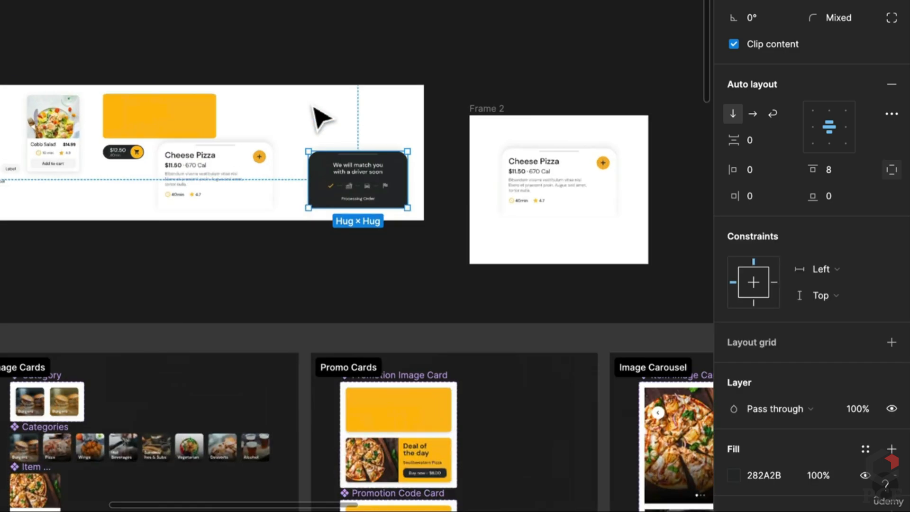
scroll(321, 118, up, 6)
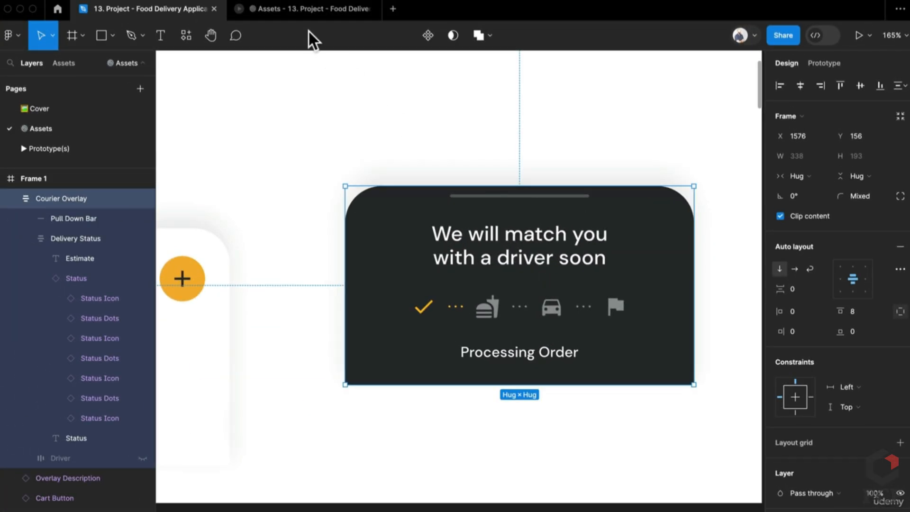
Check the rebuilt Courier Overlay's status animation in the running Assets prototype preview
click(309, 13)
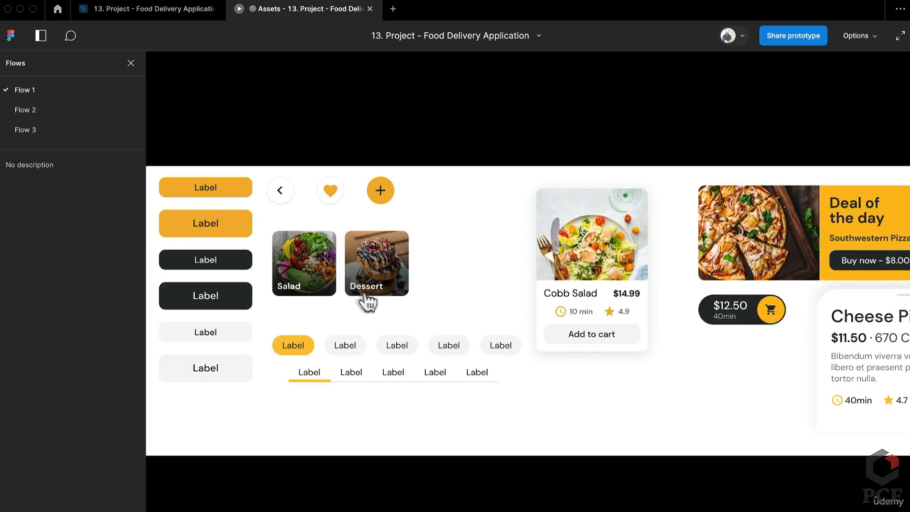
scroll(379, 328, right, 10)
scroll(746, 355, right, 1)
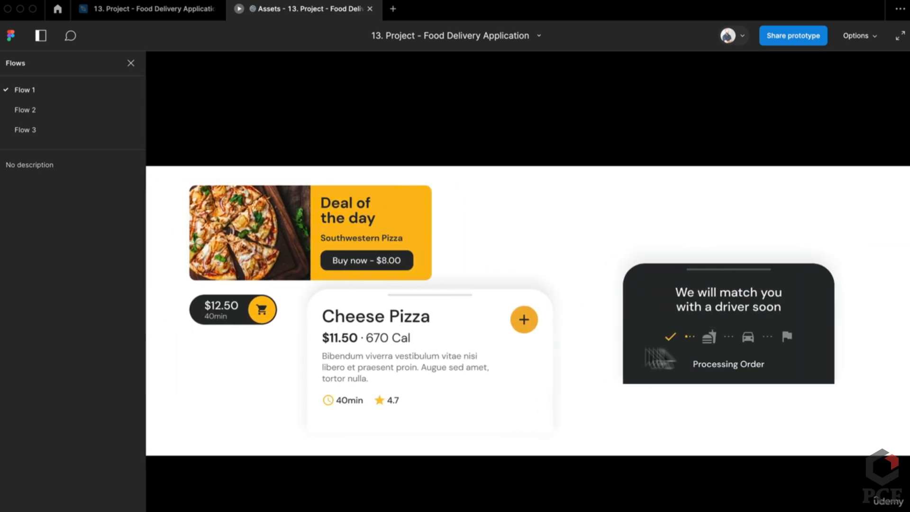
ctrl+scroll(787, 351, up, 5)
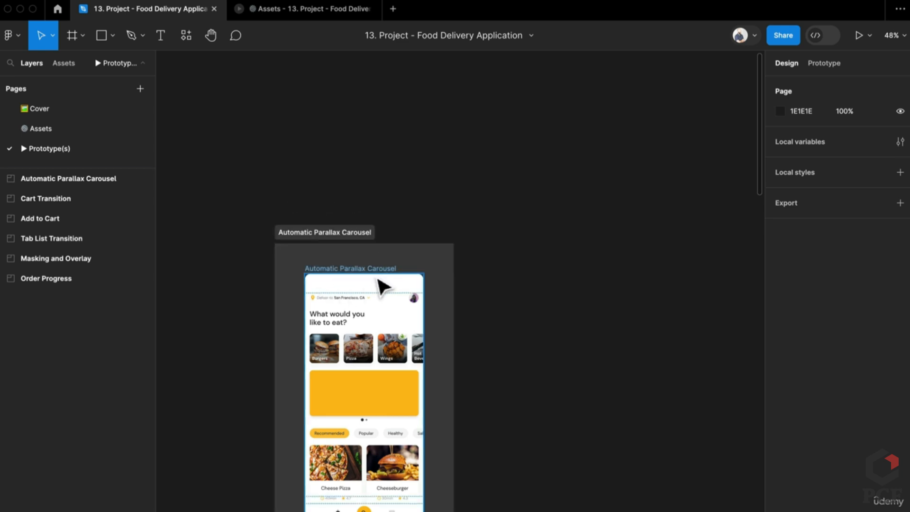
Examine the Promo Cards components on the Assets page and the Promo instance in Frame 1
click(41, 129)
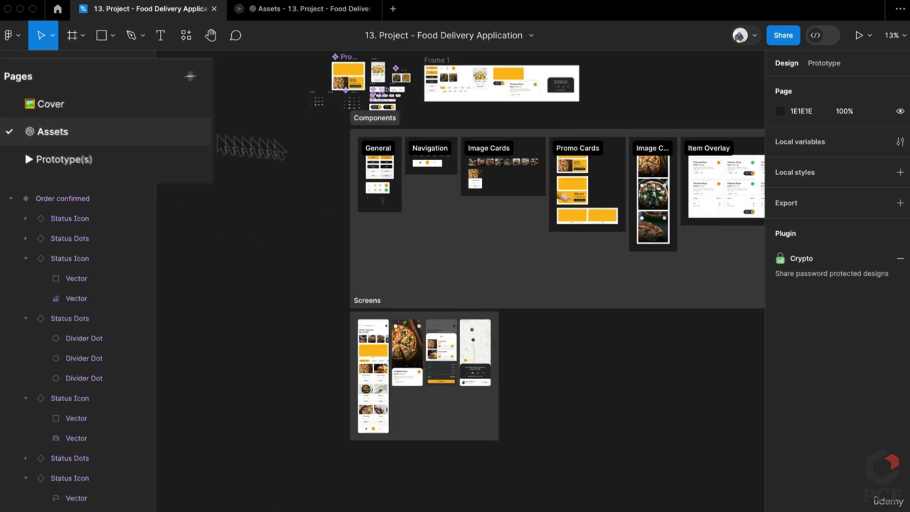
scroll(635, 213, up, 5)
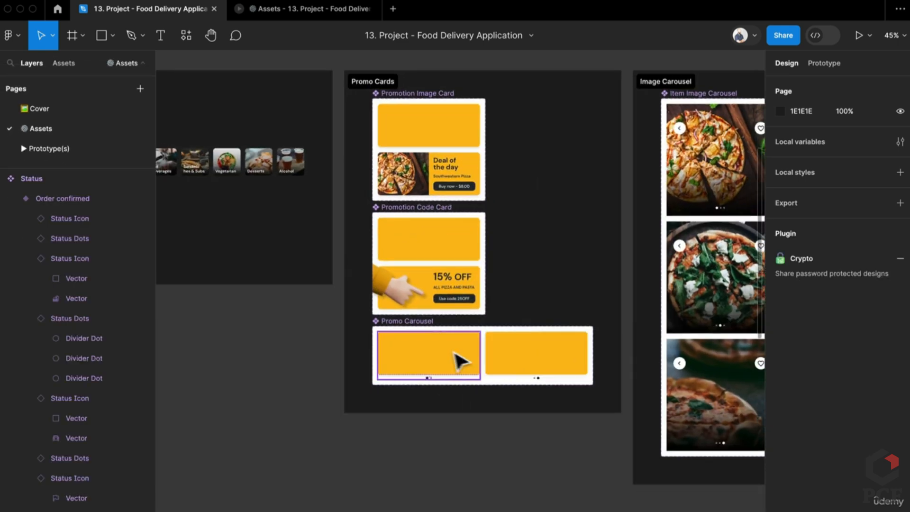
scroll(463, 359, down, 1)
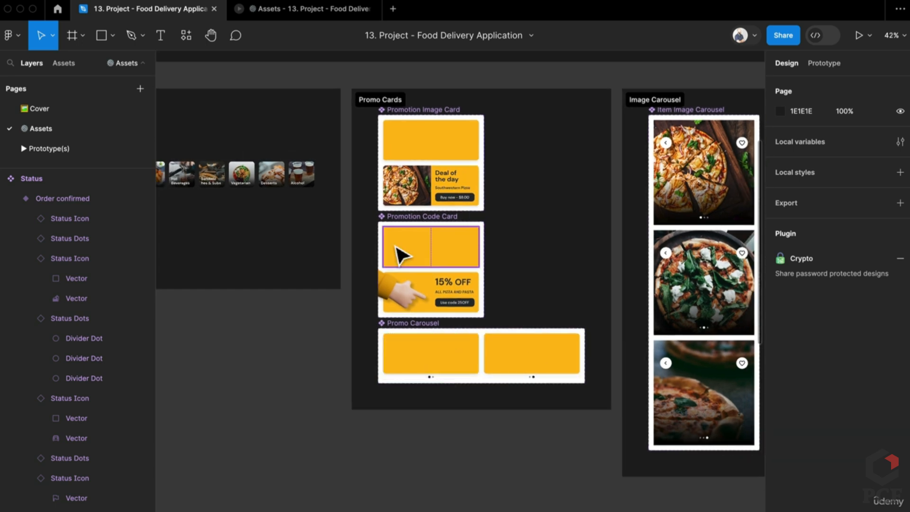
scroll(469, 318, down, 5)
scroll(469, 318, up, 2)
scroll(470, 318, left, 3)
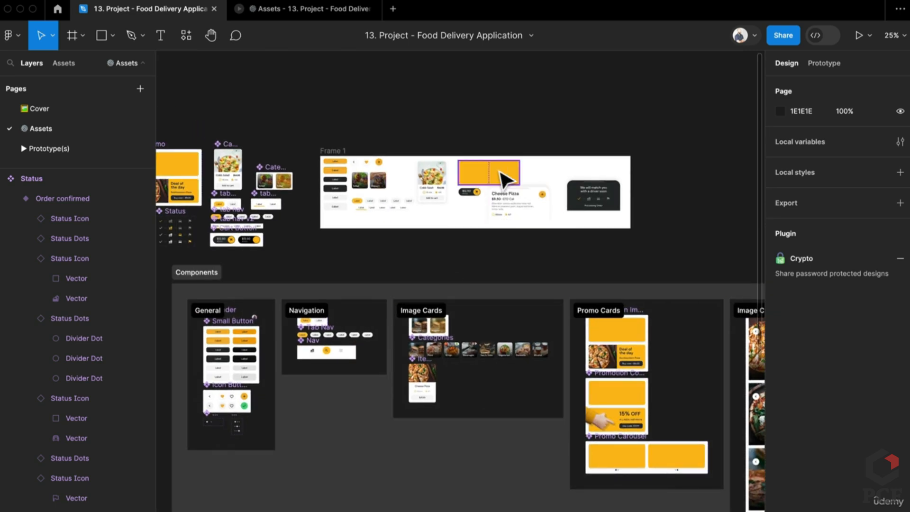
click(503, 175)
scroll(345, 233, down, 5)
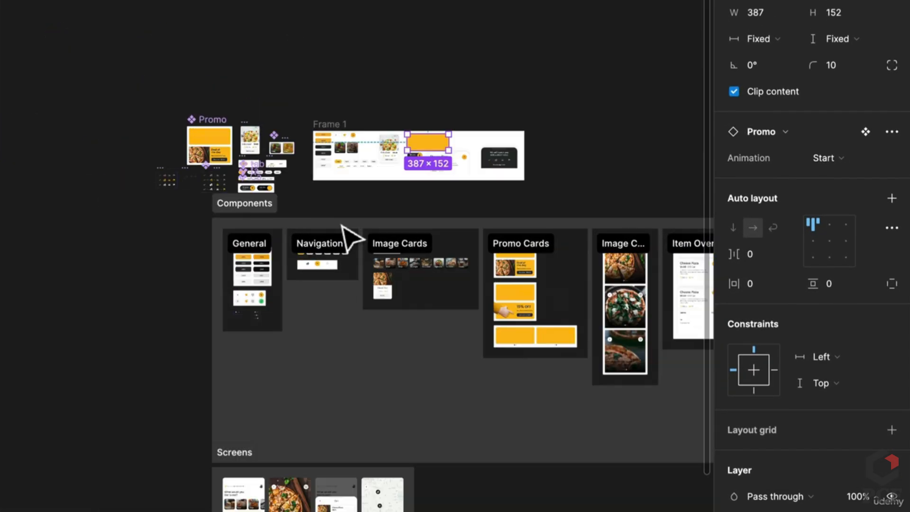
scroll(299, 218, down, 5)
Duplicate the Home screen onto empty canvas outside the Screens section and place the Promo instance from Frame 1 beside it
click(218, 351)
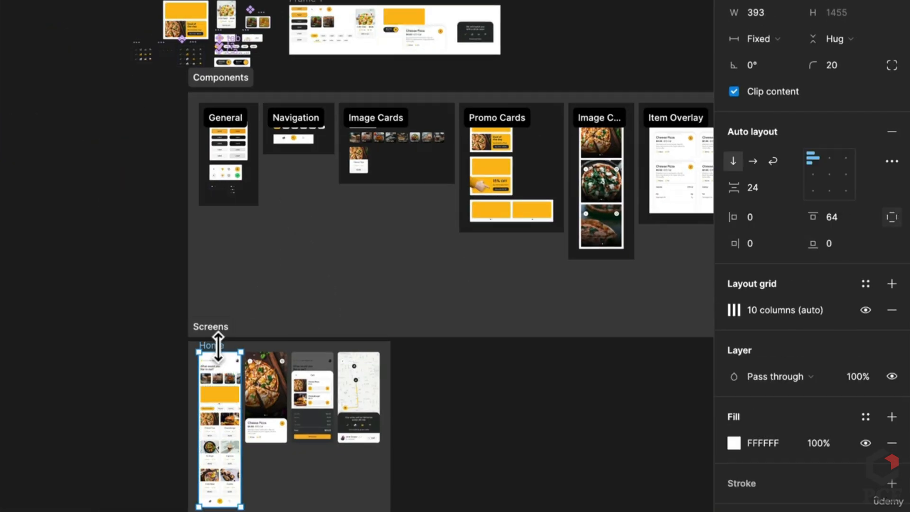
drag(237, 376, 545, 390)
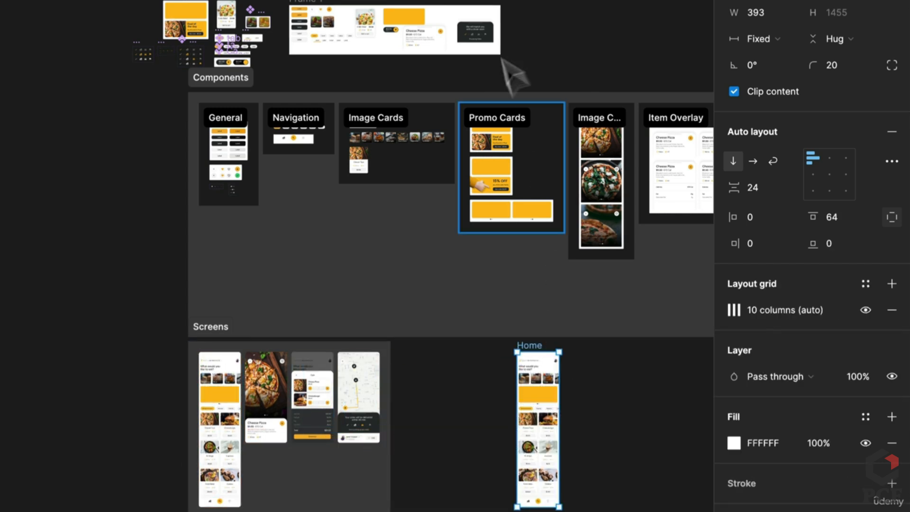
click(404, 17)
drag(580, 308, 624, 418)
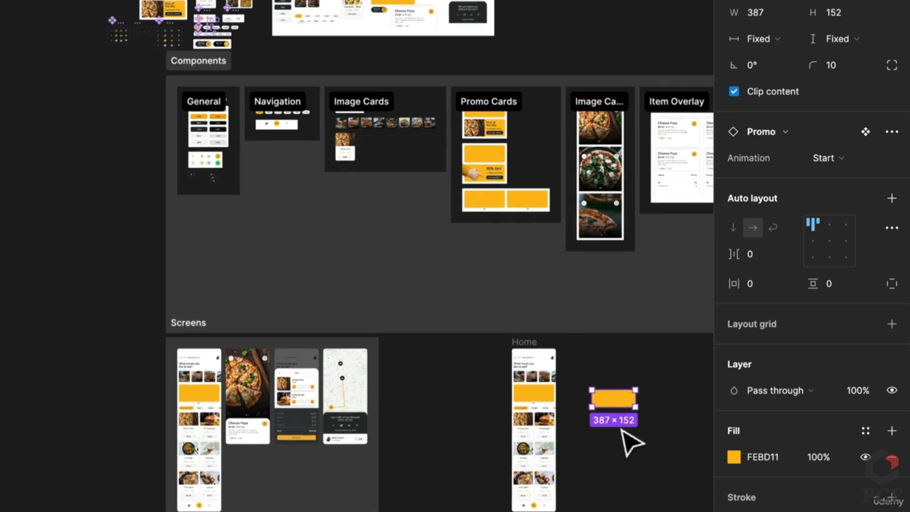
Replace the Promo Carousel in the duplicated Home screen with the Promo instance and set its width to Fill container
scroll(623, 431, up, 5)
click(312, 280)
click(313, 280)
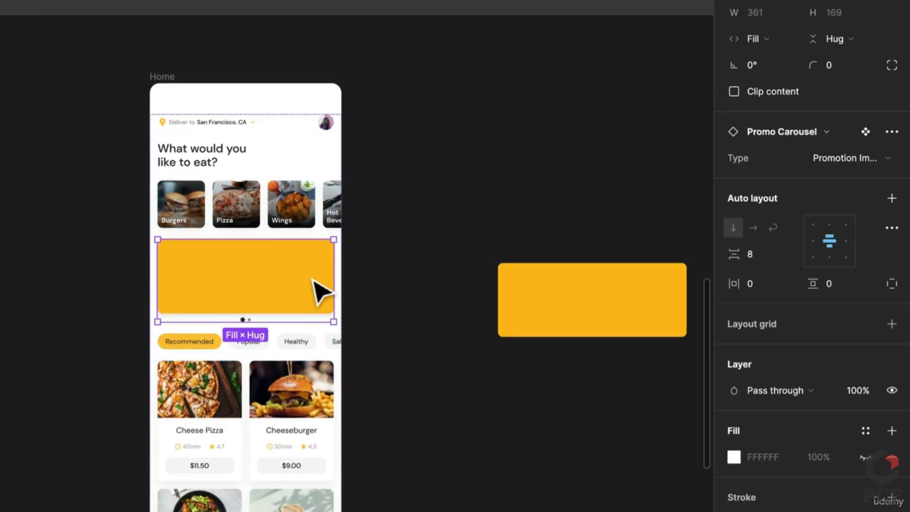
key(Delete)
drag(600, 294, 260, 238)
click(761, 38)
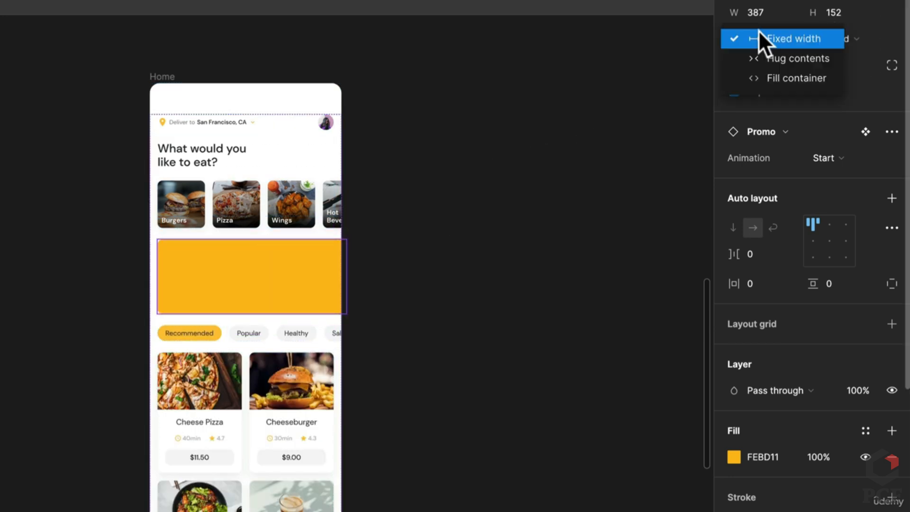
click(776, 75)
click(479, 294)
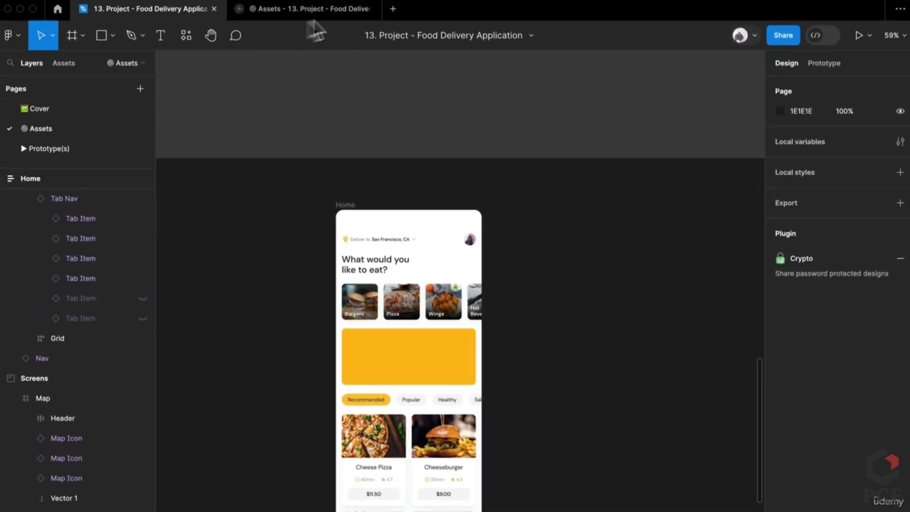
Close the Assets prototype preview and present the Prototype(s) page, starting with the Automatic Parallax Carousel flow
click(371, 8)
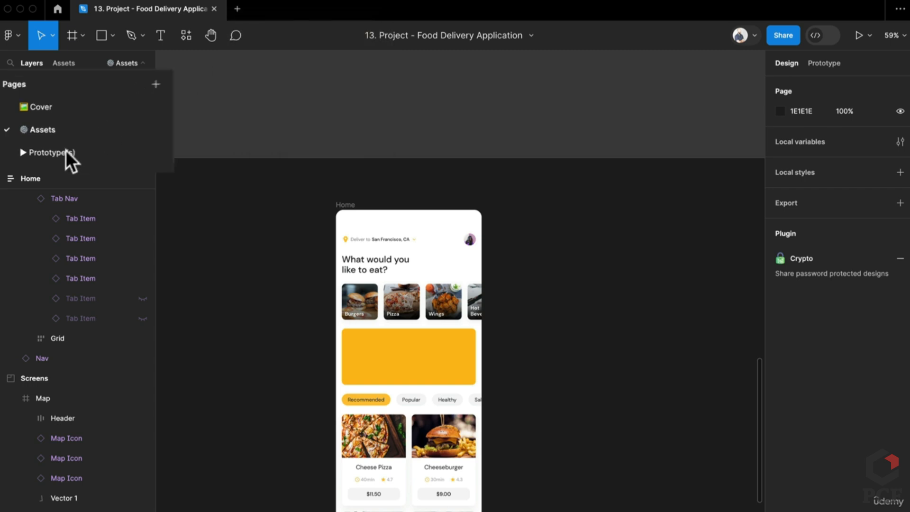
click(66, 150)
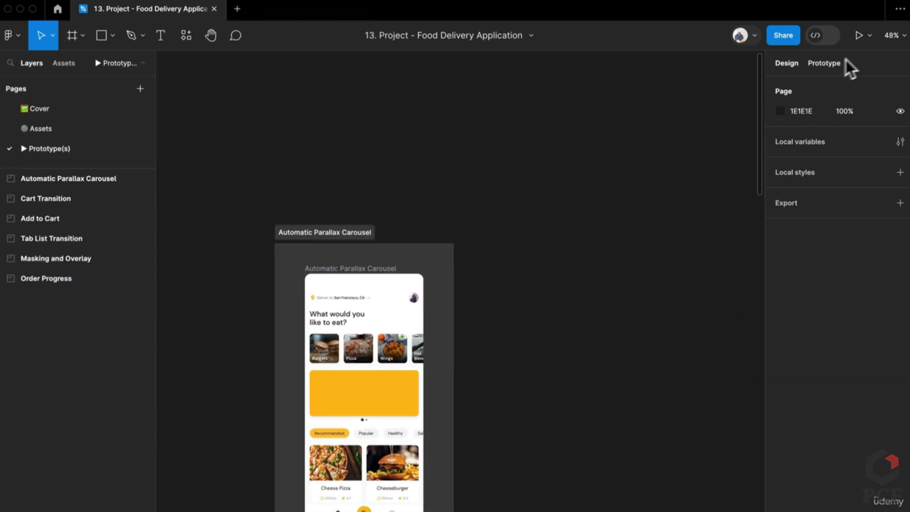
click(824, 63)
click(858, 35)
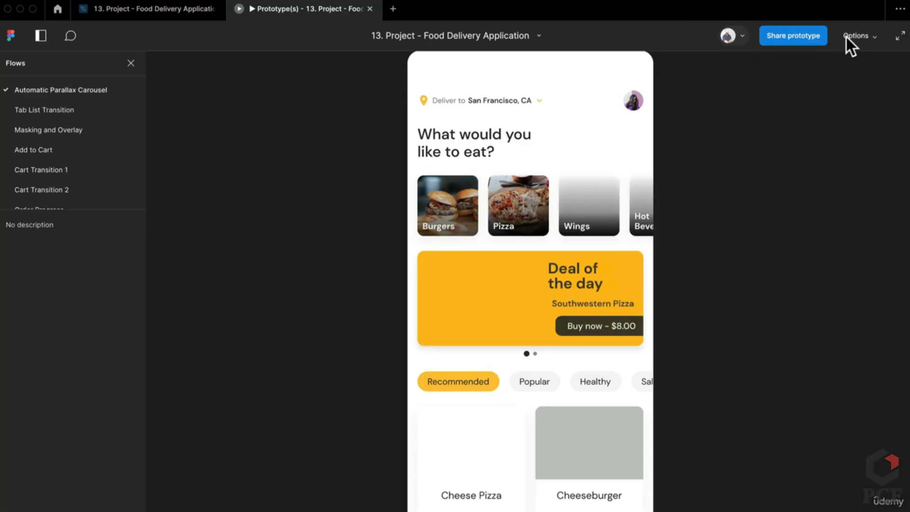
Change the prototype preview's scaling so the whole phone screen fits in view, and look over the parallax carousel
click(857, 42)
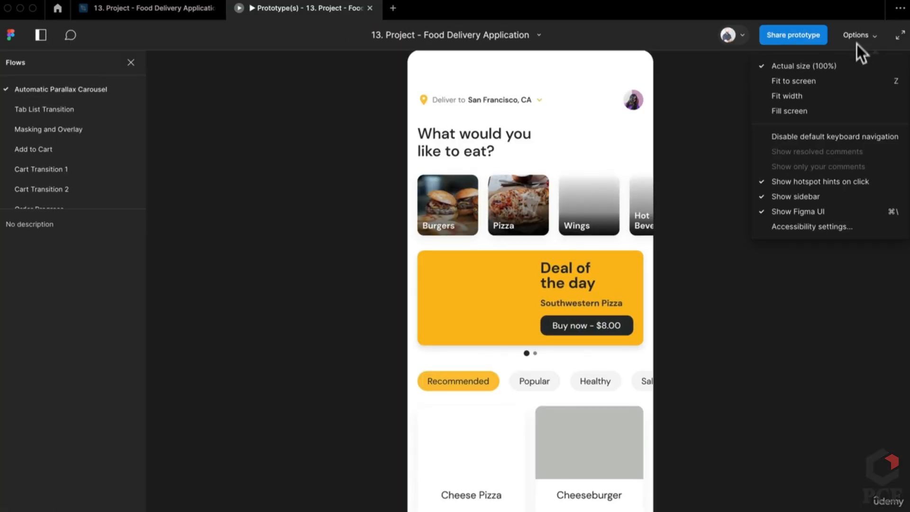
click(825, 111)
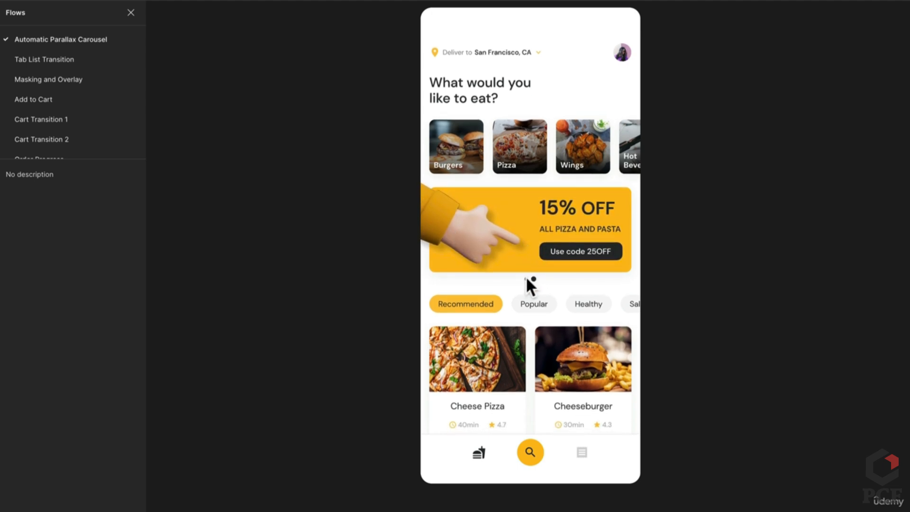
click(576, 282)
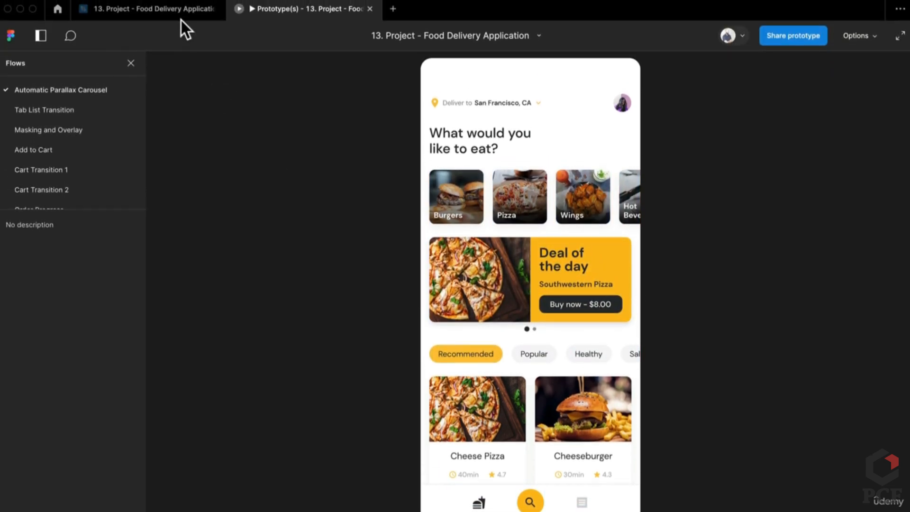
Open the Assets page of the design file and change the Home frame's vertical sizing to Fixed height
click(179, 13)
scroll(362, 394, down, 5)
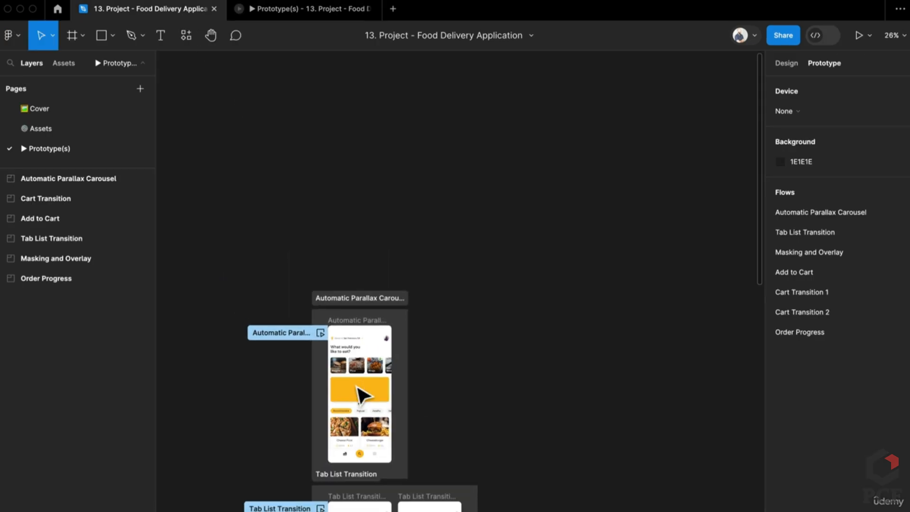
click(110, 133)
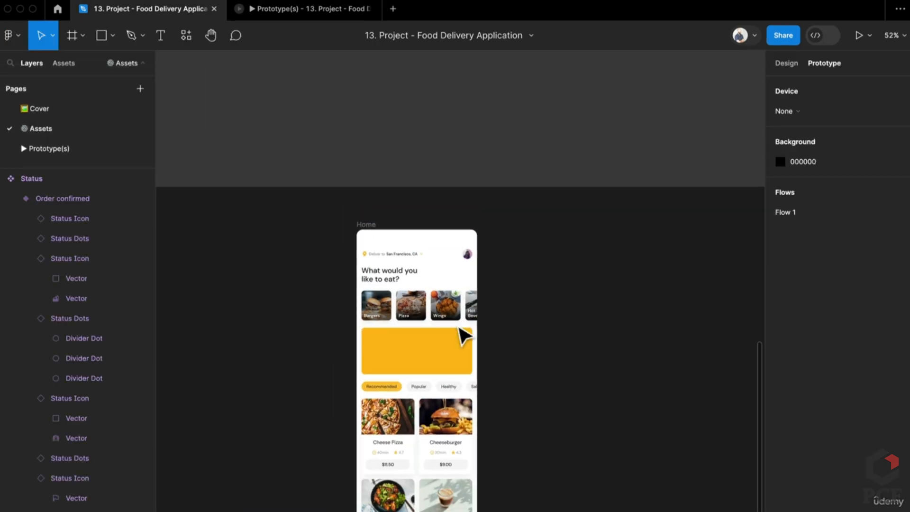
click(383, 236)
click(783, 64)
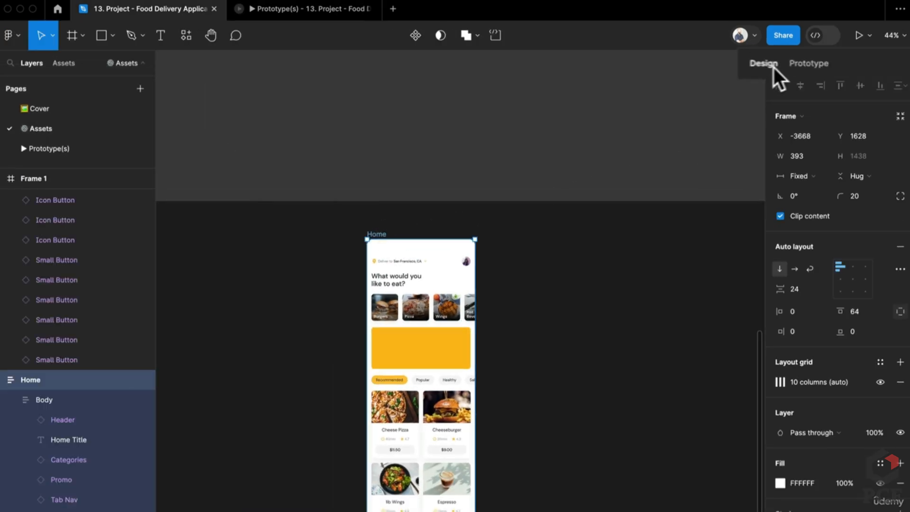
click(866, 180)
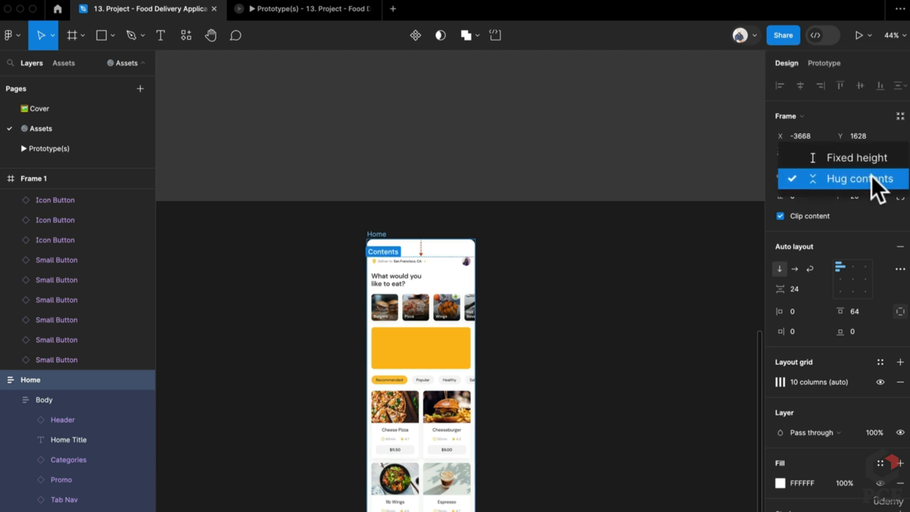
click(859, 157)
Set the Home frame's height to 812
click(862, 156)
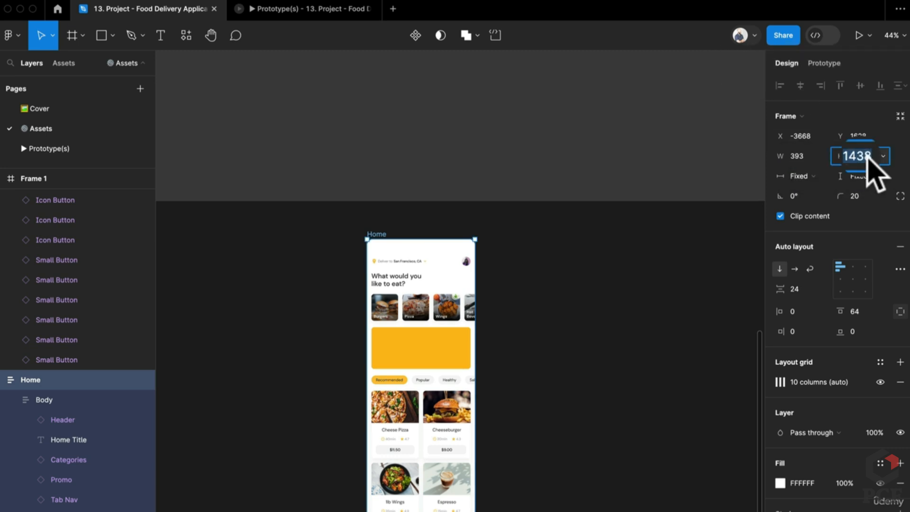
text(812)
key(Return)
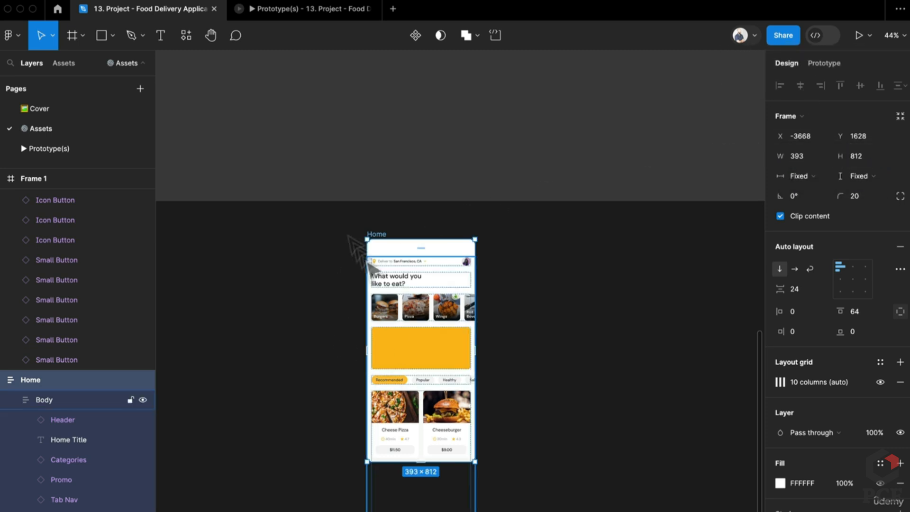
Check the Automatic Parallax Carousel frame's size on the Prototype(s) page and set the Home frame's height on the Assets page to 852
click(49, 148)
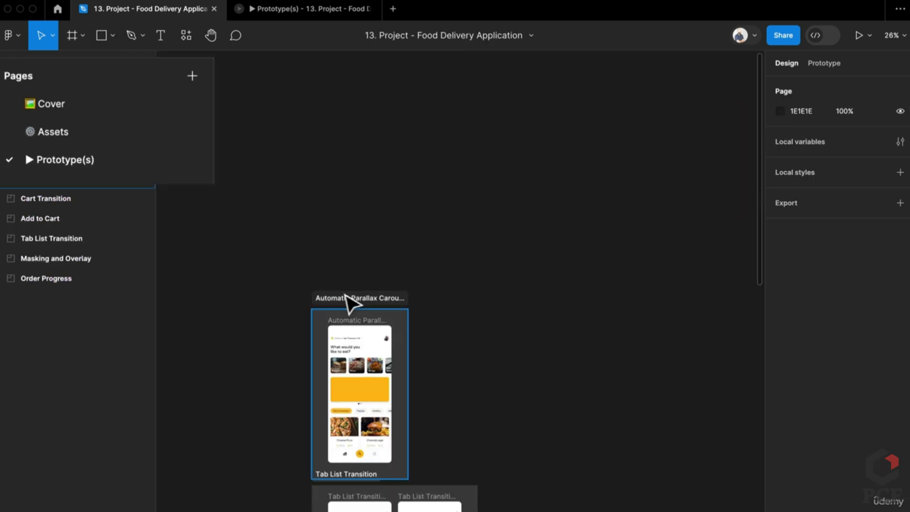
click(352, 322)
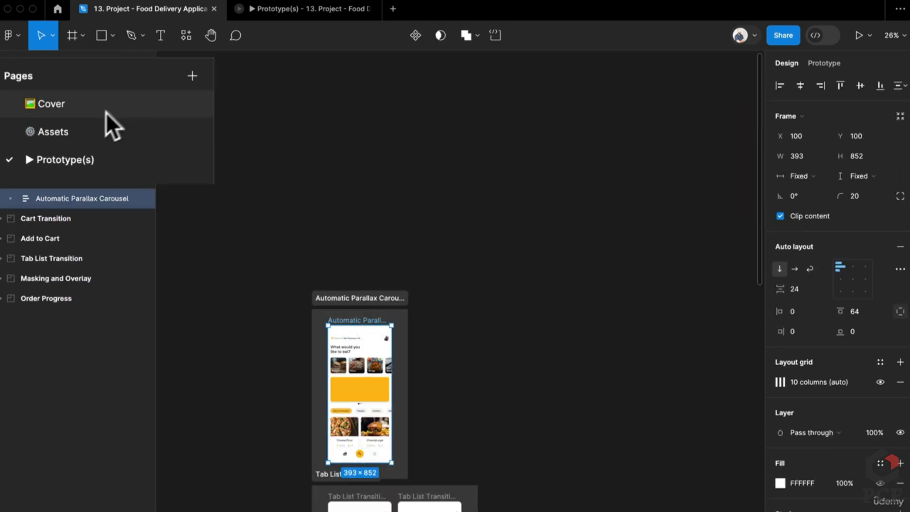
click(90, 132)
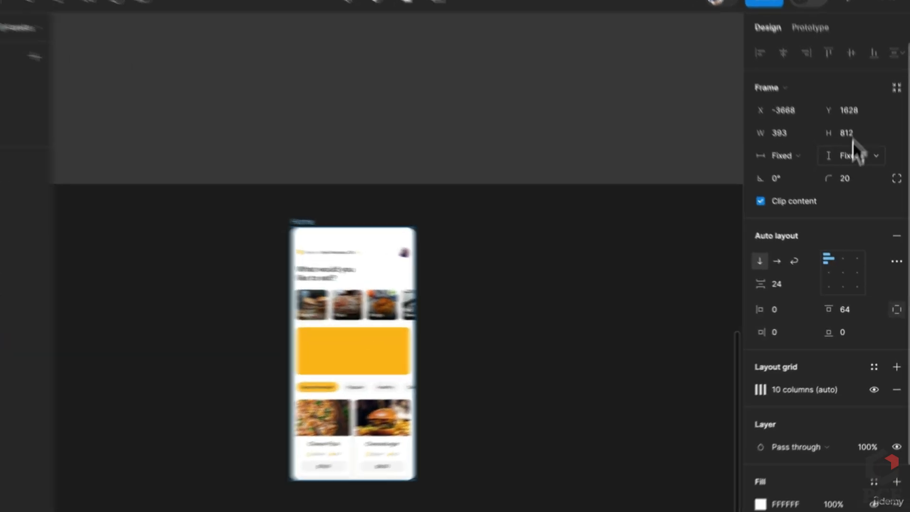
click(865, 155)
text(852)
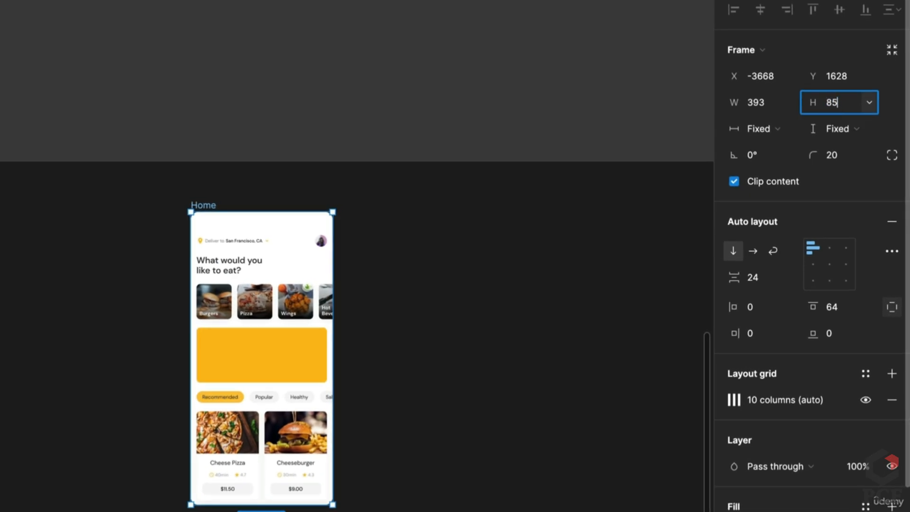
key(Return)
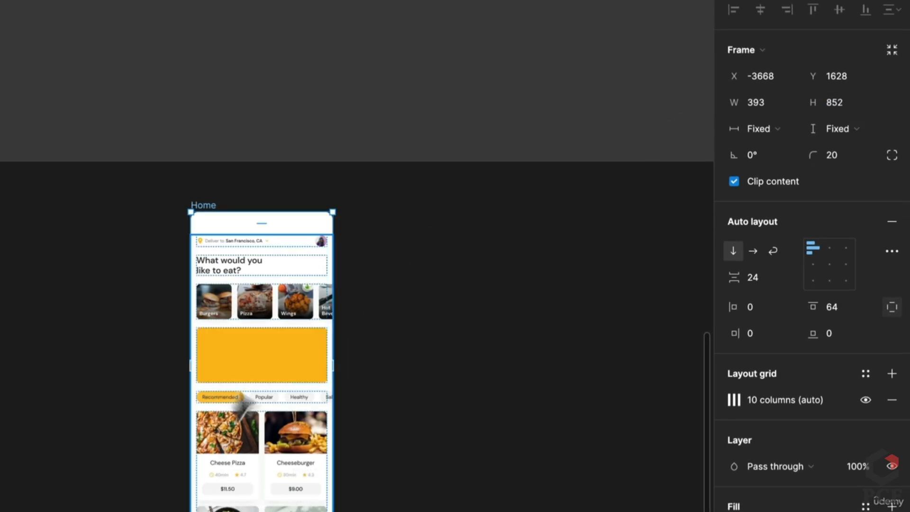
Set the height of the container inside the Home frame to Fill container and deselect it
click(291, 362)
click(846, 132)
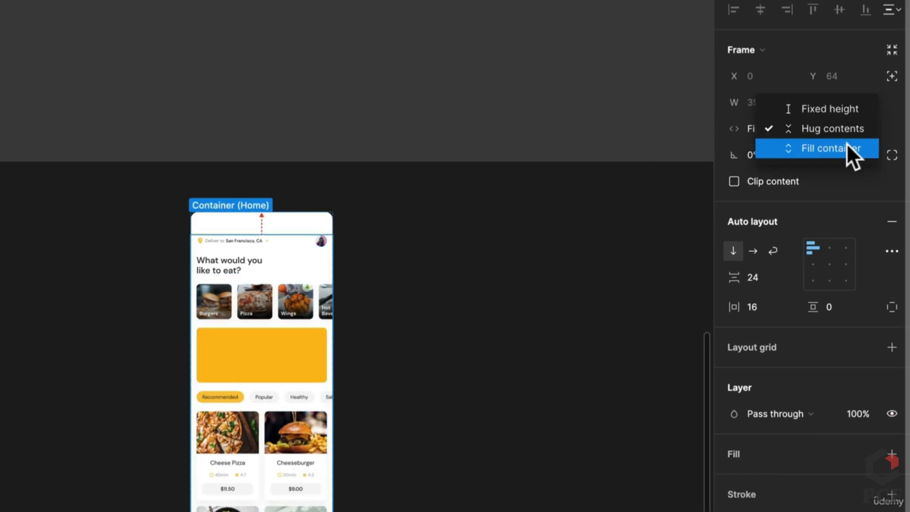
click(849, 152)
click(402, 494)
Add a flow starting point to the Home frame and rename the flow "Automatic Carousel"
scroll(223, 441, up, 2)
scroll(223, 441, up, 2)
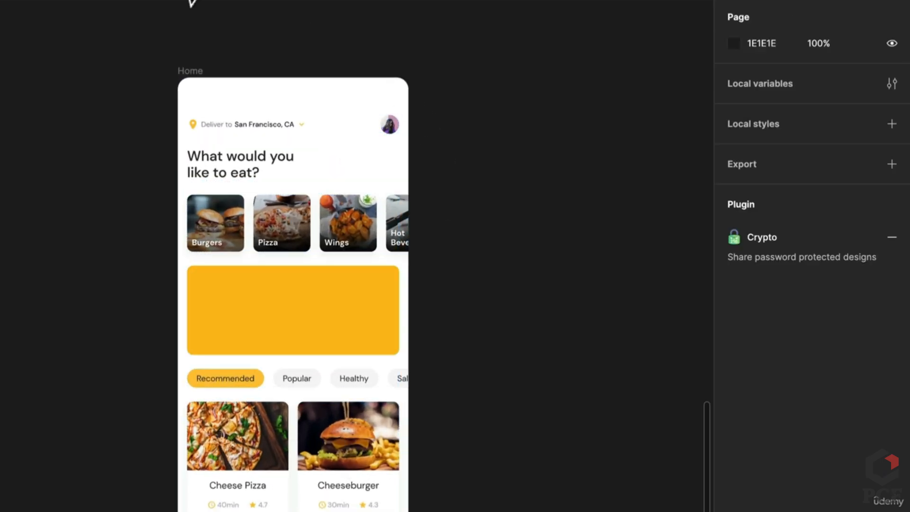
click(802, 2)
click(202, 58)
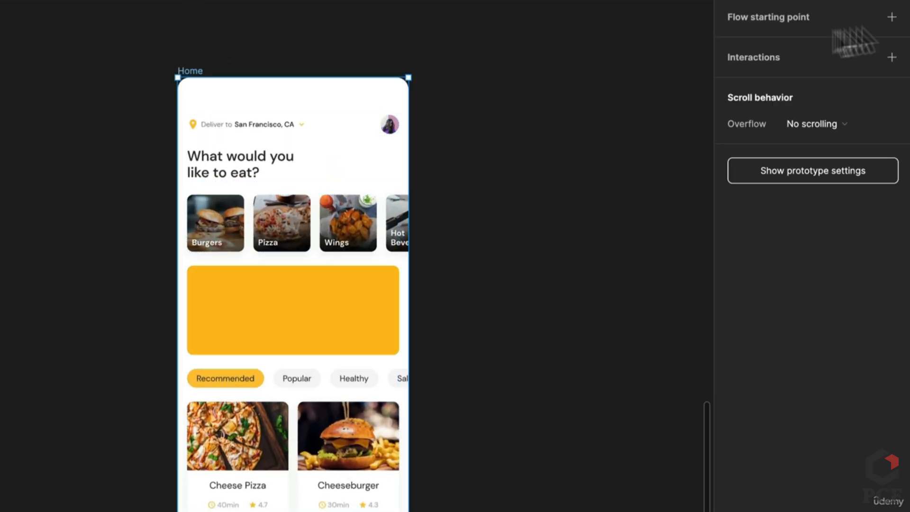
click(891, 17)
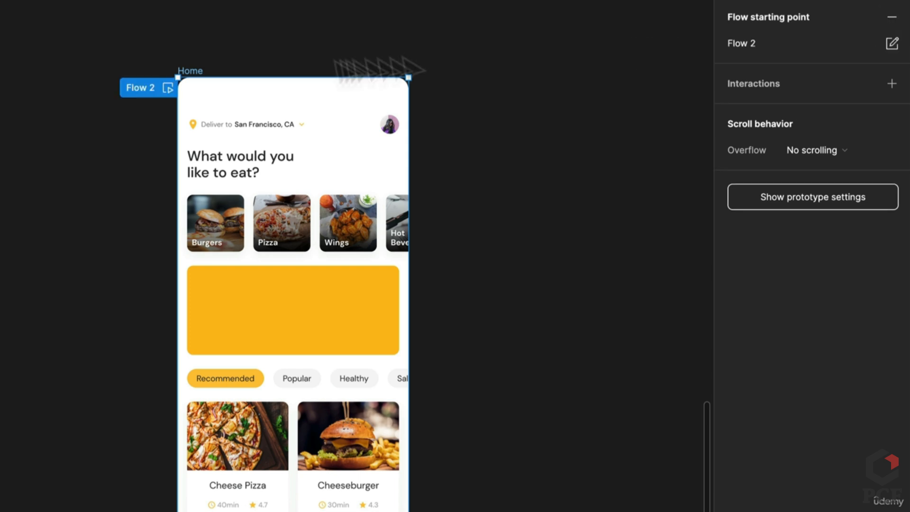
double_click(146, 87)
text(Automatic Ca)
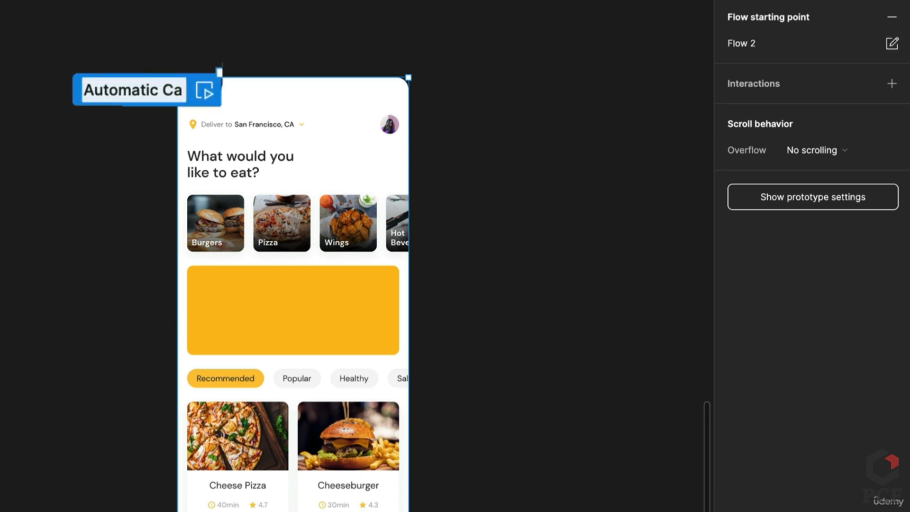
text(rousel)
key(Return)
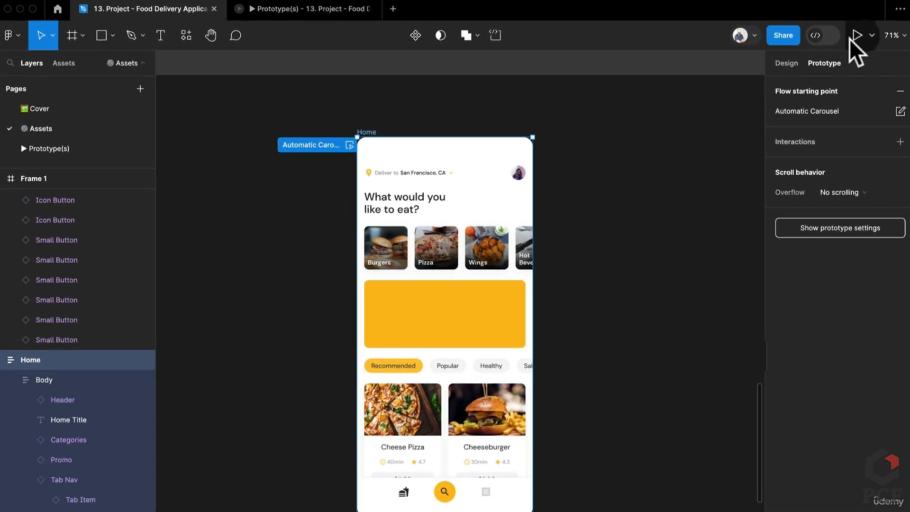
Play the Automatic Carousel flow and test the Popular and Healthy tabs and the page's vertical scrolling
click(853, 37)
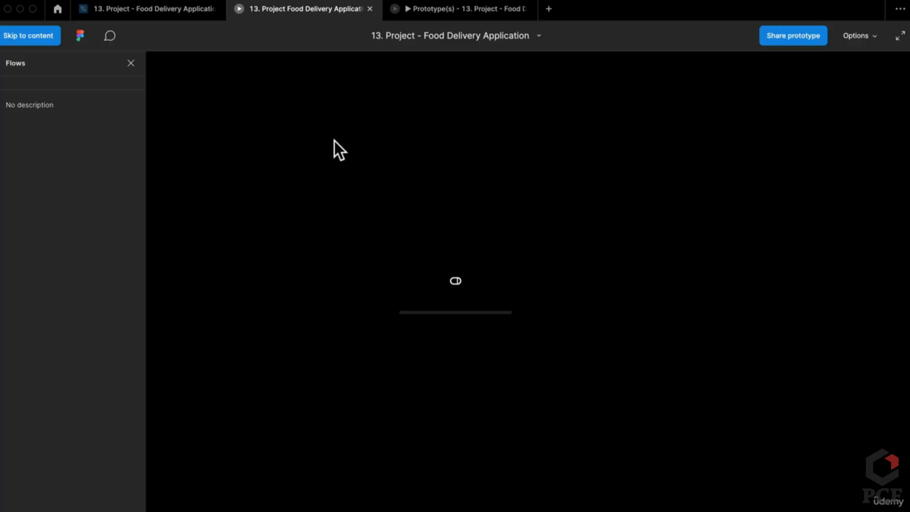
click(526, 9)
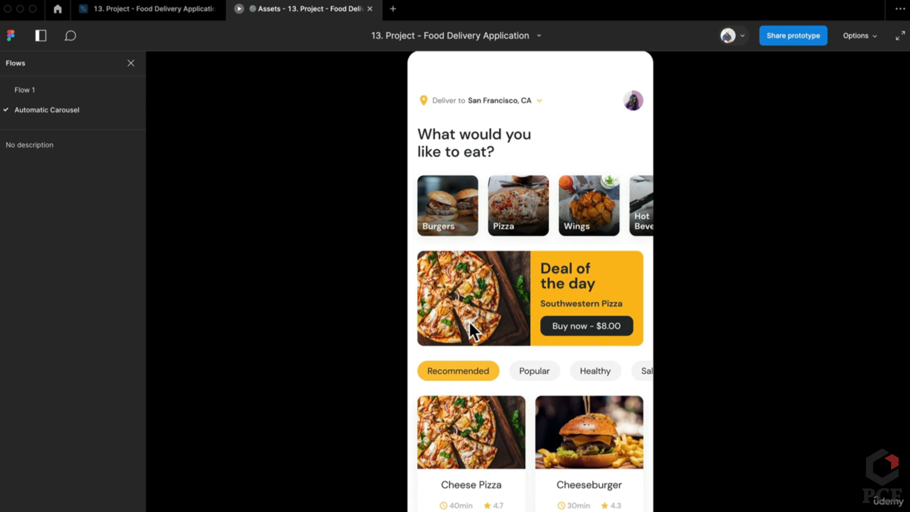
click(538, 370)
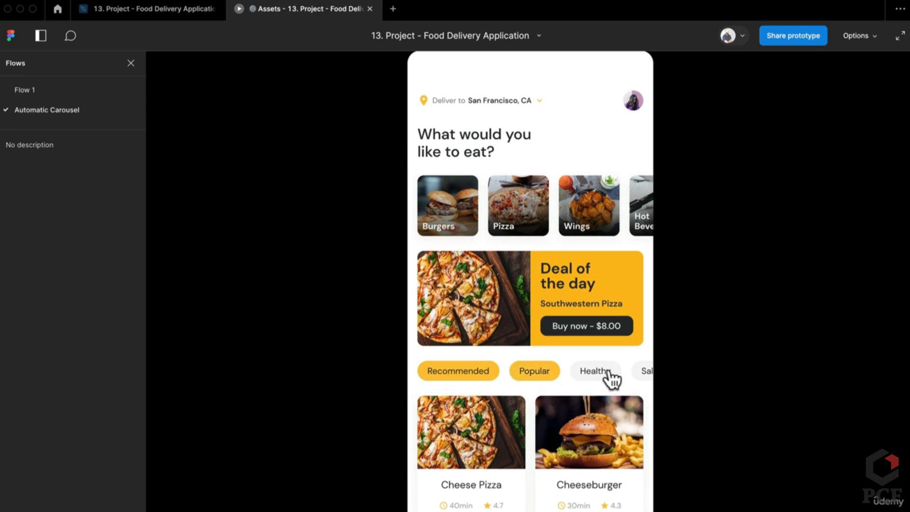
click(608, 372)
click(523, 375)
click(599, 374)
scroll(536, 438, down, 1)
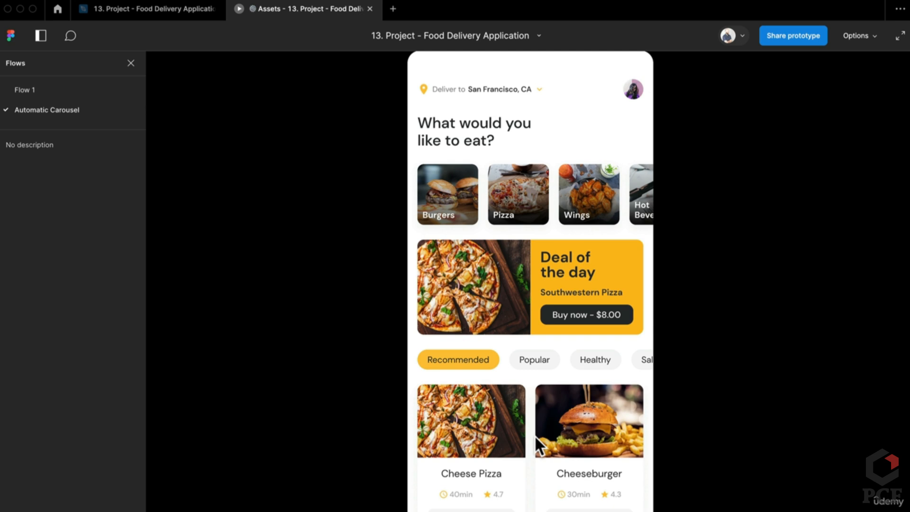
scroll(503, 393, down, 2)
scroll(497, 356, up, 2)
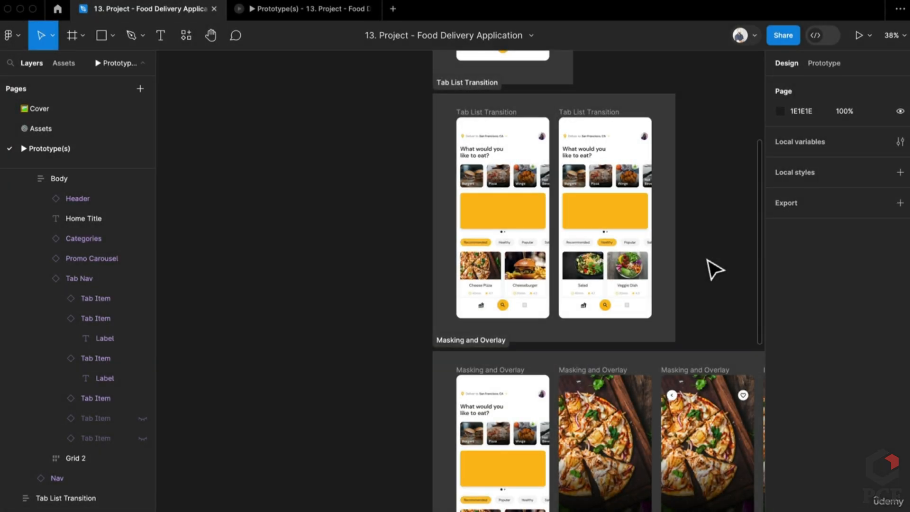
Examine the Tab List Transition frames on the Prototype(s) page and preview their flow, scrolling the page and dragging the tab row
scroll(707, 260, down, 1)
scroll(621, 222, up, 3)
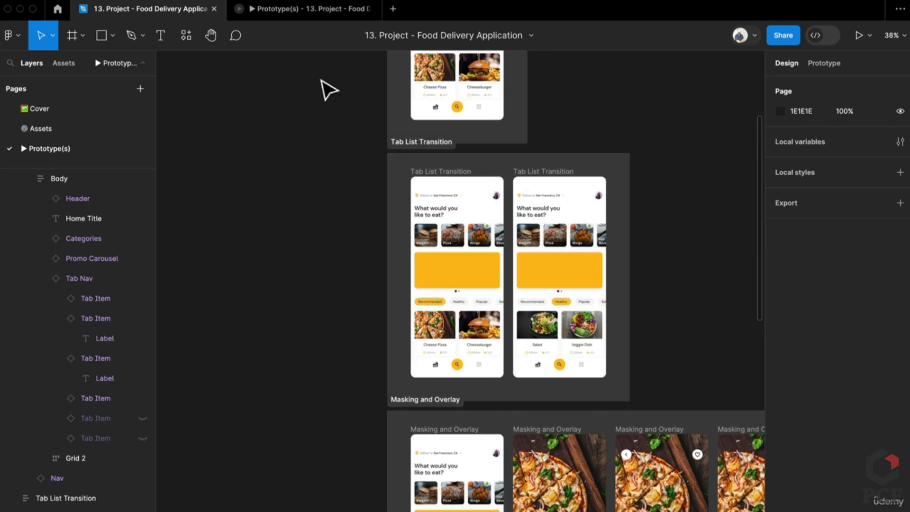
click(340, 19)
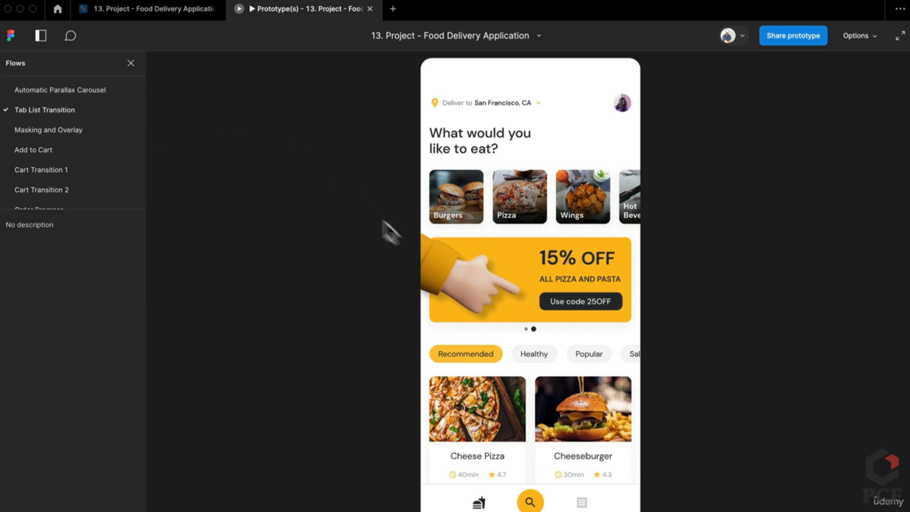
scroll(515, 304, down, 3)
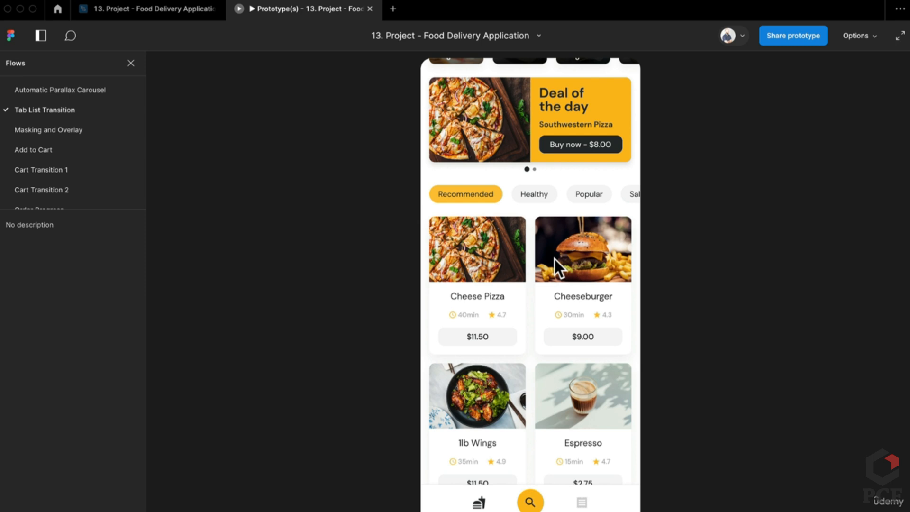
mouse_move(600, 199)
mouse_down()
mouse_move(490, 201)
mouse_move(610, 203)
mouse_move(562, 201)
mouse_move(599, 203)
mouse_up()
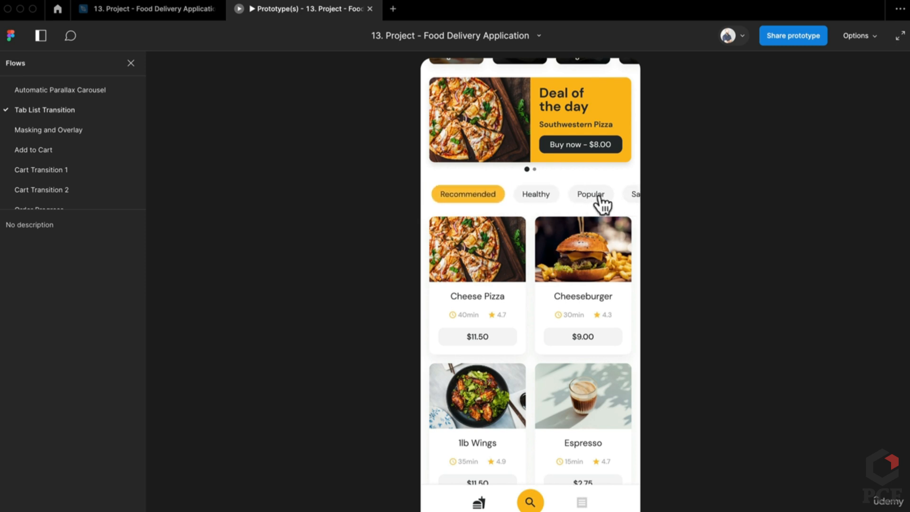
scroll(542, 201, up, 1)
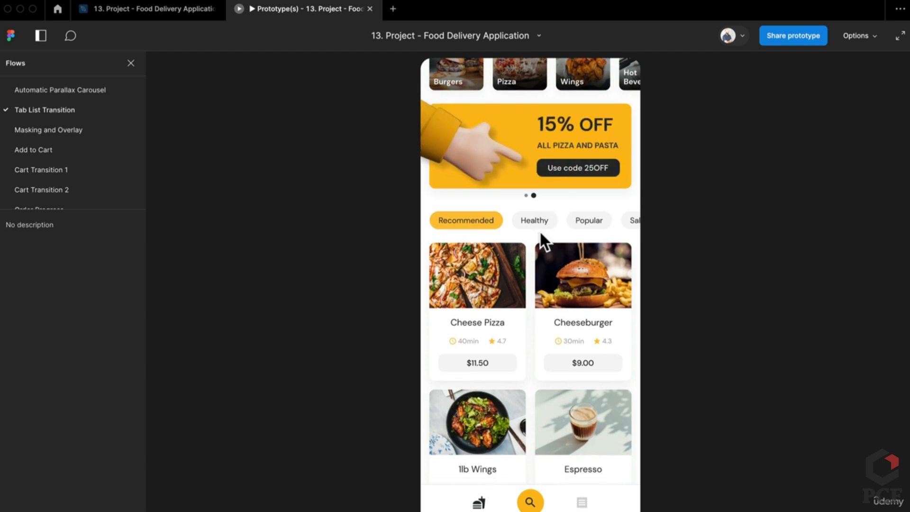
Test changing between the Recommended and Healthy food lists by tab and by swiping the grid, and return to the design file
click(541, 222)
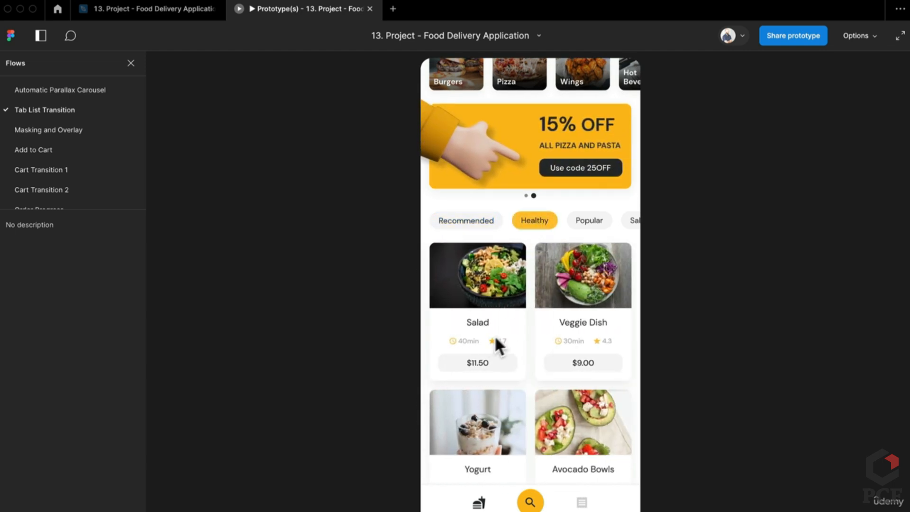
mouse_move(492, 339)
mouse_down()
mouse_move(563, 331)
mouse_move(491, 330)
mouse_move(506, 323)
mouse_move(575, 323)
mouse_move(468, 322)
mouse_move(602, 327)
mouse_move(474, 342)
mouse_move(582, 337)
mouse_up()
scroll(553, 336, down, 5)
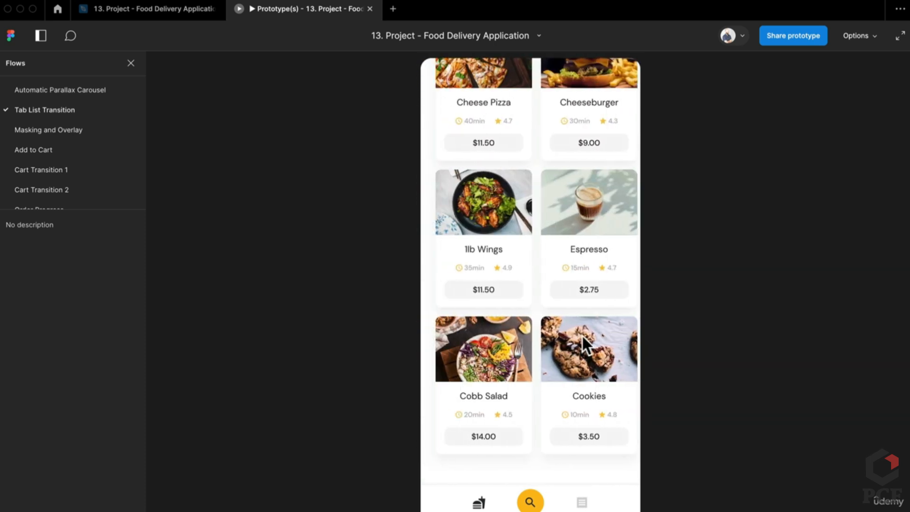
scroll(571, 318, up, 7)
scroll(575, 379, down, 1)
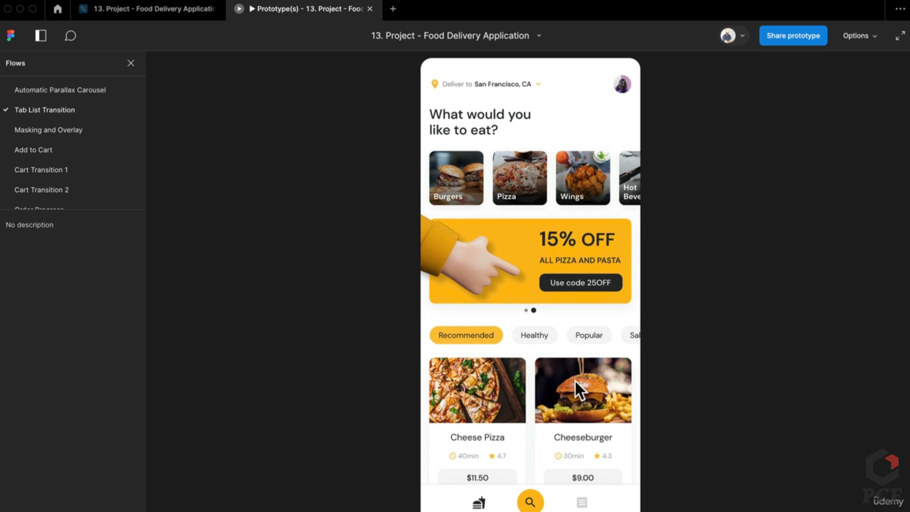
click(534, 340)
mouse_move(510, 397)
mouse_down()
mouse_move(523, 403)
mouse_move(483, 402)
mouse_up()
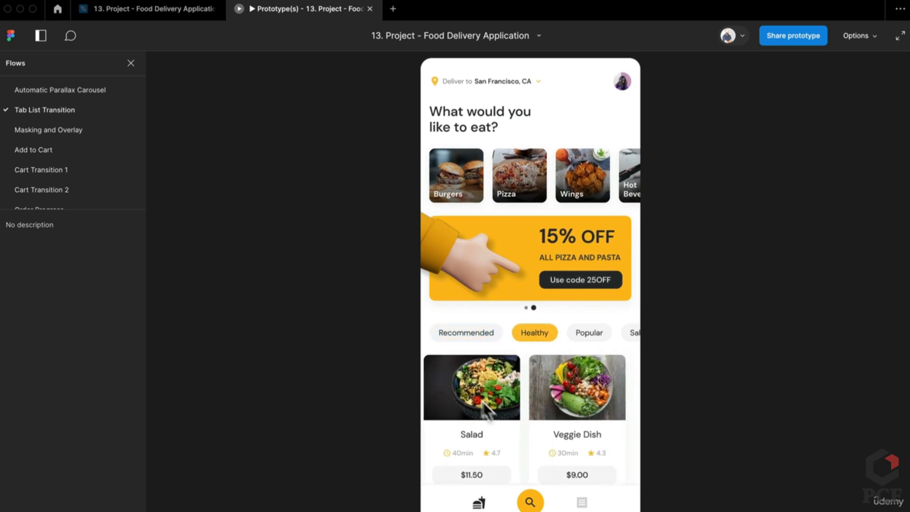
click(176, 10)
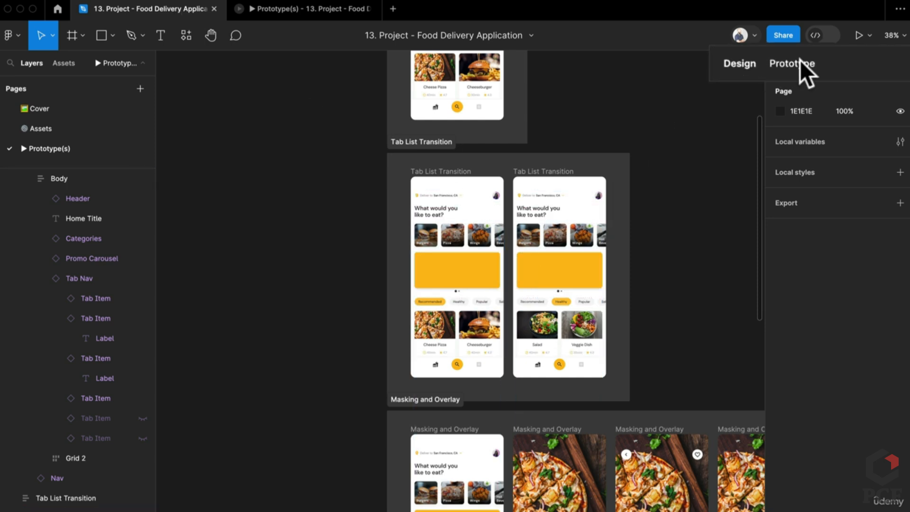
Examine the click interaction that links the Healthy tab to the second Tab List Transition frame, including its Push animation settings
click(825, 67)
scroll(481, 345, up, 5)
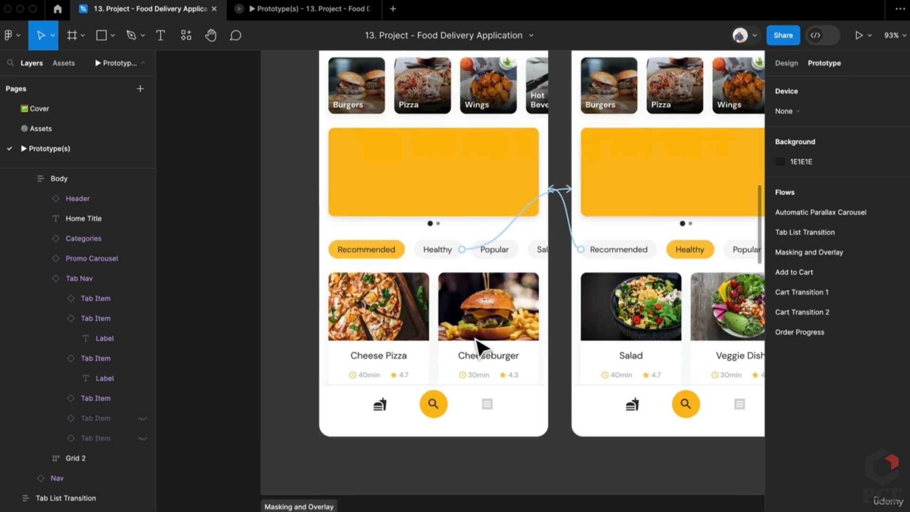
drag(560, 276, 531, 275)
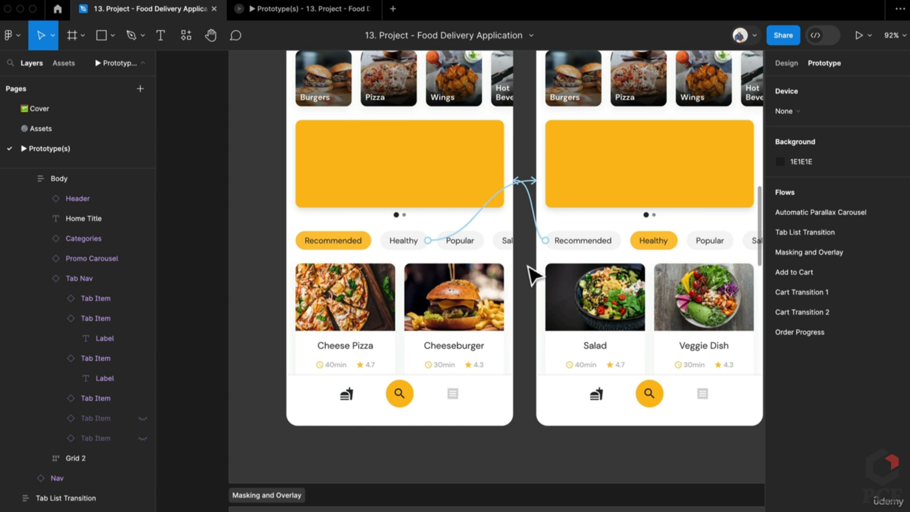
click(485, 212)
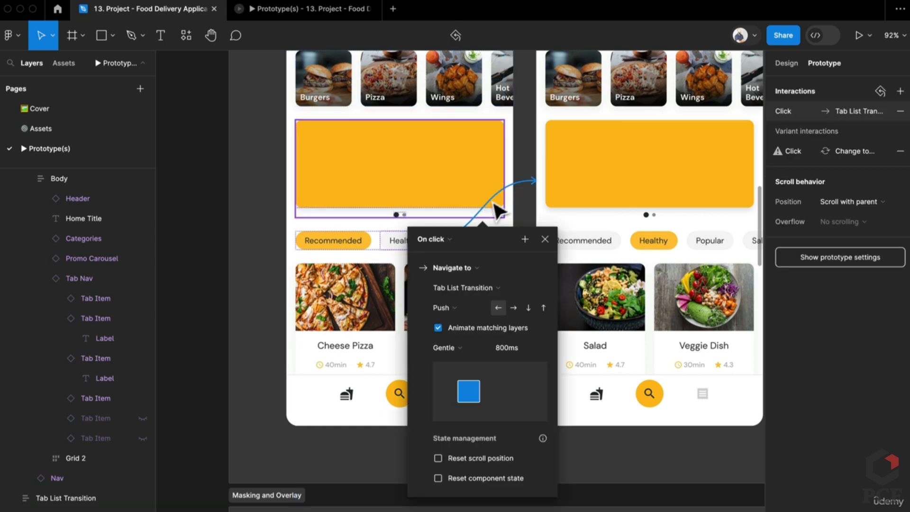
scroll(371, 236, down, 1)
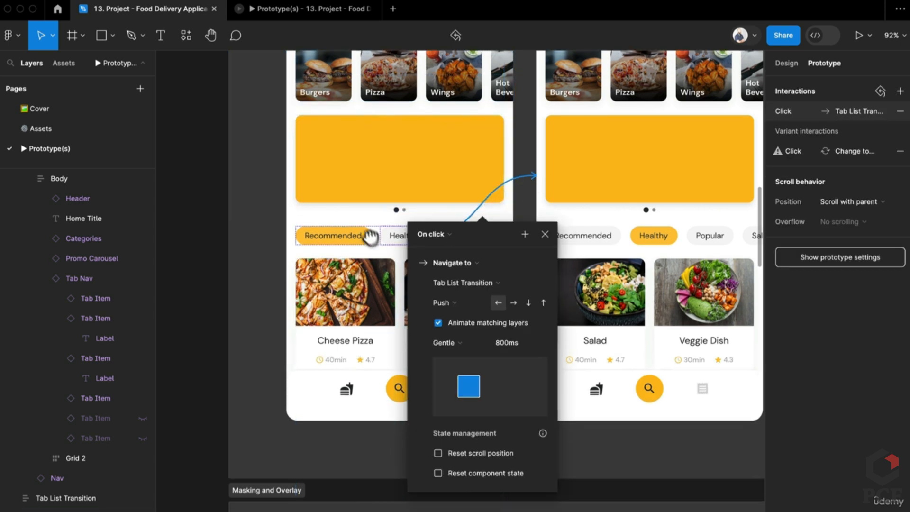
scroll(370, 236, down, 5)
scroll(371, 236, right, 5)
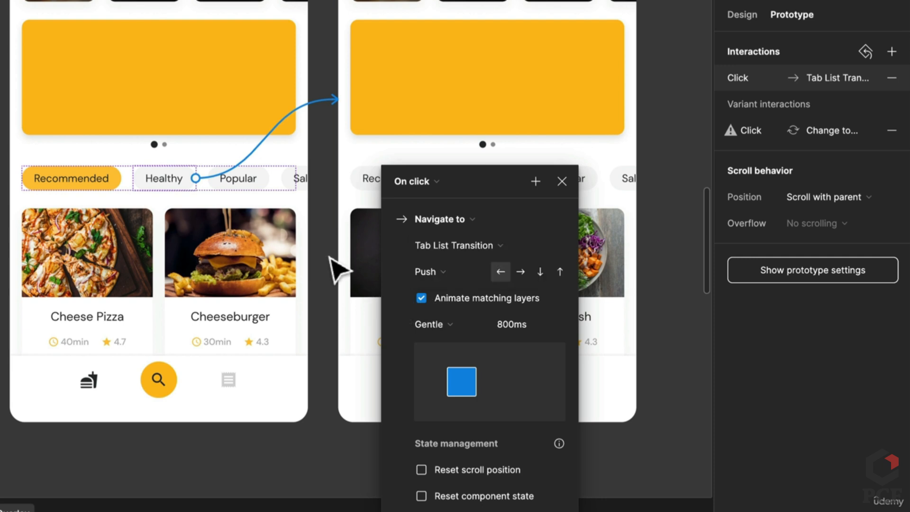
Inspect the Healthy tab item's design properties, and compare the layer names of the food grids in both Tab List Transition frames
click(740, 21)
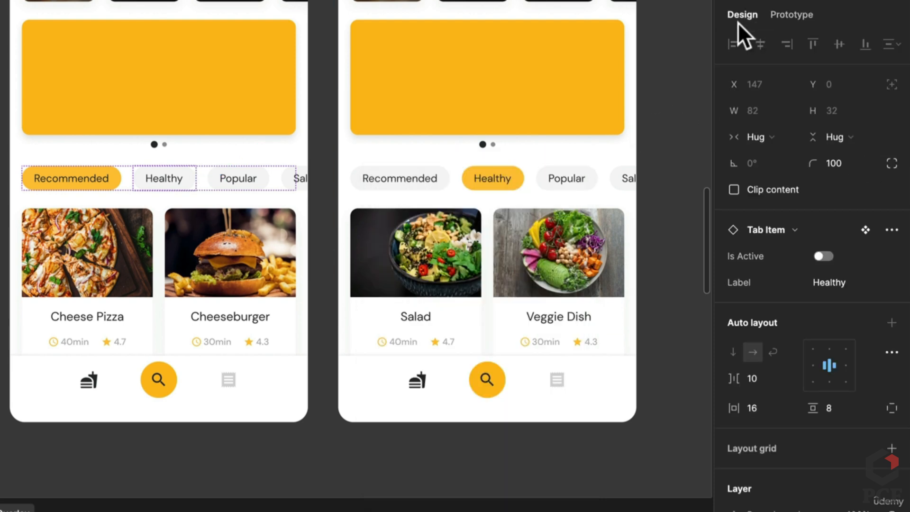
scroll(326, 318, up, 3)
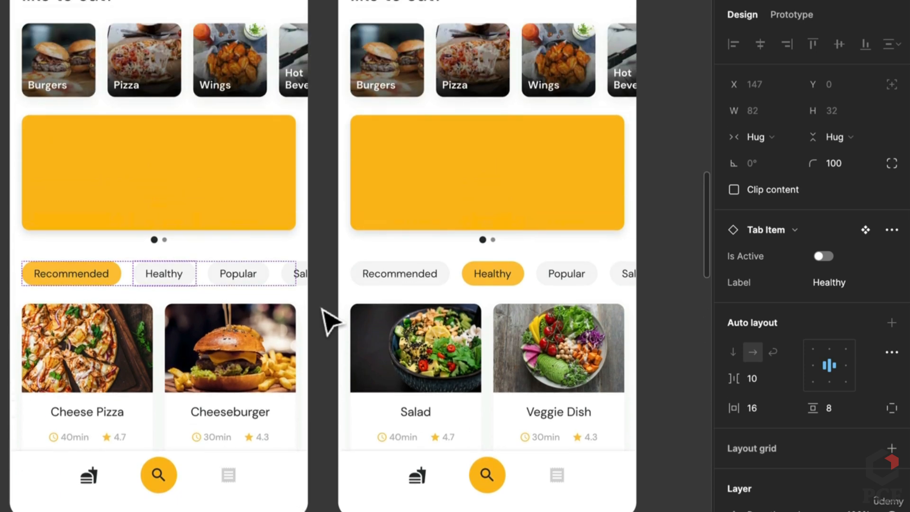
click(244, 366)
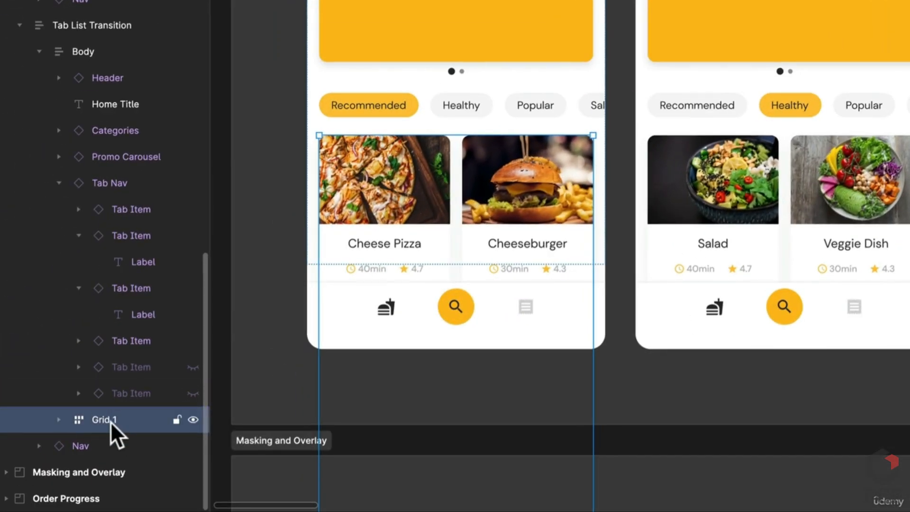
click(735, 229)
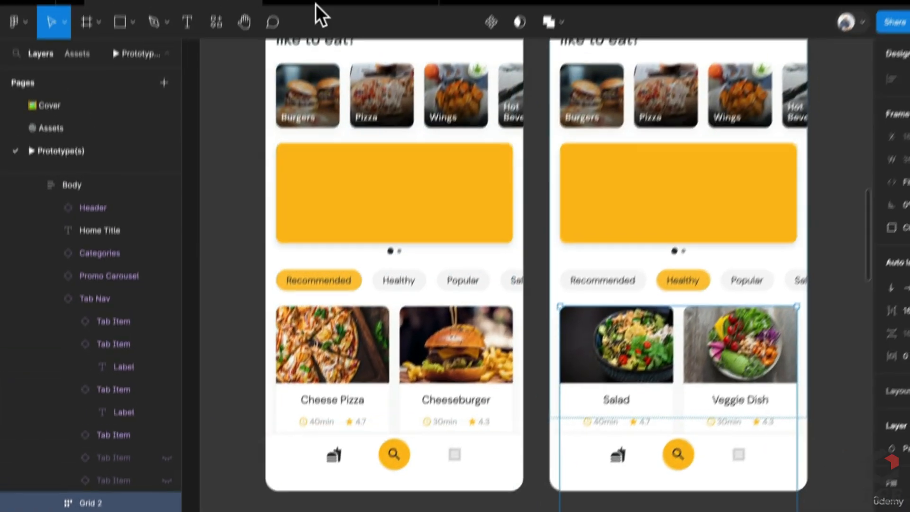
Preview the Tab List Transition flow, swipe the food grid both ways and scroll the page, and return to the design file
click(316, 4)
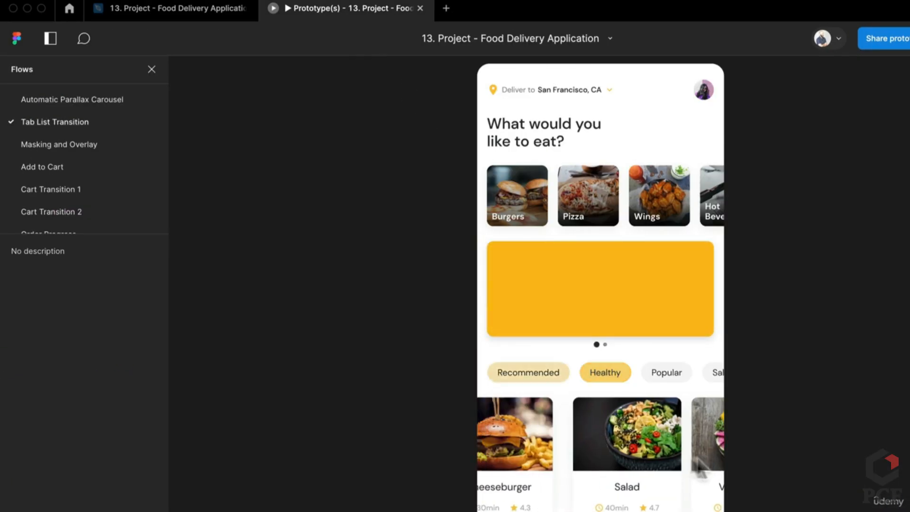
drag(564, 456, 781, 461)
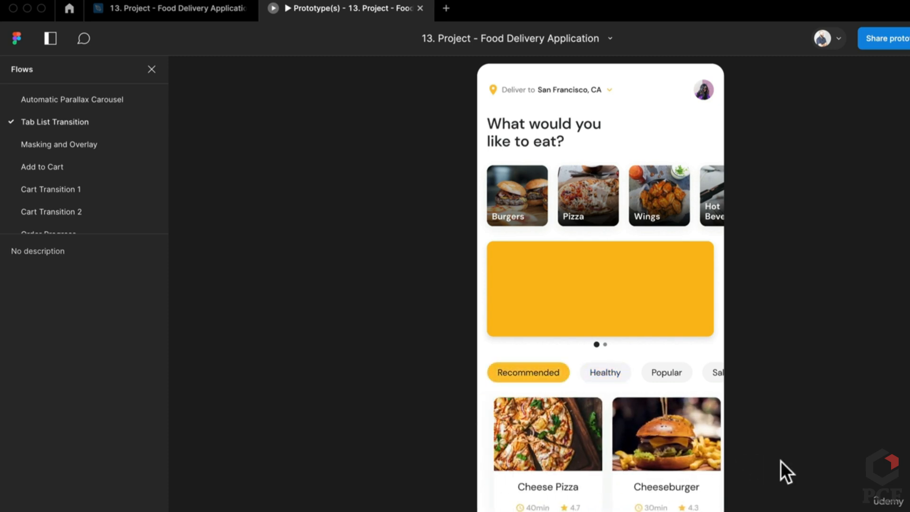
mouse_move(693, 468)
mouse_down()
mouse_move(569, 464)
mouse_move(768, 479)
mouse_up()
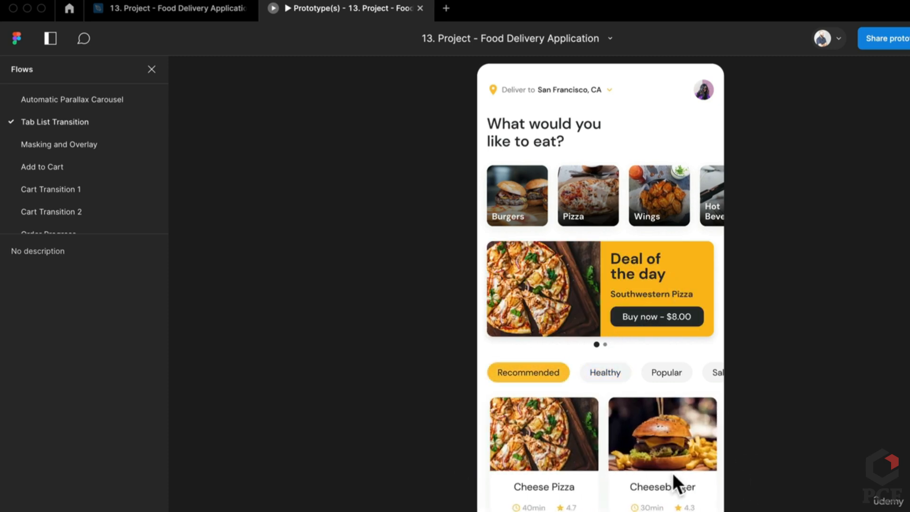
drag(672, 473, 540, 467)
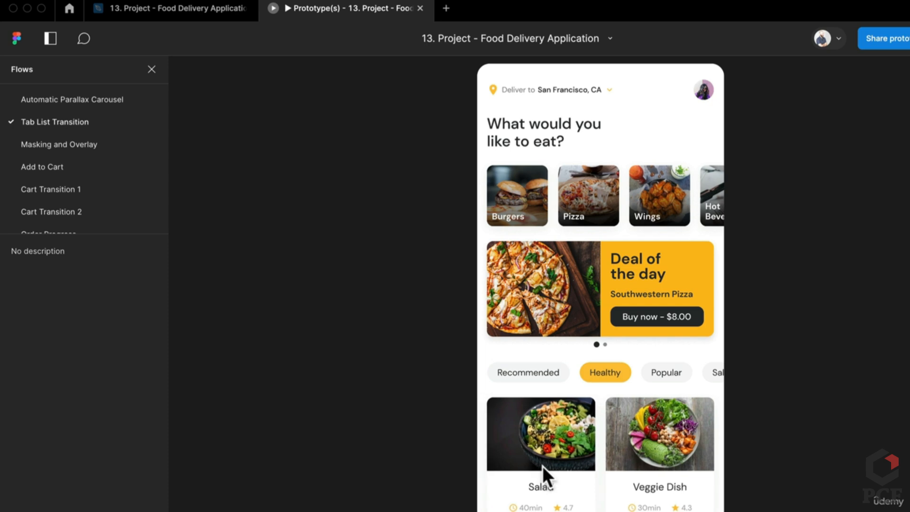
scroll(605, 482, down, 5)
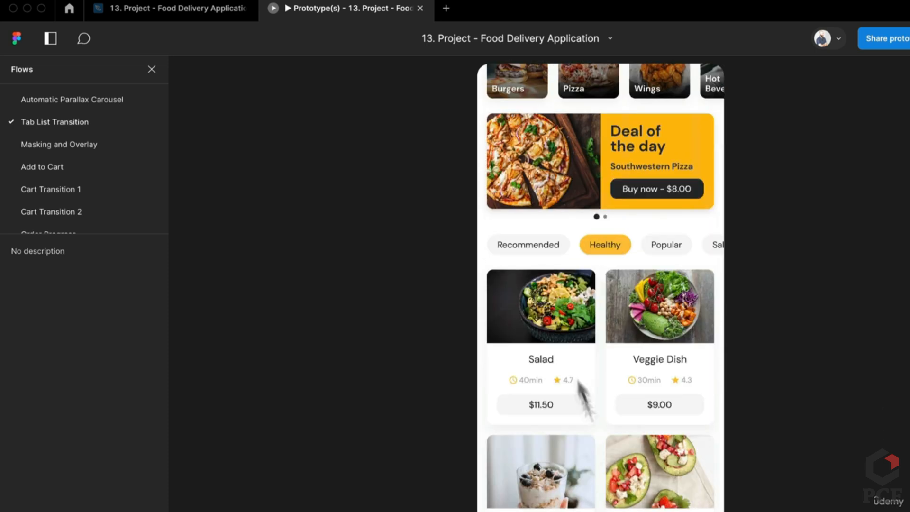
click(215, 6)
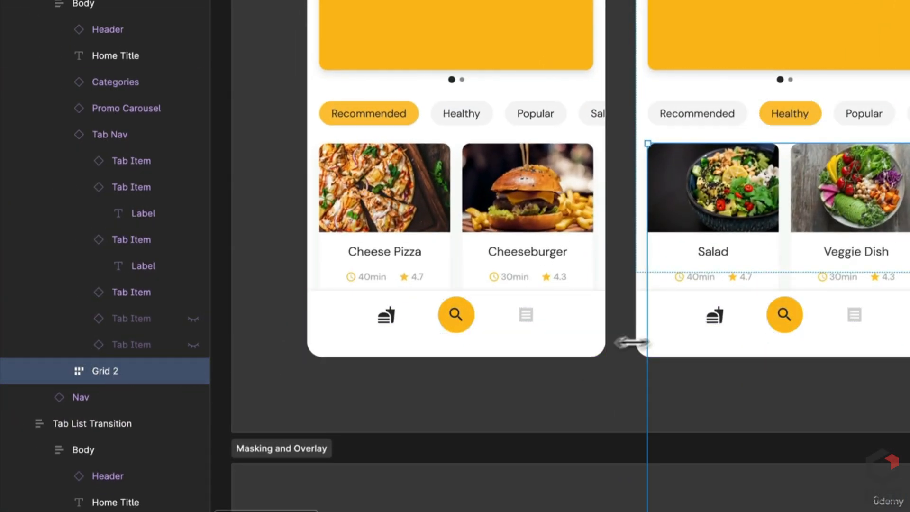
Examine the drag interactions on the Healthy and Recommended food grids and open the Recommended grid's transition settings
scroll(768, 264, up, 6)
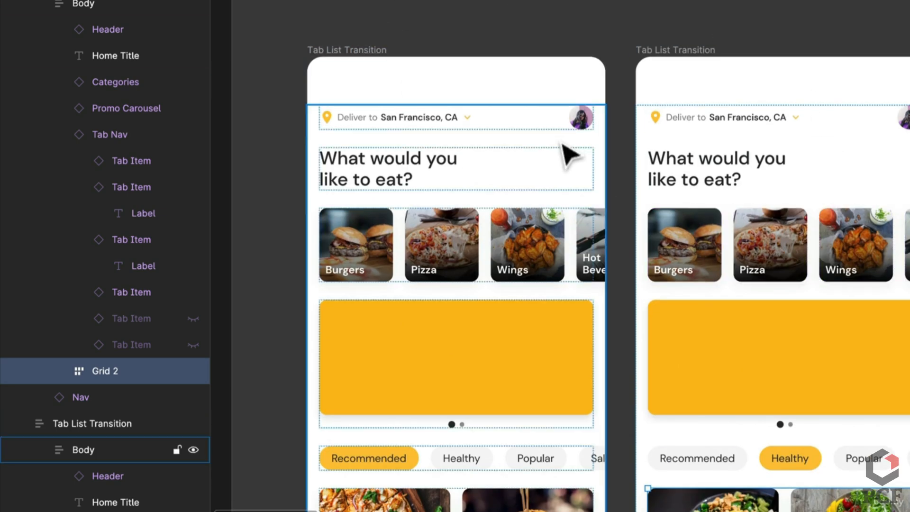
scroll(569, 152, down, 7)
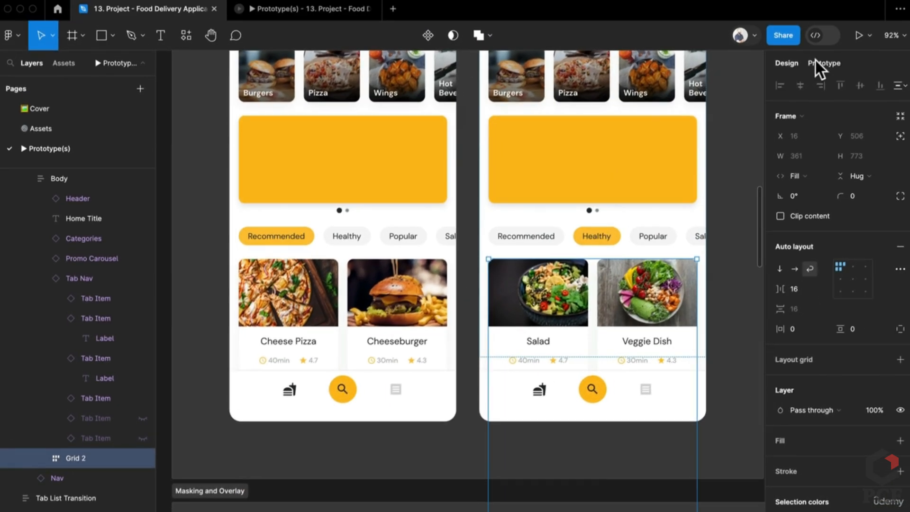
click(818, 64)
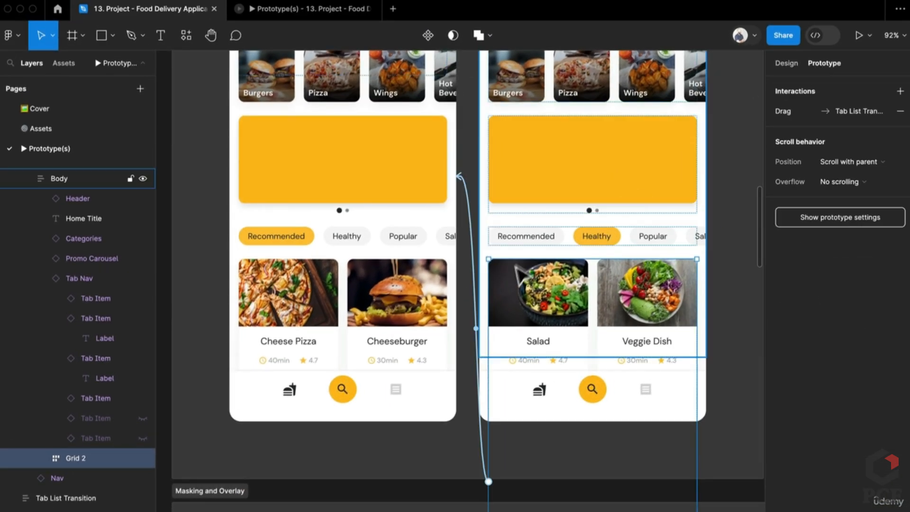
click(420, 327)
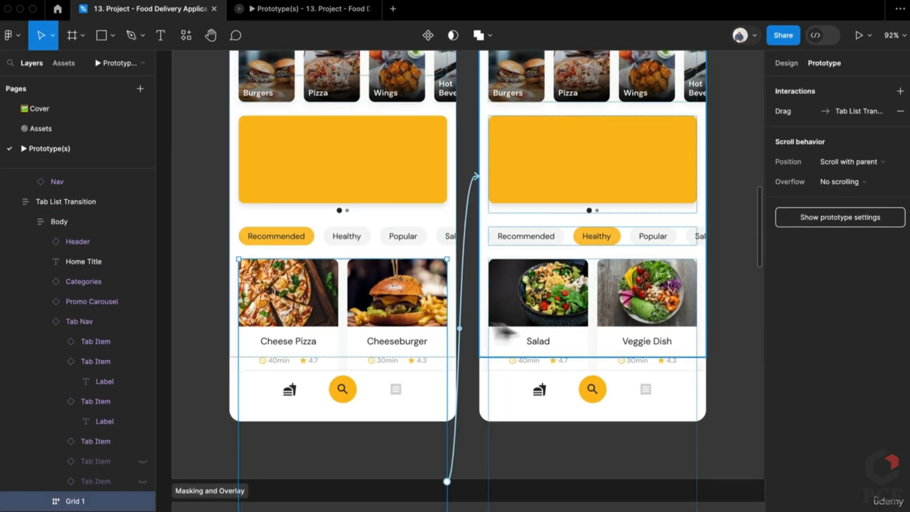
click(464, 263)
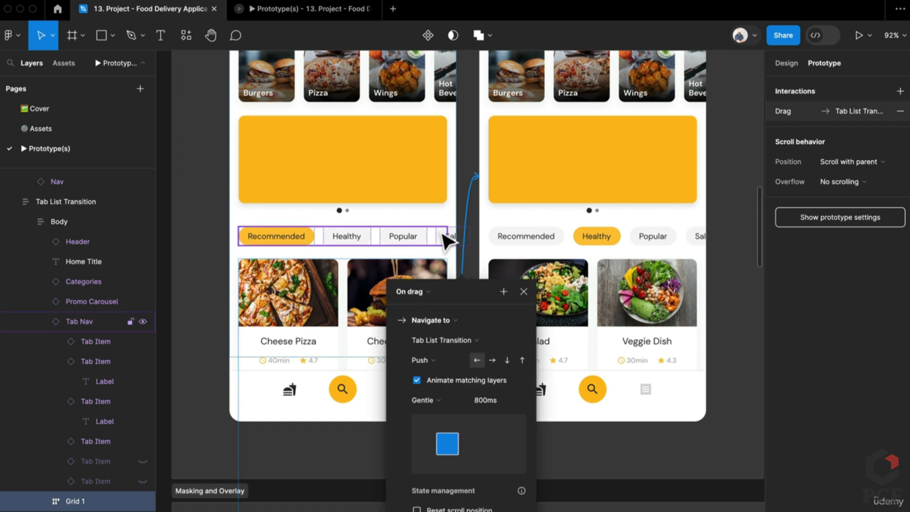
click(460, 213)
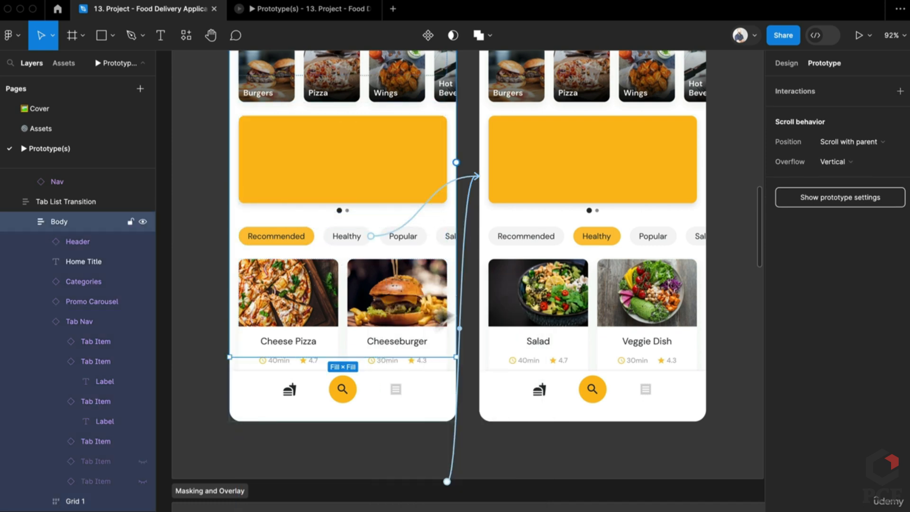
Test the preview by alternating between the Recommended and Healthy tabs, dragging on the food grid and scrolling the page
click(288, 10)
click(475, 218)
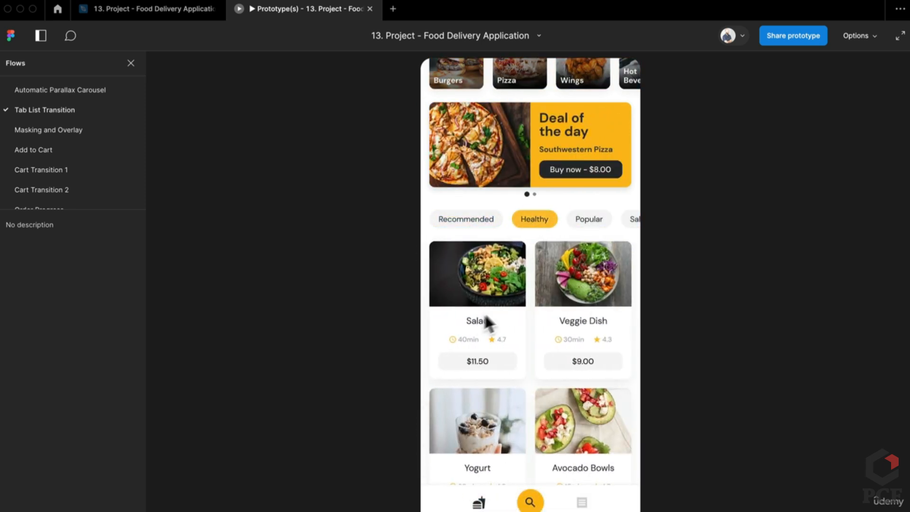
mouse_move(486, 317)
mouse_down()
mouse_move(613, 320)
mouse_move(477, 335)
mouse_move(589, 350)
mouse_move(455, 340)
mouse_move(591, 333)
mouse_move(483, 330)
mouse_up()
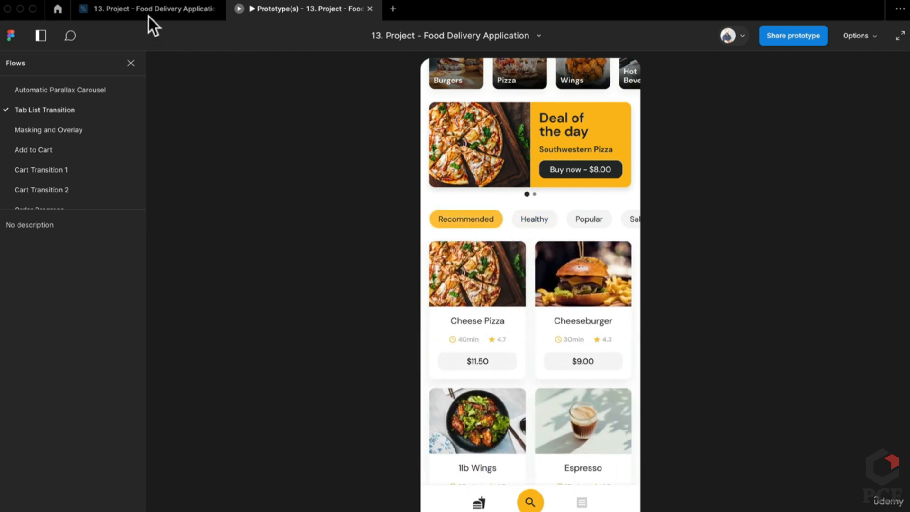
mouse_move(149, 13)
click(538, 222)
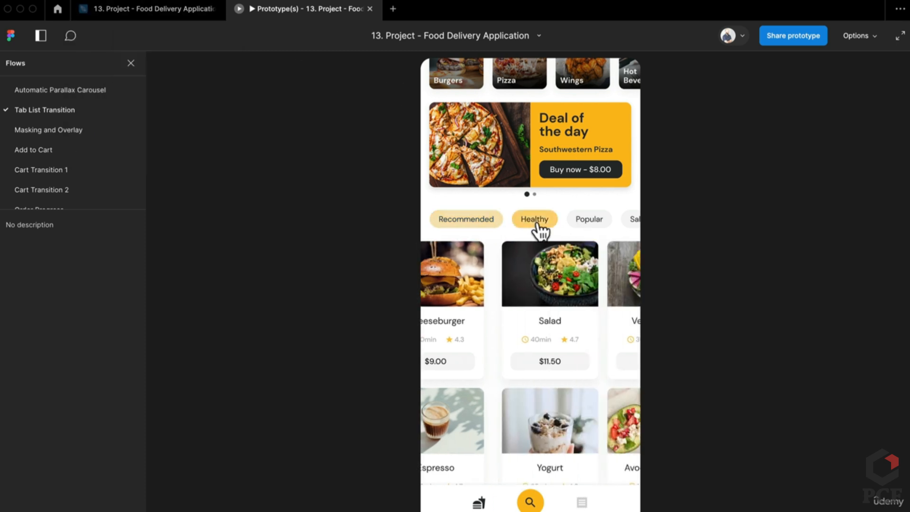
click(474, 226)
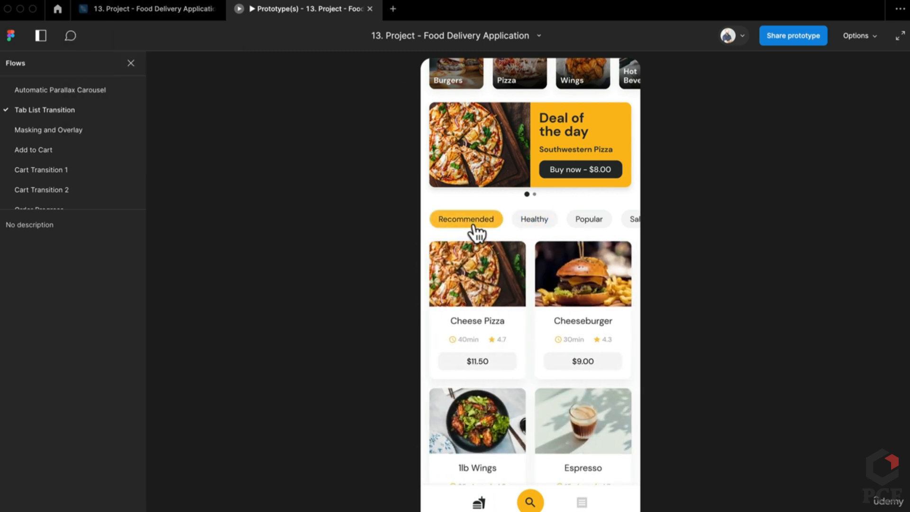
click(520, 227)
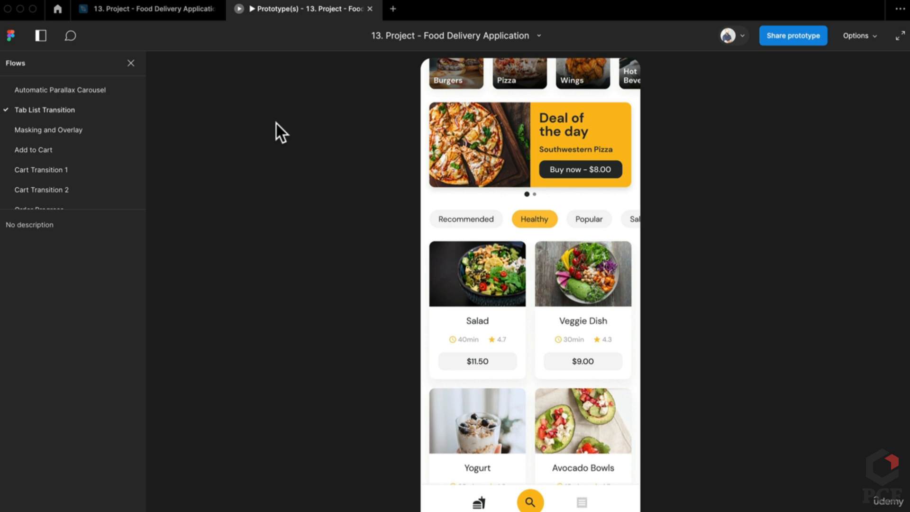
scroll(505, 301, up, 5)
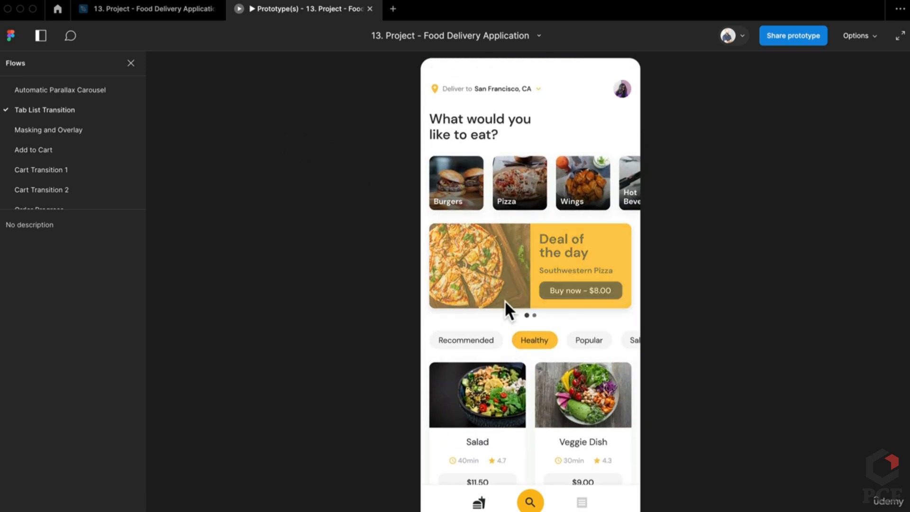
scroll(505, 301, down, 3)
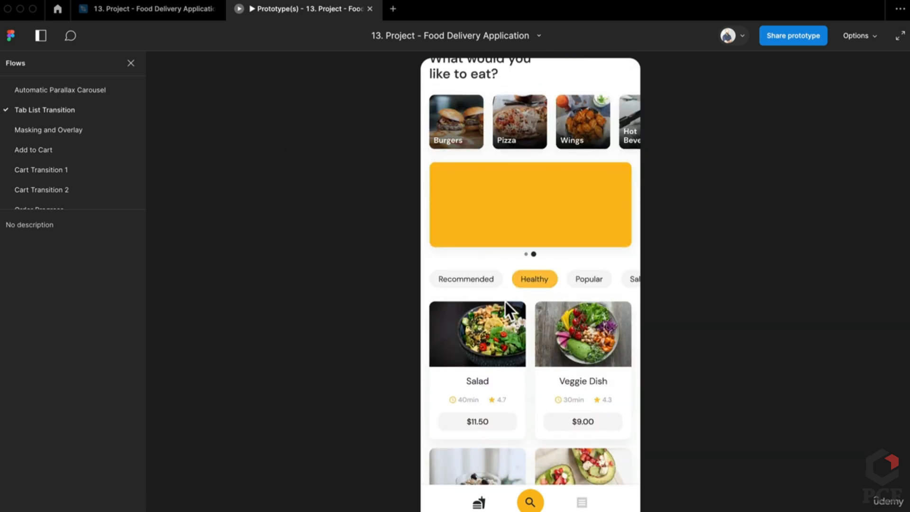
In the design file, rename the food grid layer in the Healthy frame to "Grid 1"
click(131, 5)
click(592, 343)
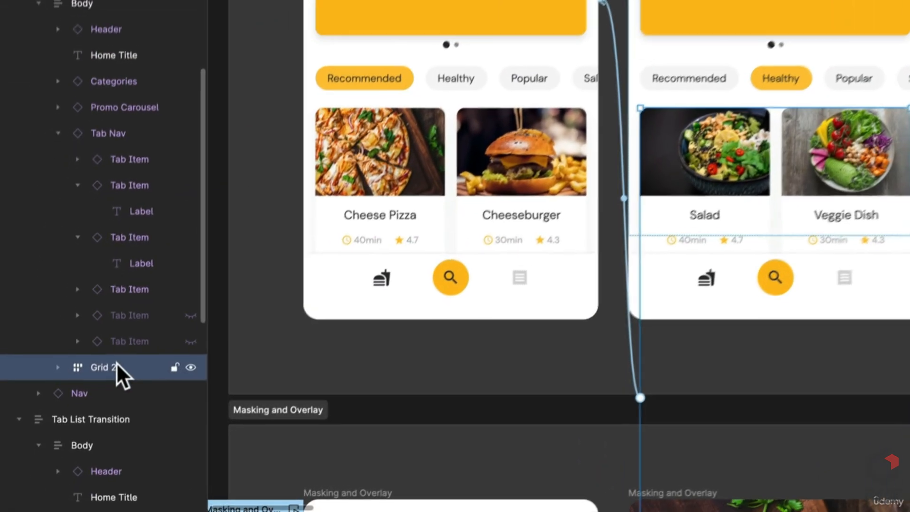
double_click(106, 367)
key(BackSpace)
text(1)
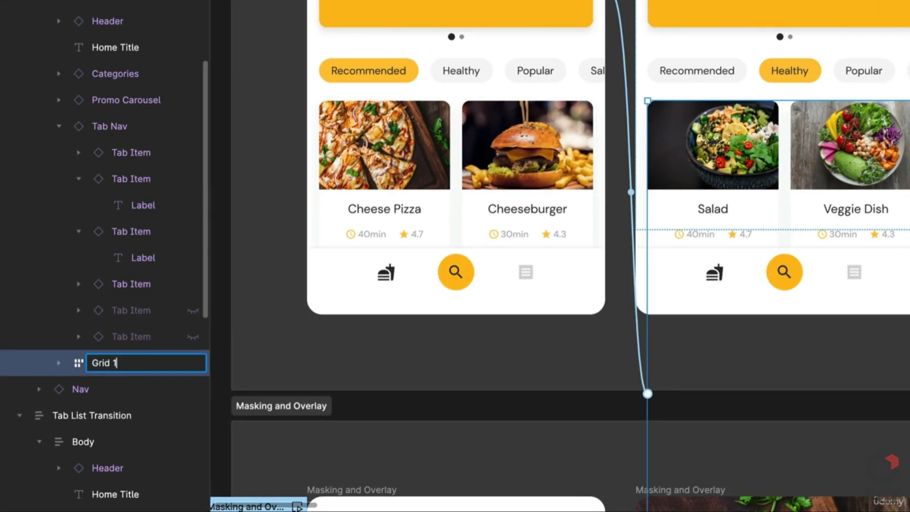
key(Return)
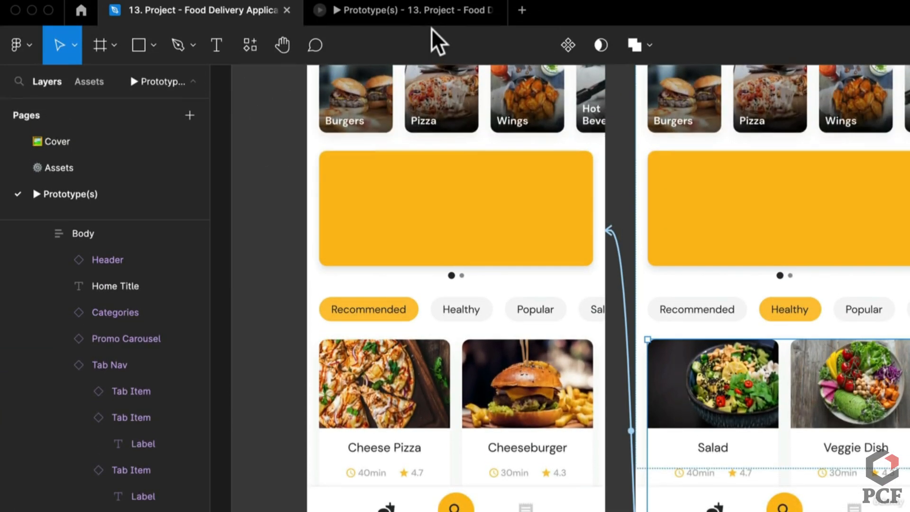
Preview the flow with the matching grid names, alternating between the Recommended and Healthy tabs and scrolling the page
click(430, 11)
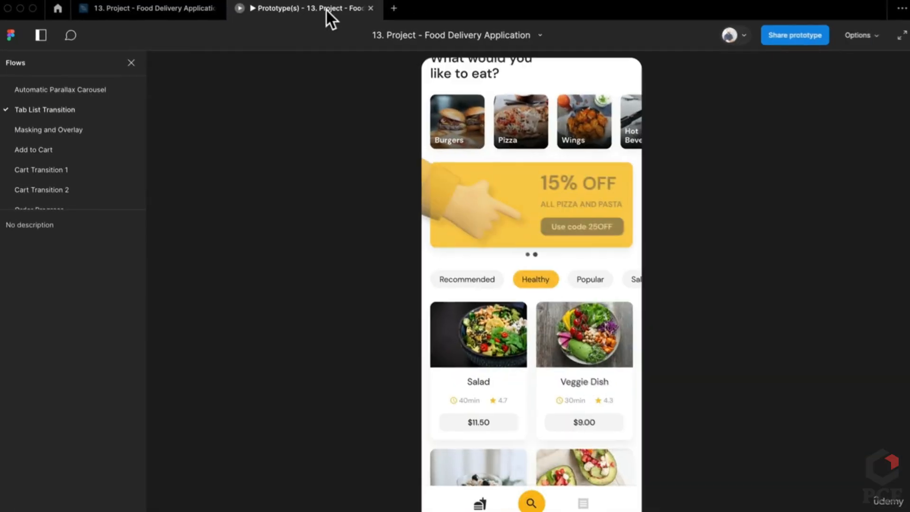
click(523, 361)
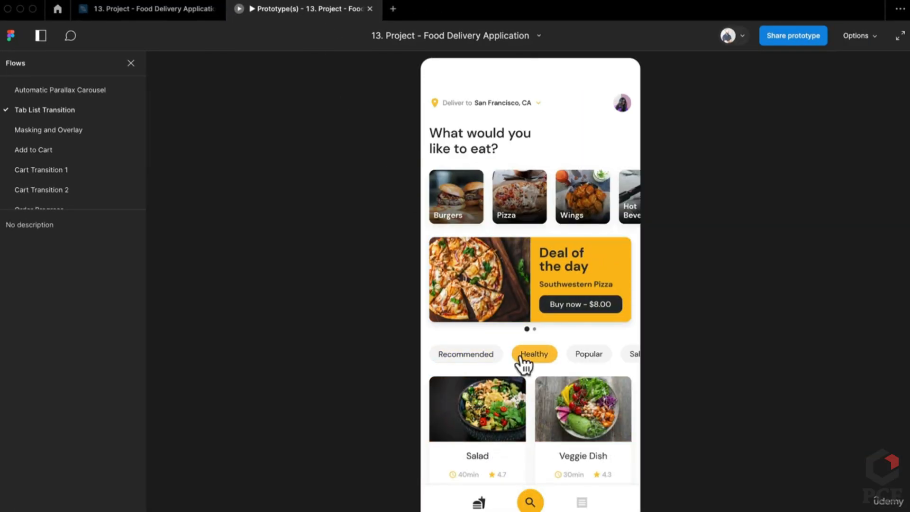
drag(520, 357, 459, 357)
scroll(530, 239, down, 4)
drag(463, 167, 526, 165)
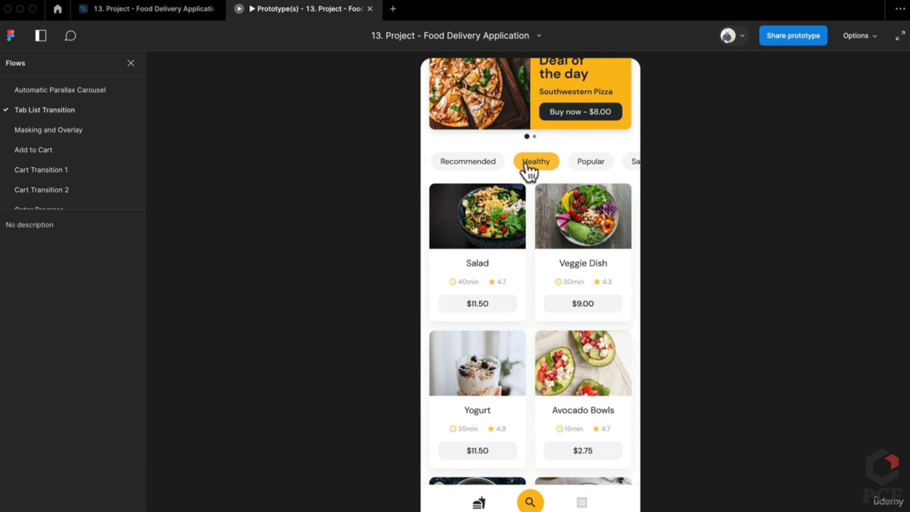
click(491, 163)
click(526, 163)
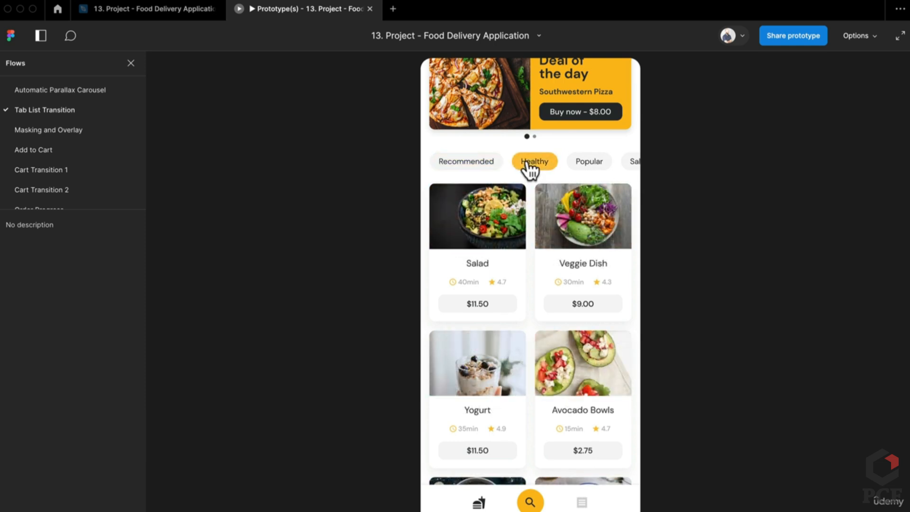
Test the Tab List Transition preview by dragging across the Healthy food grid and switching repeatedly between the Recommended and Healthy tabs
mouse_move(495, 273)
mouse_down()
mouse_move(565, 280)
mouse_move(482, 278)
mouse_up()
mouse_move(556, 275)
mouse_down()
mouse_move(651, 276)
mouse_move(477, 271)
mouse_up()
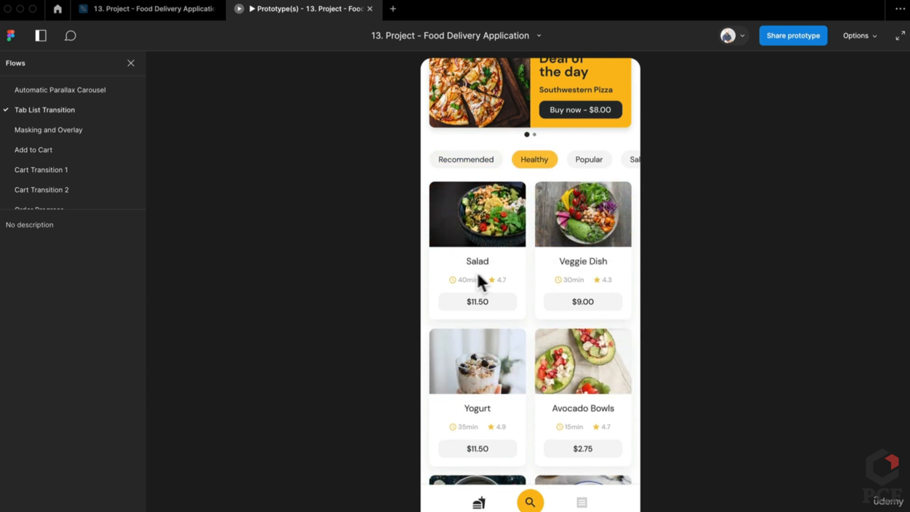
click(469, 166)
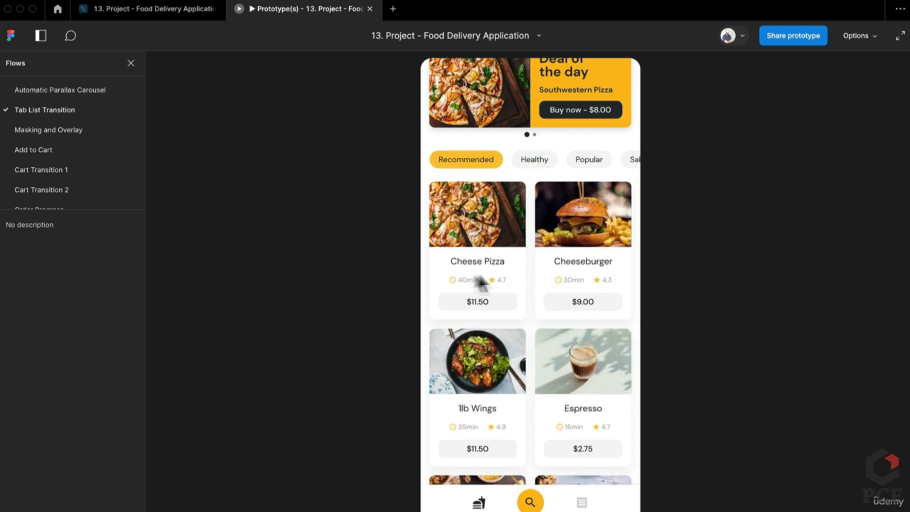
click(530, 169)
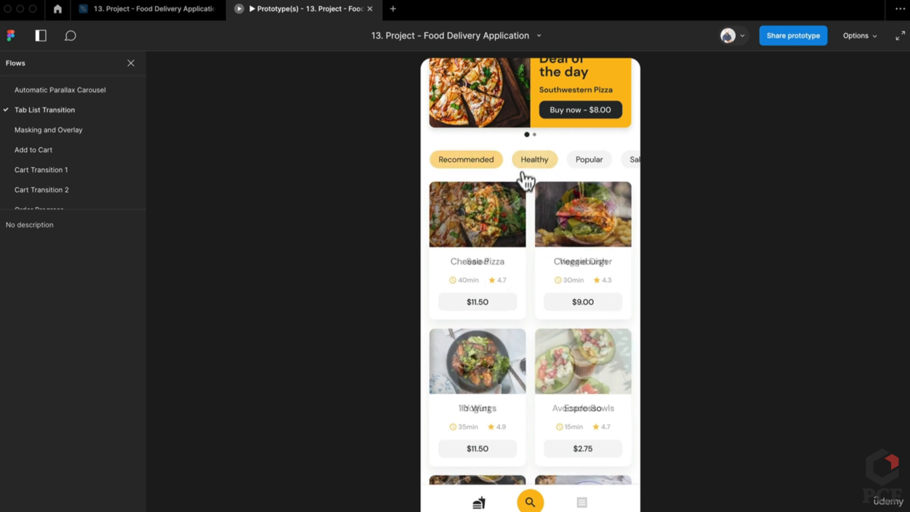
click(488, 167)
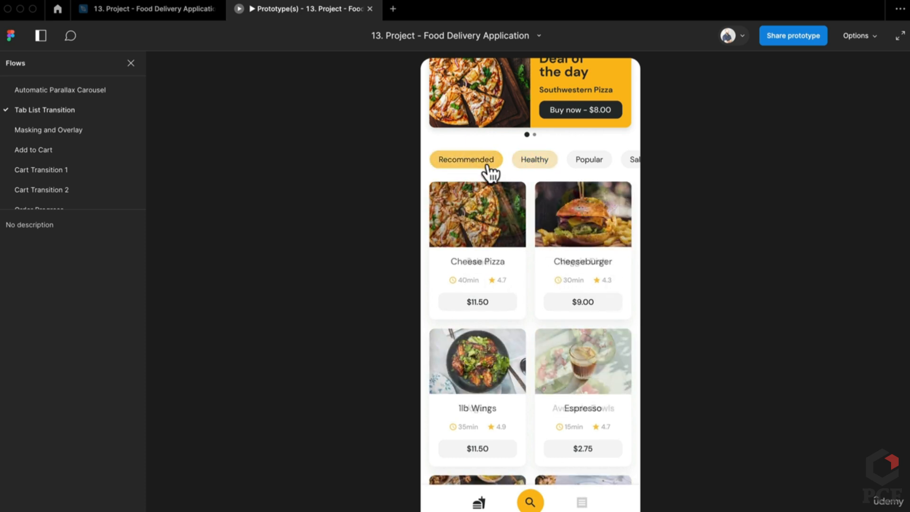
click(535, 161)
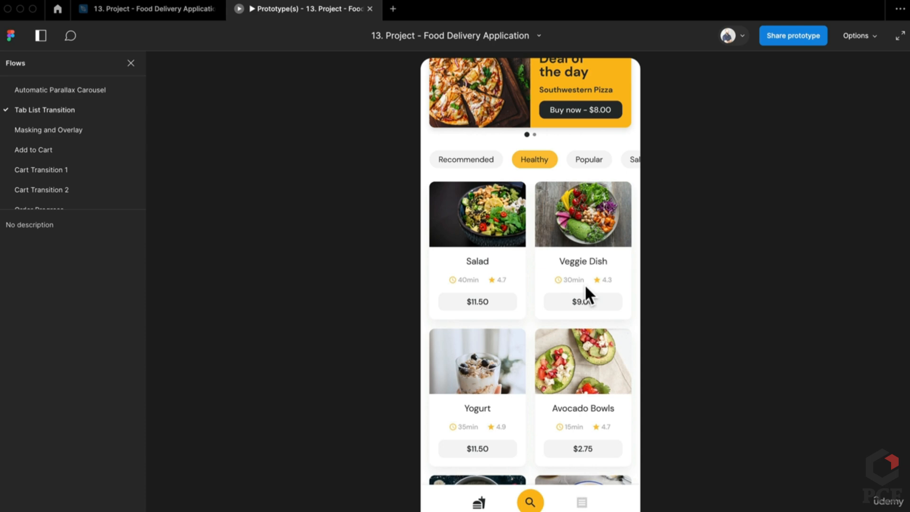
click(484, 160)
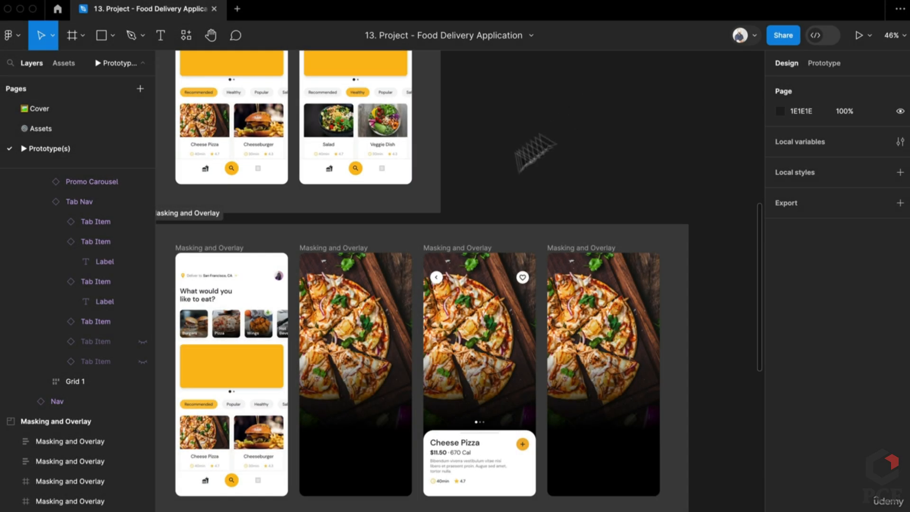
In the design file, examine the prototype connections between the four Masking and Overlay frames
drag(288, 413, 339, 336)
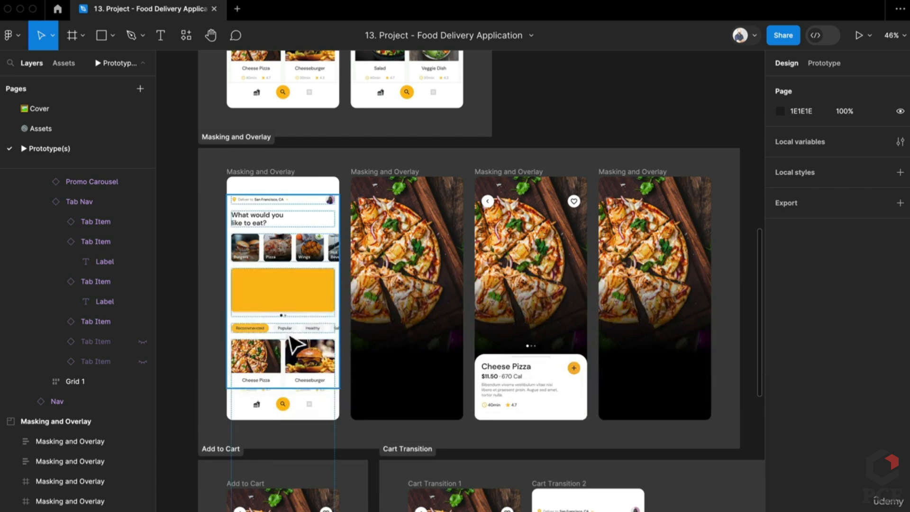
click(791, 64)
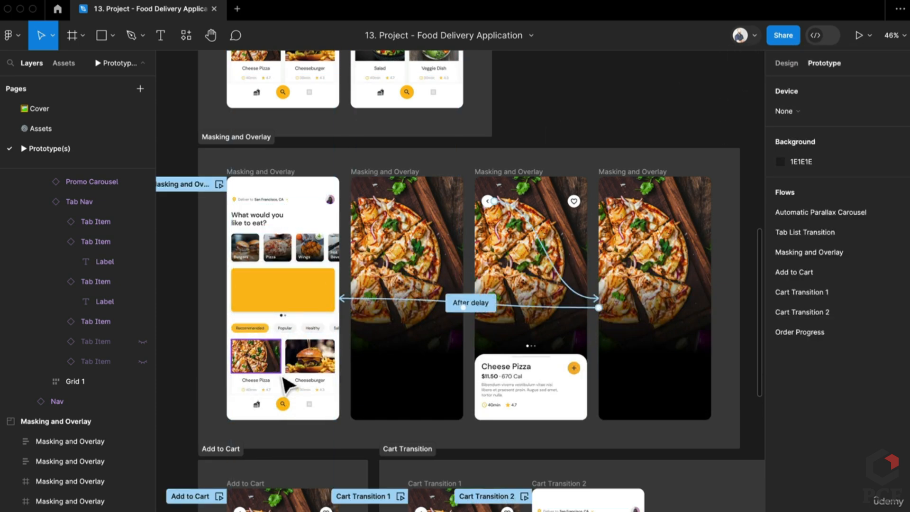
scroll(284, 377, up, 3)
scroll(318, 290, up, 5)
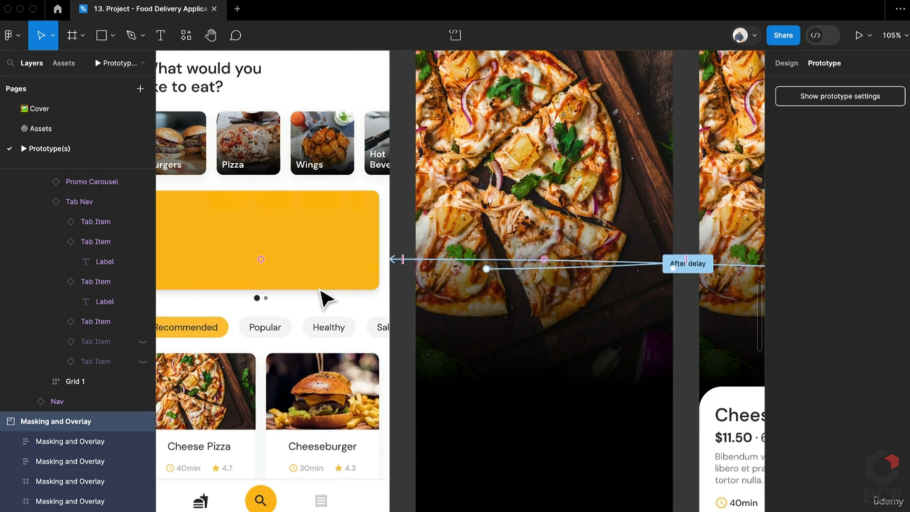
click(324, 299)
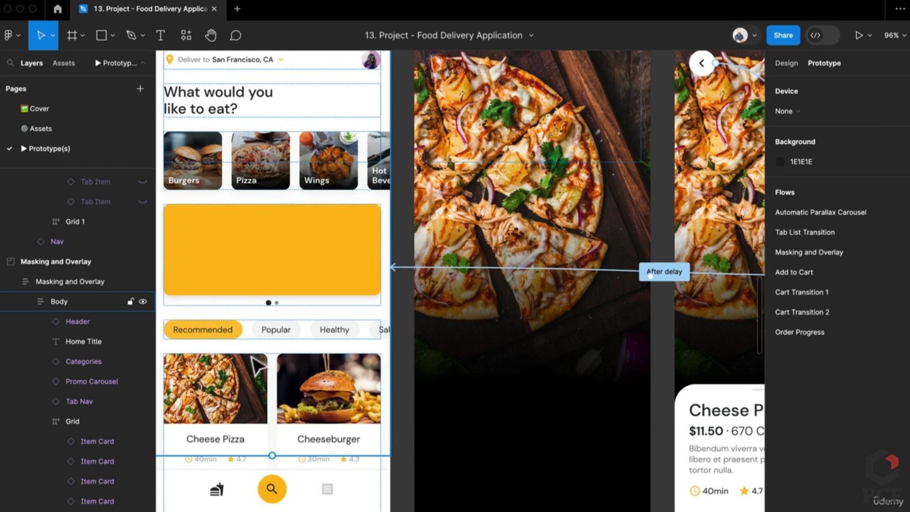
scroll(256, 365, down, 2)
scroll(248, 372, down, 2)
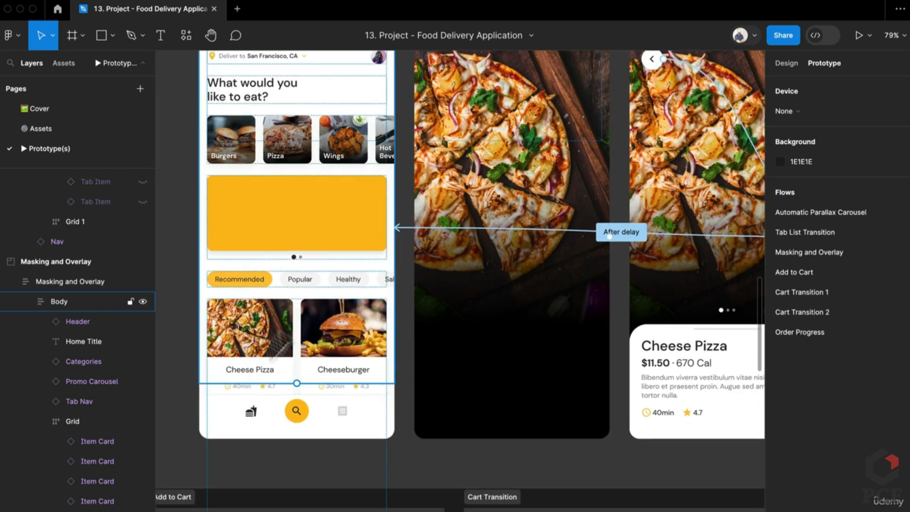
scroll(500, 228, up, 5)
scroll(500, 227, right, 3)
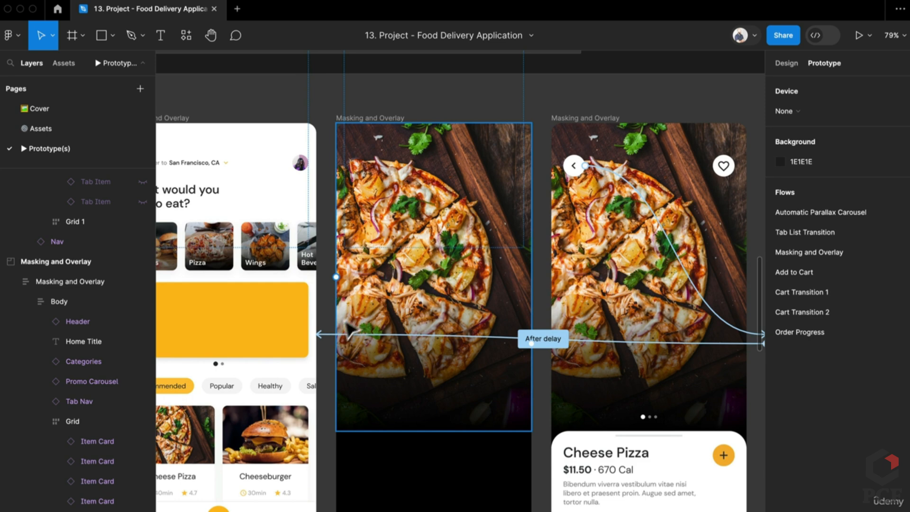
scroll(412, 394, down, 1)
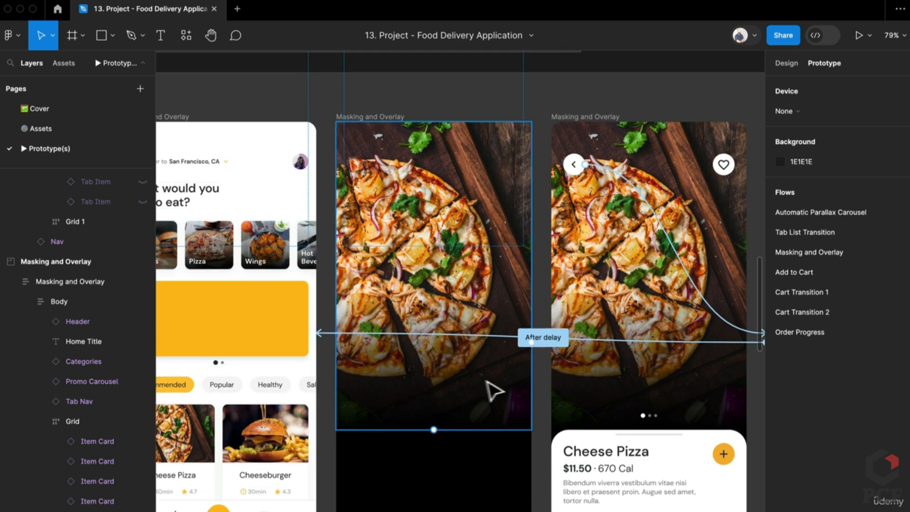
scroll(493, 391, right, 3)
scroll(493, 391, down, 1)
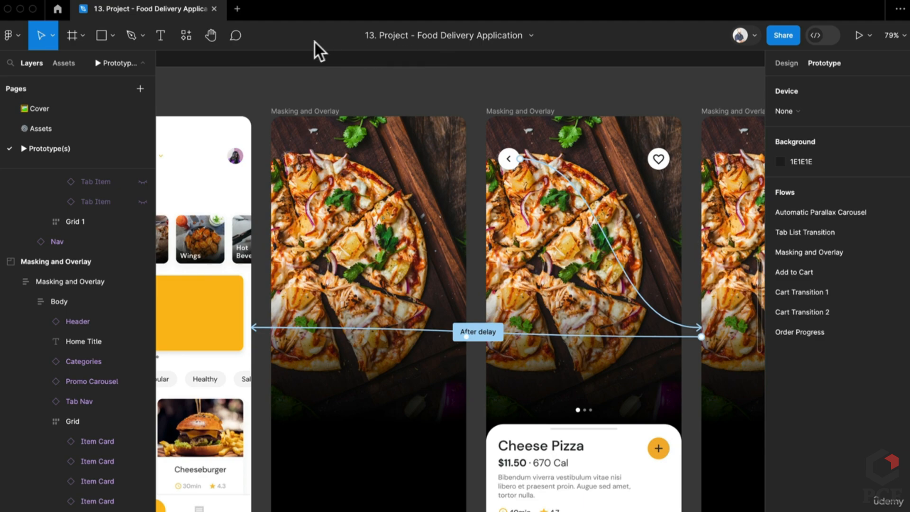
Run the prototype preview with the Masking and Overlay flow and open the pizza from the Deal of the day promo
click(858, 36)
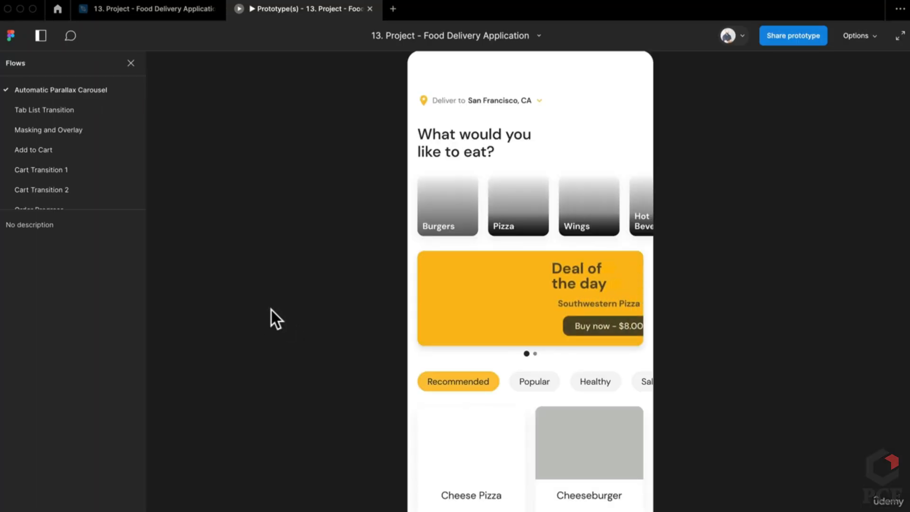
click(47, 109)
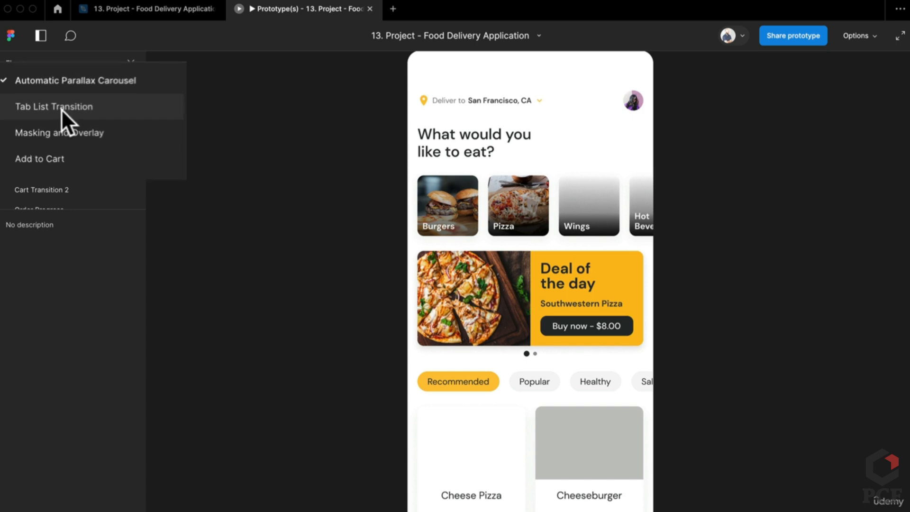
click(55, 127)
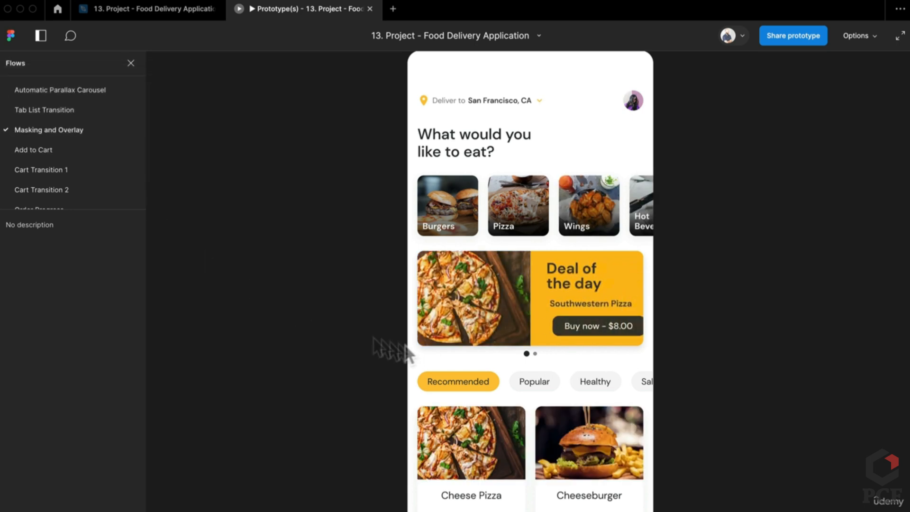
click(490, 352)
scroll(475, 422, down, 1)
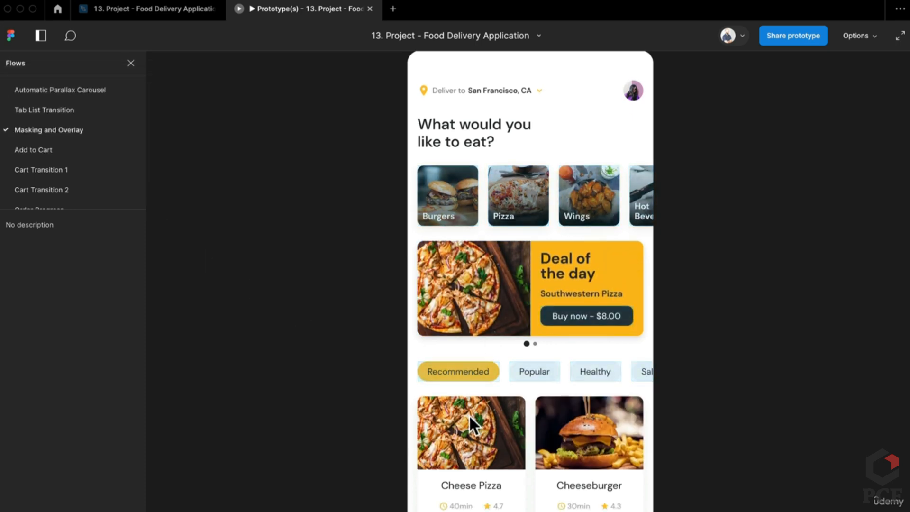
click(544, 290)
click(574, 306)
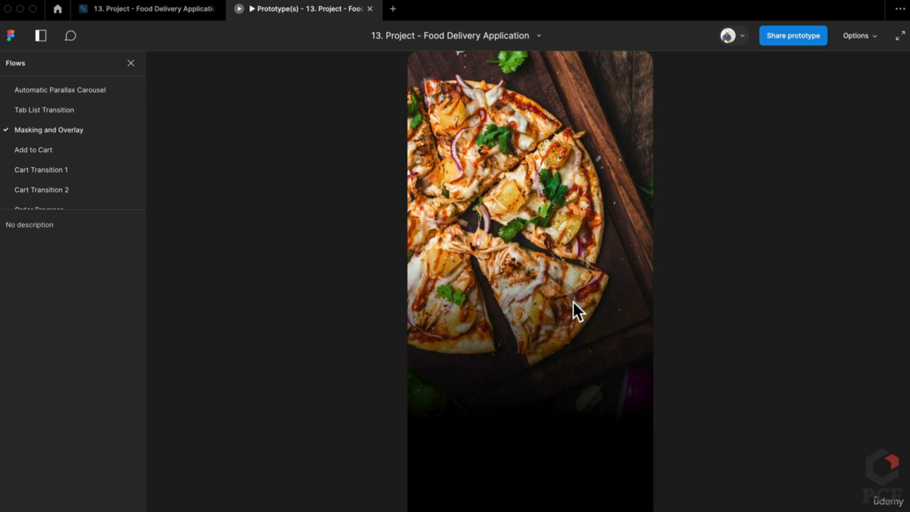
Restart the flow and replay the promo-to-detail transition several times, ending by returning from the Cheese Pizza screen to the home screen
key(r)
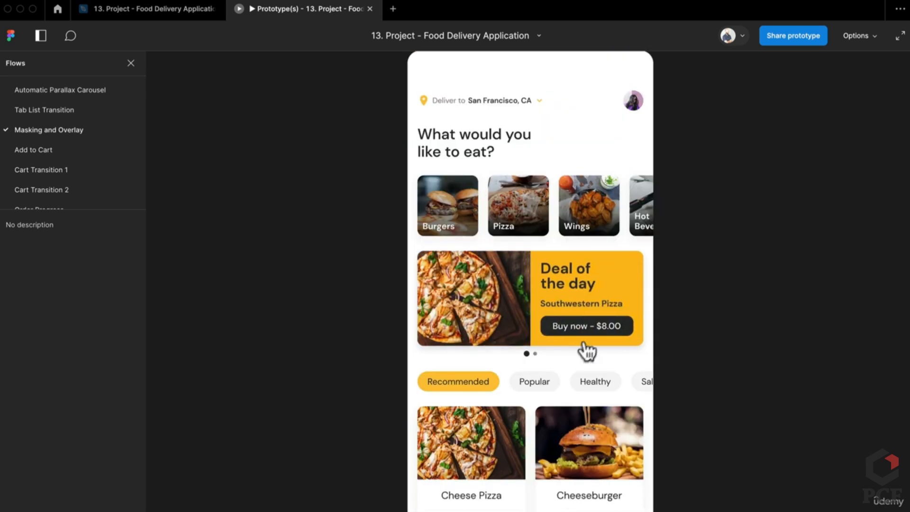
click(573, 336)
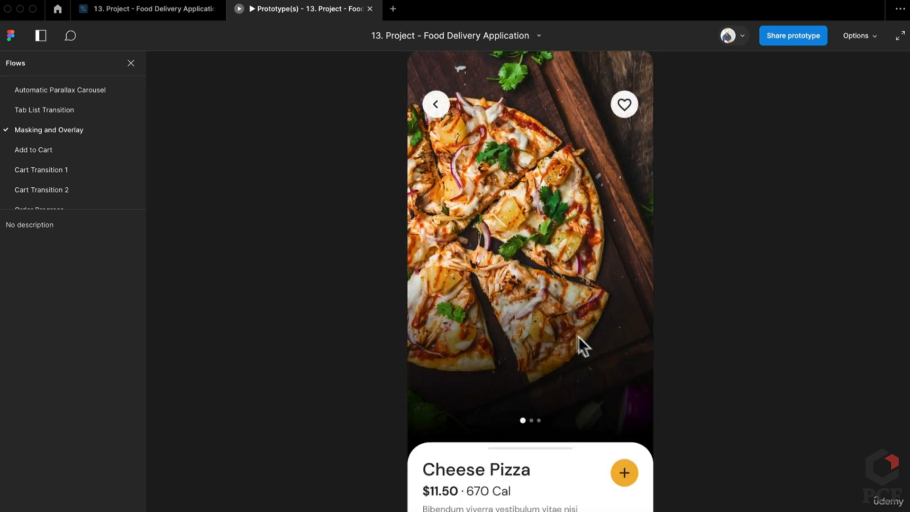
key(r)
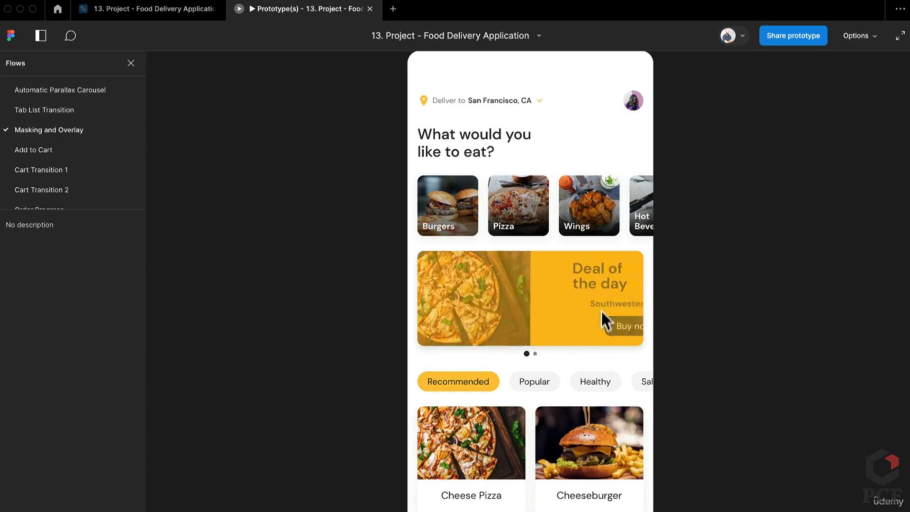
click(599, 334)
key(r)
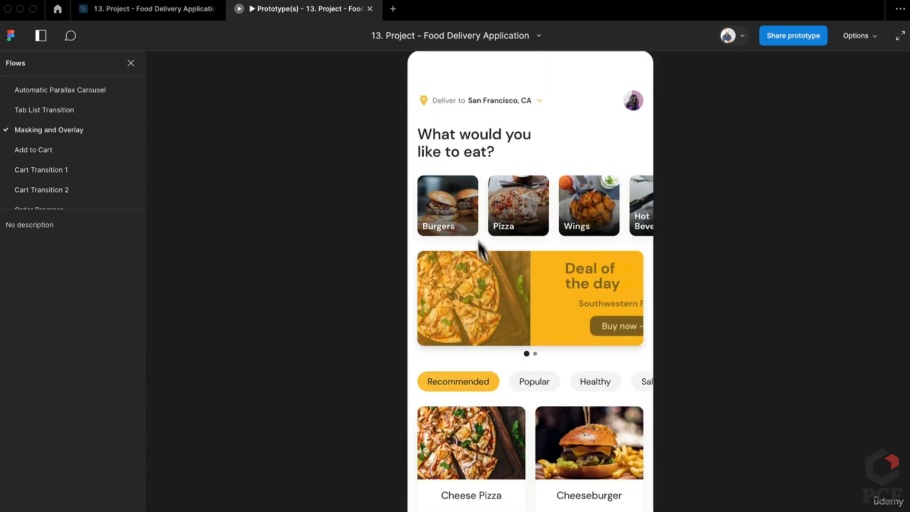
click(600, 336)
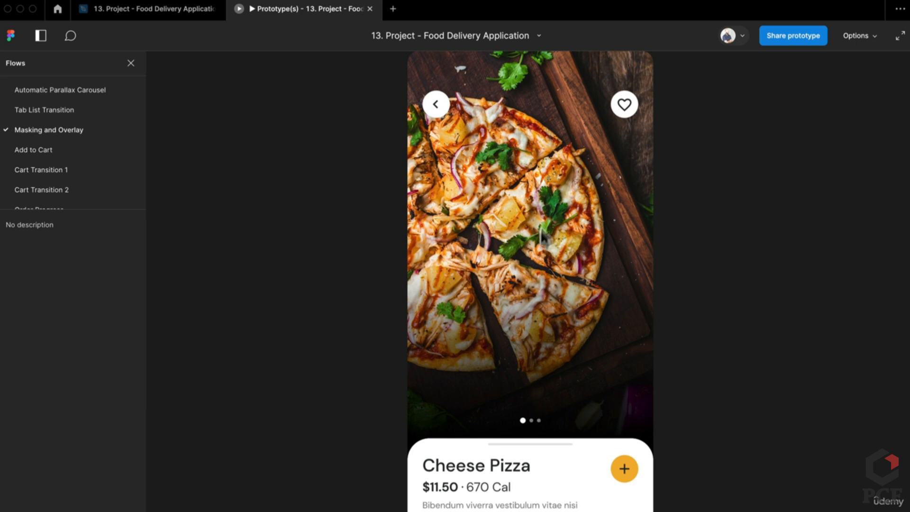
click(436, 104)
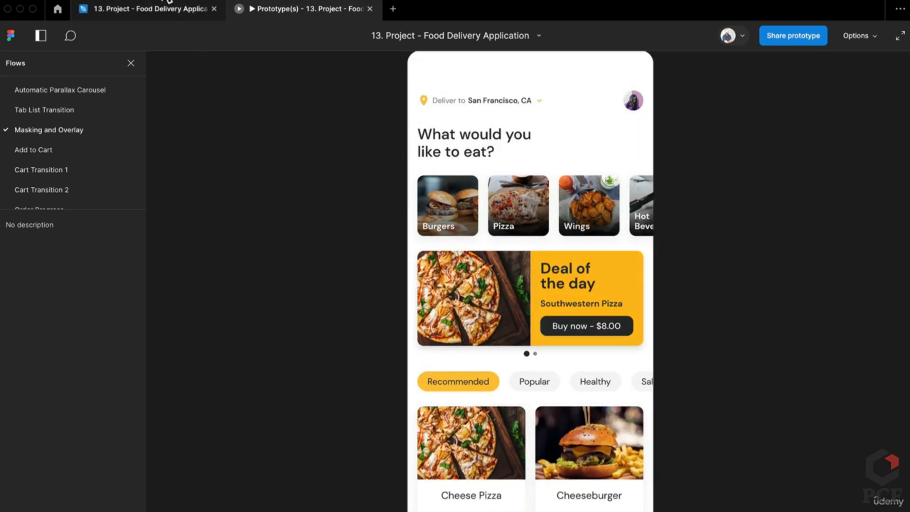
Back in the design file, inspect the Body layers of the three pizza frames and show the last one's design properties
click(178, 6)
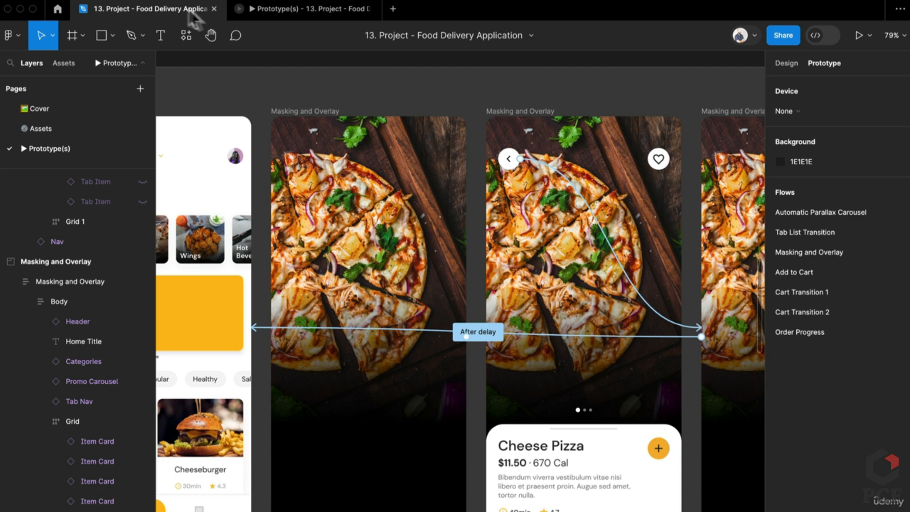
scroll(473, 295, down, 3)
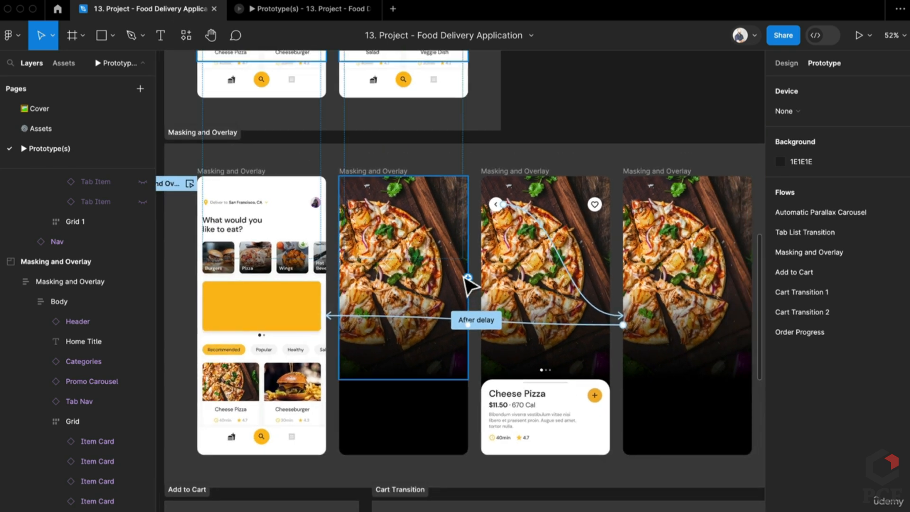
click(430, 302)
click(575, 274)
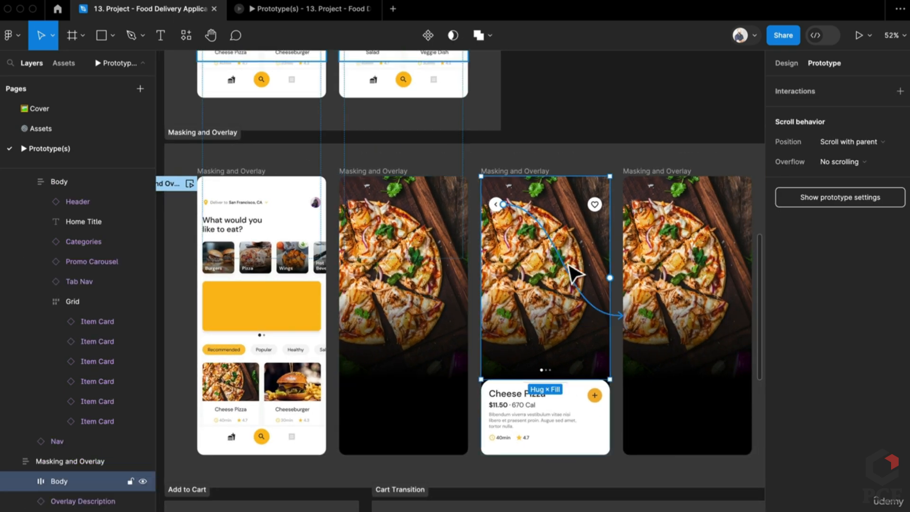
click(681, 272)
click(785, 63)
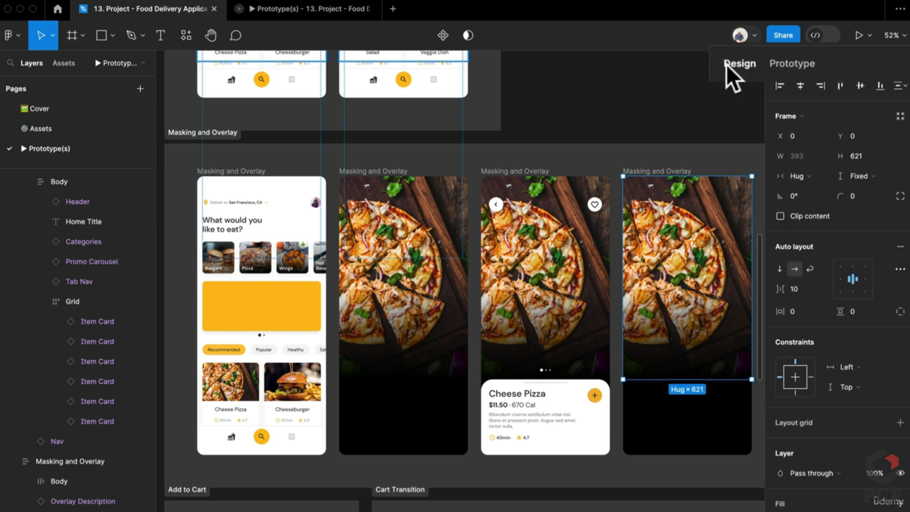
Inspect the first Masking and Overlay frame's Promo Carousel and Body against the second frame's Body, and select the whole first frame
scroll(291, 266, up, 2)
scroll(292, 265, up, 5)
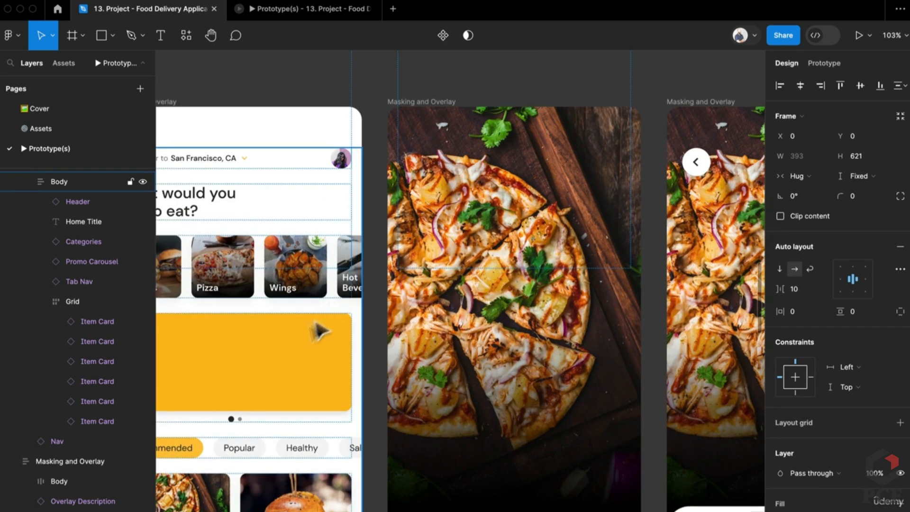
scroll(388, 310, down, 3)
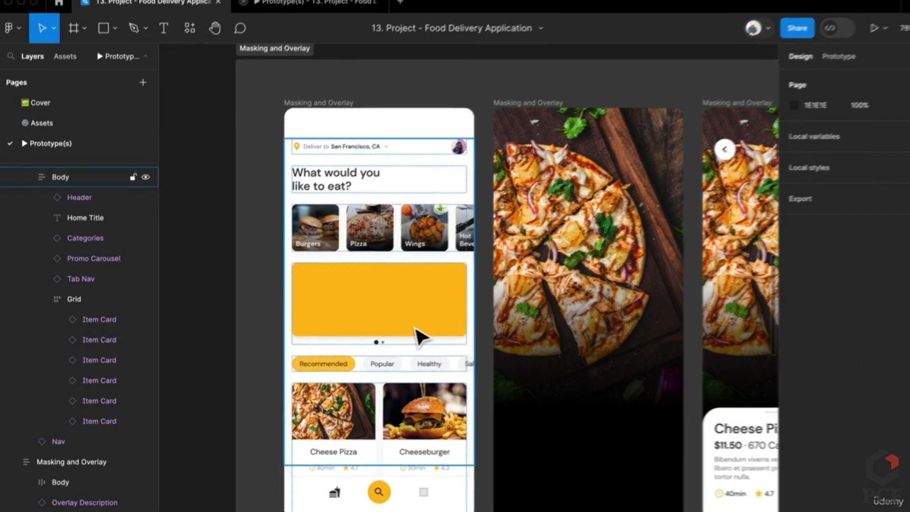
click(408, 332)
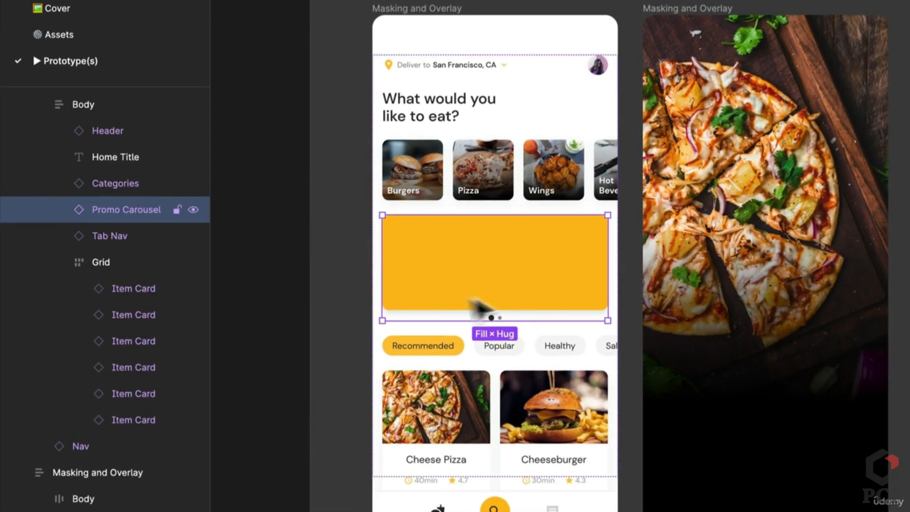
click(731, 229)
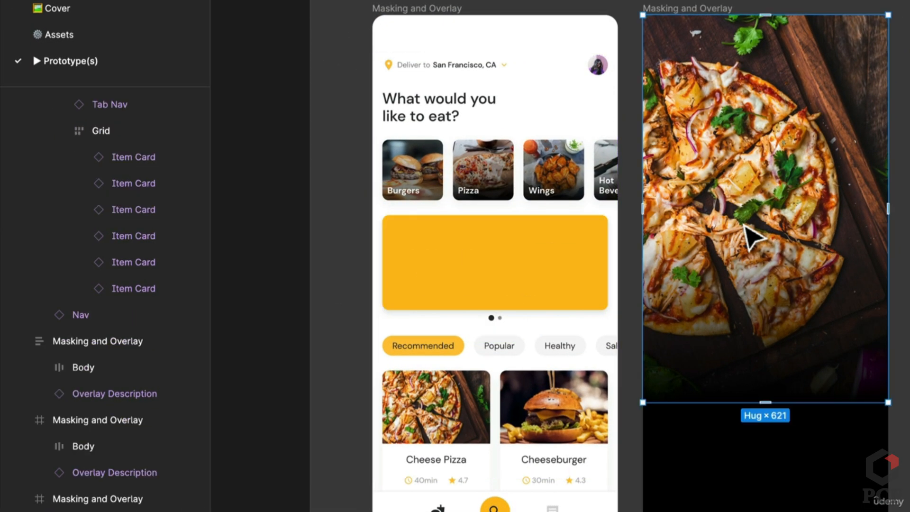
click(487, 248)
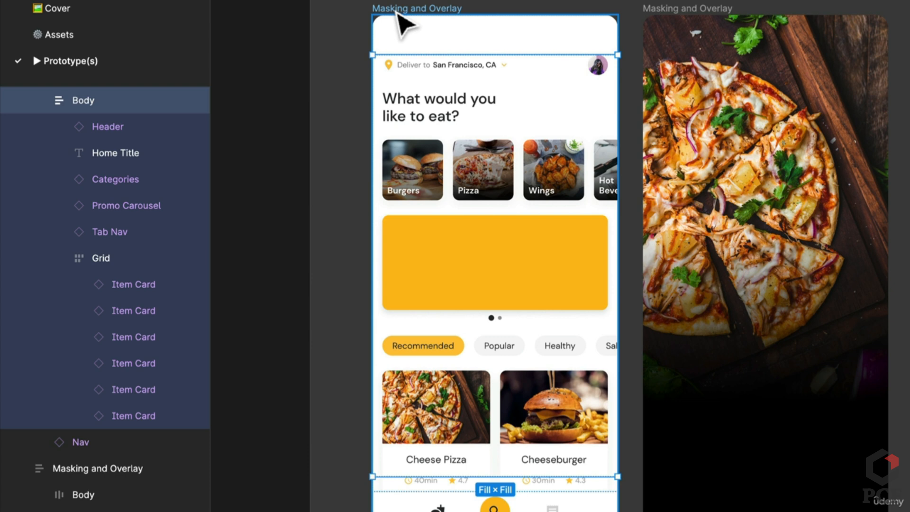
click(402, 23)
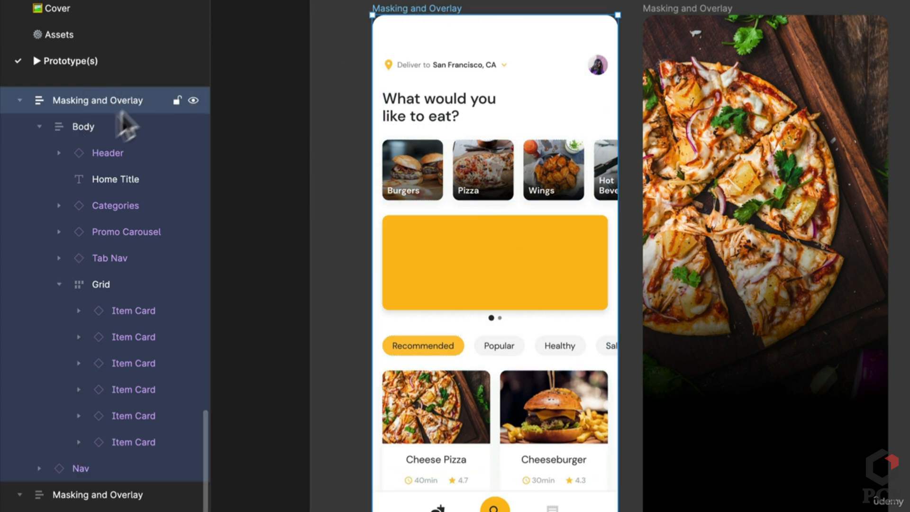
In the first Masking and Overlay frame, expand the Promo Carousel and its Promotion Image Card and examine the nested layers down to Image
click(90, 128)
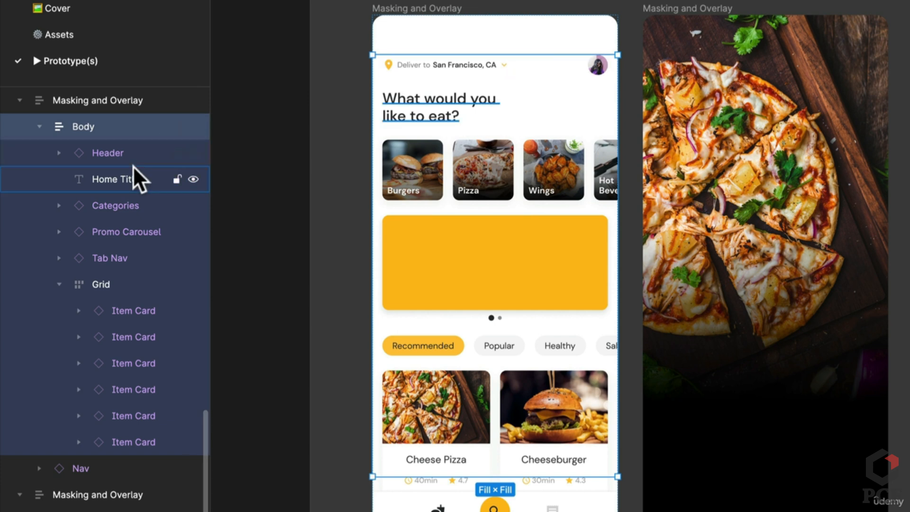
click(136, 235)
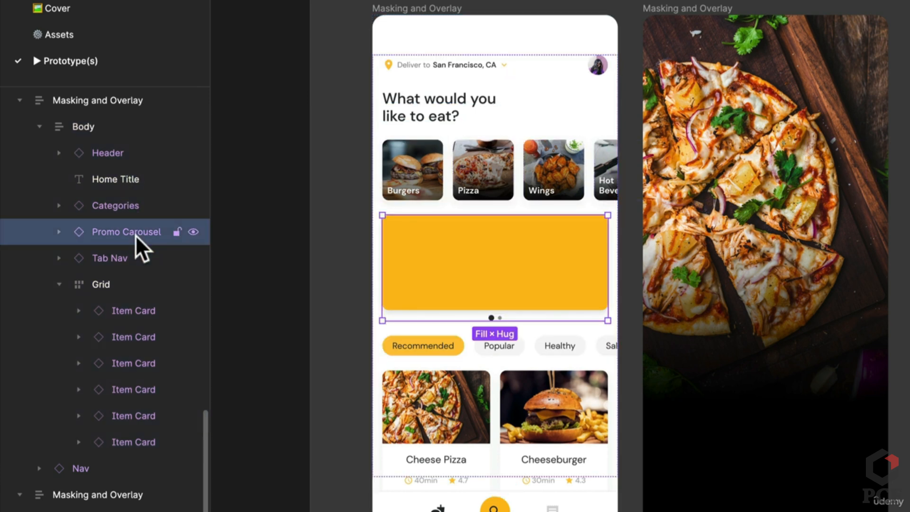
click(59, 232)
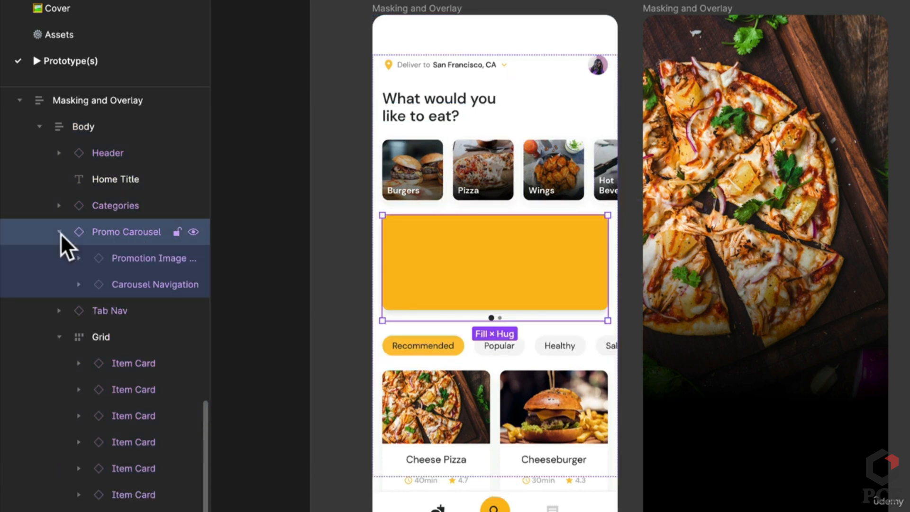
click(134, 256)
click(80, 256)
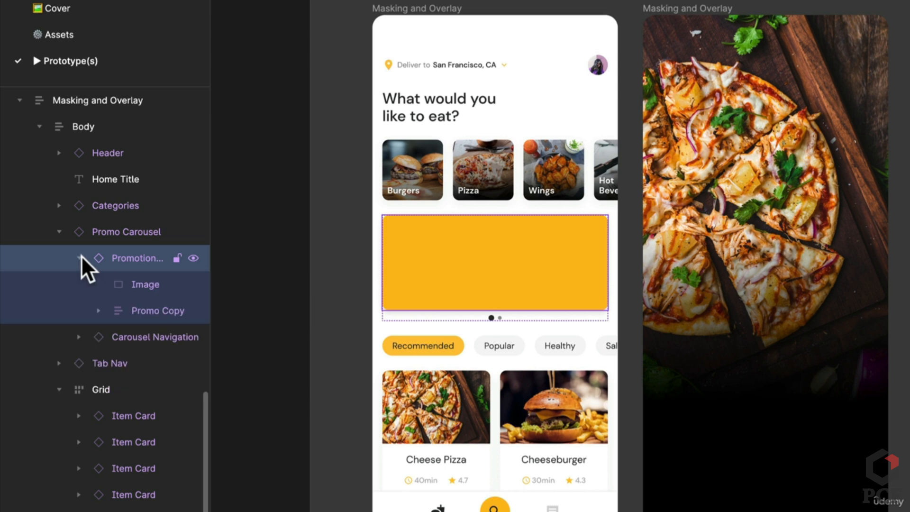
click(139, 283)
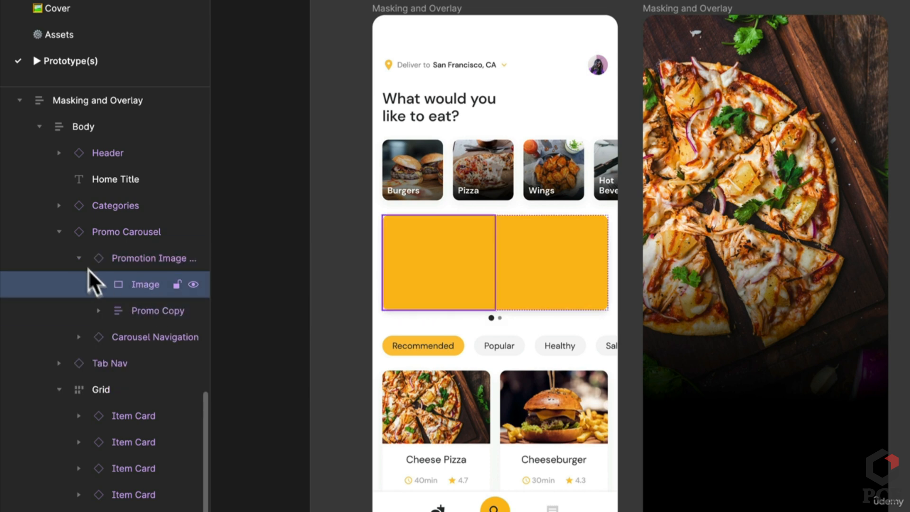
Widen the layers list to fit the Promotion Image Card's full name and select the card's Image layer
click(140, 261)
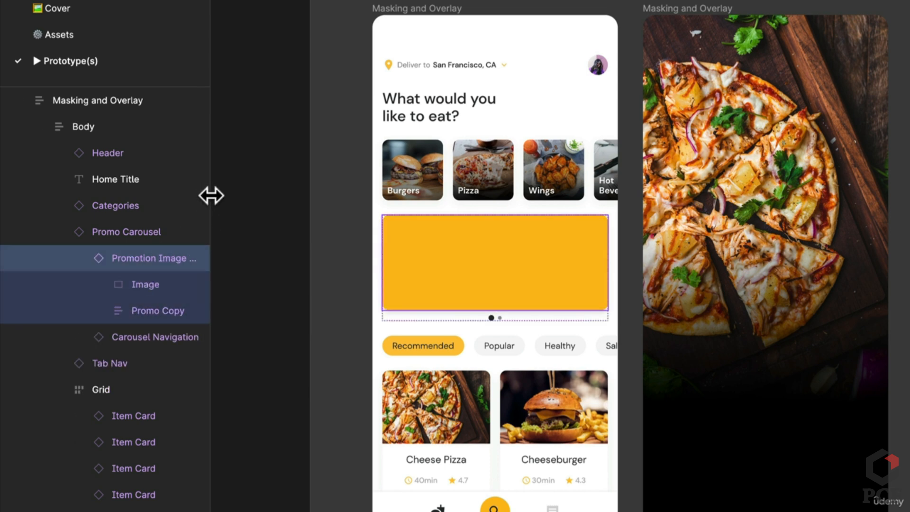
drag(209, 195, 269, 195)
click(151, 288)
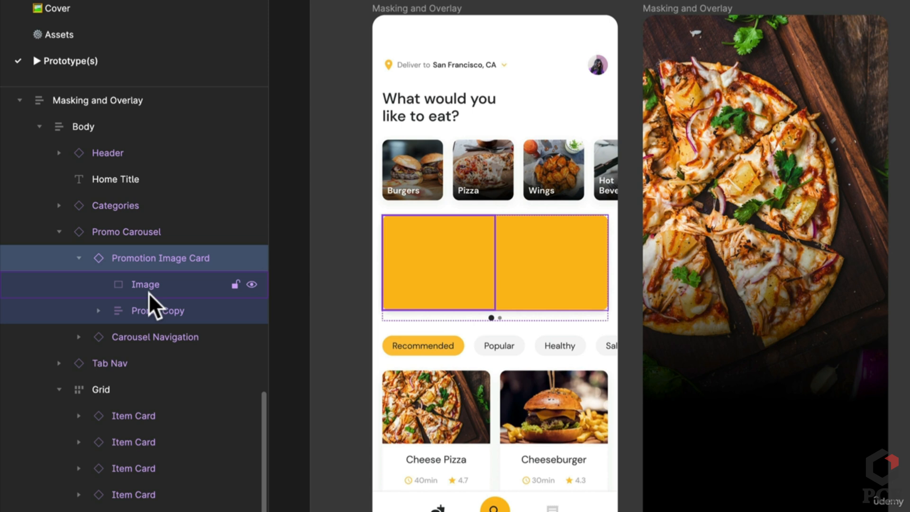
click(149, 293)
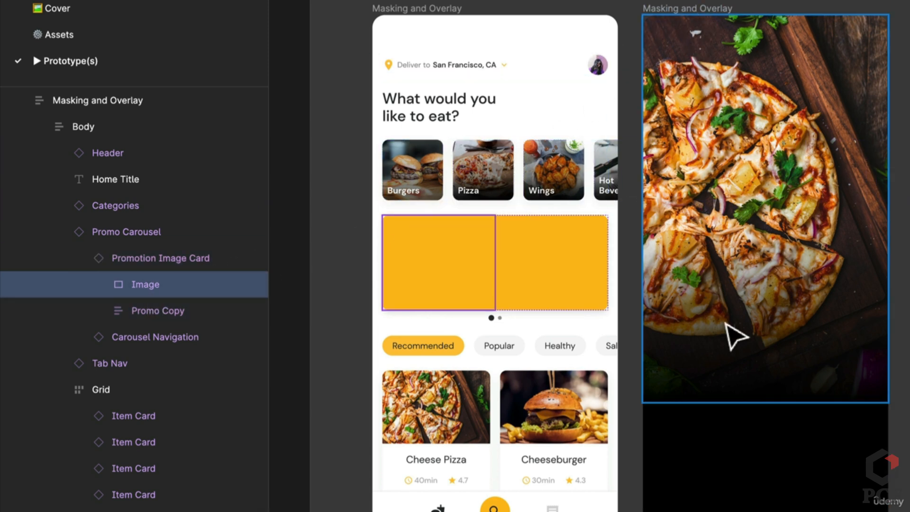
Examine the second Masking and Overlay frame's Body, Promo Carousel and Promotion Image Card, expanding the card to select its Image layer
click(735, 337)
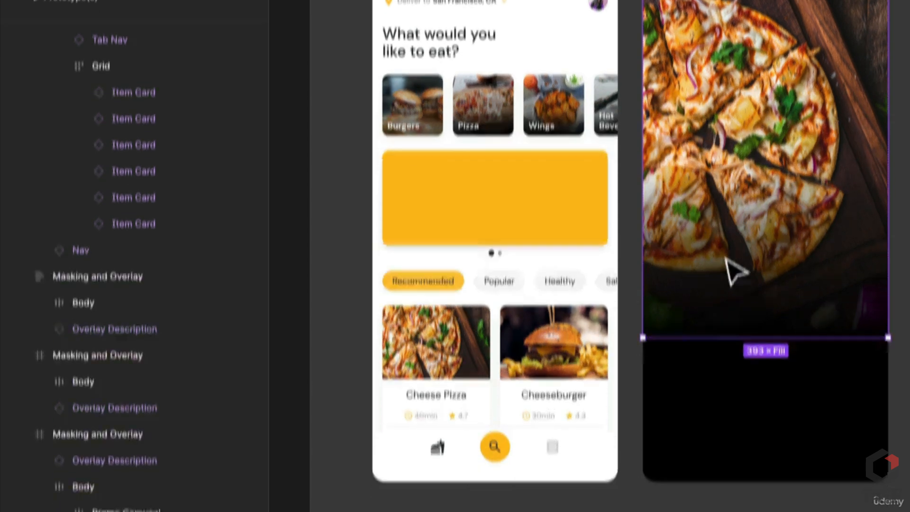
scroll(113, 416, down, 1)
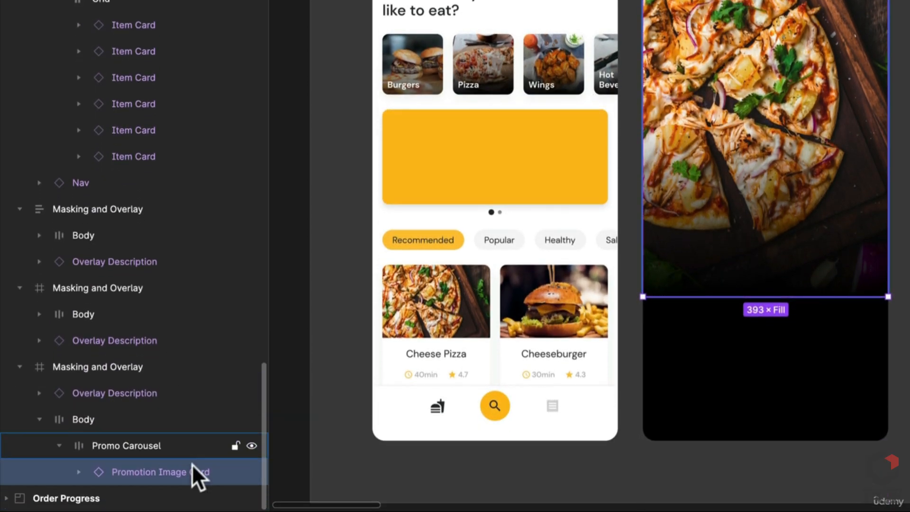
click(118, 422)
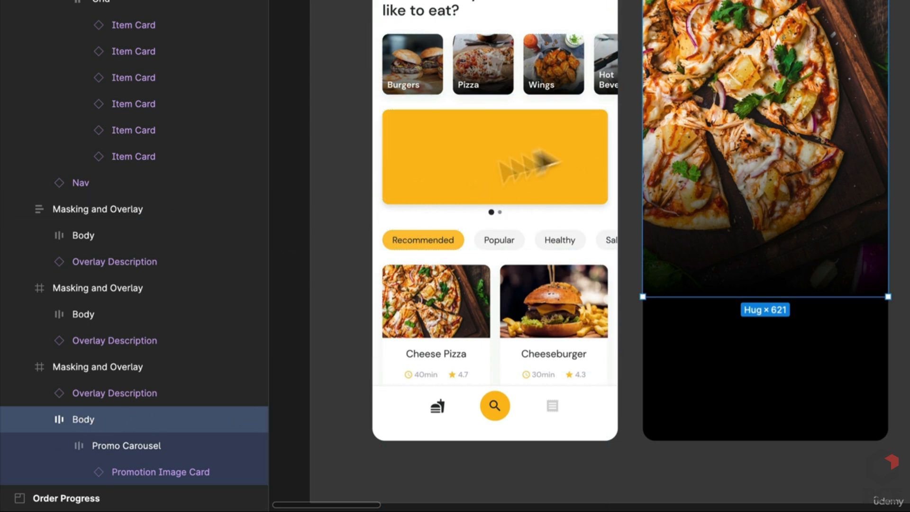
click(151, 448)
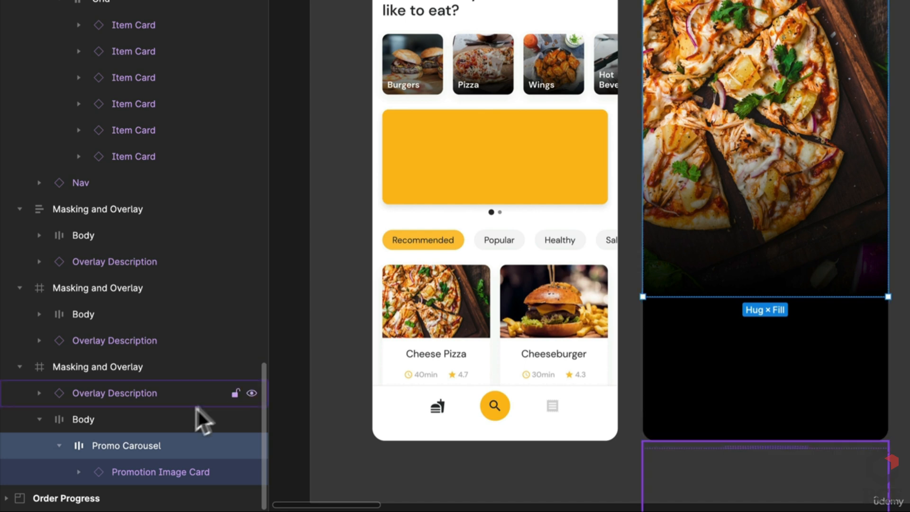
click(160, 473)
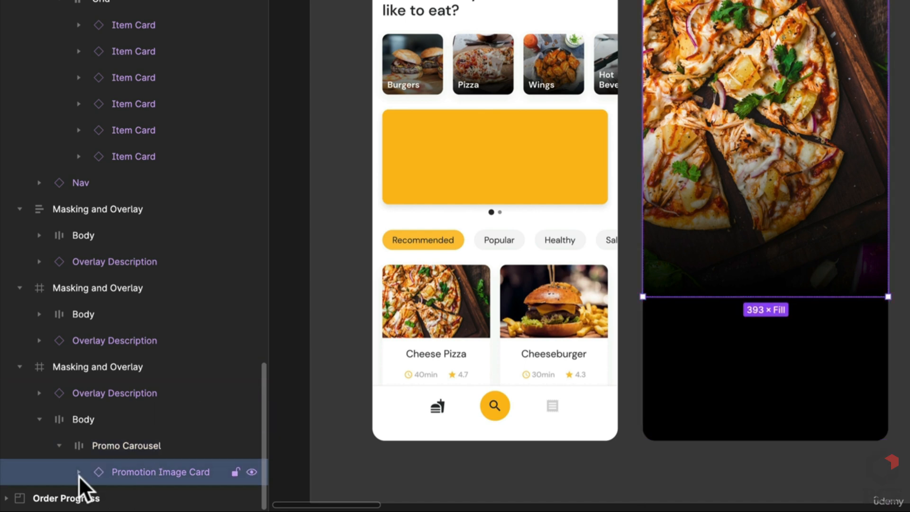
click(79, 472)
scroll(142, 427, down, 3)
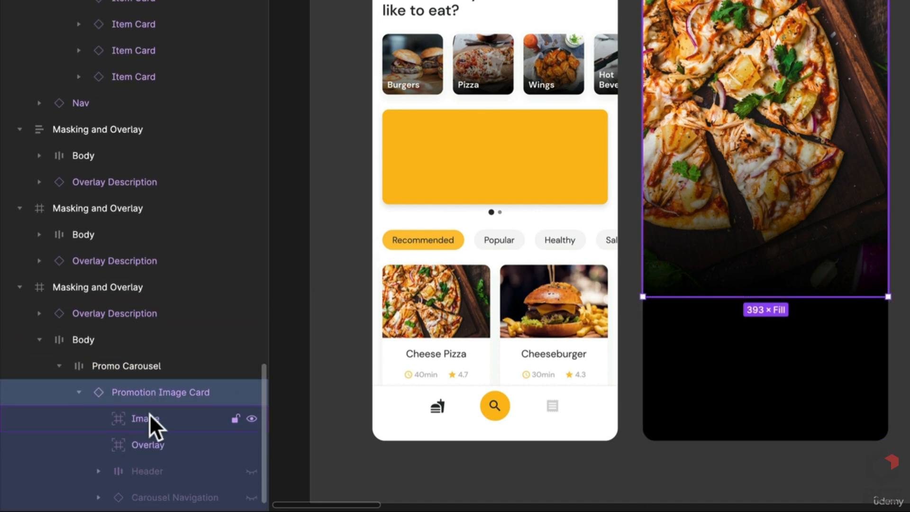
click(150, 417)
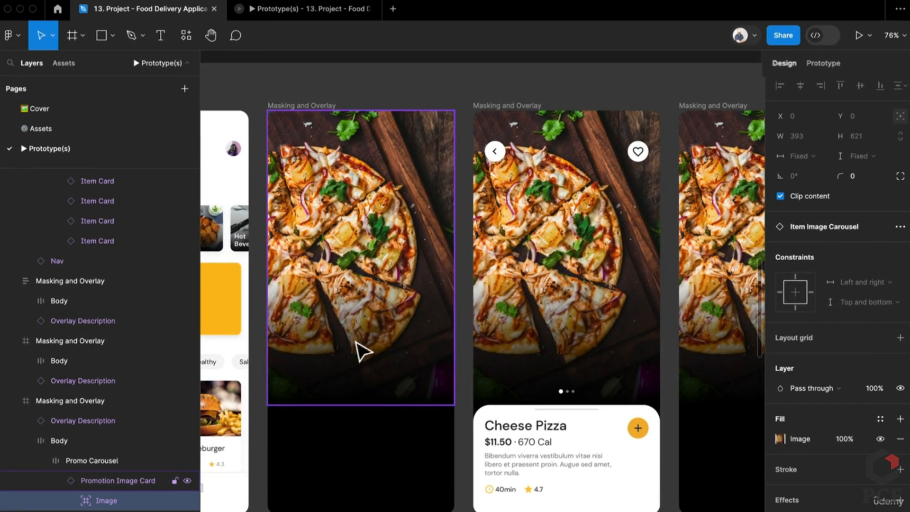
Show the prototype connections and open the After delay interaction leading from the second Masking and Overlay frame to the third
click(619, 98)
click(825, 63)
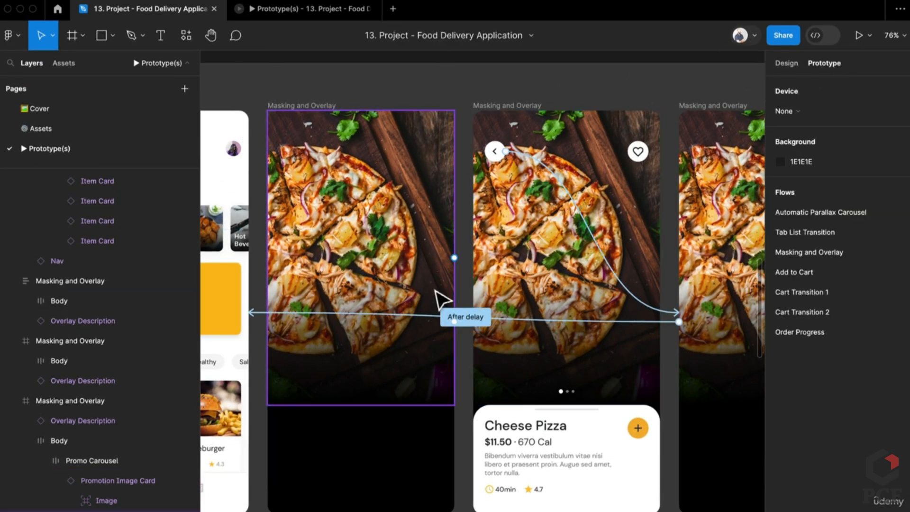
scroll(444, 300, up, 5)
click(509, 351)
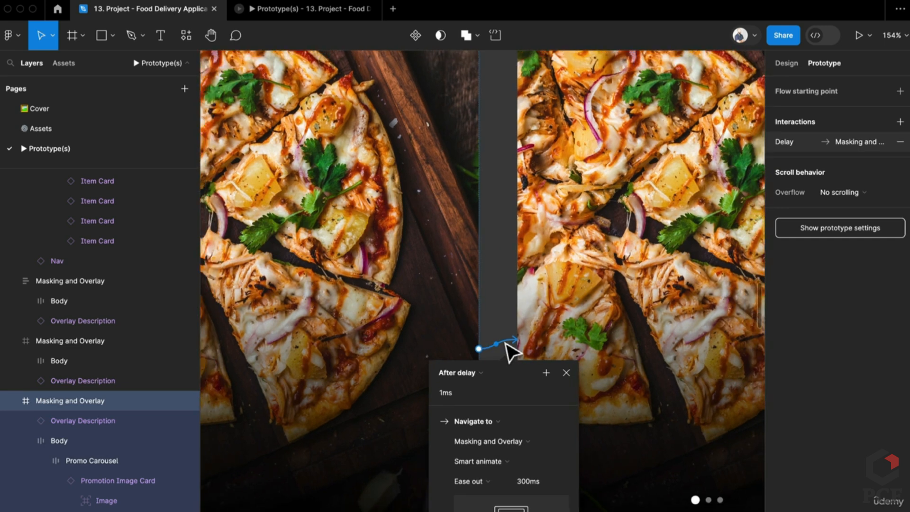
scroll(509, 351, down, 5)
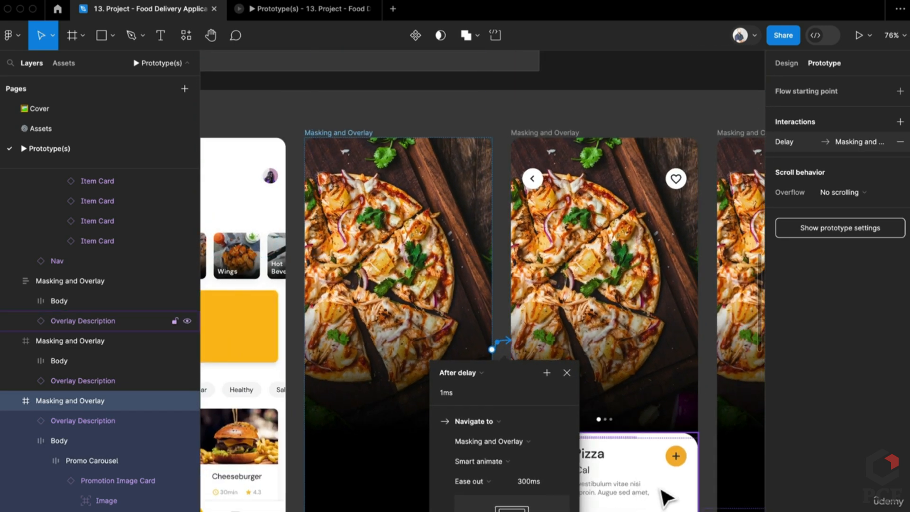
In the third Masking and Overlay frame, select the Carousel Navigation dots and then the Overlay Description to view their interactions
double_click(607, 421)
double_click(606, 420)
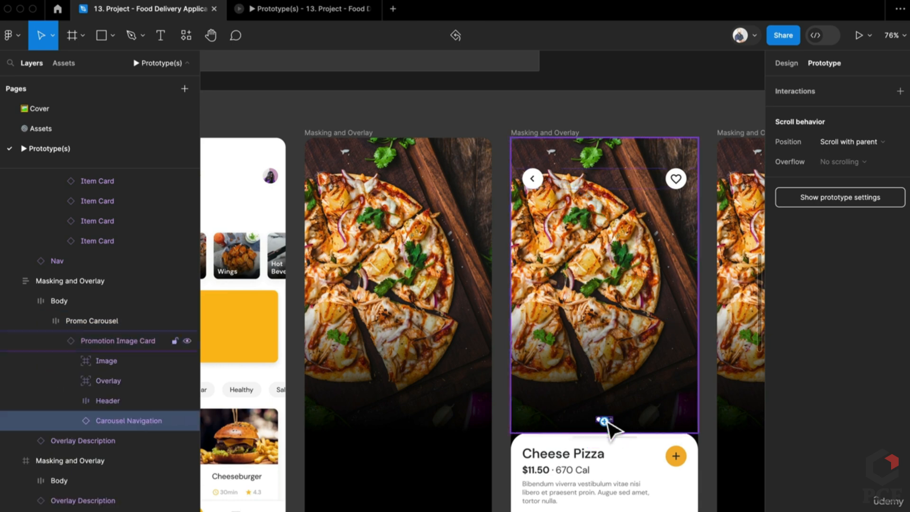
click(670, 503)
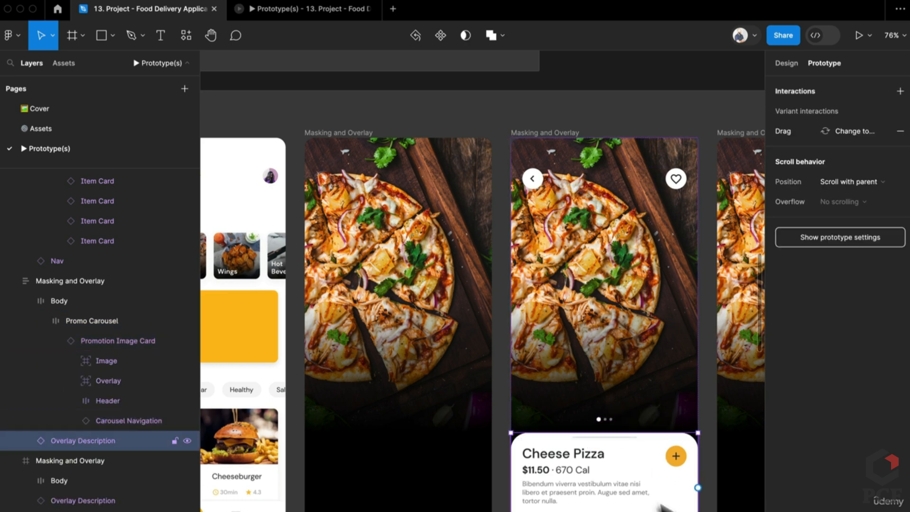
In the prototype preview, open the pizza from the Deal of the day promo, return to the home screen and open it again
click(316, 3)
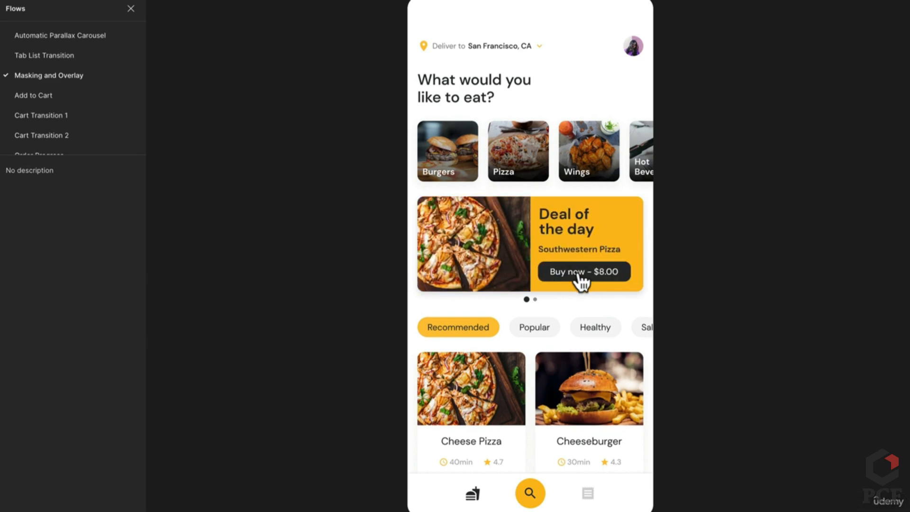
click(579, 273)
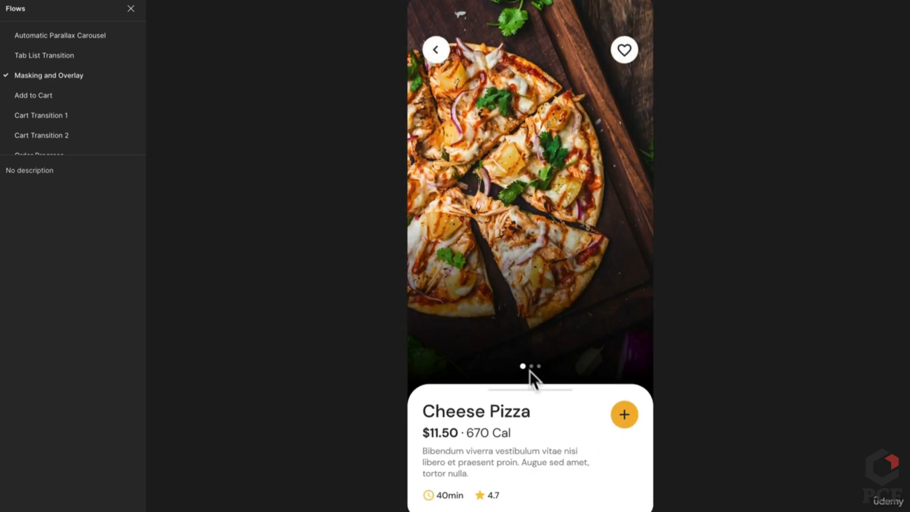
click(461, 38)
click(594, 273)
Test the Cheese Pizza screen by scrolling it, pulling the description panel's handle and using the add button
scroll(575, 412, down, 5)
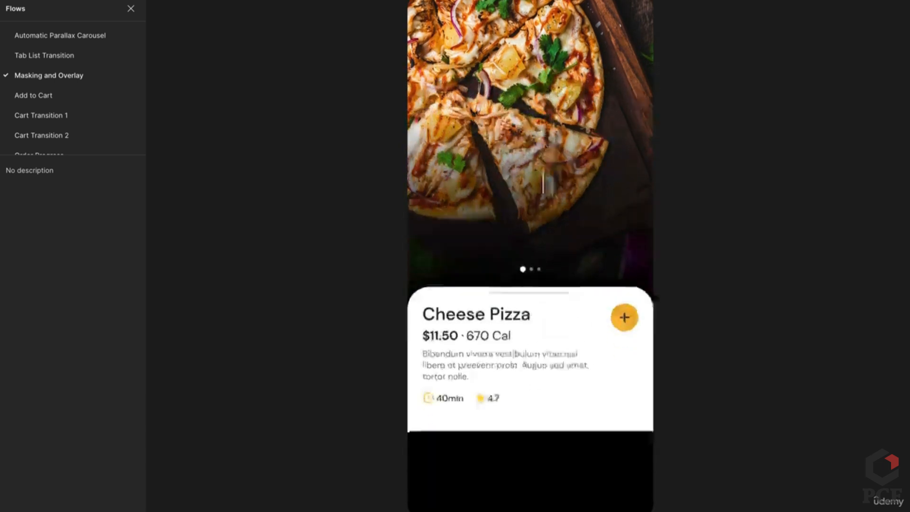
click(540, 375)
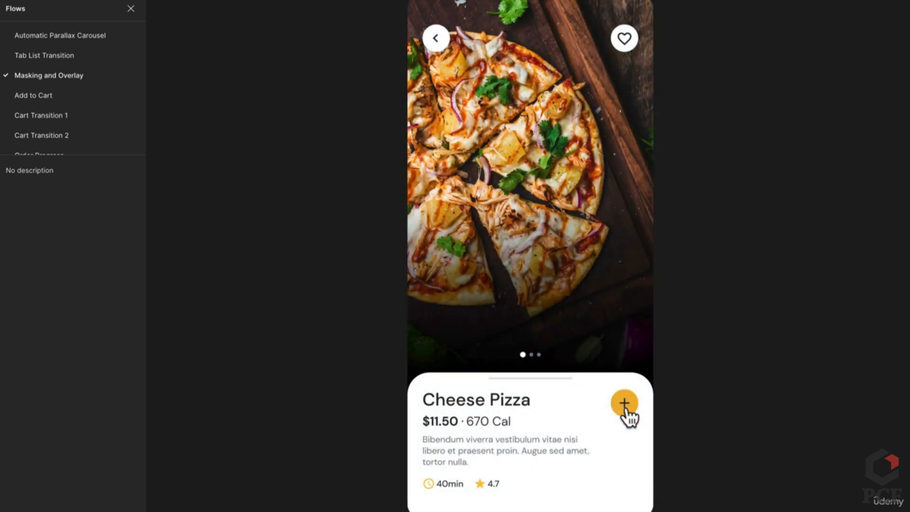
drag(559, 379, 592, 375)
click(623, 403)
click(623, 404)
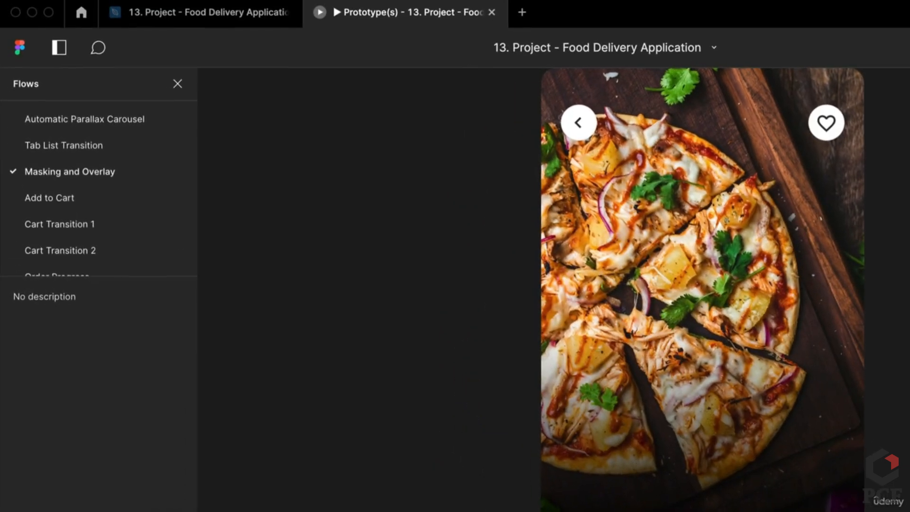
Back in the design file, compare the first frame's Promotion Image Card and Promo Carousel with the second Masking and Overlay frame's Body
click(251, 19)
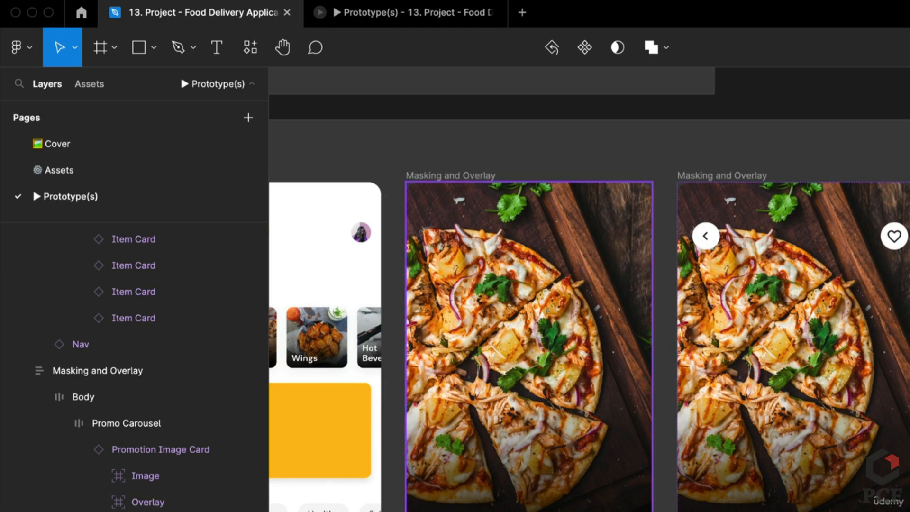
scroll(585, 502, down, 2)
scroll(586, 474, left, 3)
scroll(588, 505, down, 1)
click(588, 502)
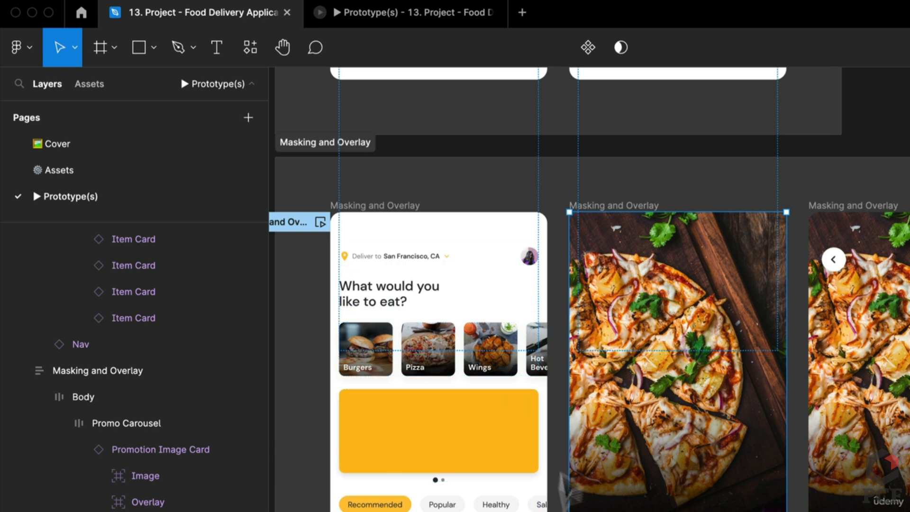
click(497, 449)
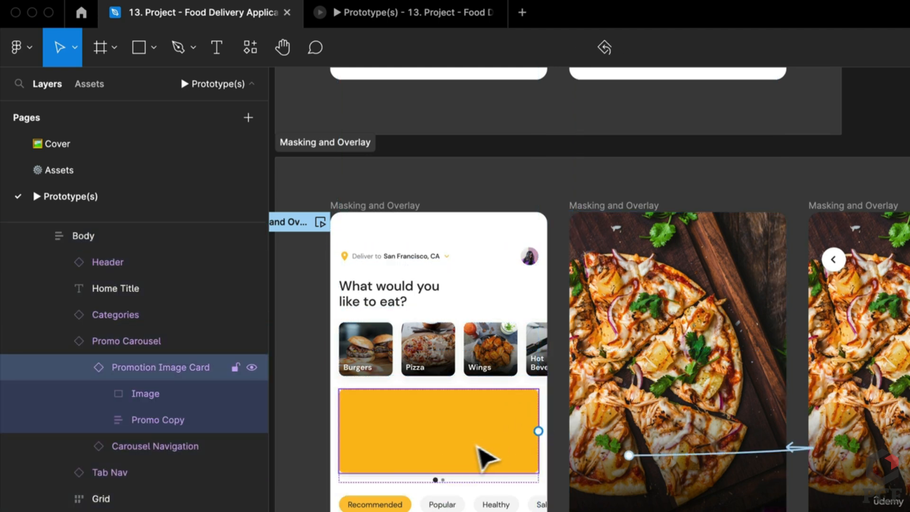
click(138, 342)
click(625, 348)
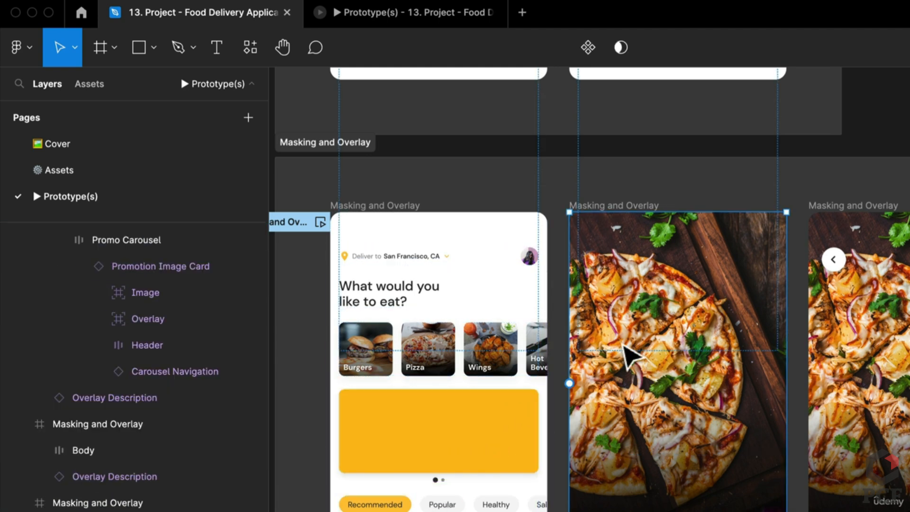
Compare the first frame's Body, Promotion Image Card and Image layers with the second frame's Promo Carousel and its nested Image layer
double_click(415, 456)
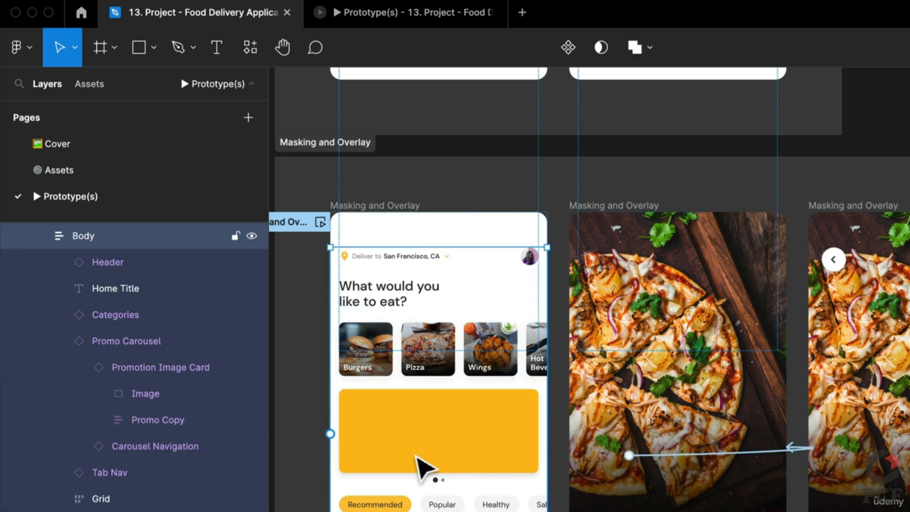
double_click(414, 456)
double_click(648, 385)
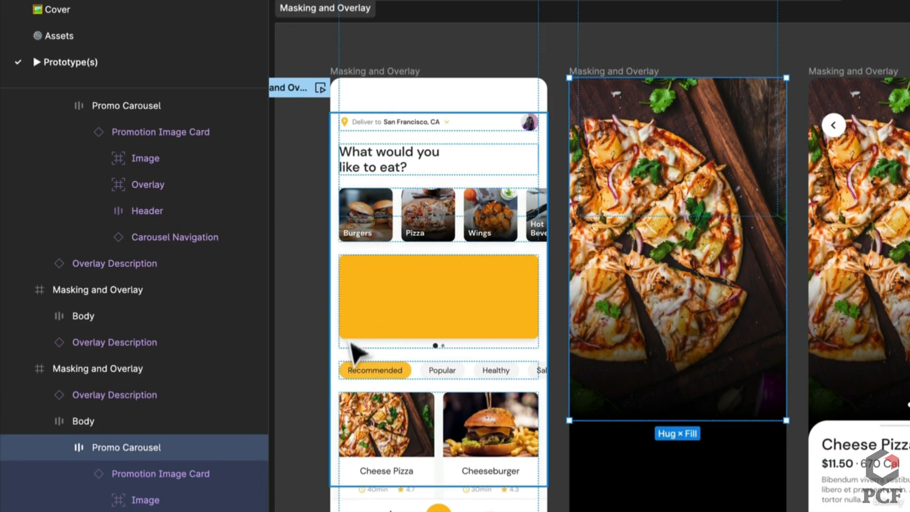
click(386, 311)
double_click(383, 300)
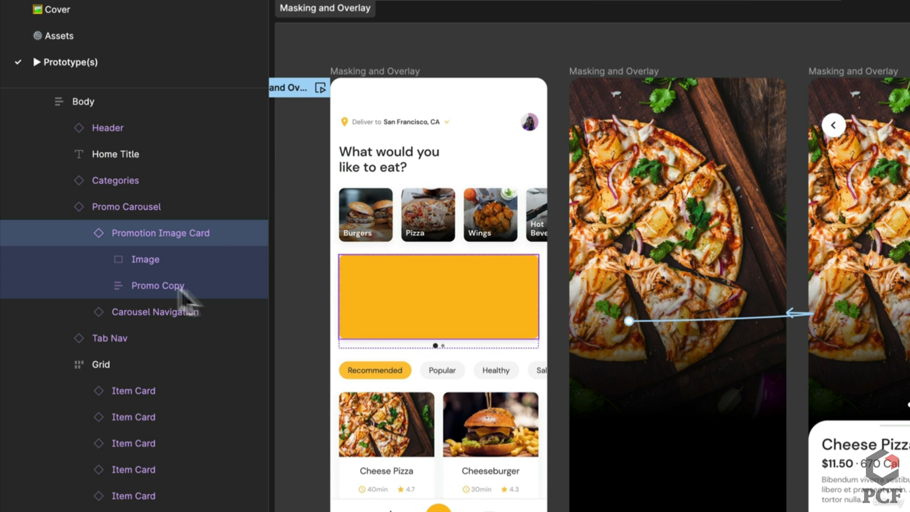
click(159, 264)
double_click(671, 280)
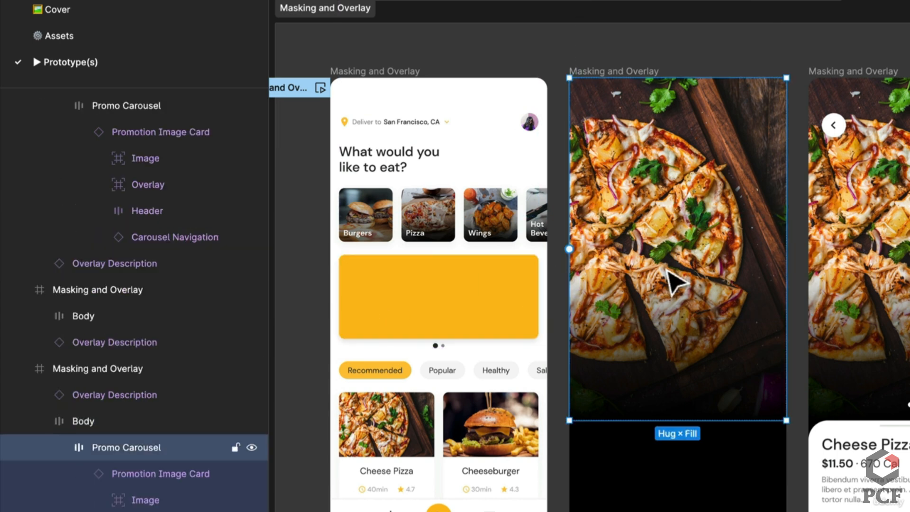
double_click(671, 281)
click(167, 501)
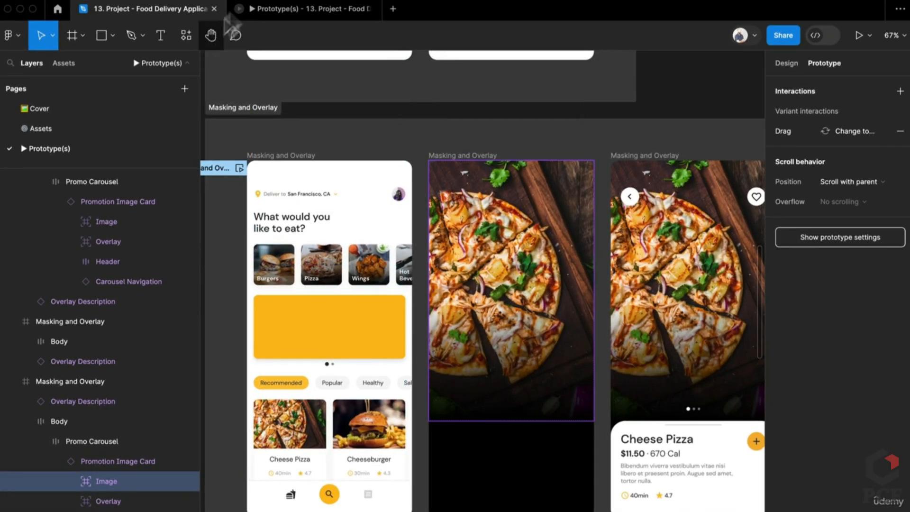
In the prototype preview, replay the Masking and Overlay flow by opening the Deal of the day pizza and returning to the home screen
click(290, 6)
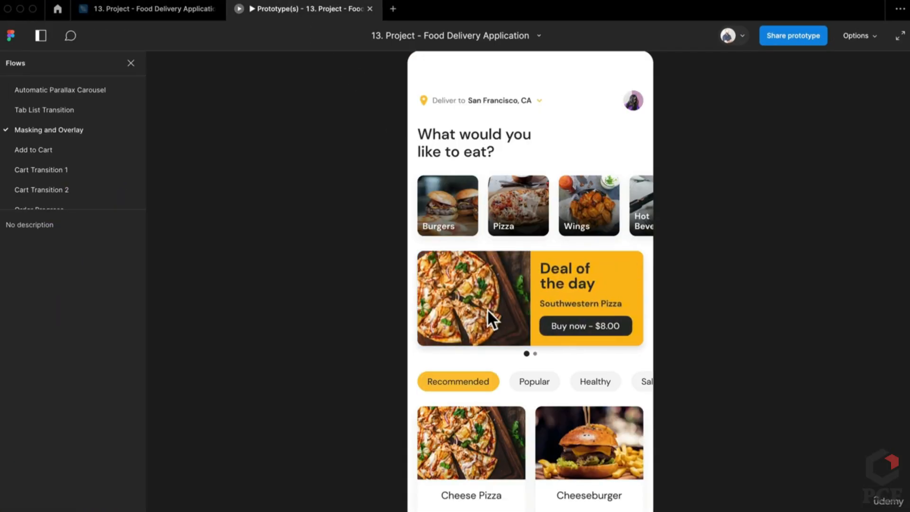
click(453, 294)
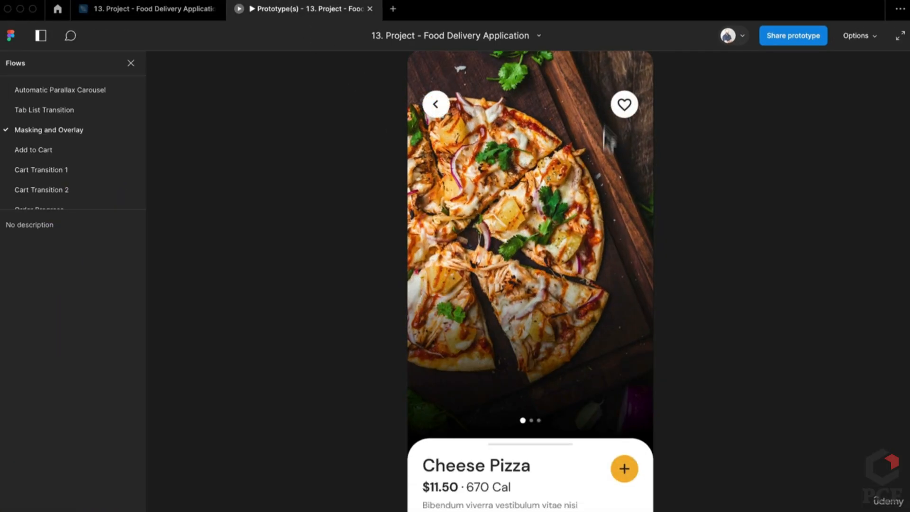
click(436, 108)
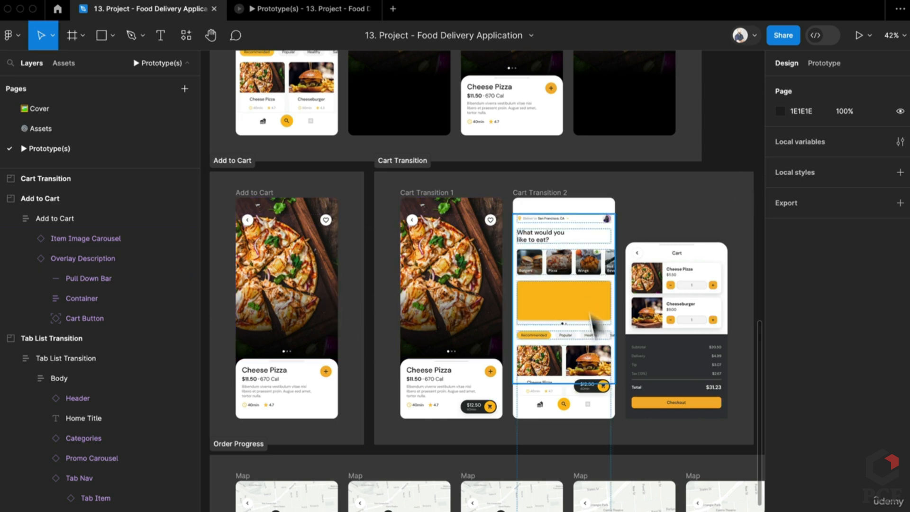
Back in the design file, go to the Assets page and locate the Item Overlay section among the components
ctrl+scroll(619, 251, down, 5)
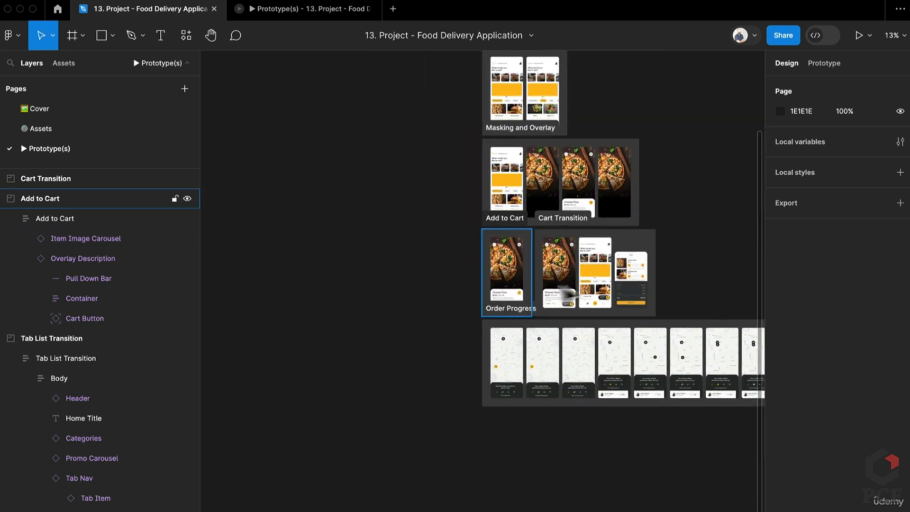
scroll(614, 244, up, 3)
drag(614, 242, 648, 212)
ctrl+scroll(484, 310, up, 10)
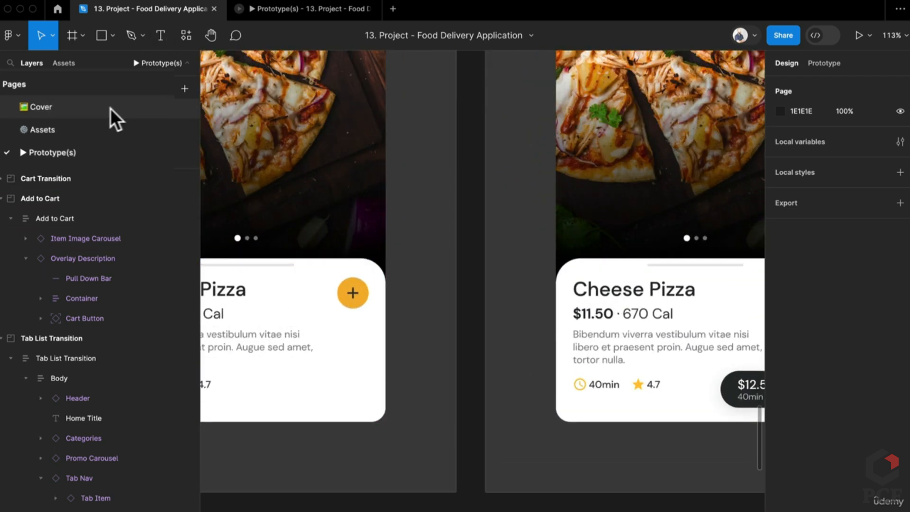
click(76, 128)
ctrl+scroll(450, 346, down, 8)
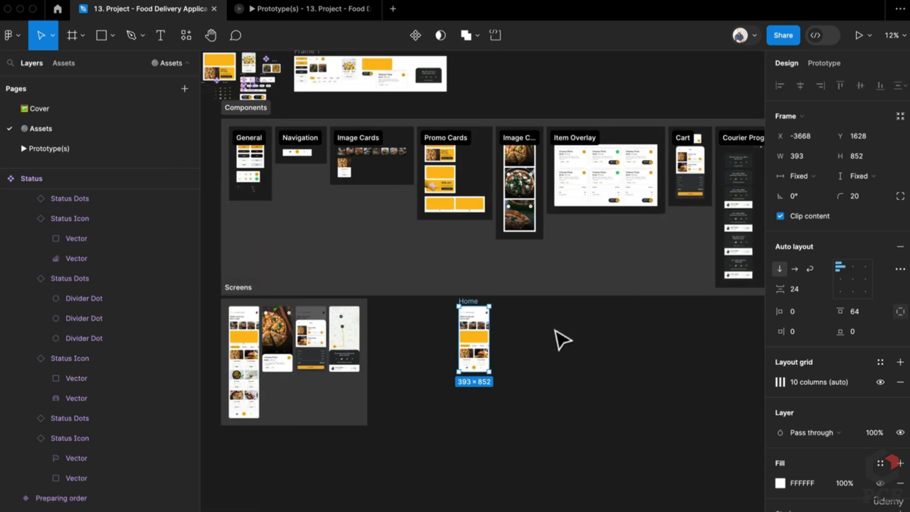
drag(564, 300, 410, 366)
ctrl+scroll(513, 232, up, 8)
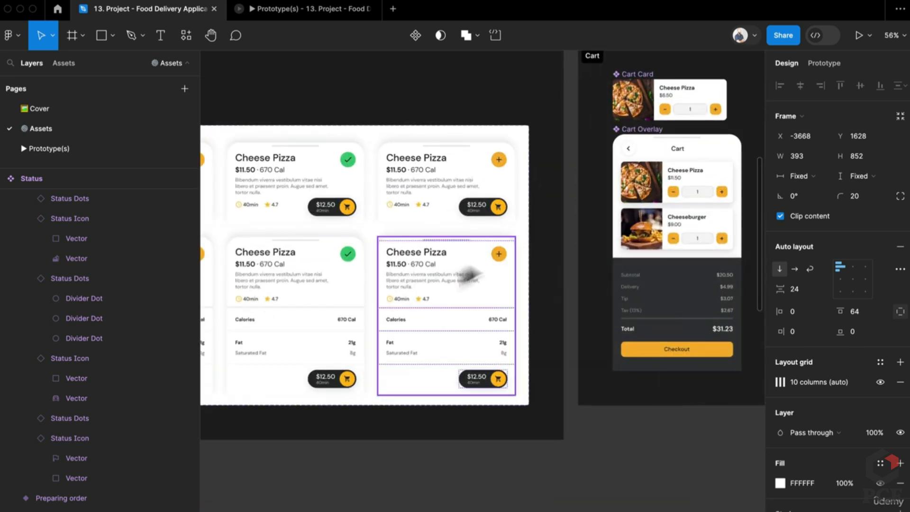
scroll(472, 264, left, 5)
ctrl+scroll(579, 233, up, 5)
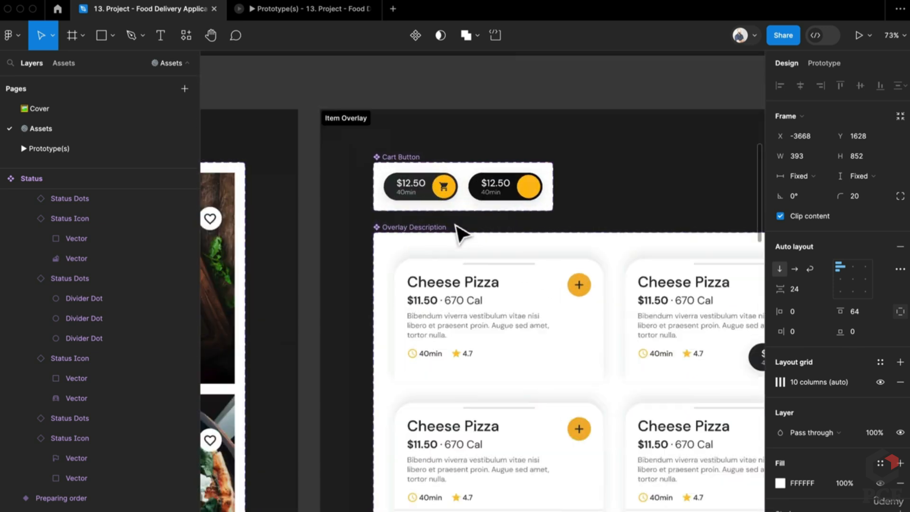
Examine the Cart Button and the collapsed Overlay Description variants, and select the Is Collapsed=False, End variant
drag(555, 420, 372, 315)
ctrl+scroll(371, 314, down, 2)
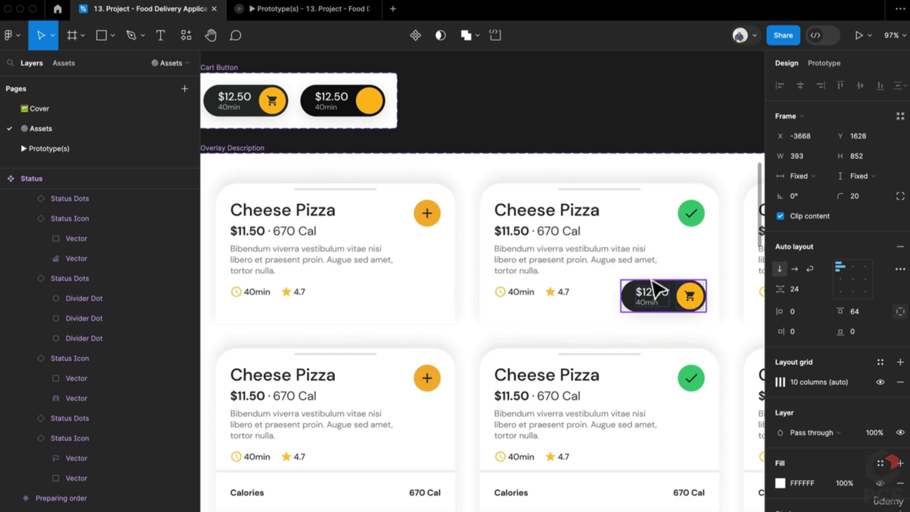
ctrl+scroll(646, 288, down, 5)
ctrl+scroll(612, 313, up, 4)
ctrl+scroll(615, 317, up, 3)
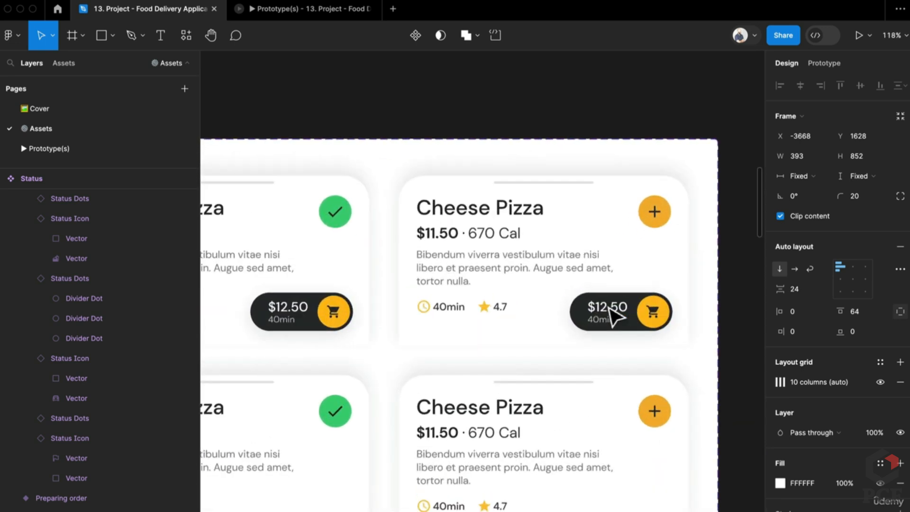
scroll(609, 308, up, 1)
scroll(508, 207, up, 1)
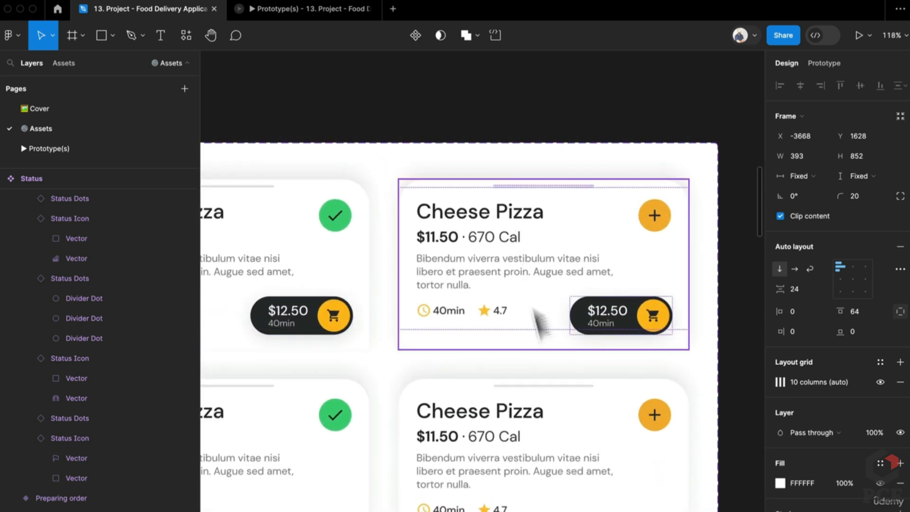
scroll(566, 474, down, 2)
right_click(567, 474)
click(482, 443)
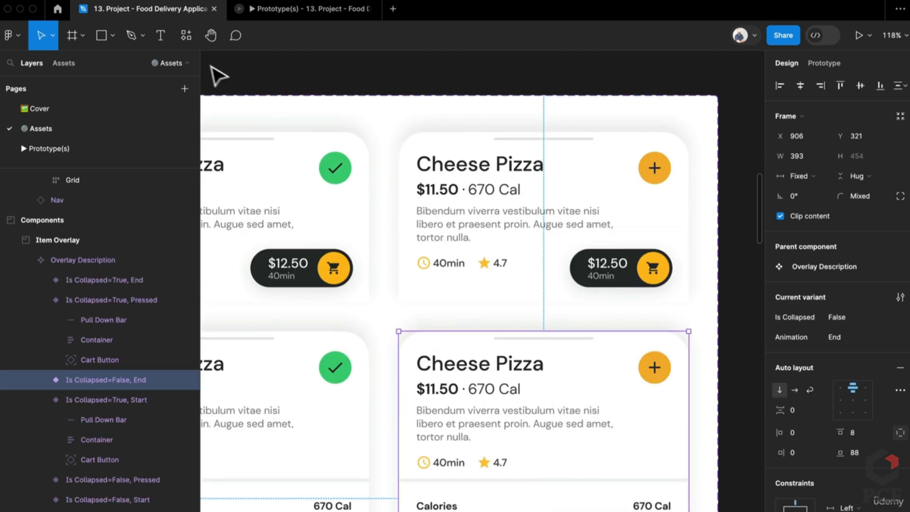
Switch to the prototype preview, run the Add to Cart flow and pull the Cheese Pizza description panel upward
click(289, 7)
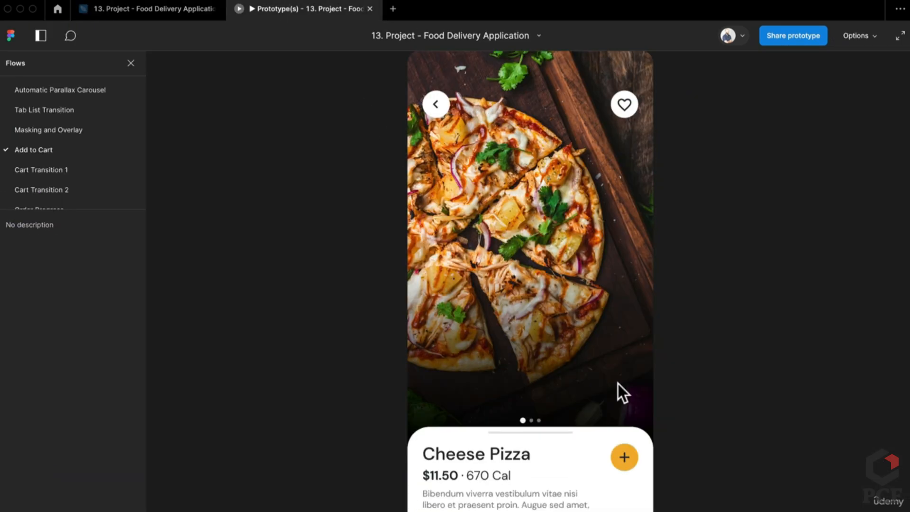
click(64, 156)
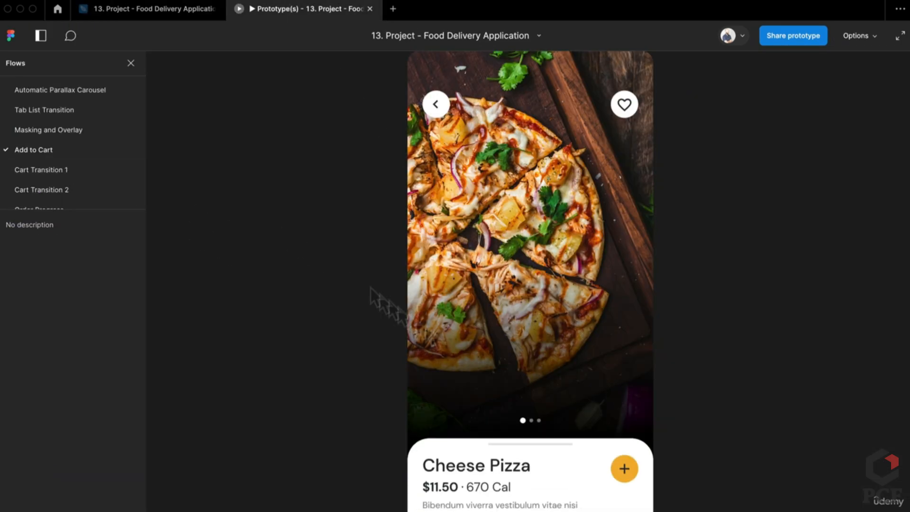
drag(599, 483, 598, 404)
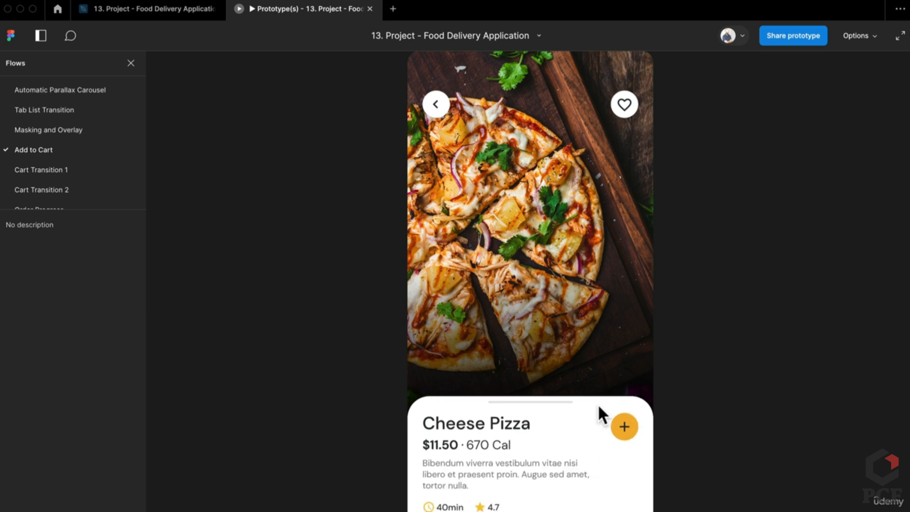
Scale the preview to fit the screen and pull the Cheese Pizza panel's handle up to expand the nutrition details
click(855, 36)
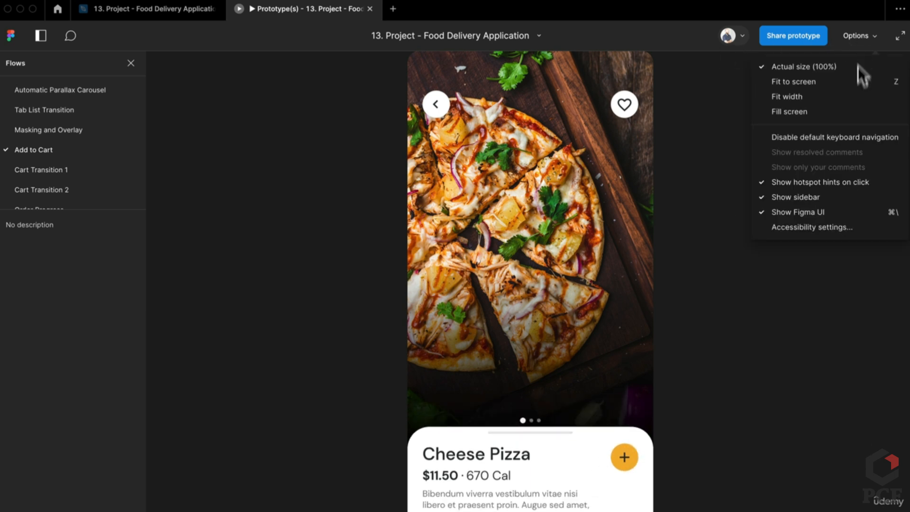
click(843, 104)
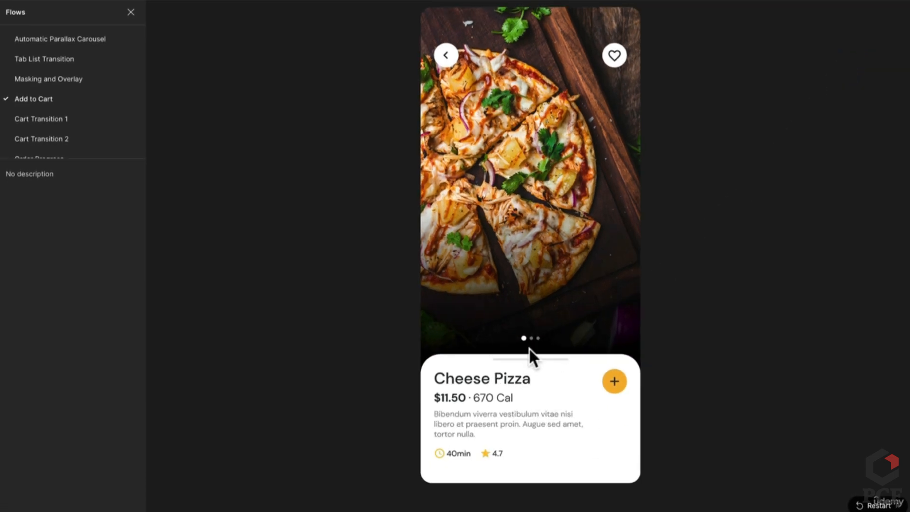
drag(530, 351, 536, 327)
drag(547, 252, 568, 284)
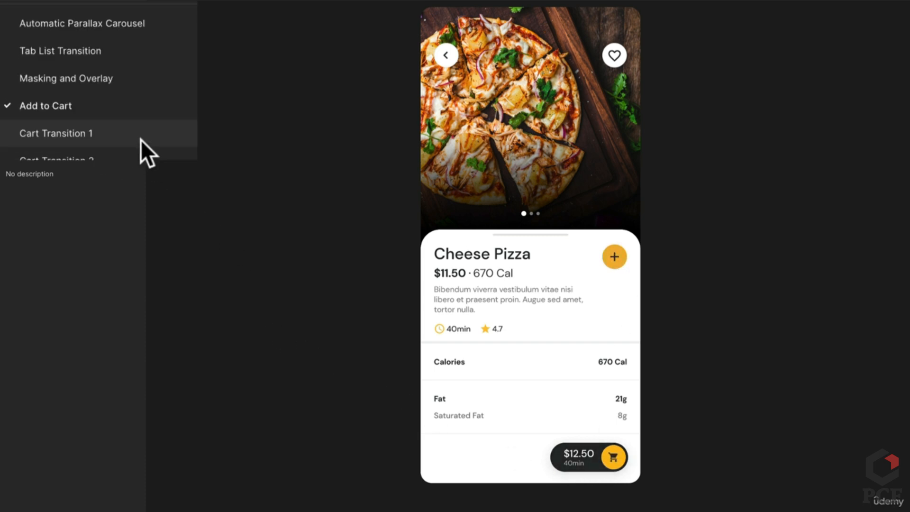
Start the Cart Transition 1 flow, enlarge the flow list to show every flow, and open the cart from the Cheese Pizza screen
click(102, 119)
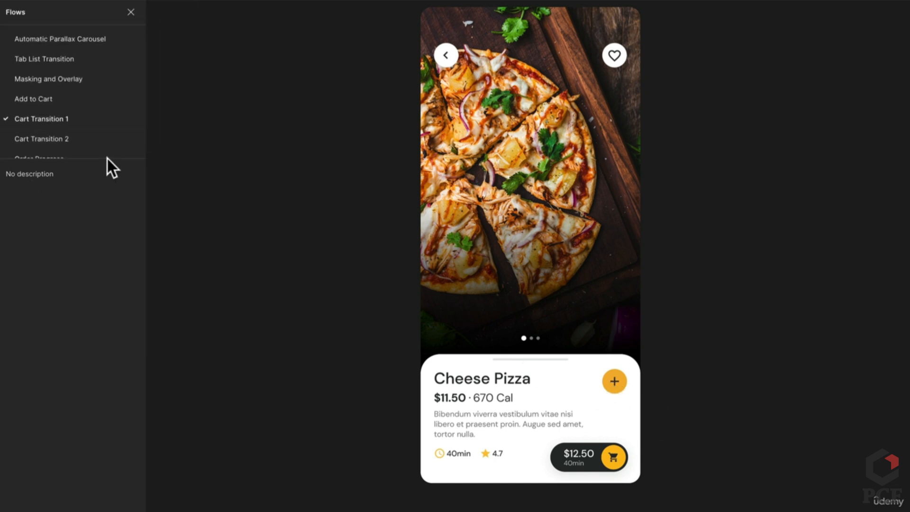
drag(108, 157, 106, 241)
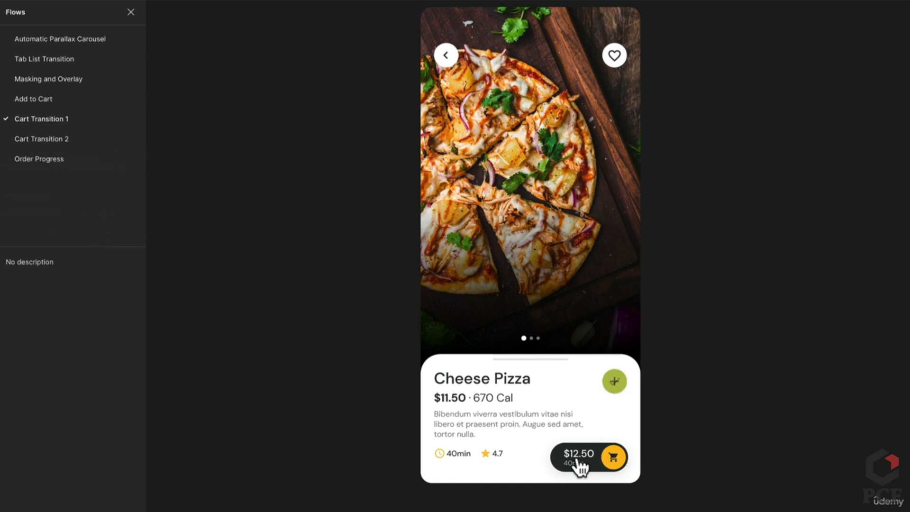
click(596, 469)
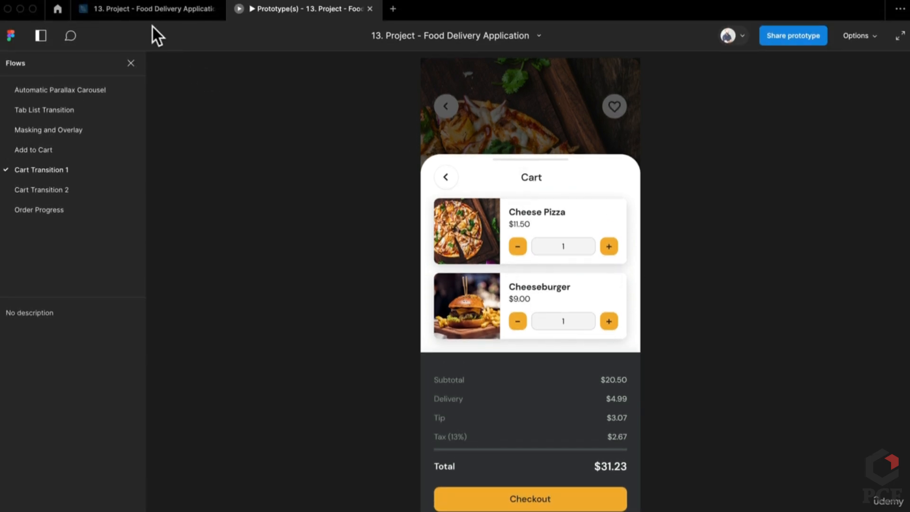
In the design file's Prototype(s) page, show the prototype connections and examine how both Cart Transition frames link to the Cart overlay
click(154, 13)
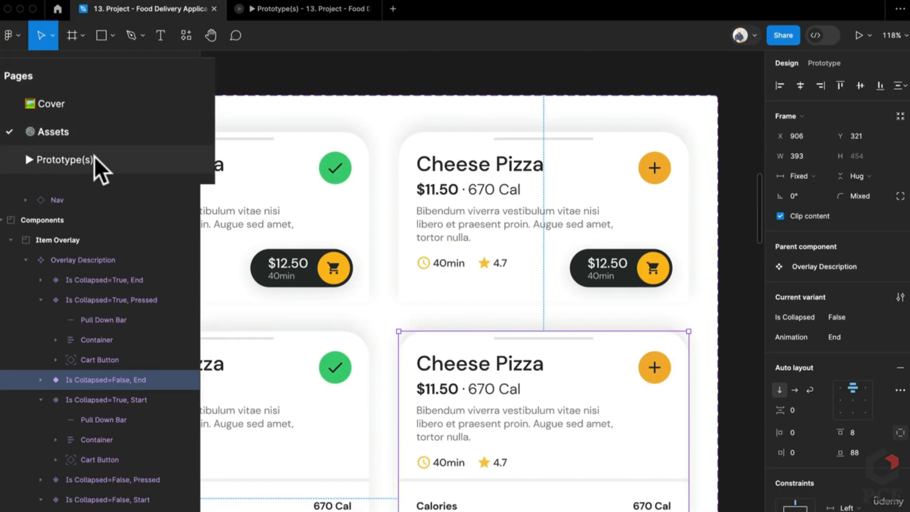
click(94, 159)
scroll(488, 397, down, 5)
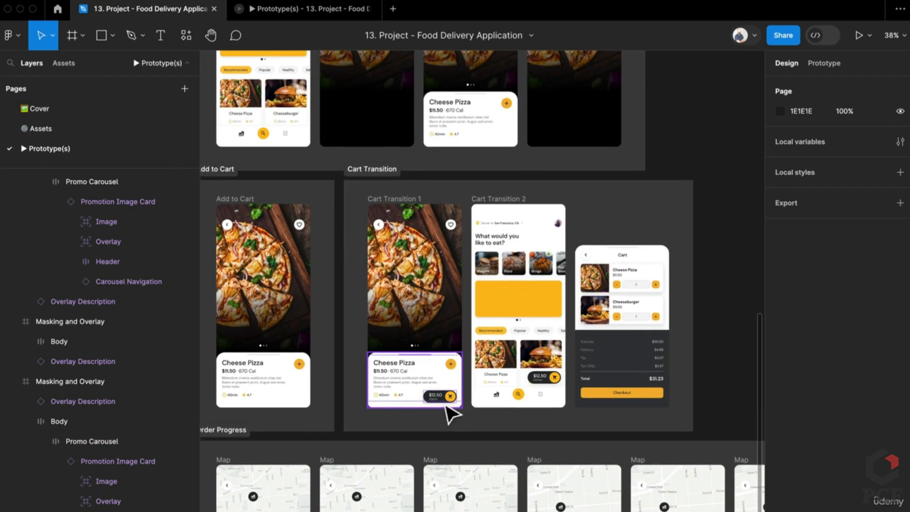
scroll(564, 365, up, 2)
click(824, 63)
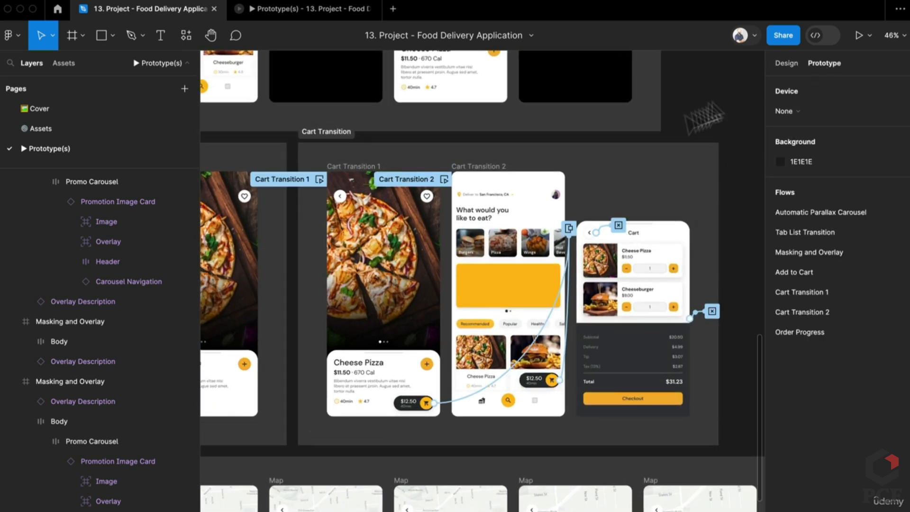
scroll(395, 262, up, 5)
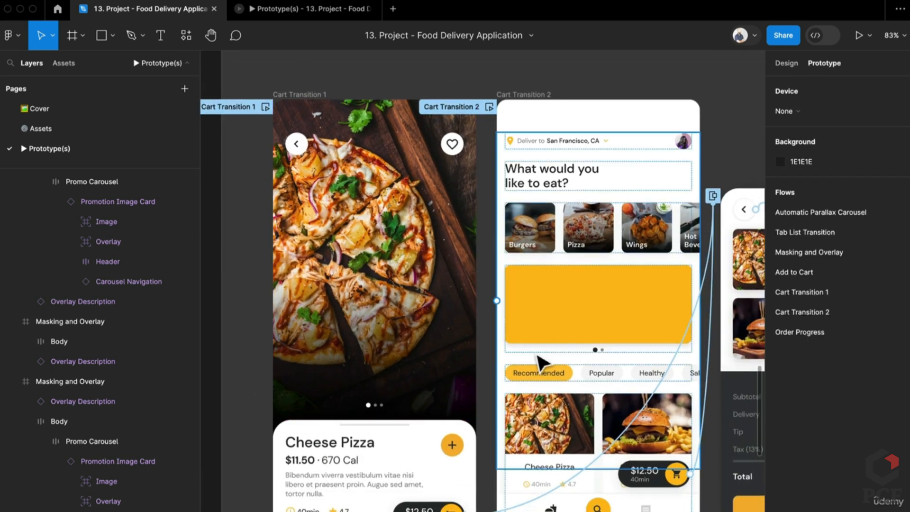
scroll(531, 358, right, 1)
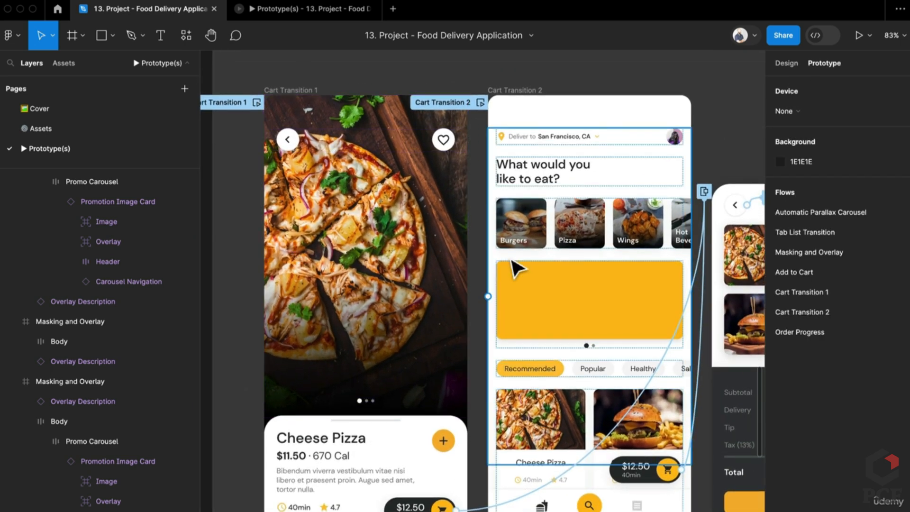
scroll(455, 336, down, 2)
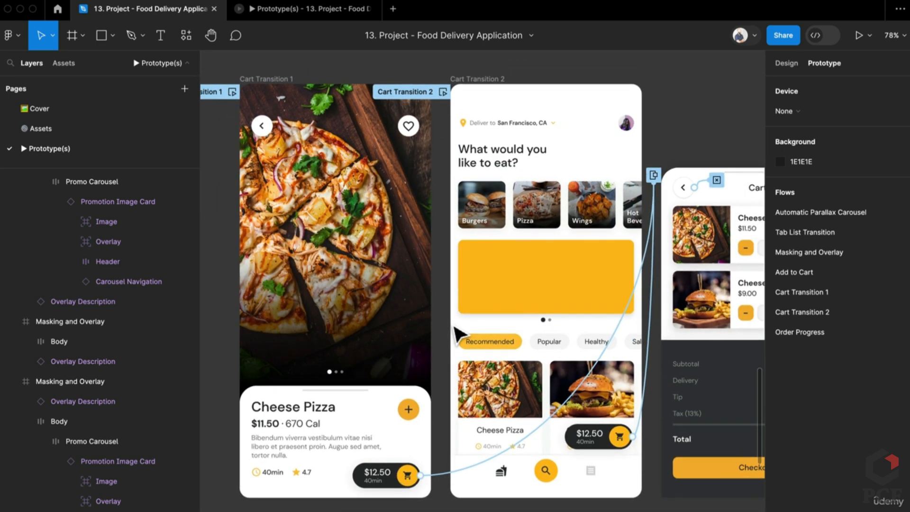
scroll(455, 335, right, 1)
scroll(455, 335, up, 1)
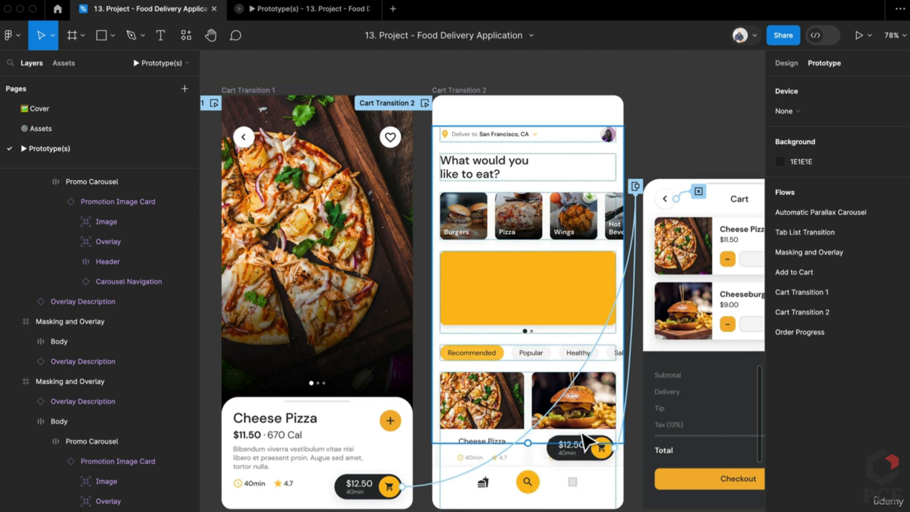
scroll(598, 369, right, 1)
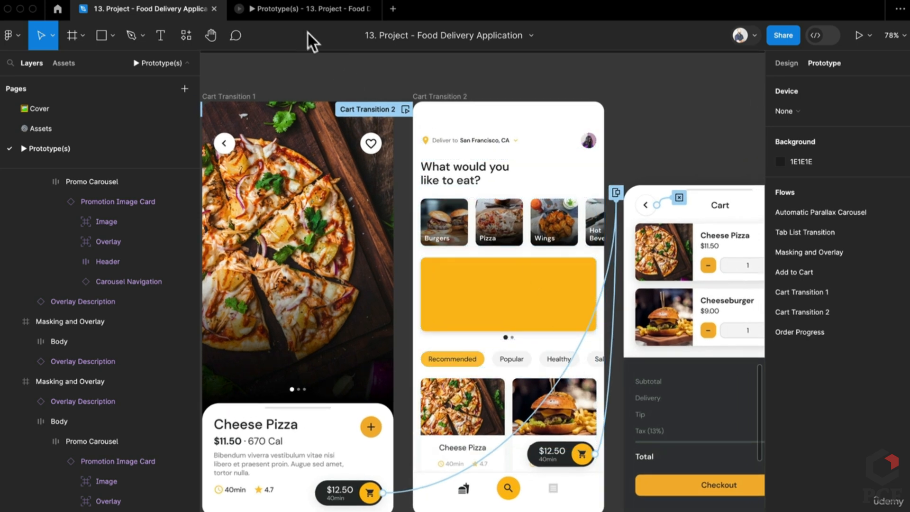
Preview the Cart Transition 2 flow: open the cart from the home screen, pull it down to dismiss it, and open it again
click(302, 14)
click(78, 190)
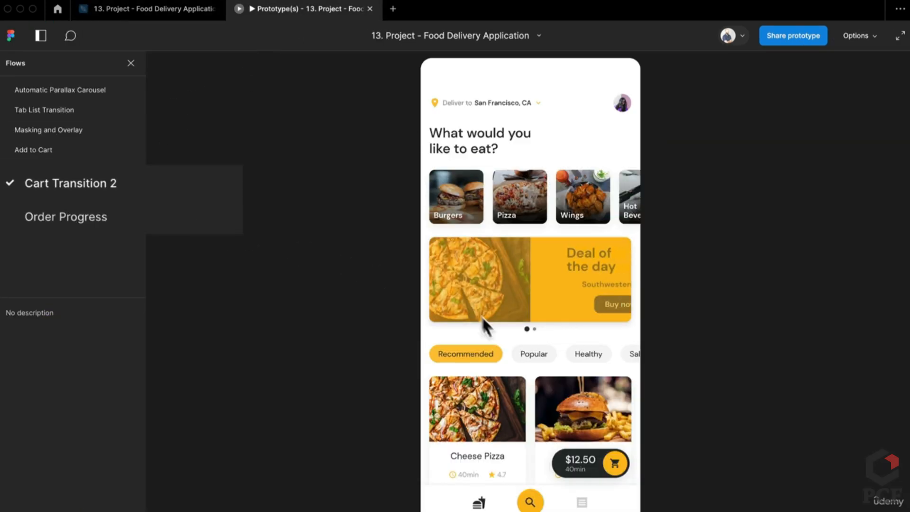
click(602, 456)
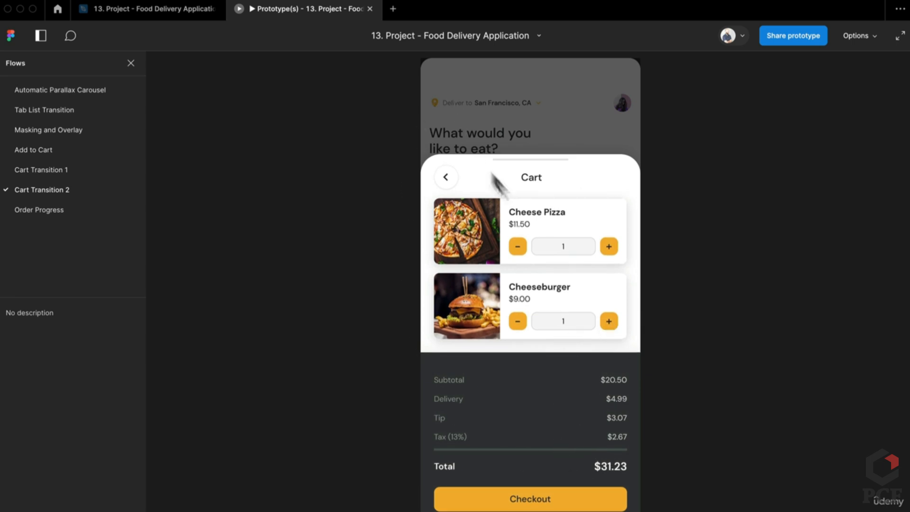
drag(560, 160, 587, 504)
click(616, 464)
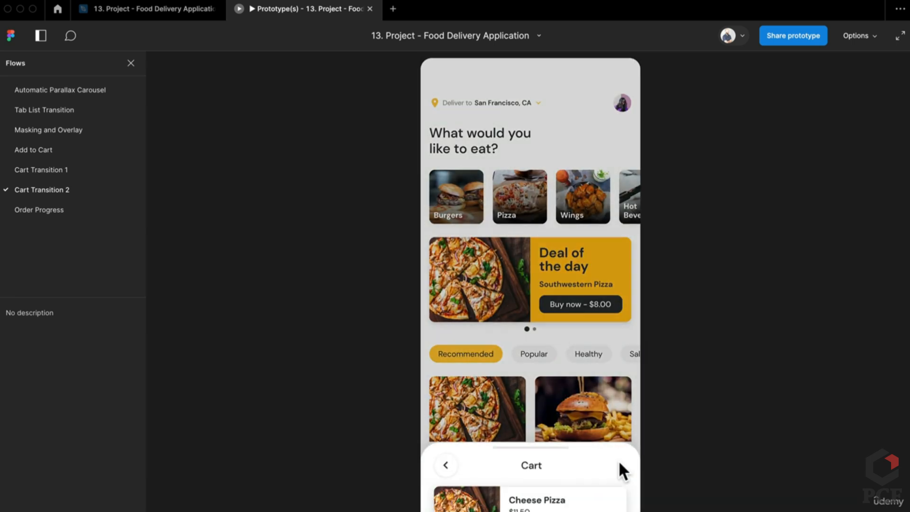
Back in the design file, inspect the Open overlay interaction linking the Cart Transition 1 cart button to Cart Overlay
click(166, 14)
scroll(536, 386, down, 2)
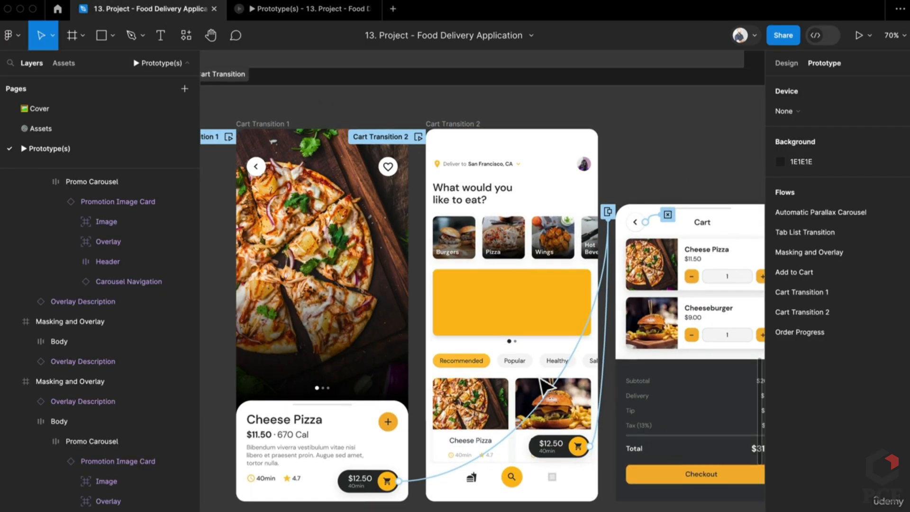
click(609, 269)
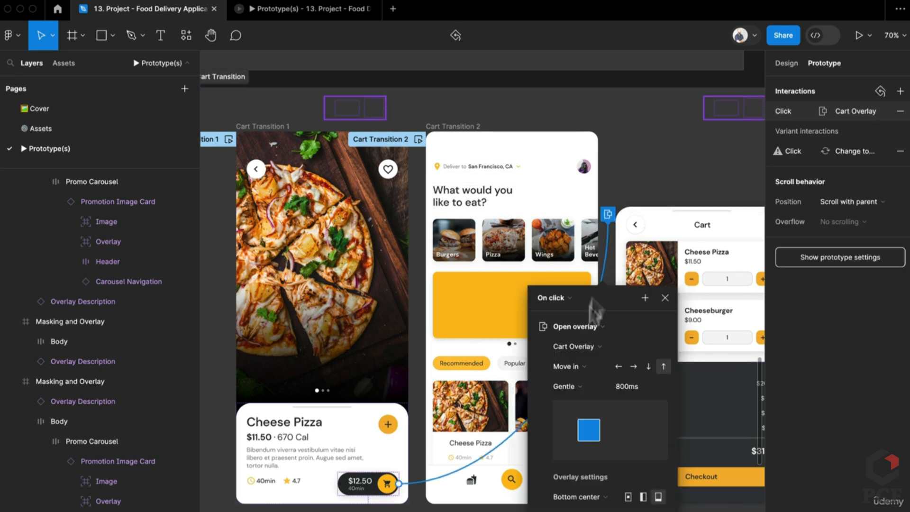
scroll(422, 486, down, 5)
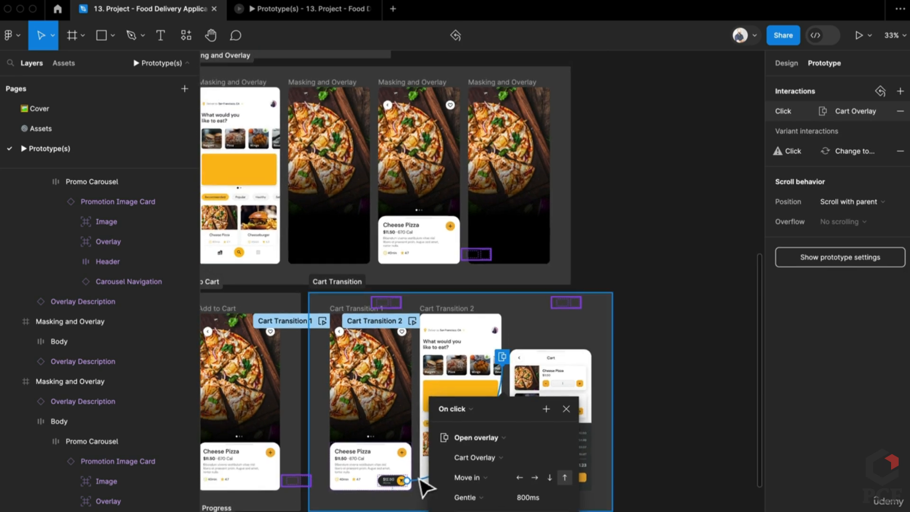
Duplicate the Cart Transition 2 frame onto empty canvas outside its section and delete the copy's connection to the original Cart Overlay
click(683, 386)
drag(460, 314, 701, 303)
scroll(699, 303, right, 7)
scroll(700, 303, down, 1)
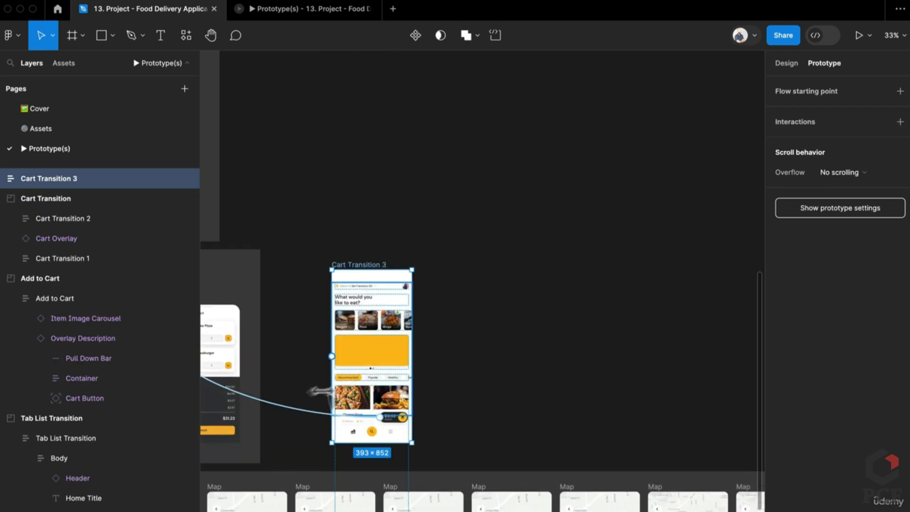
click(297, 417)
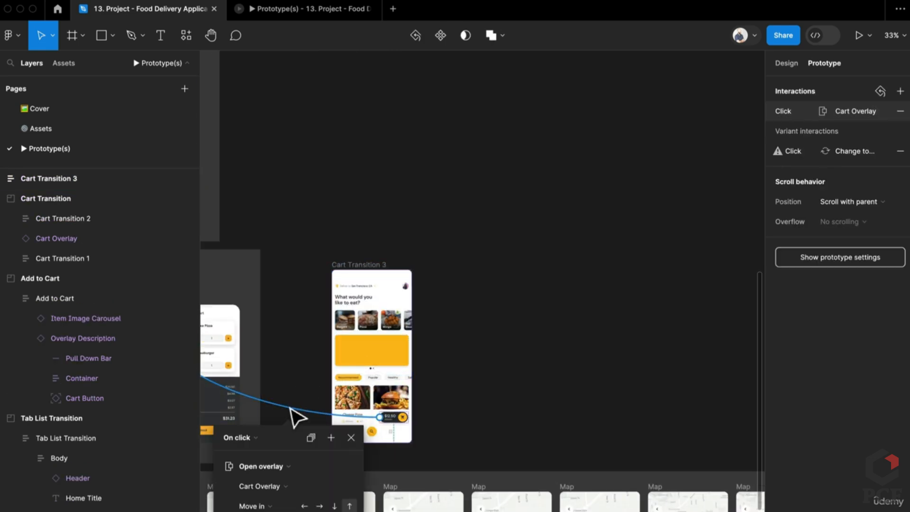
key(Delete)
Duplicate the Cart Overlay component and place the copy on empty canvas beside the Cart Transition 3 frame
scroll(290, 409, up, 4)
drag(290, 409, 372, 269)
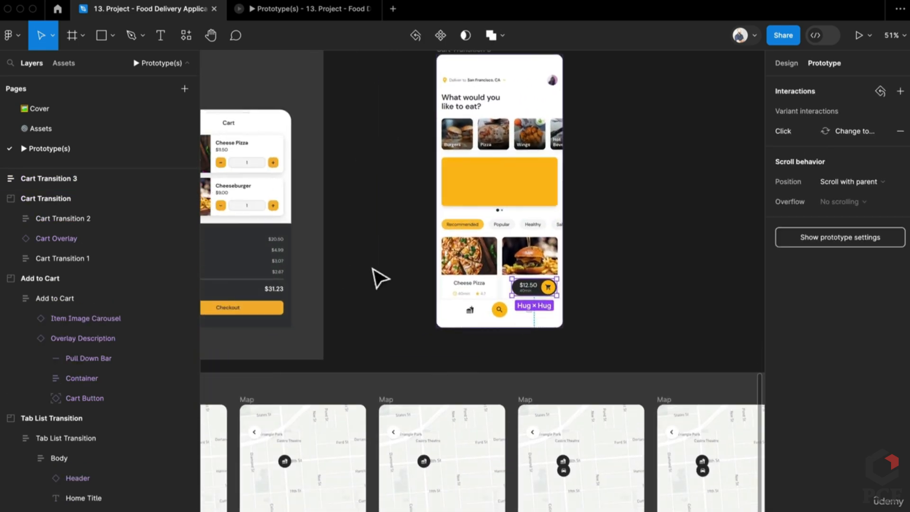
drag(285, 159, 409, 207)
click(388, 189)
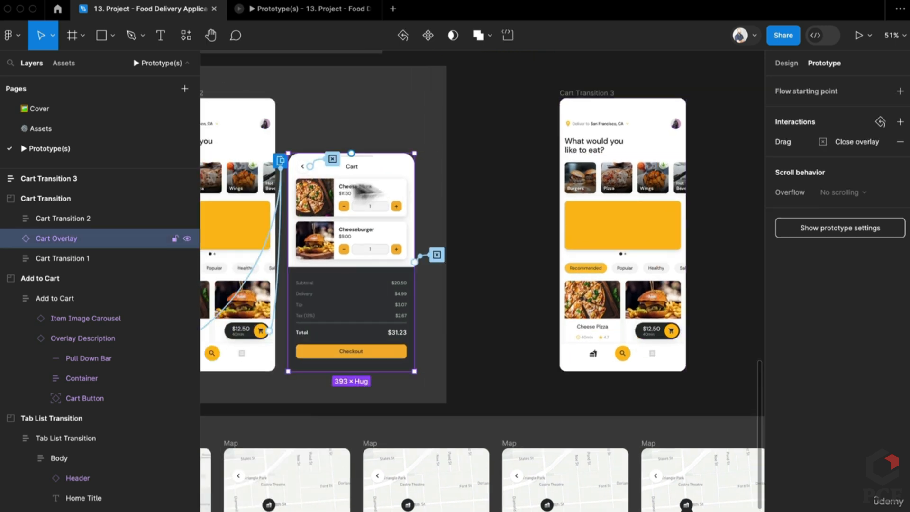
drag(356, 190, 514, 251)
click(660, 110)
scroll(565, 203, up, 2)
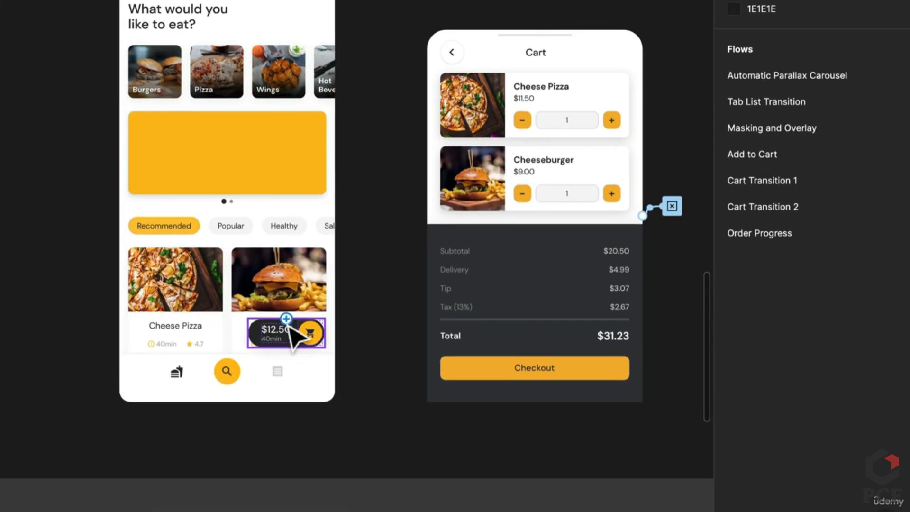
Connect the $12.50 cart button in Cart Transition 3 to the copied Cart Overlay with an on-click Open overlay action
click(432, 402)
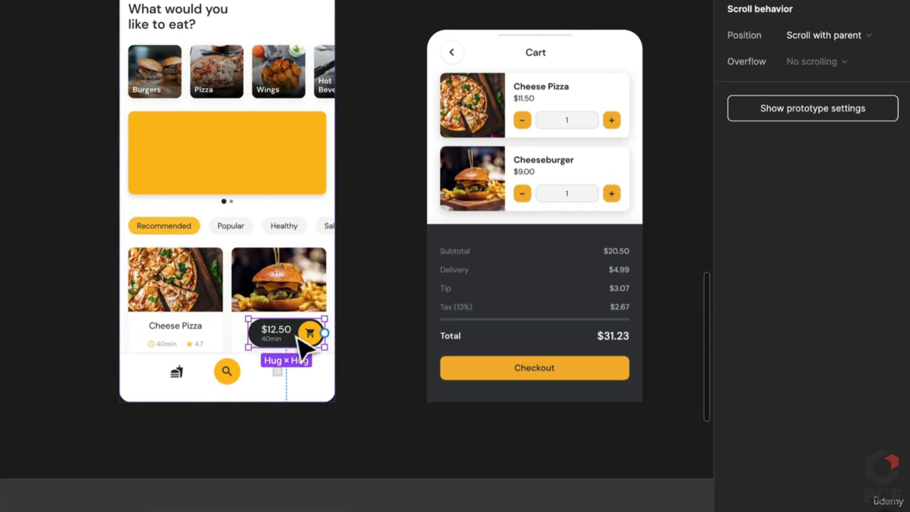
drag(325, 333, 476, 323)
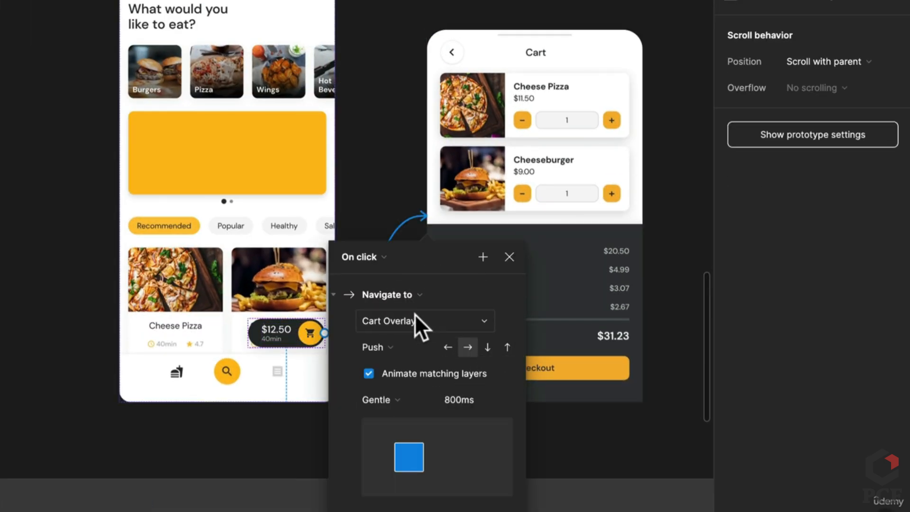
click(422, 297)
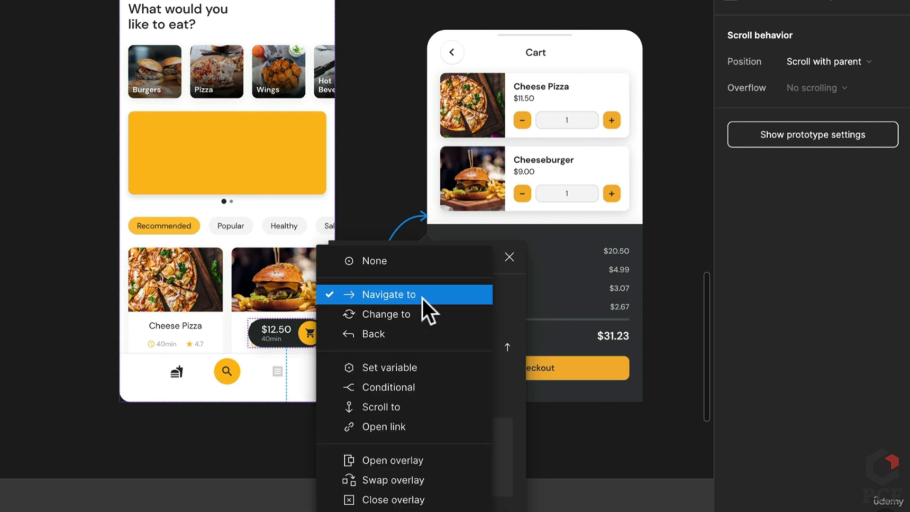
click(406, 459)
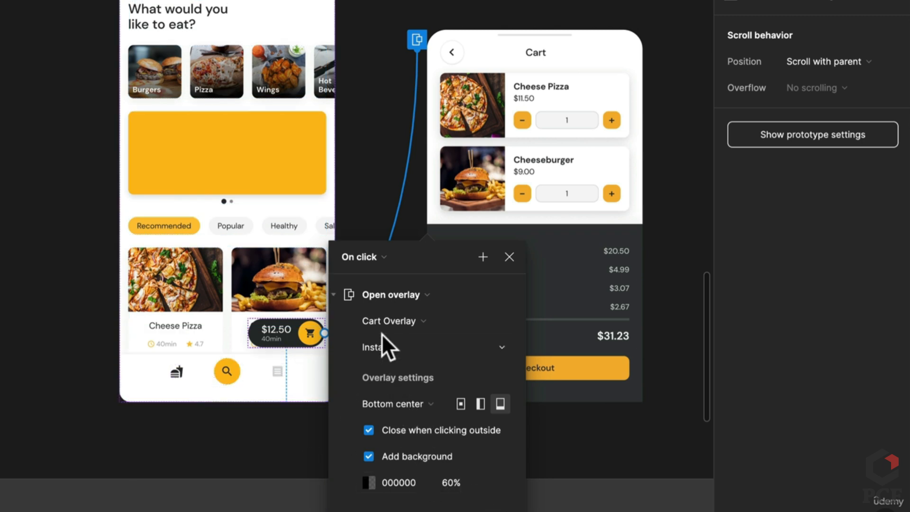
Set the overlay animation to Move in, upward, with Gentle easing, review the overlay settings, and close the interaction details
click(388, 345)
click(419, 414)
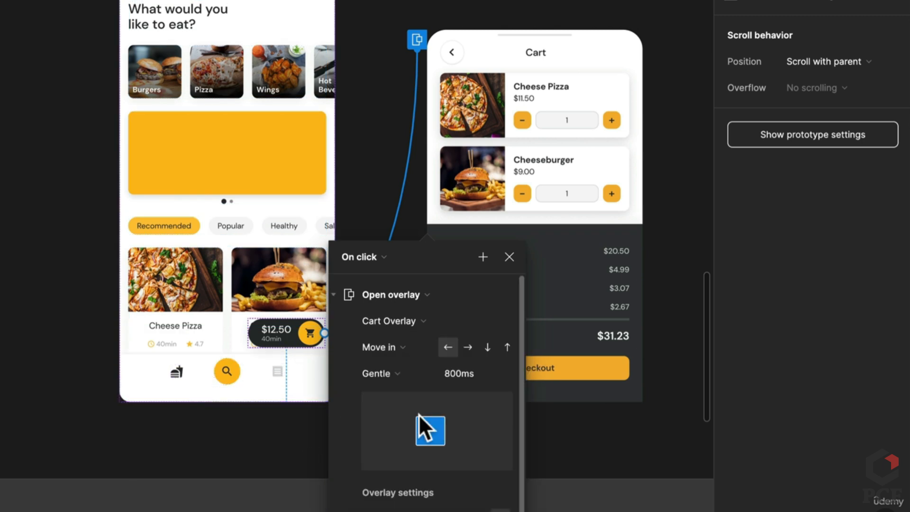
click(507, 348)
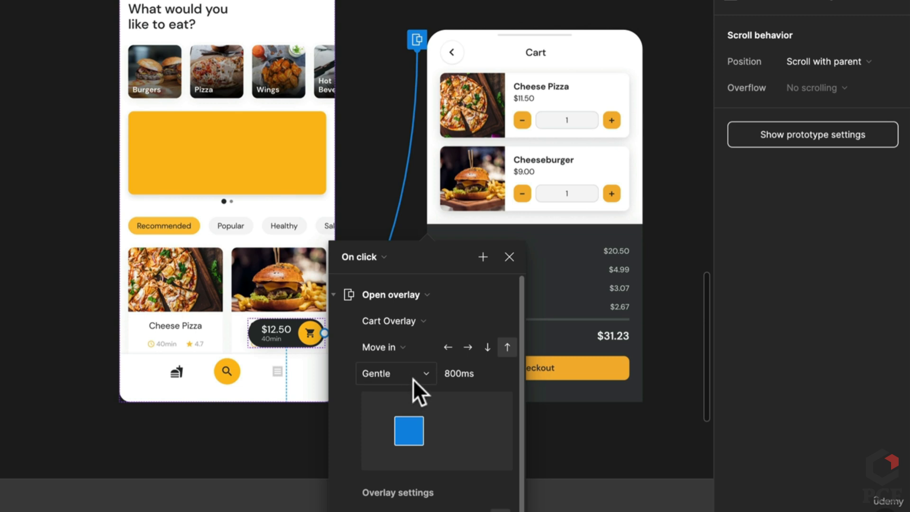
scroll(240, 406, down, 3)
scroll(405, 393, down, 1)
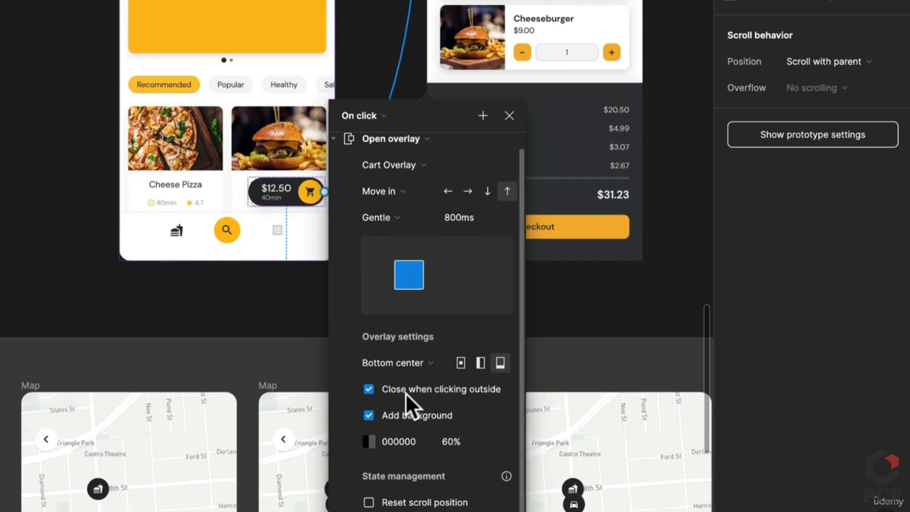
scroll(406, 393, up, 1)
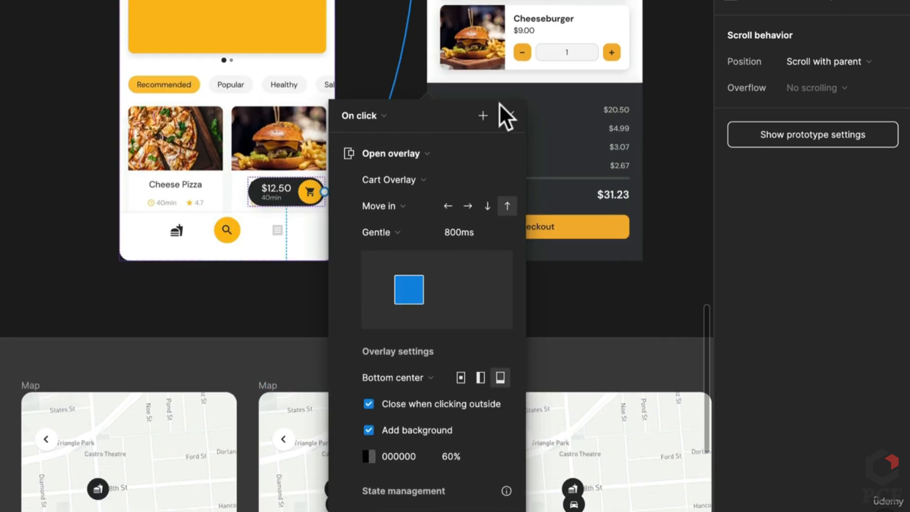
click(398, 232)
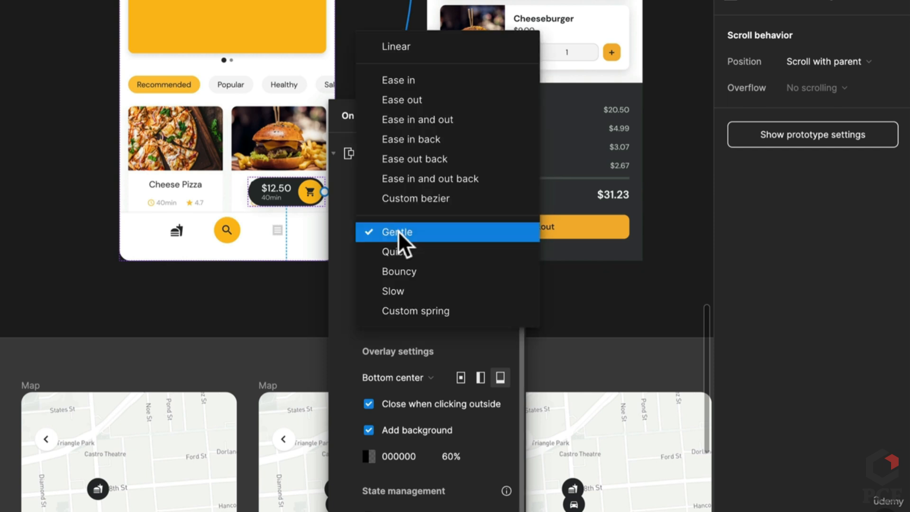
click(398, 231)
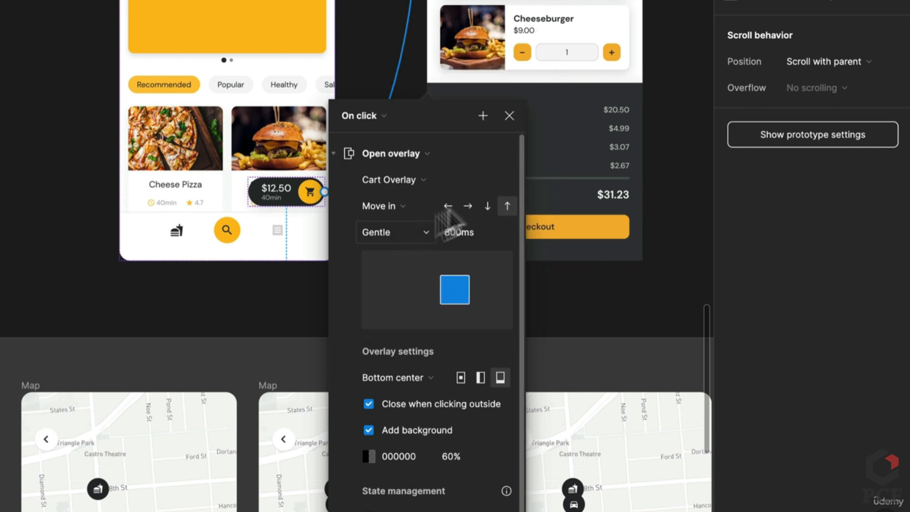
click(506, 119)
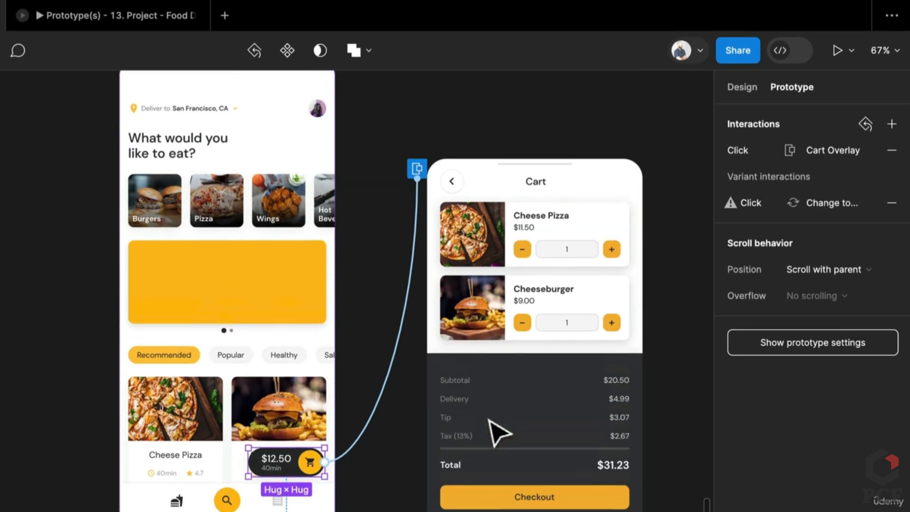
Inspect the on-click Close overlay interaction on the back arrow of the copied Cart Overlay
scroll(488, 420, down, 1)
double_click(457, 172)
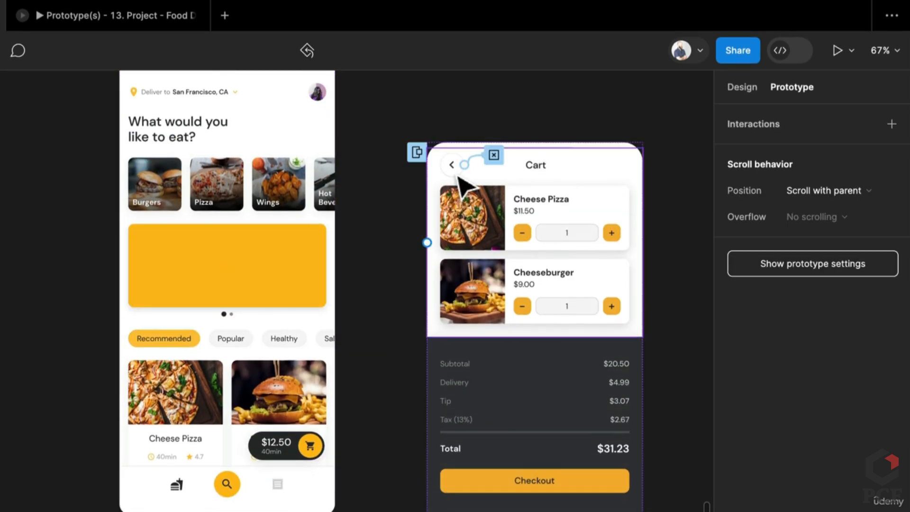
scroll(457, 173, up, 5)
drag(448, 200, 350, 373)
scroll(345, 368, up, 2)
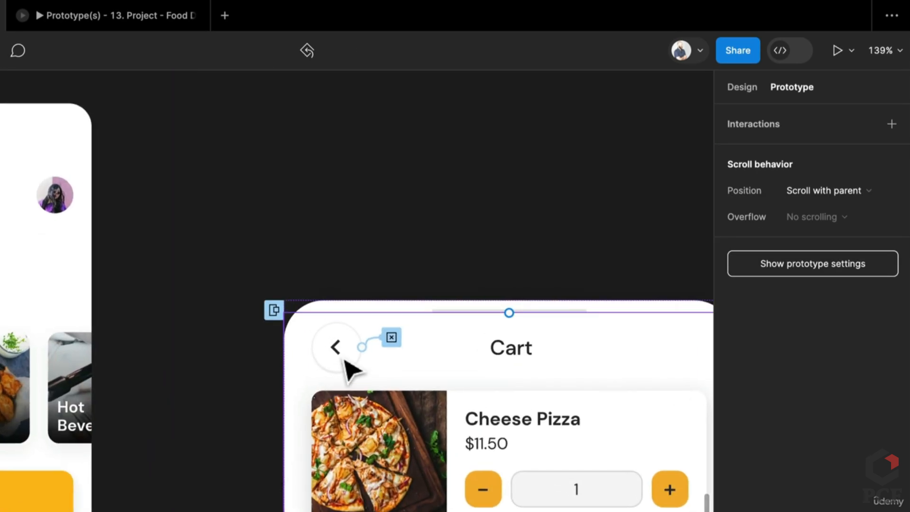
click(345, 362)
click(380, 352)
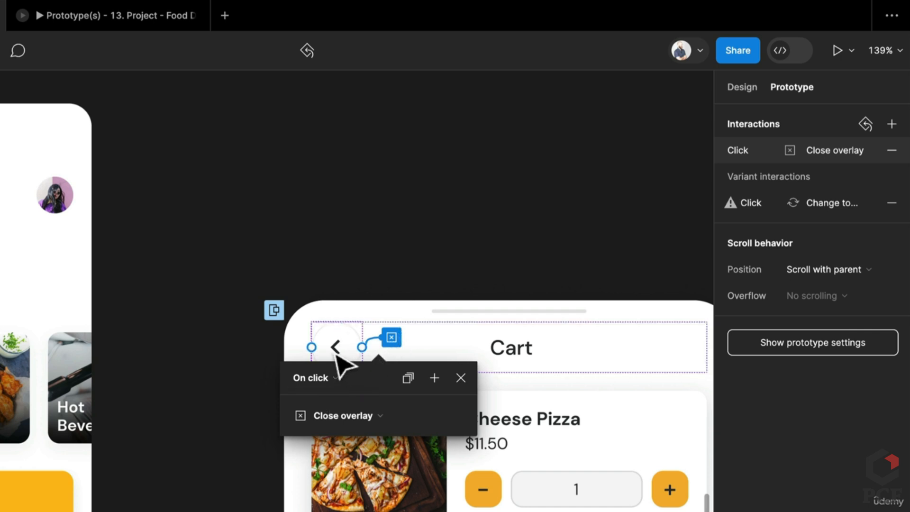
Inspect the on-drag Close overlay interaction attached to the whole copied Cart Overlay
scroll(341, 365, down, 5)
click(586, 227)
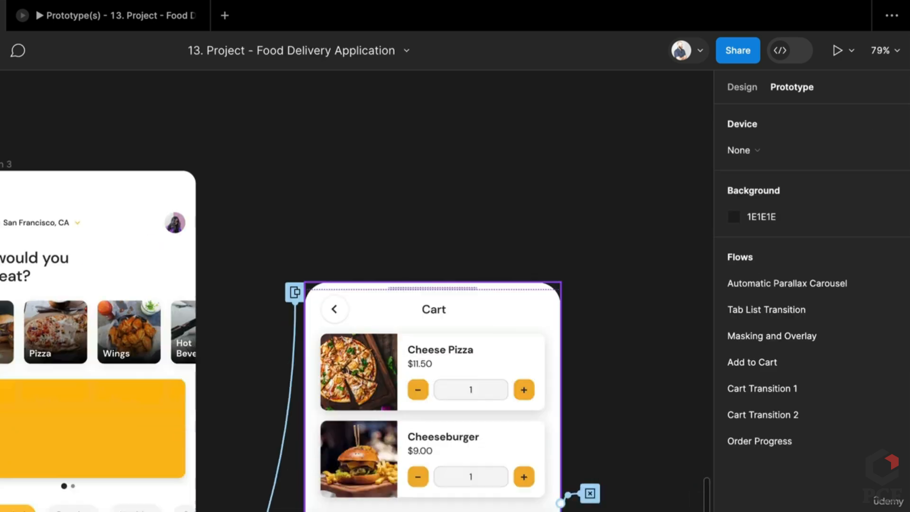
scroll(586, 228, down, 5)
scroll(578, 212, up, 5)
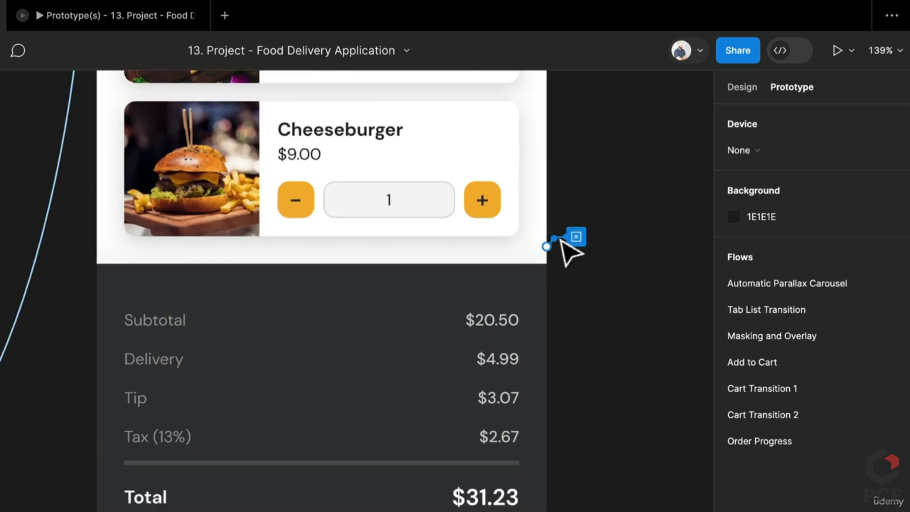
click(552, 248)
scroll(595, 488, down, 5)
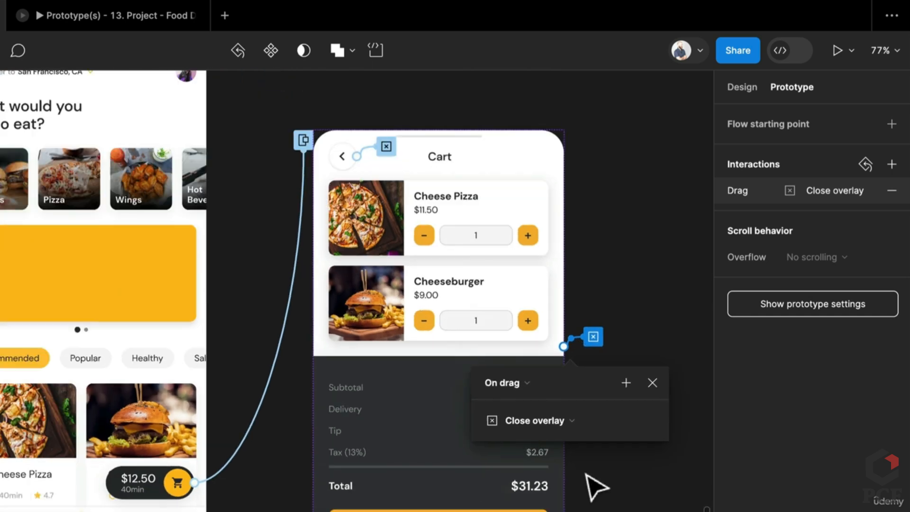
click(621, 506)
Add a flow starting point to the Cart Transition 3 frame
click(132, 19)
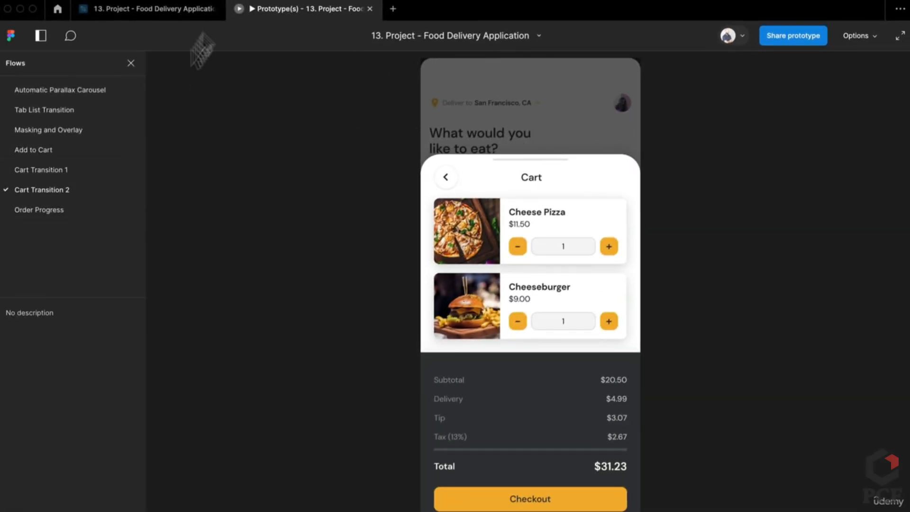
click(162, 8)
scroll(531, 289, down, 8)
click(470, 212)
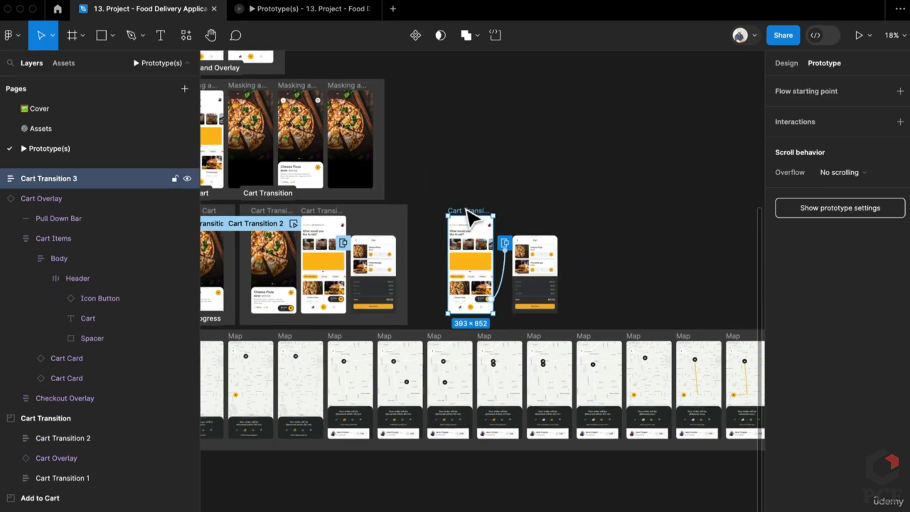
click(897, 92)
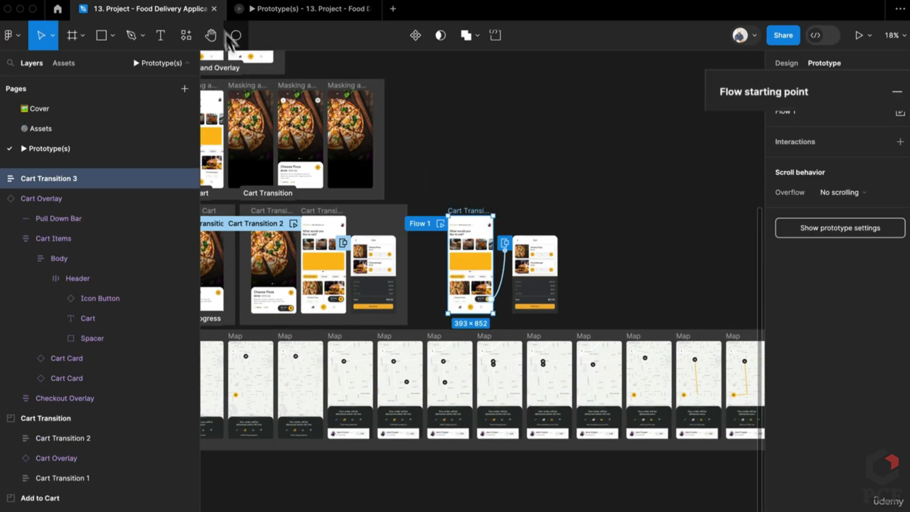
Close the old prototype preview, present Flow 1 in a new one, and scroll the view down to the cart button
click(300, 5)
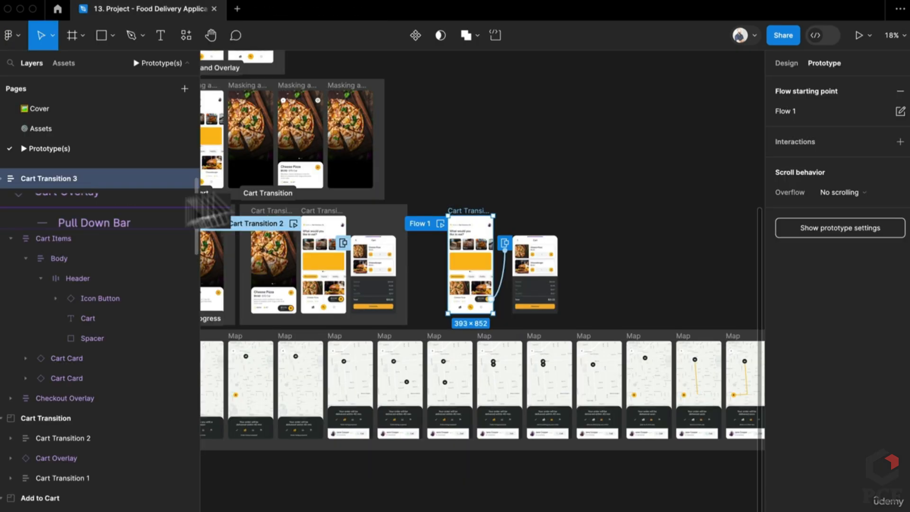
click(869, 36)
click(856, 35)
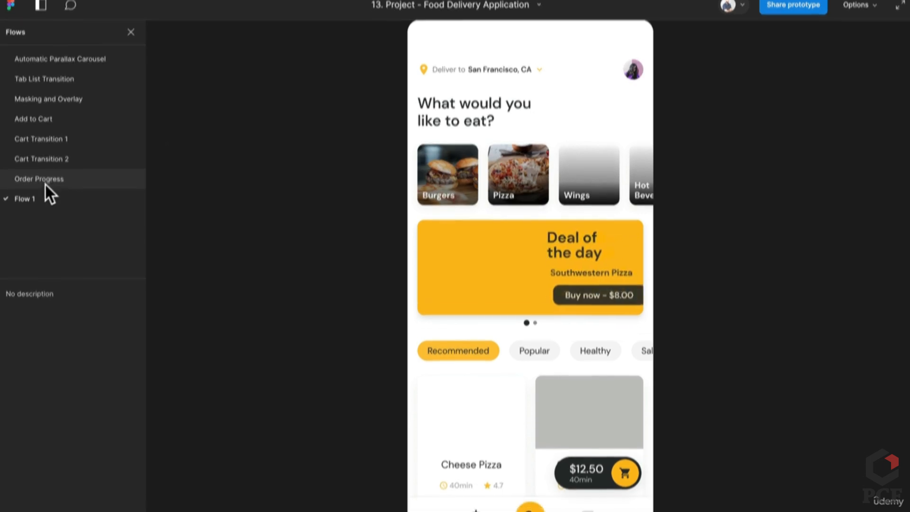
scroll(568, 394, down, 5)
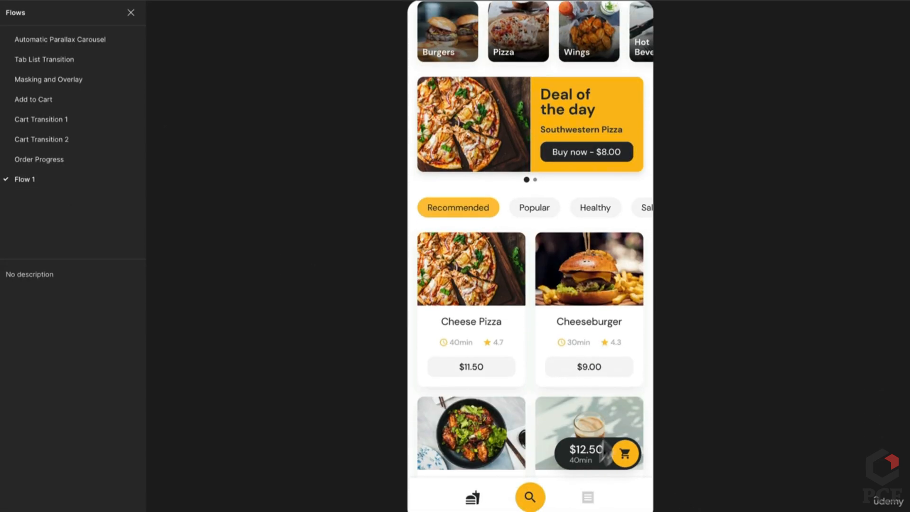
Test Flow 1: open the cart, dismiss it from outside, reopen it, try the Cheese Pizza quantity field, and close with the back arrow
click(621, 458)
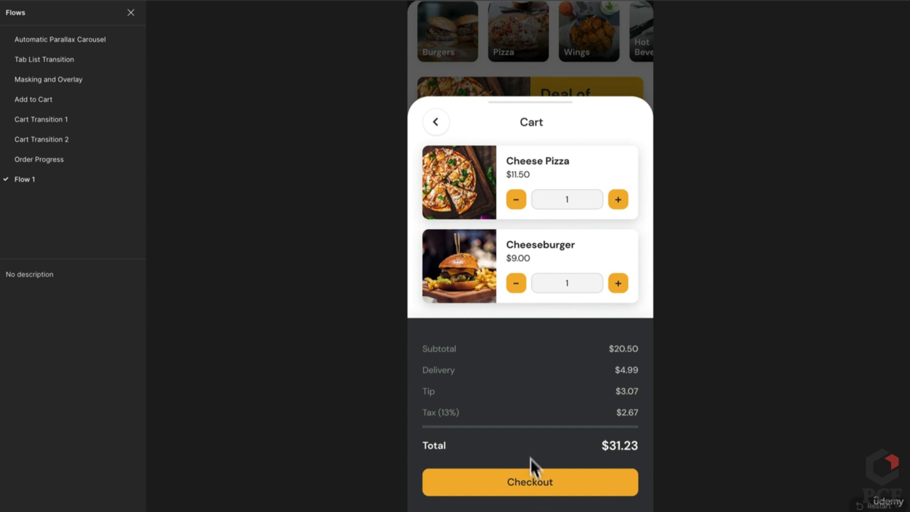
click(569, 81)
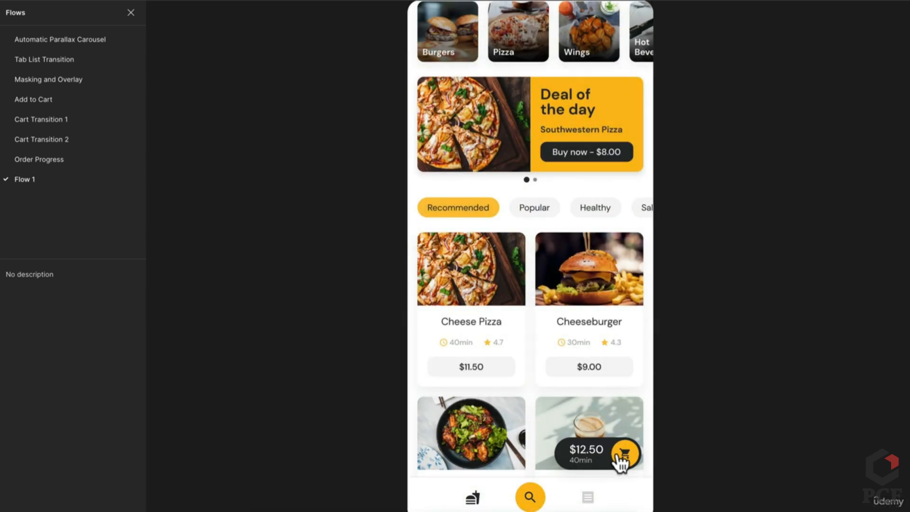
click(621, 459)
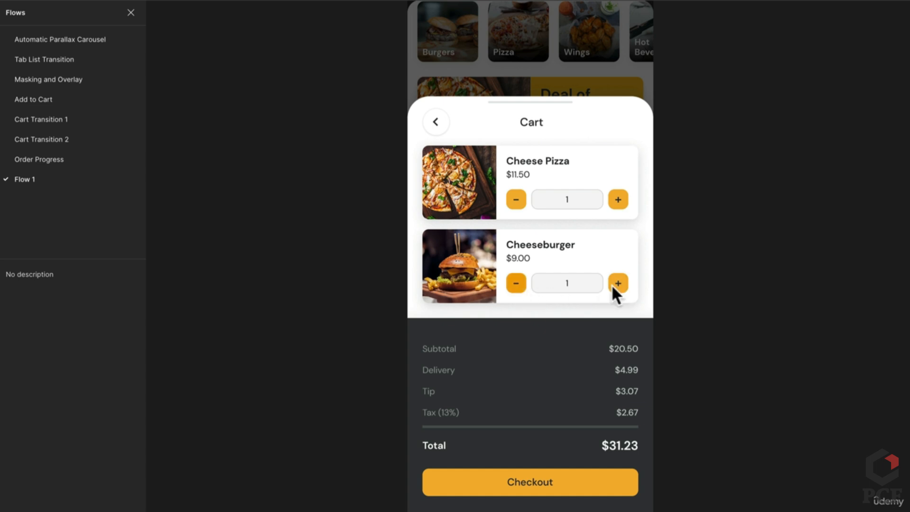
click(564, 190)
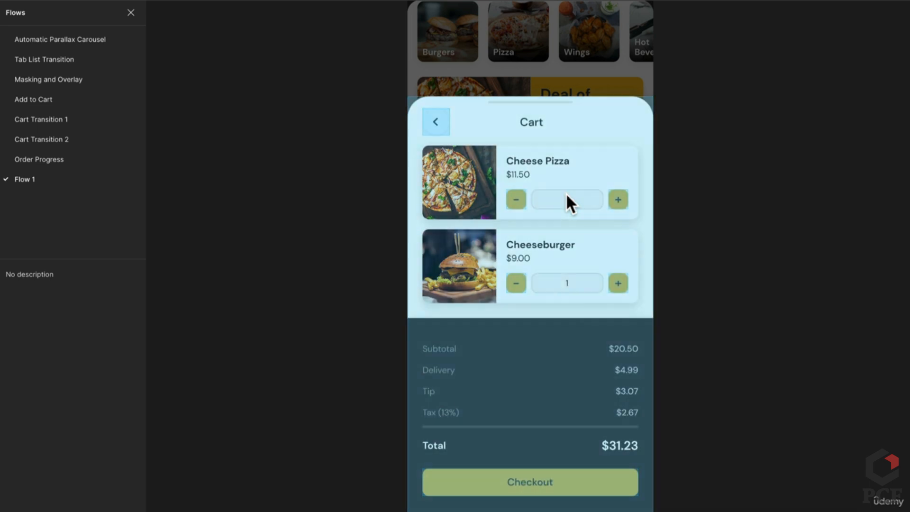
click(565, 200)
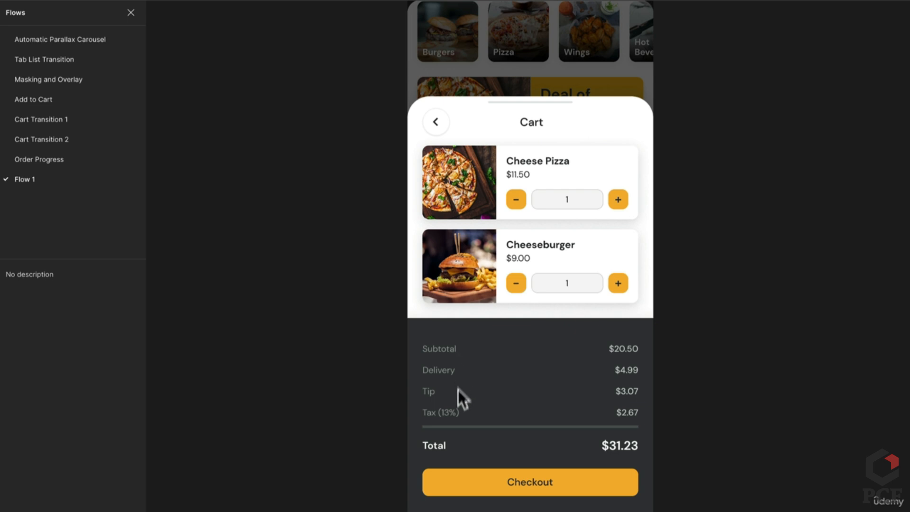
click(436, 123)
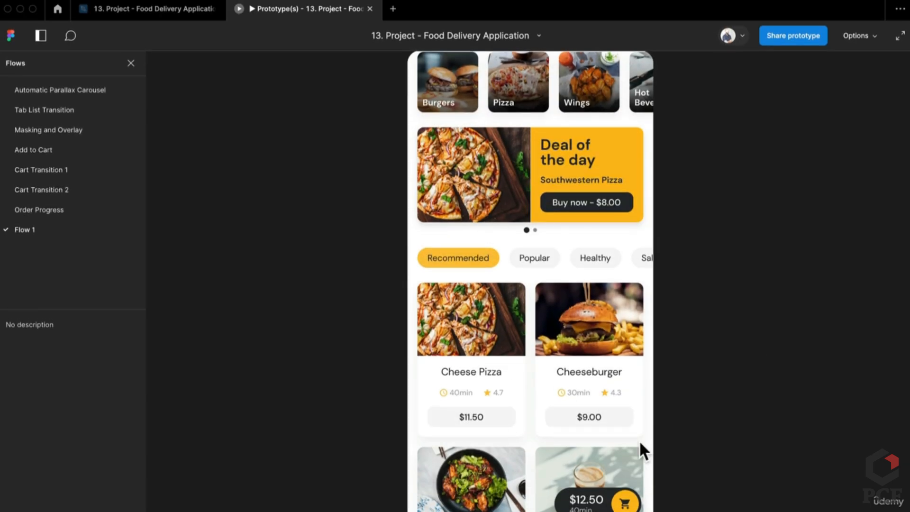
Scale the Flow 1 preview so the whole phone frame fits within the screen
click(858, 36)
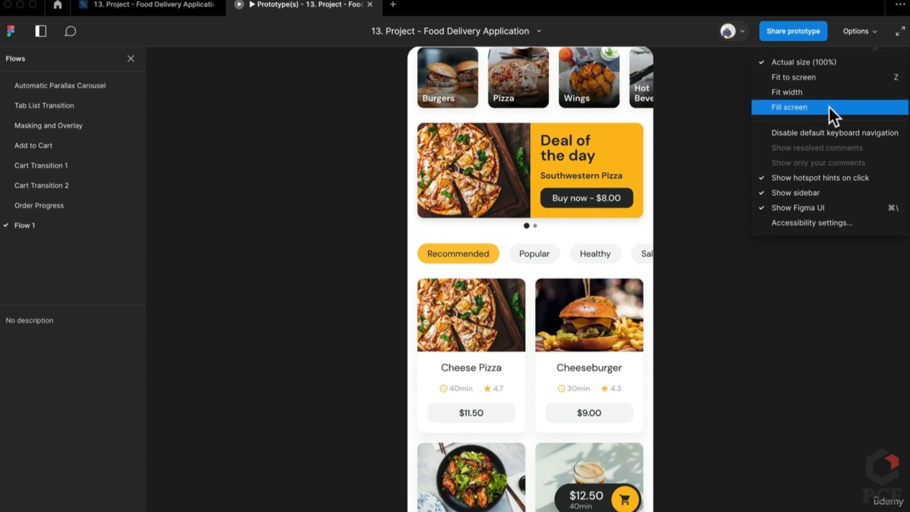
click(830, 107)
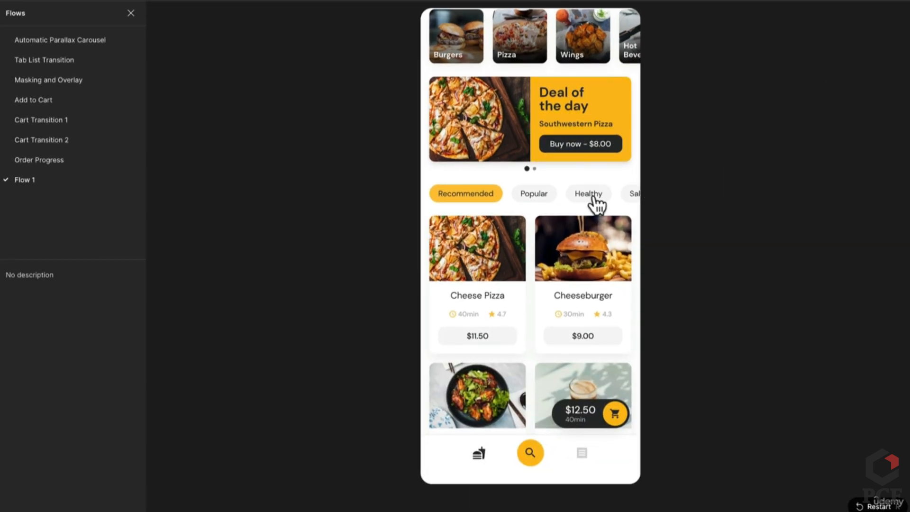
scroll(595, 199, down, 5)
Test the cart overlay in Flow 1 by opening it repeatedly and pulling it down to dismiss it
click(593, 400)
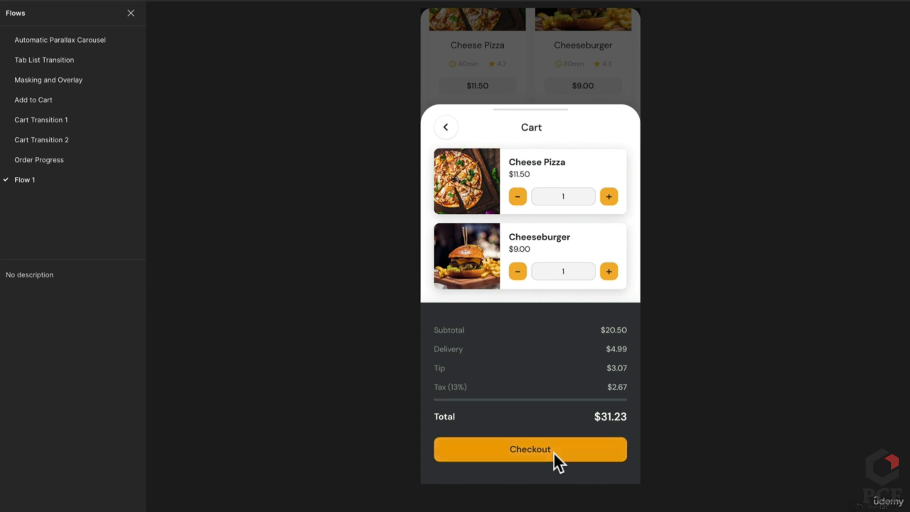
click(568, 111)
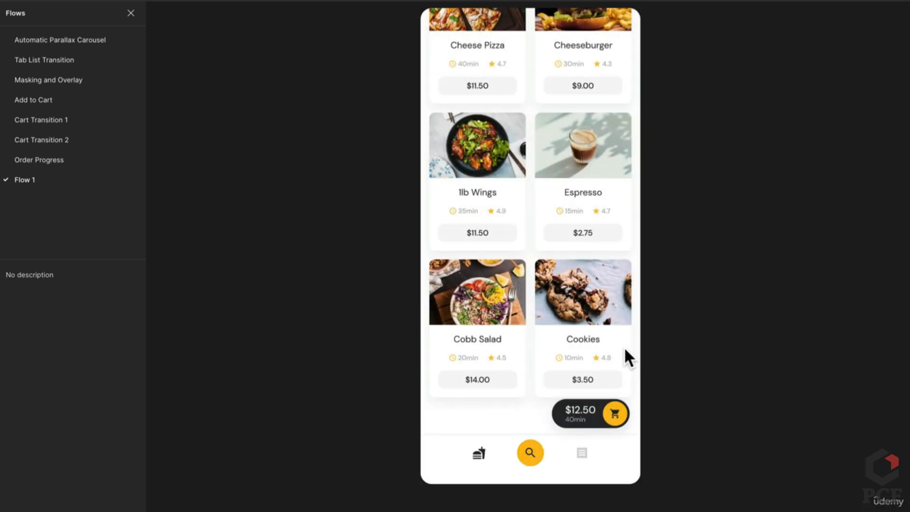
click(601, 410)
click(600, 411)
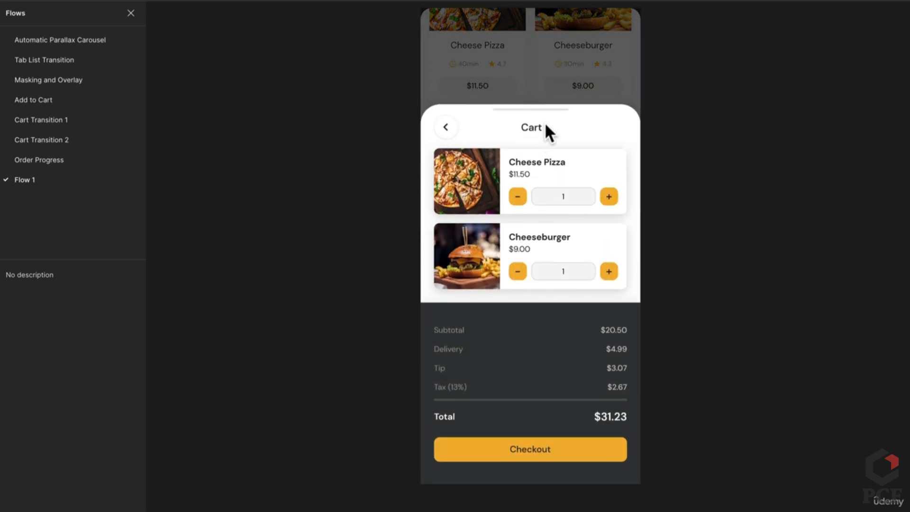
drag(545, 121, 541, 448)
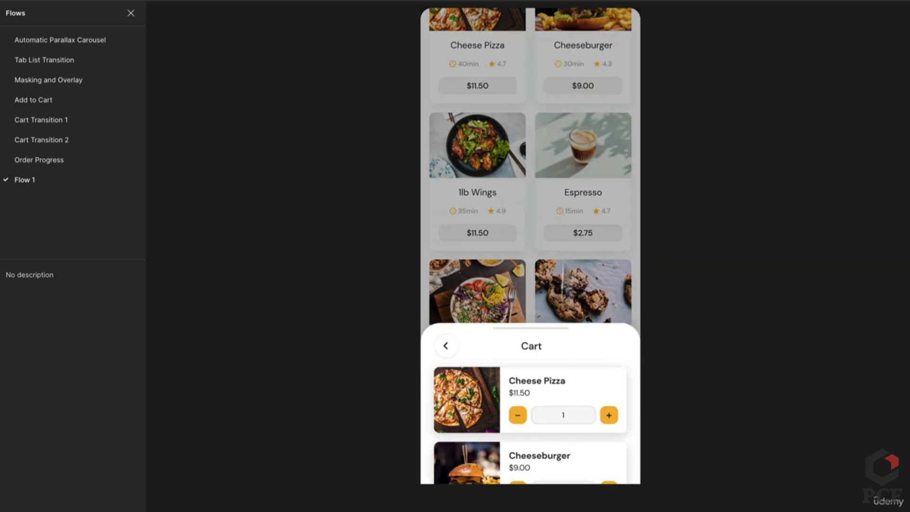
drag(564, 280, 570, 116)
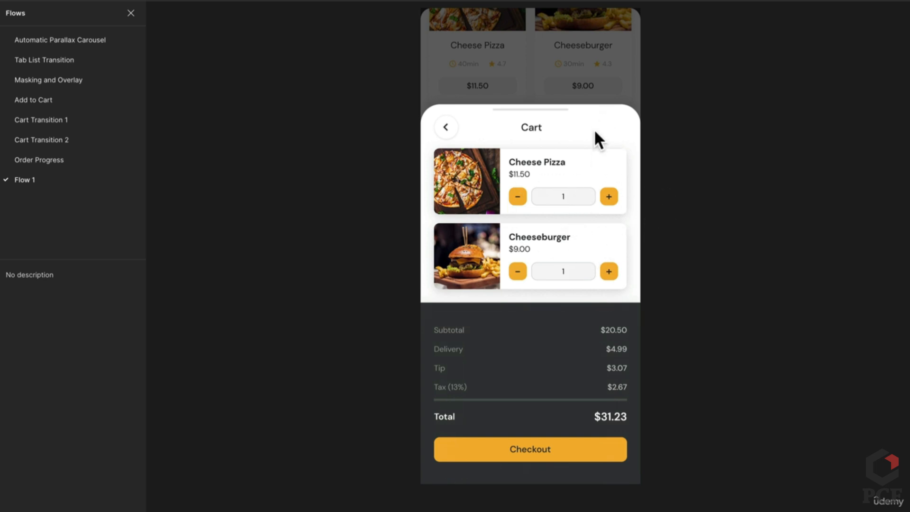
drag(594, 129, 596, 394)
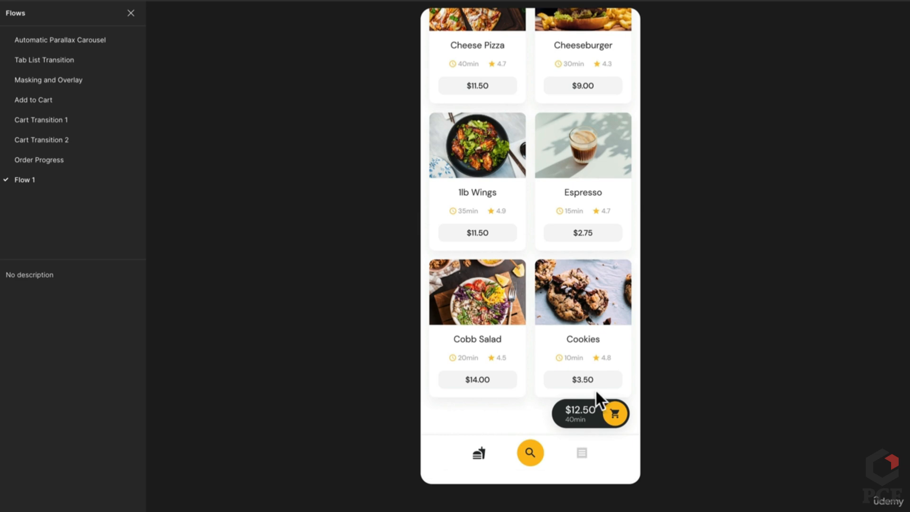
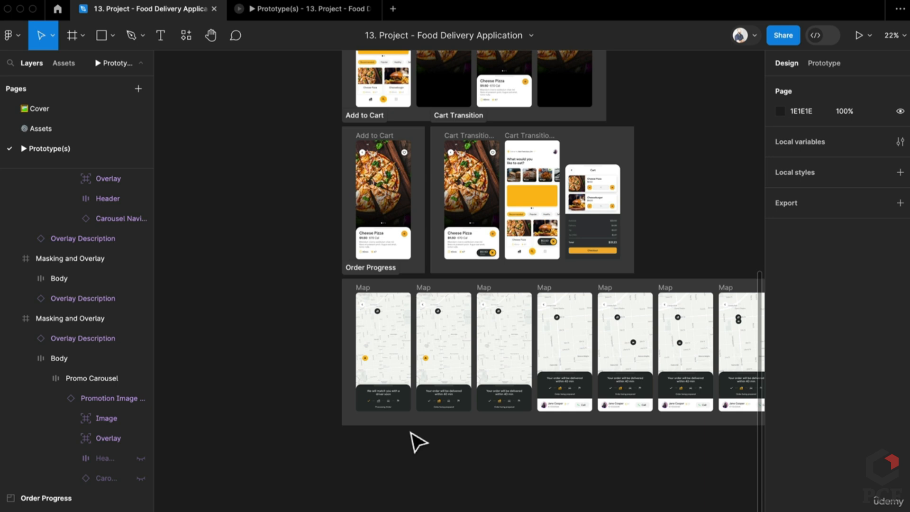
Return to the design file and inspect the Courier Overlay instances across the Map frames in the Order Progress section
scroll(402, 464, down, 5)
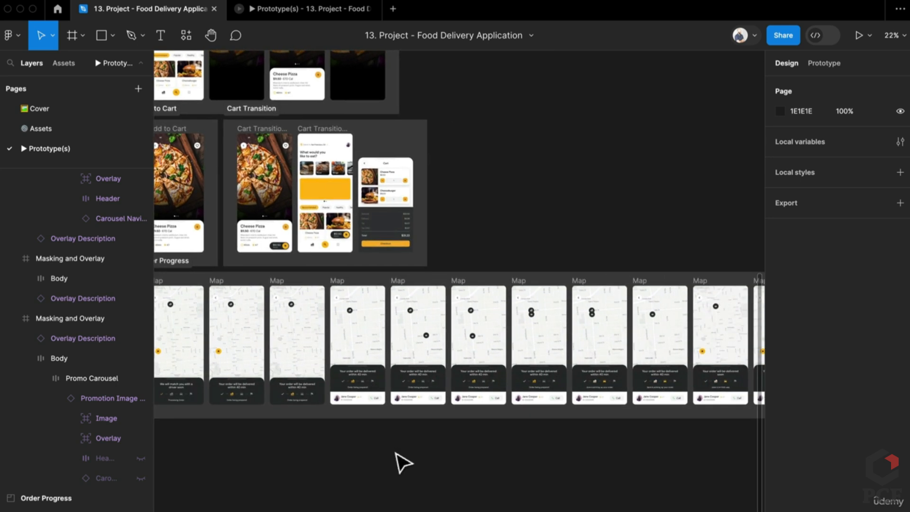
drag(555, 476, 353, 434)
scroll(575, 367, up, 10)
scroll(575, 367, down, 3)
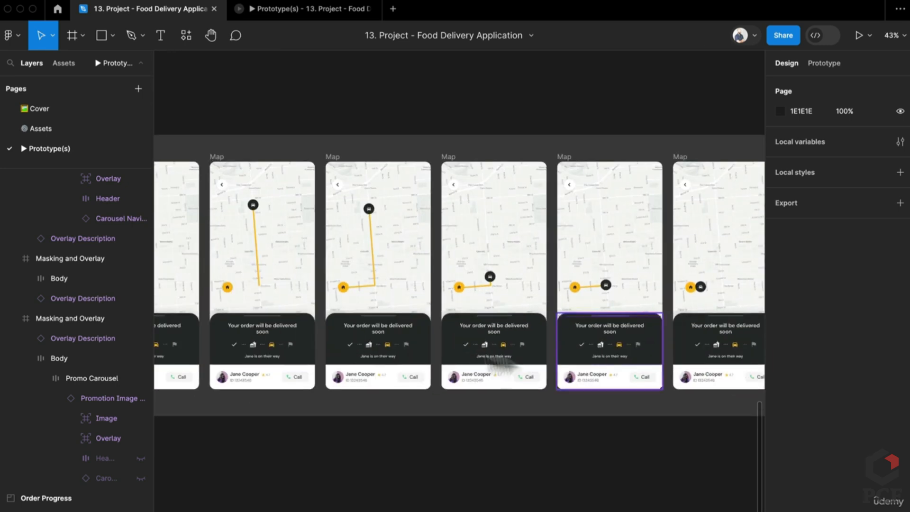
click(518, 347)
click(403, 358)
click(639, 349)
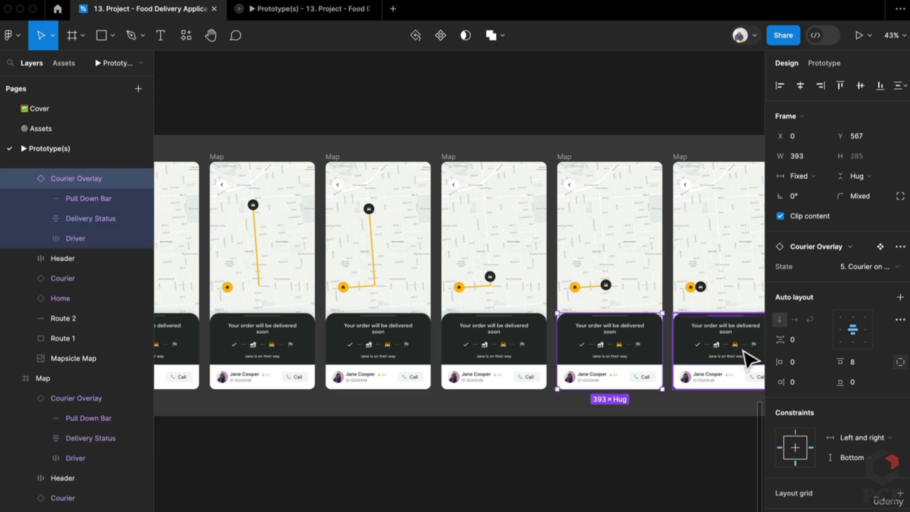
scroll(635, 358, right, 5)
click(632, 369)
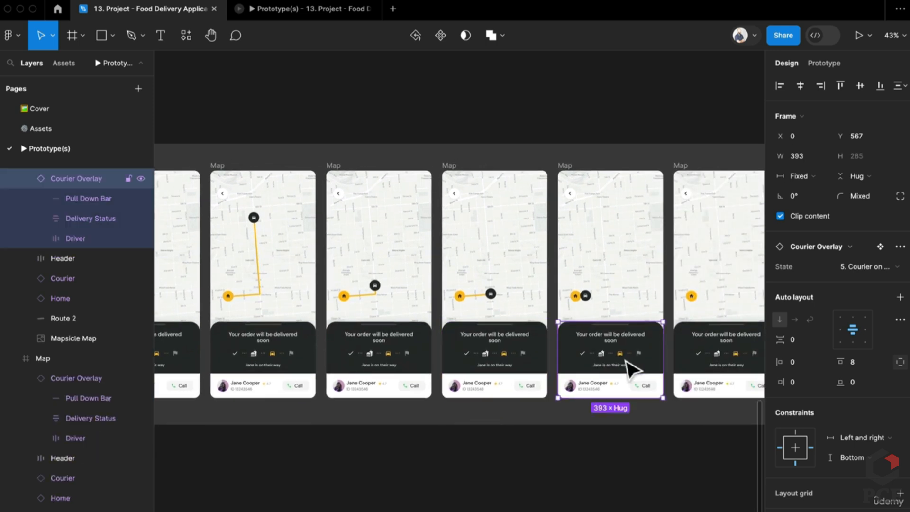
click(538, 382)
click(645, 382)
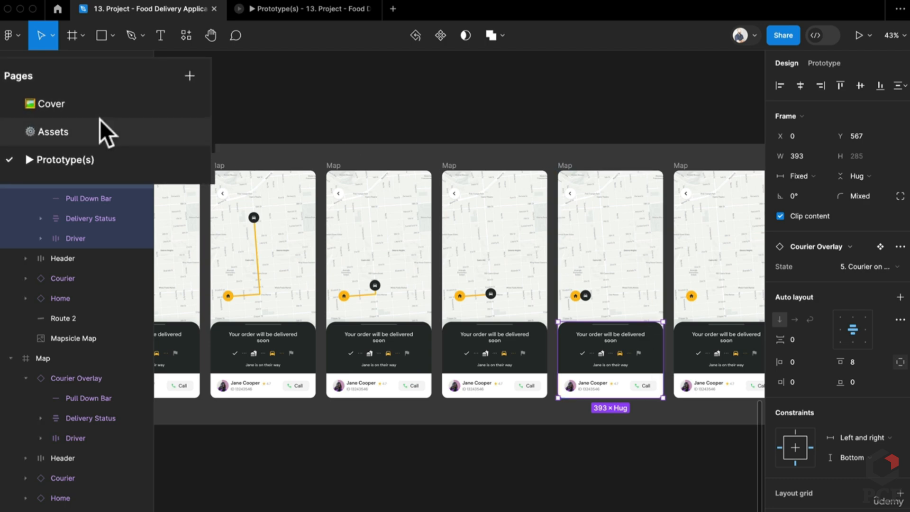
Examine the Courier Overlay component's order-status variants in the Courier Progression section of the Assets page
click(75, 128)
scroll(429, 373, down, 5)
drag(478, 374, 505, 225)
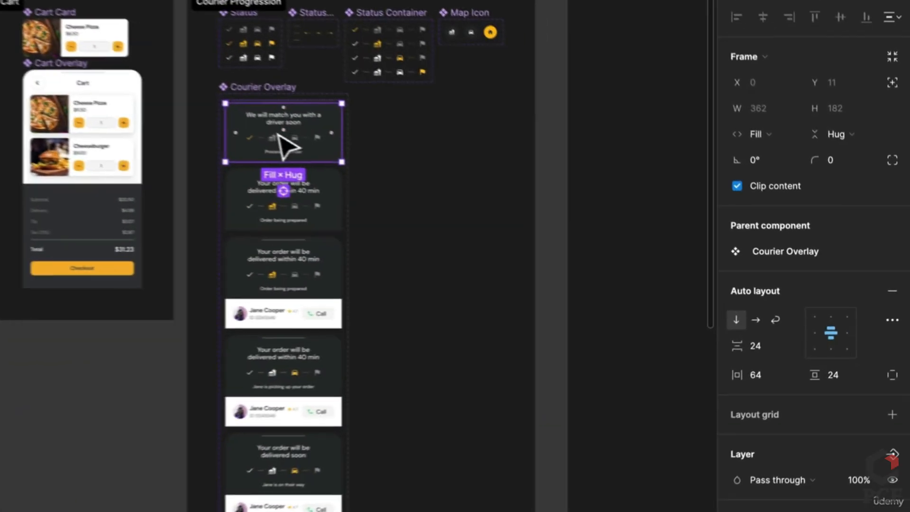
click(311, 213)
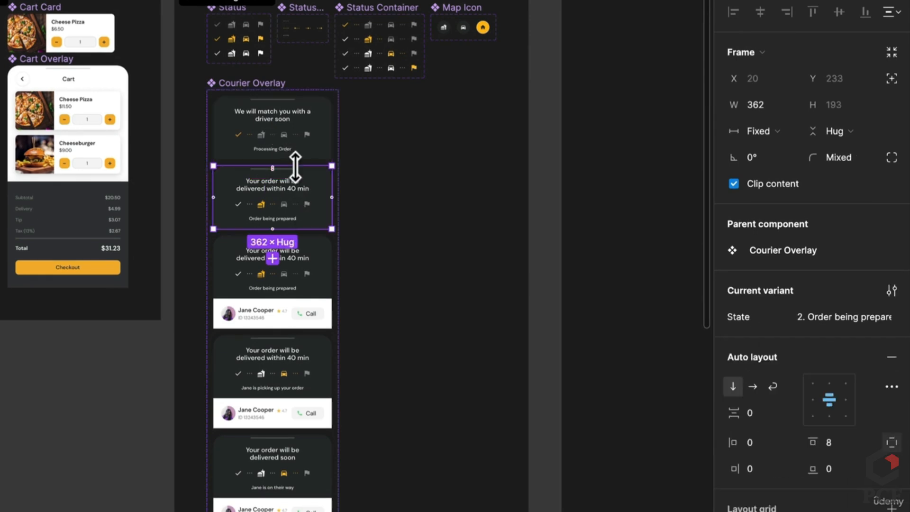
click(299, 157)
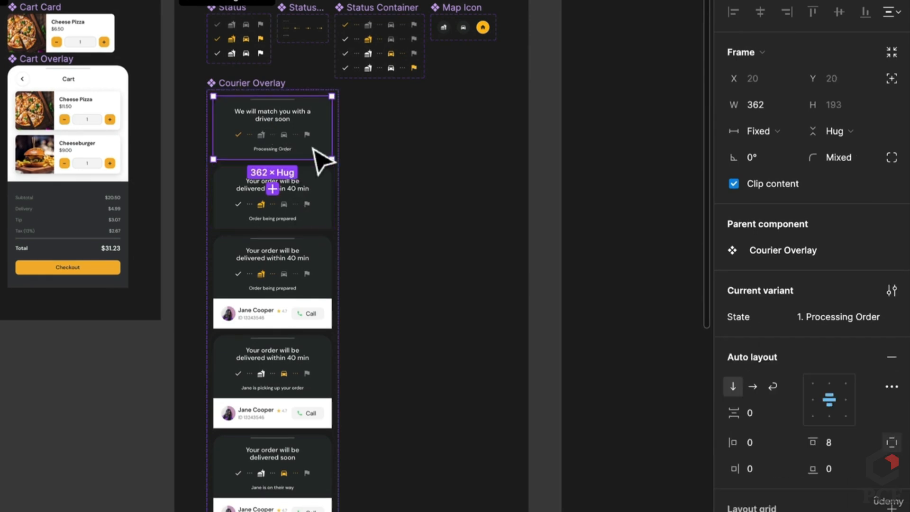
click(294, 220)
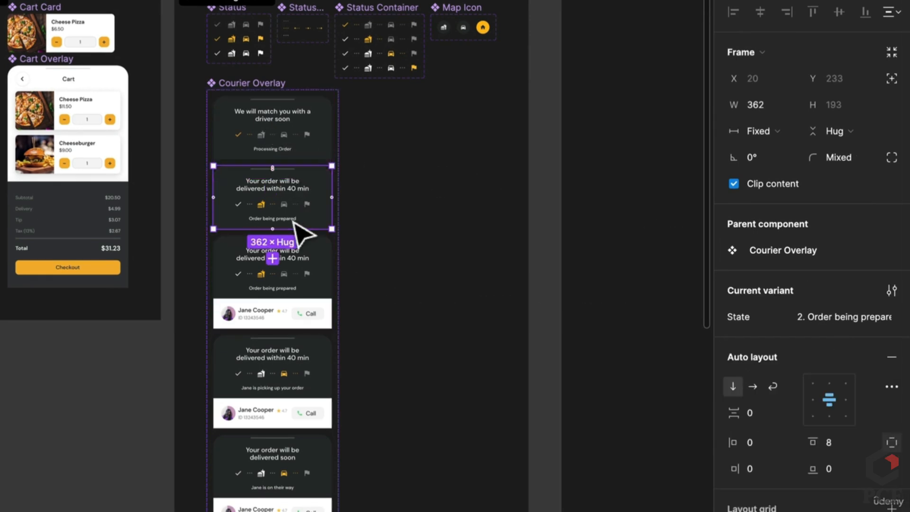
click(304, 268)
scroll(301, 366, up, 5)
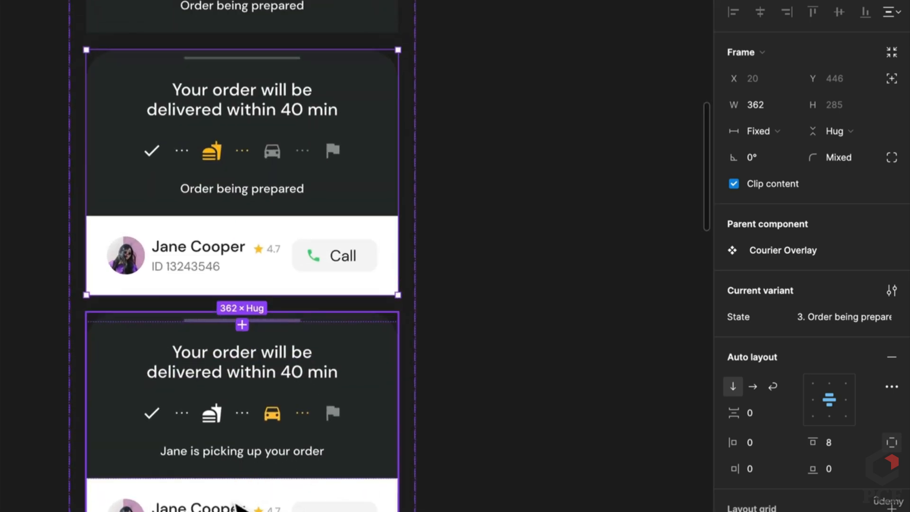
scroll(239, 505, down, 7)
click(289, 380)
scroll(288, 379, down, 3)
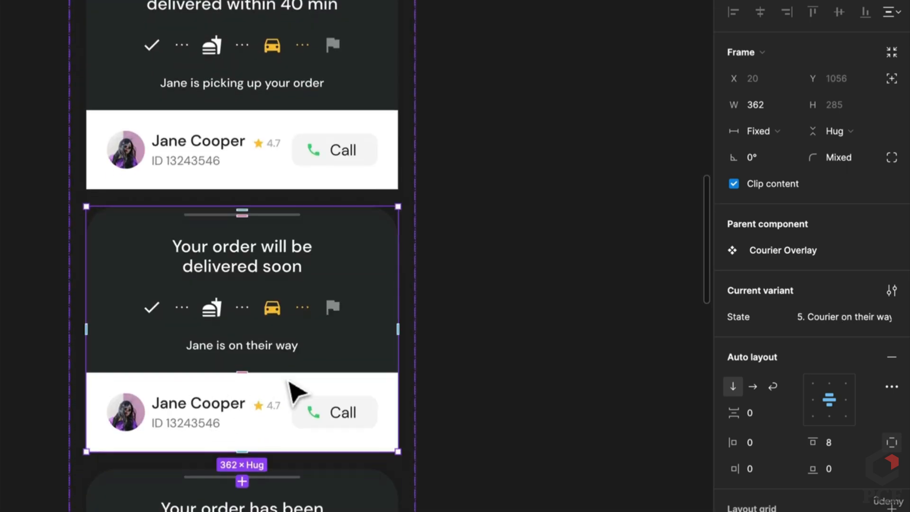
scroll(294, 393, down, 10)
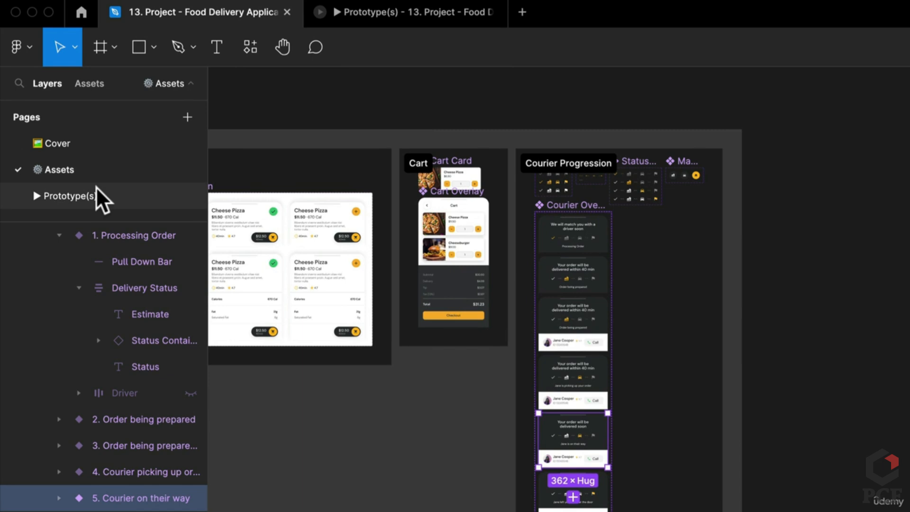
Go back to the Prototype(s) page and compare the courier markers, routes and map scale across the Map frames
click(71, 196)
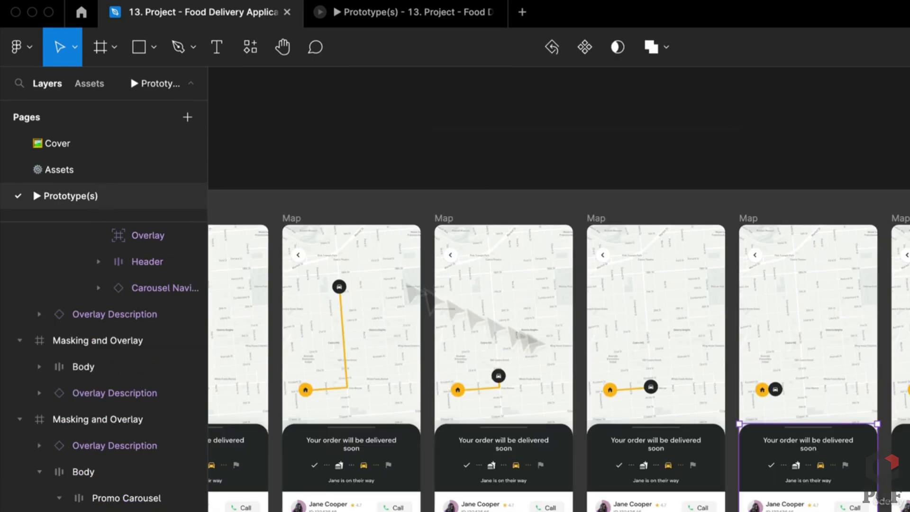
scroll(692, 375, left, 3)
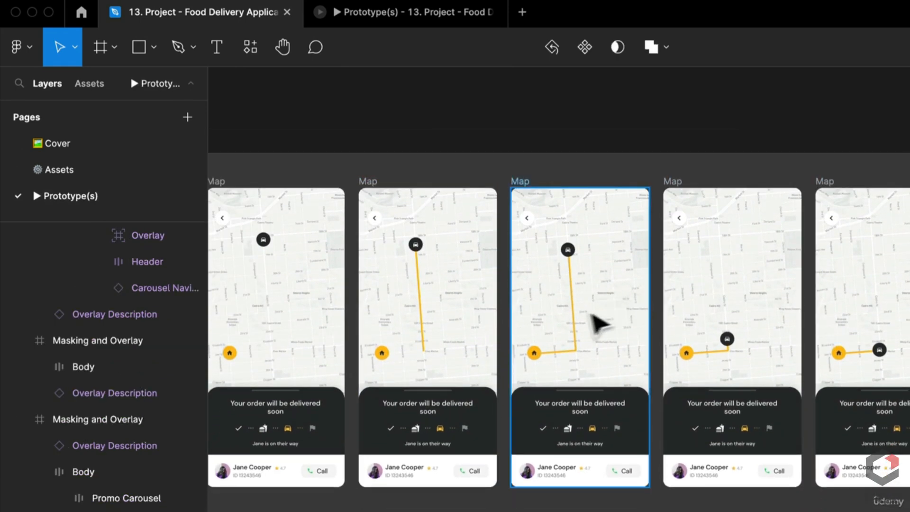
scroll(561, 306, up, 5)
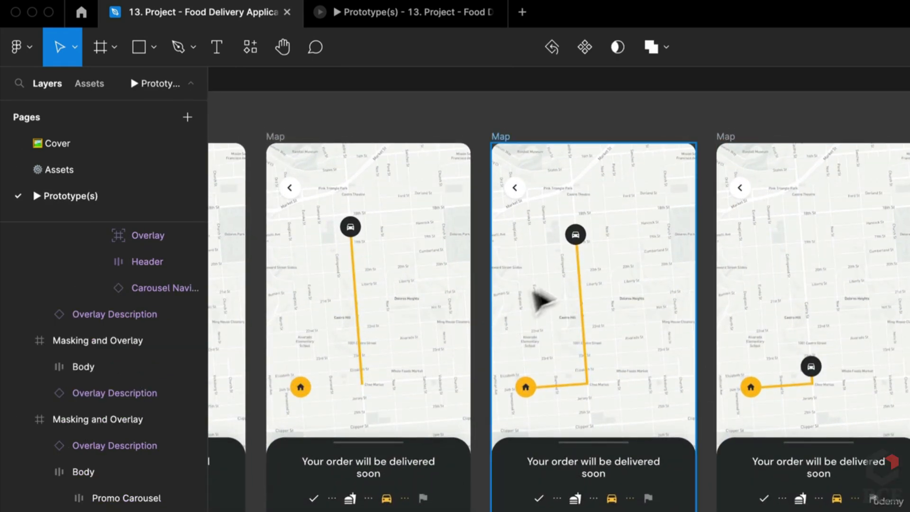
scroll(574, 400, down, 5)
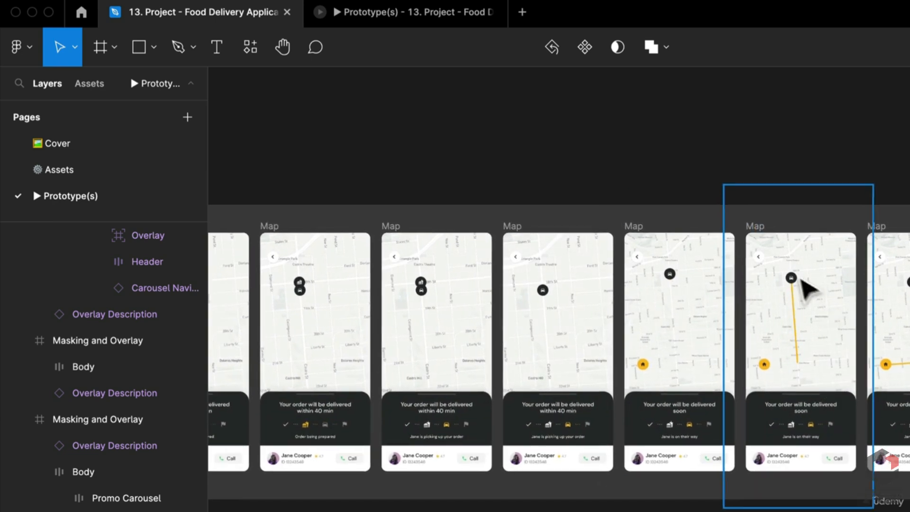
scroll(801, 290, up, 5)
scroll(823, 451, down, 2)
scroll(571, 420, down, 2)
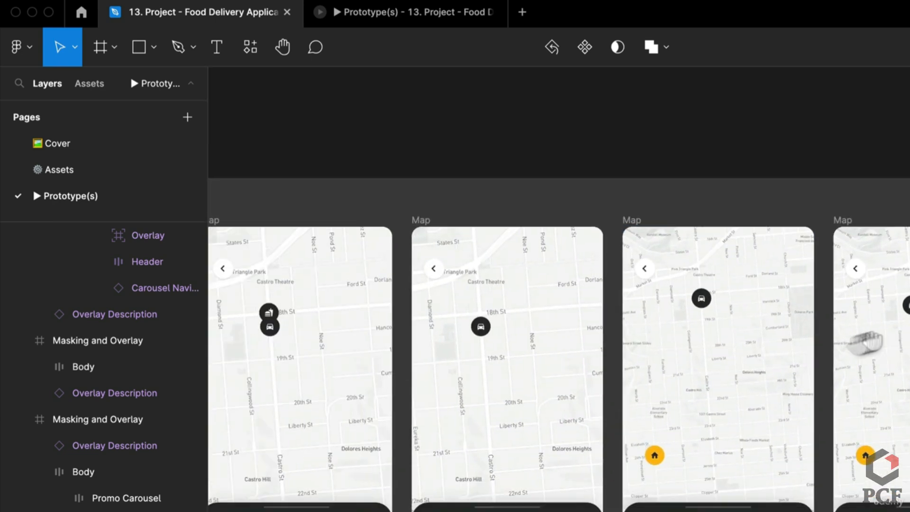
scroll(598, 331, up, 1)
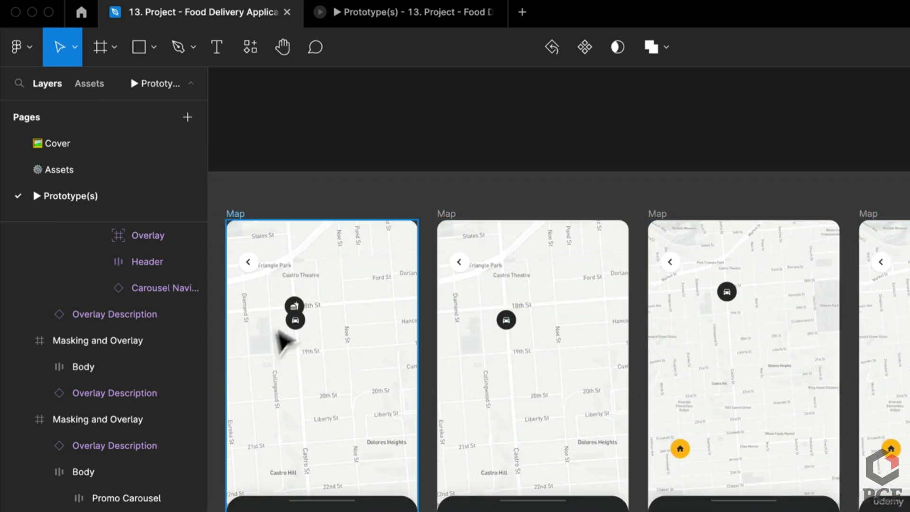
Play the Order Progress flow from its start through to delivery in the preview, and close the preview
click(404, 15)
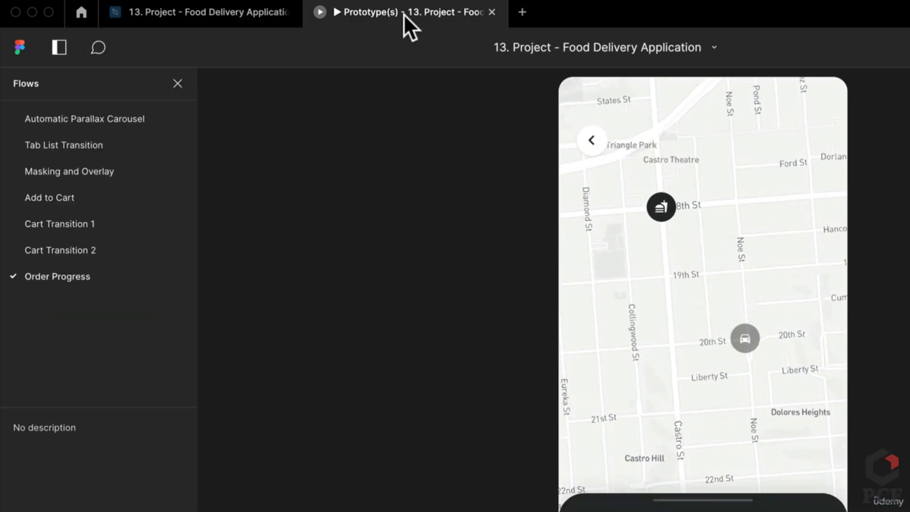
key(r)
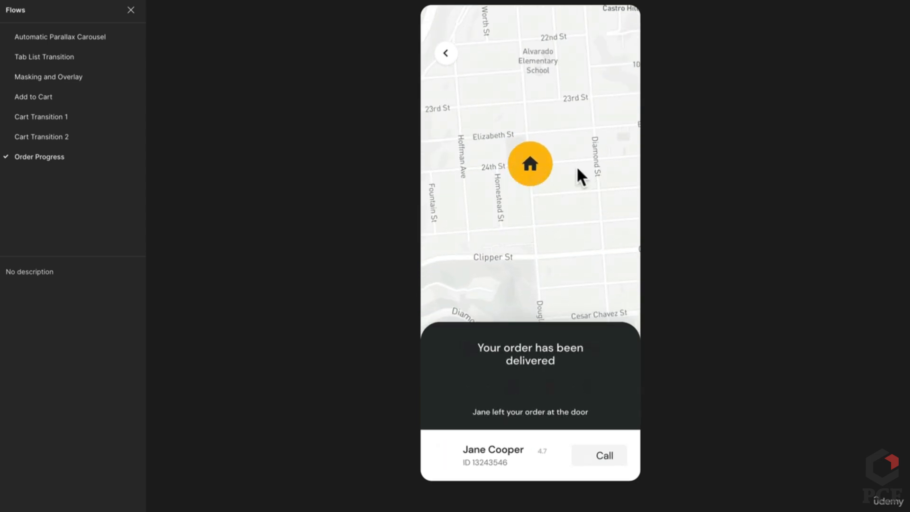
key(Escape)
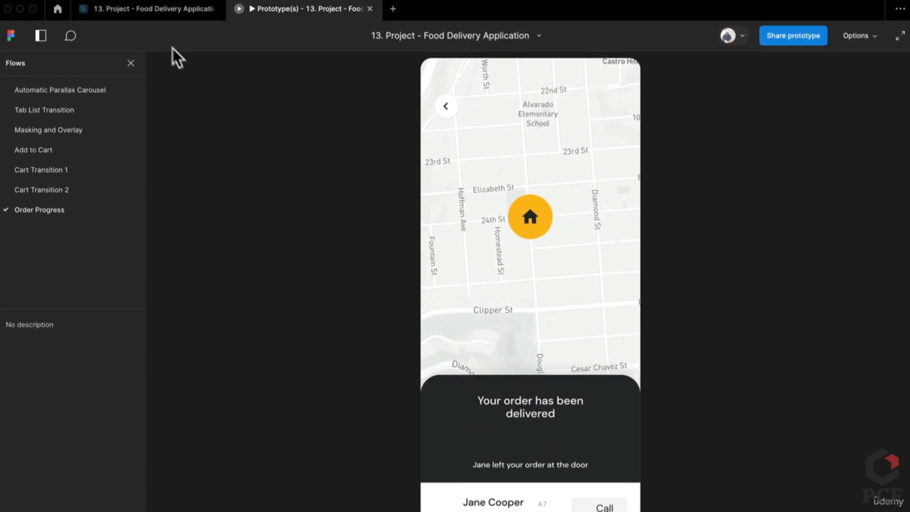
click(369, 9)
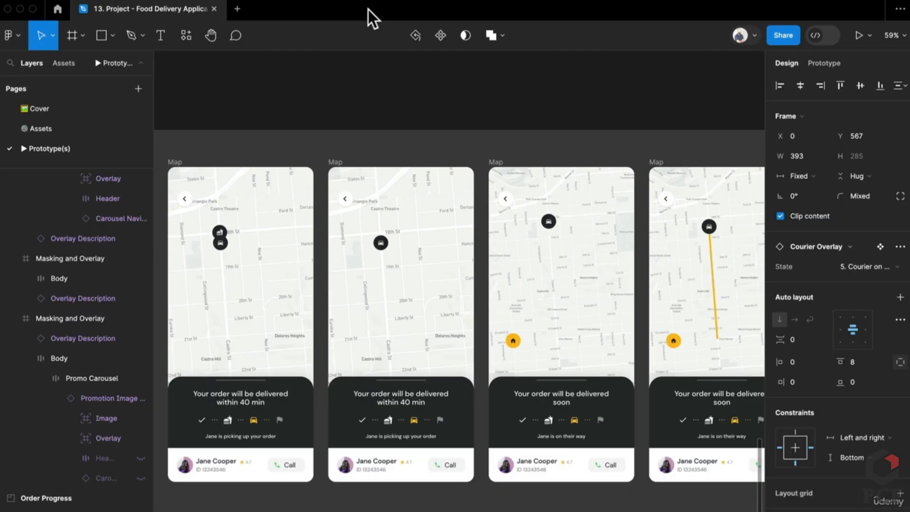
Display the prototype connections and open the interaction leading from the first Map frame to the second in the Order Progress section
scroll(504, 341, down, 3)
click(616, 139)
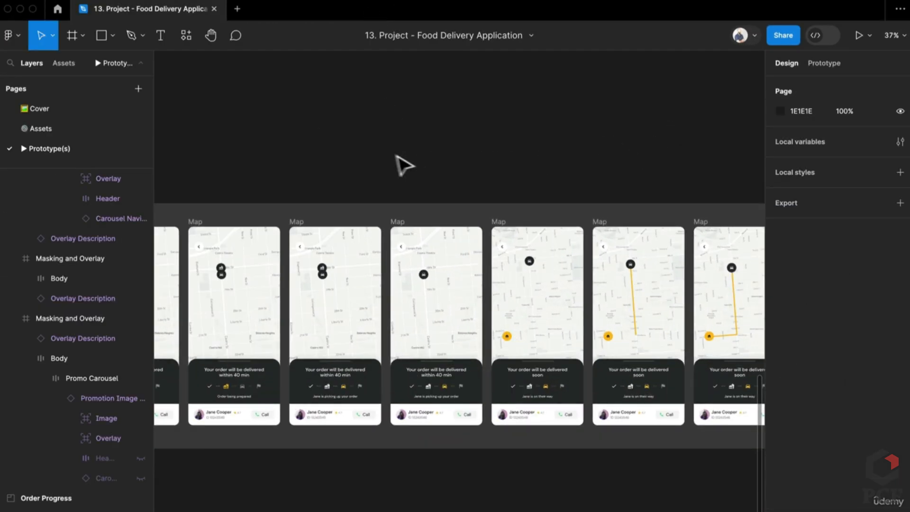
scroll(396, 155, left, 5)
click(824, 67)
scroll(264, 349, up, 3)
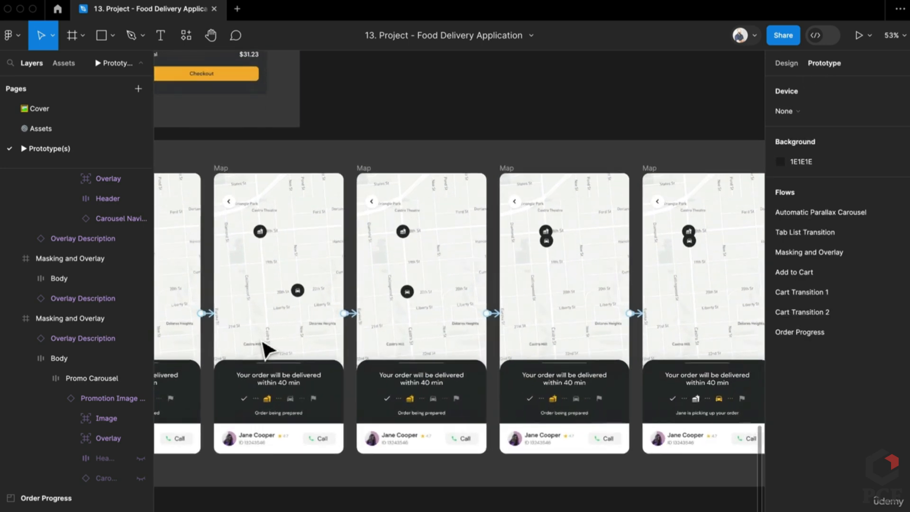
scroll(624, 332, down, 3)
scroll(431, 317, left, 5)
scroll(430, 318, down, 1)
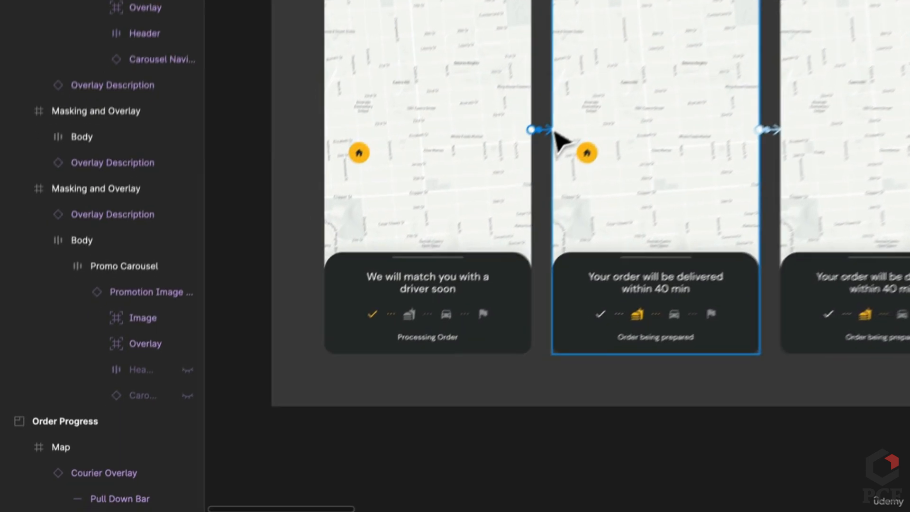
click(420, 277)
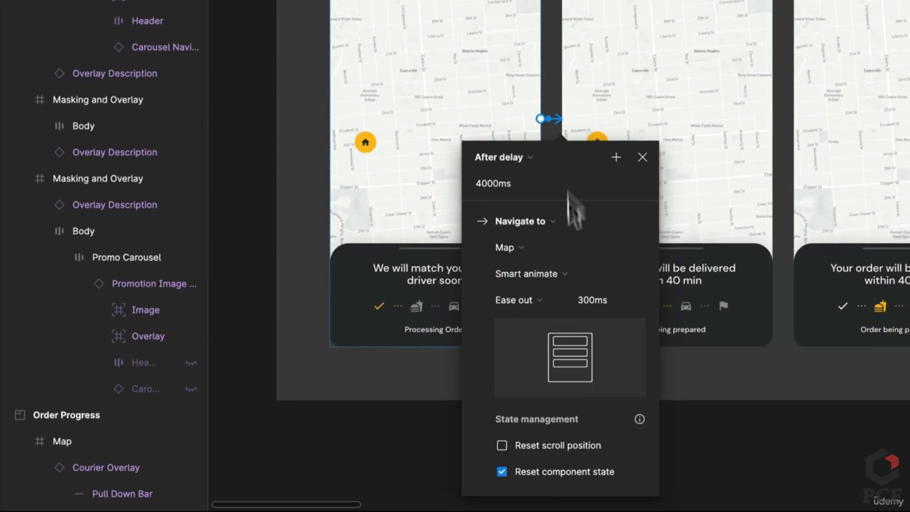
Check the interaction from the second to the third Map frame, and select the third frame's Courier Overlay
click(799, 150)
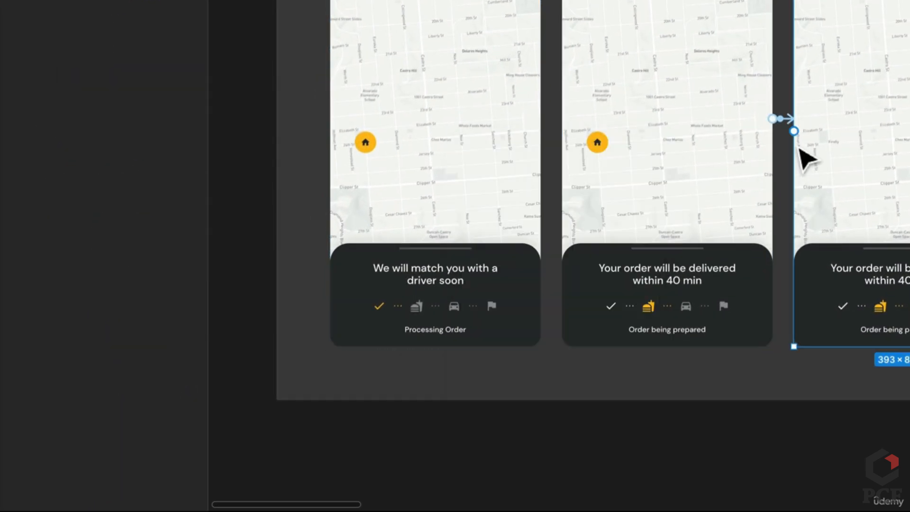
click(787, 118)
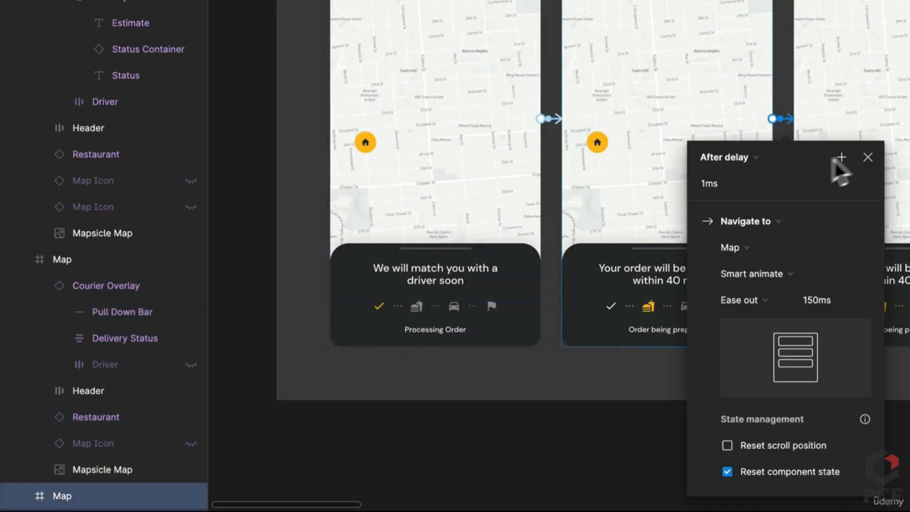
click(890, 144)
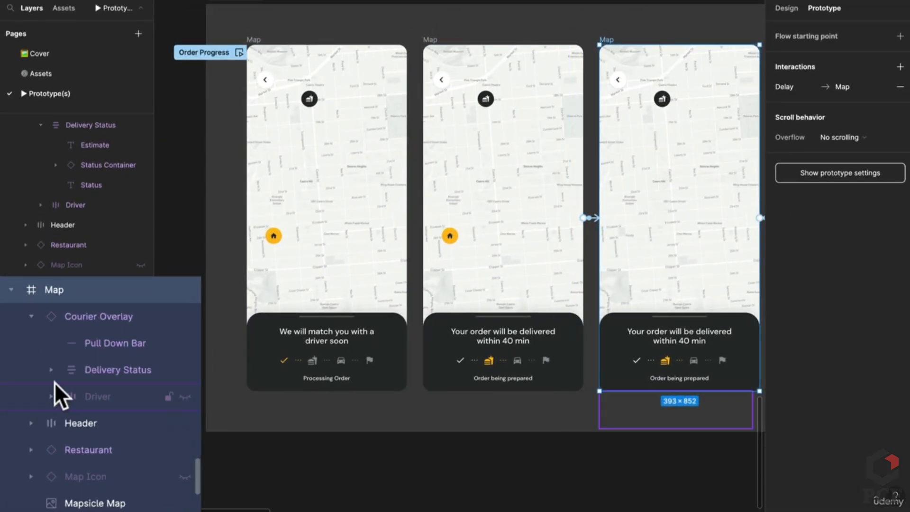
click(76, 318)
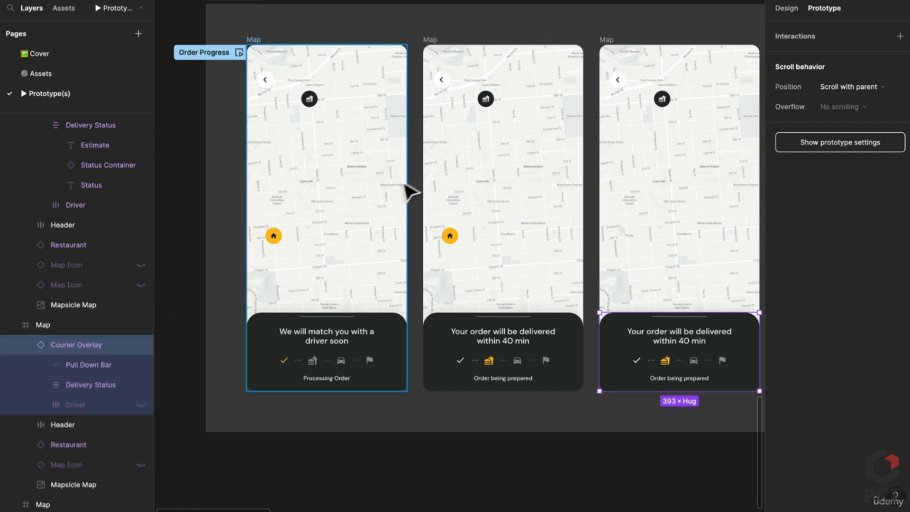
Inspect the Home marker and the hidden Map Icon layer in the second Map frame
click(451, 237)
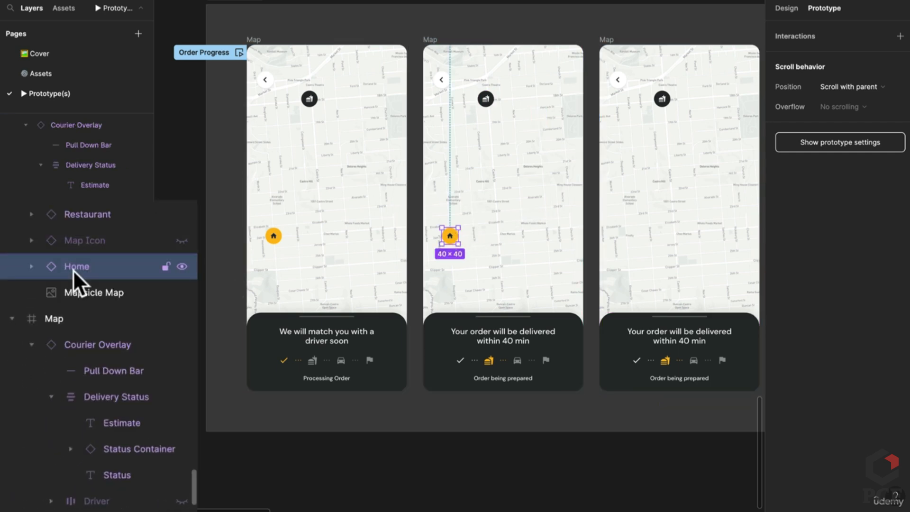
click(85, 251)
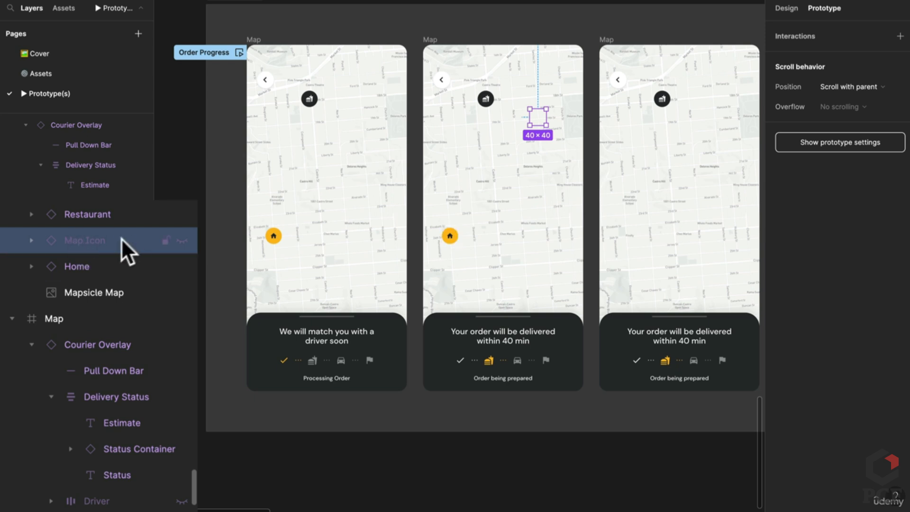
click(183, 240)
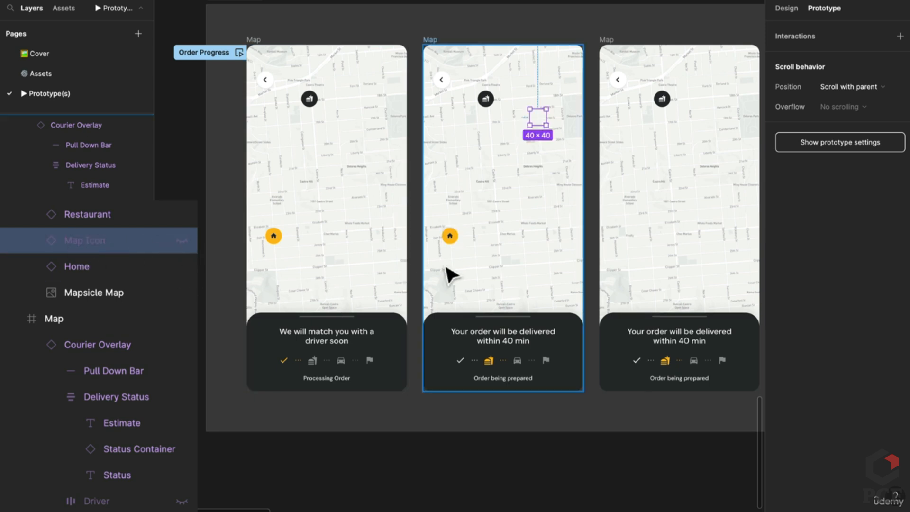
Inspect the Restaurant and Courier markers in the Map frames that show the driver details, and clear the selection
drag(446, 267, 264, 284)
scroll(518, 193, right, 3)
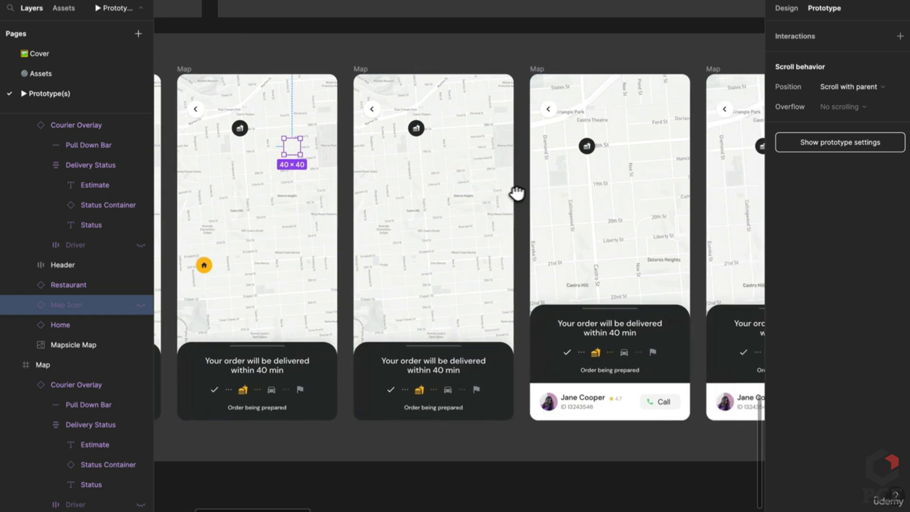
click(734, 148)
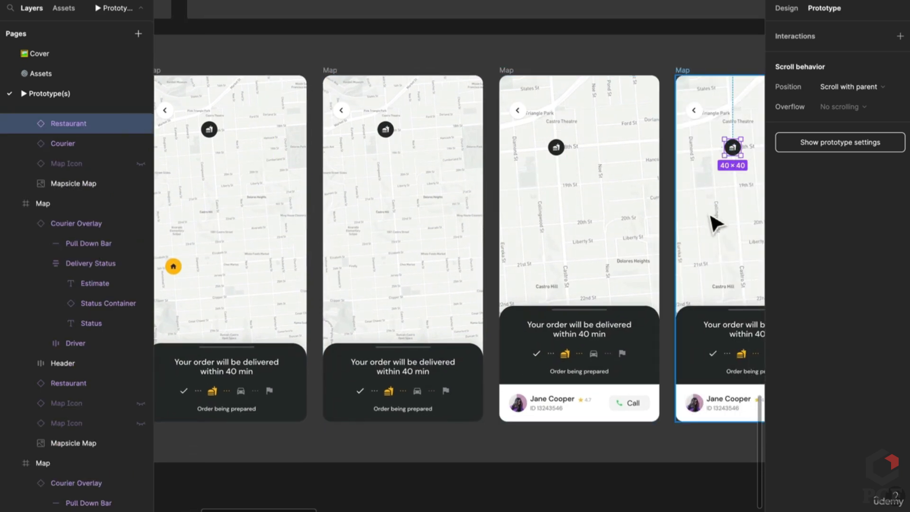
drag(561, 243, 375, 250)
click(567, 231)
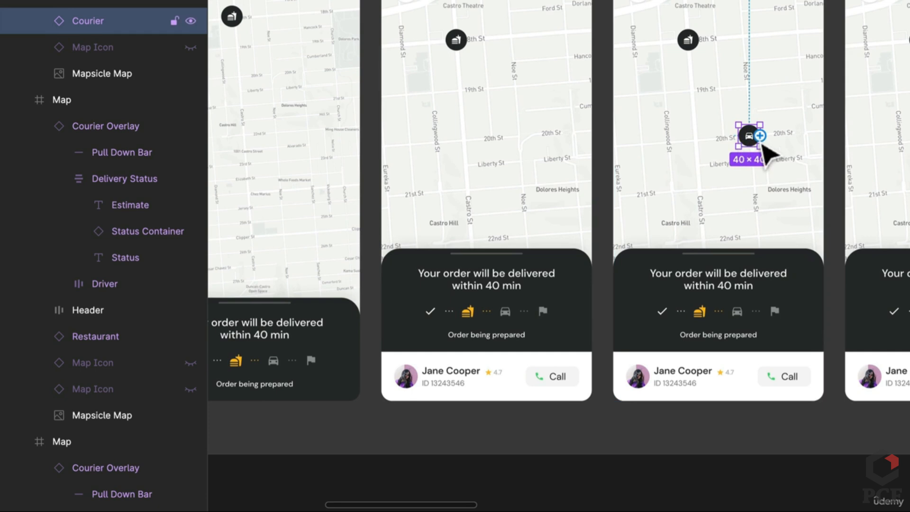
click(147, 49)
click(750, 135)
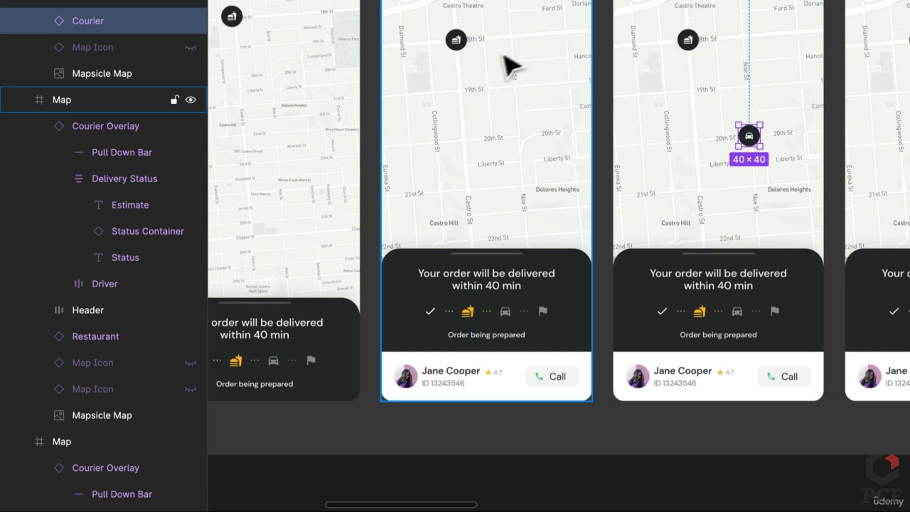
scroll(886, 179, right, 3)
scroll(787, 176, right, 2)
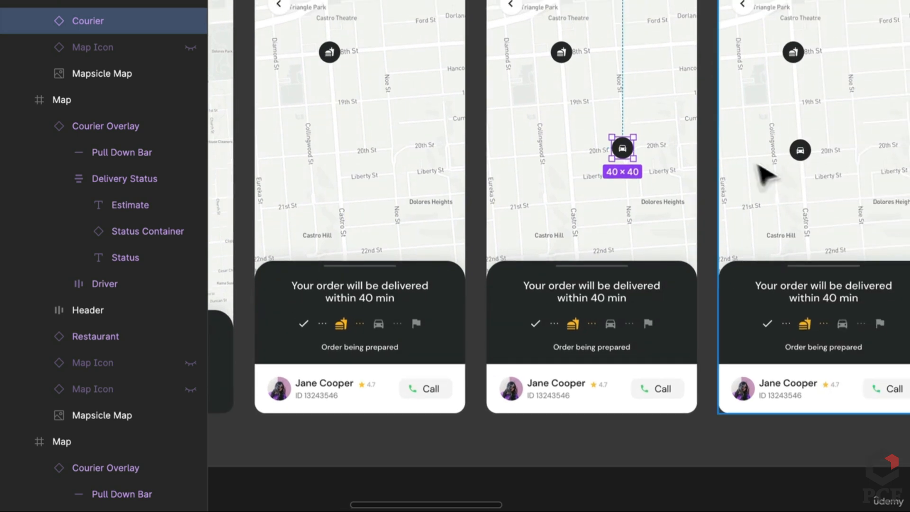
key(Escape)
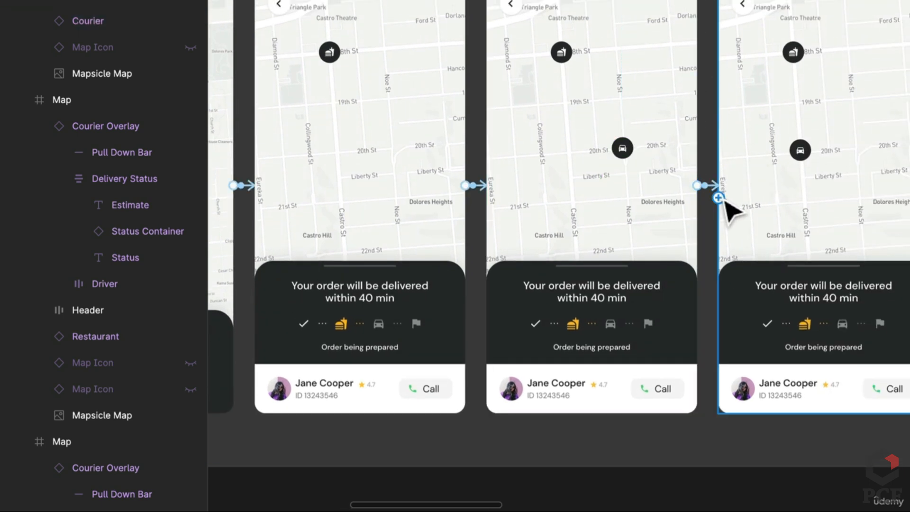
Examine the delay and Smart animate settings of the two interactions that move the courier marker towards the restaurant
click(714, 190)
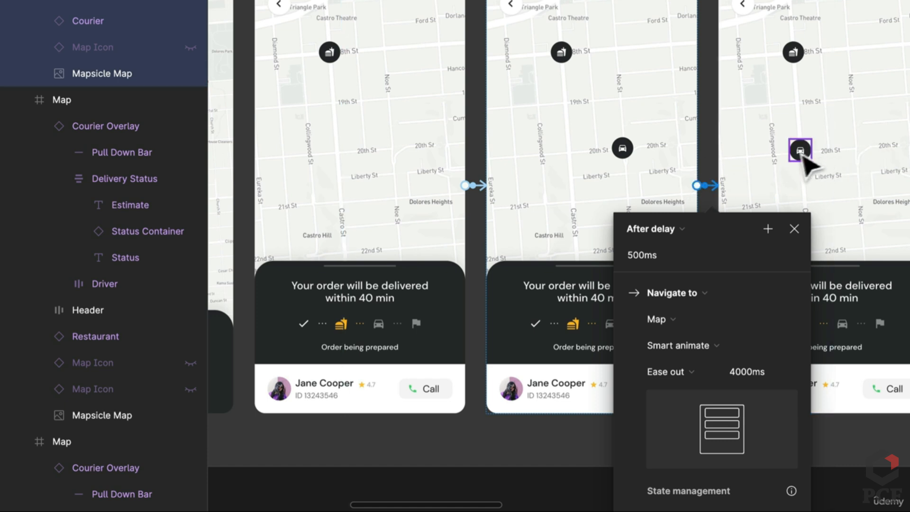
drag(905, 175, 538, 177)
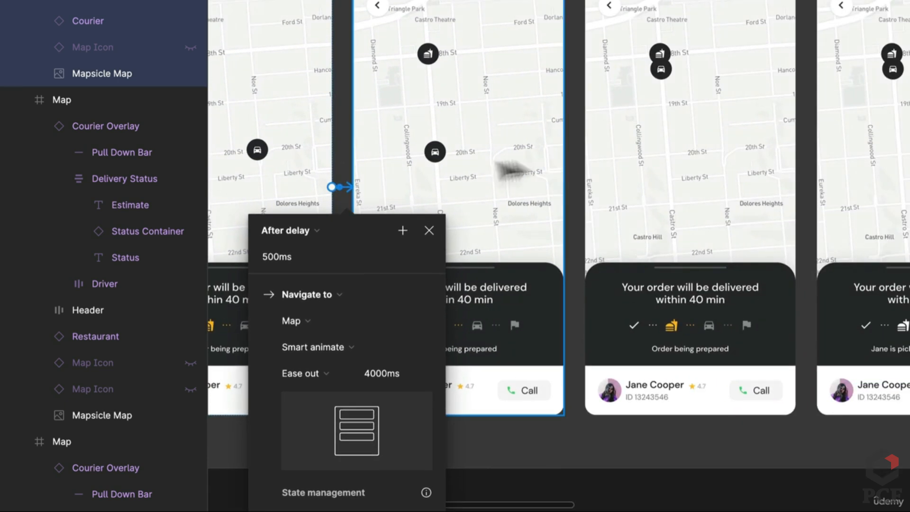
click(576, 124)
click(576, 187)
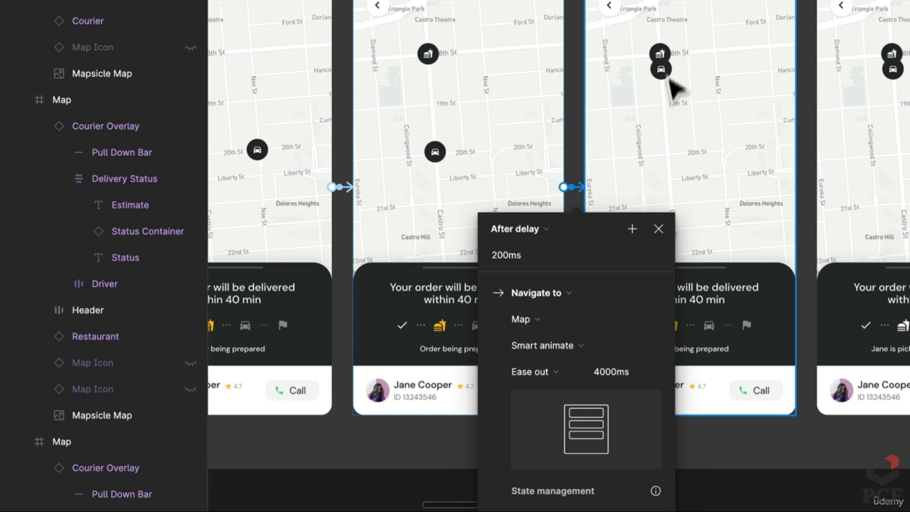
click(811, 176)
Examine the interaction leading to the first Map frame with the order pick-up status, and close its settings
scroll(811, 177, right, 2)
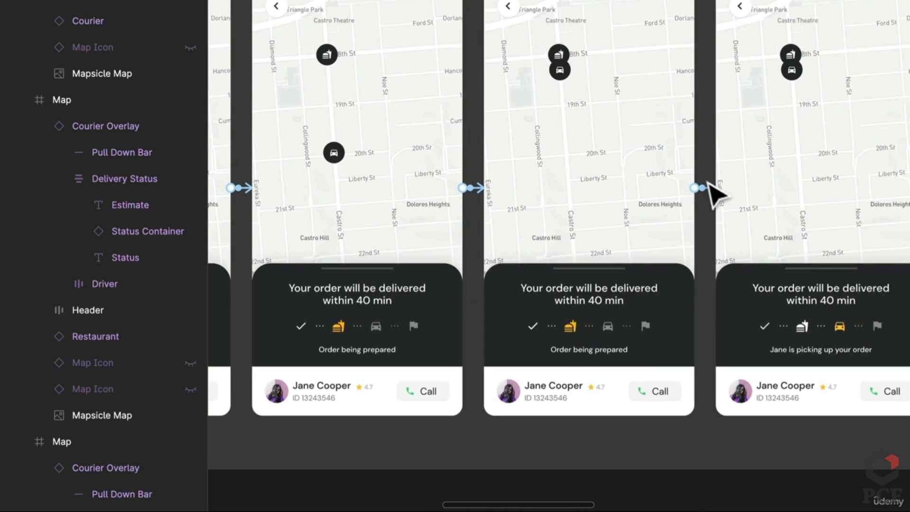
click(712, 189)
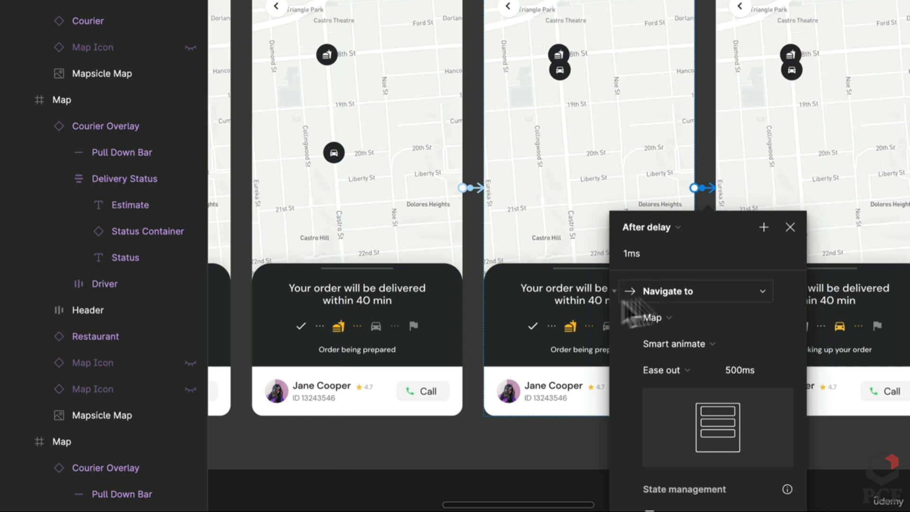
click(556, 338)
click(892, 338)
click(709, 346)
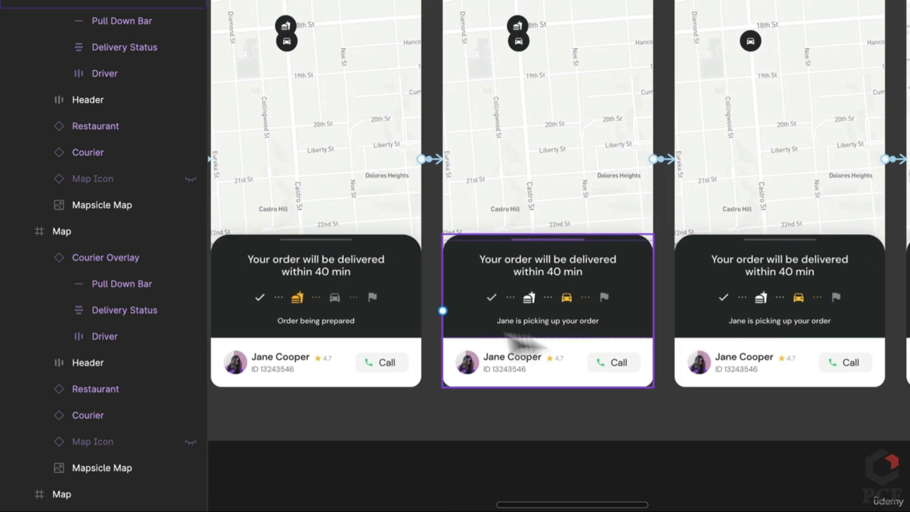
Select the Courier marker in the Map frame without the restaurant marker, and go on to the first frame showing a route
click(753, 47)
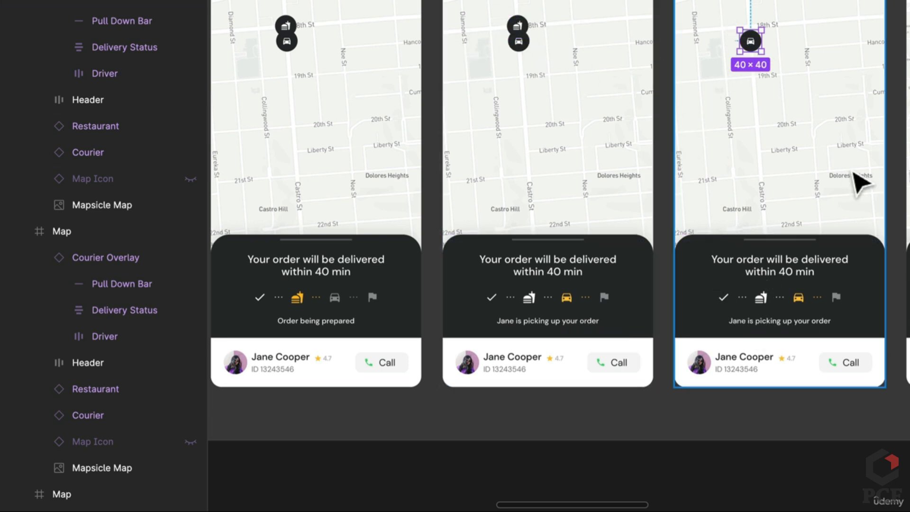
drag(857, 182, 636, 159)
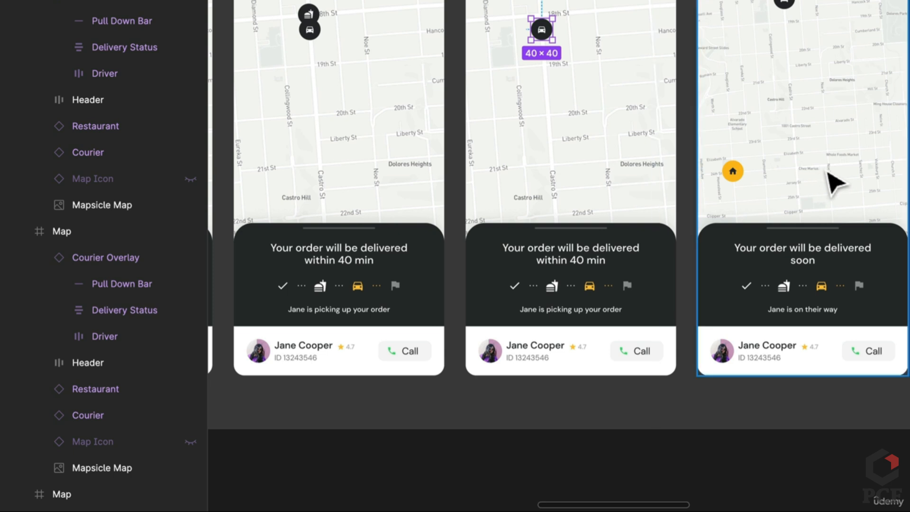
scroll(834, 180, down, 3)
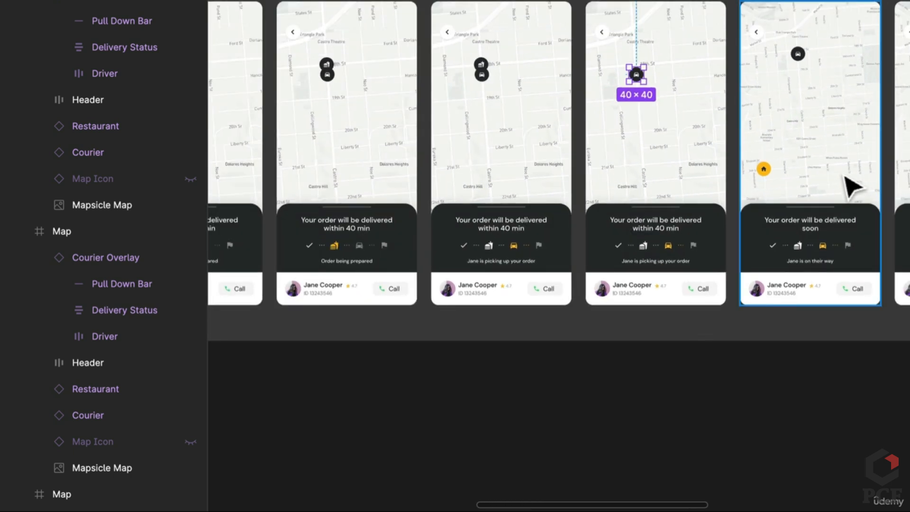
drag(850, 183, 575, 183)
scroll(676, 87, up, 5)
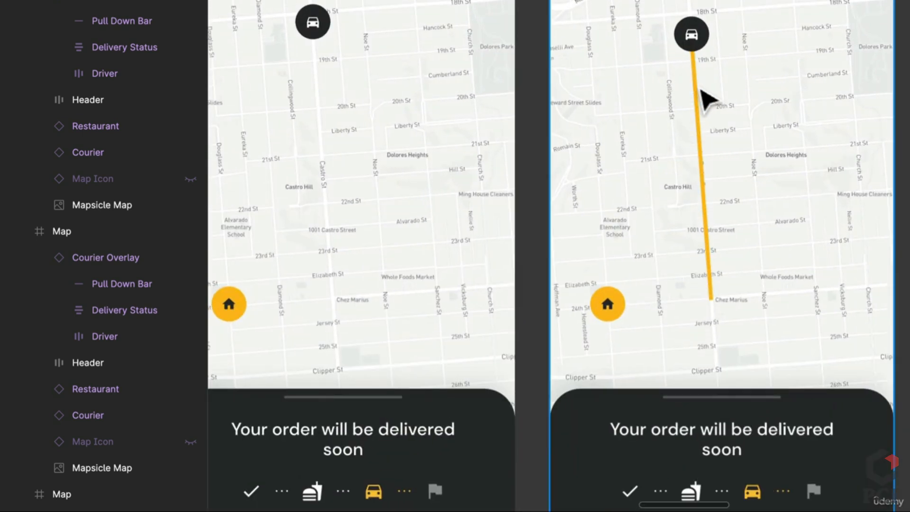
Select the Route 1 line in the first Map frame with a visible route and examine where it starts and ends
click(701, 94)
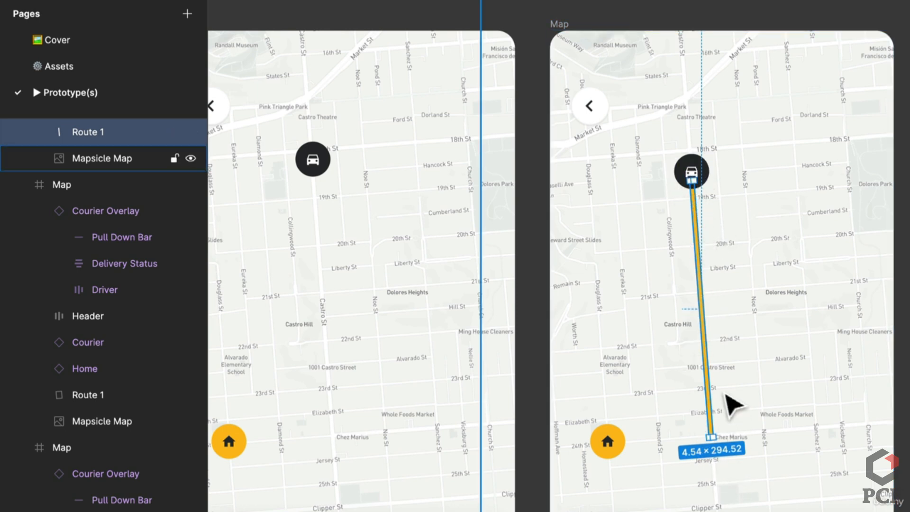
scroll(732, 403, down, 3)
drag(751, 364, 679, 287)
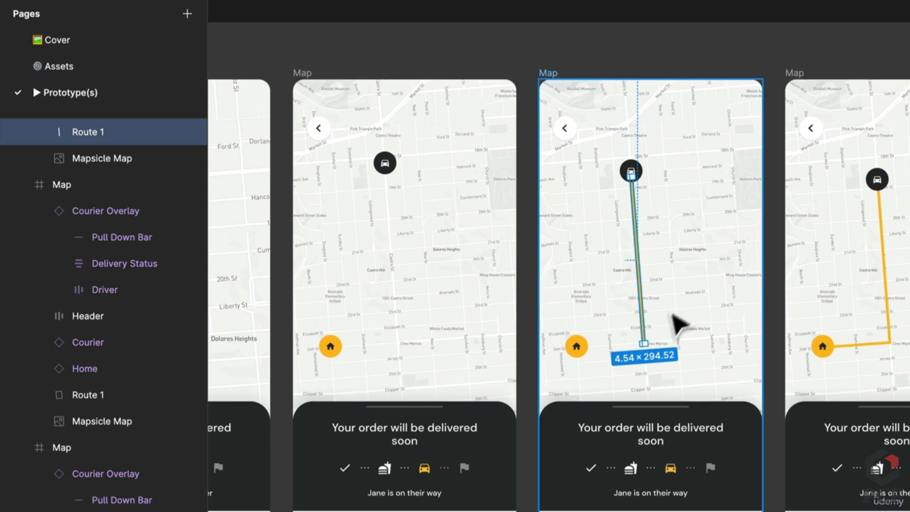
scroll(673, 314, up, 5)
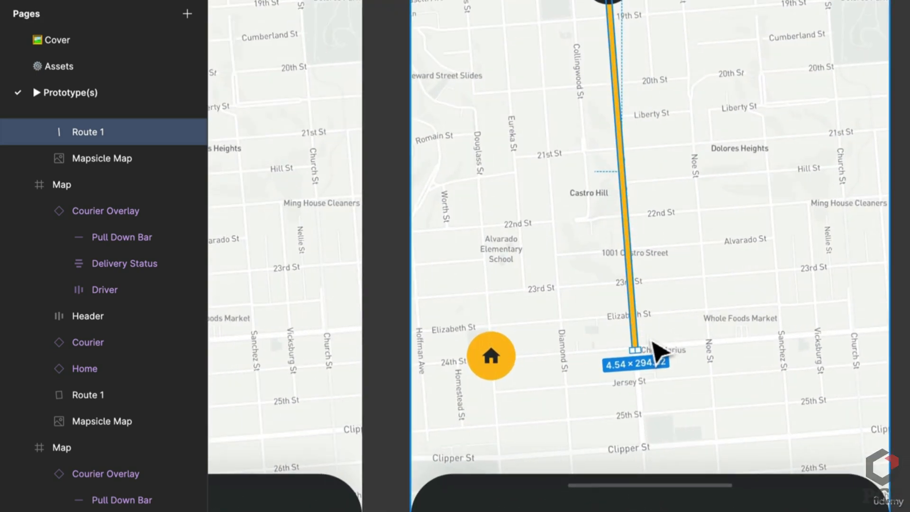
scroll(609, 360, down, 4)
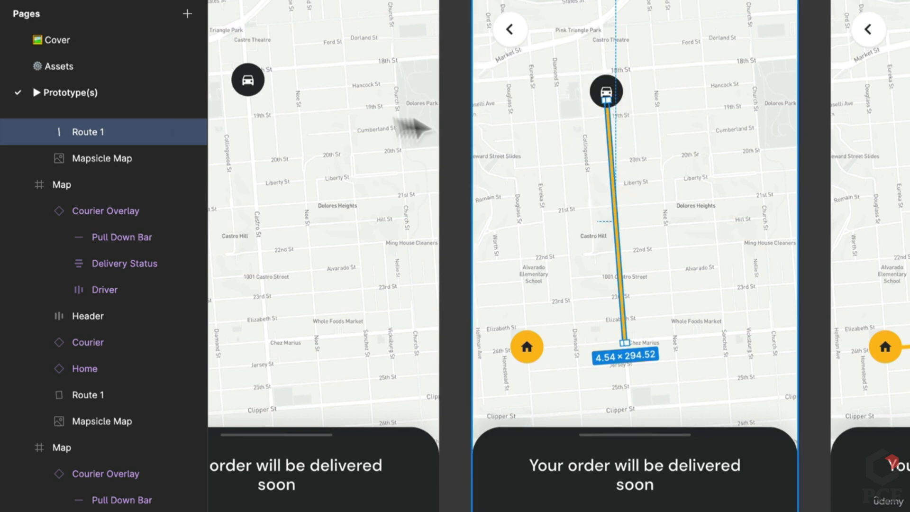
Select the small Route 1 rectangle beneath the courier marker in the preceding Map frame and show its design properties
drag(340, 118, 527, 123)
double_click(431, 98)
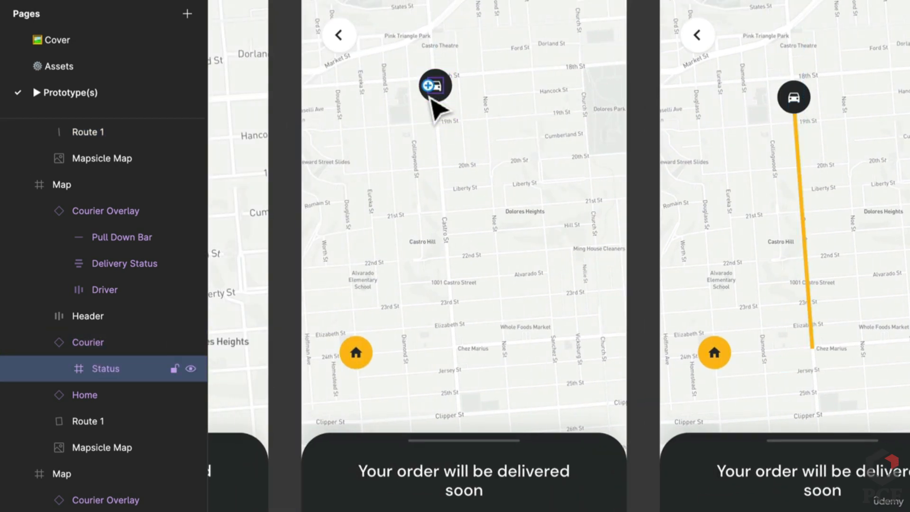
click(93, 432)
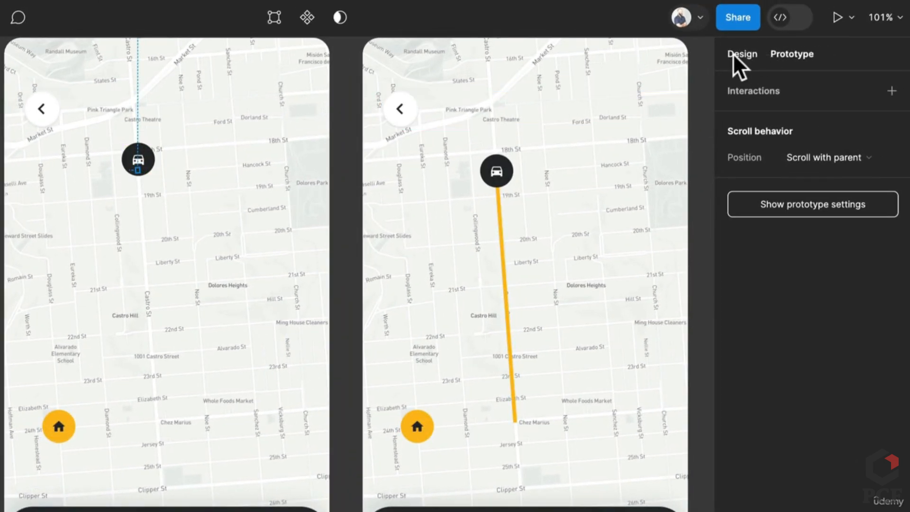
click(733, 55)
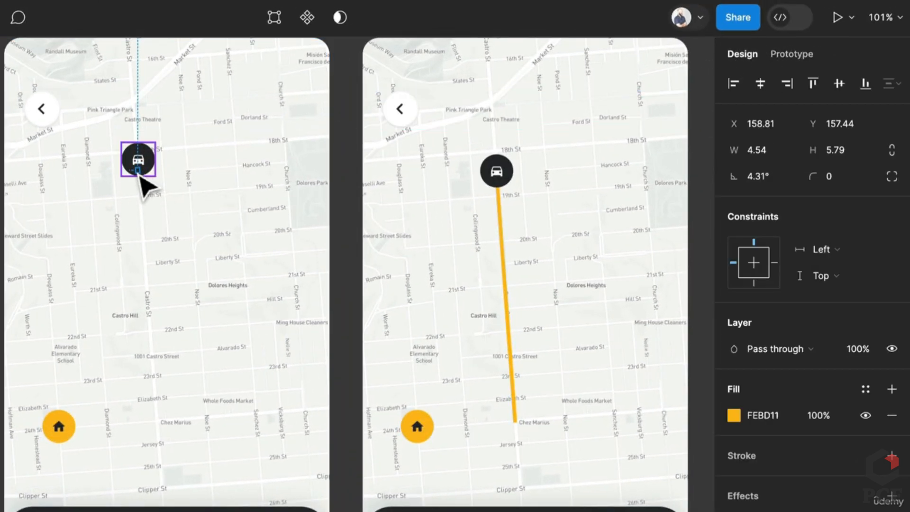
Nudge the small Route 1 rectangle out from under the courier marker and back to X 158.81, Y 157.44, and deselect it
key(Down)
key(Down)
key(Down)
key(Left)
key(Left)
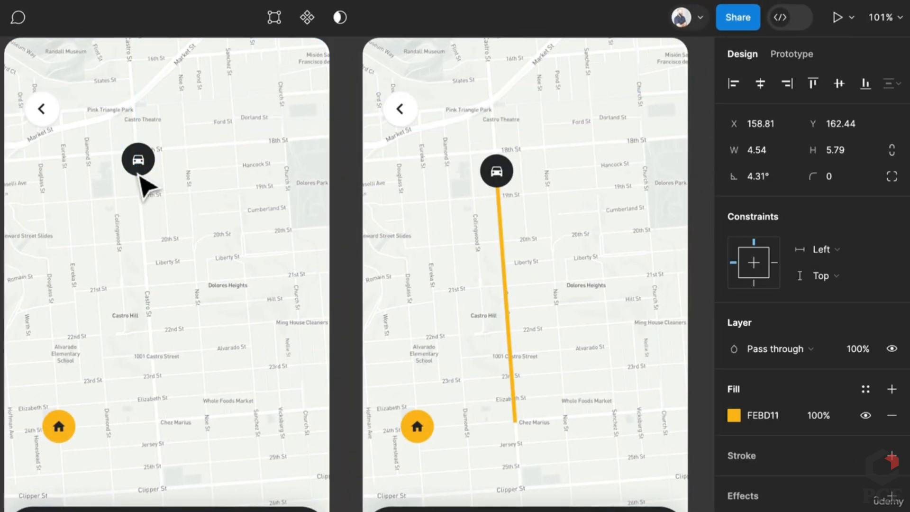
scroll(105, 197, up, 5)
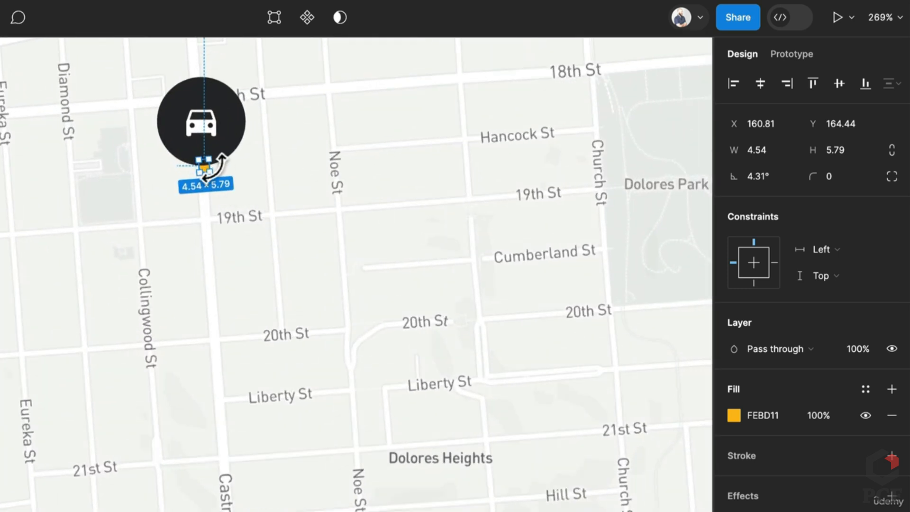
key(Left)
key(Left)
key(Up)
key(Up)
key(Left)
key(Up)
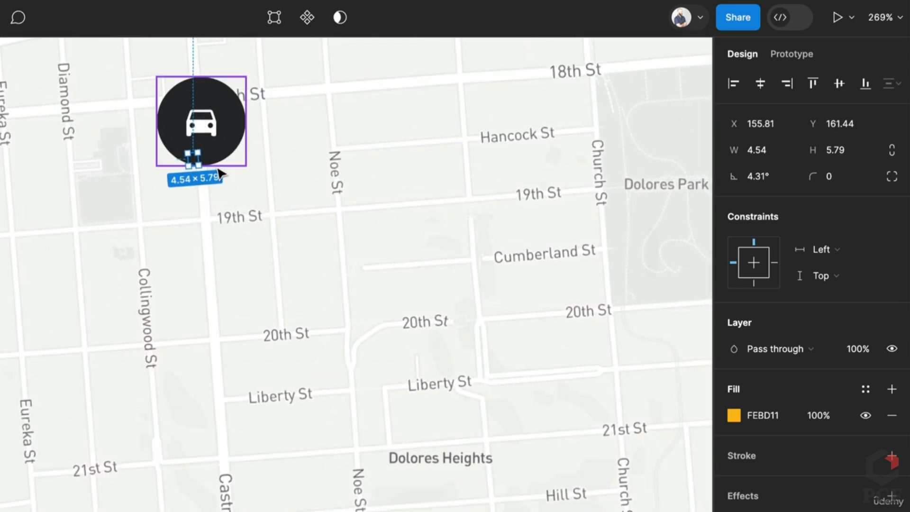
key(Left)
key(Up)
key(Right)
key(Up)
key(Right)
key(Up)
key(Up)
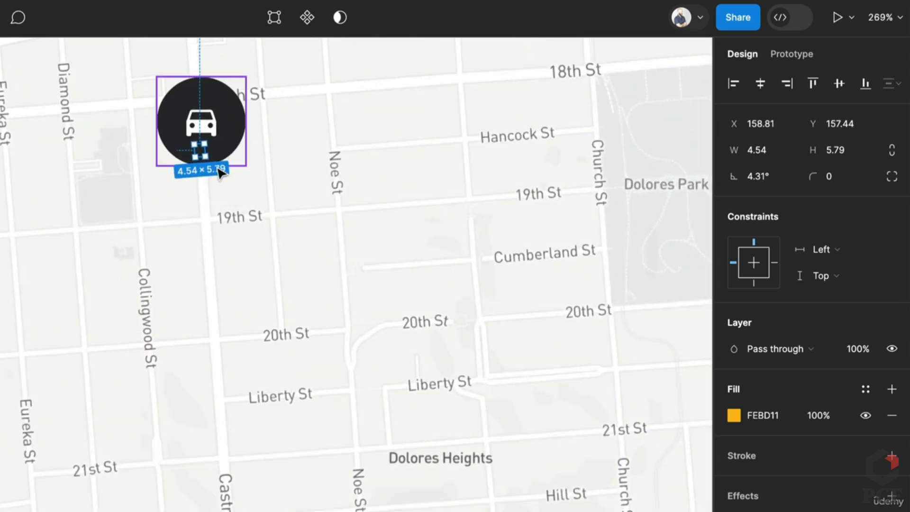
key(Escape)
scroll(221, 174, down, 10)
scroll(441, 199, right, 3)
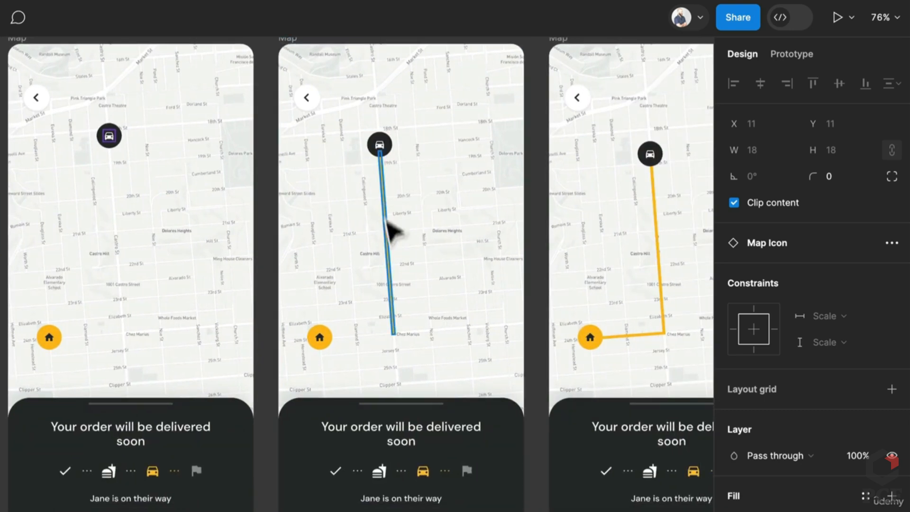
Select the Route 2 line leading to the home marker and its small square counterpart in the preceding Map frame, and compare their design properties
scroll(569, 329, right, 5)
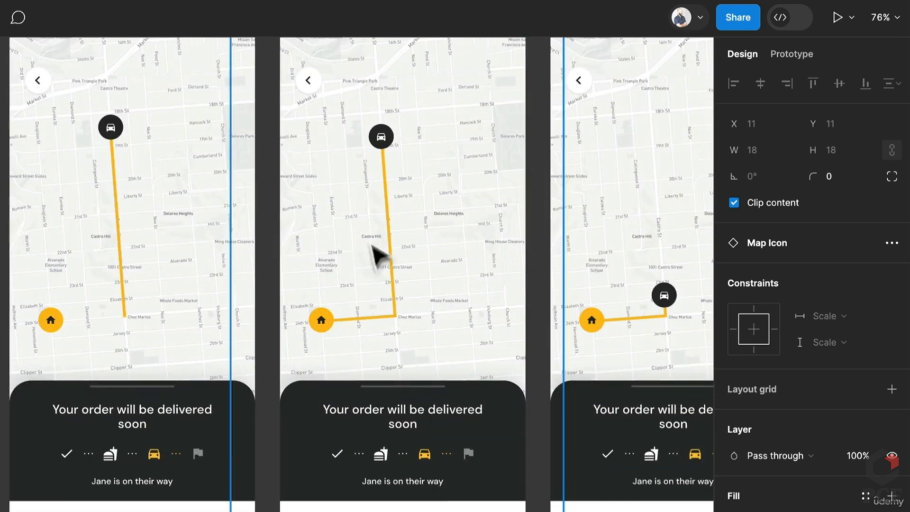
click(394, 322)
scroll(122, 346, up, 5)
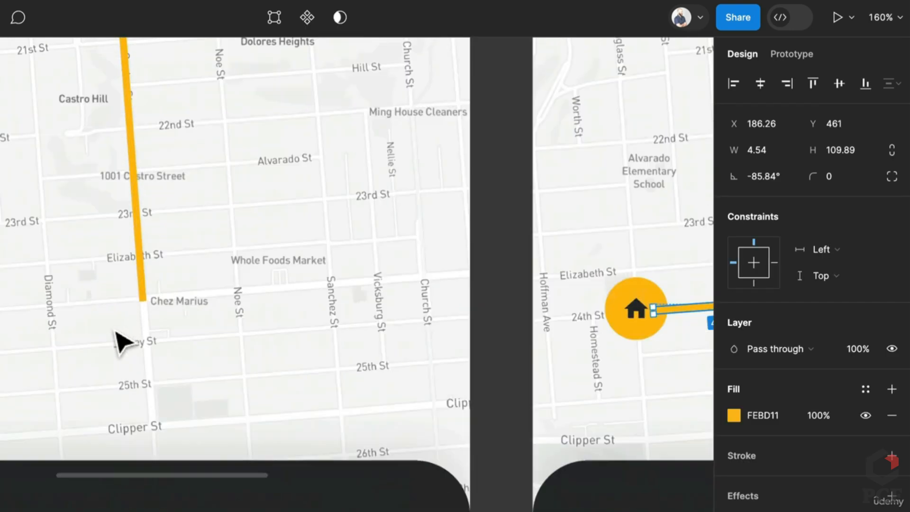
drag(147, 302, 147, 302)
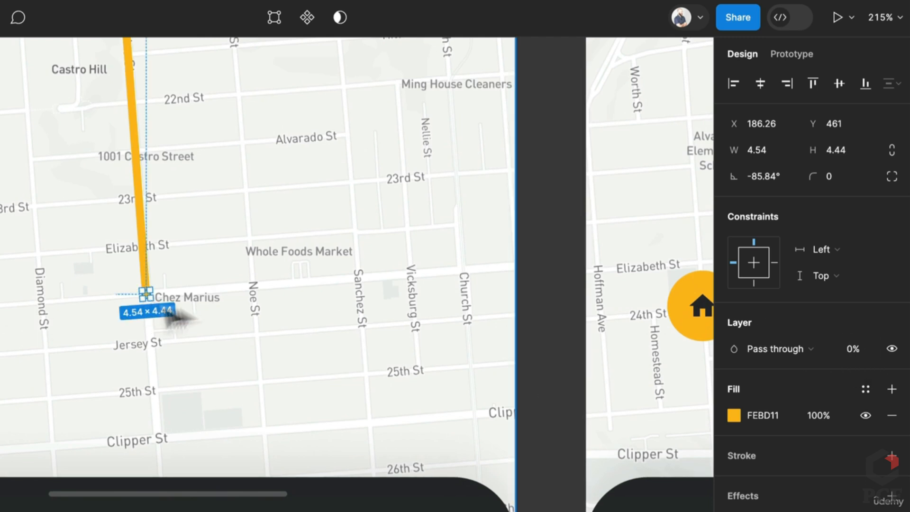
scroll(382, 325, down, 5)
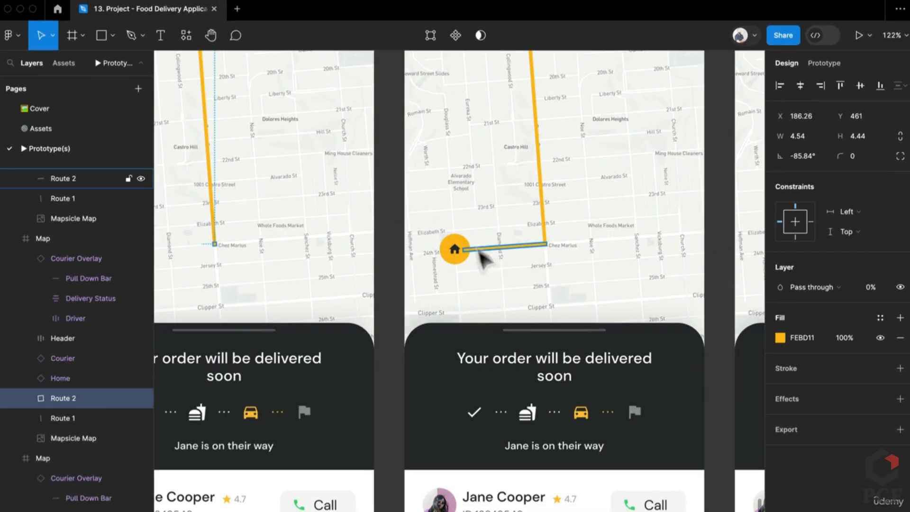
Play the Order Progress prototype to watch the map animation, and return to the design file
click(858, 34)
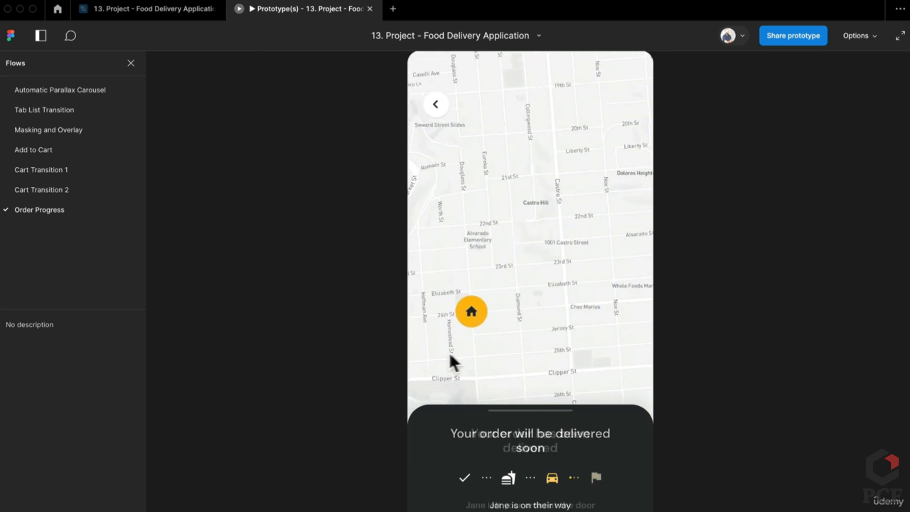
click(180, 10)
Examine the remaining Map frames to see how the courier marker and route lines change on the way to the home marker
scroll(599, 299, down, 5)
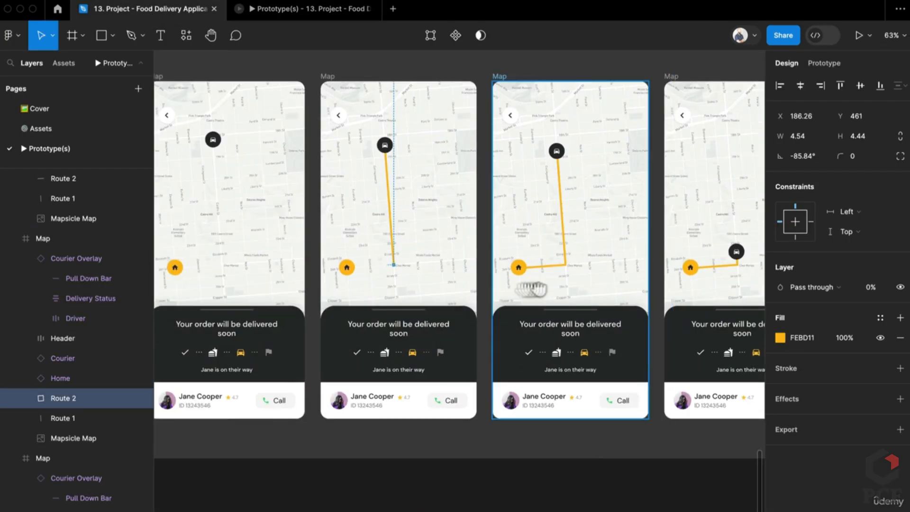
drag(731, 279, 548, 288)
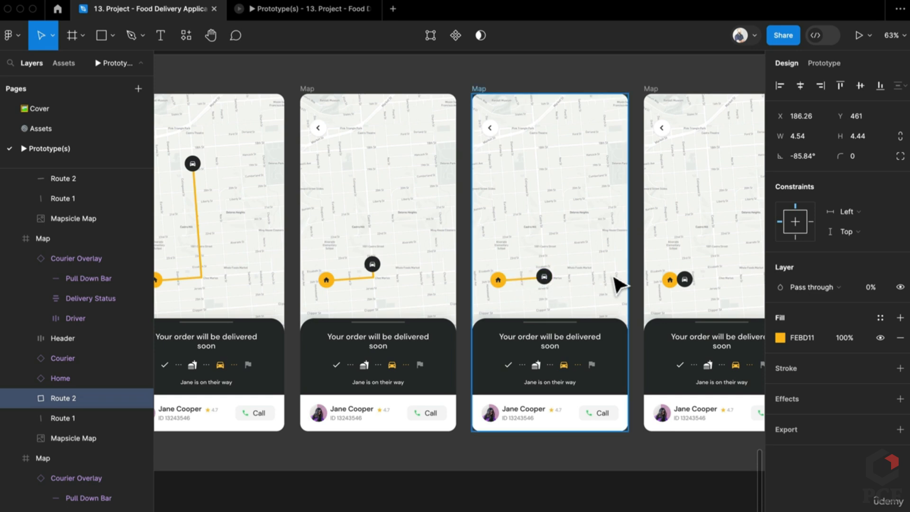
drag(635, 294, 591, 295)
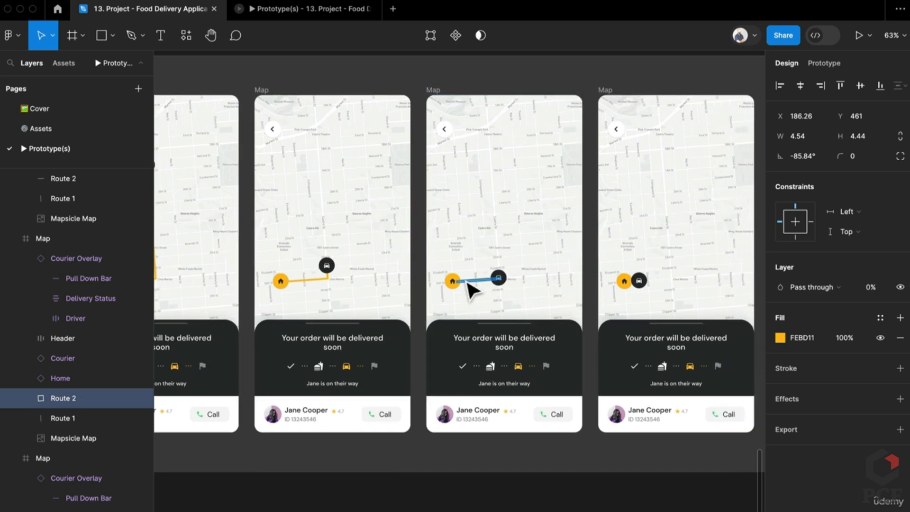
scroll(585, 274, down, 5)
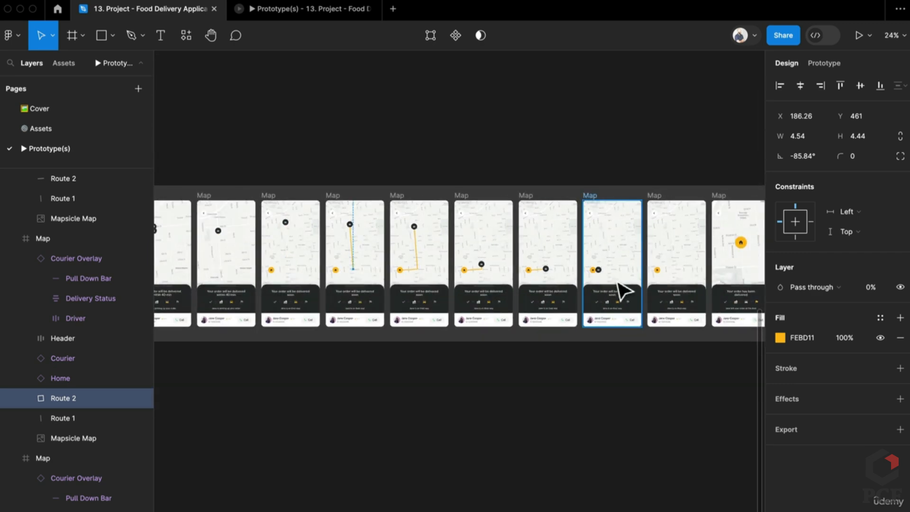
scroll(565, 277, up, 5)
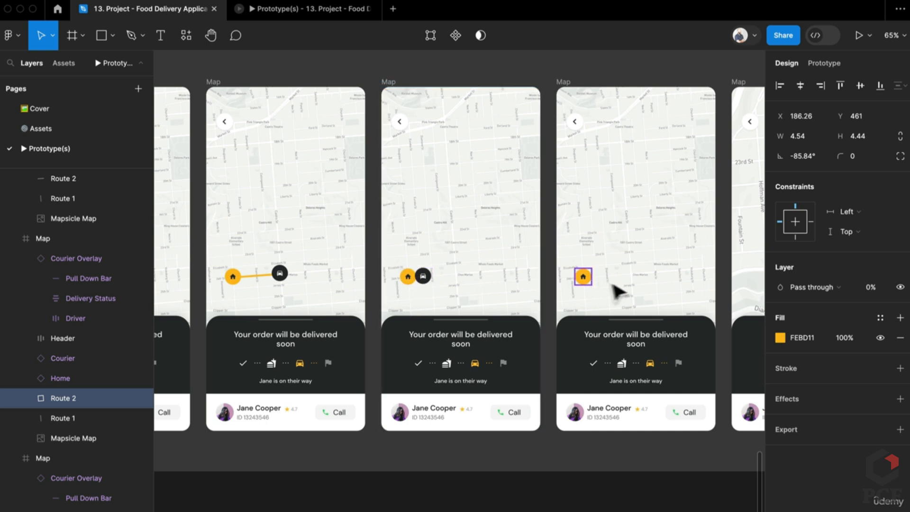
scroll(661, 299, down, 2)
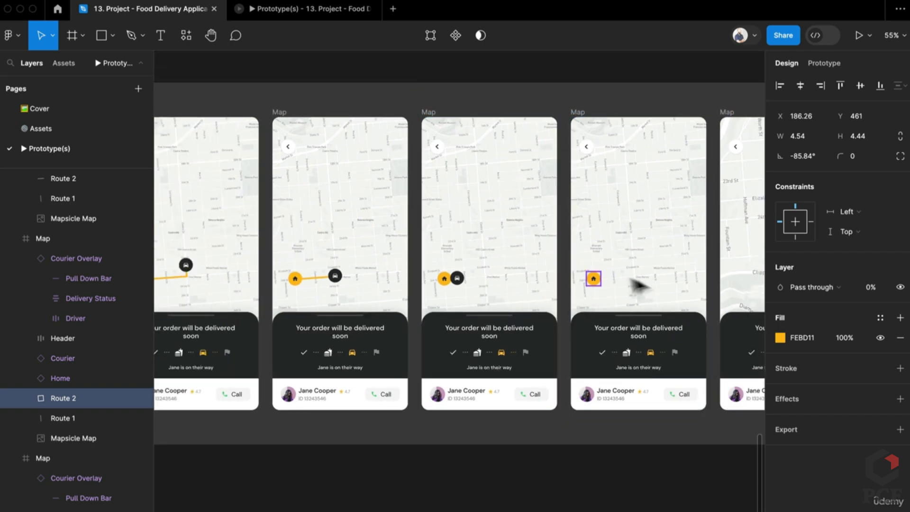
scroll(674, 316, right, 3)
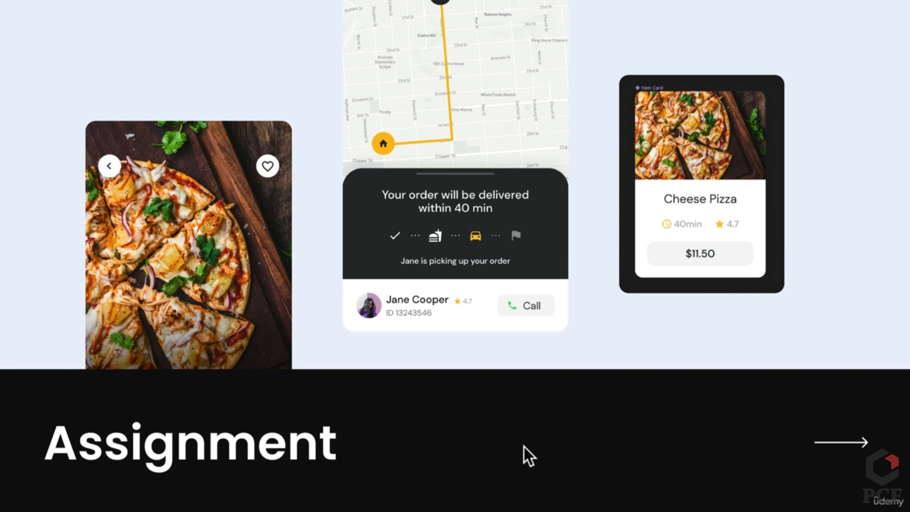
key(Right)
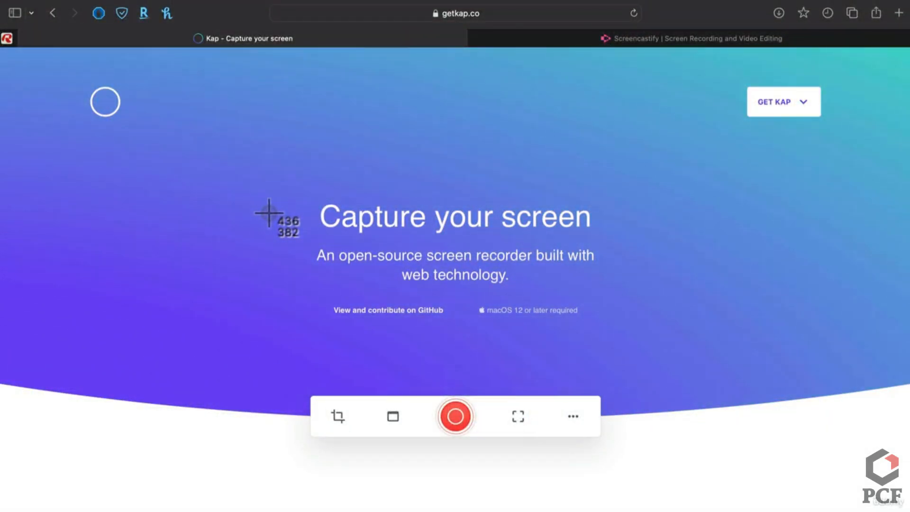
Look at the Screencastify home page as an alternative screen recorder, and return to the Kap website
click(749, 40)
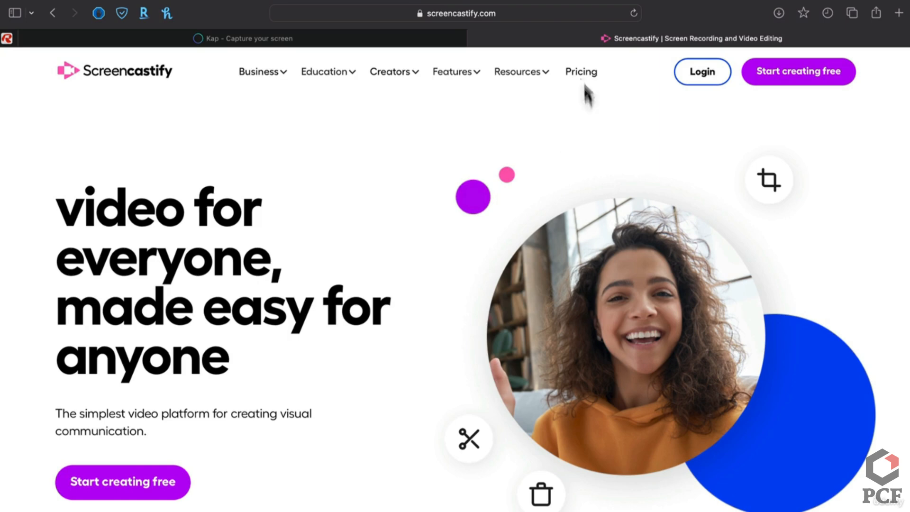
click(406, 34)
scroll(495, 213, down, 1)
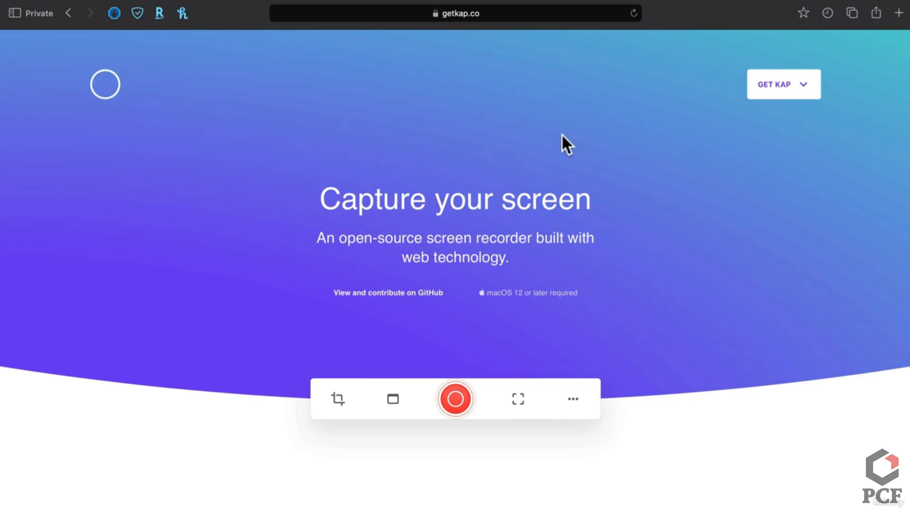
Read through the Kap website, covering its export formats, sharing plugins and community testimonials, and return to its beginning
scroll(561, 135, down, 6)
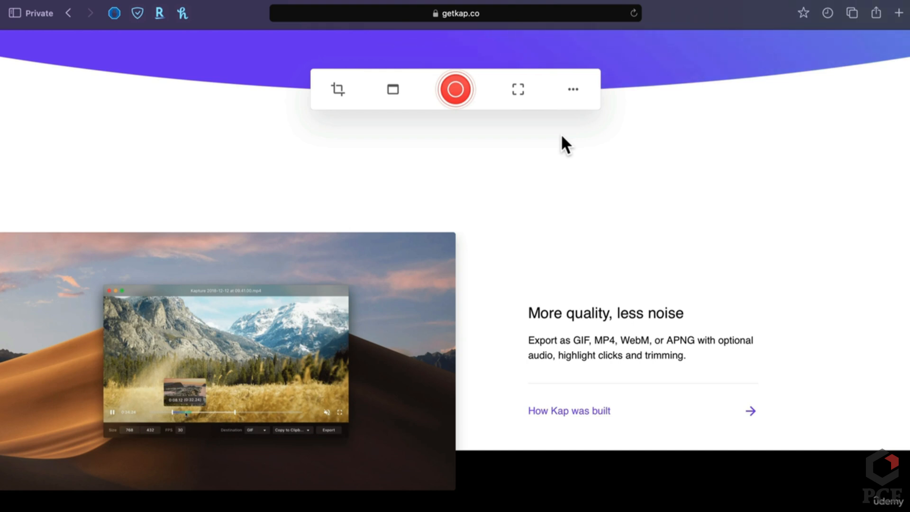
scroll(562, 137, down, 8)
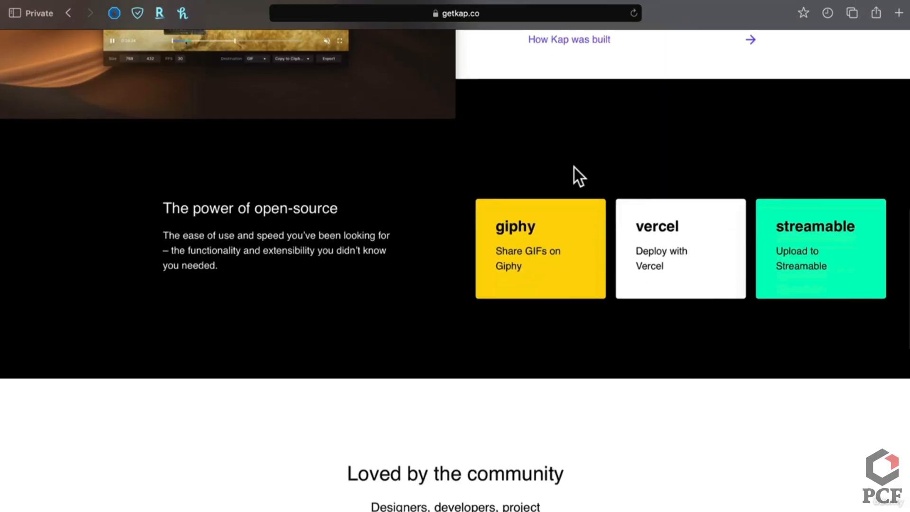
scroll(578, 163, down, 12)
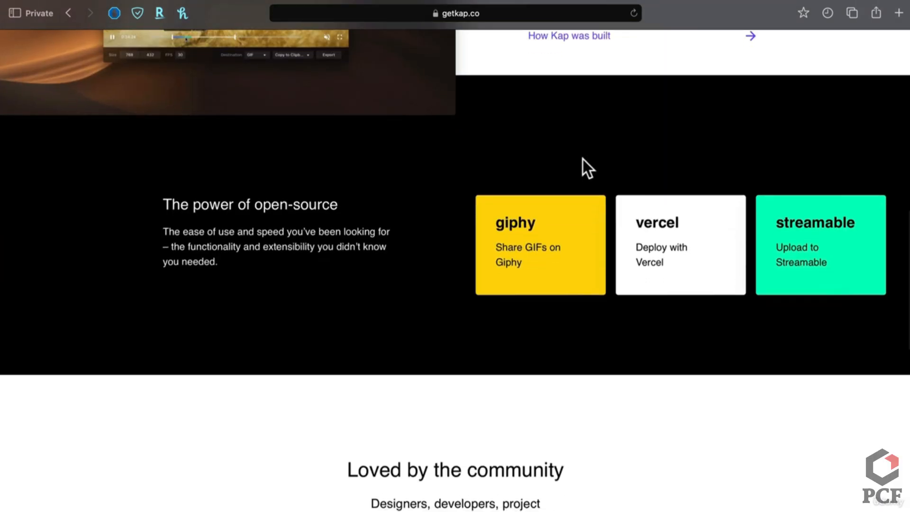
scroll(583, 162, up, 1)
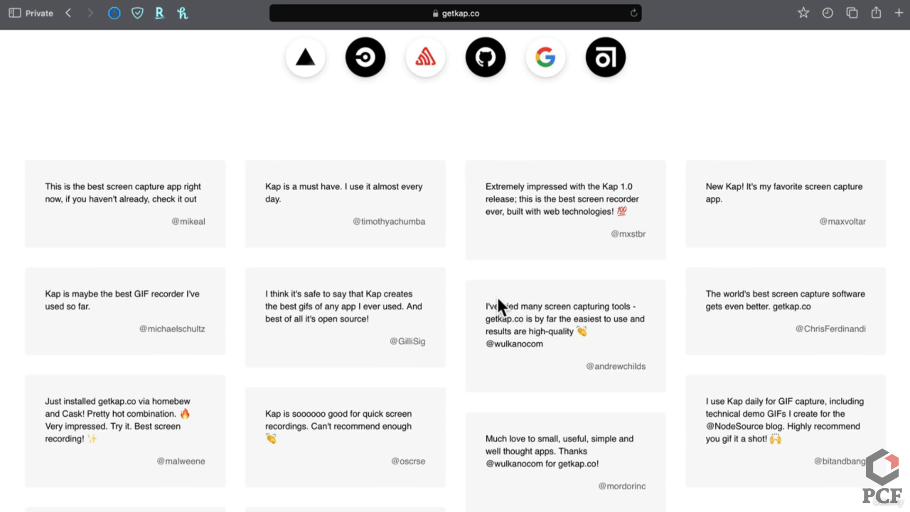
scroll(498, 299, down, 6)
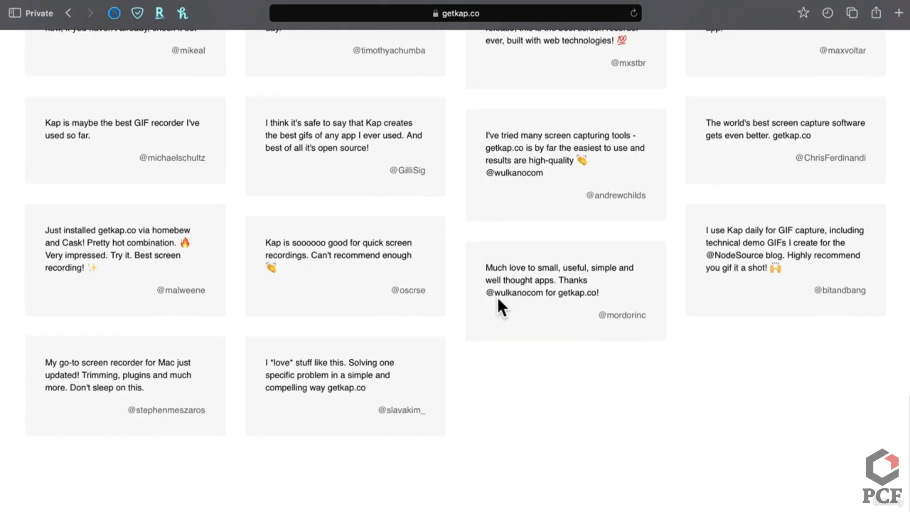
scroll(498, 299, up, 15)
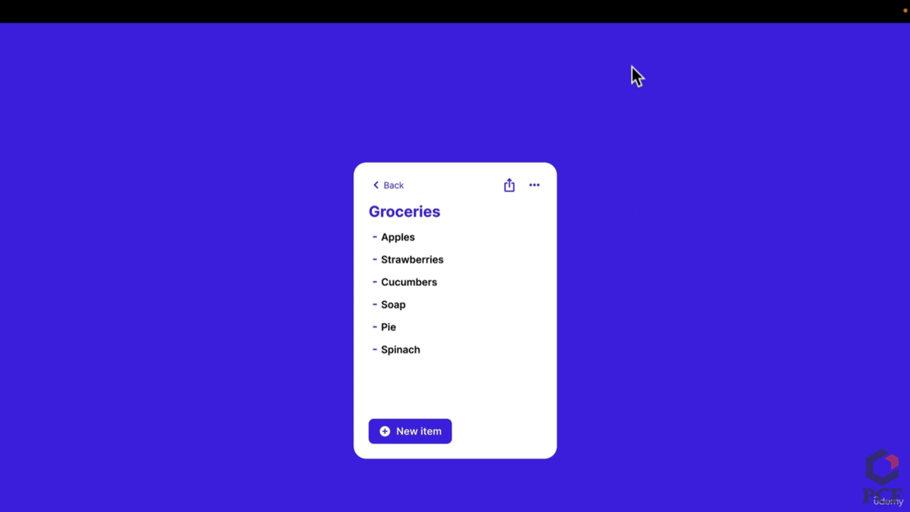
Turn off hotspot hints on click and hide the Figma UI in the Groceries prototype view
mouse_move(636, 10)
click(627, 249)
click(868, 37)
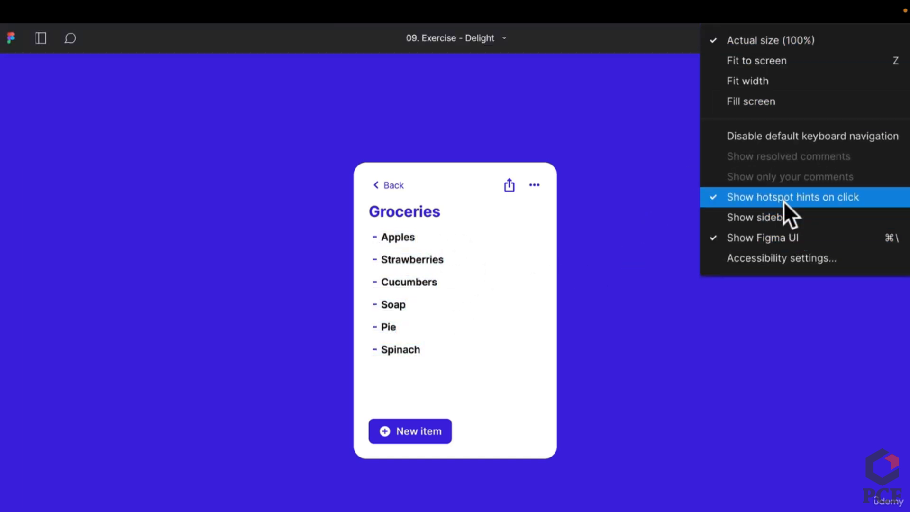
click(783, 198)
click(850, 39)
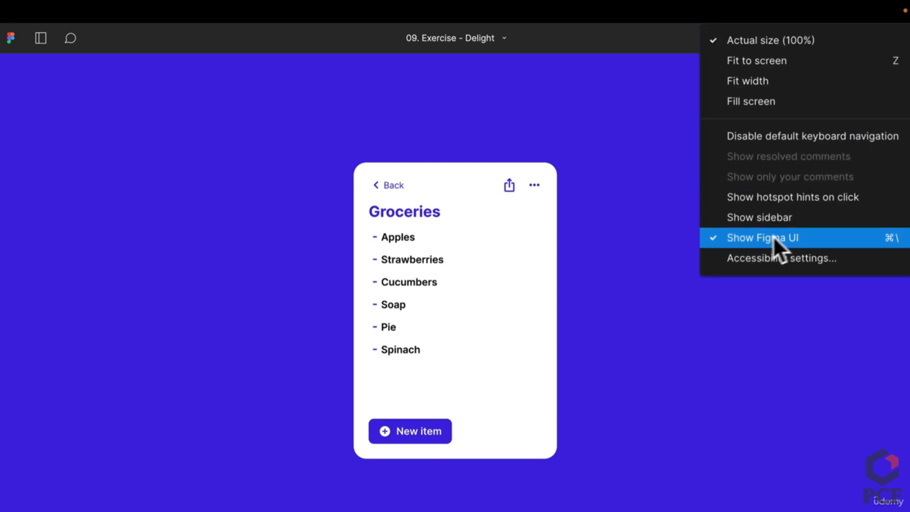
click(779, 237)
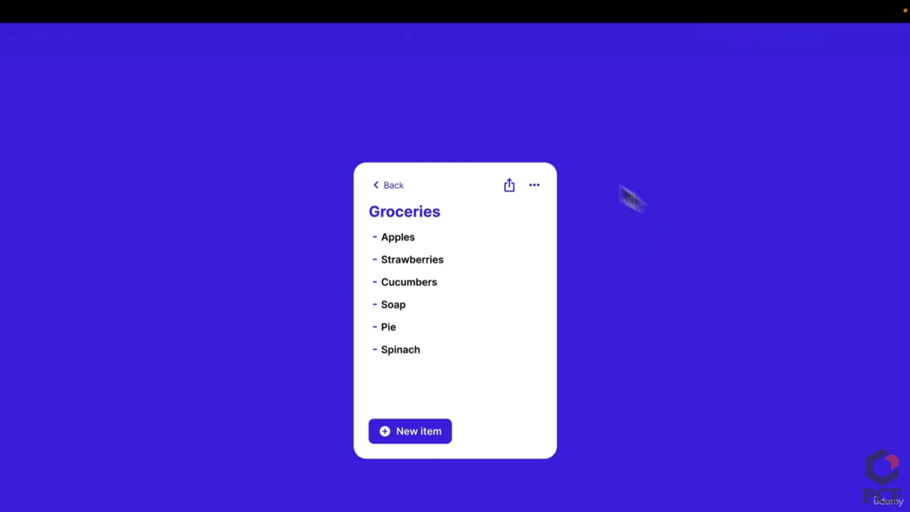
Open the Kap recorder and fit a custom 505 × 622 capture area around the Groceries card
mouse_move(772, 8)
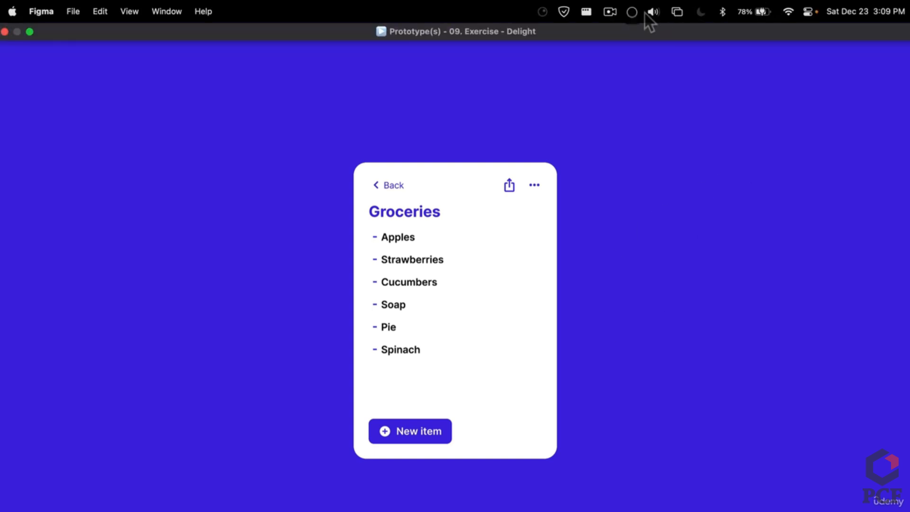
click(633, 13)
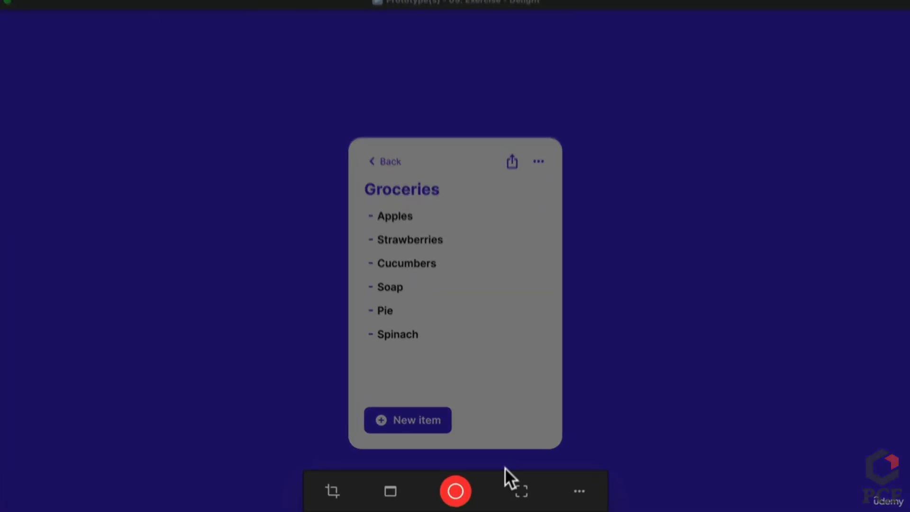
click(320, 477)
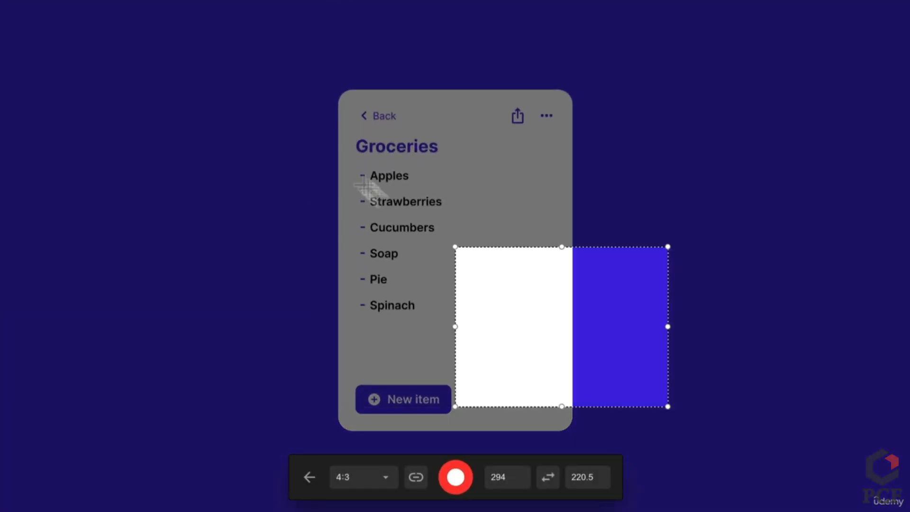
drag(451, 243, 279, 37)
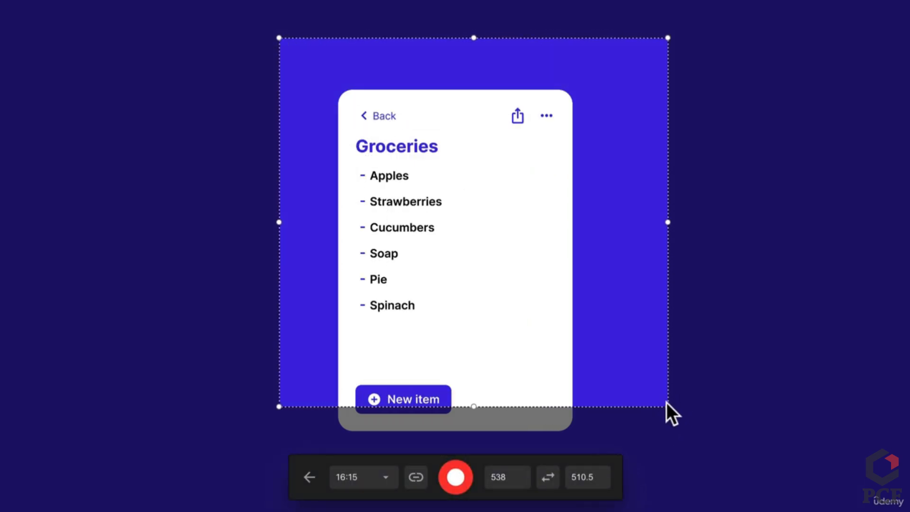
drag(667, 406, 644, 490)
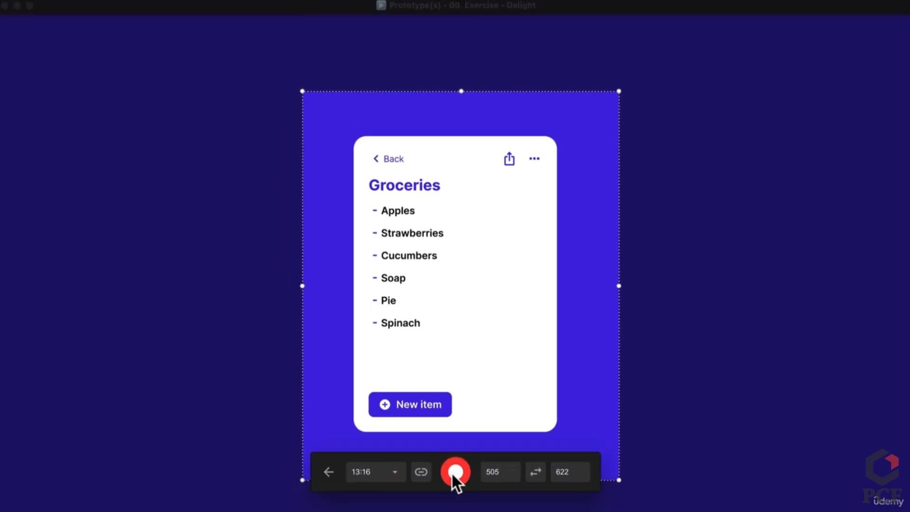
Record the Groceries prototype while checking off Apples, Strawberries, Soap and Spinach, and stop the recording
click(455, 472)
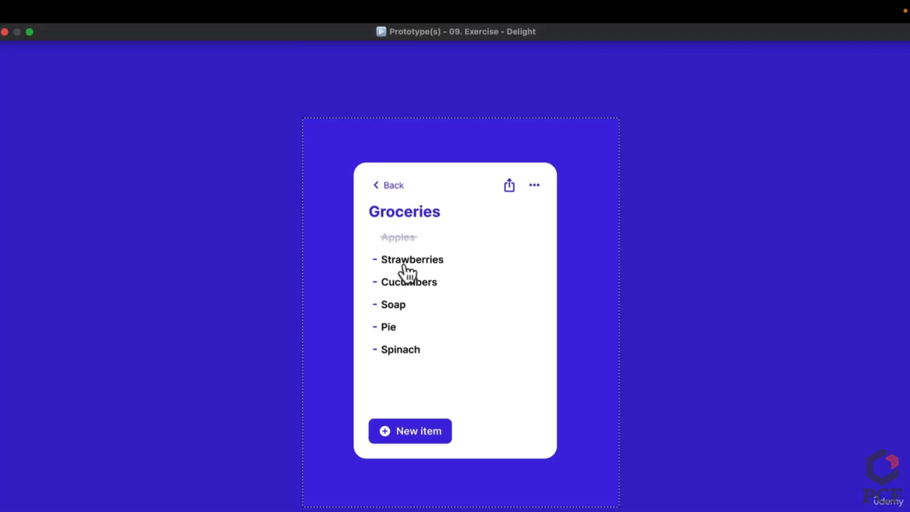
click(404, 264)
click(399, 308)
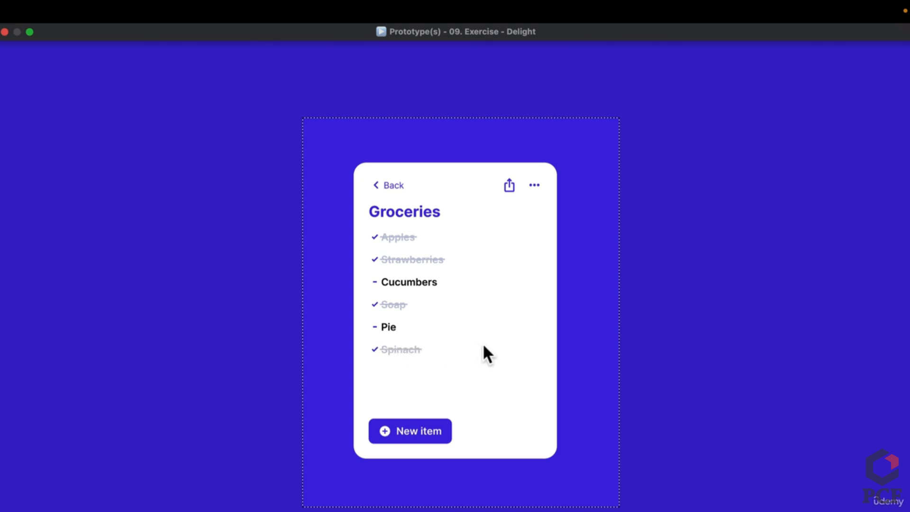
mouse_move(794, 1)
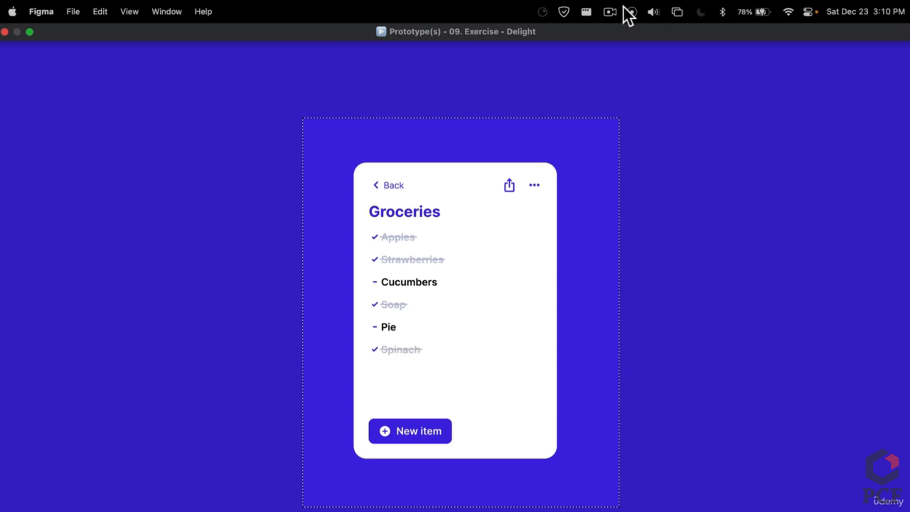
click(632, 24)
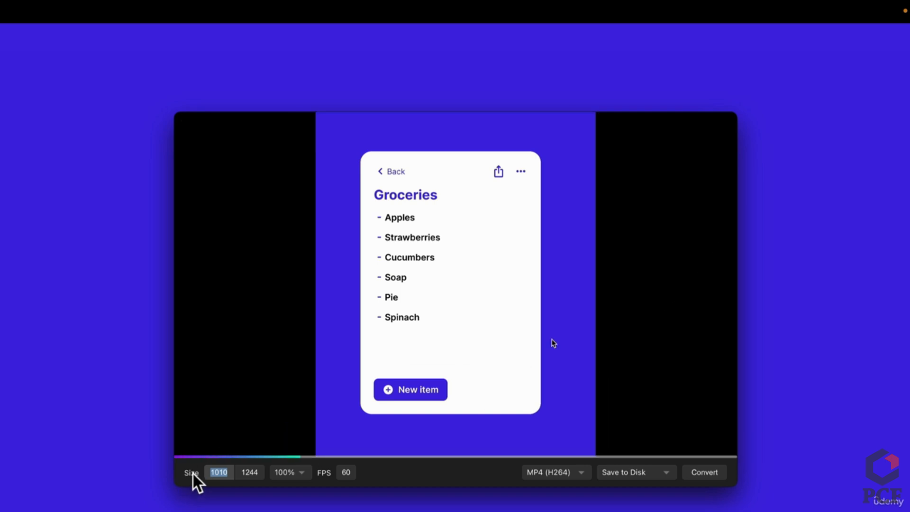
Trim about the first third off the beginning of the recorded Kap clip
mouse_move(285, 439)
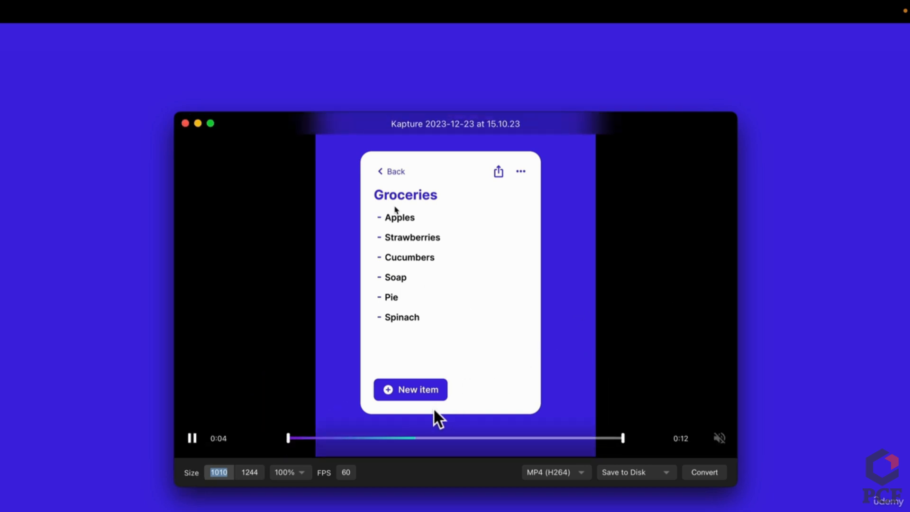
drag(284, 438, 400, 436)
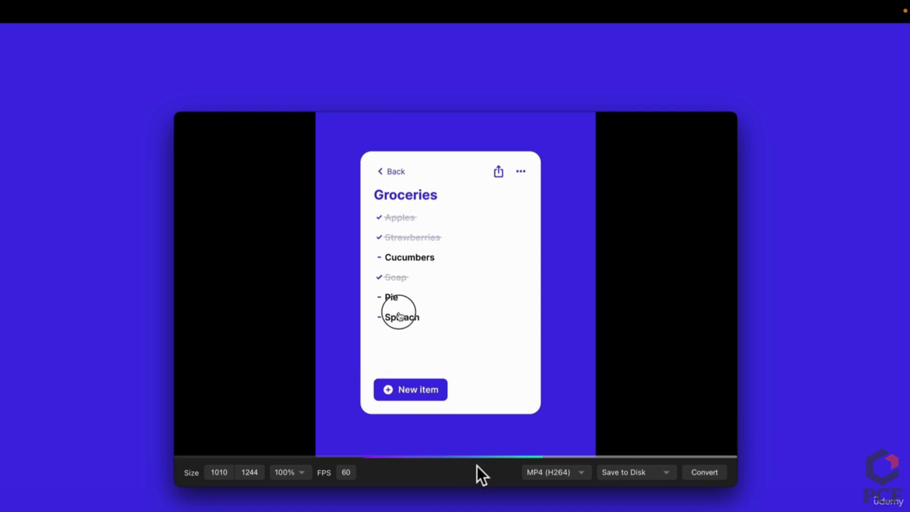
Trim the end of the Groceries clip to just after the last check-off, and set the export to GIF with Save to Disk
mouse_move(599, 434)
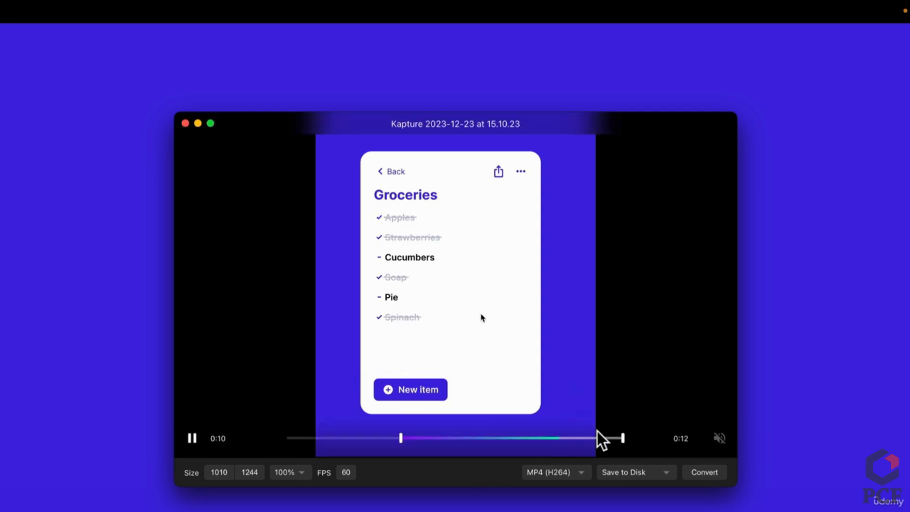
drag(618, 439, 548, 437)
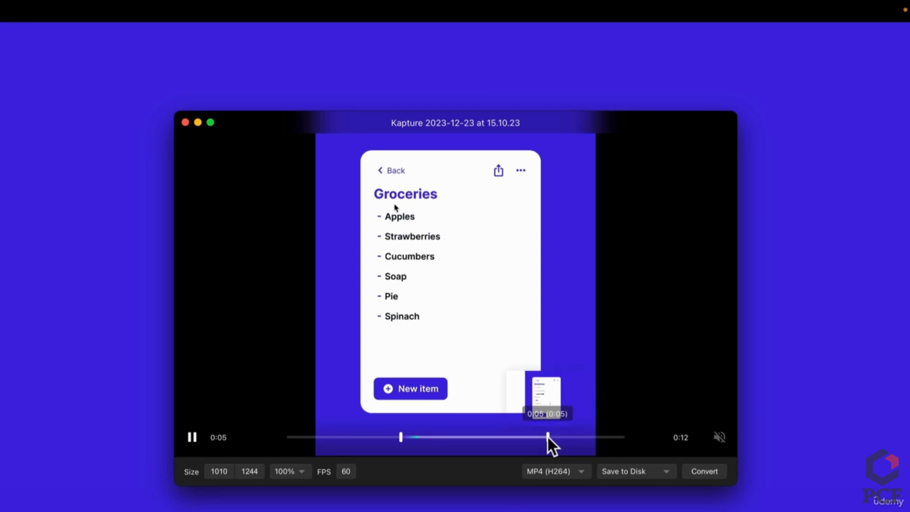
click(550, 471)
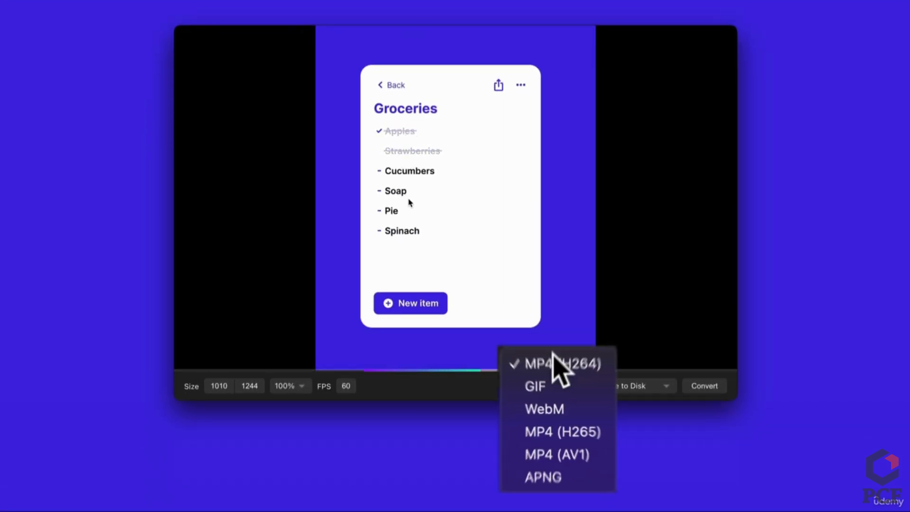
click(562, 383)
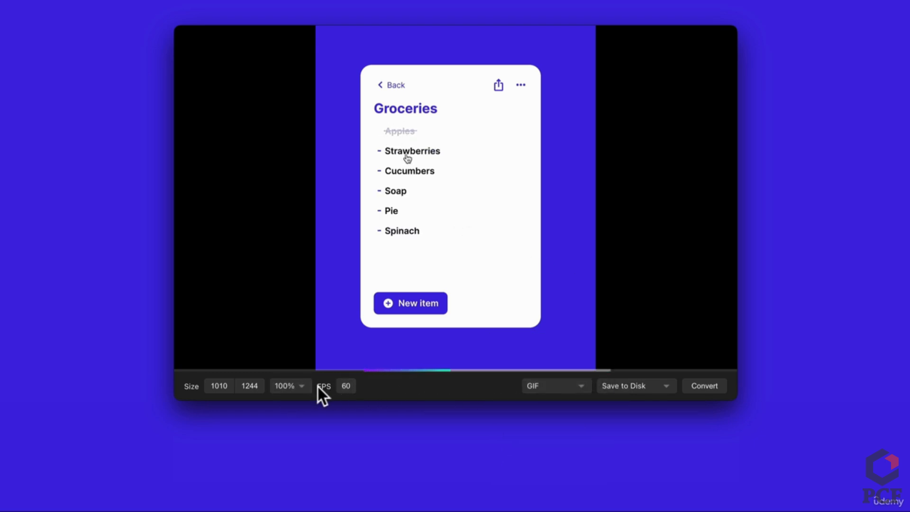
click(667, 386)
click(635, 382)
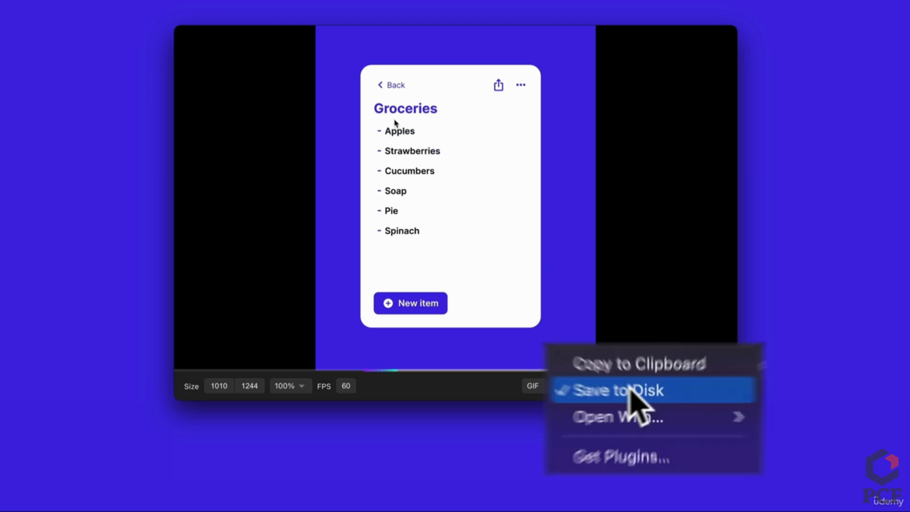
Convert the trimmed clip and save it to the Desktop as Video.gif
click(686, 390)
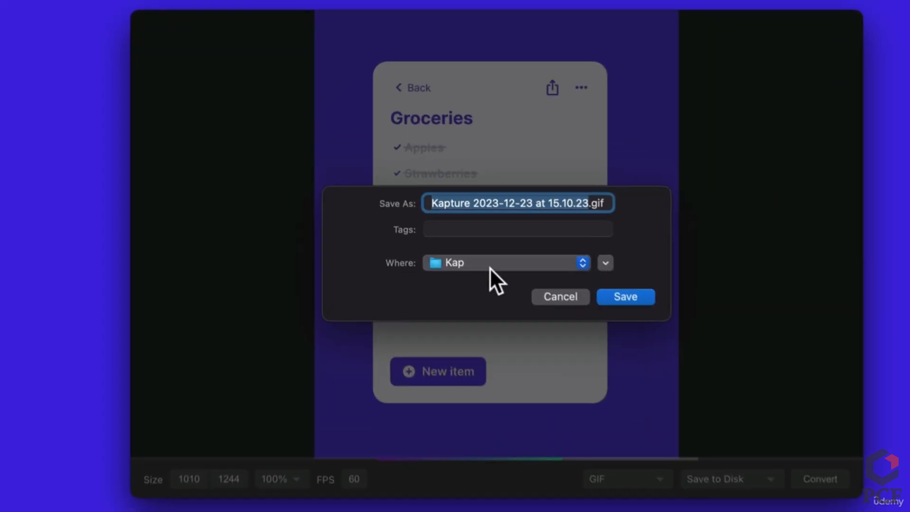
click(491, 268)
click(488, 286)
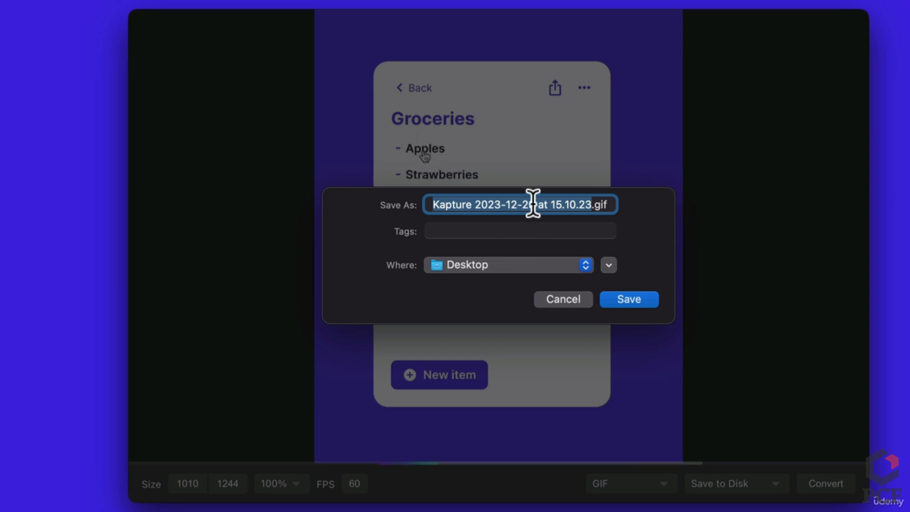
text(Video)
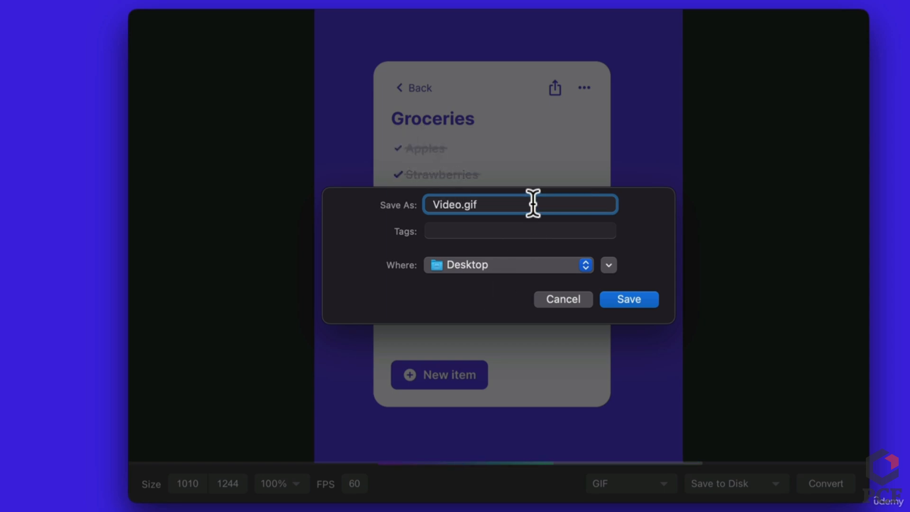
click(615, 296)
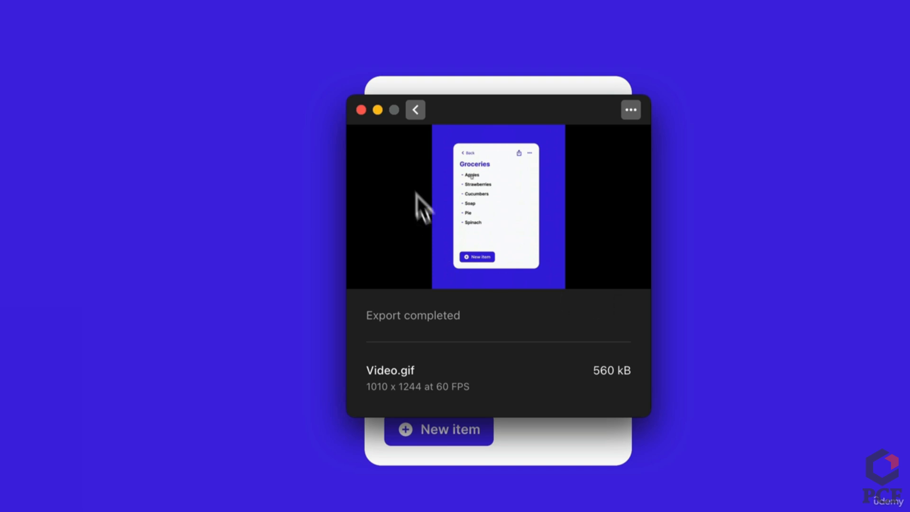
Return from the finished export to the editor, close it and discard the original recording
click(416, 110)
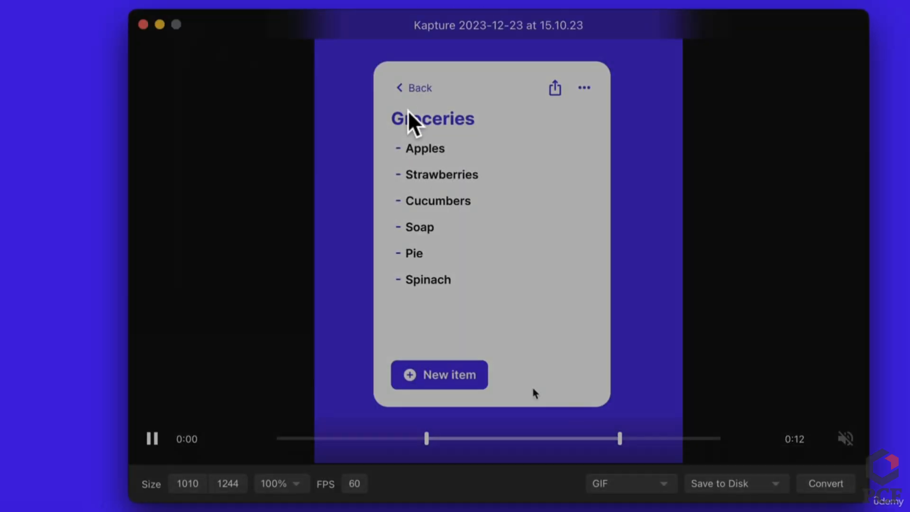
click(143, 20)
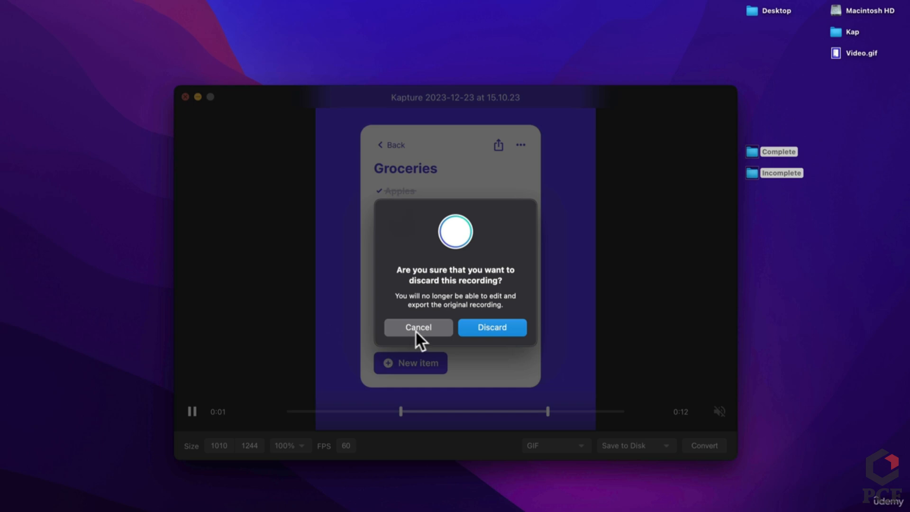
click(486, 328)
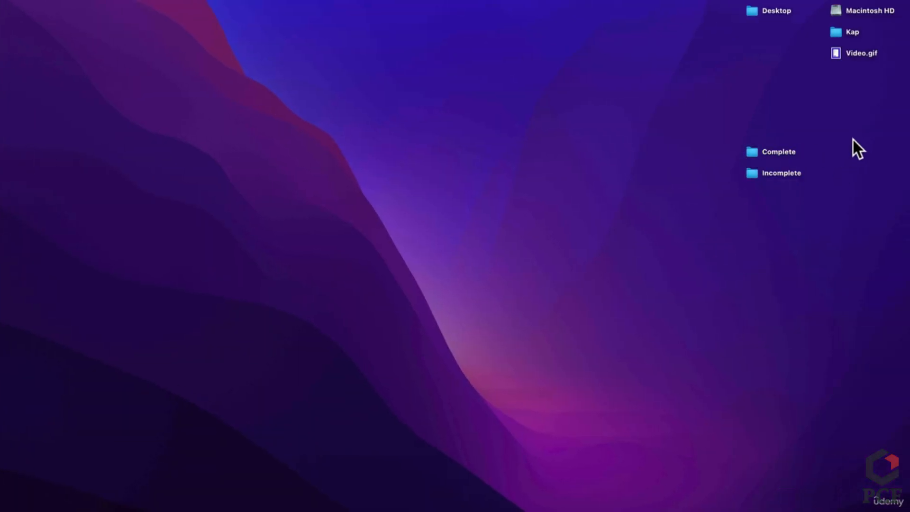
Move the Complete and Incomplete folders up under the Desktop folder, and preview the exported Video.gif
drag(737, 110, 794, 50)
click(874, 53)
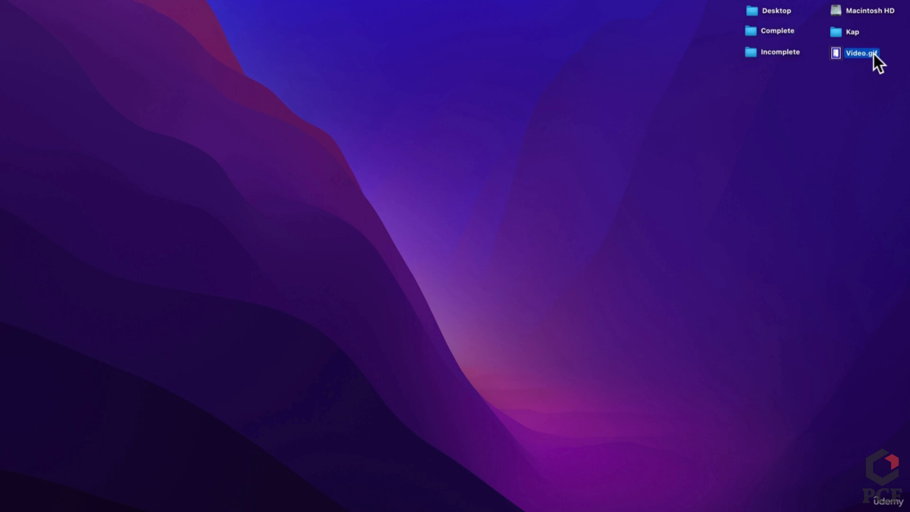
key(space)
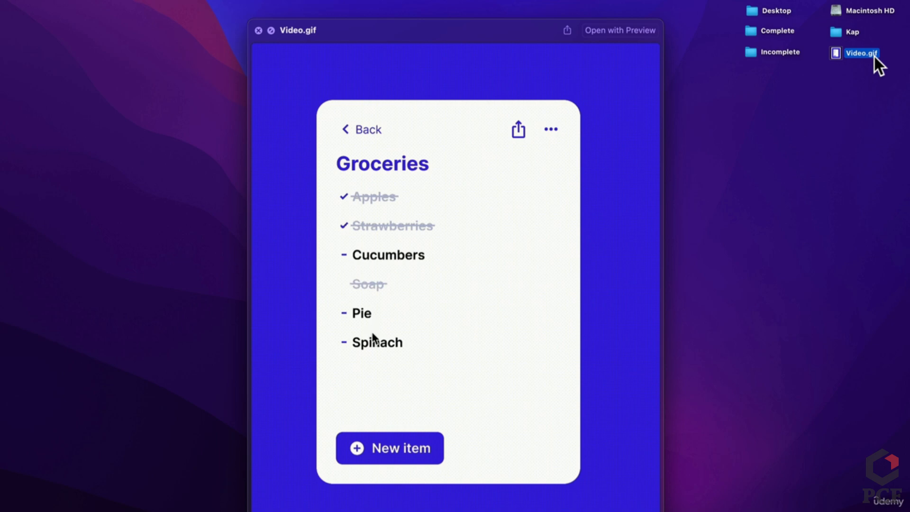
key(space)
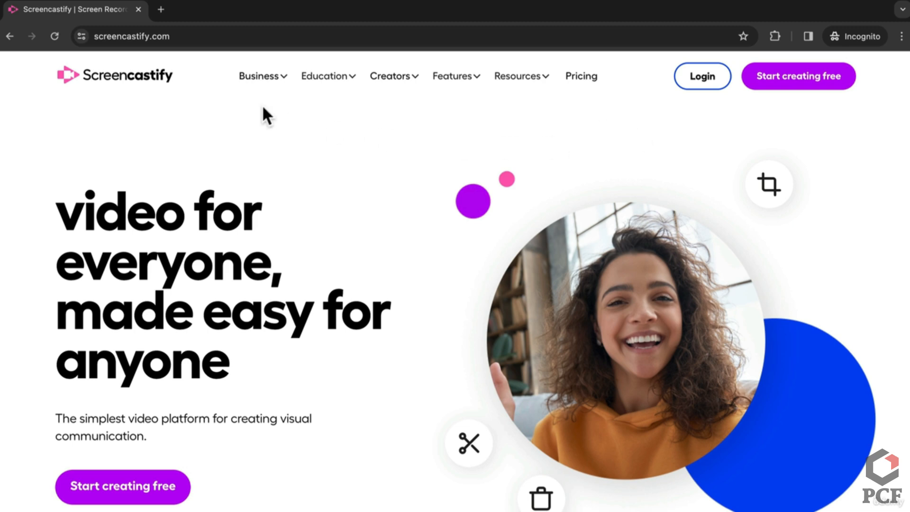
Look through the Screencastify home page down to its footer links and return to its beginning
scroll(281, 244, down, 3)
scroll(282, 244, down, 2)
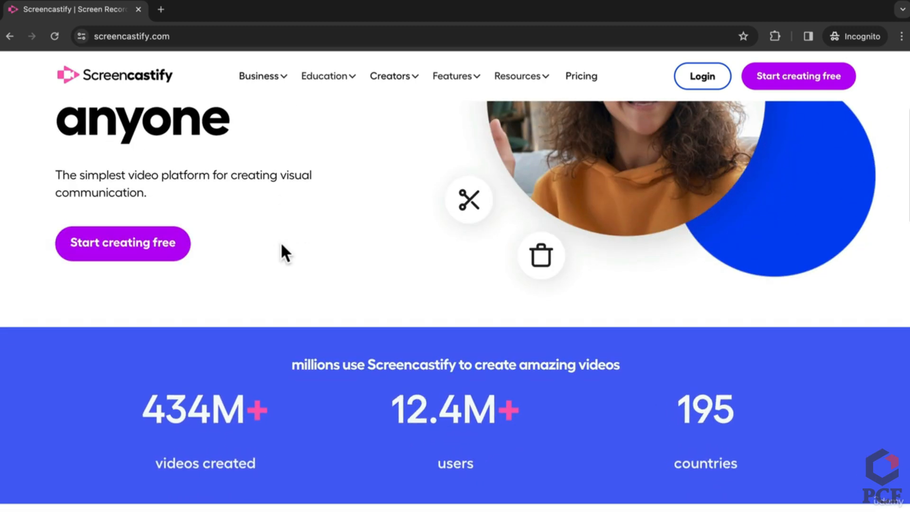
scroll(281, 244, down, 5)
scroll(282, 246, down, 5)
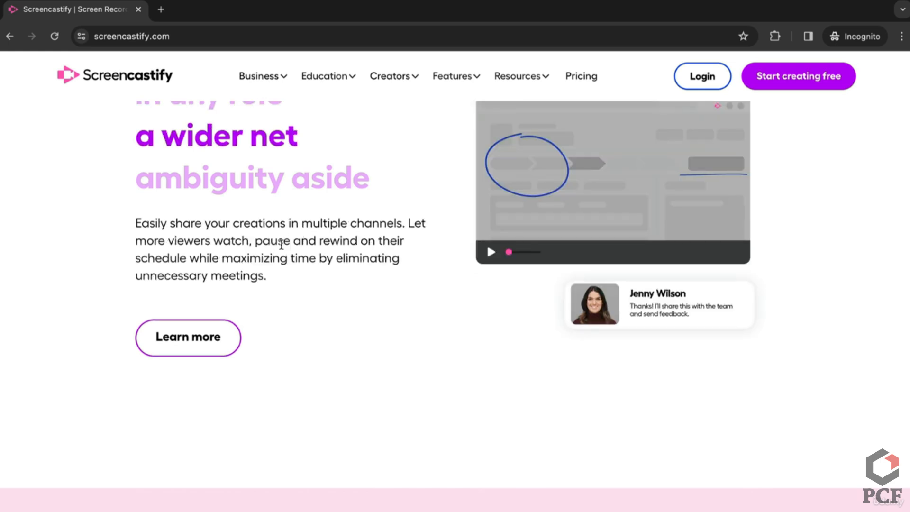
scroll(281, 247, up, 3)
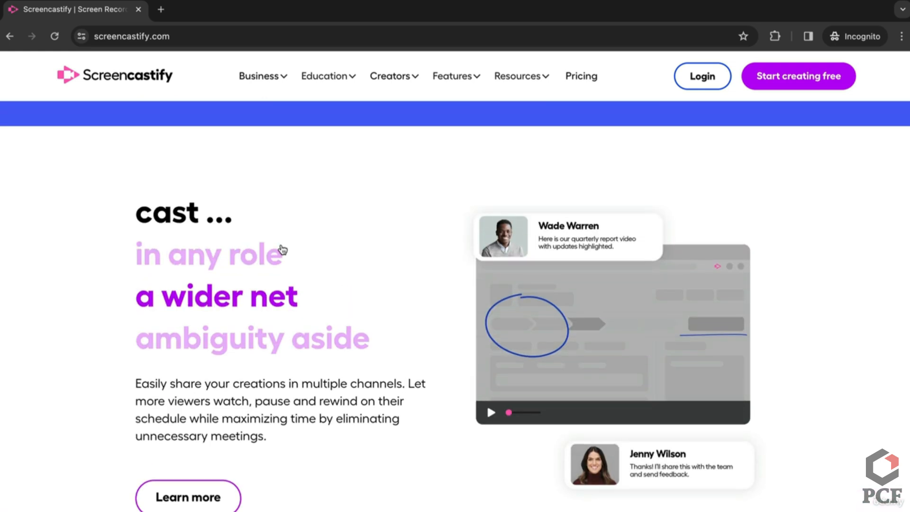
scroll(347, 448, down, 15)
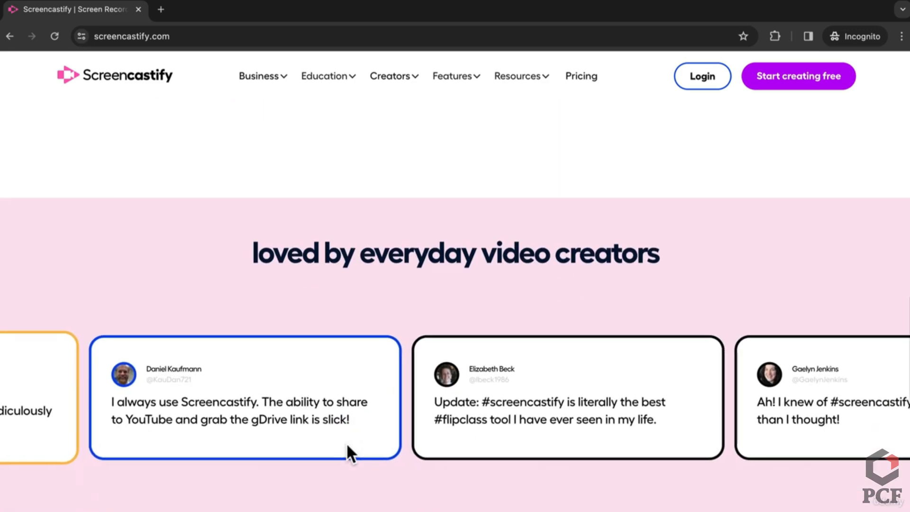
scroll(346, 443, down, 5)
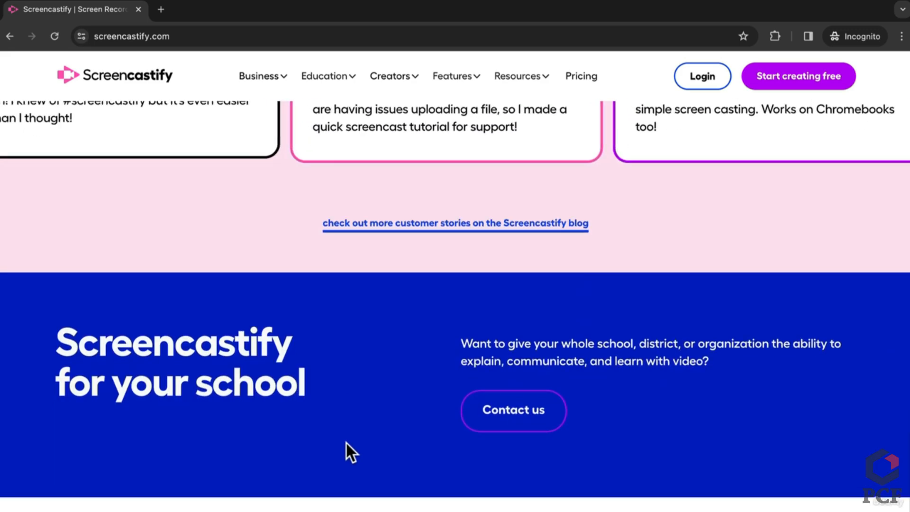
scroll(346, 442, down, 4)
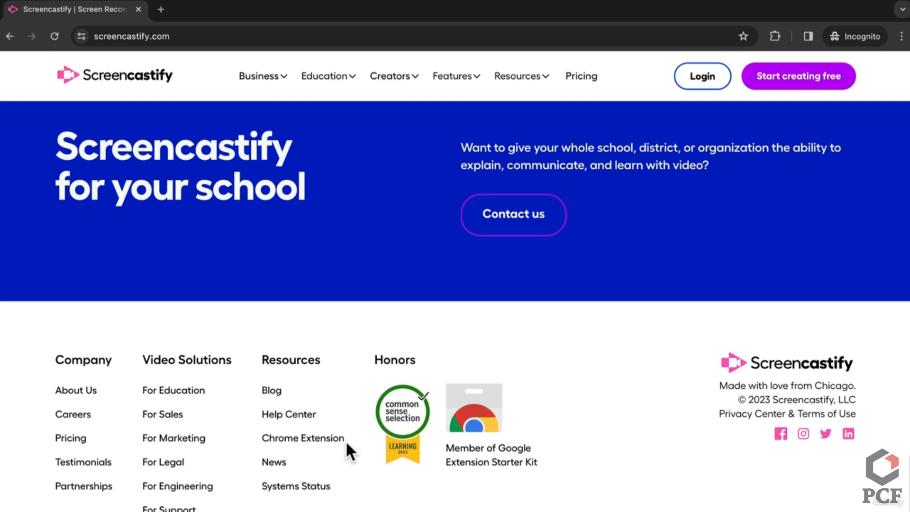
scroll(346, 441, up, 8)
scroll(347, 443, up, 4)
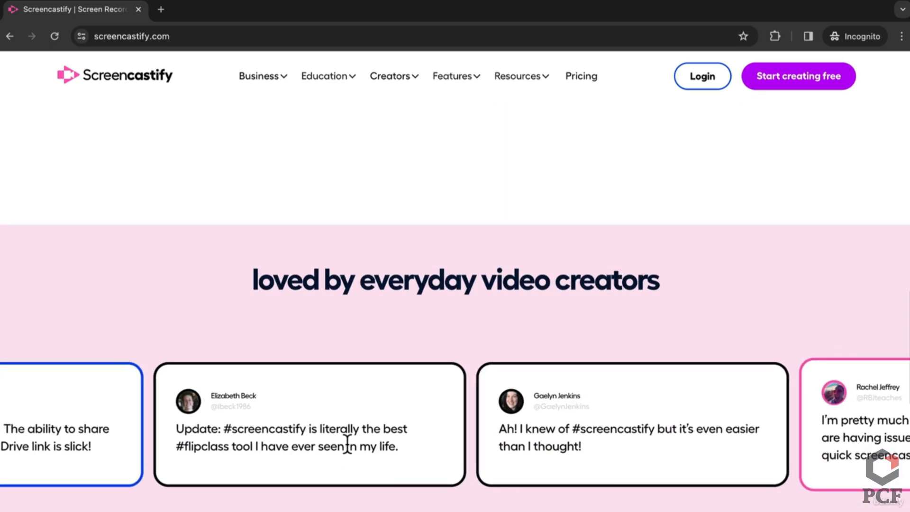
scroll(347, 443, up, 8)
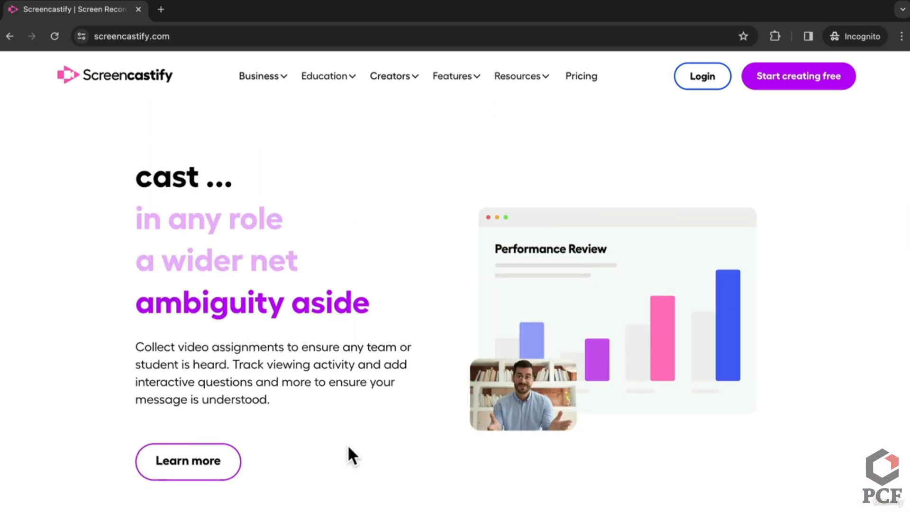
scroll(349, 448, up, 6)
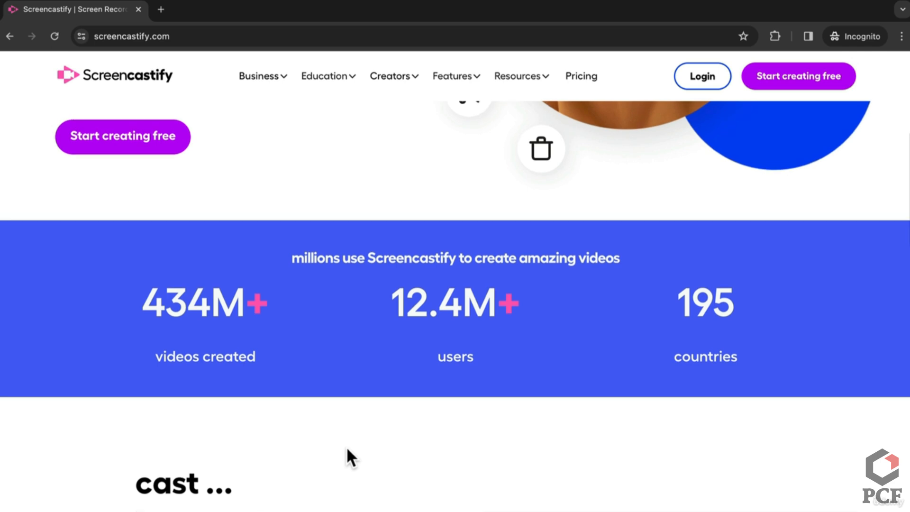
scroll(346, 446, up, 4)
Open the Social Sharers section of Screencastify's Creators page and look through the recording and editing features
mouse_move(393, 88)
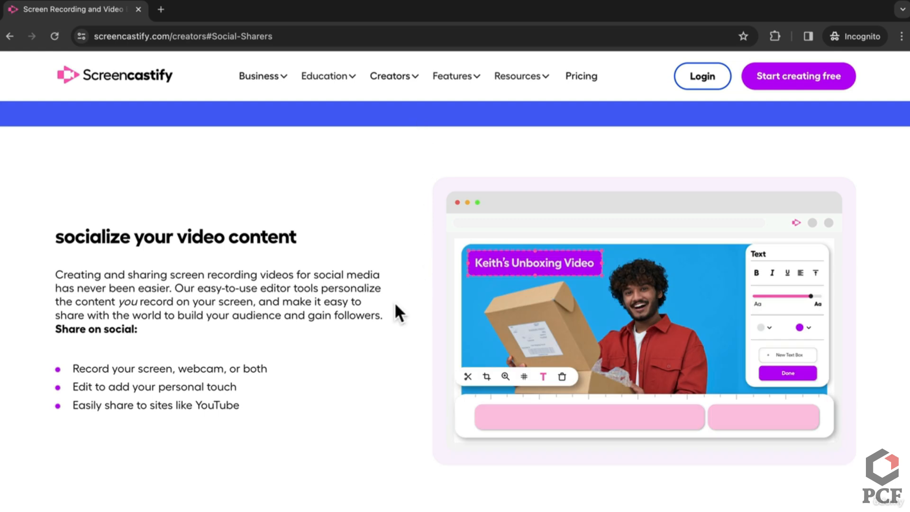
scroll(396, 304, down, 6)
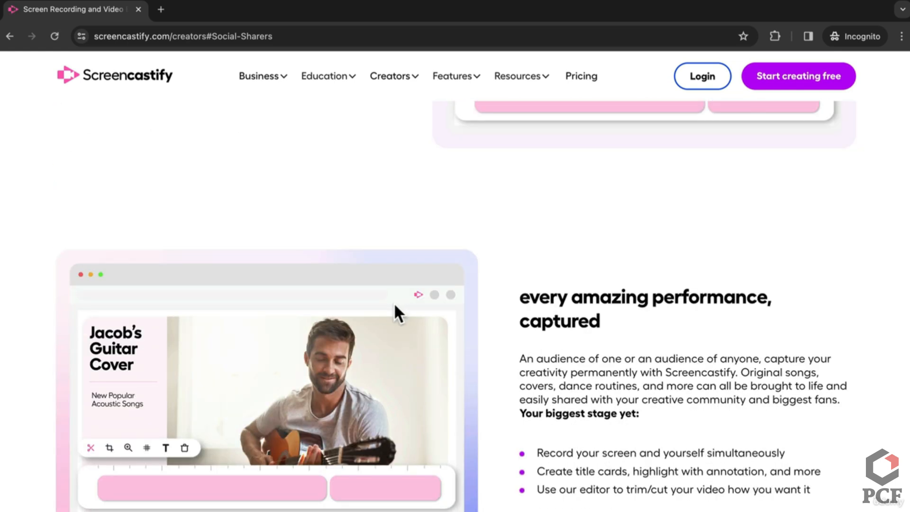
scroll(396, 303, down, 8)
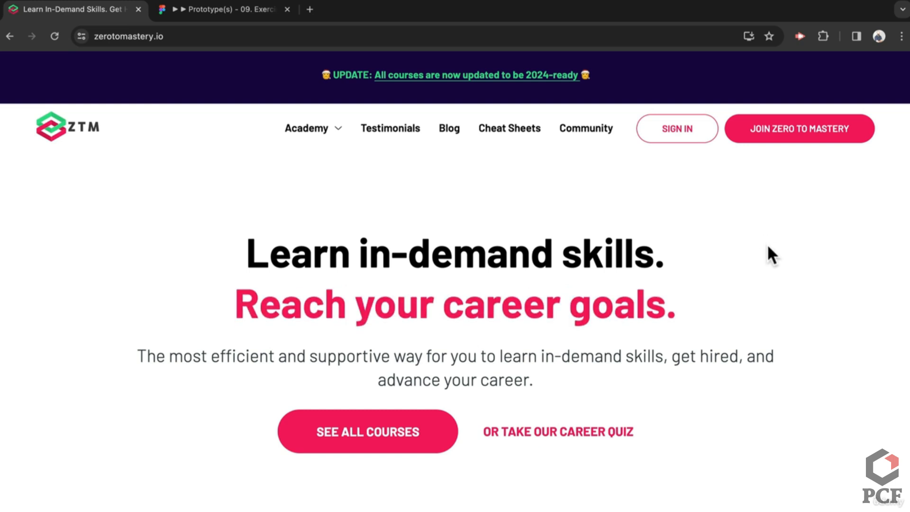
Switch to the Groceries prototype tab and set the Screencastify extension to record the browser tab
click(232, 8)
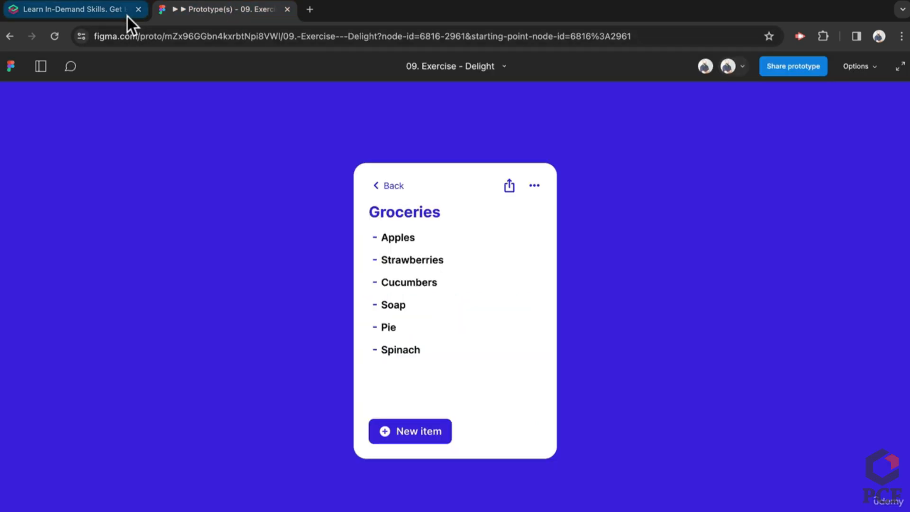
click(115, 11)
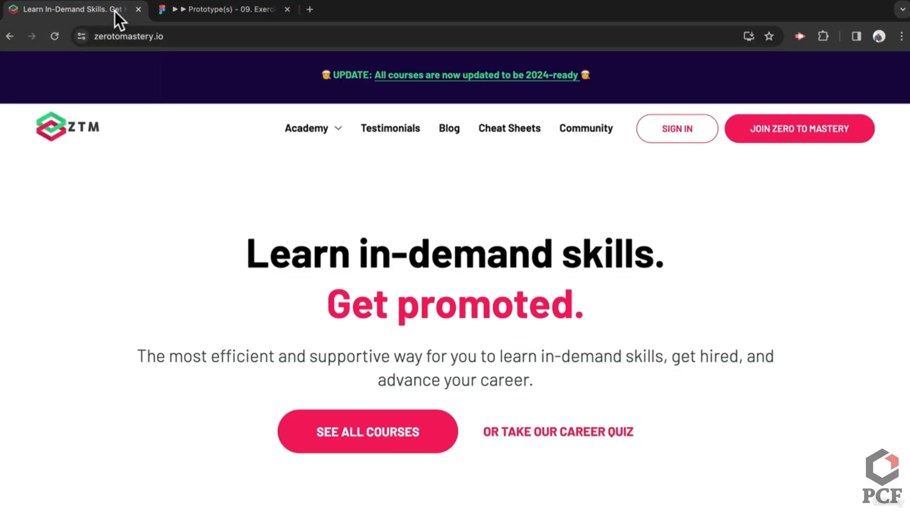
click(197, 12)
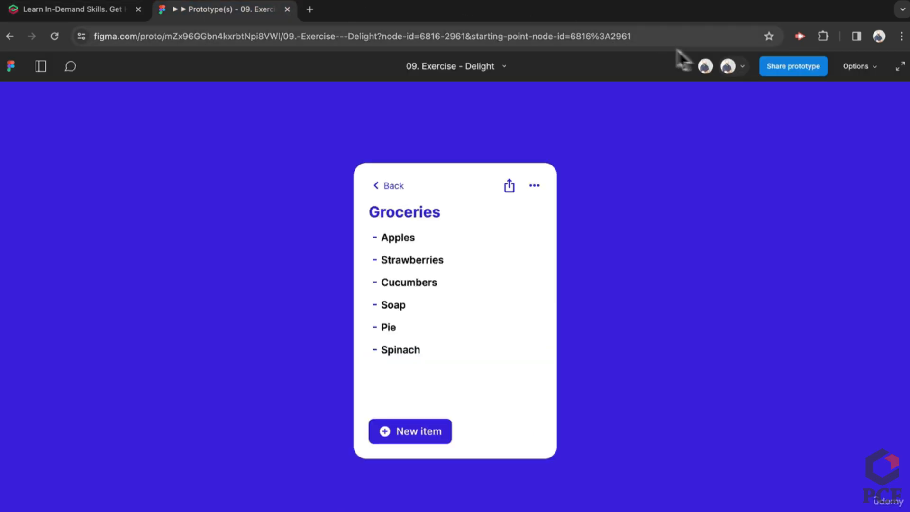
click(799, 50)
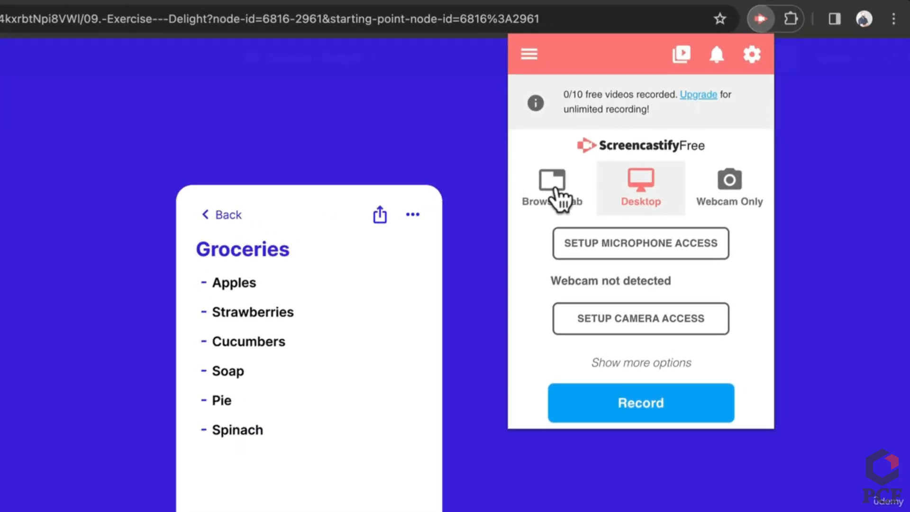
click(654, 169)
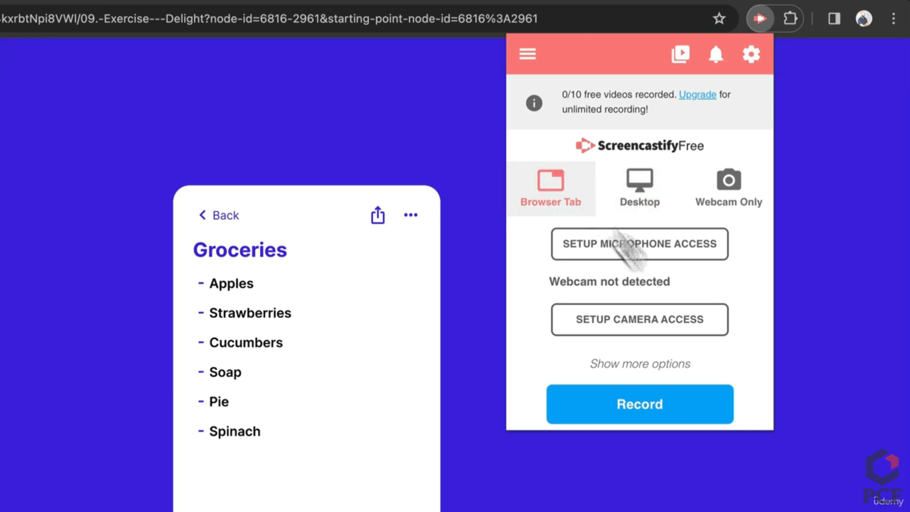
click(646, 408)
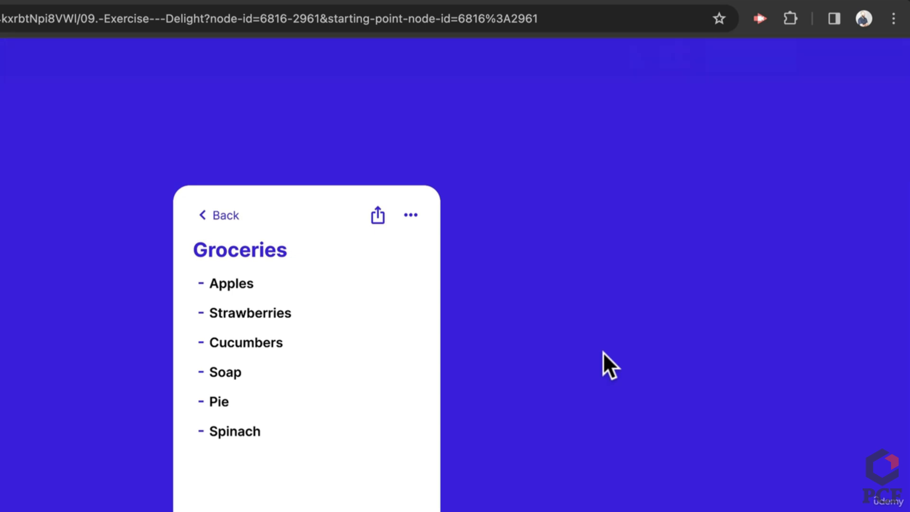
Hide the Figma UI in the Groceries prototype and start a Screencastify recording of the browser tab
mouse_move(729, 72)
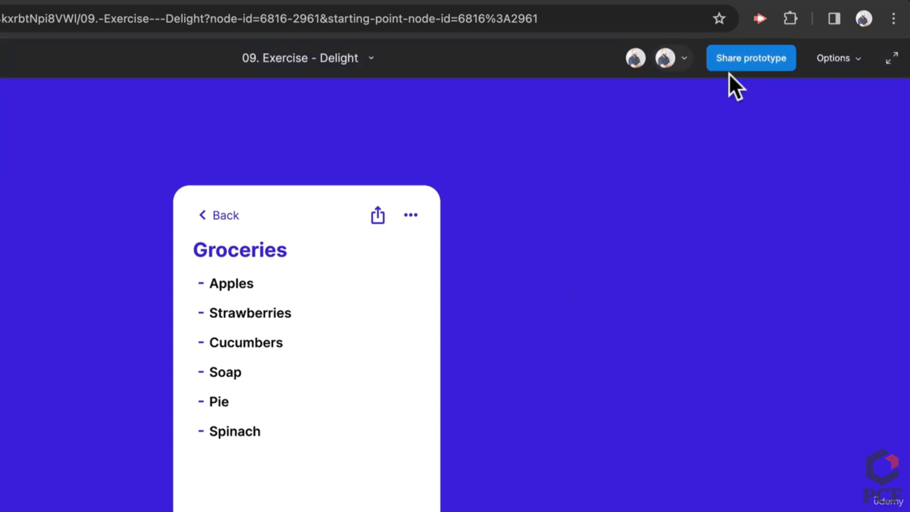
click(847, 53)
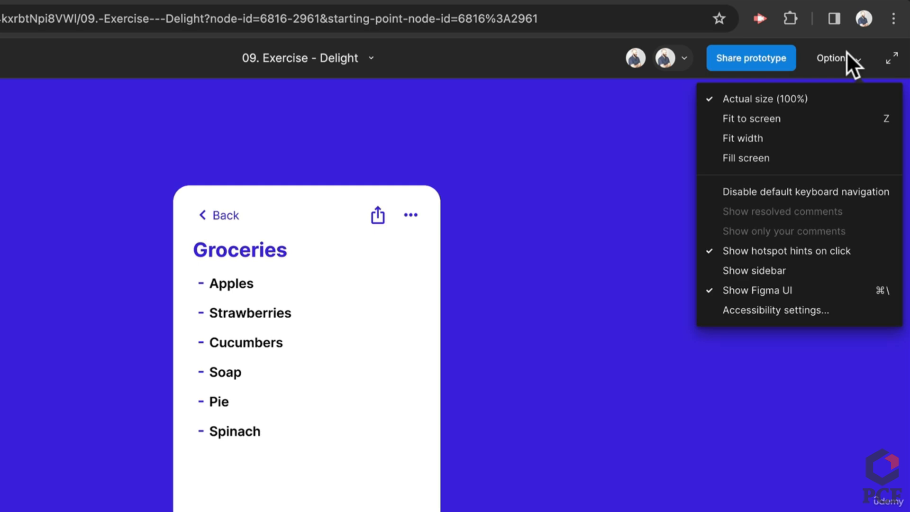
click(787, 297)
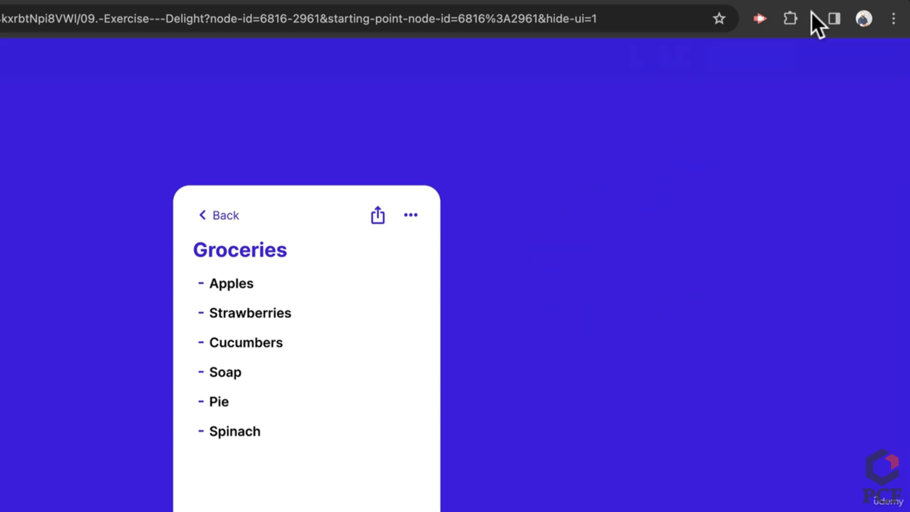
click(759, 19)
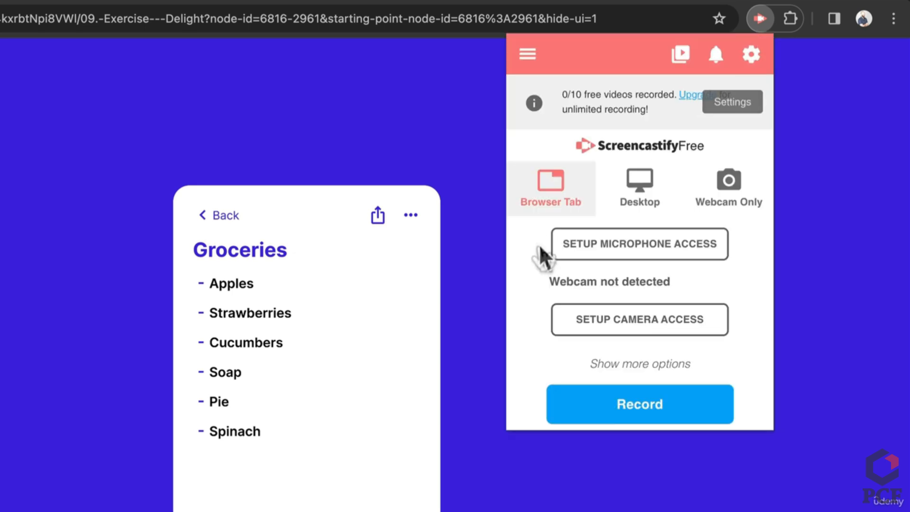
click(641, 400)
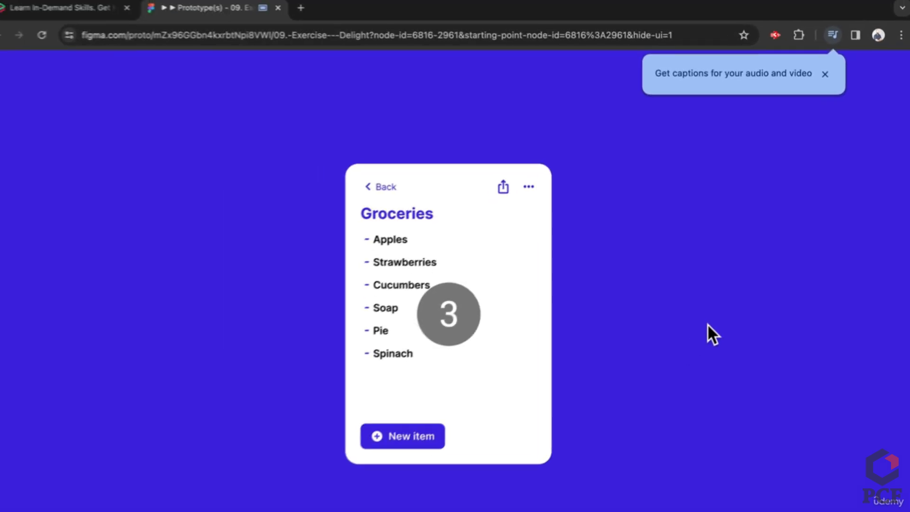
click(629, 297)
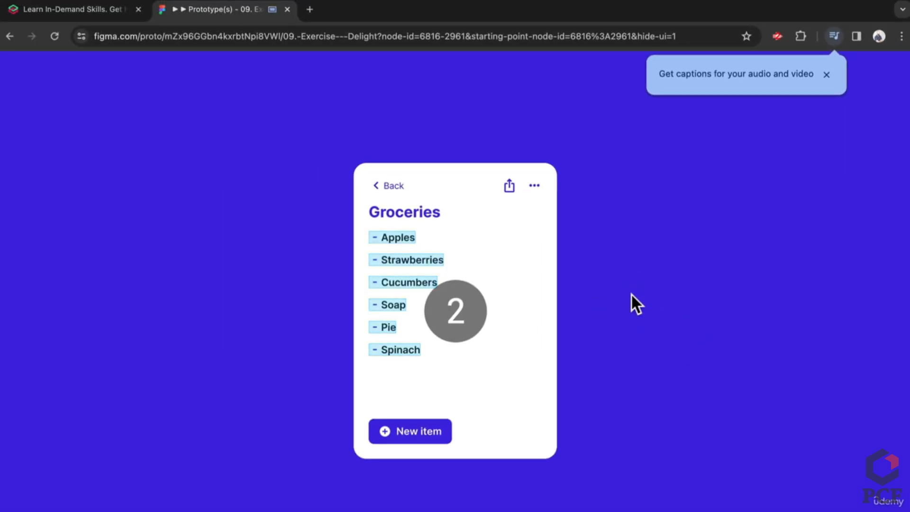
Check off Apples, Cucumbers, Pie and Spinach in the Groceries list, and stop the Screencastify recording
click(400, 239)
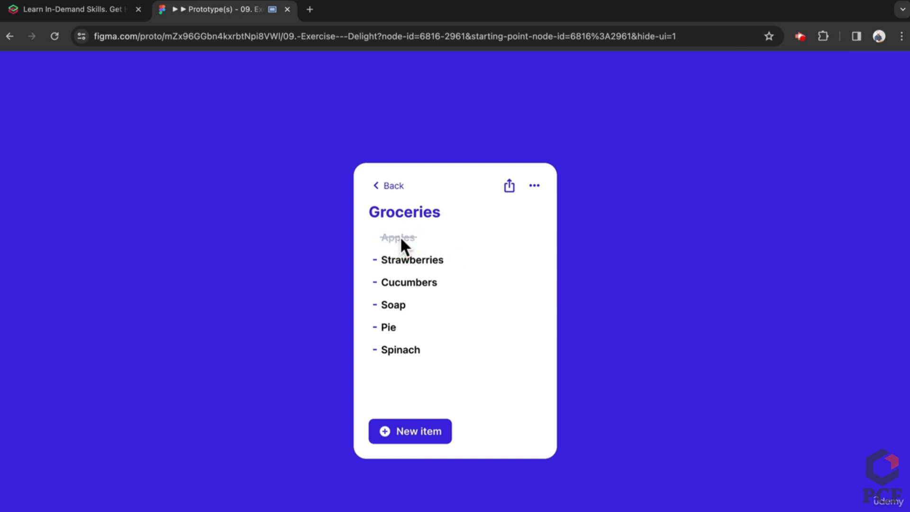
click(399, 282)
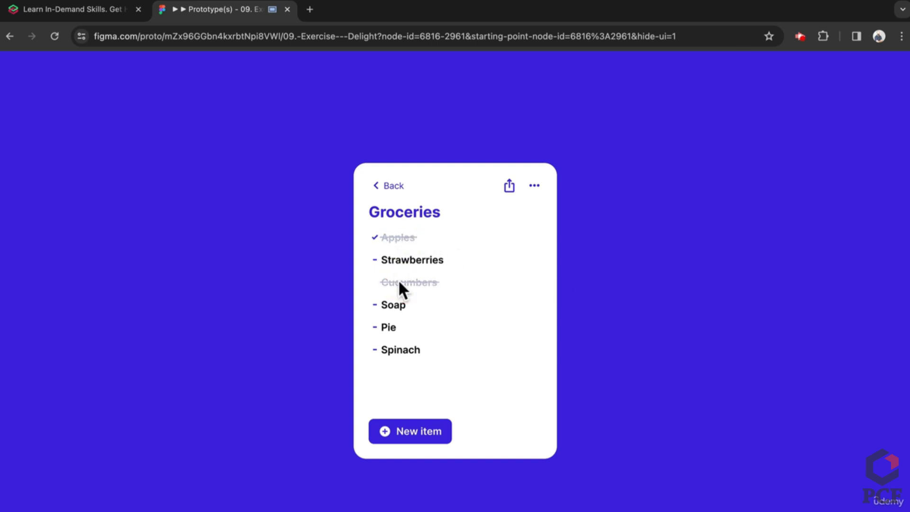
click(392, 326)
click(399, 350)
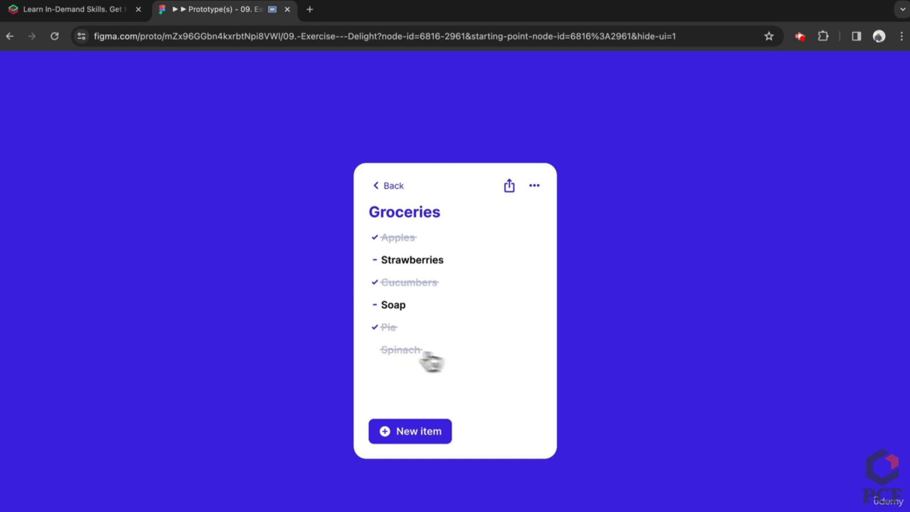
click(796, 37)
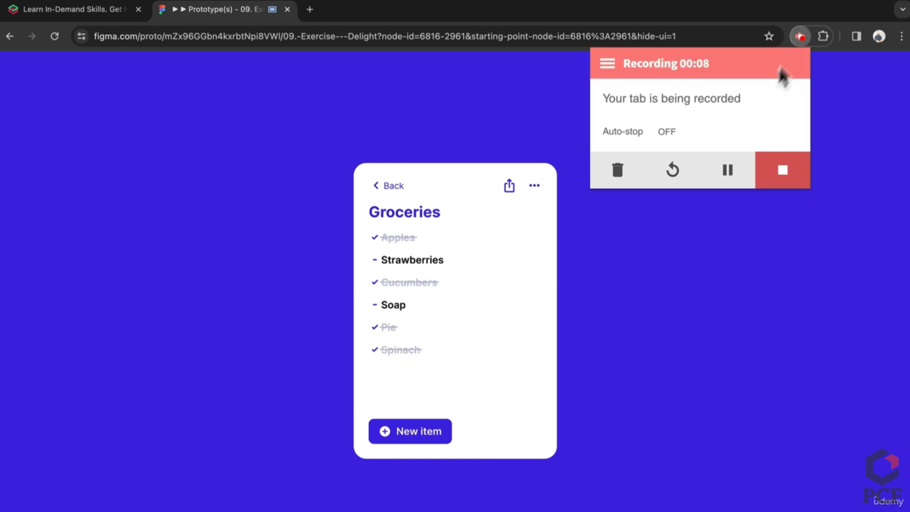
click(779, 176)
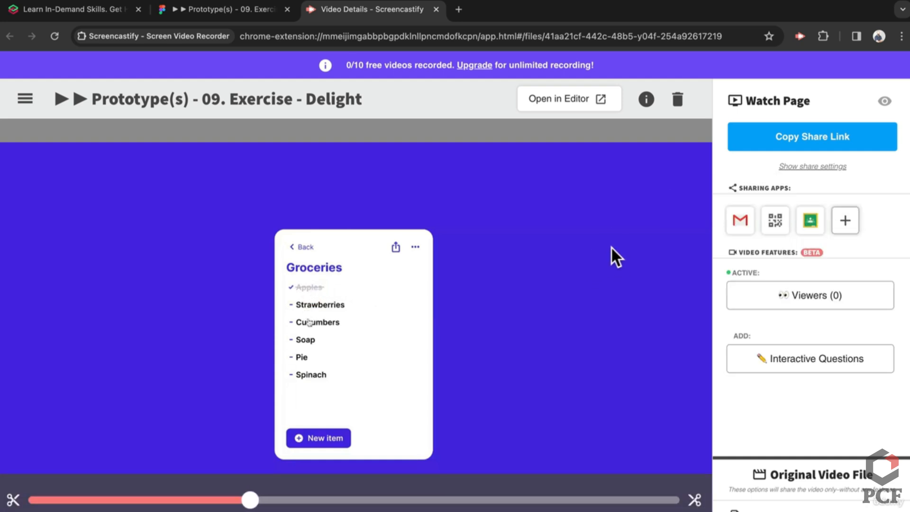
Open the trim controls for the recorded video, move the playhead to 00:07 and leave trimming
scroll(808, 323, down, 1)
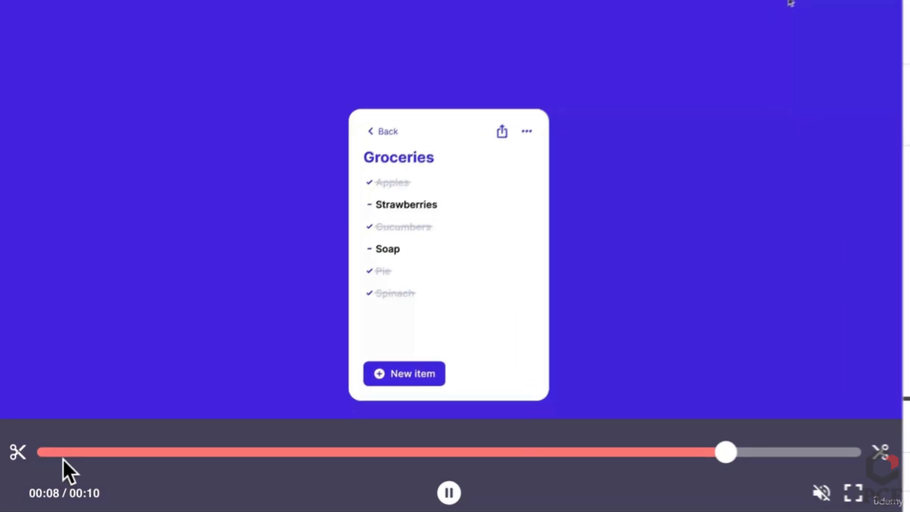
click(19, 454)
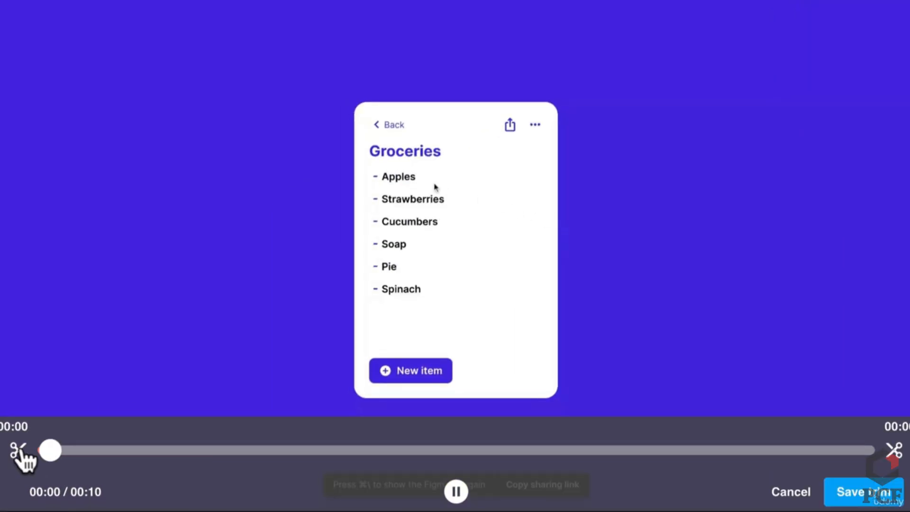
drag(896, 455, 627, 450)
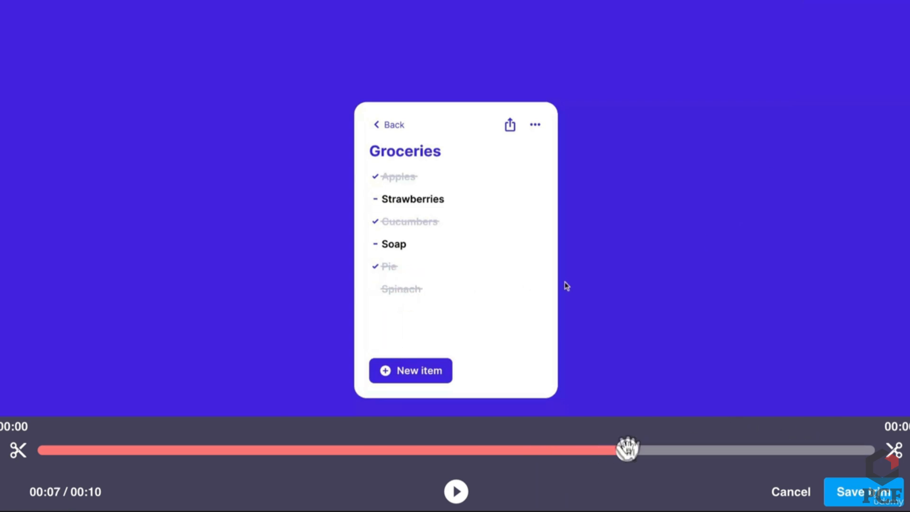
click(867, 495)
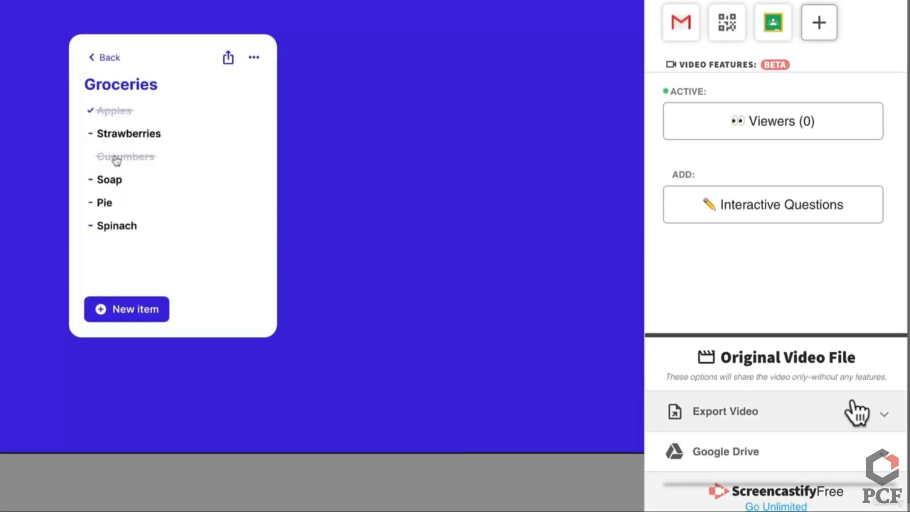
Export the recording as an animated GIF at 1066×604 px and save it to the Desktop folder
click(854, 412)
click(750, 380)
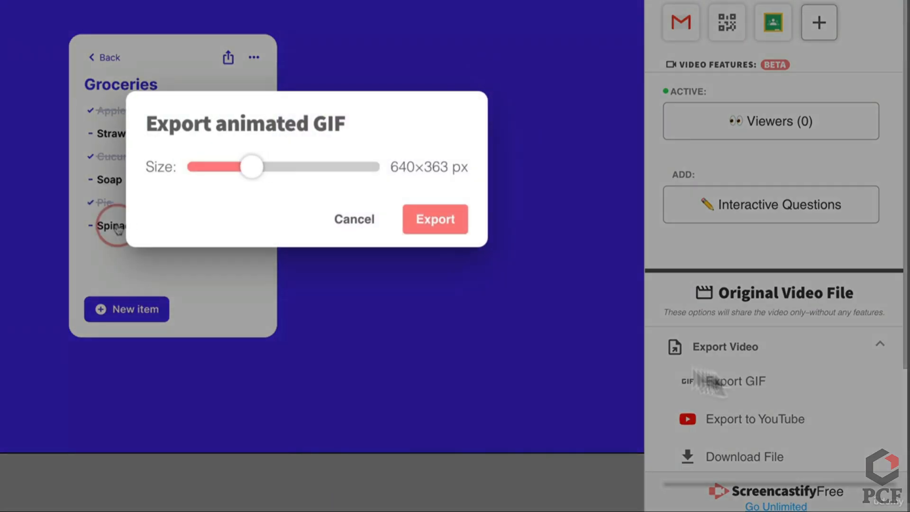
drag(250, 167, 380, 172)
drag(362, 132, 284, 138)
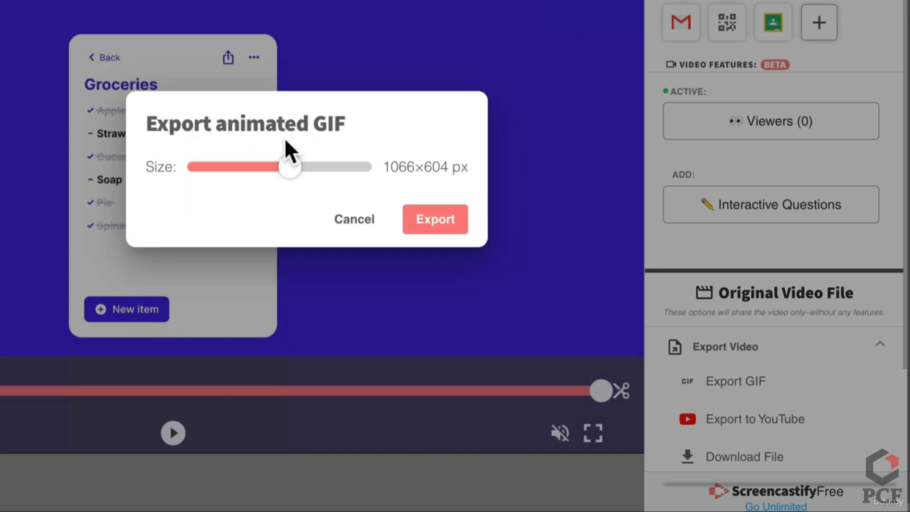
click(420, 216)
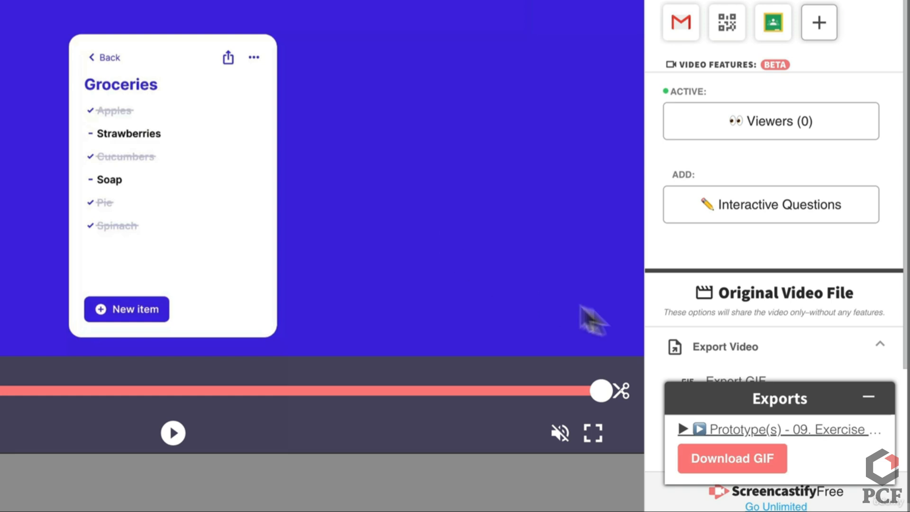
click(745, 465)
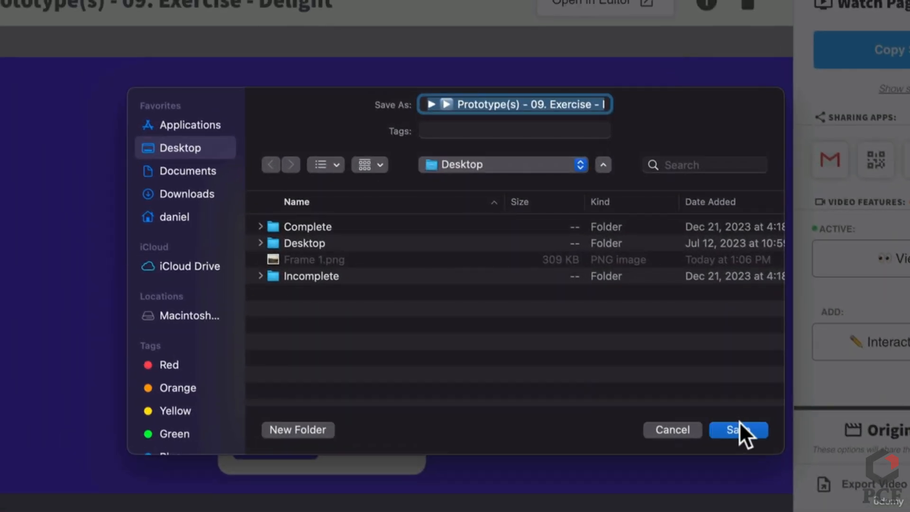
click(741, 427)
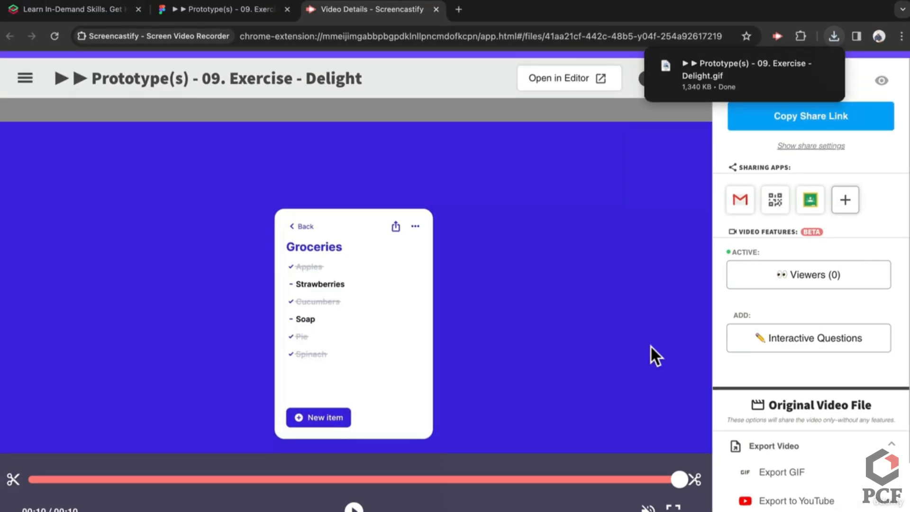
Open the downloaded GIF in Preview and close it, and narrow the Figma window to uncover the desktop
click(690, 71)
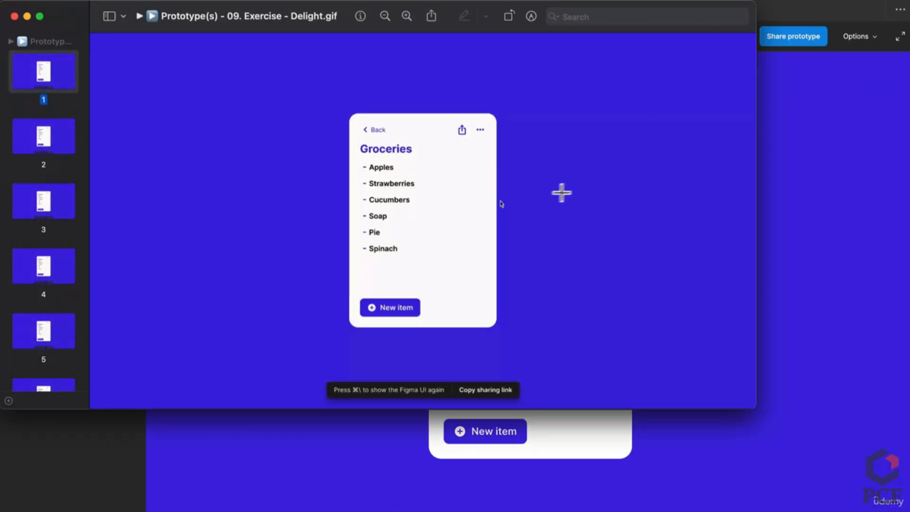
click(14, 14)
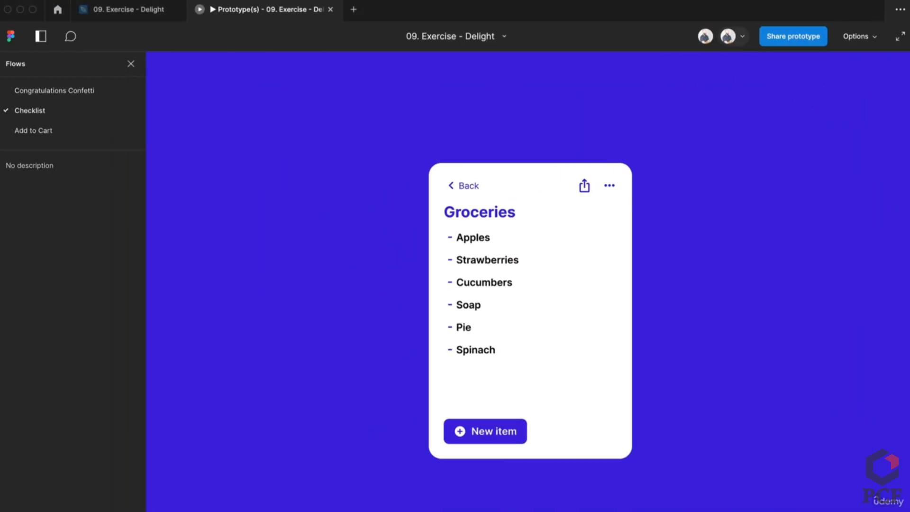
drag(909, 42, 657, 42)
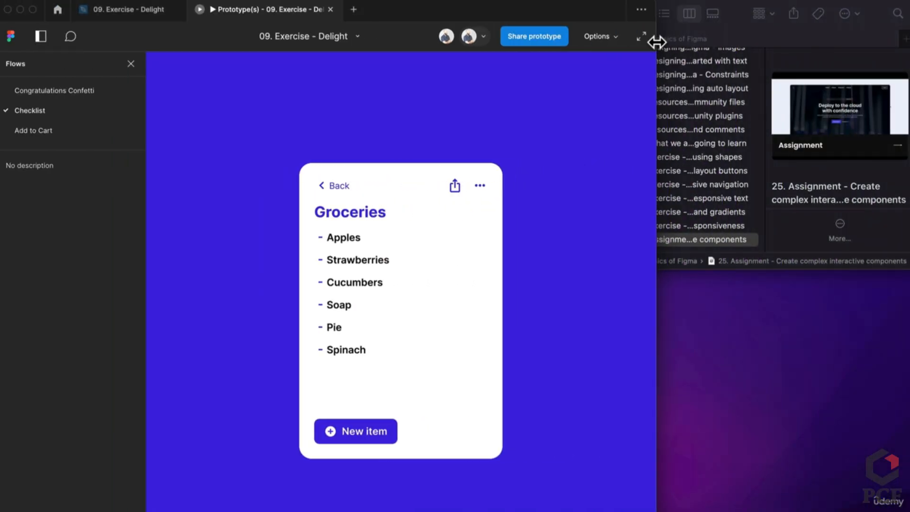
click(705, 10)
click(355, 12)
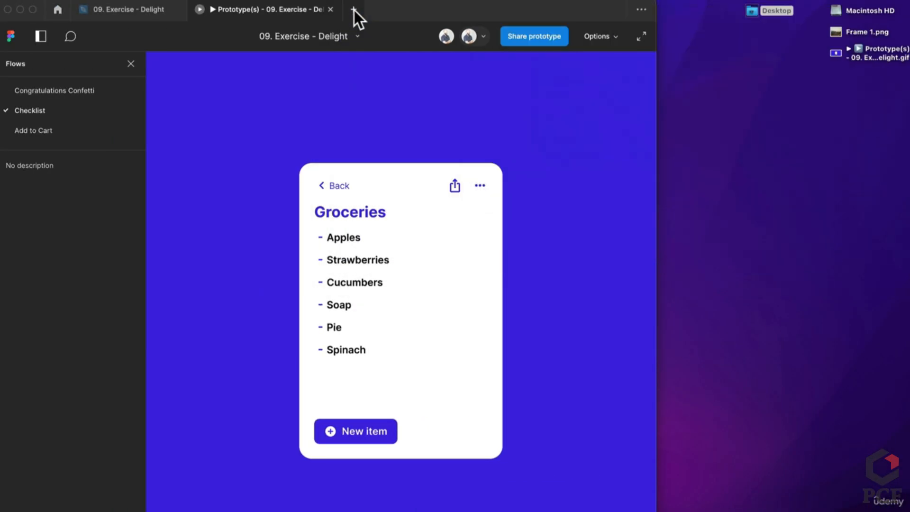
Watch the Prototype(s) - 09. Exercise - Delight.gif file from the desktop in a quick preview and close it
click(871, 56)
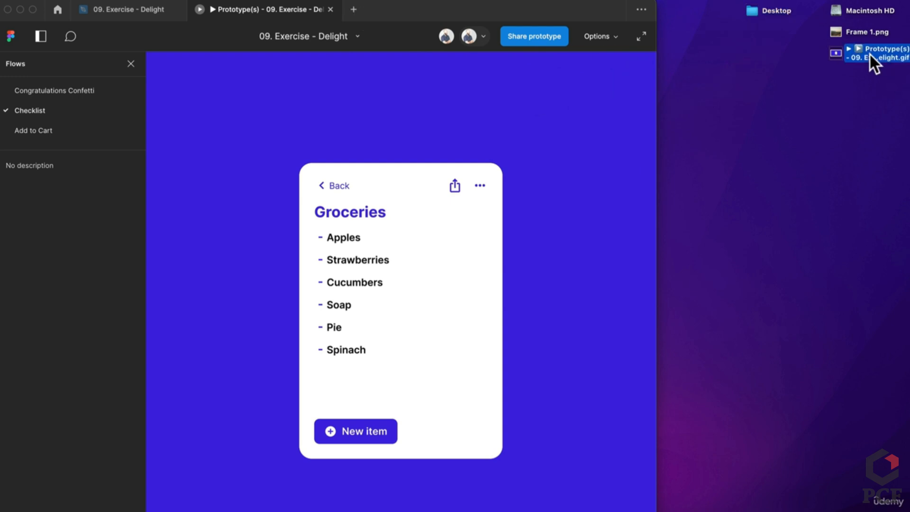
key(space)
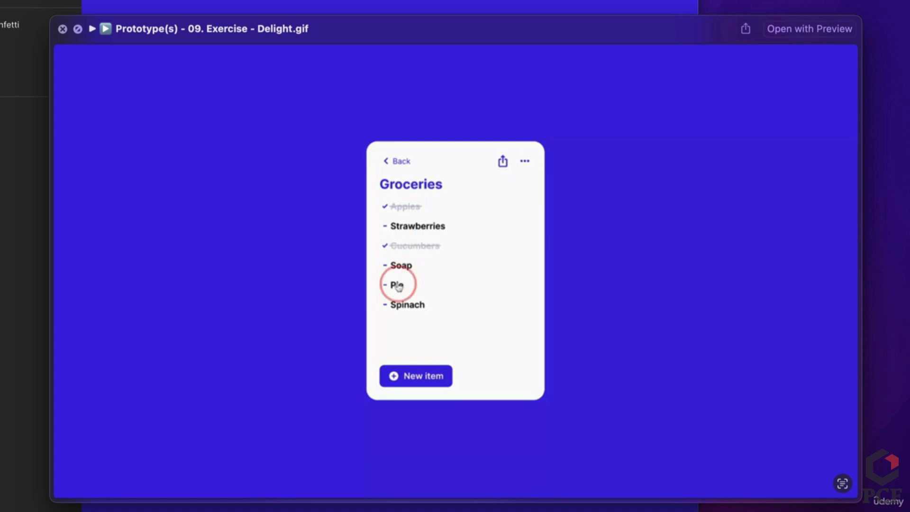
key(space)
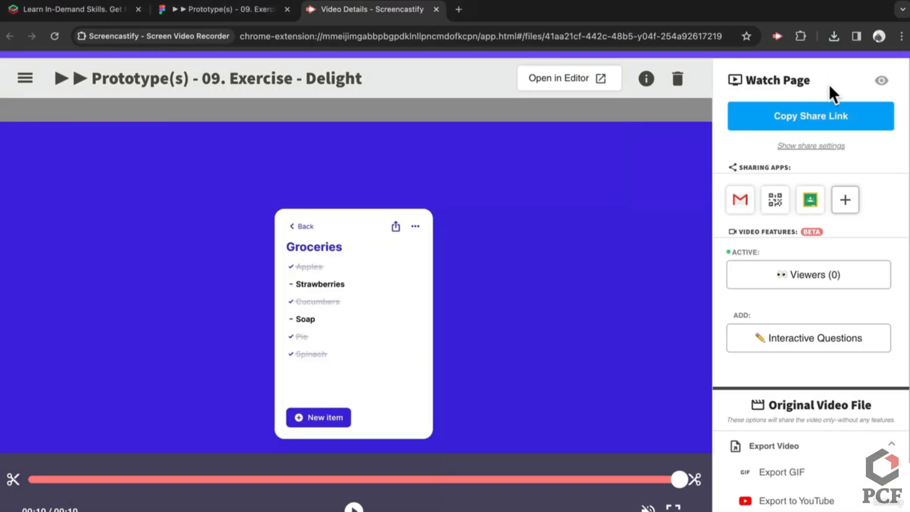
Switch back to Screencastify in Chrome and download the original video file to the Desktop folder
scroll(833, 427, down, 3)
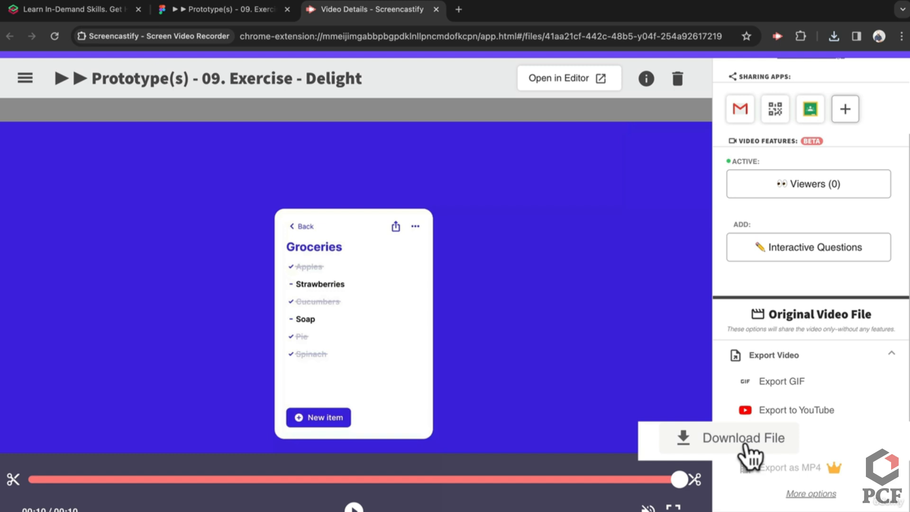
click(789, 439)
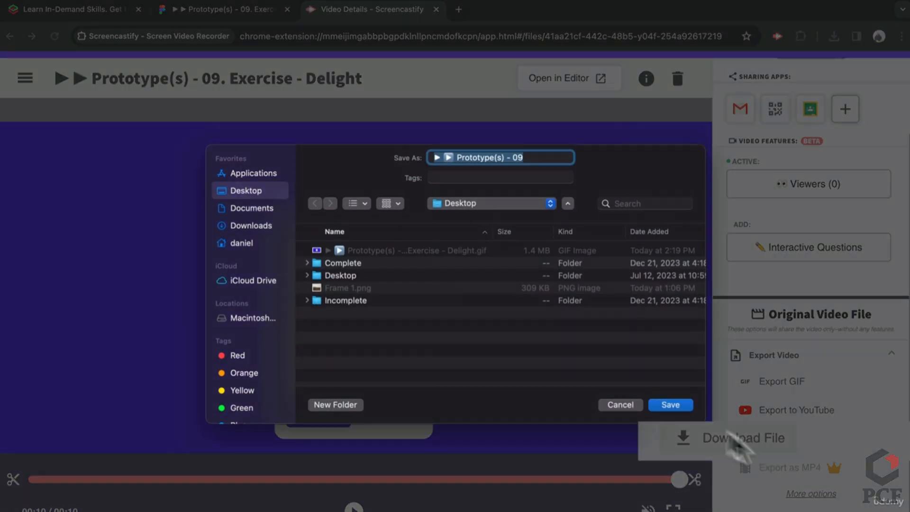
click(670, 404)
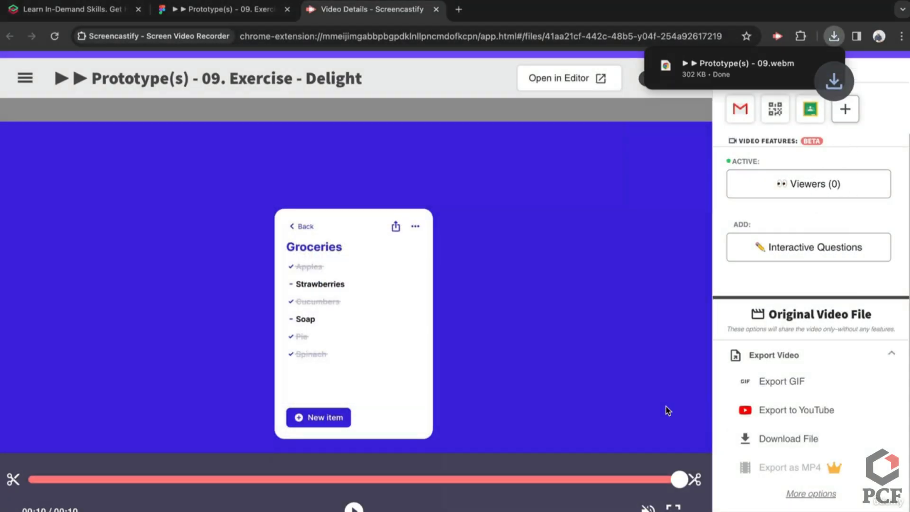